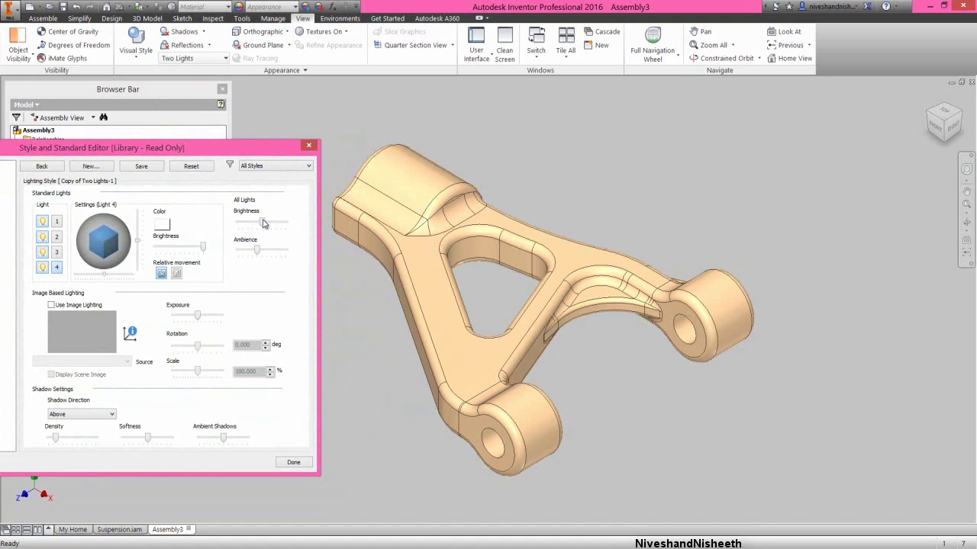
Step: Adjust the overall brightness of all lights in the Copy of Two Lights-1 lighting style and save the edits
left_click(263, 222)
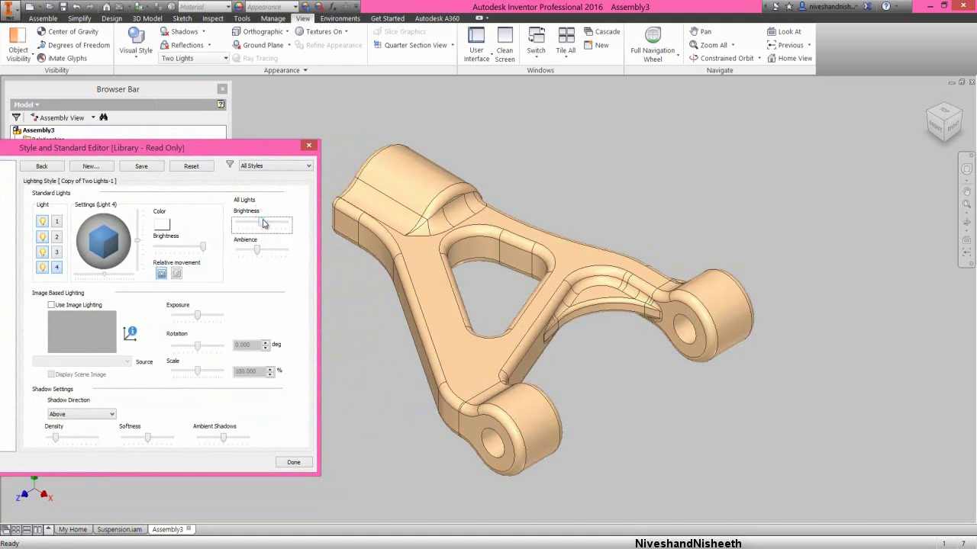
left_click(294, 463)
left_click(72, 336)
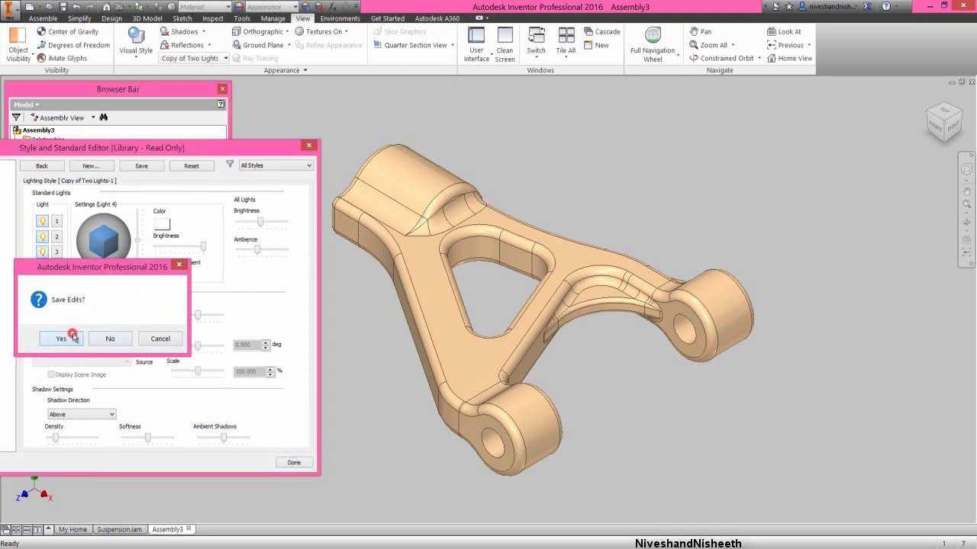
Step: Place one Pillow Ball part in the assembly, beside the threaded end of the front upper arm
left_click(43, 19)
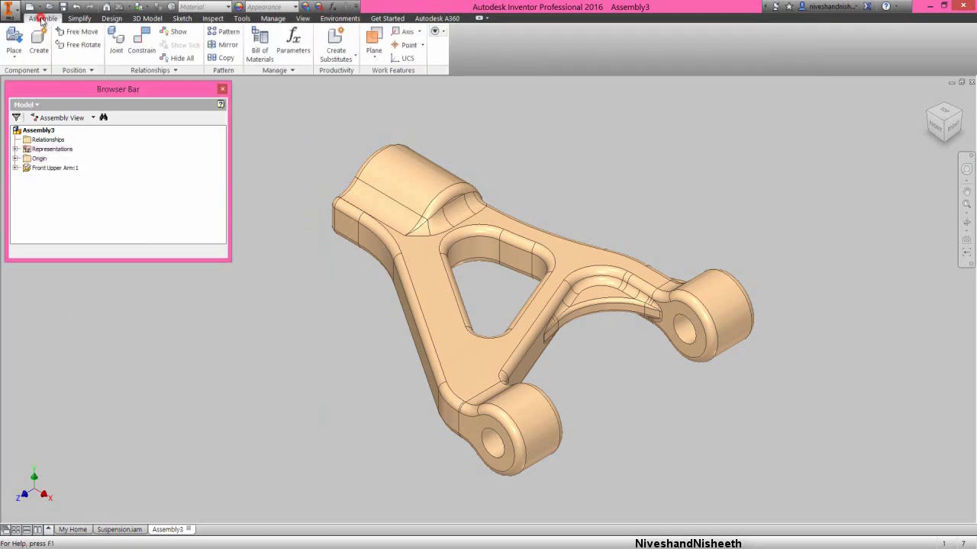
left_click(925, 111)
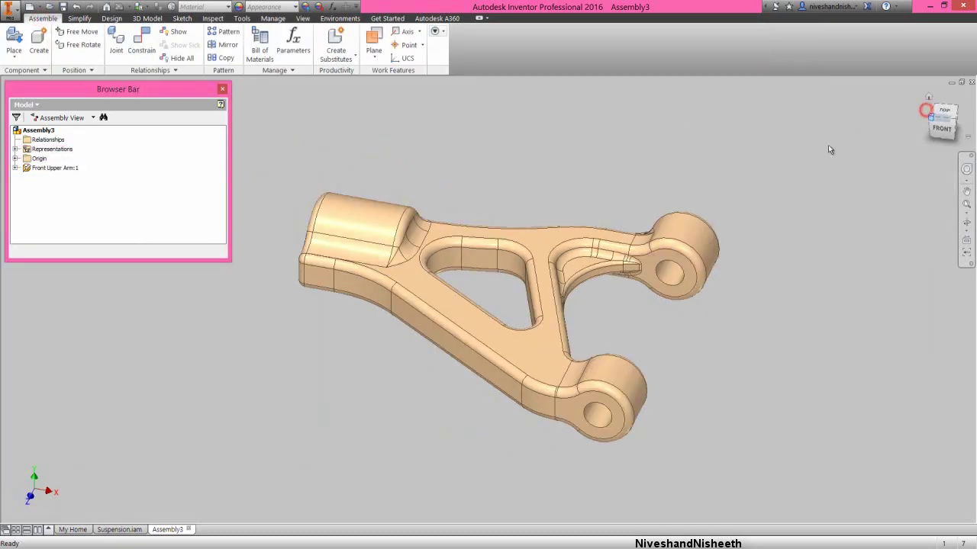
right_click(420, 207)
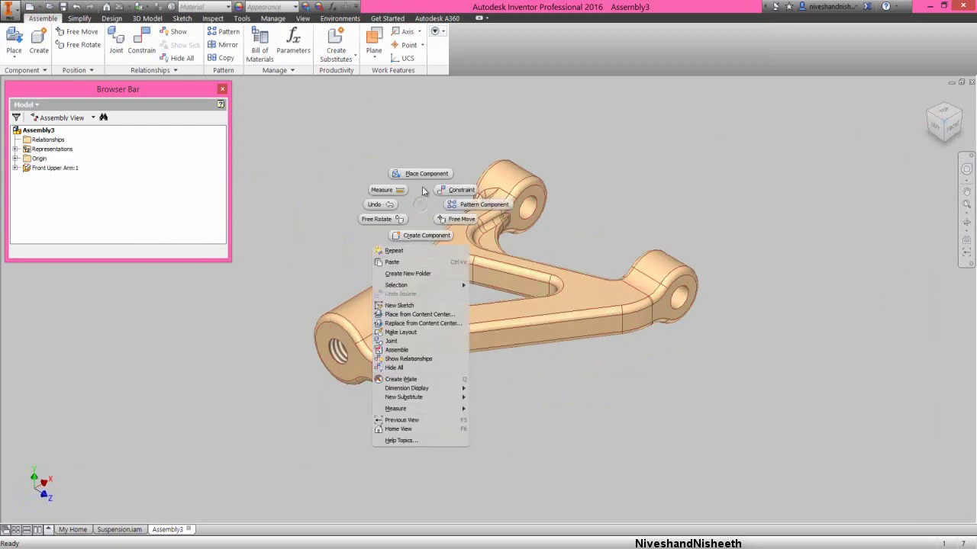
left_click(422, 174)
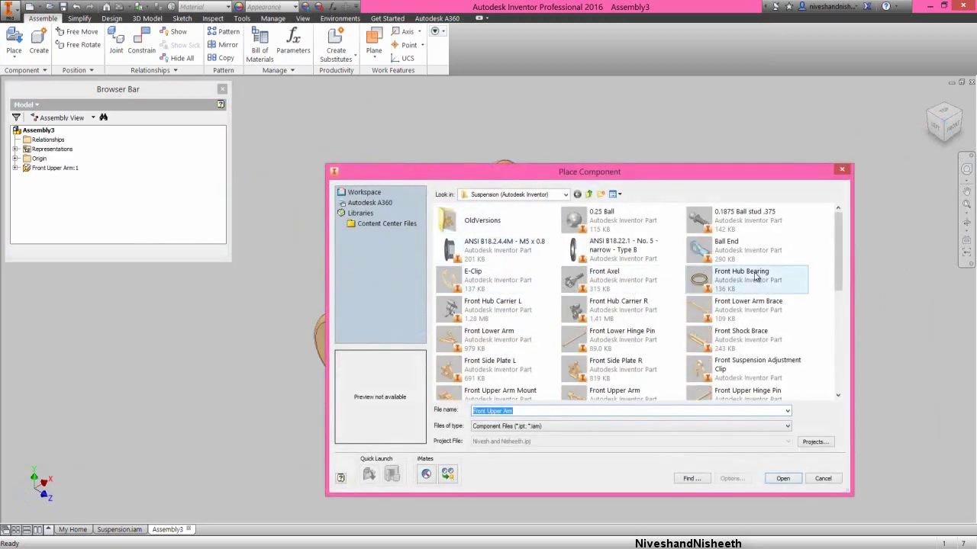
left_click_drag(838, 247, 841, 365)
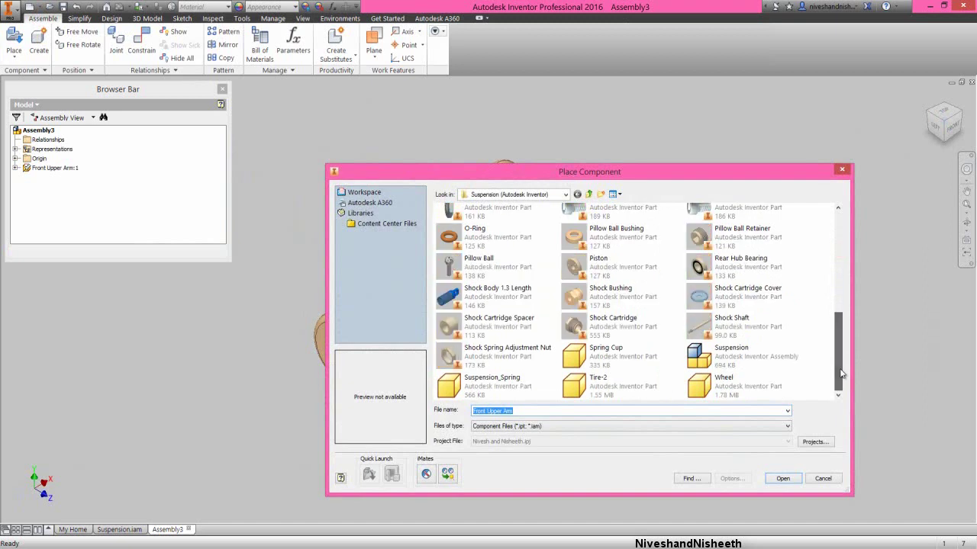
left_click(469, 261)
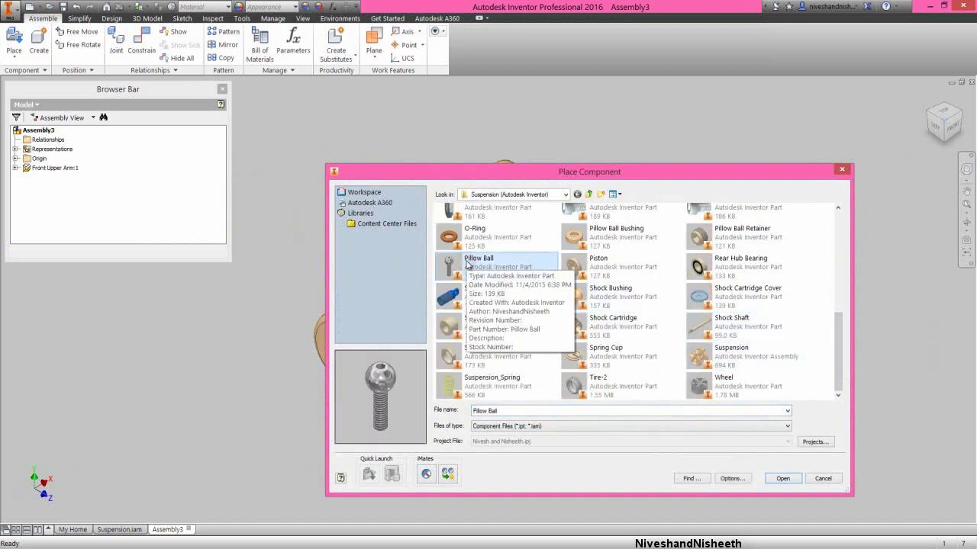
left_click(782, 479)
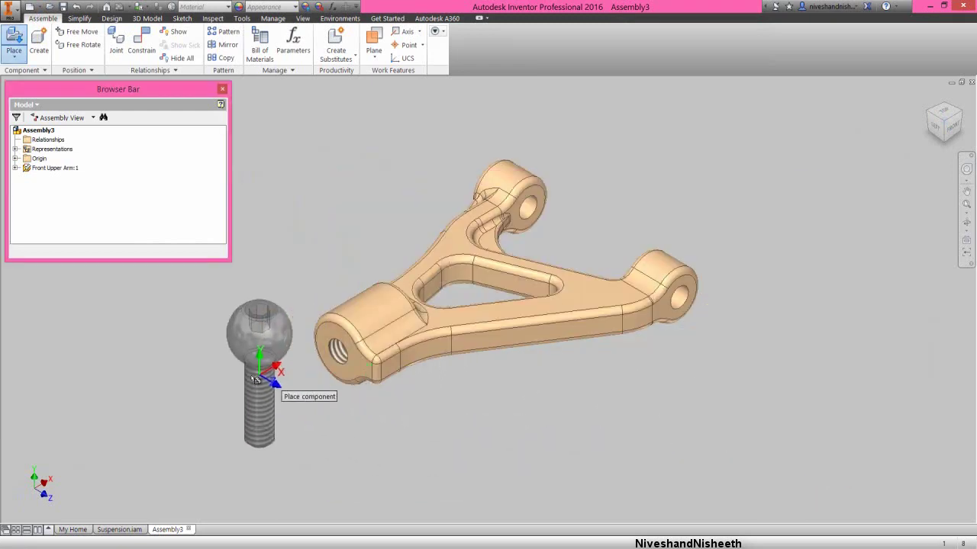
left_click(222, 398)
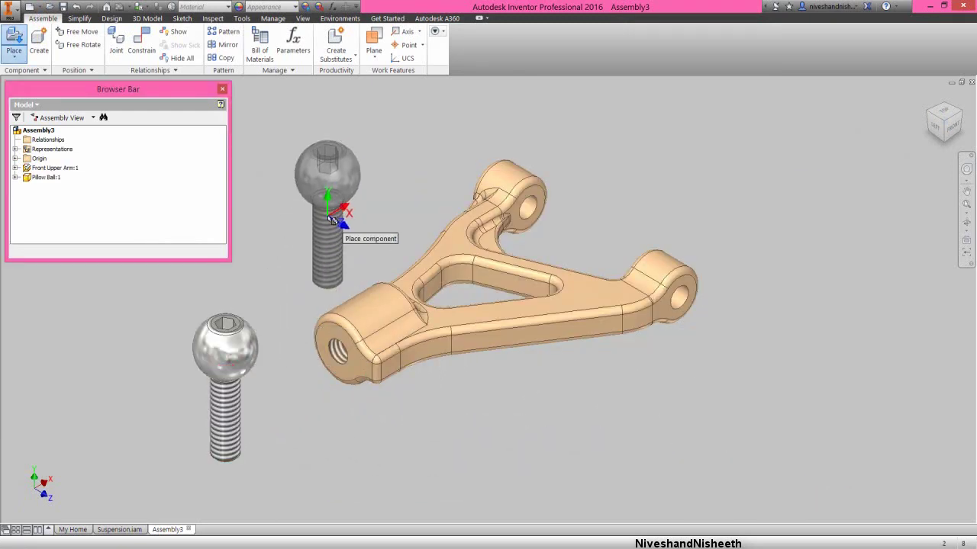
right_click(333, 220)
left_click(360, 217)
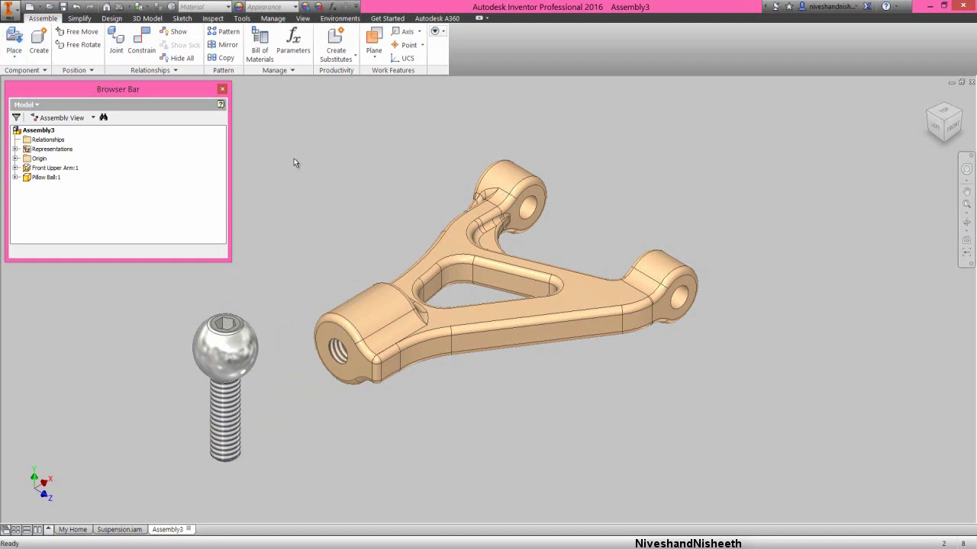
Step: Mate the pillow ball's threaded shank axis to the axis of the upper arm's threaded hole
left_click(142, 46)
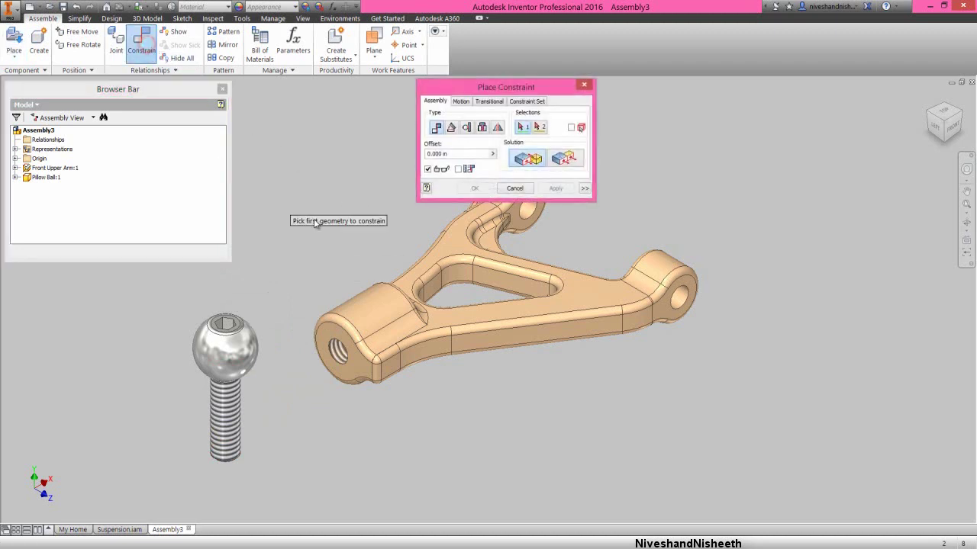
left_click(230, 423)
left_click(336, 349)
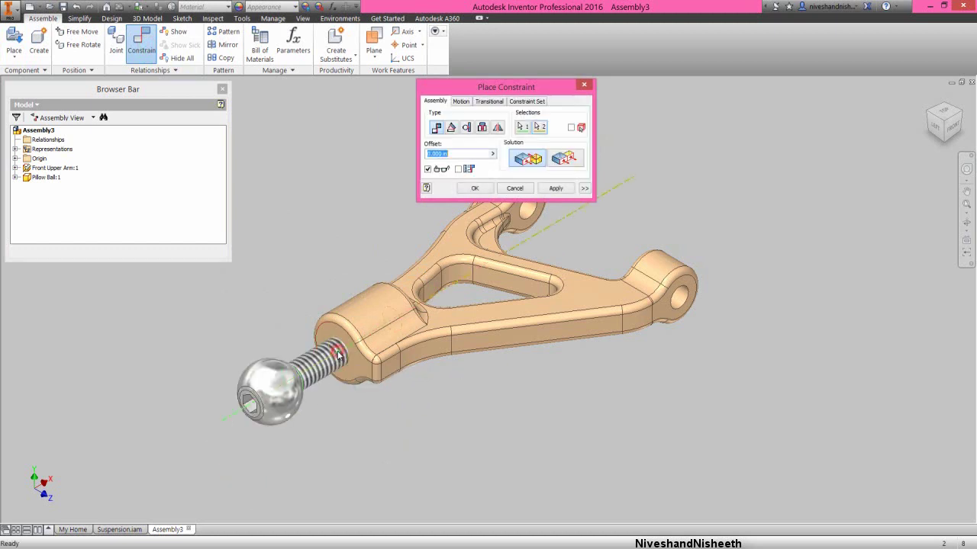
left_click(556, 189)
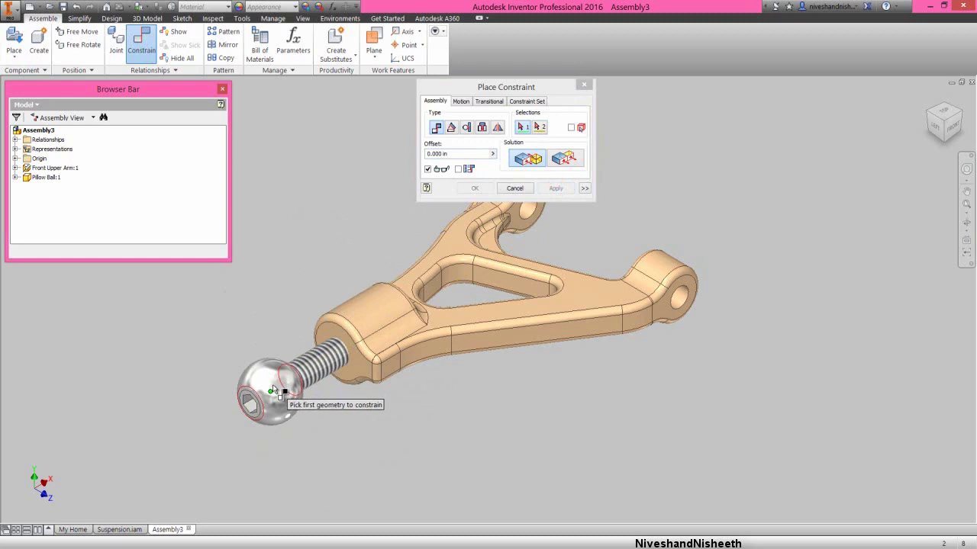
Step: Mate the pillow ball's centre point to the arm's threaded end face with an offset of .35 in
left_click(272, 392)
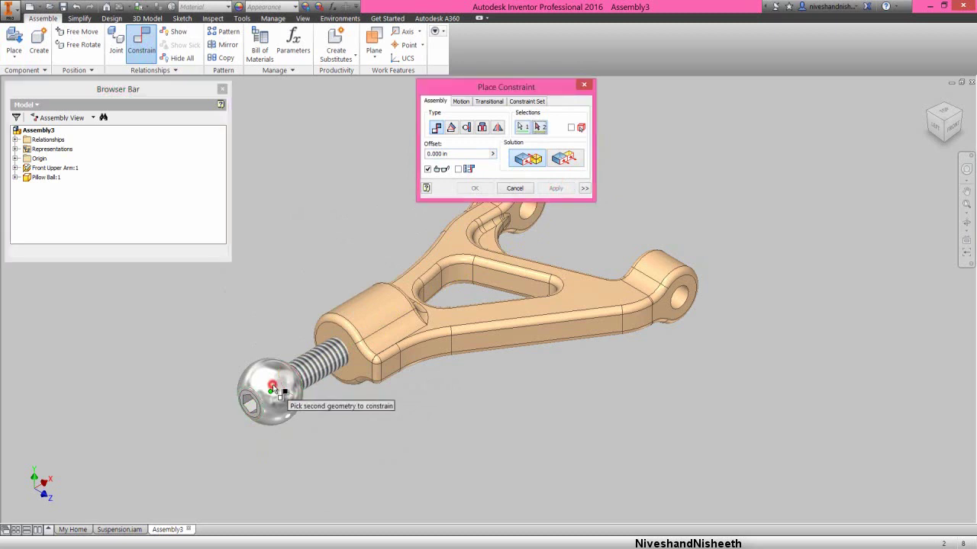
left_click(357, 366)
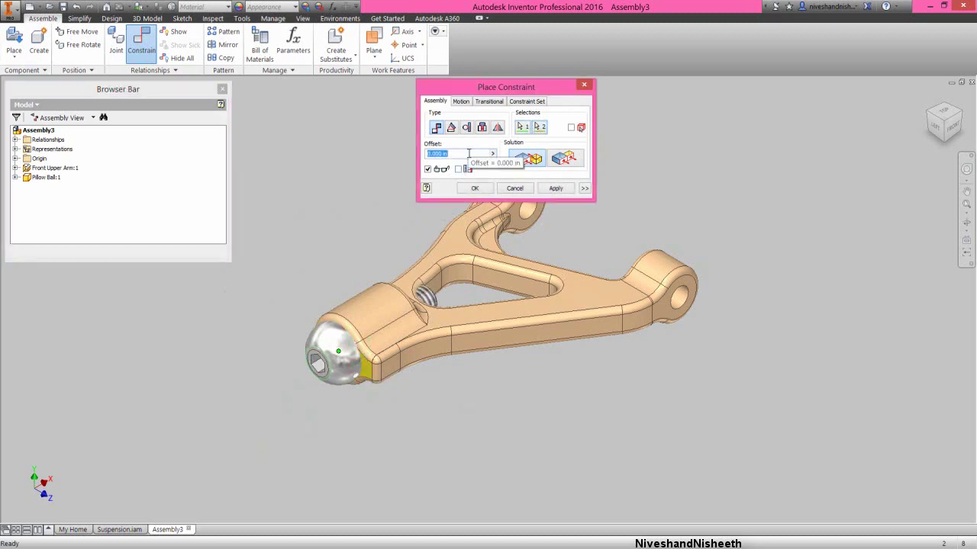
key("BackSpace")
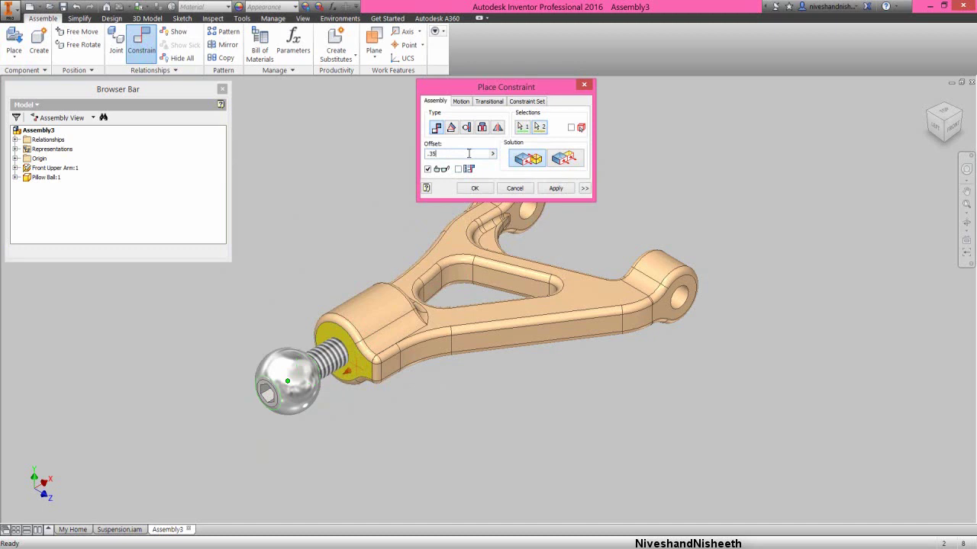
left_click(491, 189)
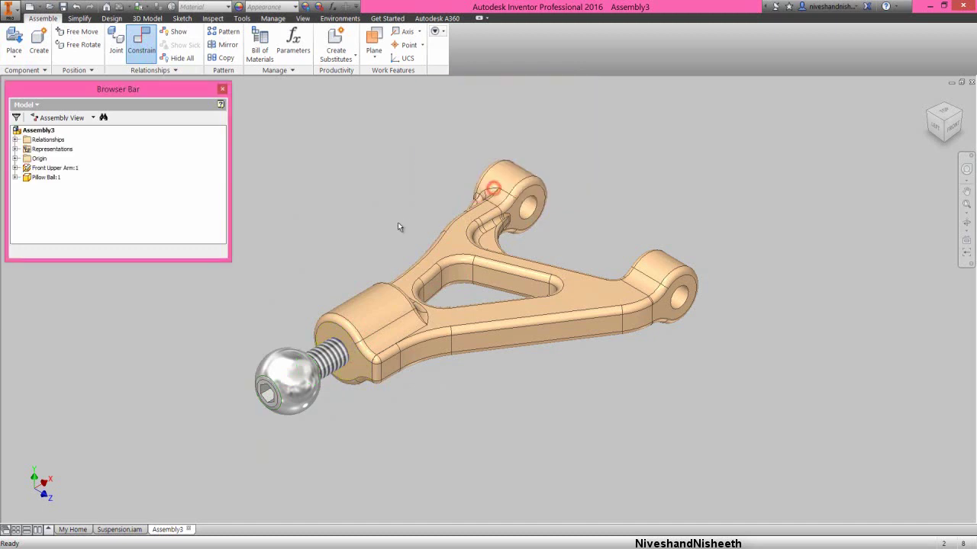
left_click(398, 223)
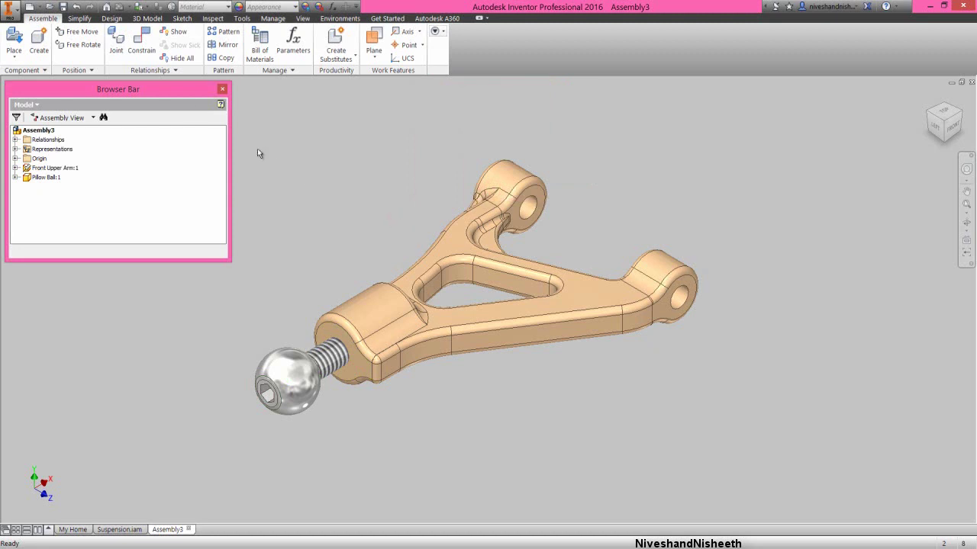
Step: Save the assembly as Front Upper Arm in the Suspension (Autodesk Inventor) folder
left_click(63, 6)
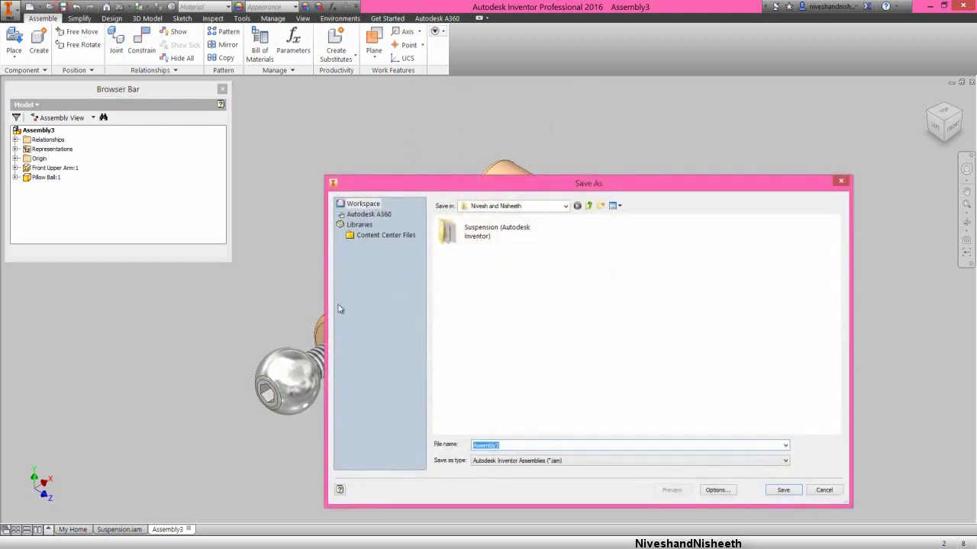
double_click(509, 241)
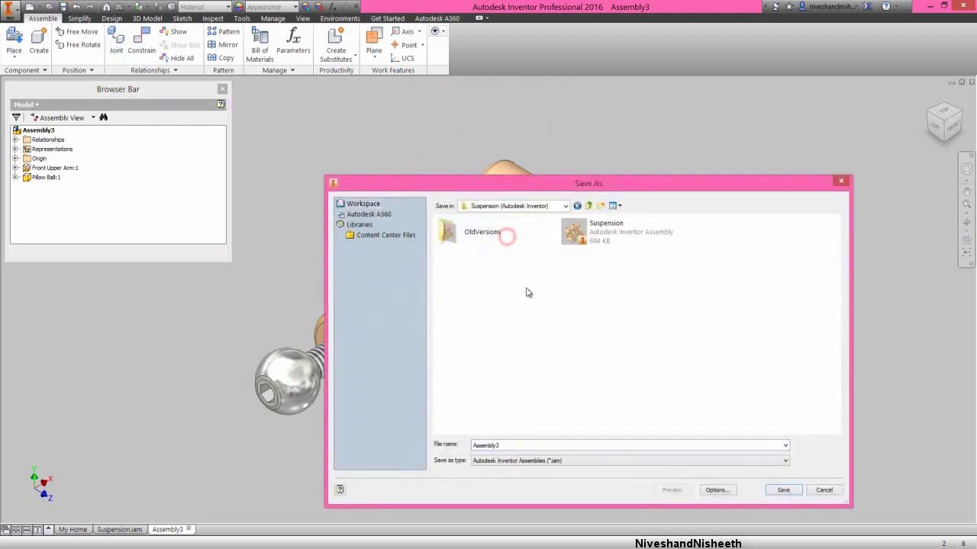
double_click(538, 445)
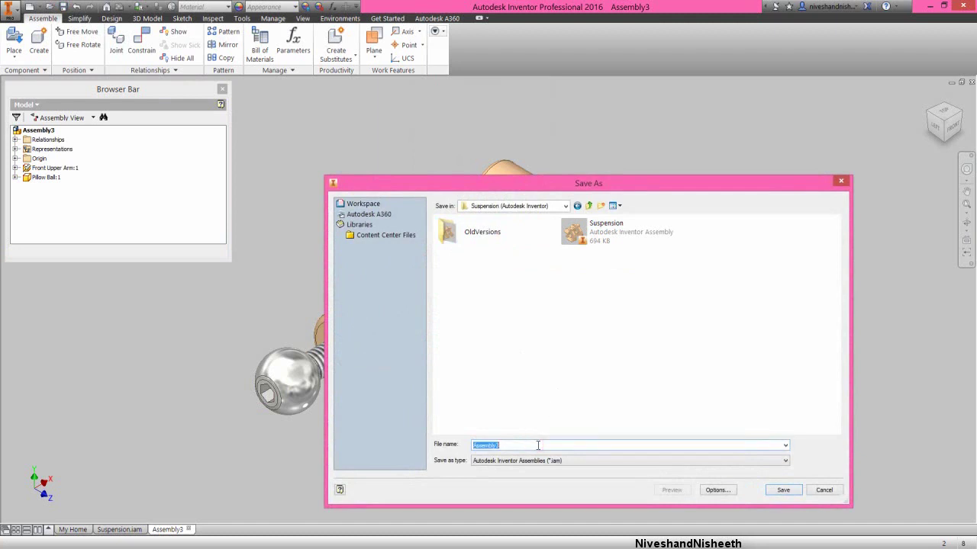
type("F")
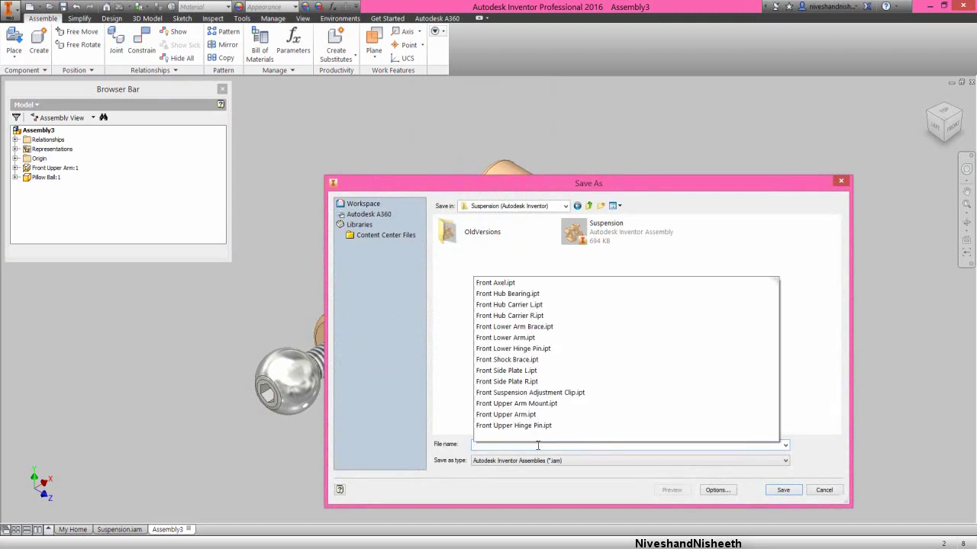
type("ront Upper")
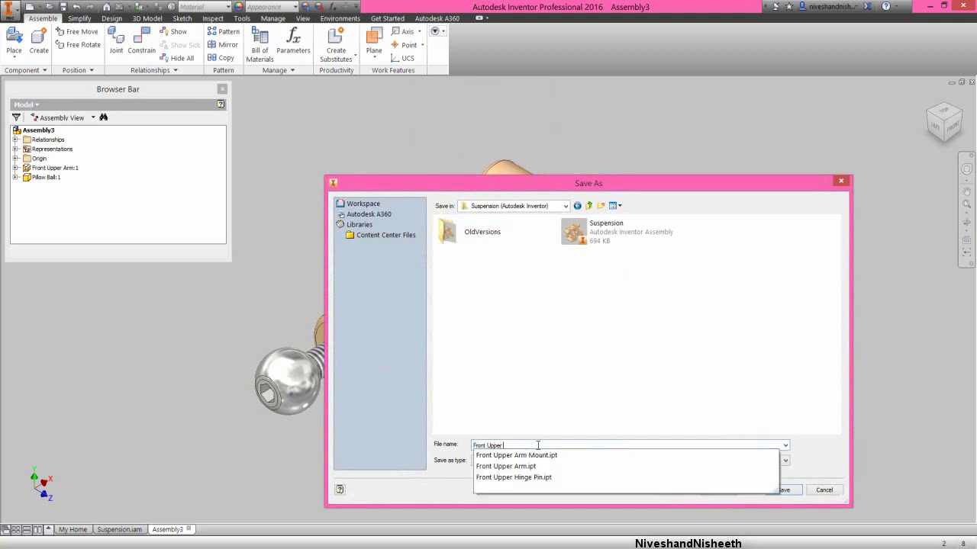
type(" Arm")
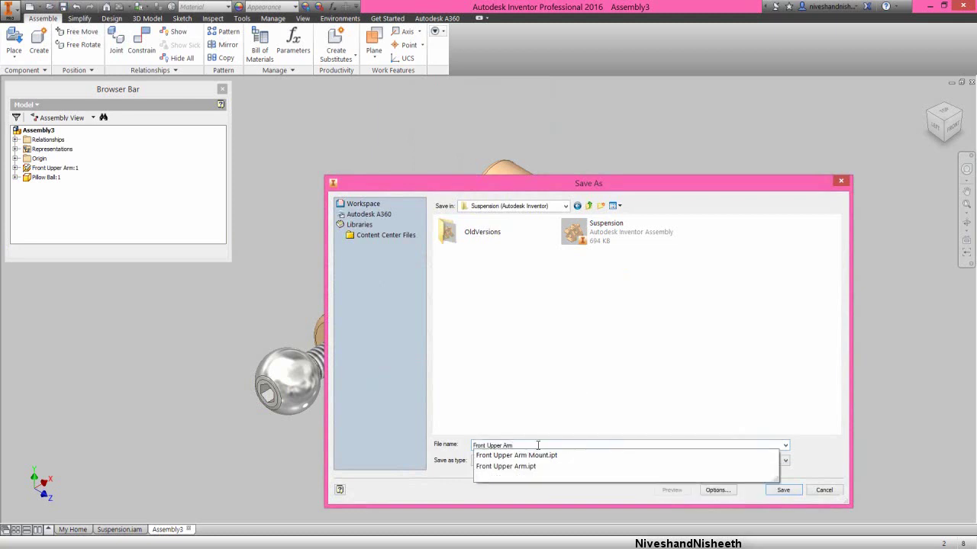
left_click(785, 491)
left_click(741, 321)
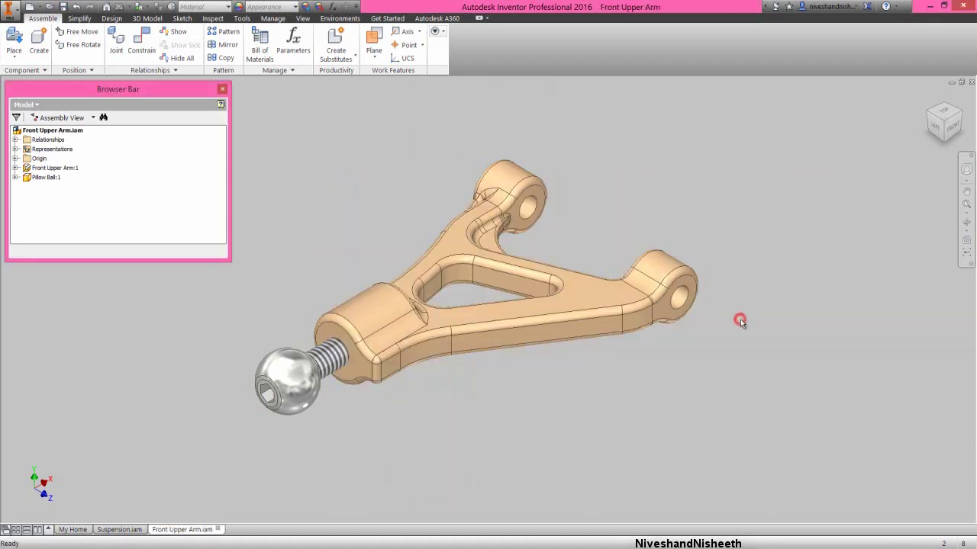
left_click(707, 225)
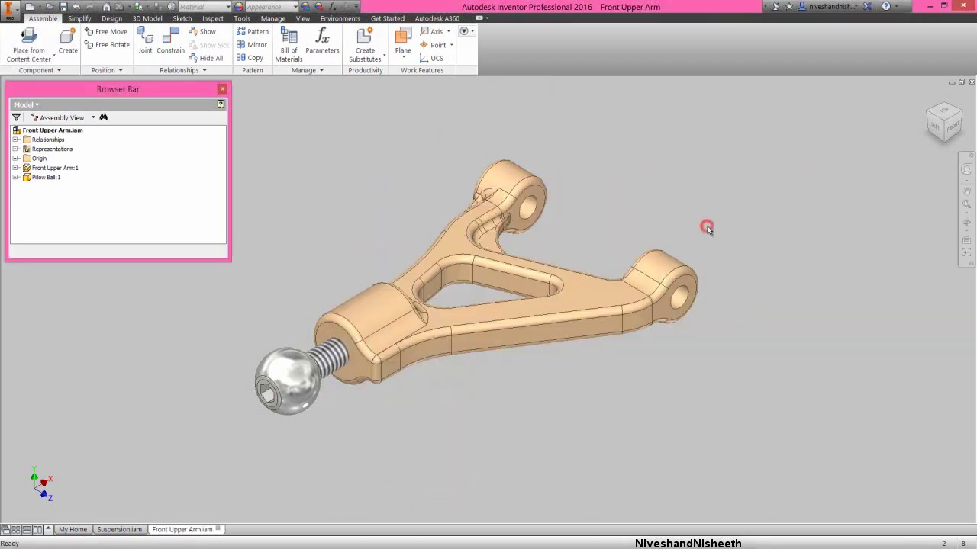
Step: Create a new assembly from the English Standard (in).iam template
left_click(30, 6)
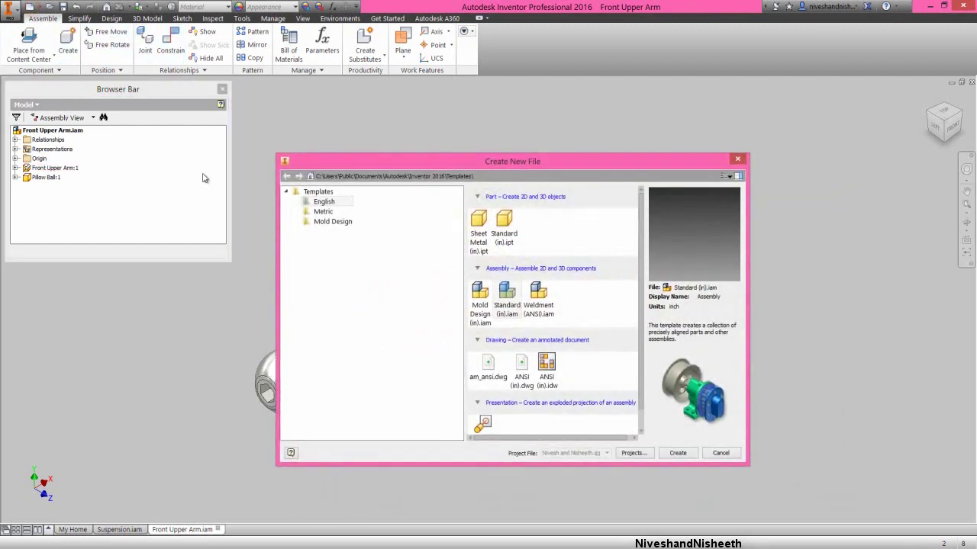
left_click(324, 203)
double_click(506, 299)
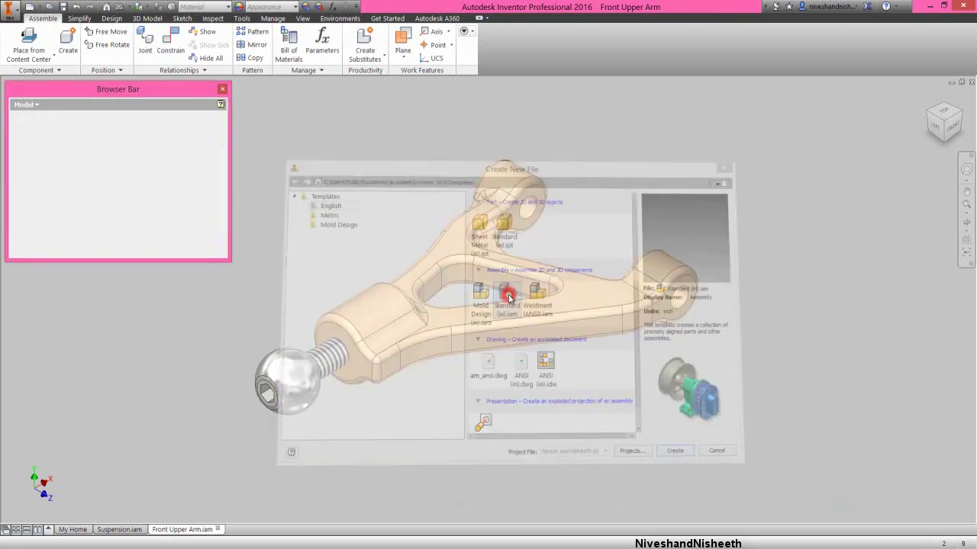
Step: Place one Front Lower Arm part grounded at the origin of the new assembly
right_click(509, 299)
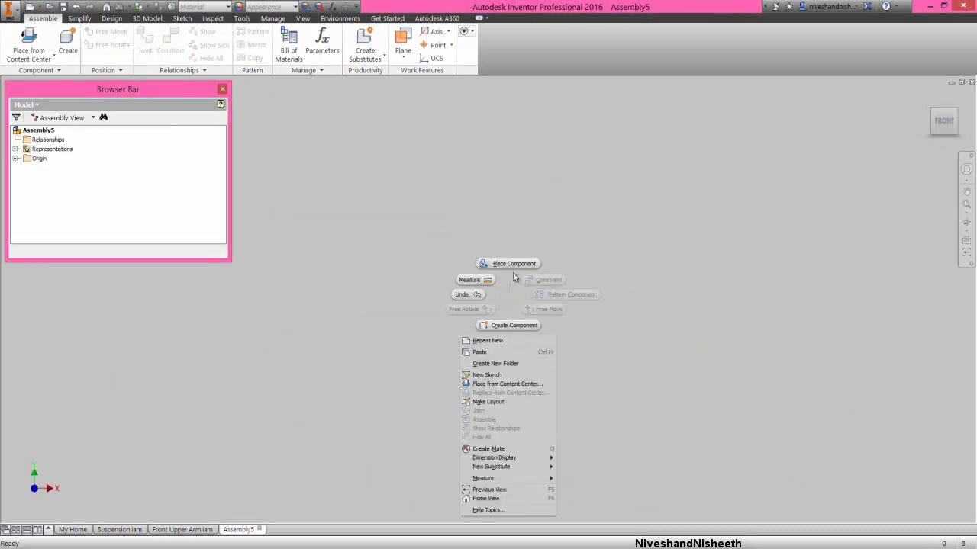
left_click(516, 263)
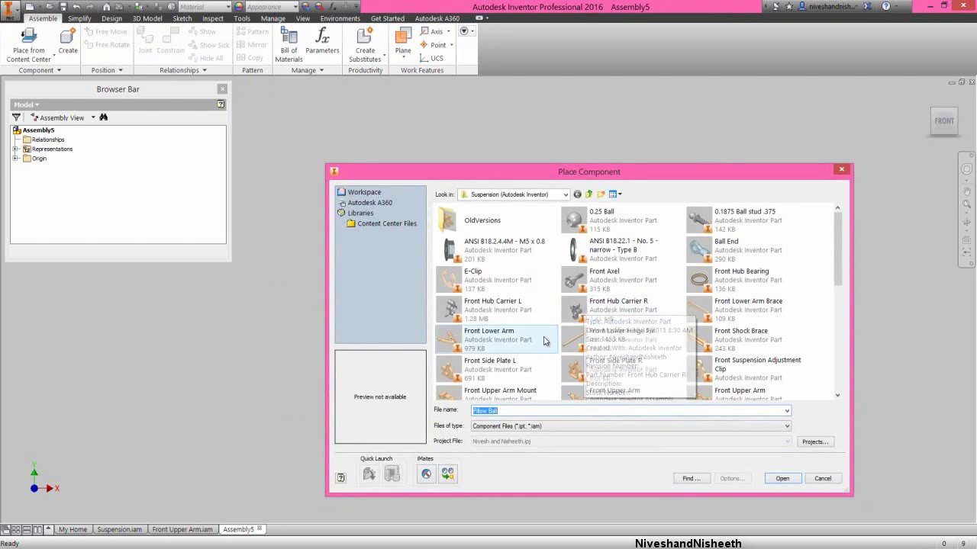
left_click(508, 341)
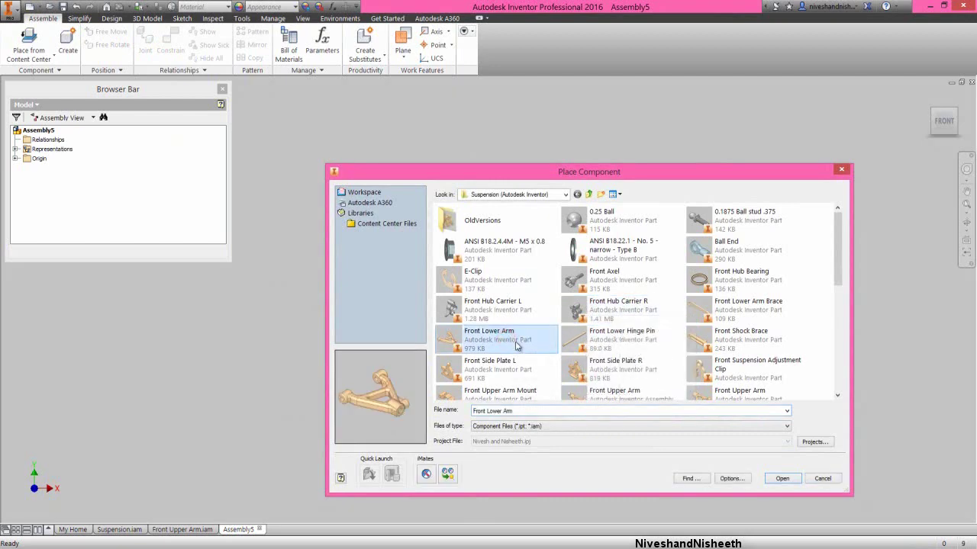
left_click(780, 478)
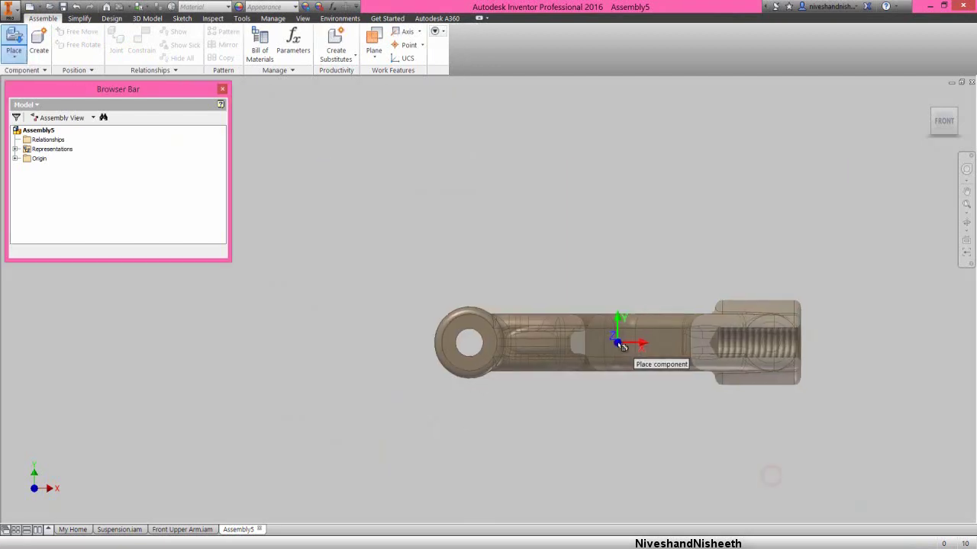
right_click(592, 323)
left_click(637, 340)
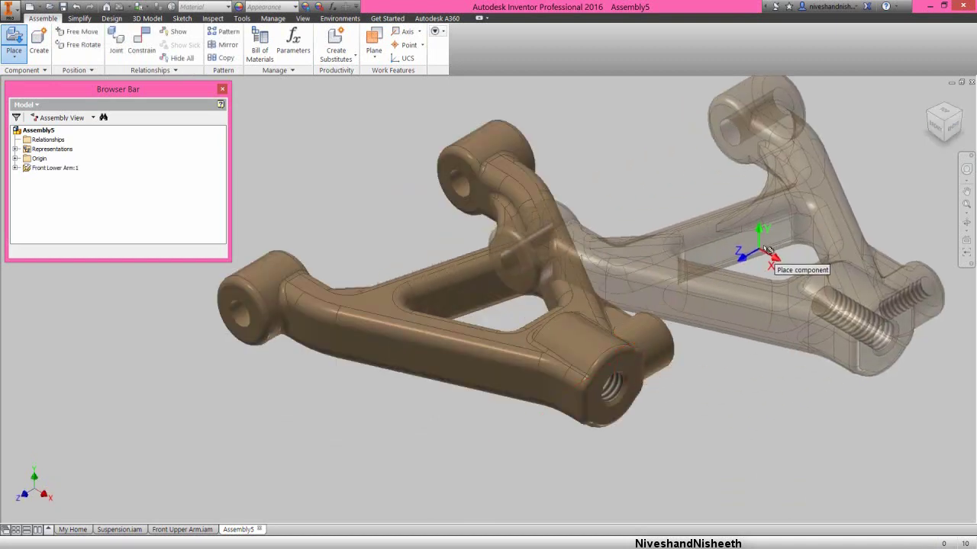
right_click(761, 246)
left_click(803, 246)
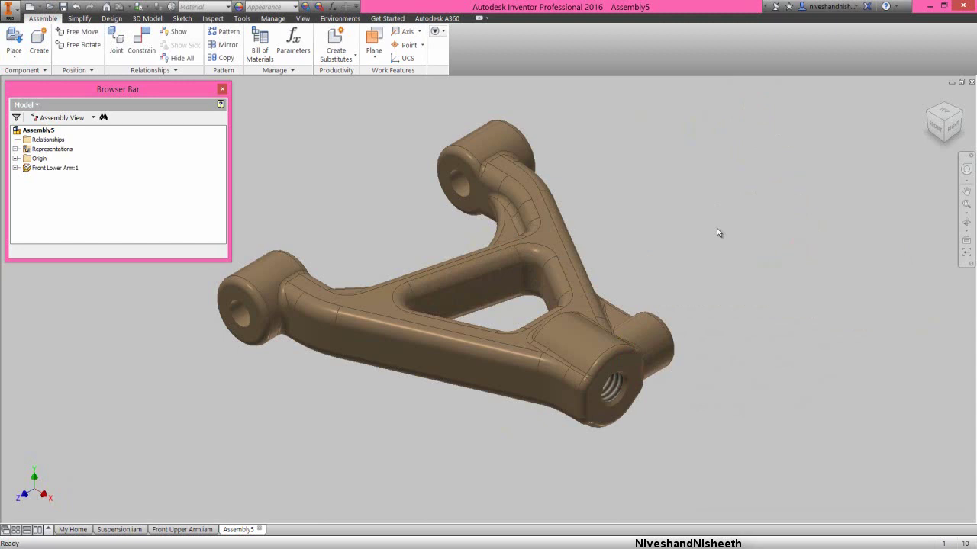
Step: Import the lighting style definition file Favorite Color.styxml into the lighting styles
left_click(302, 18)
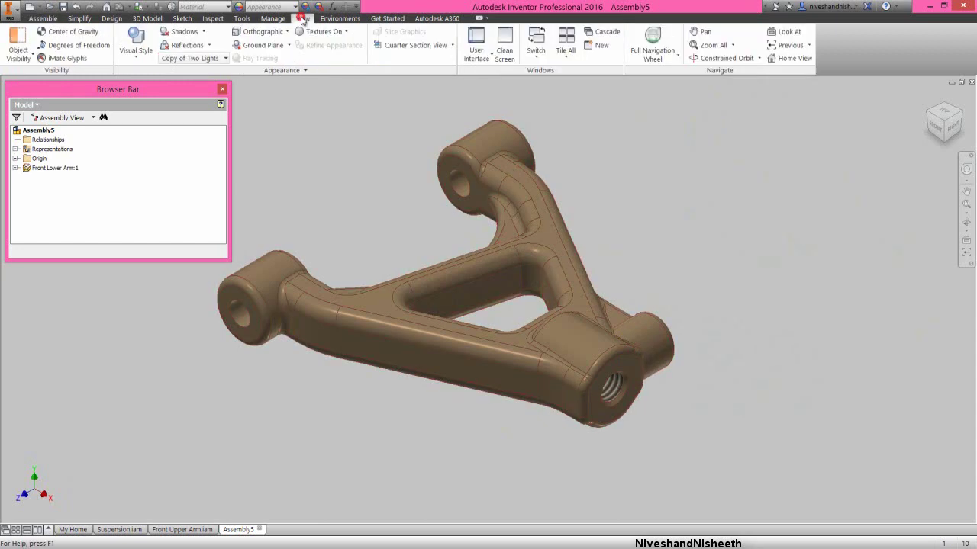
left_click(225, 58)
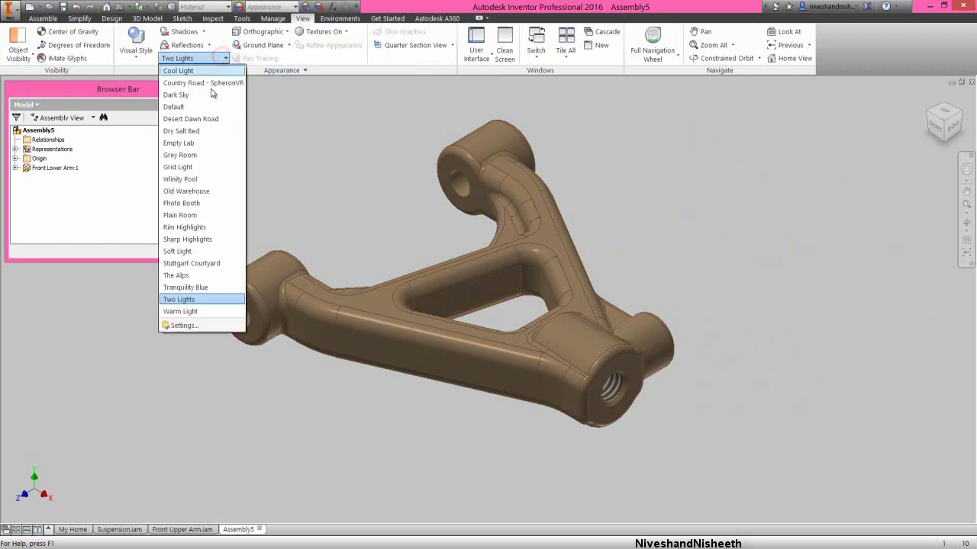
left_click(198, 326)
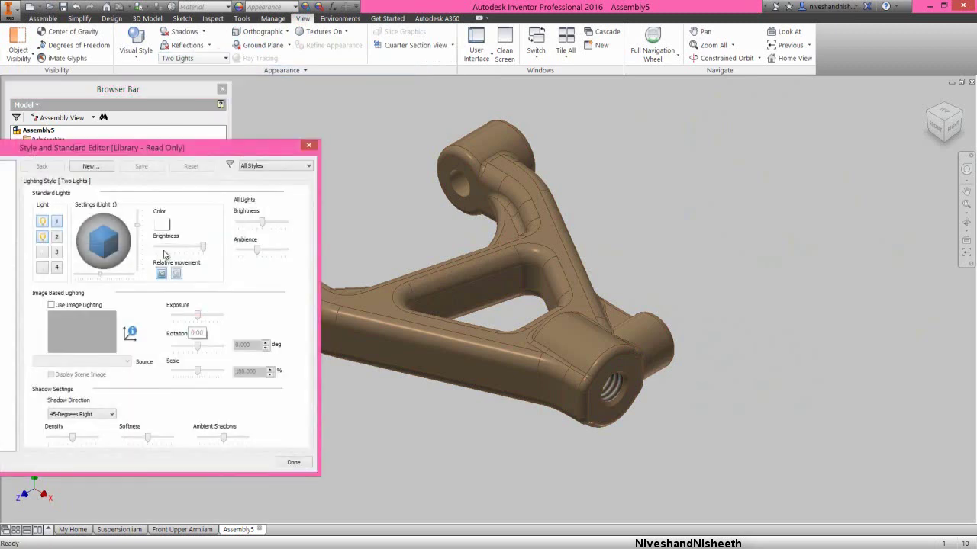
left_click_drag(166, 148, 257, 149)
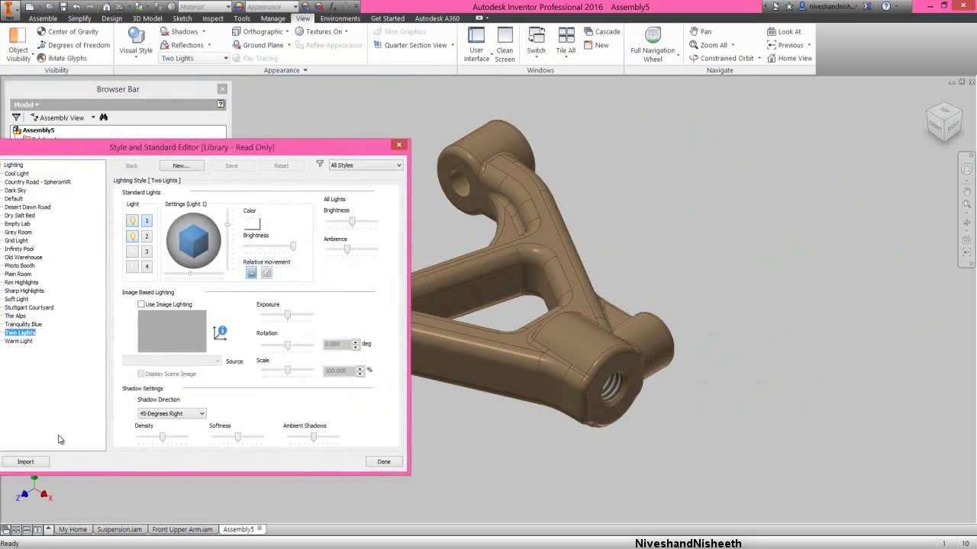
left_click(38, 462)
double_click(223, 265)
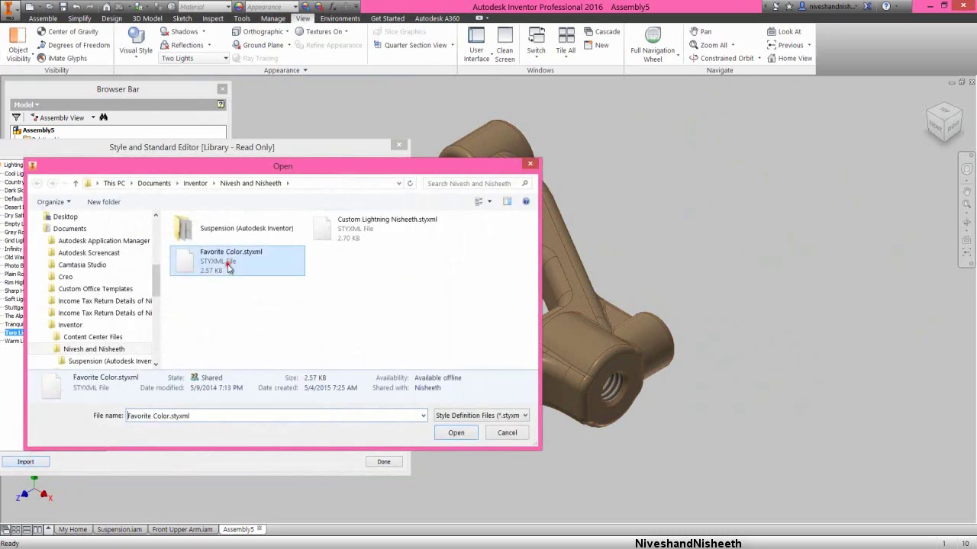
Step: Activate the Copy of Two Lights-1 lighting style, turn on light 4, slightly lower the overall brightness and save the edits
left_click(50, 183)
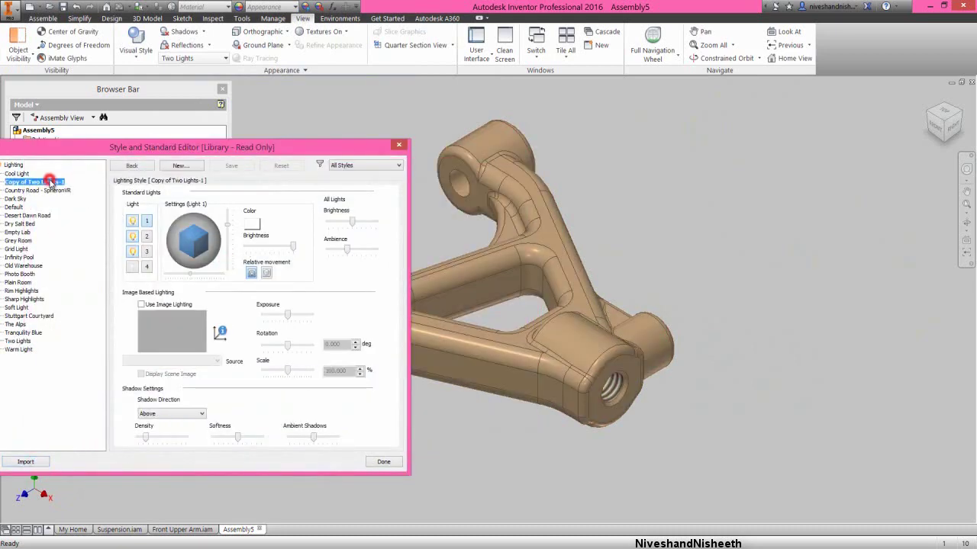
left_click(148, 267)
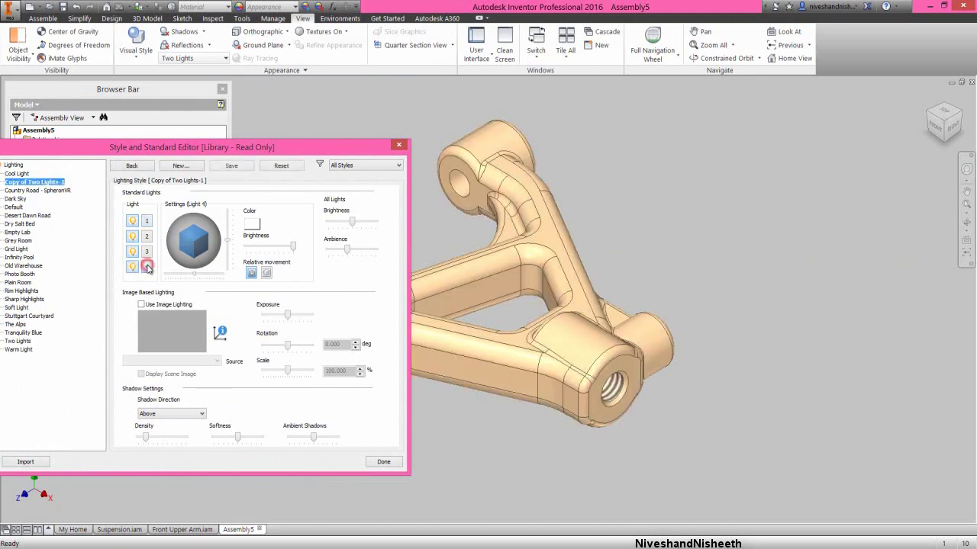
left_click(351, 223)
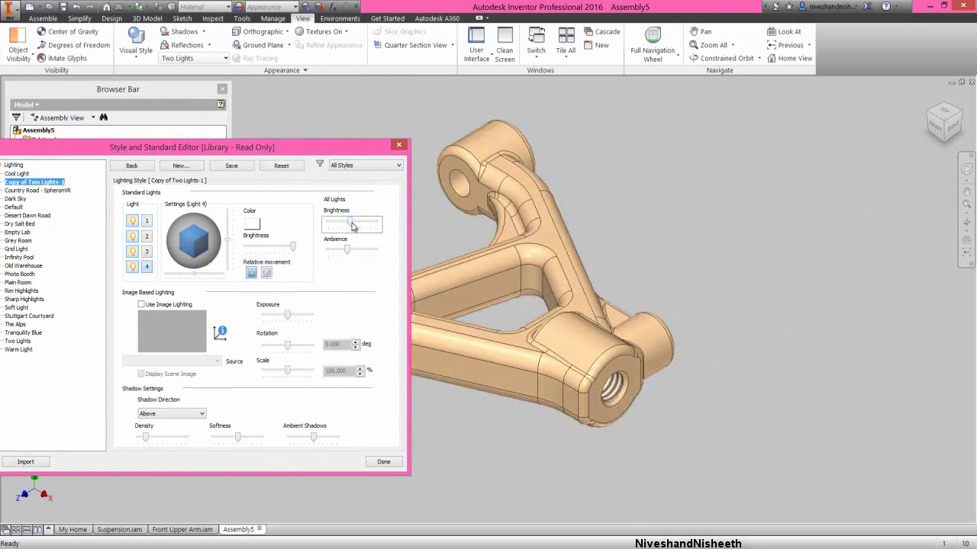
left_click(383, 464)
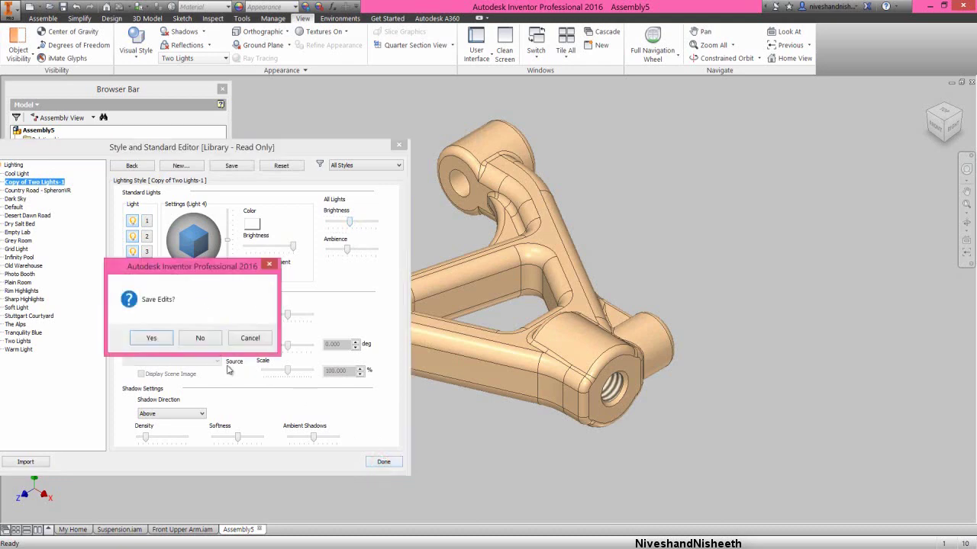
left_click(151, 338)
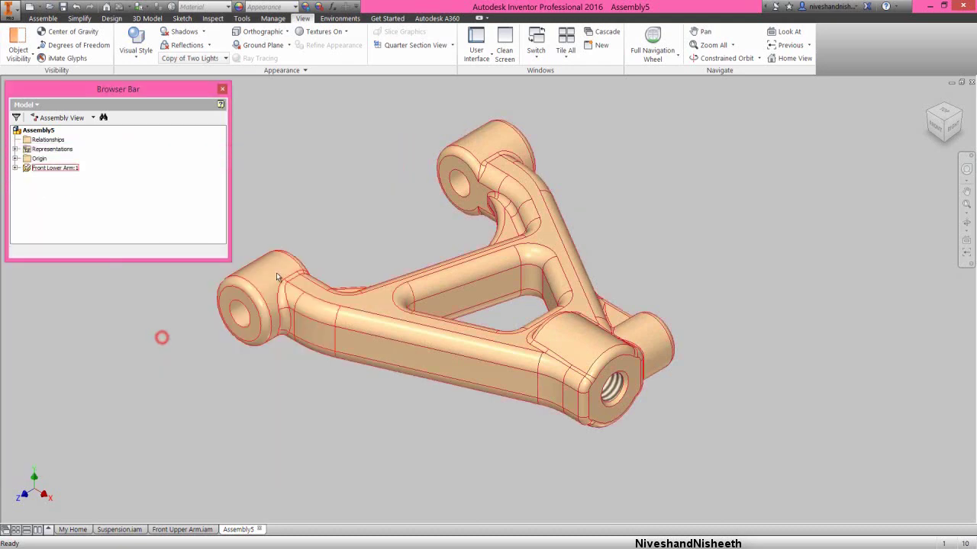
Step: Place one Pillow Ball part in the assembly beside the lower arm's threaded end
left_click(964, 113)
left_click(312, 181)
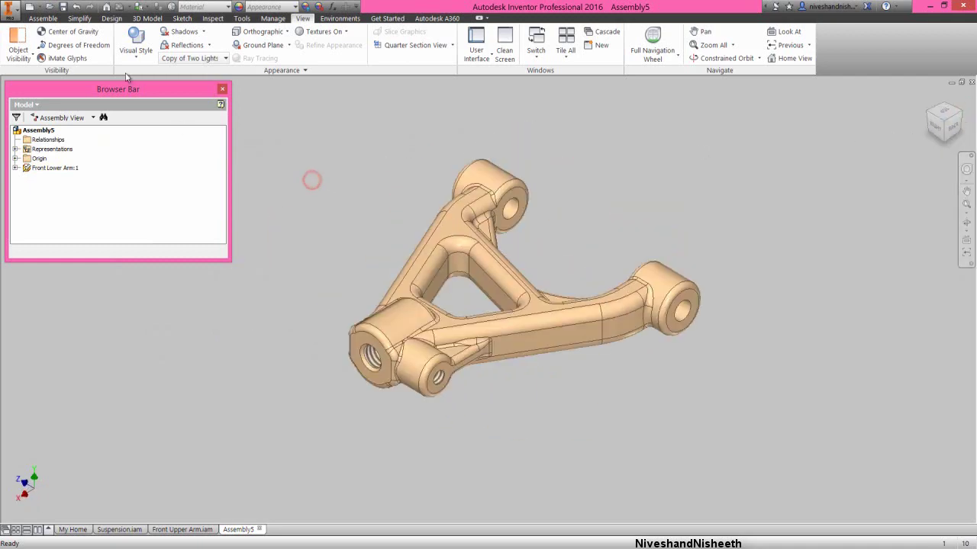
left_click(49, 19)
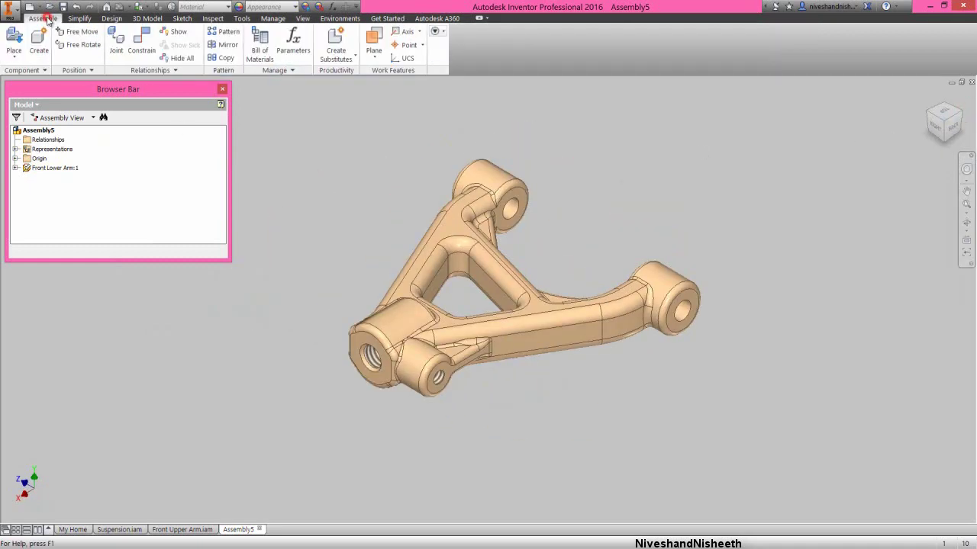
left_click(12, 38)
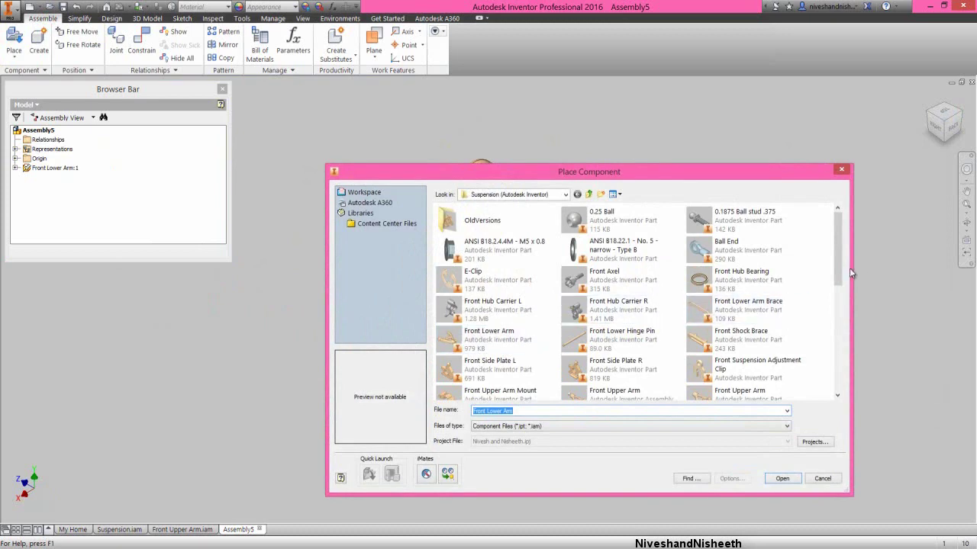
left_click_drag(843, 250, 835, 372)
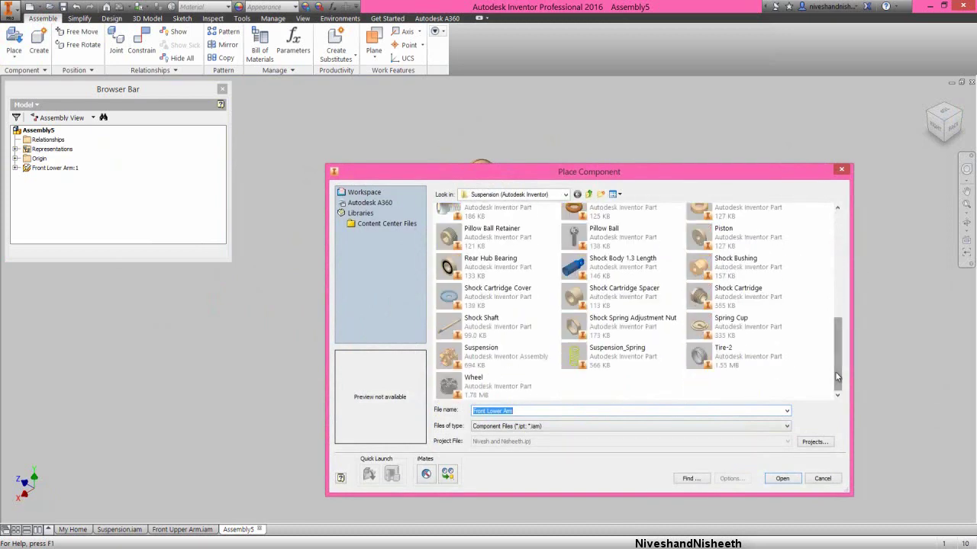
double_click(600, 235)
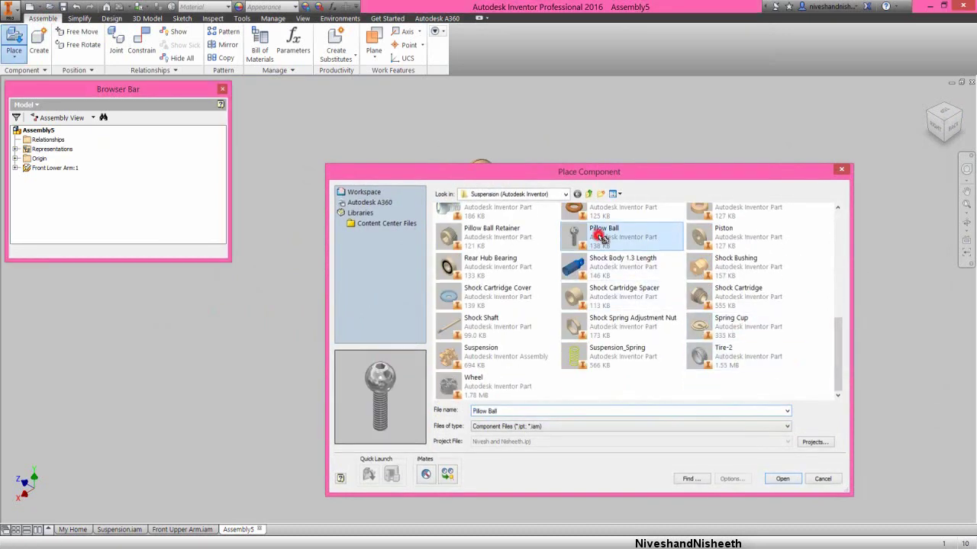
left_click(187, 385)
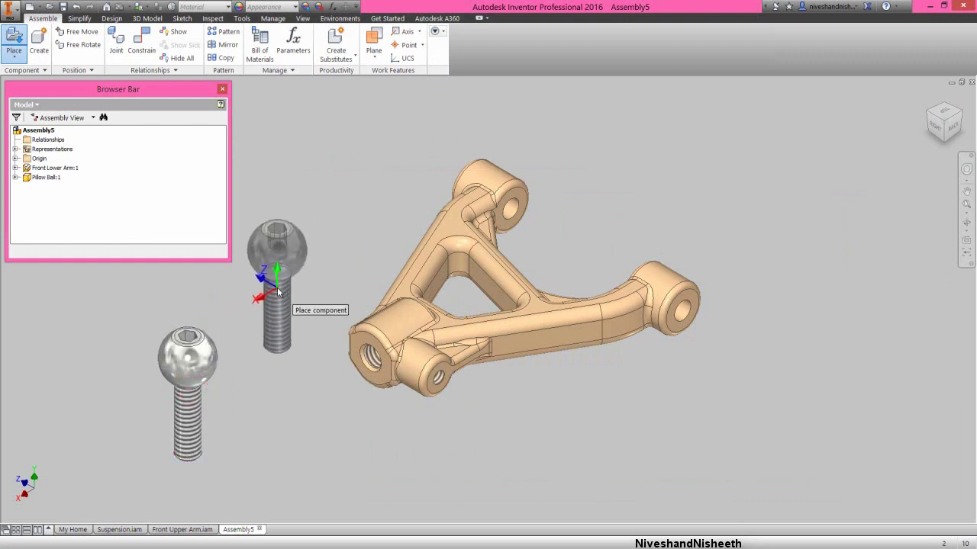
right_click(276, 288)
left_click(310, 293)
Step: Mate the pillow ball's axis to the axis of the lower arm's large threaded hole
right_click(285, 354)
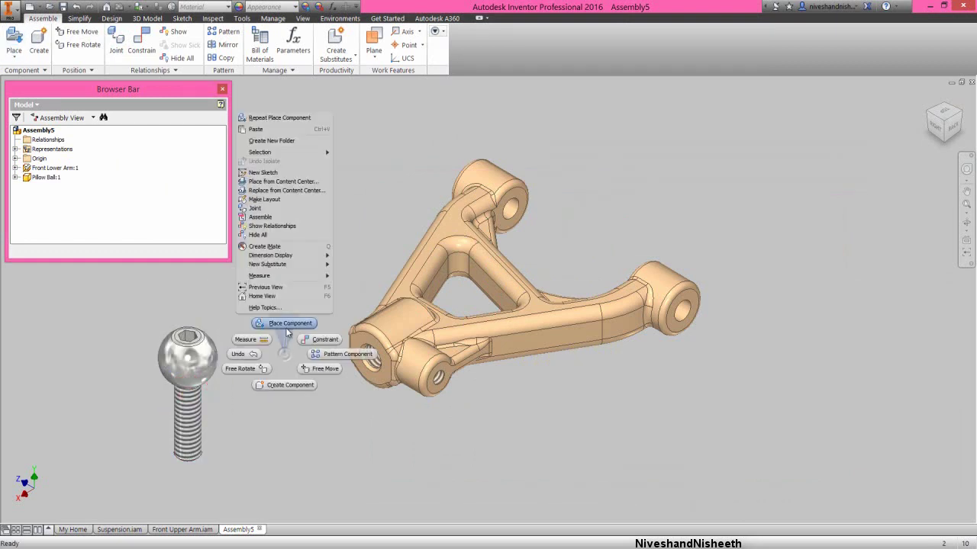
left_click(303, 340)
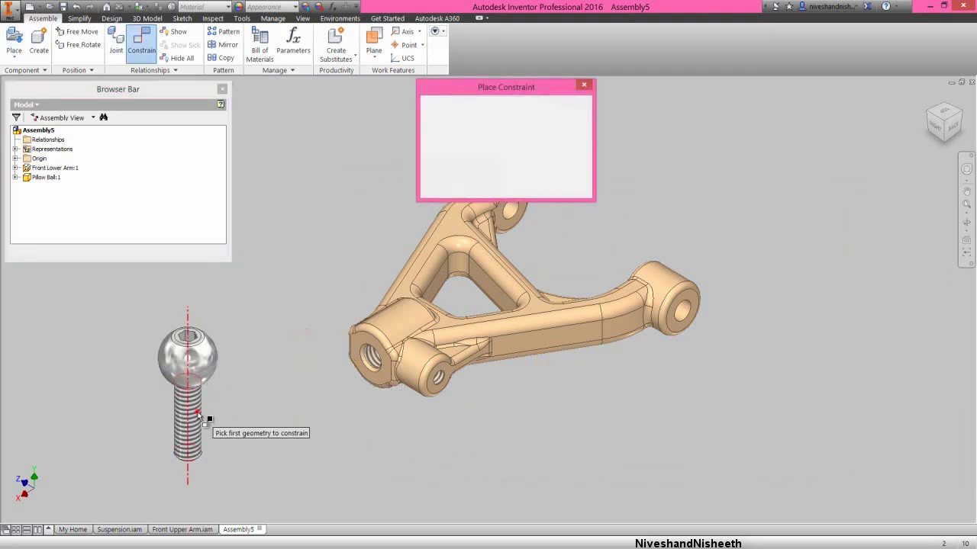
left_click(210, 414)
left_click(373, 356)
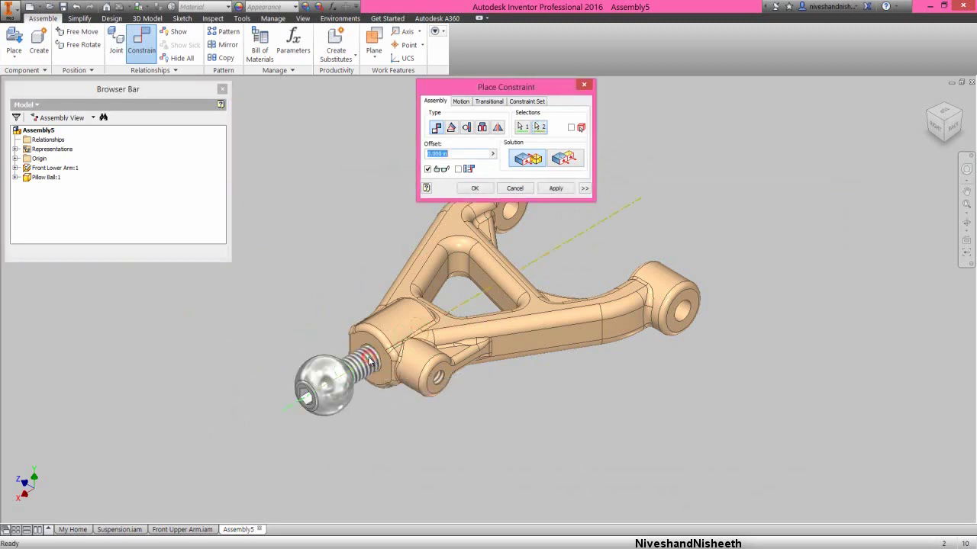
left_click(555, 188)
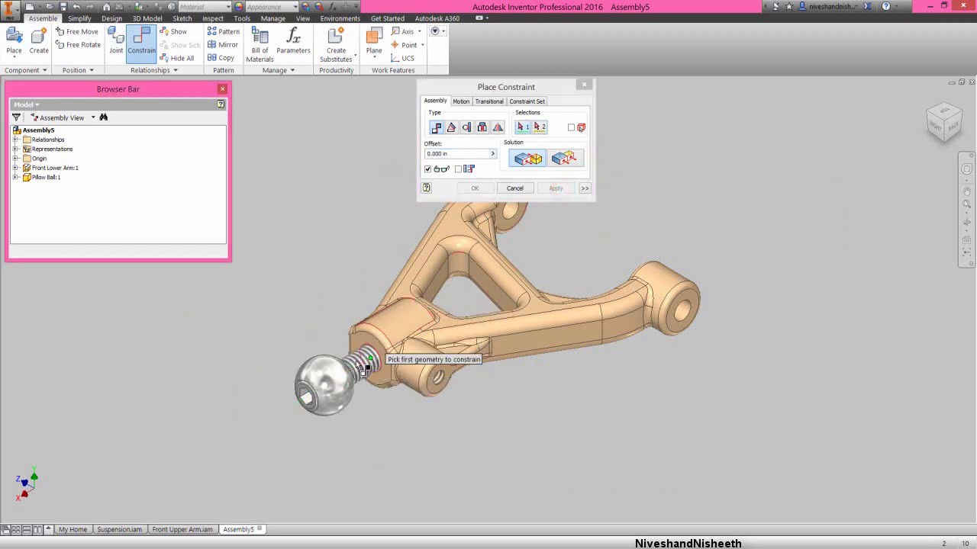
Step: Mate the pillow ball's centre point to the lower arm's threaded end face with an offset of .363 in
left_click(336, 384)
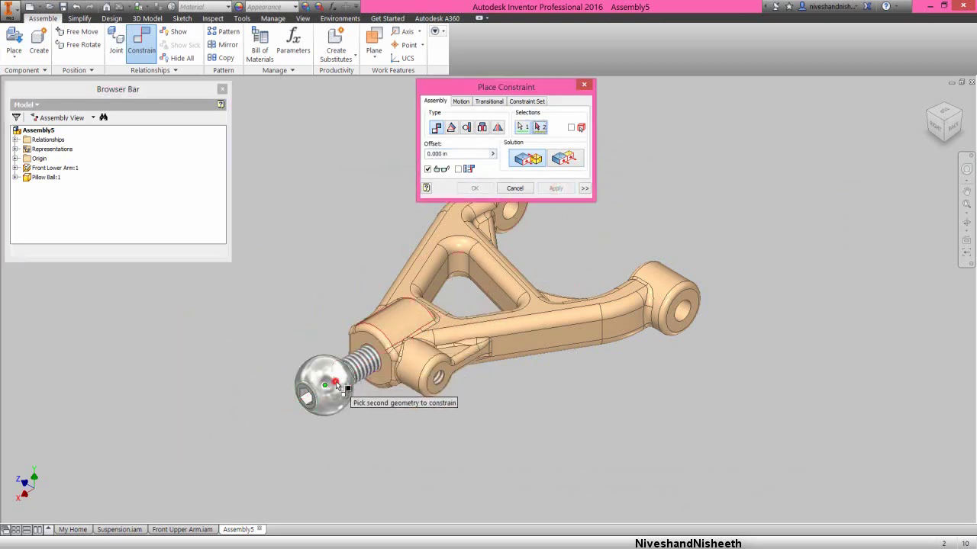
left_click(386, 371)
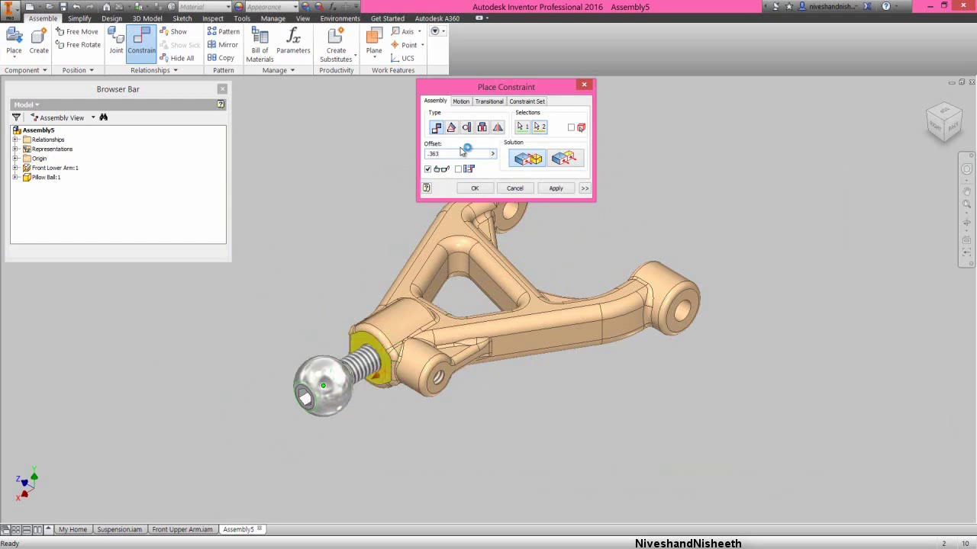
left_click(476, 188)
left_click(396, 200)
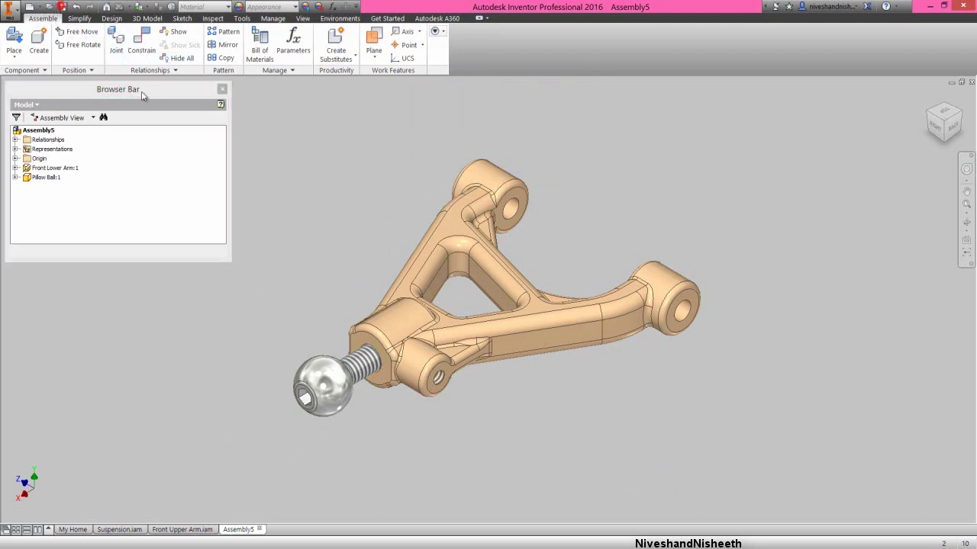
Step: Save the assembly as Front Lower Arm in the Suspension (Autodesk Inventor) folder
key("ctrl+s")
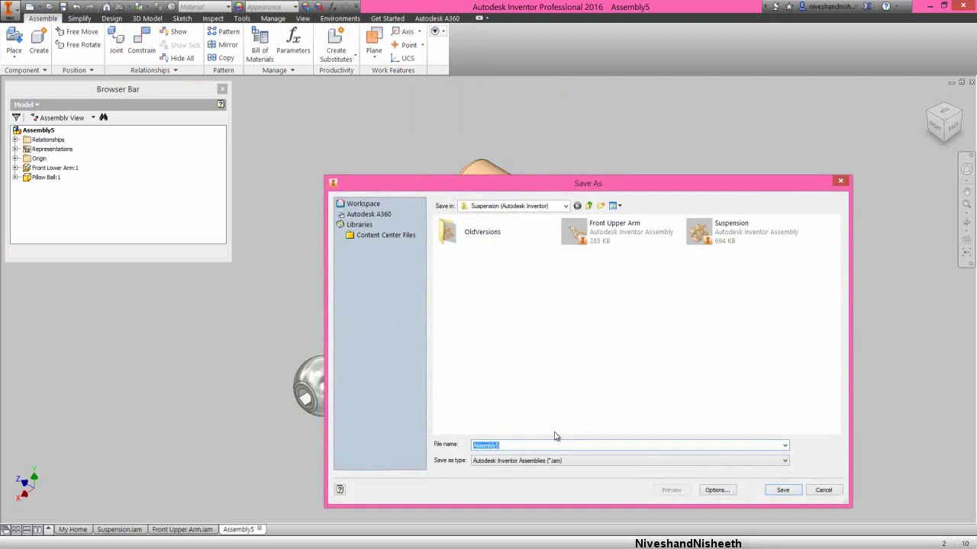
type("Front ")
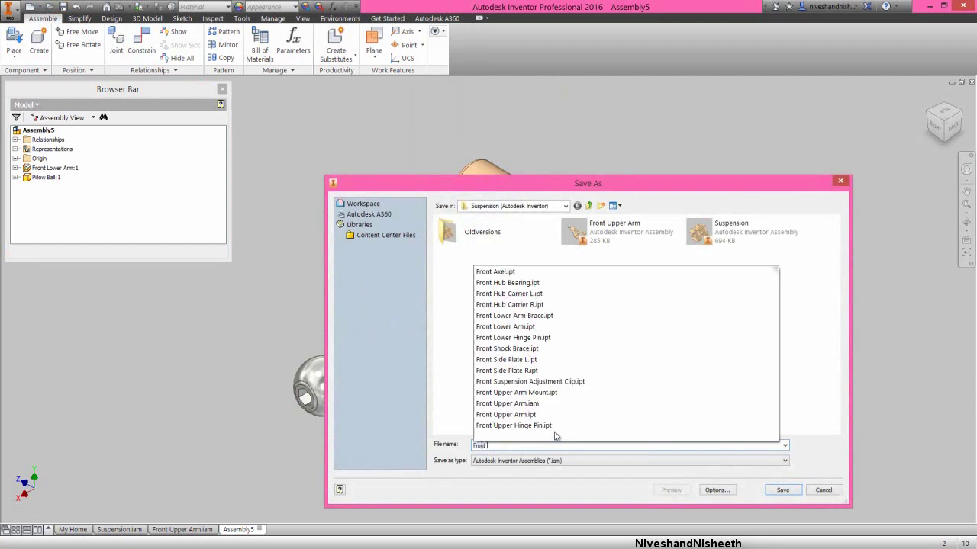
type("Lower Ar")
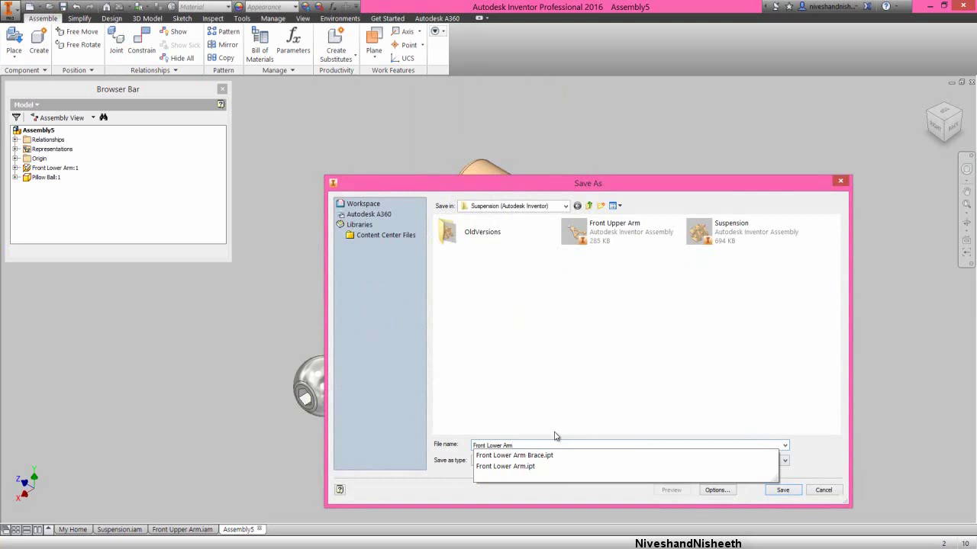
type("m")
left_click(798, 492)
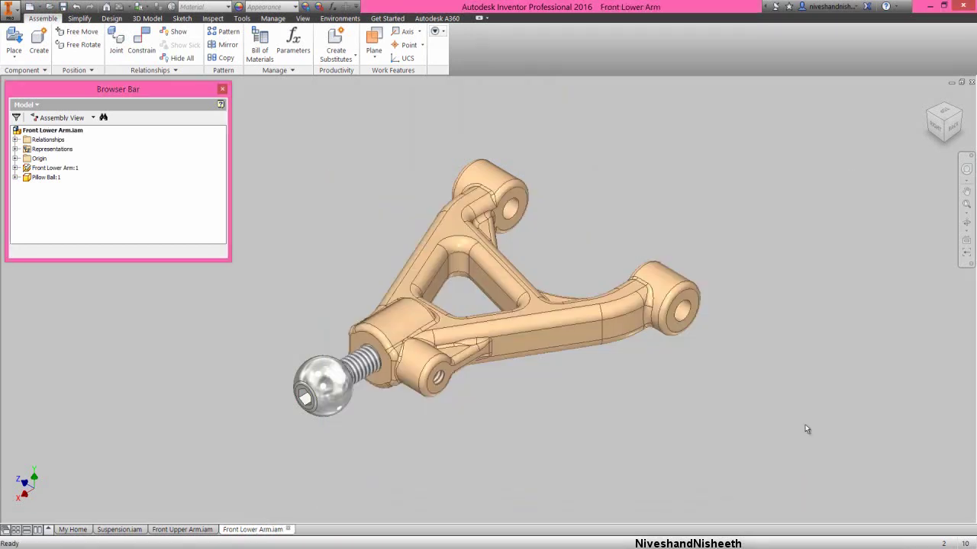
Step: Close the Front Lower Arm and Front Upper Arm assemblies to return to the Suspension assembly
left_click(804, 426)
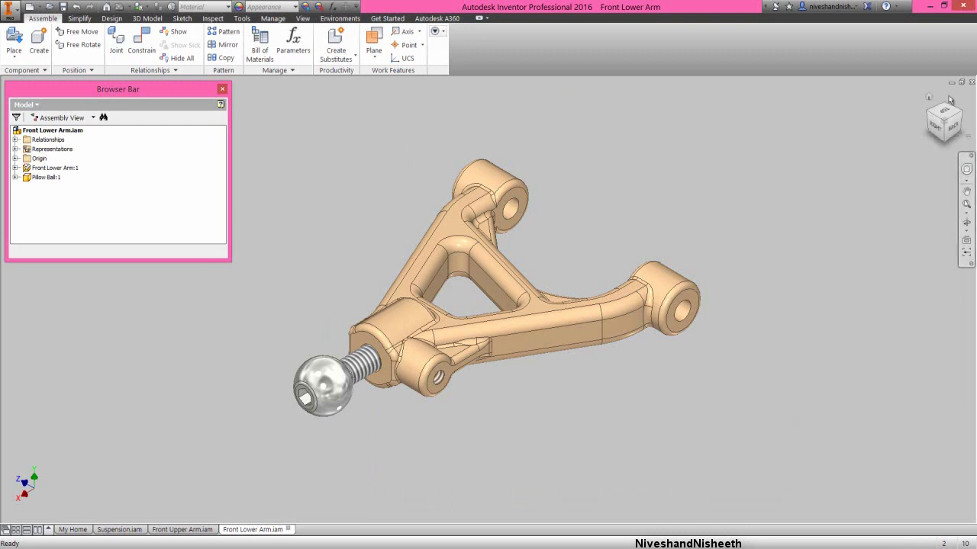
left_click(970, 81)
left_click(971, 82)
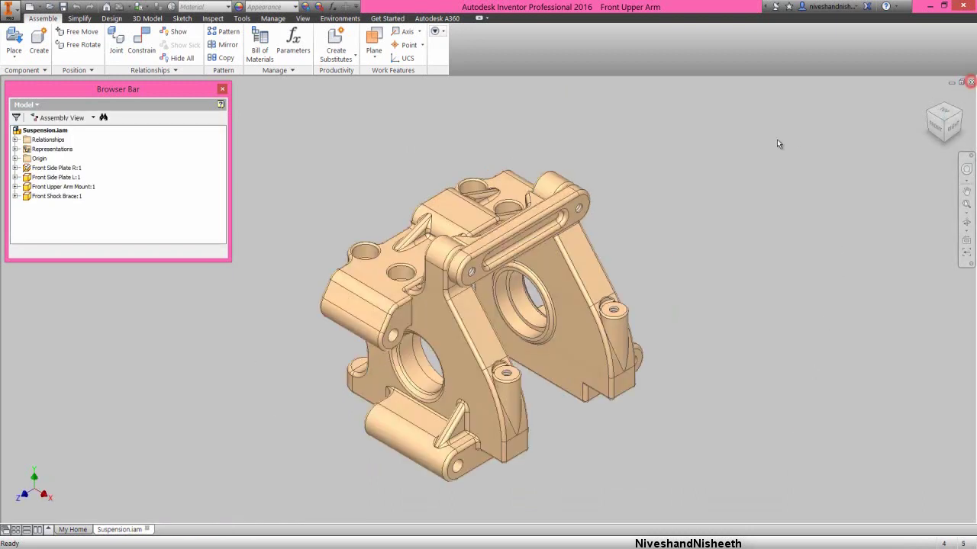
Step: Place one instance of the Front Upper Arm assembly into the Suspension assembly, beside the side plates
right_click(301, 197)
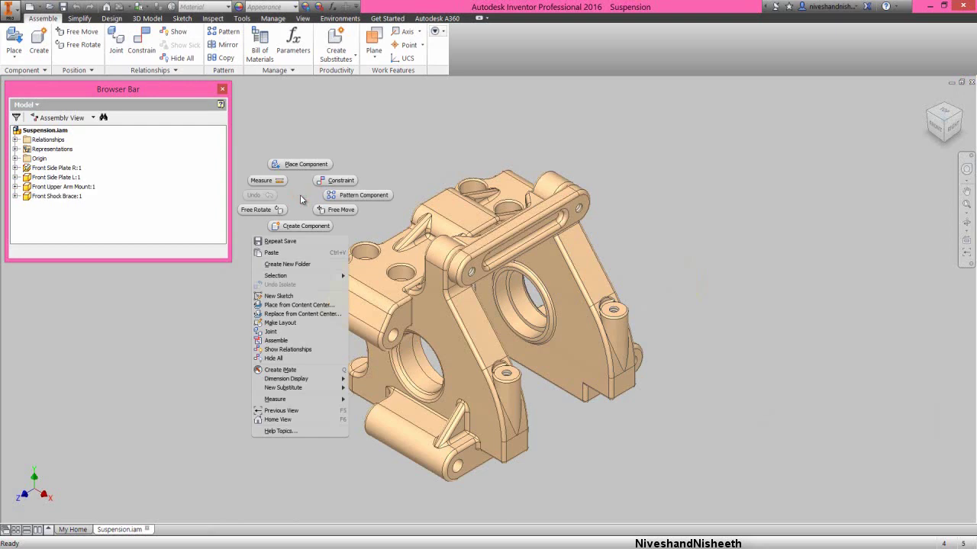
left_click(306, 165)
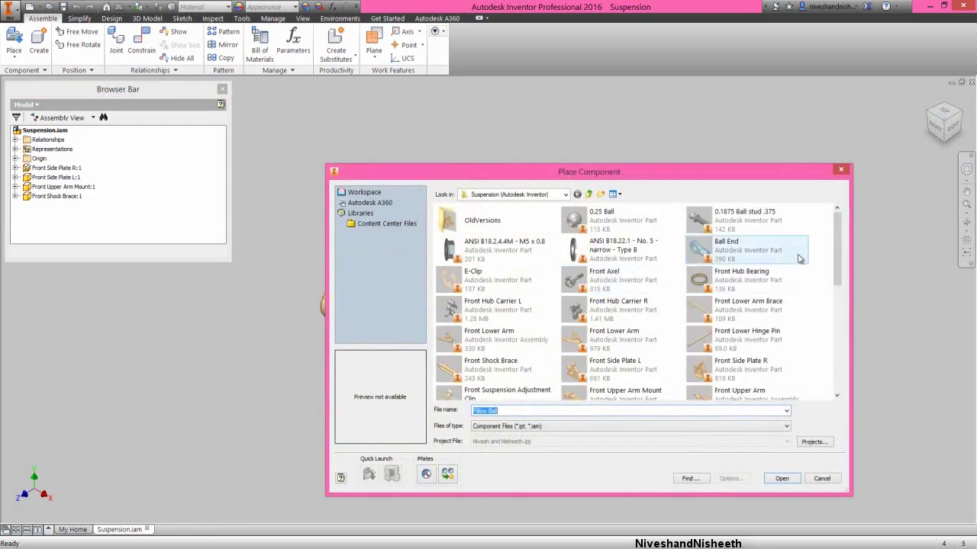
left_click_drag(836, 257, 838, 278)
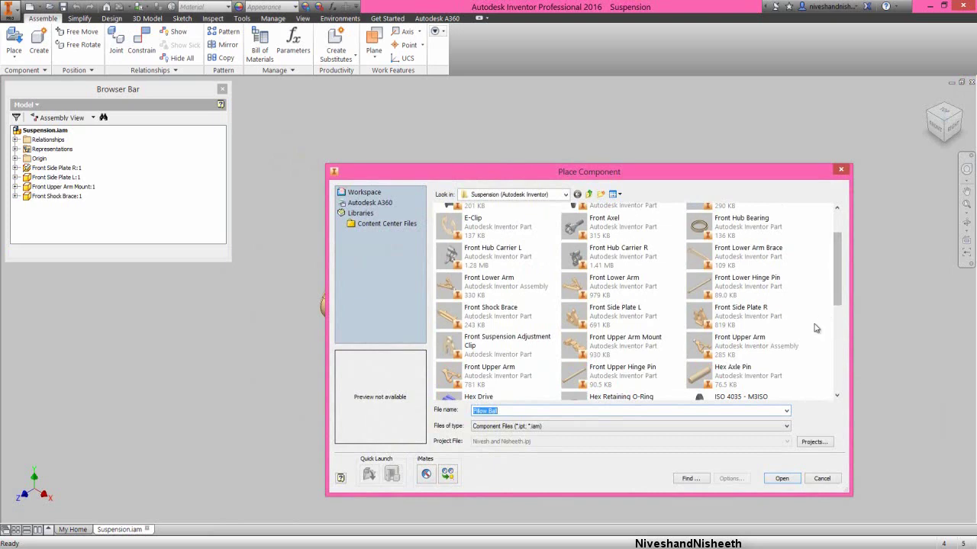
left_click(754, 355)
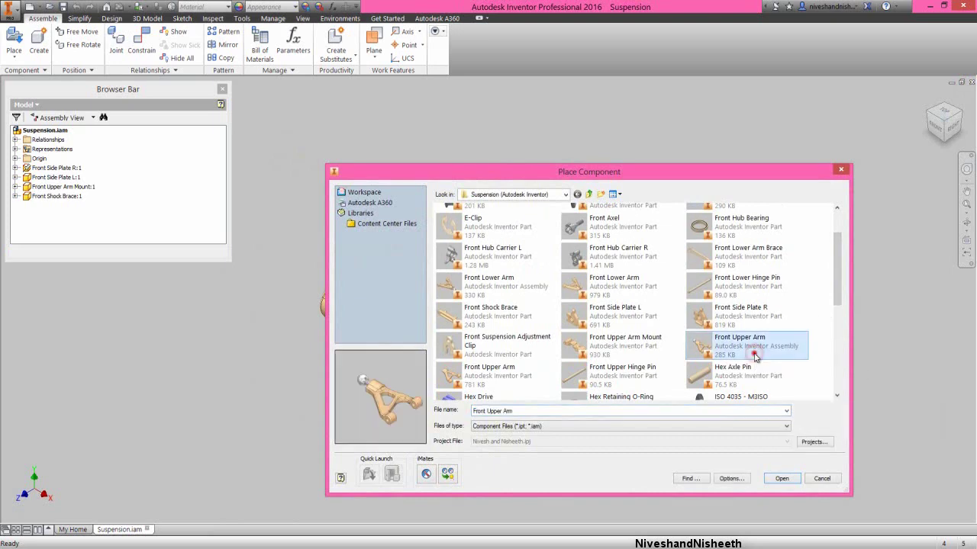
double_click(753, 355)
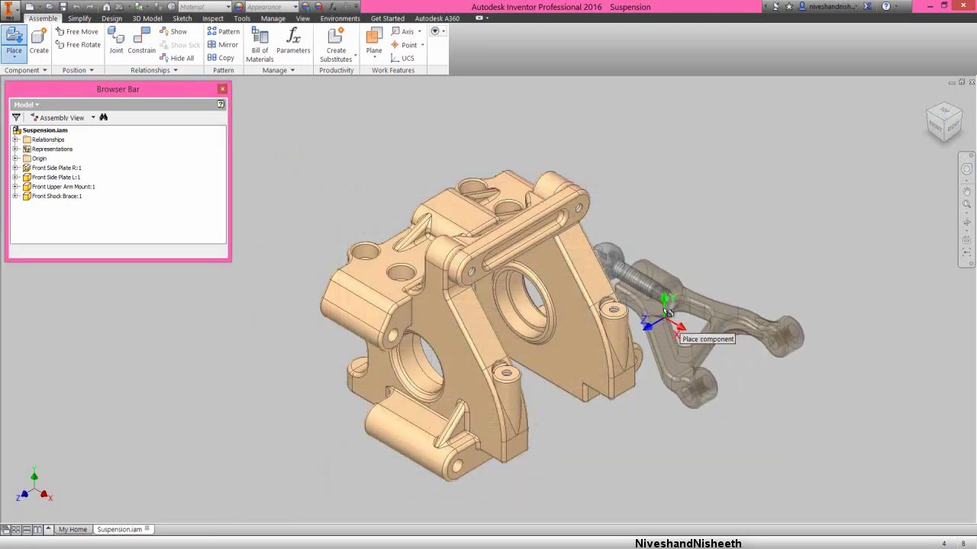
left_click(680, 239)
right_click(776, 201)
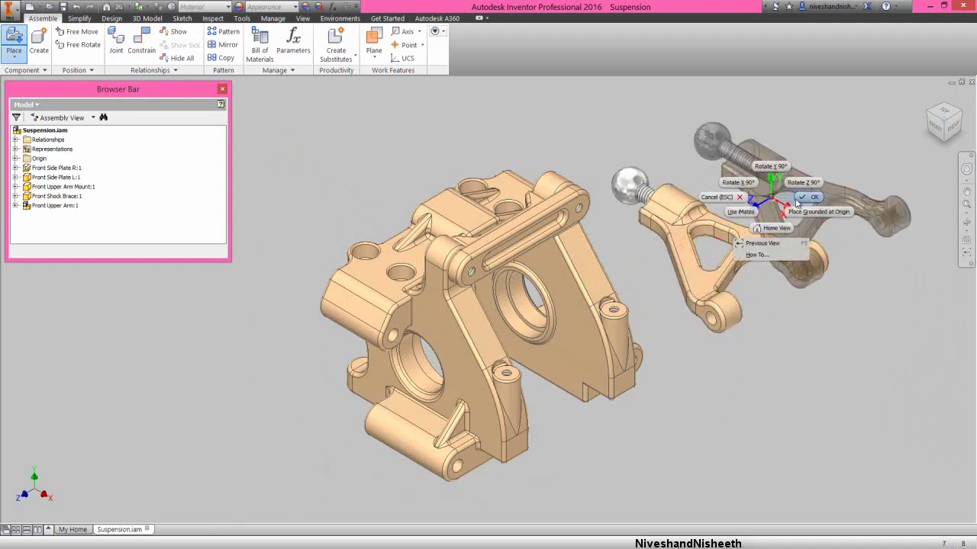
left_click(799, 201)
left_click(754, 190)
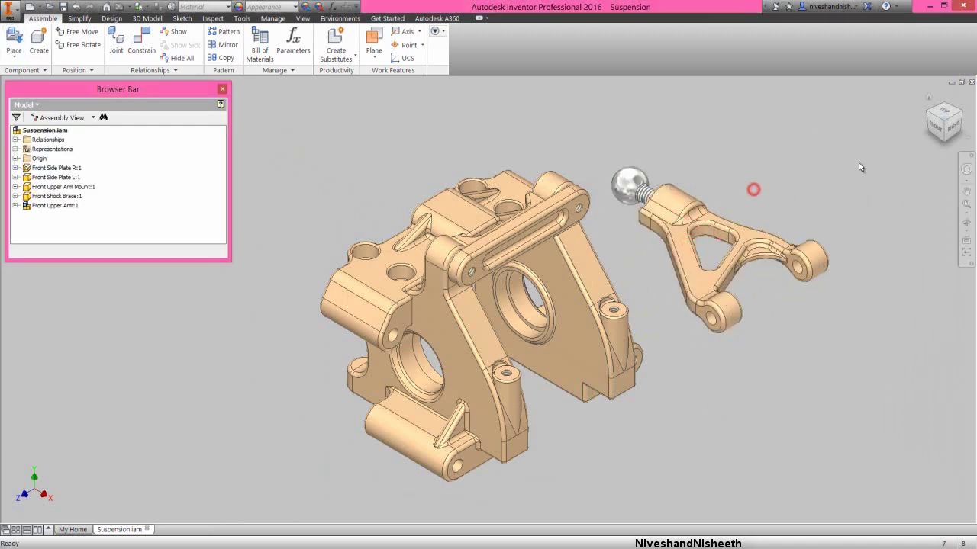
Step: Free-rotate the Front Upper Arm in the front view so that its pillow ball points toward the front of the assembly
left_click(937, 128)
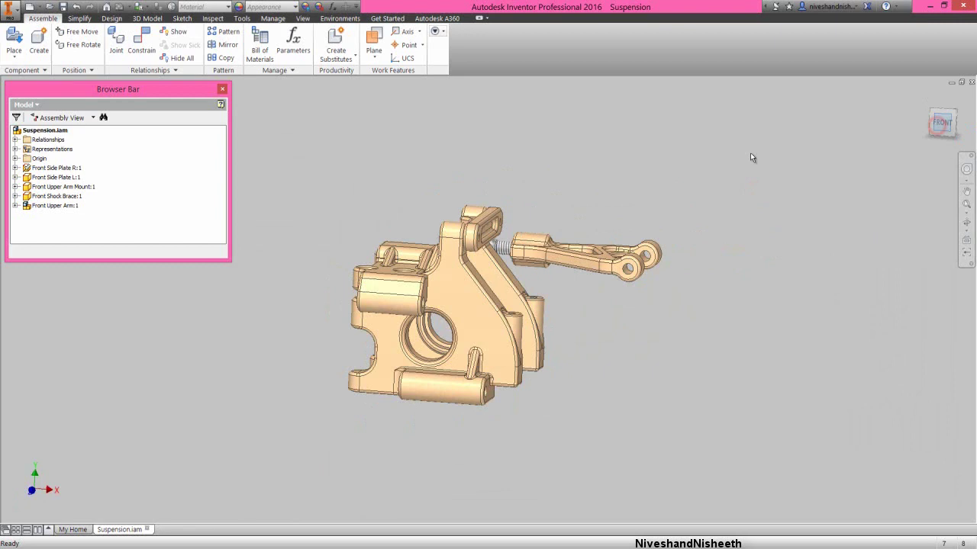
left_click(595, 173)
left_click(78, 45)
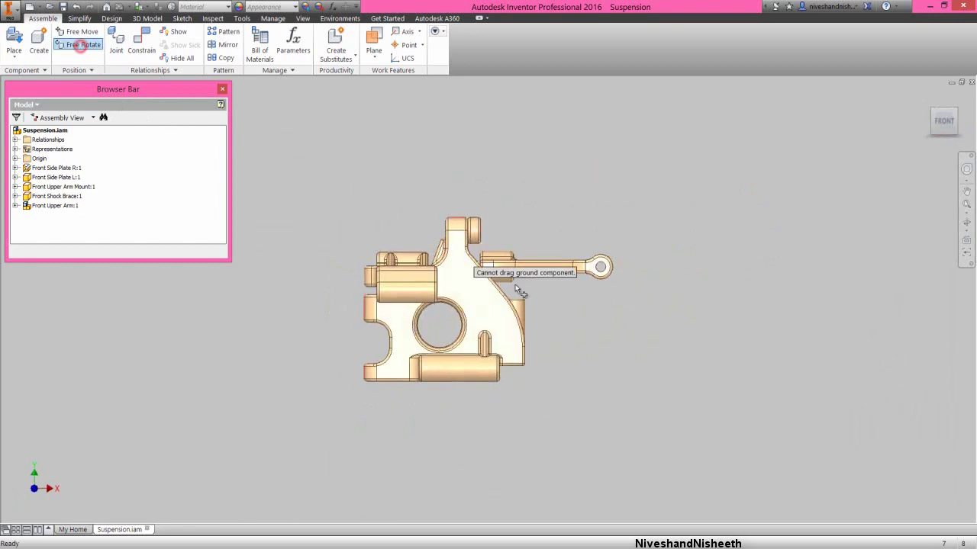
left_click(552, 271)
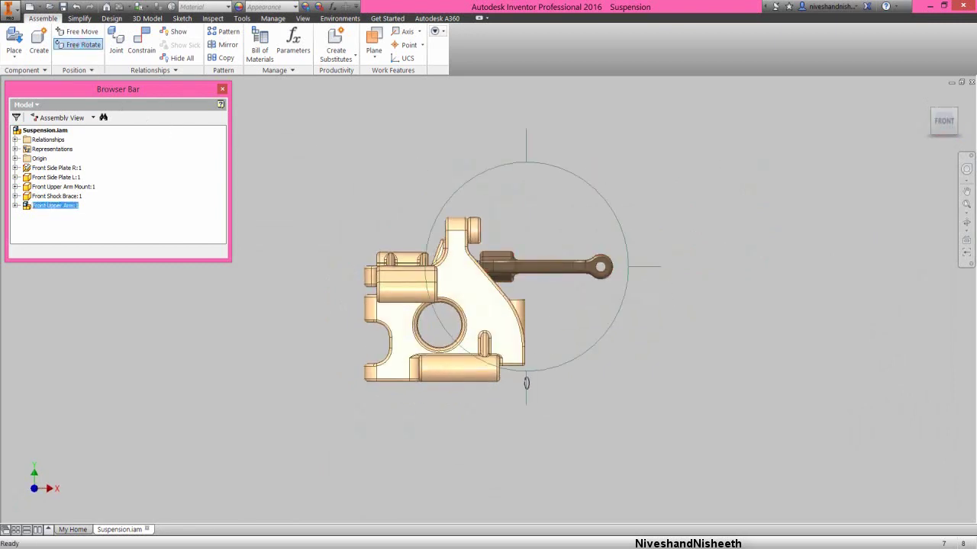
left_click_drag(526, 382, 536, 287)
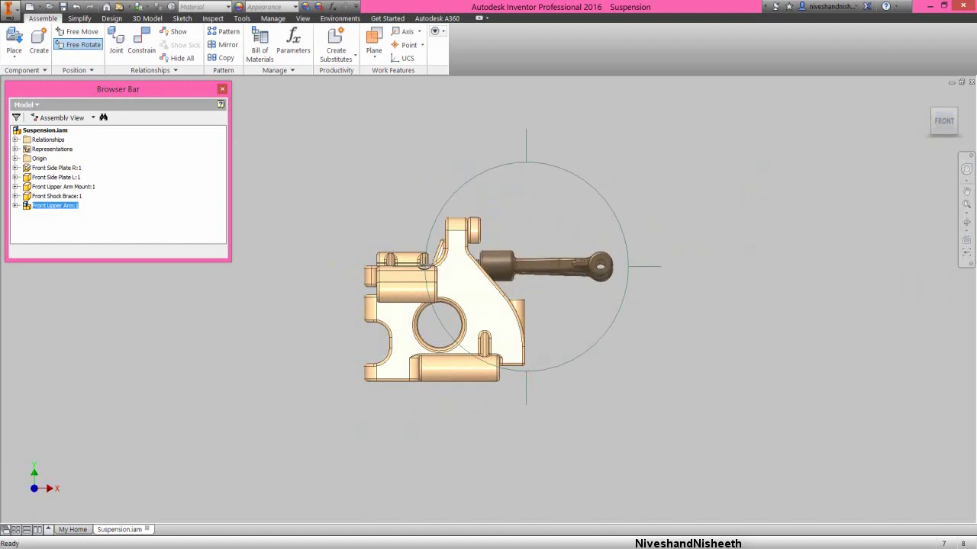
left_click_drag(423, 263, 472, 269)
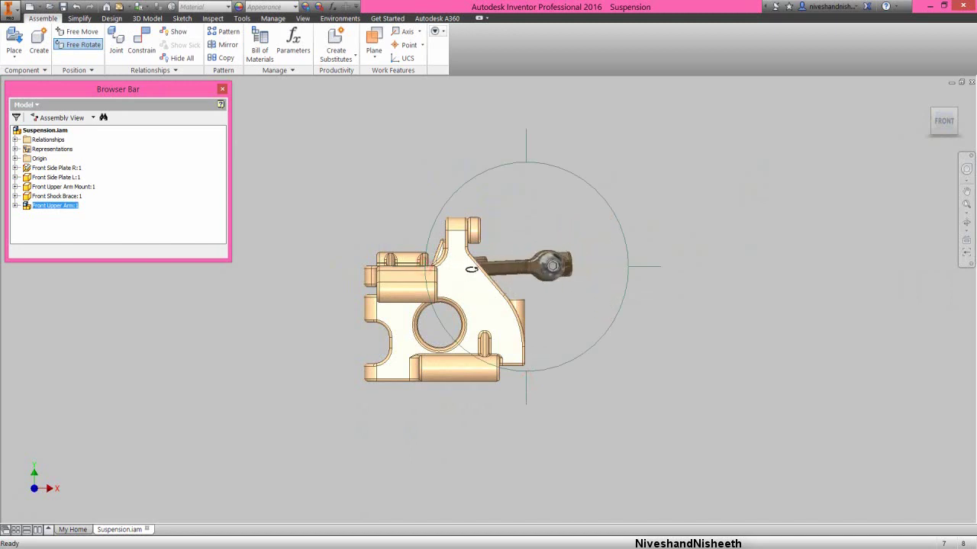
right_click(548, 207)
left_click(580, 209)
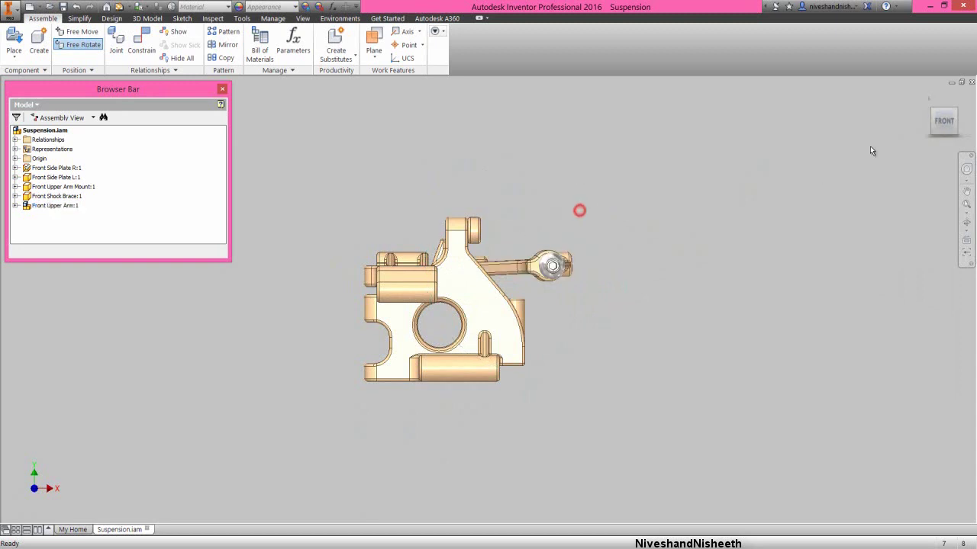
left_click(928, 100)
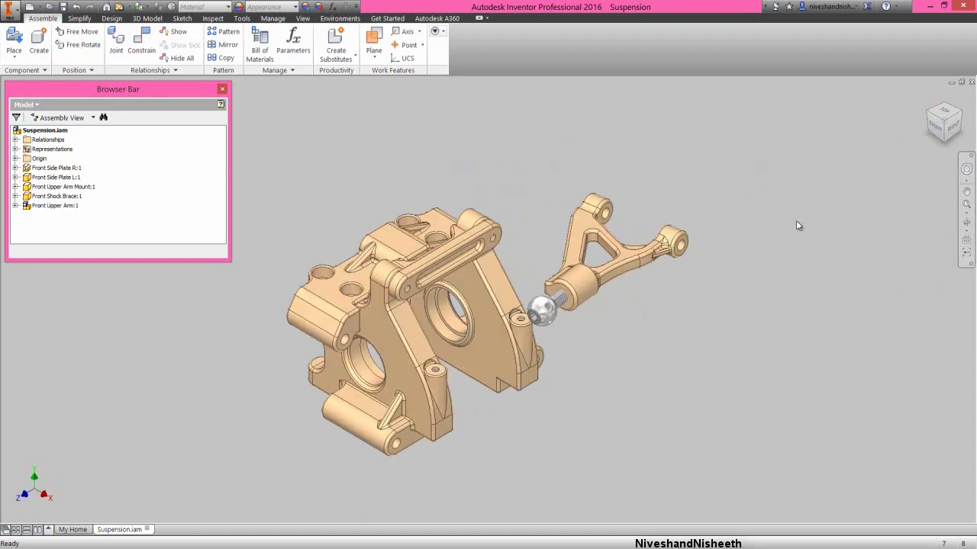
Step: Move the Front Upper Arm in front of the side plate and mate its hinge-hole axis to the upper arm mount's hole axis
left_click_drag(574, 288, 126, 429)
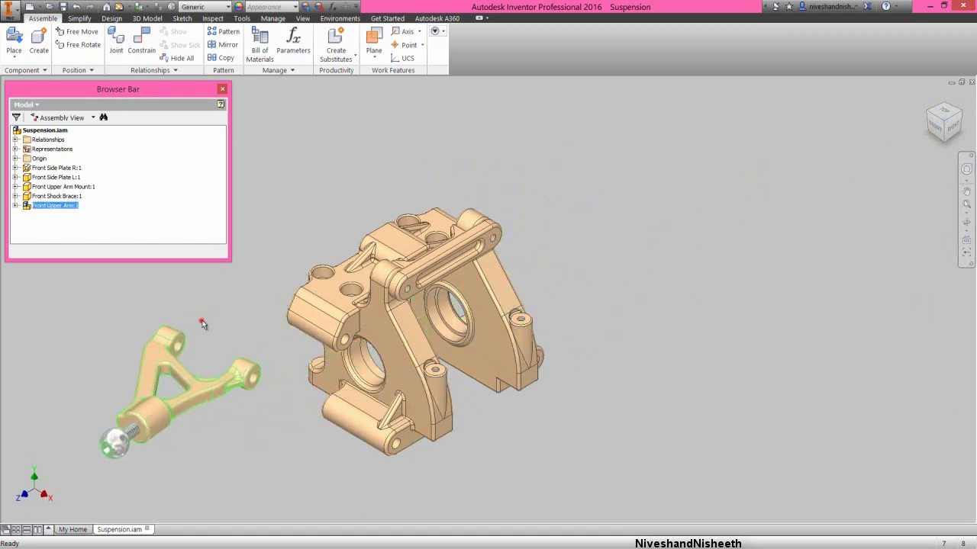
left_click(202, 323)
left_click(141, 42)
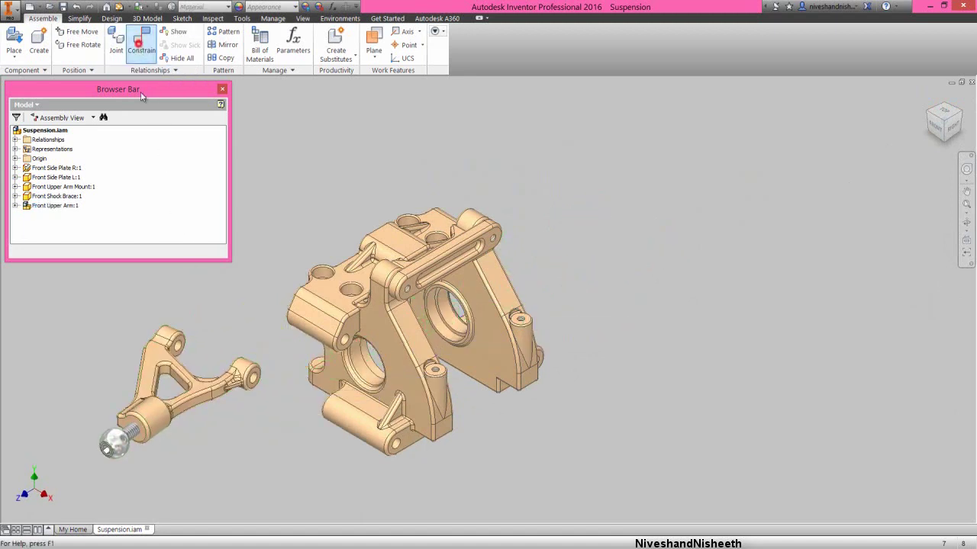
scroll(254, 374, "up", 5)
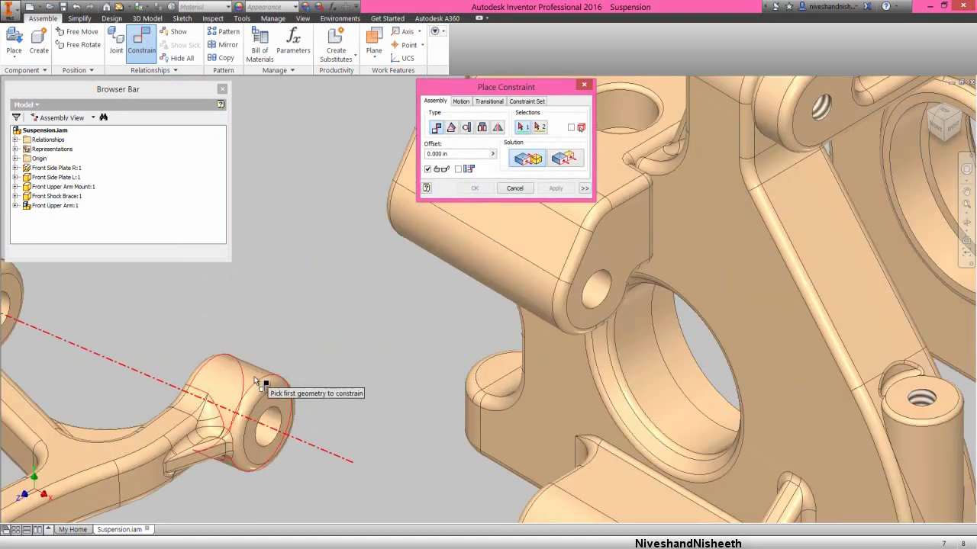
left_click(268, 429)
scroll(356, 382, "down", 3)
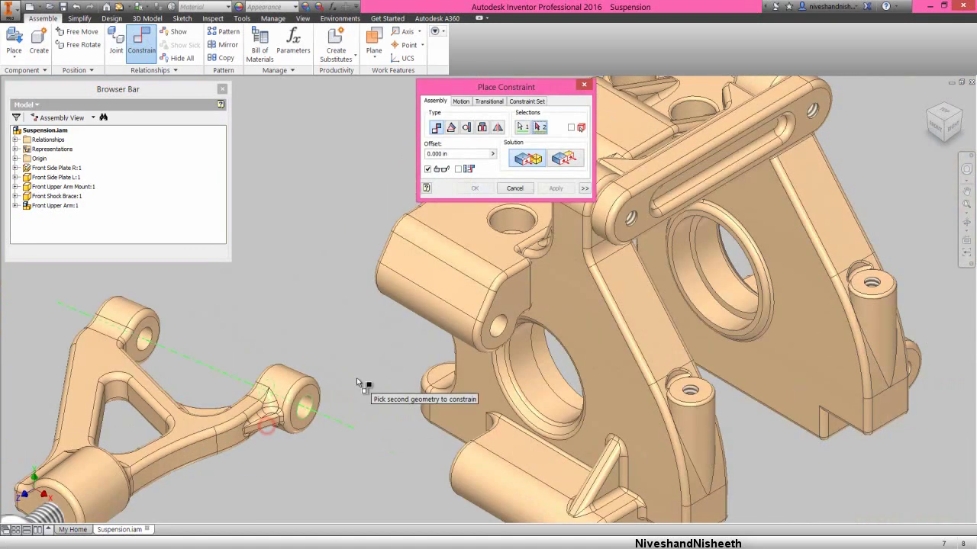
left_click(500, 330)
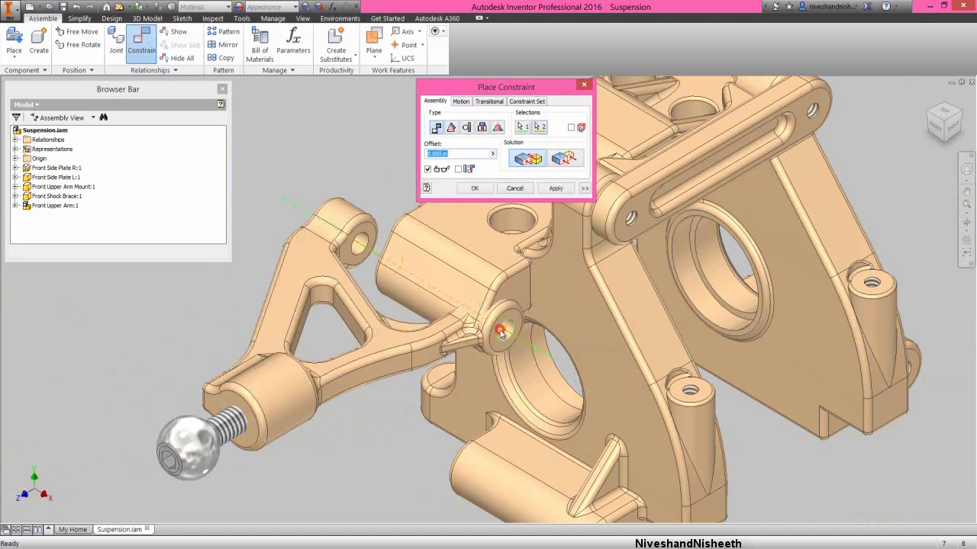
left_click(555, 189)
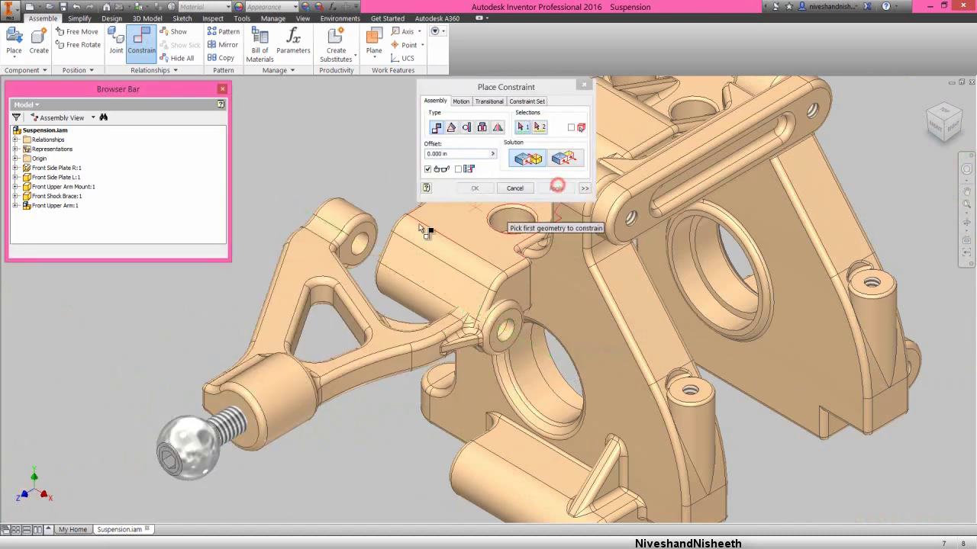
Step: Mate the inner face of the upper arm's rear hinge boss to the upper arm mount's rear end face with 0.000 in offset
left_click(369, 227)
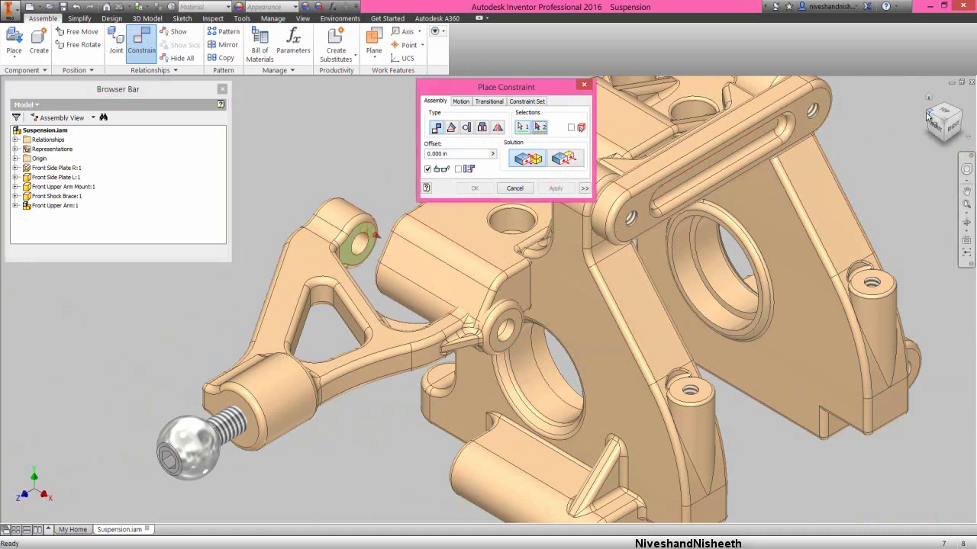
scroll(652, 209, "down", 3)
middle_click_drag(652, 209, 496, 323, "shift")
scroll(432, 333, "up", 5)
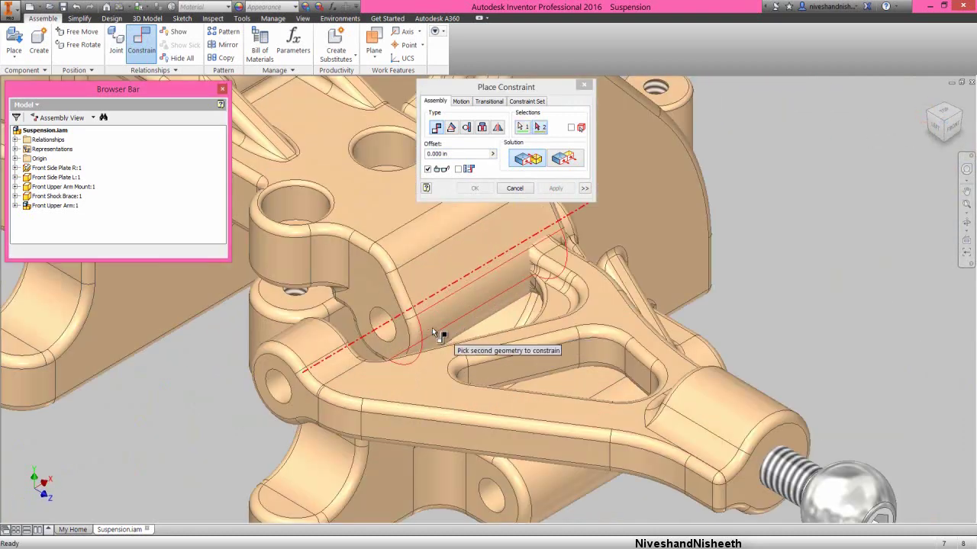
left_click(388, 296)
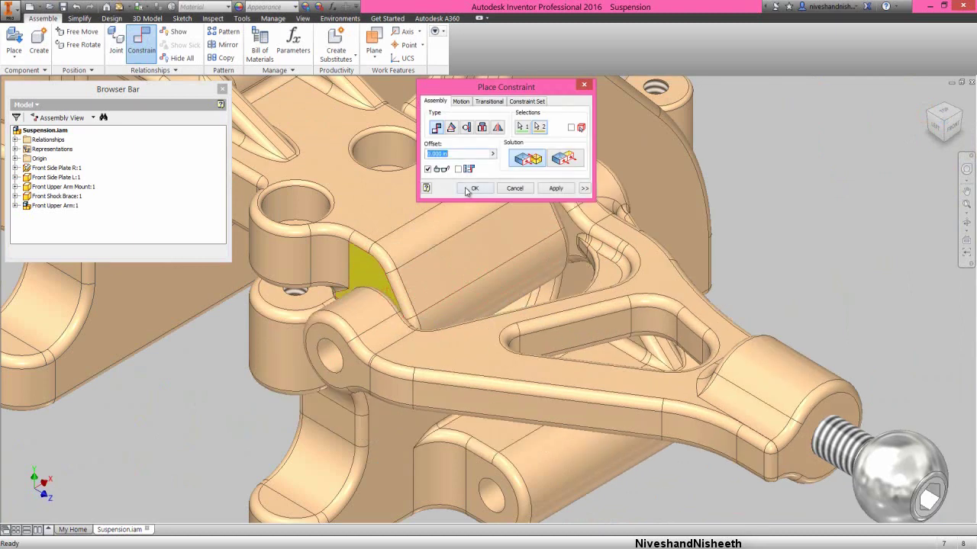
left_click(469, 190)
Step: Swing the Front Upper Arm slightly about its hinge axis to check its motion
left_click(960, 113)
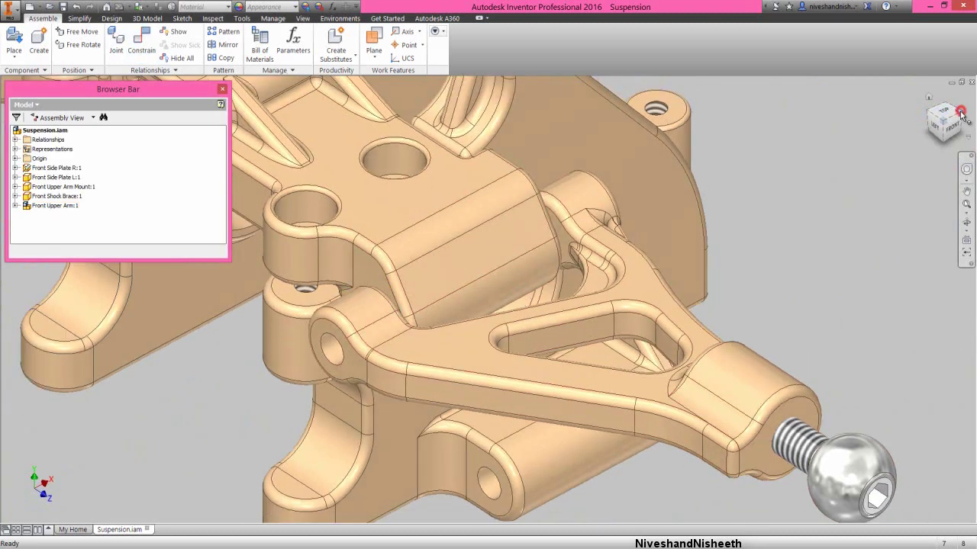
scroll(430, 279, "up", 3)
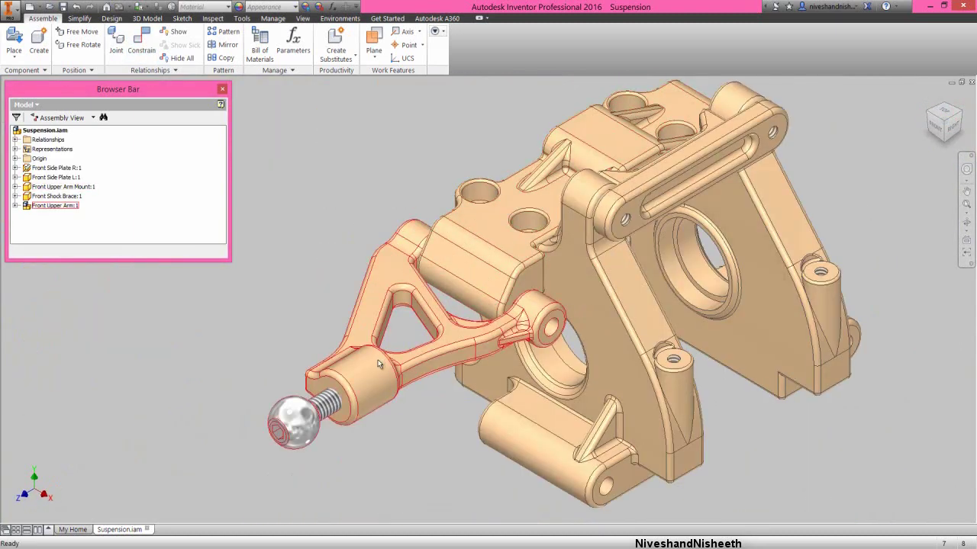
mouse_move(378, 364)
left_mouse_down()
mouse_move(372, 387)
mouse_move(391, 424)
mouse_move(366, 413)
mouse_move(369, 367)
mouse_move(373, 377)
left_mouse_up()
left_click(322, 216)
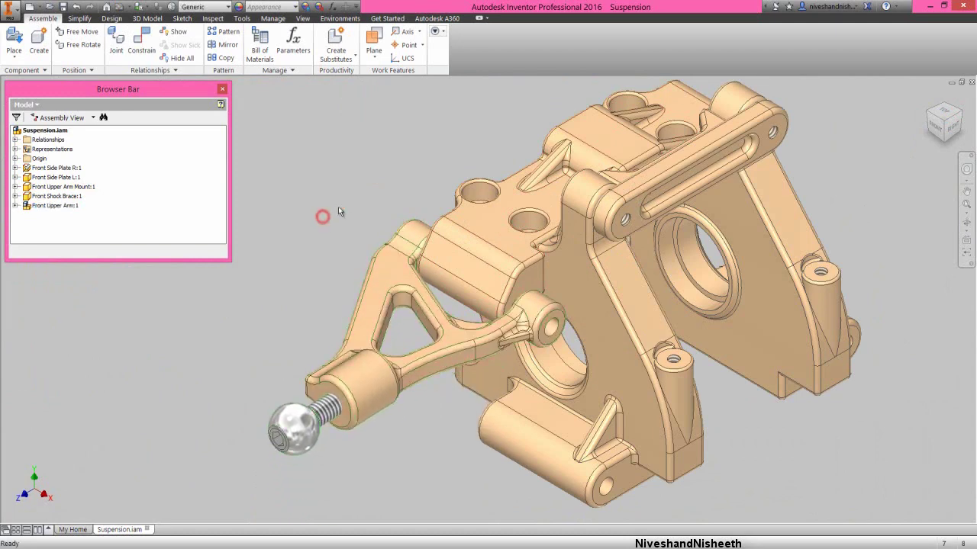
Step: Place one instance of the Front Lower Arm assembly into the Suspension assembly, beside the side plates
left_click(967, 205)
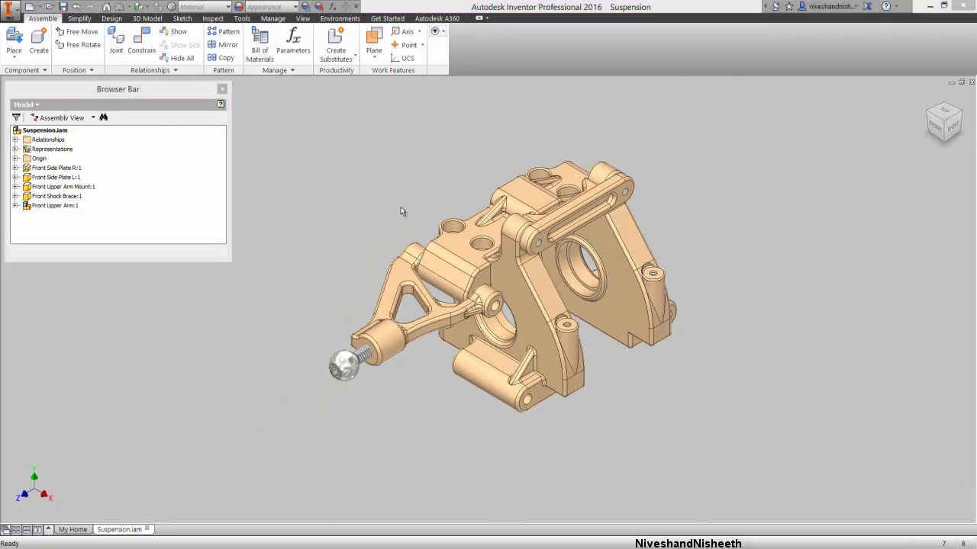
right_click(333, 198)
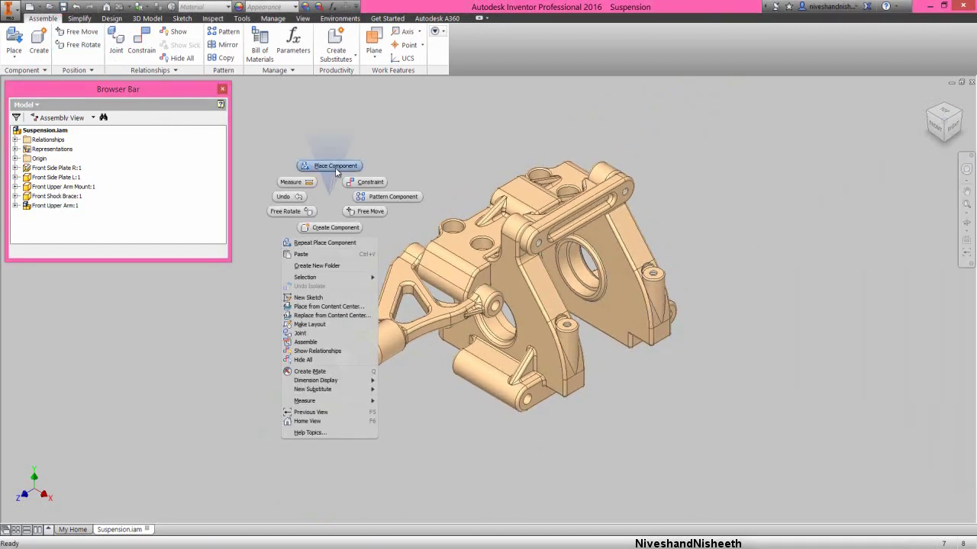
left_click(335, 165)
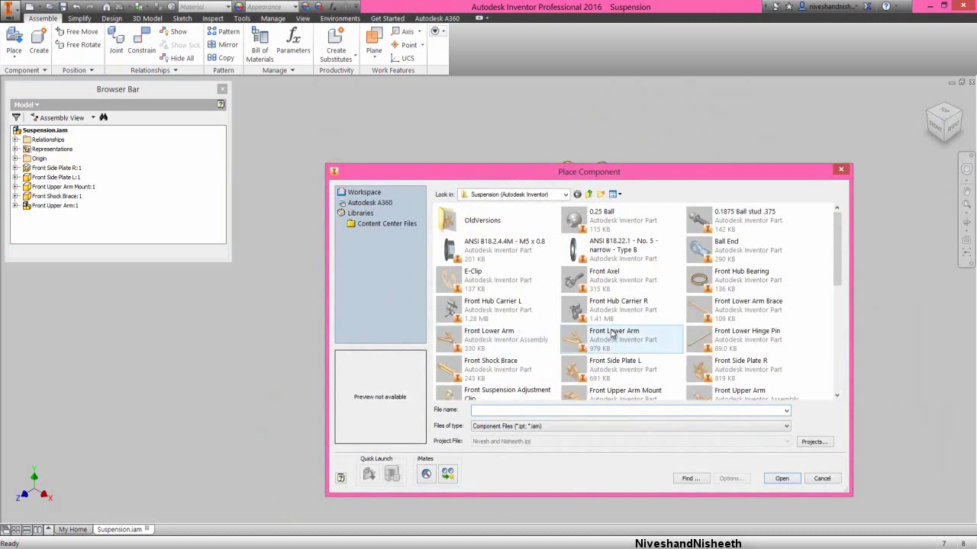
left_click(509, 340)
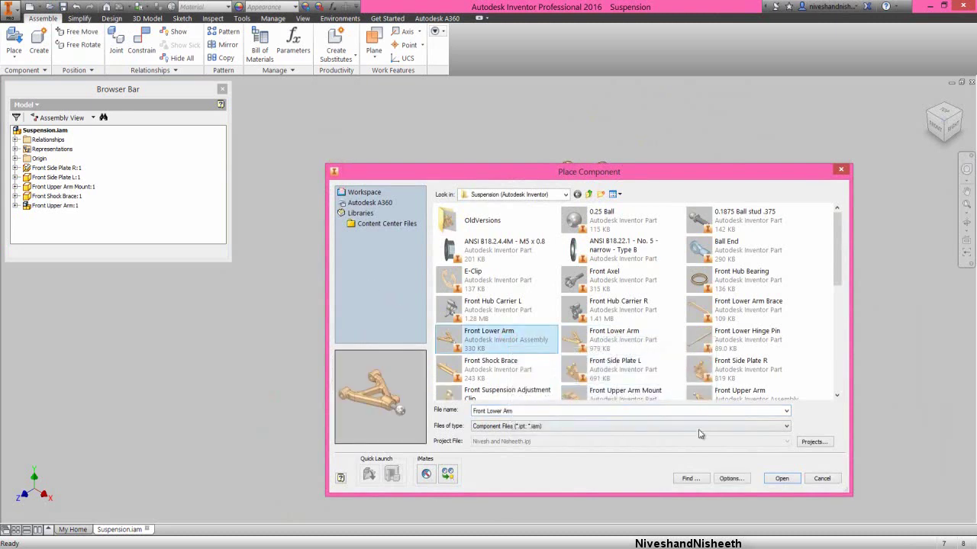
left_click(780, 479)
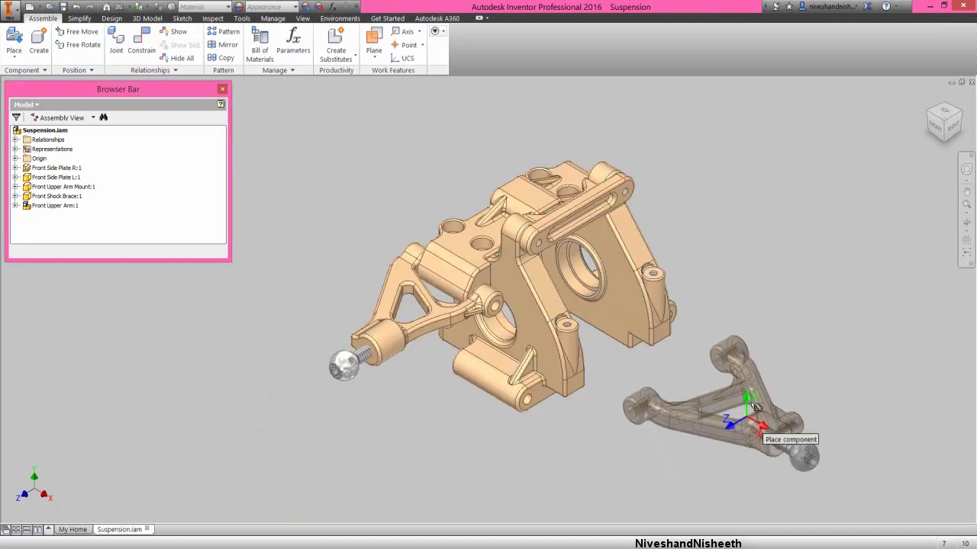
left_click(767, 391)
right_click(830, 212)
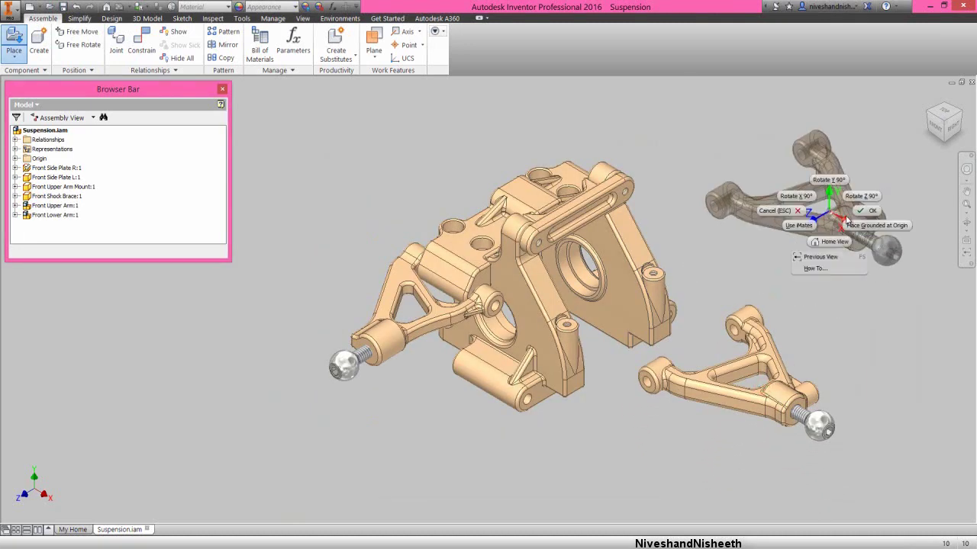
left_click(863, 216)
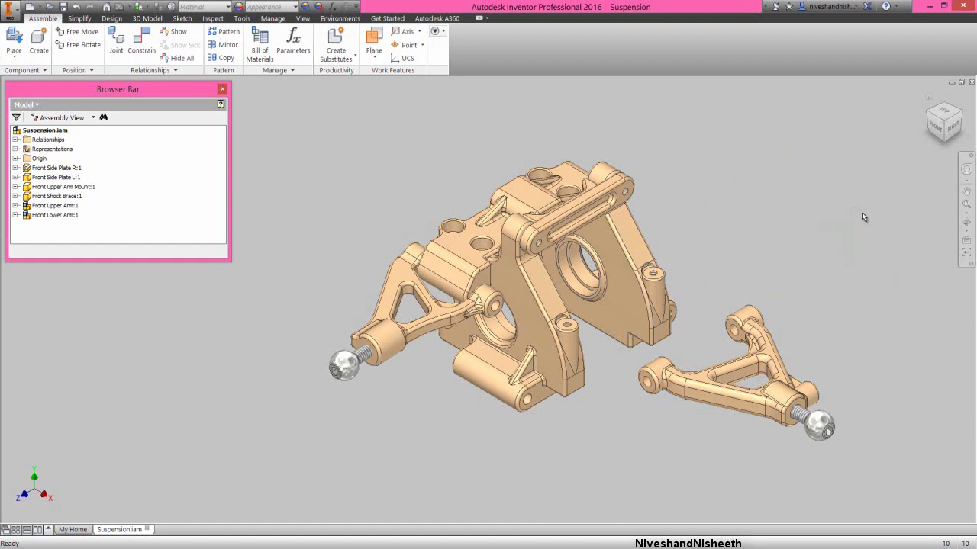
Step: Rotate the Front Lower Arm about the vertical axis in the front view until its ball end faces forward
left_click(936, 128)
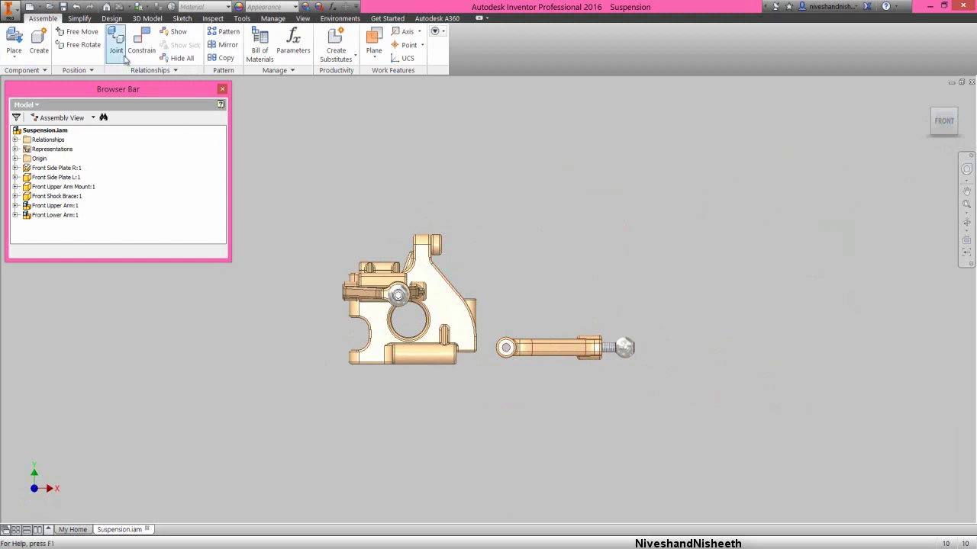
left_click(79, 45)
left_click(532, 347)
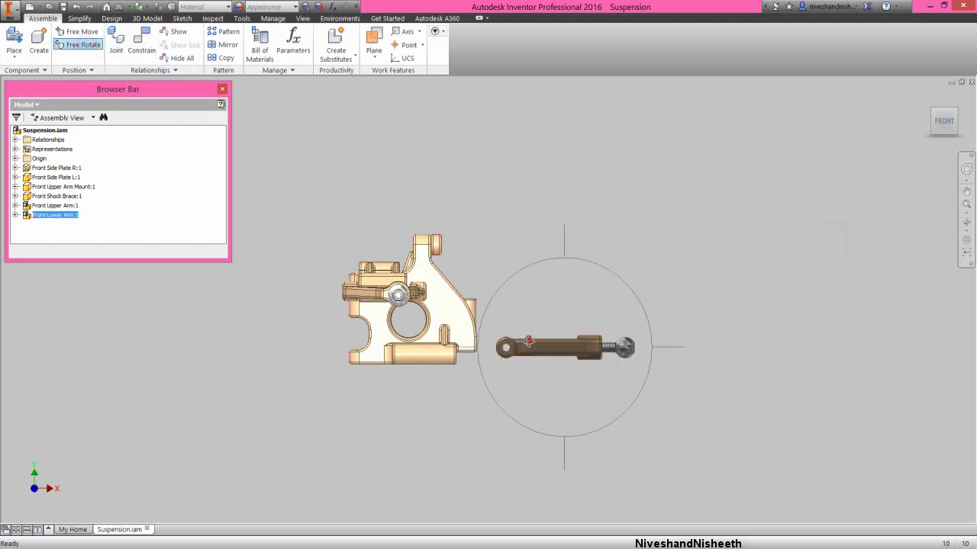
left_click_drag(663, 347, 616, 357)
right_click(576, 305)
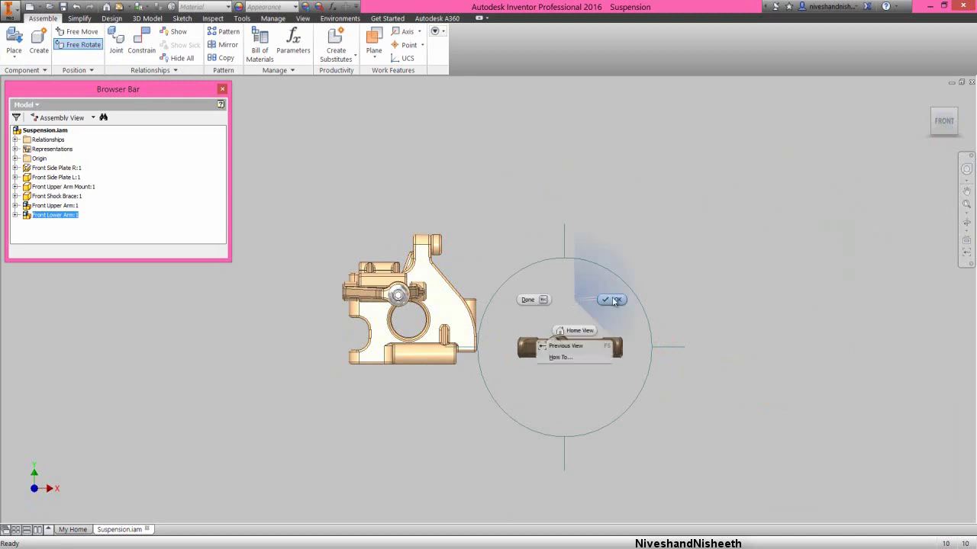
left_click(612, 297)
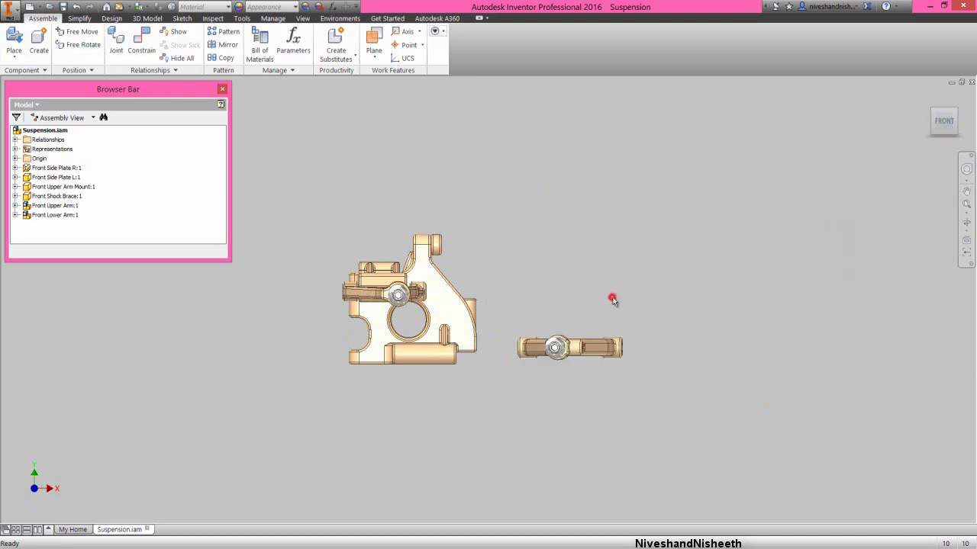
left_click(958, 113)
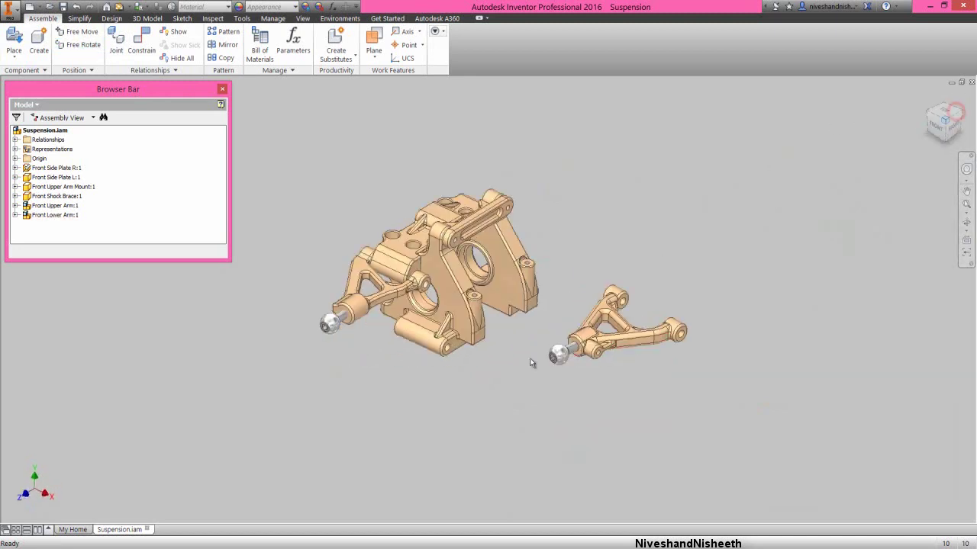
Step: Mate the Front Lower Arm's hinge-hole axis to the lower hole axis of Front Side Plate R with 0.000 in offset
right_click(504, 416)
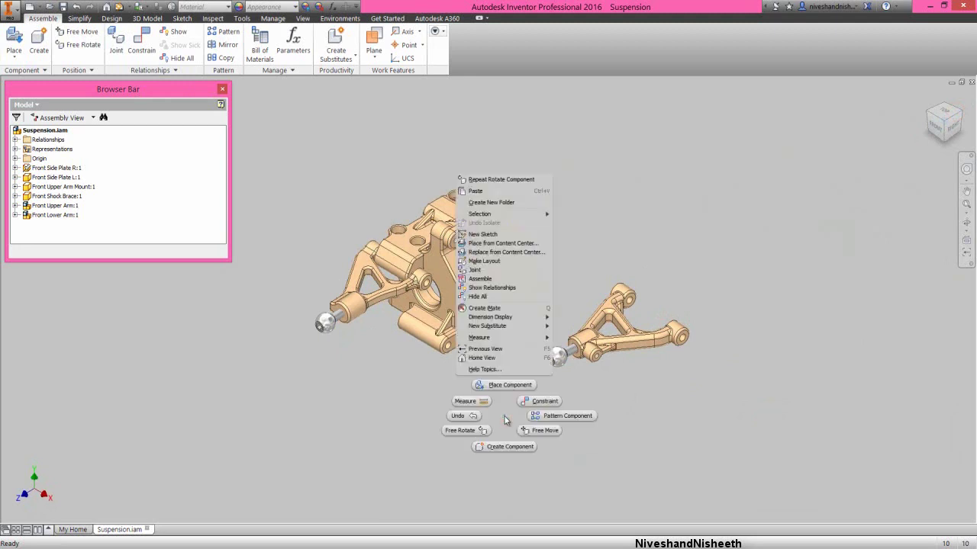
left_click(544, 401)
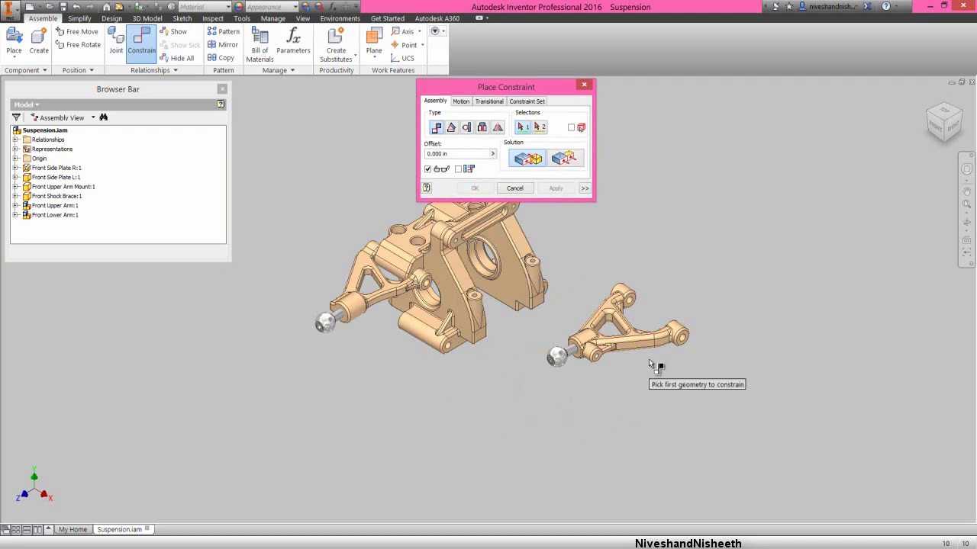
scroll(658, 356, "up", 5)
left_click(702, 273)
scroll(686, 343, "down", 5)
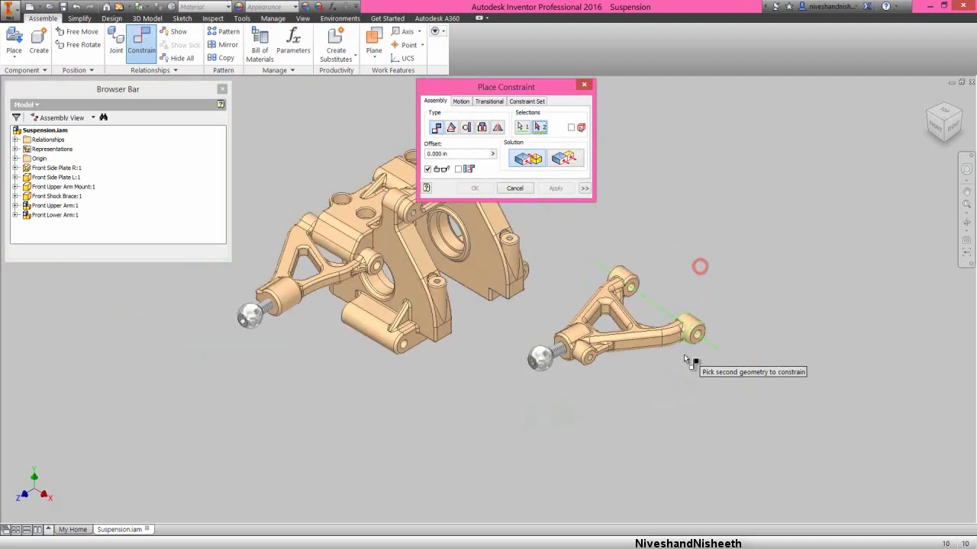
scroll(423, 355, "up", 5)
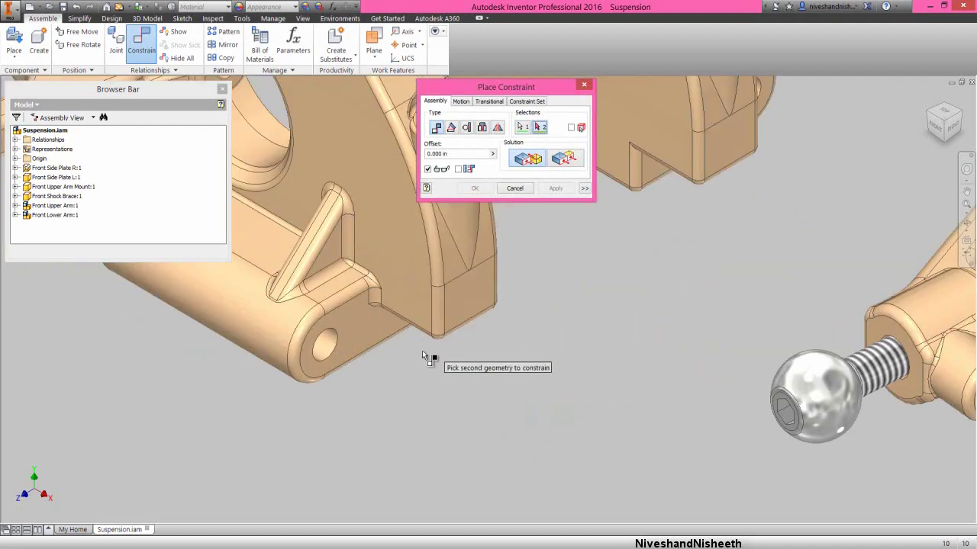
left_click(328, 340)
left_click(563, 193)
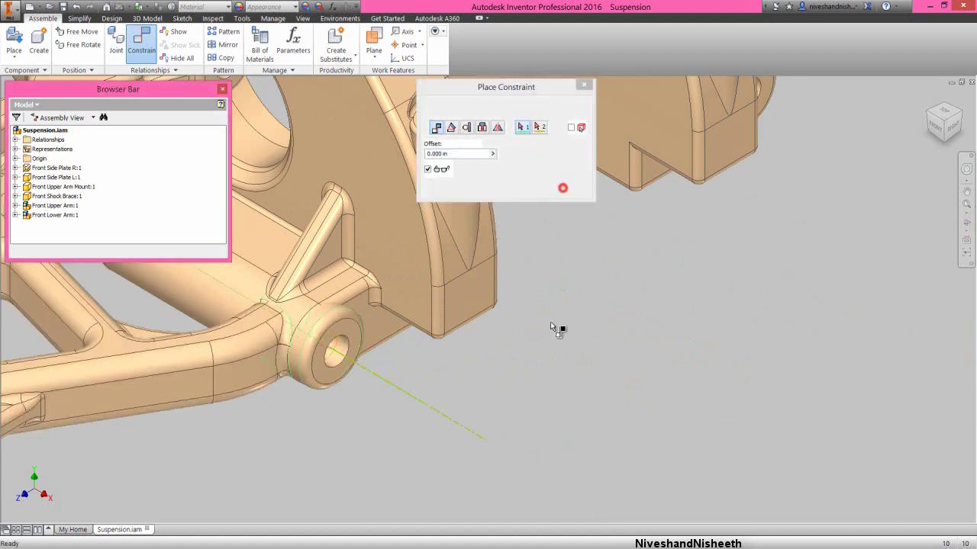
Step: Mate the inner face of the lower arm's rear hinge boss to the rear end face of the side plate's lower boss with 0.000 in offset
scroll(558, 343, "down", 5)
scroll(390, 329, "up", 5)
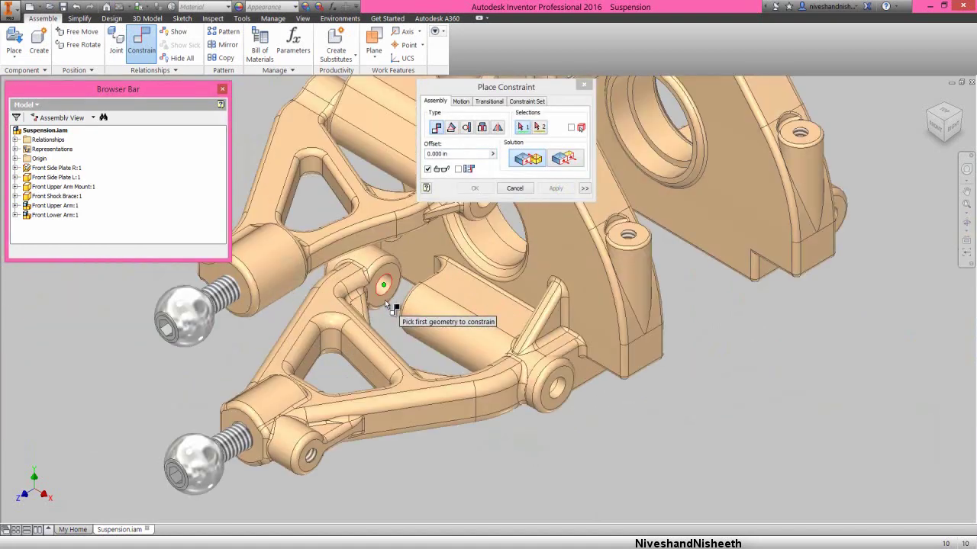
left_click(379, 288)
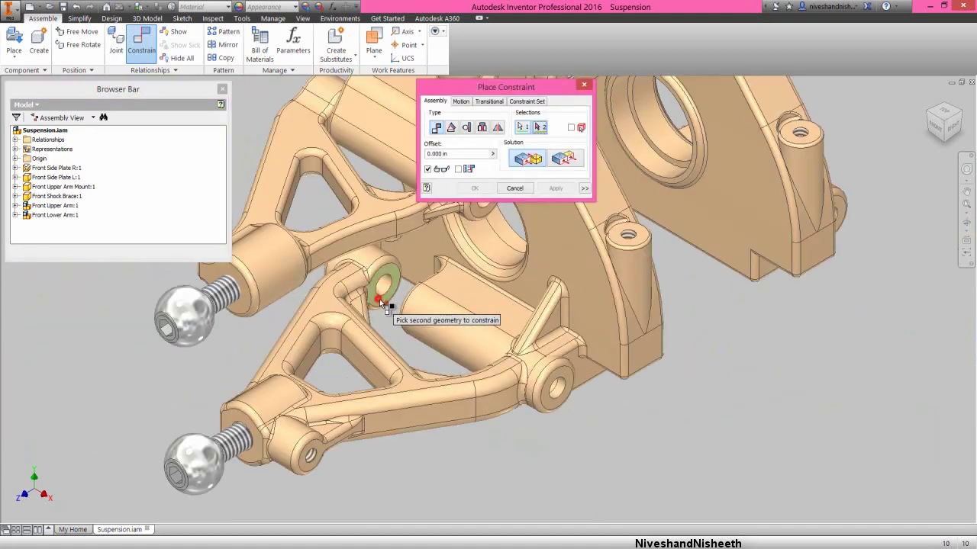
left_click(966, 222)
left_click_drag(477, 351, 598, 369)
right_click(515, 461)
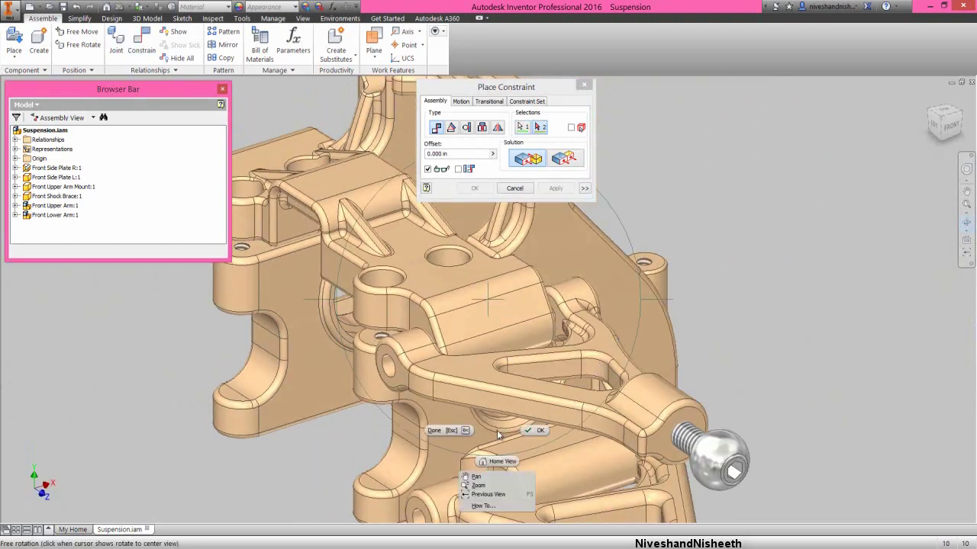
left_click(507, 432)
left_click(504, 478)
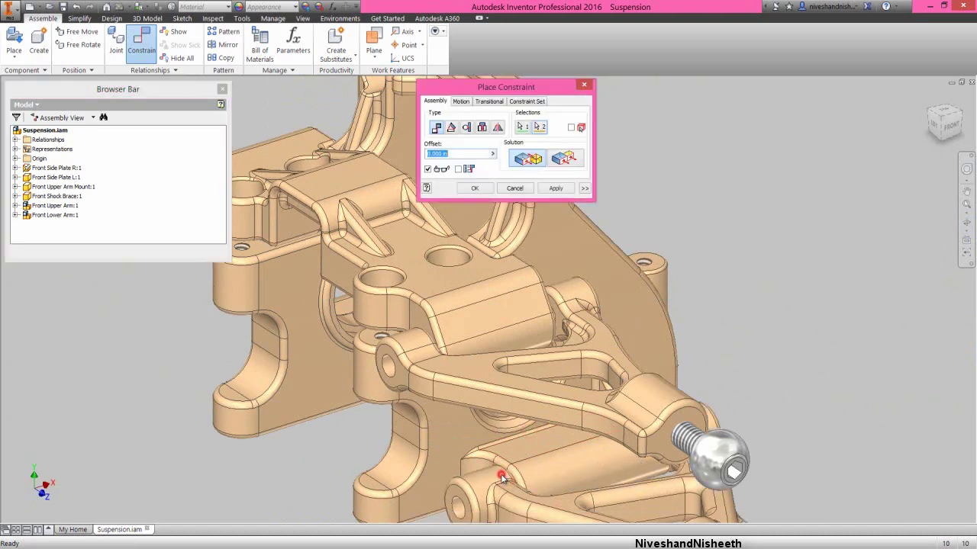
left_click(488, 188)
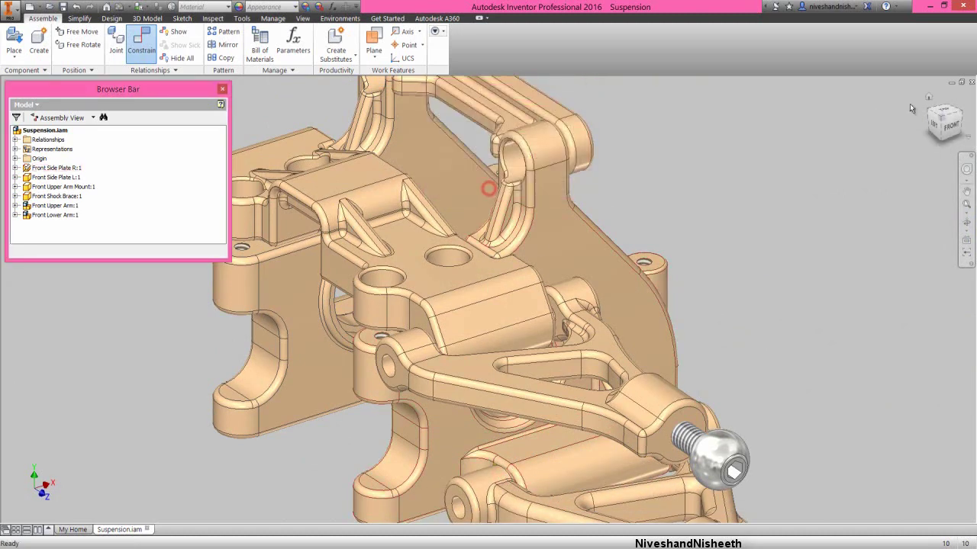
Step: Swing the Front Lower Arm slightly about its hinge axis to check its motion
left_click(930, 99)
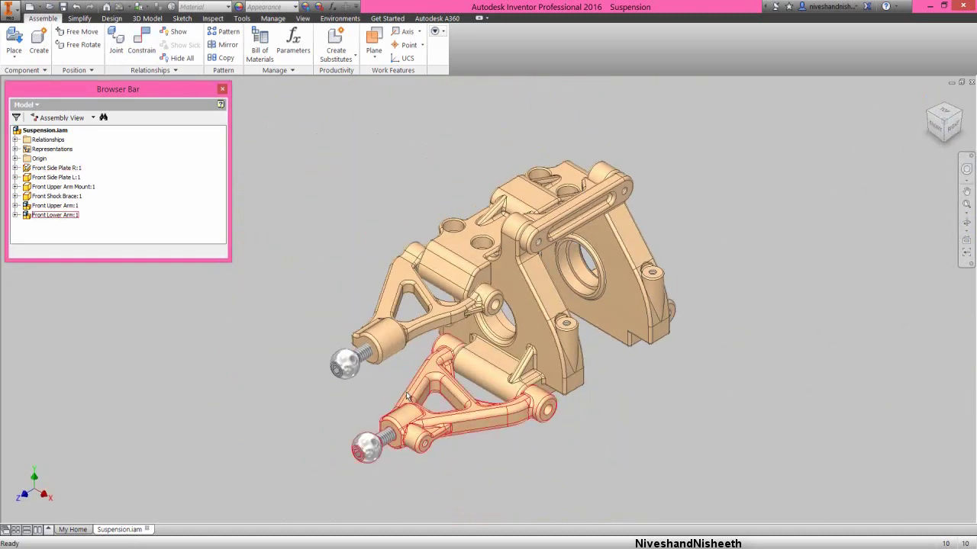
left_click_drag(425, 448, 374, 436)
left_click(350, 428)
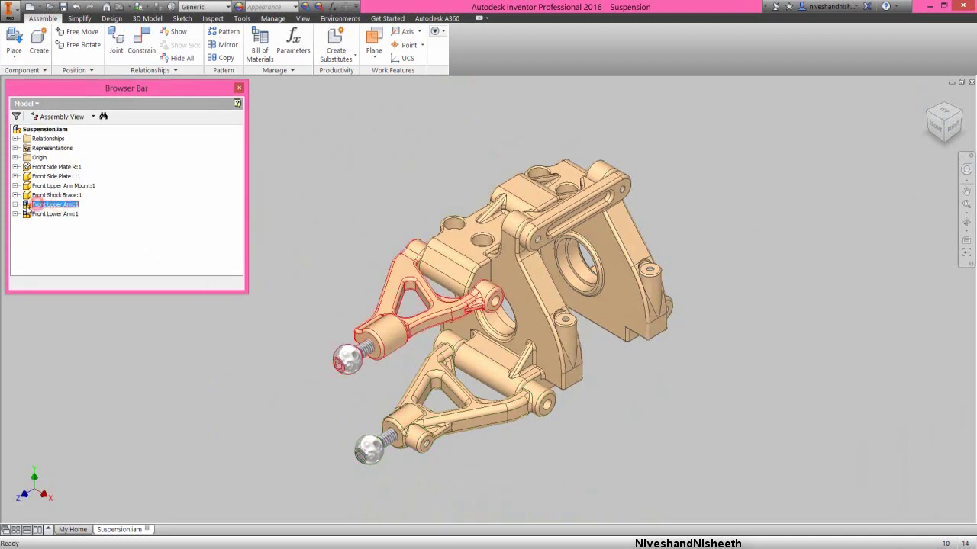
Step: Add a second instance of the Front Upper Arm beside the unoccupied side of the assembly
left_click(26, 206)
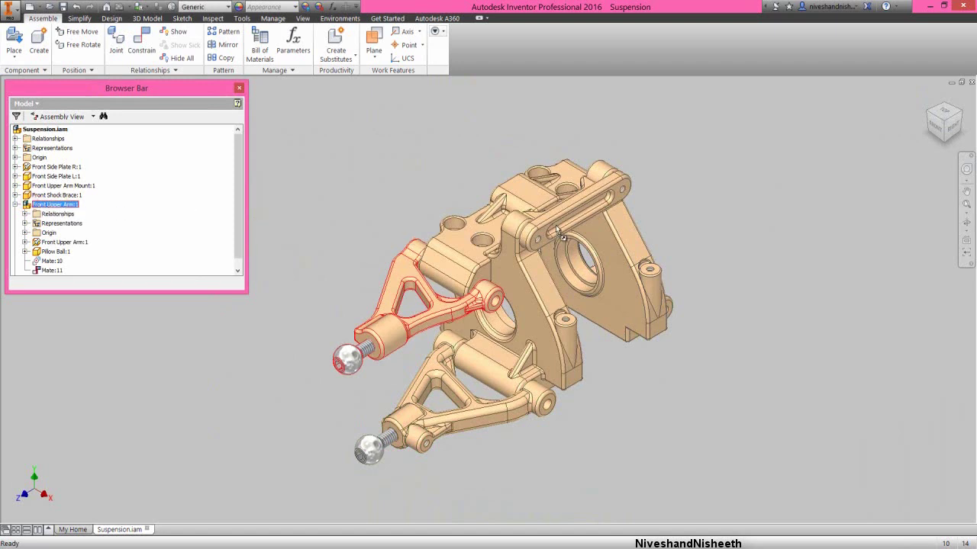
left_click_drag(791, 233, 790, 231)
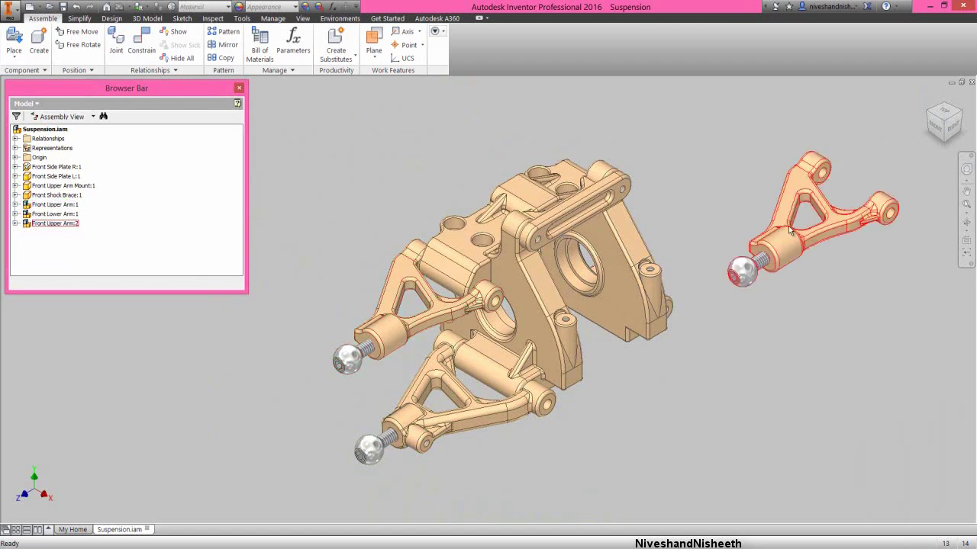
left_click(752, 156)
Step: Mate the second Front Upper Arm's hinge-hole axis to the upper arm mount's hole axis on the Front Side Plate L side, with 0.000 in offset
right_click(752, 158)
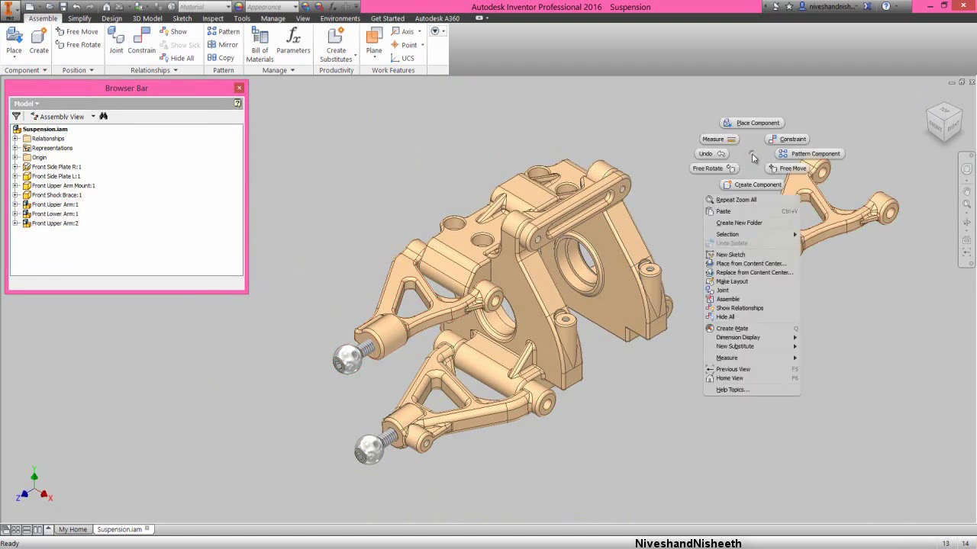
left_click(776, 143)
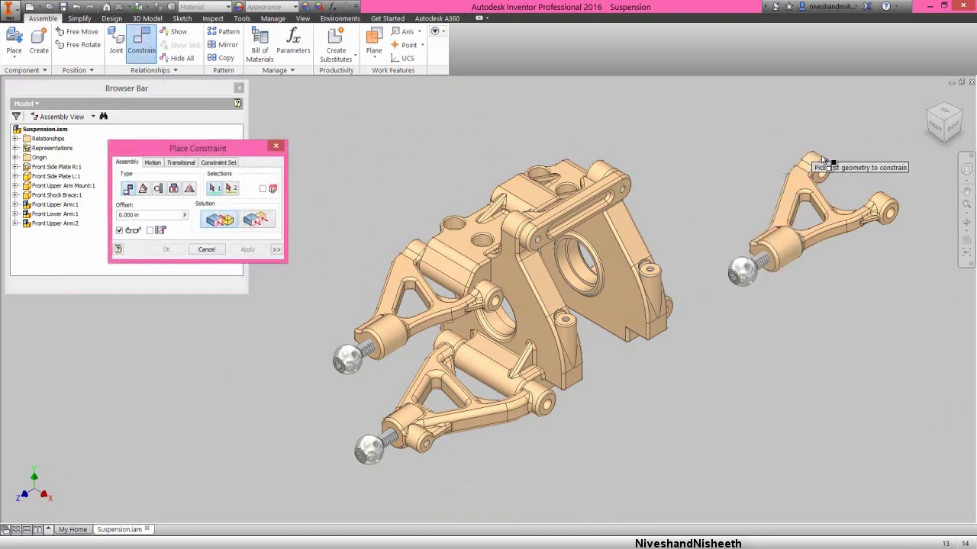
left_click(883, 204)
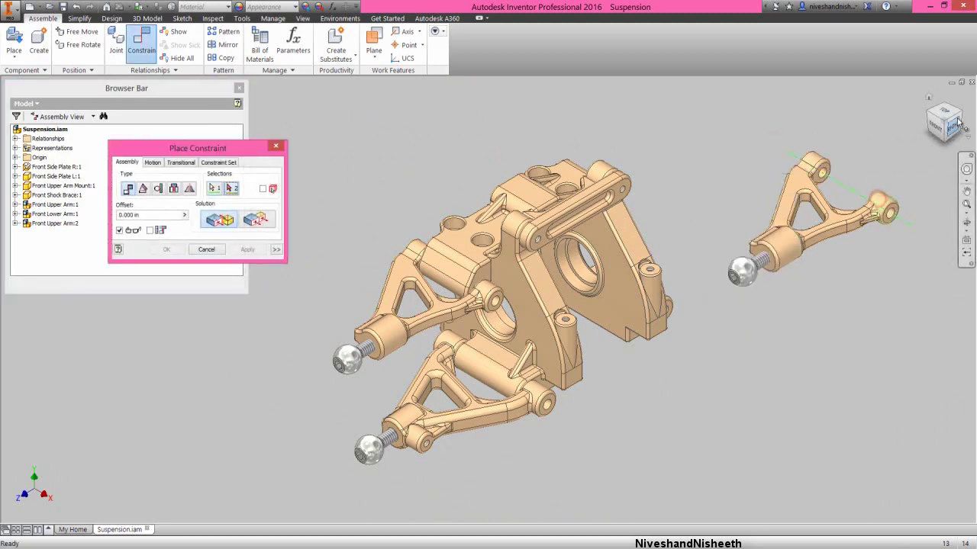
middle_click_drag(883, 204, 709, 240, "shift")
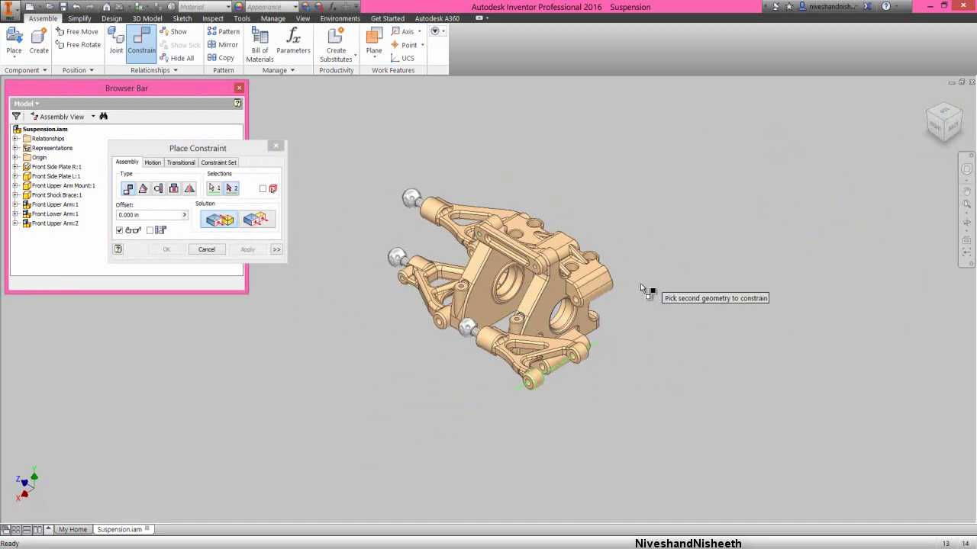
scroll(566, 320, "up", 4)
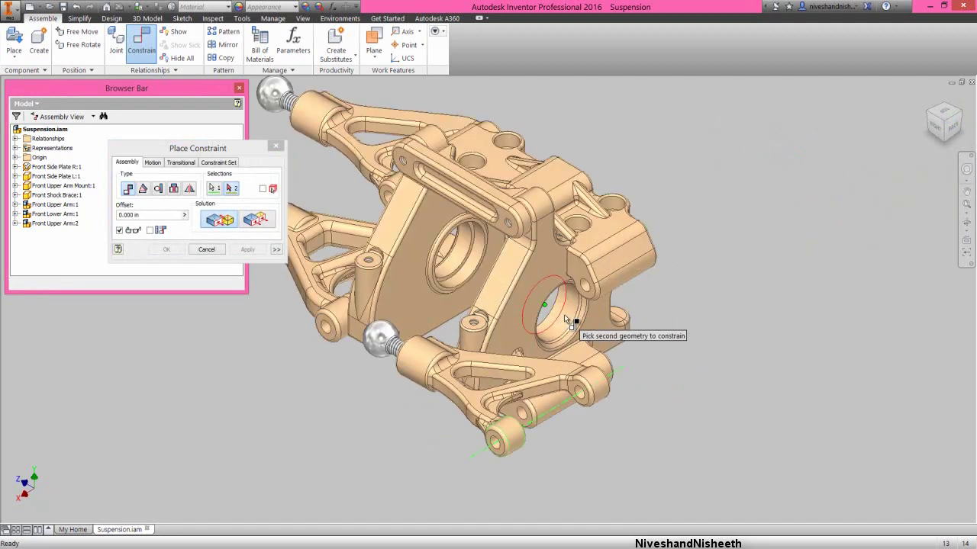
left_click(612, 288)
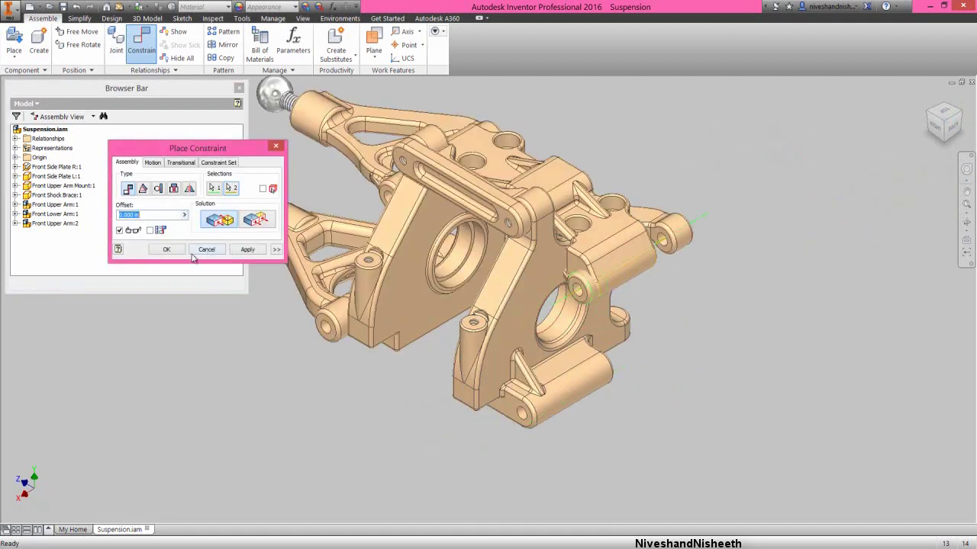
left_click(166, 250)
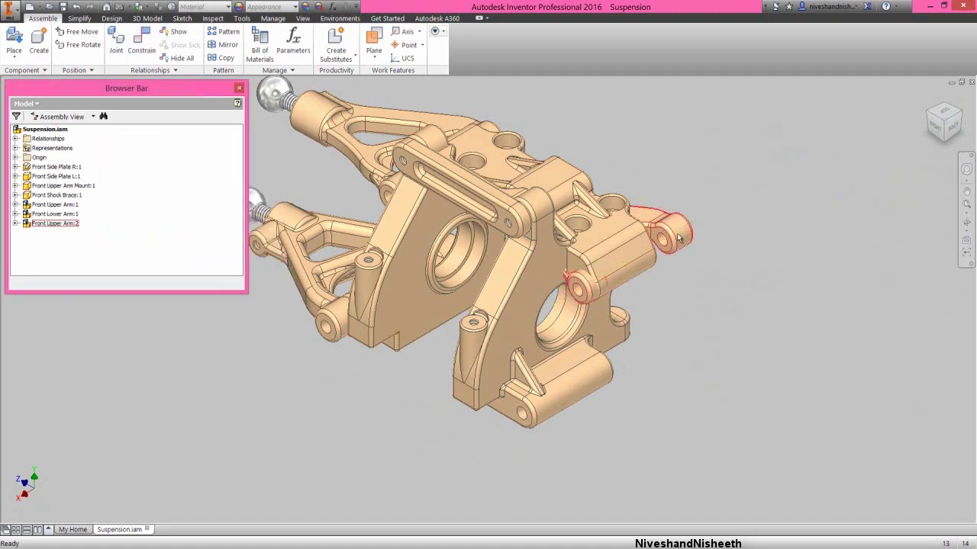
Step: Mate the inner face of the second upper arm's rear hinge boss to the mount's rear end face with 0.000 in offset
scroll(746, 186, "up", 5)
right_click(746, 185)
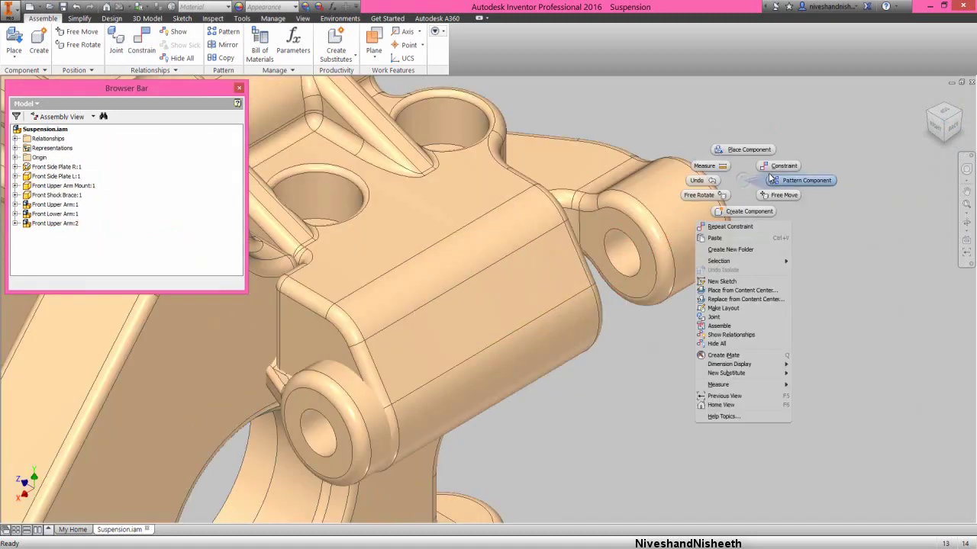
left_click(772, 169)
left_click(644, 274)
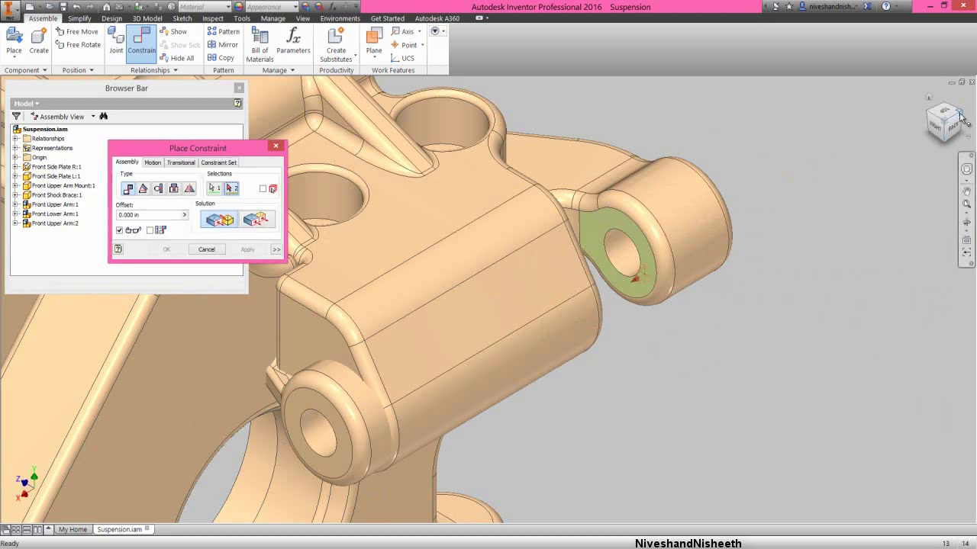
scroll(650, 286, "down", 5)
scroll(412, 359, "up", 6)
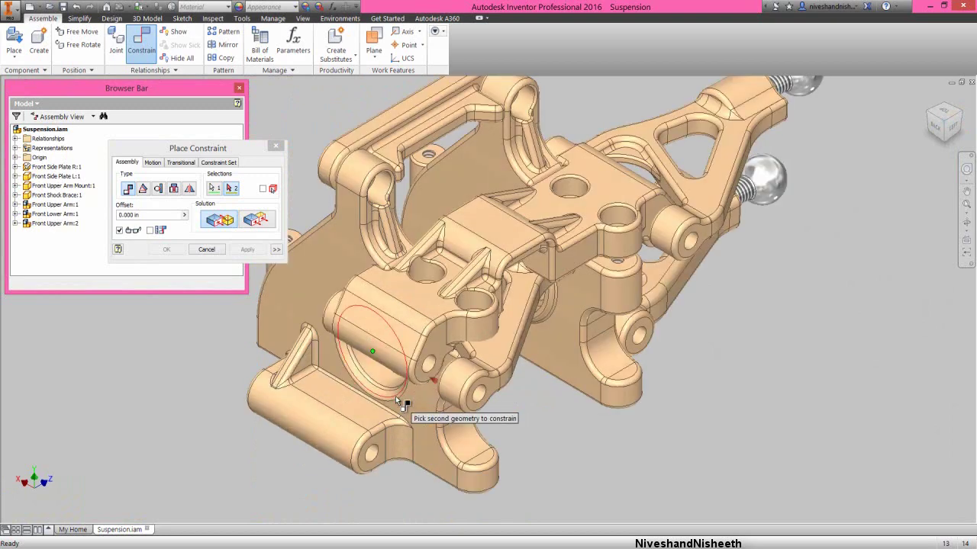
left_click(457, 302)
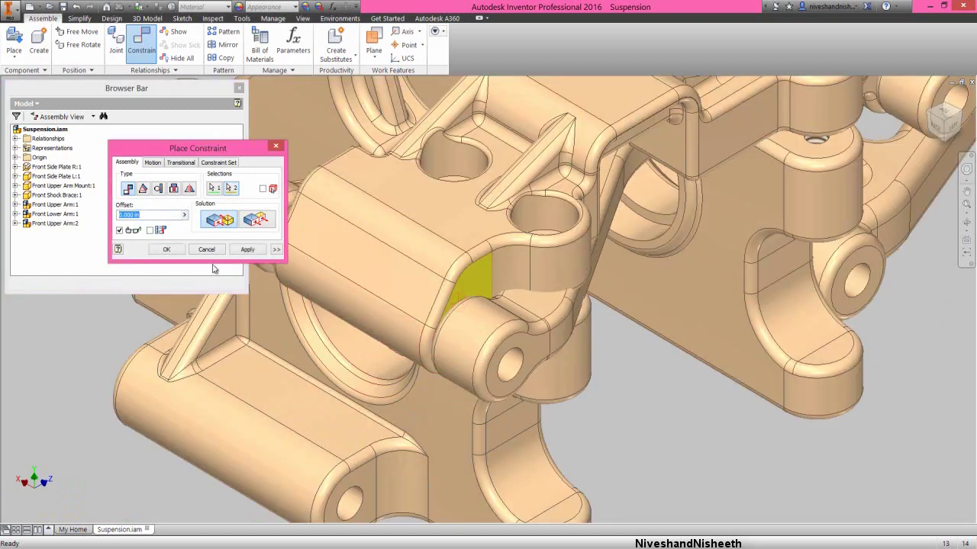
left_click(168, 249)
Step: Swing the second Front Upper Arm outward about its hinge axis and inspect its hinge fit on the mount from behind
key("Home")
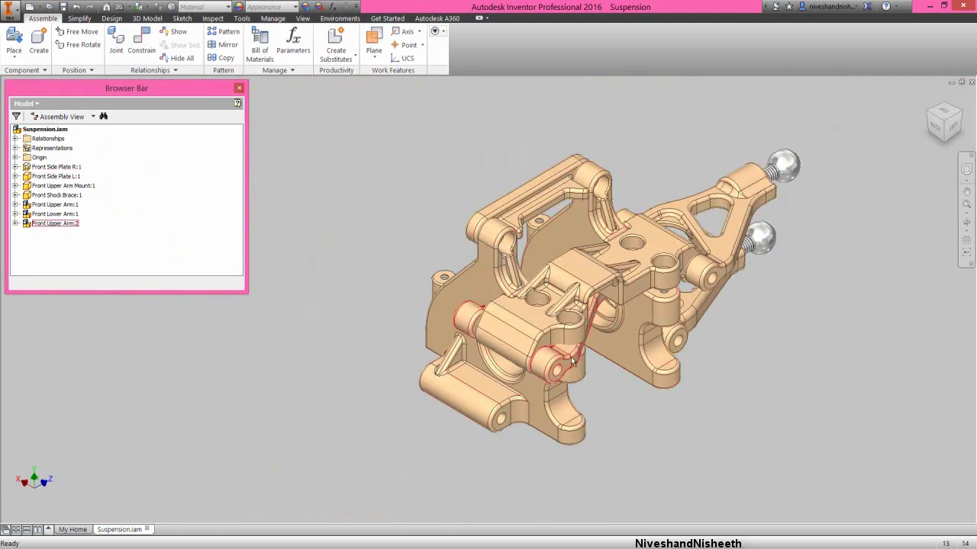
left_click_drag(554, 336, 504, 391)
left_click(769, 337)
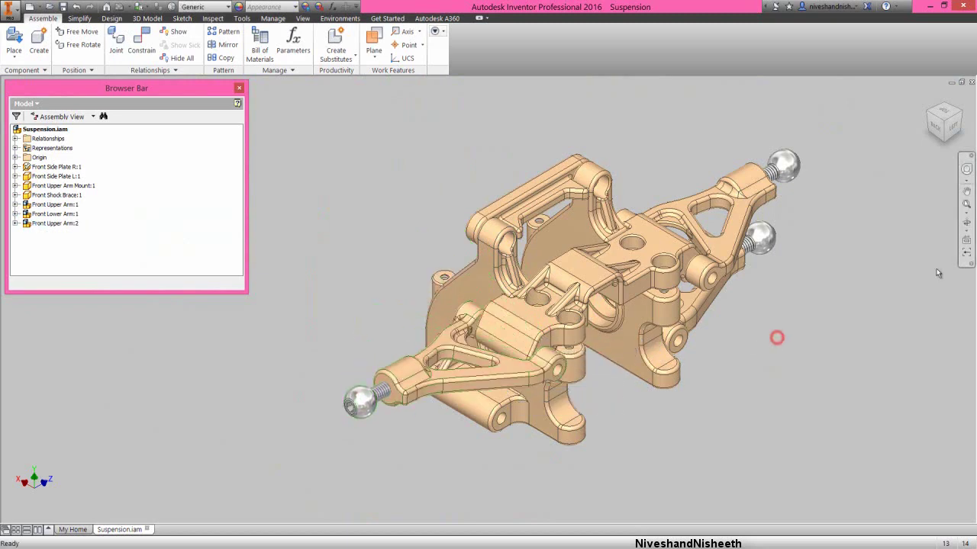
left_click(963, 222)
scroll(496, 353, "down", 6)
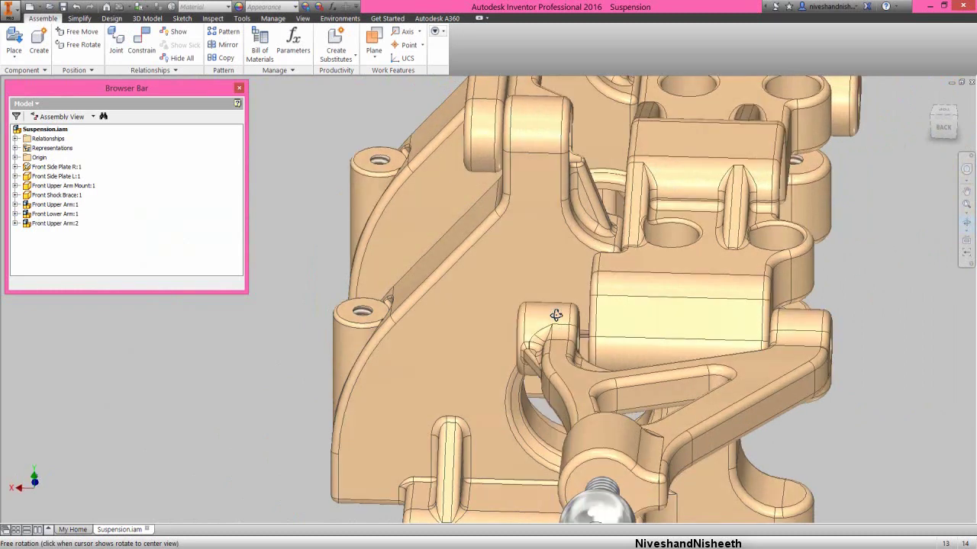
right_click(556, 257)
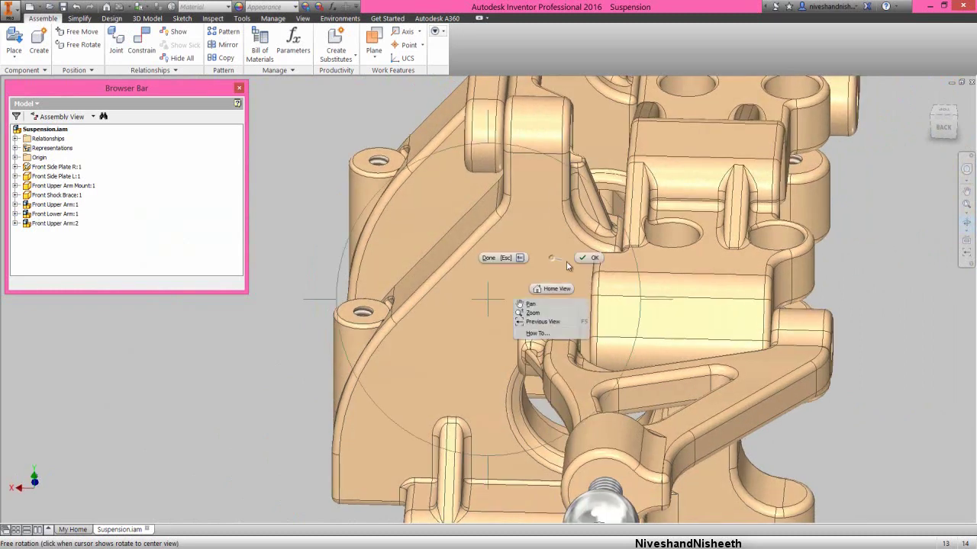
left_click(638, 242)
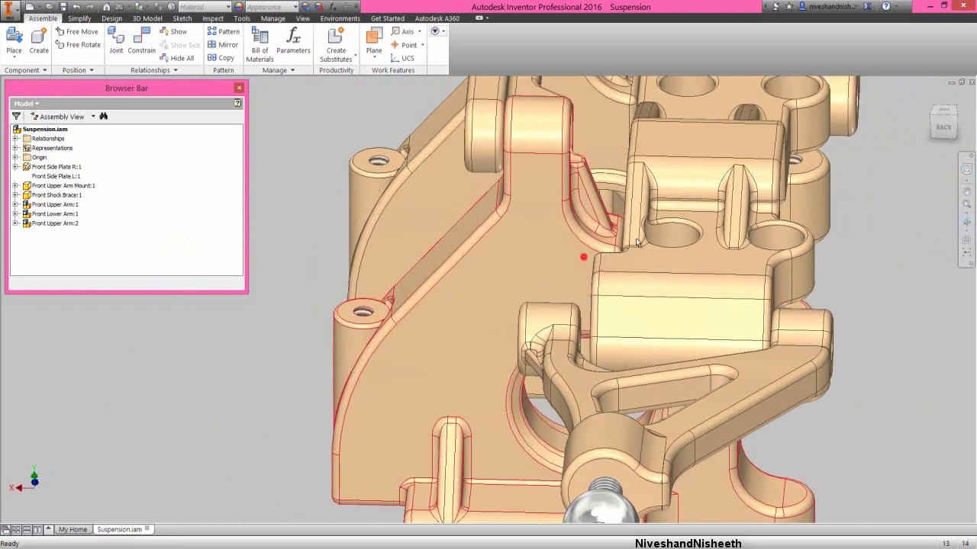
Step: Add a second instance of the Front Lower Arm beside the second upper arm's side of the assembly
left_click(931, 118)
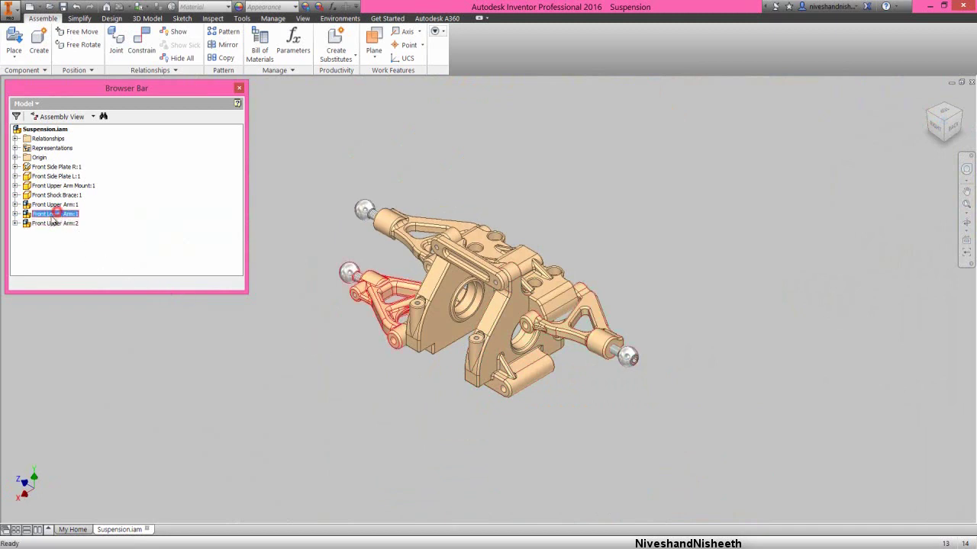
left_click_drag(53, 219, 132, 267)
left_click_drag(693, 433, 691, 432)
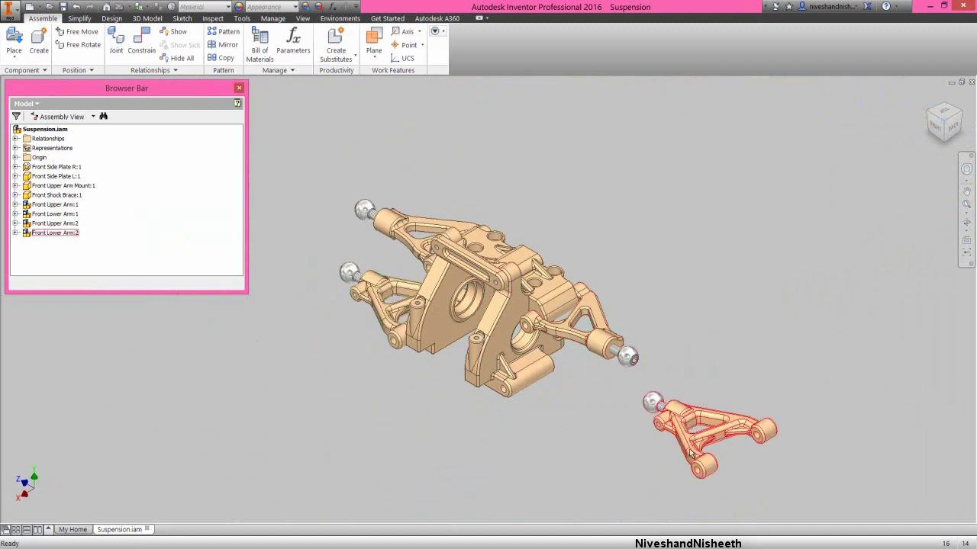
Step: Mate the second Front Lower Arm's hinge-hole axis to the lower hinge boss axis on Front Side Plate L, with 0.000 in offset
scroll(660, 473, "up", 3)
right_click(616, 443)
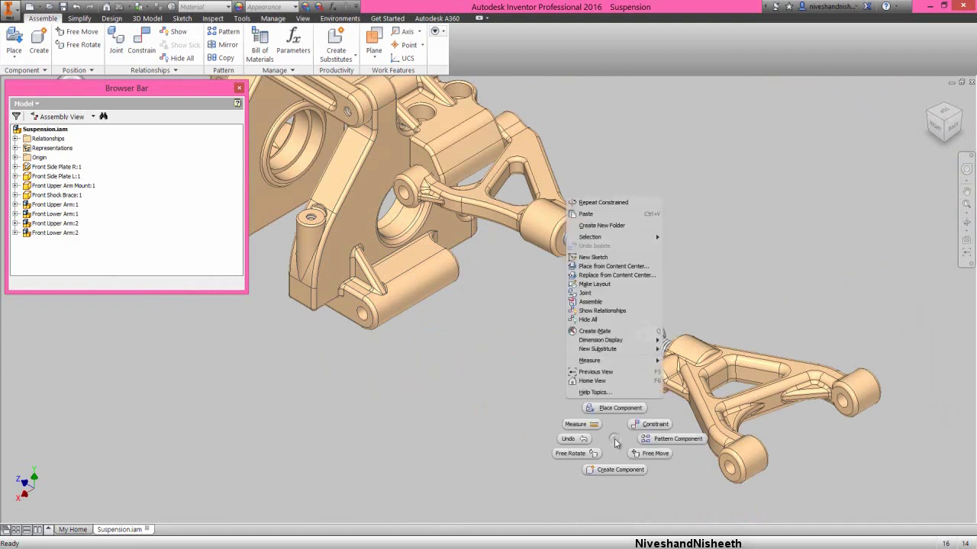
left_click(638, 425)
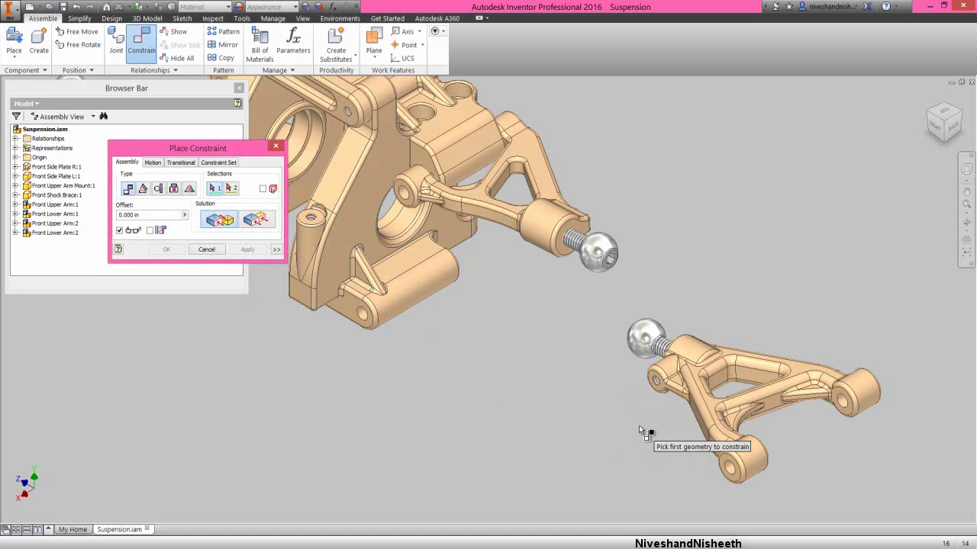
left_click(721, 462)
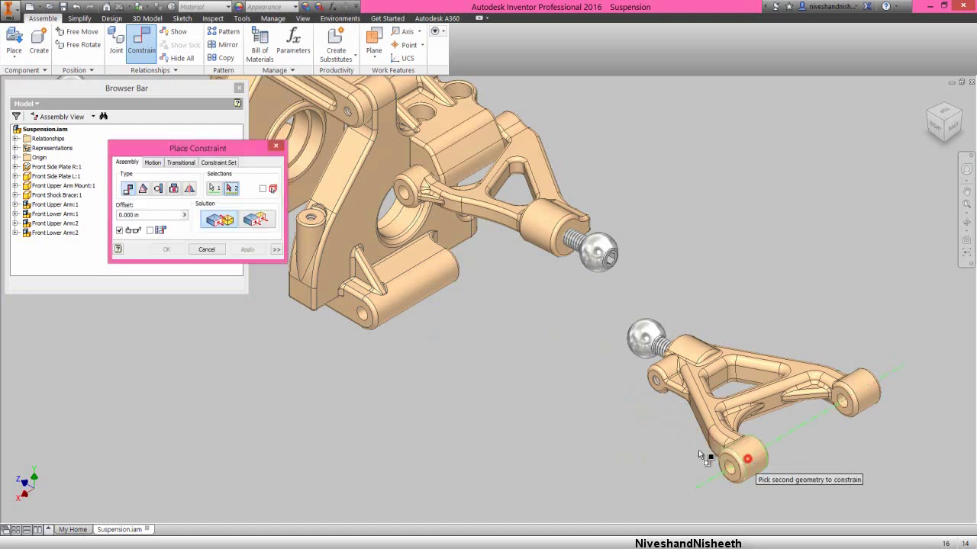
left_click(404, 302)
left_click(244, 251)
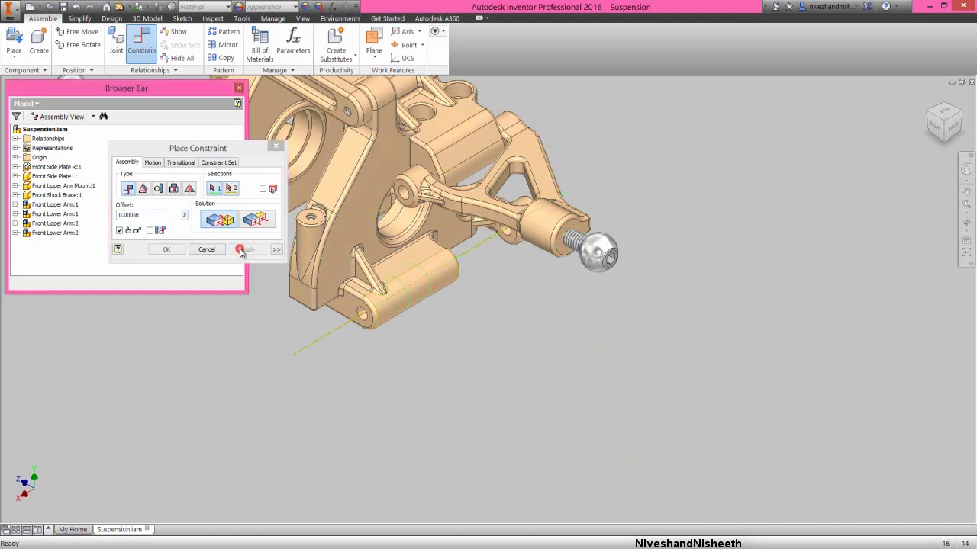
left_click(207, 248)
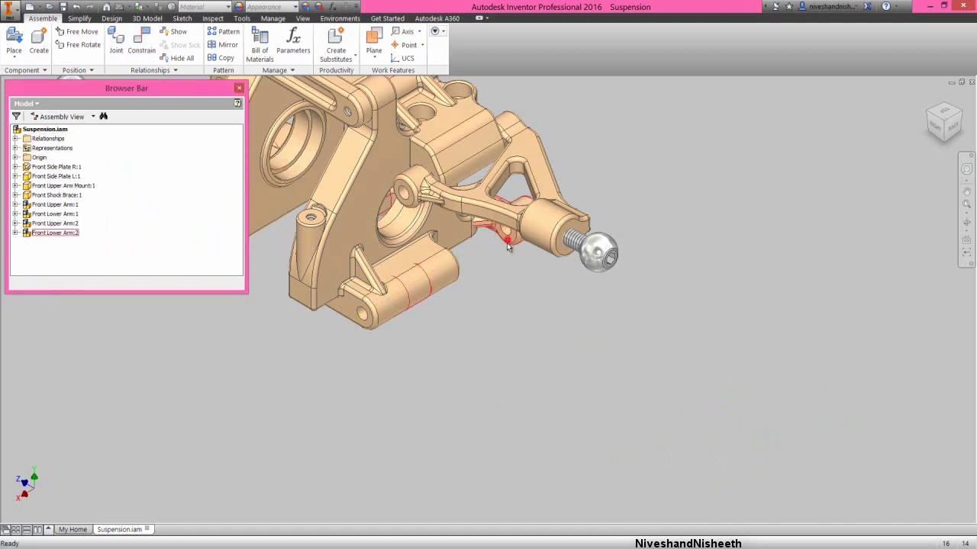
Step: Slide the second Front Lower Arm along its hinge axis and swing it outward, clear of the side plate
left_click_drag(508, 246, 472, 312)
left_click(296, 339)
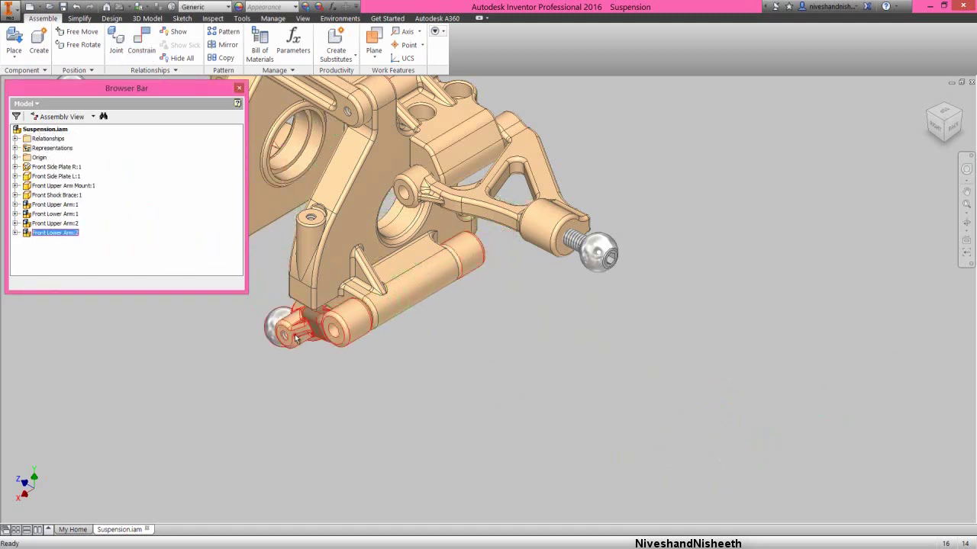
left_click_drag(296, 339, 574, 502)
scroll(464, 361, "down", 2)
scroll(466, 335, "up", 3)
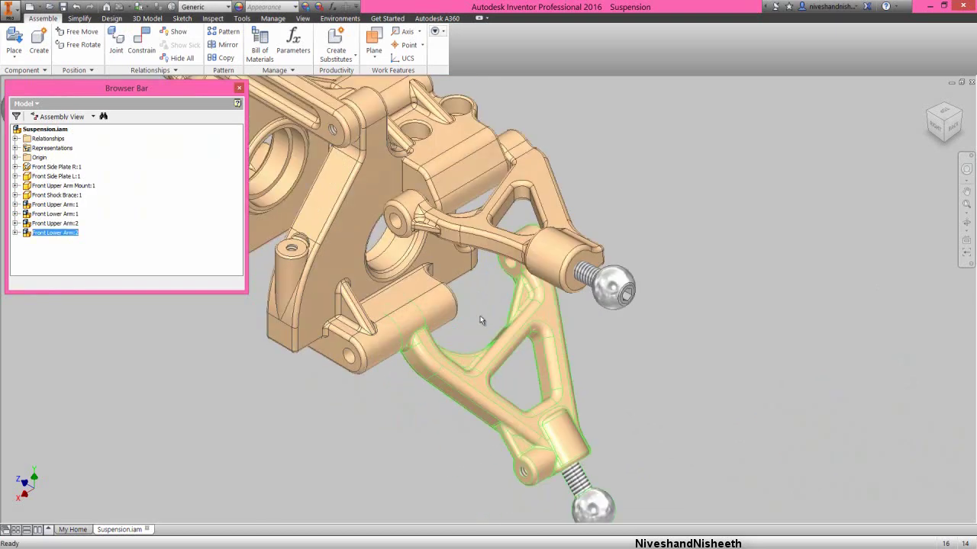
left_click(479, 311)
right_click(479, 315)
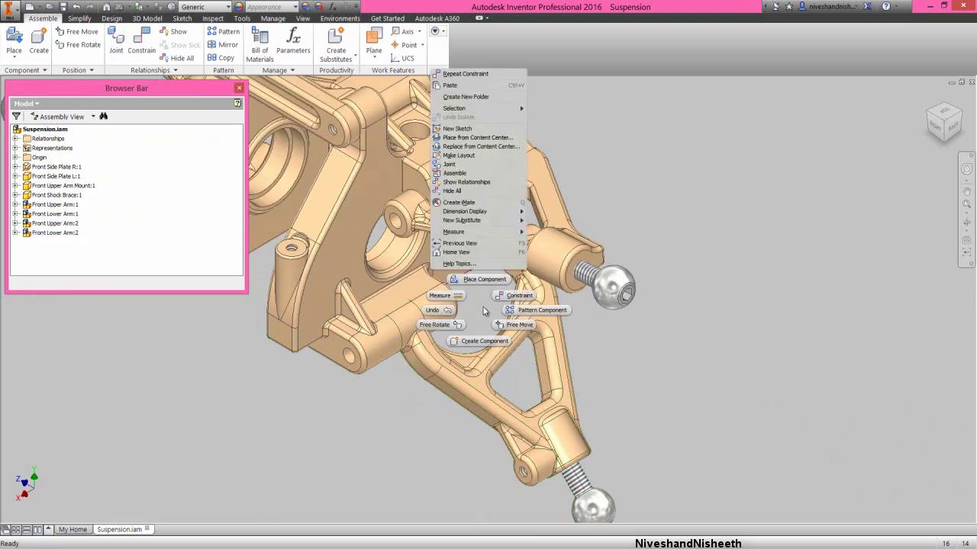
left_click(610, 379)
scroll(610, 382, "down", 4)
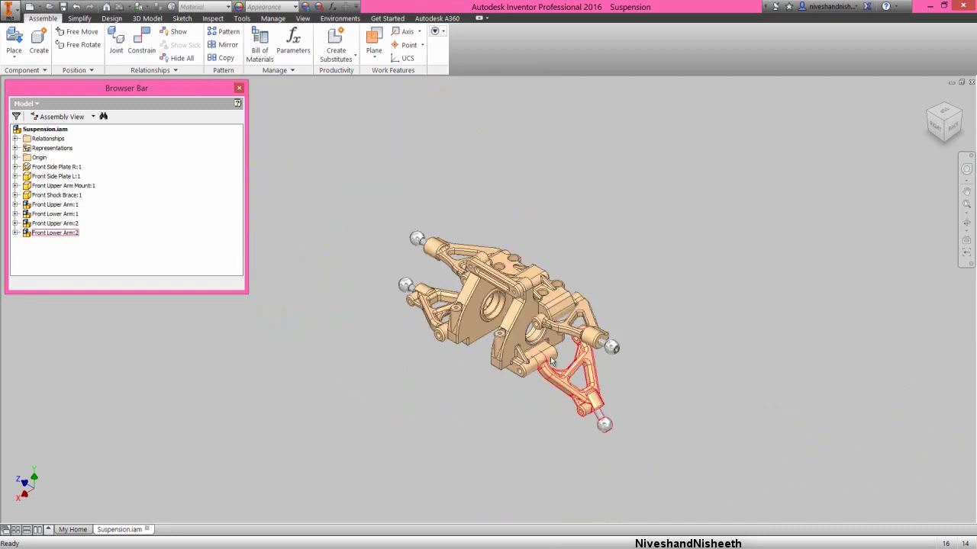
scroll(552, 361, "up", 4)
Step: Mate the inner face of the second lower arm's rear hinge boss to the rear end face of the side plate's lower boss, 0.000 in offset
right_click(537, 417)
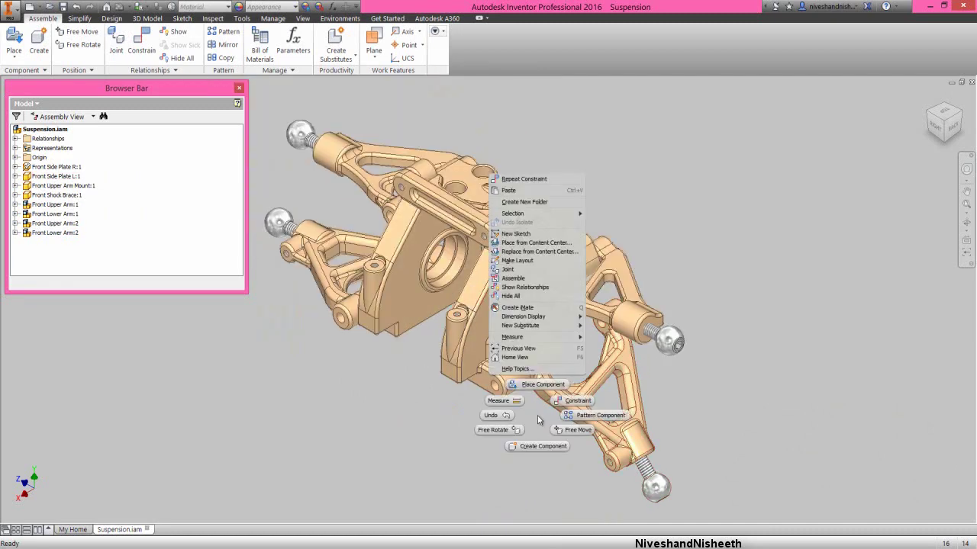
left_click(577, 401)
scroll(602, 344, "up", 4)
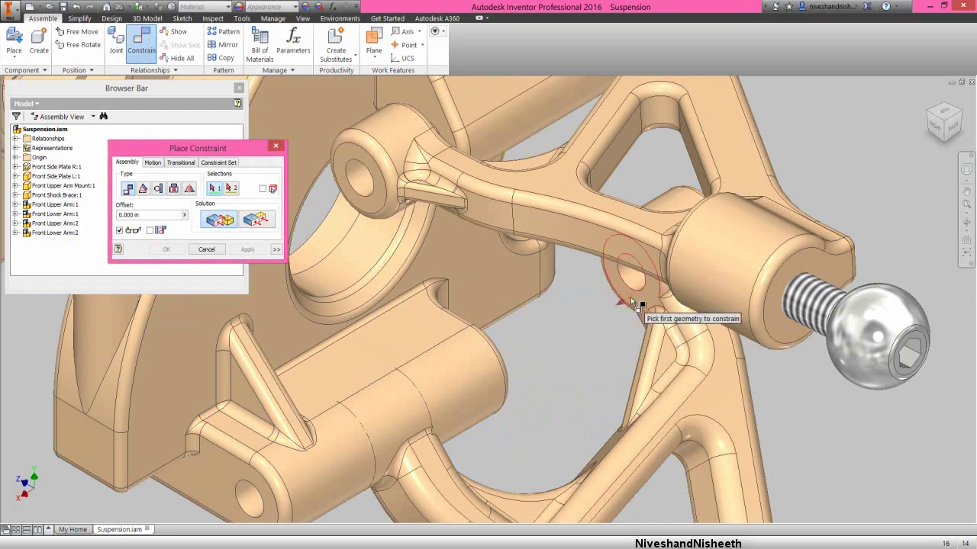
left_click(631, 302)
scroll(626, 294, "down", 3)
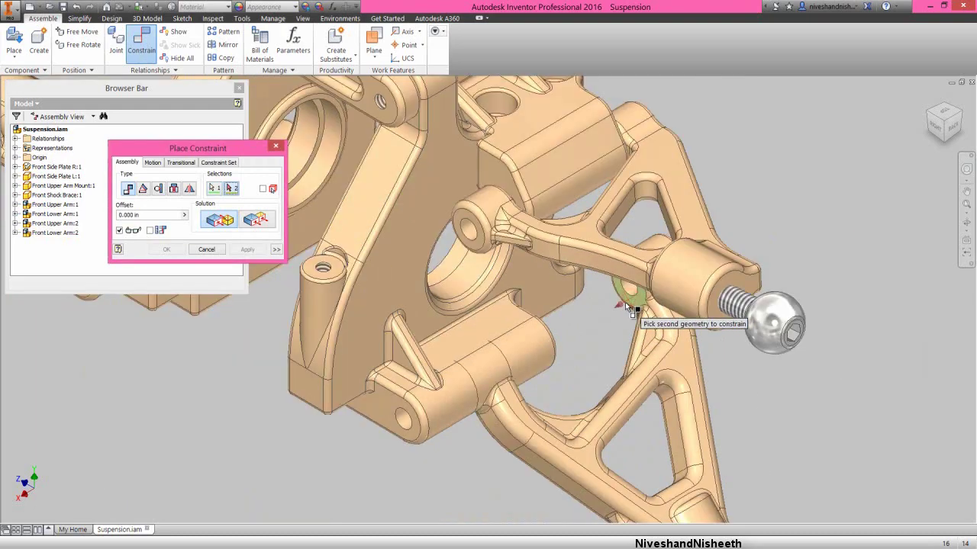
left_click(966, 221)
left_click_drag(579, 320, 443, 318)
right_click(443, 318)
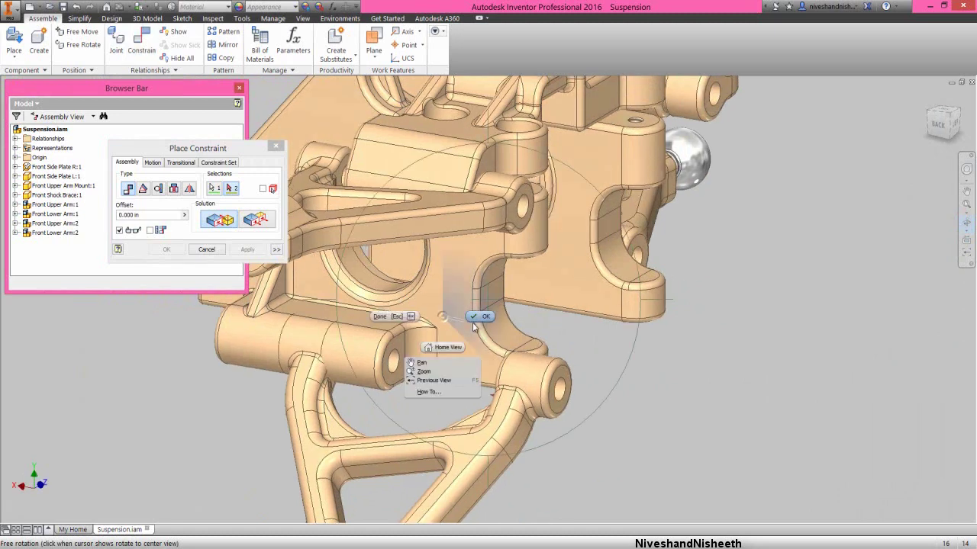
left_click(482, 316)
left_click(397, 343)
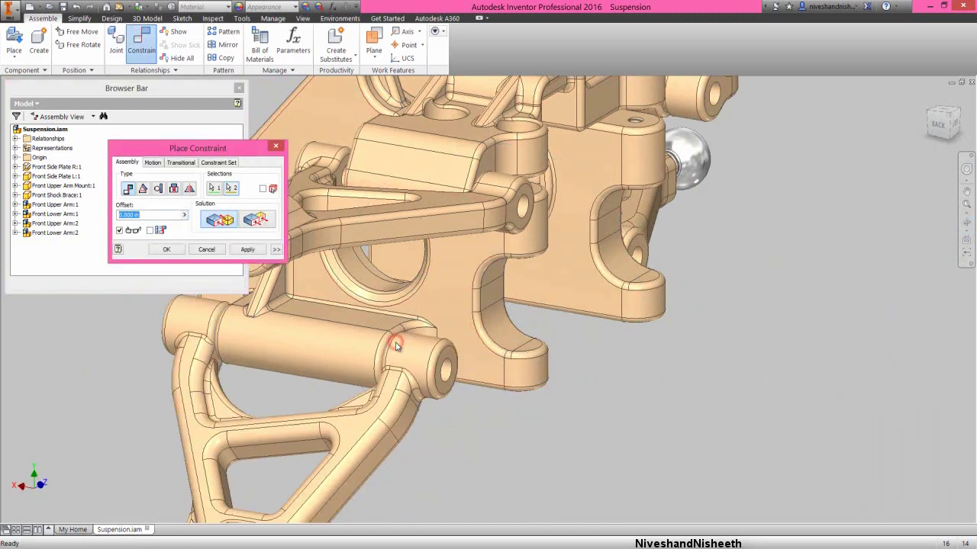
left_click(164, 250)
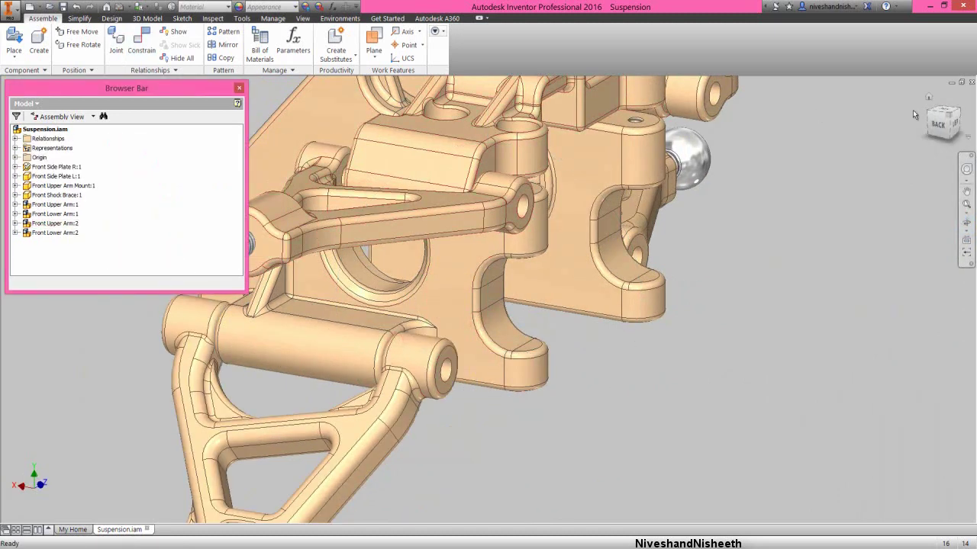
Step: Swing the first Front Lower Arm outward and up about its hinge, below the first upper arm
left_click(928, 100)
left_click(692, 199)
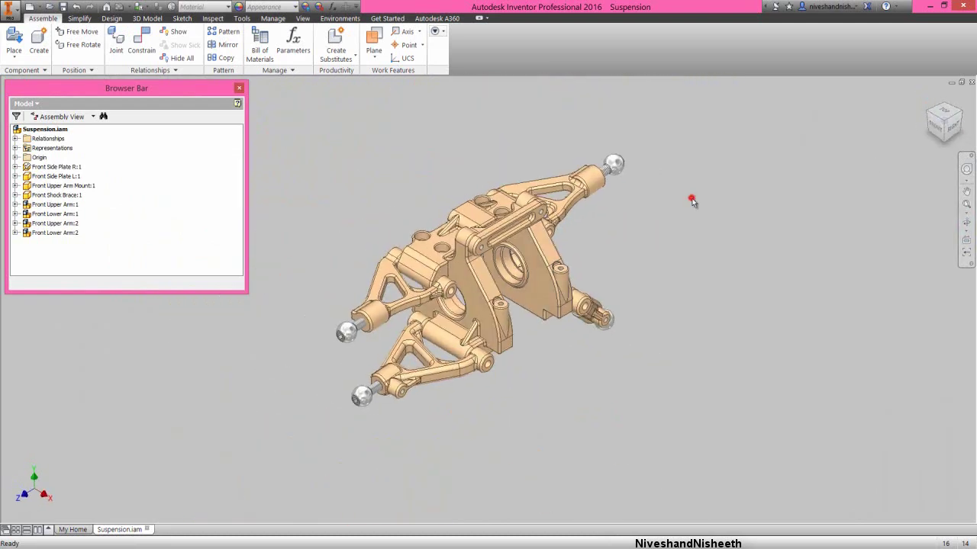
left_click_drag(605, 319, 617, 265)
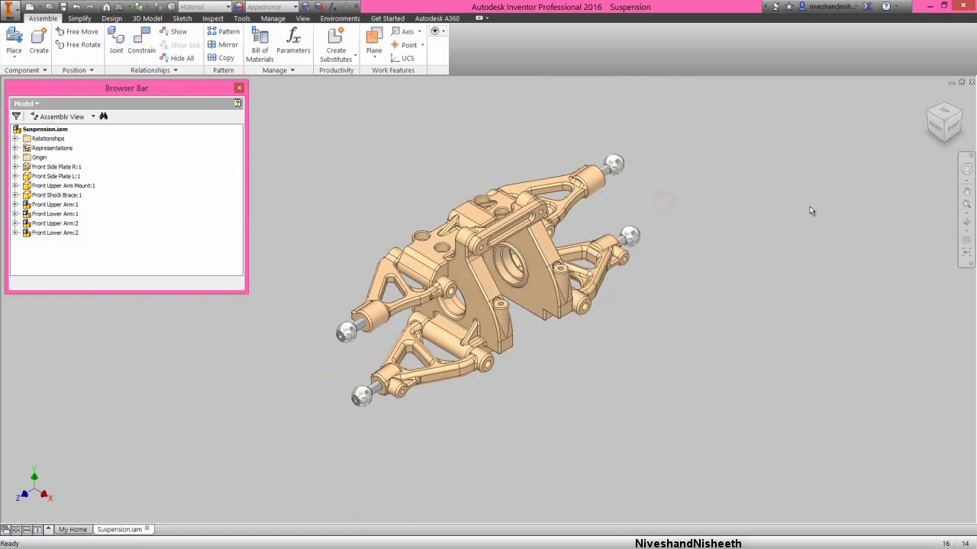
left_click(966, 206)
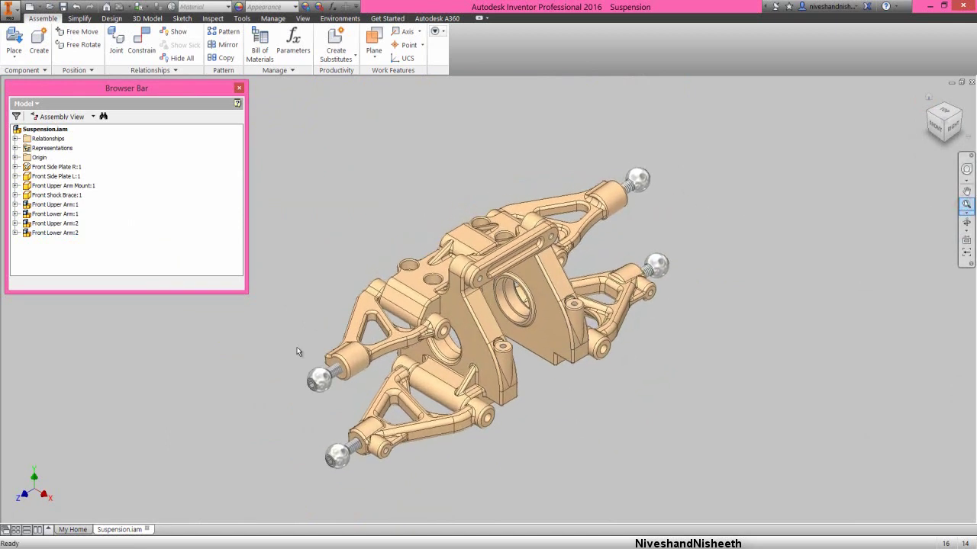
left_click(265, 392)
left_click(328, 245)
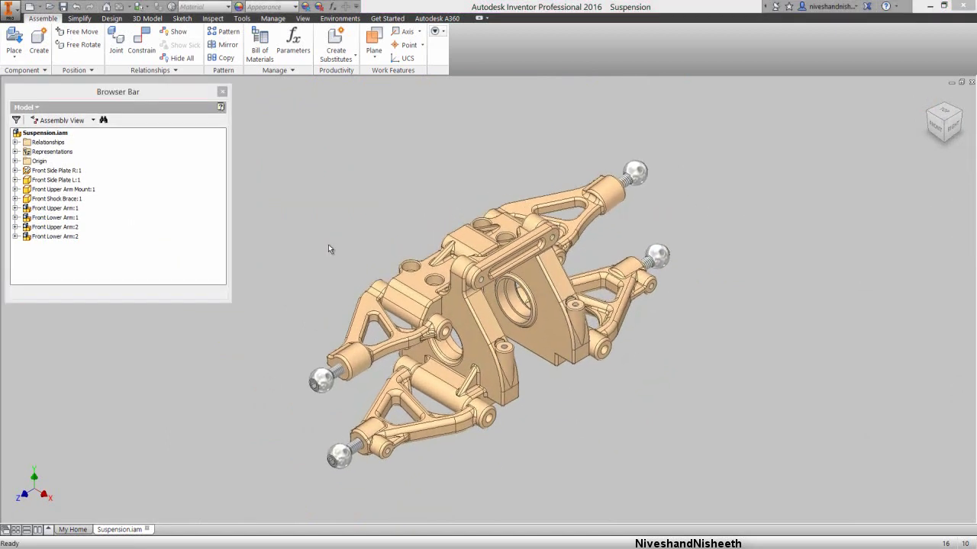
Step: Place one instance of the Front Lower Arm Brace part from the Suspension folder in open space beside the assembly
left_click(23, 39)
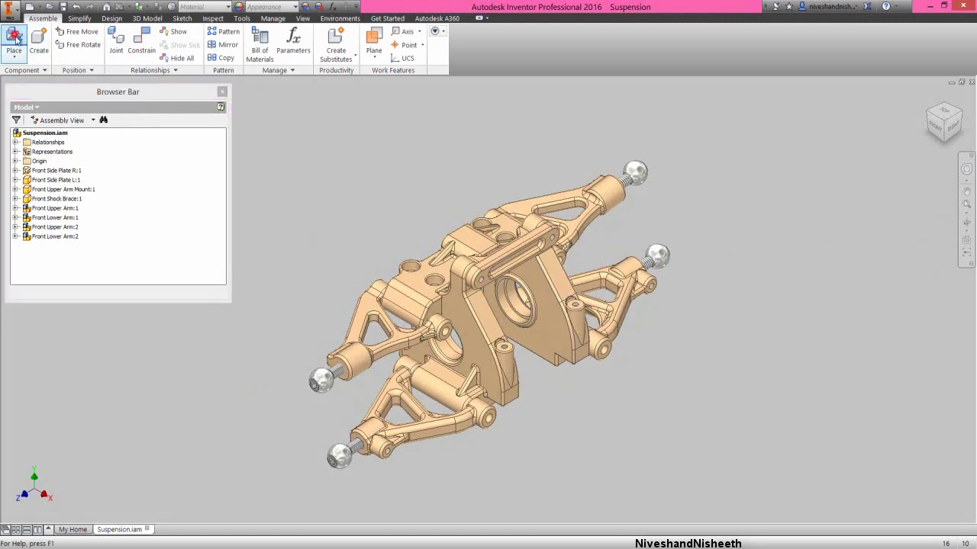
left_click(492, 223)
double_click(493, 223)
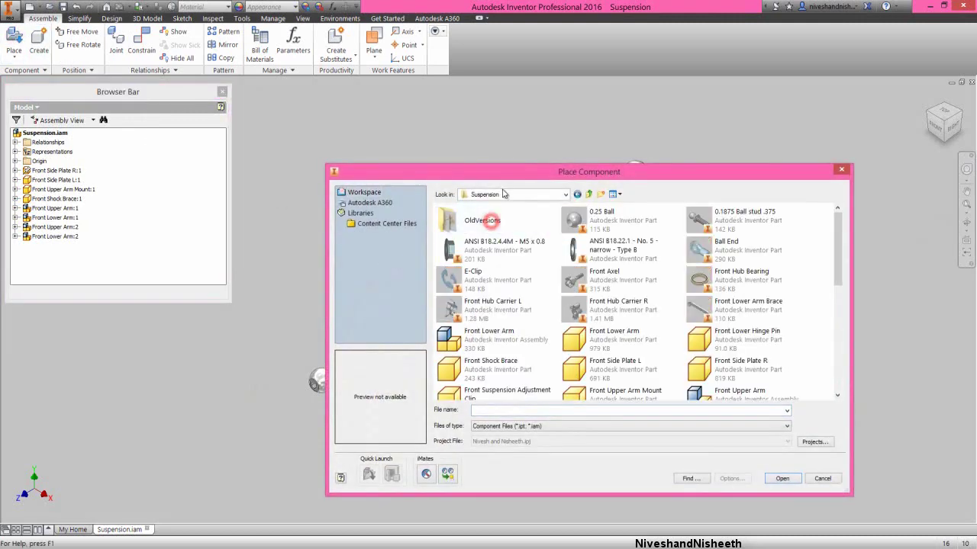
left_click_drag(511, 174, 469, 158)
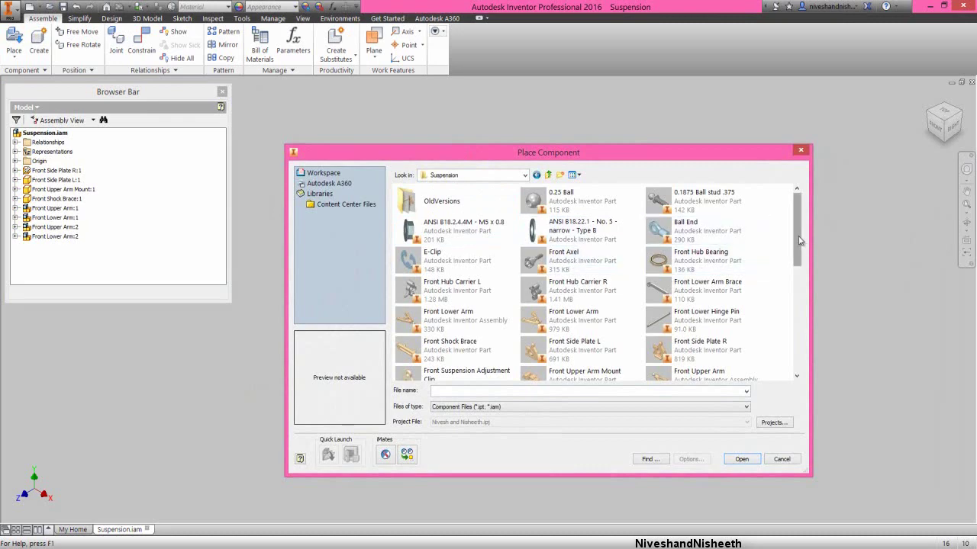
left_click_drag(799, 239, 798, 244)
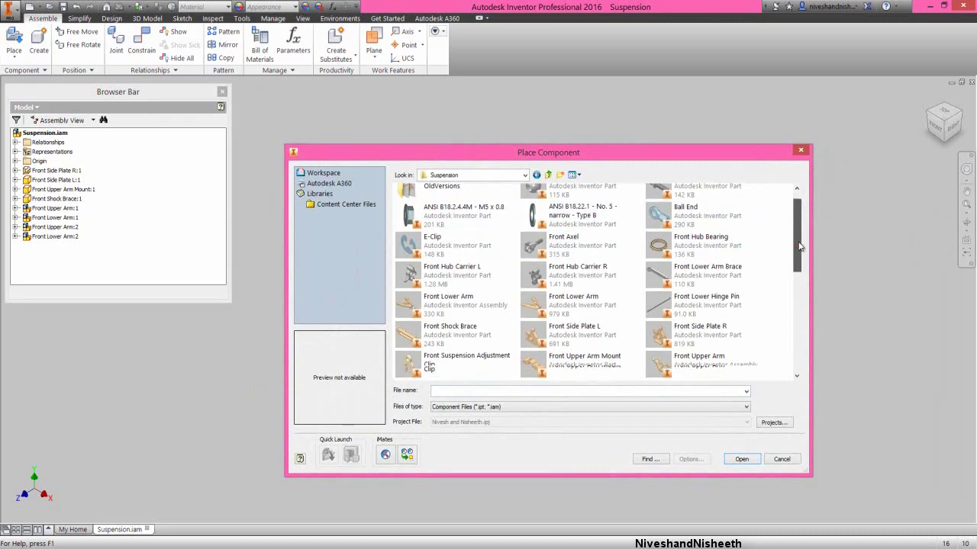
left_click(713, 278)
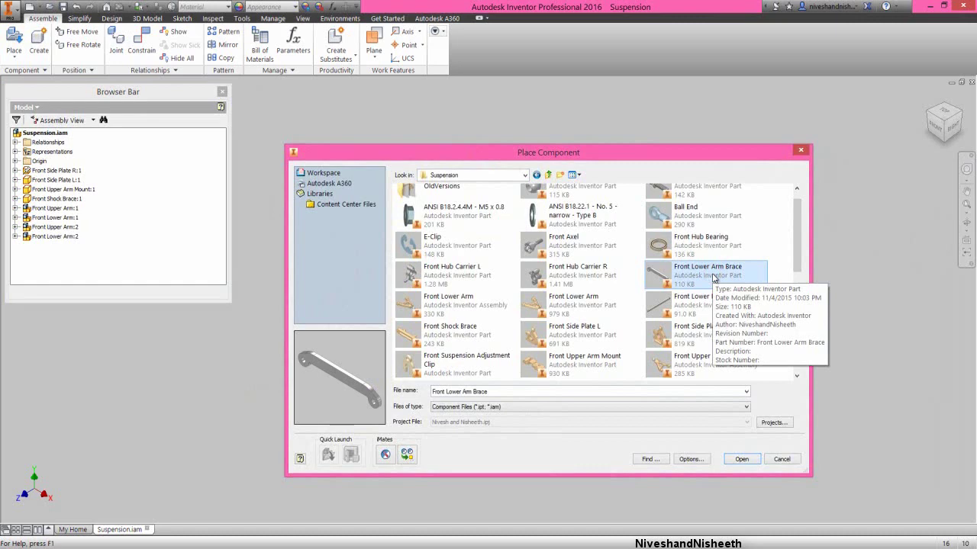
left_click(741, 459)
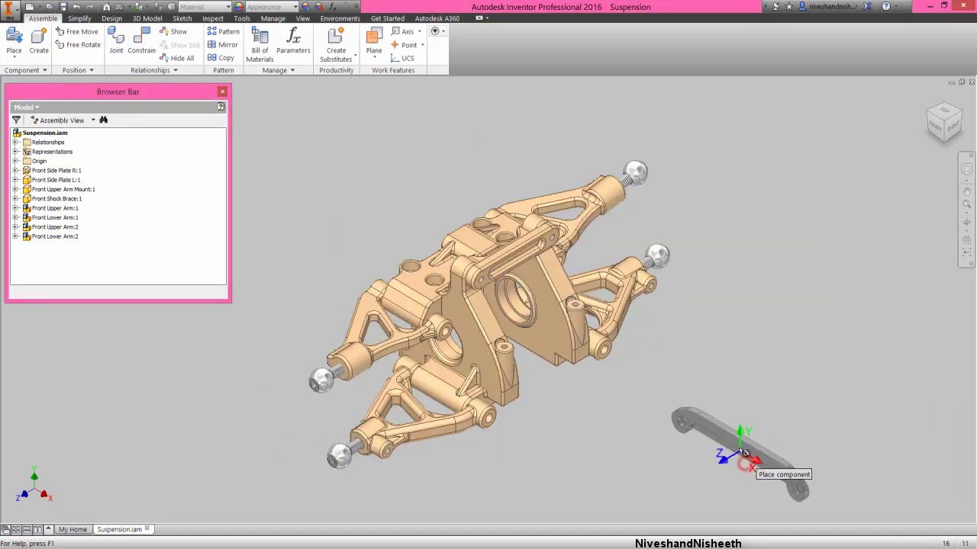
left_click(734, 395)
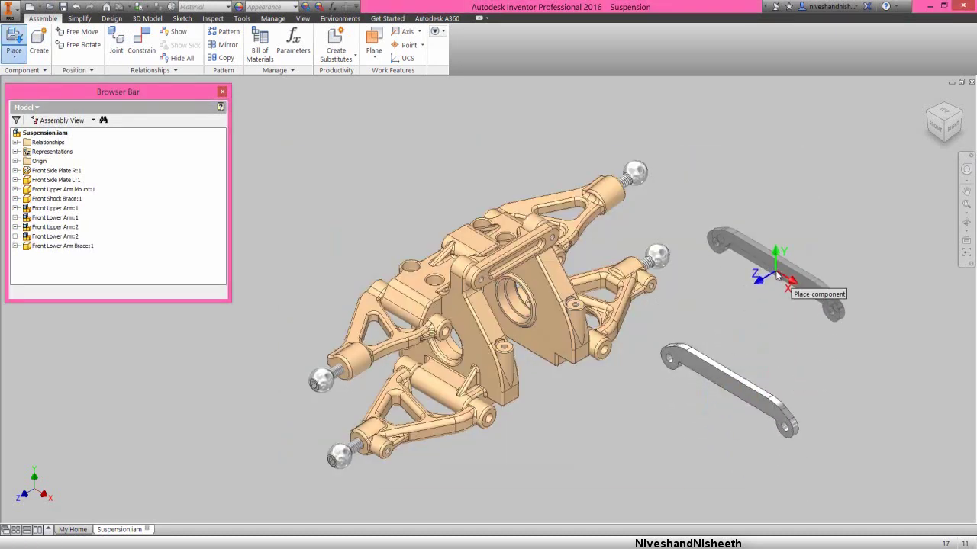
right_click(777, 276)
left_click(806, 272)
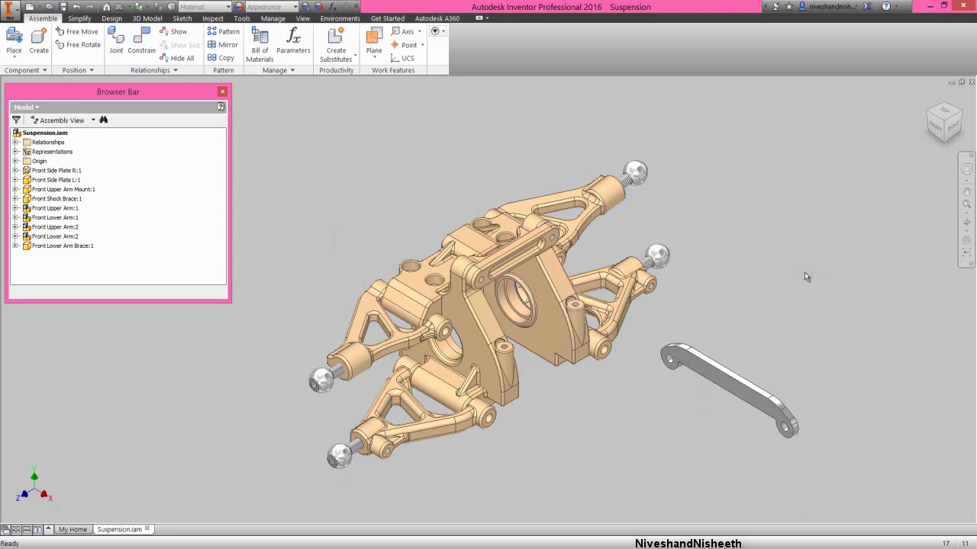
Step: Mate the axis of one Front Lower Arm Brace end hole to the first lower arm's front hinge-hole axis, with 0.000 in offset
right_click(806, 271)
left_click(823, 261)
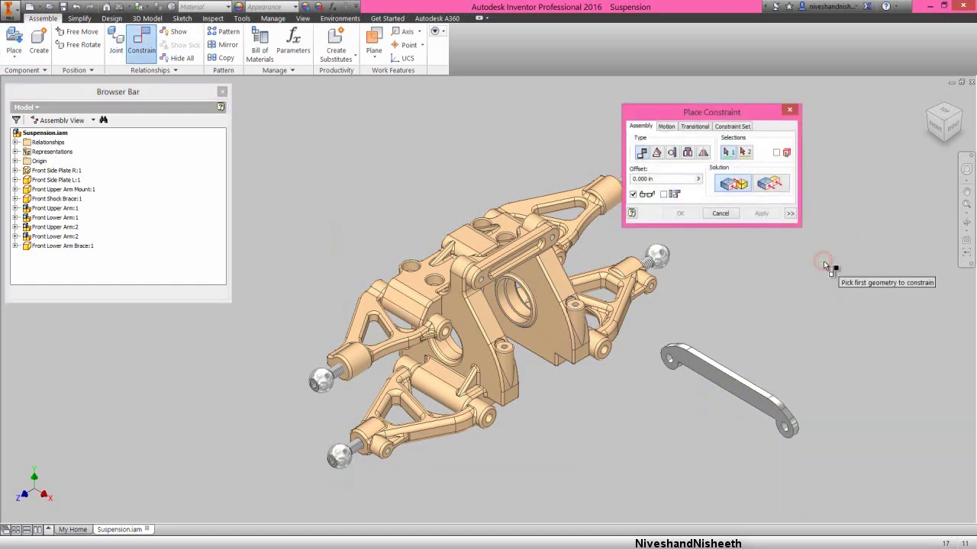
scroll(671, 357, "down", 5)
scroll(671, 357, "down", 2)
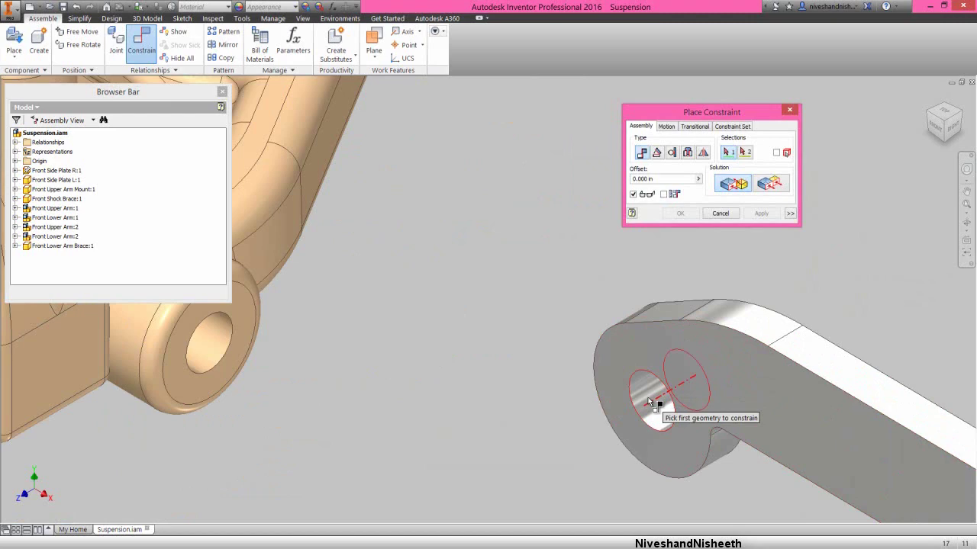
left_click(649, 399)
scroll(648, 399, "up", 3)
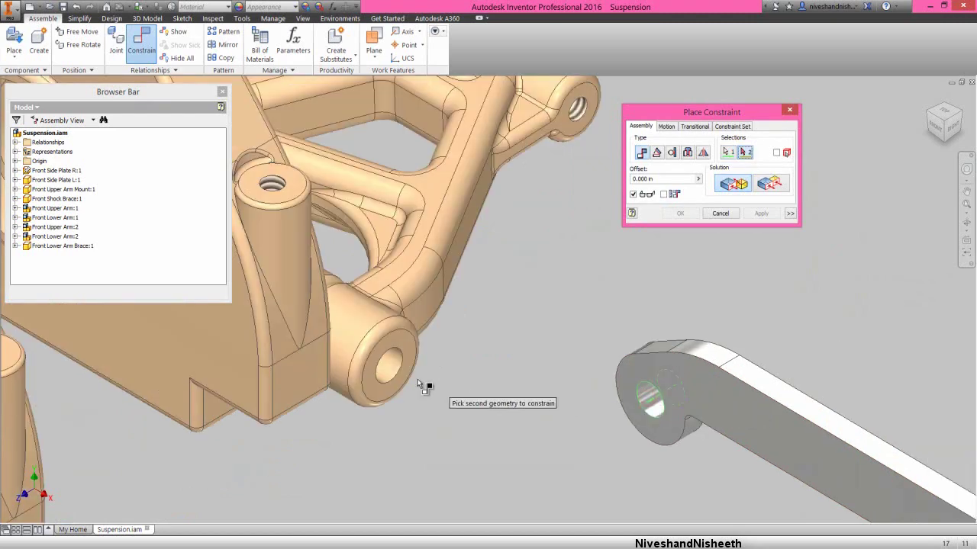
left_click(389, 360)
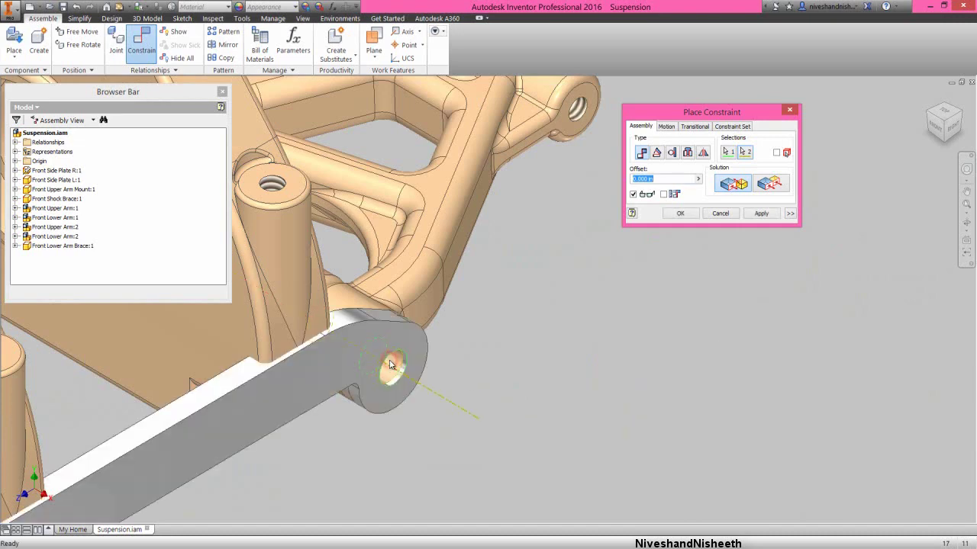
left_click(760, 214)
scroll(750, 251, "up", 3)
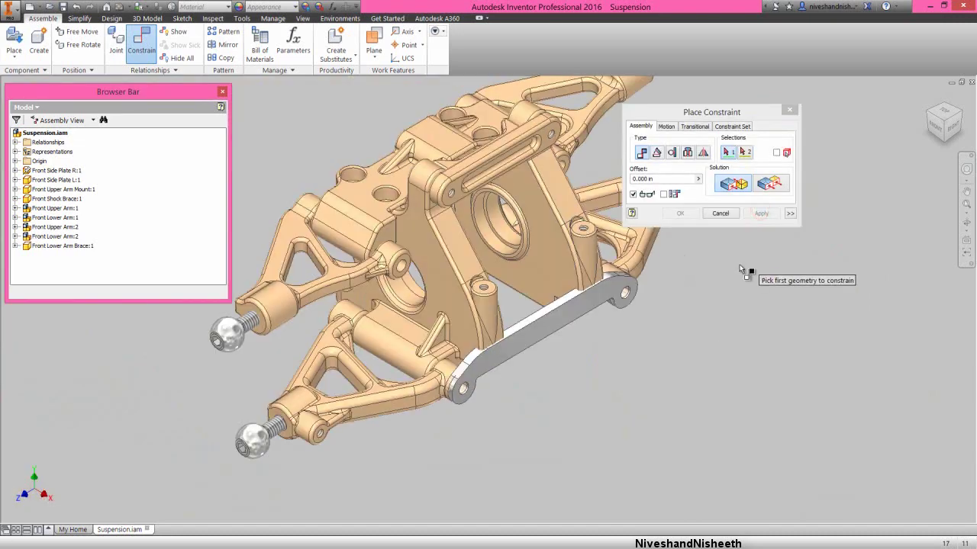
scroll(514, 385, "down", 3)
scroll(514, 385, "down", 2)
key("Escape")
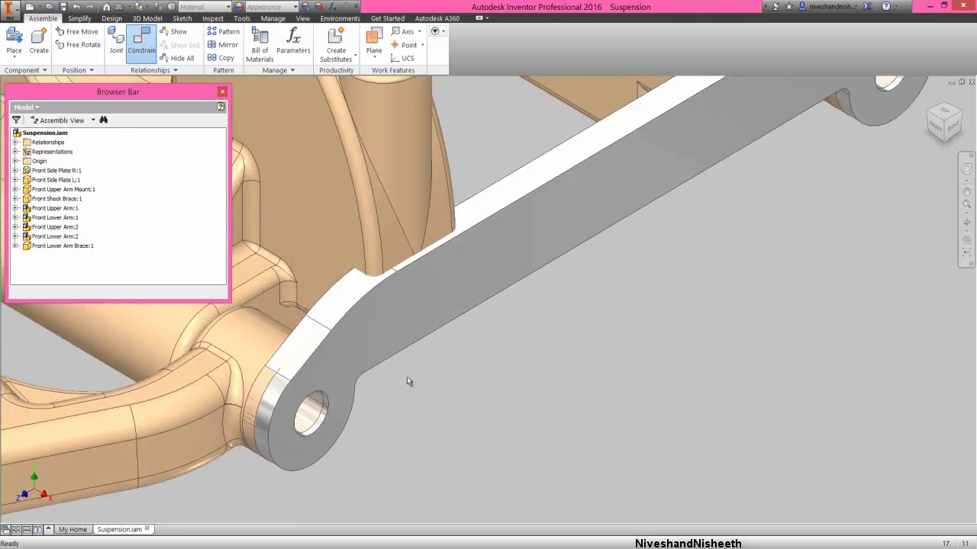
Step: Mate the brace's other end-hole axis to the second lower arm's front hinge-hole axis, with 0.000 in offset
scroll(462, 365, "down", 2)
left_click_drag(462, 365, 526, 402)
right_click(573, 440)
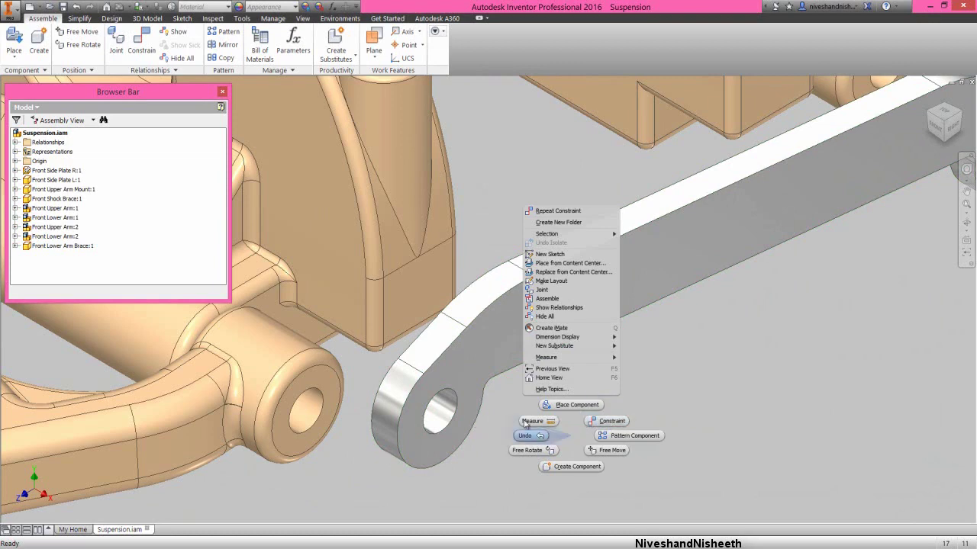
left_click(600, 422)
left_click(447, 405)
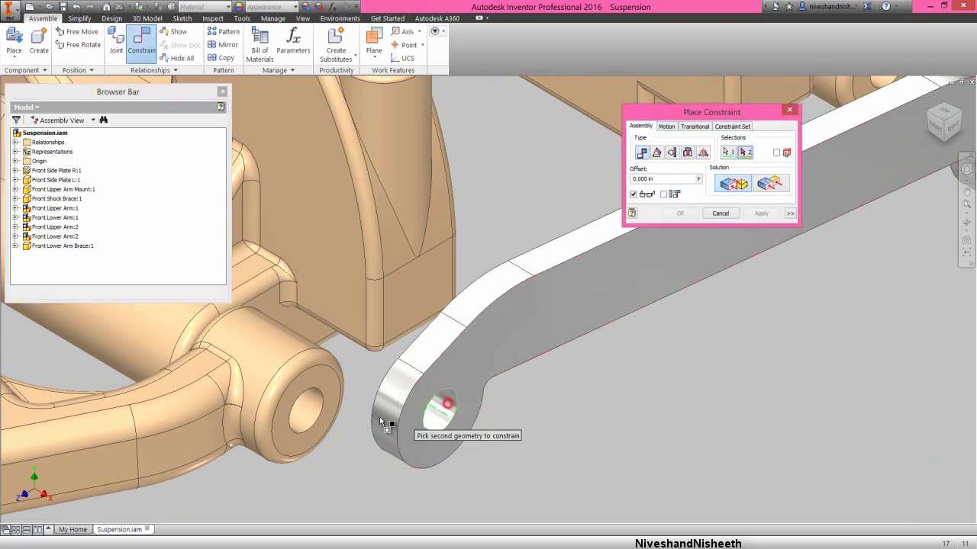
left_click(307, 407)
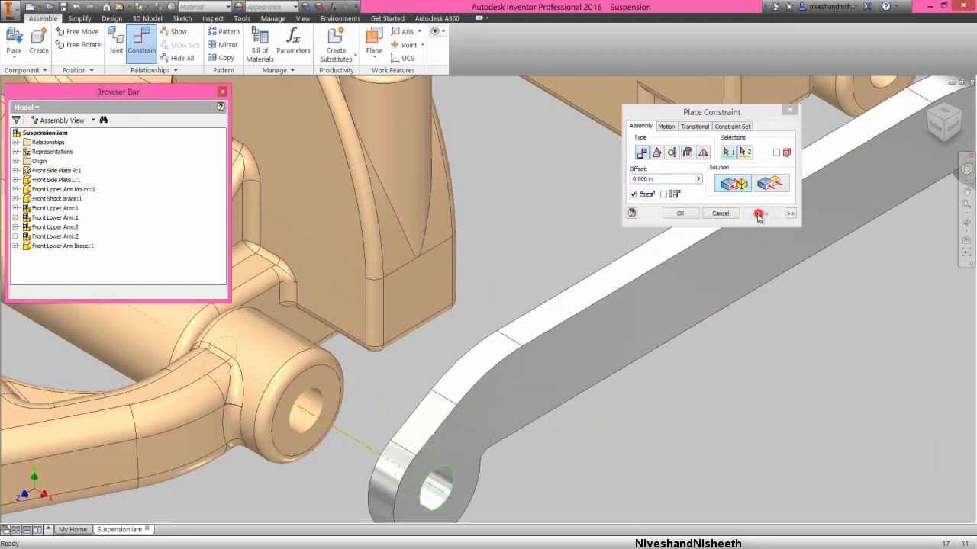
left_click(731, 213)
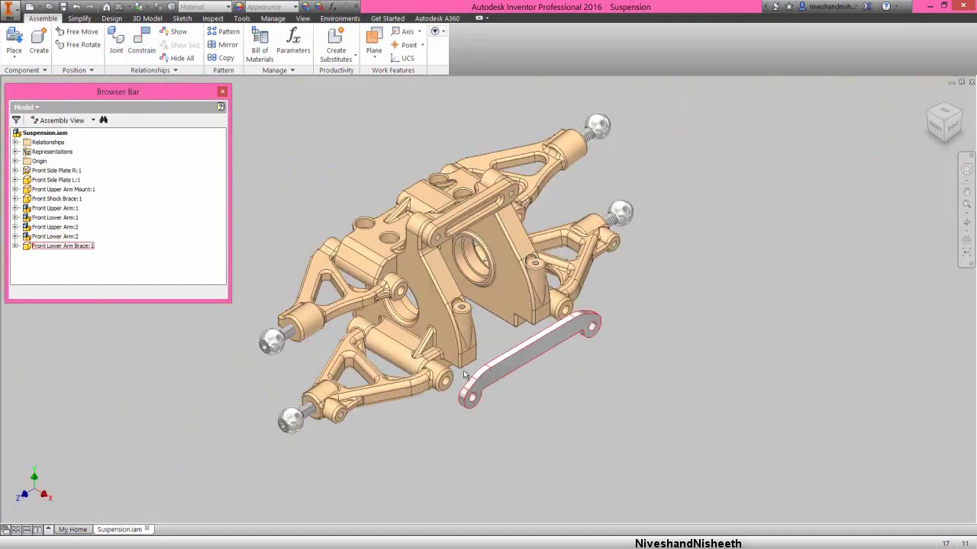
Step: Place two instances of the Front Lower Hinge Pin part from the Suspension folder in open space beside the assembly
left_click(14, 42)
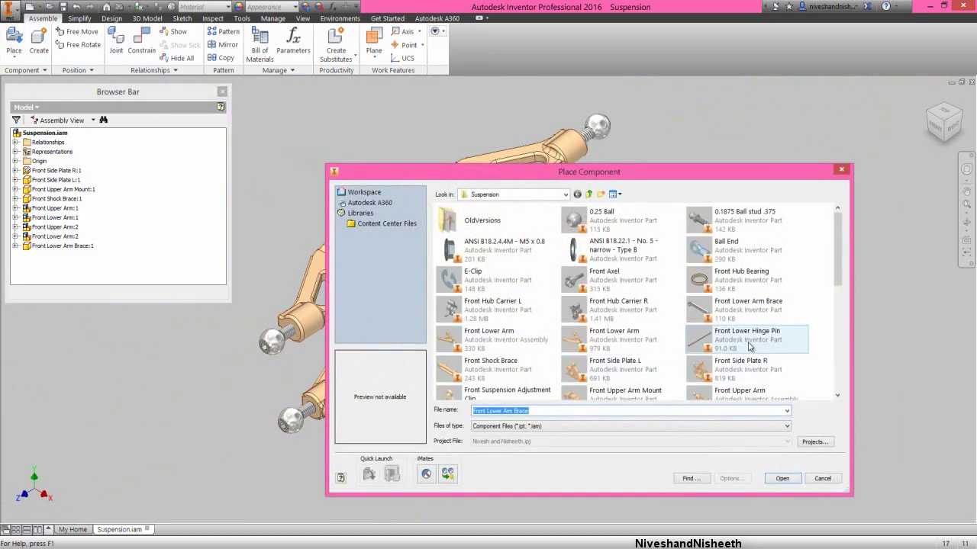
double_click(748, 345)
left_click(709, 291)
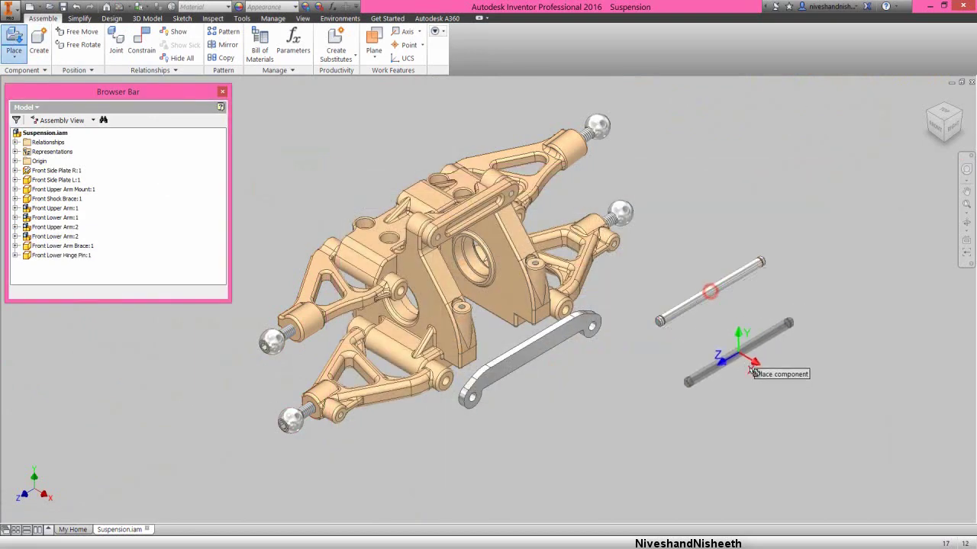
left_click(763, 392)
right_click(801, 275)
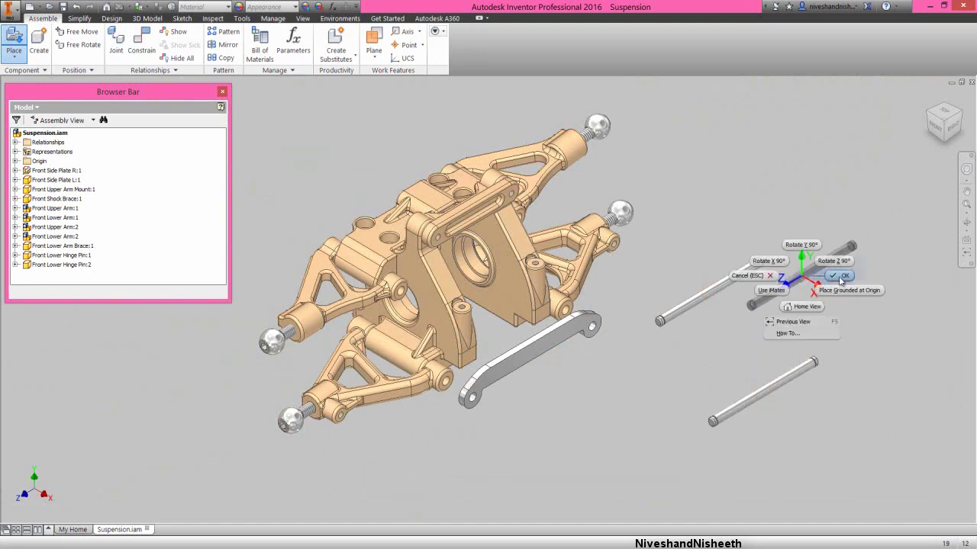
left_click(840, 281)
Step: Mate the first Front Lower Hinge Pin's axis to the first lower arm's front hinge-hole axis, with 0.000 in offset
right_click(839, 277)
left_click(861, 268)
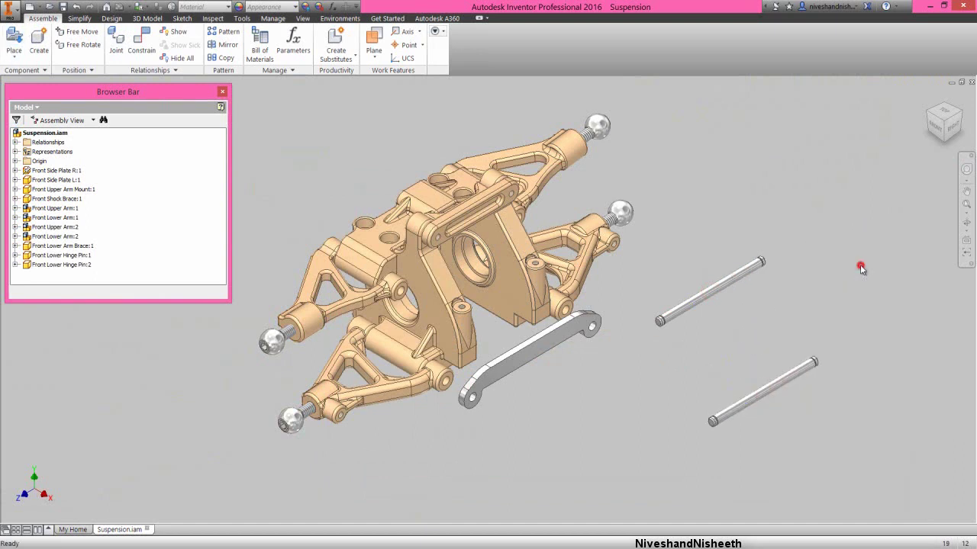
left_click(717, 300)
scroll(614, 314, "down", 5)
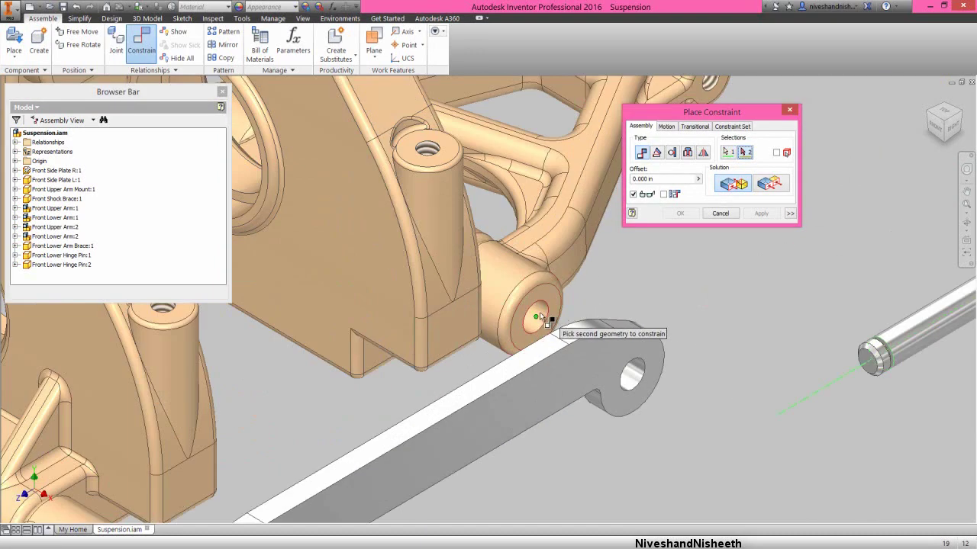
left_click(539, 316)
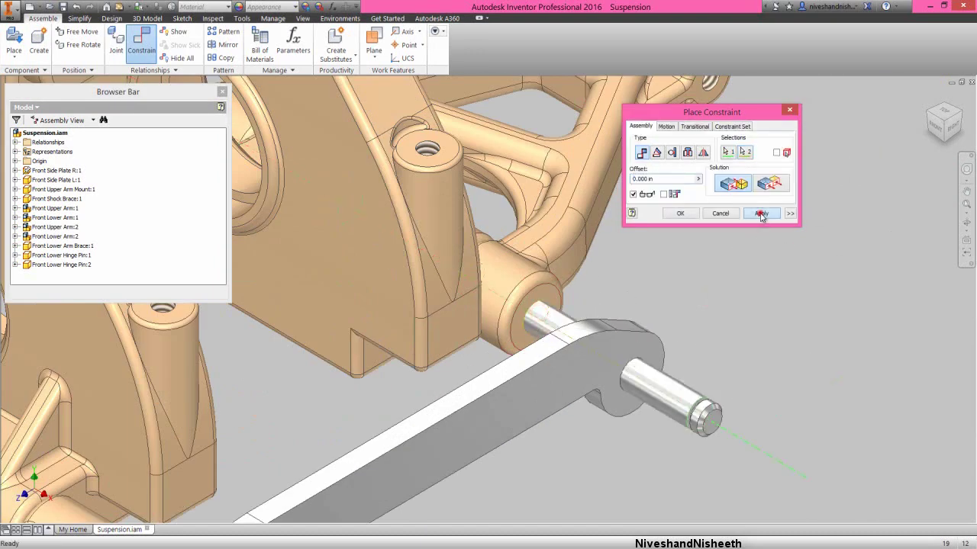
left_click(760, 213)
Step: Mate the second Front Lower Hinge Pin's axis to the second lower arm's front hinge-hole axis, with 0.000 in offset
scroll(741, 298, "up", 5)
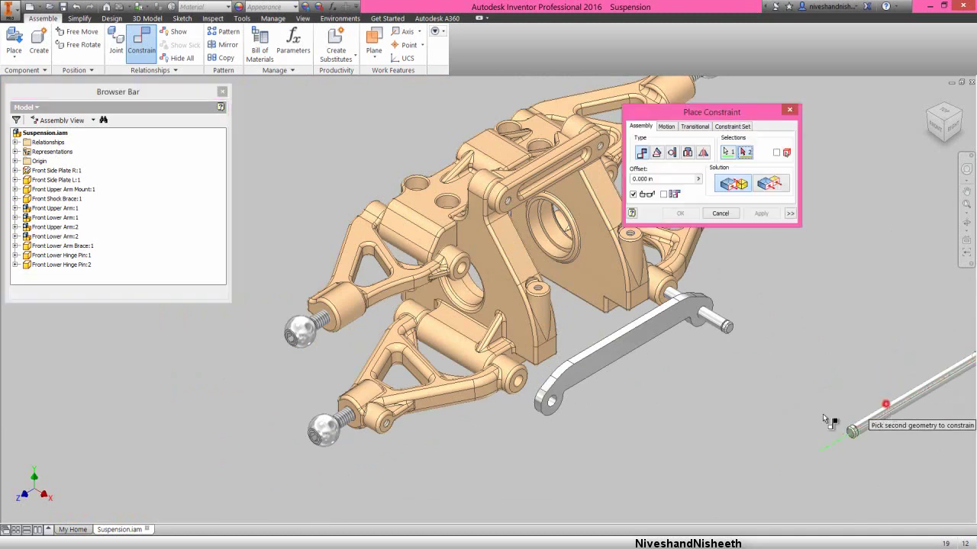
scroll(519, 381, "down", 5)
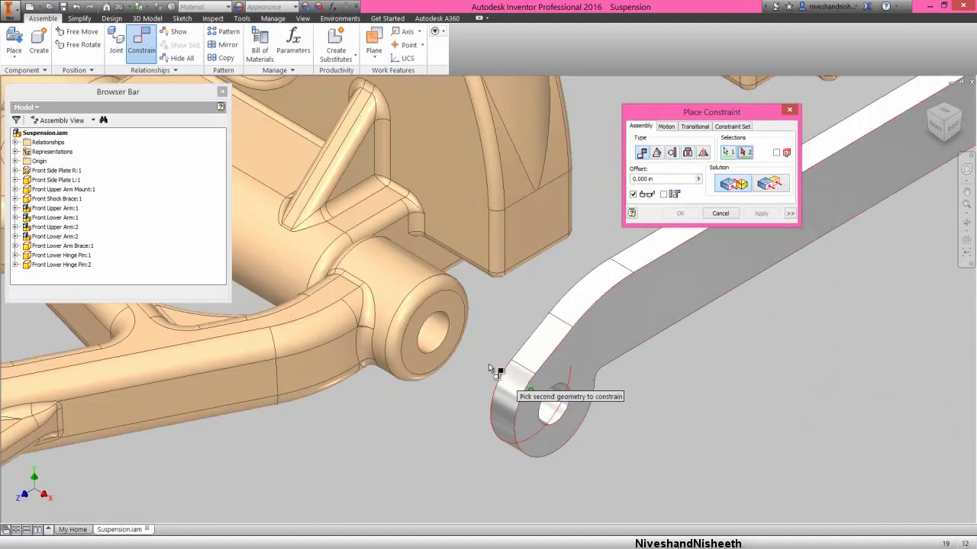
left_click(436, 327)
left_click(763, 213)
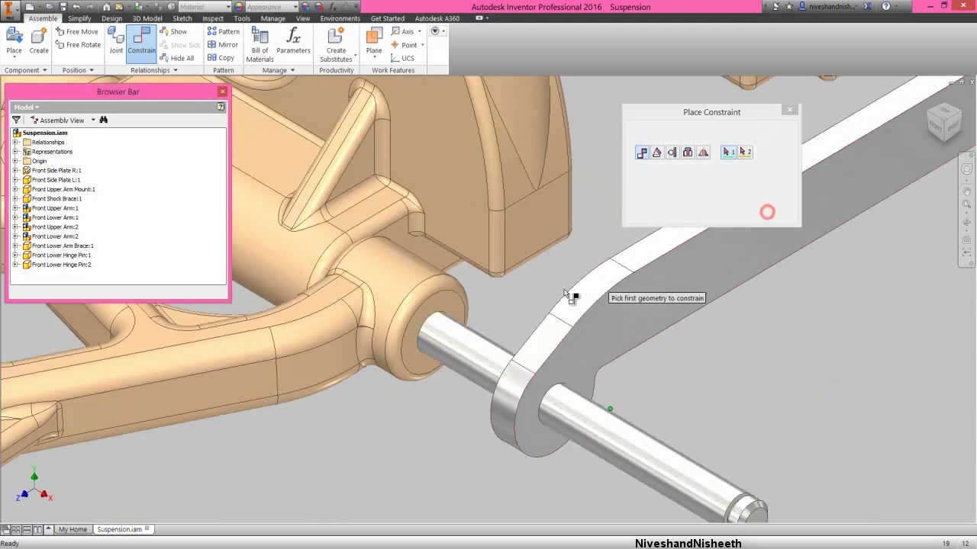
Step: Mate the front face of the second lower arm's hinge boss to the inner face of the brace, with 0.000 in offset
left_click(463, 316)
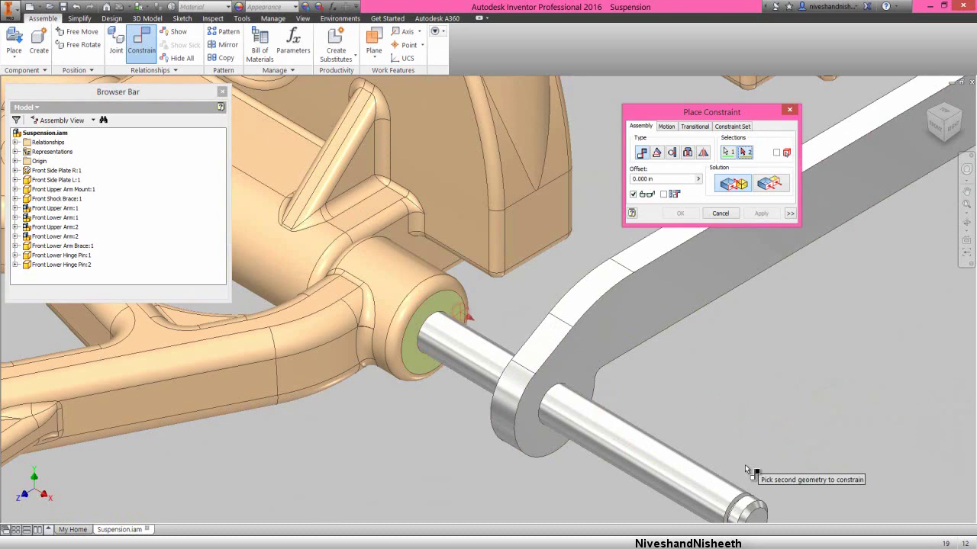
scroll(747, 469, "up", 3)
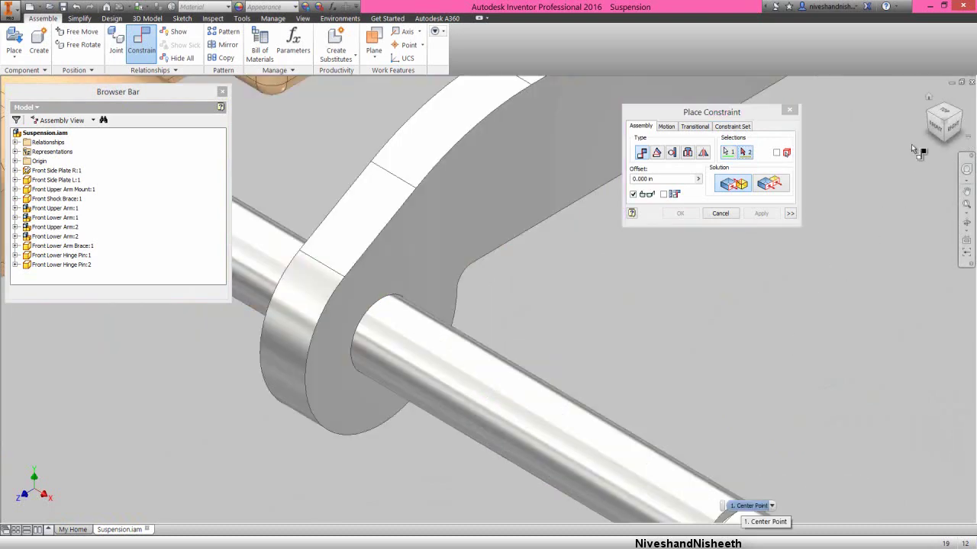
left_click(928, 113)
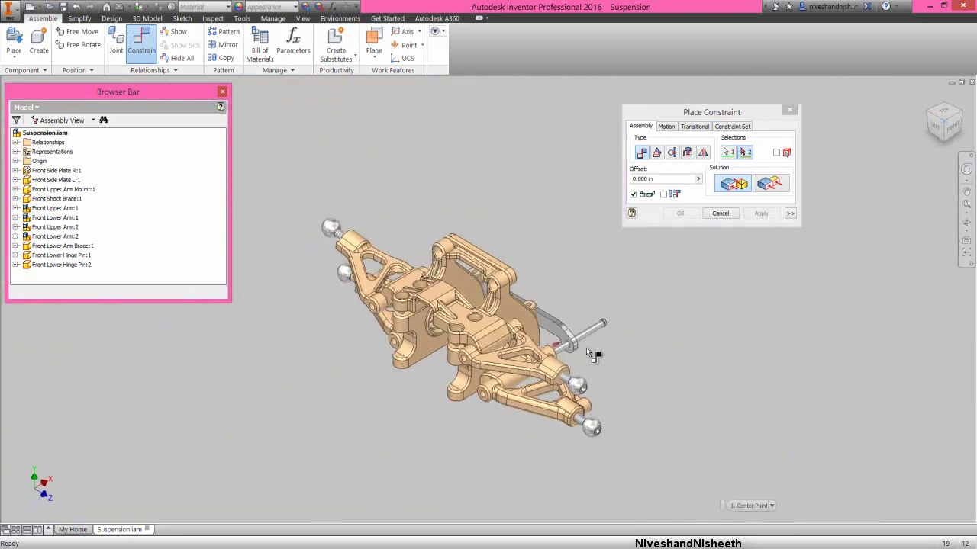
scroll(585, 347, "up", 5)
left_click(563, 347)
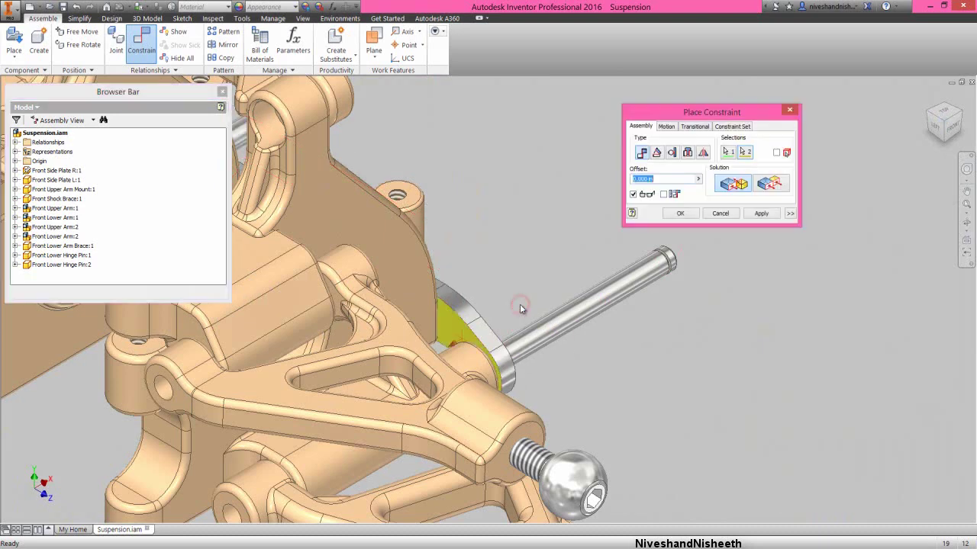
left_click(767, 213)
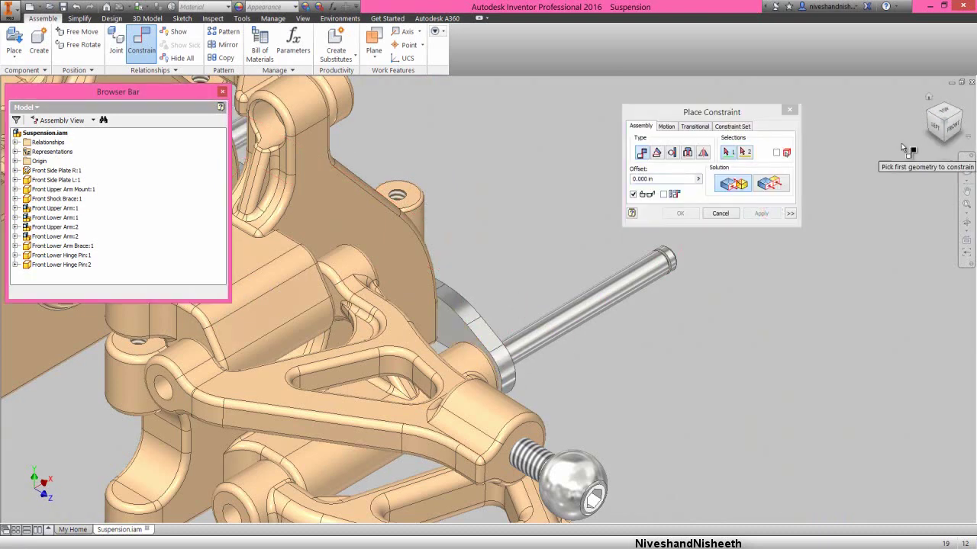
Step: Constrain the second lower hinge pin's end-groove shoulder flush with the brace's outer face, with 0.000 in offset
left_click(949, 129)
scroll(515, 405, "up", 5)
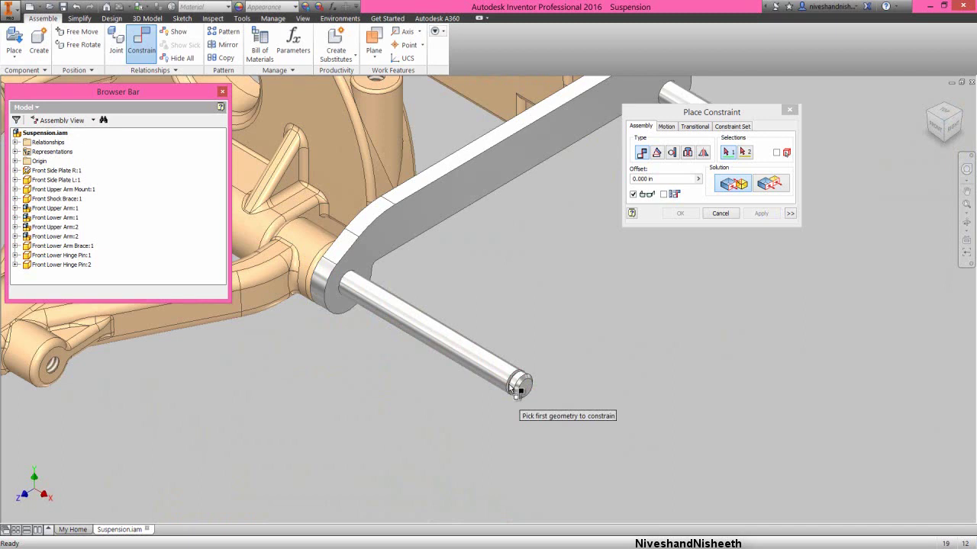
left_click(769, 187)
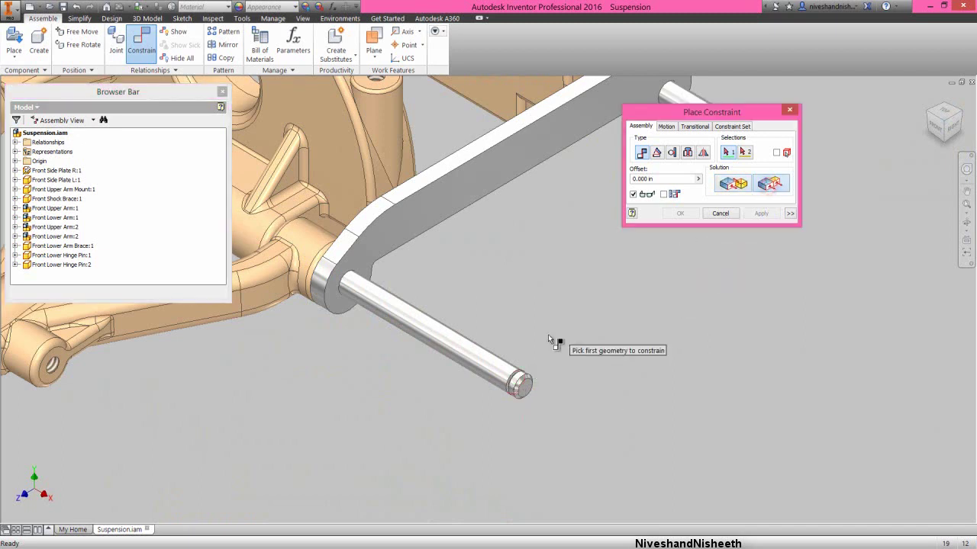
scroll(534, 355, "up", 3)
left_click(485, 406)
scroll(485, 406, "down", 3)
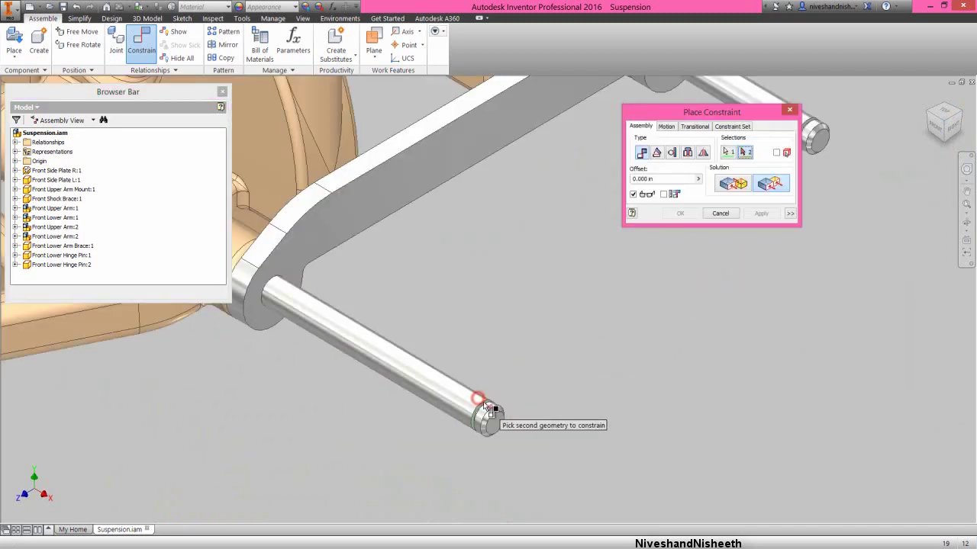
left_click(295, 260)
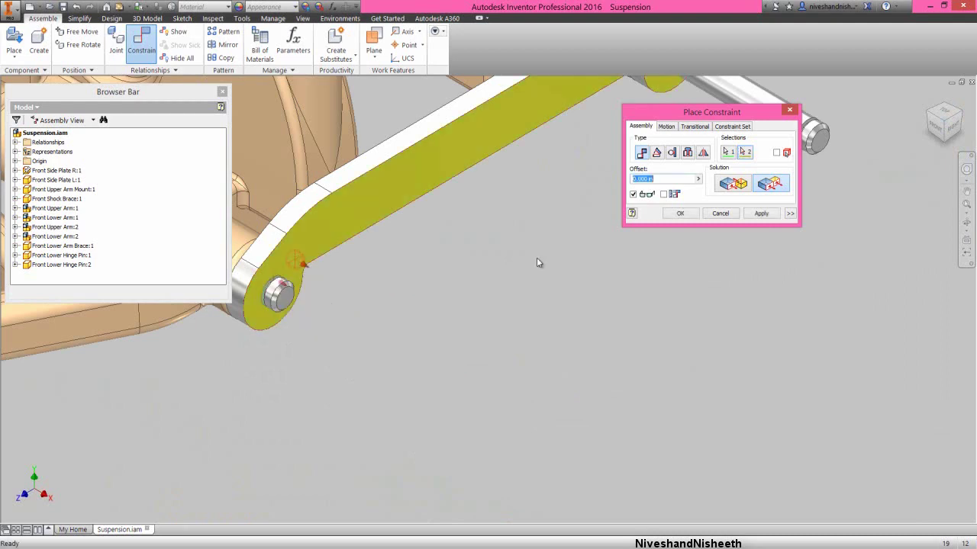
left_click(755, 214)
Step: Constrain the brace's outer face flush with the first lower hinge pin's end-groove shoulder, with 0.000 in offset
scroll(720, 280, "down", 5)
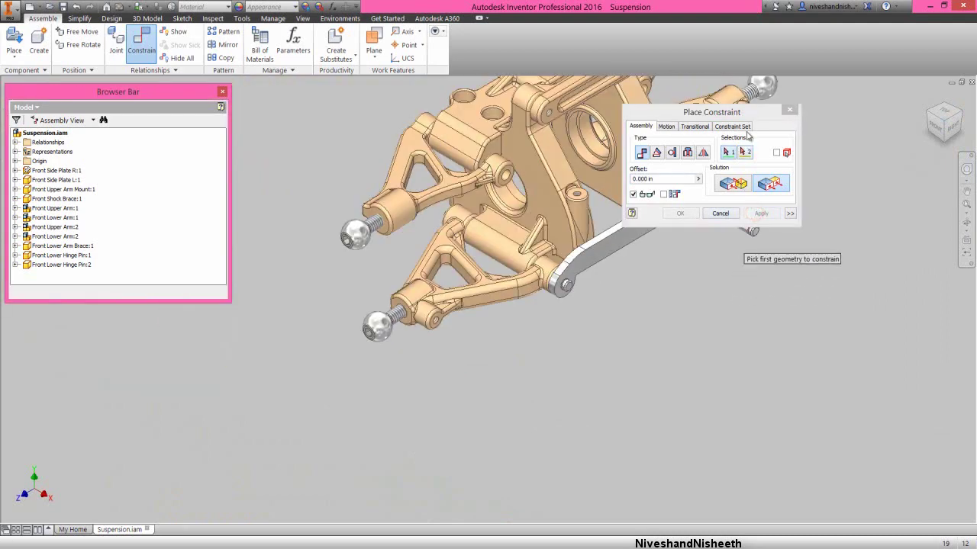
left_click_drag(754, 116, 633, 145)
left_click_drag(546, 160, 435, 183)
scroll(737, 205, "up", 5)
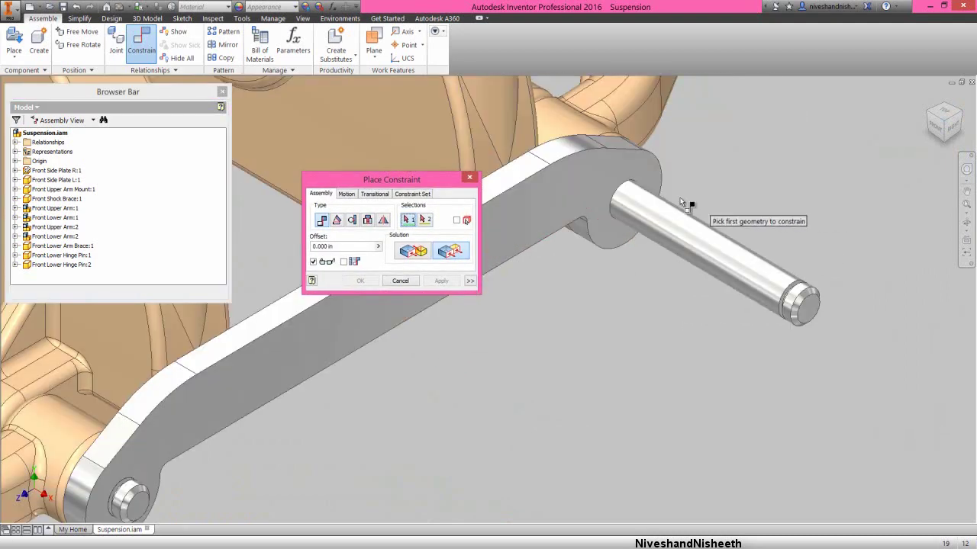
left_click(650, 181)
scroll(789, 298, "up", 3)
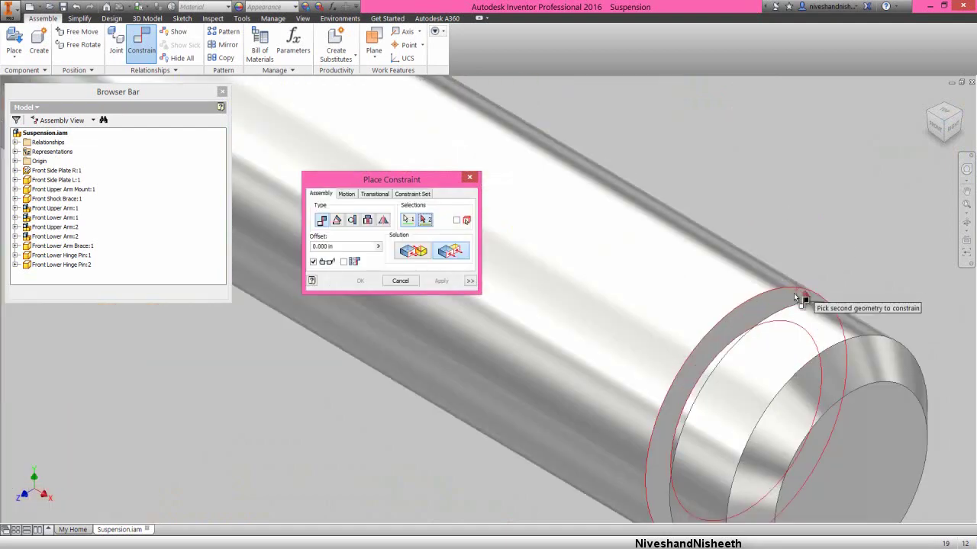
left_click(787, 299)
left_click(443, 281)
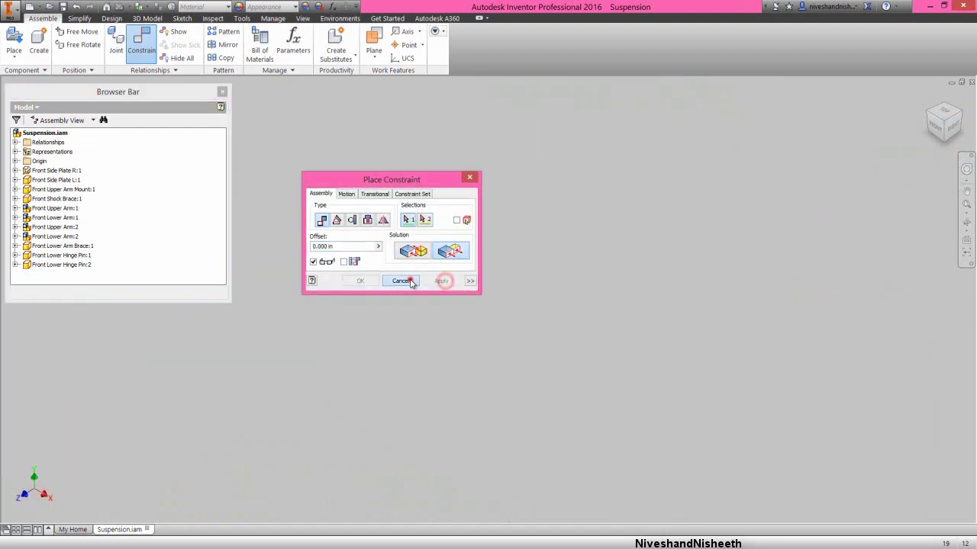
left_click(400, 281)
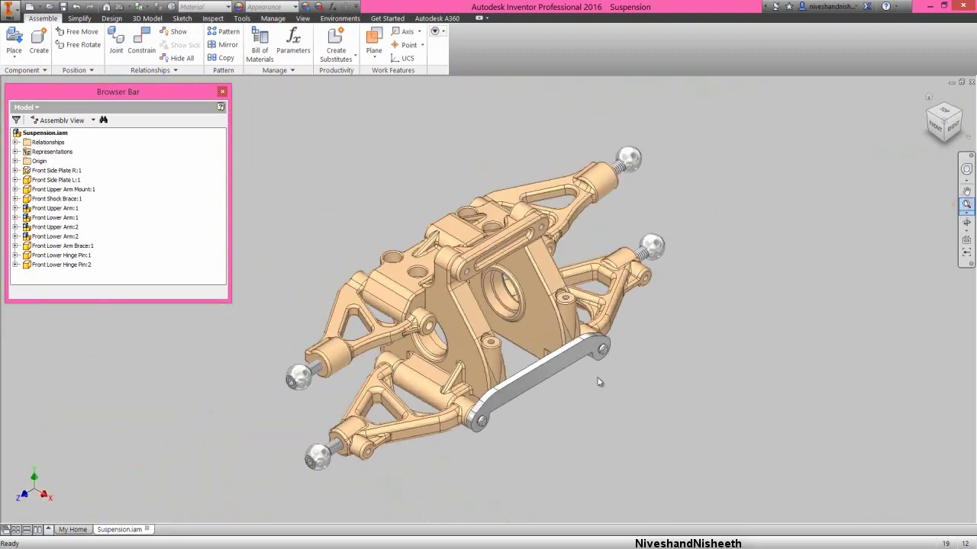
Step: Check that the brace is held in place, and save Suspension.iam together with all its changed dependent files
scroll(534, 406, "up", 5)
left_click(526, 366)
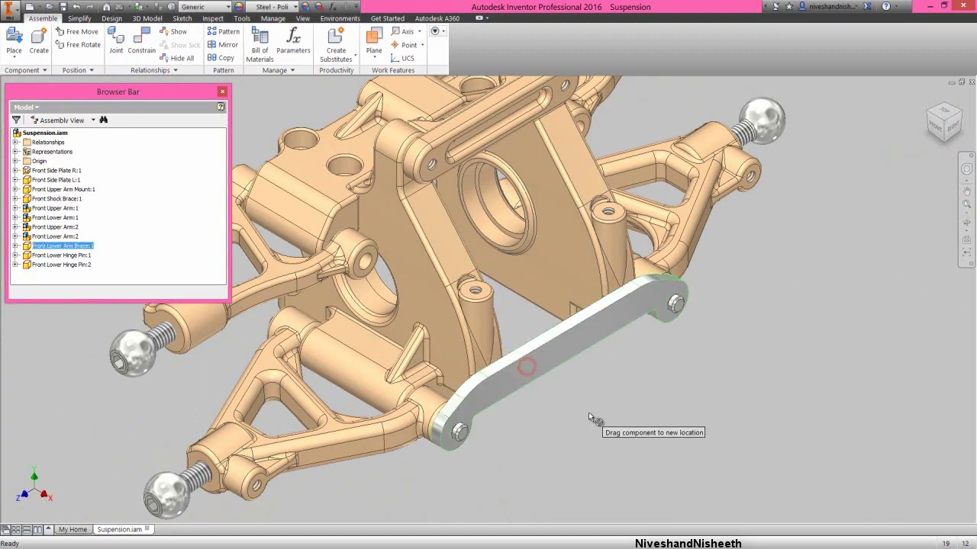
left_click(576, 404)
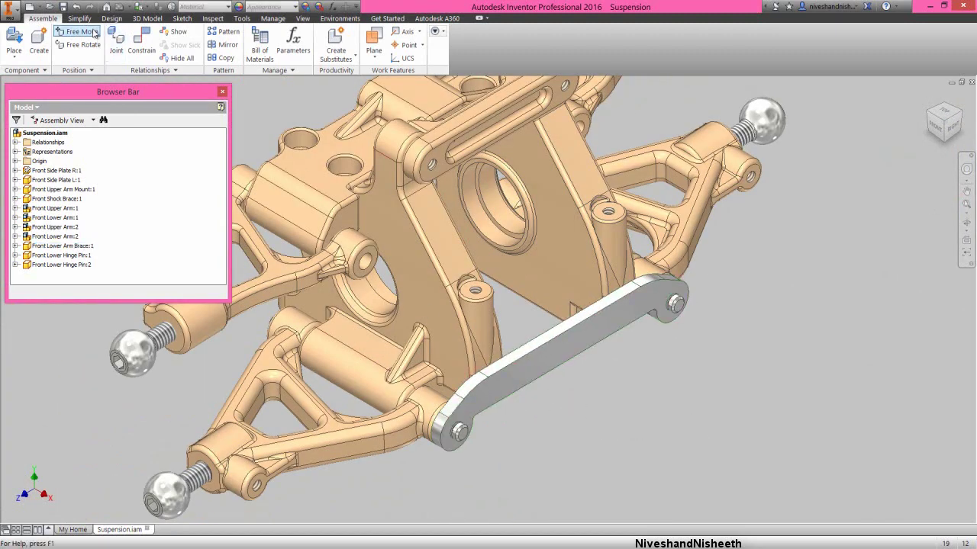
left_click(63, 7)
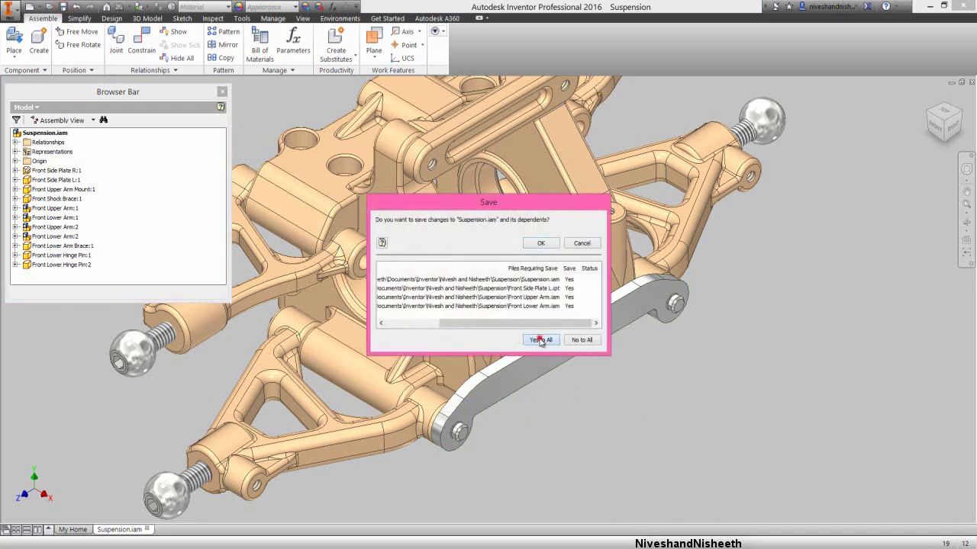
left_click(546, 245)
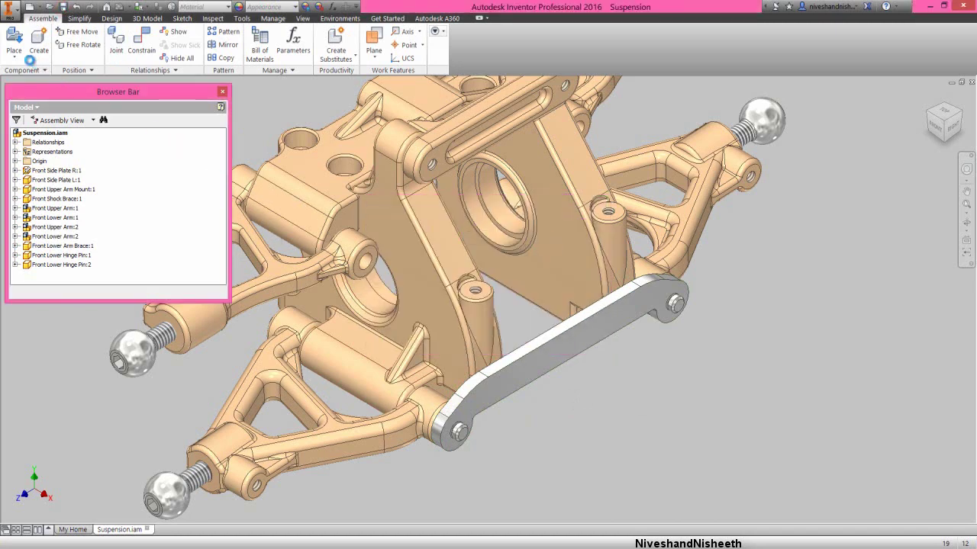
Step: Place two instances of the Front Upper Hinge Pin part from the Suspension folder in open space beside the assembly
left_click(21, 36)
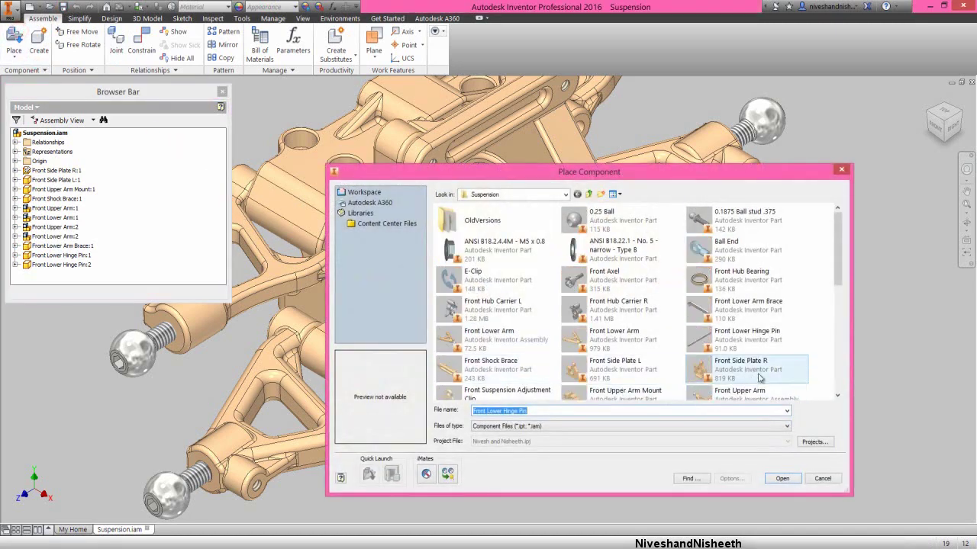
left_click_drag(839, 278, 837, 296)
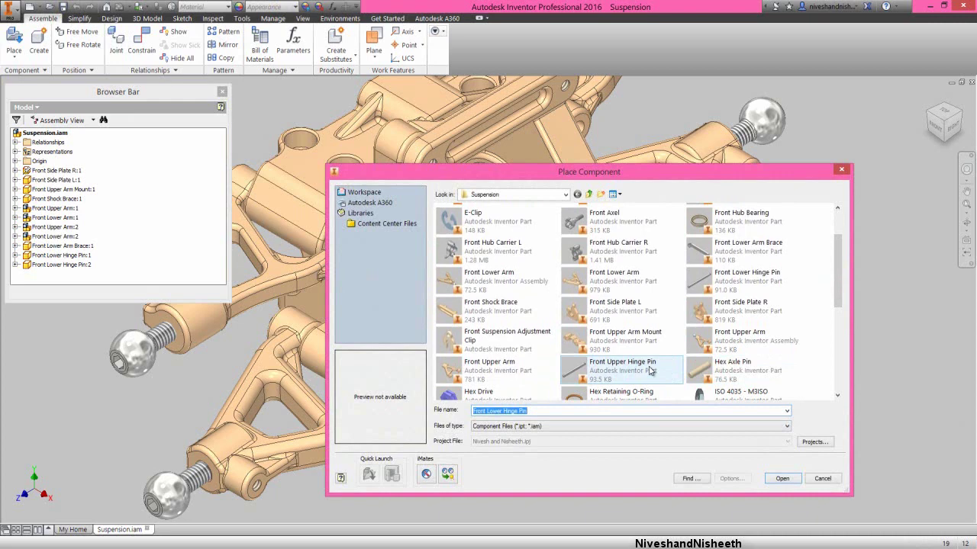
double_click(650, 370)
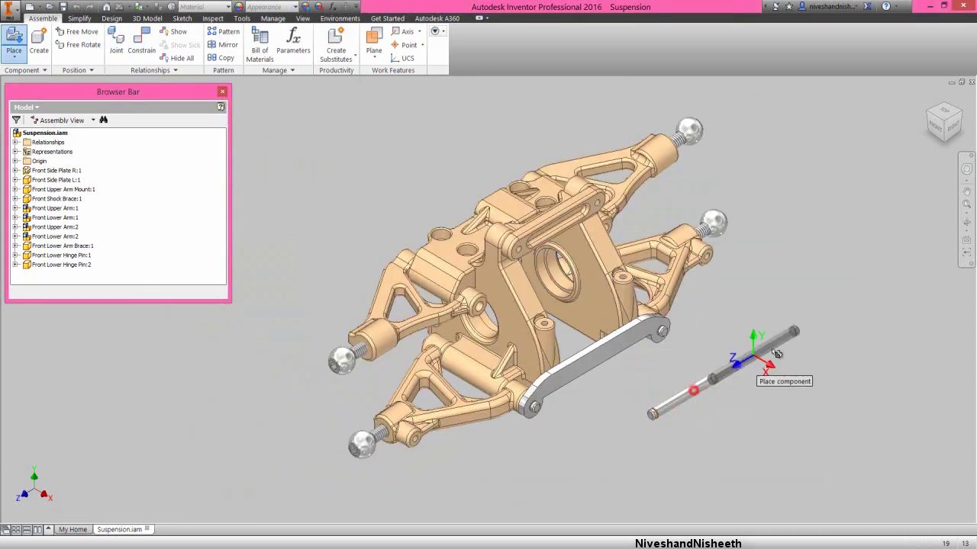
left_click(817, 327)
right_click(794, 233)
left_click(847, 241)
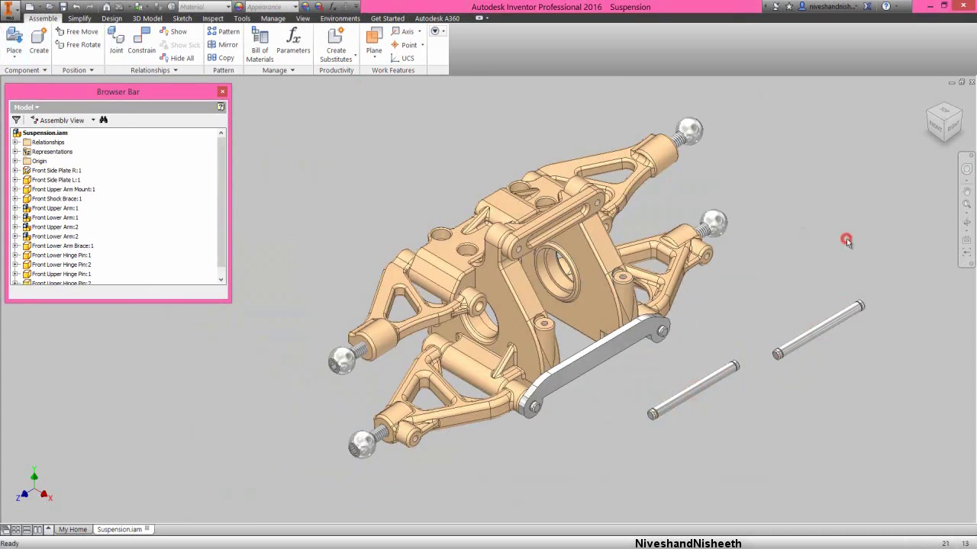
Step: Mate the axis of one Front Upper Hinge Pin with the left upper arm's hinge bore, with 0.000 in offset
right_click(847, 241)
left_click(868, 232)
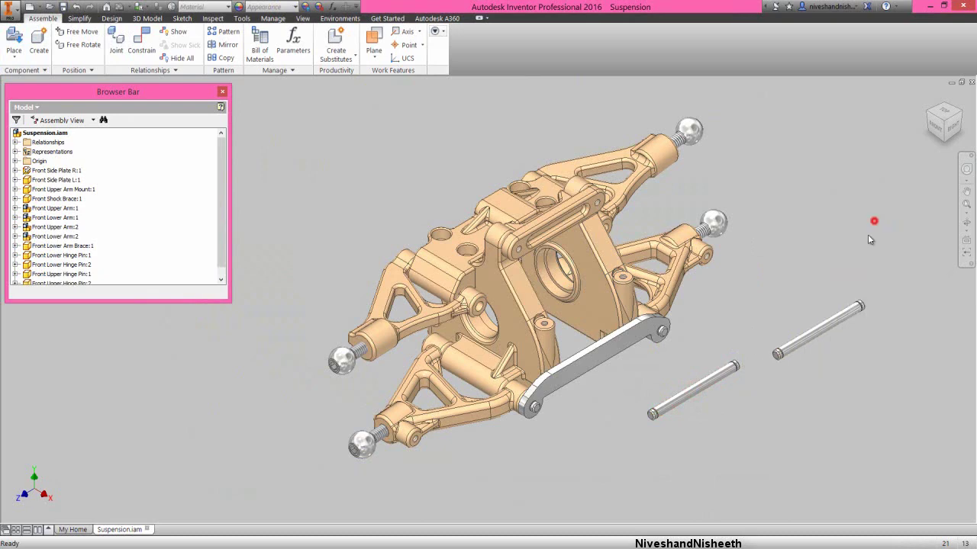
left_click(828, 326)
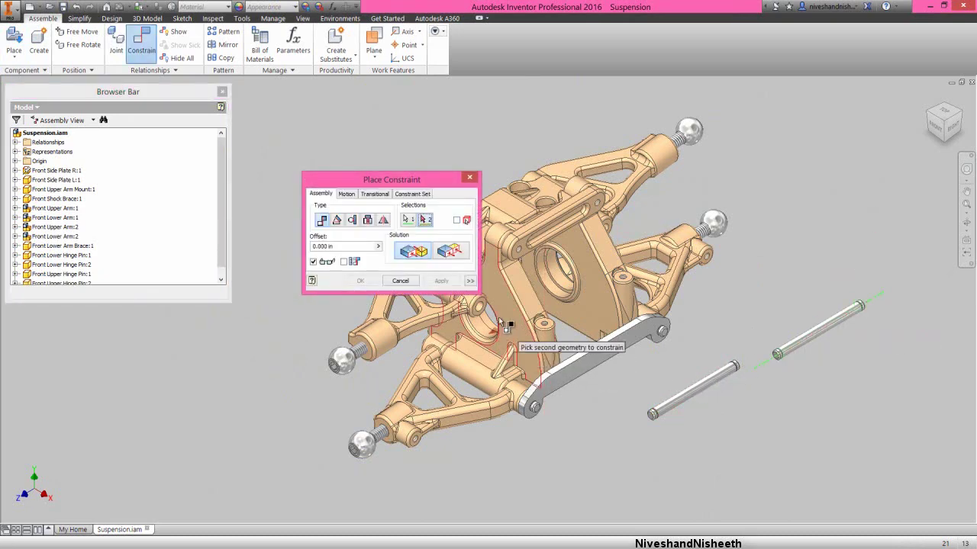
scroll(482, 315, "up", 5)
left_click_drag(439, 181, 639, 176)
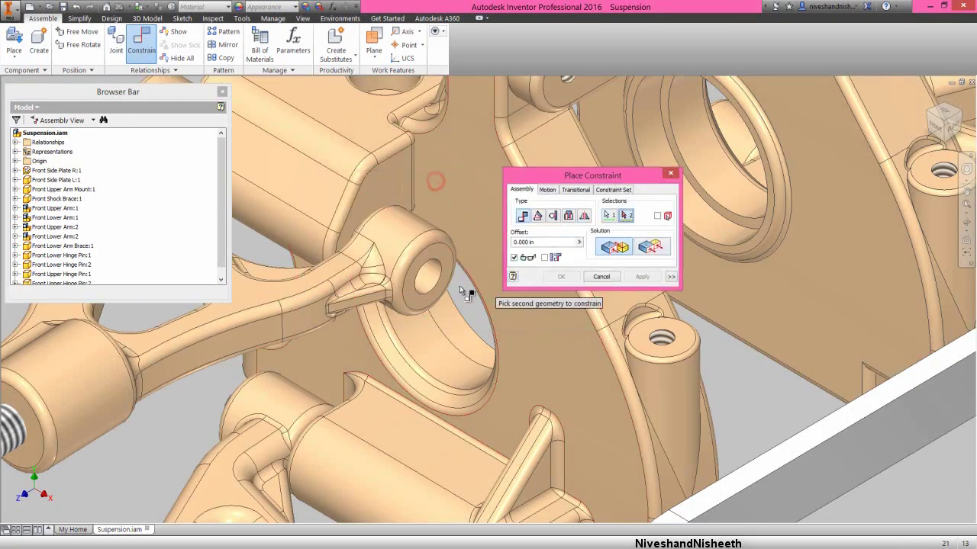
left_click(428, 278)
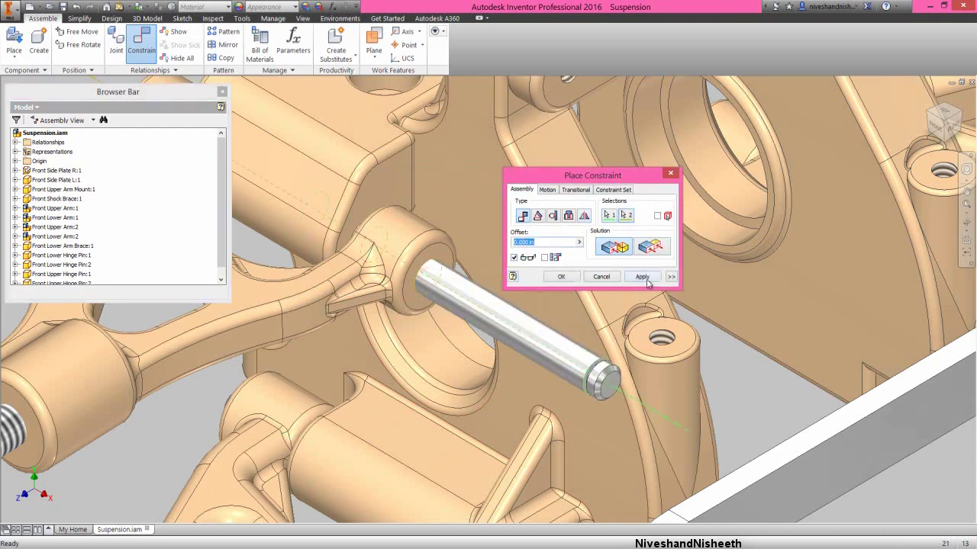
left_click(645, 278)
Step: Mate the remaining loose upper hinge pin's axis with the right upper arm's hinge bore, with 0.000 in offset
scroll(610, 343, "down", 5)
left_click(707, 402)
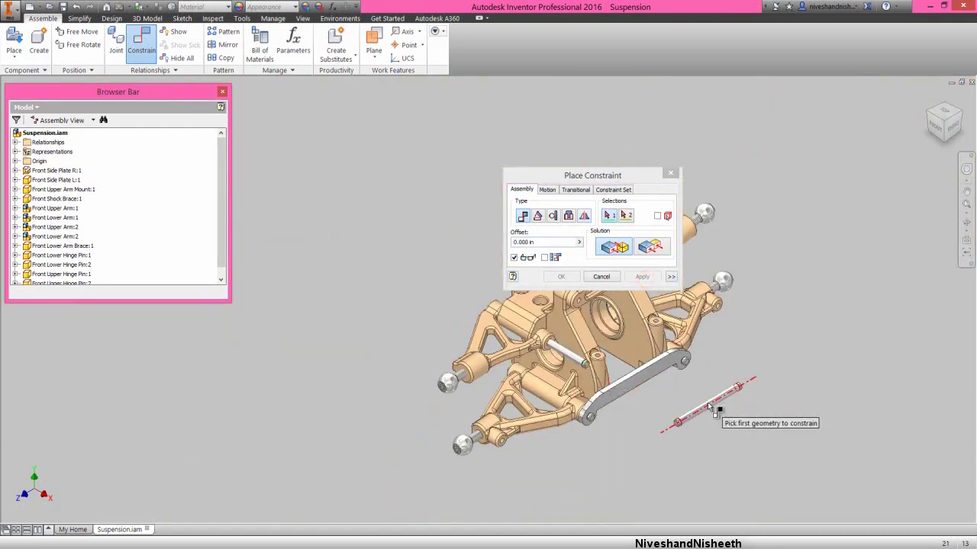
left_click_drag(649, 177, 552, 161)
scroll(663, 284, "up", 5)
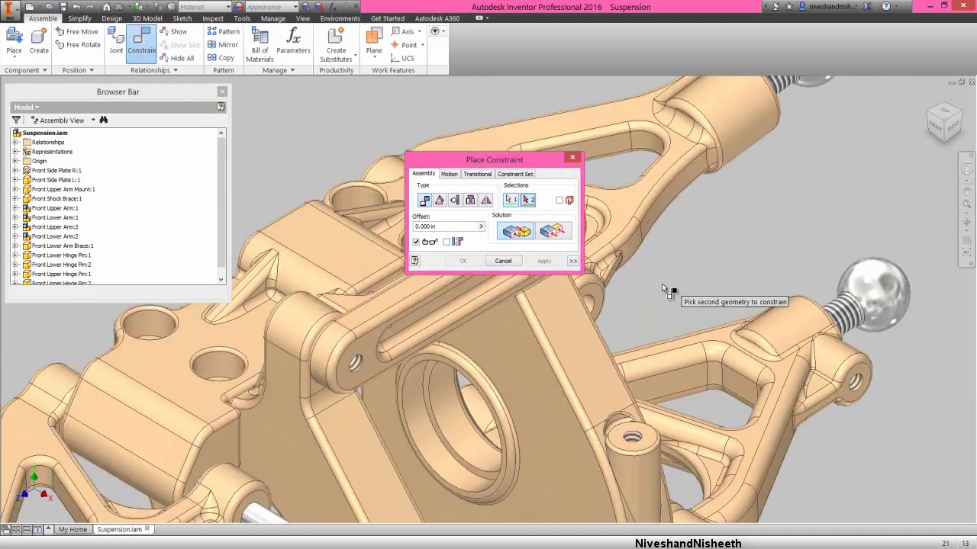
left_click(591, 302)
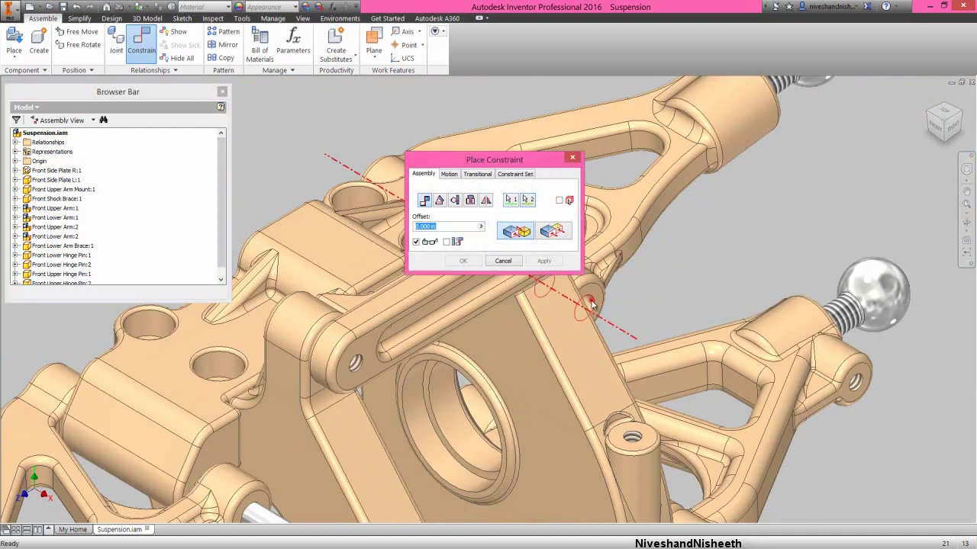
left_click(555, 263)
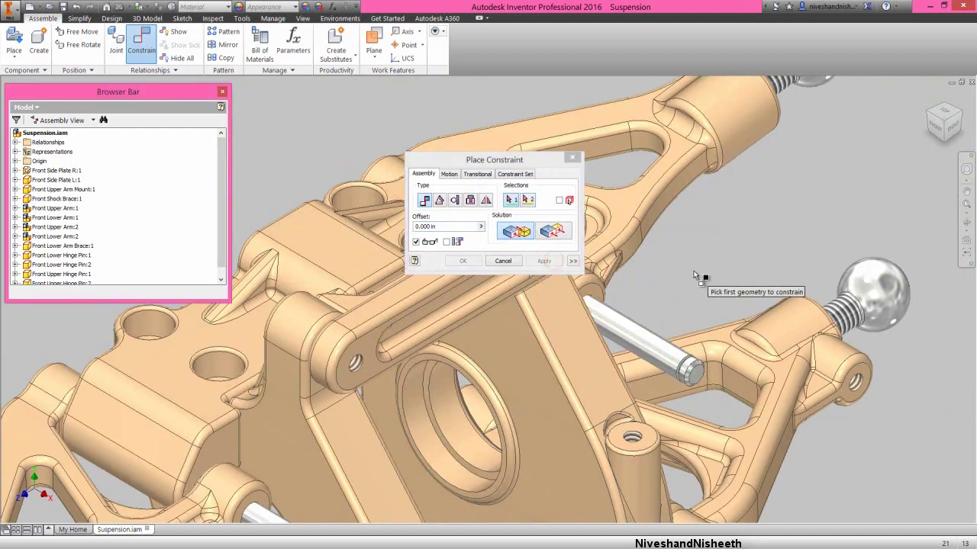
Step: Constrain the right upper arm's hinge boss face flush with its pin's end-groove shoulder, with 0.000 in offset
scroll(673, 318, "up", 3)
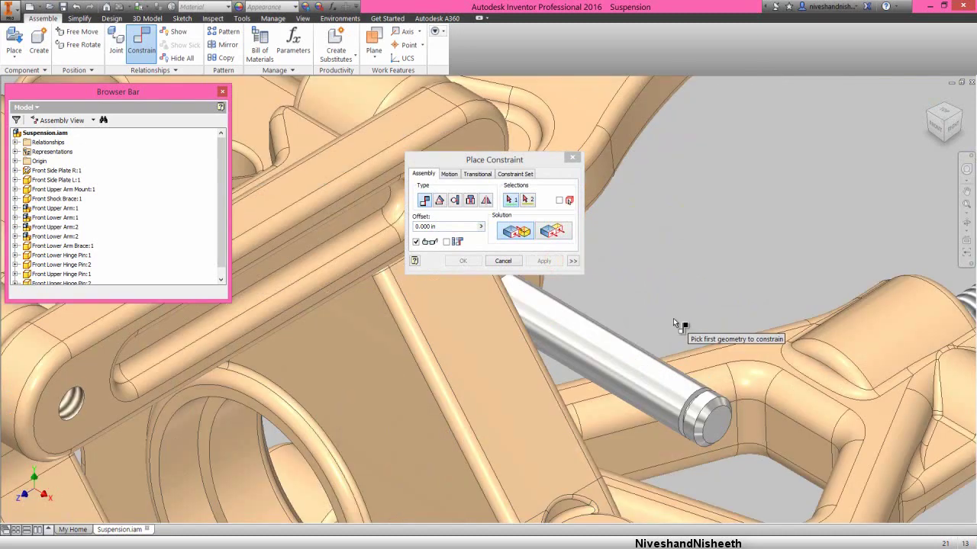
left_click_drag(537, 166, 431, 159)
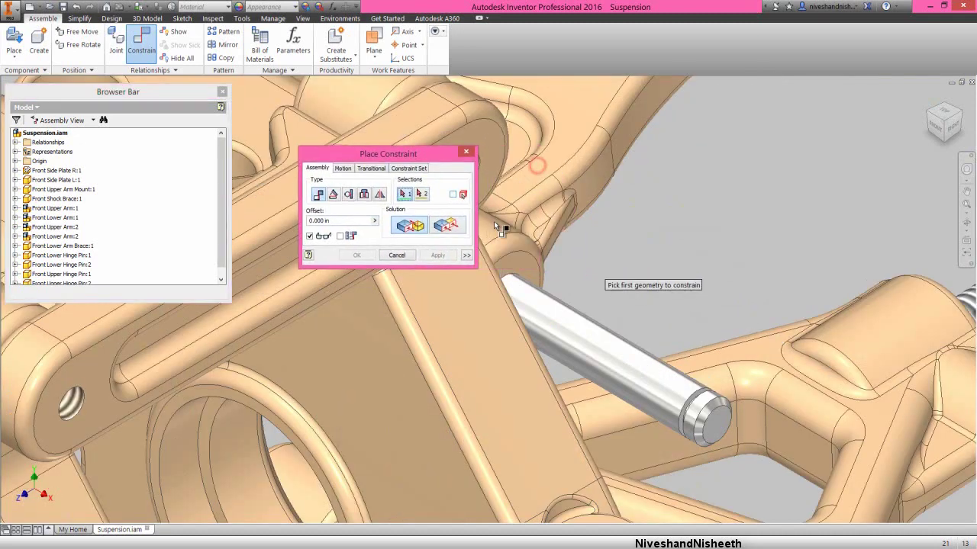
left_click(514, 260)
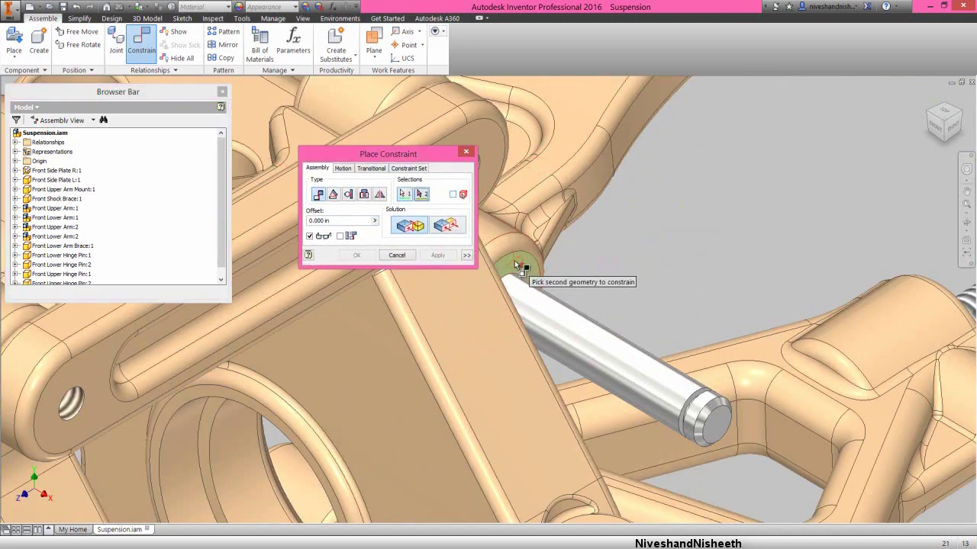
left_click(448, 233)
scroll(683, 376, "down", 3)
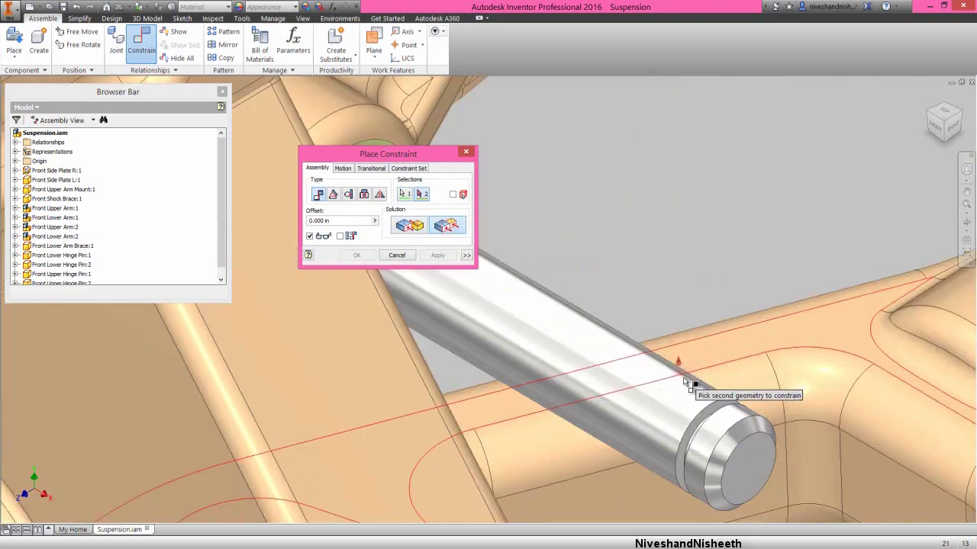
left_click(718, 408)
scroll(650, 347, "up", 5)
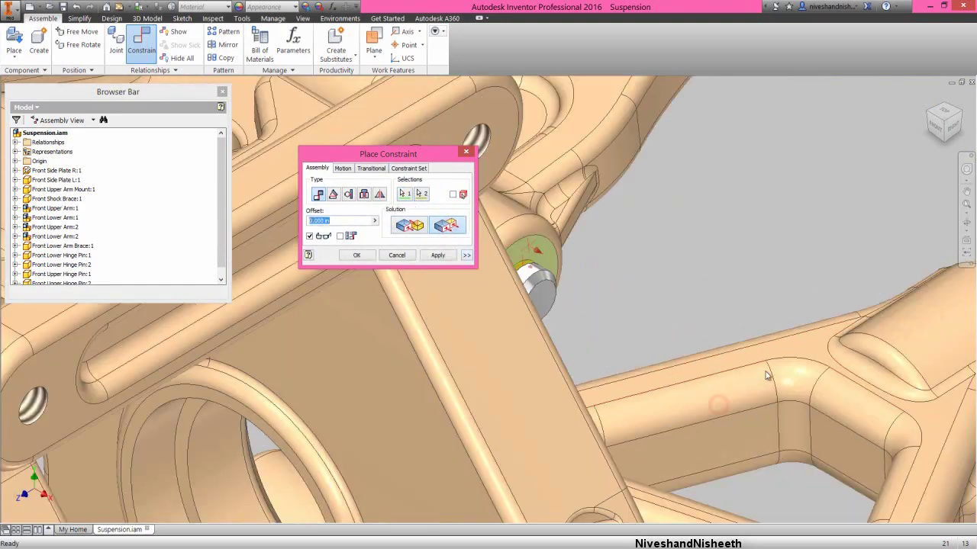
left_click(451, 257)
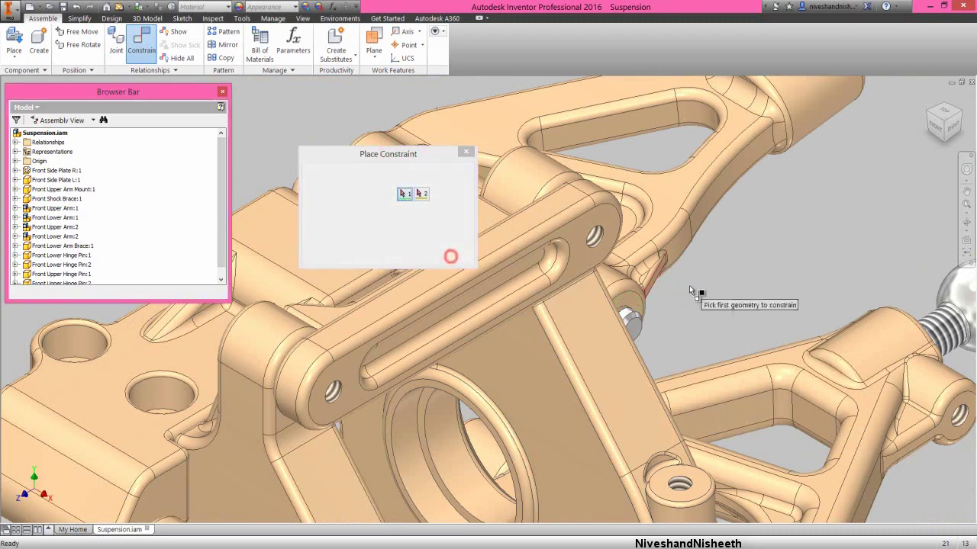
Step: Constrain the left upper arm's hinge boss face flush with its pin's end-groove shoulder, with 0.000 in offset
scroll(710, 282, "up", 4)
scroll(528, 390, "down", 4)
scroll(529, 389, "down", 2)
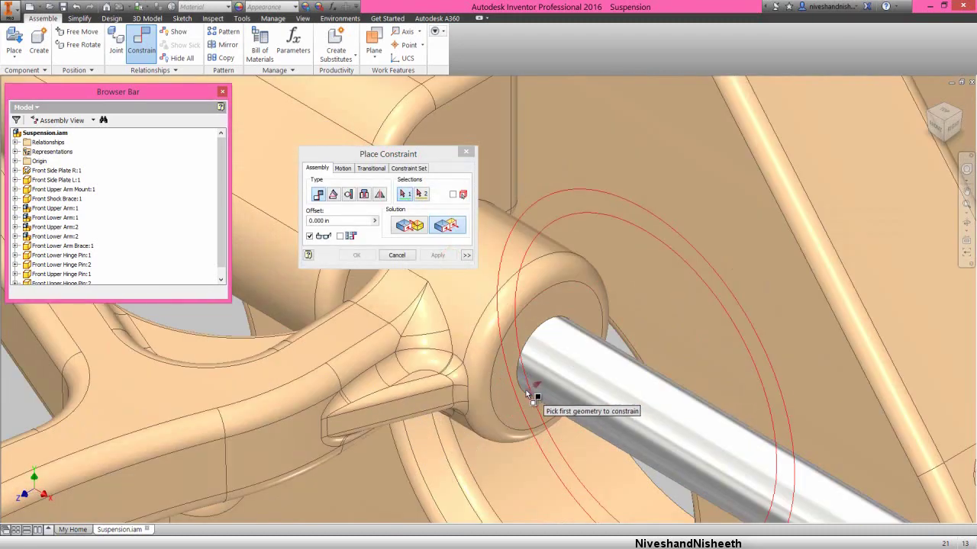
left_click(524, 393)
scroll(523, 395, "up", 5)
scroll(611, 451, "down", 4)
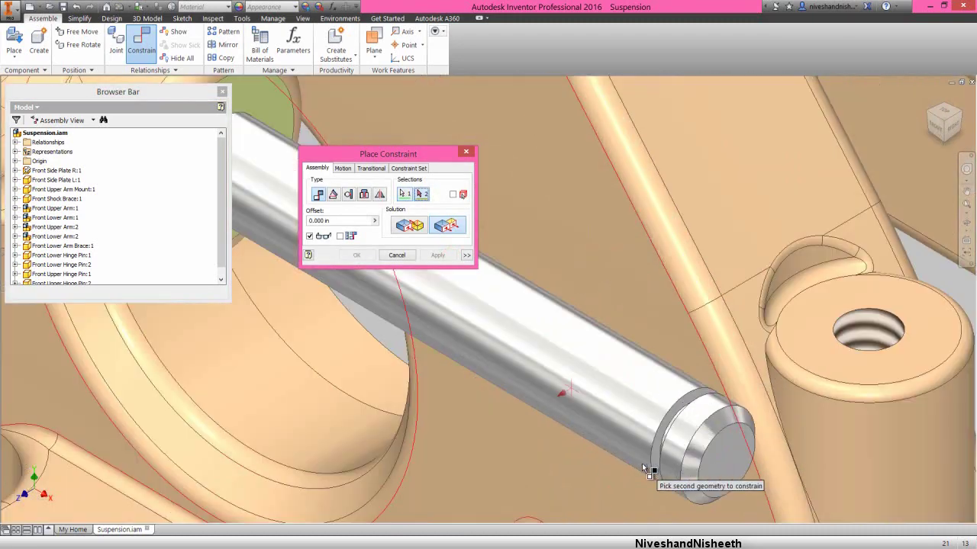
left_click(669, 419)
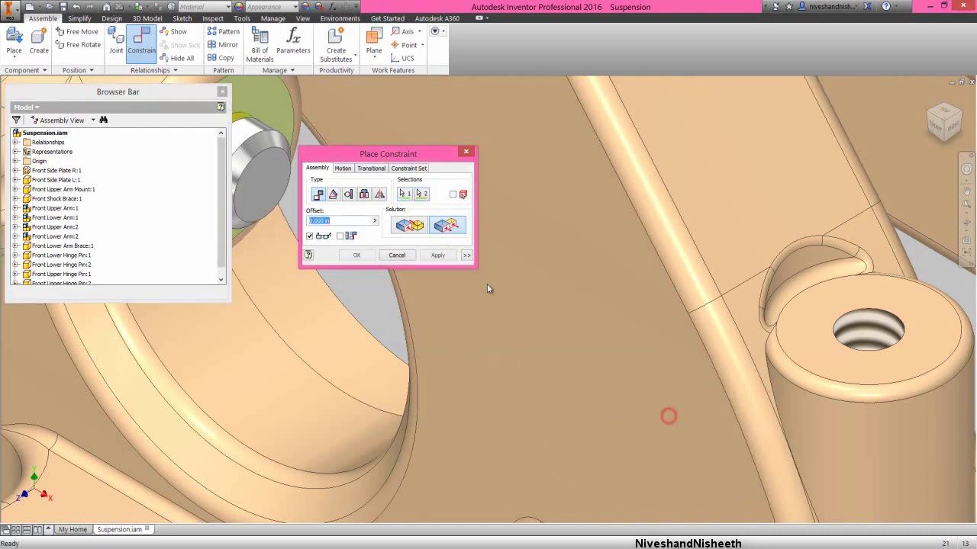
left_click(437, 256)
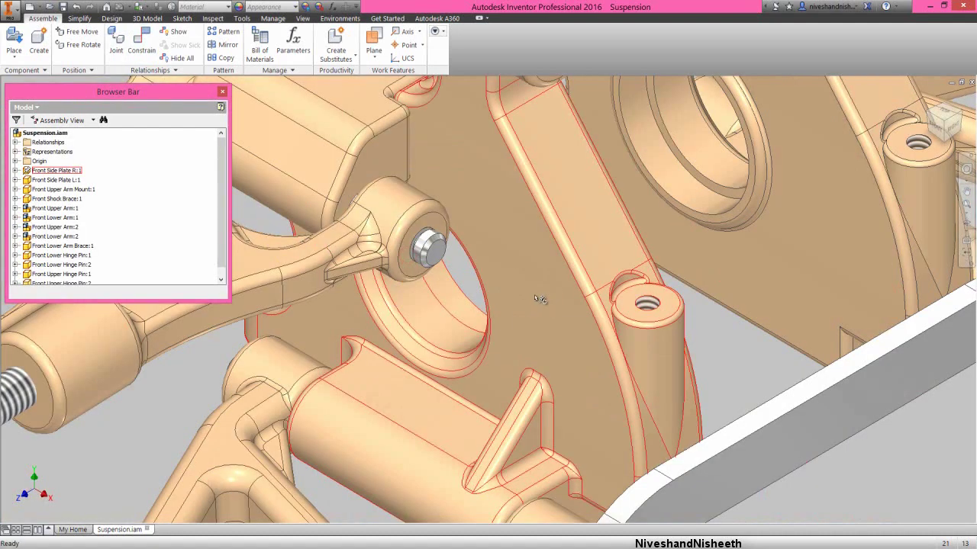
key("F6")
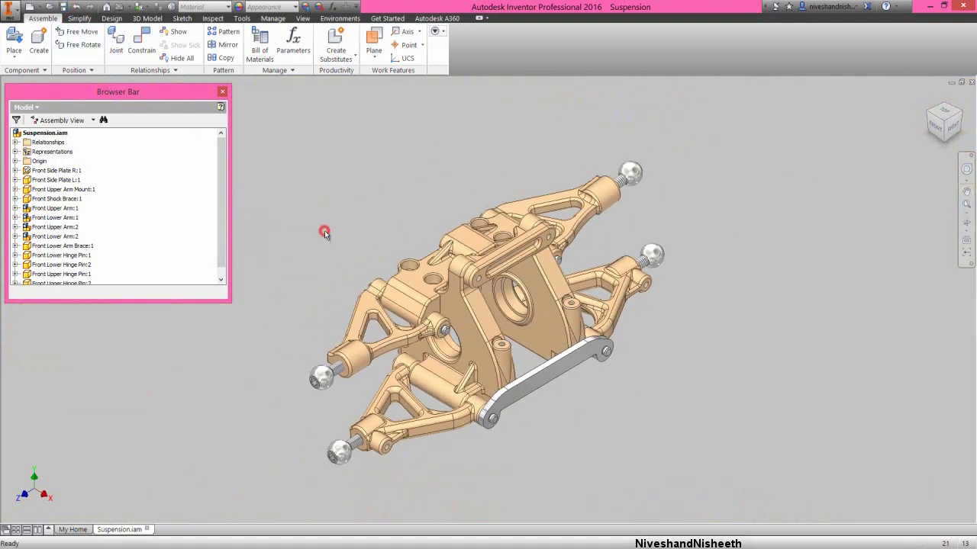
Step: Place eight instances of the E-Clip part from the Suspension folder in open space beside the assembly
right_click(324, 233)
left_click(325, 199)
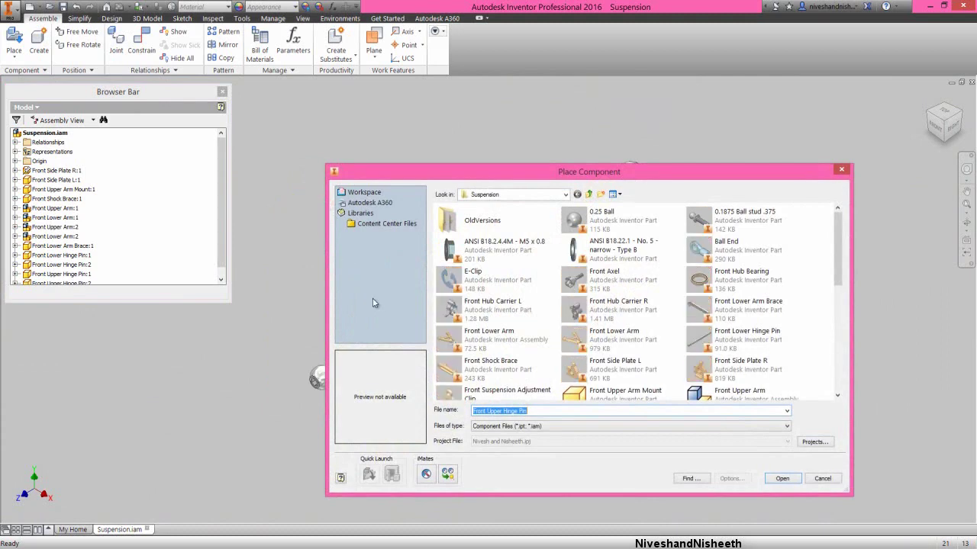
double_click(500, 281)
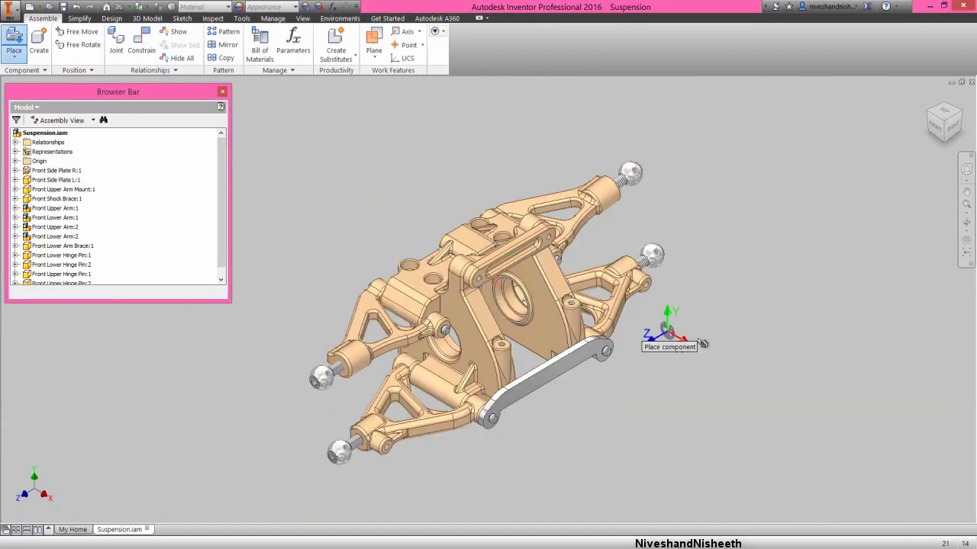
left_click(724, 347)
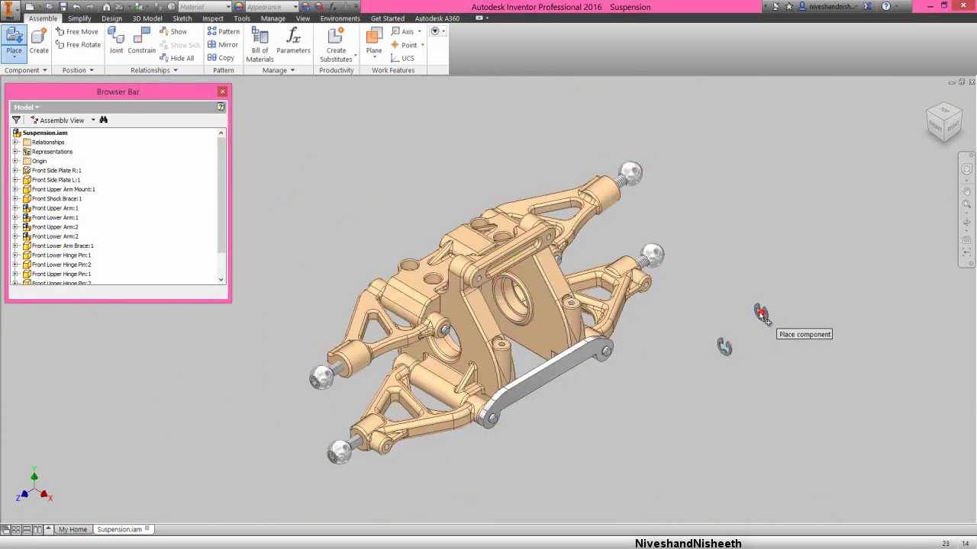
left_click(760, 312)
left_click(743, 276)
left_click(828, 299)
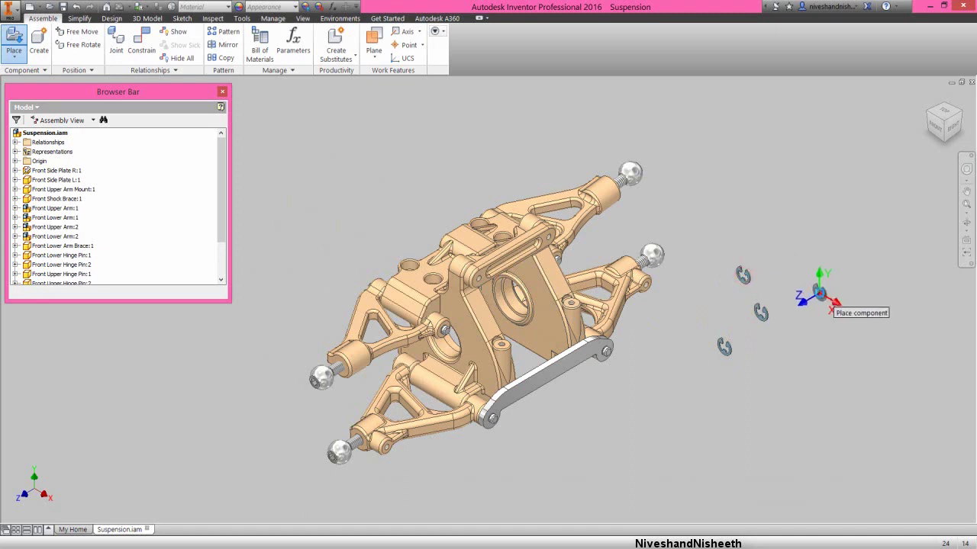
left_click(817, 353)
left_click(755, 398)
left_click(678, 405)
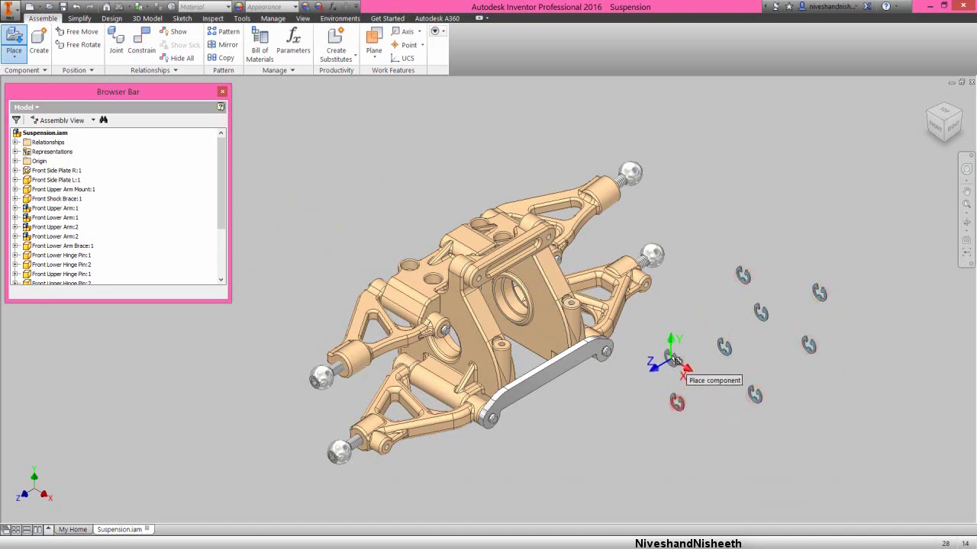
left_click(672, 358)
right_click(675, 260)
left_click(703, 257)
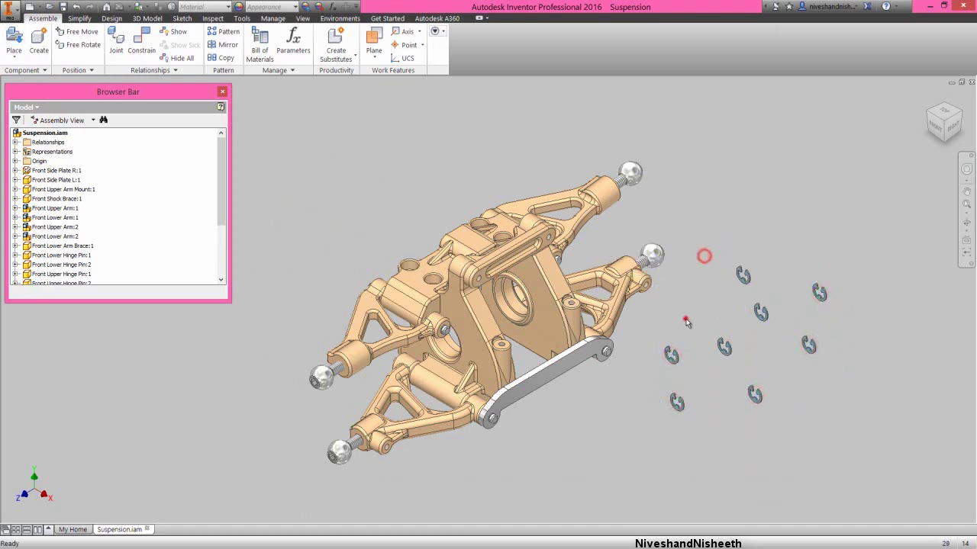
Step: Mate one E-Clip's axis with the lower hinge pin at the brace's right end, with 0.000 in offset
right_click(685, 321)
left_click(706, 302)
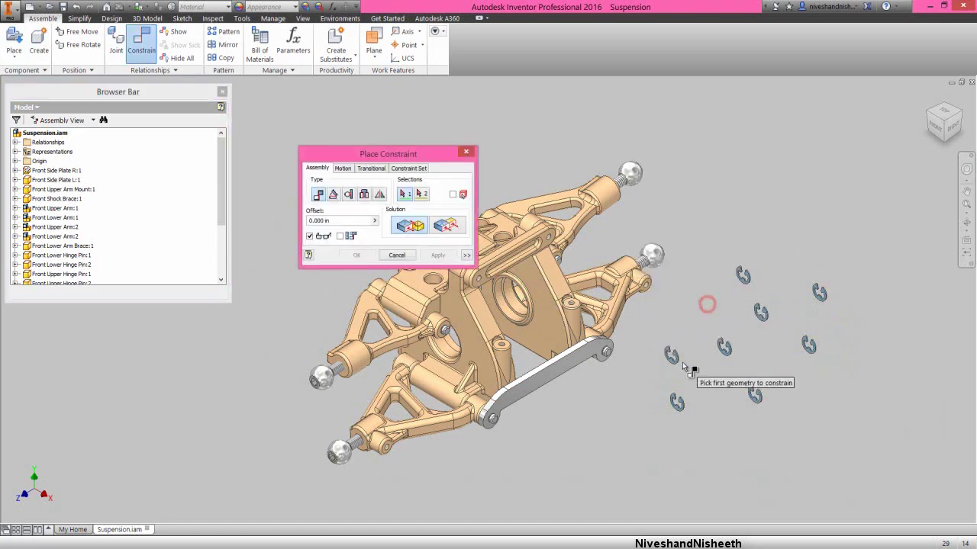
scroll(682, 365, "down", 5)
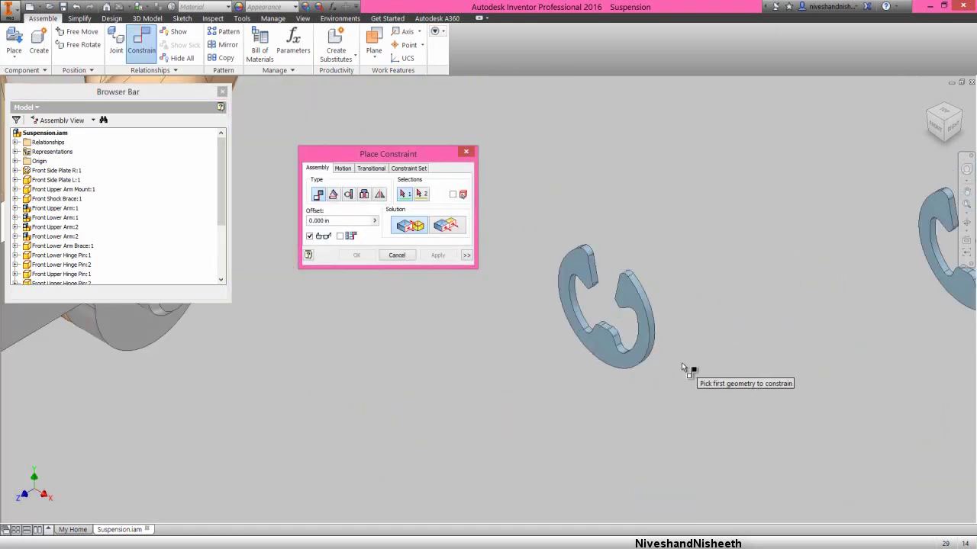
scroll(648, 312, "down", 4)
left_click(649, 311)
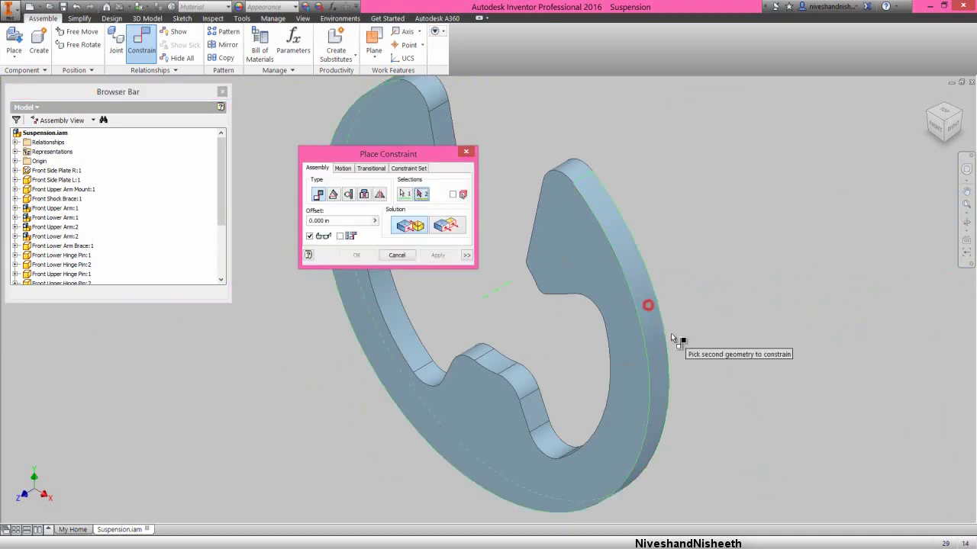
scroll(648, 359, "up", 6)
scroll(392, 349, "down", 6)
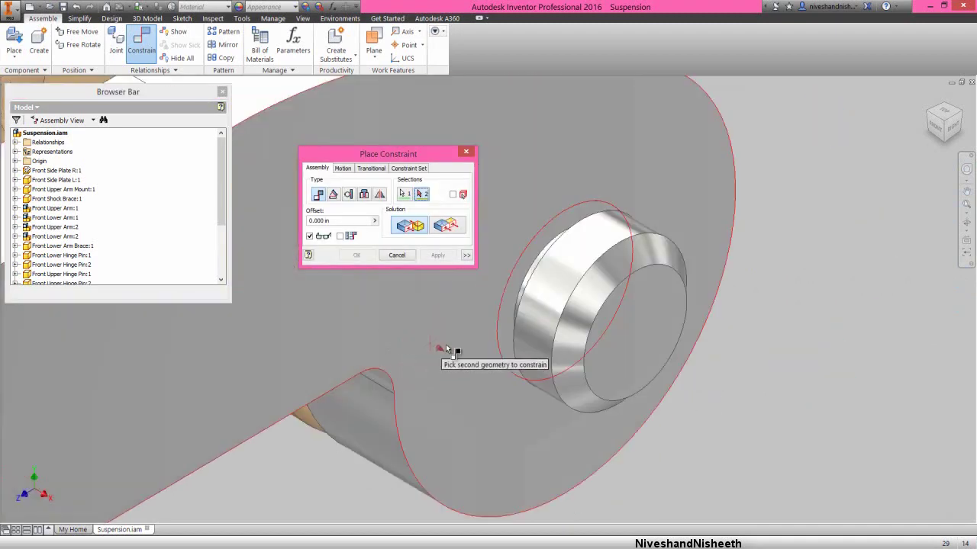
left_click(544, 330)
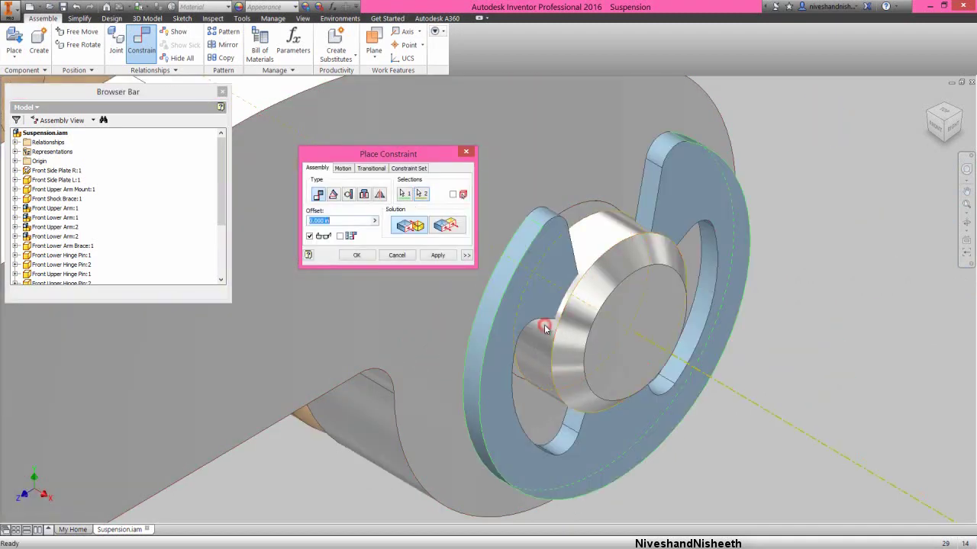
left_click(439, 256)
Step: Mate another E-Clip's axis with the lower hinge pin at the brace's left end, with 0.000 in offset
scroll(571, 318, "up", 5)
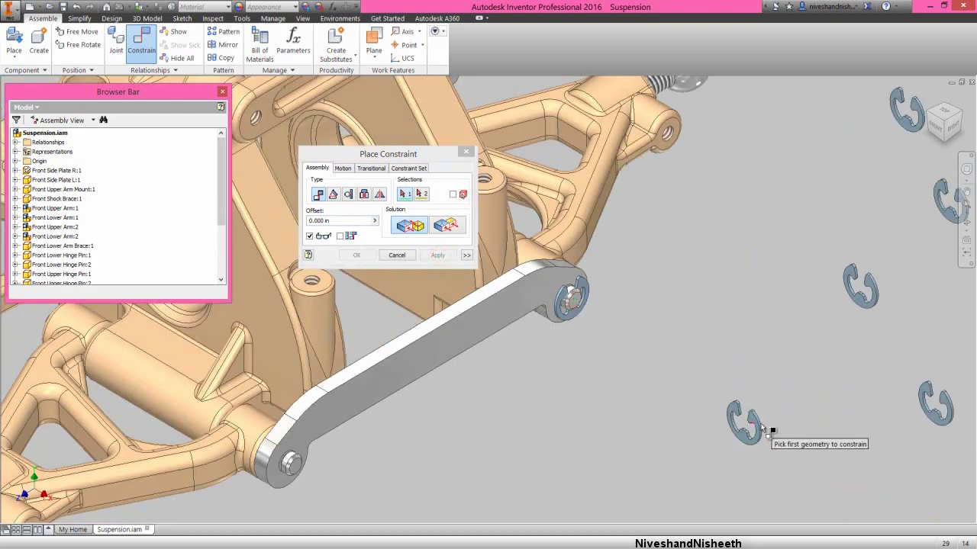
scroll(759, 425, "down", 6)
scroll(767, 383, "down", 5)
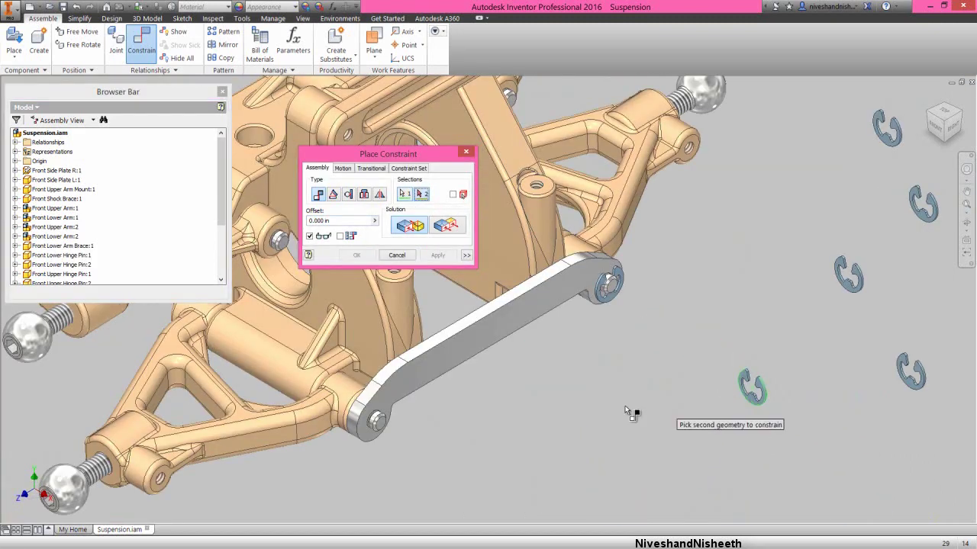
scroll(362, 439, "up", 6)
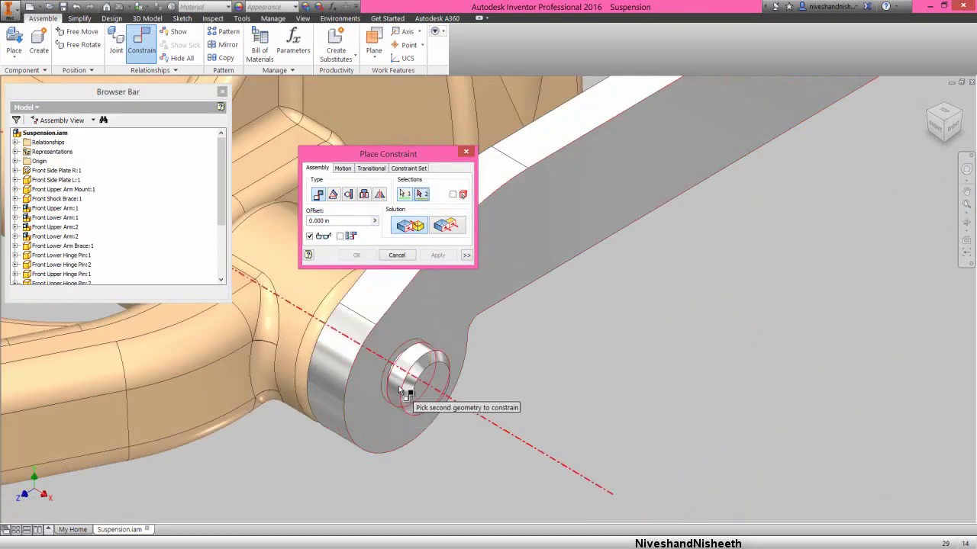
left_click(398, 389)
left_click(437, 256)
key("F5")
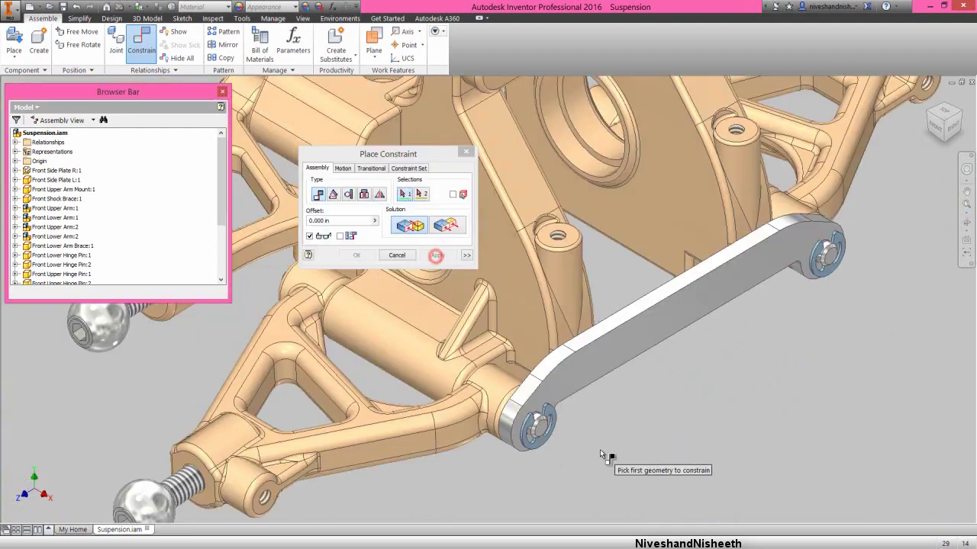
key("F5")
scroll(547, 337, "up", 8)
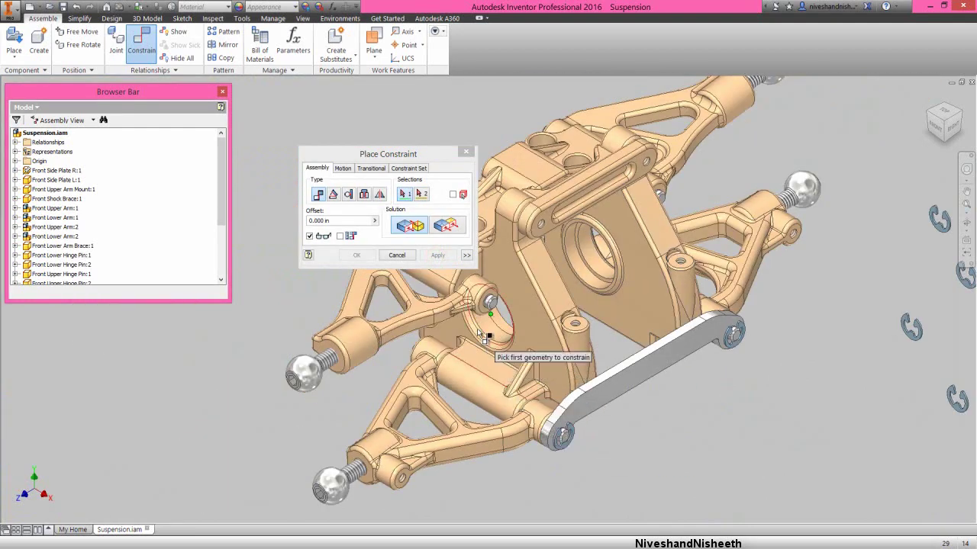
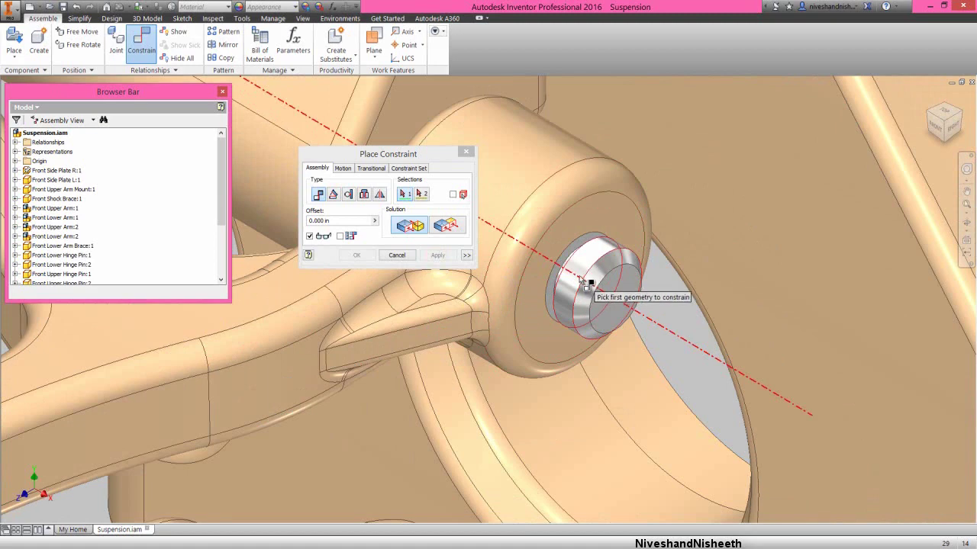
Step: Mate an E-Clip's axis with the brace-side end of the left upper hinge pin, with 0.000 in offset
left_click(585, 284)
key("F5")
key("F5")
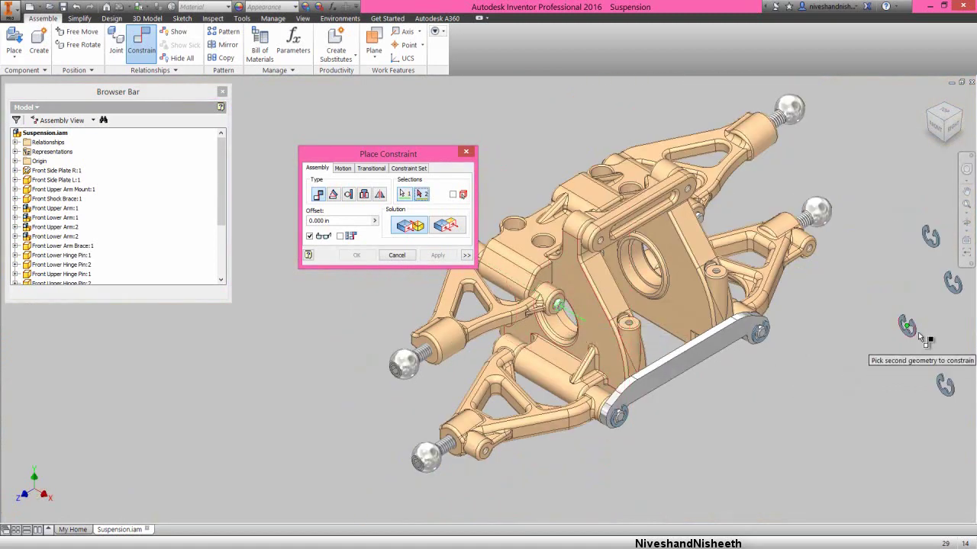
scroll(916, 321, "up", 10)
left_click(844, 298)
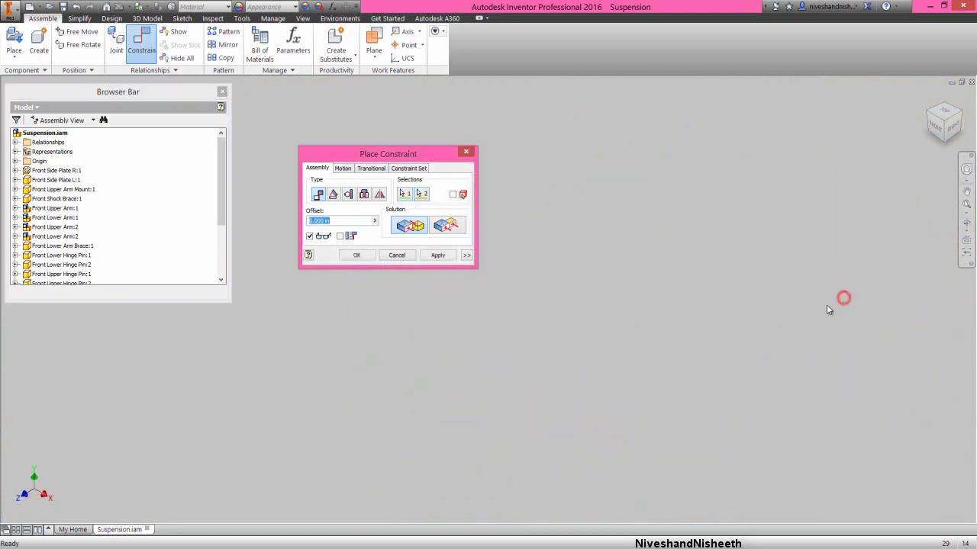
left_click(438, 255)
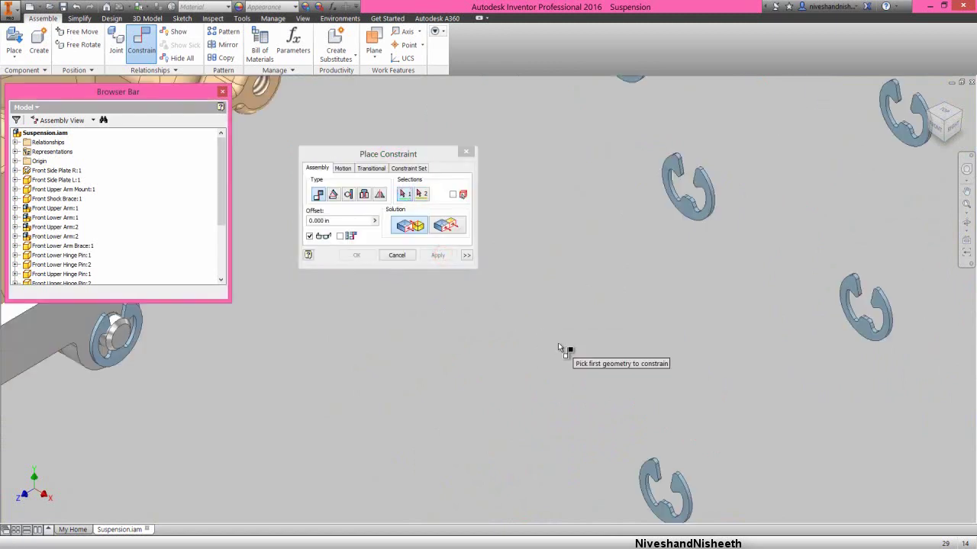
Step: Mate another E-Clip's axis with the brace-side end of the right upper hinge pin, with 0.000 in offset
scroll(675, 420, "up", 8)
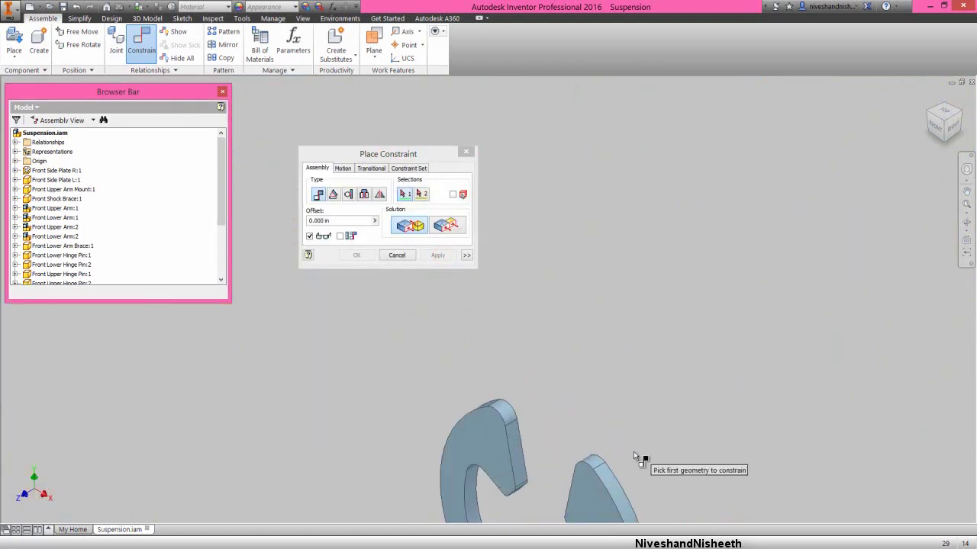
left_click(609, 483)
scroll(689, 380, "down", 8)
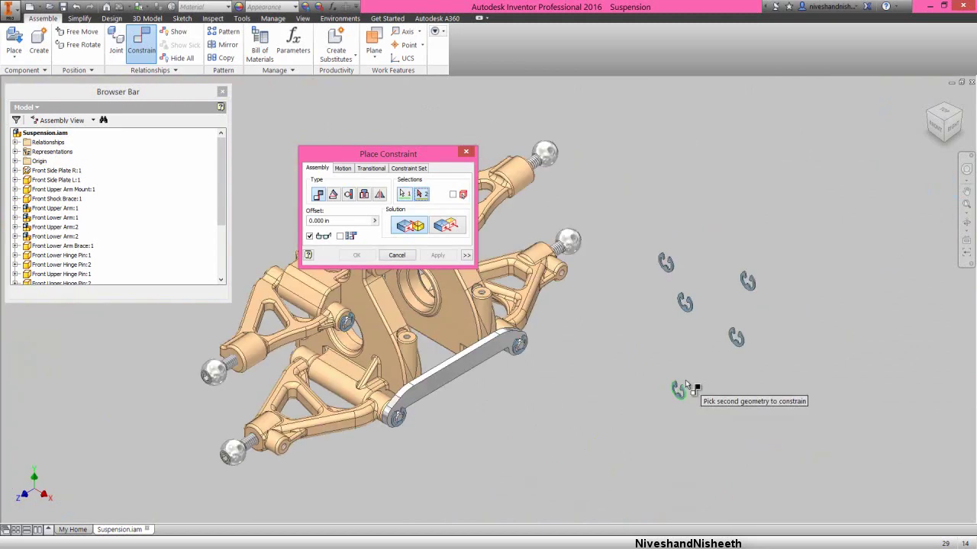
left_click_drag(421, 159, 673, 128)
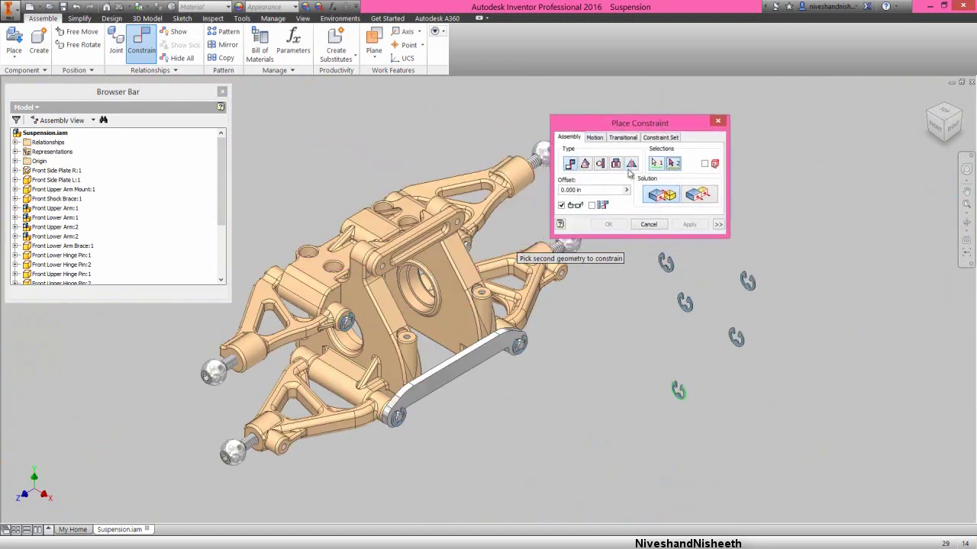
scroll(467, 243, "up", 6)
scroll(467, 242, "up", 3)
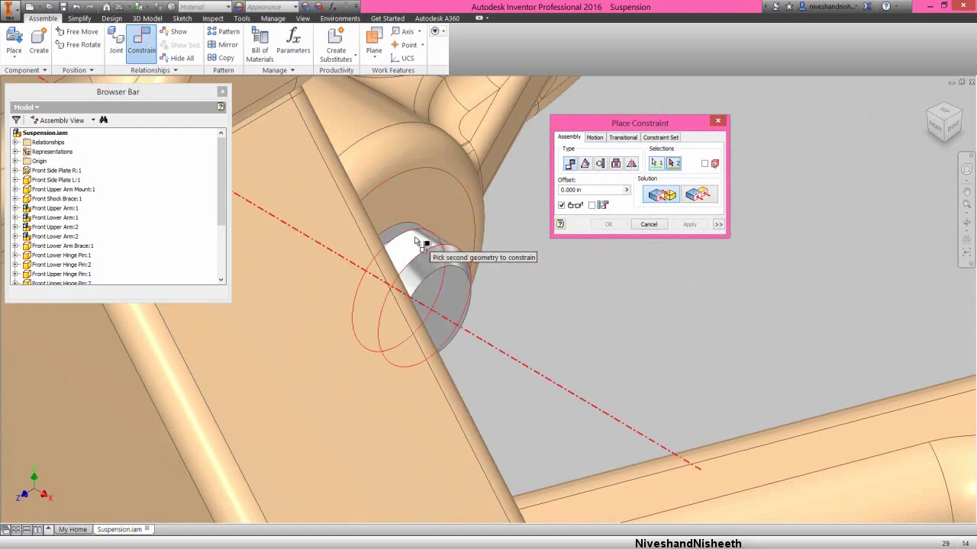
left_click(414, 240)
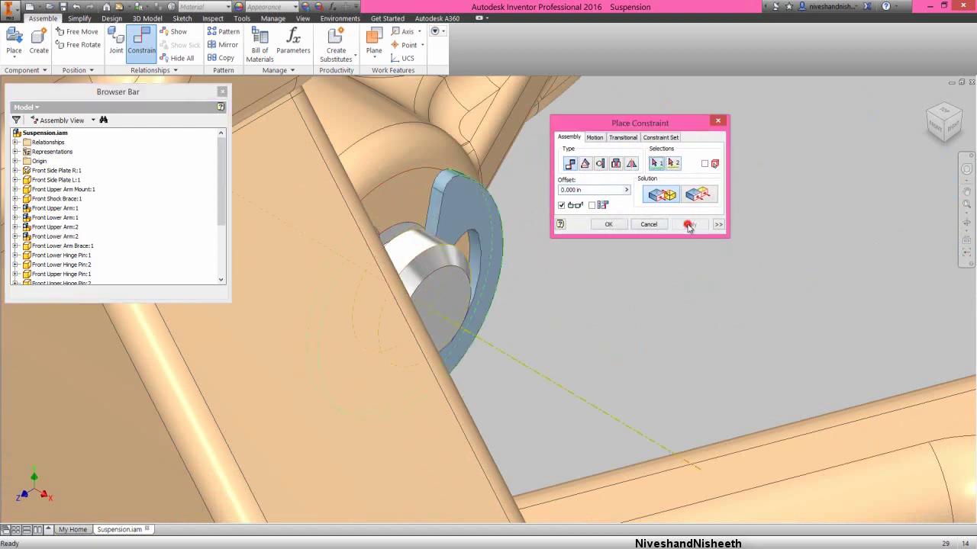
left_click(688, 226)
Step: Mate a loose E-Clip's axis with the right upper hinge pin's end facing away from the brace, with 0.000 in offset
scroll(671, 263, "down", 10)
scroll(852, 287, "up", 5)
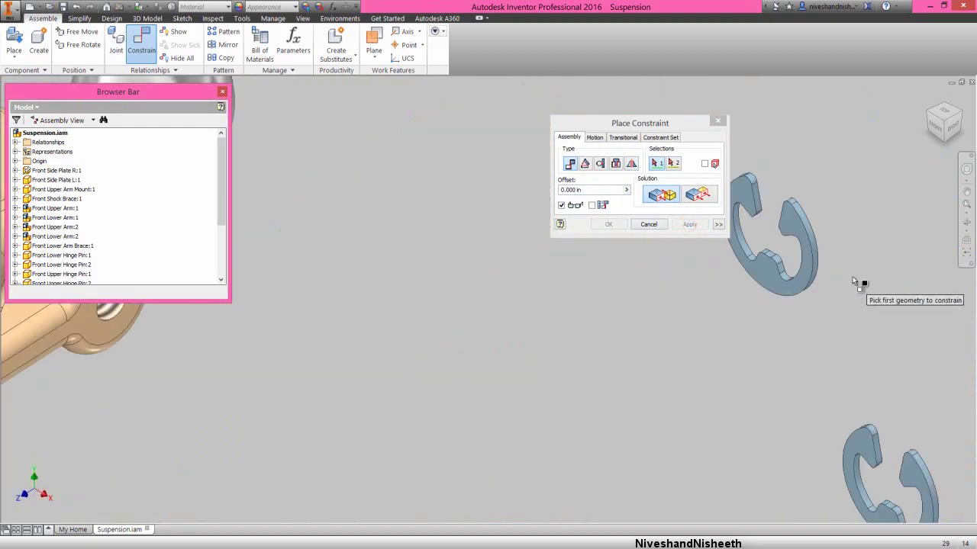
scroll(813, 247, "up", 3)
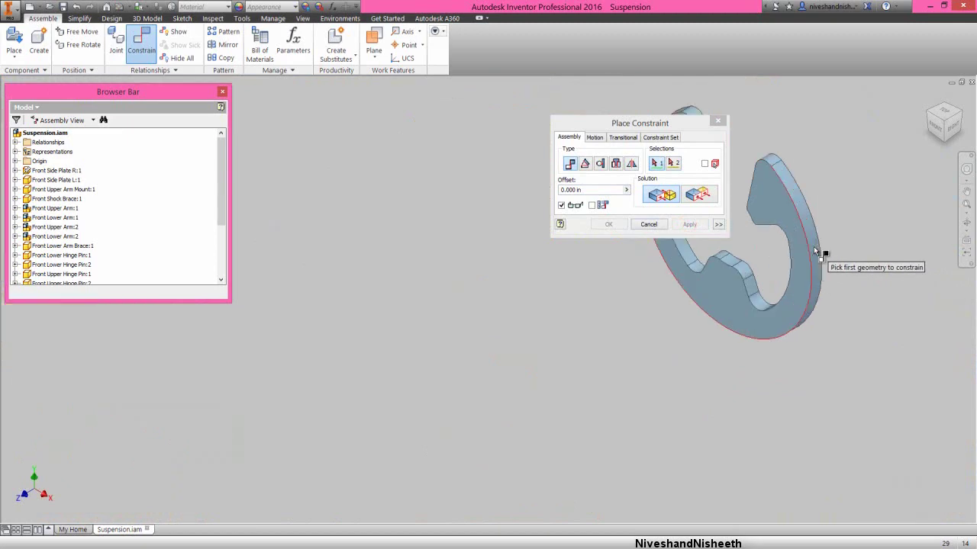
left_click(816, 253)
scroll(817, 254, "down", 3)
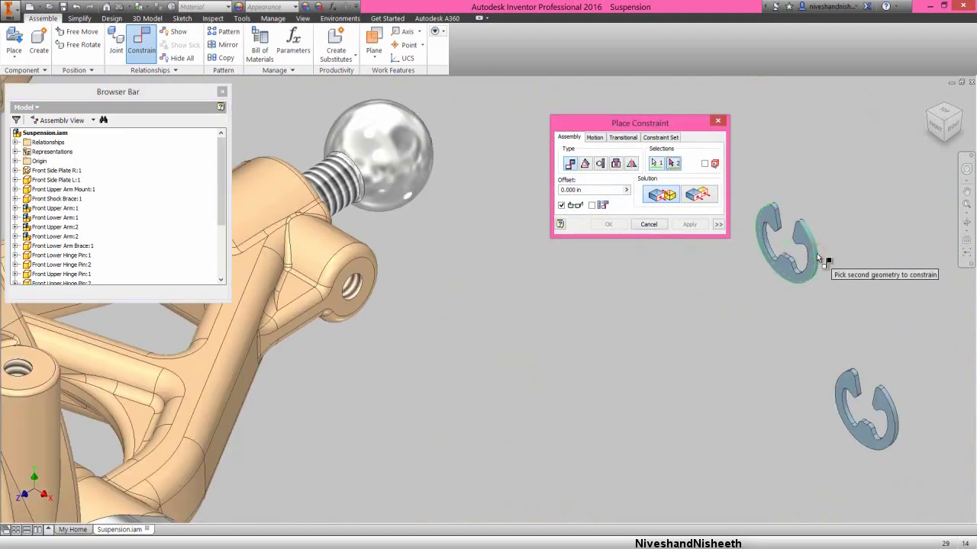
key("F6")
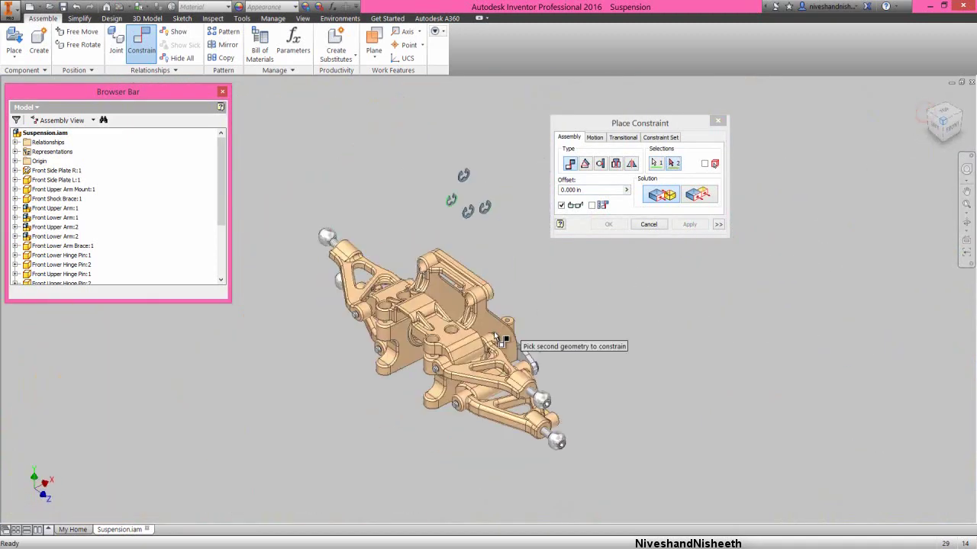
scroll(404, 354, "up", 5)
scroll(404, 353, "down", 3)
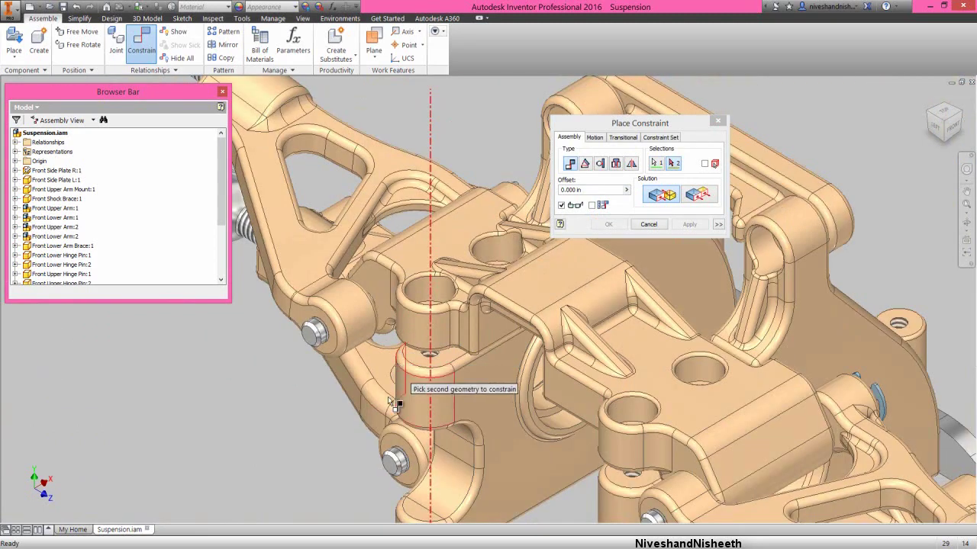
scroll(328, 337, "up", 4)
left_click(331, 335)
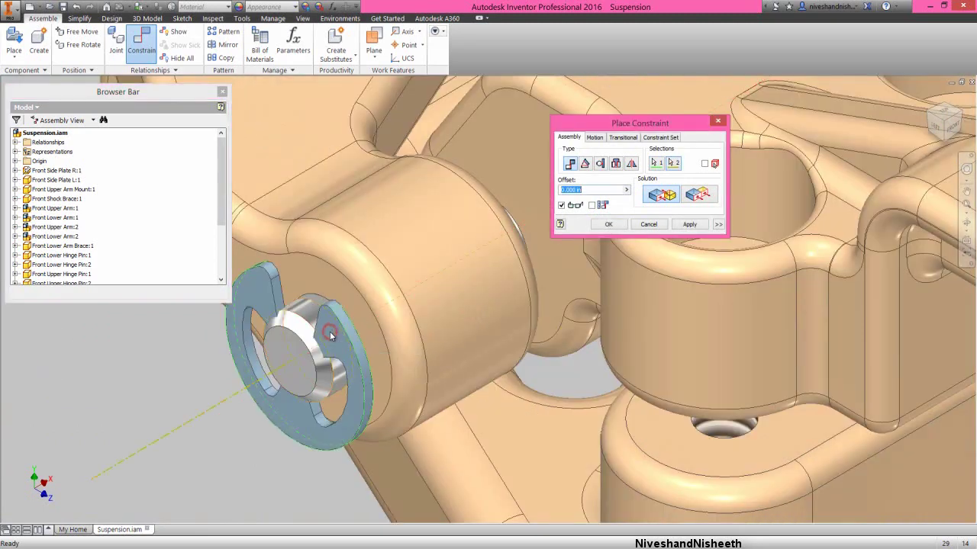
left_click(689, 224)
Step: Mate an E-Clip's axis with the bare lower hinge pin end below the clip just fitted, with 0.000 in offset
scroll(545, 327, "down", 3)
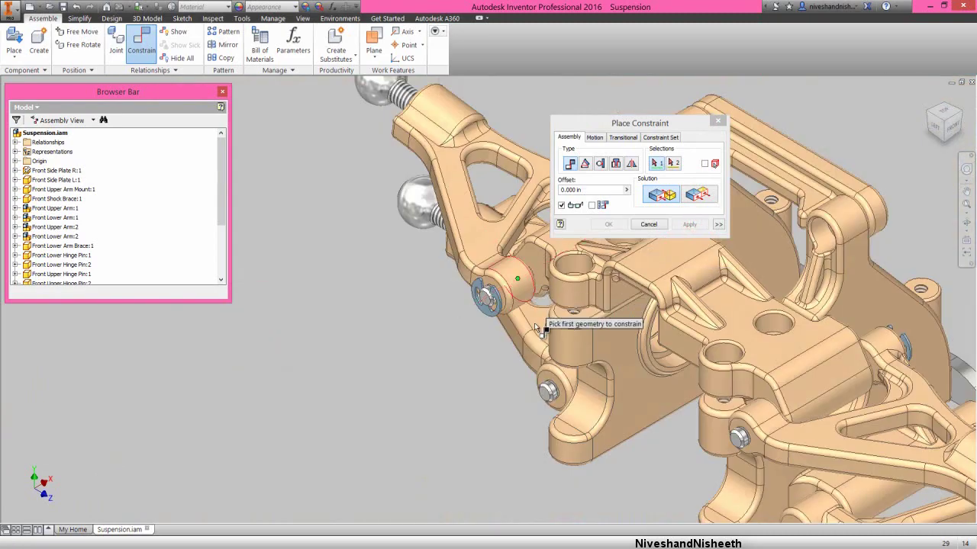
scroll(541, 401, "up", 5)
left_click(555, 404)
scroll(526, 408, "down", 5)
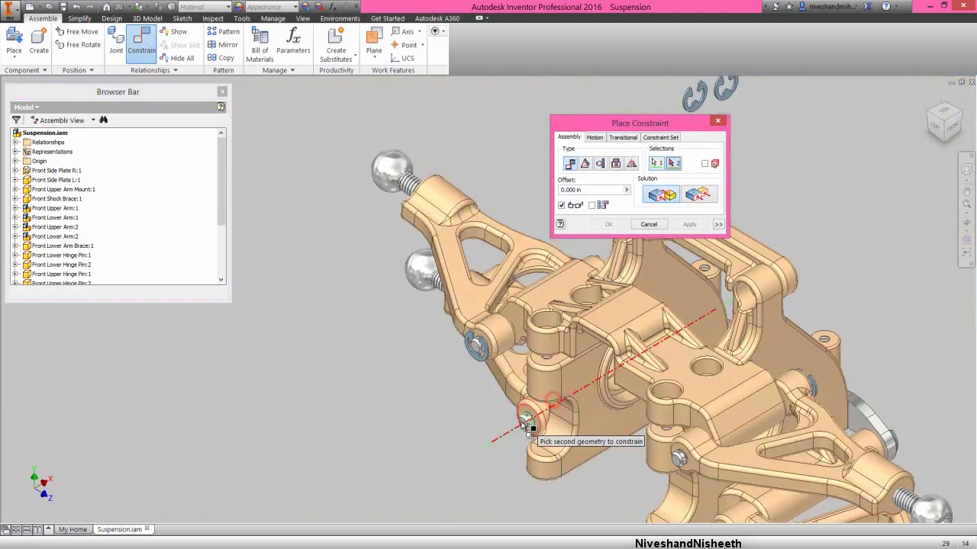
left_click_drag(628, 126, 322, 138)
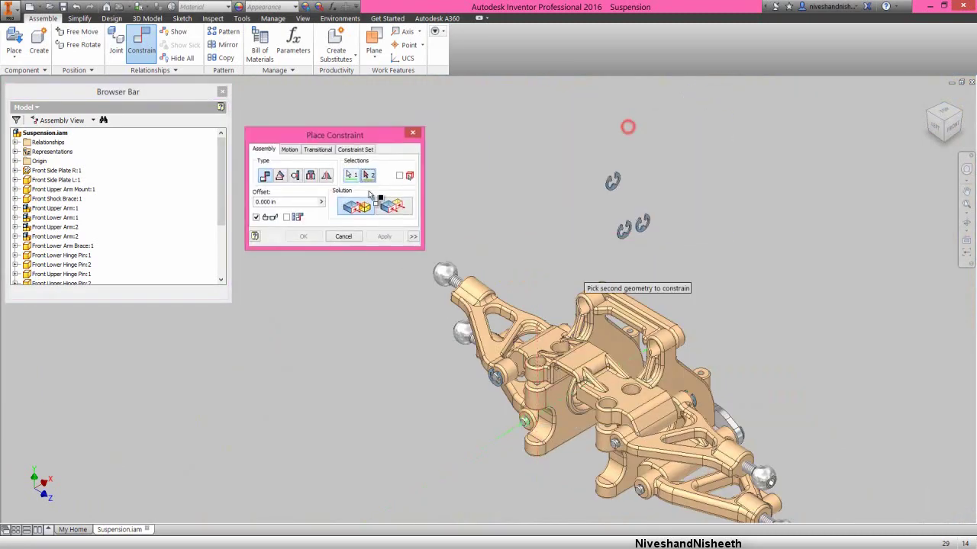
scroll(652, 223, "up", 5)
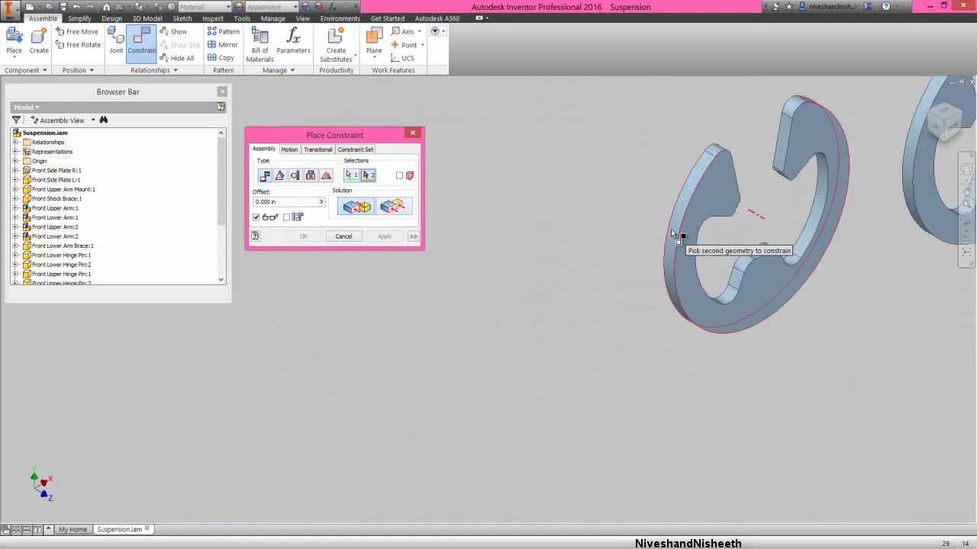
left_click(671, 229)
left_click(384, 237)
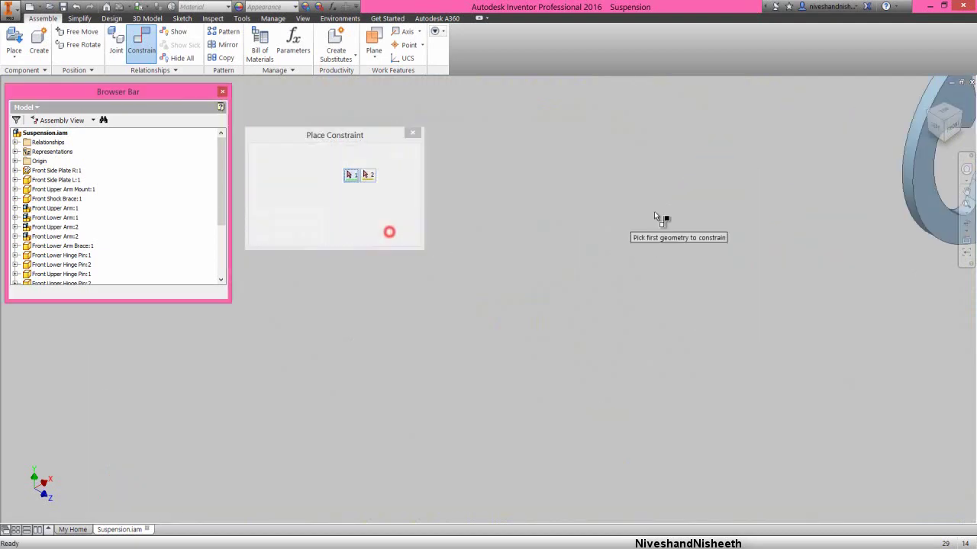
Step: Mate another E-Clip's axis with the other upper hinge pin's end opposite the brace, with 0.000 in offset
left_click(908, 164)
scroll(702, 211, "down", 5)
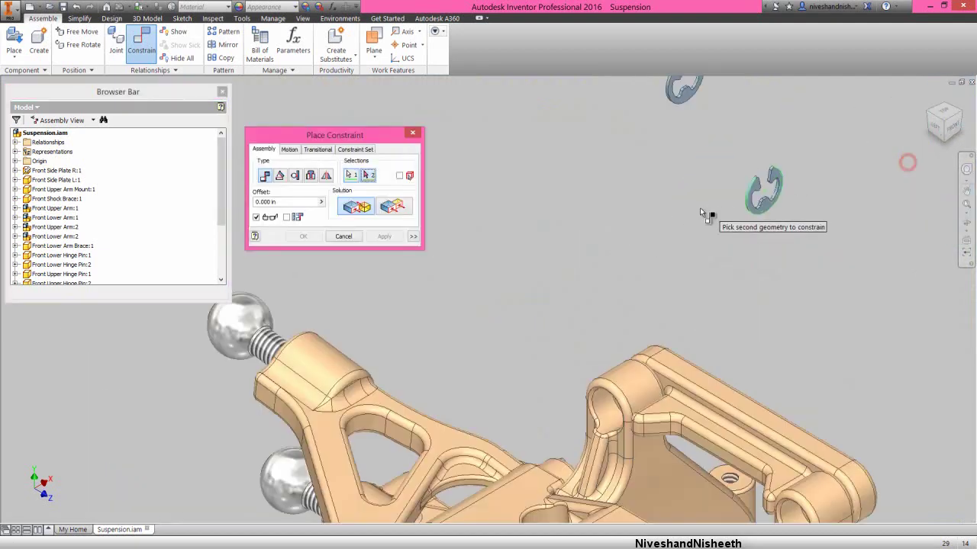
scroll(685, 409, "up", 8)
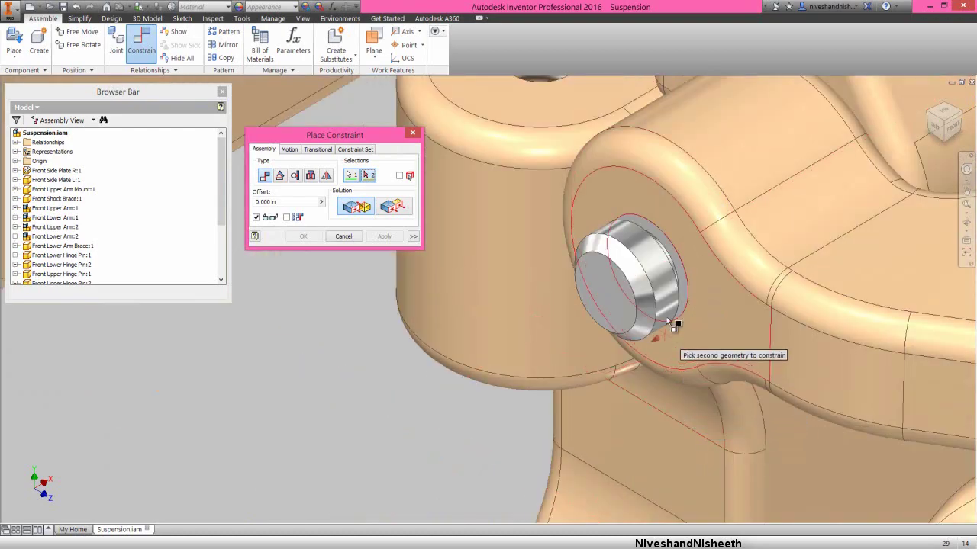
left_click(603, 305)
left_click(383, 237)
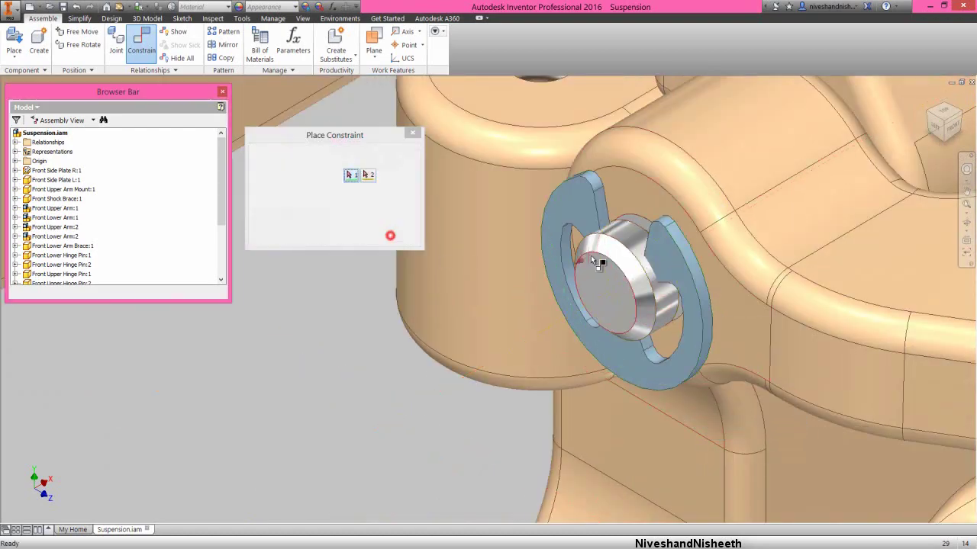
Step: Mate the last loose E-Clip's axis with the remaining bare lower hinge pin end, with 0.000 in offset, and restore the home view
scroll(617, 251, "down", 5)
scroll(664, 360, "up", 8)
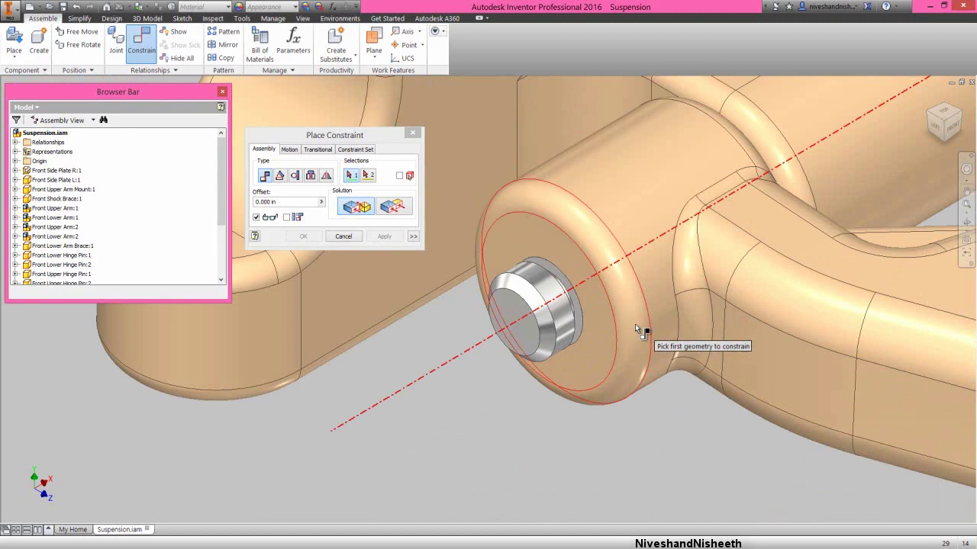
left_click(553, 315)
scroll(602, 370, "down", 8)
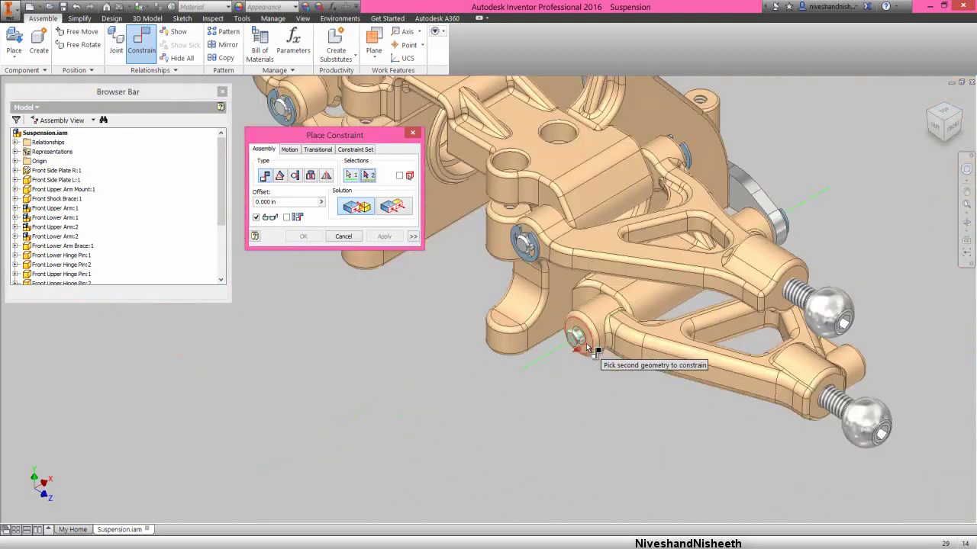
scroll(565, 218, "up", 5)
scroll(565, 217, "up", 5)
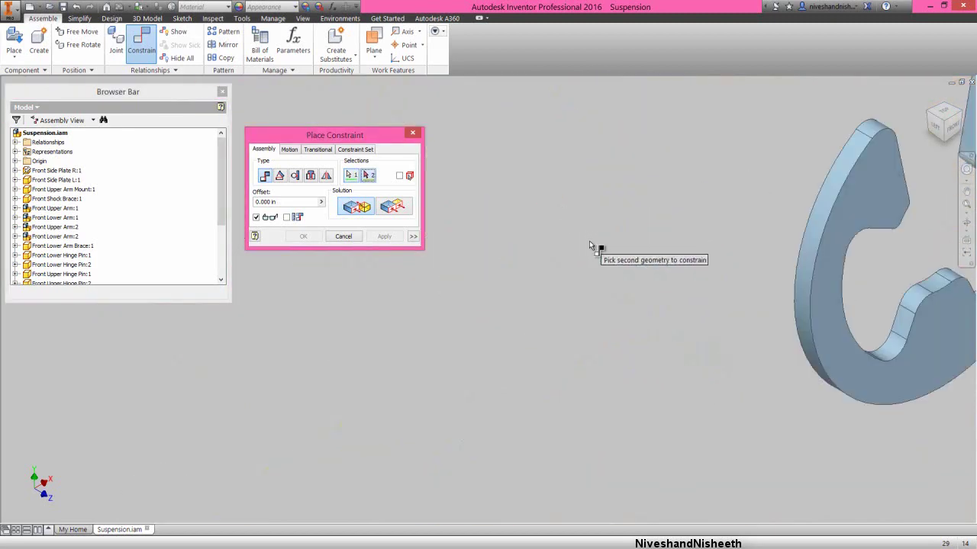
left_click(817, 232)
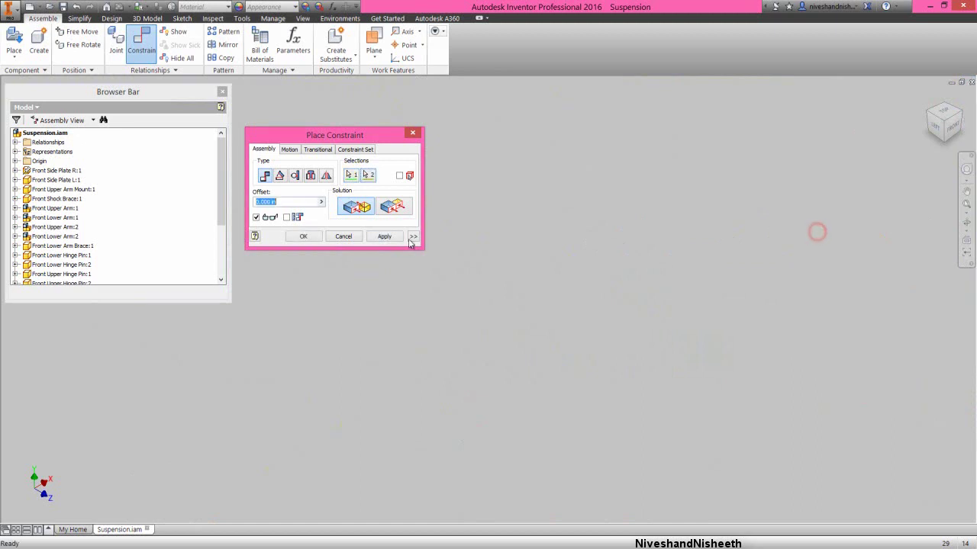
left_click(384, 238)
right_click(793, 135)
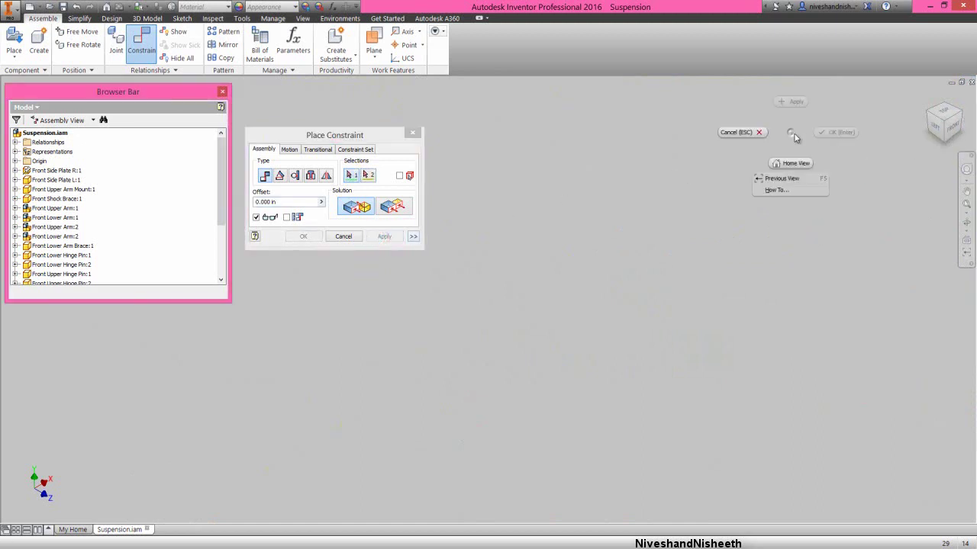
left_click(751, 133)
right_click(749, 139)
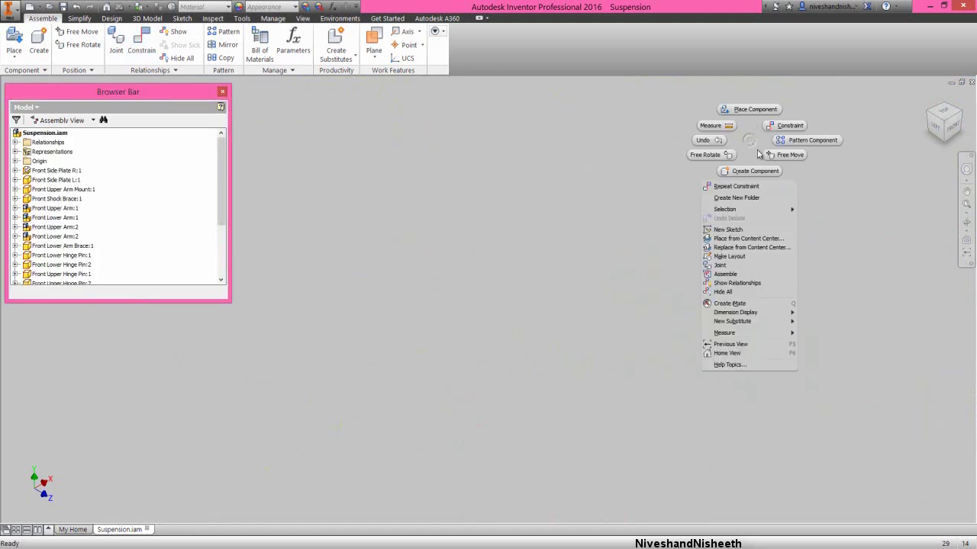
left_click(739, 355)
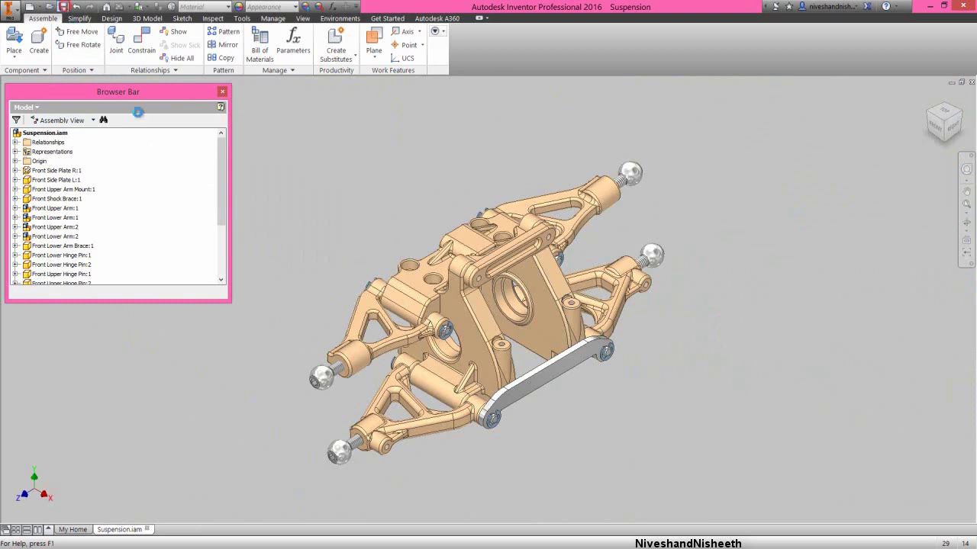
Step: Pull the E-Clip off the lower hinge pin at the brace's near end and mate its back face to the brace's outer face with 0.000 in offset
scroll(478, 422, "up", 10)
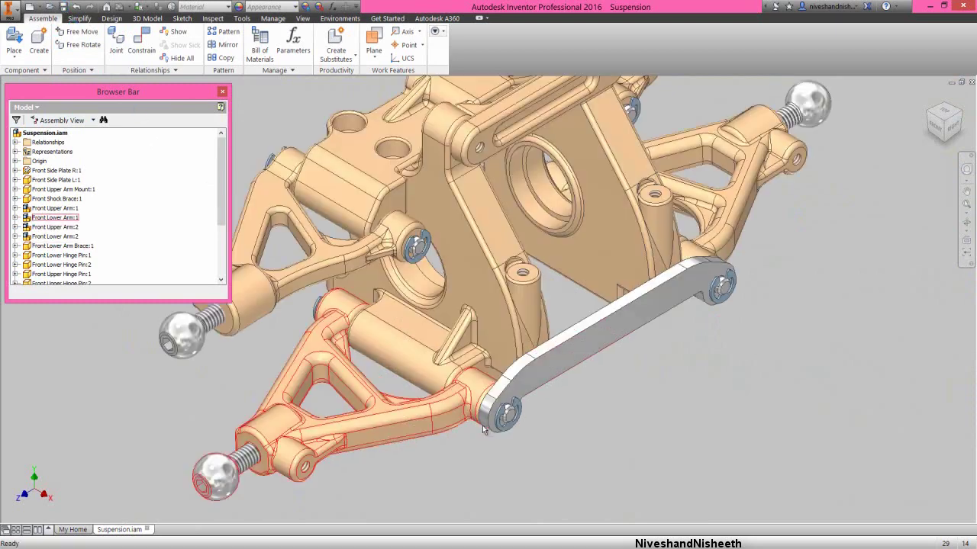
left_click_drag(595, 429, 671, 492)
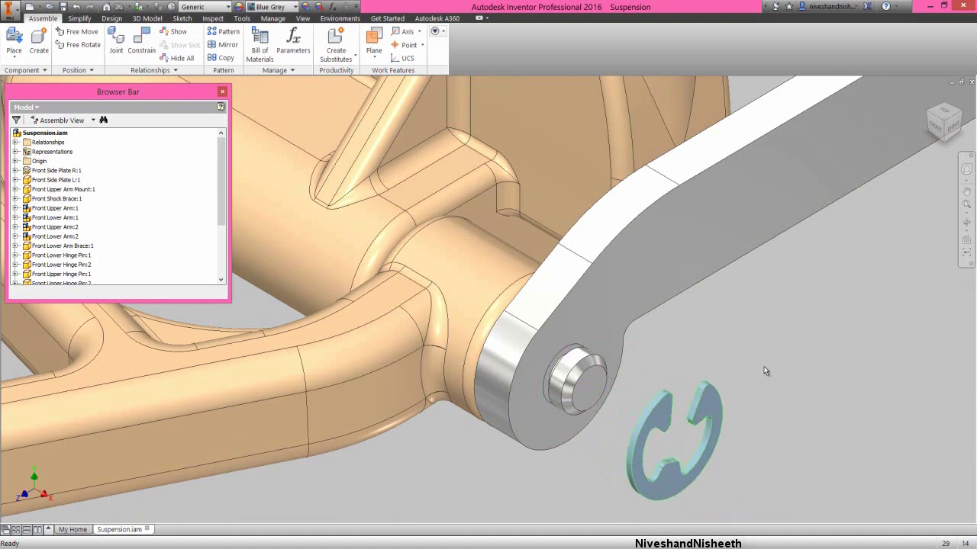
right_click(763, 368)
left_click(790, 352)
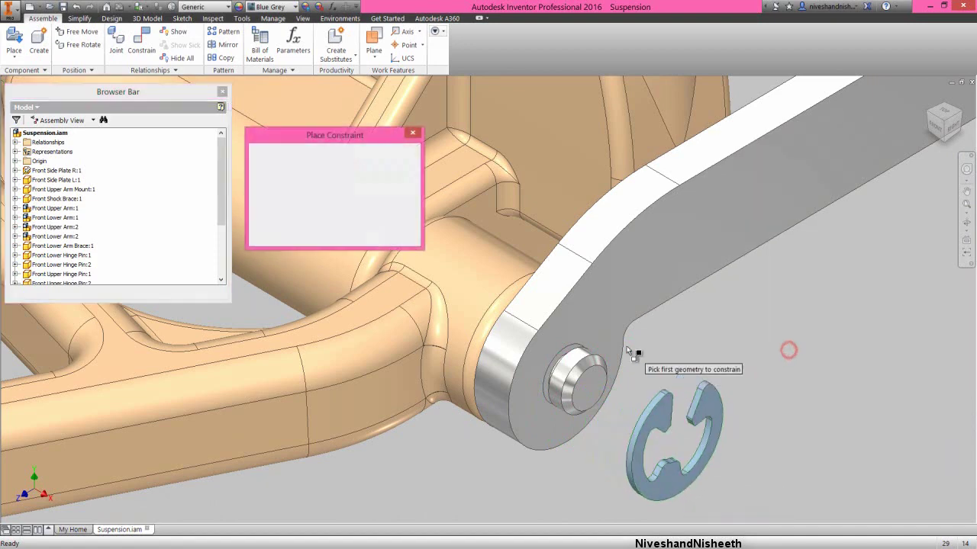
left_click(614, 331)
scroll(696, 340, "down", 5)
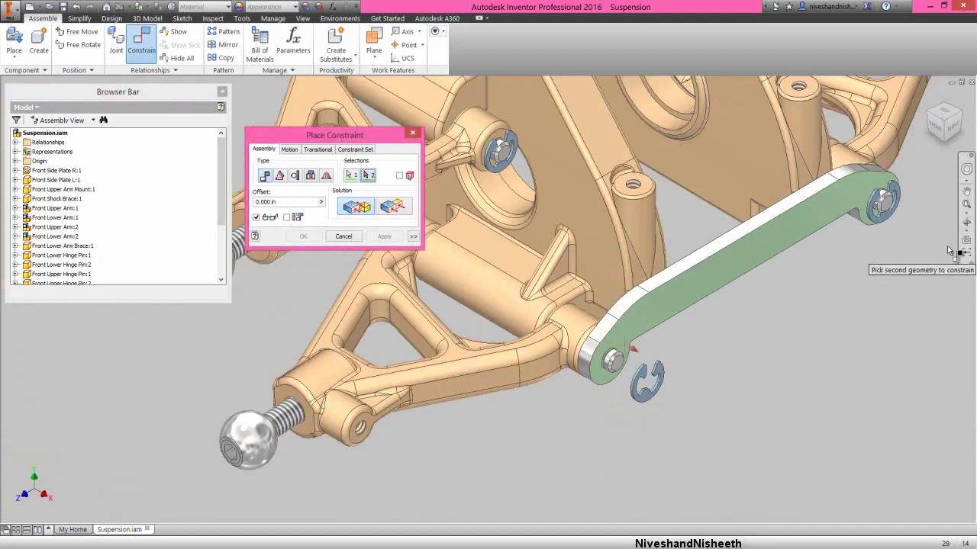
left_click(966, 221)
left_click_drag(534, 427, 709, 345)
scroll(643, 357, "up", 3)
right_click(565, 324)
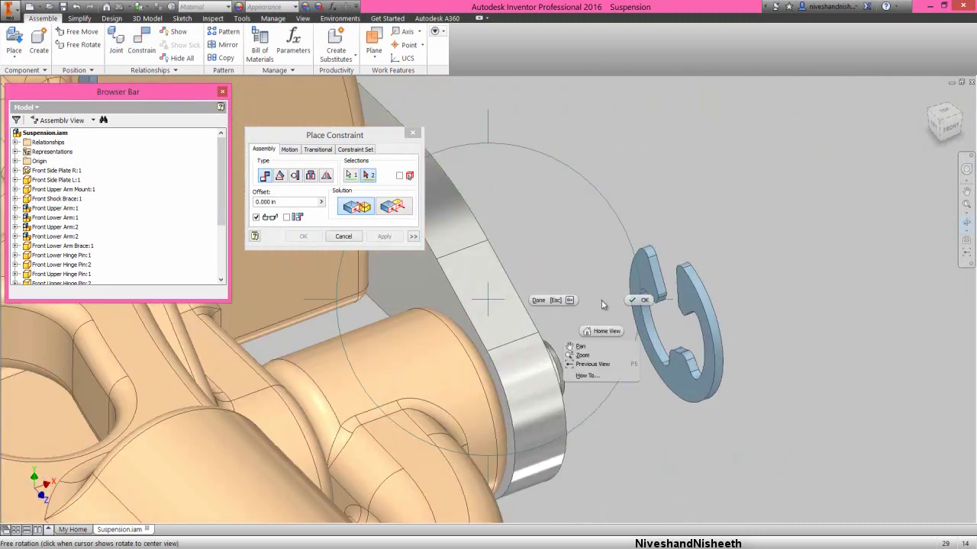
key("Escape")
left_click(638, 279)
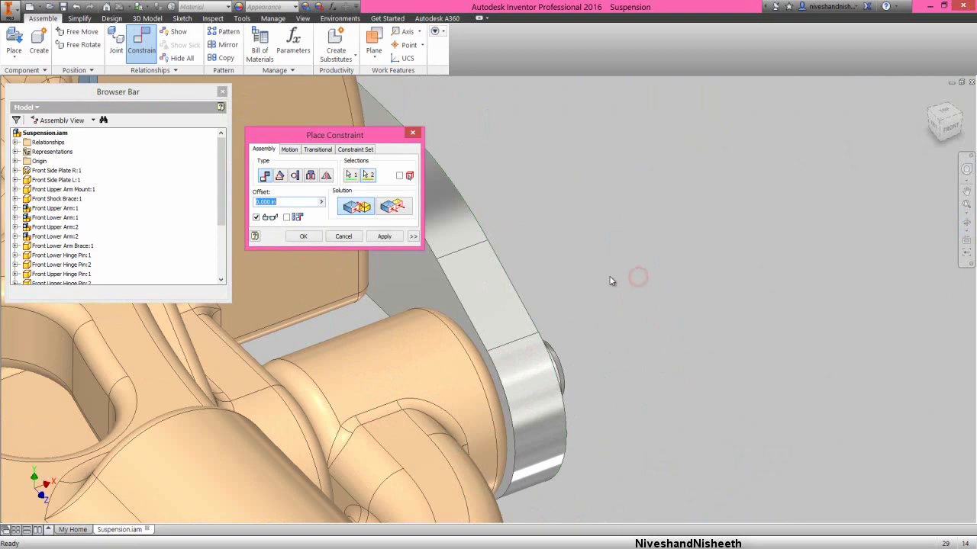
left_click(383, 237)
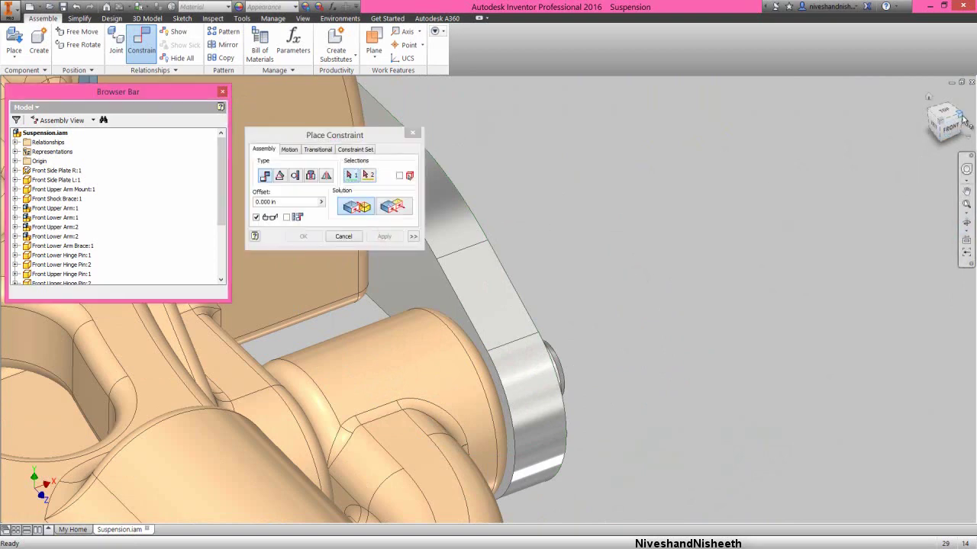
left_click(962, 115)
scroll(505, 389, "up", 5)
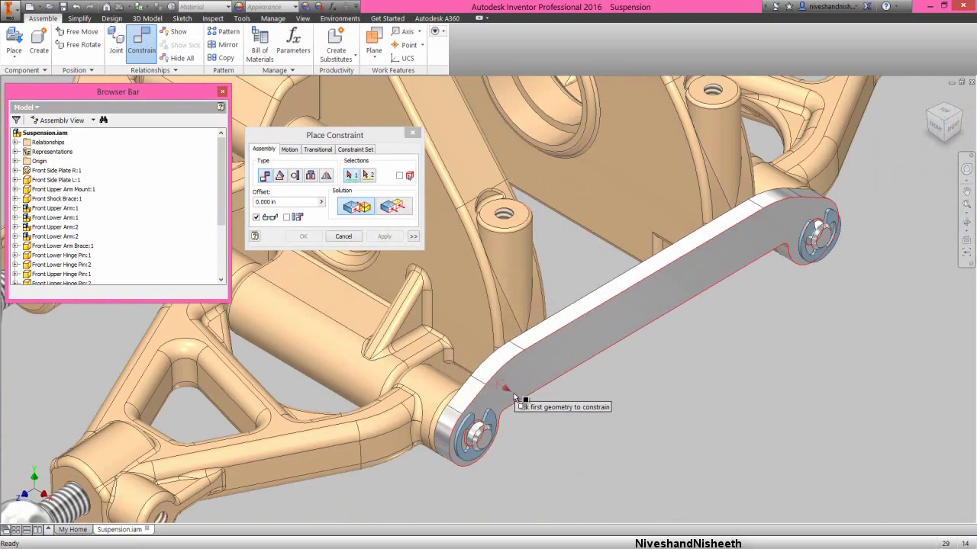
left_click(413, 133)
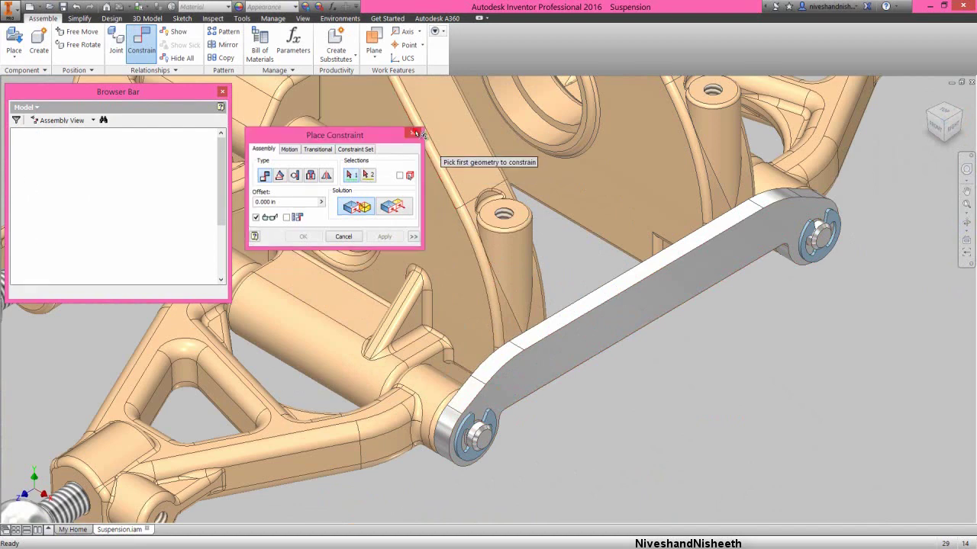
Step: Pull the E-Clip off the lower hinge pin at the opposite end of the Front Lower Arm Brace
left_click(466, 426)
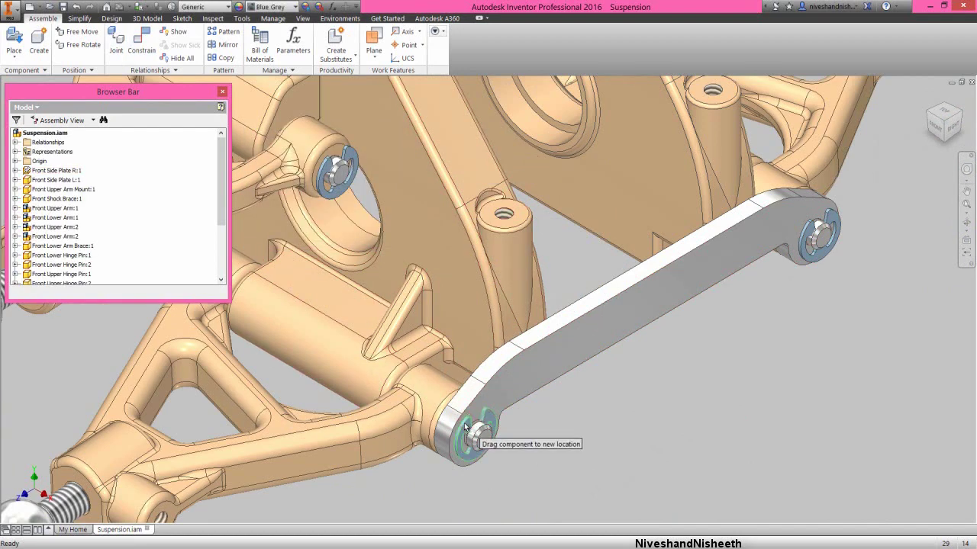
left_click(622, 396)
scroll(623, 396, "down", 5)
scroll(798, 253, "up", 8)
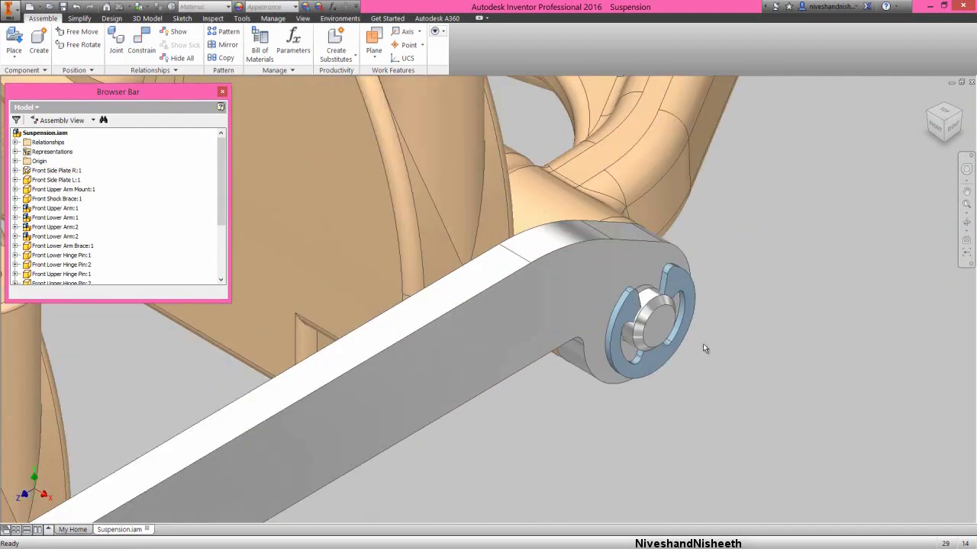
left_click_drag(664, 364, 799, 474)
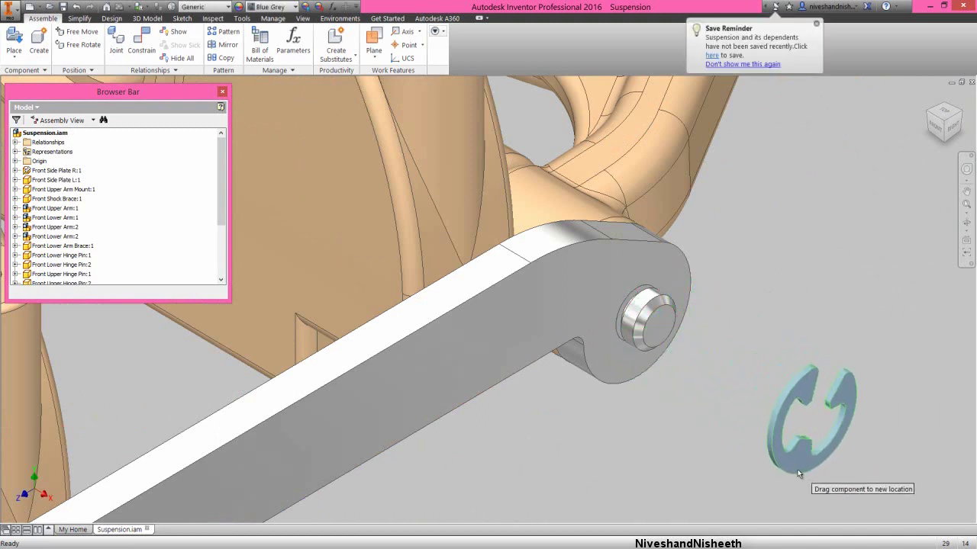
left_click(793, 357)
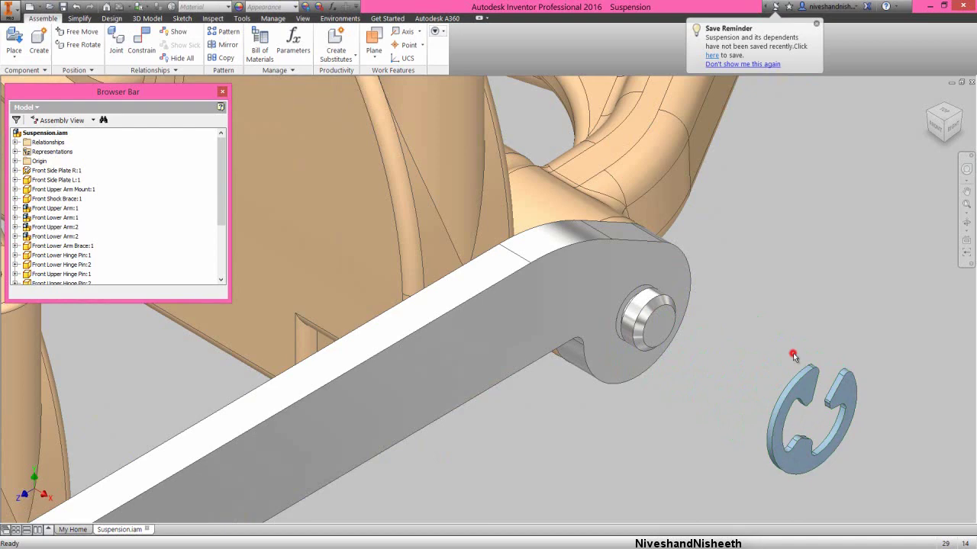
Step: Mate the pulled-off E-Clip's back face to the Front Lower Arm Brace's outer face with 0.000 in offset
right_click(748, 265)
left_click(772, 255)
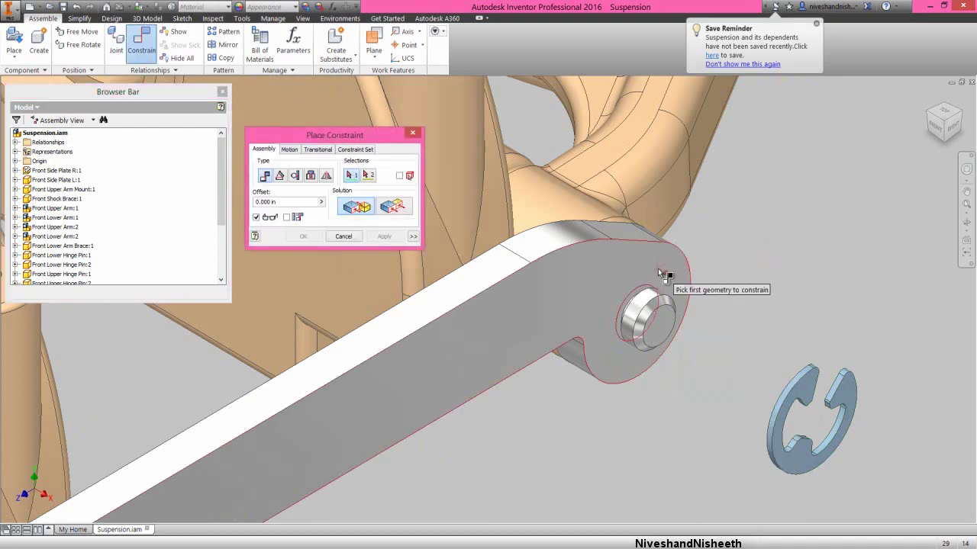
left_click(664, 272)
left_click(965, 222)
left_click_drag(580, 328, 661, 280)
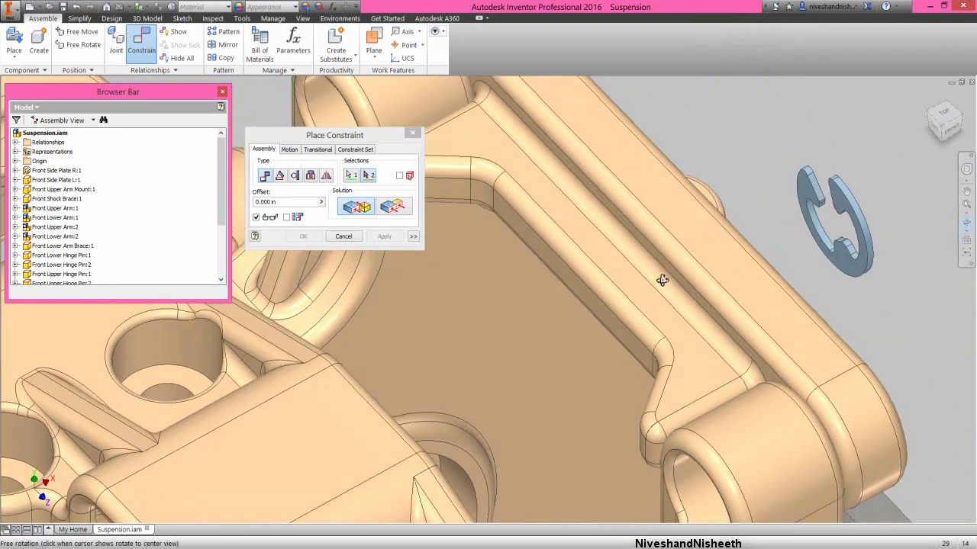
right_click(589, 262)
left_click(621, 252)
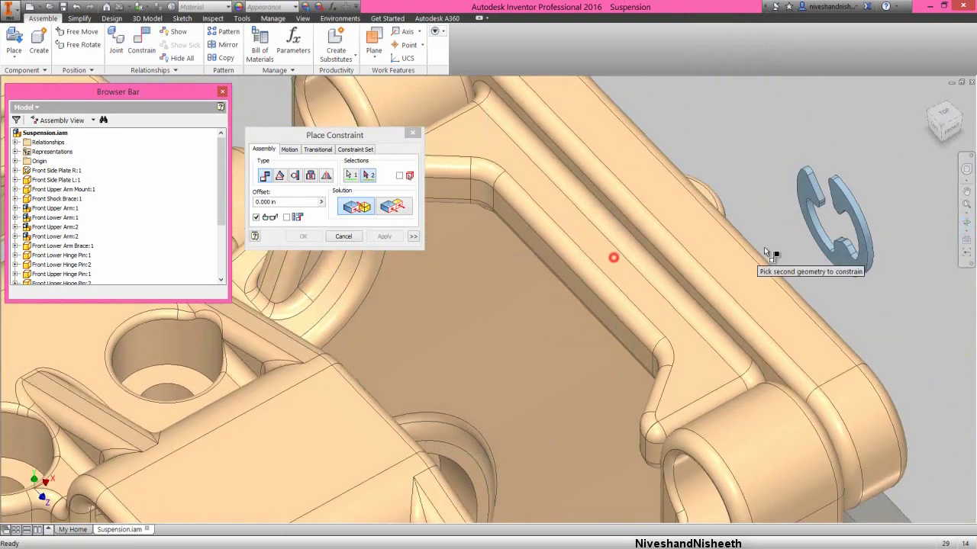
scroll(764, 246, "up", 3)
left_click(815, 166)
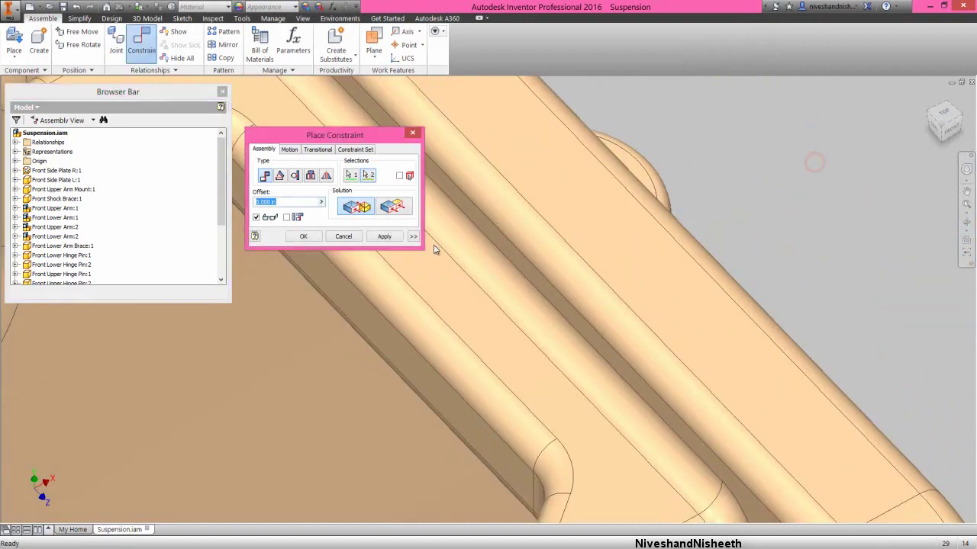
left_click(384, 237)
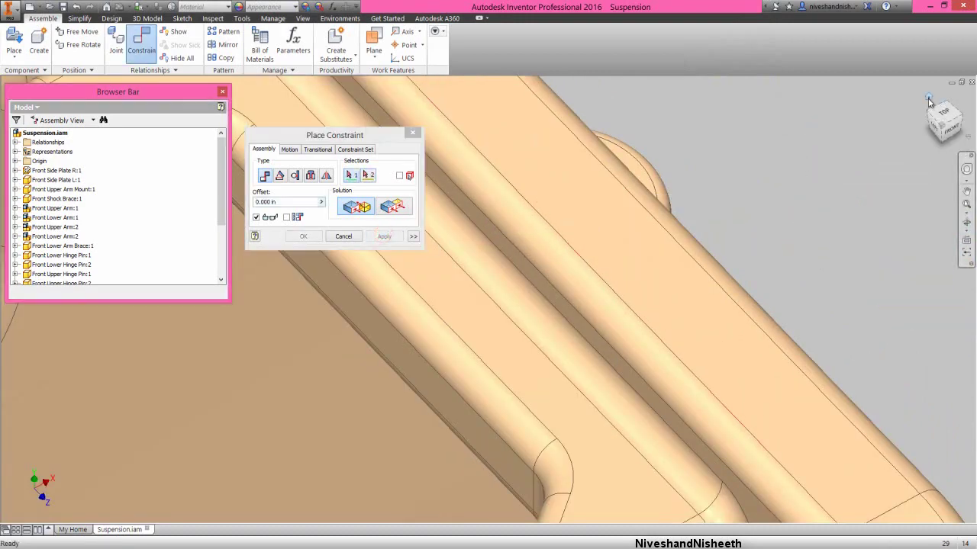
left_click(929, 98)
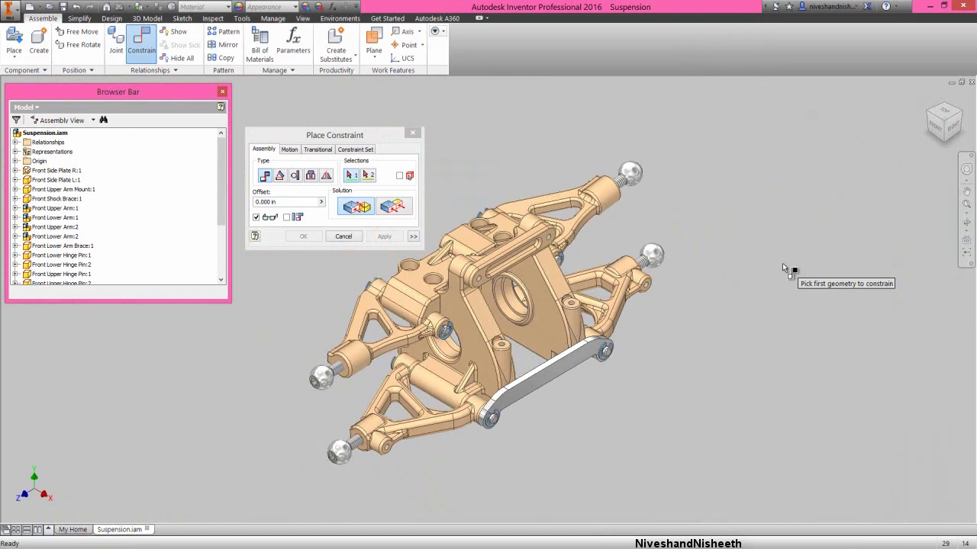
left_click(344, 236)
Step: Pull the E-Clip off the near upper hinge pin's brace-side end and mate its back face to the upper arm's boss face with 0.000 in offset
scroll(471, 348, "up", 5)
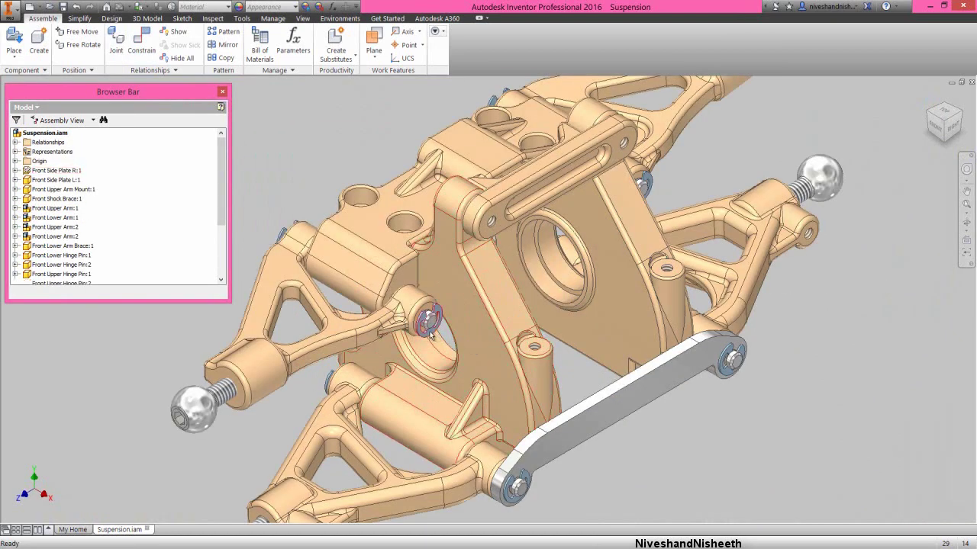
left_click(530, 380)
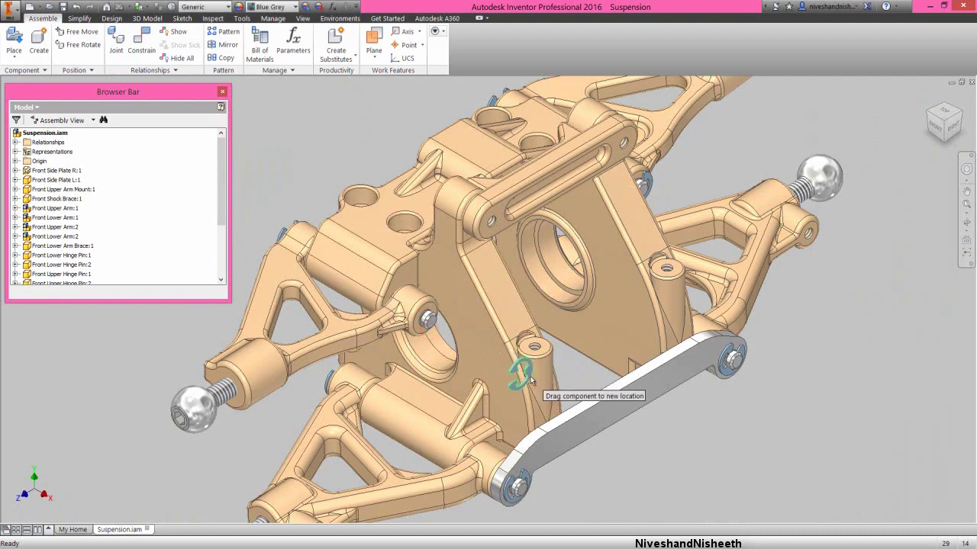
right_click(663, 473)
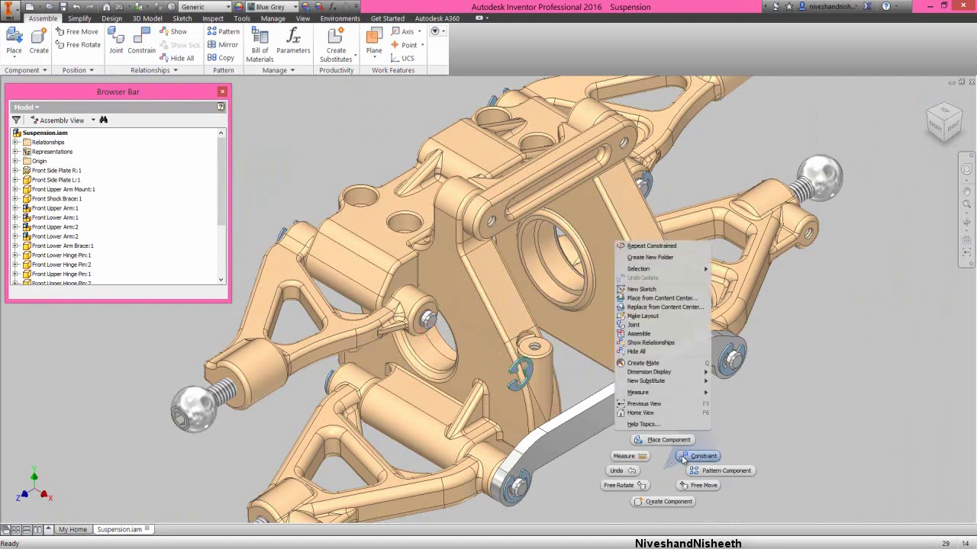
left_click(683, 456)
scroll(447, 316, "up", 5)
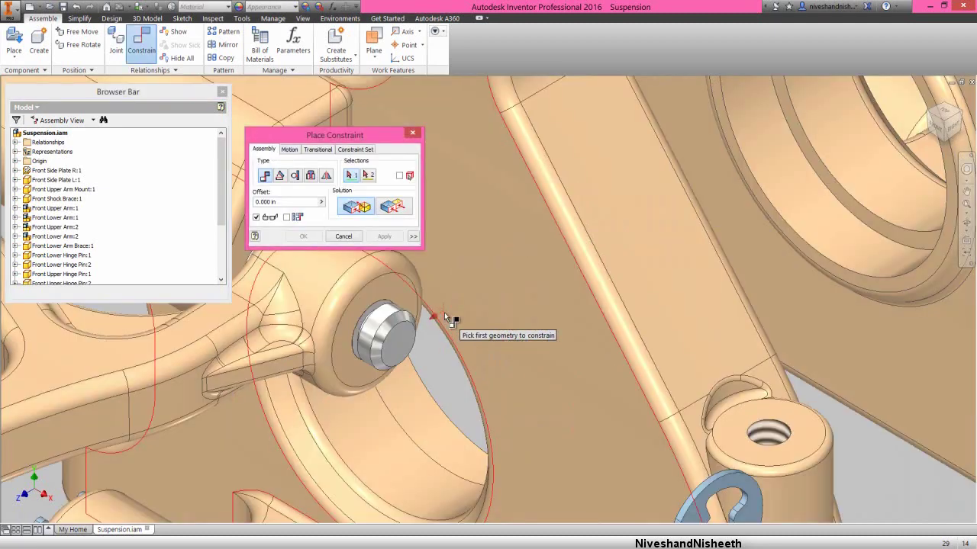
scroll(444, 313, "up", 3)
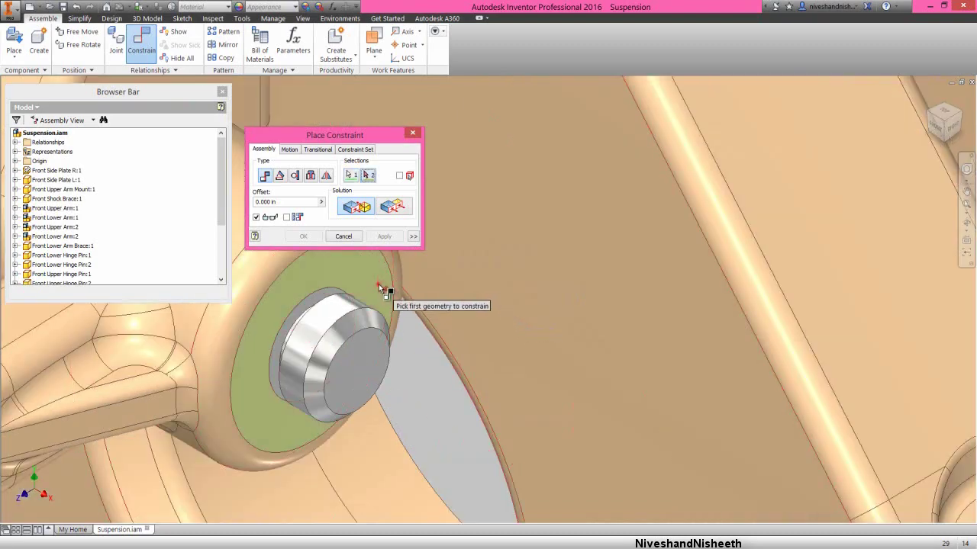
scroll(379, 284, "down", 3)
left_click(372, 281)
scroll(442, 343, "down", 2)
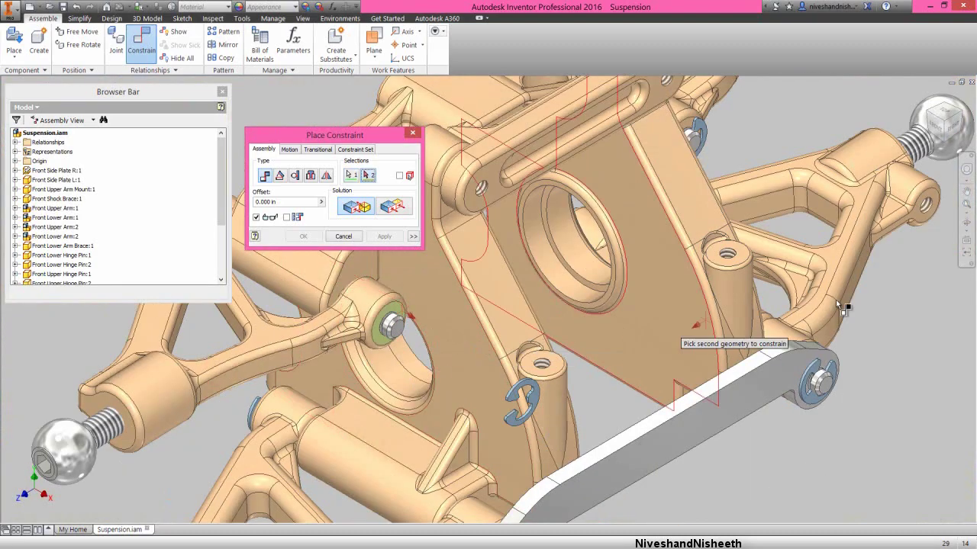
left_click(966, 222)
left_click_drag(733, 351, 510, 323)
right_click(466, 305)
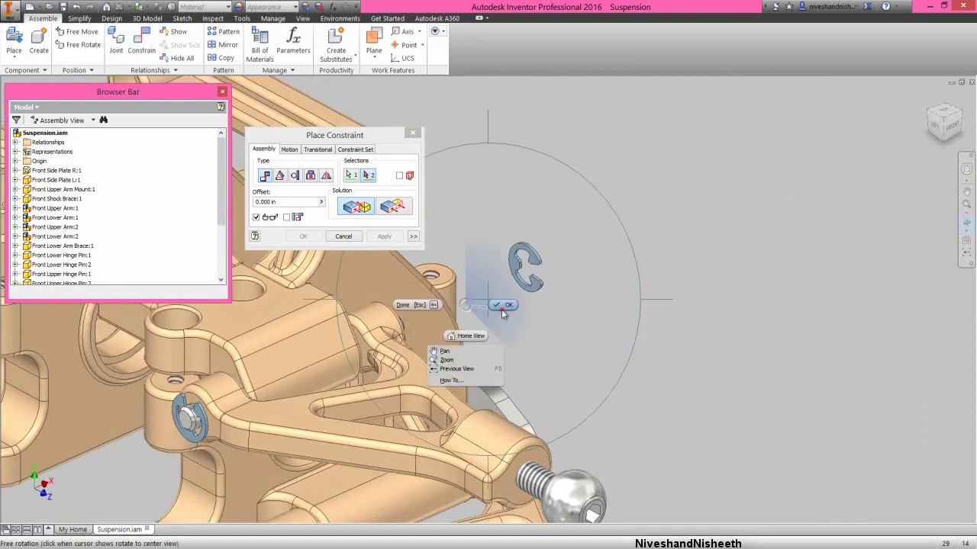
left_click(501, 305)
left_click(556, 274)
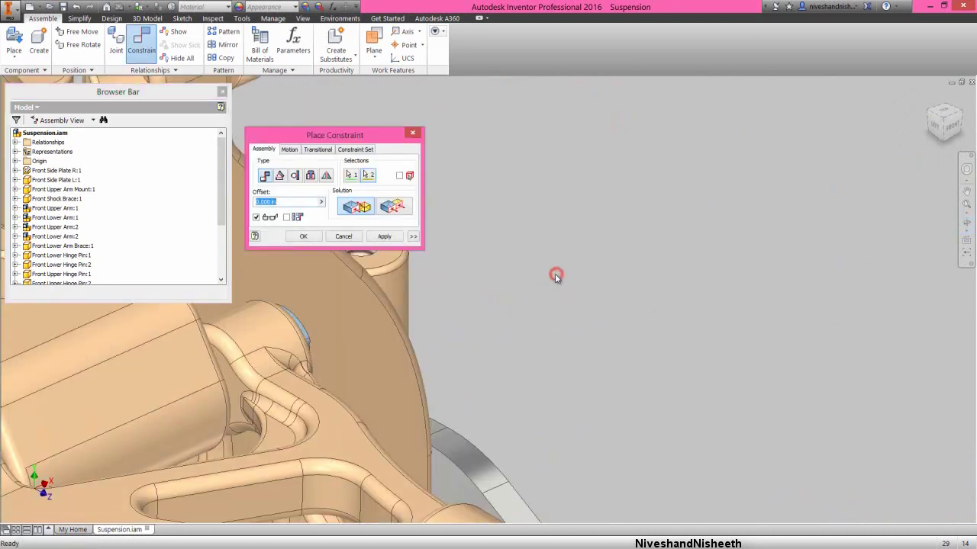
left_click(385, 237)
key("Escape")
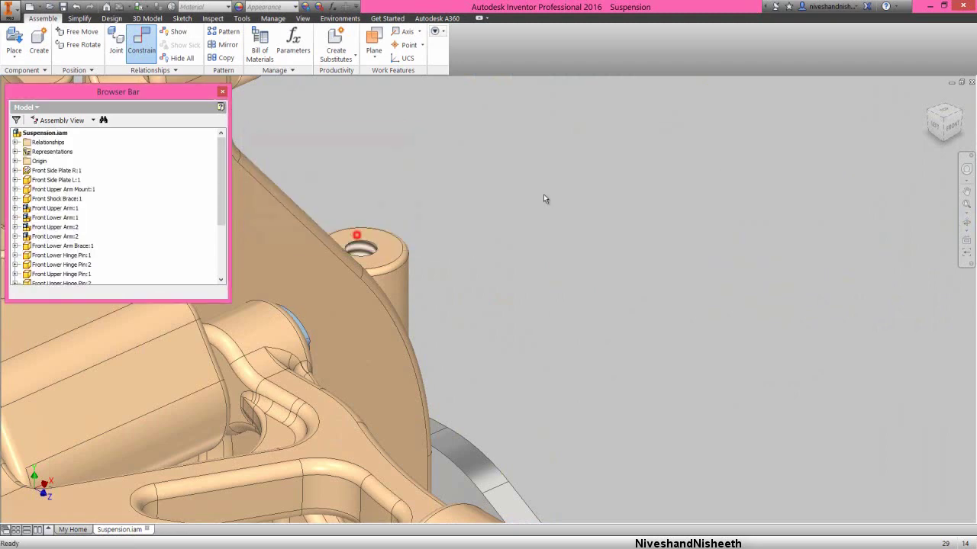
left_click(929, 100)
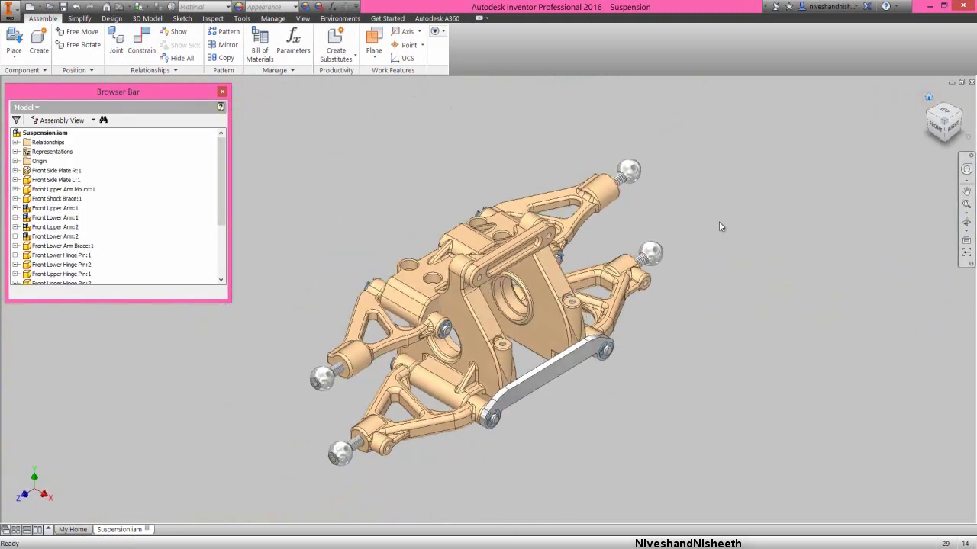
Step: Pull the E-Clip off the far upper hinge pin's end on the brace side
scroll(538, 274, "up", 5)
left_click_drag(418, 257, 582, 222)
right_click(582, 223)
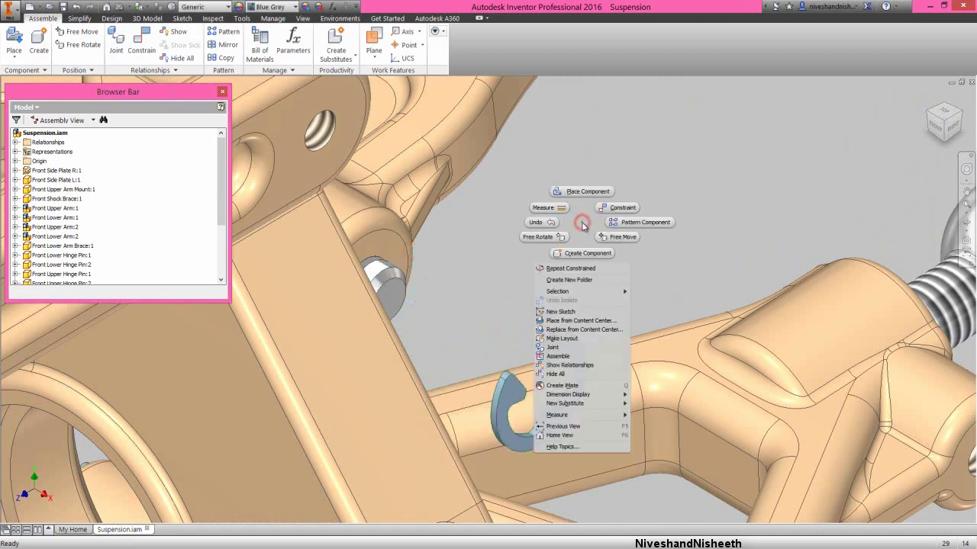
left_click(622, 208)
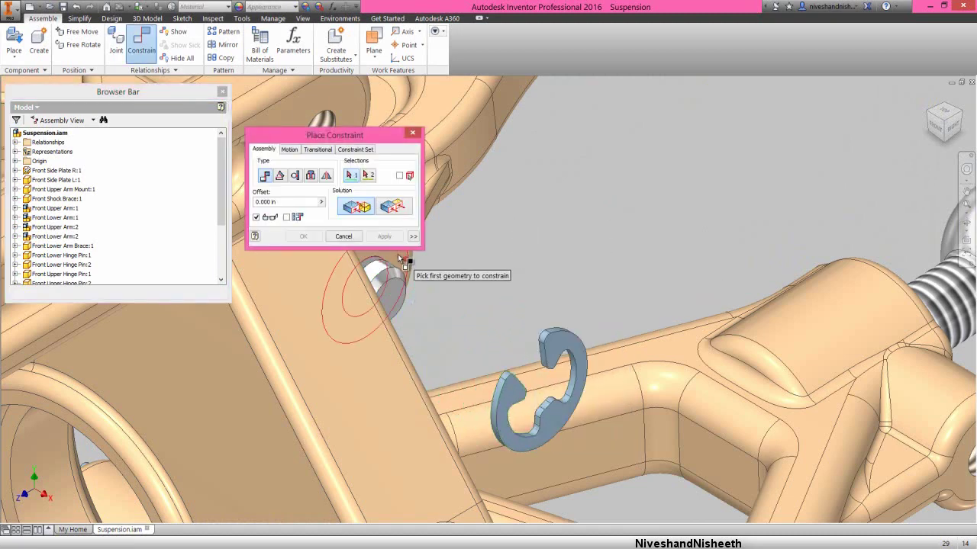
left_click(397, 254)
scroll(450, 286, "down", 3)
left_click(964, 220)
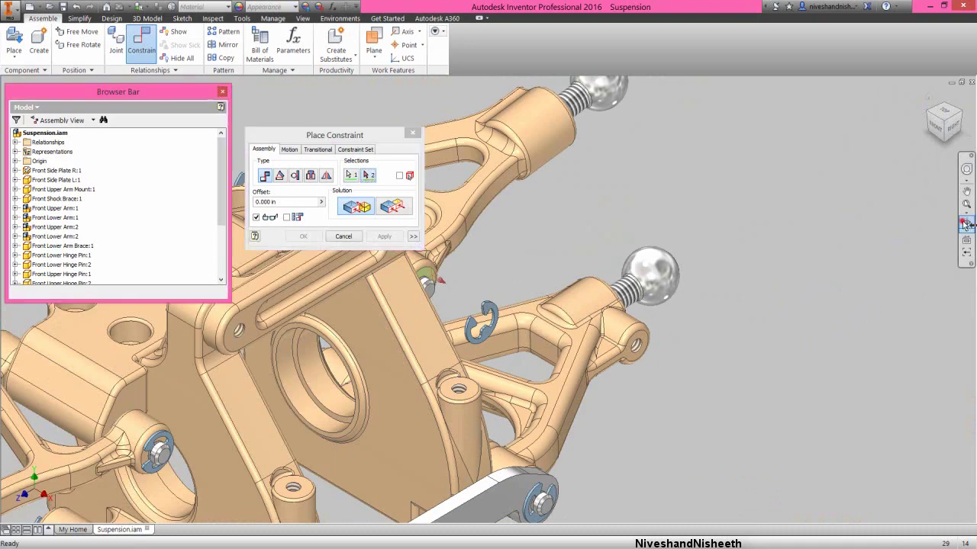
left_click_drag(513, 306, 456, 229)
scroll(456, 221, "up", 5)
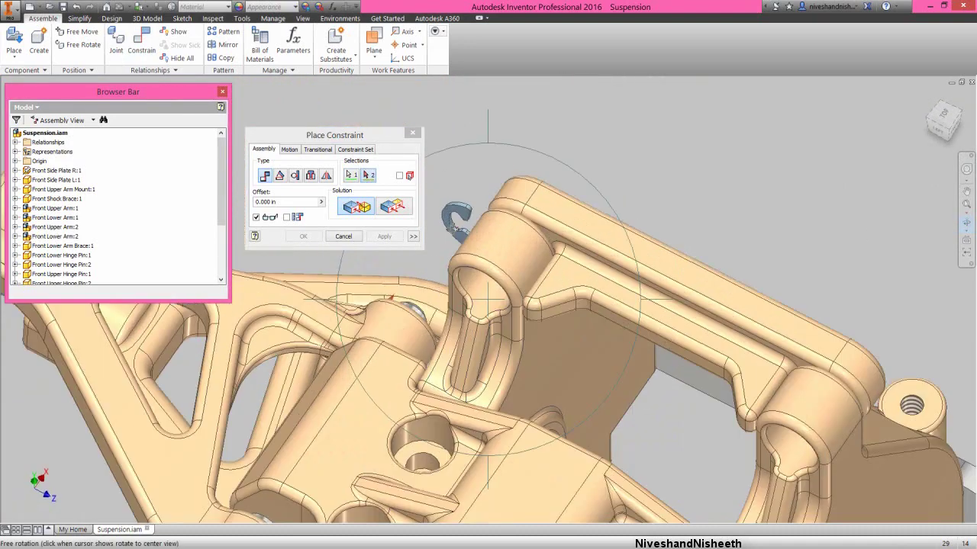
right_click(457, 221)
left_click(439, 266)
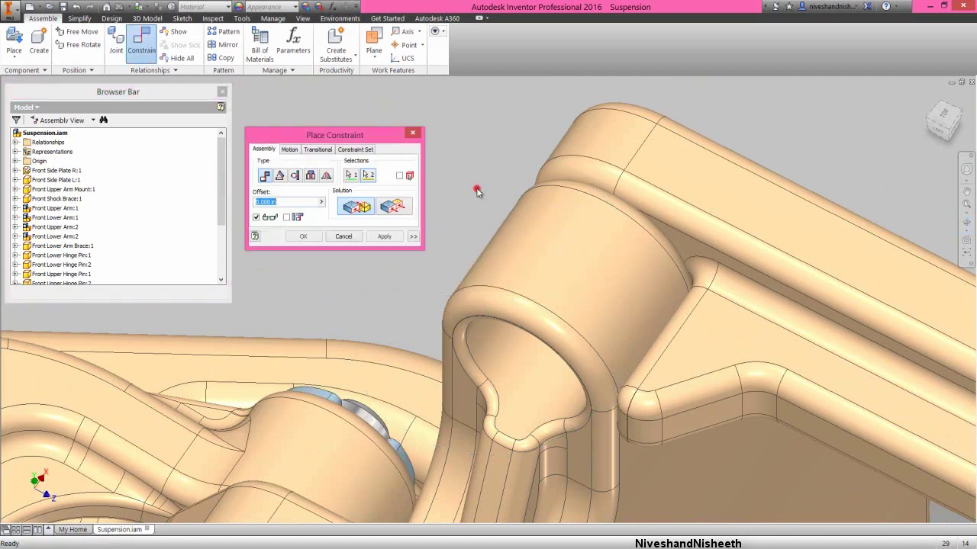
left_click(345, 237)
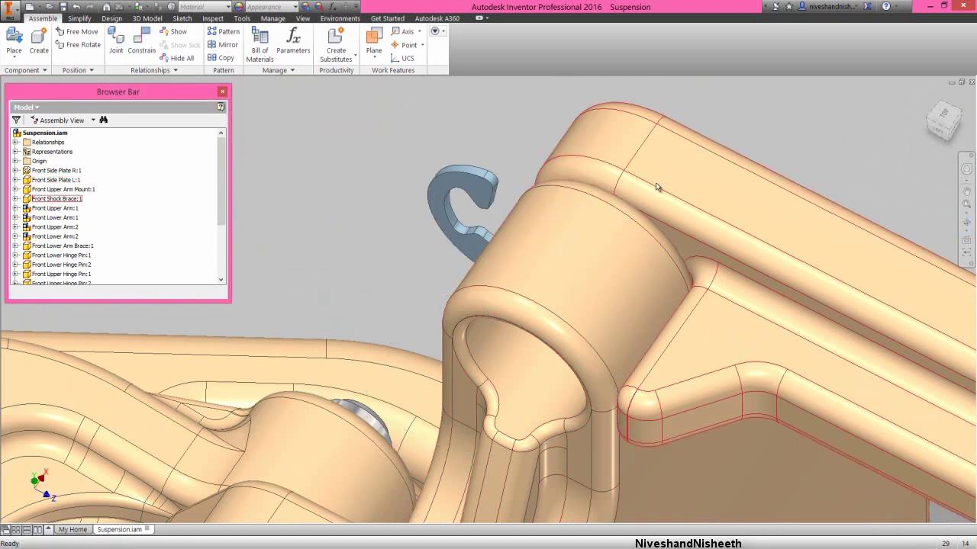
Step: Mate the pulled-off E-Clip's face to the far upper arm's brace-side boss face with 0.000 in offset
right_click(359, 244)
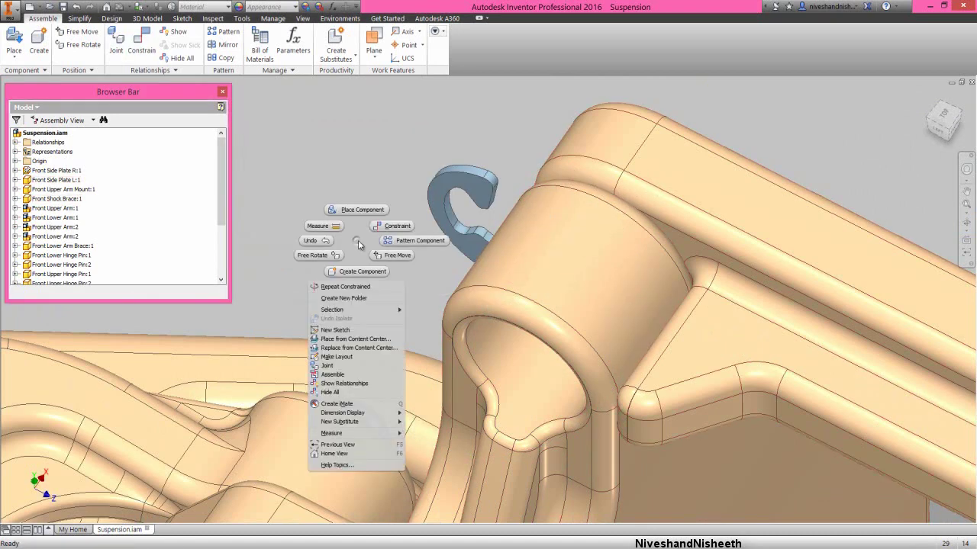
left_click(378, 228)
left_click(444, 239)
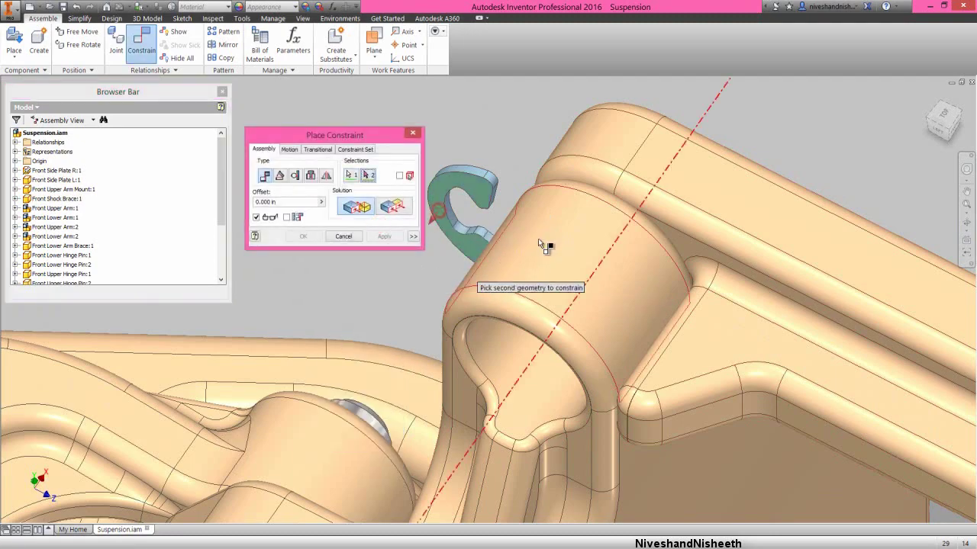
left_click(923, 115)
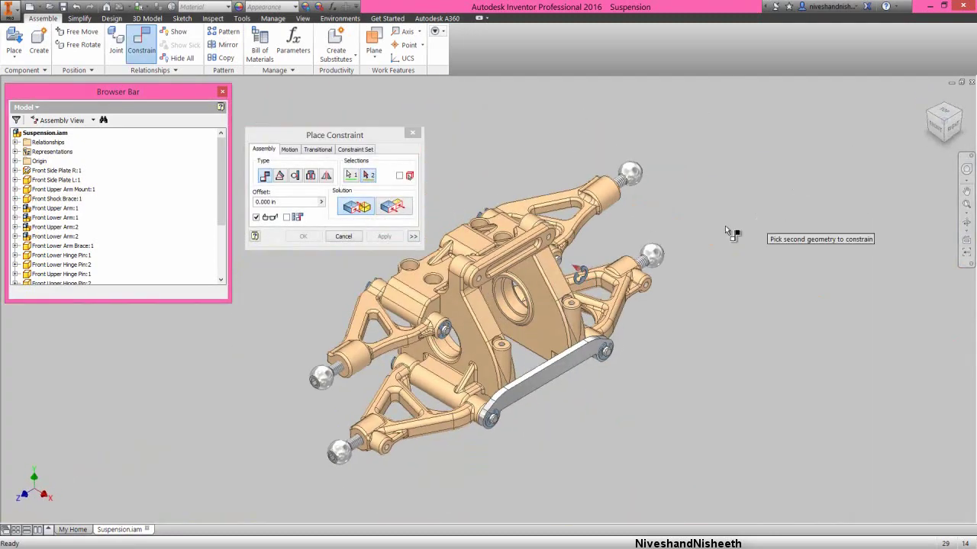
scroll(574, 249, "up", 5)
left_click(473, 276)
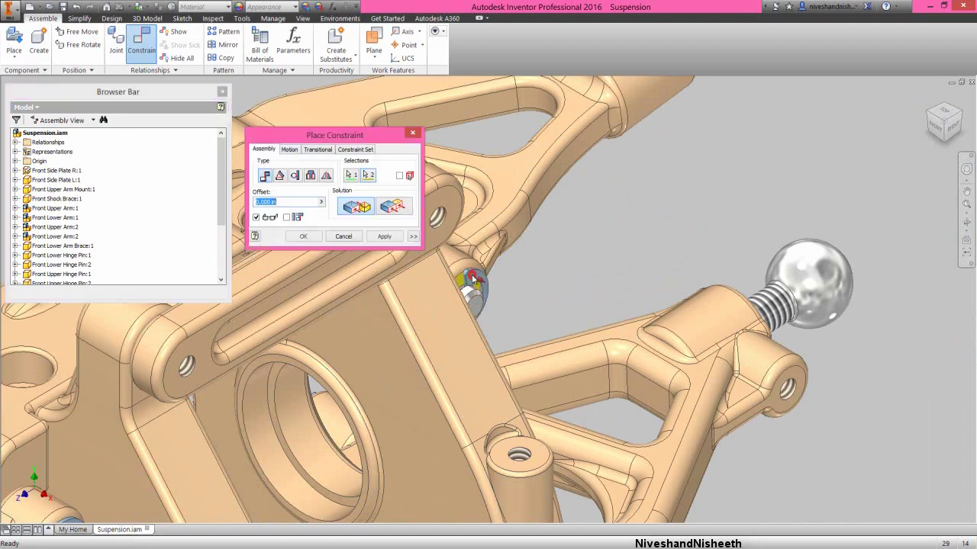
left_click(386, 237)
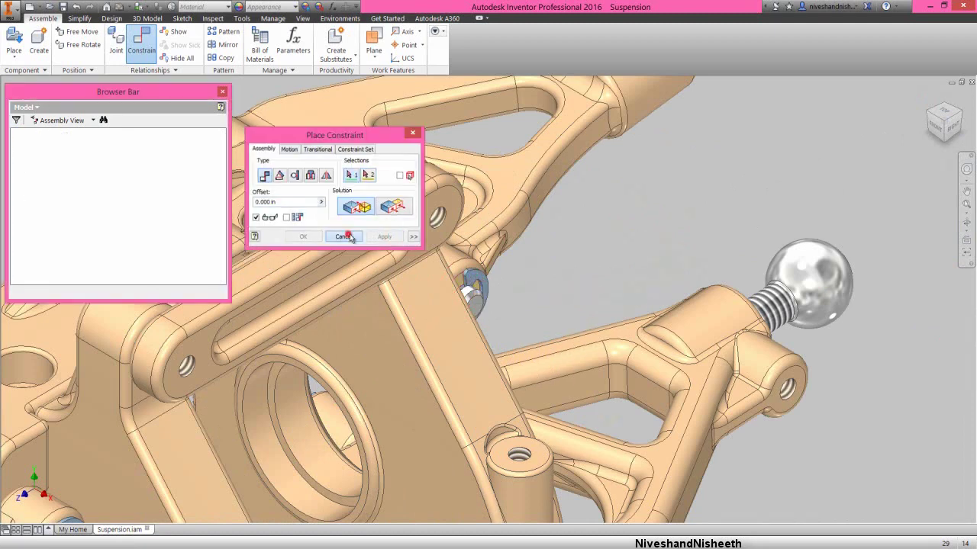
left_click(344, 236)
Step: Pull the E-Clip off the near lower hinge pin's end opposite the Front Lower Arm Brace
left_click(925, 114)
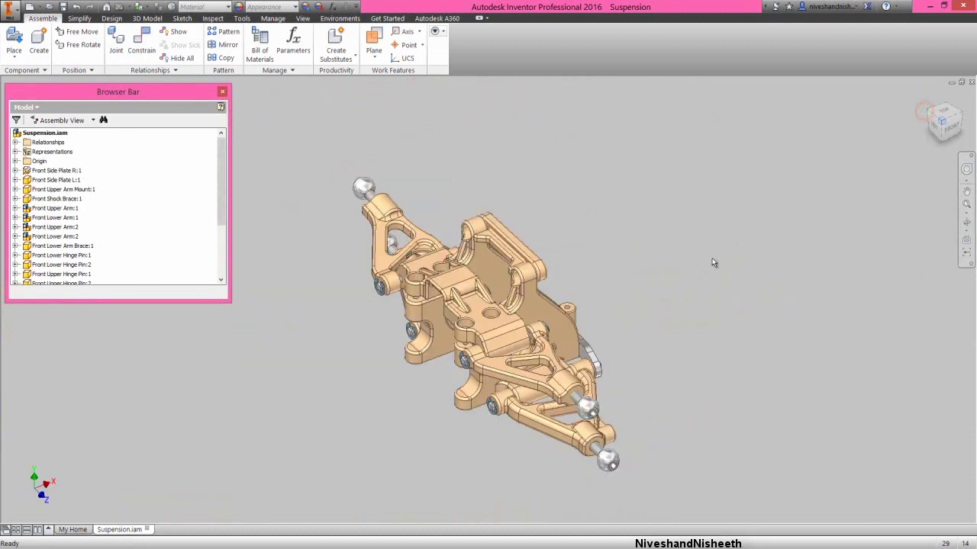
scroll(506, 393, "up", 5)
scroll(506, 394, "up", 5)
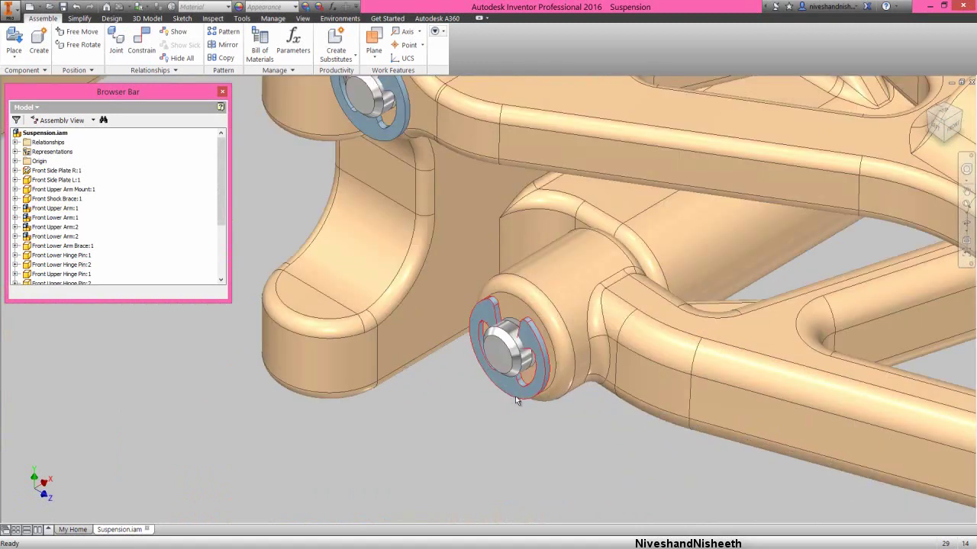
left_click_drag(512, 393, 481, 471)
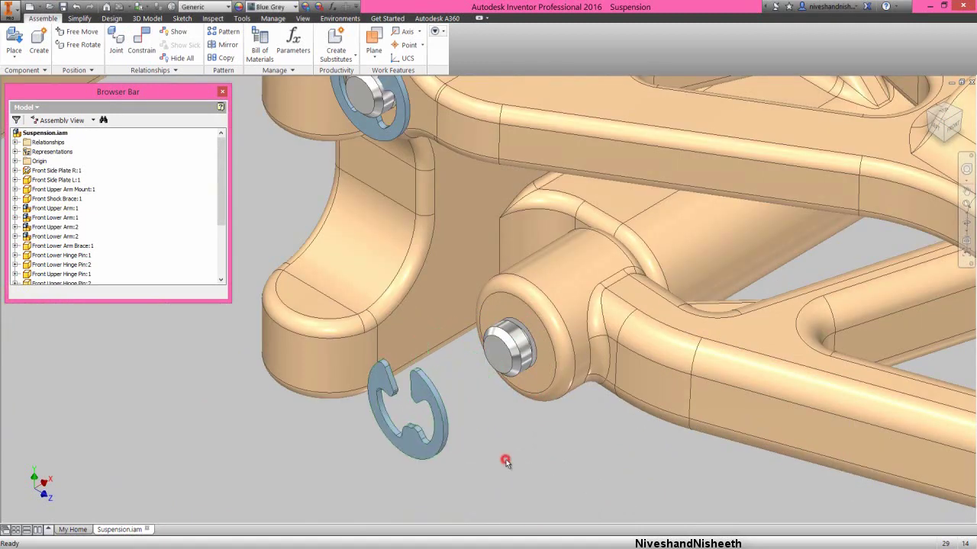
Step: Mate the near lower arm's boss face to the pulled-off E-Clip's back face with 0.000 in offset
right_click(506, 462)
left_click(531, 448)
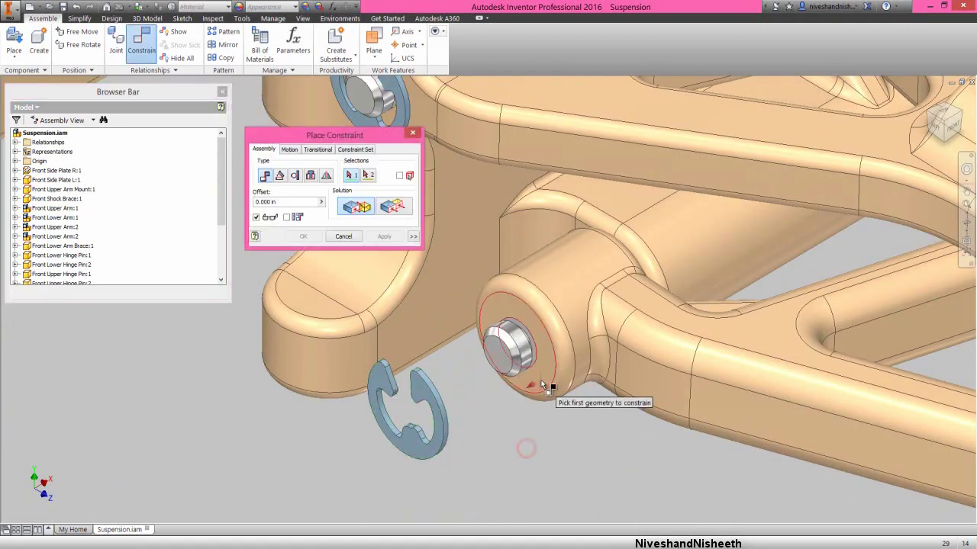
scroll(541, 380, "up", 5)
left_click(966, 222)
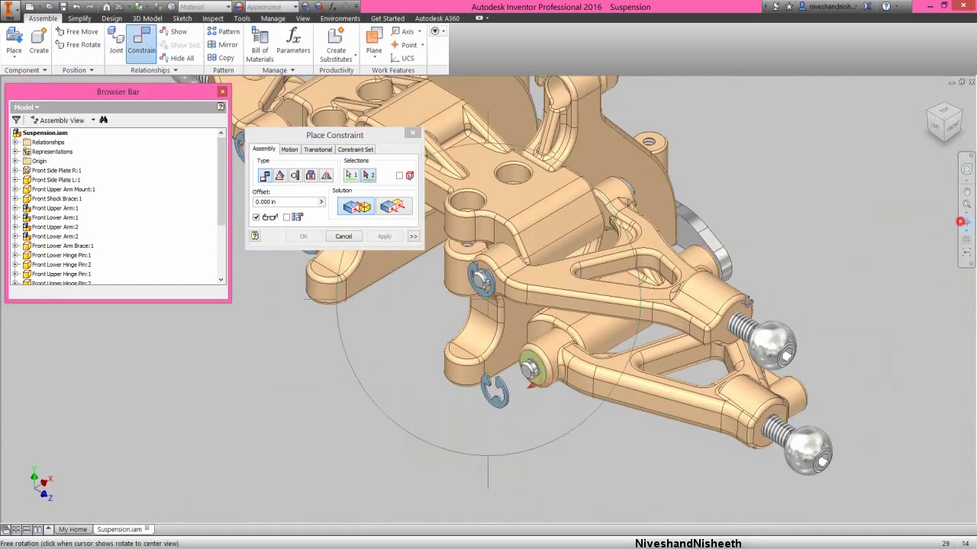
left_click_drag(580, 343, 429, 361)
key("Escape")
scroll(470, 359, "down", 5)
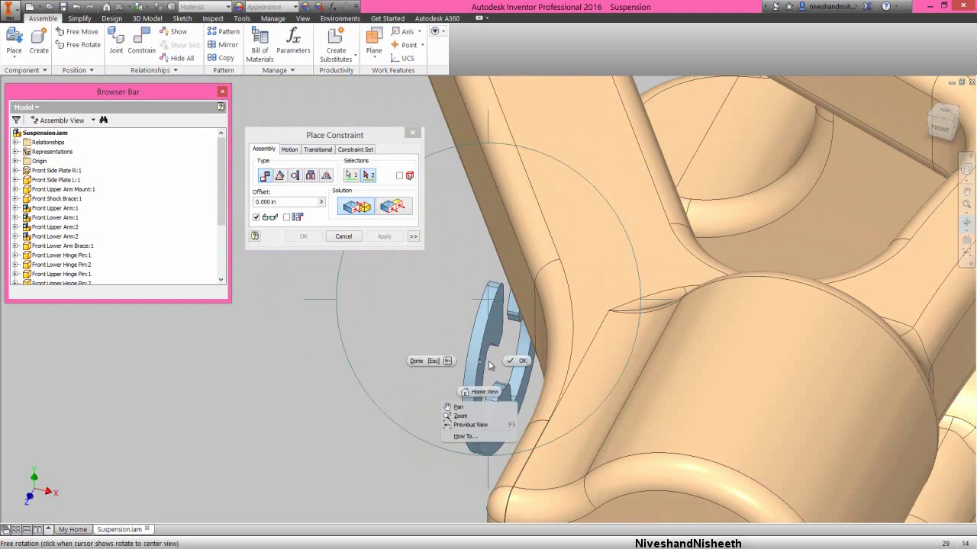
left_click(495, 328)
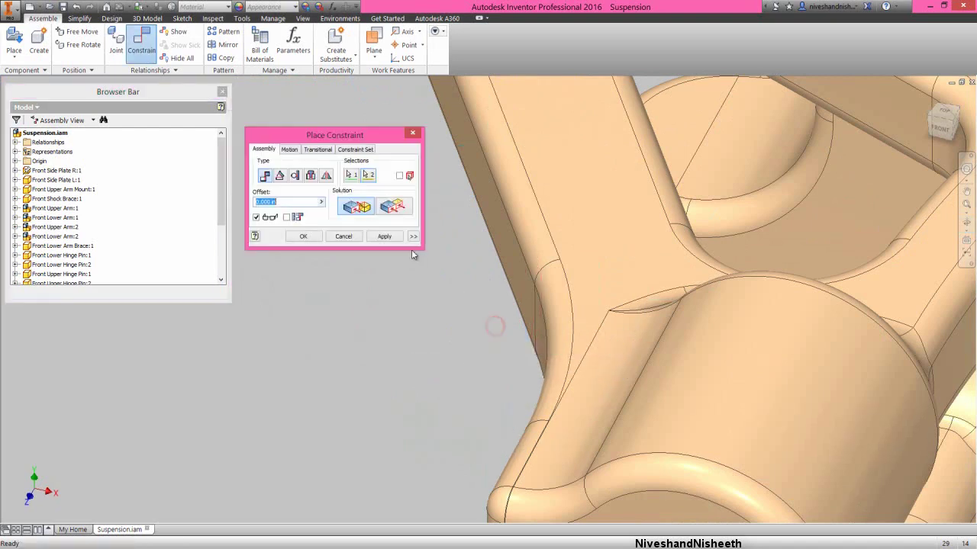
left_click(386, 237)
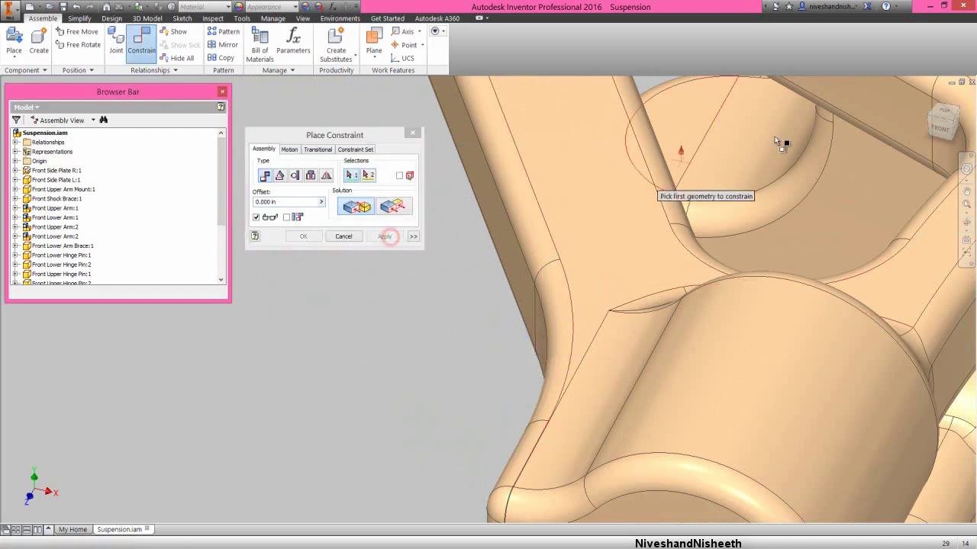
left_click(930, 122)
left_click(345, 238)
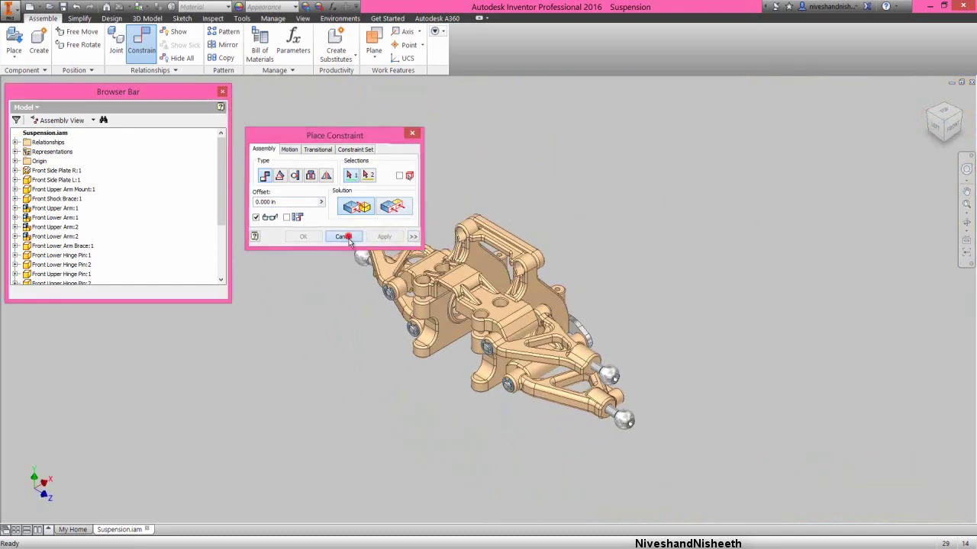
Step: Pull the E-Clip off the near upper hinge pin's end opposite the brace side
scroll(468, 365, "up", 5)
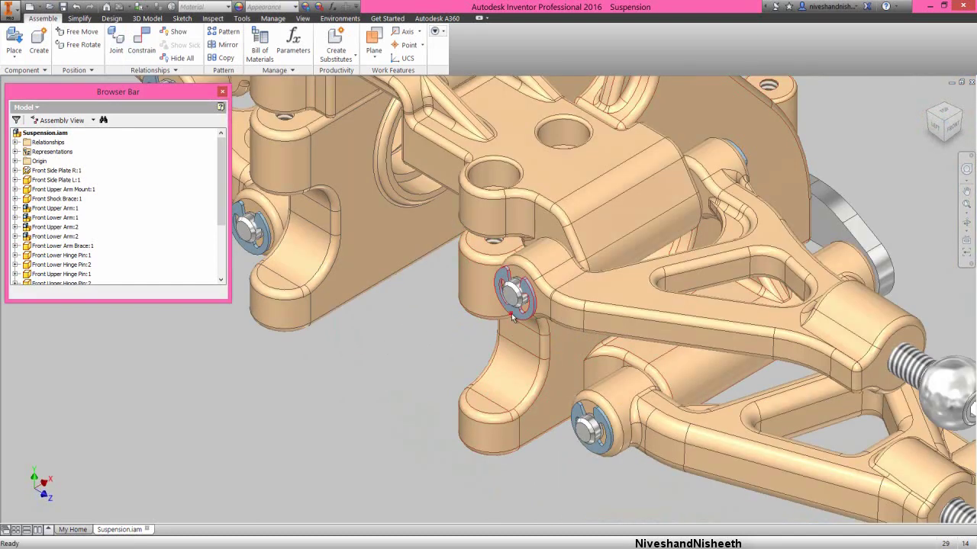
left_click_drag(513, 319, 431, 376)
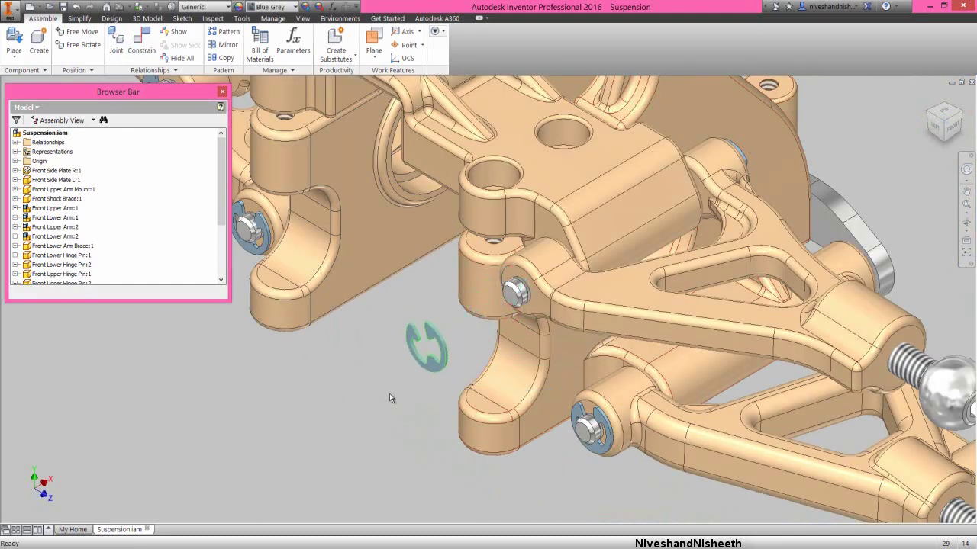
left_click(389, 395)
Step: Mate the near upper arm's boss face to the pulled-off E-Clip's back face with 0.000 in offset
key("c")
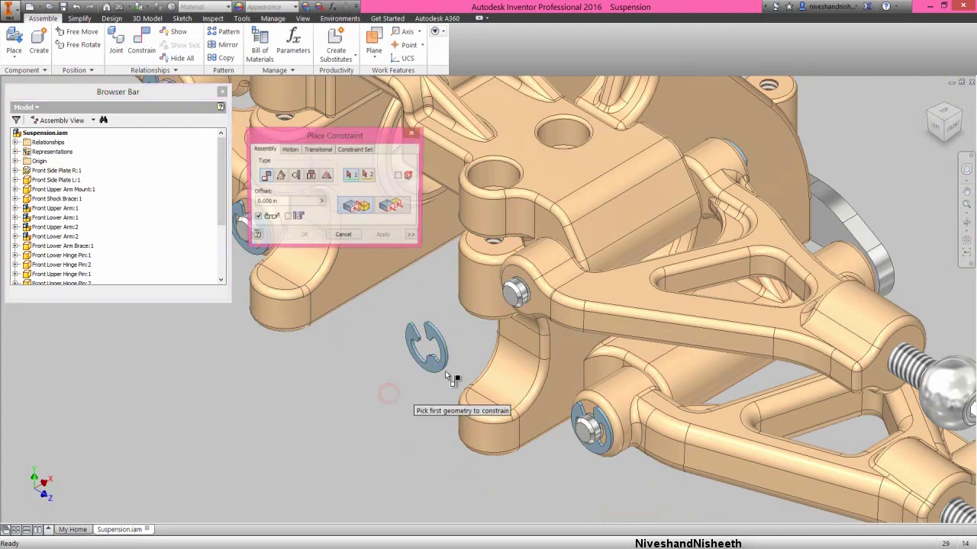
left_click(524, 305)
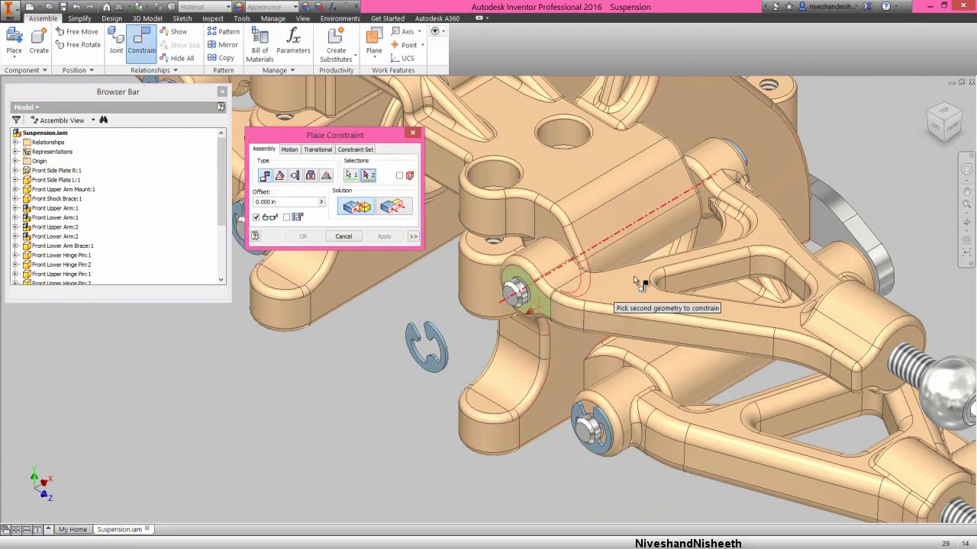
left_click_drag(524, 341, 382, 351)
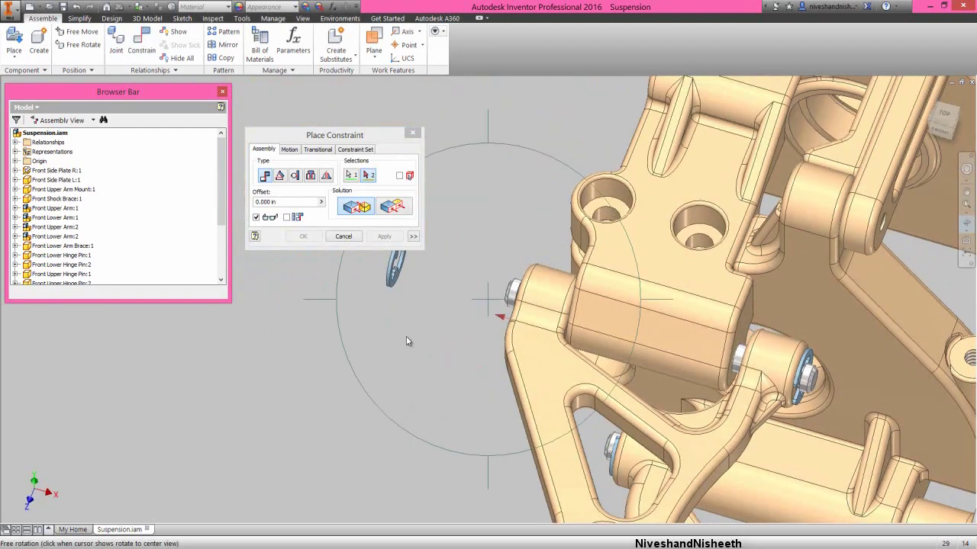
right_click(436, 338)
left_click(425, 289)
scroll(405, 277, "down", 5)
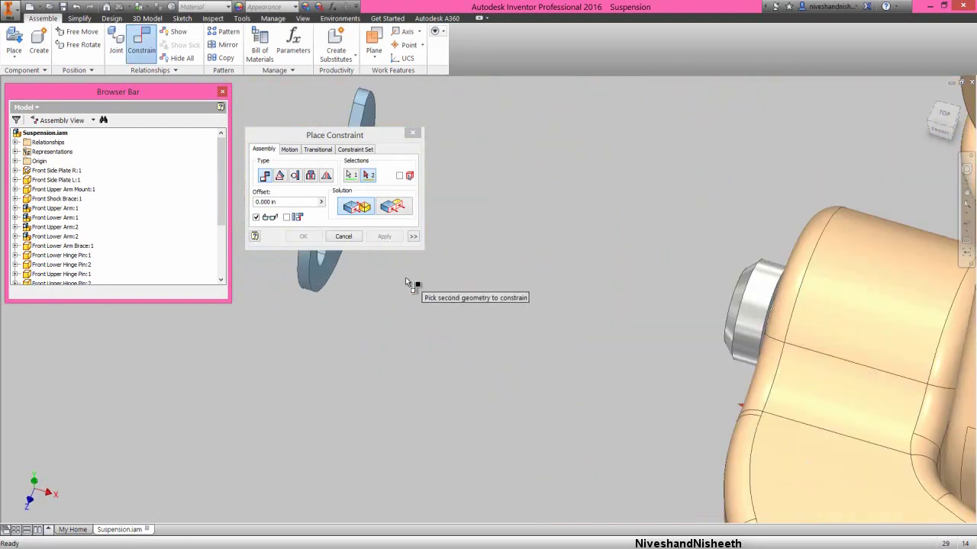
left_click(328, 284)
left_click(383, 236)
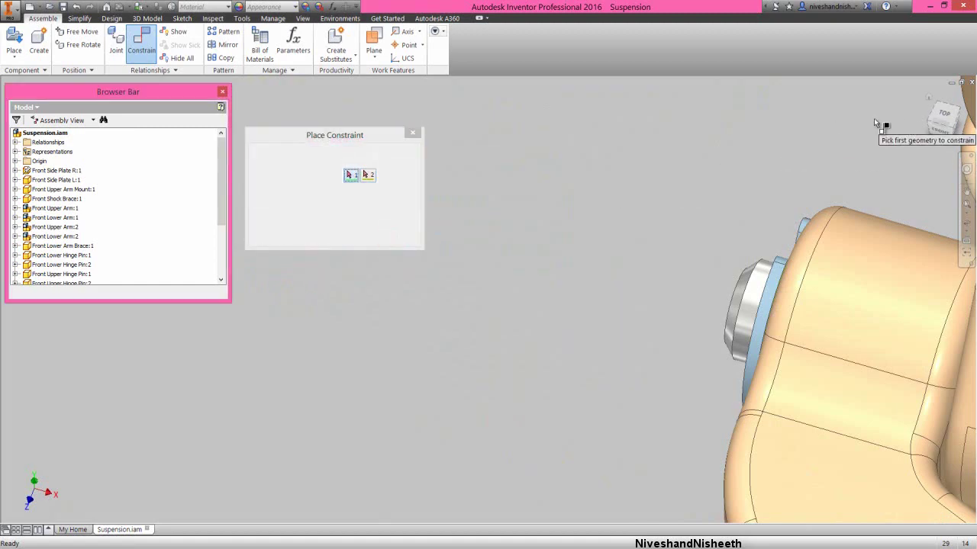
Step: Pull the E-Clip off the far upper hinge pin's end opposite the brace side
left_click(928, 124)
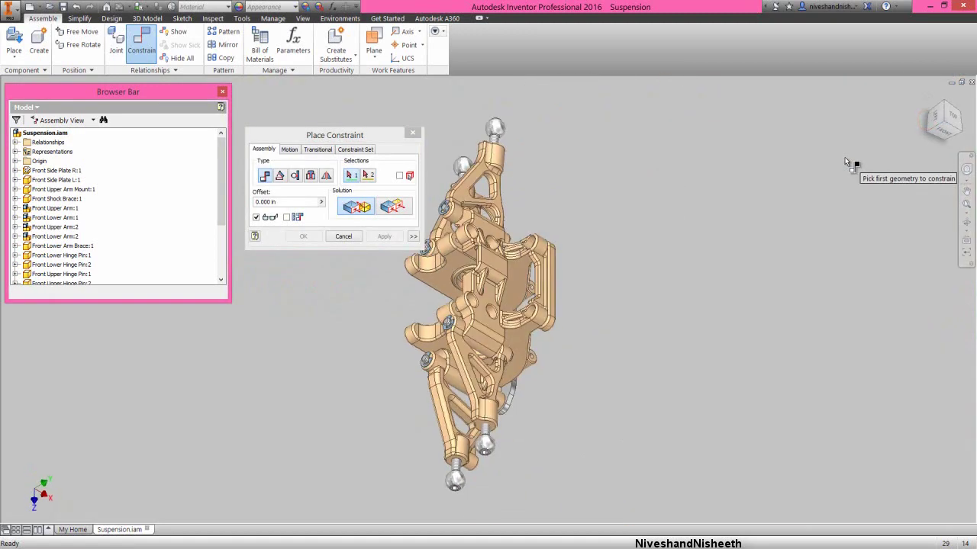
left_click(946, 135)
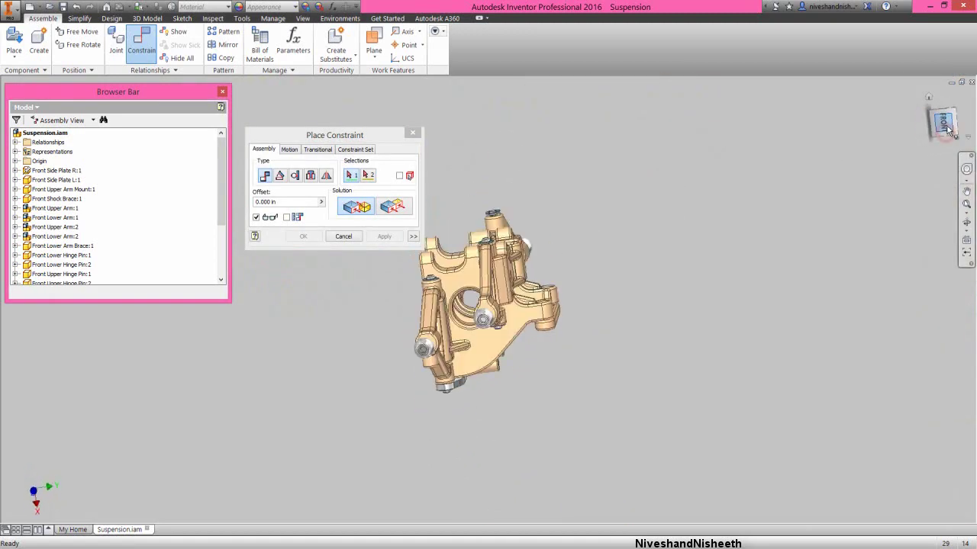
left_click(936, 116)
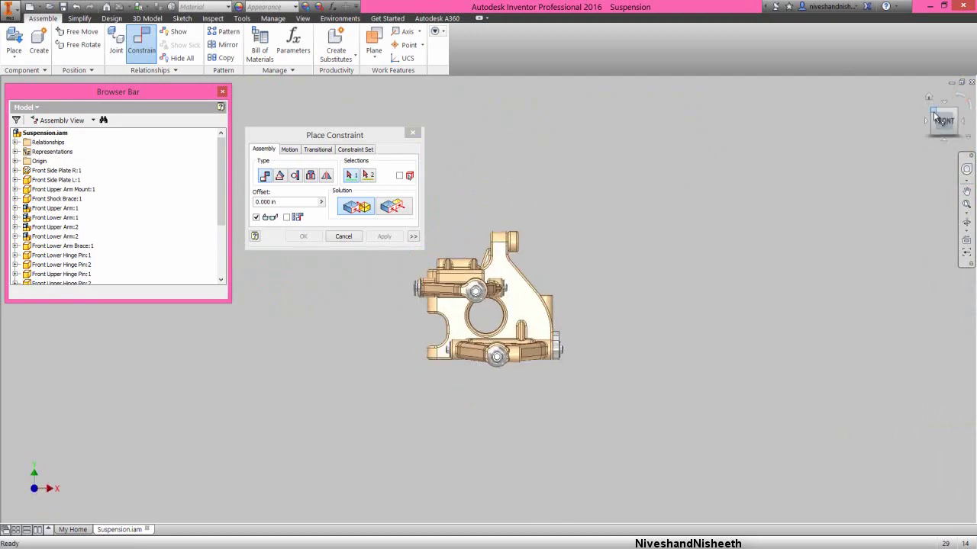
scroll(391, 294, "up", 4)
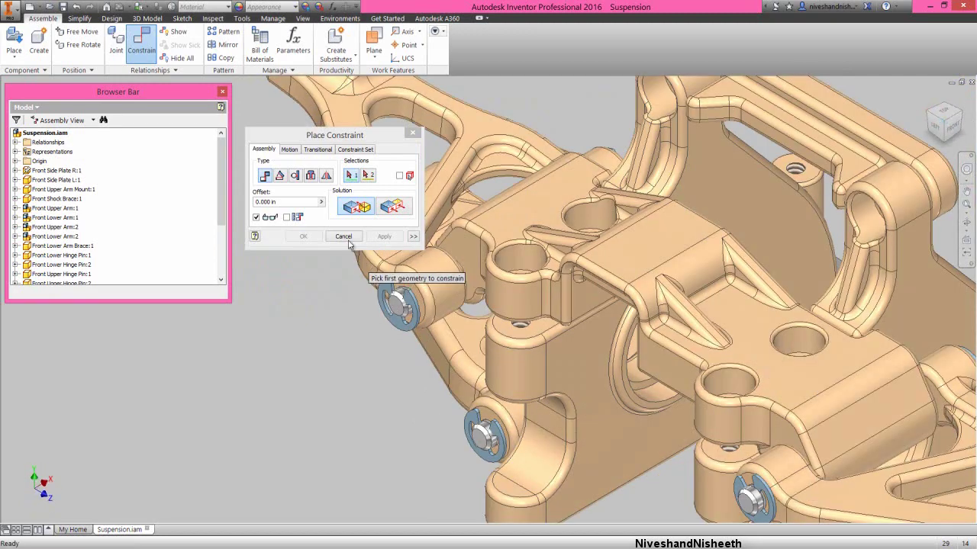
left_click(350, 236)
left_click_drag(388, 336, 314, 425)
Step: Mate the far upper arm's boss face to the pulled-off E-Clip's back face with 0.000 in offset
right_click(367, 433)
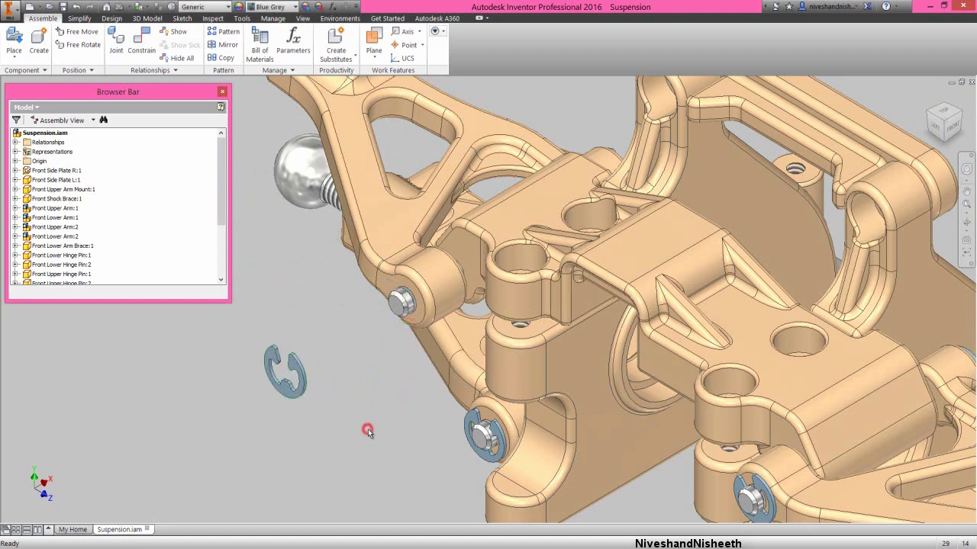
left_click(393, 418)
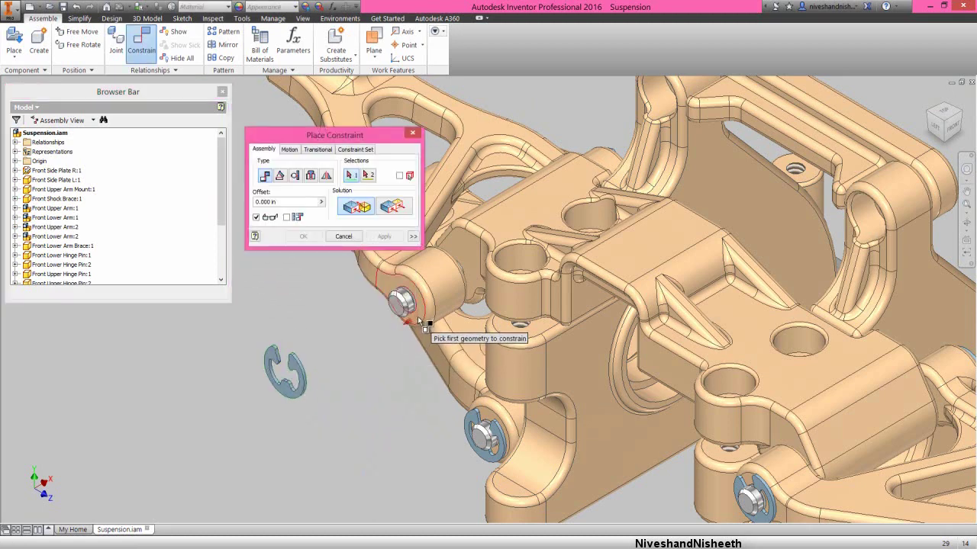
left_click(405, 307)
left_click(964, 223)
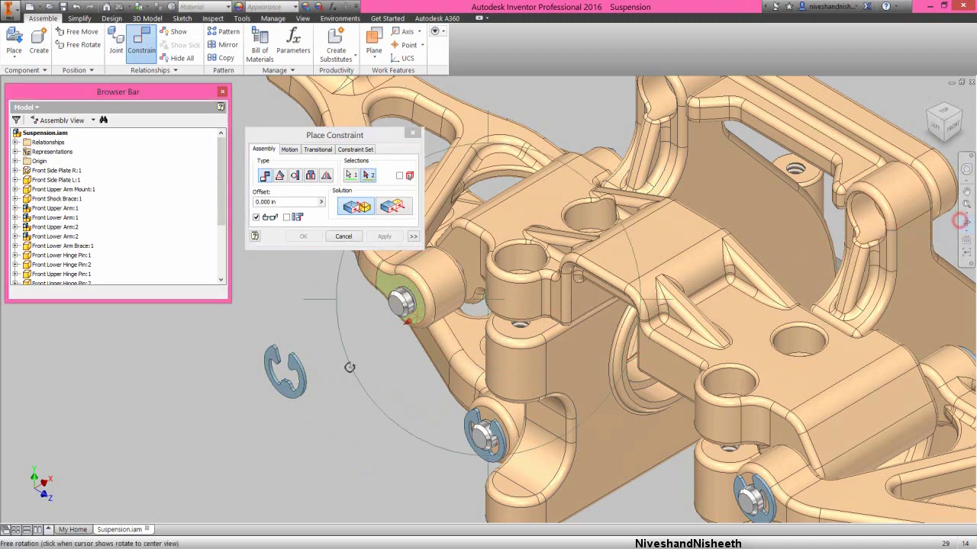
left_click_drag(348, 367, 299, 342)
scroll(319, 356, "up", 3)
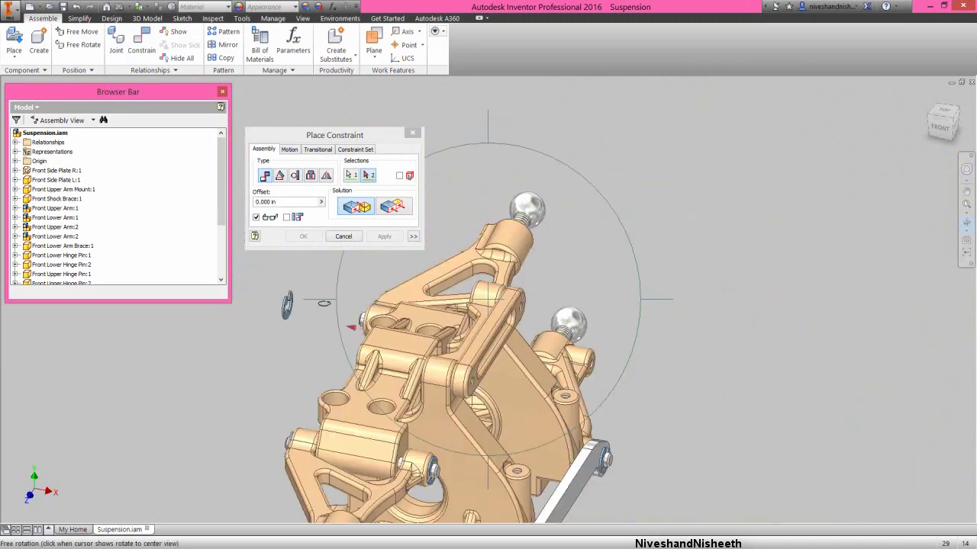
scroll(324, 304, "down", 6)
left_click(425, 307)
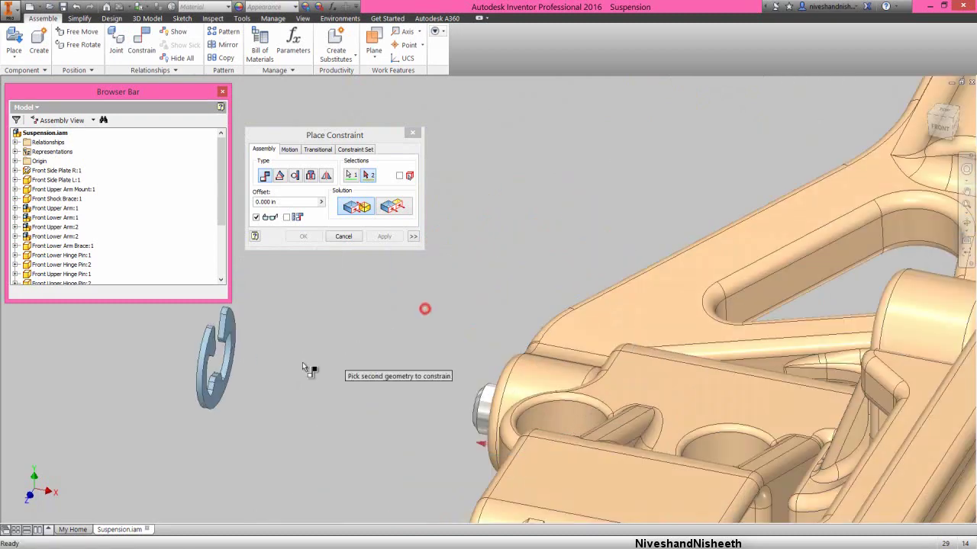
left_click(219, 392)
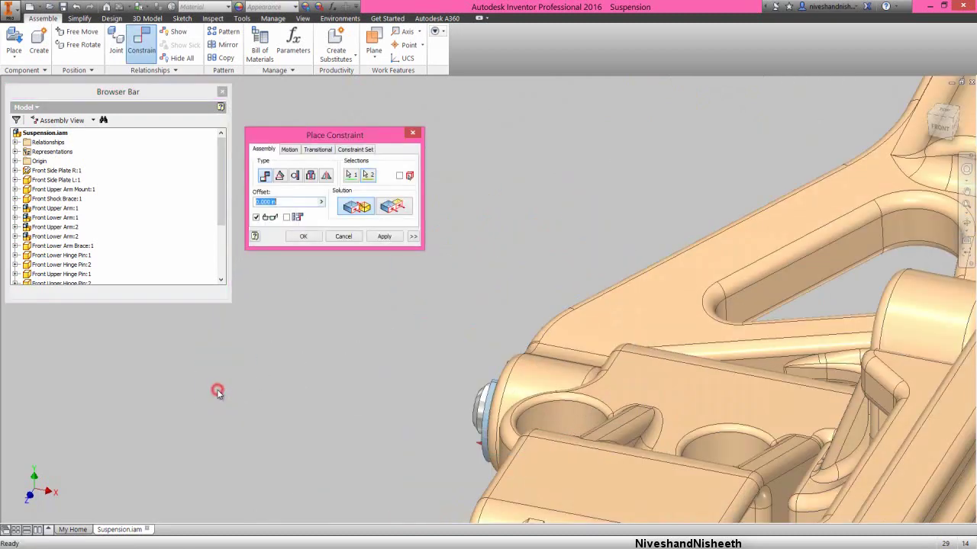
left_click(303, 237)
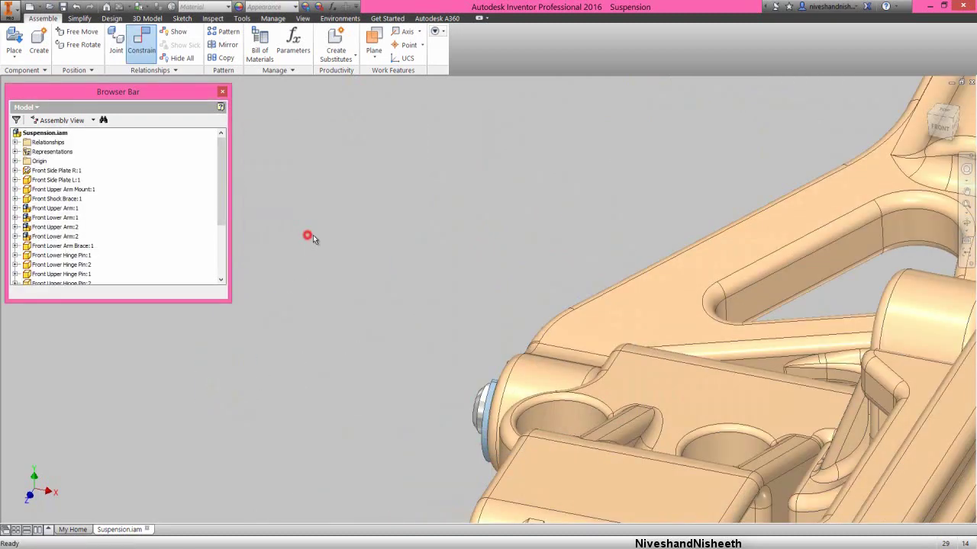
Step: Pull the E-Clip off the far lower hinge pin's end opposite the brace side
left_click(927, 116)
scroll(403, 333, "up", 5)
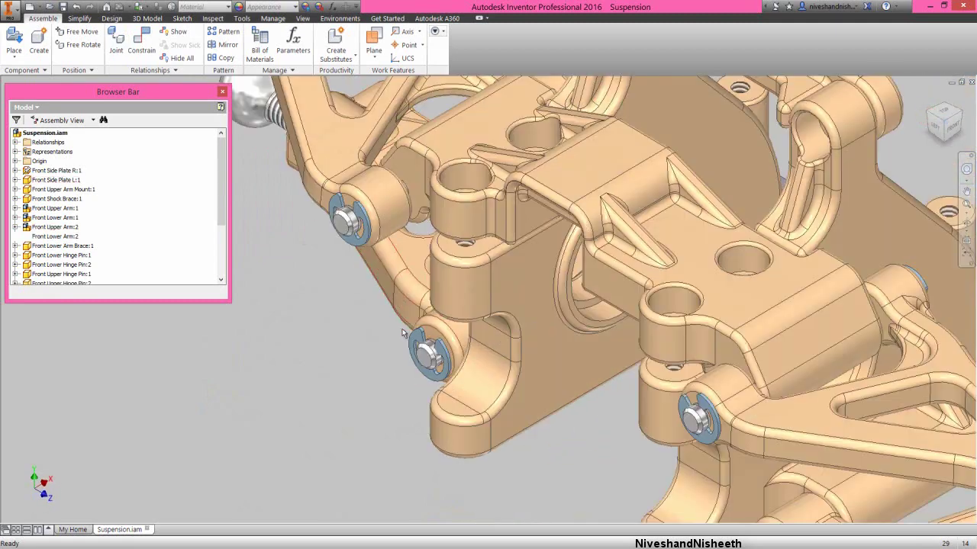
left_click_drag(412, 347, 316, 383)
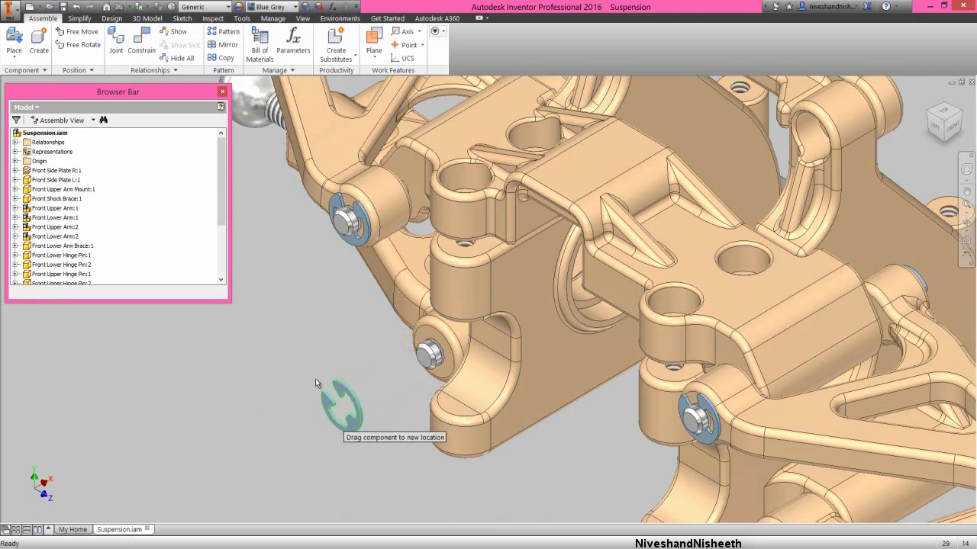
Step: Mate the far lower arm's boss face to the pulled-off E-Clip's back face with 0.000 in offset
right_click(301, 334)
left_click(330, 322)
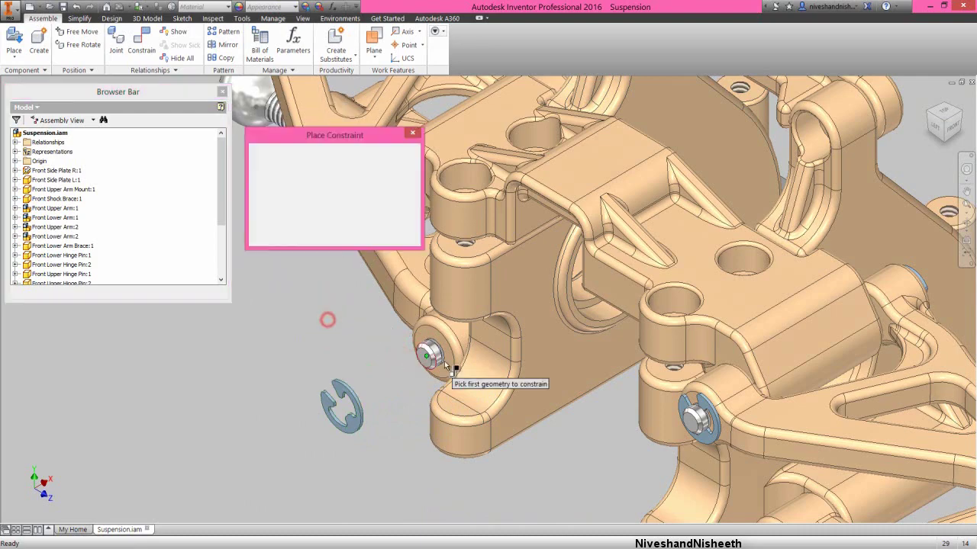
left_click(431, 358)
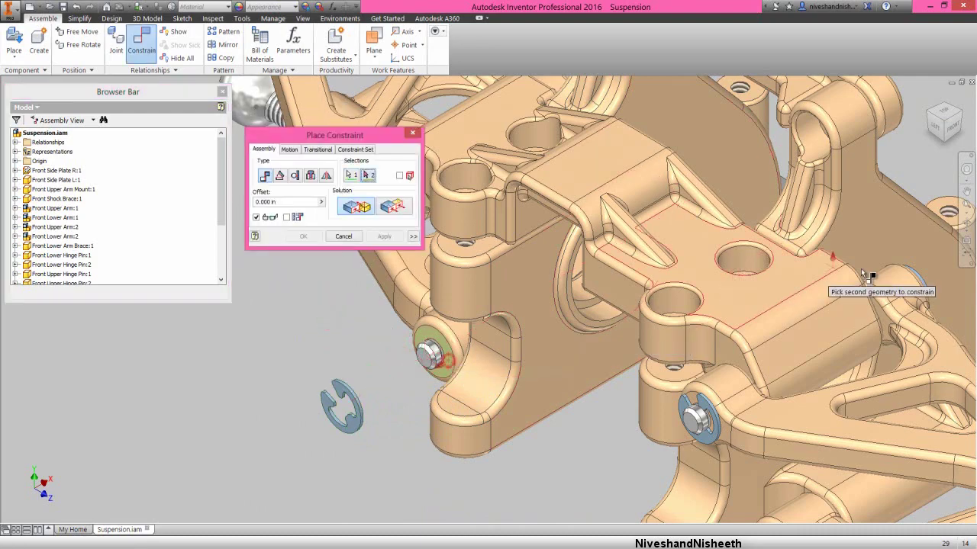
left_click(966, 222)
left_click_drag(509, 382, 419, 364)
scroll(318, 360, "up", 5)
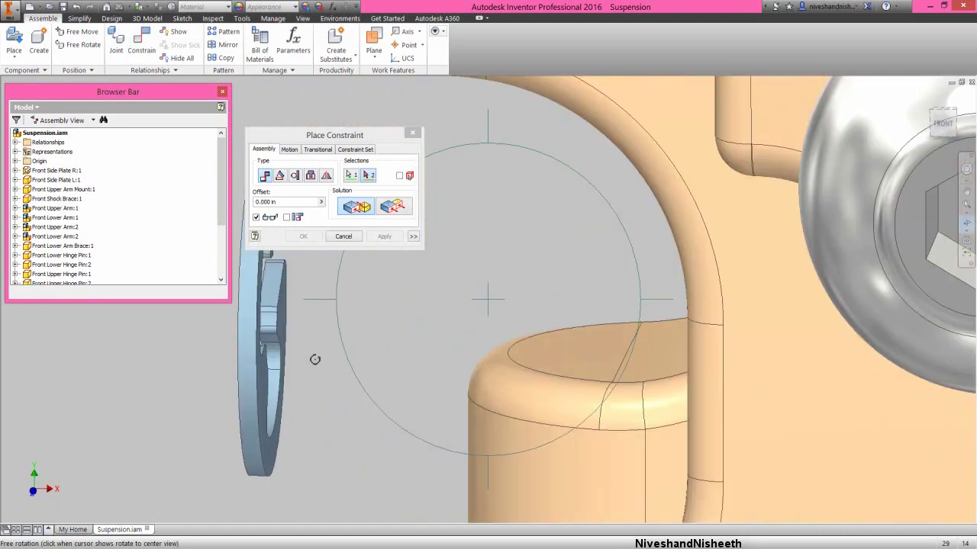
right_click(399, 361)
left_click(429, 363)
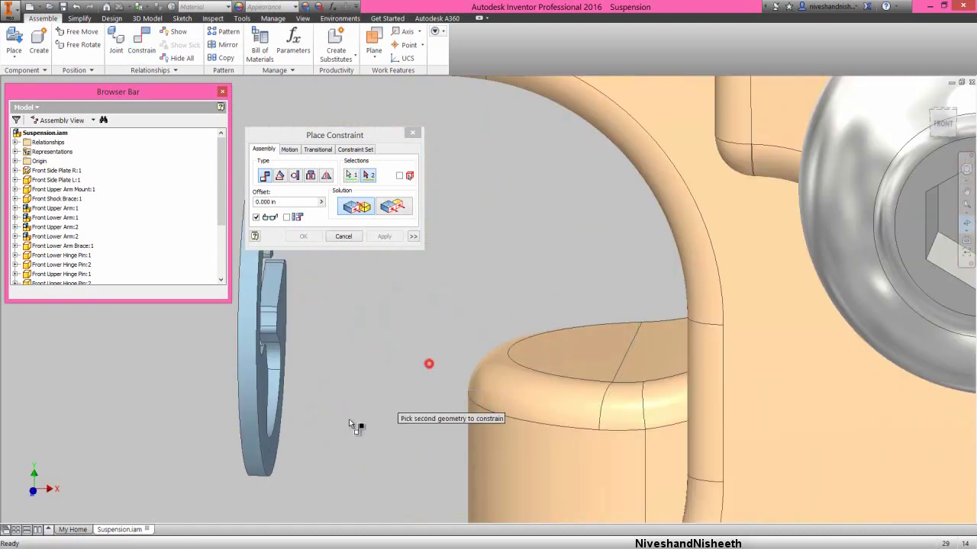
left_click(273, 453)
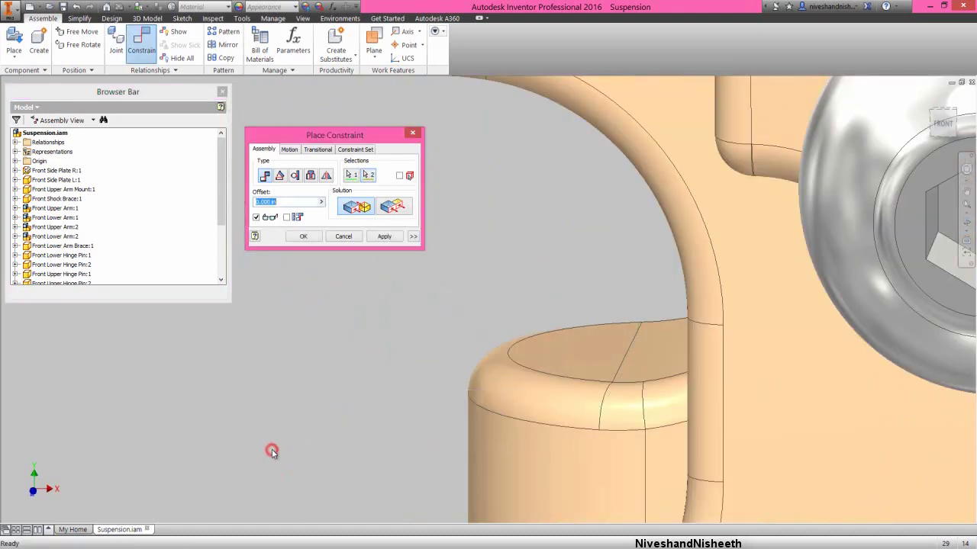
left_click(303, 236)
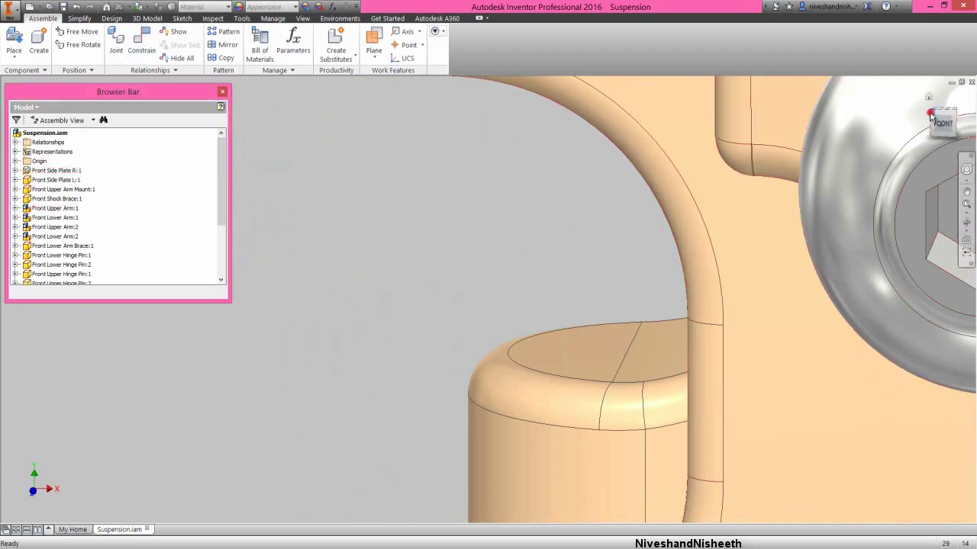
Step: Inspect the seating of the E-Clips at both ends of the upper and lower hinge pins
left_click(930, 114)
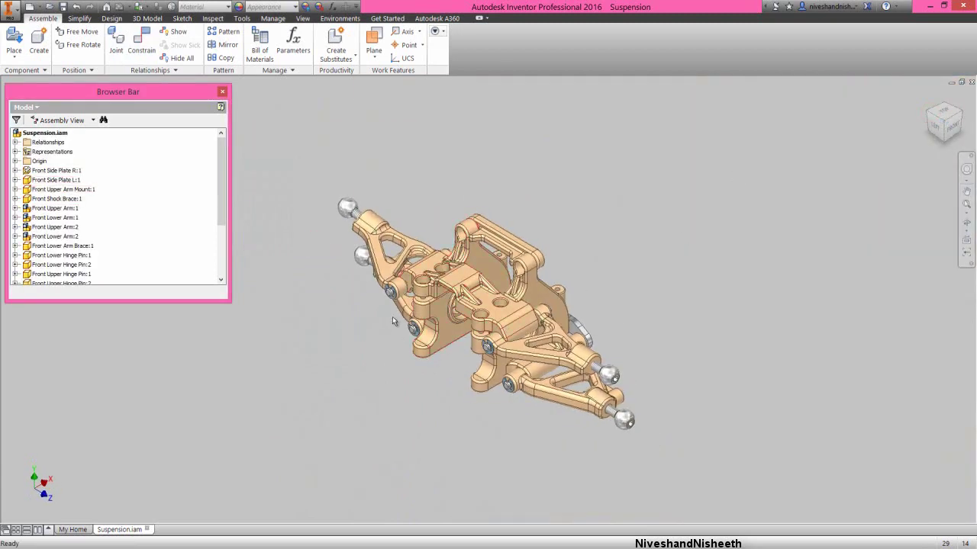
scroll(392, 317, "down", 5)
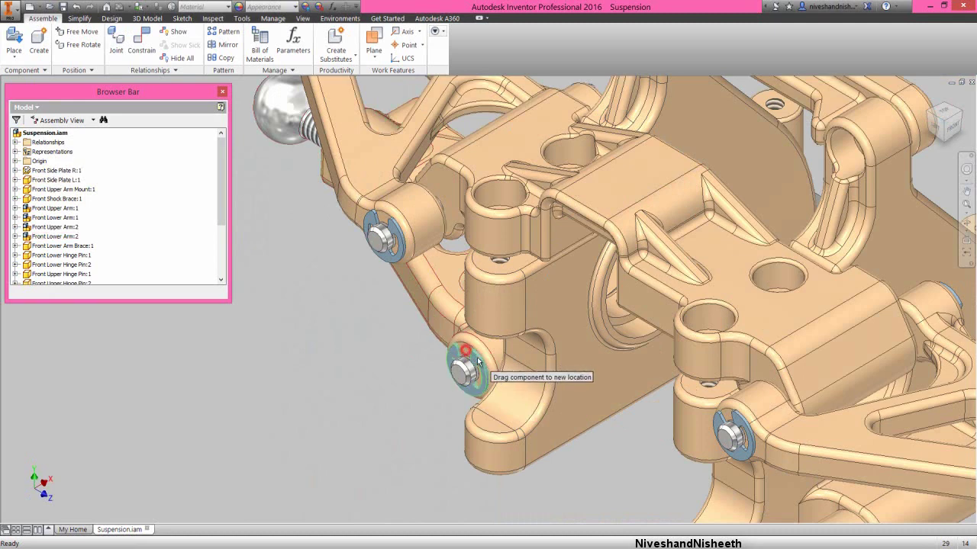
left_click(479, 362)
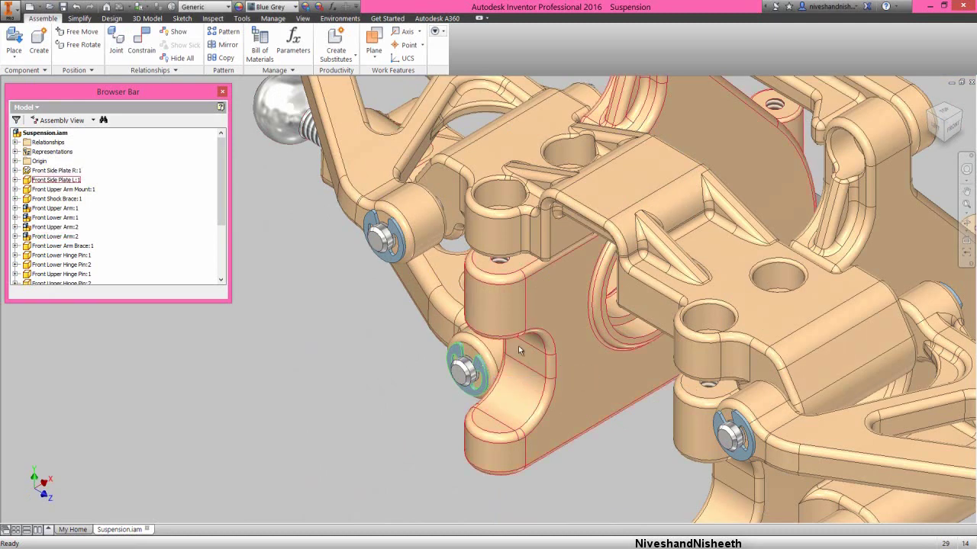
left_click(397, 230)
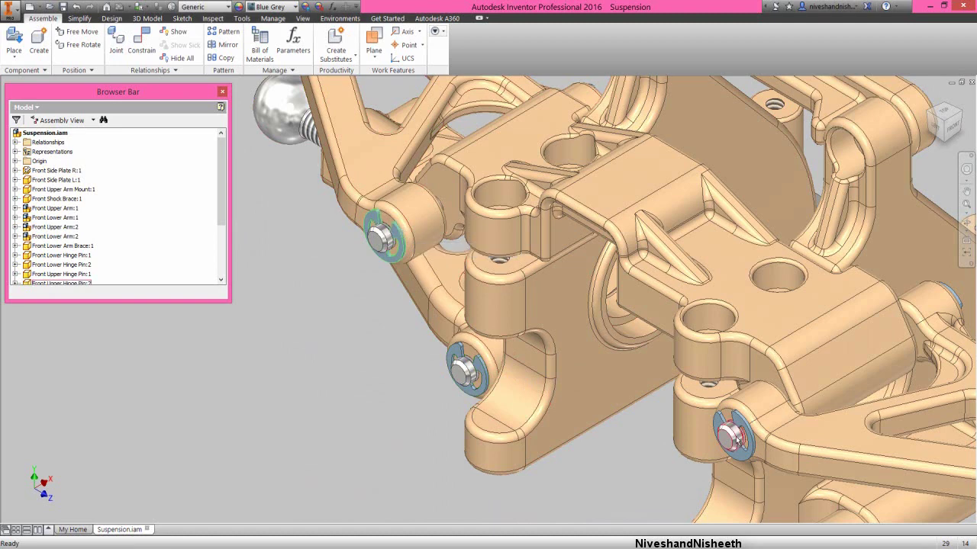
left_click(739, 424)
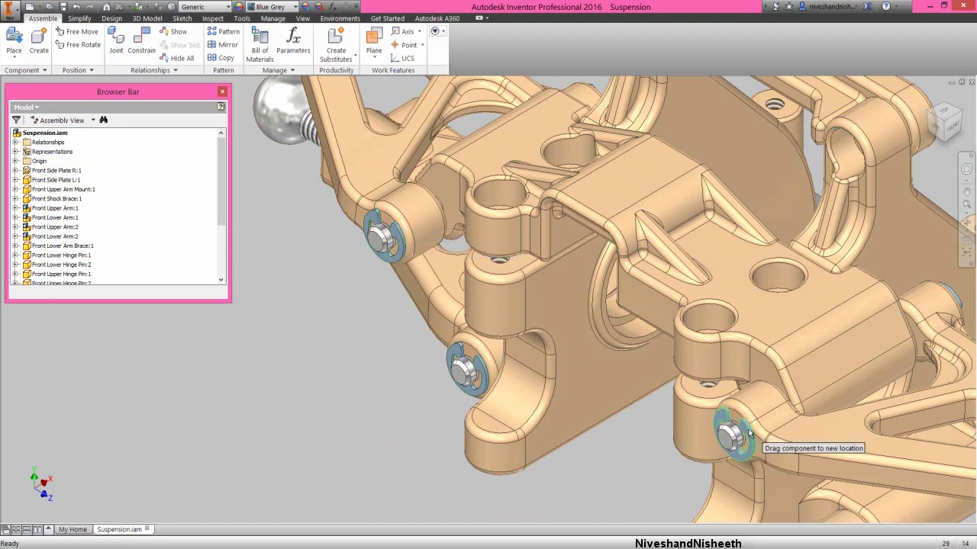
scroll(750, 433, "down", 5)
scroll(745, 485, "up", 5)
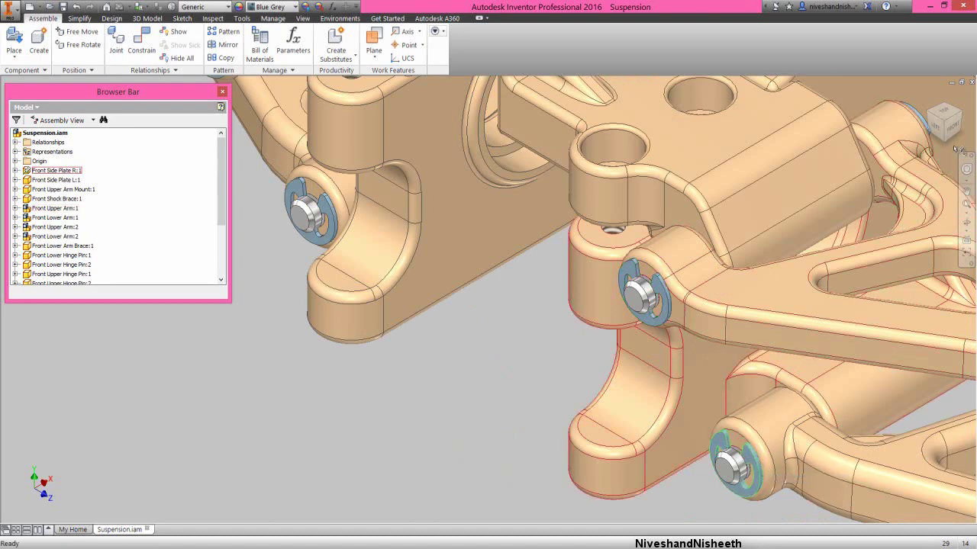
left_click(963, 116)
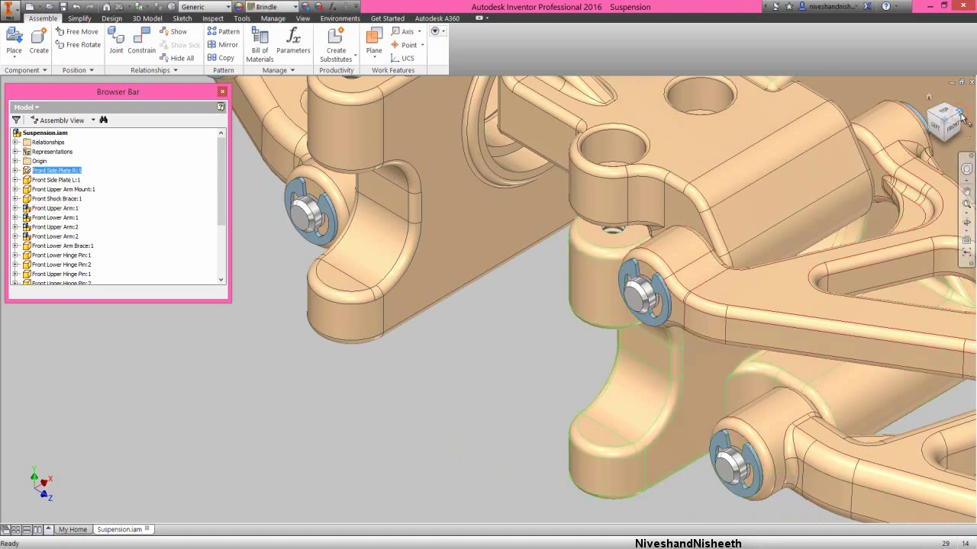
left_click(962, 116)
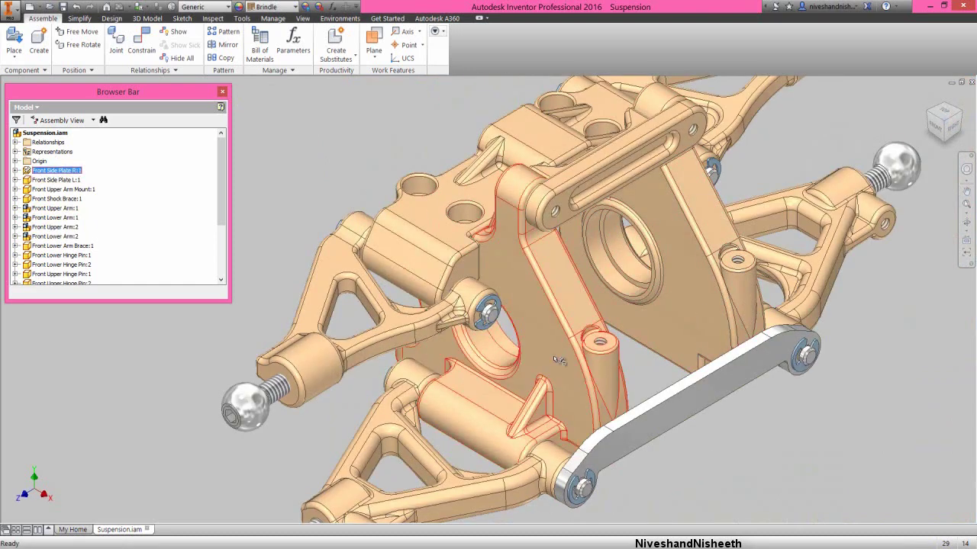
scroll(493, 318, "up", 5)
left_click_drag(461, 273, 510, 258)
scroll(509, 259, "down", 5)
scroll(500, 291, "down", 5)
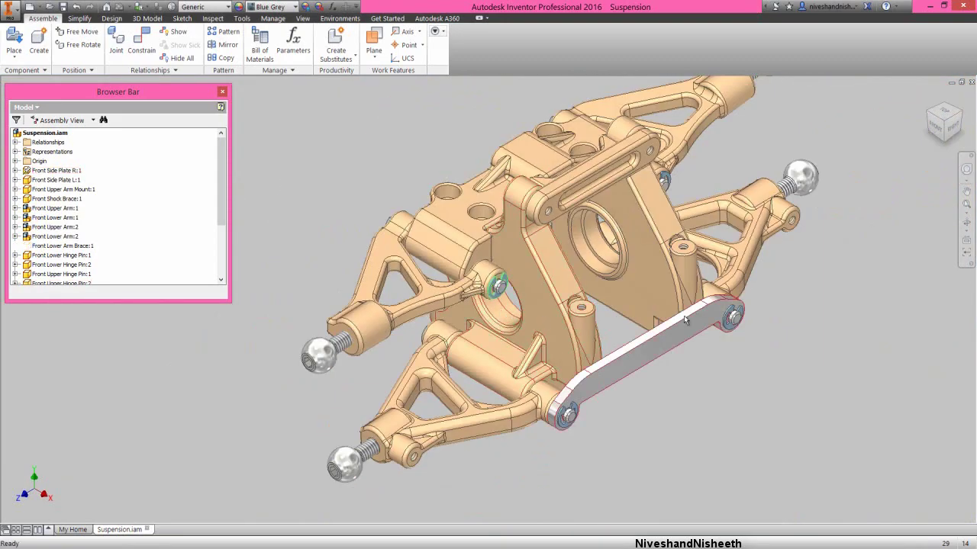
scroll(769, 303, "up", 5)
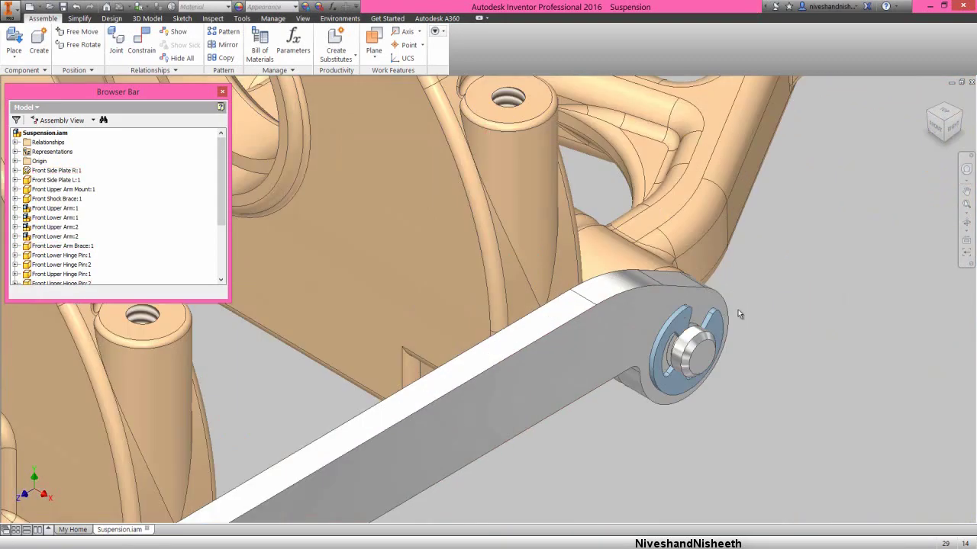
left_click(671, 337)
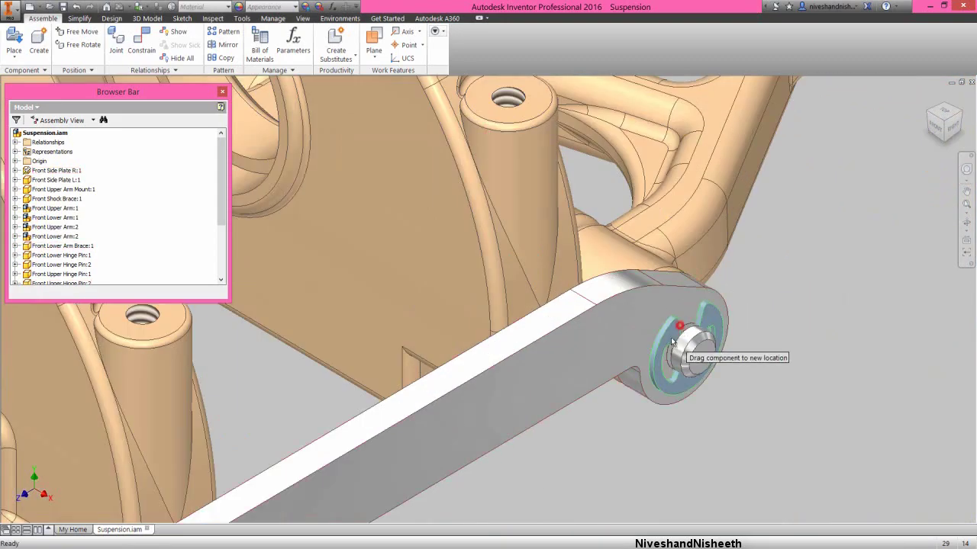
left_click(783, 371)
left_click(965, 206)
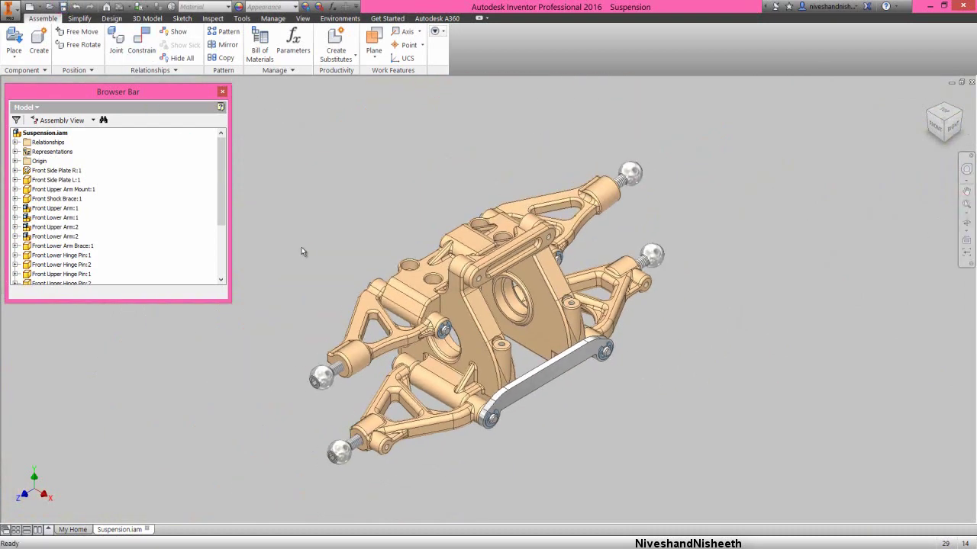
left_click_drag(301, 251, 342, 241)
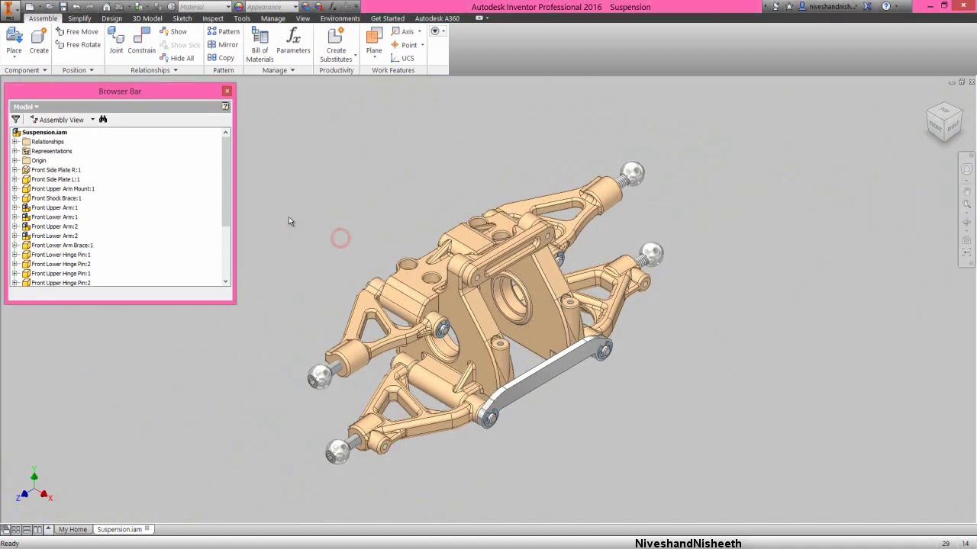
Step: Place two instances of Front Suspension Adjustment Clip from the Suspension folder in empty space beside the lower arm brace
left_click(14, 34)
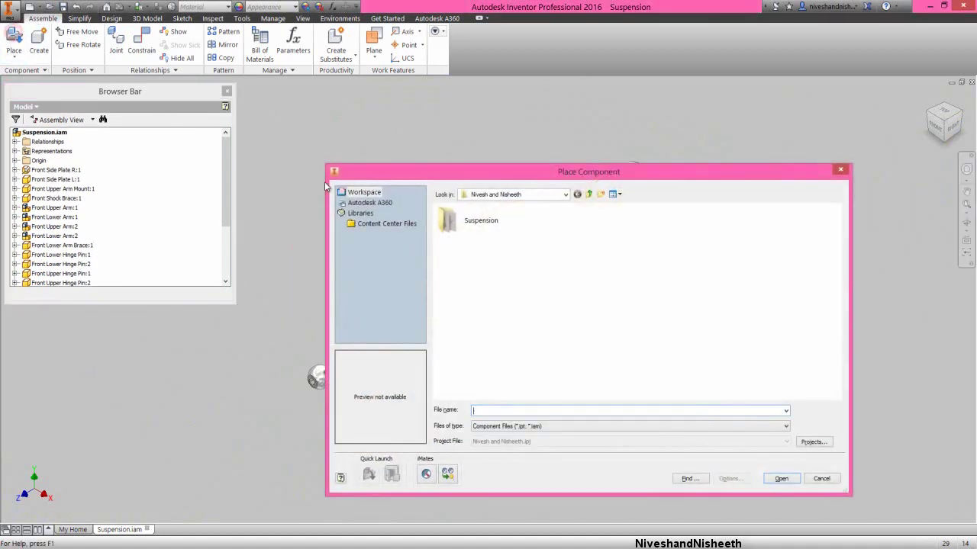
double_click(471, 234)
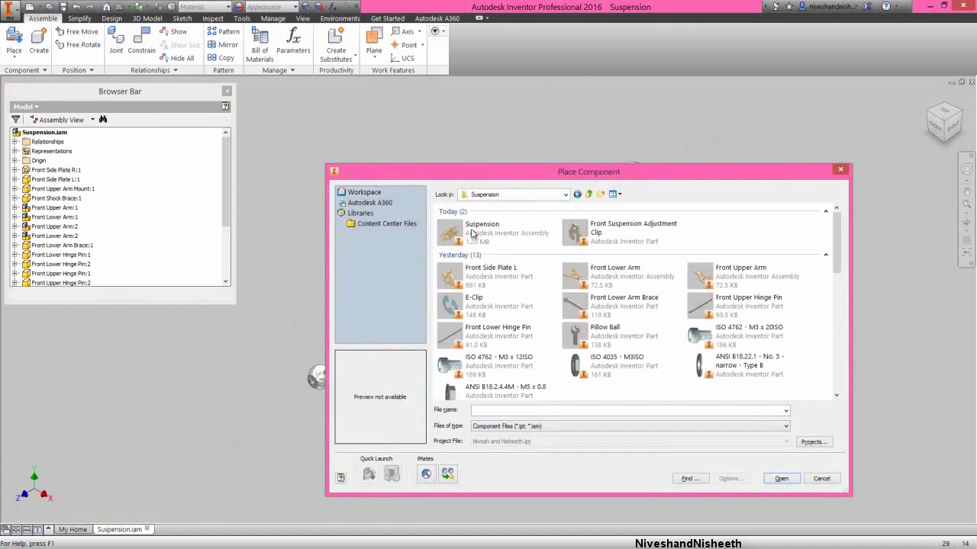
left_click(616, 232)
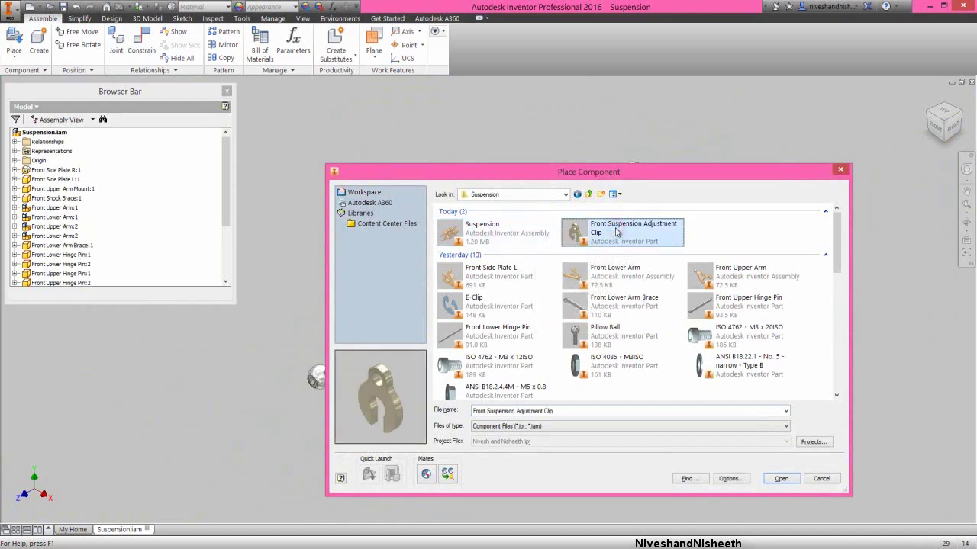
left_click(781, 478)
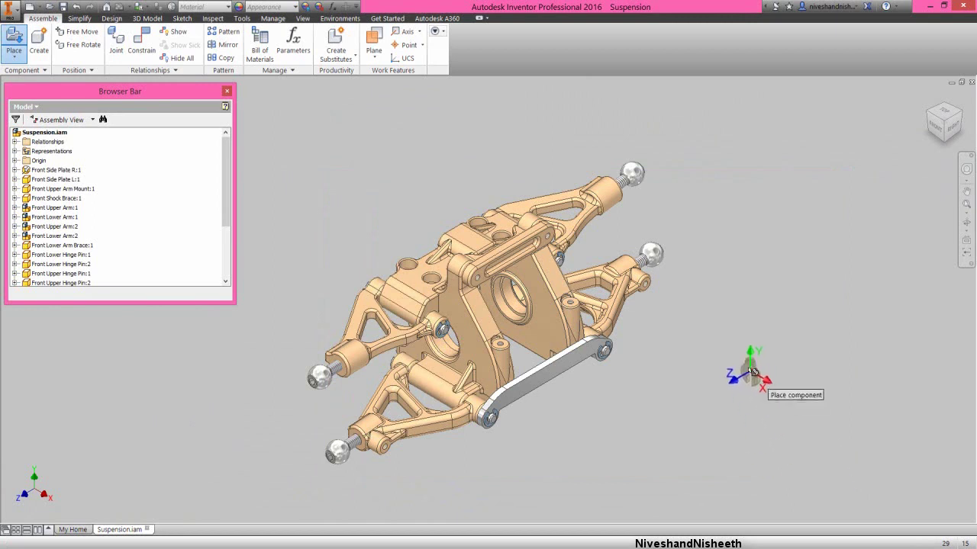
left_click(749, 369)
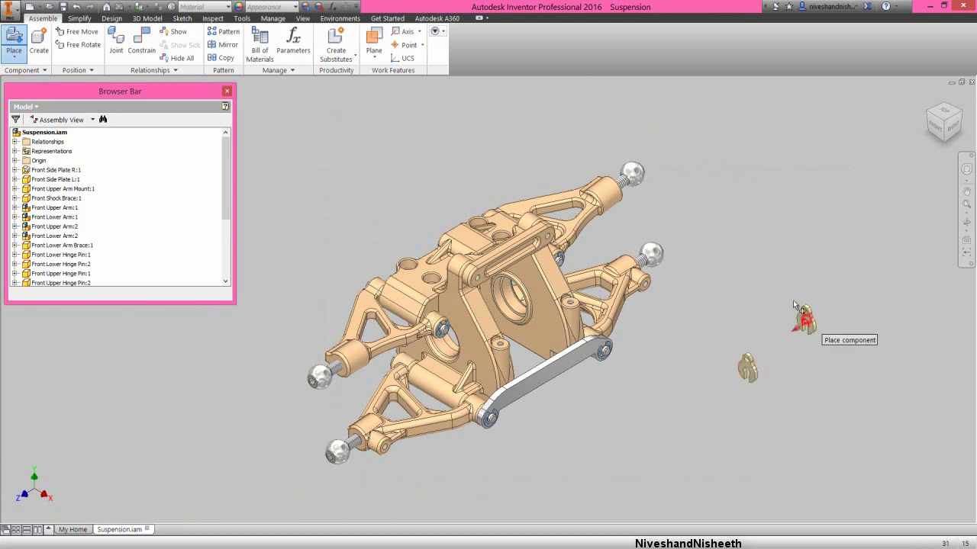
left_click(793, 305)
right_click(731, 219)
left_click(758, 225)
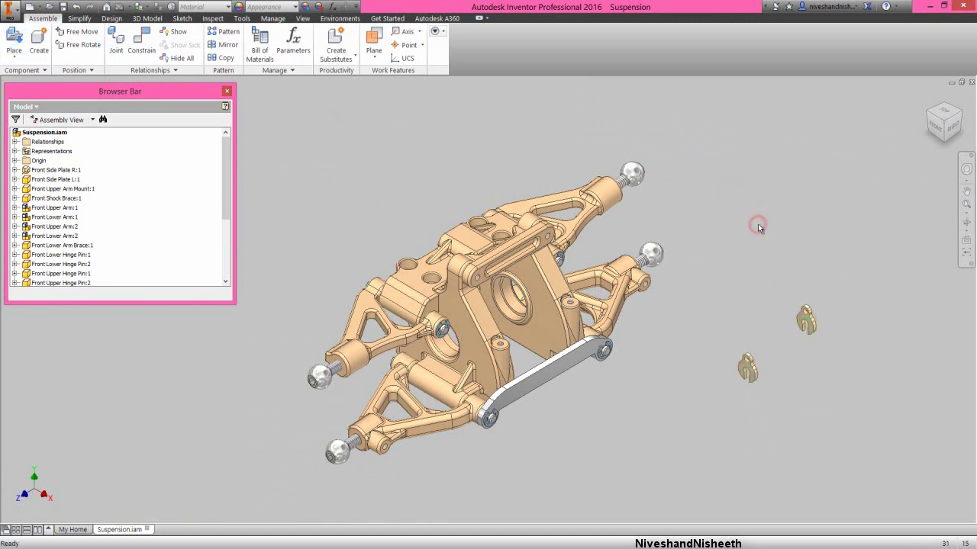
Step: Mate the flat face of one adjustment clip to the upper arm mount's end face with 0.000 in offset
right_click(757, 226)
left_click(777, 213)
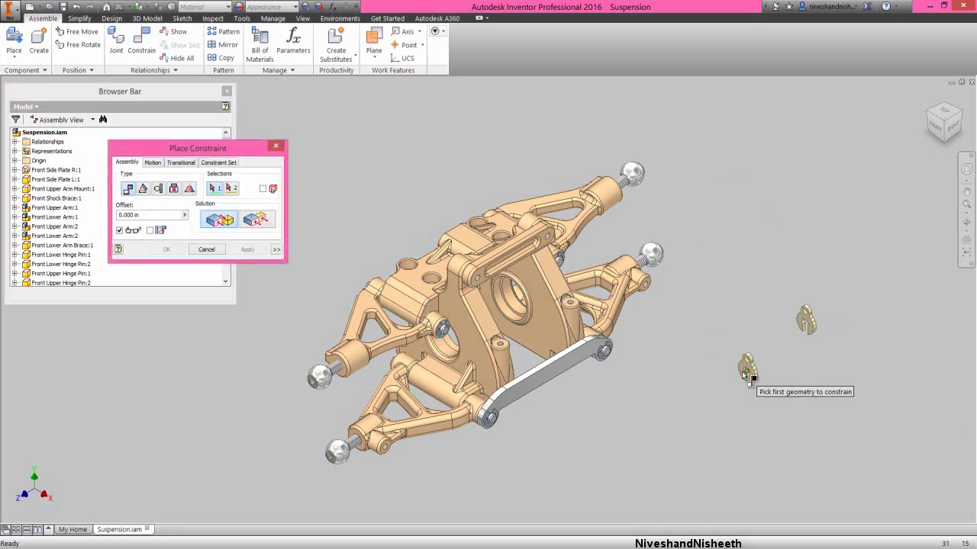
scroll(747, 374, "up", 5)
left_click(726, 344)
scroll(761, 366, "down", 2)
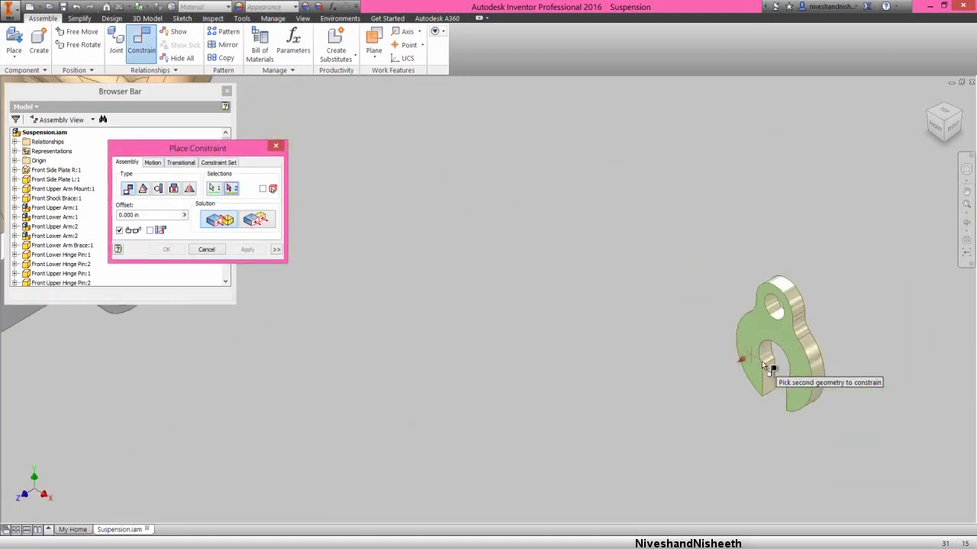
scroll(766, 367, "down", 4)
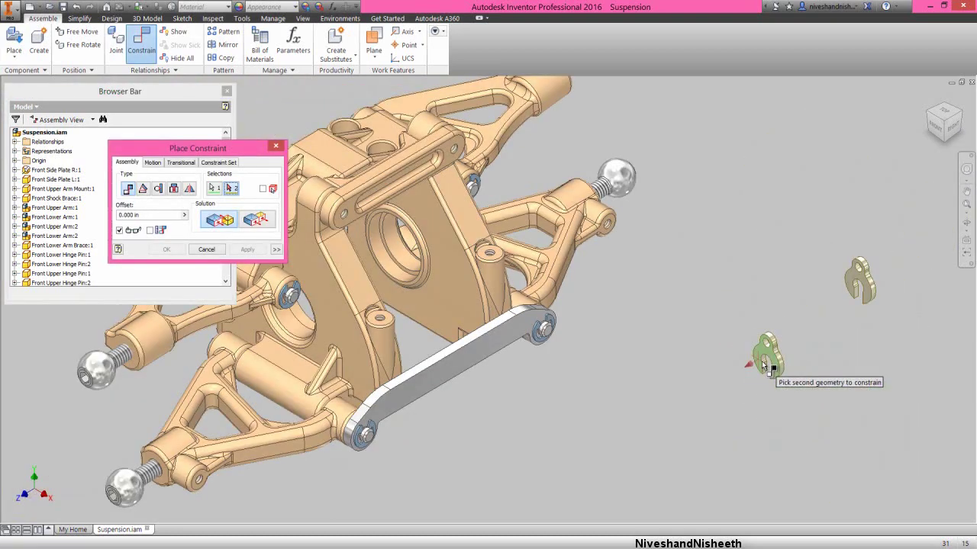
scroll(766, 367, "down", 2)
scroll(525, 312, "up", 6)
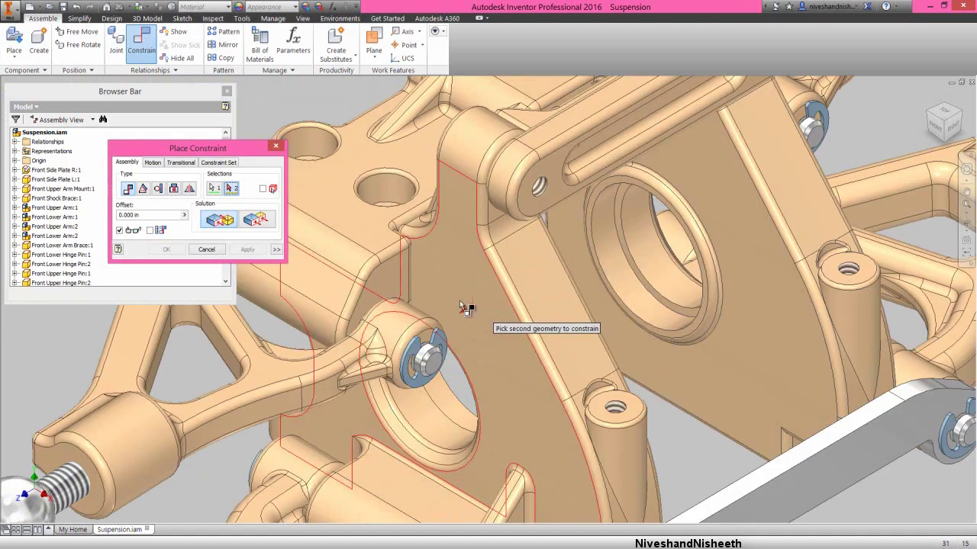
left_click(381, 292)
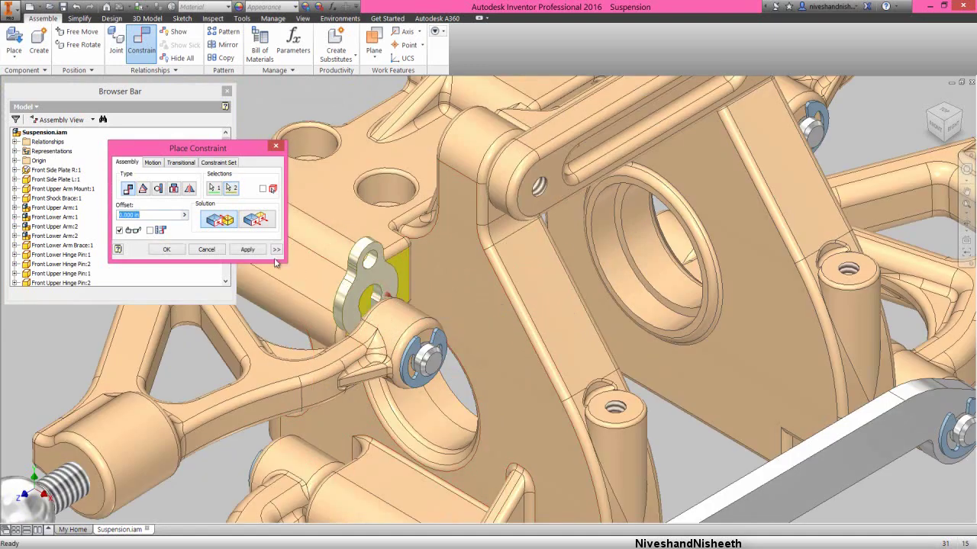
left_click(247, 249)
Step: Mate the axis of the first adjustment clip's curved edge to the upper arm boss's axis with 0.000 in offset
scroll(350, 316, "up", 4)
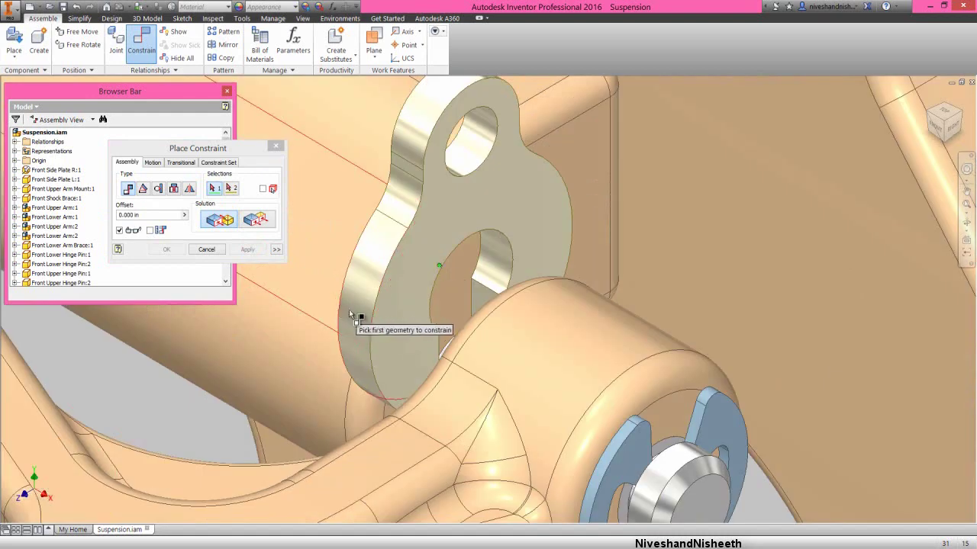
left_click(351, 315)
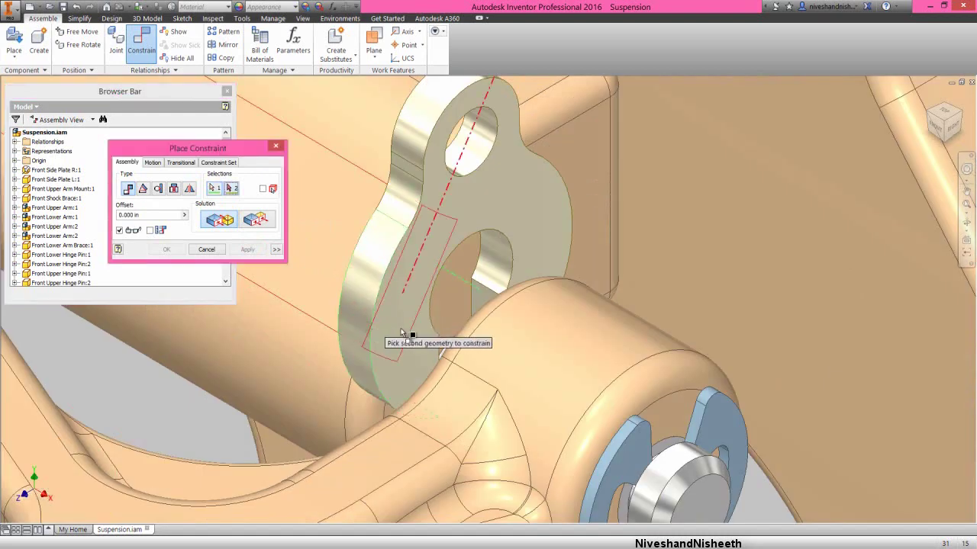
left_click(523, 365)
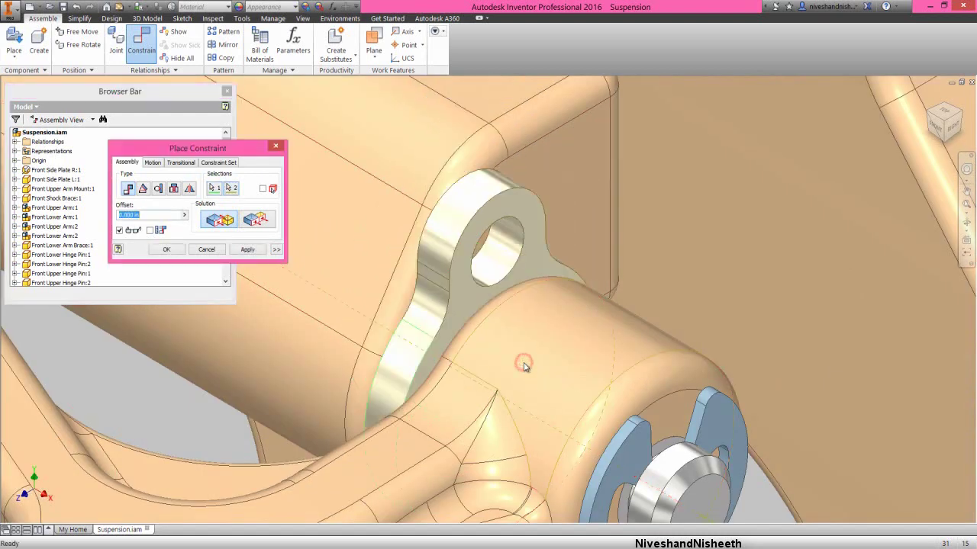
left_click(247, 250)
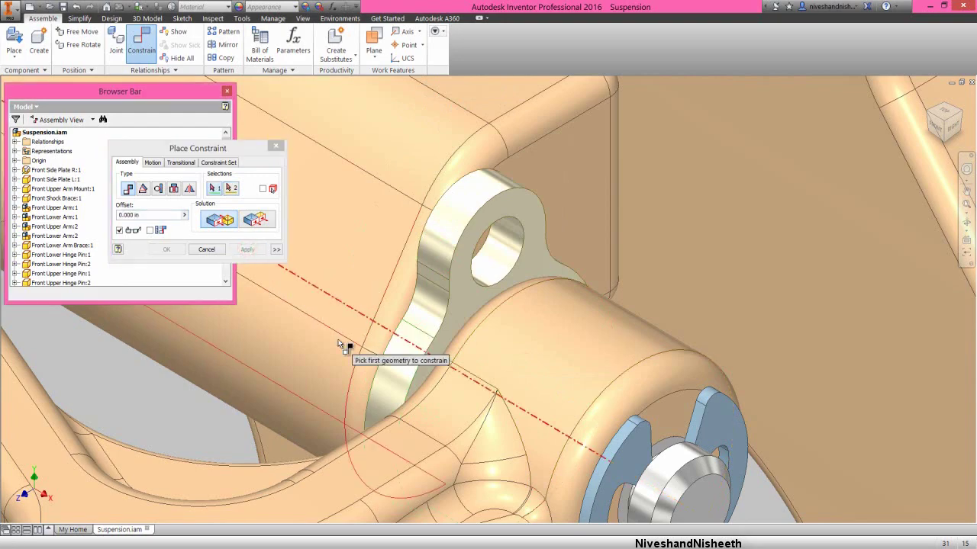
Step: Mate the upper arm mount's end face on the opposite side to the second adjustment clip's flat face with 0.000 in offset
scroll(312, 349, "down", 5)
scroll(478, 283, "up", 5)
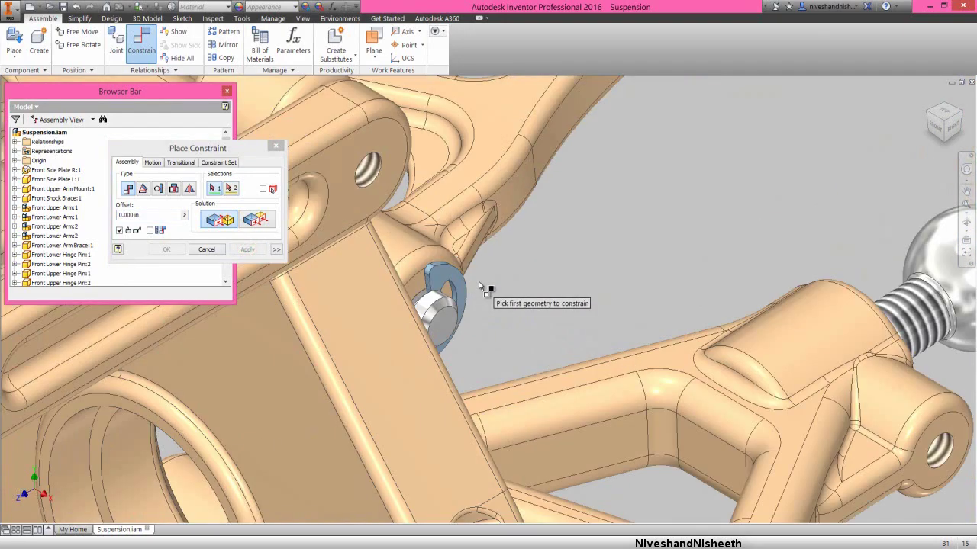
scroll(478, 281, "down", 3)
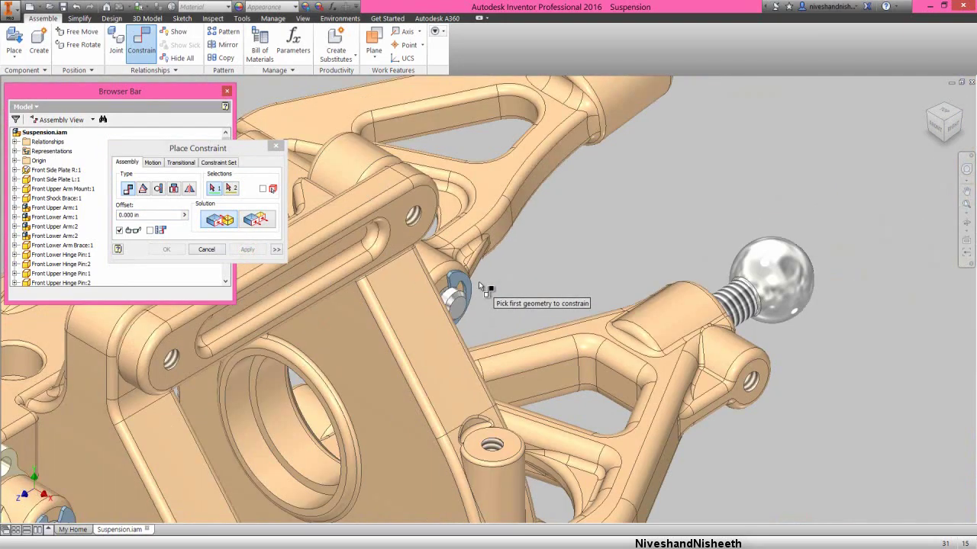
left_click(962, 113)
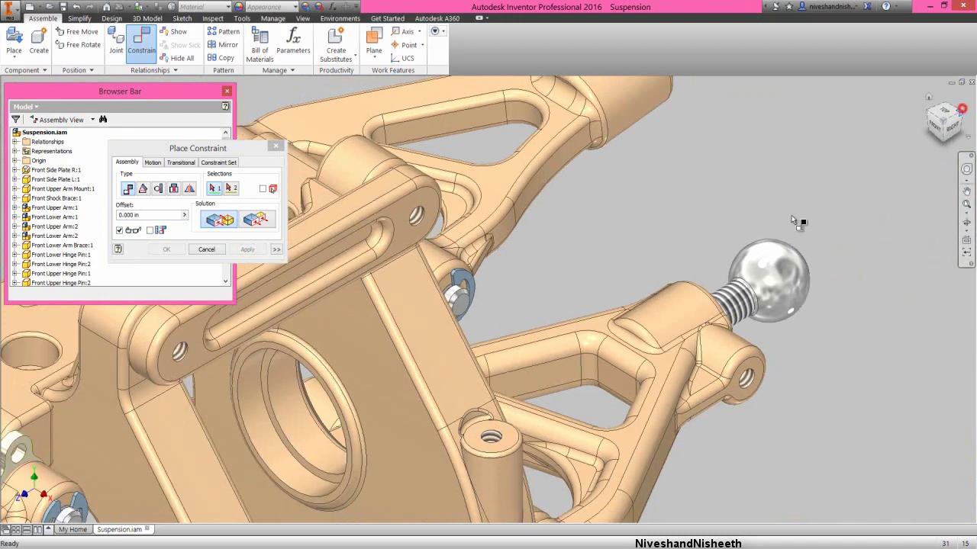
scroll(578, 296, "up", 3)
scroll(568, 271, "up", 4)
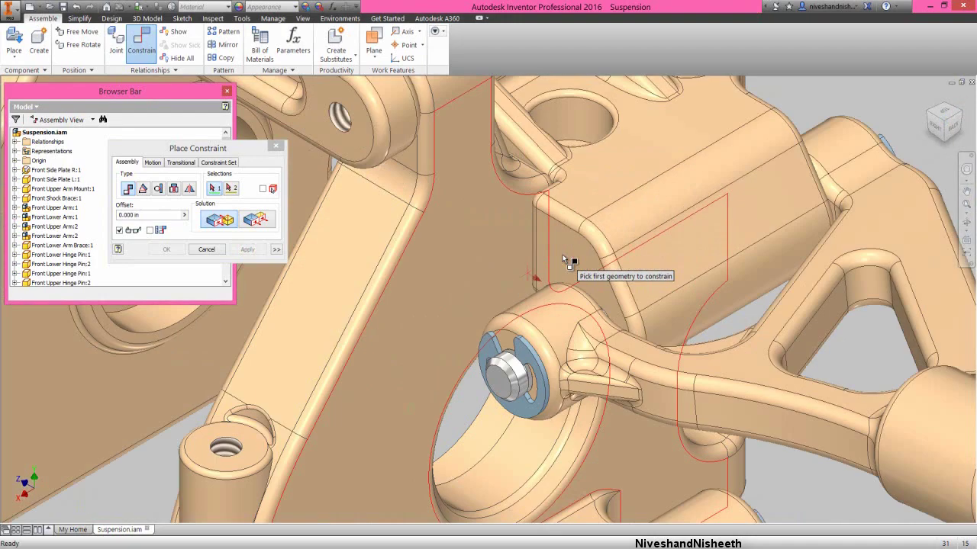
left_click(580, 264)
scroll(579, 263, "down", 3)
scroll(577, 268, "down", 3)
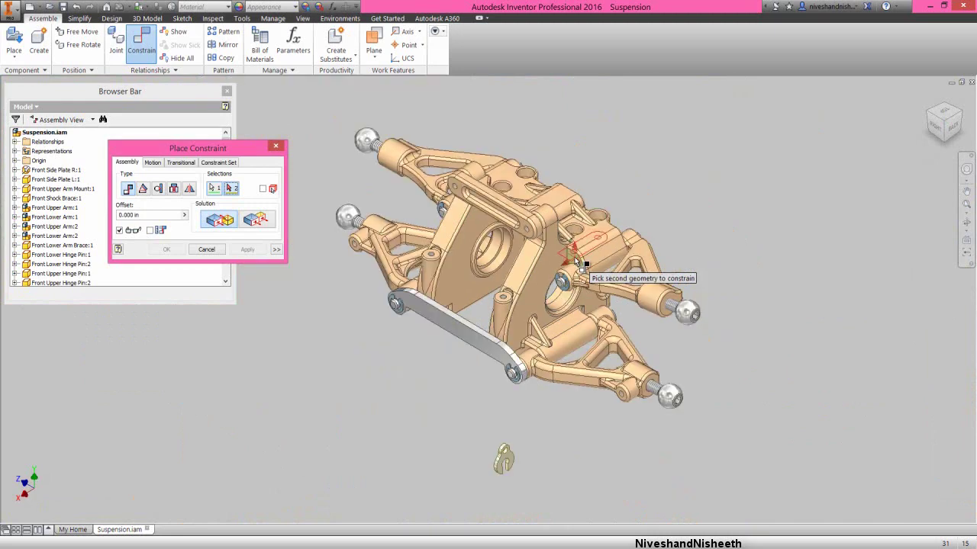
scroll(543, 432, "up", 5)
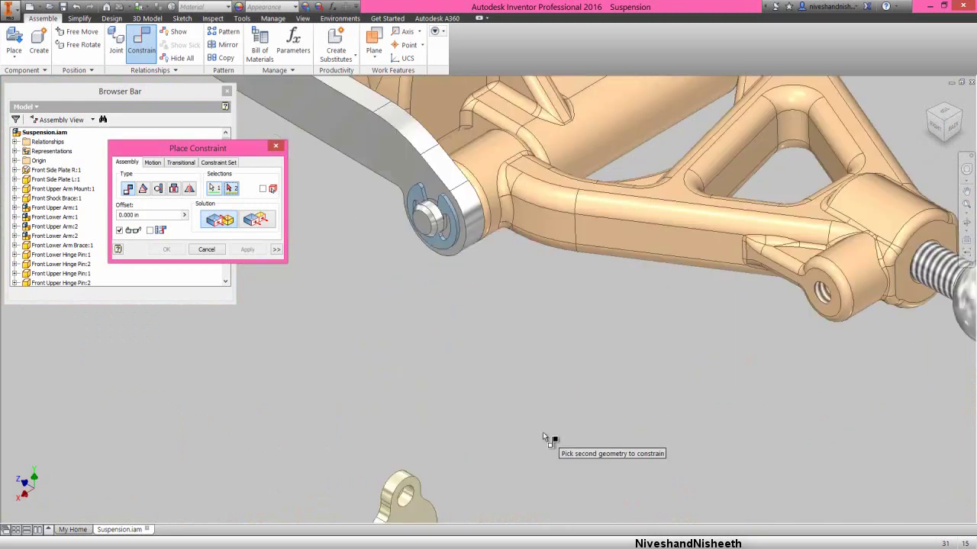
left_click(423, 510)
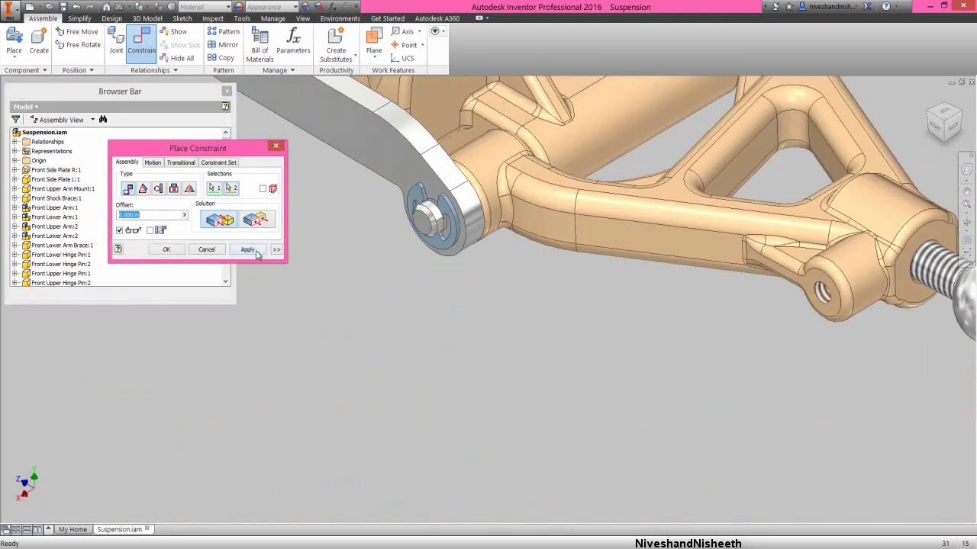
left_click(248, 250)
Step: Mate the axis of the second adjustment clip's curved edge to the adjacent upper arm boss's axis with 0.000 in offset
scroll(427, 316, "down", 5)
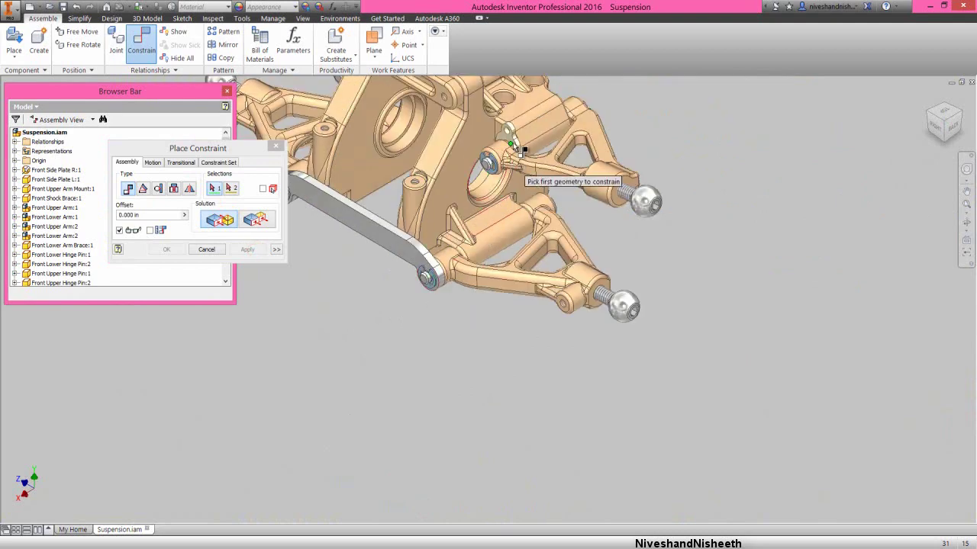
scroll(518, 147, "up", 5)
left_click(562, 206)
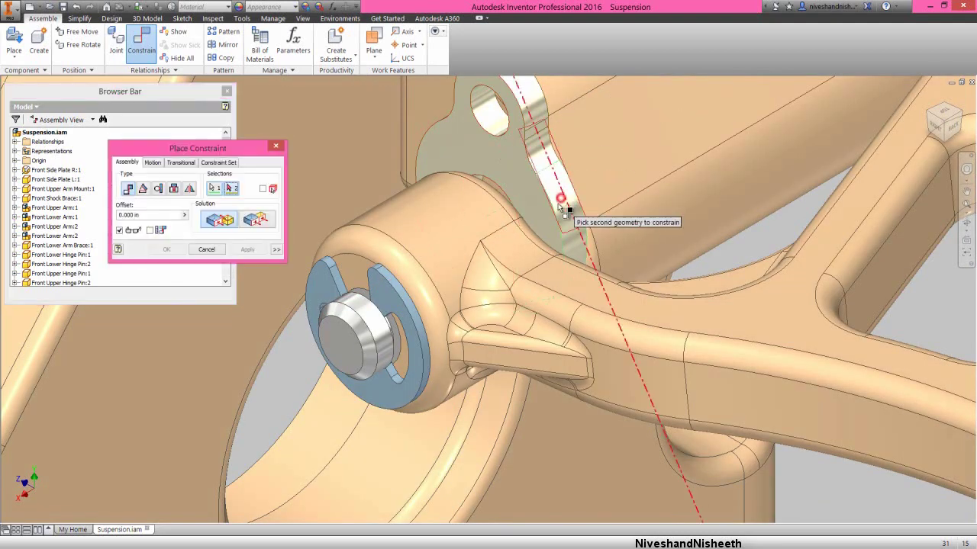
left_click(450, 244)
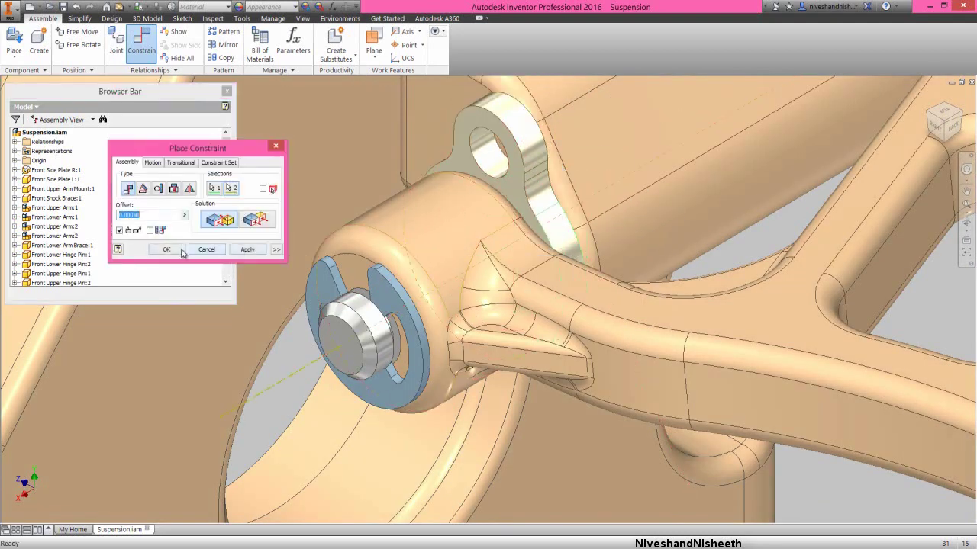
left_click(166, 249)
Step: Inspect the second adjustment clip between the upper arm and its mount from behind, and restore the home view
scroll(472, 290, "down", 3)
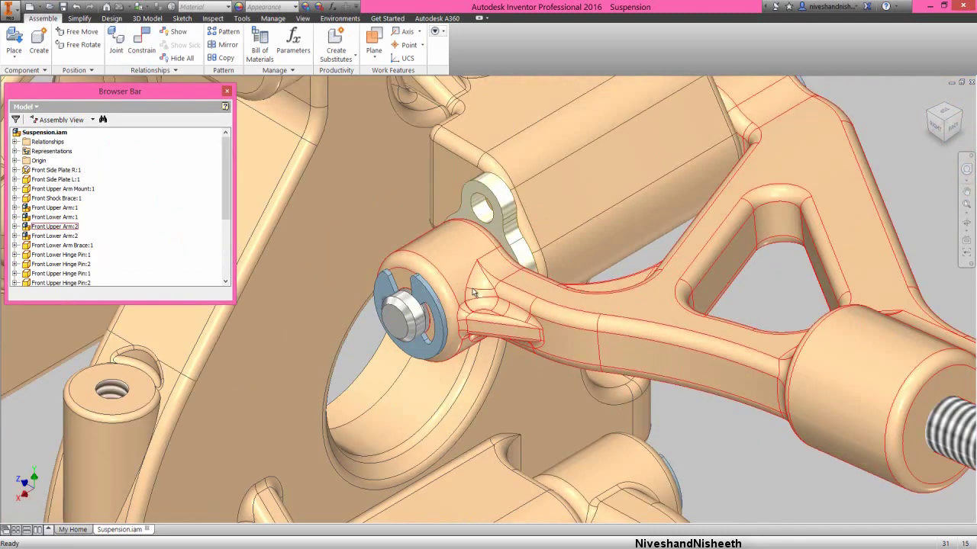
left_click(966, 169)
left_click_drag(752, 206, 553, 254)
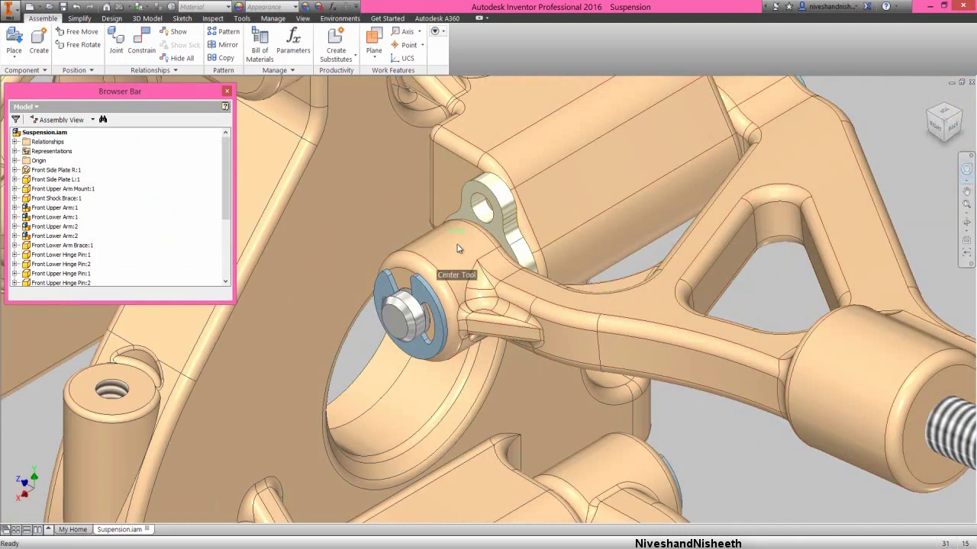
left_click_drag(458, 249, 298, 267)
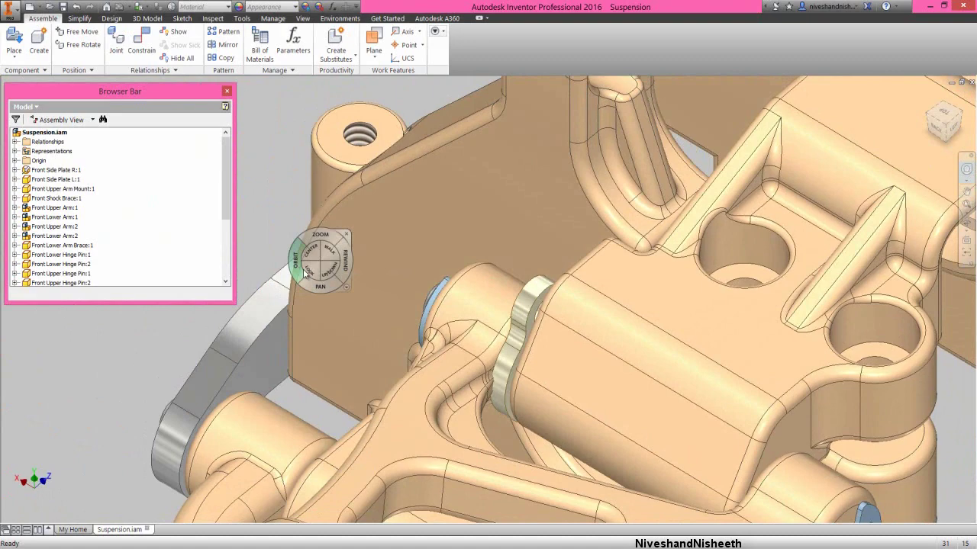
left_click(347, 235)
right_click(301, 193)
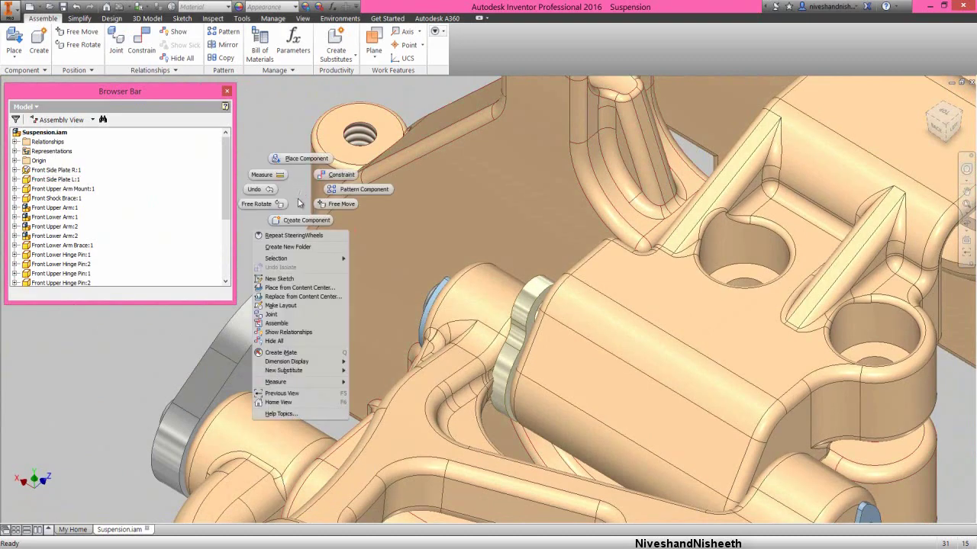
left_click(293, 404)
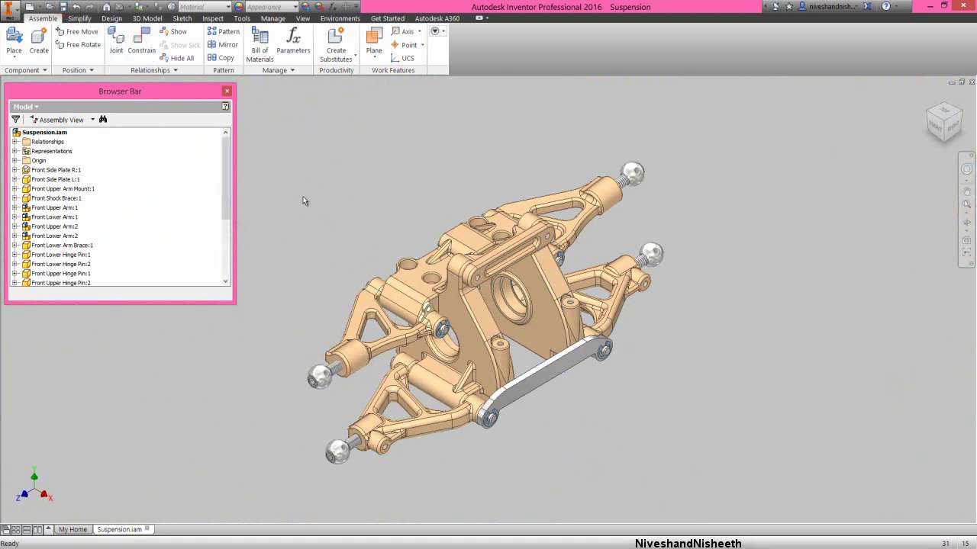
Step: Place two instances of the Shock Bushing part in empty space beside the suspension assembly
left_click(15, 38)
left_click(595, 276)
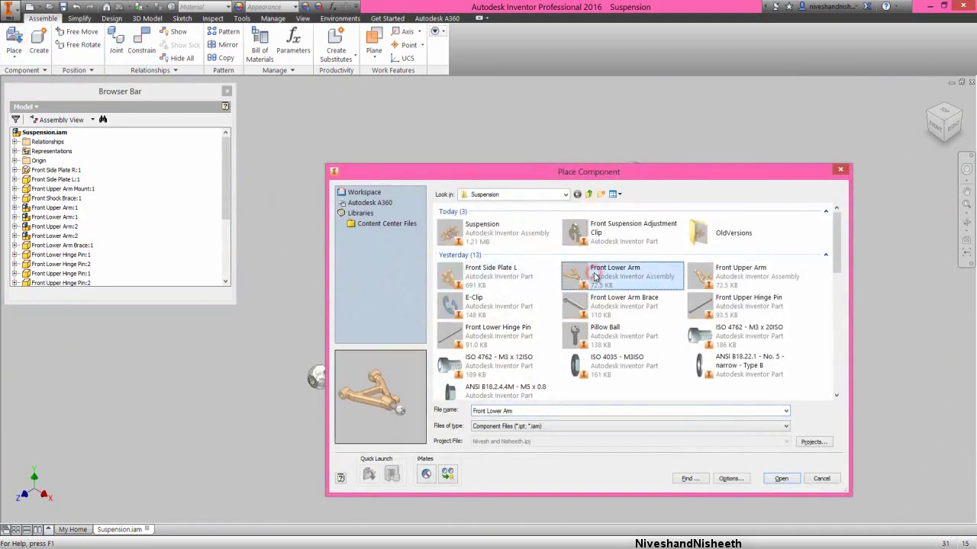
key("s")
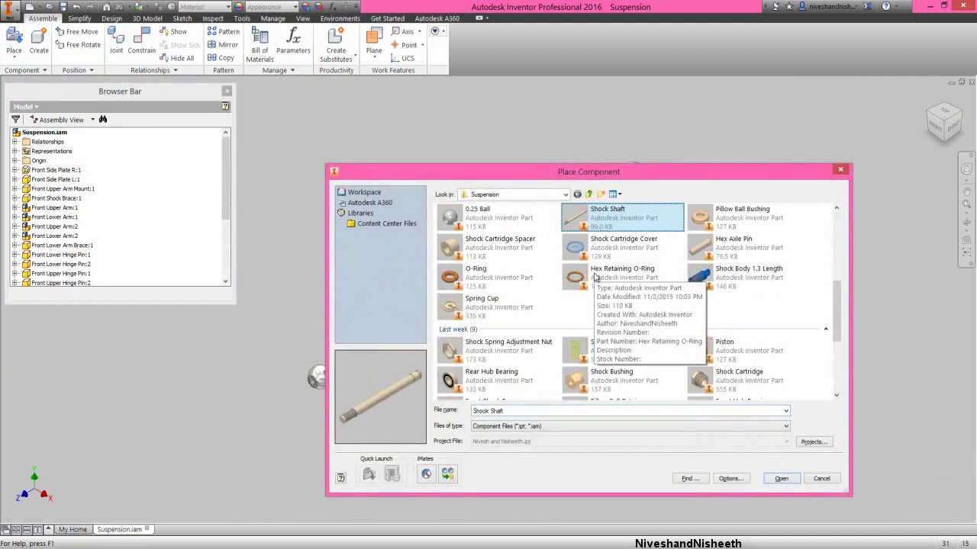
key("s")
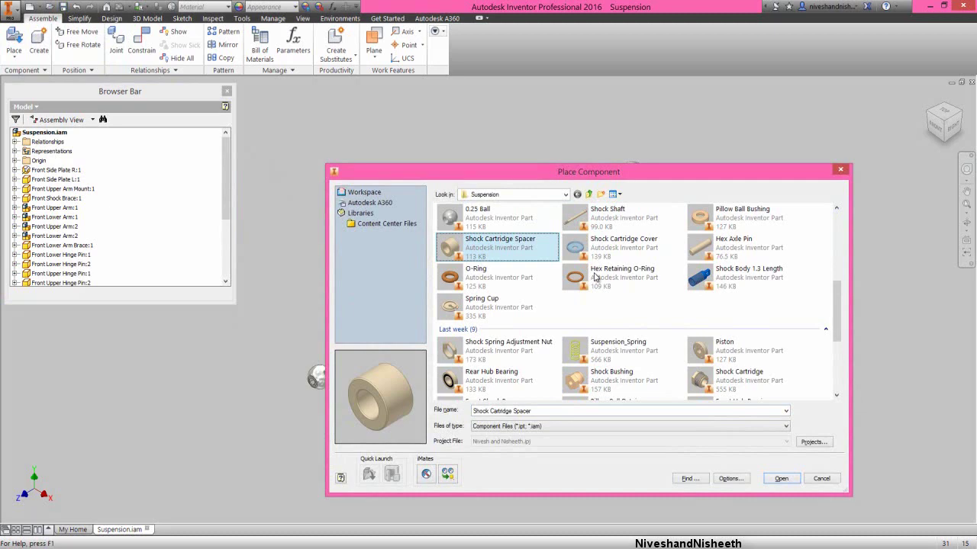
double_click(652, 380)
left_click(665, 374)
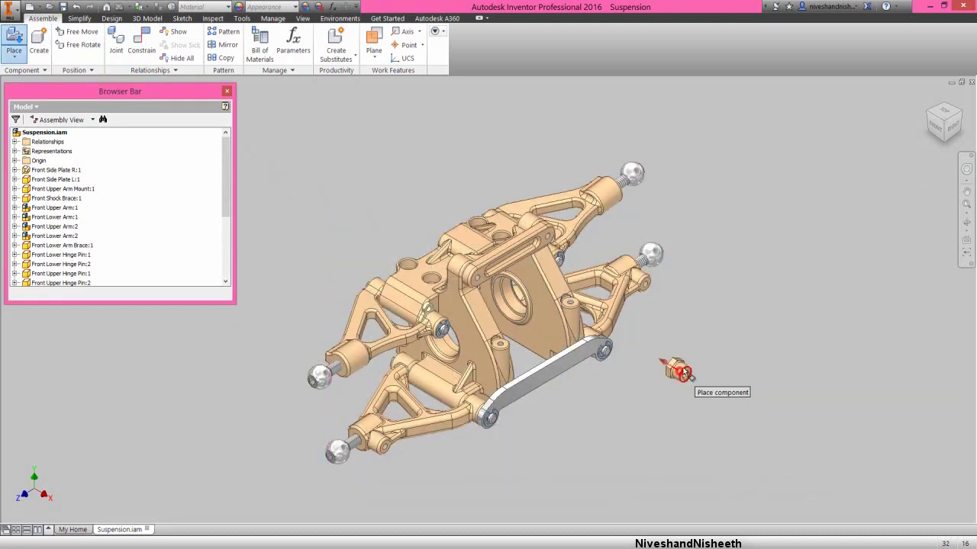
left_click(742, 343)
right_click(779, 273)
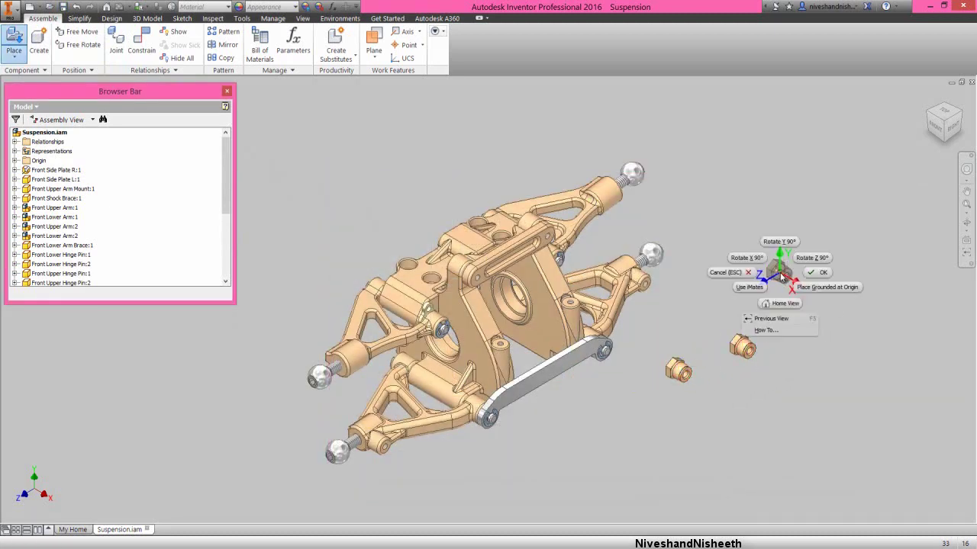
left_click(816, 273)
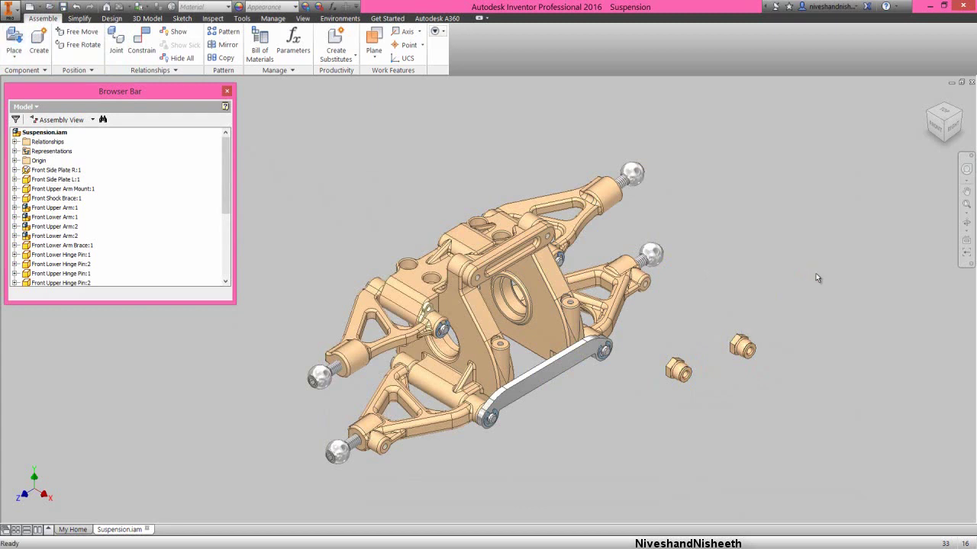
Step: Mate the flat hex face of one shock bushing to the outer face of the Front Shock Brace with 0.000 in offset
right_click(816, 273)
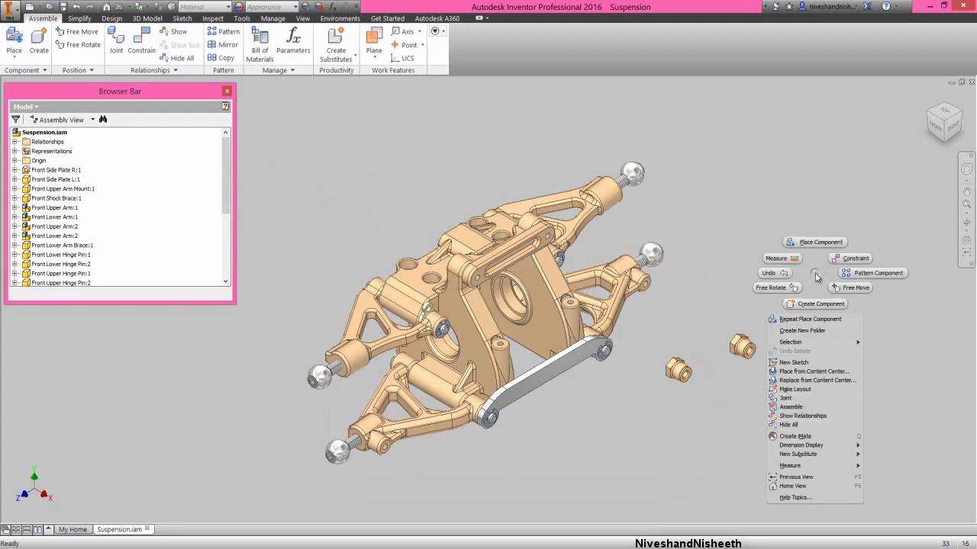
left_click(839, 260)
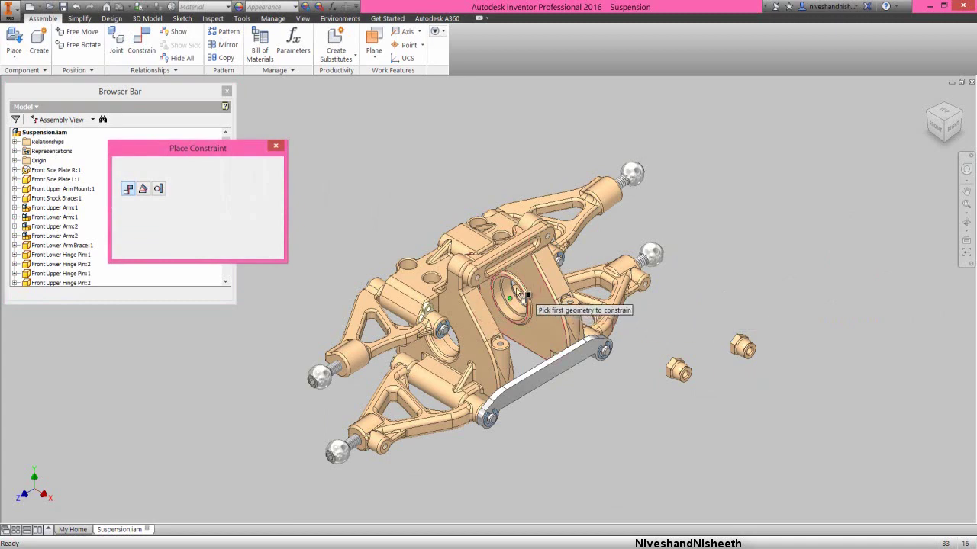
scroll(524, 298, "up", 5)
scroll(473, 279, "down", 2)
left_click(418, 244)
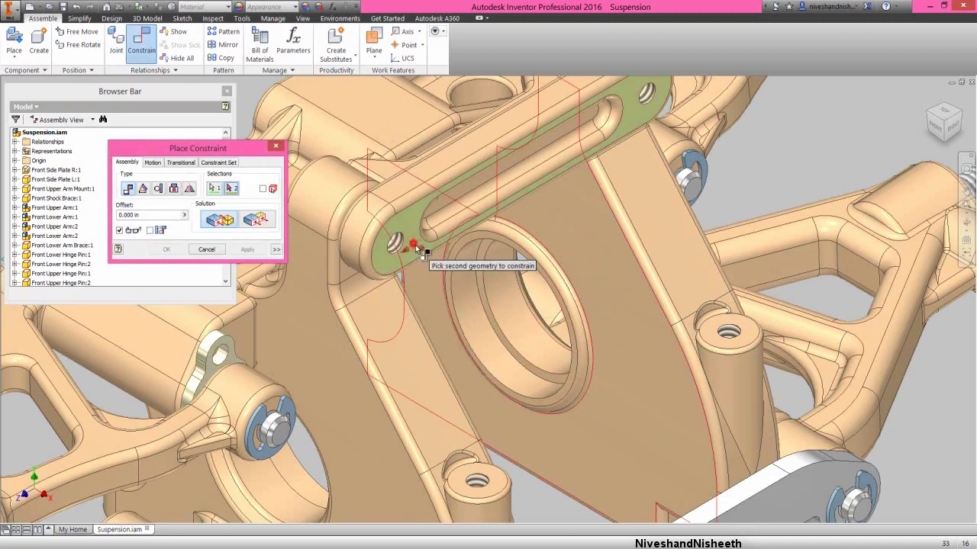
scroll(431, 255, "down", 3)
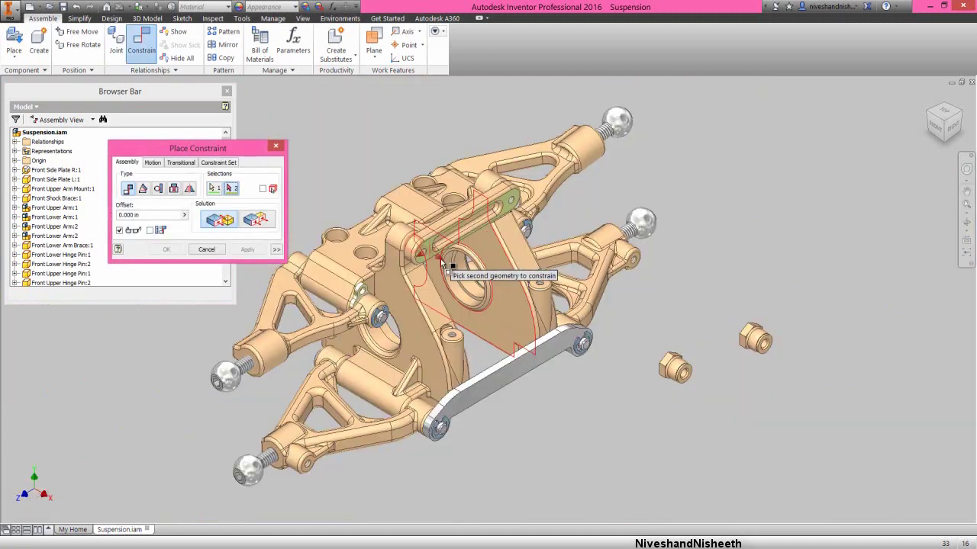
left_click(928, 114)
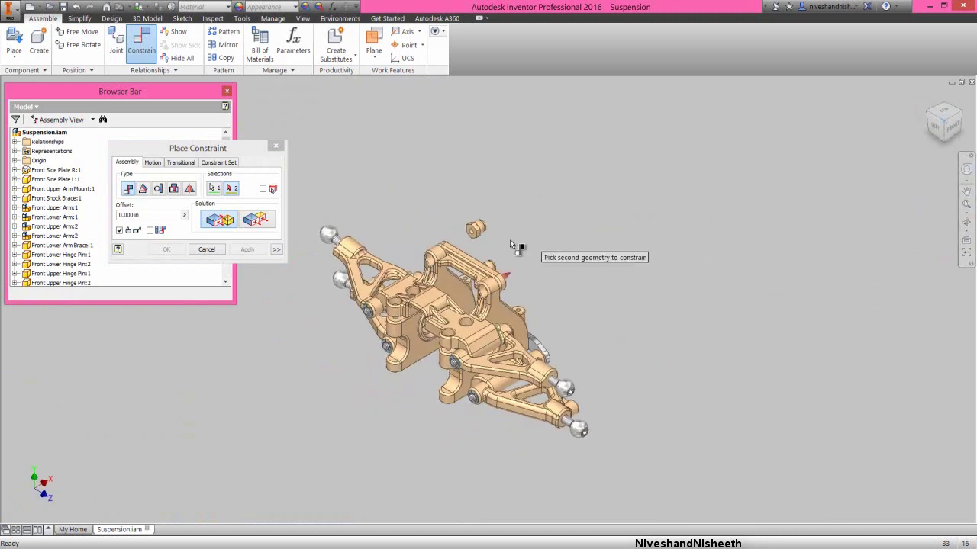
scroll(457, 243, "up", 5)
left_click(345, 177)
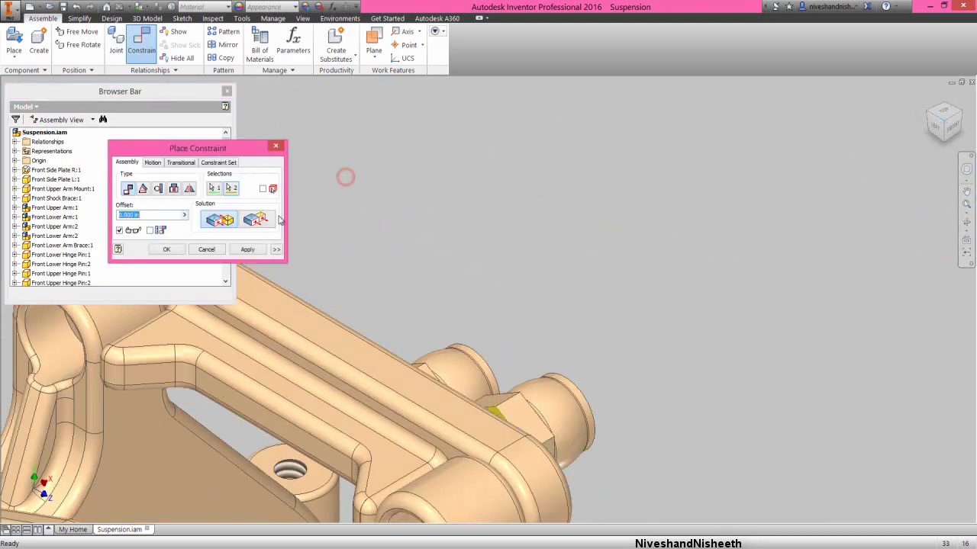
left_click(248, 250)
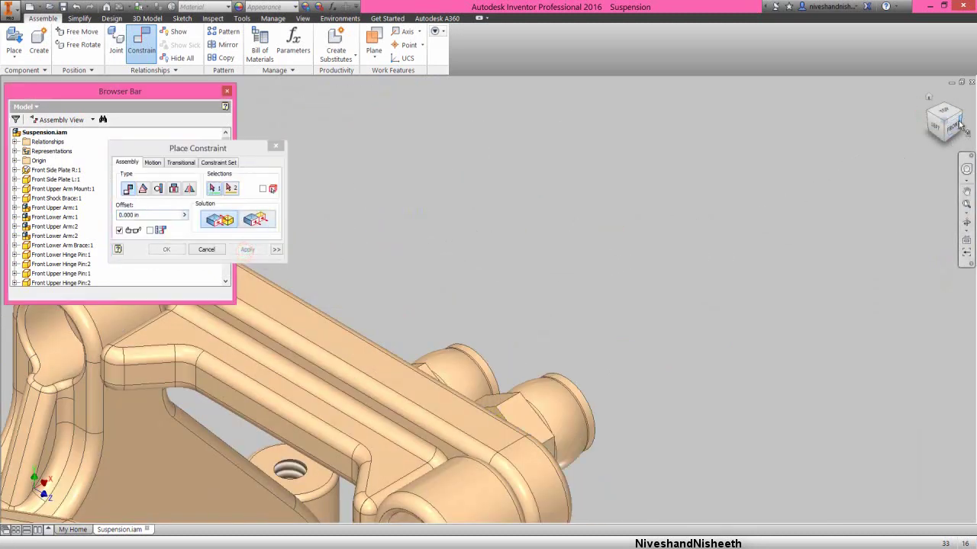
Step: Mate the axis of that bushing to the axis of the shock brace's near rounded end with 0.000 in offset
scroll(671, 318, "down", 5)
scroll(458, 267, "up", 6)
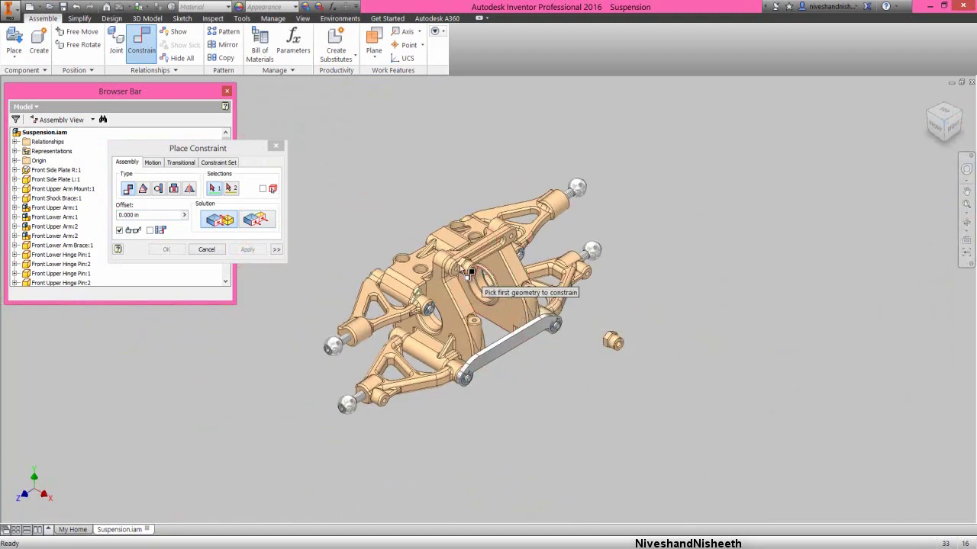
scroll(453, 263, "up", 3)
left_click(424, 294)
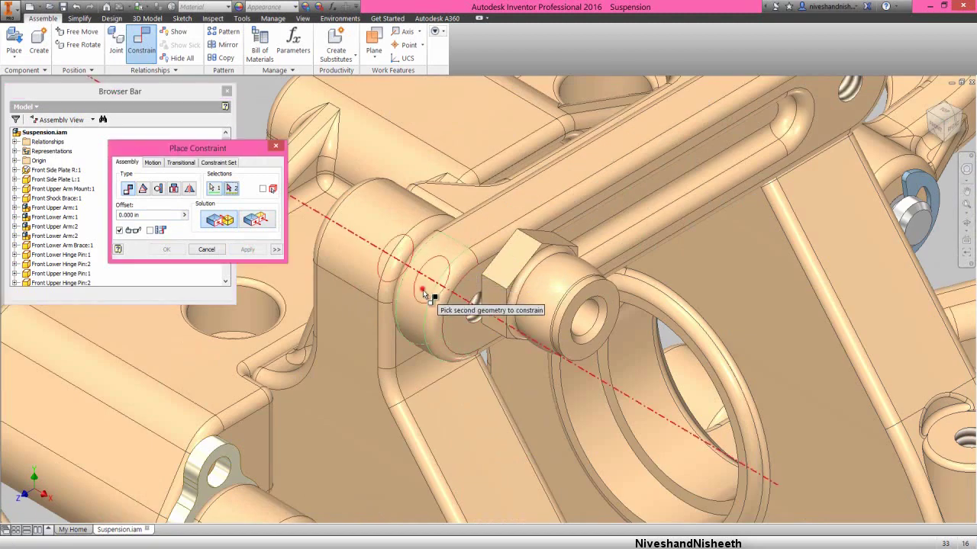
left_click(556, 298)
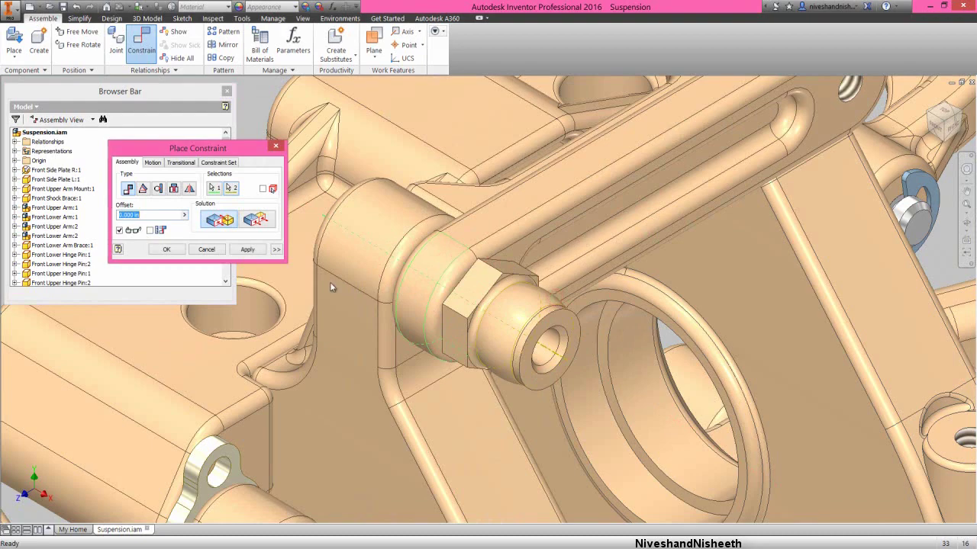
left_click(256, 256)
Step: Mate the flat hex face of the second shock bushing to the outer face of the shock brace with 0.000 in offset
scroll(741, 266, "down", 3)
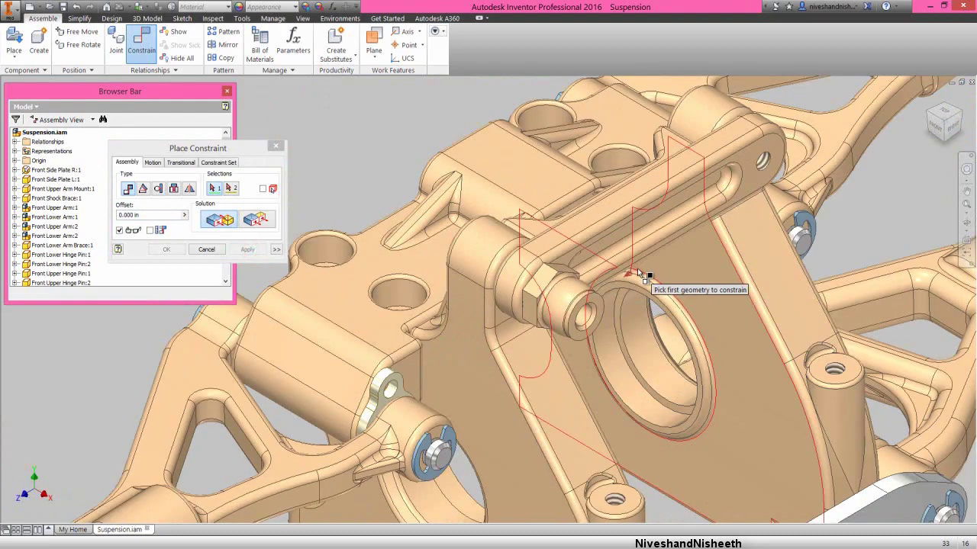
left_click(749, 158)
scroll(600, 231, "down", 5)
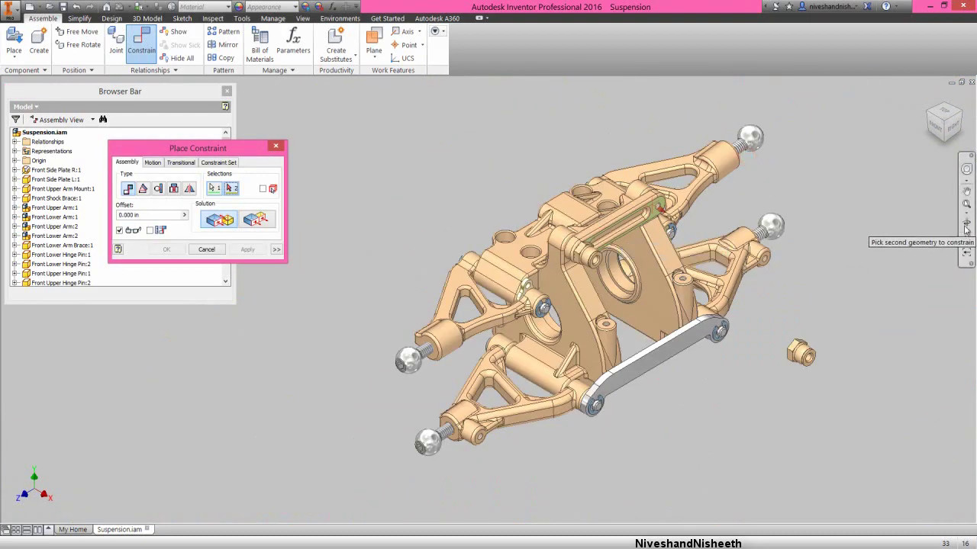
left_click(966, 223)
left_click_drag(582, 298, 673, 253)
scroll(694, 244, "up", 5)
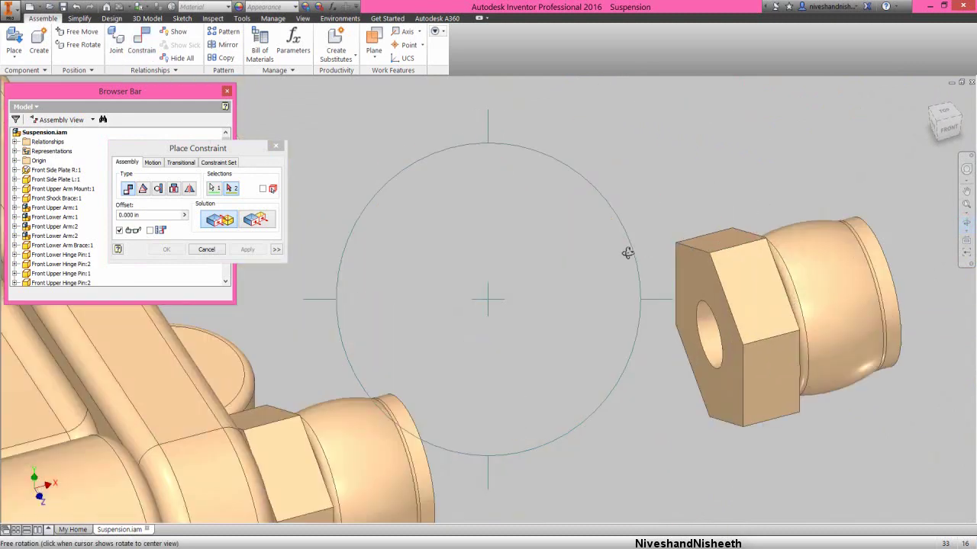
right_click(621, 252)
left_click(644, 259)
left_click(686, 272)
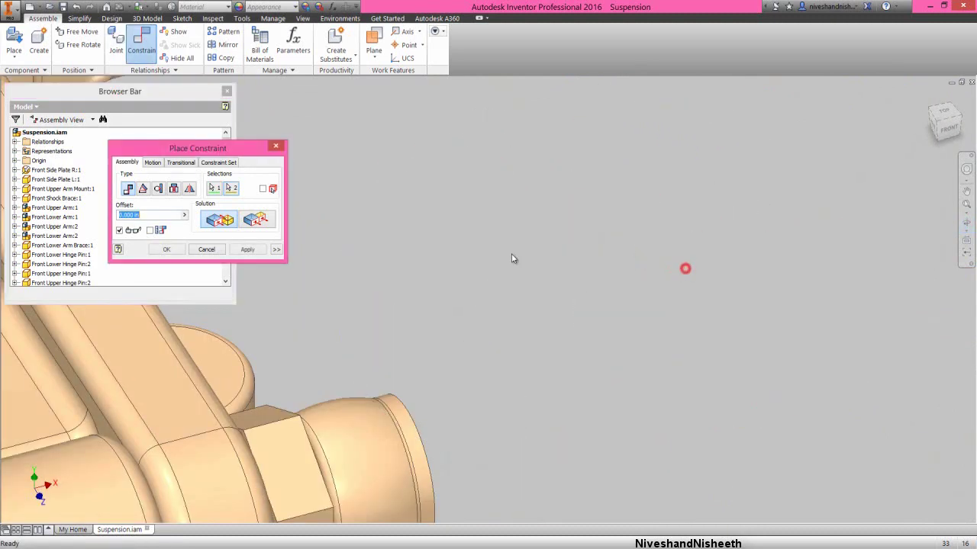
left_click(252, 251)
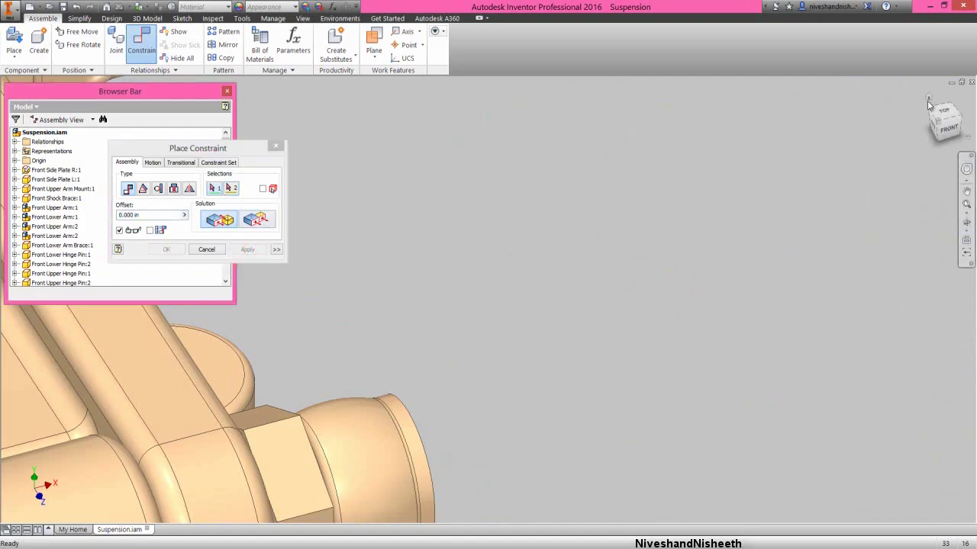
Step: Mate the second bushing's axis to the hole at the shock brace's other end with 0.000 in offset and finish constraining
left_click(928, 97)
scroll(532, 228, "up", 6)
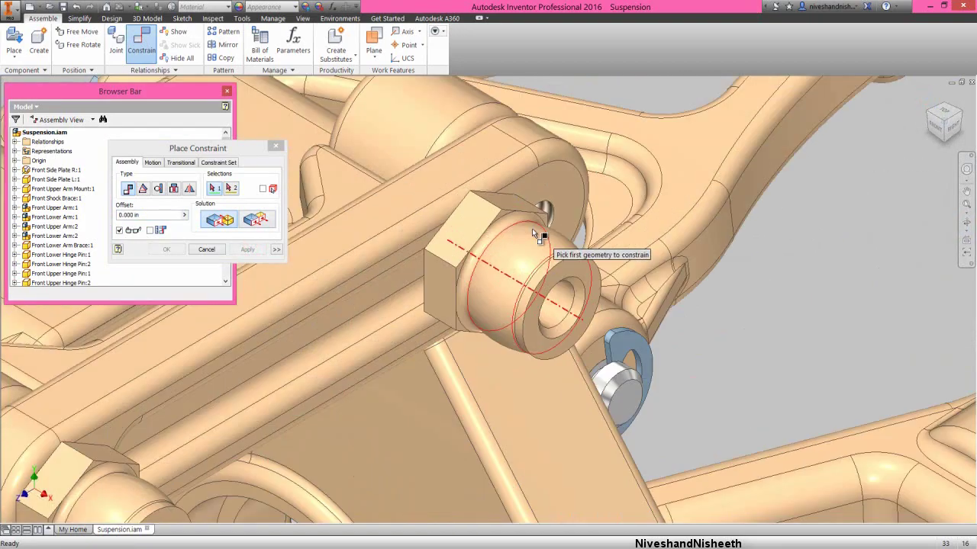
left_click(566, 181)
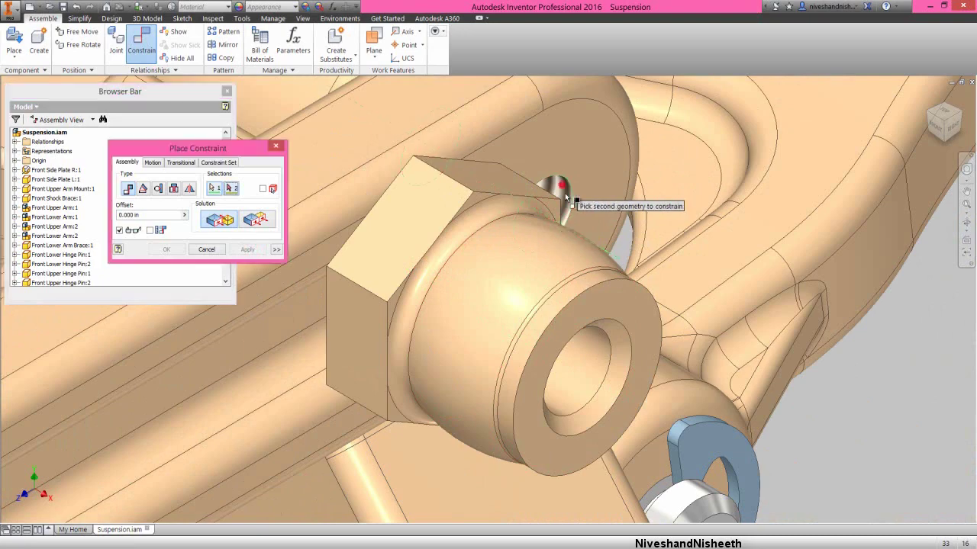
left_click(513, 278)
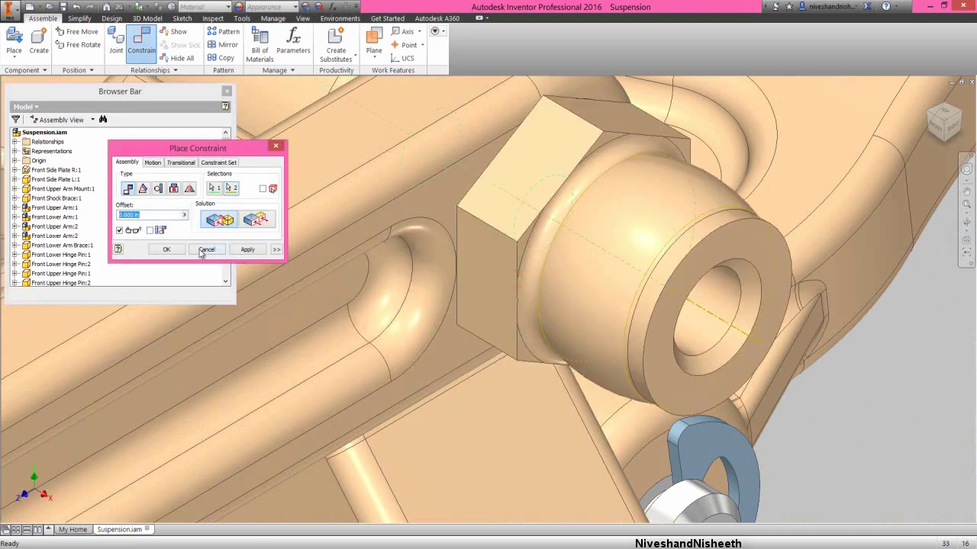
left_click(174, 251)
left_click(966, 206)
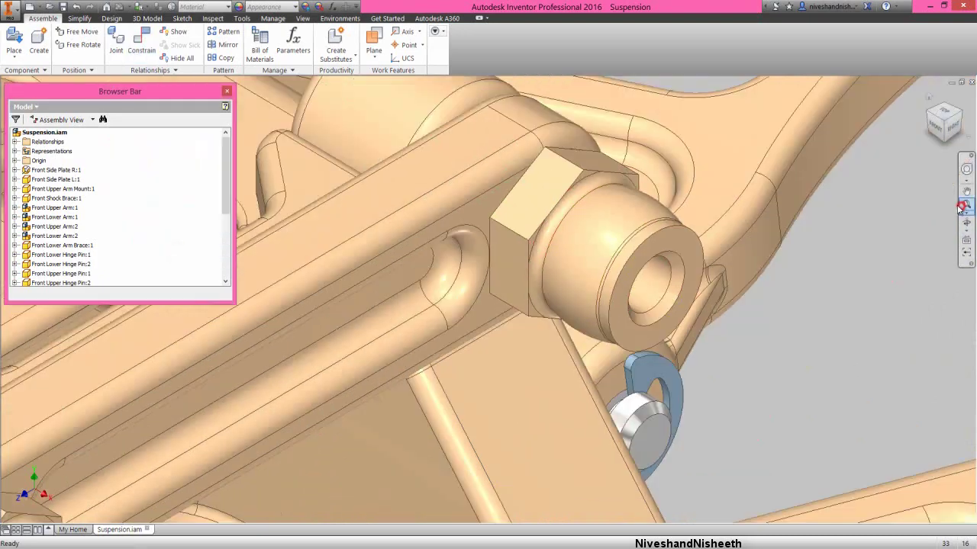
left_click(391, 160)
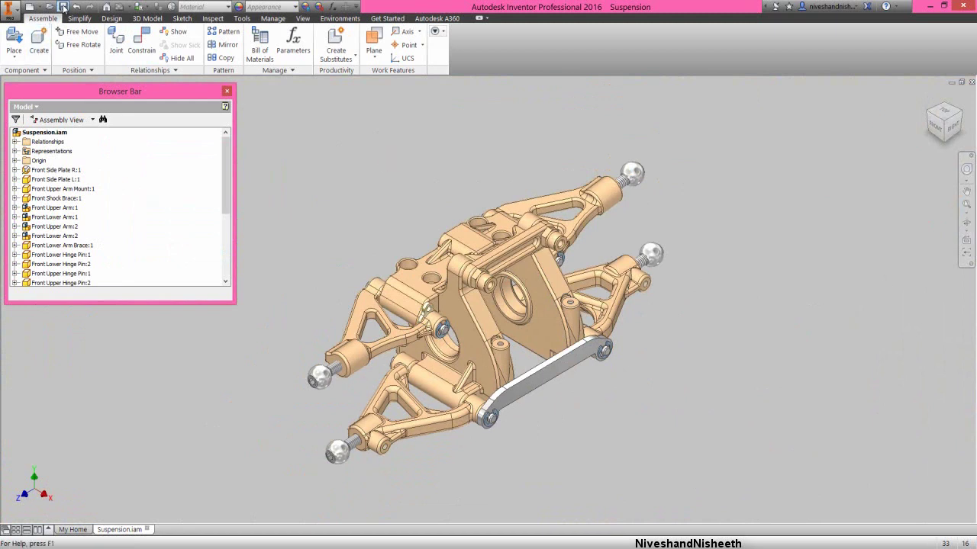
left_click_drag(223, 195, 226, 257)
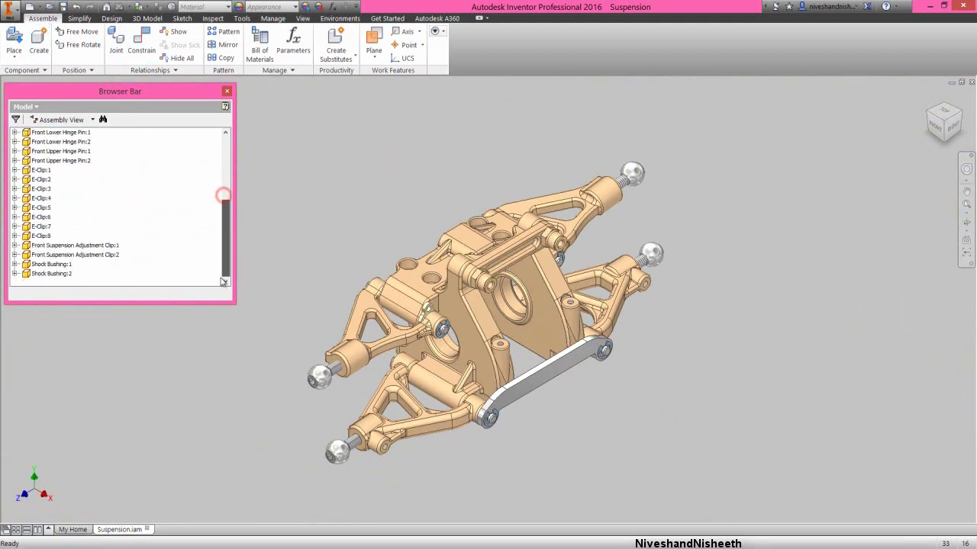
left_click(322, 237)
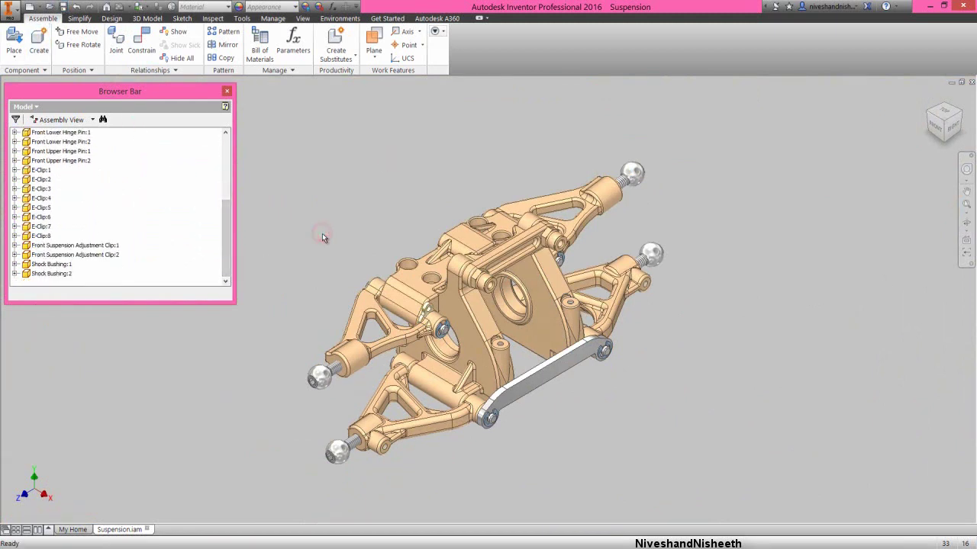
left_click(322, 237)
Step: Create a new assembly file from the English Standard (in).iam template
left_click(29, 6)
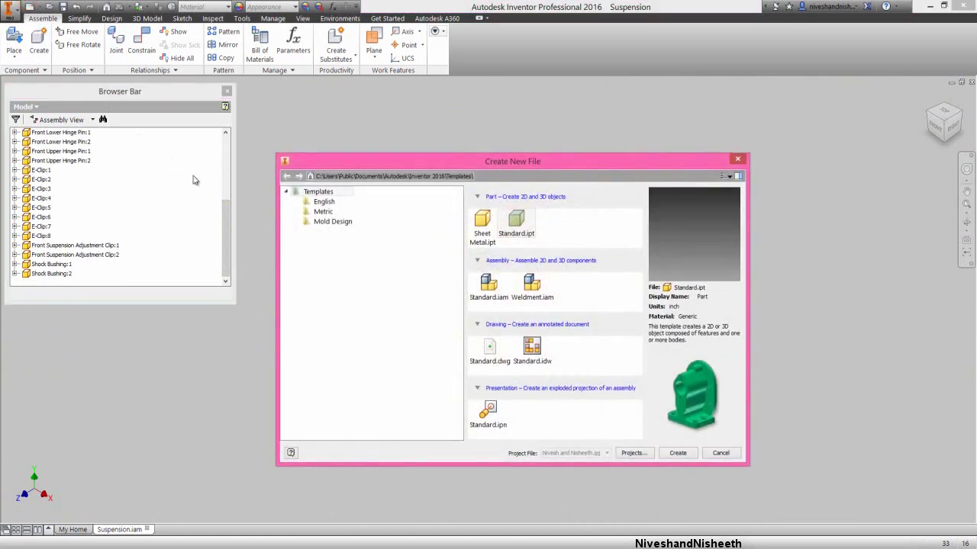
left_click(323, 202)
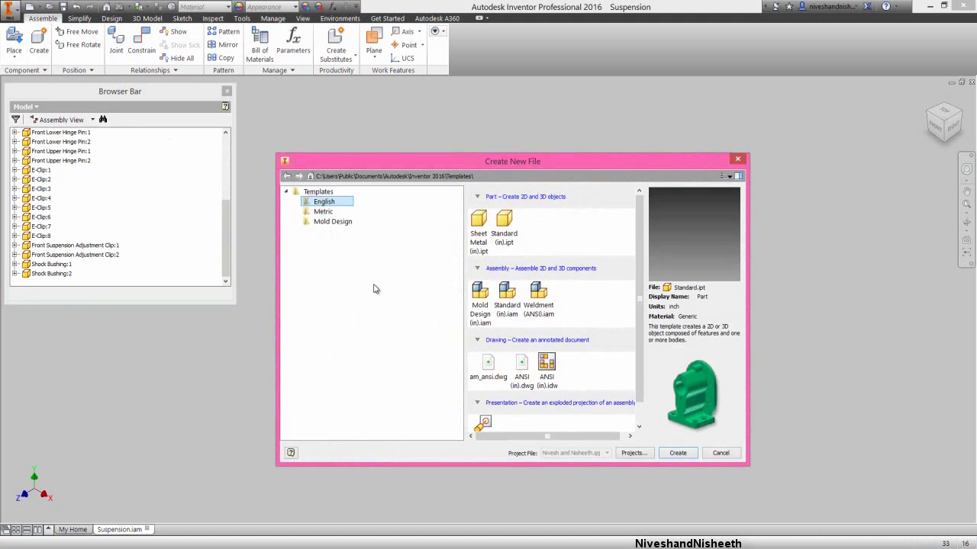
double_click(505, 296)
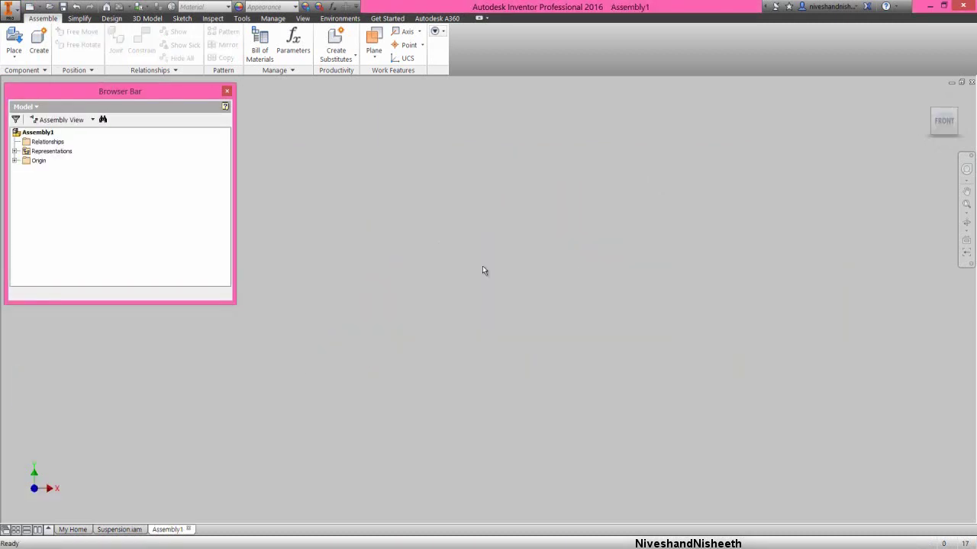
left_click(482, 267)
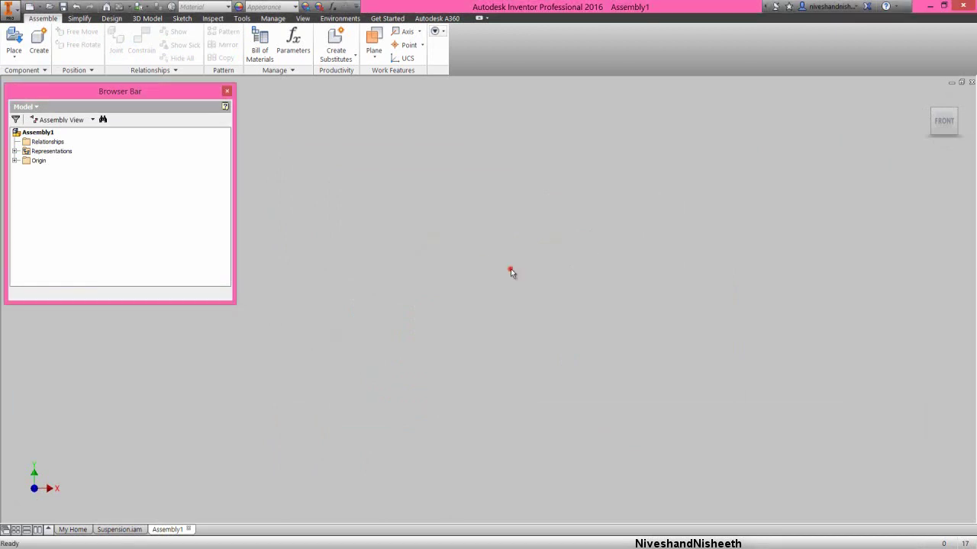
left_click(510, 270)
Step: Place one Ball End part from the Suspension folder, grounded at the assembly origin
right_click(511, 271)
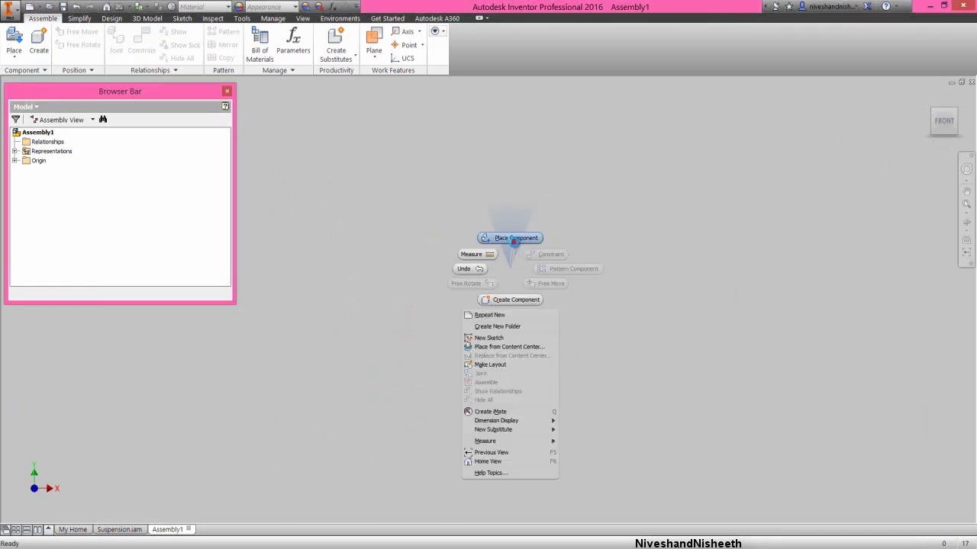
left_click(514, 238)
left_click(588, 233)
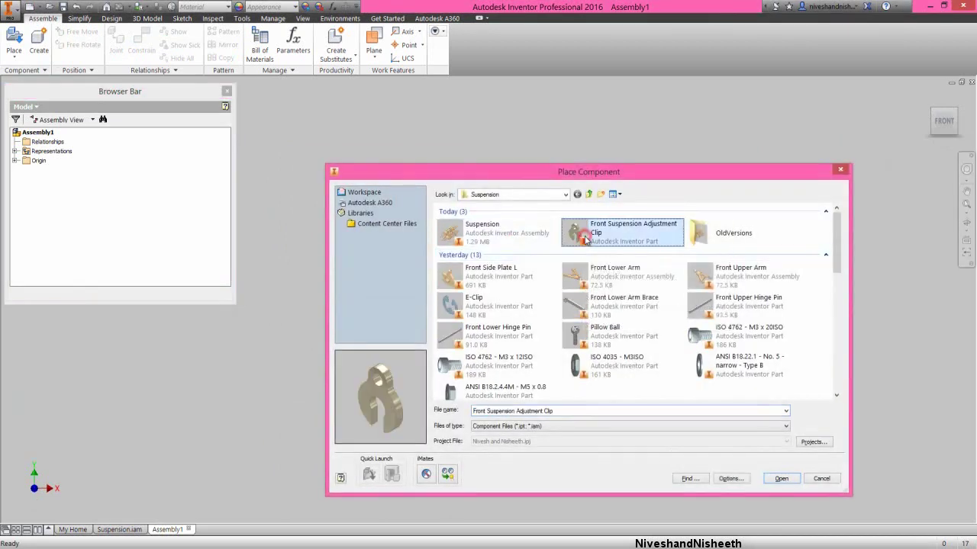
key("b")
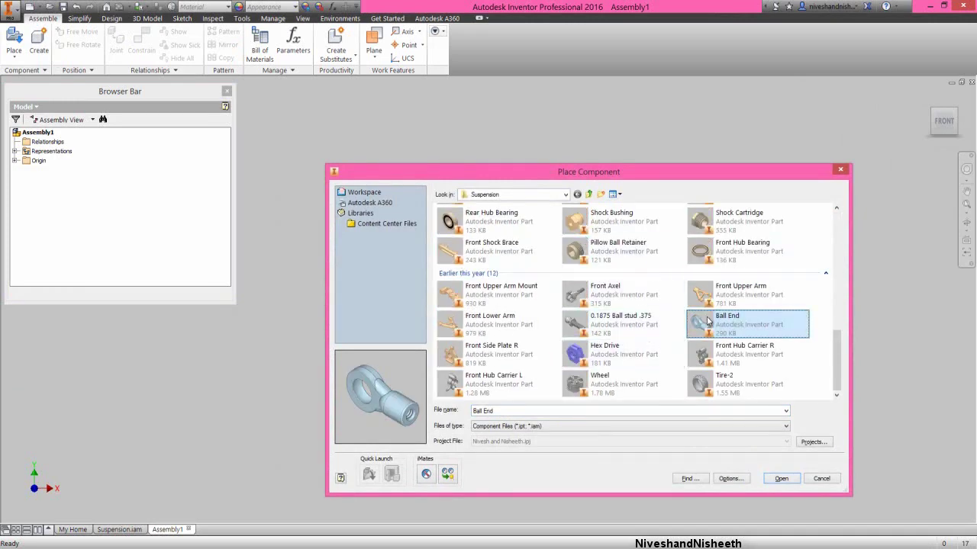
left_click(709, 320)
left_click(709, 320)
right_click(555, 308)
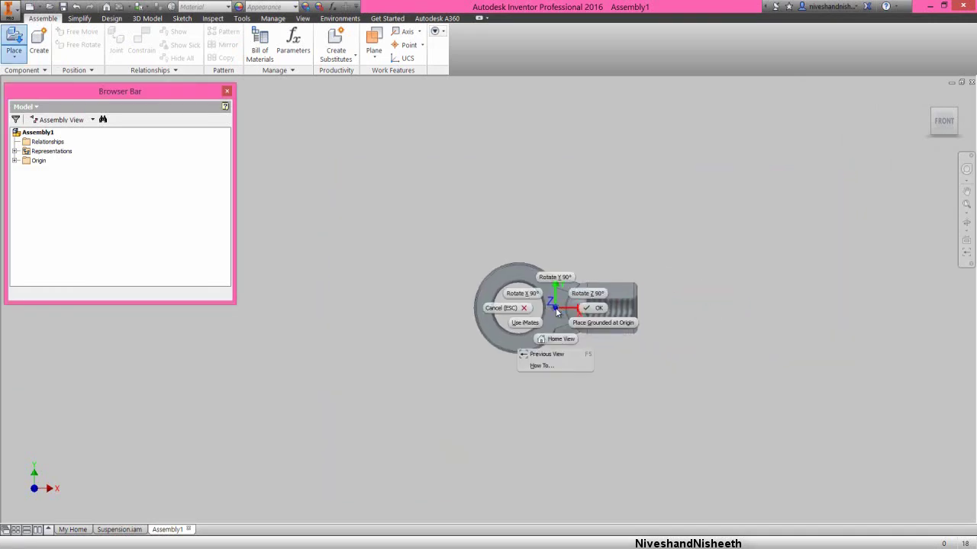
left_click(586, 324)
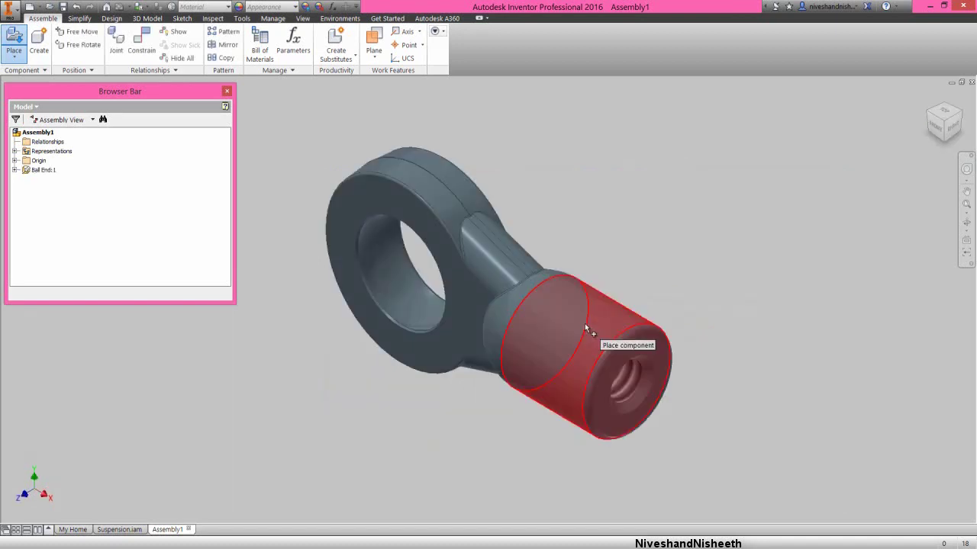
right_click(648, 235)
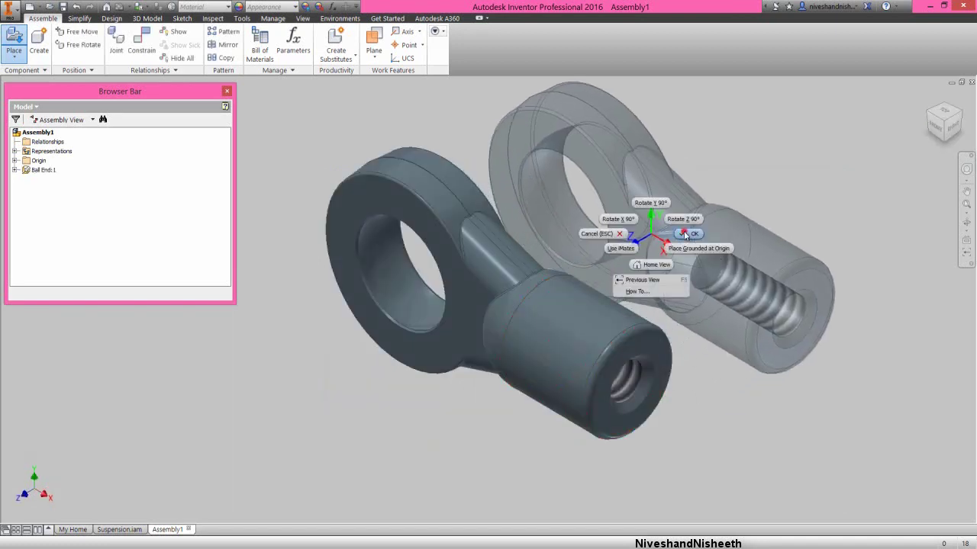
left_click(686, 234)
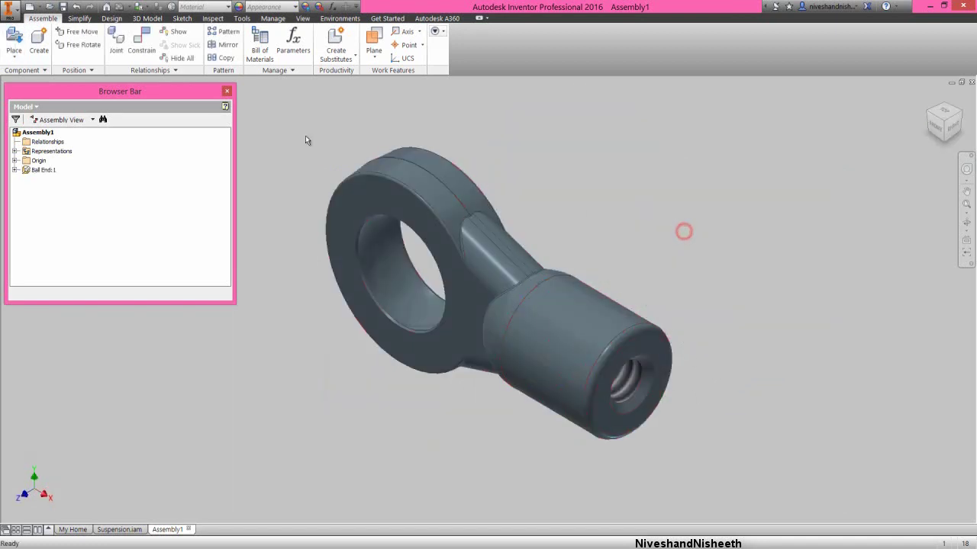
Step: Save the new assembly in the Suspension folder as Ball End
left_click(63, 7)
double_click(477, 235)
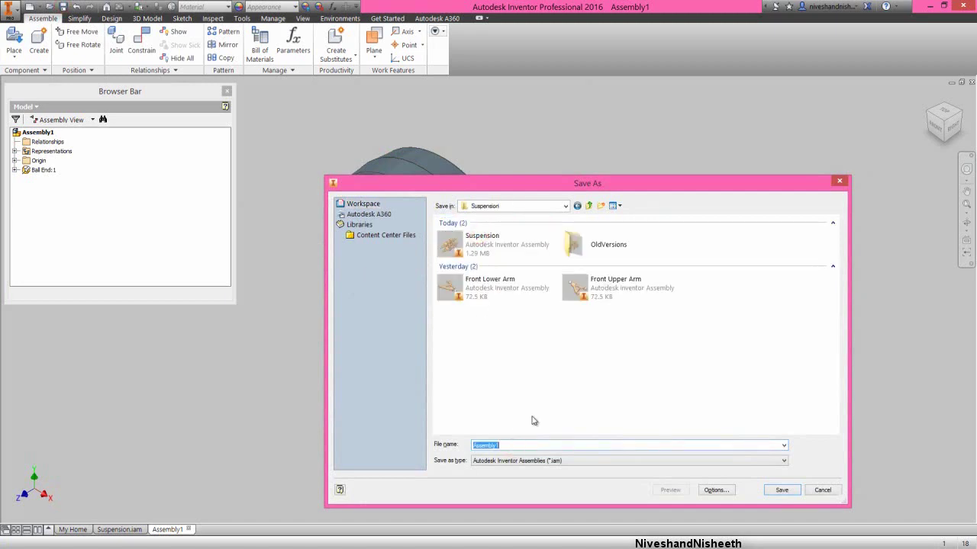
type("Ball End")
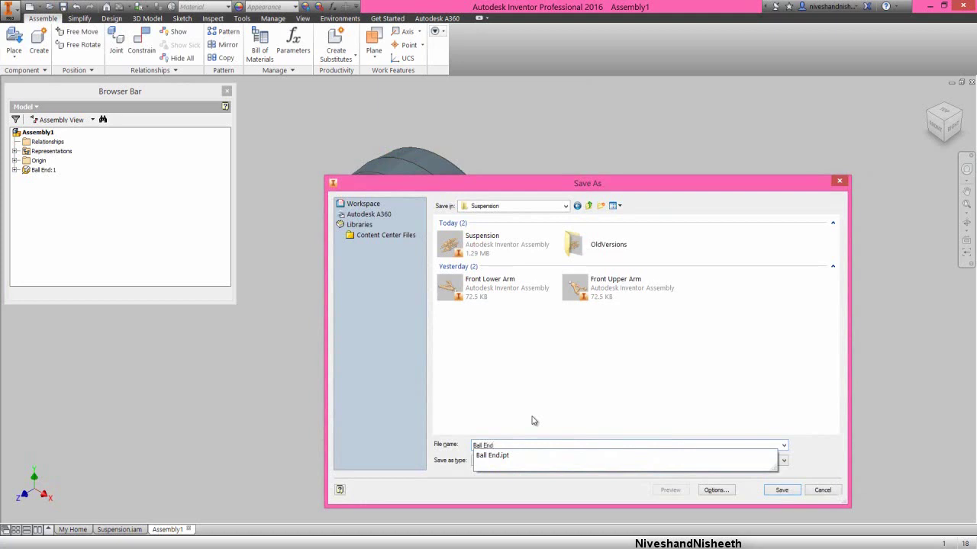
left_click(793, 493)
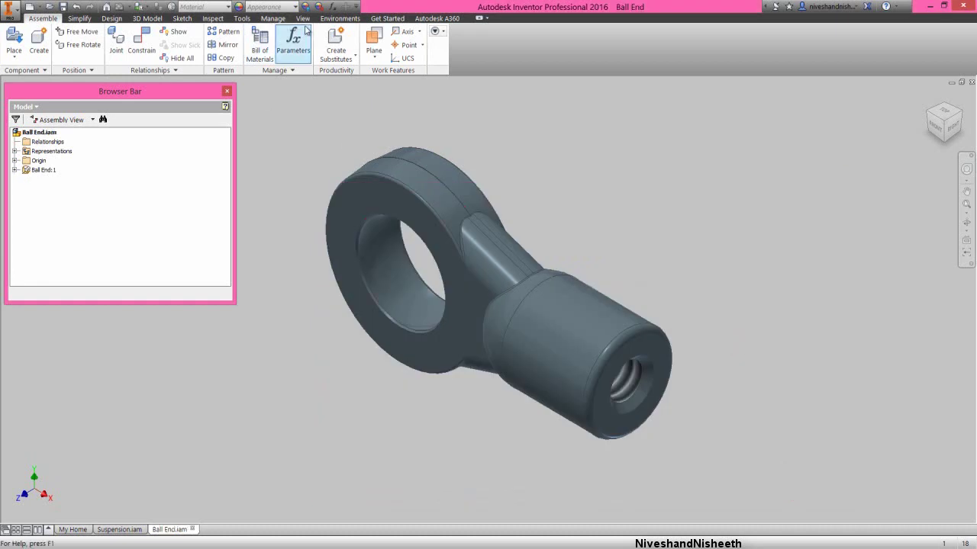
Step: Import the custom lighting style Copy of Two Lights-1 into the style library and select it for editing
left_click(305, 18)
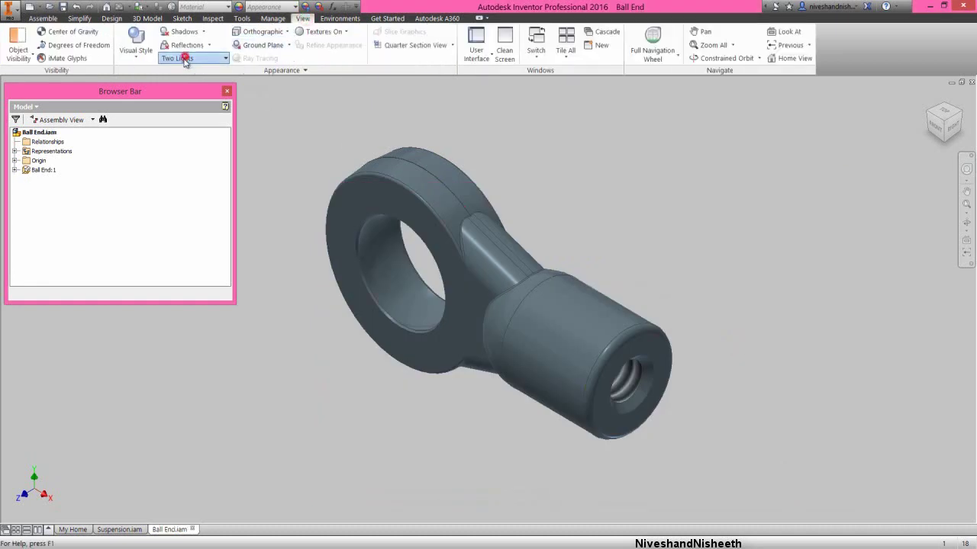
left_click(187, 59)
left_click(183, 325)
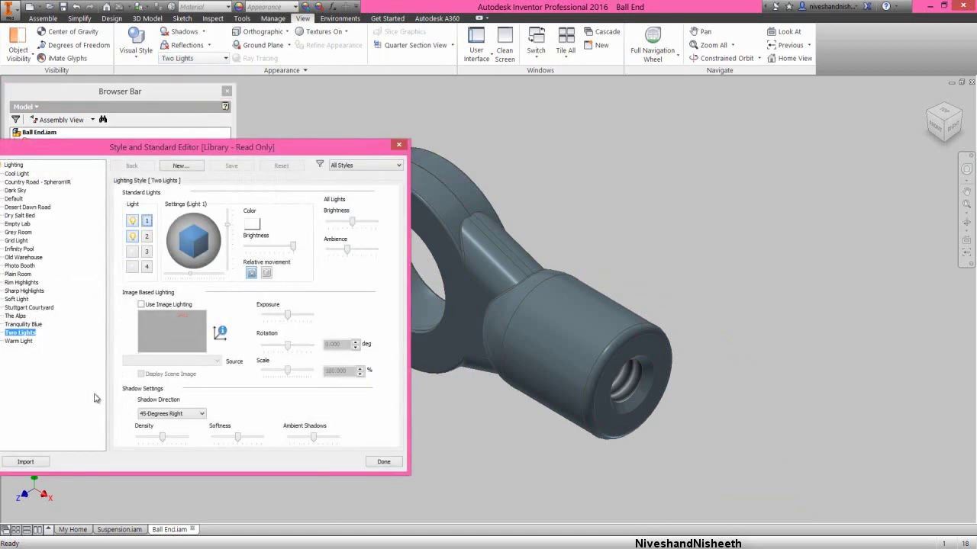
left_click(35, 463)
double_click(213, 259)
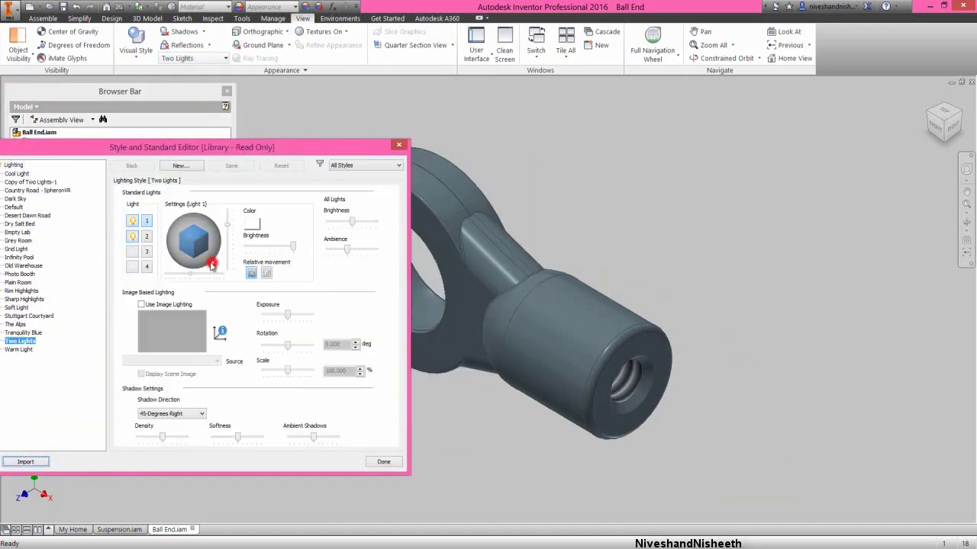
left_click(54, 183)
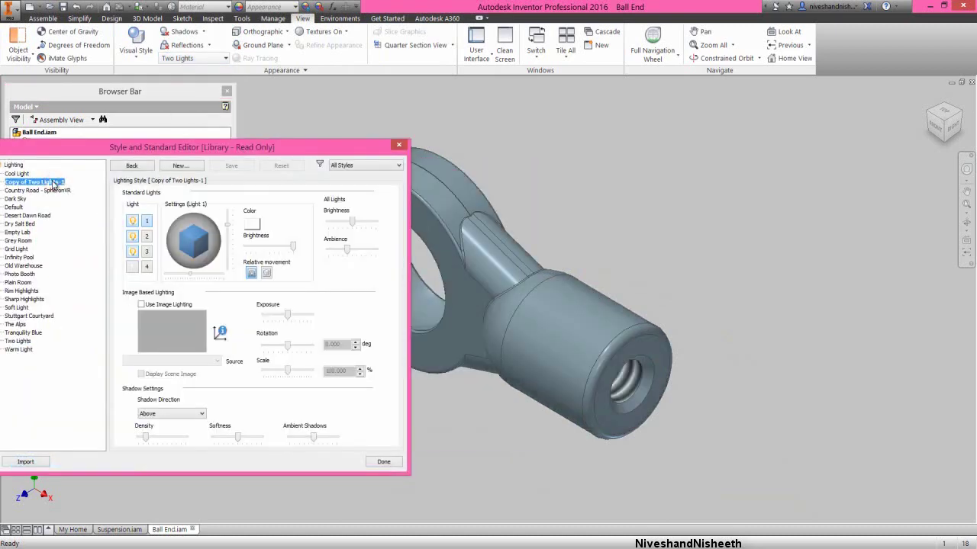
Step: Turn on light 4 in Copy of Two Lights-1, lower the overall brightness slightly, and apply the style to the view
left_click(147, 266)
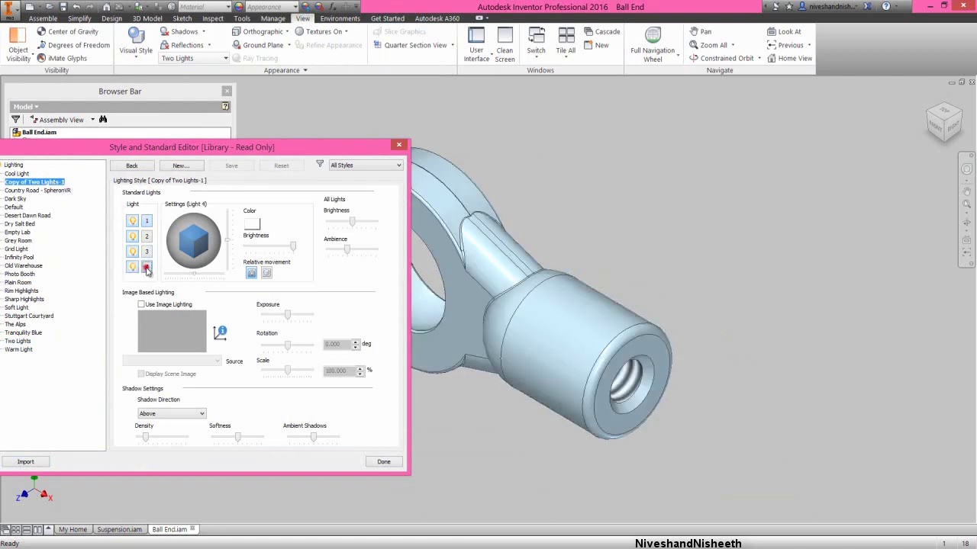
left_click(353, 222)
key("Left")
key("Left")
key("Left")
key("Left")
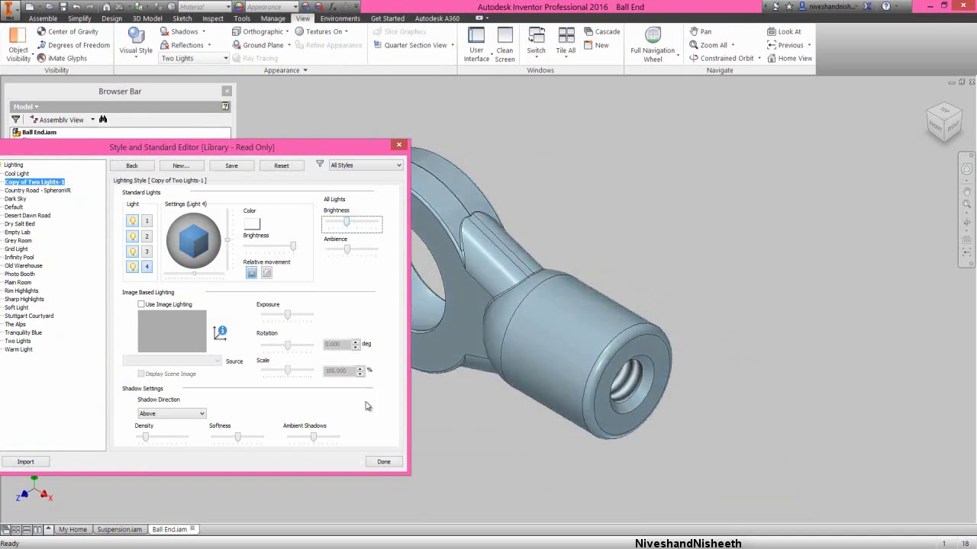
left_click(389, 465)
left_click(166, 337)
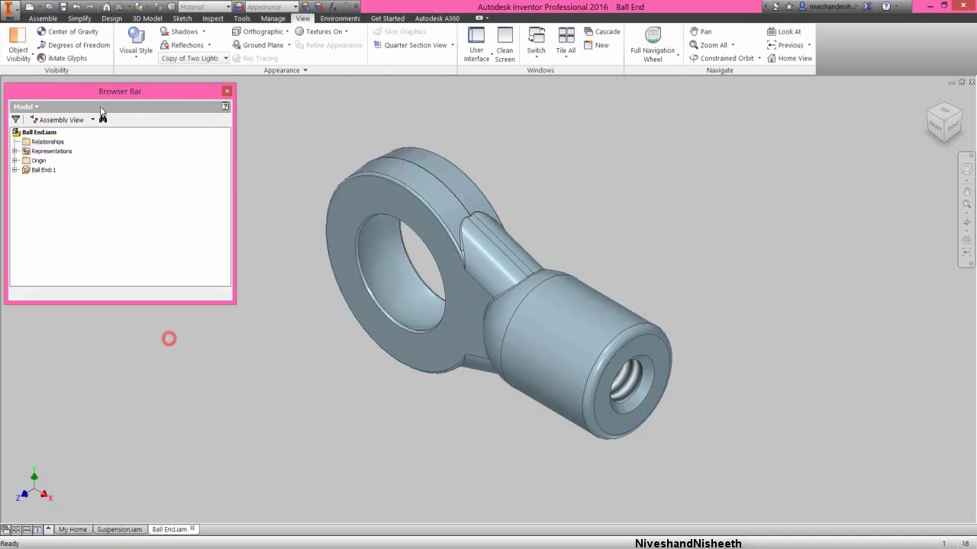
Step: Place one 0.25 Ball part from the Suspension folder beside the Ball End's ring
left_click(43, 19)
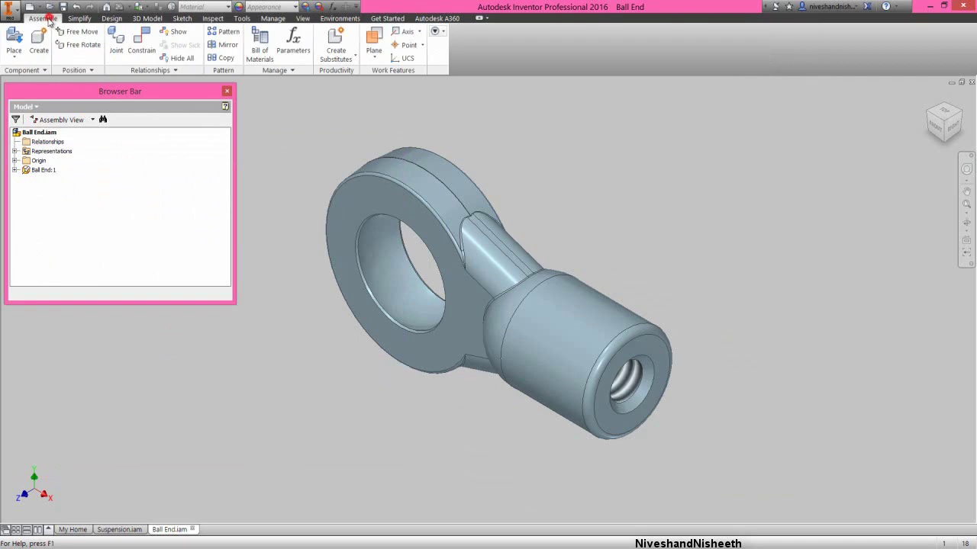
left_click(14, 38)
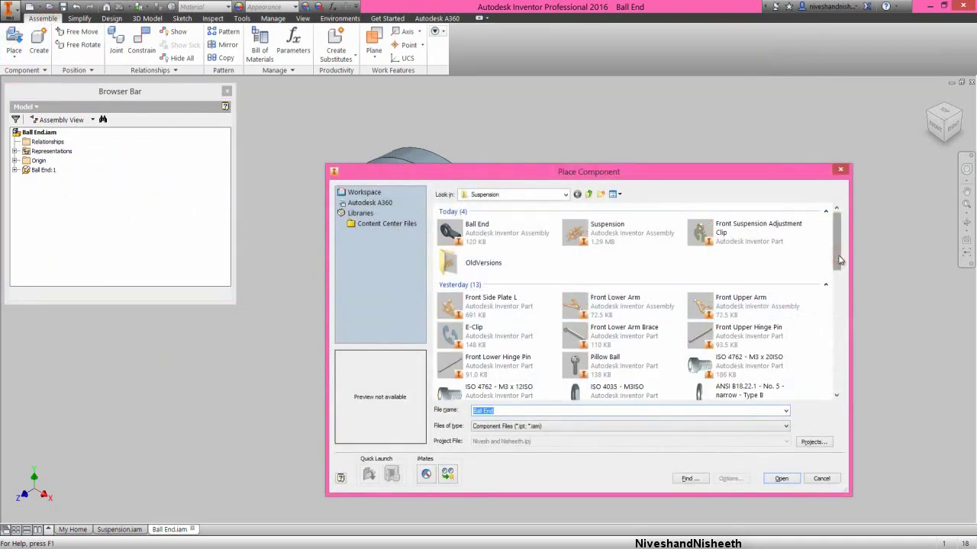
left_click_drag(838, 260, 845, 291)
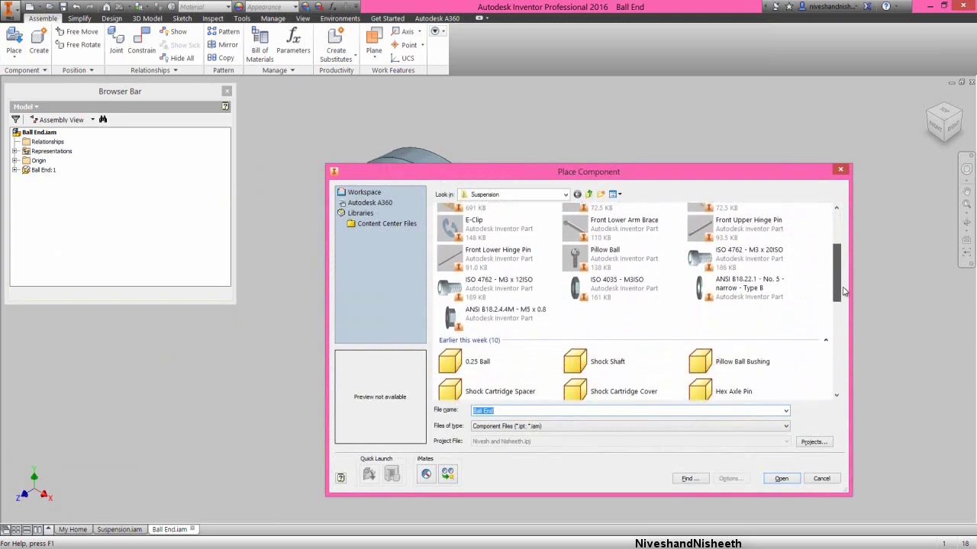
left_click(513, 356)
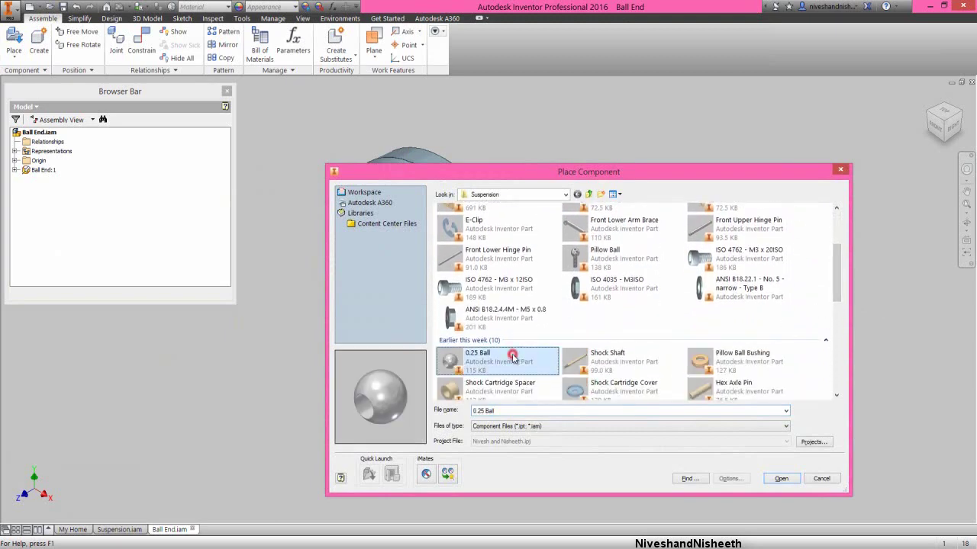
left_click(786, 482)
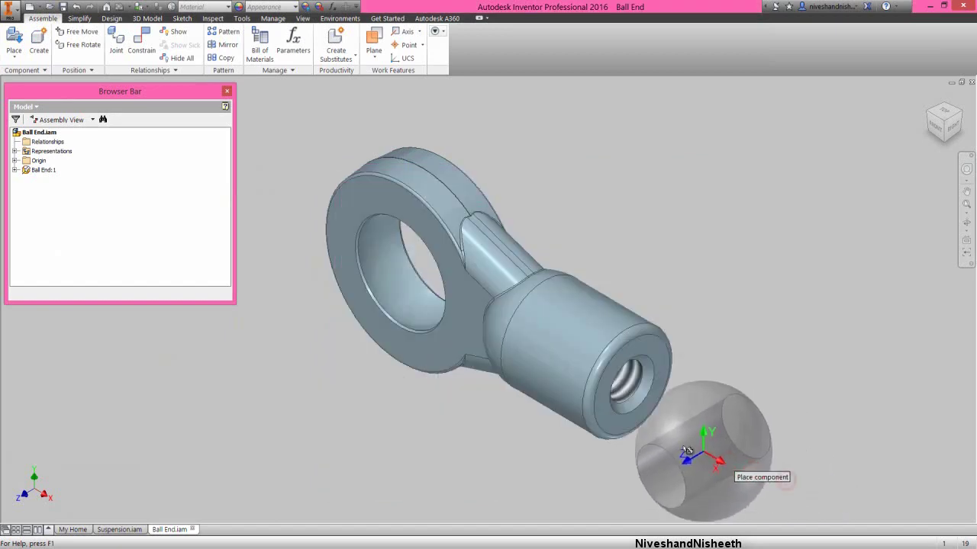
left_click(273, 383)
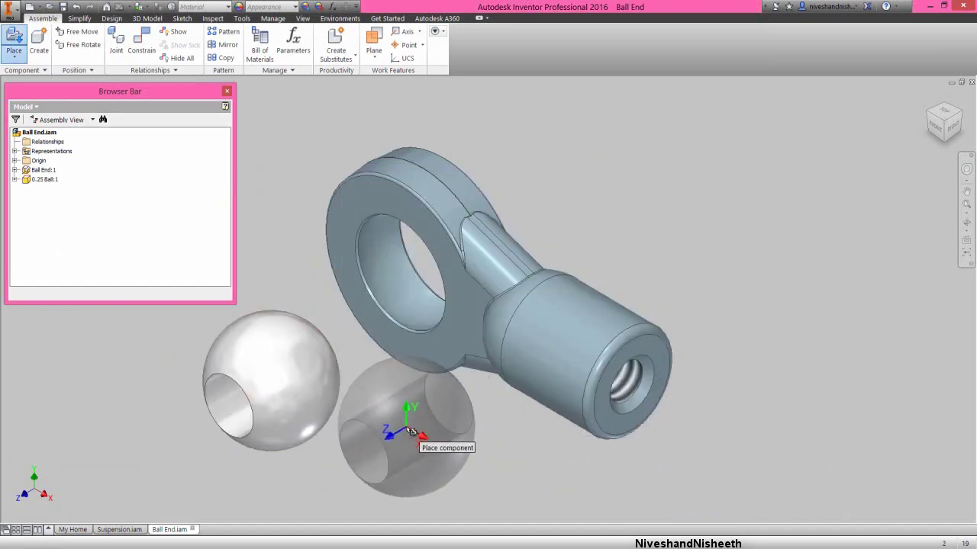
right_click(412, 434)
left_click(432, 427)
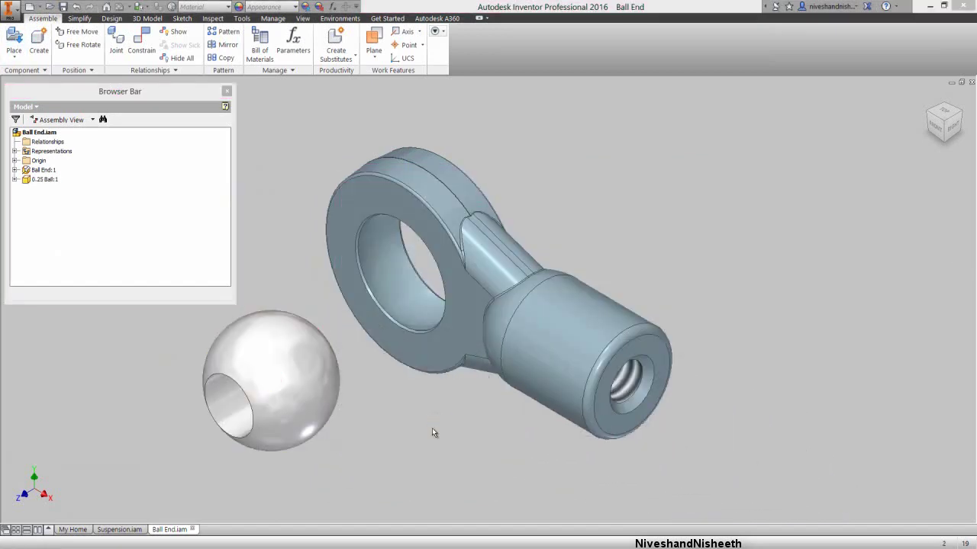
Step: Mate the XY Plane of the 0.25 Ball to the XY Plane of the Ball End with 0.000 in offset
right_click(432, 432)
left_click(458, 419)
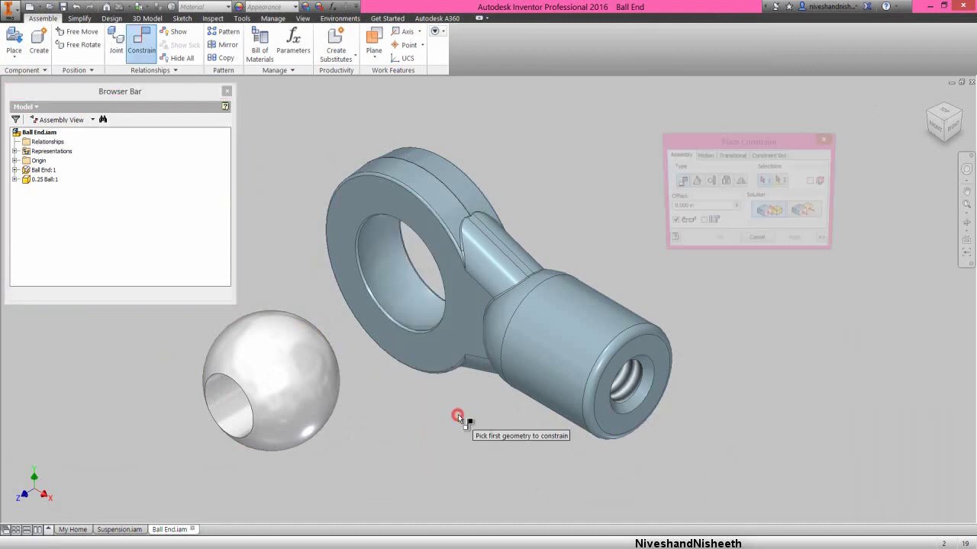
left_click(15, 179)
left_click(25, 188)
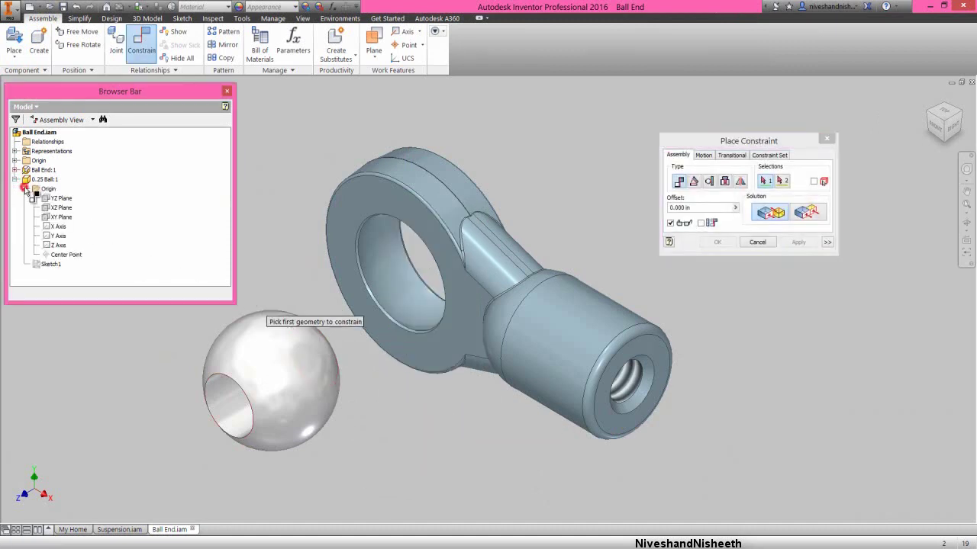
left_click(60, 208)
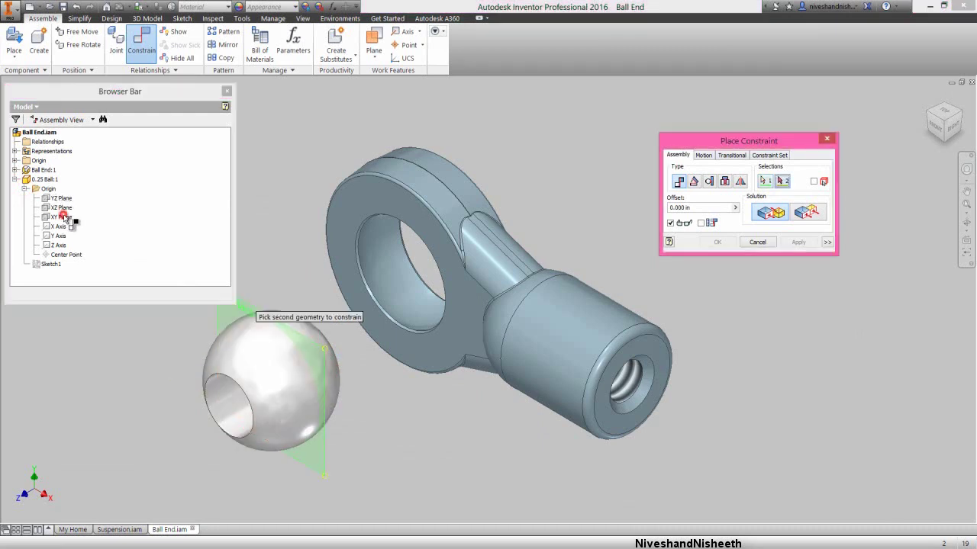
left_click(14, 170)
left_click(25, 179)
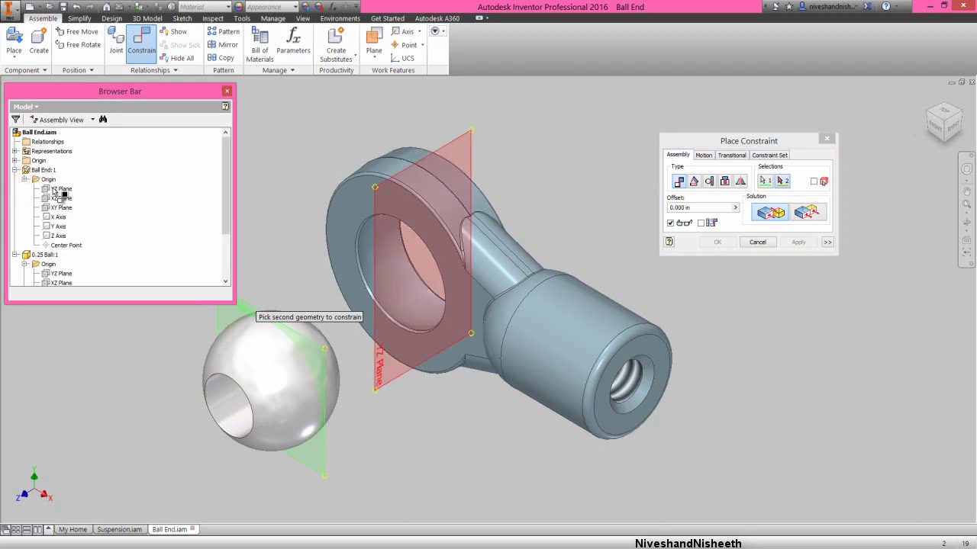
left_click(64, 206)
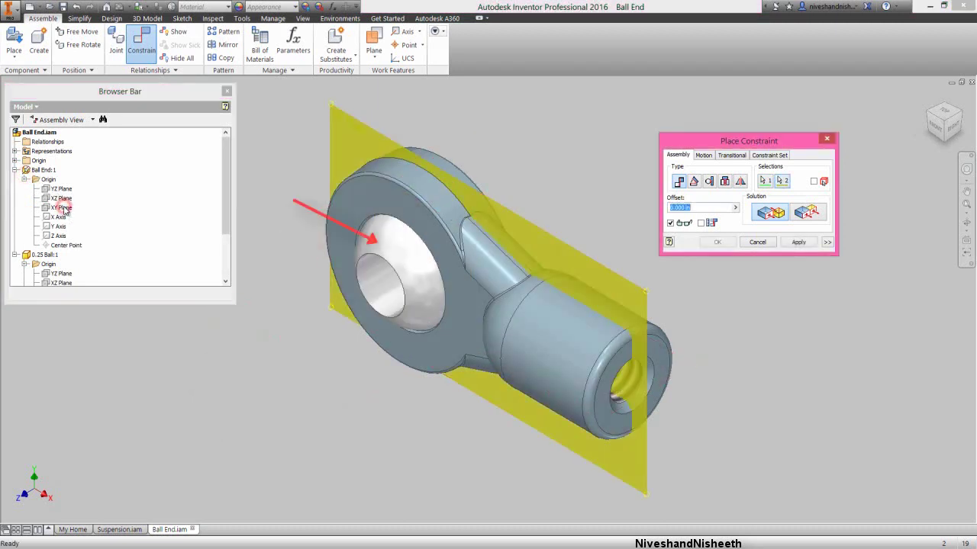
left_click(799, 242)
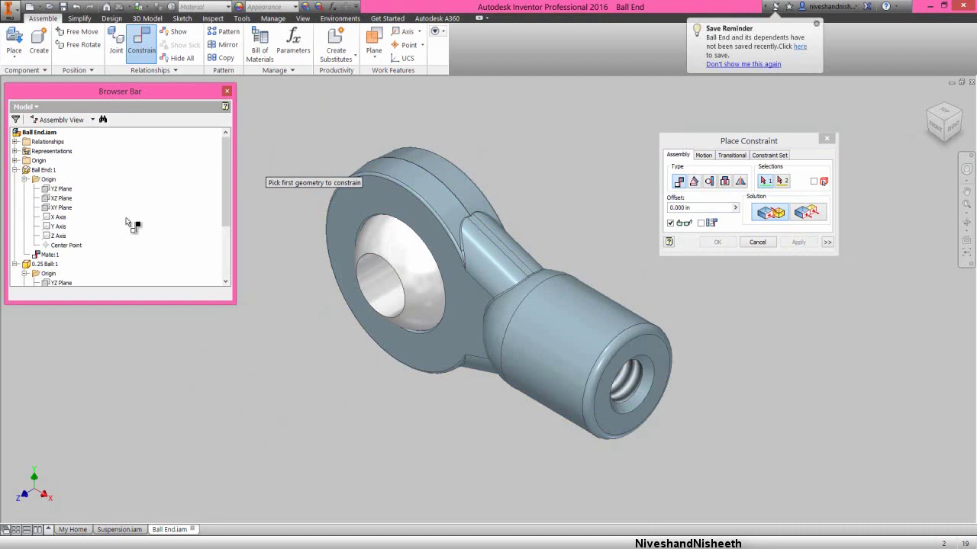
Step: Mate the axis of the Ball End's ring to the axis of the ball's hole with 0.000 in offset and finish constraining
left_click(430, 186)
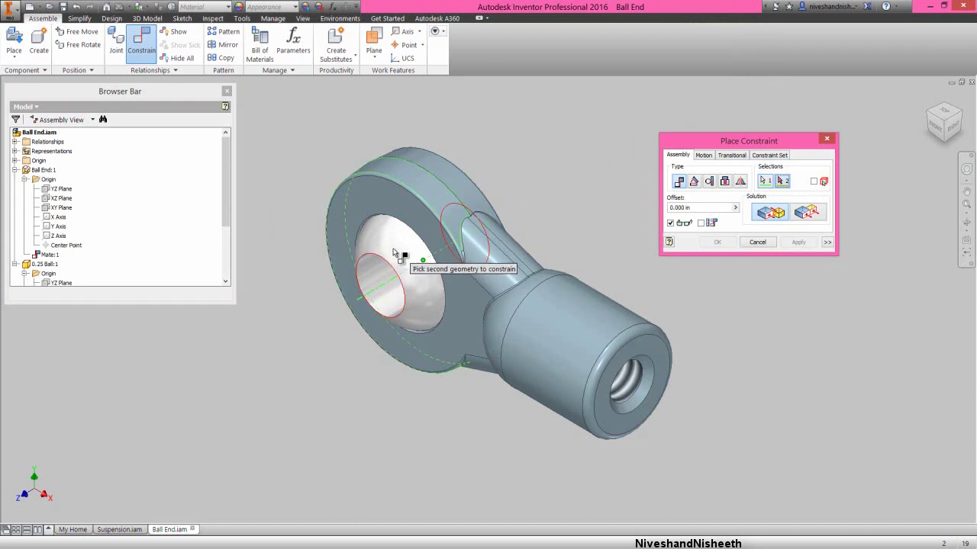
left_click(392, 258)
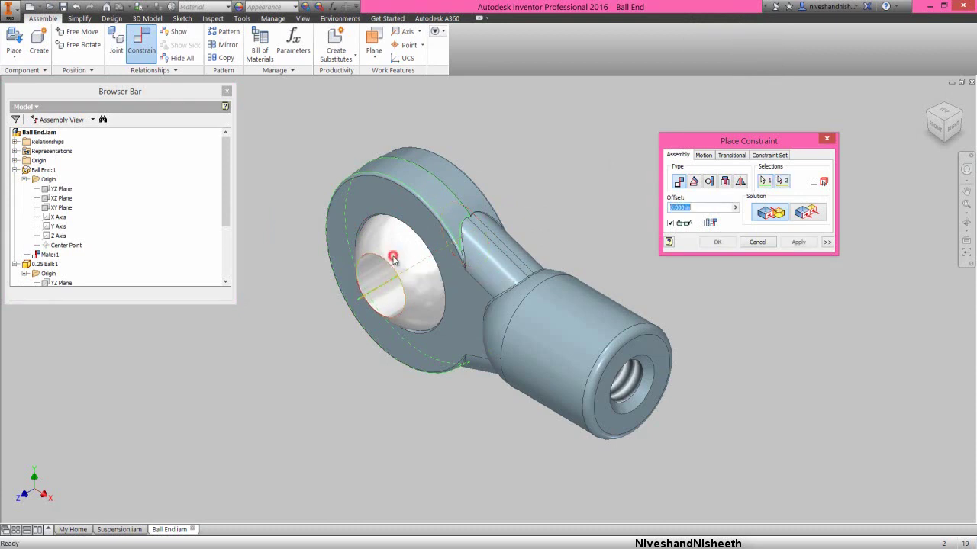
left_click(715, 242)
Step: Collapse the whole model tree and test the constrained ball by pulling on it
right_click(127, 228)
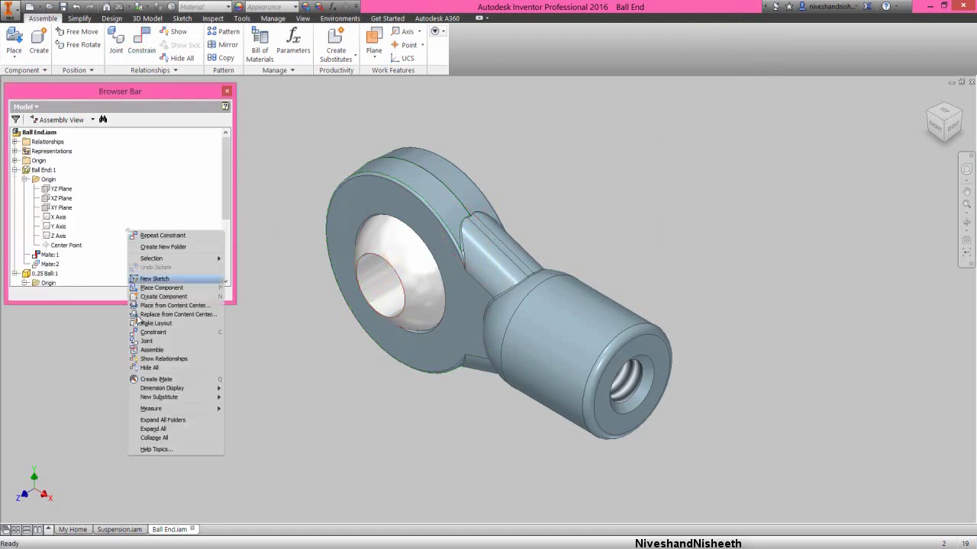
left_click(157, 438)
left_click_drag(405, 234, 557, 179)
left_click(556, 179)
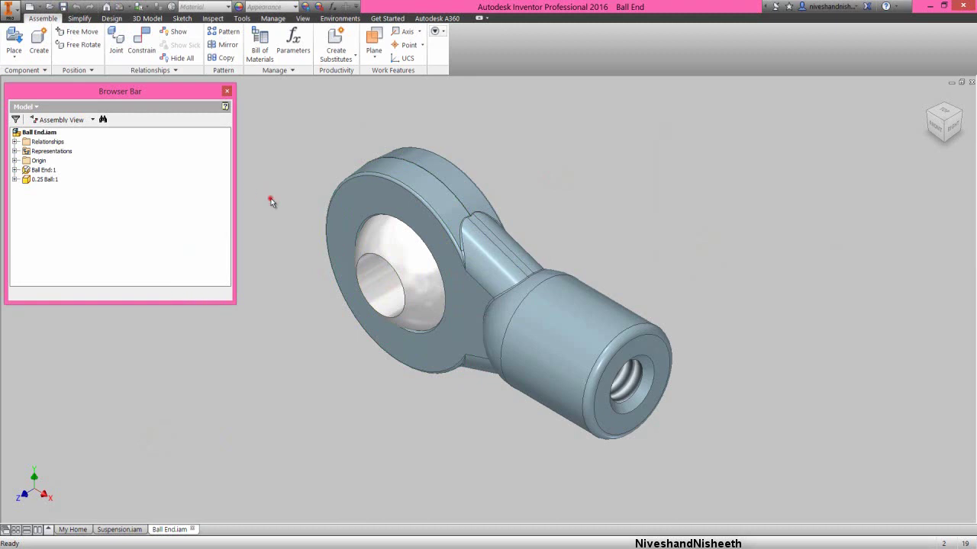
Step: Create a new assembly from the English Standard (in).iam template
left_click(30, 8)
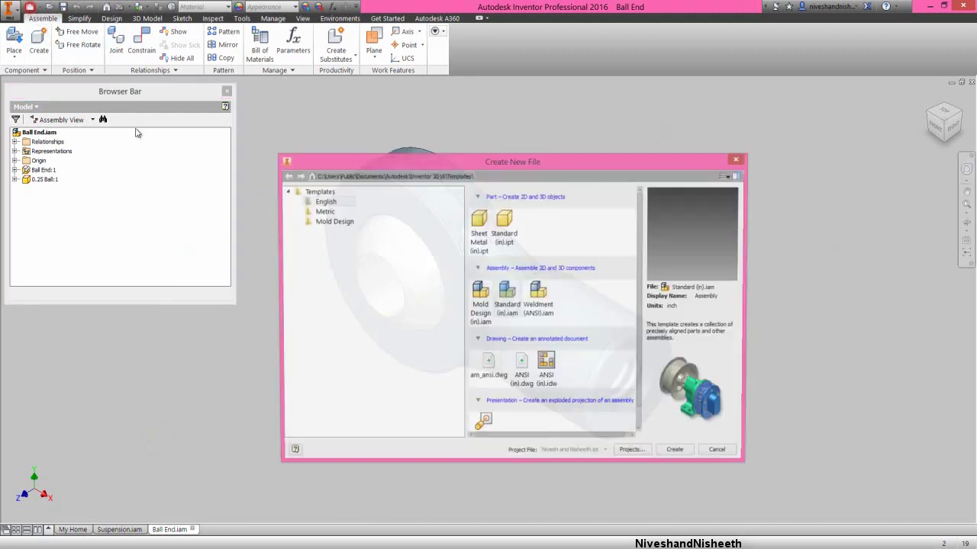
left_click(325, 201)
double_click(507, 293)
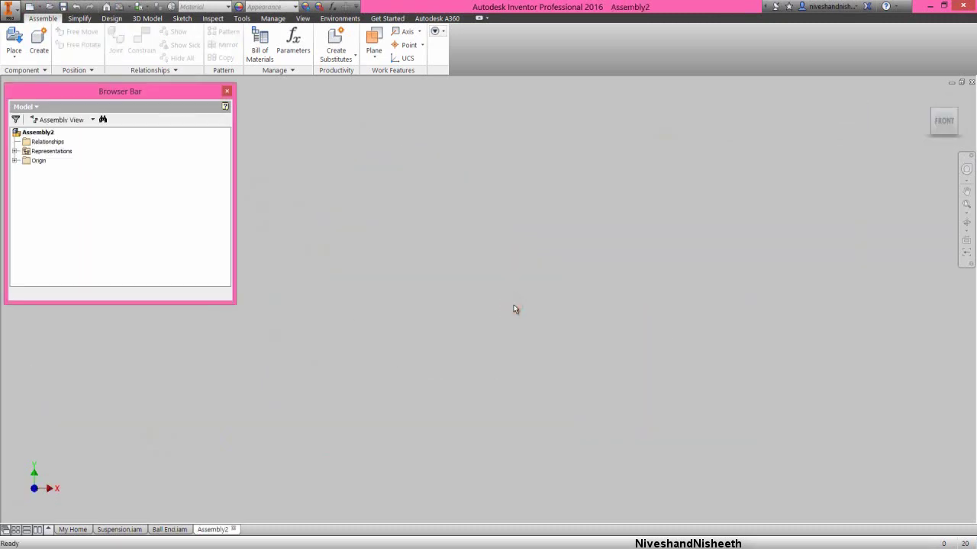
Step: Place one Shock Shaft part from the Suspension folder, grounded at the assembly origin
right_click(513, 305)
left_click(518, 275)
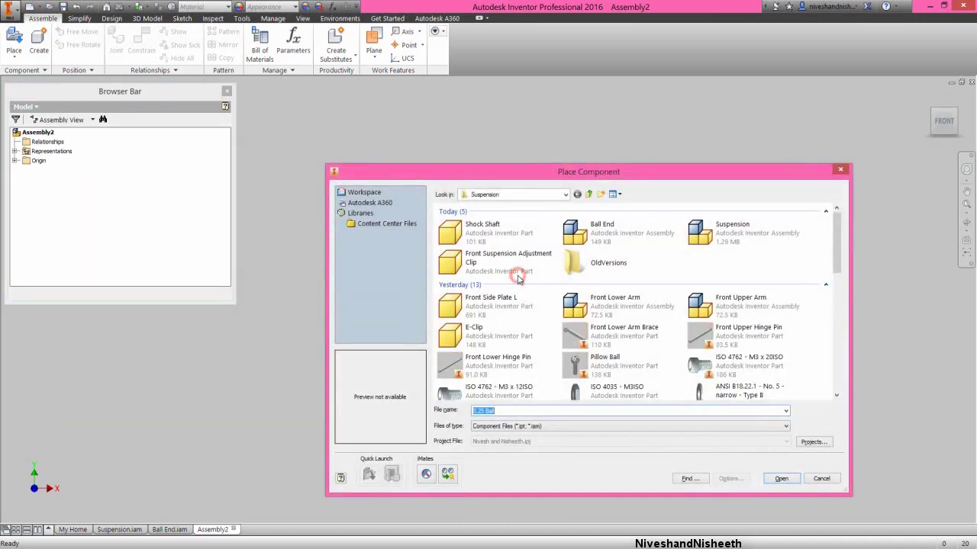
left_click(466, 231)
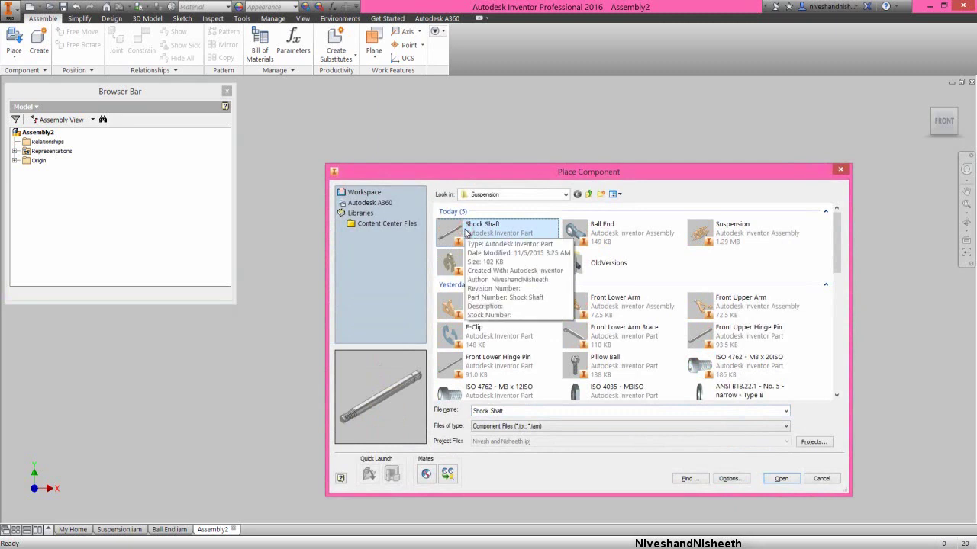
left_click(781, 479)
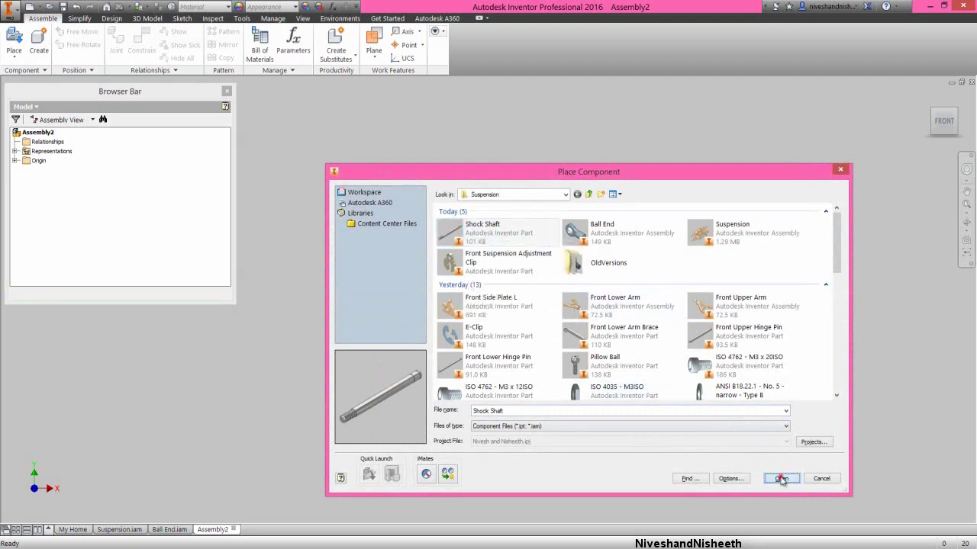
right_click(576, 284)
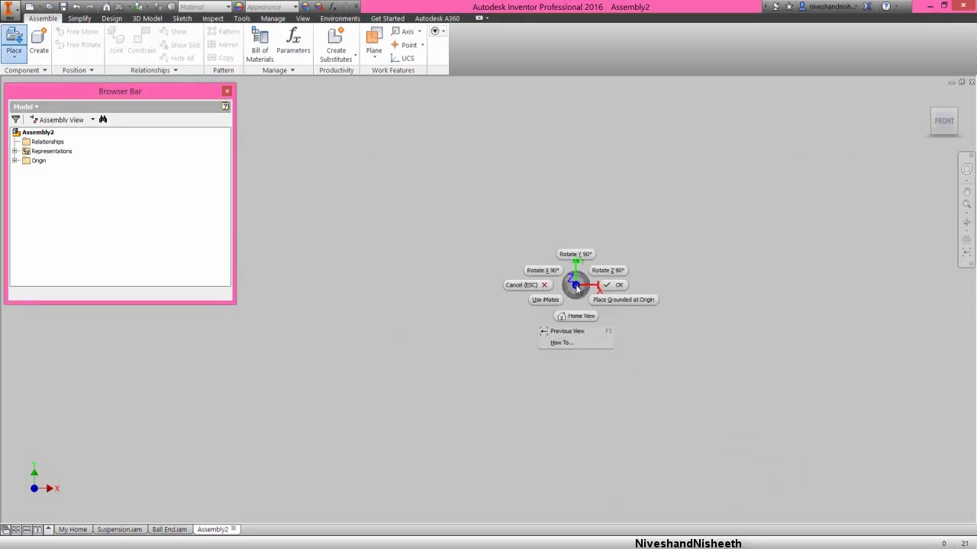
left_click(628, 302)
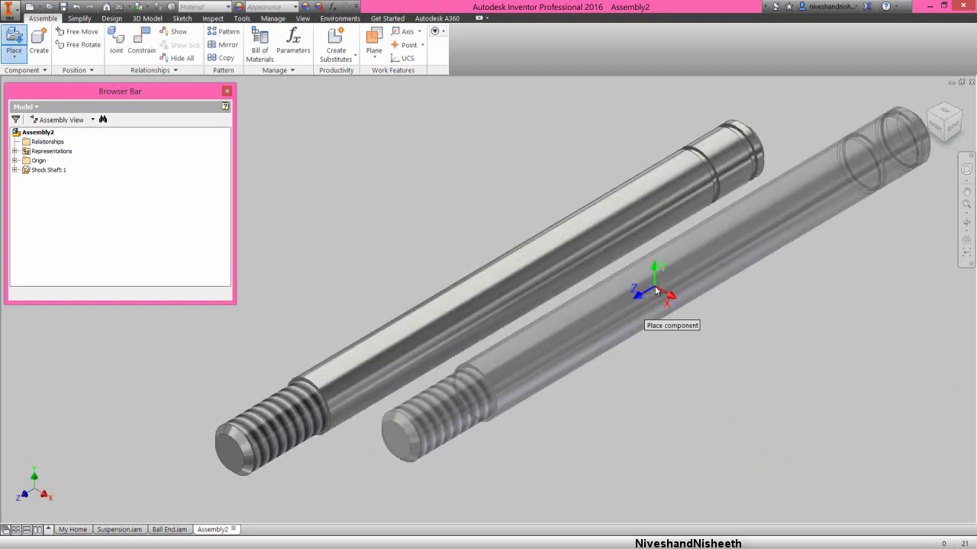
right_click(654, 291)
left_click(673, 293)
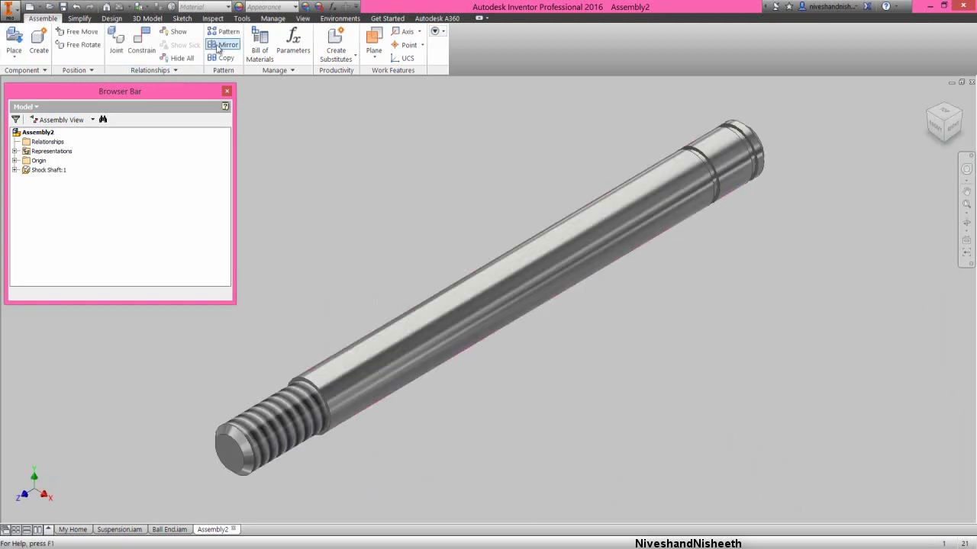
Step: Import the Copy of Two Lights-1 lighting style and select it for editing
left_click(303, 18)
left_click(197, 58)
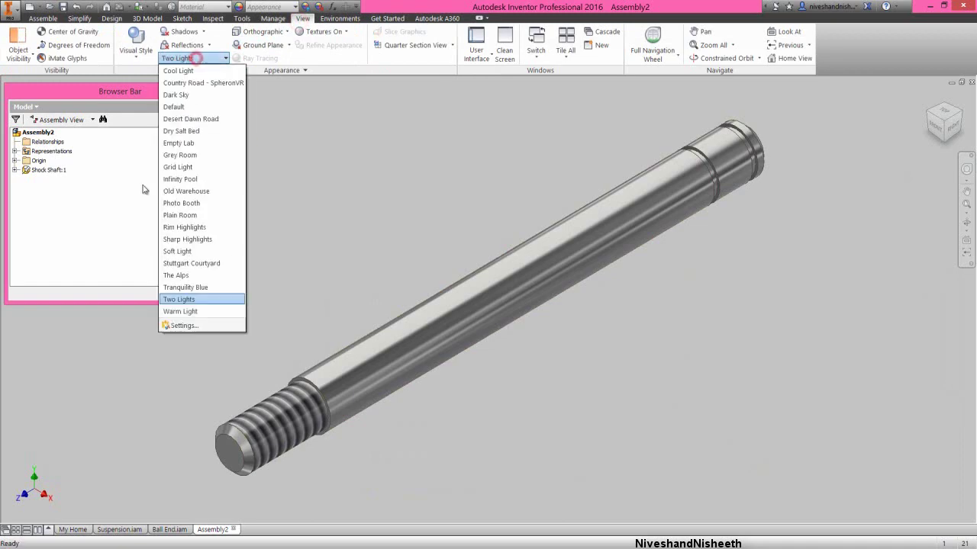
left_click(200, 326)
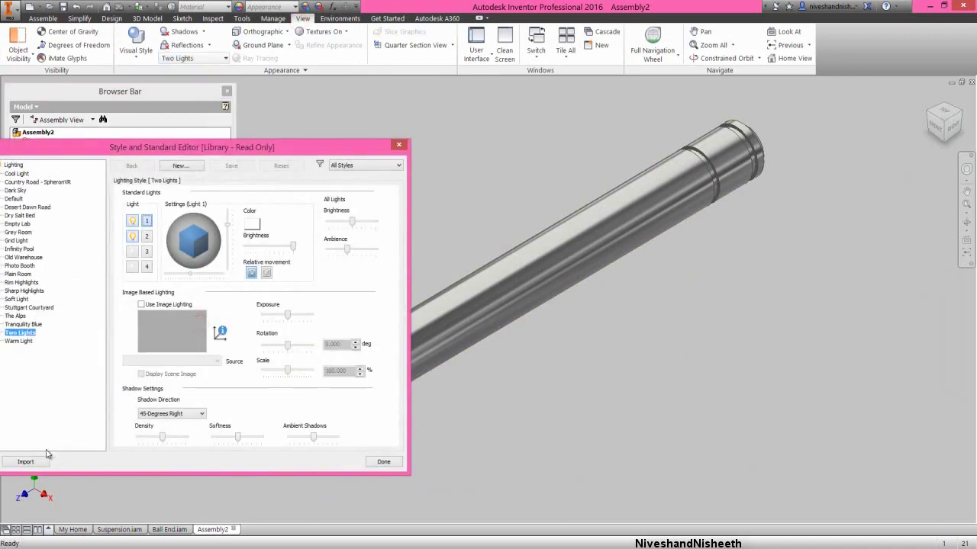
left_click(25, 461)
double_click(205, 267)
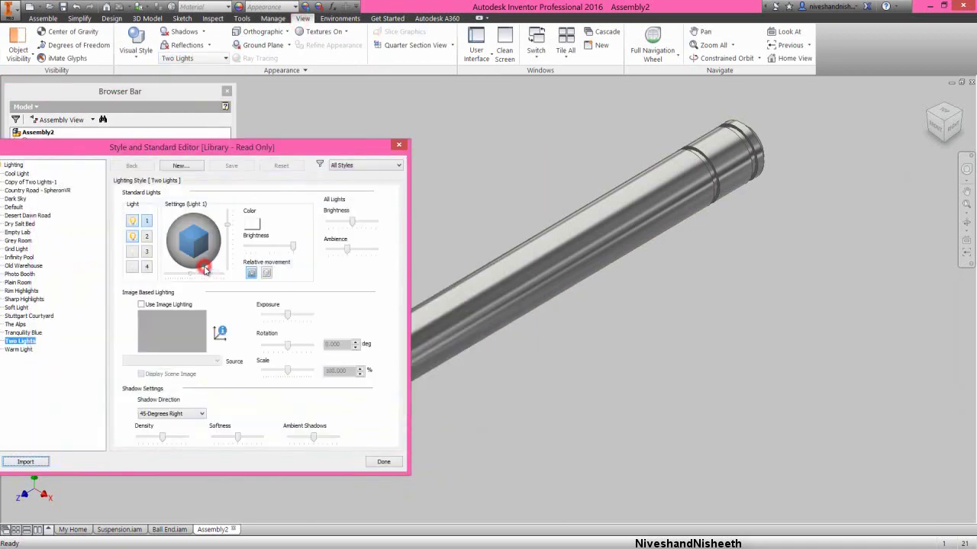
left_click(54, 183)
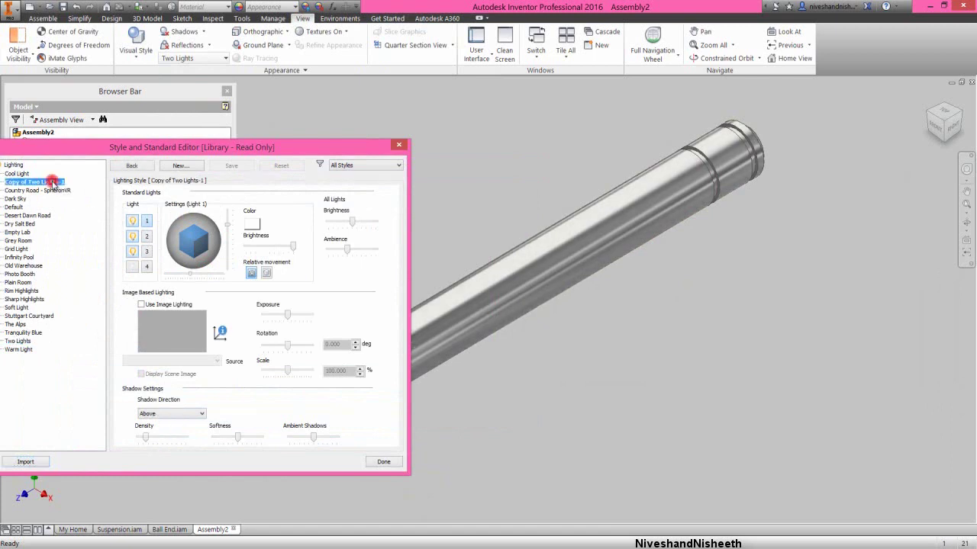
Step: Turn on light 4 in Copy of Two Lights-1, slightly lower the brightness of all lights and save the style edits
left_click(133, 267)
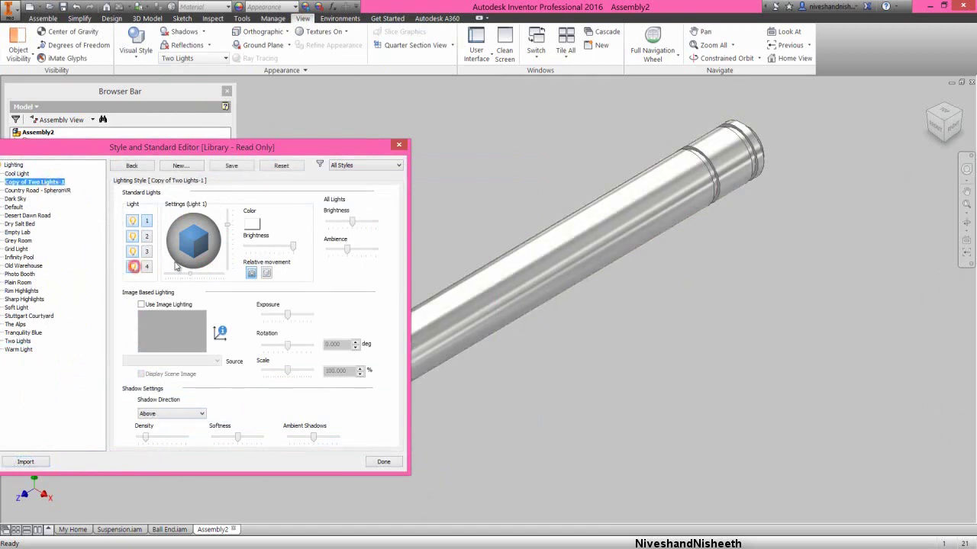
left_click(350, 224)
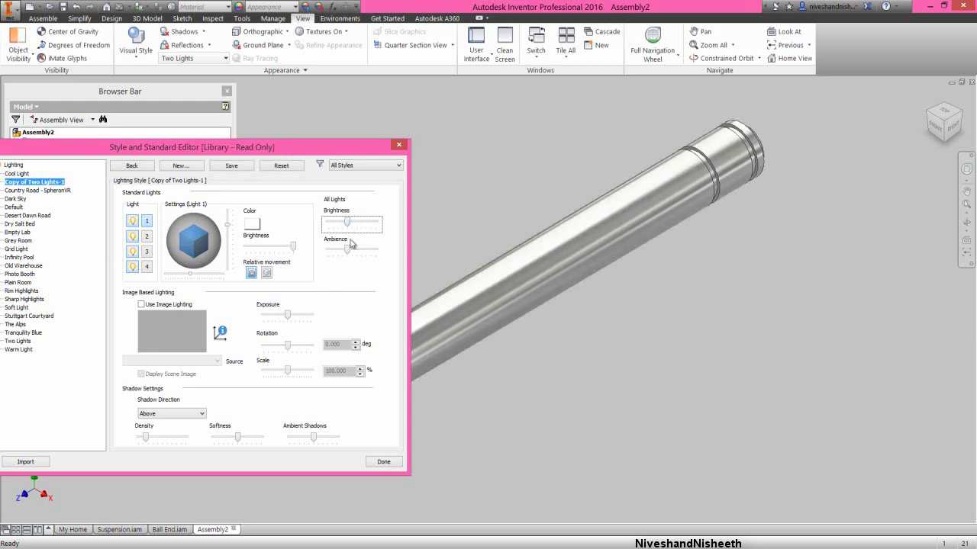
left_click(382, 463)
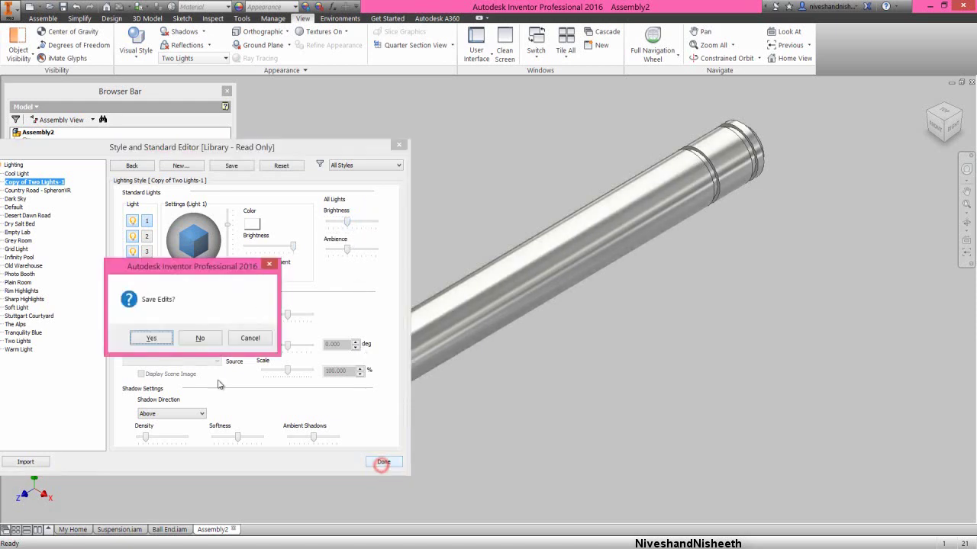
left_click(154, 338)
left_click(43, 18)
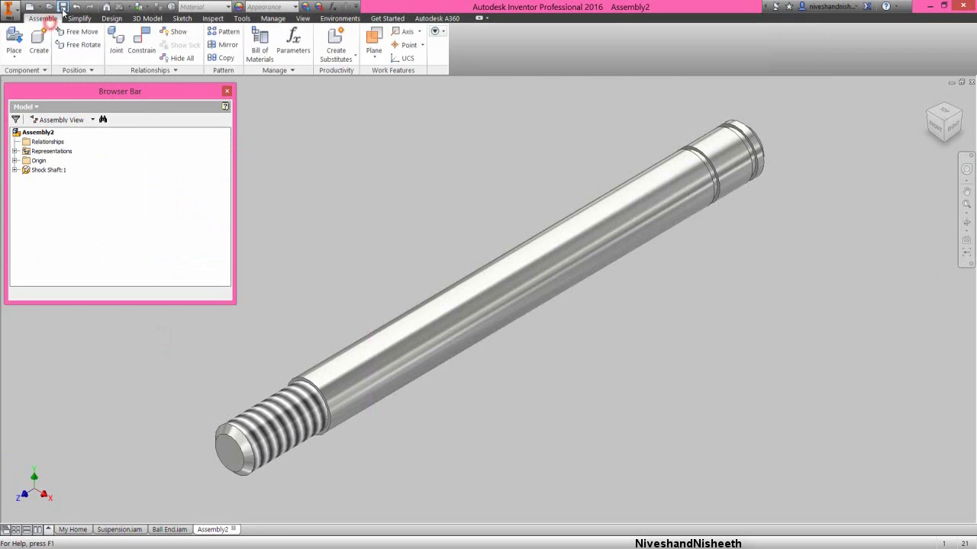
Step: Save the assembly as Shock Strut in the Suspension folder
left_click(62, 6)
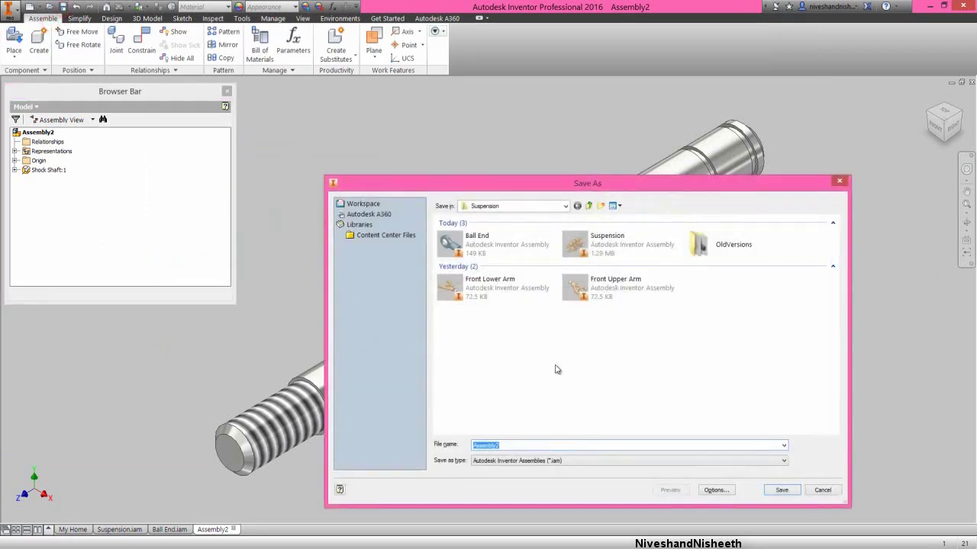
type("Shock")
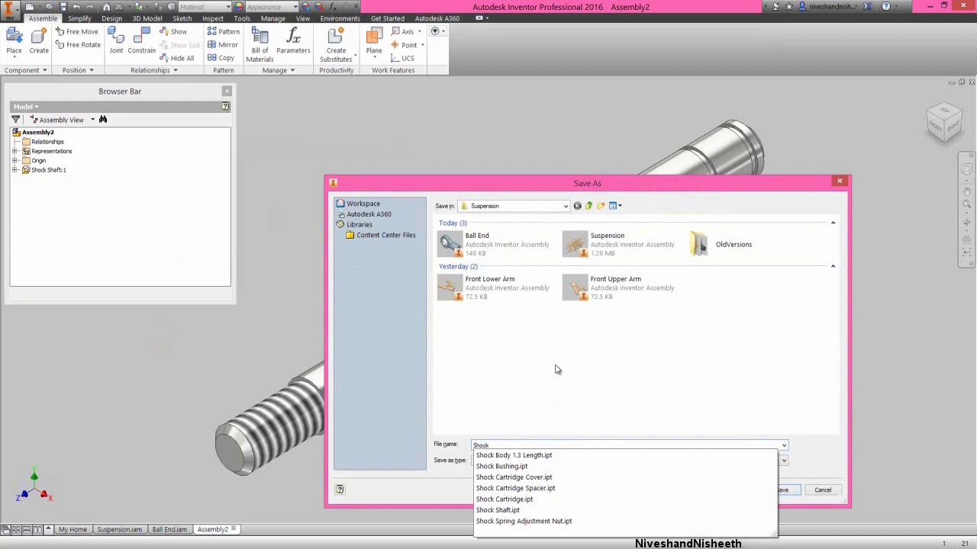
type(" S")
key("Escape")
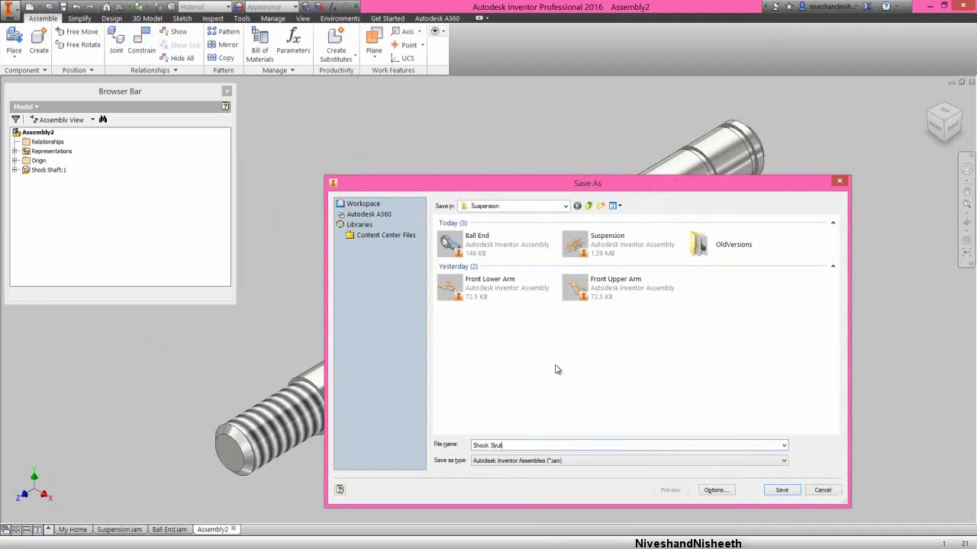
left_click(782, 491)
Step: Place one Piston part from the Suspension folder beside the shaft's grooved end
right_click(666, 322)
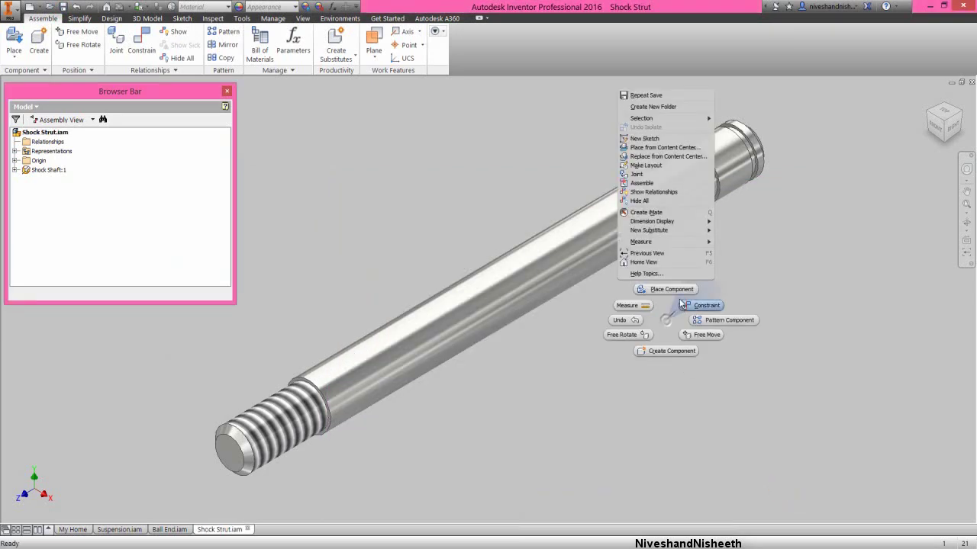
left_click(675, 288)
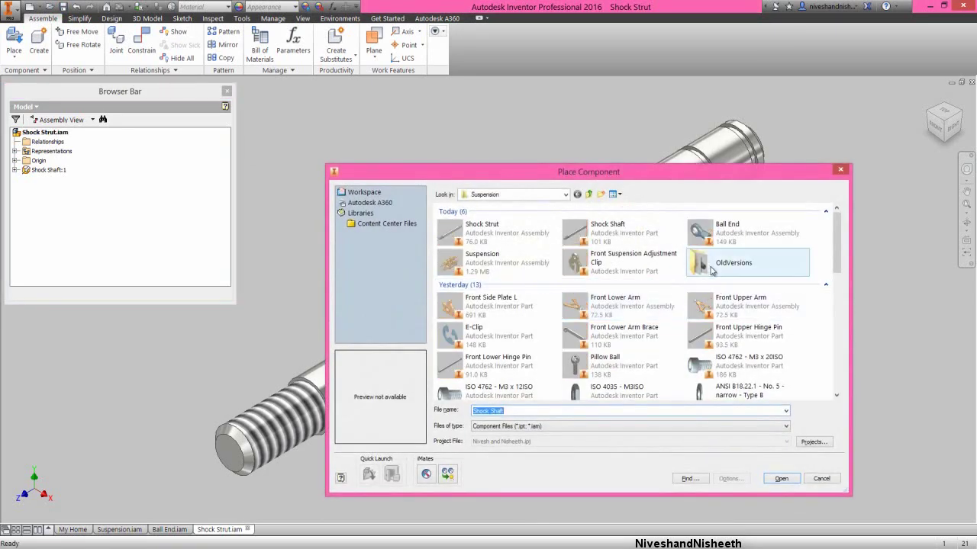
type("Pillow Ball Bushing")
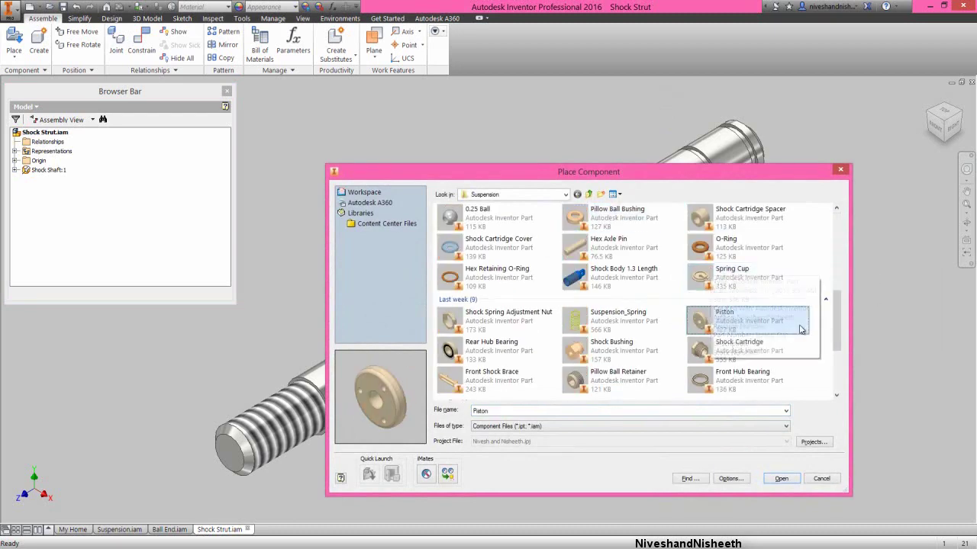
left_click(801, 325)
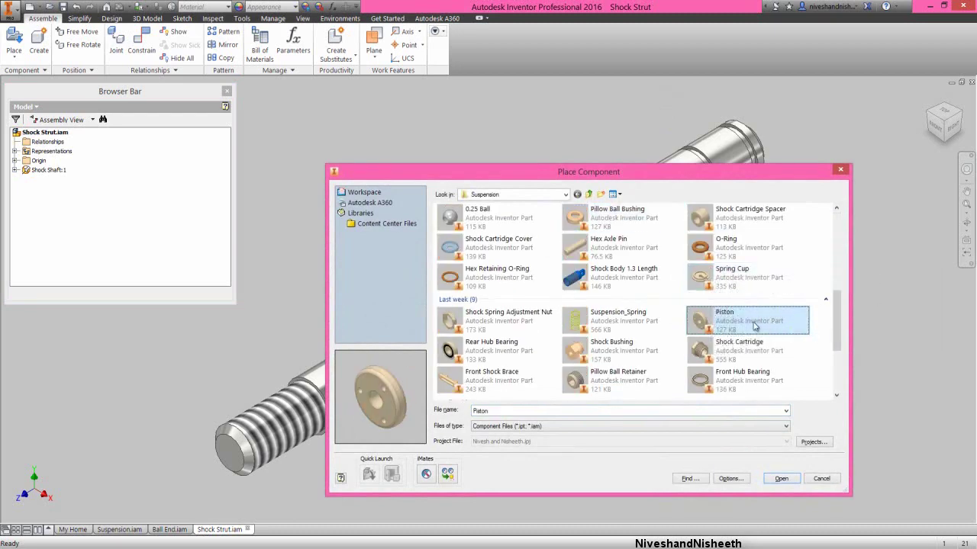
left_click(778, 479)
left_click(832, 301)
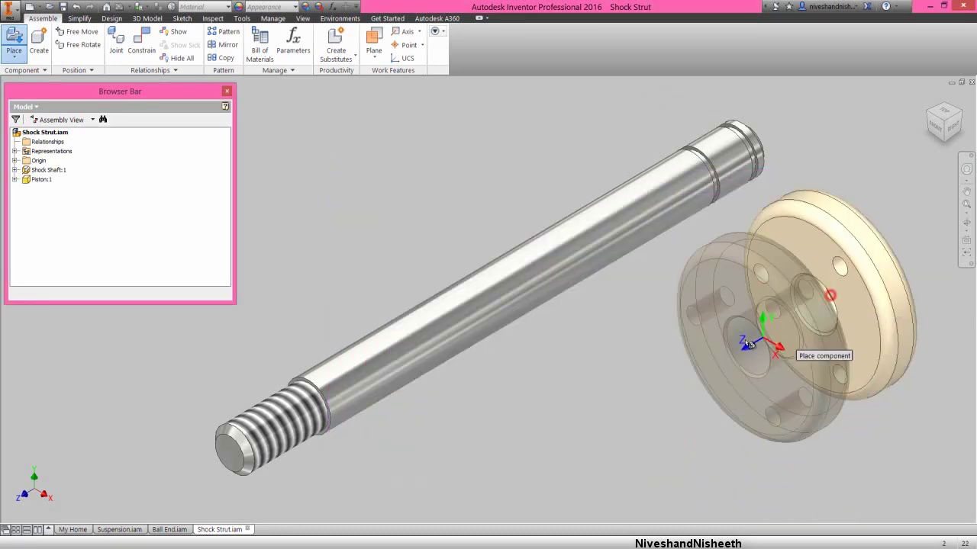
right_click(647, 349)
left_click(717, 356)
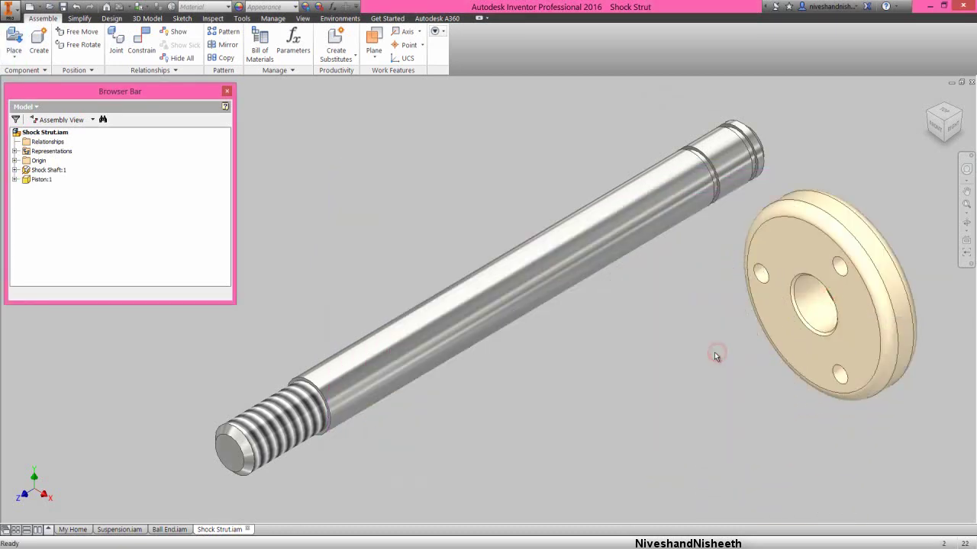
Step: Mate the Shock Shaft's axis to the Piston's center axis with 0.000 in offset
right_click(716, 357)
left_click(740, 339)
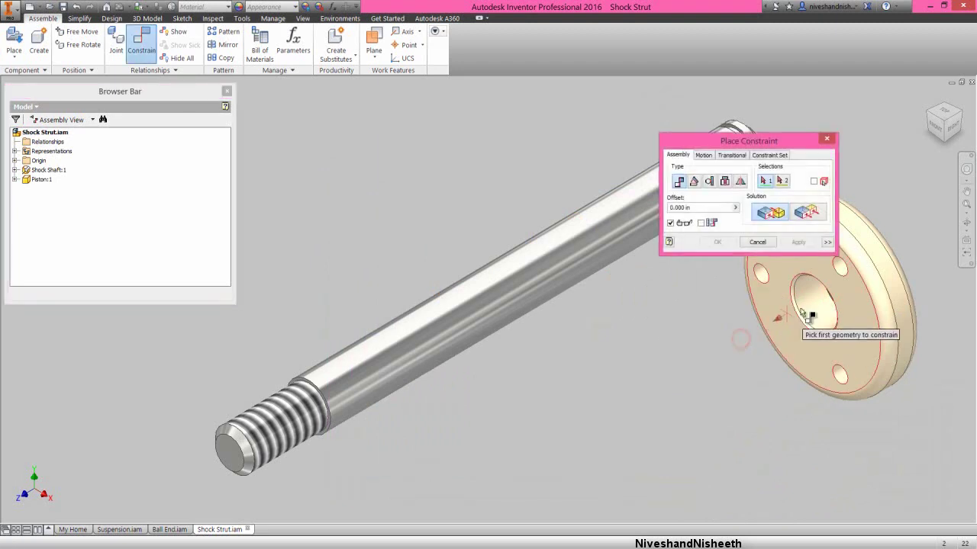
left_click_drag(810, 144, 528, 101)
left_click(645, 192)
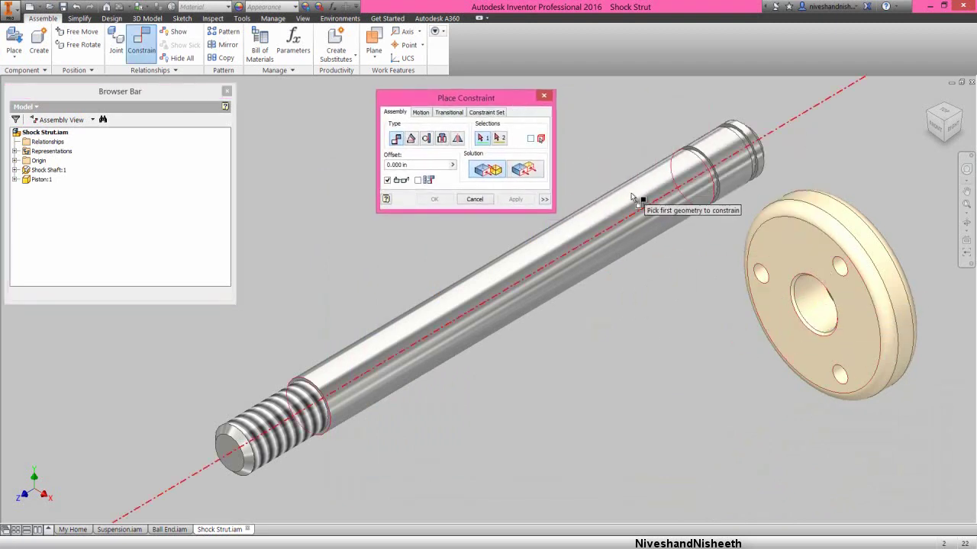
left_click(879, 260)
left_click(448, 196)
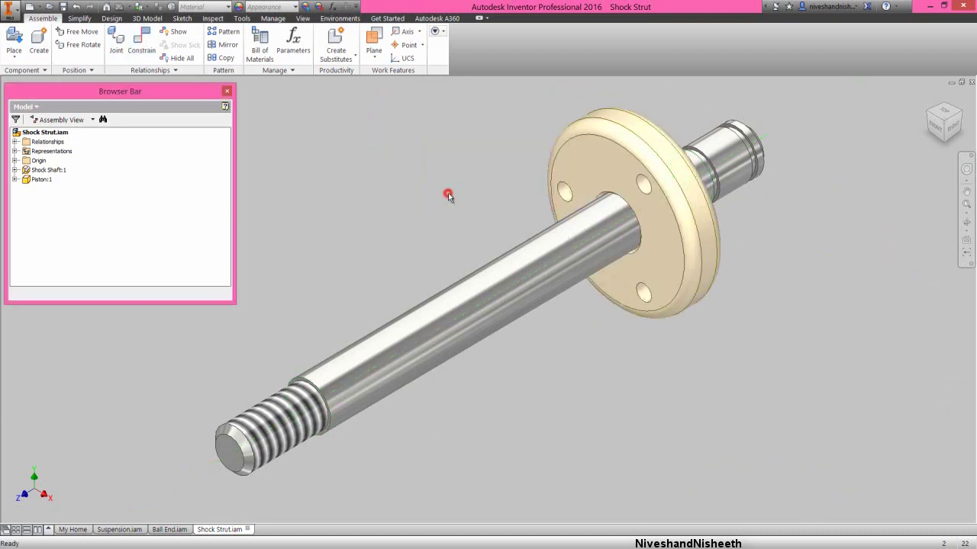
Step: Slide the Piston along the shaft past the inner groove, toward the unthreaded end
left_click(660, 196)
key("End")
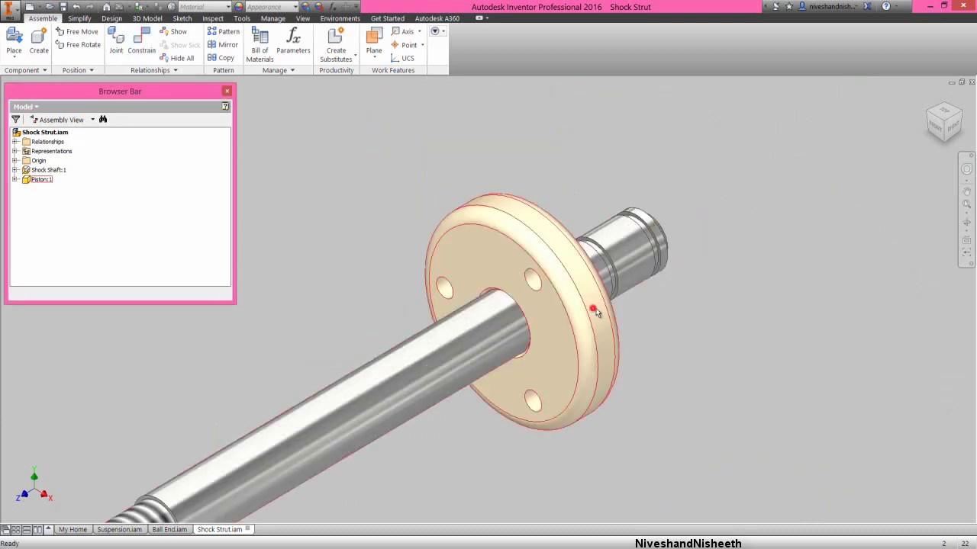
left_click_drag(596, 311, 690, 250)
Step: Place two E-Clip parts, one on each side of the Piston
right_click(411, 206)
left_click(408, 167)
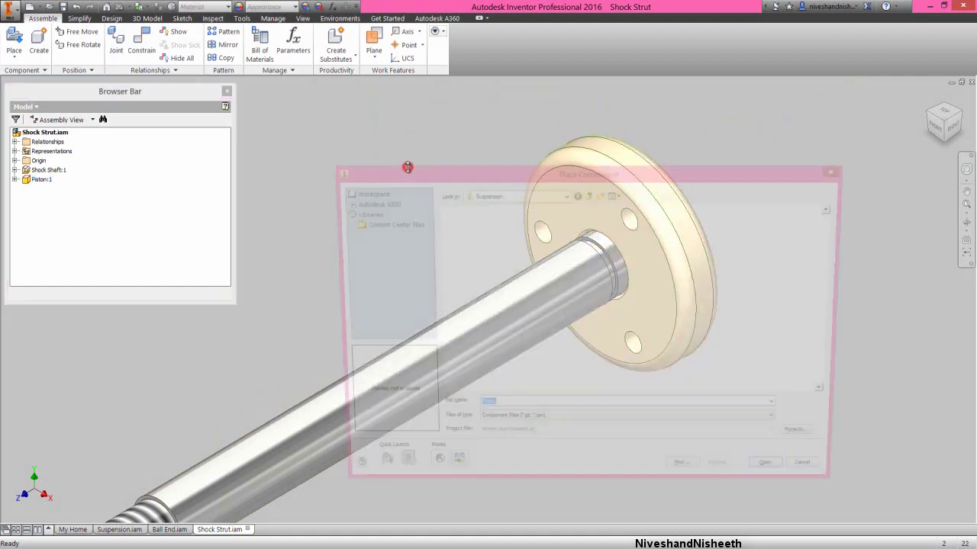
double_click(462, 330)
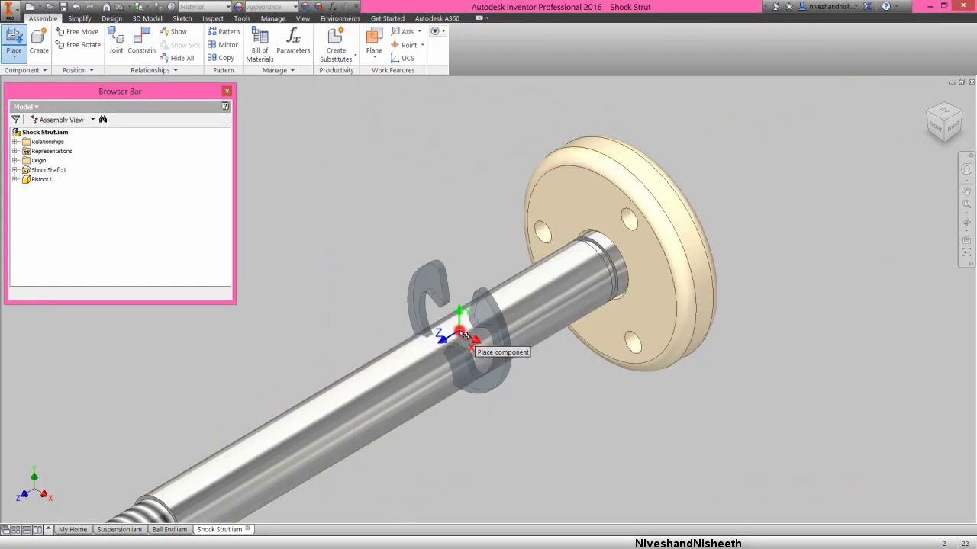
left_click(371, 243)
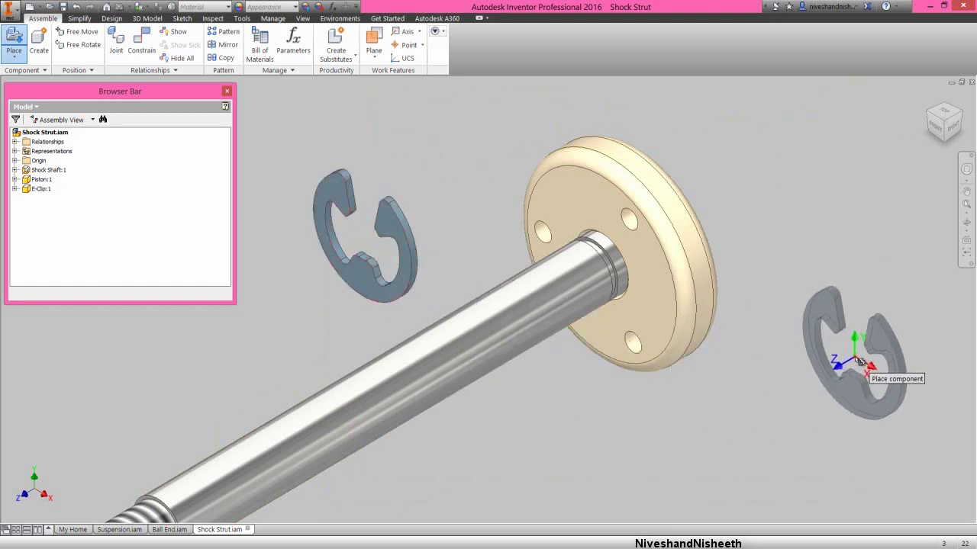
left_click(860, 361)
right_click(772, 193)
left_click(808, 196)
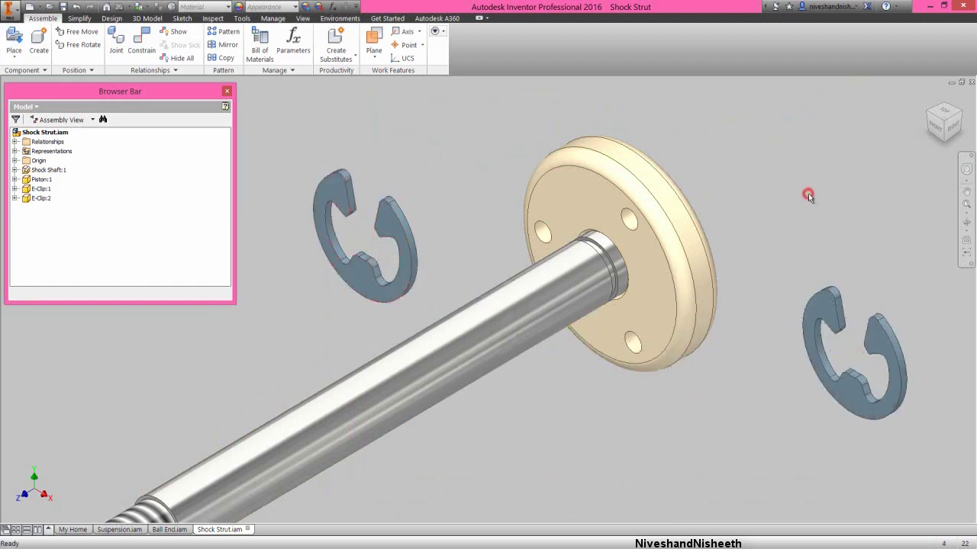
Step: Mate the flat face of the E-Clip at the shaft's unthreaded end to the Piston's outer face with 0.000 in offset
right_click(775, 219)
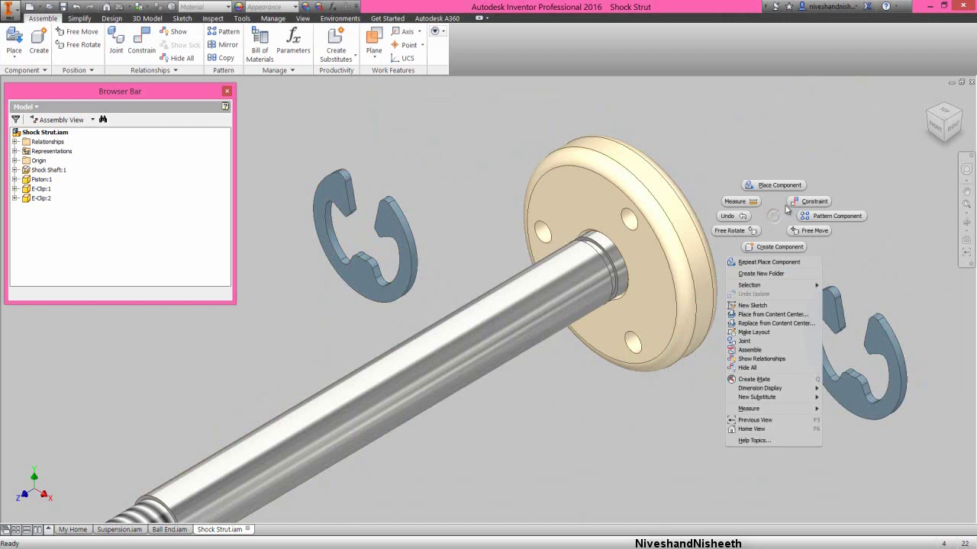
left_click(808, 201)
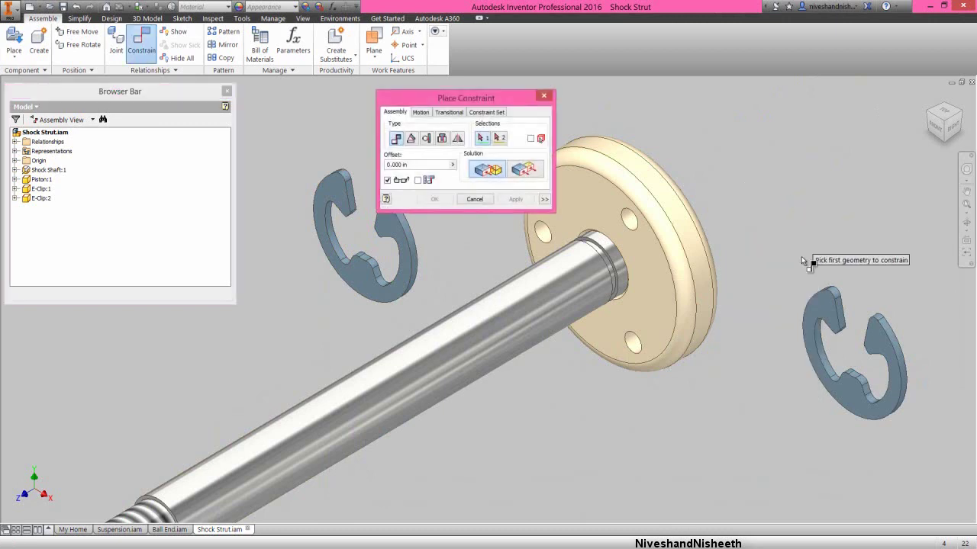
left_click(820, 302)
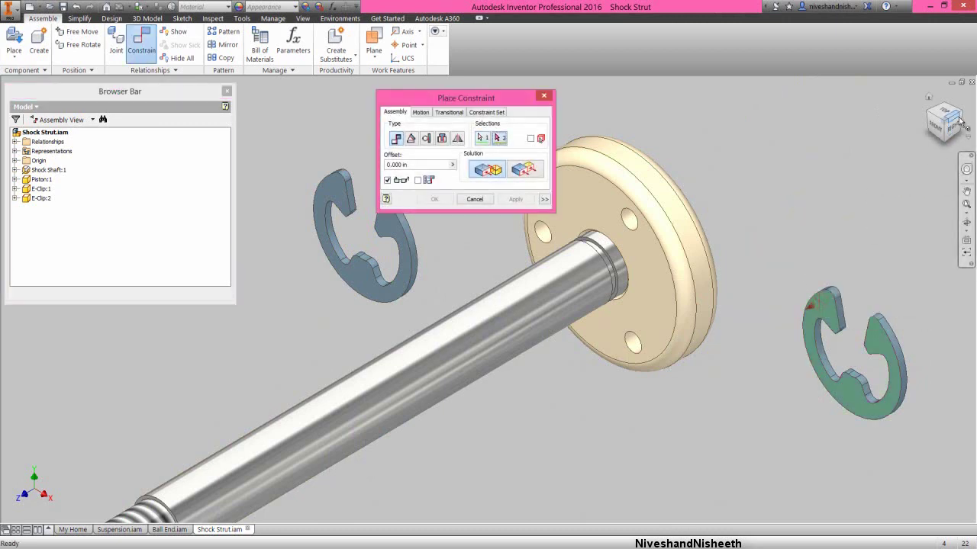
left_click_drag(963, 120, 672, 362)
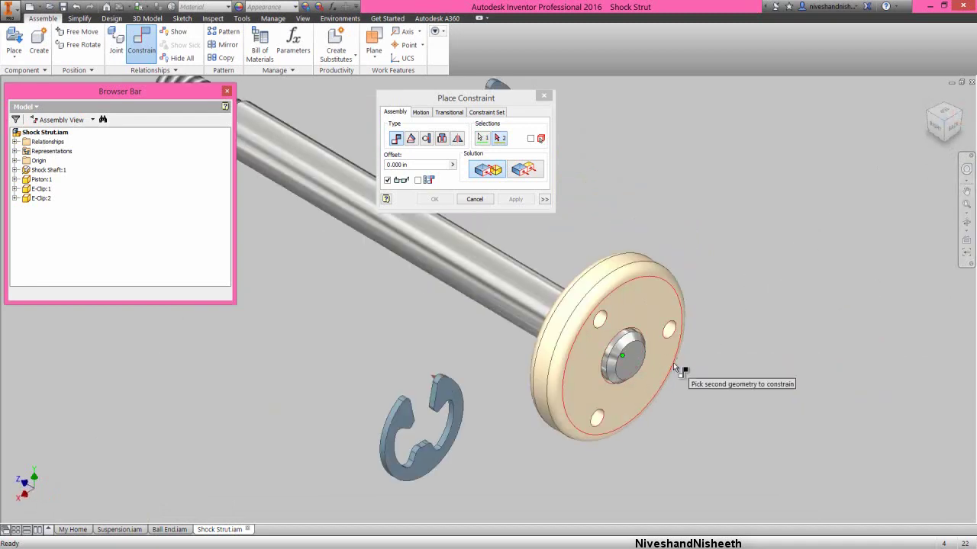
left_click(659, 359)
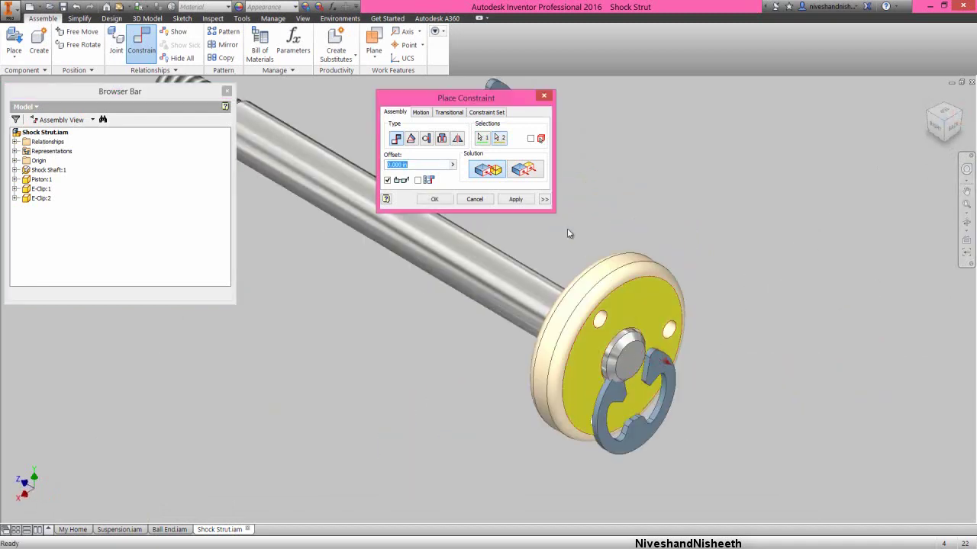
left_click(515, 199)
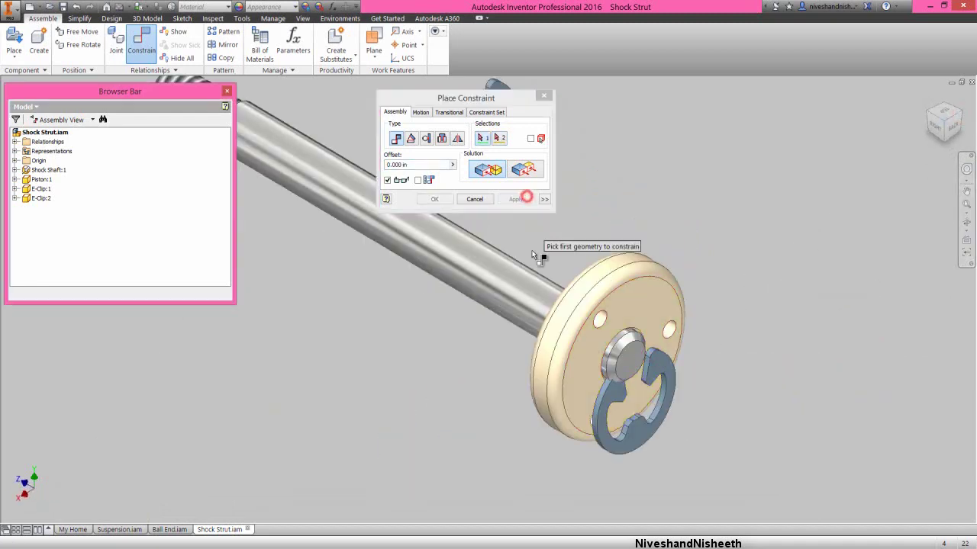
Step: Mate the Piston's center axis to the outer E-Clip's axis with 0.000 in offset
left_click(556, 334)
scroll(584, 427, "up", 3)
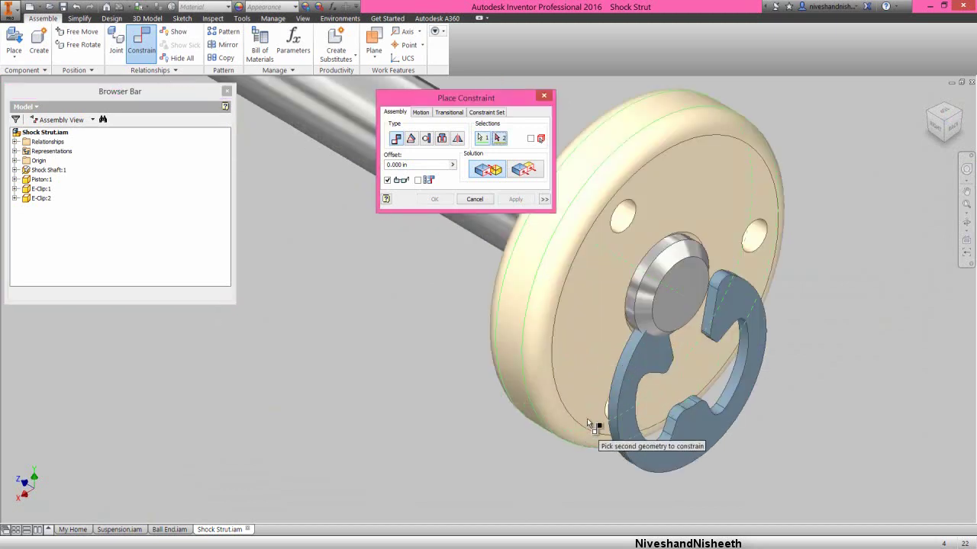
left_click(618, 379)
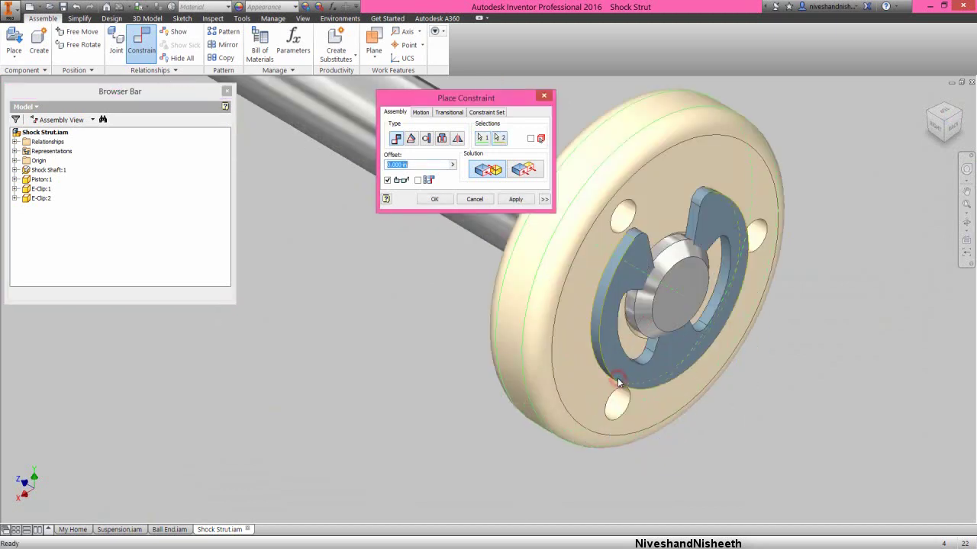
left_click(517, 200)
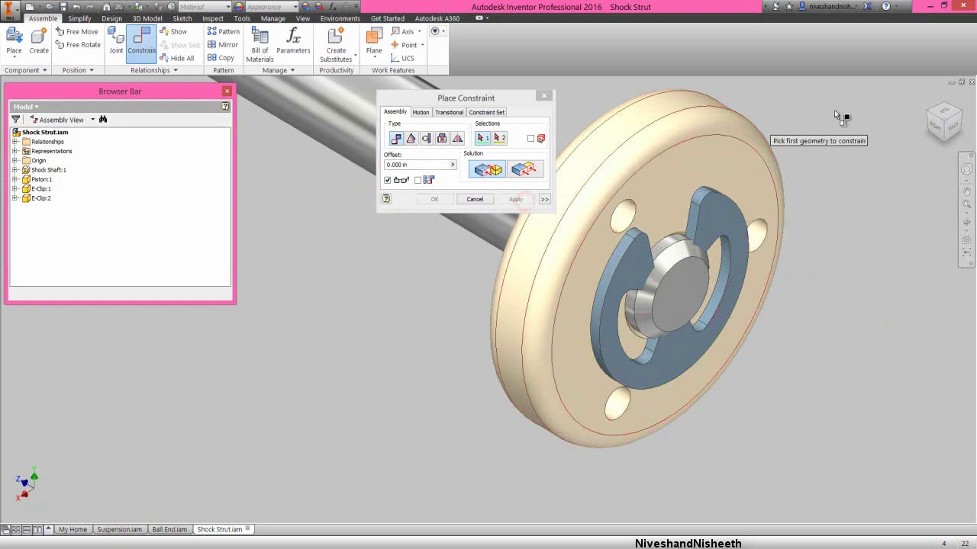
Step: Mate the remaining E-Clip's flat face to the Piston face on the shaft's threaded side with 0.000 in offset
scroll(711, 286, "down", 5)
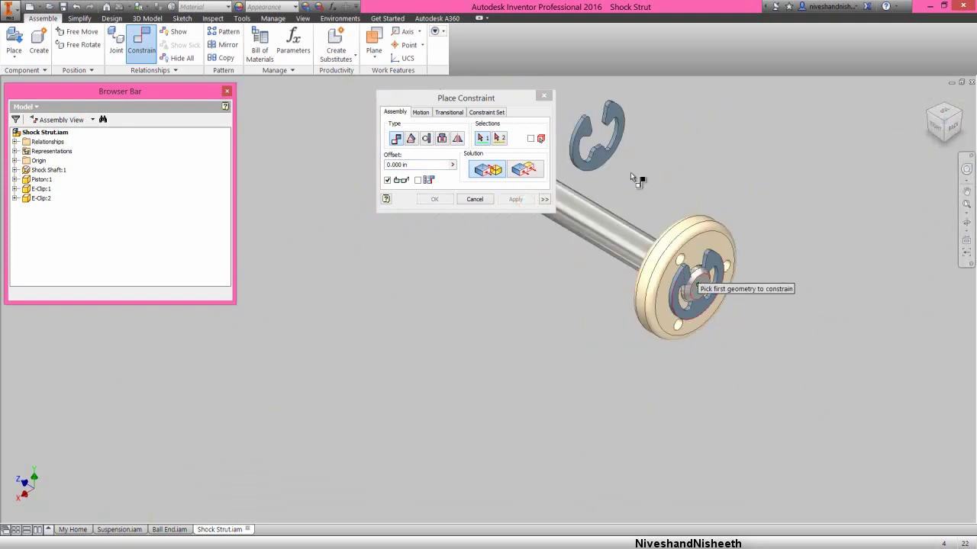
left_click(614, 116)
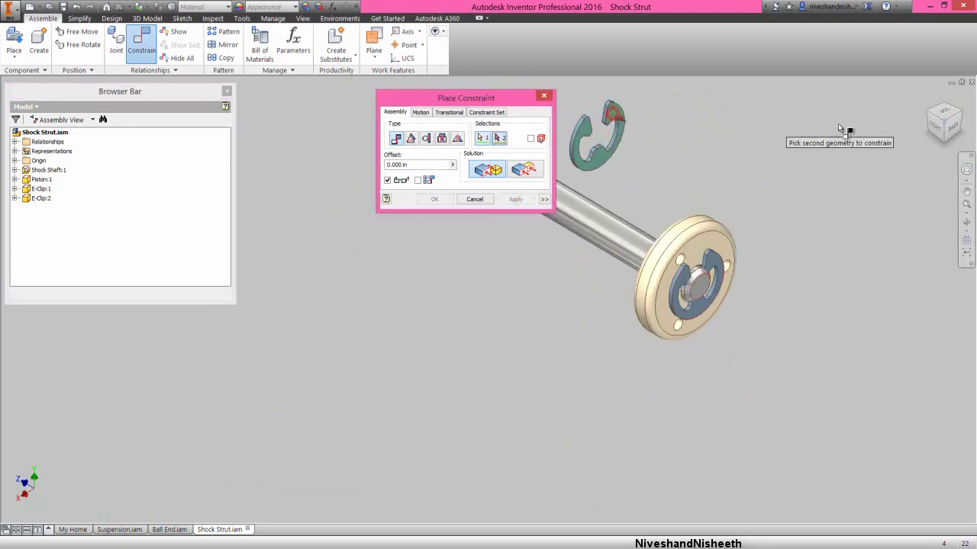
left_click(926, 113)
scroll(614, 225, "up", 5)
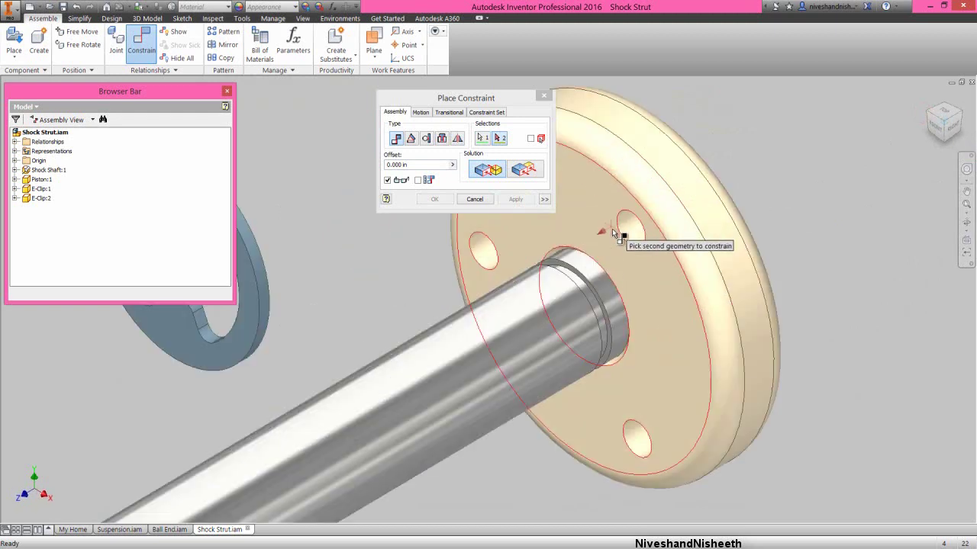
left_click(627, 265)
left_click(523, 200)
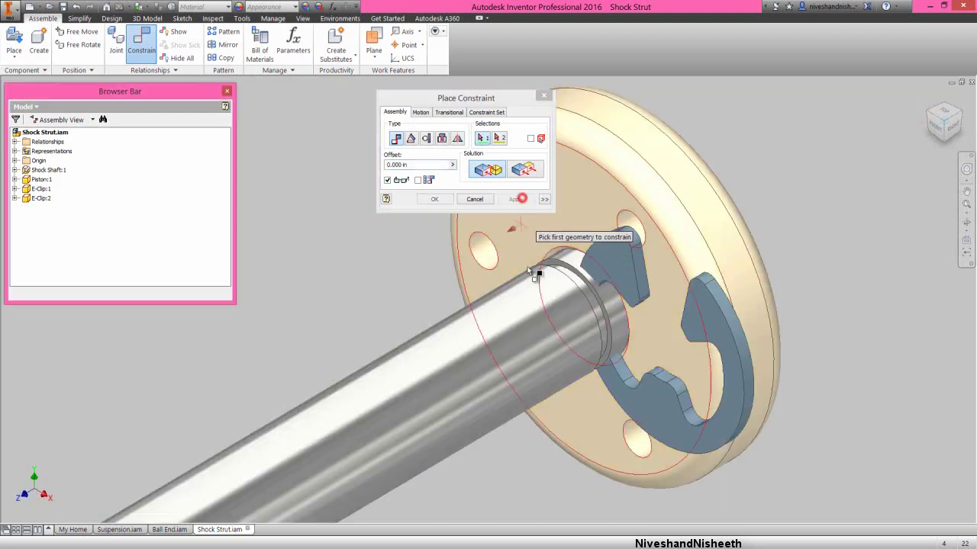
Step: Mate the shaft's axis to the inner E-Clip's axis with 0.000 in offset
left_click(543, 319)
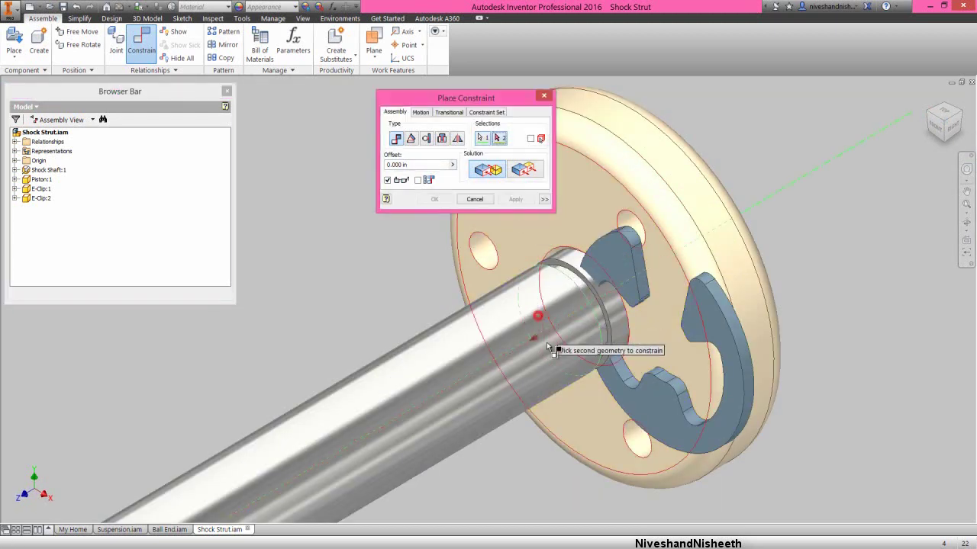
left_click(743, 342)
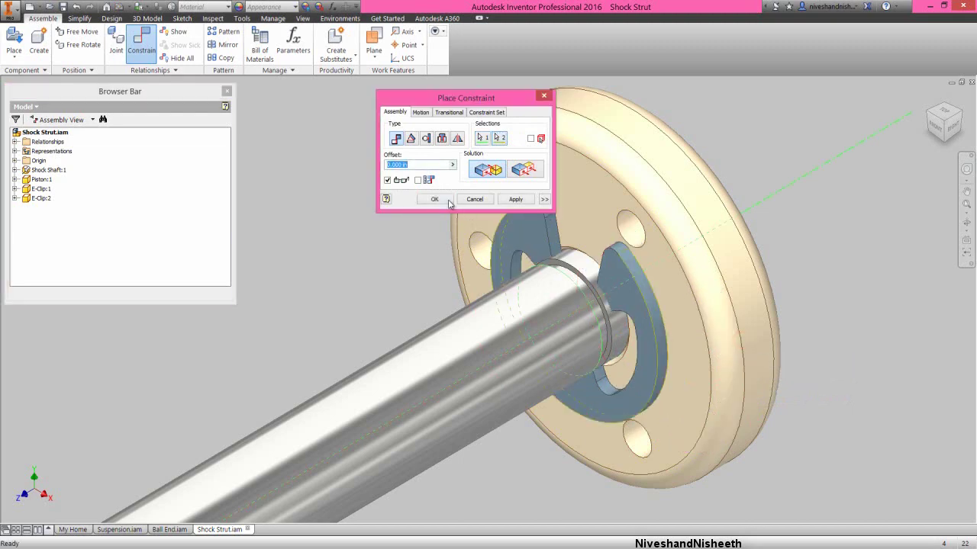
left_click(434, 199)
left_click(384, 192)
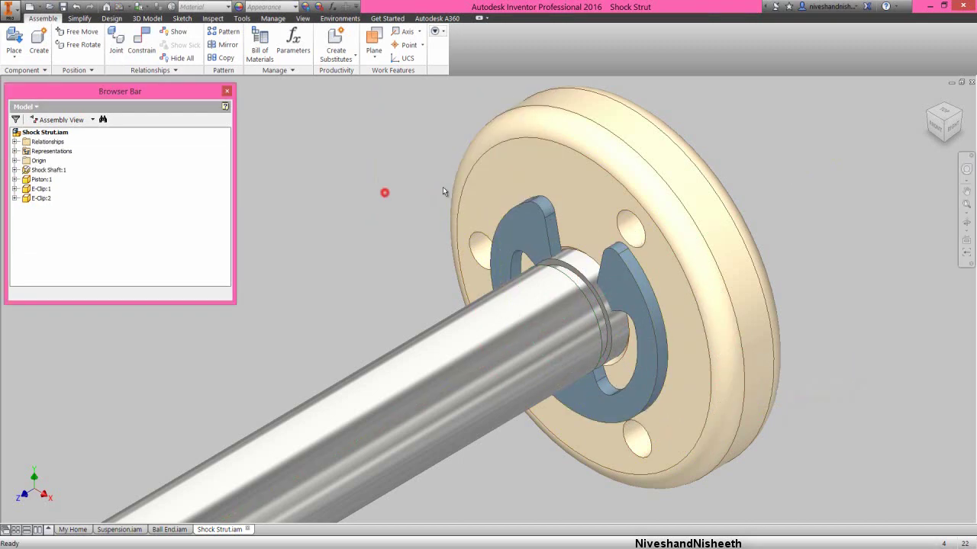
Step: Slide the Piston and its E-Clips along the shaft toward the threaded end until the outer groove is exposed
left_click(965, 114)
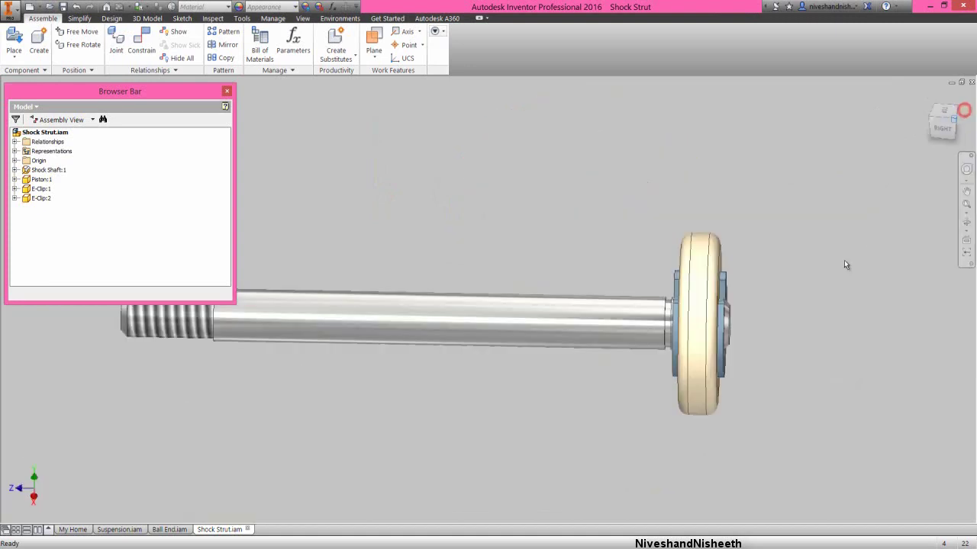
scroll(692, 375, "up", 5)
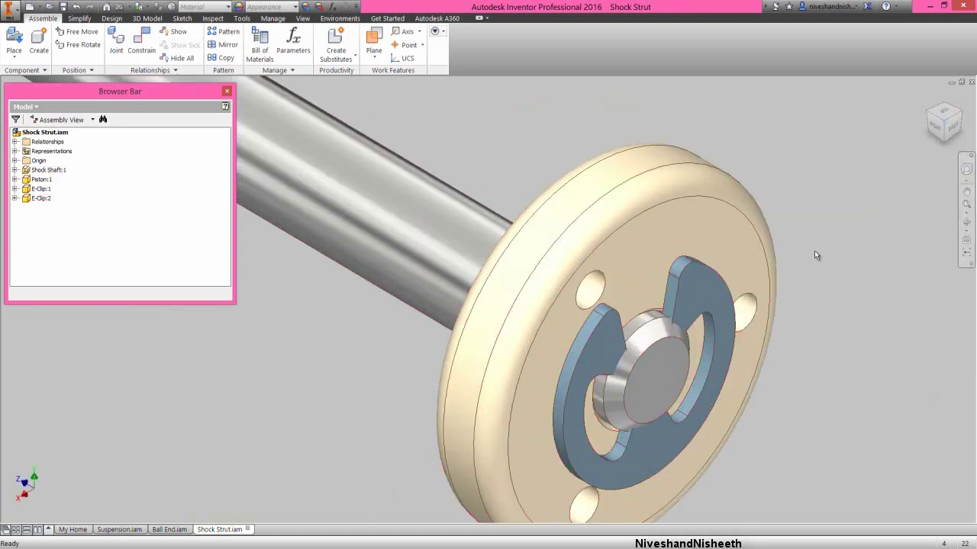
left_click(815, 256)
mouse_move(714, 277)
left_mouse_down()
mouse_move(686, 275)
mouse_move(666, 256)
mouse_move(678, 260)
left_mouse_up()
left_click(801, 177)
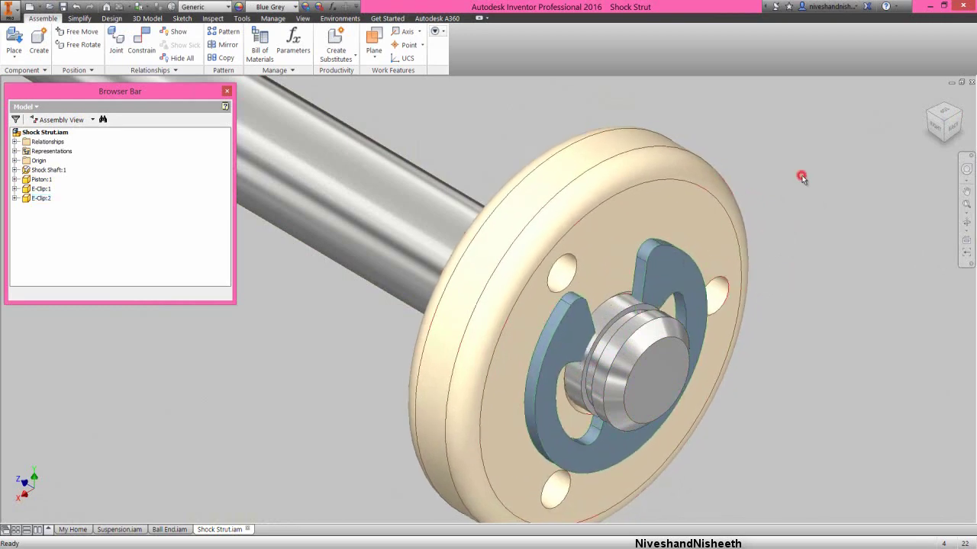
Step: Constrain the Piston's outer face flush with the side wall of the shaft's outer groove, using 0.000 in offset
right_click(801, 177)
left_click(840, 161)
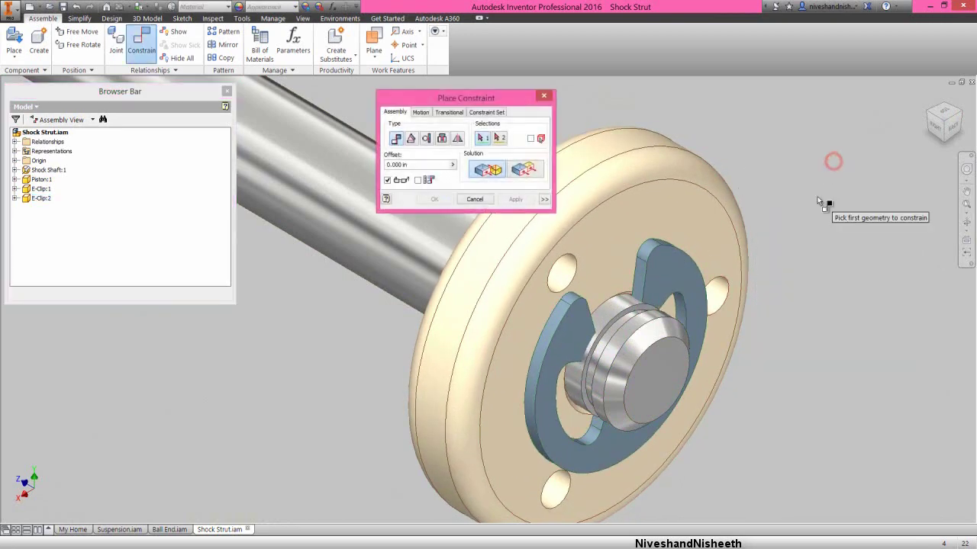
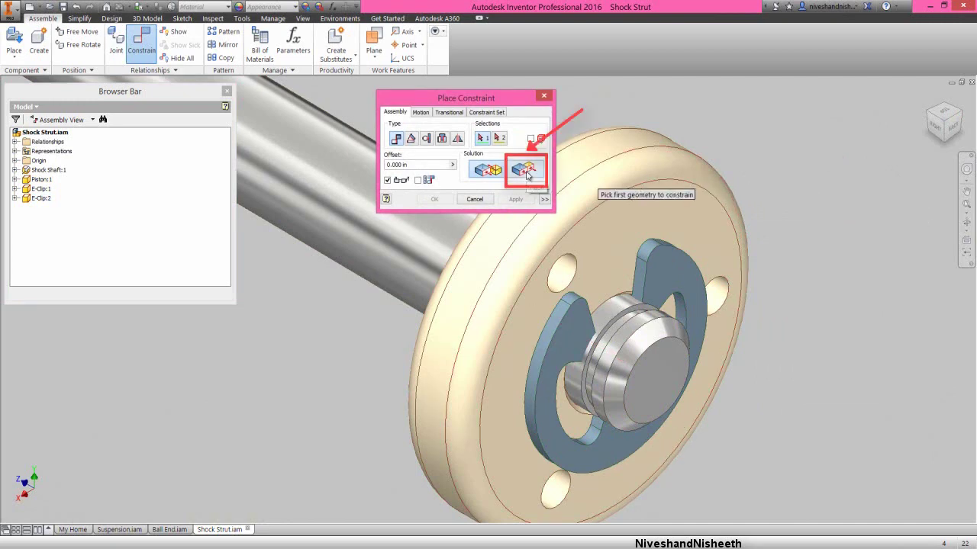
left_click(527, 174)
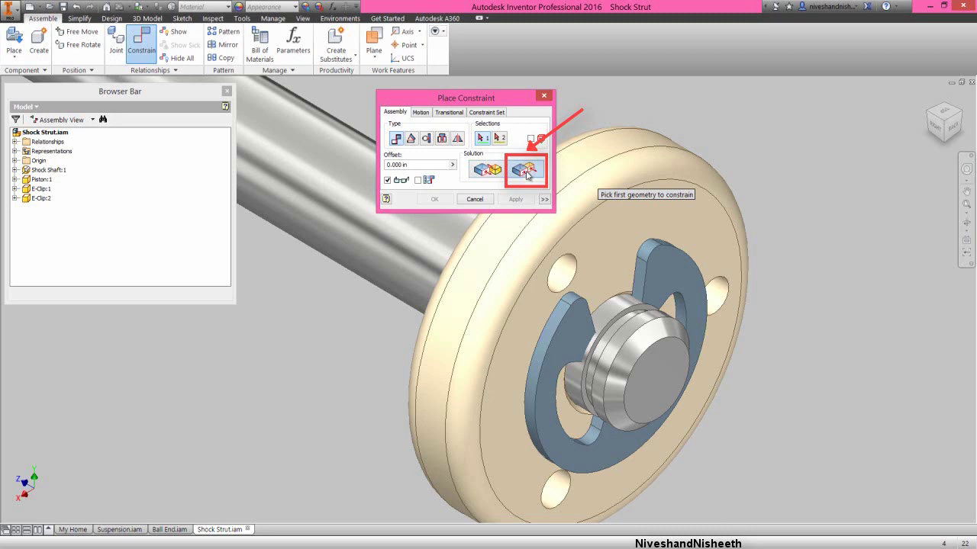
left_click(602, 259)
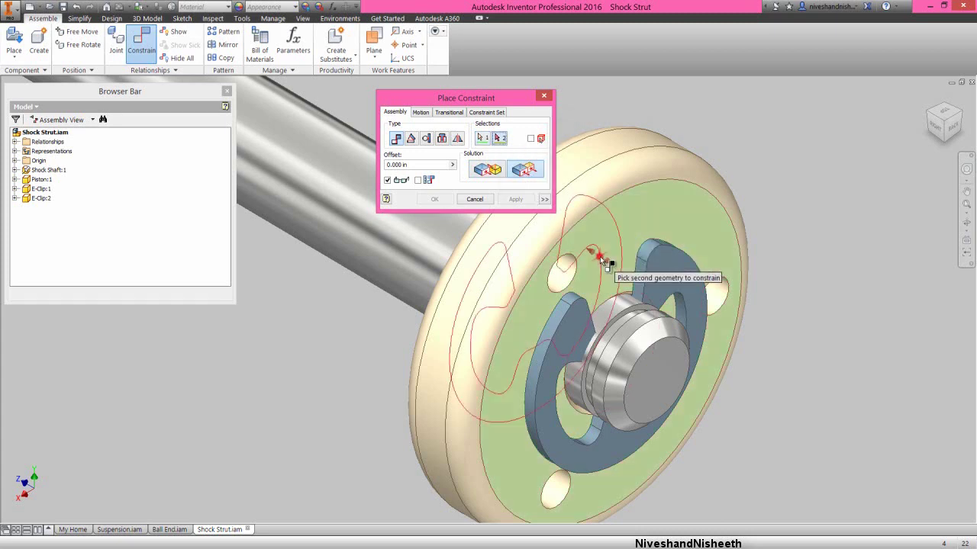
scroll(634, 282, "down", 3)
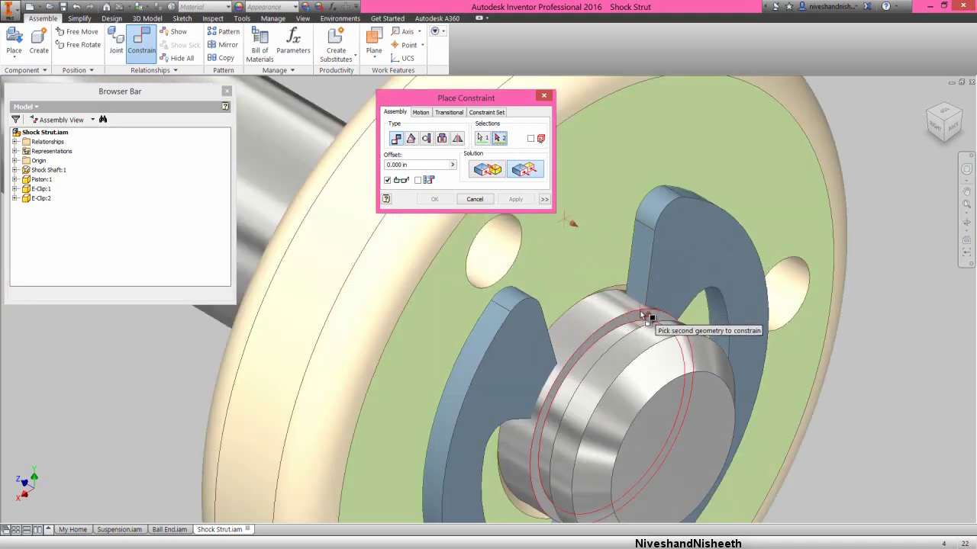
left_click(637, 315)
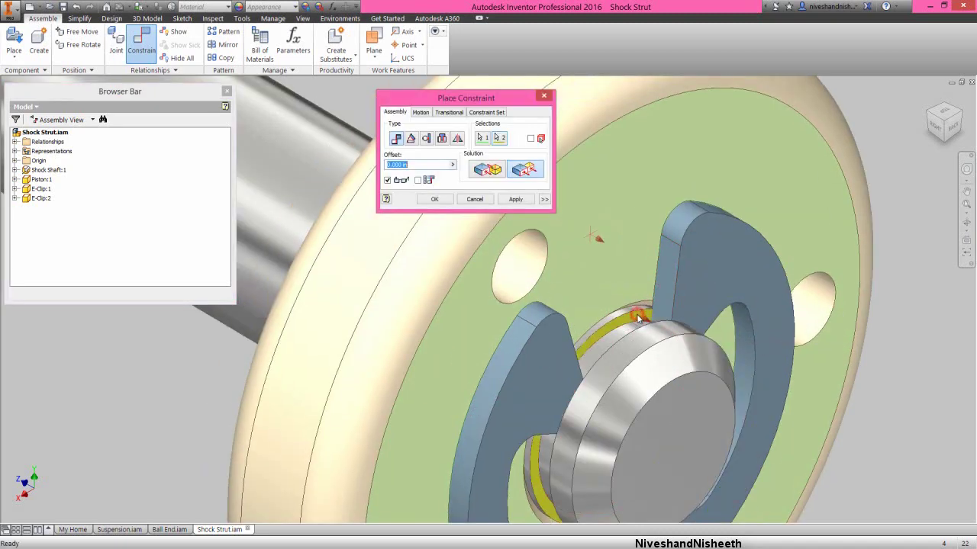
left_click(435, 200)
scroll(587, 280, "up", 3)
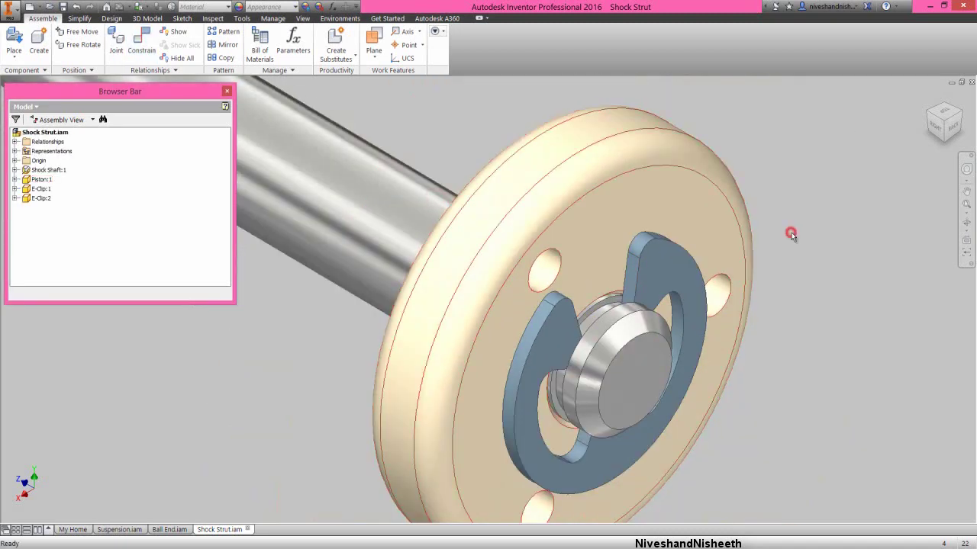
left_click(817, 214)
Step: Place one Ball End assembly from the Suspension folder near the shaft's threaded end
left_click(929, 101)
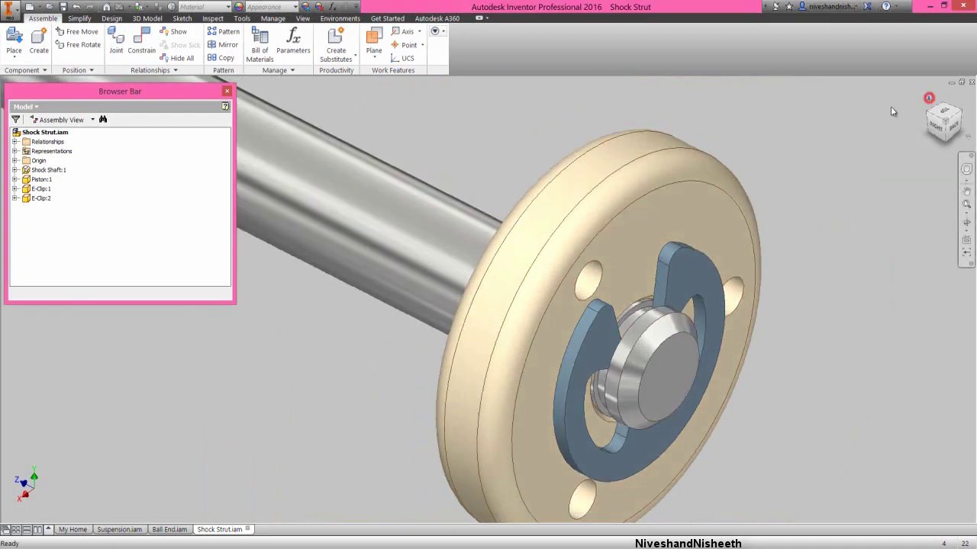
right_click(442, 160)
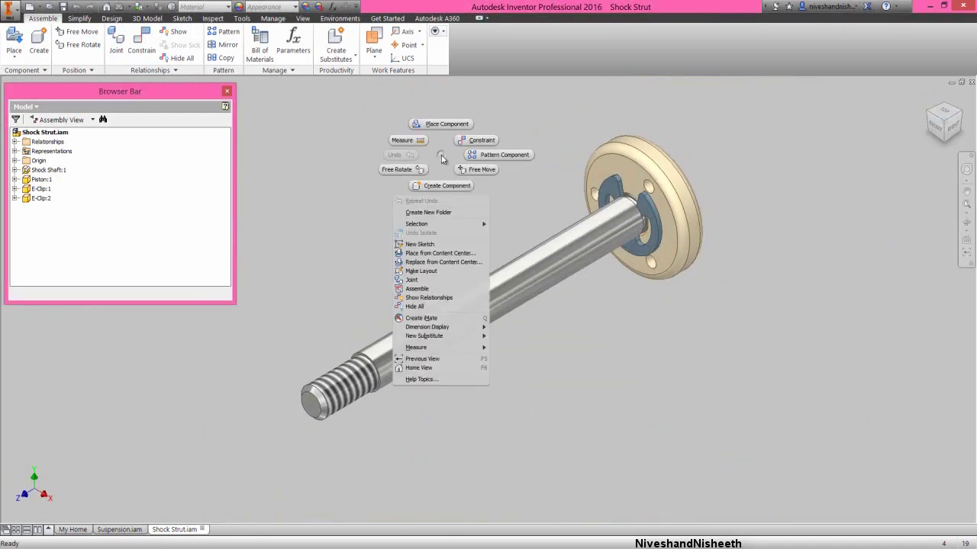
left_click(447, 124)
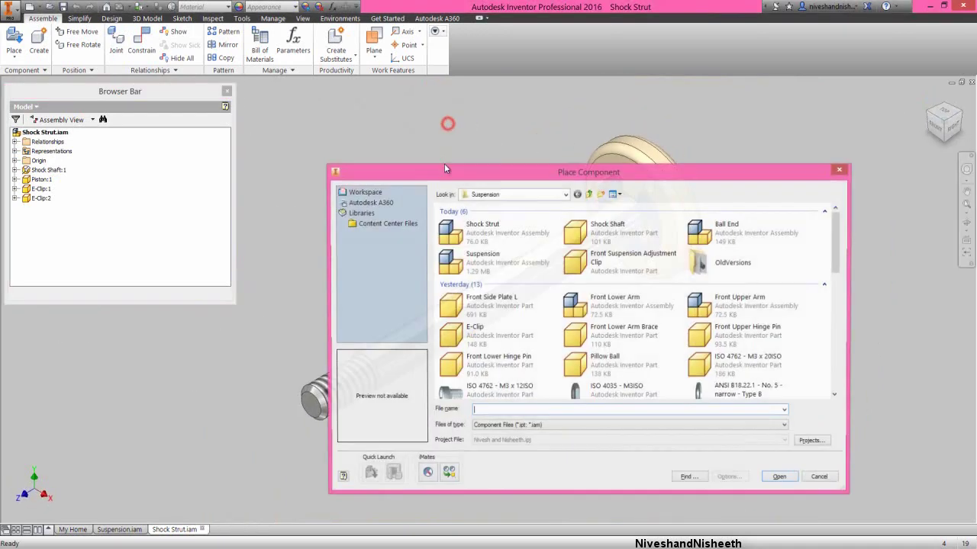
left_click(720, 233)
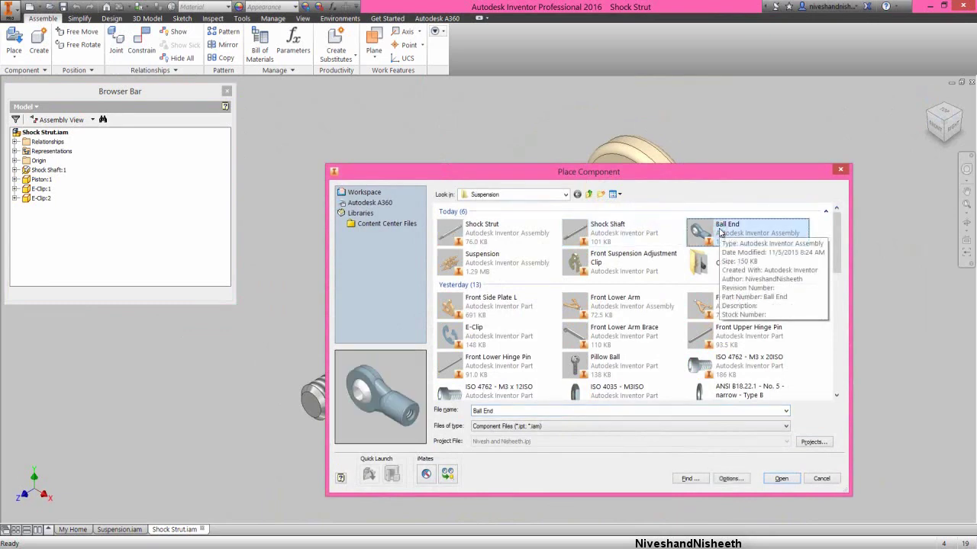
left_click(782, 479)
left_click(358, 200)
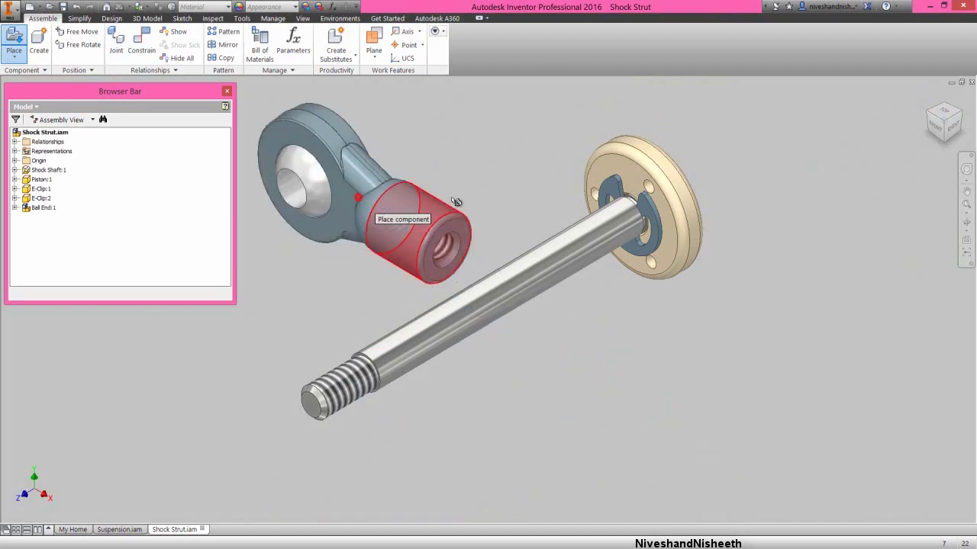
right_click(513, 194)
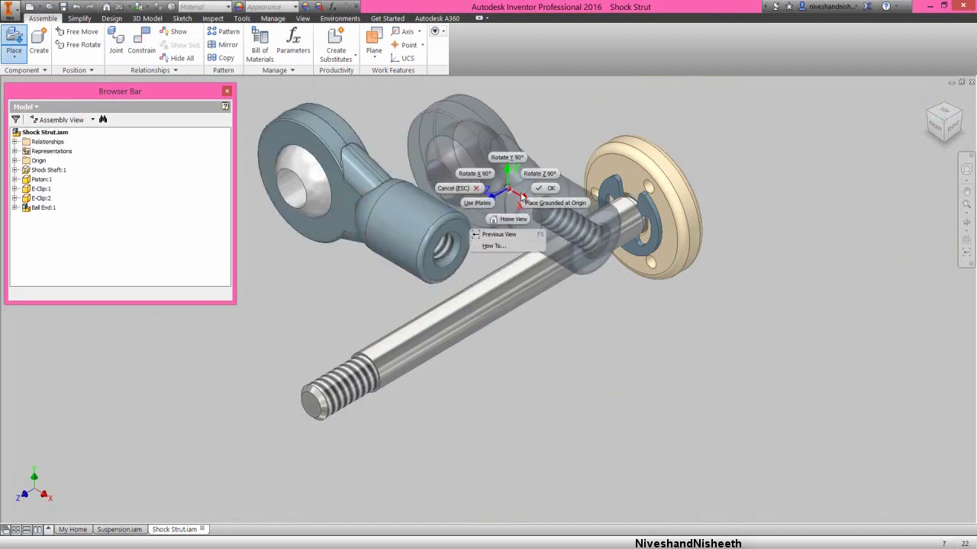
left_click(543, 189)
Step: Mate the Ball End's flat threaded-hole face to the shoulder beside the shaft's thread, with 0.000 in offset
right_click(498, 168)
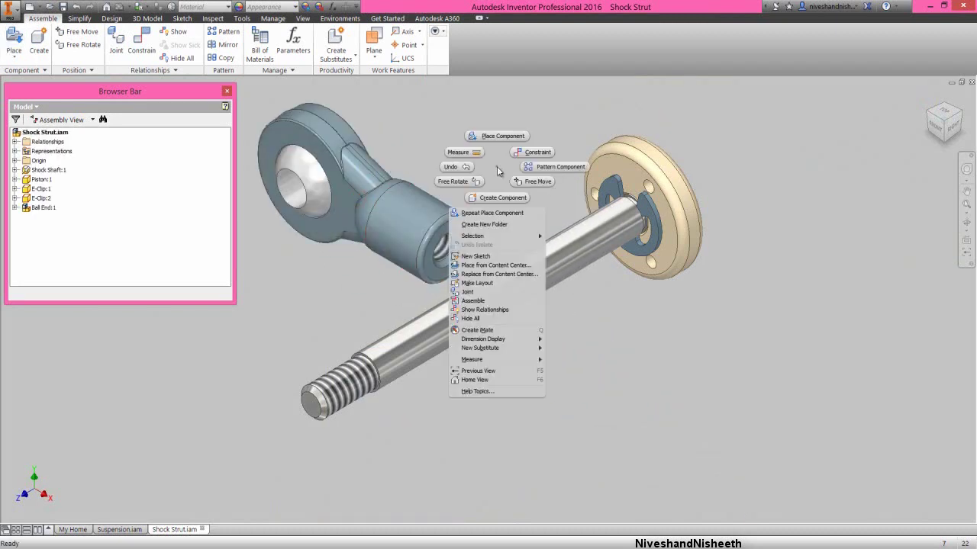
left_click(533, 153)
left_click_drag(504, 97, 905, 98)
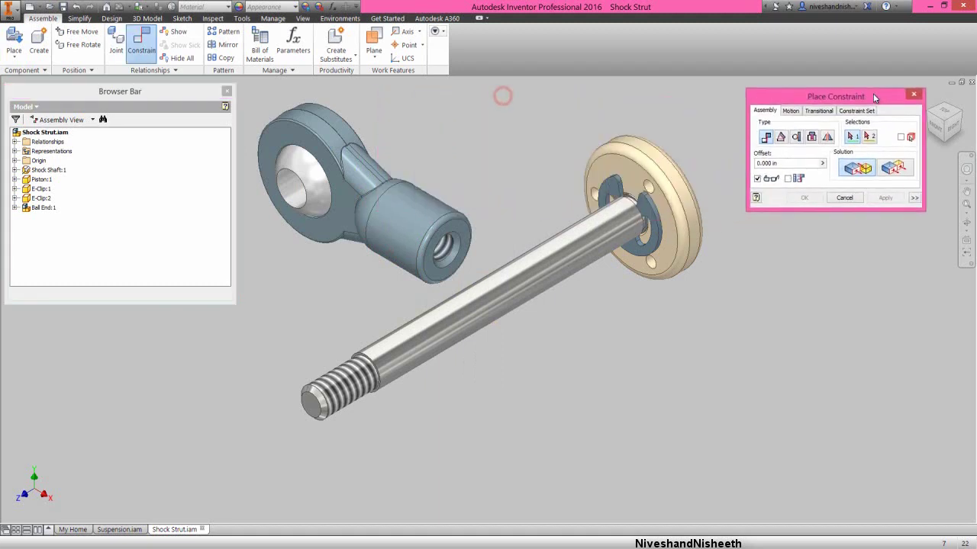
left_click(463, 230)
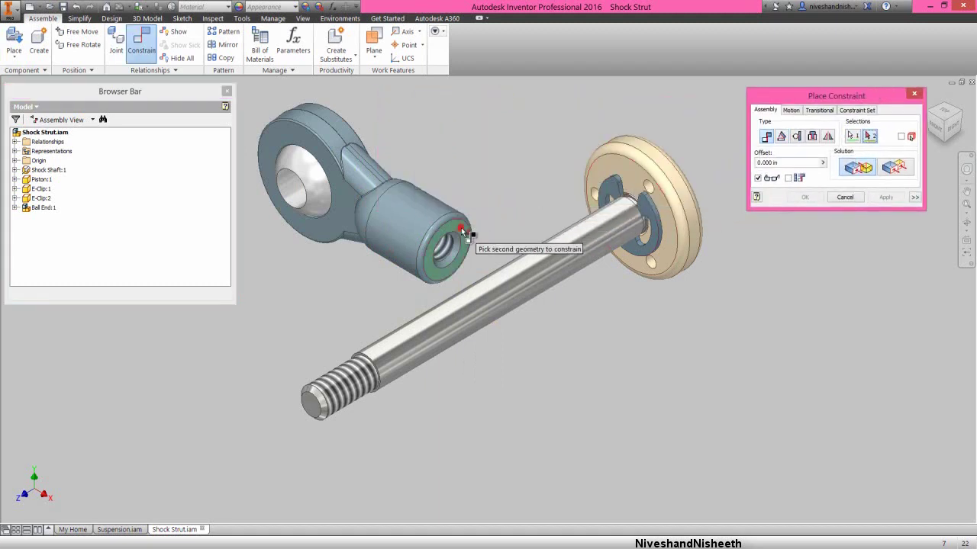
scroll(369, 385, "up", 5)
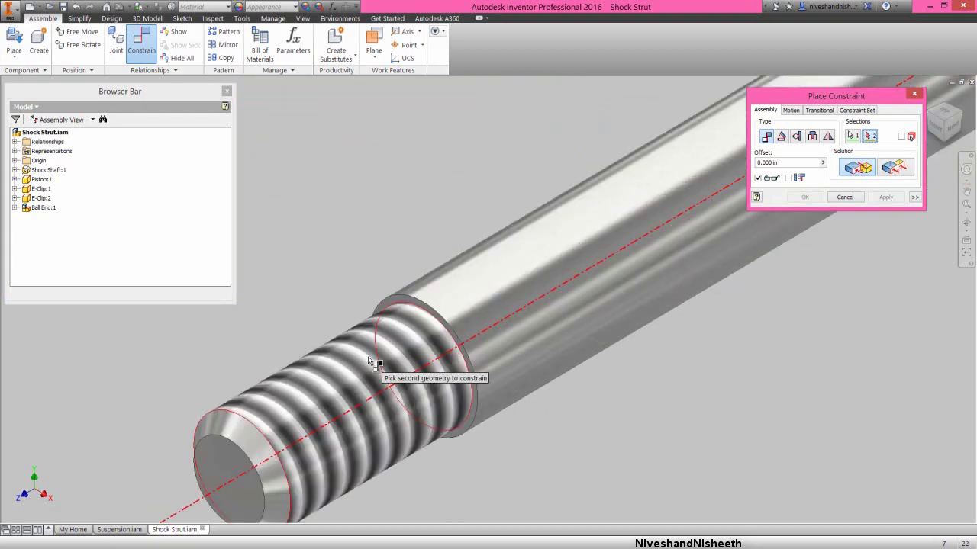
left_click(424, 252)
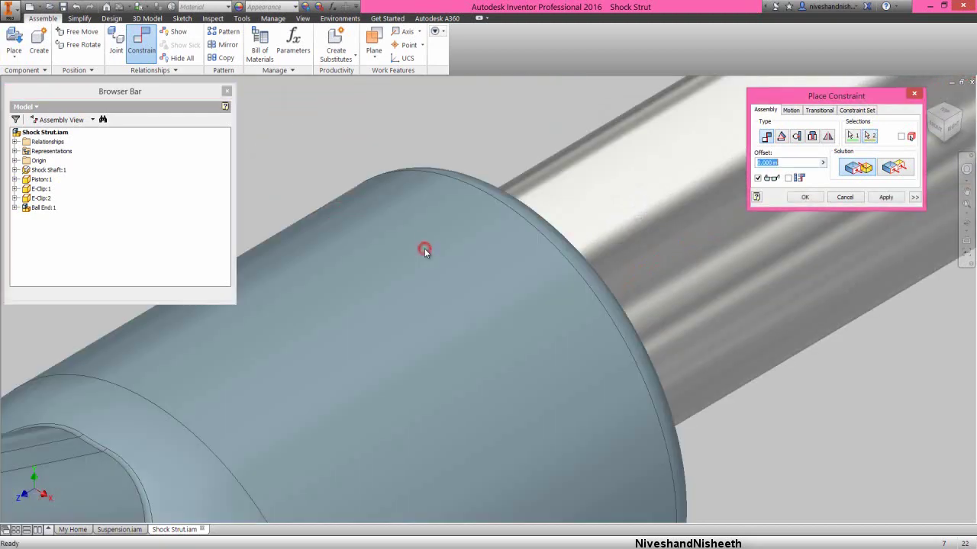
scroll(425, 254, "down", 5)
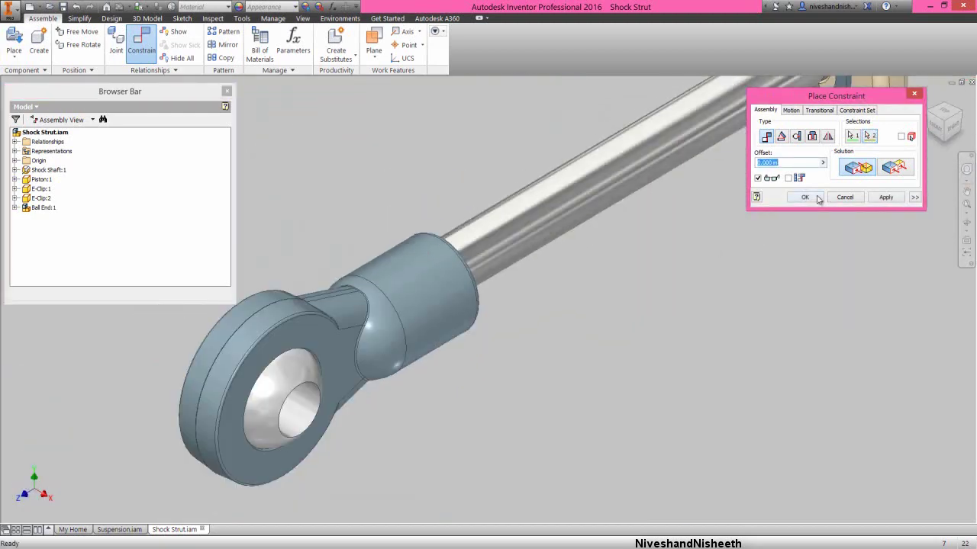
left_click(885, 198)
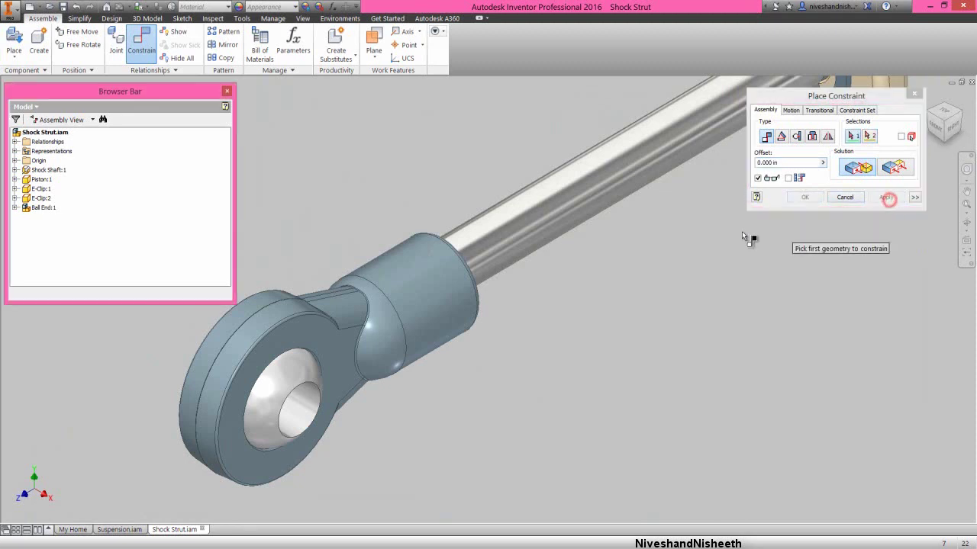
Step: Mate the shaft's axis to the Ball End's cylindrical axis with 0.000 in offset
left_click(557, 218)
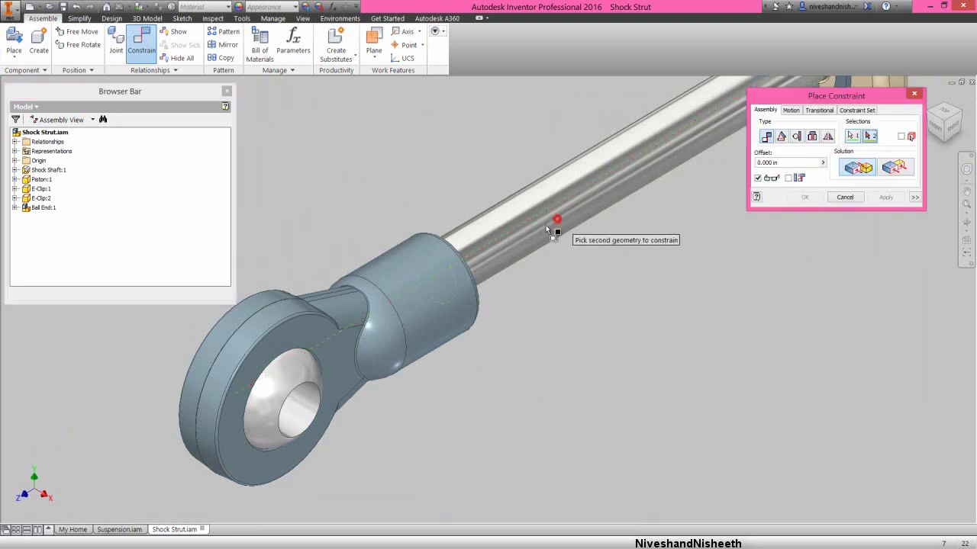
left_click(432, 296)
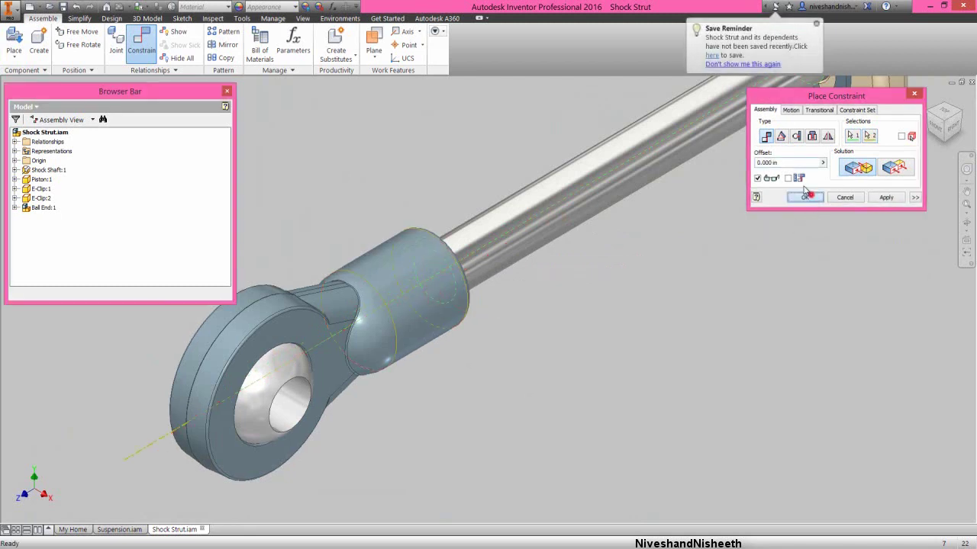
left_click(804, 198)
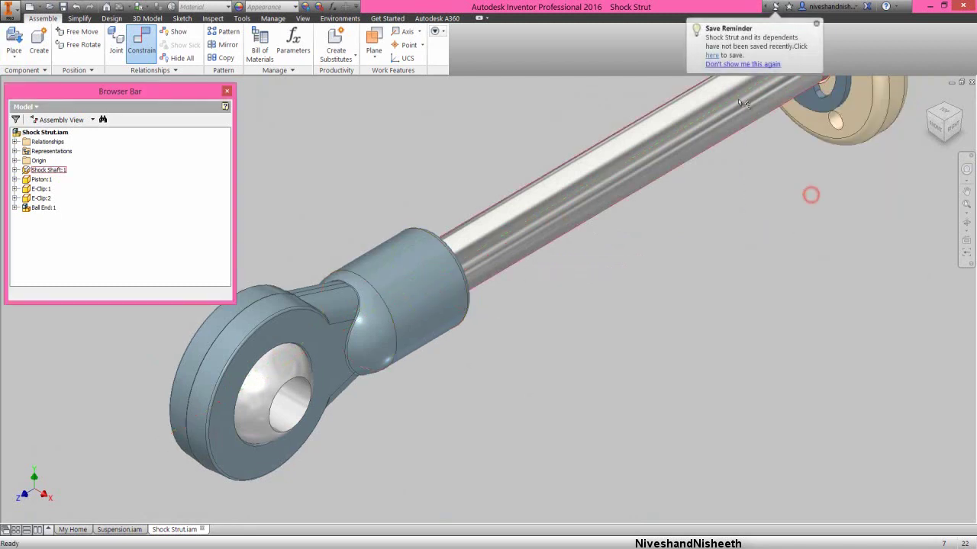
left_click(710, 197)
Step: Place one Spring Cup part from the Suspension folder beside the shaft
left_click(966, 206)
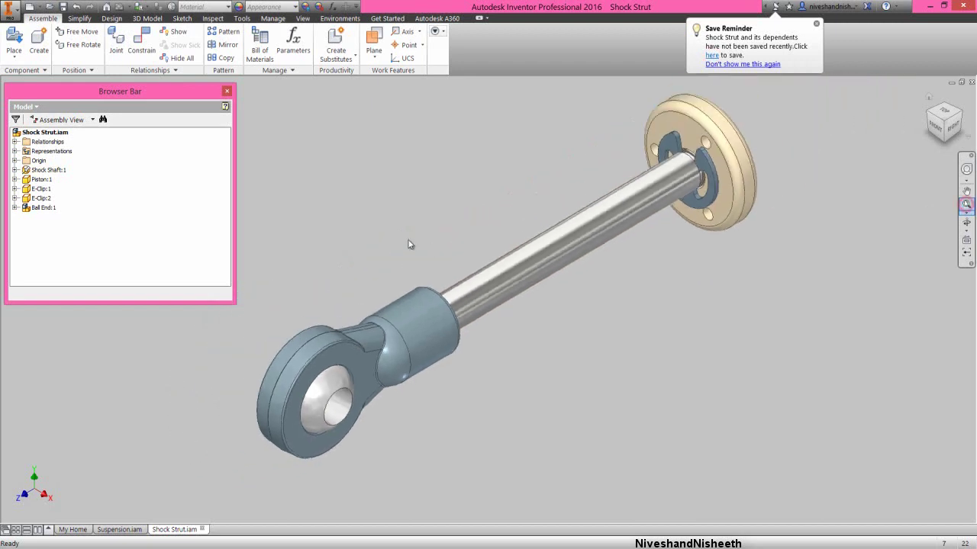
left_click(380, 238)
right_click(425, 251)
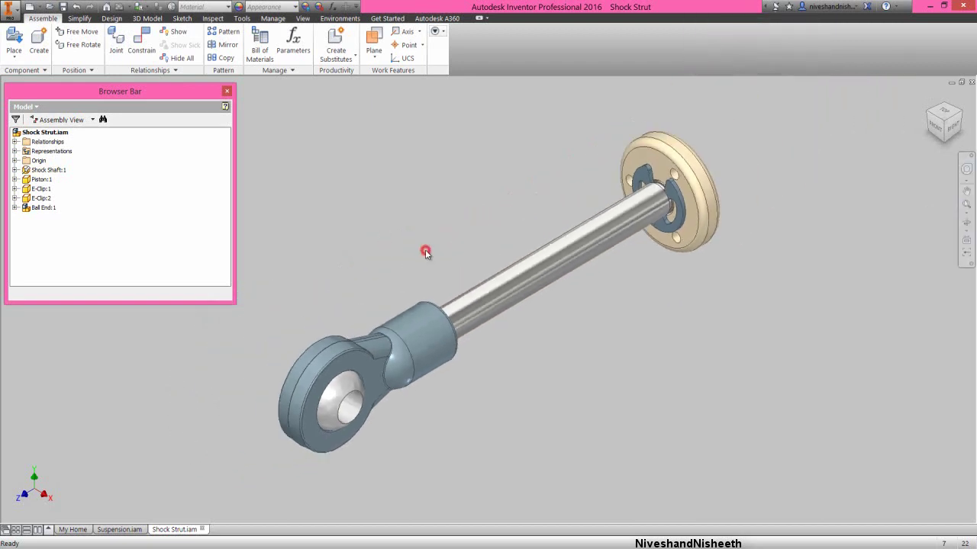
left_click(424, 220)
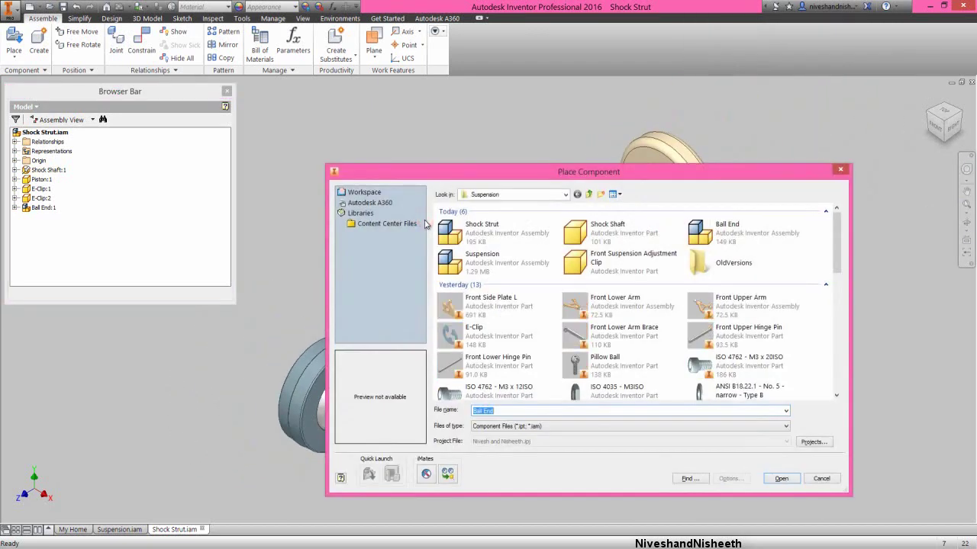
left_click(608, 236)
key("s")
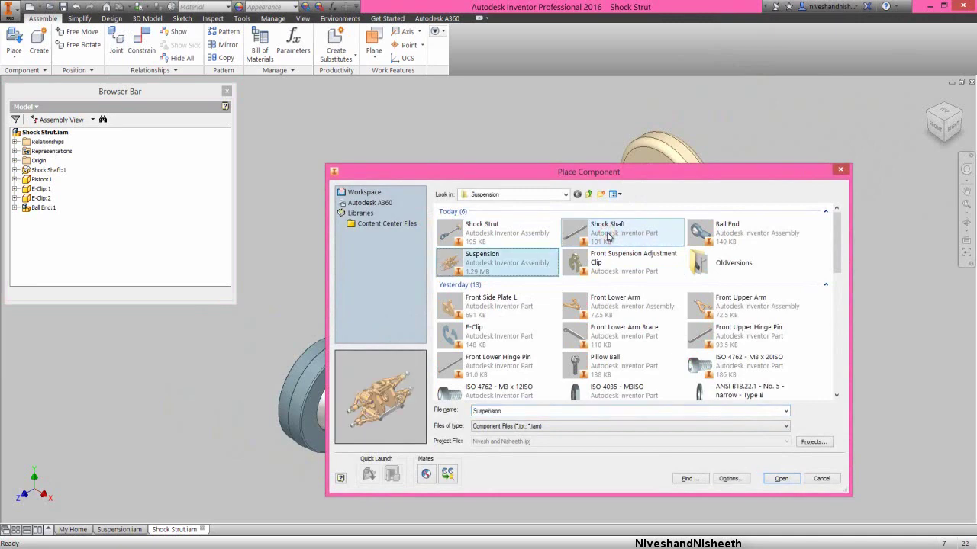
key("s")
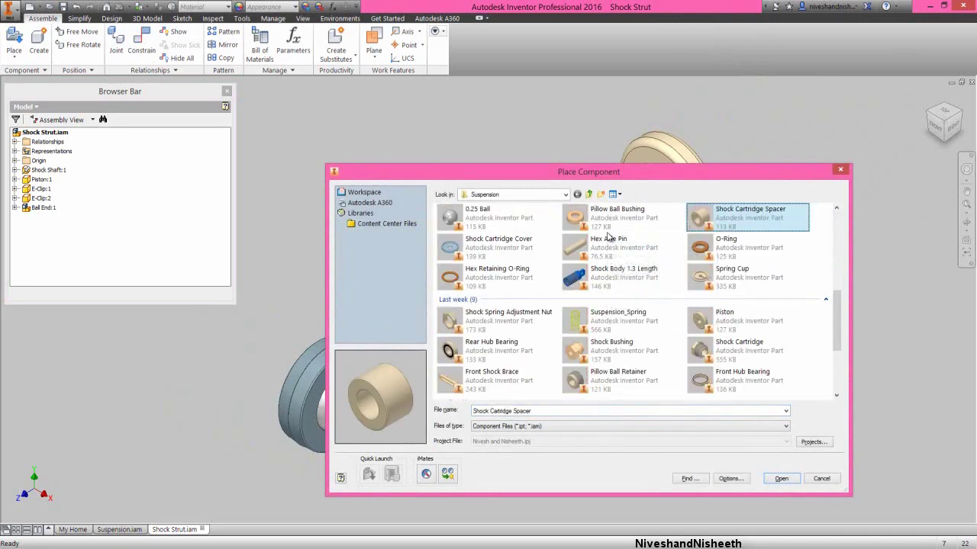
left_click(739, 280)
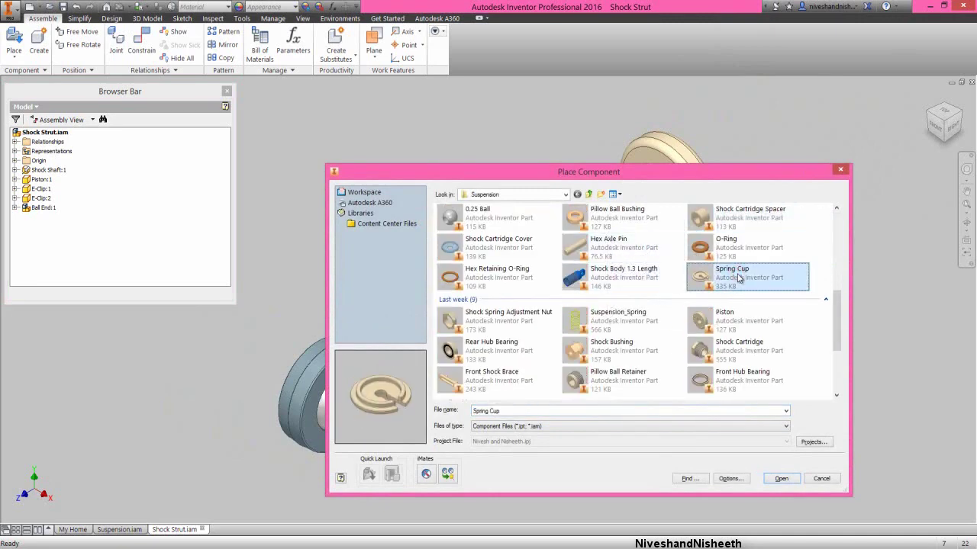
left_click(782, 478)
left_click(733, 378)
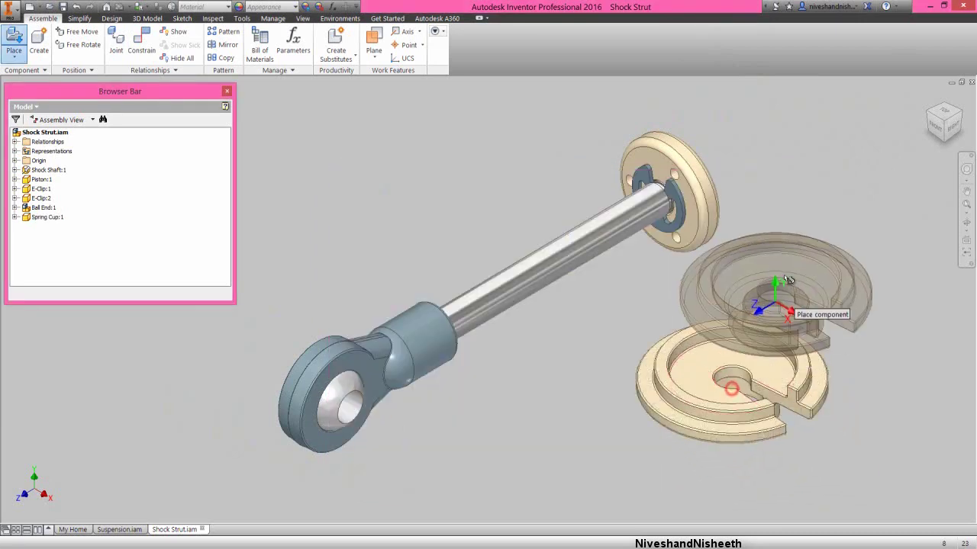
right_click(805, 252)
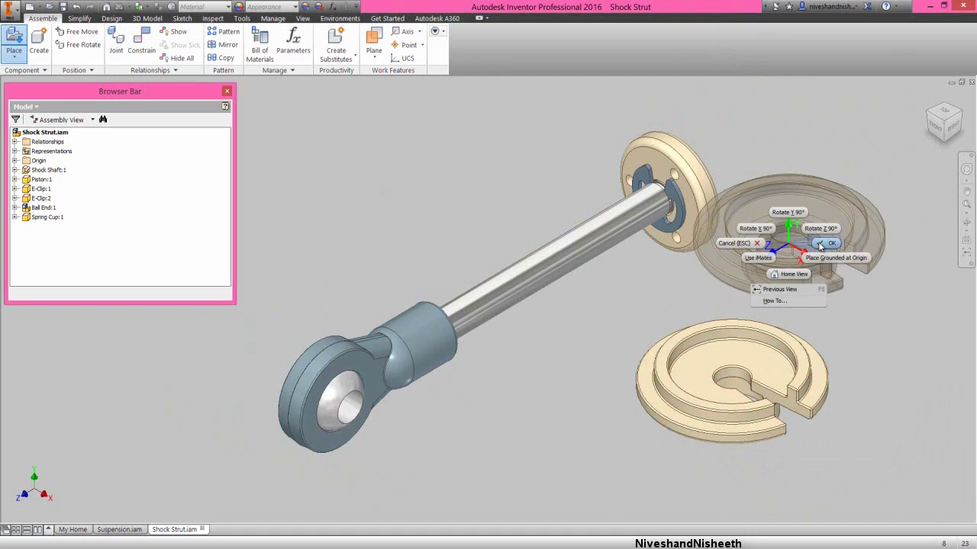
left_click(820, 244)
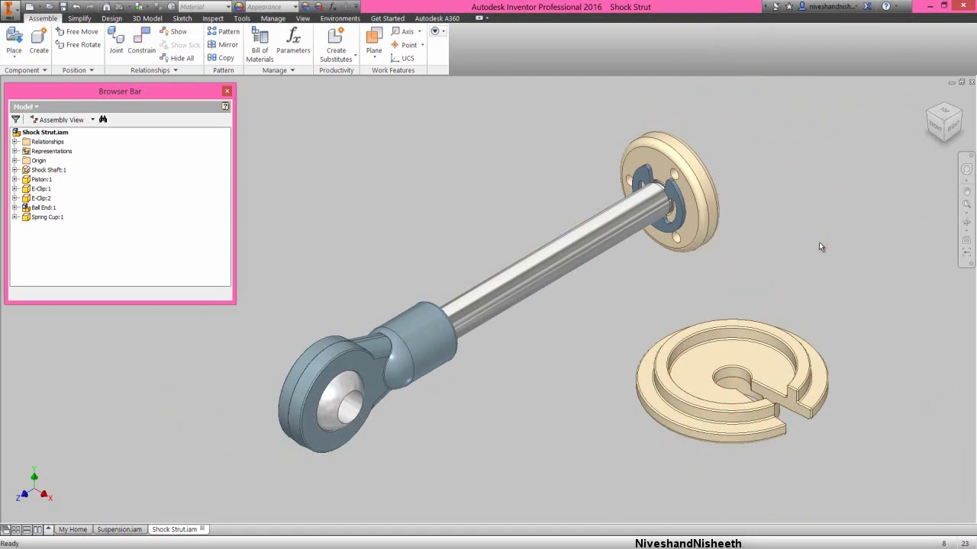
Step: Mate the recessed ring face inside the Spring Cup's hub to the Ball End's end face around the shaft, with 0.000 in offset
right_click(818, 243)
left_click(837, 227)
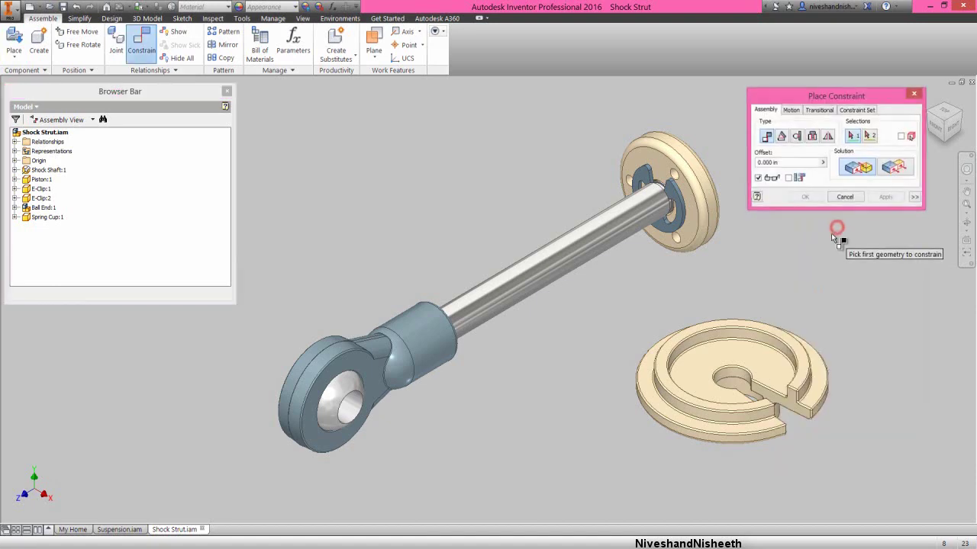
left_click(966, 221)
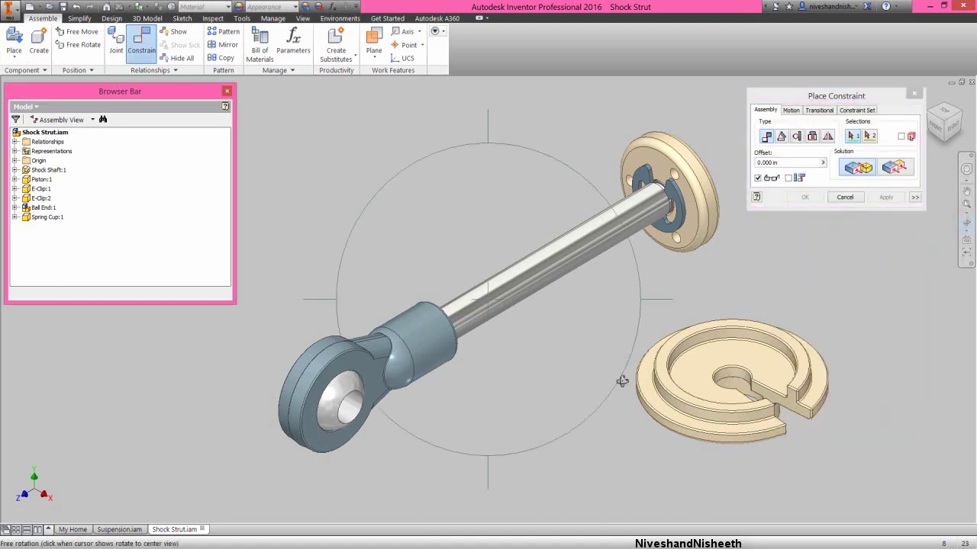
left_click_drag(584, 375, 572, 296)
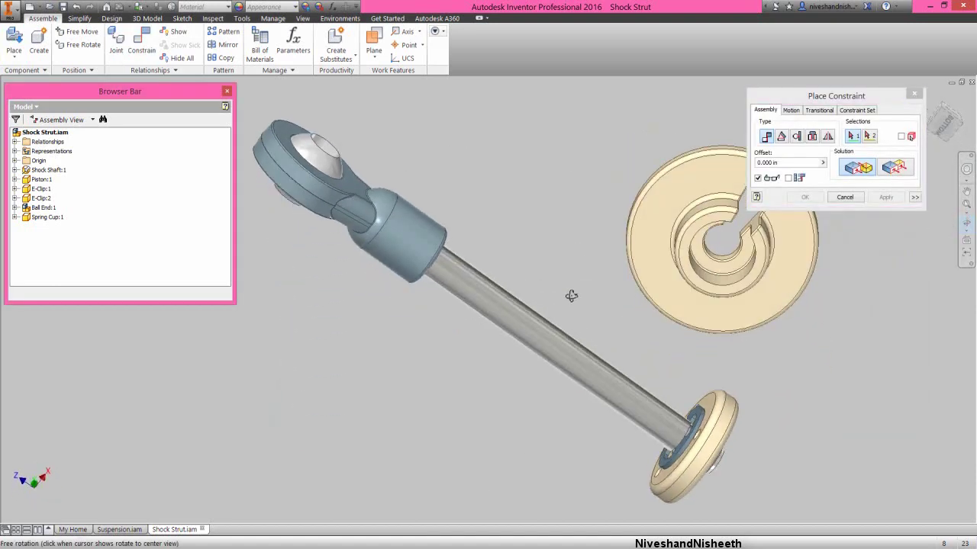
right_click(593, 272)
left_click(627, 269)
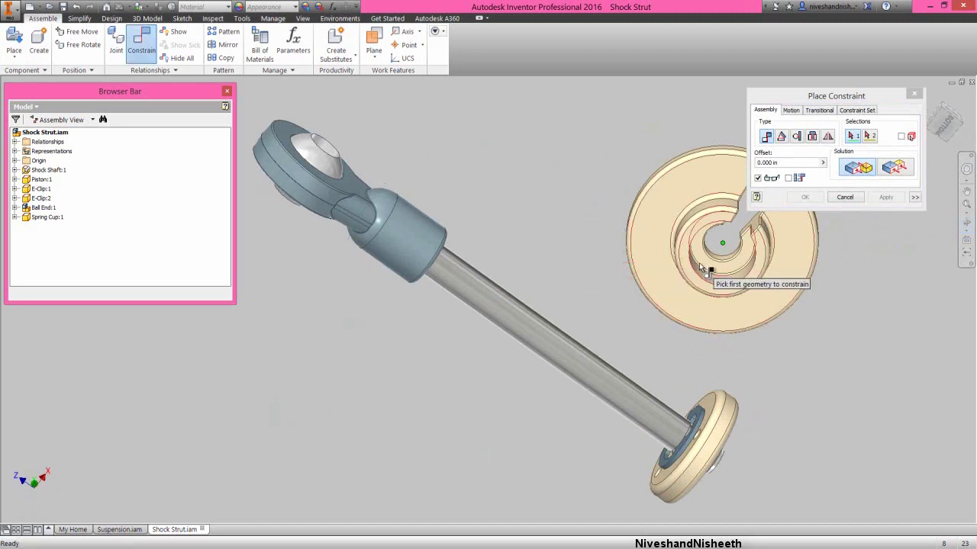
left_click(699, 262)
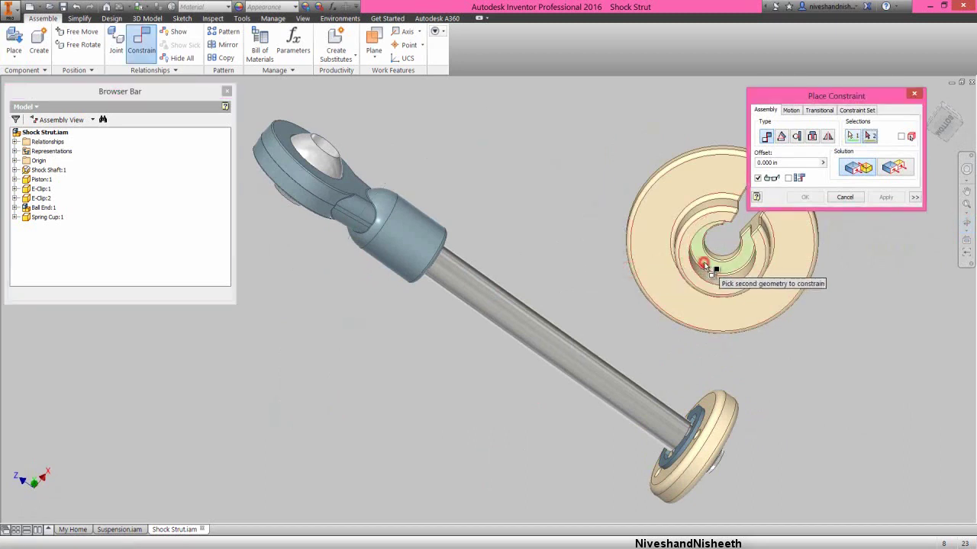
left_click(966, 168)
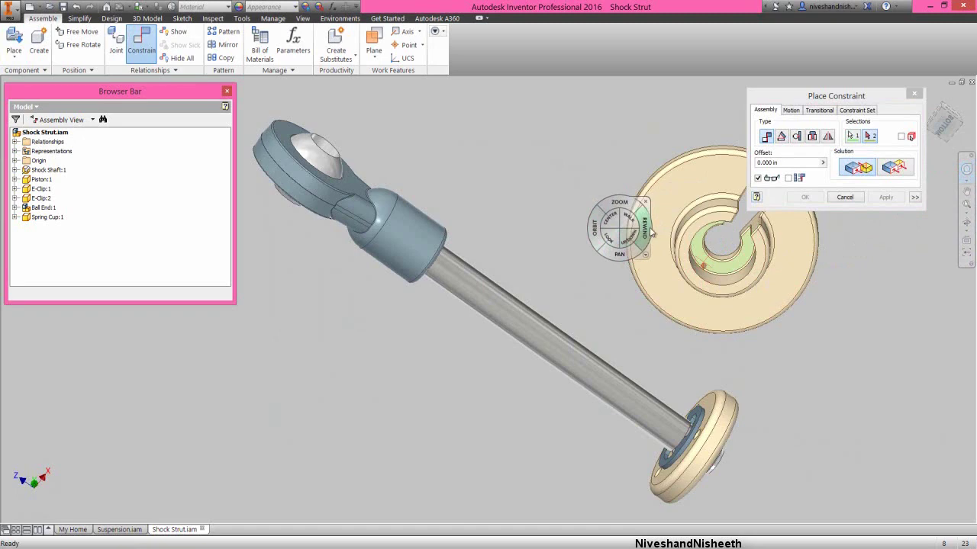
left_click_drag(651, 233, 580, 231)
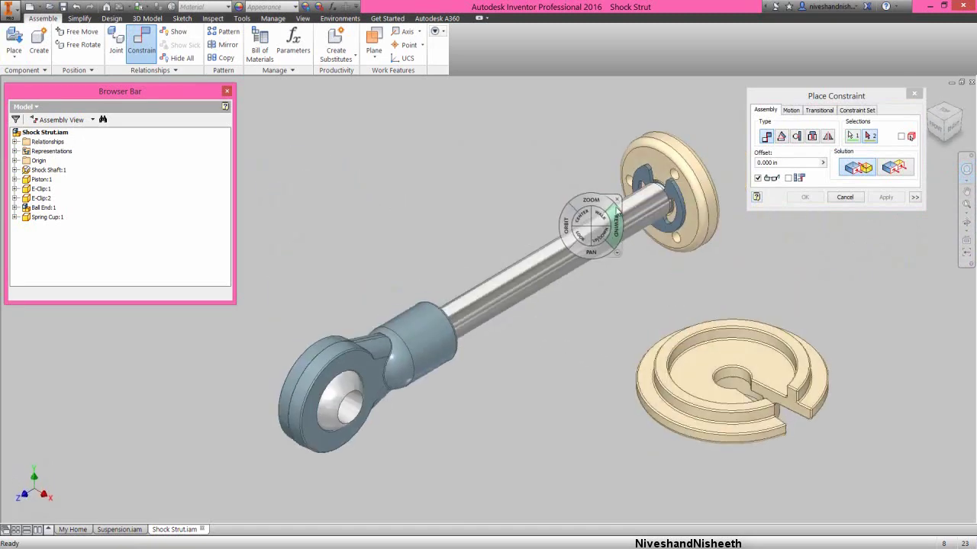
left_click(615, 199)
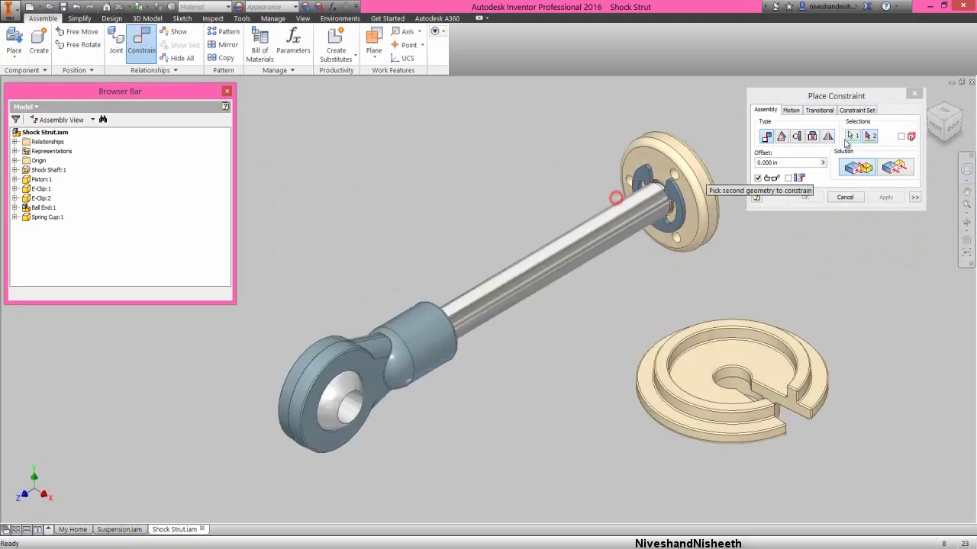
left_click(962, 114)
scroll(562, 247, "down", 5)
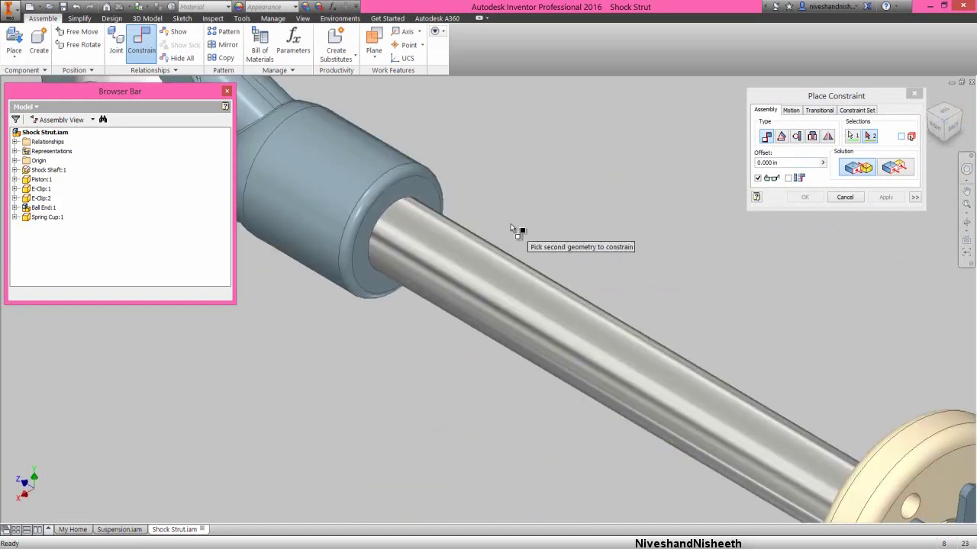
left_click(425, 199)
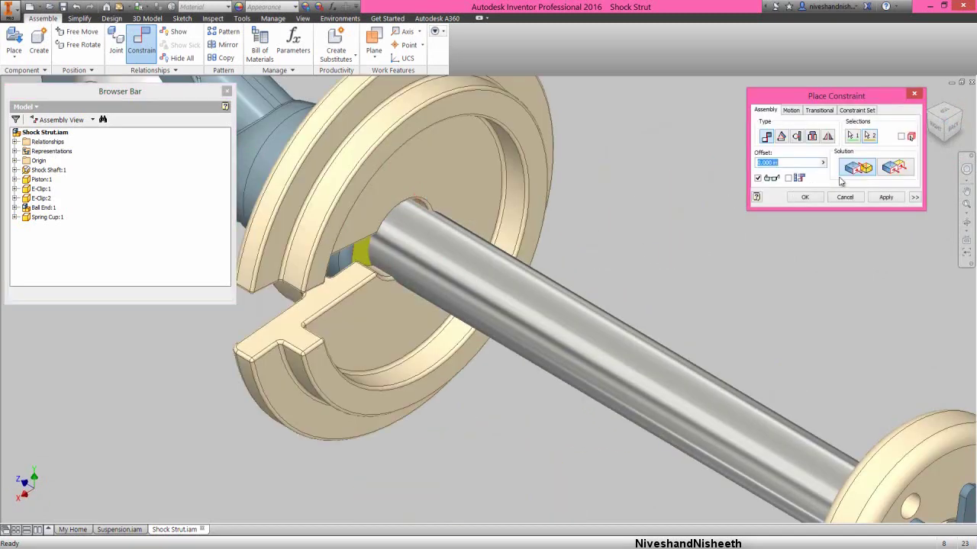
left_click(894, 198)
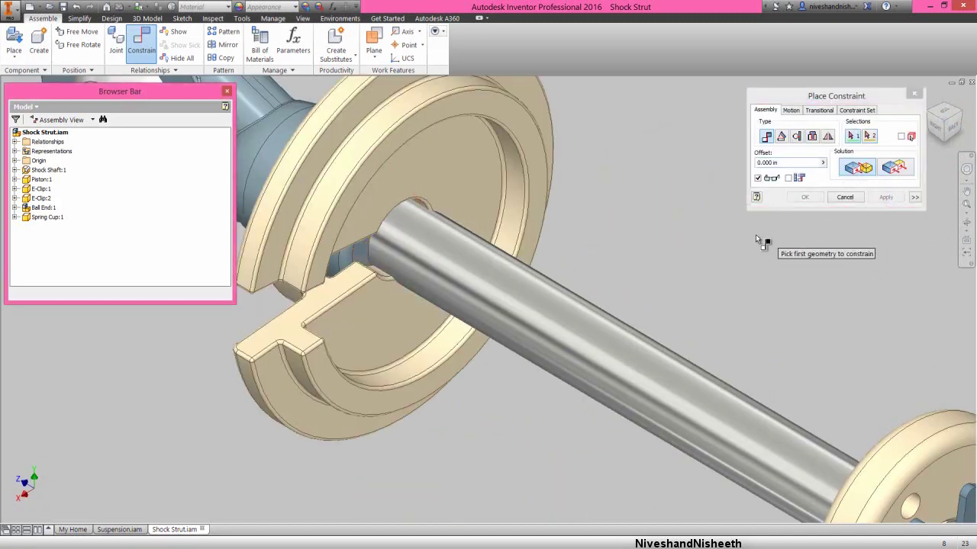
Step: Mate the Spring Cup's axis to the shaft's axis with 0.000 in offset, and rotate the cup until its slot faces upward
scroll(515, 315, "up", 3)
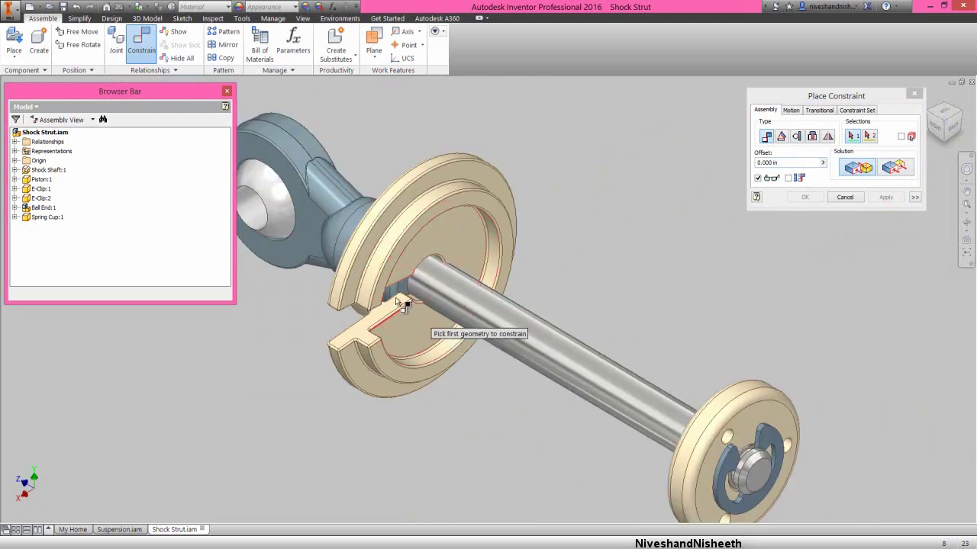
left_click(494, 263)
left_click(494, 305)
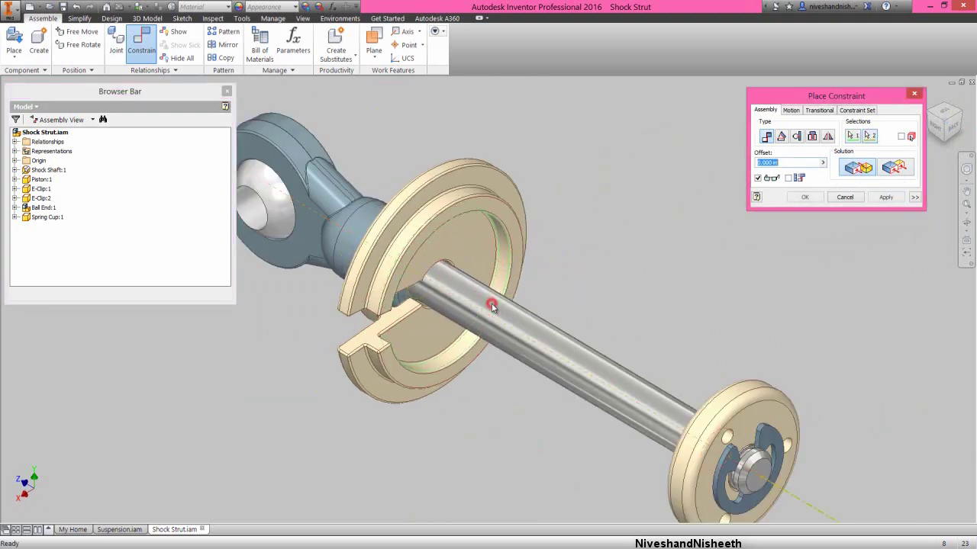
left_click(817, 202)
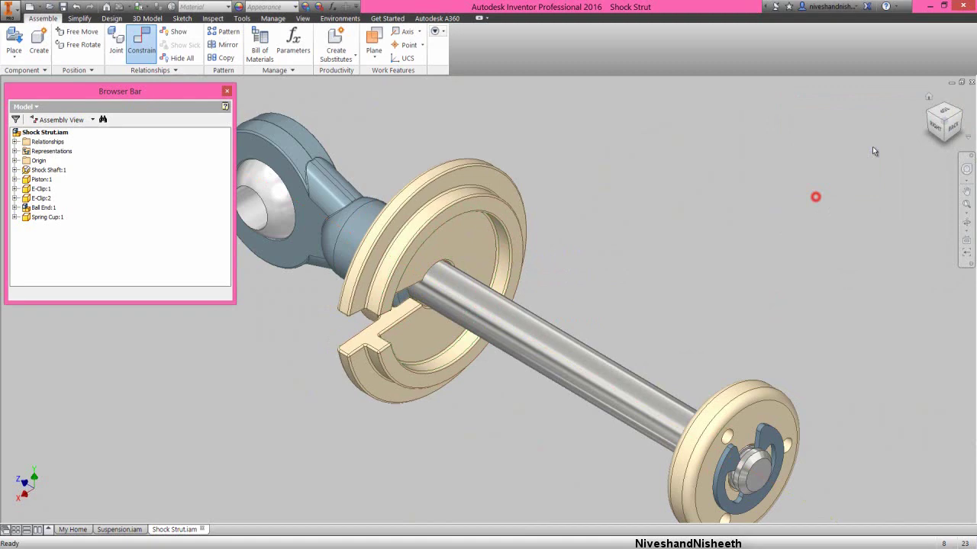
left_click(929, 98)
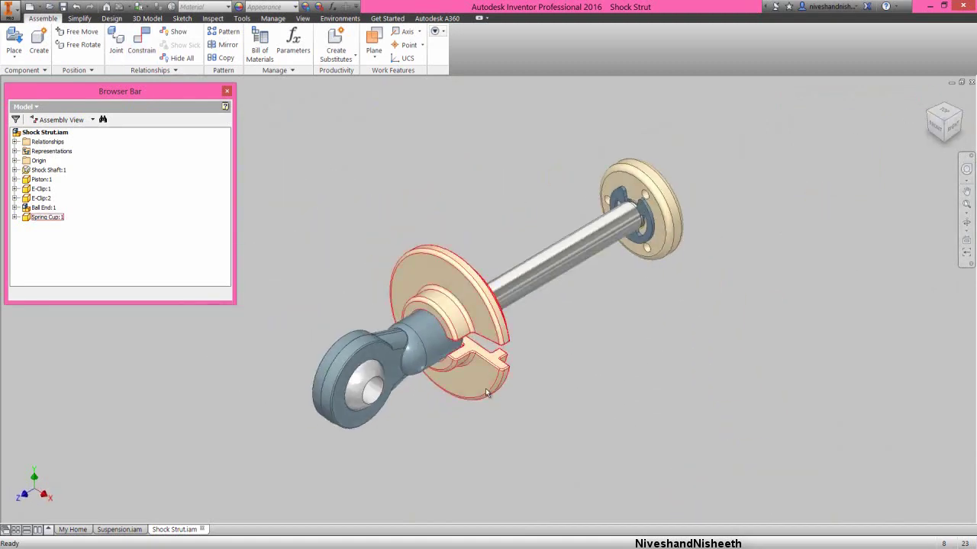
left_click_drag(488, 391, 447, 234)
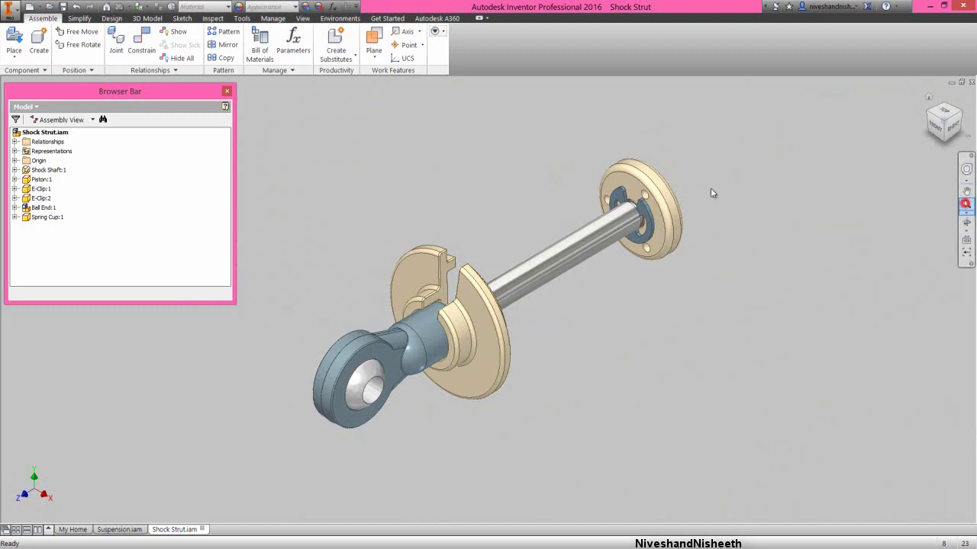
Step: Create a new assembly from the English Standard (in).iam template
left_click(400, 150)
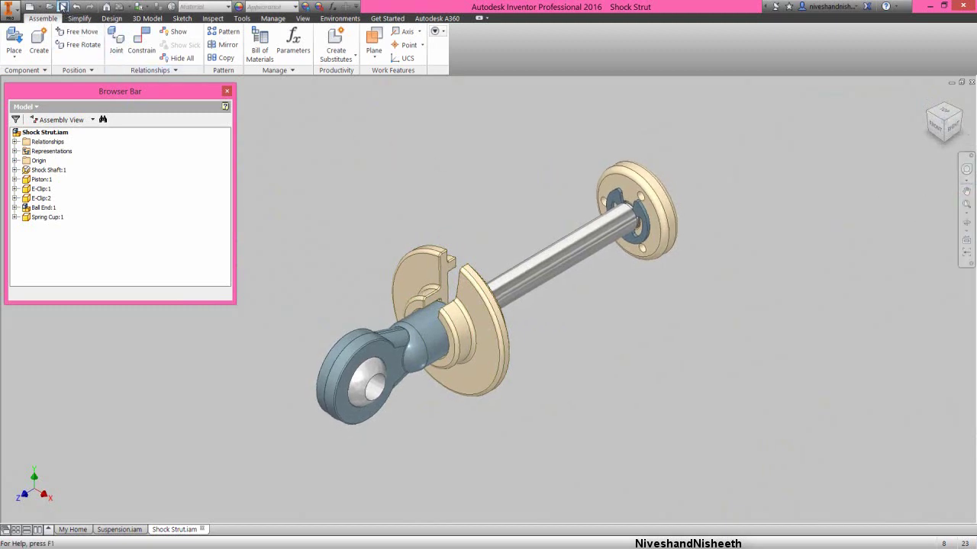
left_click(386, 207)
left_click(30, 7)
left_click(320, 203)
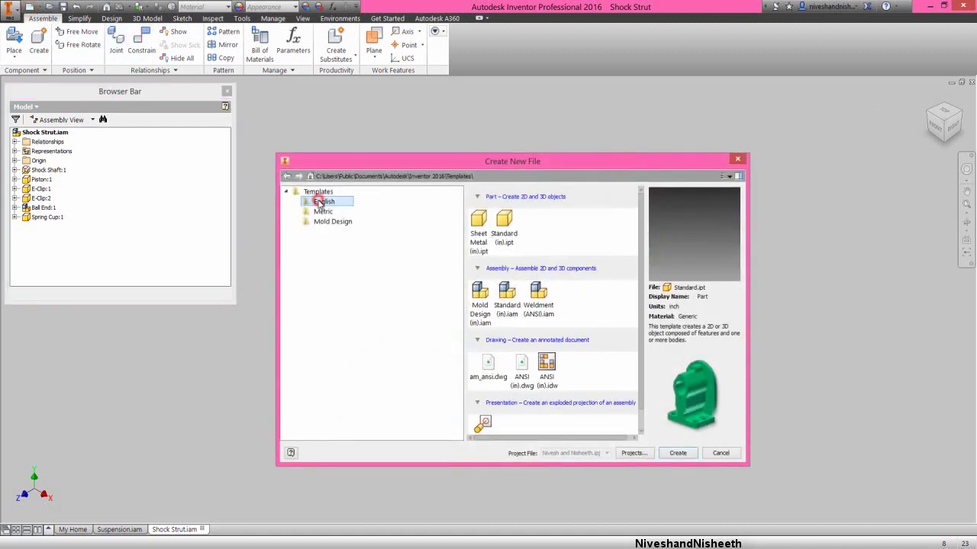
double_click(515, 307)
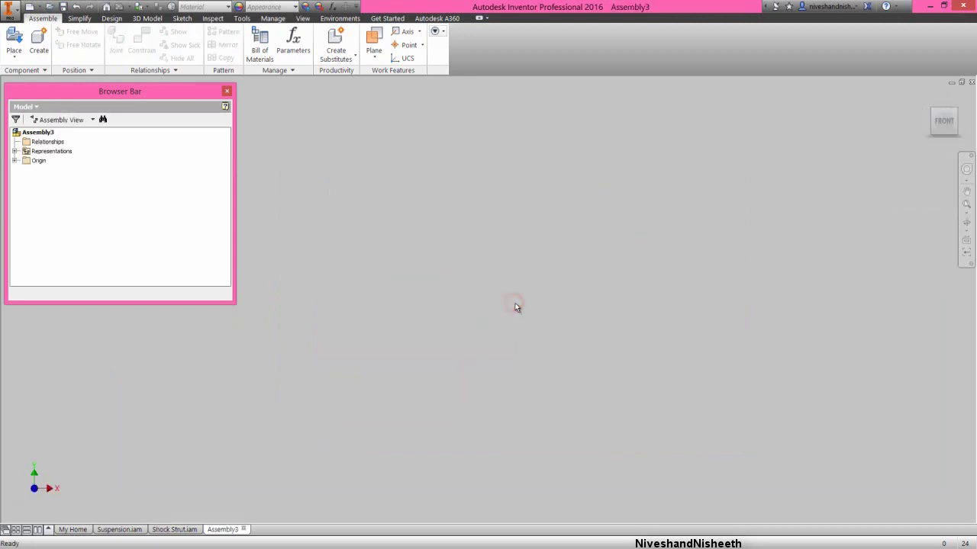
Step: Choose the Shock Cartridge part from the Suspension folder as the first component to place
right_click(515, 308)
left_click(519, 274)
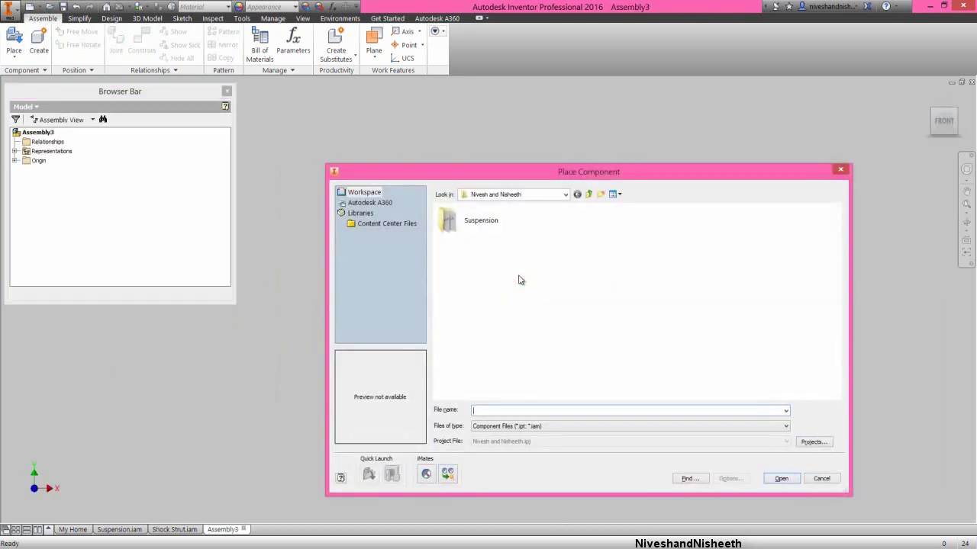
double_click(472, 226)
left_click_drag(470, 177, 421, 149)
left_click(651, 237)
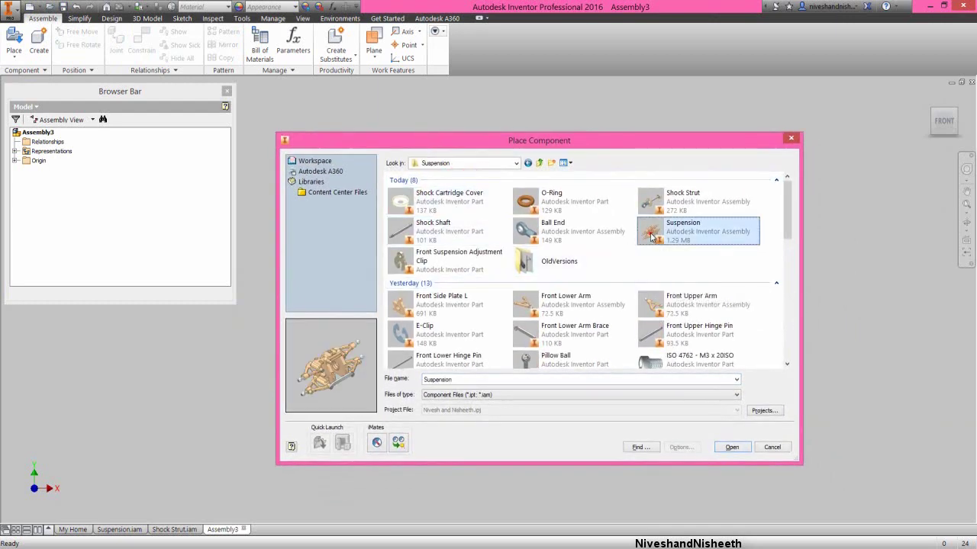
scroll(641, 244, "down", 5)
left_click(637, 248)
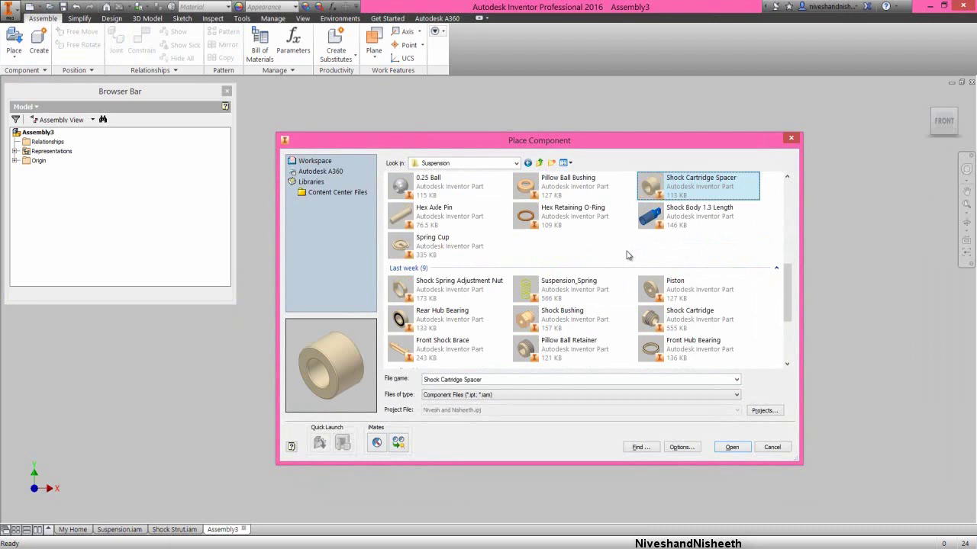
key("Down")
key("Down")
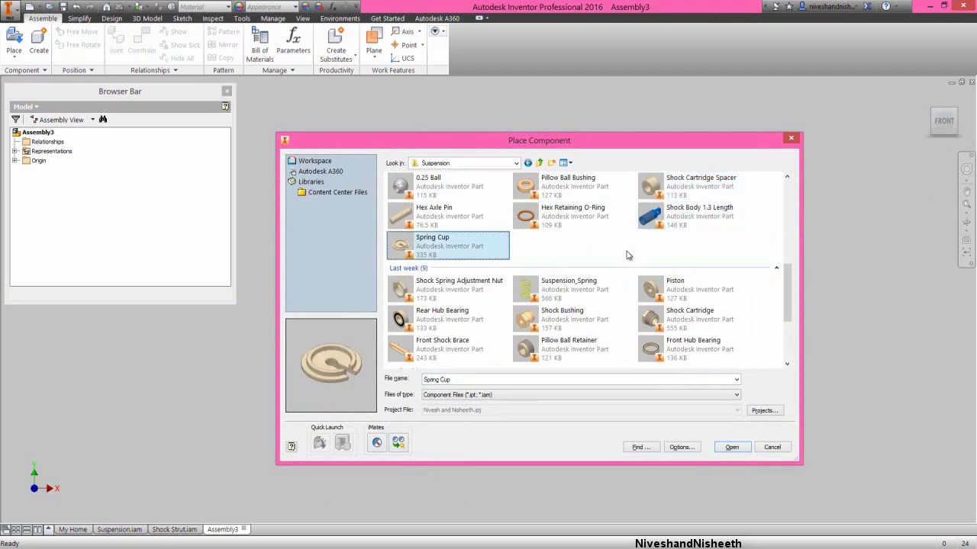
key("Down")
key("Right")
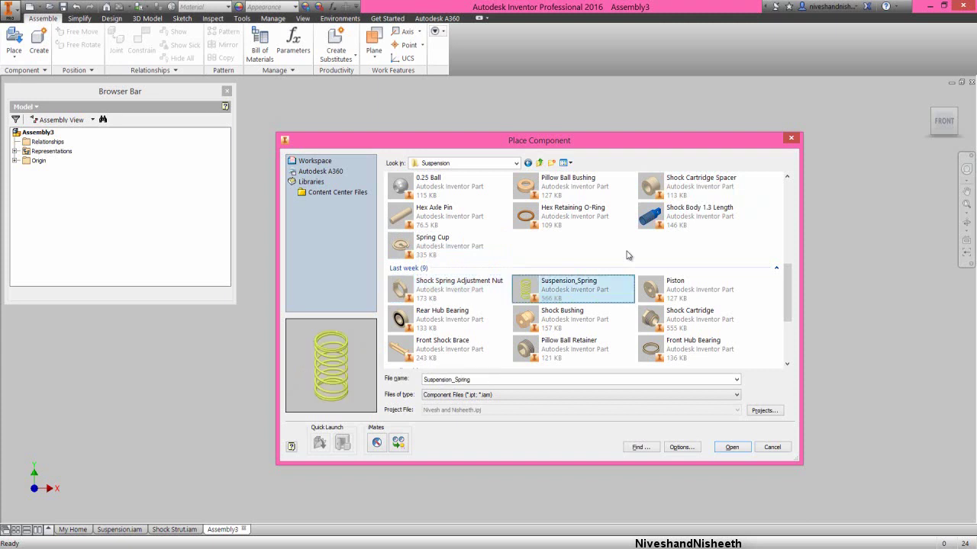
key("Down")
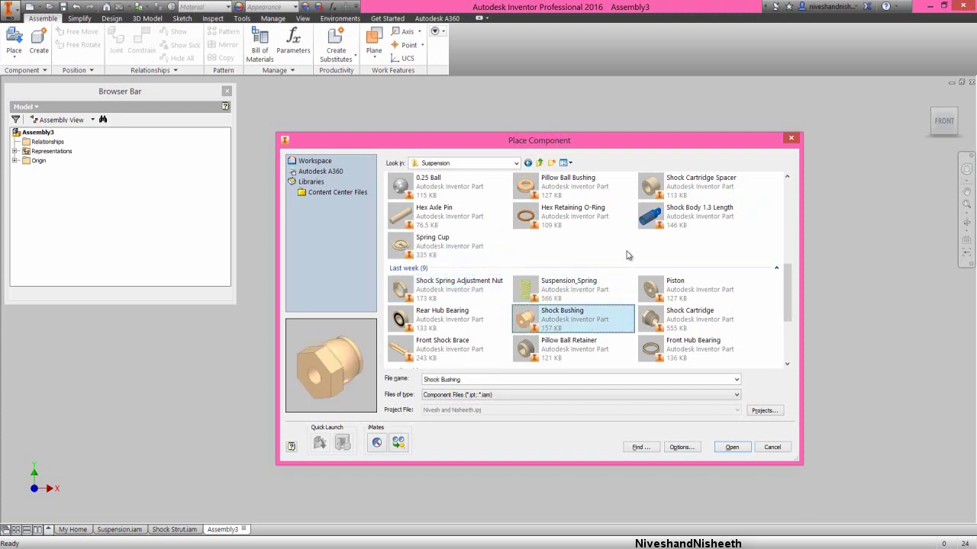
left_click(697, 316)
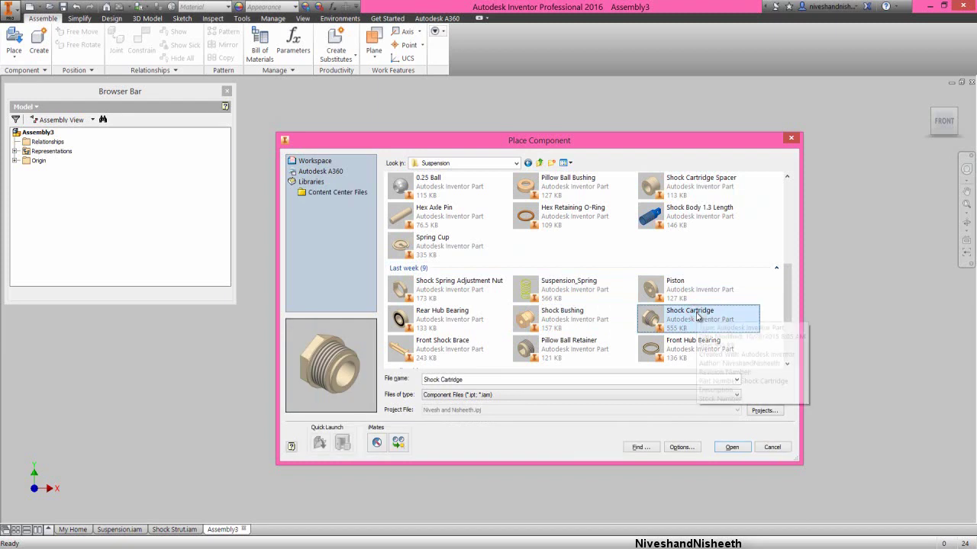
left_click(731, 447)
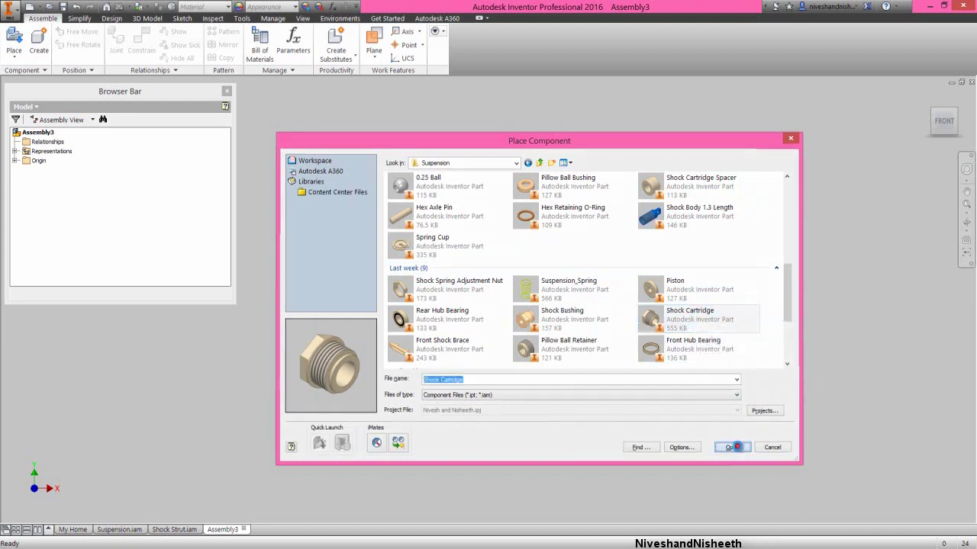
Step: Place a single Shock Cartridge grounded at the assembly origin
right_click(624, 286)
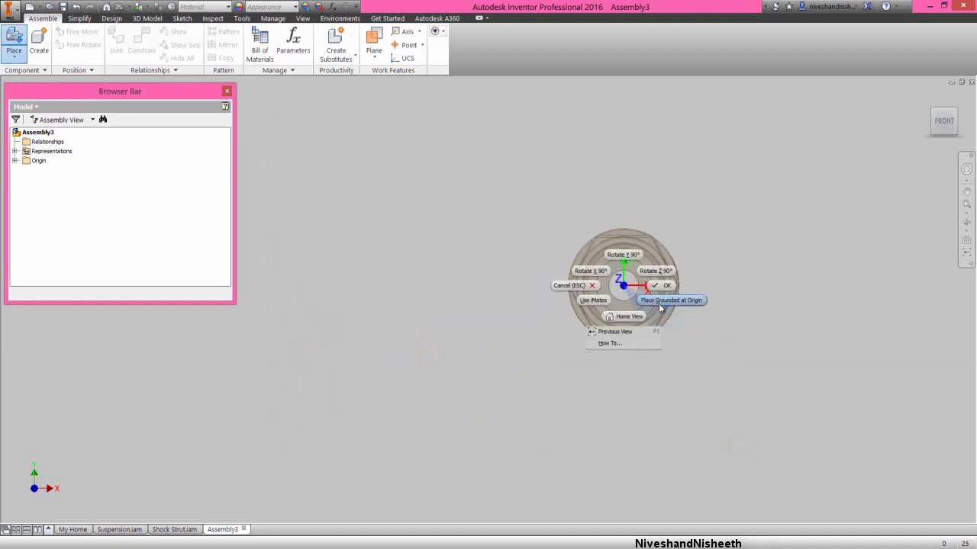
left_click(660, 302)
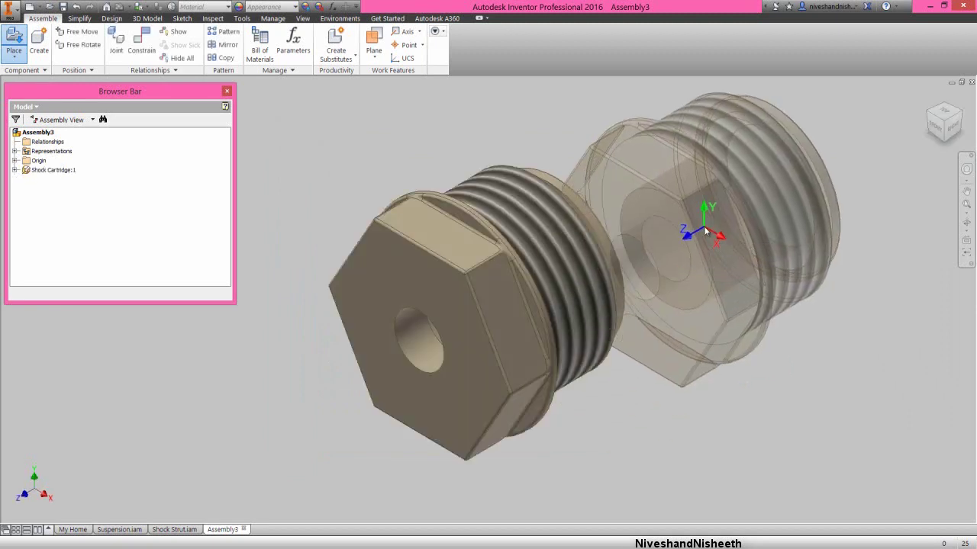
right_click(699, 219)
left_click(738, 227)
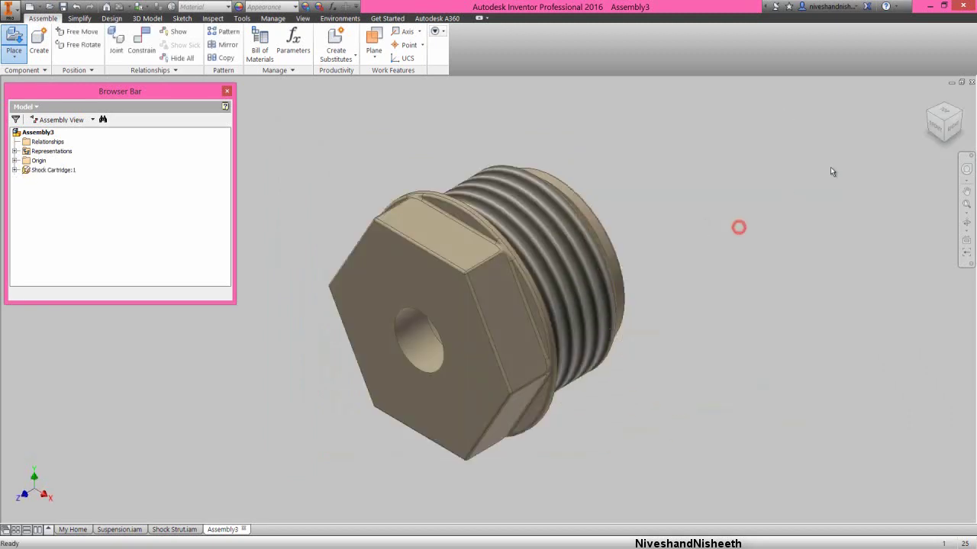
Step: Import the Favorite Color.styxml lighting style and make Copy of Two Lights-1 the active lighting
left_click(944, 108)
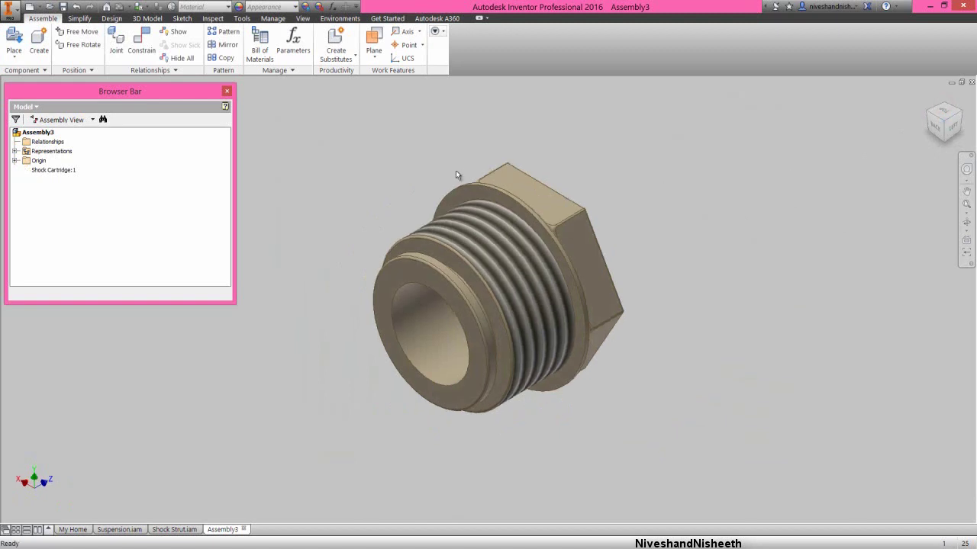
left_click(302, 18)
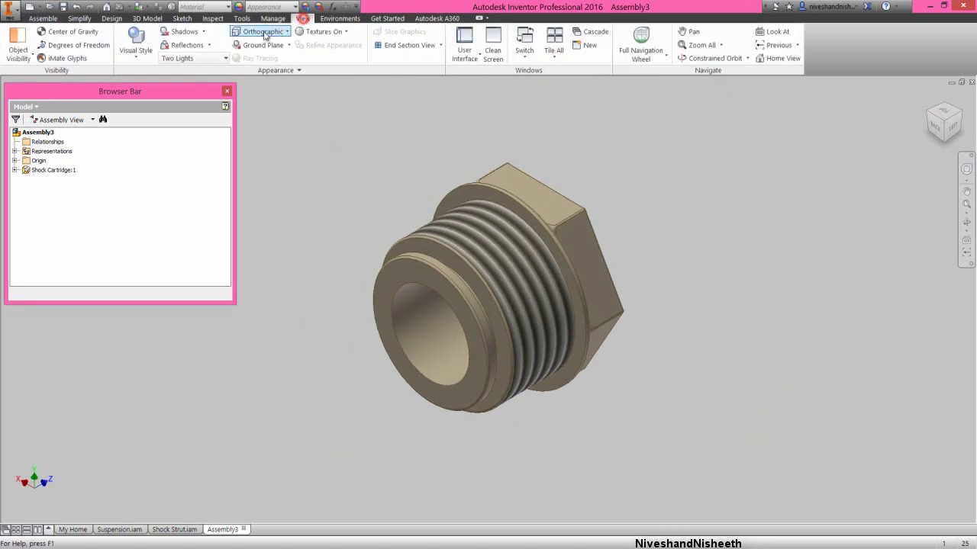
left_click(213, 59)
left_click(199, 326)
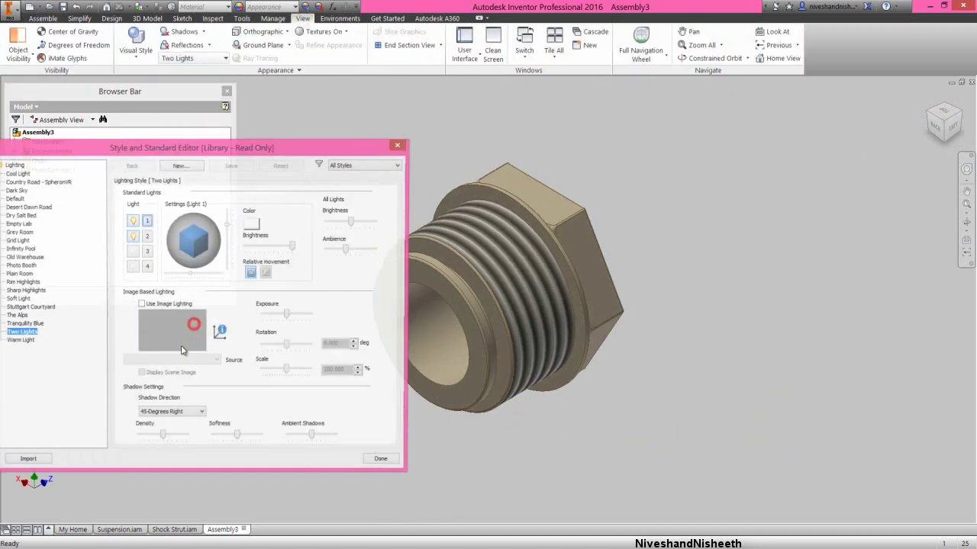
left_click(25, 461)
double_click(216, 261)
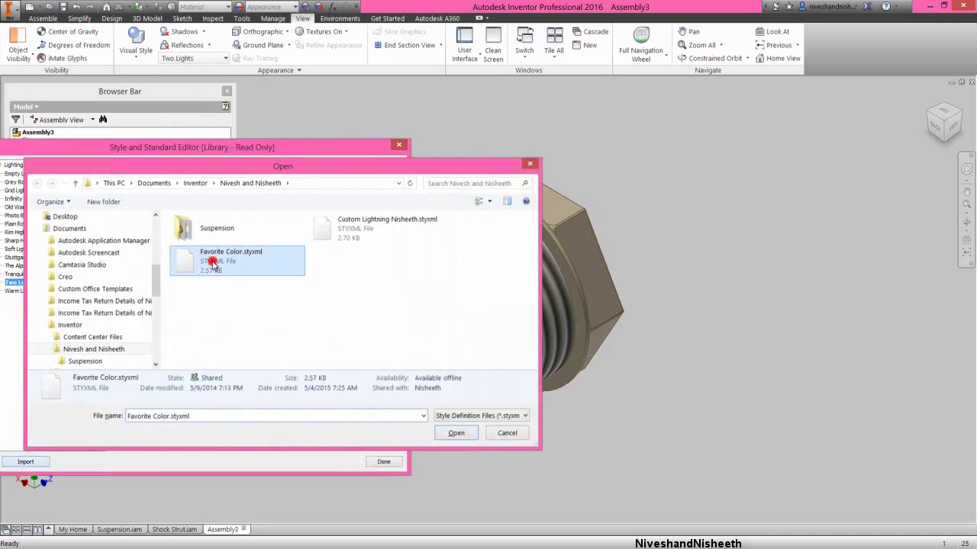
left_click(34, 182)
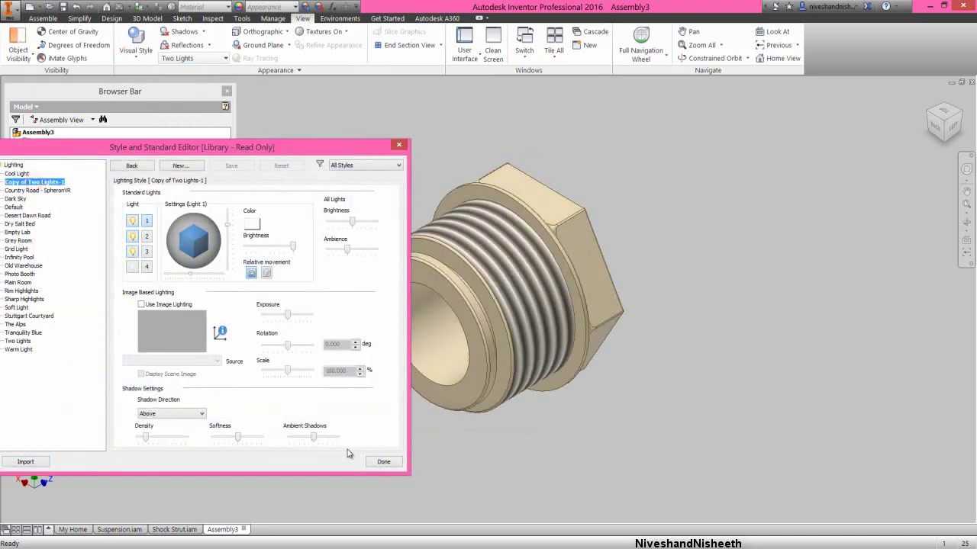
left_click(383, 461)
Step: Place one O-Ring part from the Suspension folder beside the Shock Cartridge
right_click(296, 238)
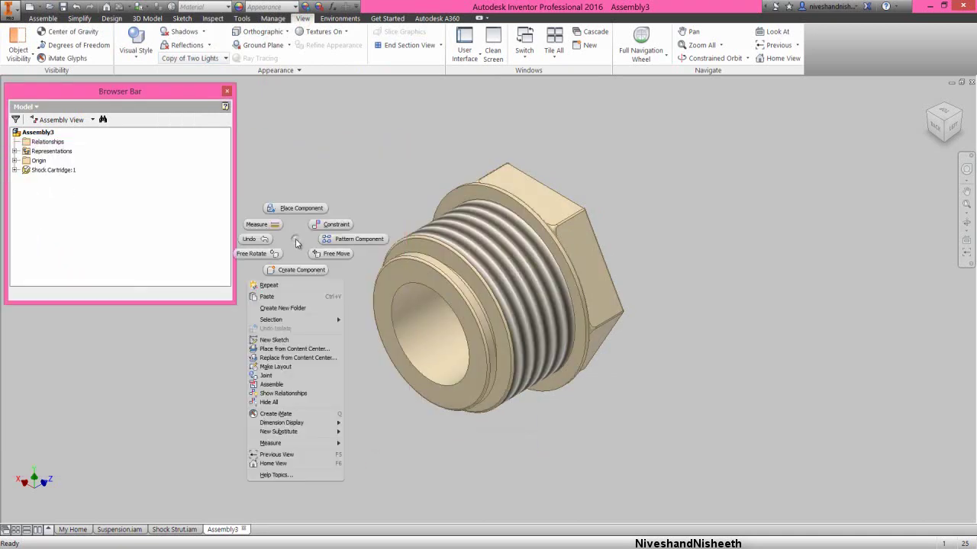
left_click(297, 213)
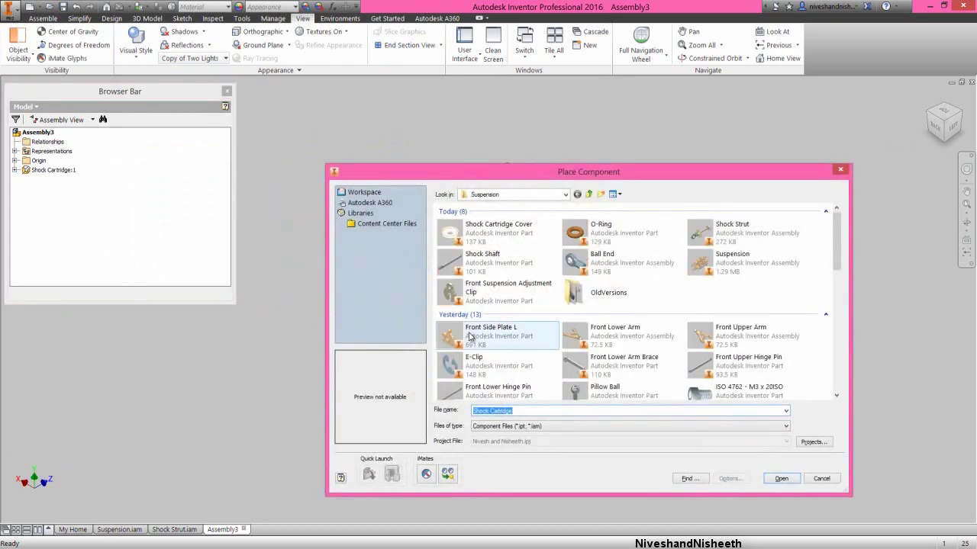
double_click(599, 232)
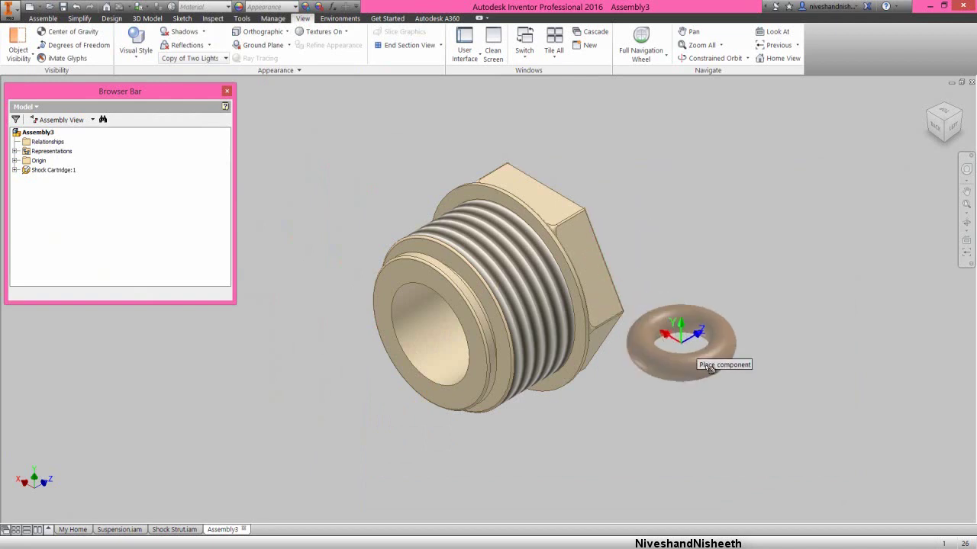
left_click(738, 397)
right_click(701, 253)
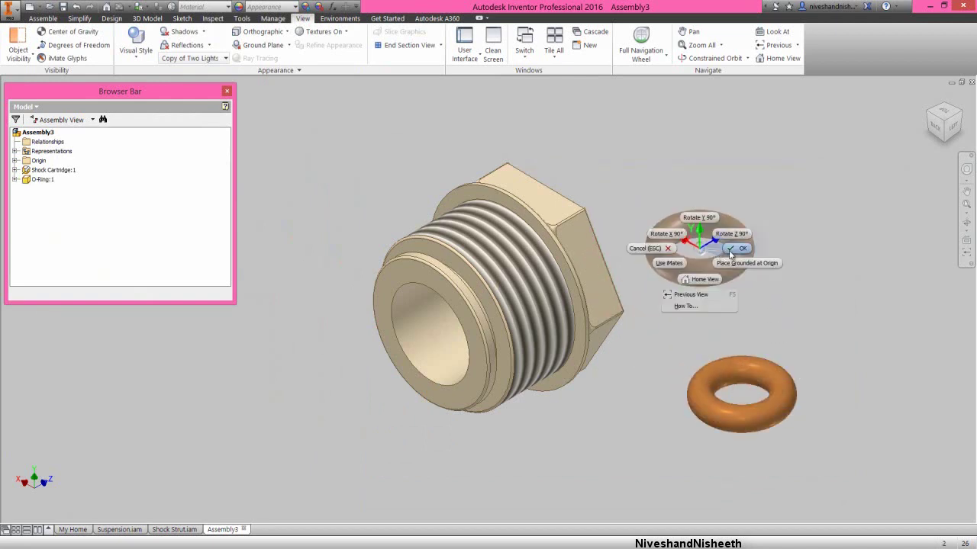
left_click(734, 251)
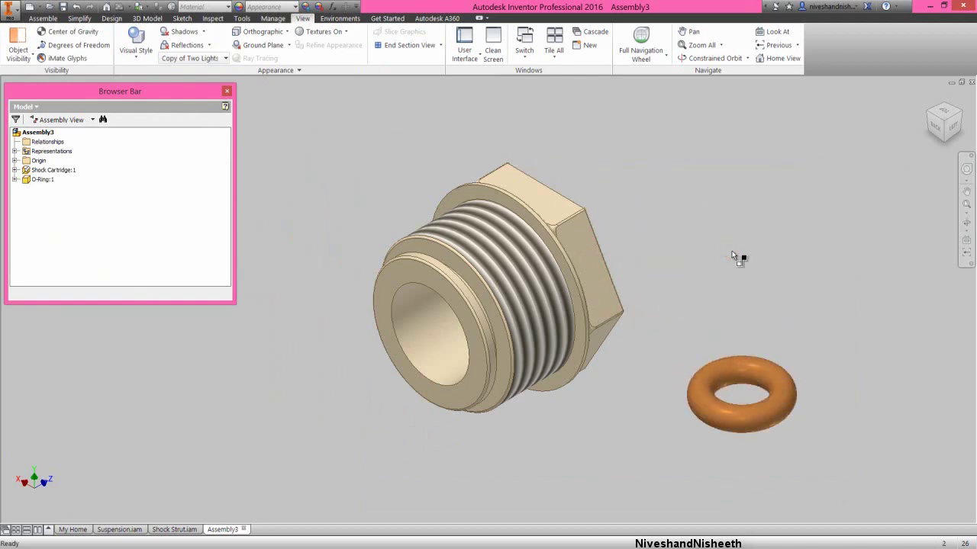
Step: Mate the O-Ring's axis to the Shock Cartridge's bore axis with 0.000 in offset, and slide the ring out in front of the bore
key("c")
left_click(738, 369)
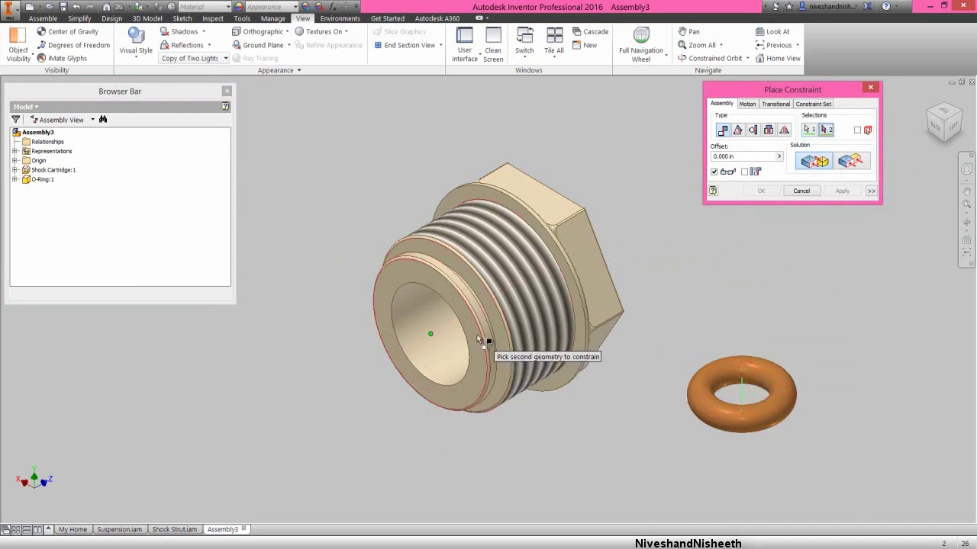
left_click(430, 322)
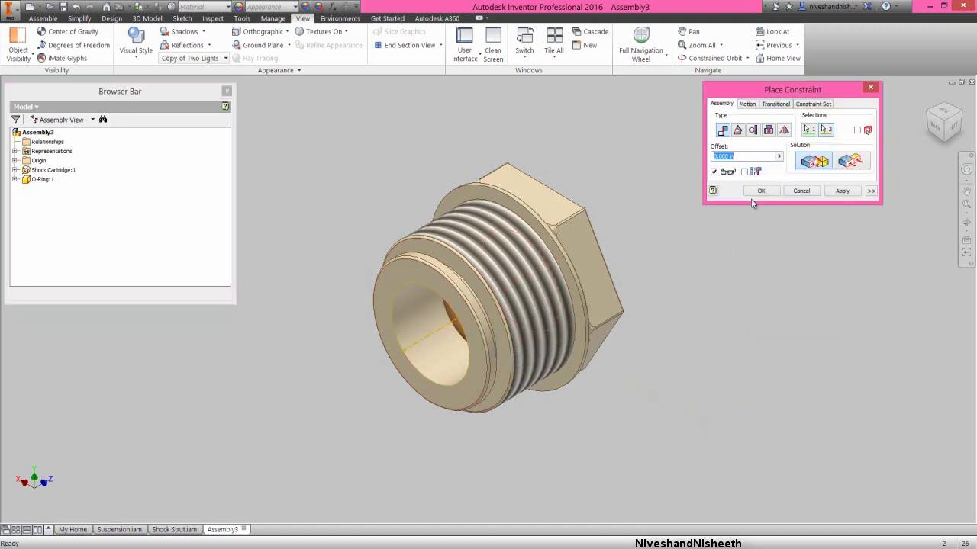
left_click(761, 191)
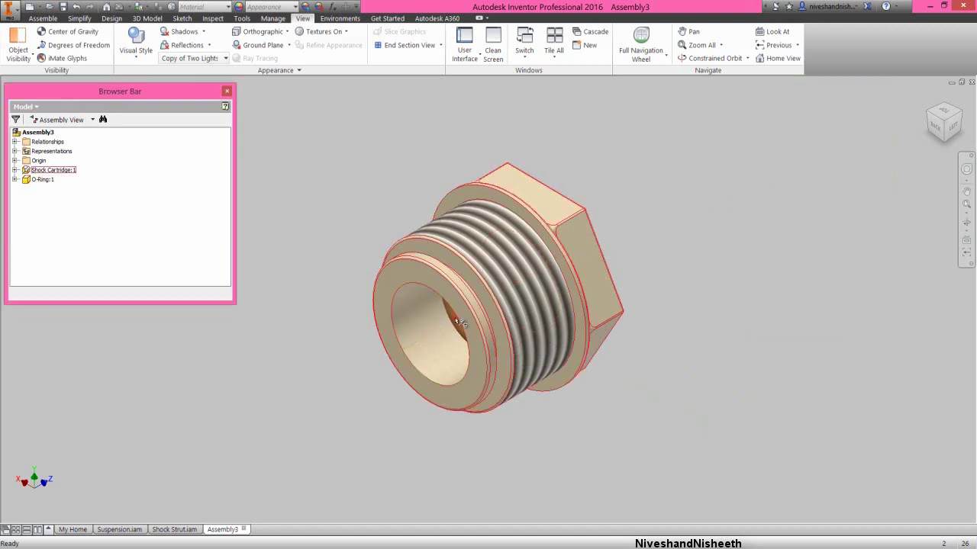
left_click(457, 321)
left_click(340, 371)
left_click_drag(453, 327, 321, 409)
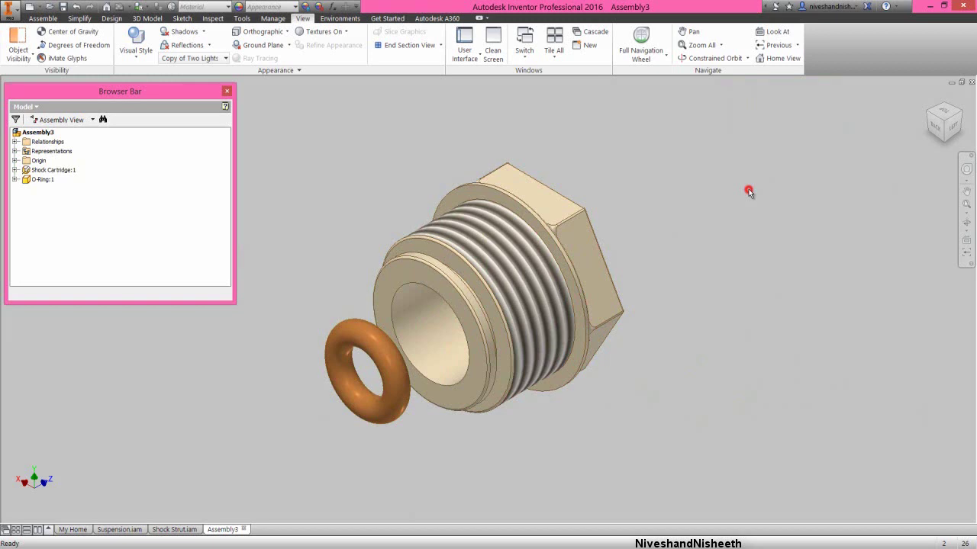
Step: Switch the browser to Modeling View and make the O-Ring's Work Plane1 visible
left_click(92, 119)
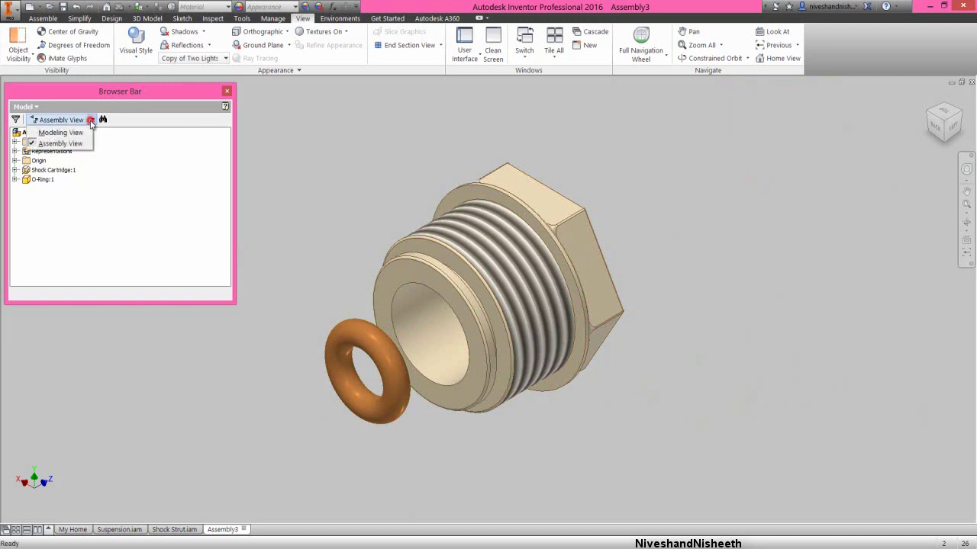
left_click(76, 137)
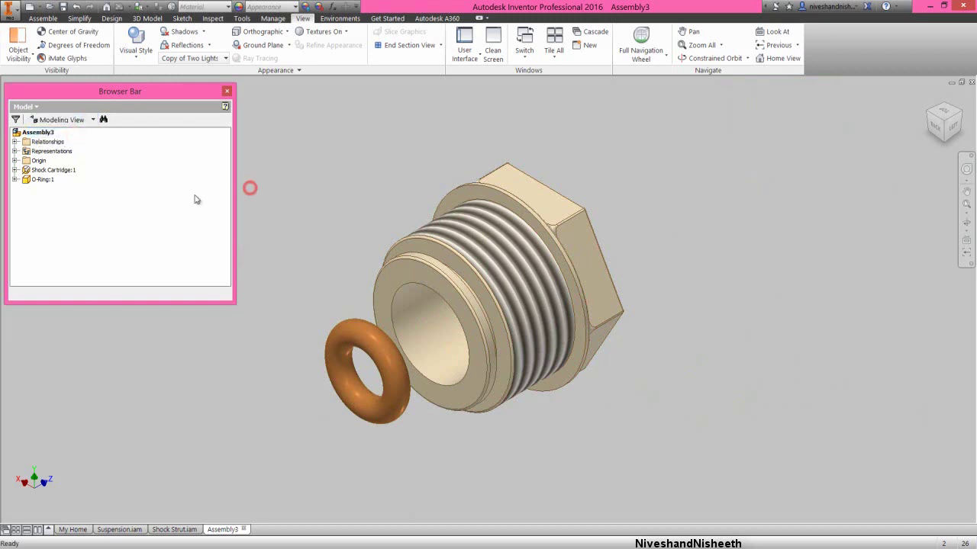
left_click(14, 180)
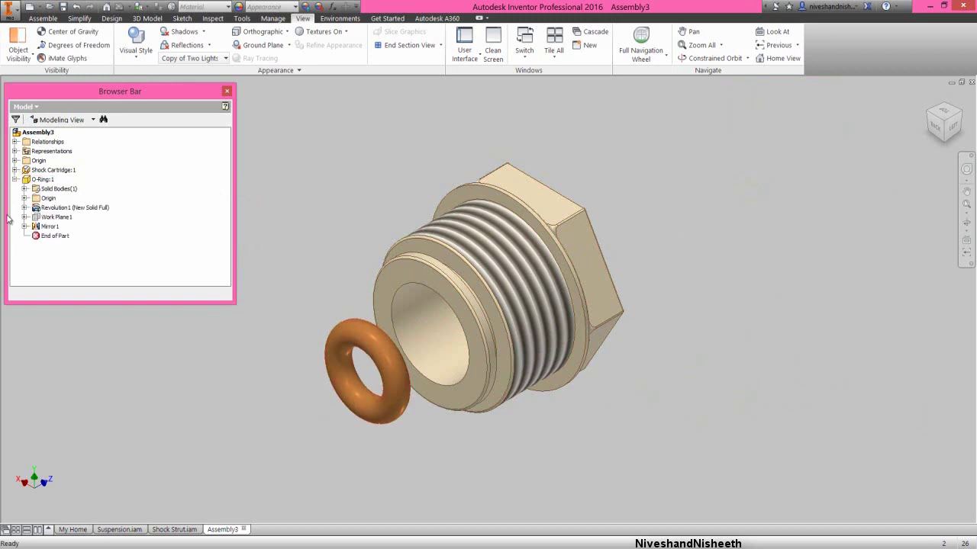
left_click(36, 216)
right_click(35, 217)
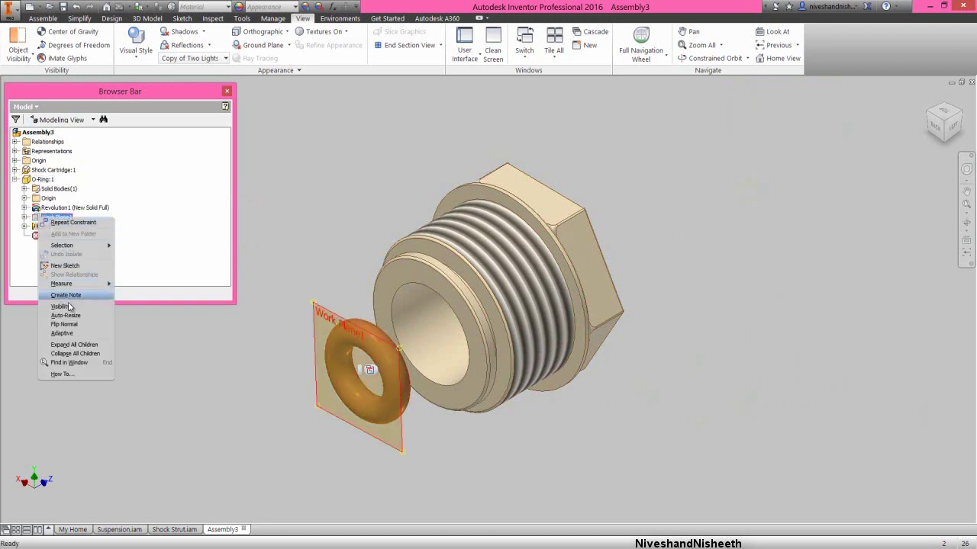
left_click(69, 308)
Step: Make the O-Ring's Work Plane2, nested under Mirror1, visible and collapse the whole browser tree
left_click(25, 227)
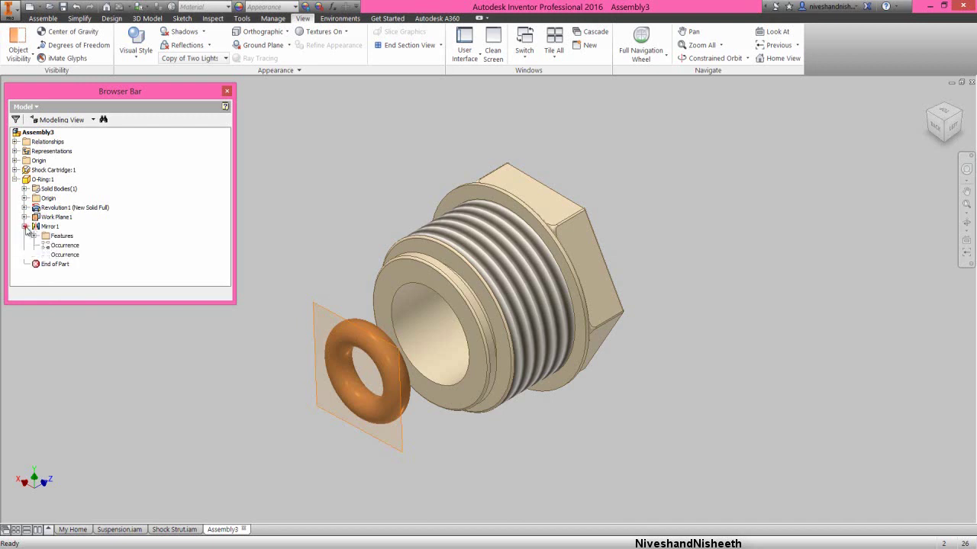
left_click(35, 254)
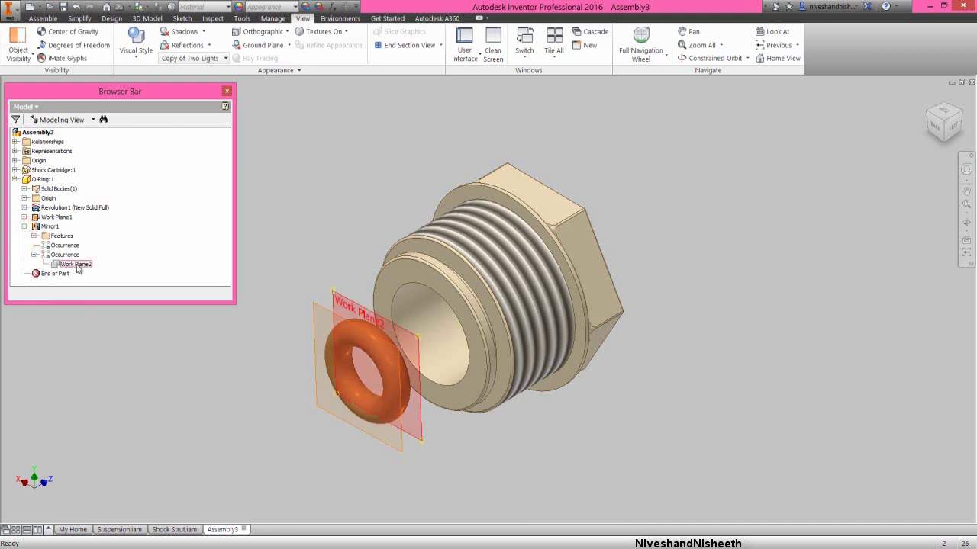
right_click(76, 265)
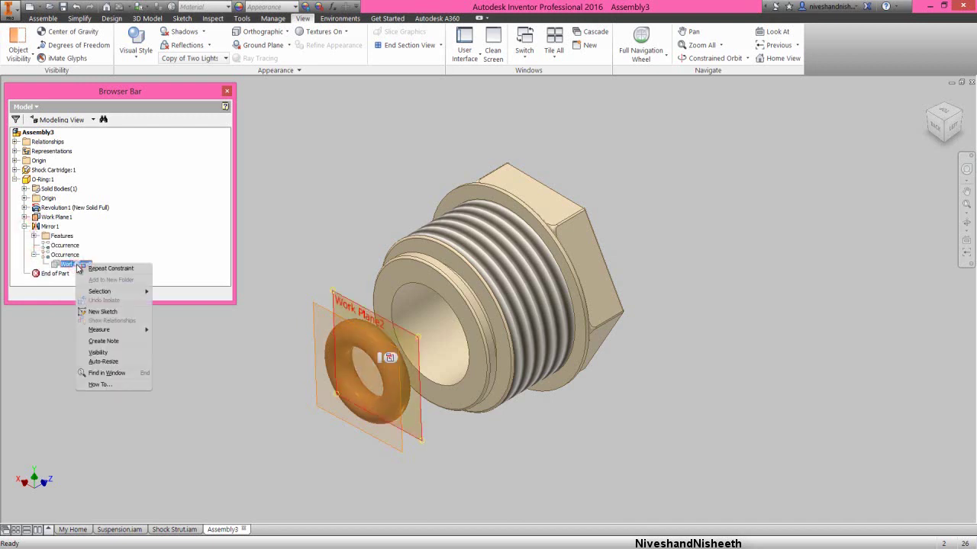
left_click(99, 353)
right_click(133, 247)
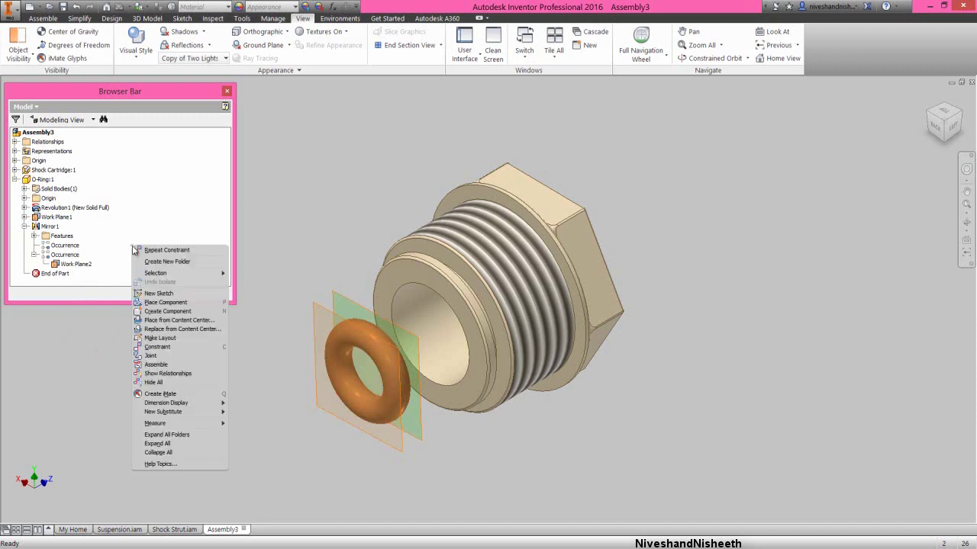
left_click(181, 452)
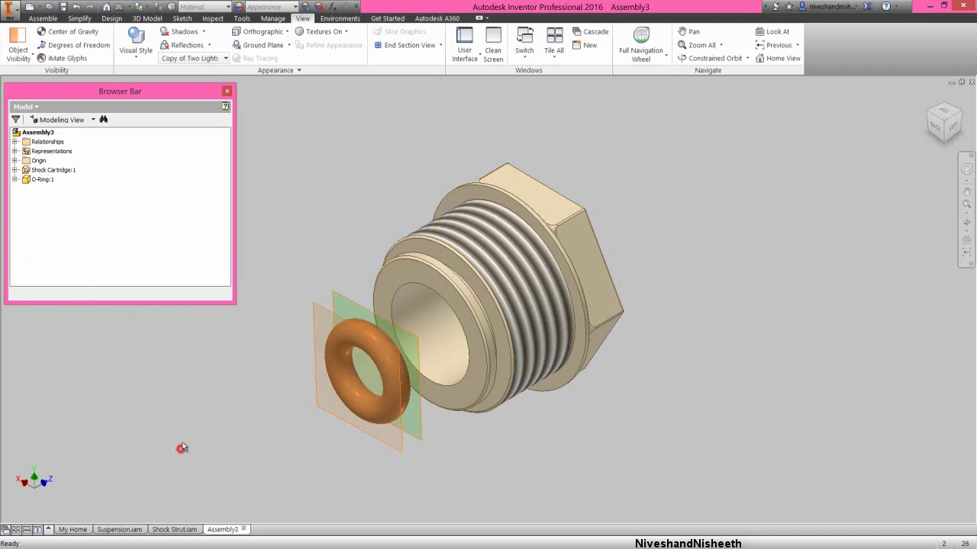
Step: Mate the O-Ring's Work Plane2 to the shoulder face inside the Shock Cartridge's bore with 0.000 in offset
right_click(286, 190)
left_click(308, 175)
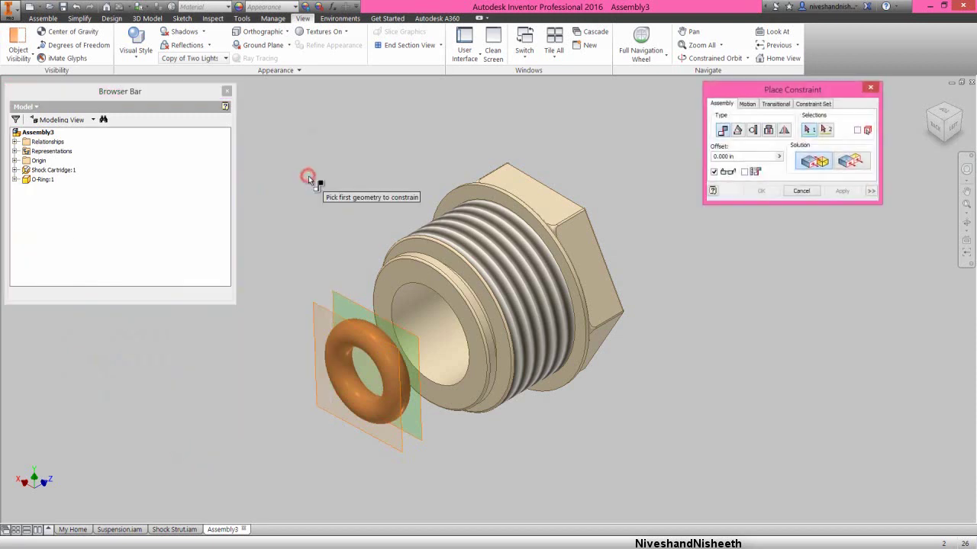
left_click(954, 131)
scroll(419, 253, "down", 3)
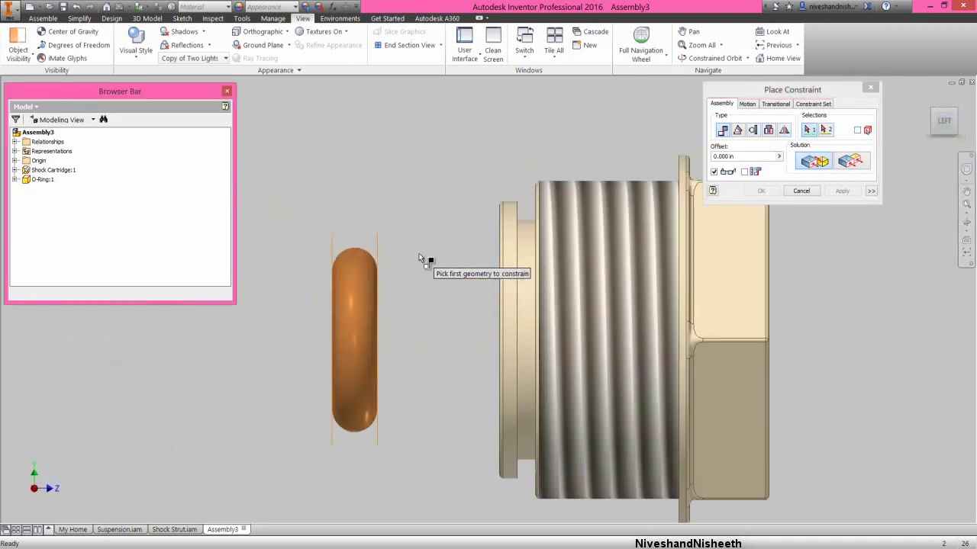
left_click(380, 248)
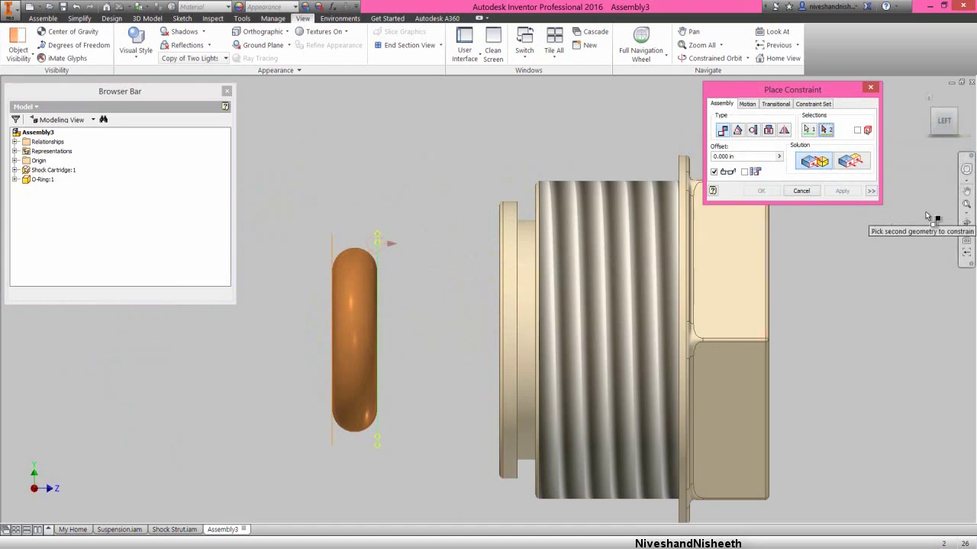
left_click(967, 224)
left_click_drag(477, 285, 571, 306)
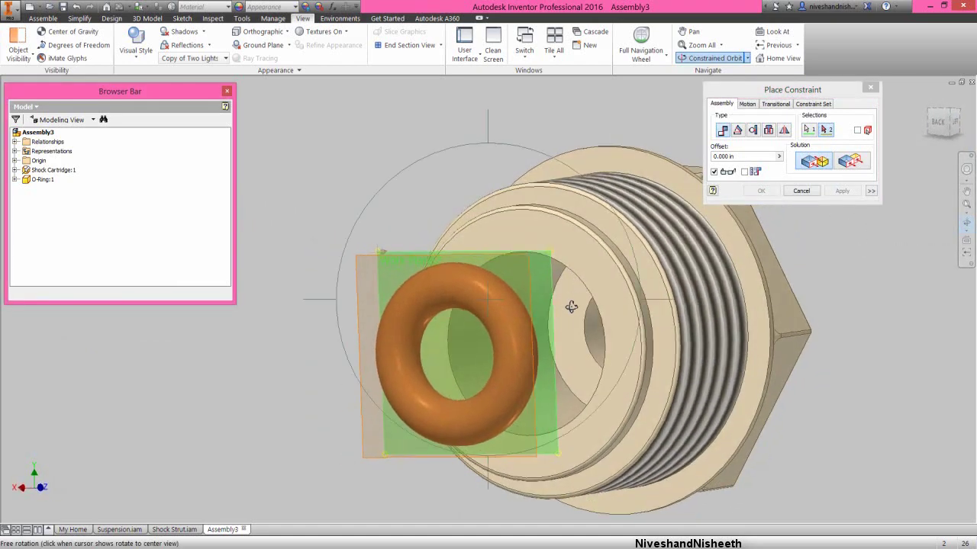
right_click(572, 308)
left_click(607, 306)
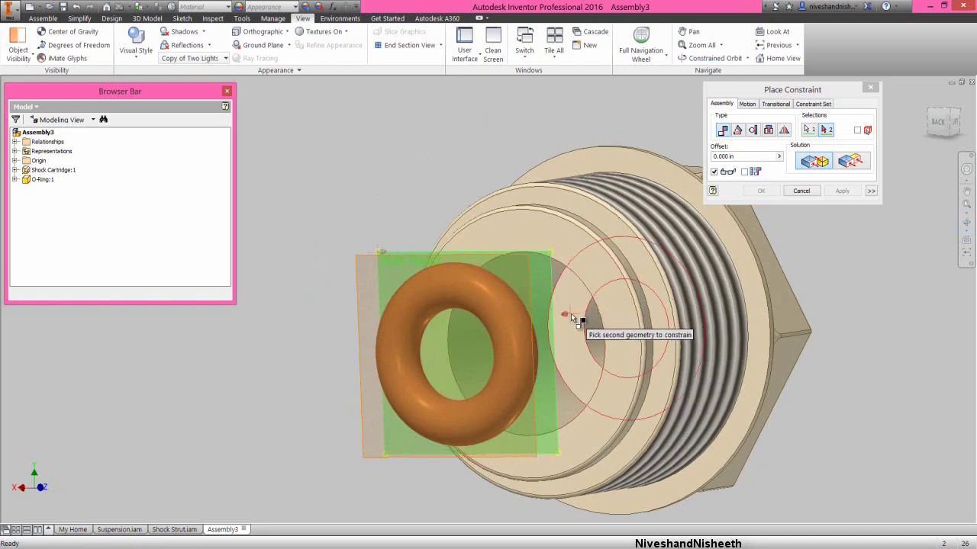
left_click(570, 316)
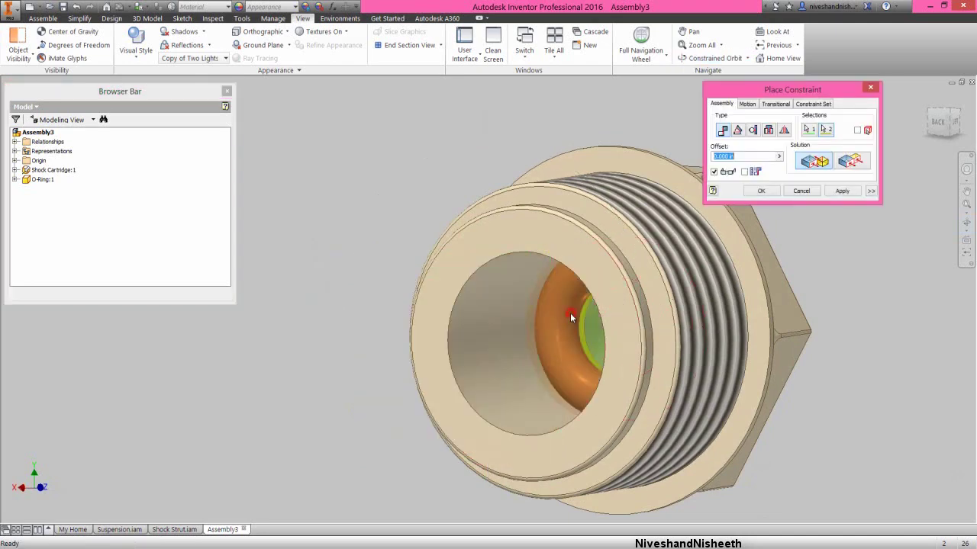
left_click(760, 190)
Step: Place one Shock Cartridge Spacer part from the Suspension folder beside the Shock Cartridge
left_click(932, 105)
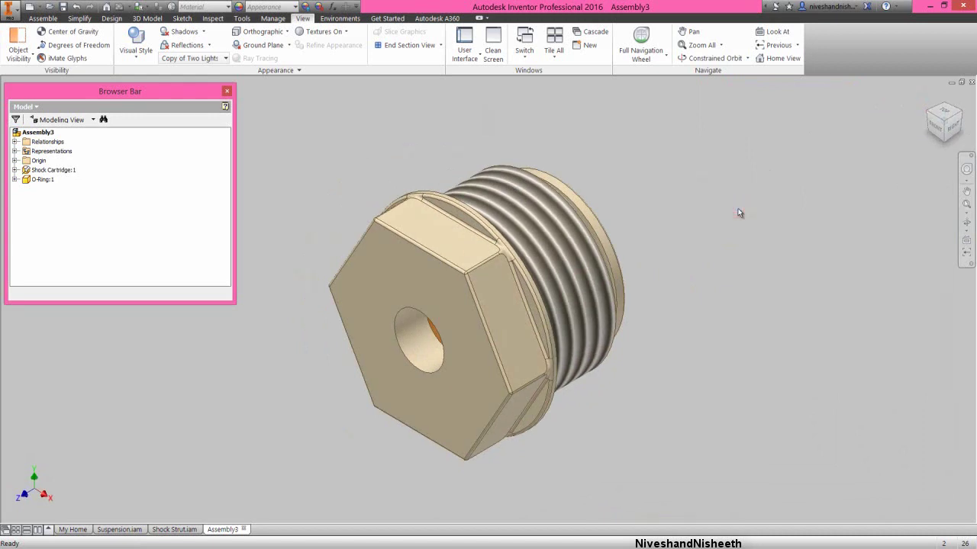
left_click(46, 20)
left_click(14, 42)
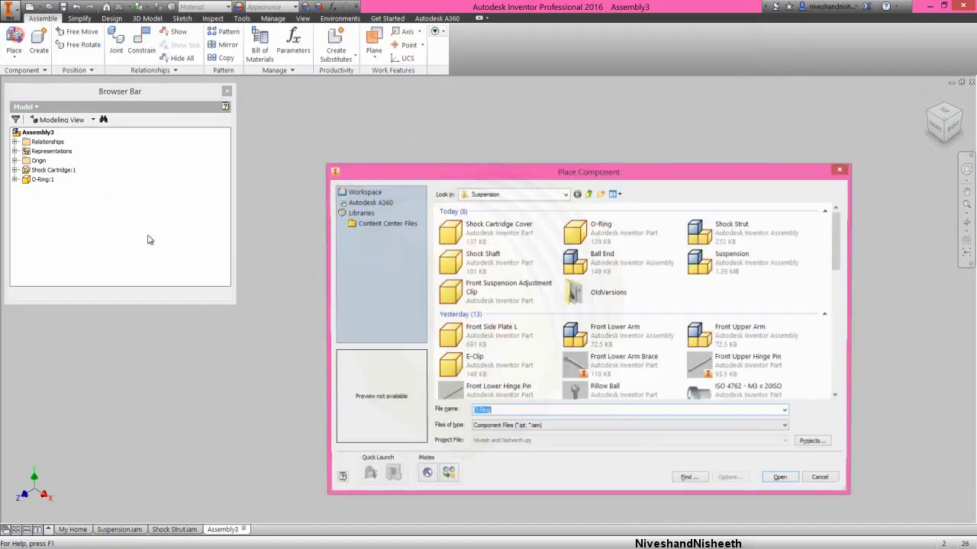
left_click(708, 231)
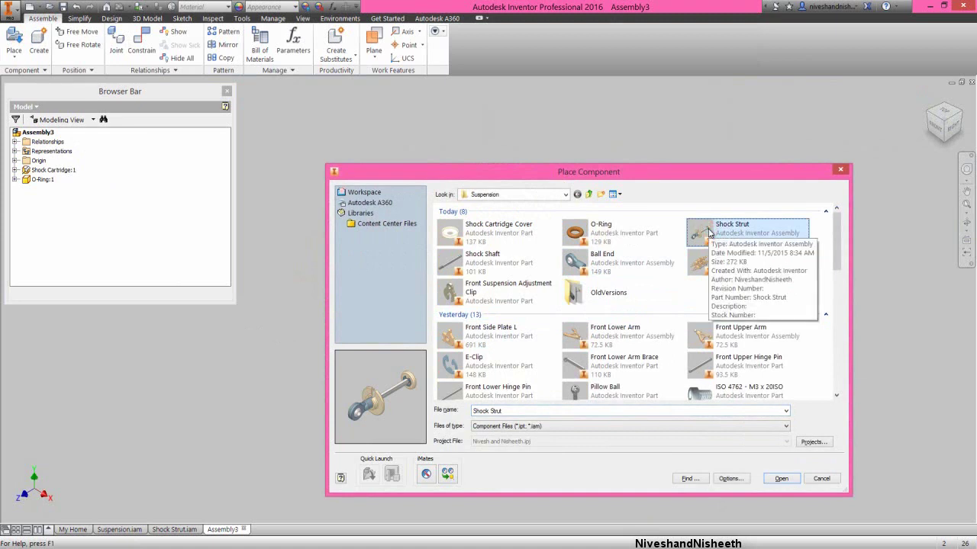
key("Down")
key("Left")
key("Left")
key("Right")
key("Right")
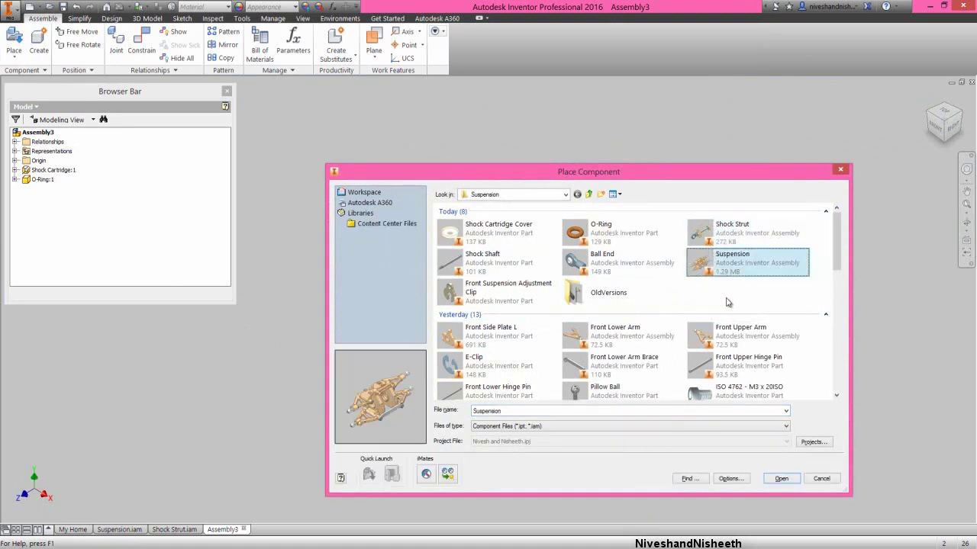
key("Down")
key("Down")
key("Down")
key("Down")
key("Down")
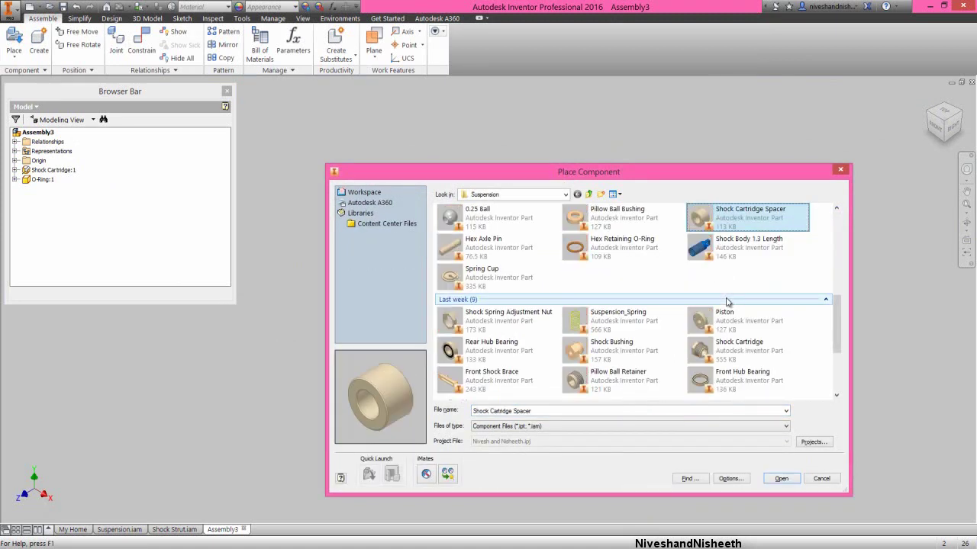
double_click(709, 220)
left_click(719, 248)
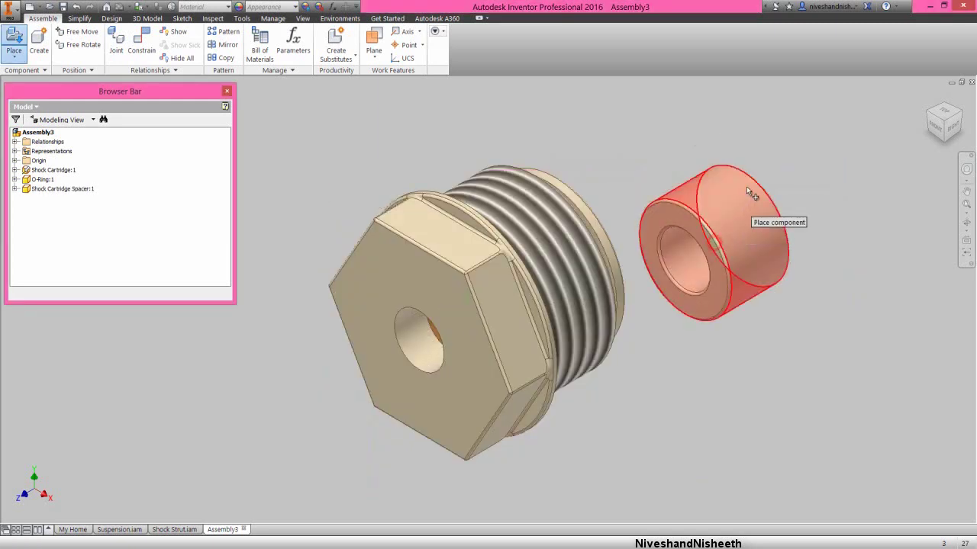
right_click(801, 170)
left_click(838, 174)
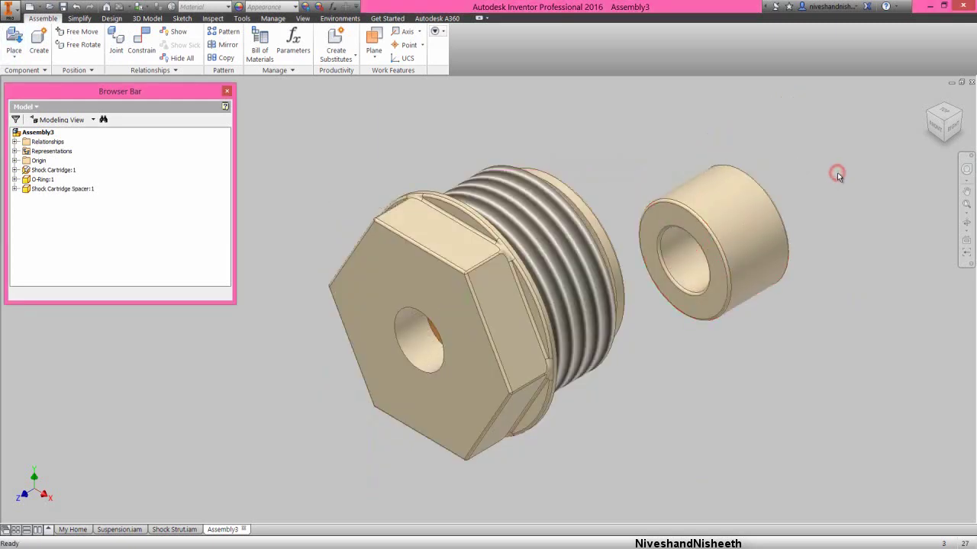
Step: Mate the Shock Cartridge Spacer's axis to the Shock Cartridge's bore axis with 0.000 in offset, and slide the spacer out in front of the bore
right_click(837, 173)
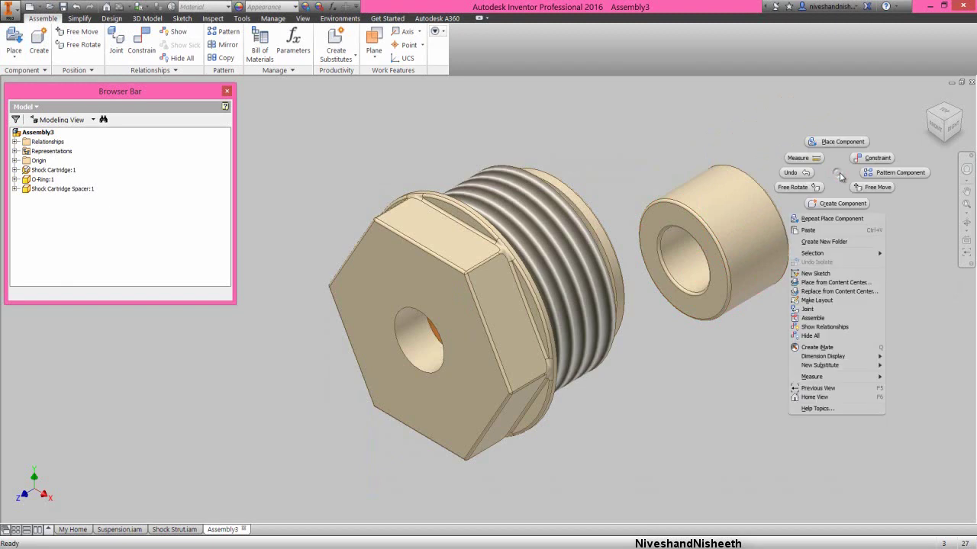
left_click(843, 157)
left_click(757, 229)
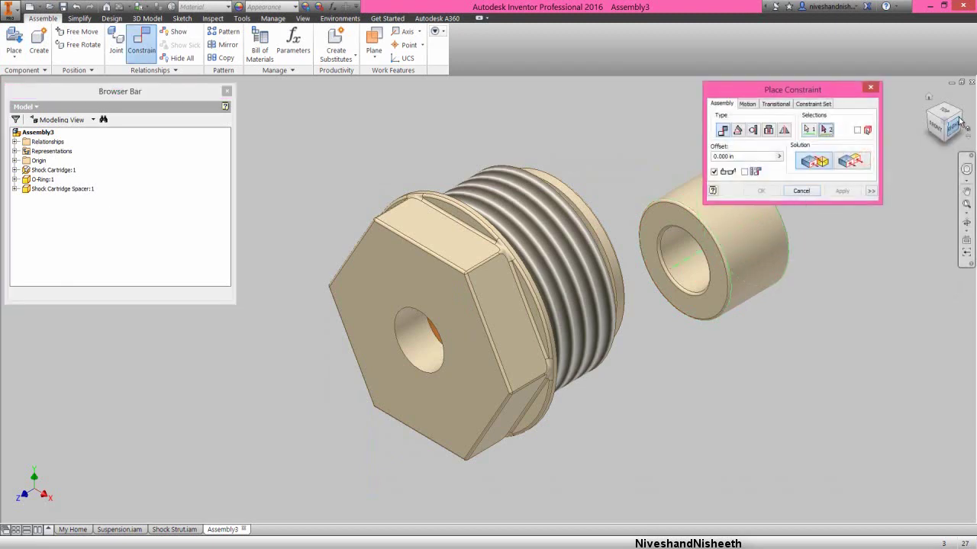
left_click(960, 123)
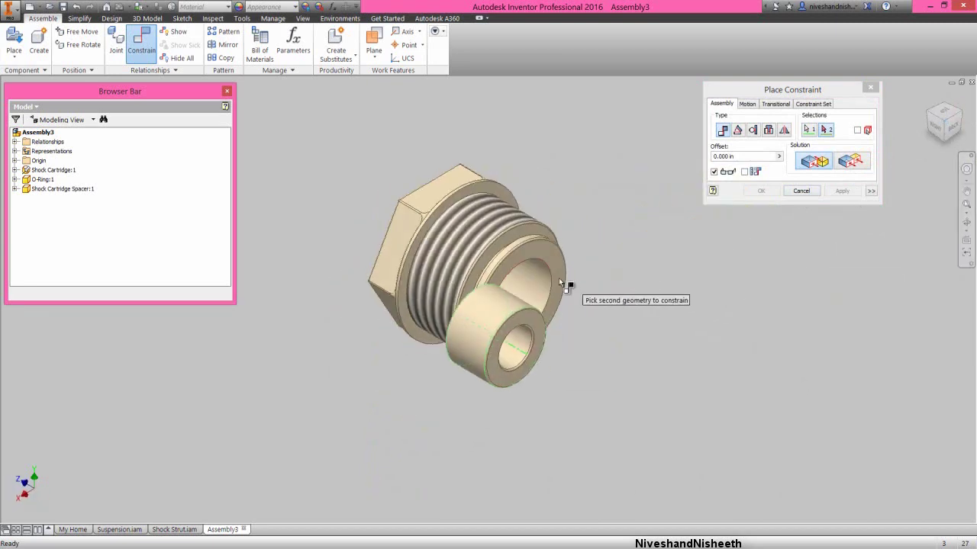
left_click(541, 281)
left_click(759, 191)
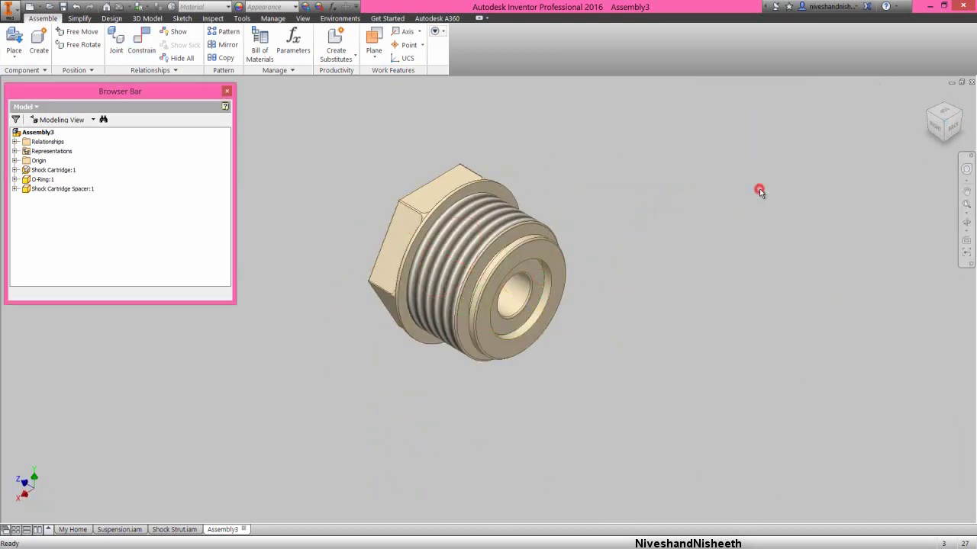
left_click_drag(526, 275, 676, 340)
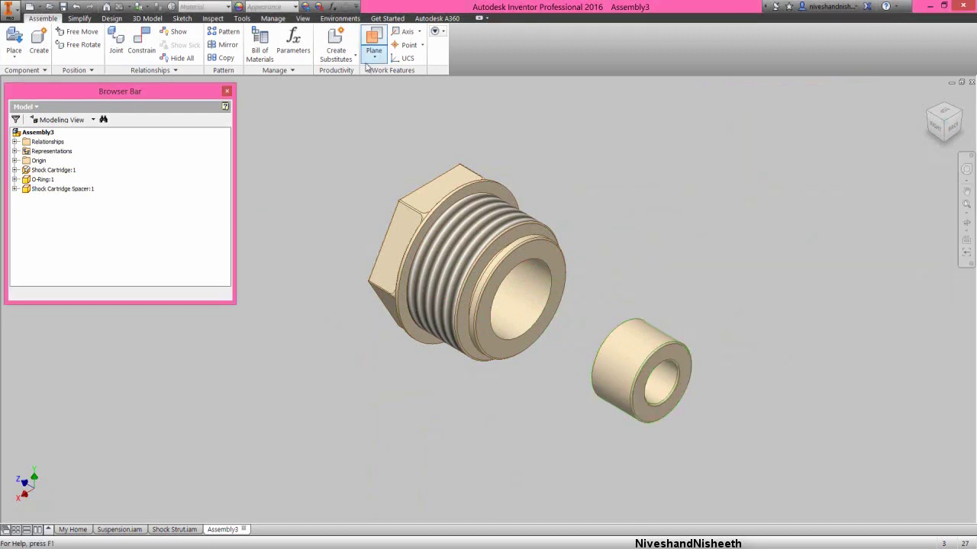
Step: Cut the assembly display with a Half Section View on the assembly's YZ Plane at 0.000 in offset
left_click(305, 19)
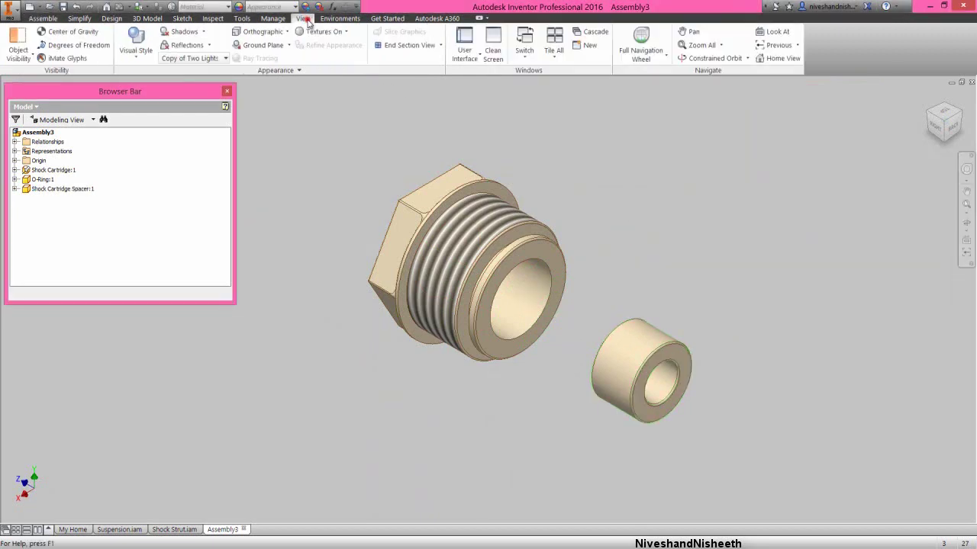
left_click(440, 46)
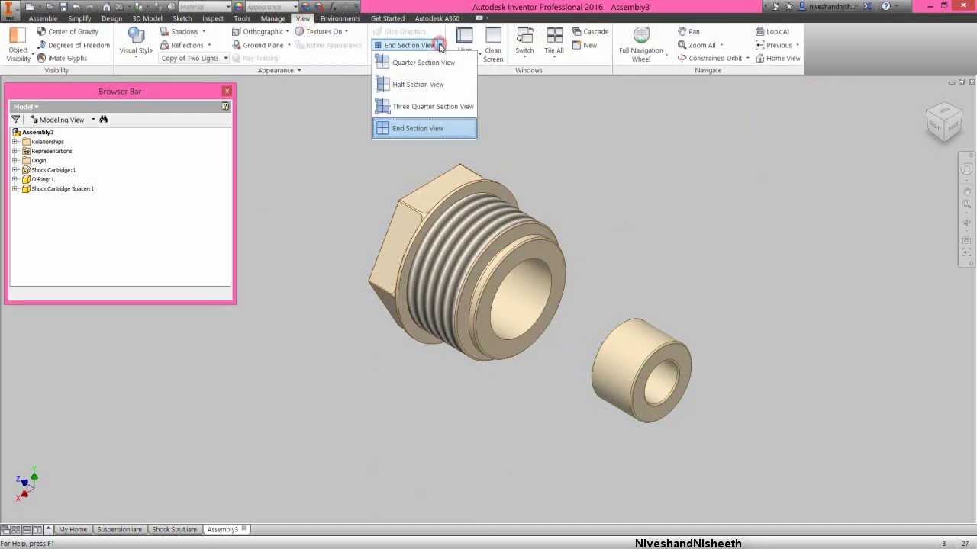
left_click(418, 84)
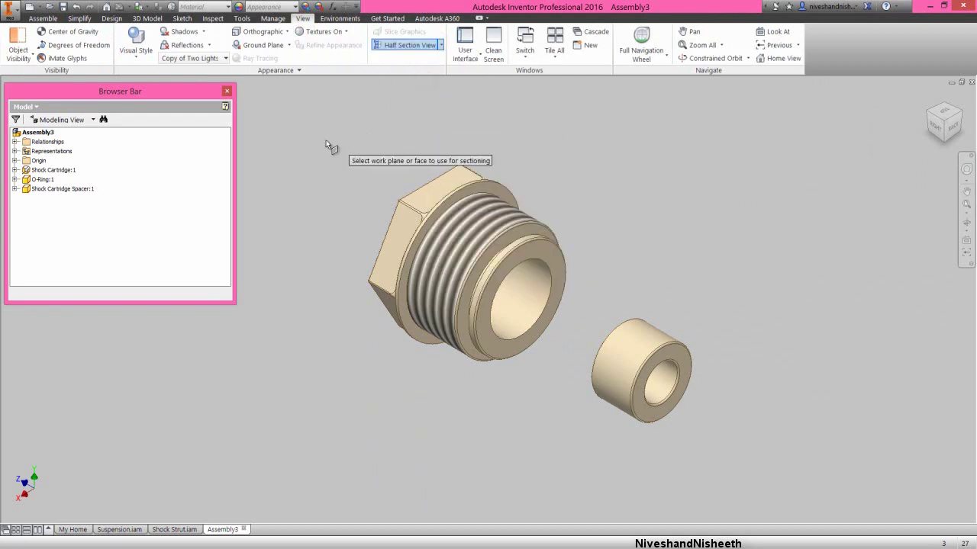
left_click(13, 161)
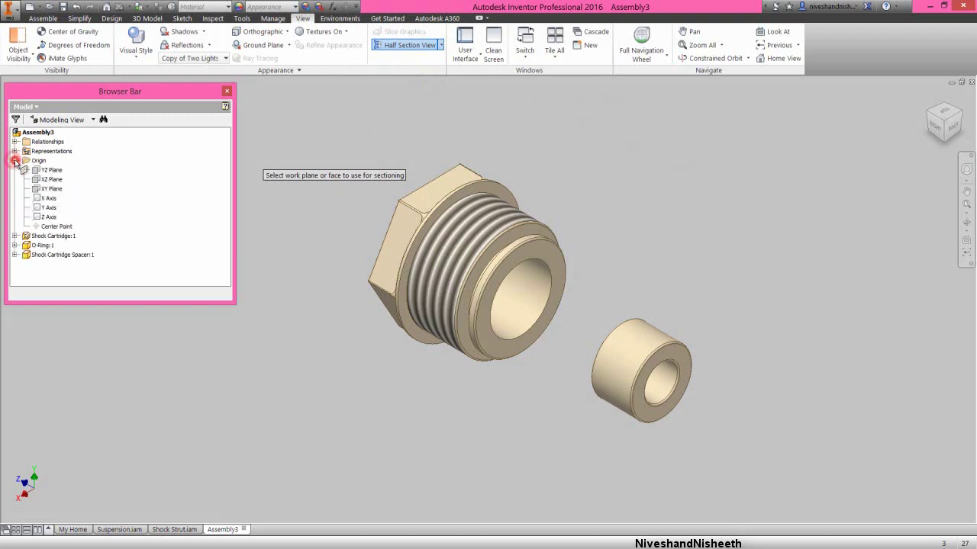
left_click(47, 170)
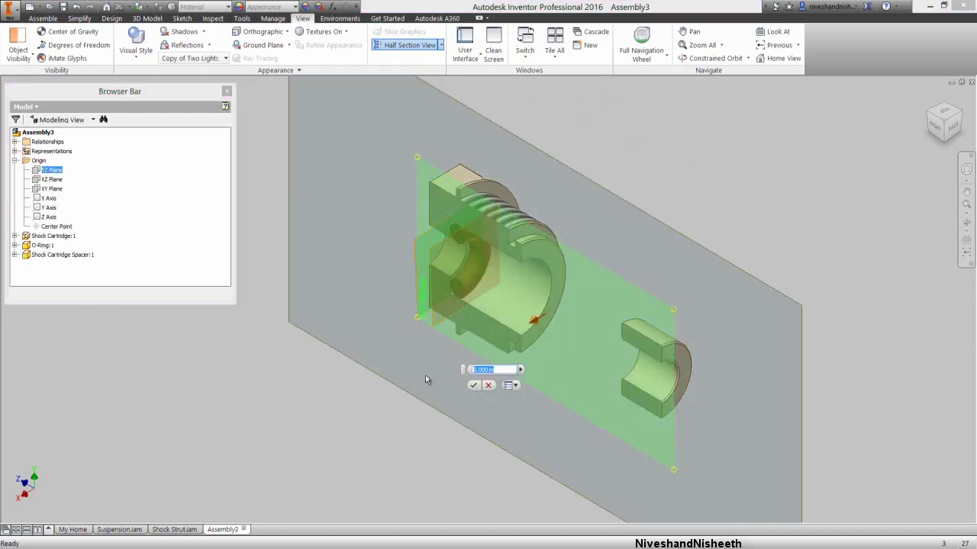
left_click(474, 386)
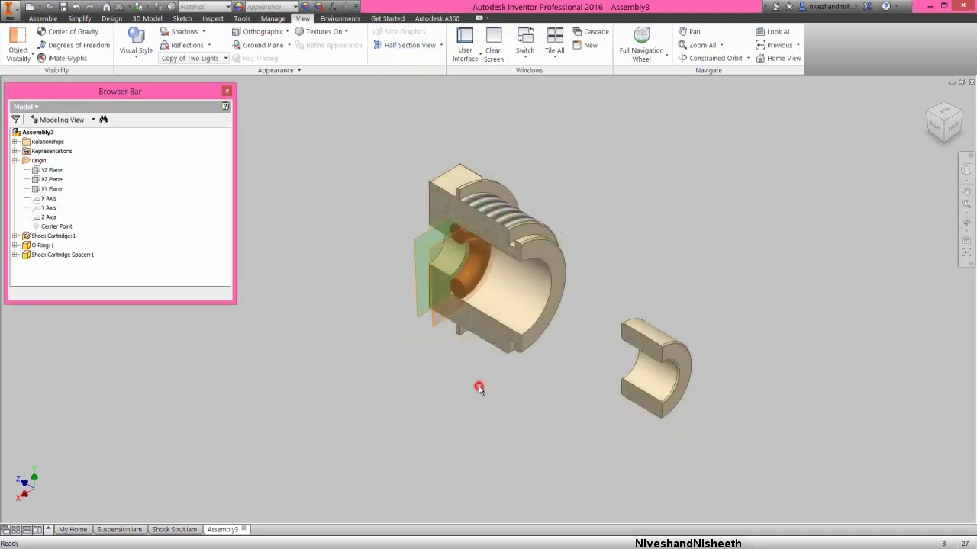
Step: Mate the O-Ring's Work Plane1 to the Shock Cartridge Spacer's end face nearest the cartridge with 0.000 in offset
right_click(589, 209)
left_click(614, 200)
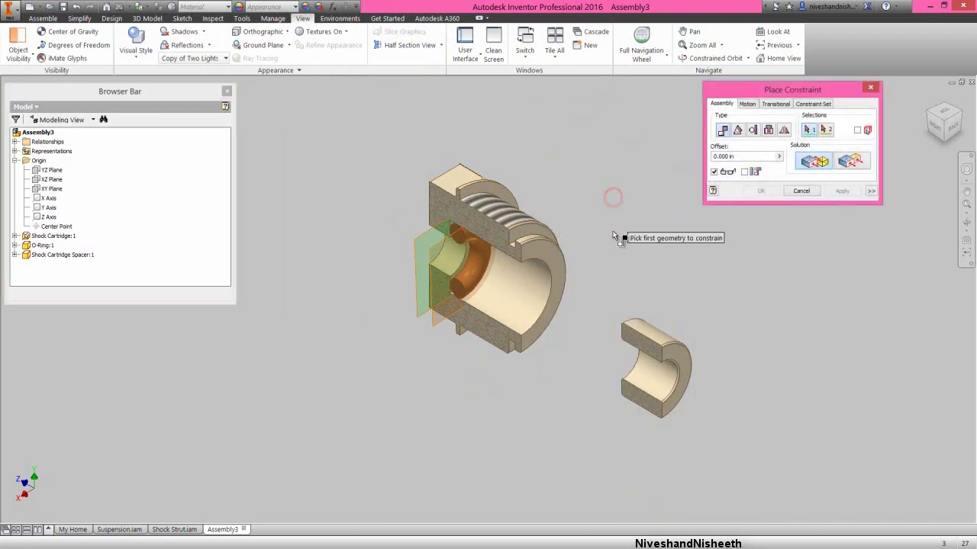
left_click(431, 327)
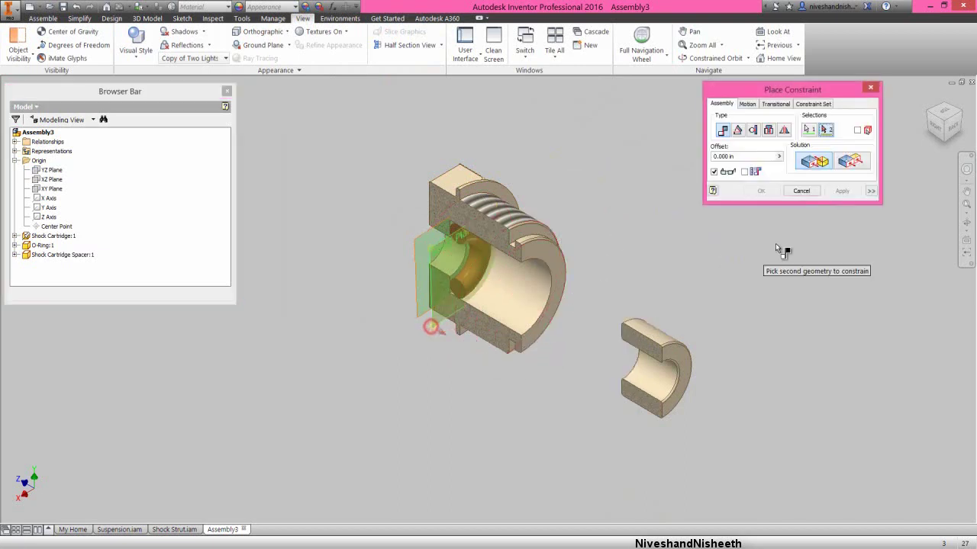
left_click(926, 112)
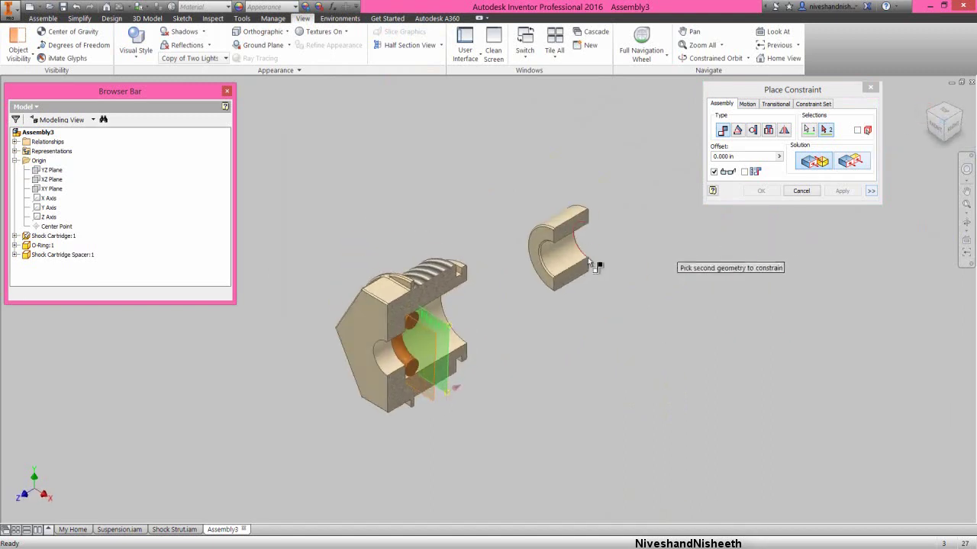
left_click(529, 265)
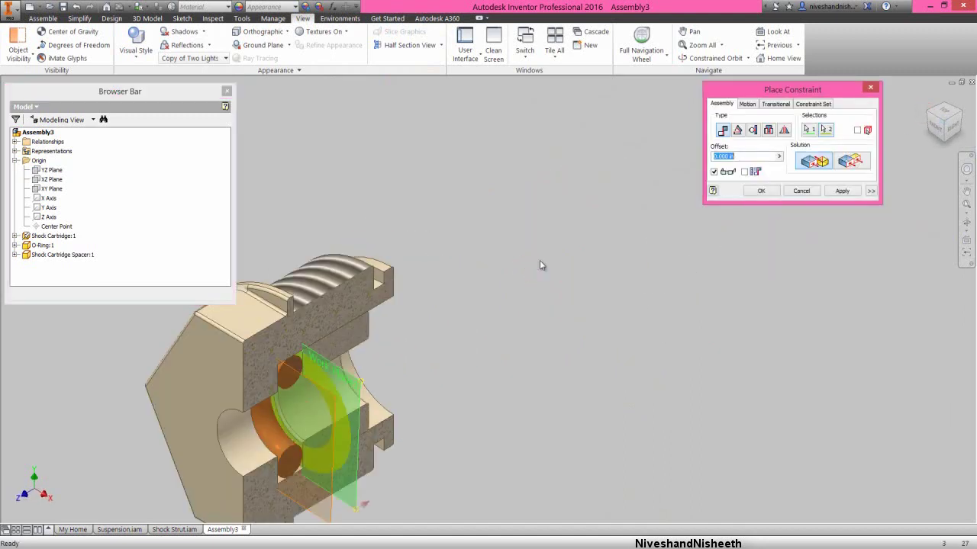
left_click(843, 191)
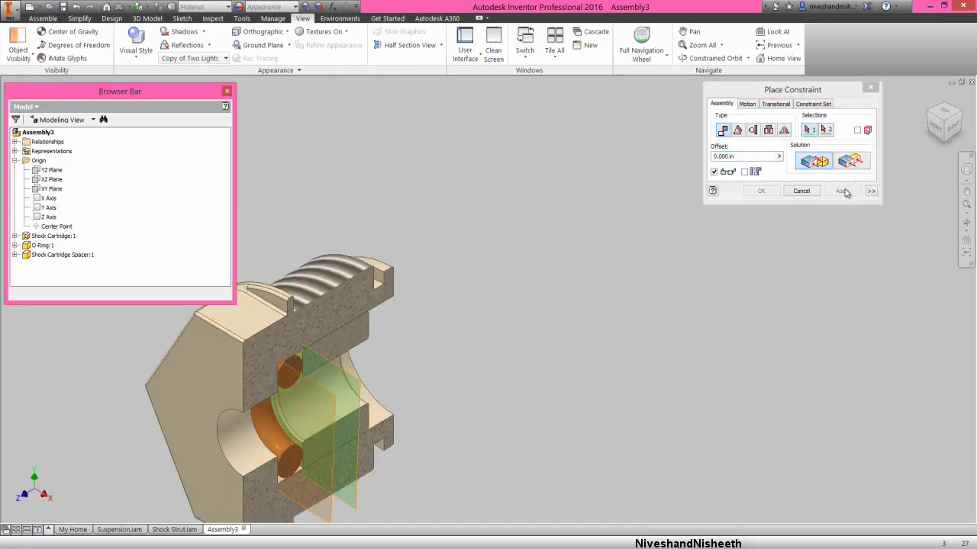
left_click(807, 191)
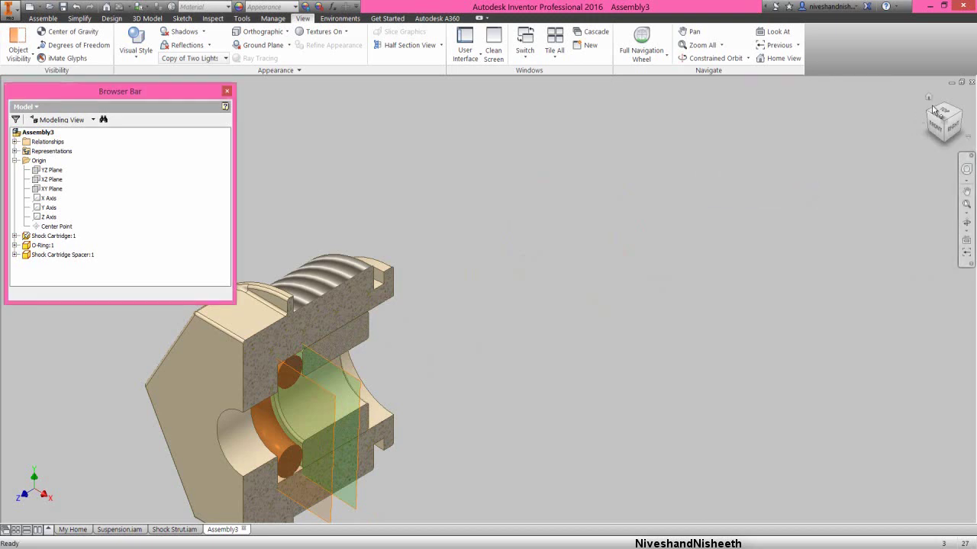
Step: Hide the O-Ring's Work Plane1 and its mirrored Work Plane2
left_click(962, 116)
left_click(405, 214)
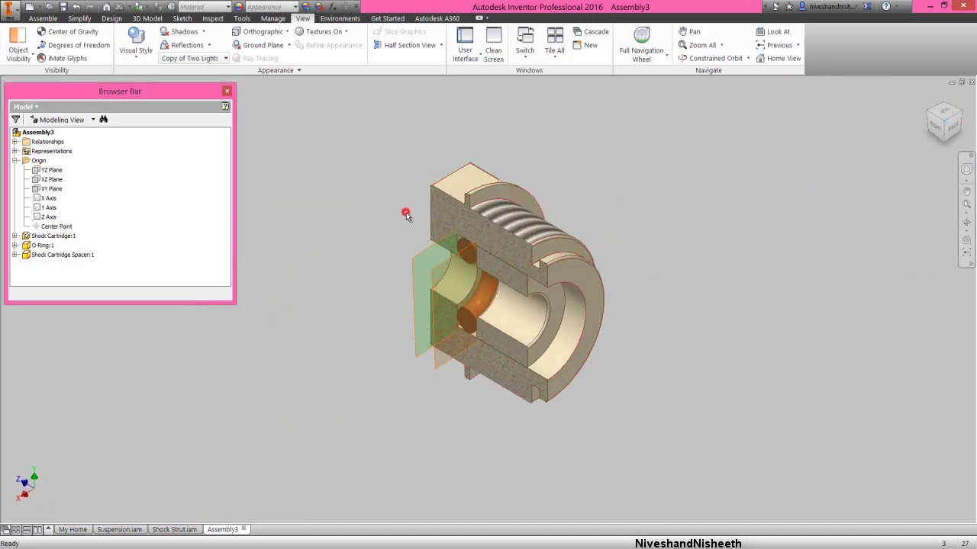
left_click(14, 245)
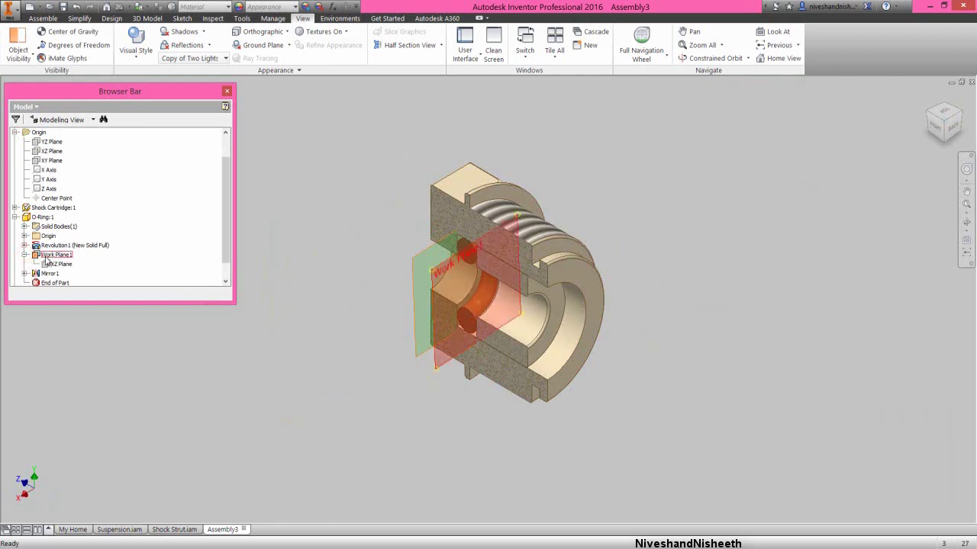
right_click(50, 255)
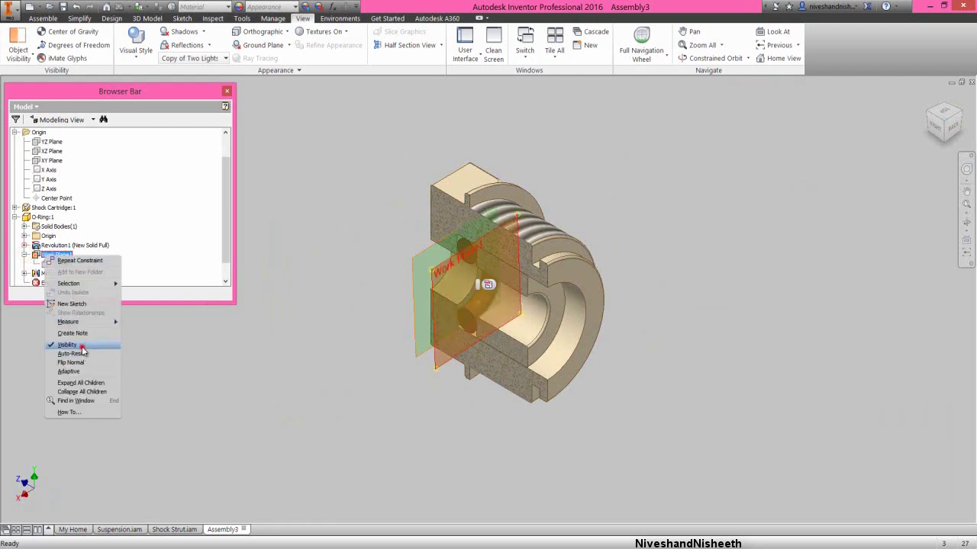
left_click(76, 345)
left_click(25, 274)
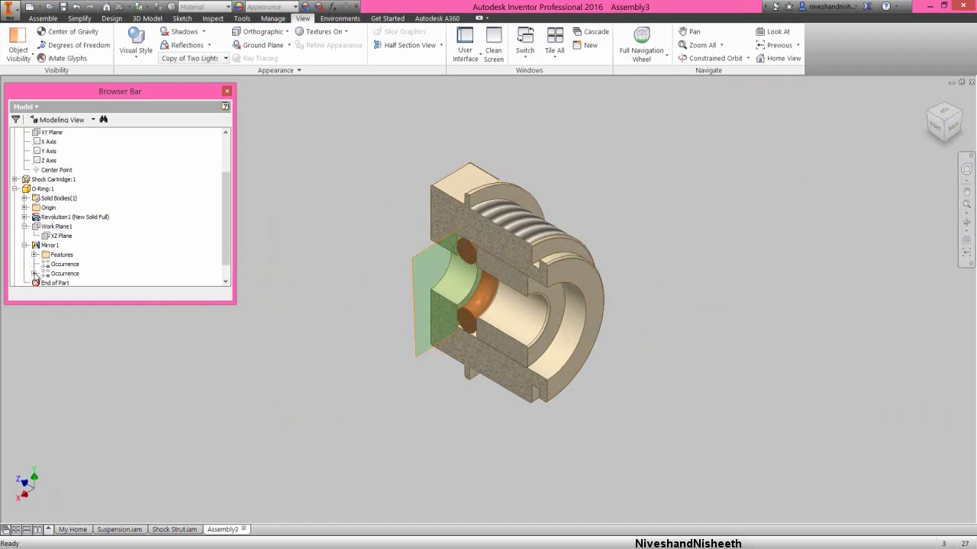
left_click(34, 274)
left_click(65, 273)
right_click(65, 273)
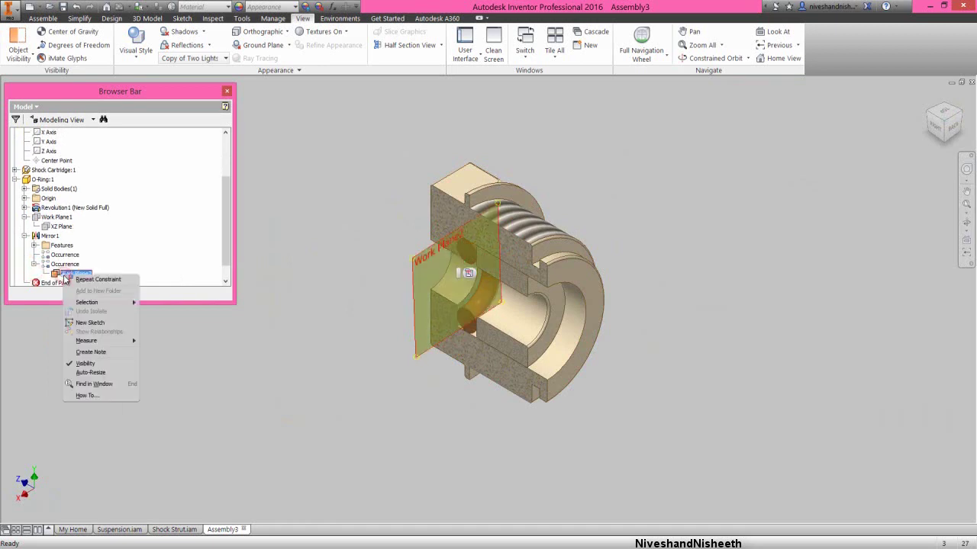
left_click(99, 362)
Step: Collapse all entries in the model tree and switch the tree to Assembly View
right_click(157, 250)
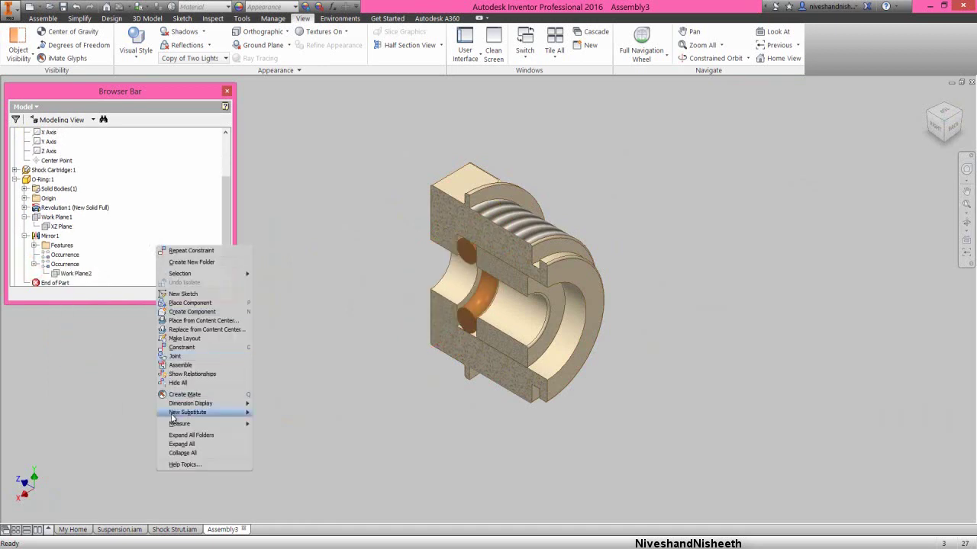
left_click(180, 453)
left_click(291, 179)
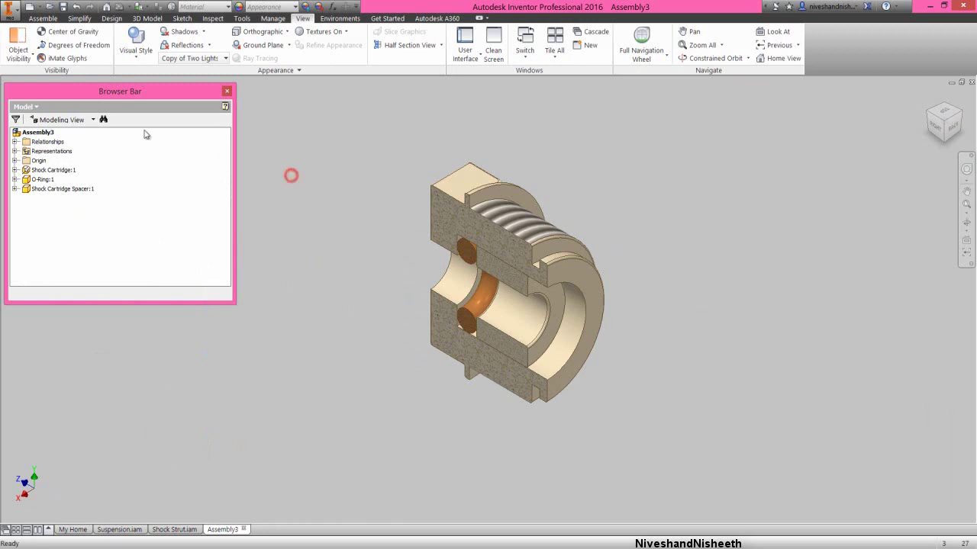
left_click(76, 120)
left_click(77, 143)
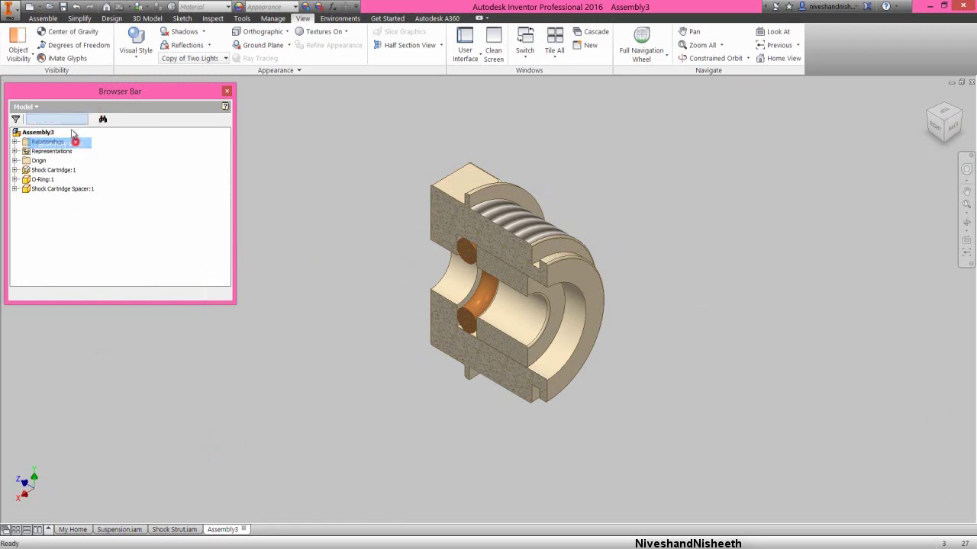
Step: Save the assembly as Shock Cartridge in the Suspension folder
left_click(43, 18)
left_click(62, 7)
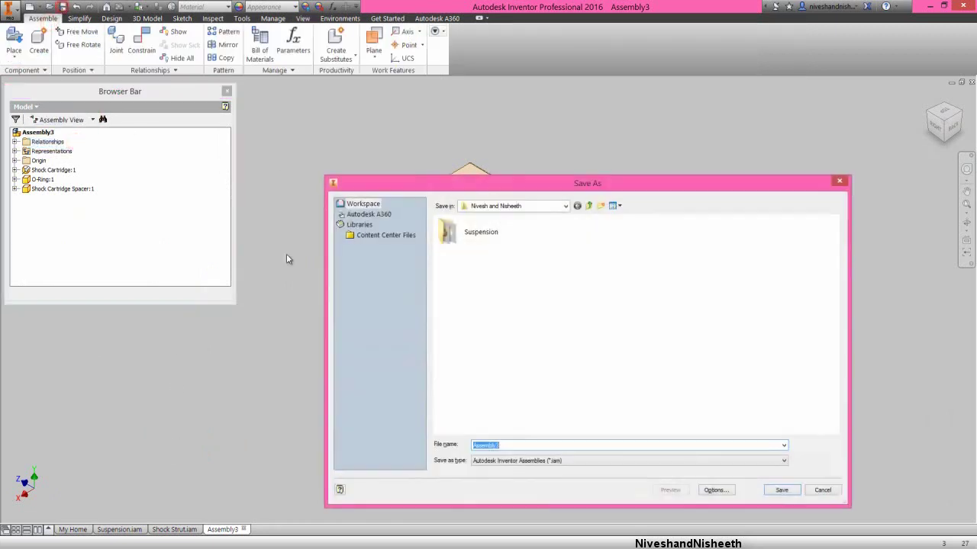
double_click(476, 234)
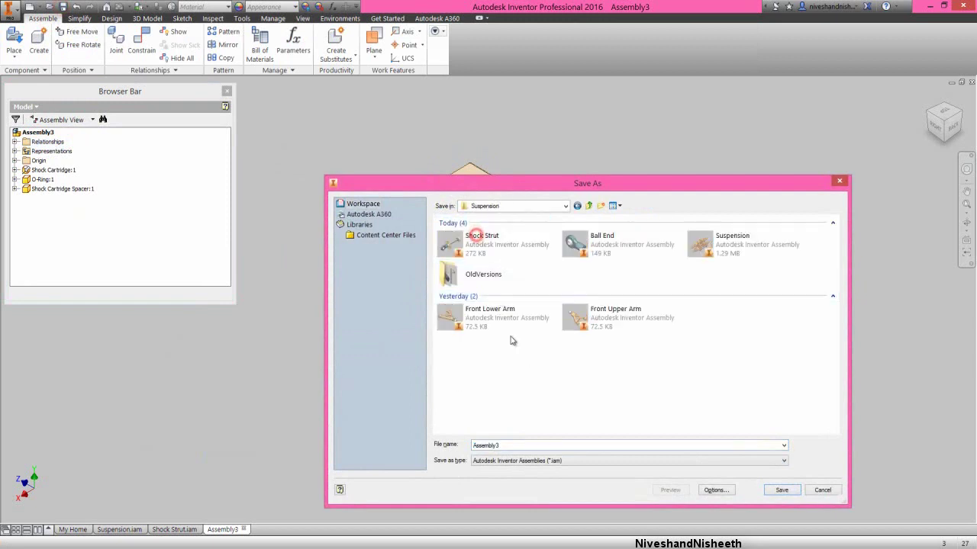
left_click(529, 445)
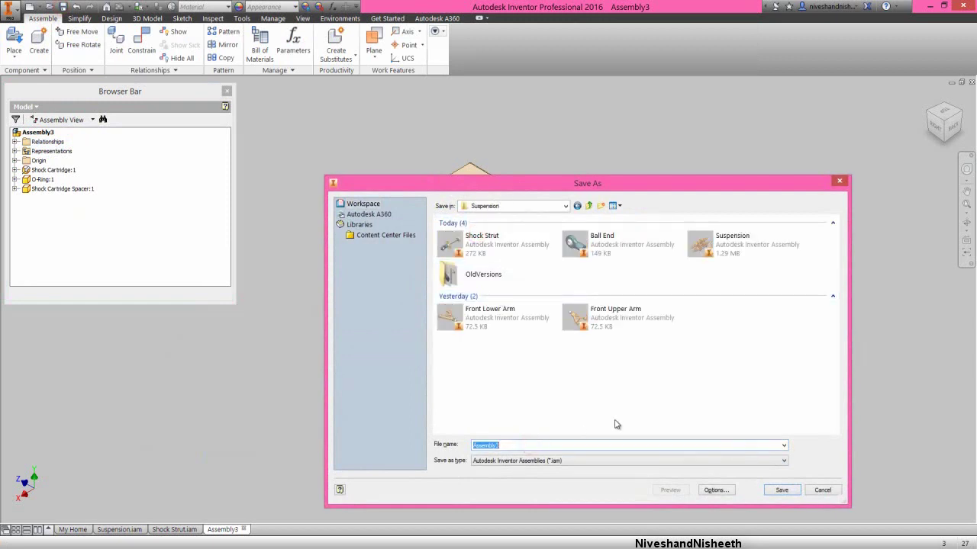
type("Sho")
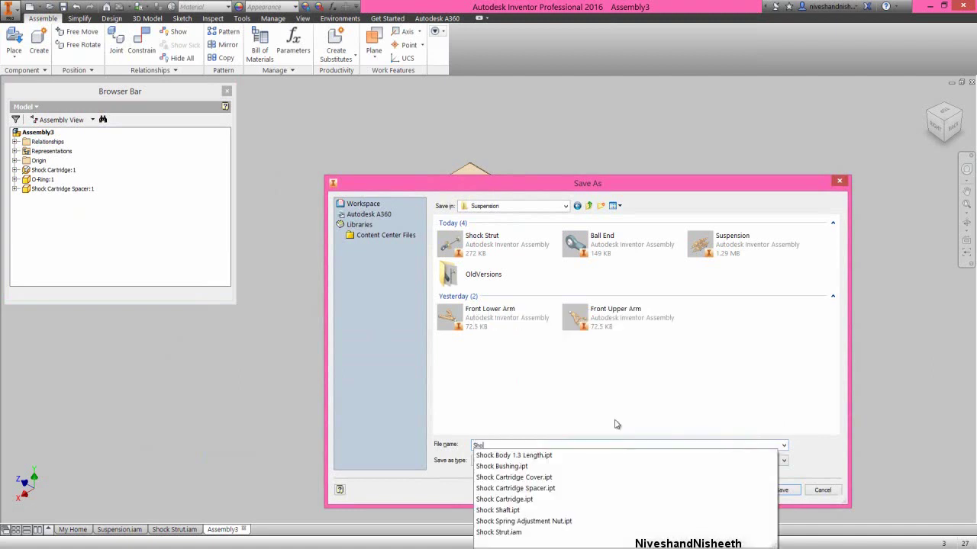
type("ck Sc")
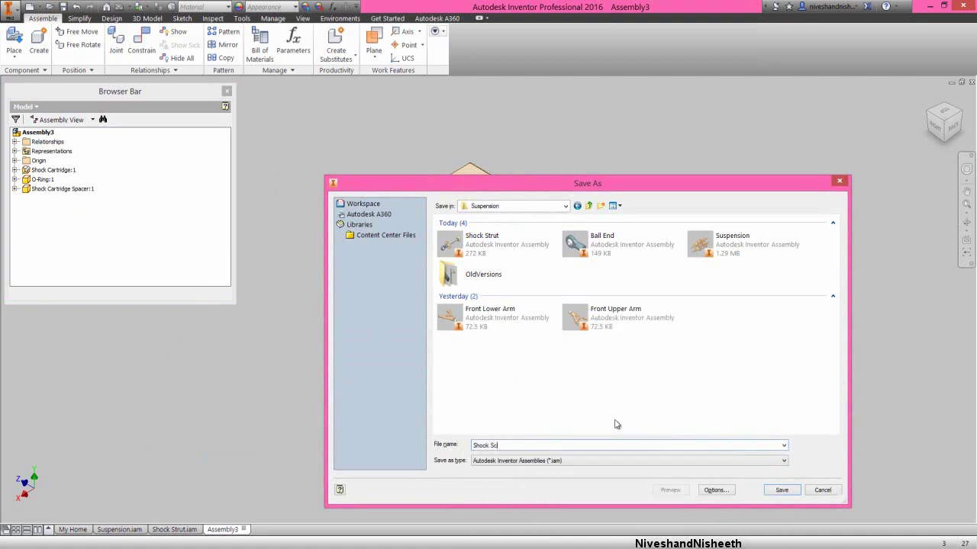
key("BackSpace")
type("Cartridge")
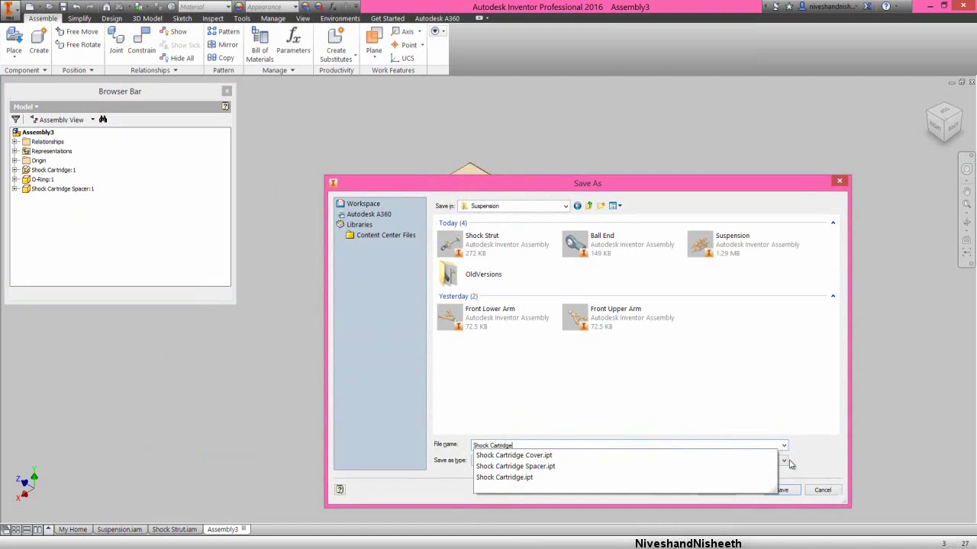
left_click(789, 492)
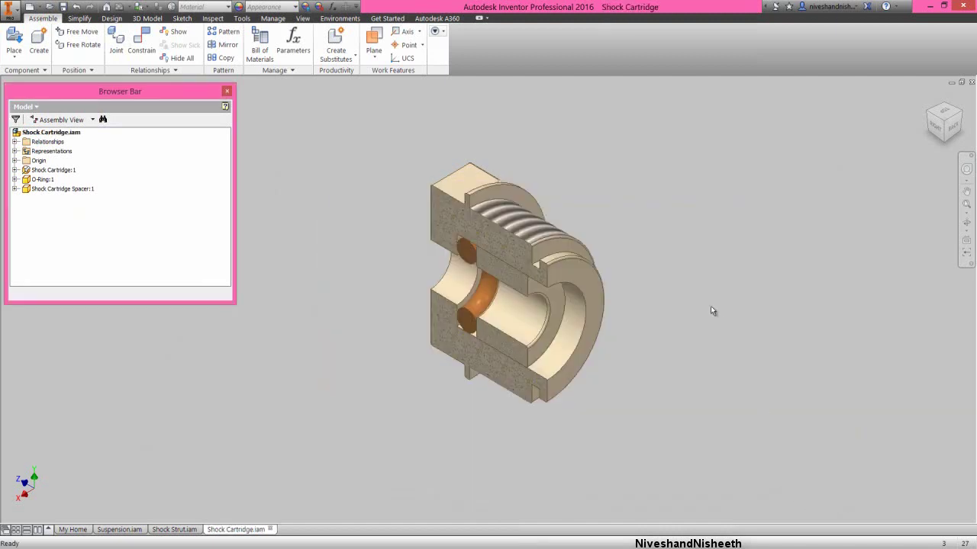
Step: Place one Shock Cartridge Cover part from the Suspension folder beside the sectioned Shock Cartridge
left_click(15, 43)
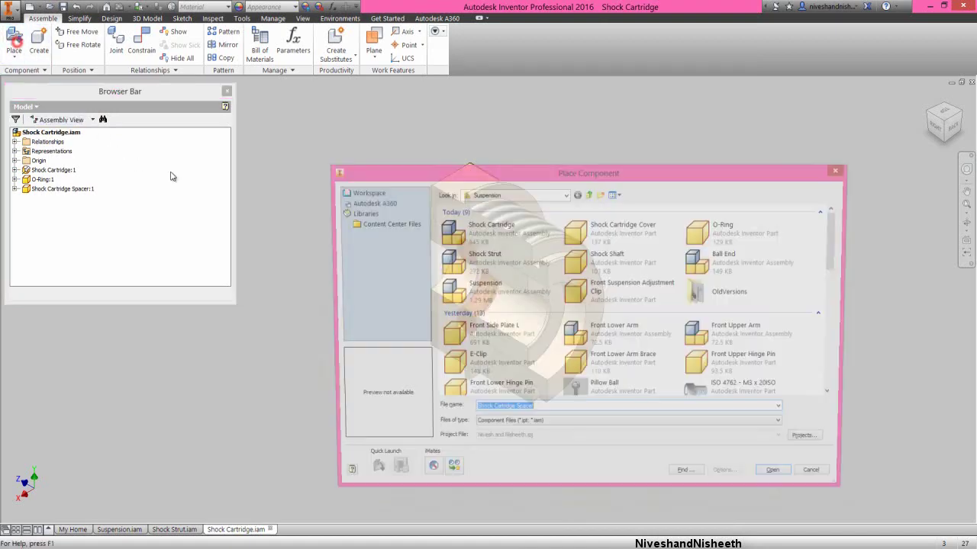
double_click(643, 232)
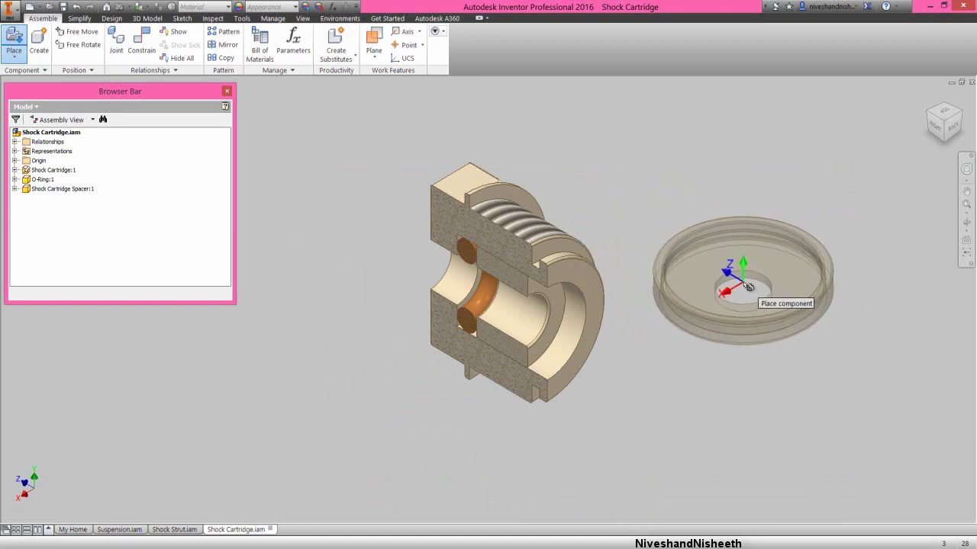
left_click(748, 286)
right_click(720, 153)
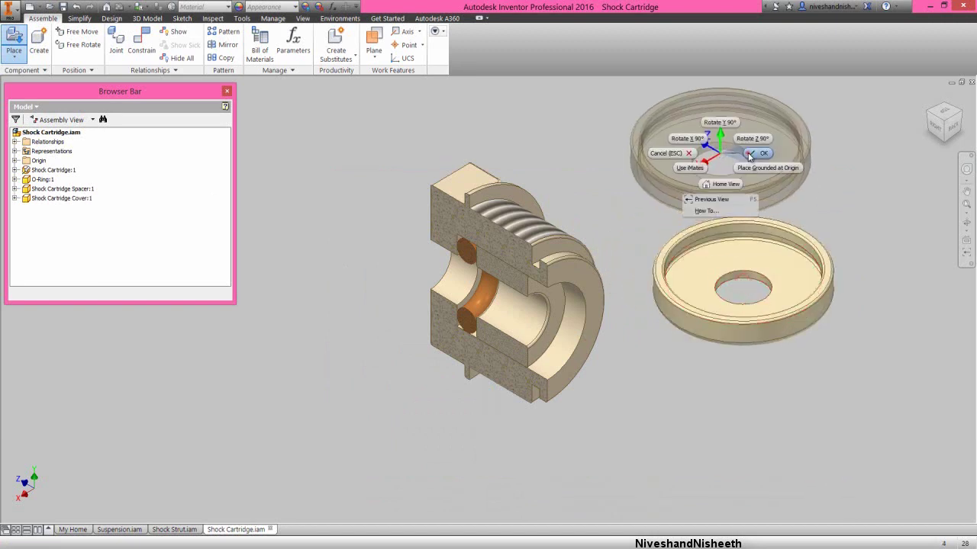
left_click(750, 155)
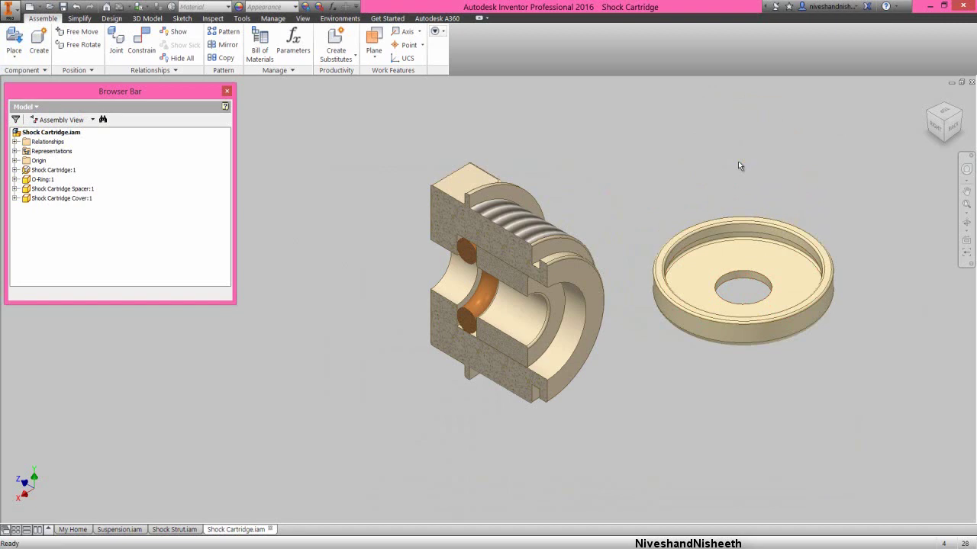
Step: Copy and paste the O-Ring, and move the second O-Ring out below the Shock Cartridge Cover
left_click(38, 180)
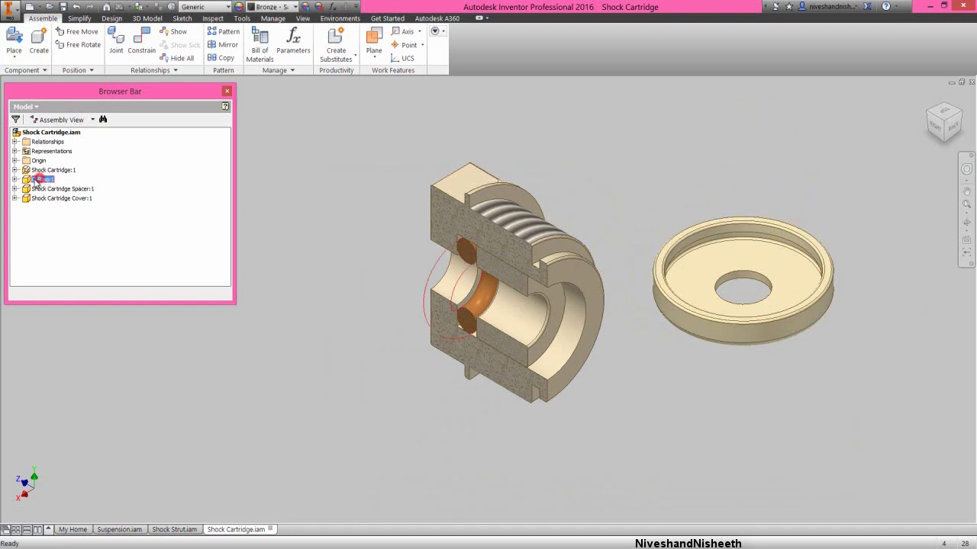
left_click(37, 180)
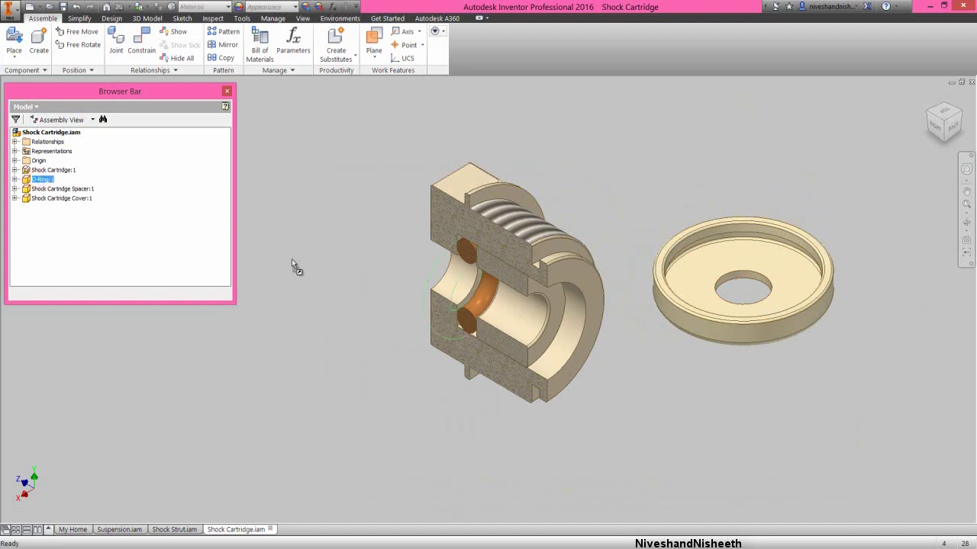
key("Escape")
key("ctrl+c")
key("ctrl+v")
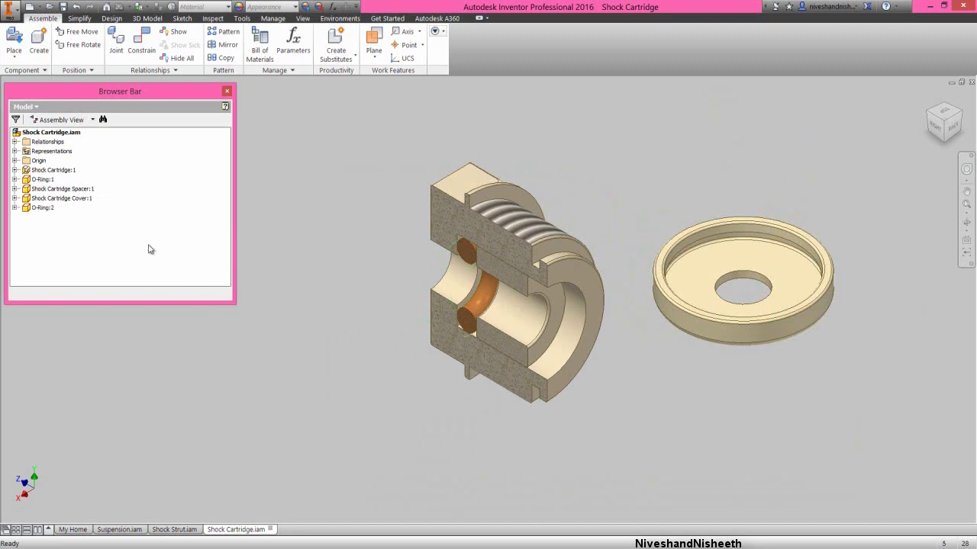
left_click(42, 208)
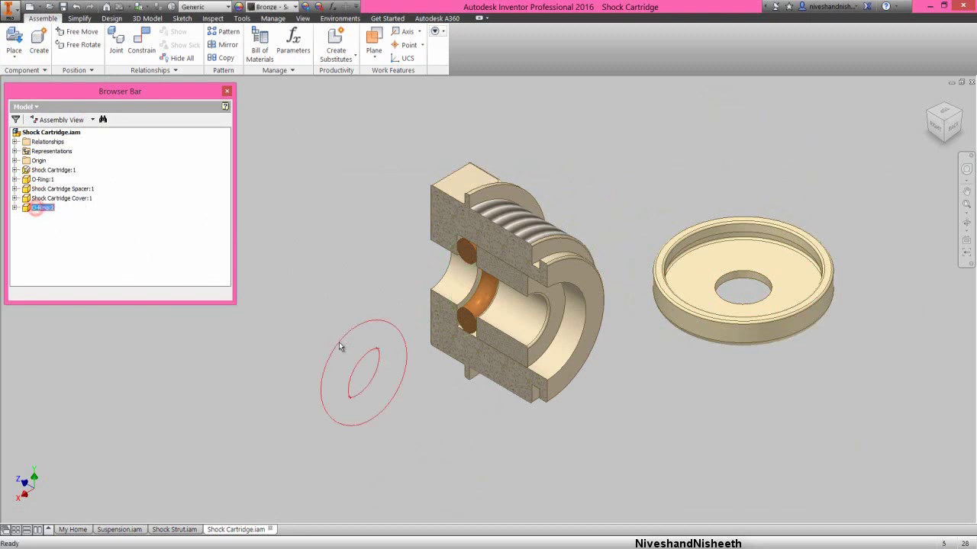
left_click_drag(346, 345, 555, 390)
left_click_drag(682, 392, 692, 389)
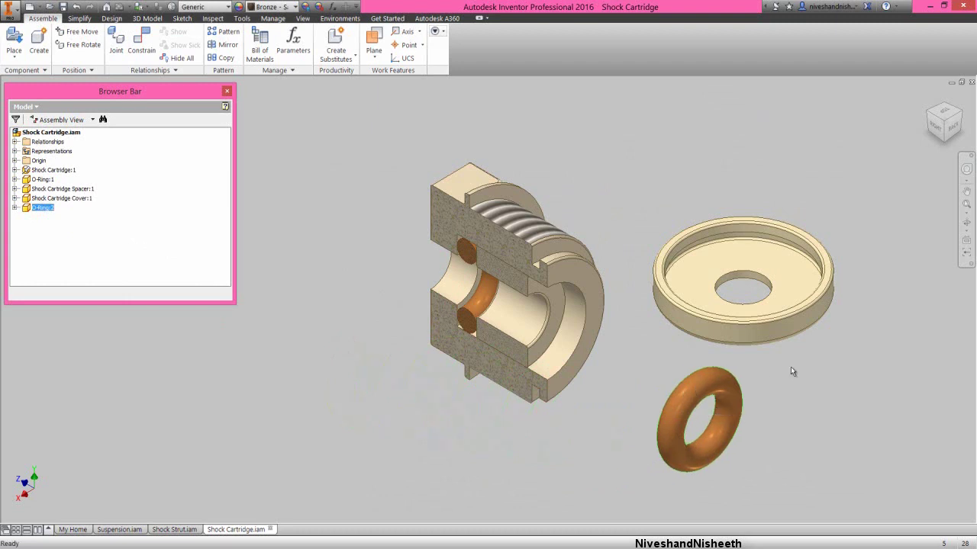
Step: Mate the second O-Ring's axis to the Shock Cartridge's bore axis with 0.000 in offset
right_click(793, 369)
left_click(824, 351)
left_click(721, 434)
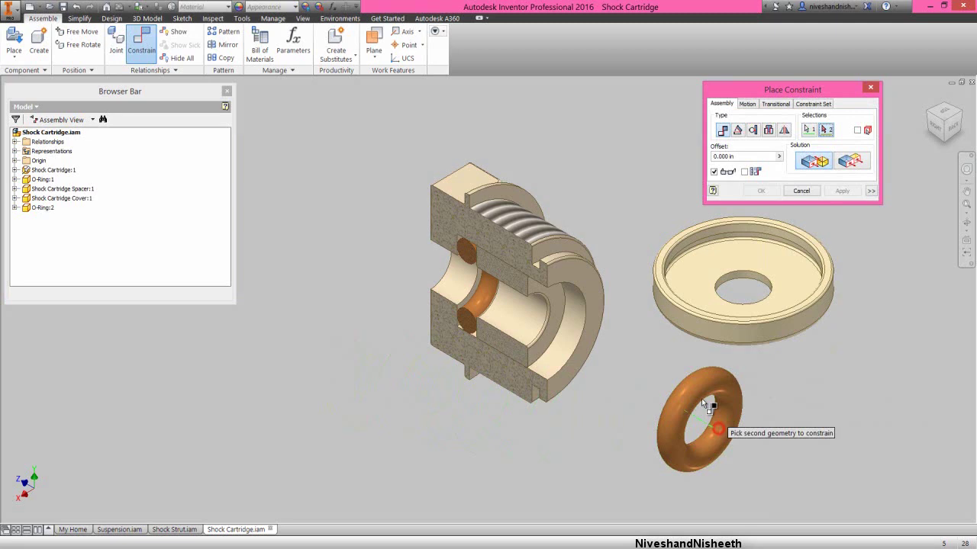
left_click(574, 330)
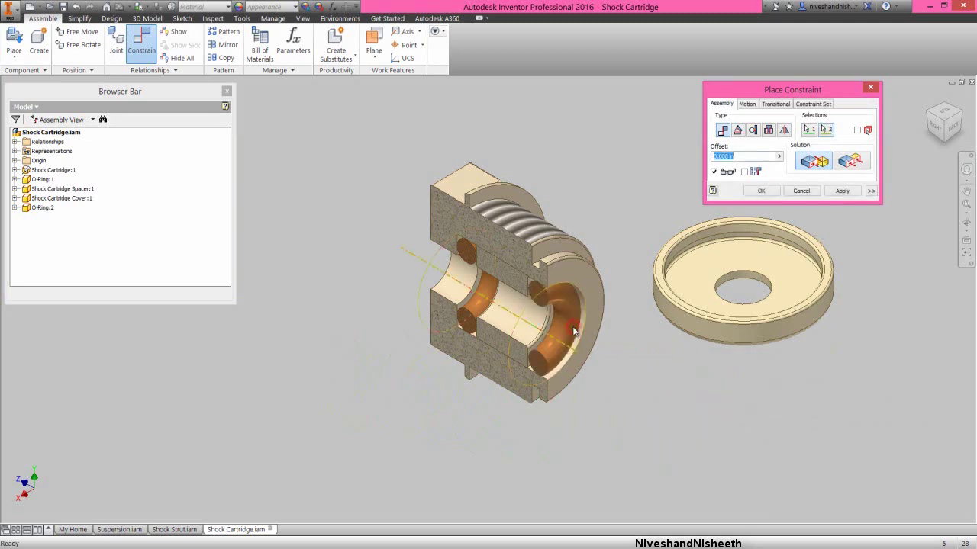
left_click(763, 190)
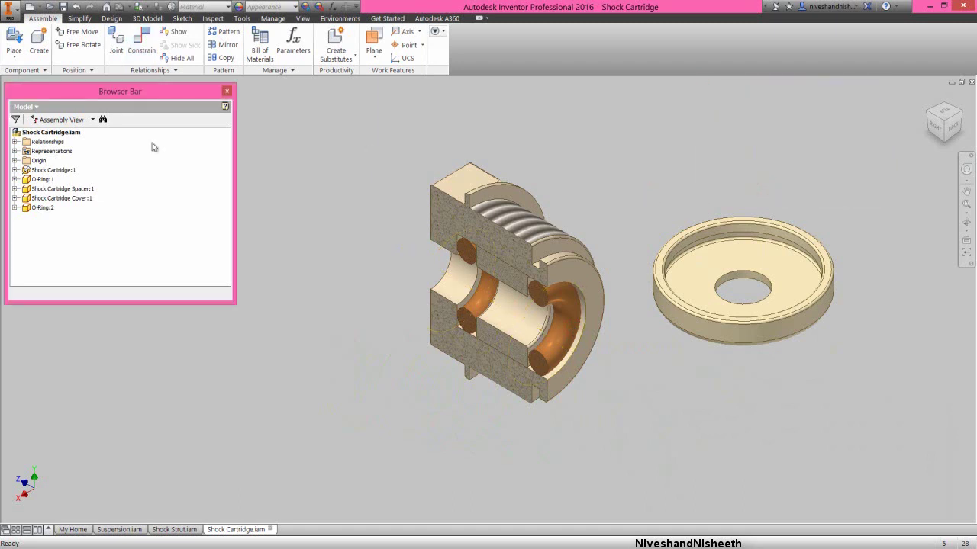
Step: Show the browser in Modeling View and mate the second O-Ring's Work Plane1 to the Shock Cartridge Spacer's end face with 0.000 in offset
left_click(92, 120)
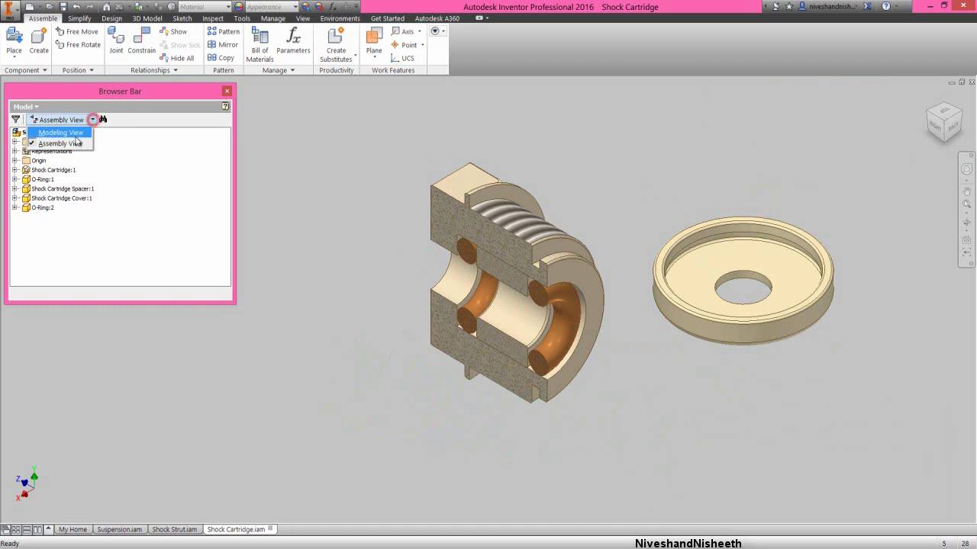
left_click(61, 132)
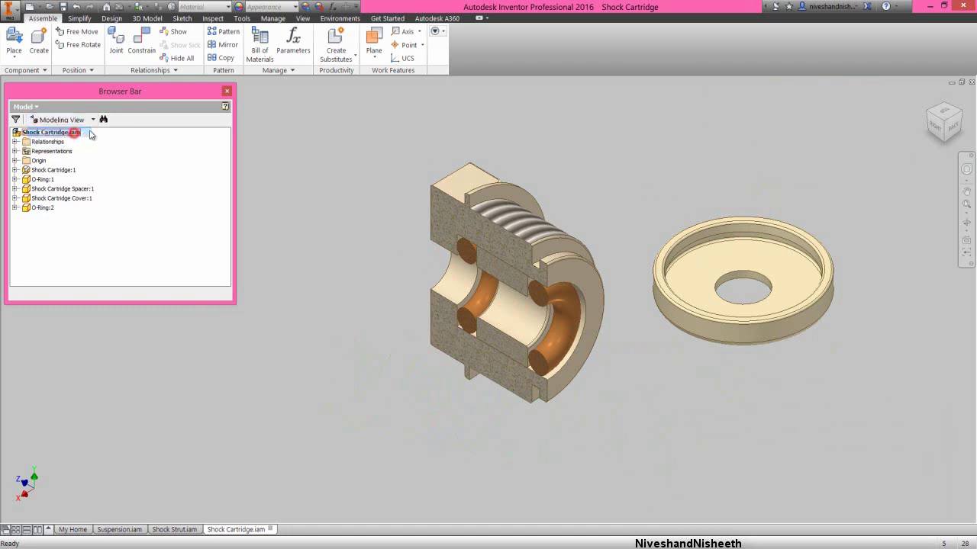
left_click(141, 42)
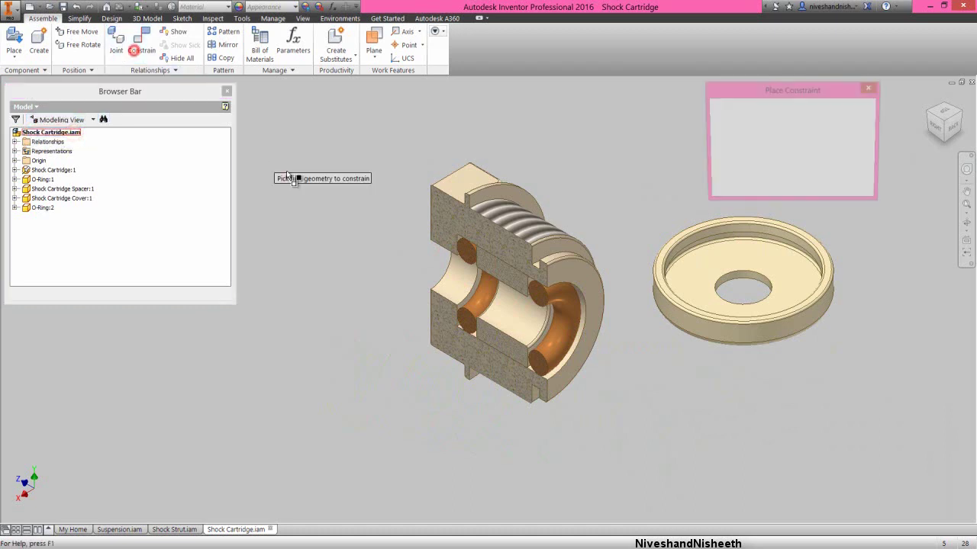
left_click(15, 208)
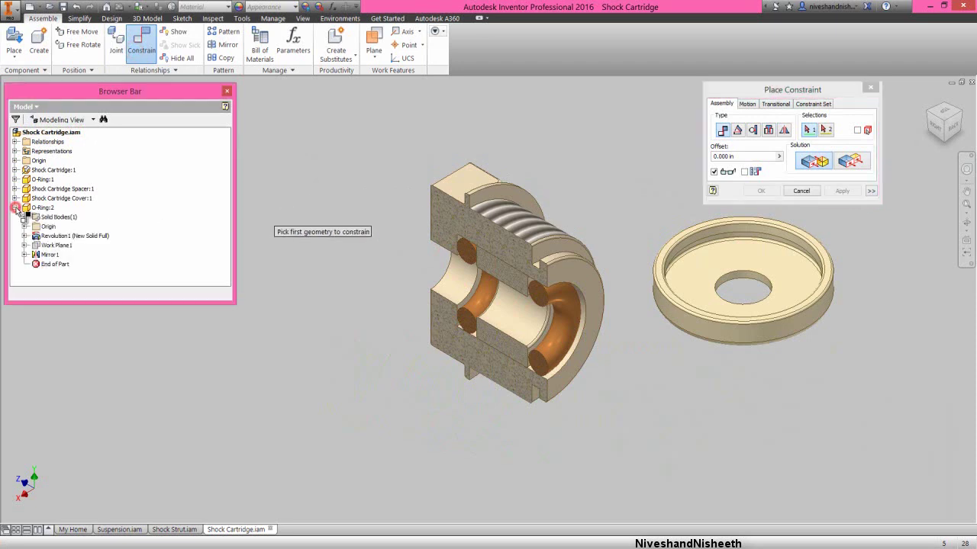
left_click(55, 245)
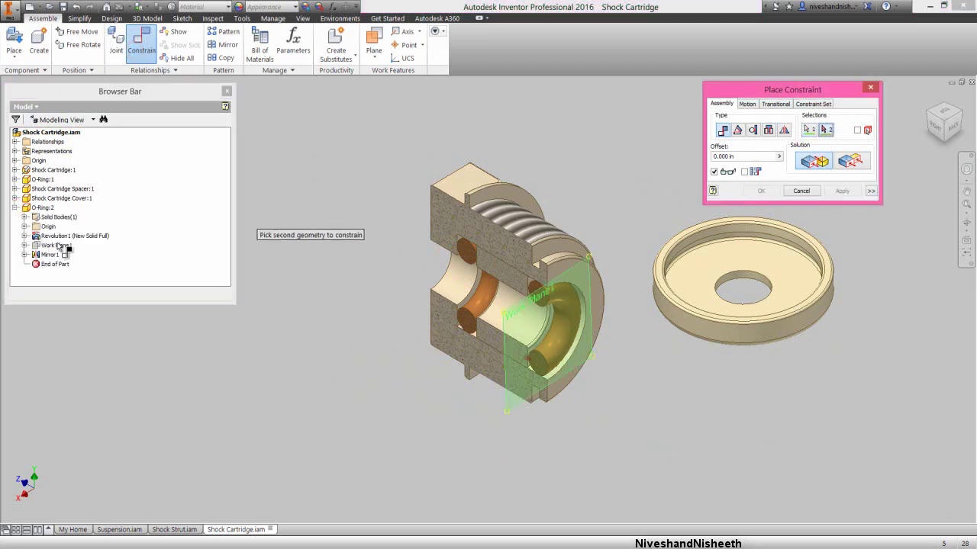
left_click(951, 128)
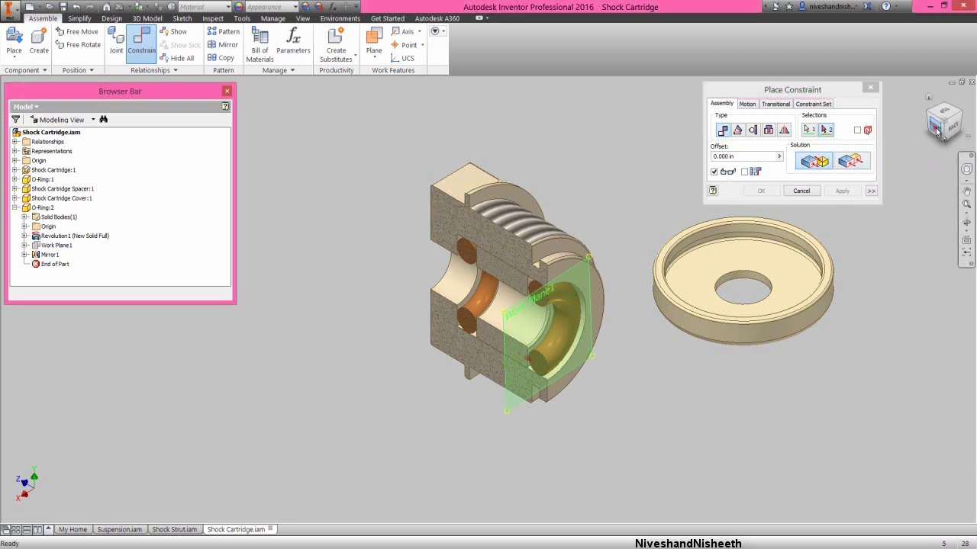
scroll(526, 237, "down", 3)
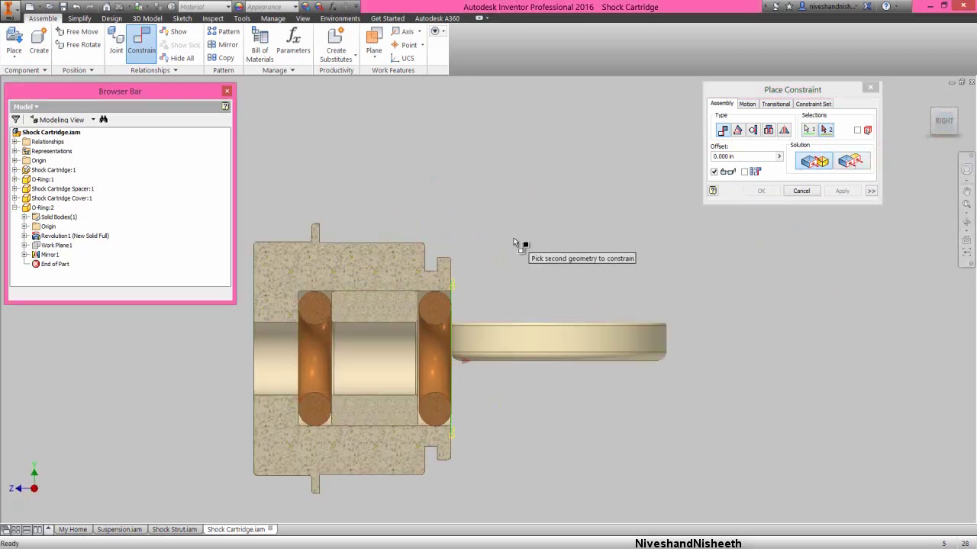
left_click(965, 222)
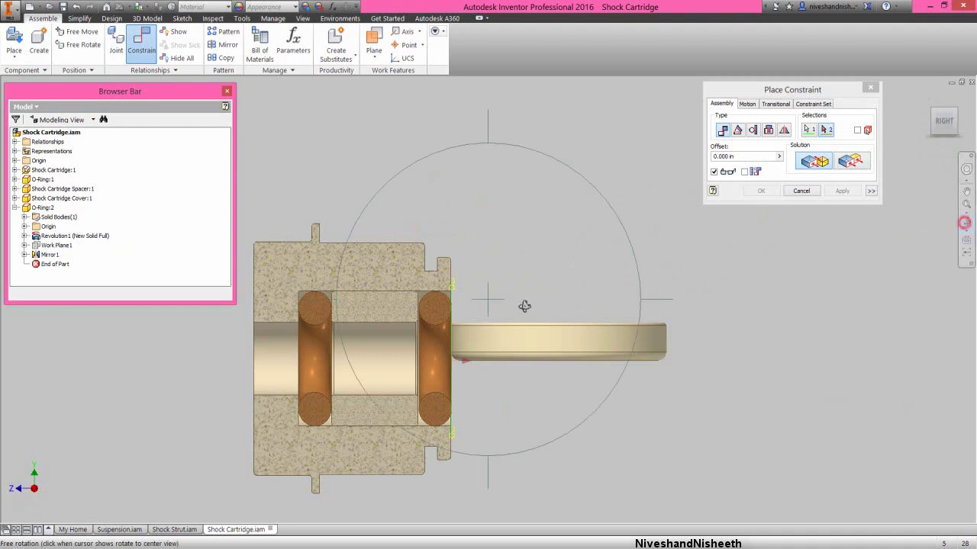
left_click_drag(524, 306, 475, 323)
scroll(370, 340, "down", 2)
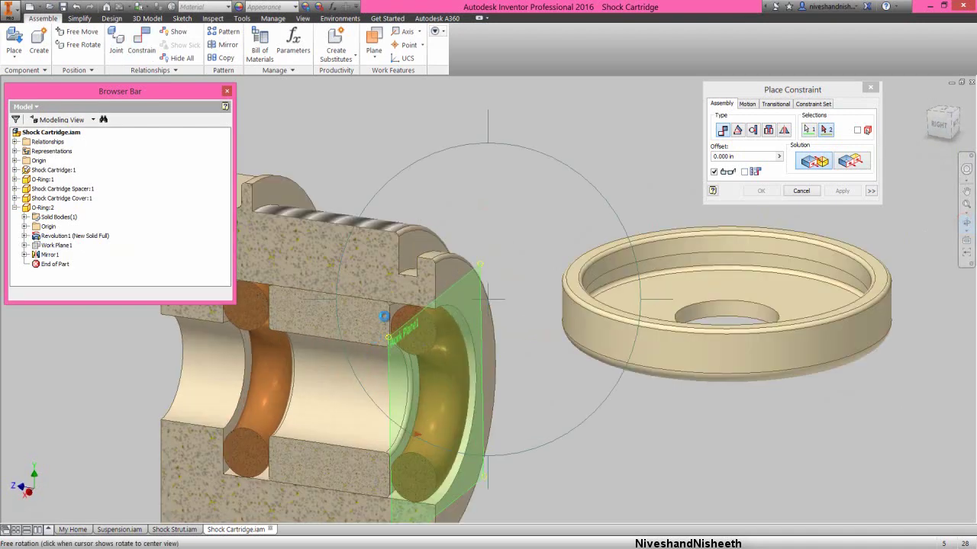
scroll(383, 316, "down", 2)
right_click(382, 316)
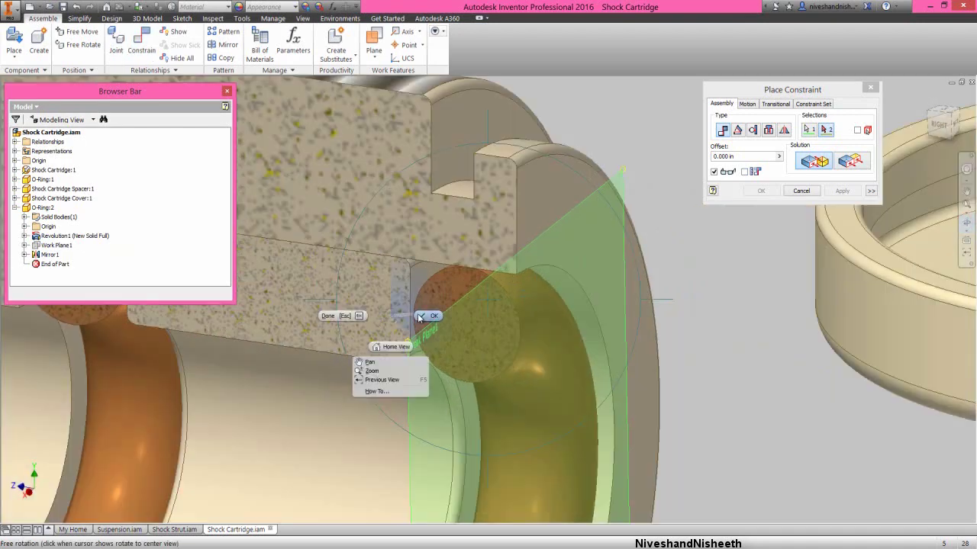
left_click(416, 316)
left_click(413, 282)
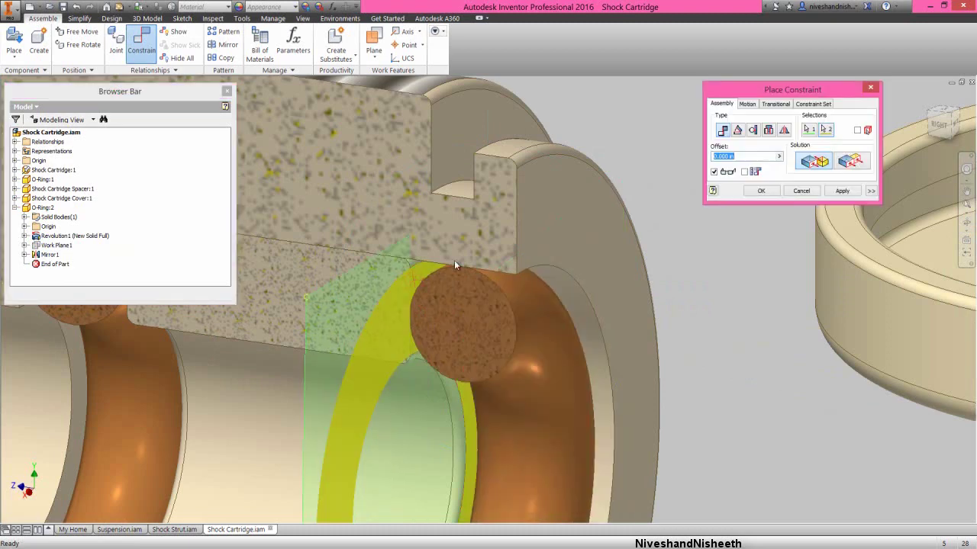
left_click(772, 191)
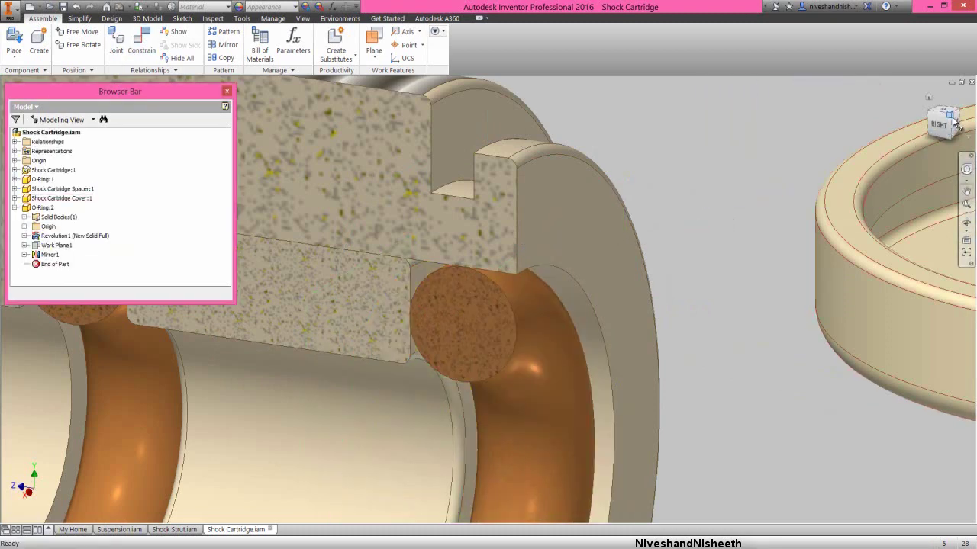
Step: Mate the axis of the Shock Cartridge Cover's center hole to the Shock Cartridge's axis with 0.000 in offset
left_click(938, 109)
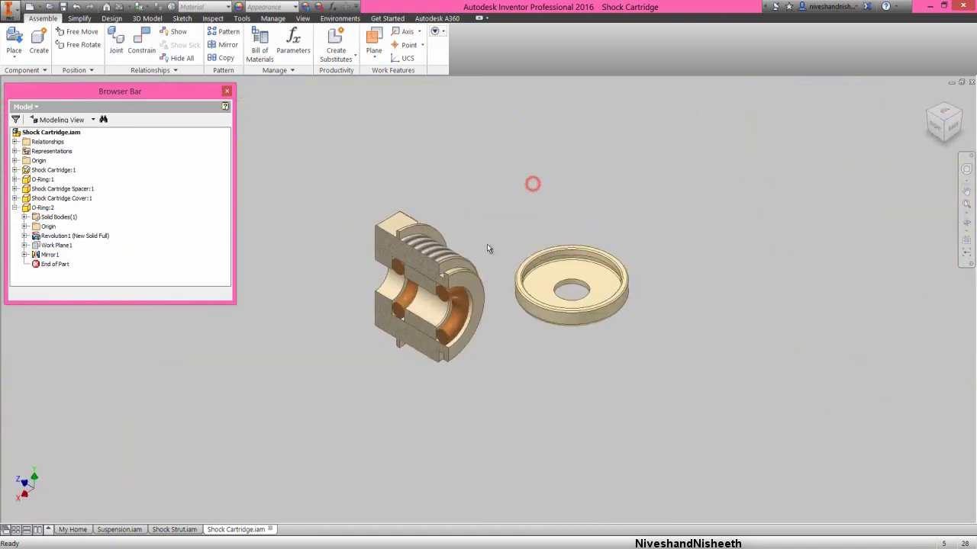
scroll(489, 248, "down", 3)
right_click(481, 254)
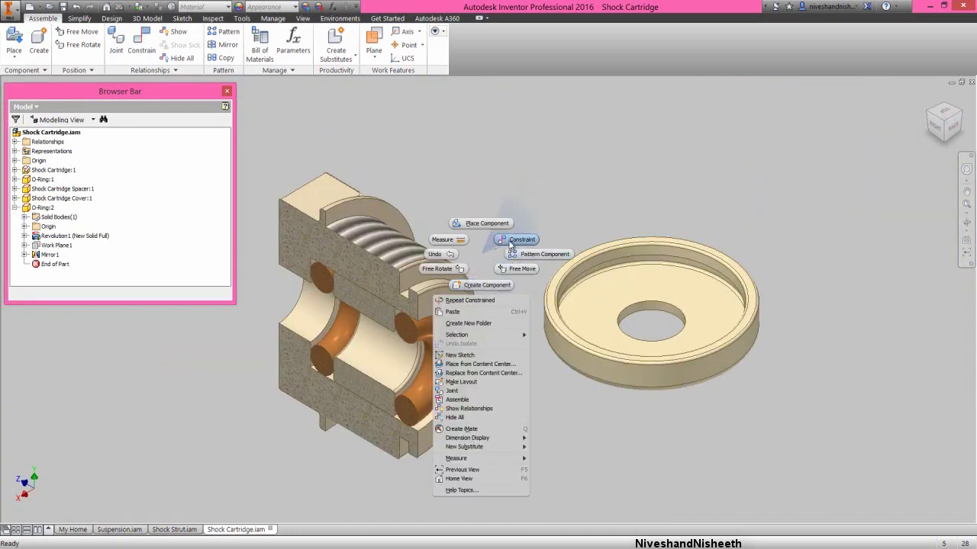
left_click(511, 241)
left_click(652, 328)
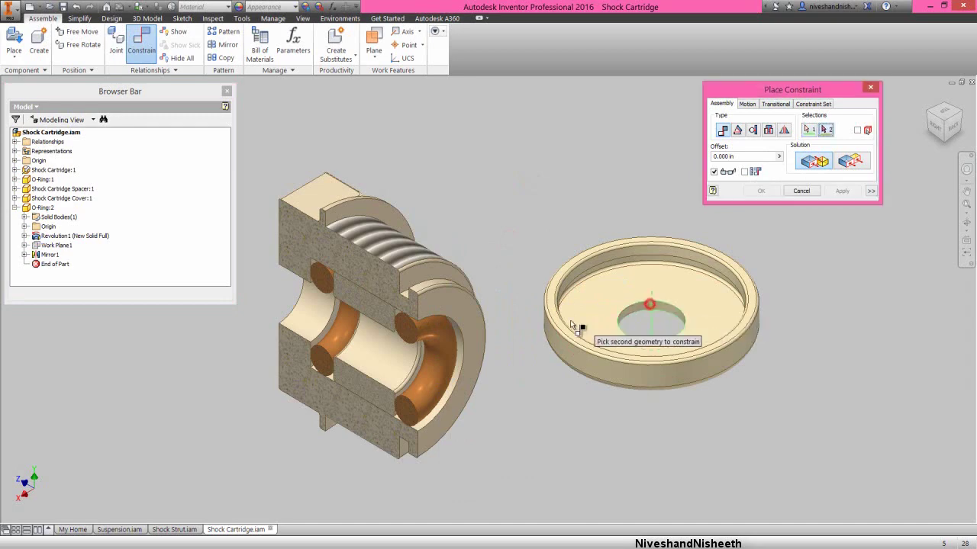
scroll(438, 283, "down", 2)
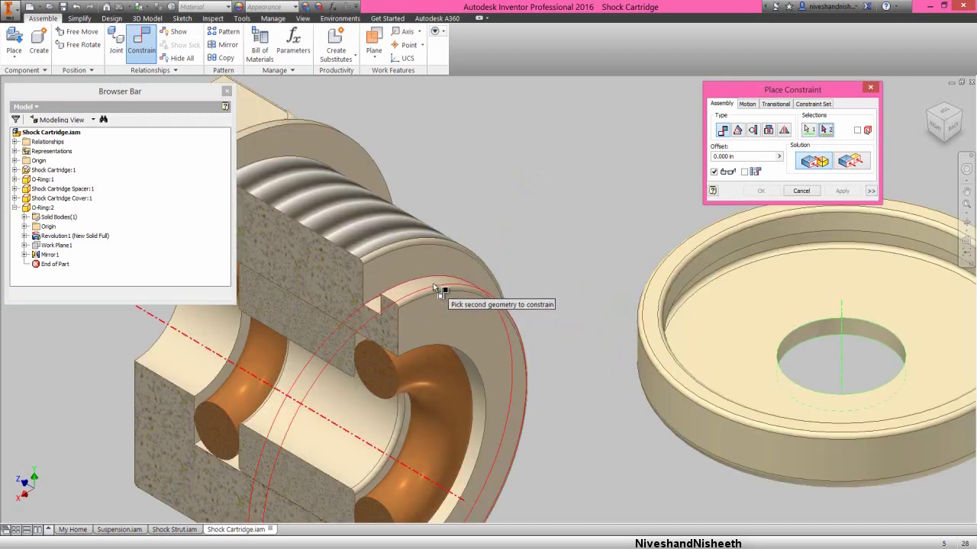
left_click(433, 286)
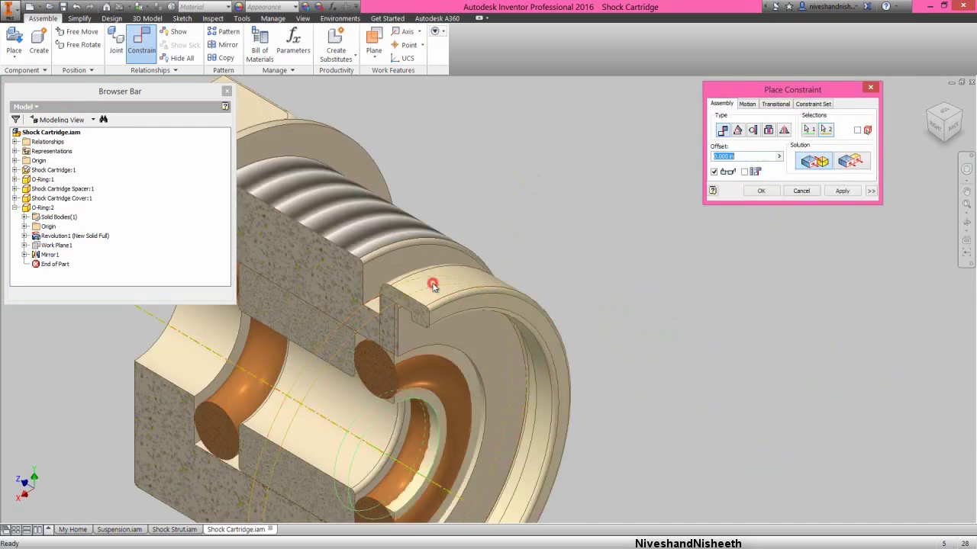
left_click(761, 191)
Step: Free-rotate the Shock Cartridge Cover so that its open, lipped side faces the Shock Cartridge
scroll(743, 214, "up", 3)
scroll(708, 263, "down", 4)
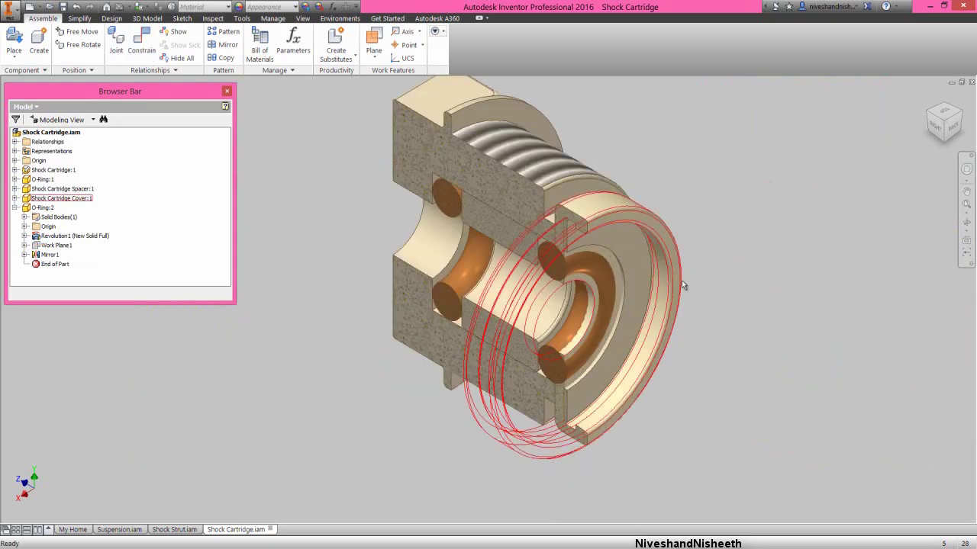
left_click(647, 222)
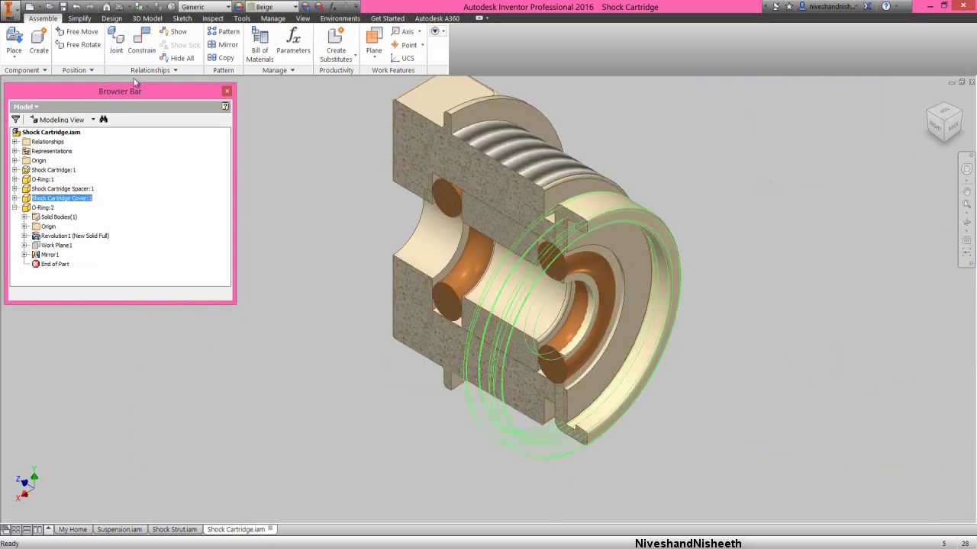
left_click(83, 45)
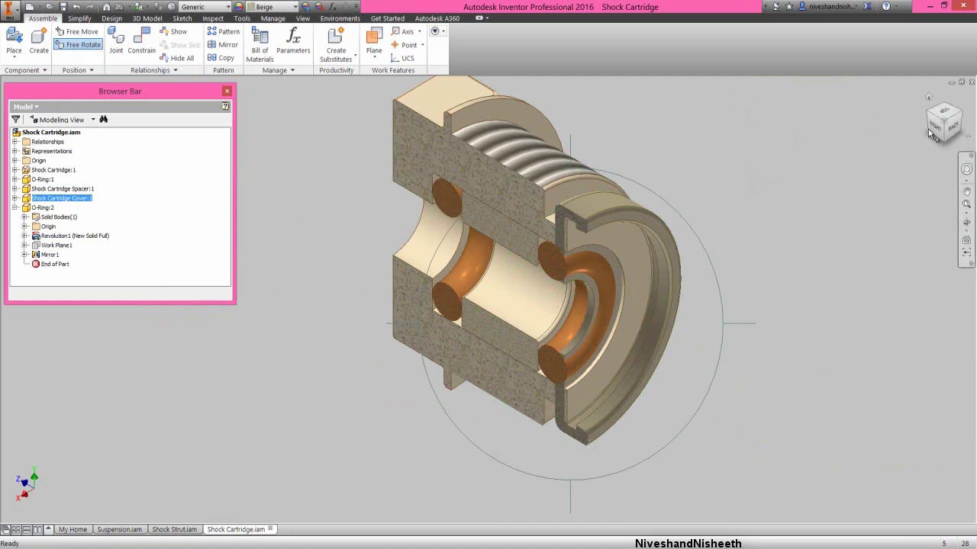
left_click(951, 131)
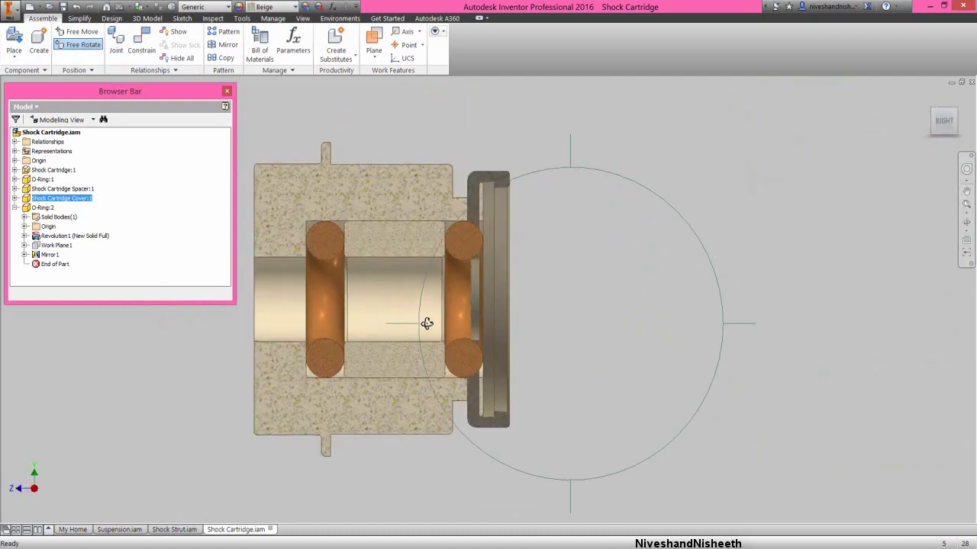
left_click_drag(413, 327, 500, 319)
right_click(535, 257)
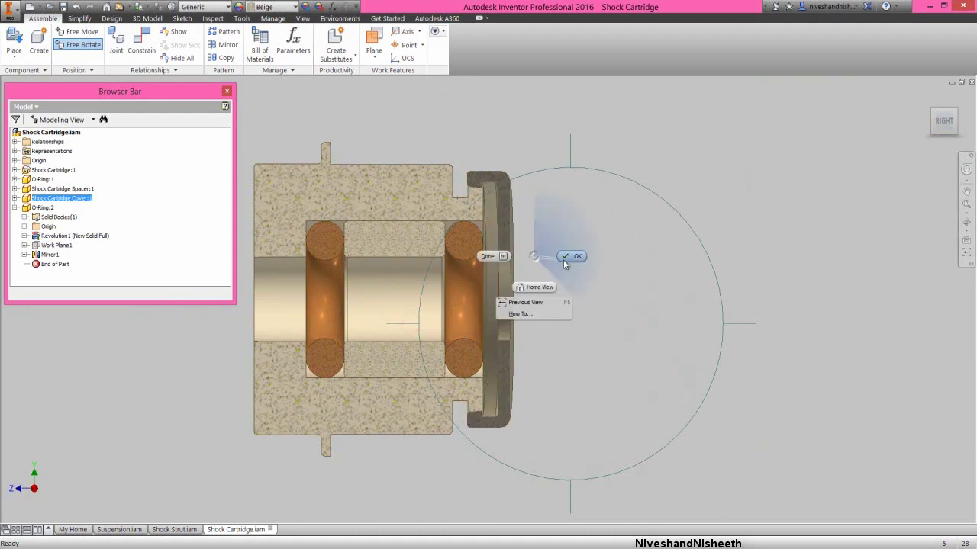
left_click(565, 264)
Step: Pull the Shock Cartridge Cover clear and mate its inner flat face to the Shock Cartridge's flange end face with 0.000 in offset
left_click(958, 119)
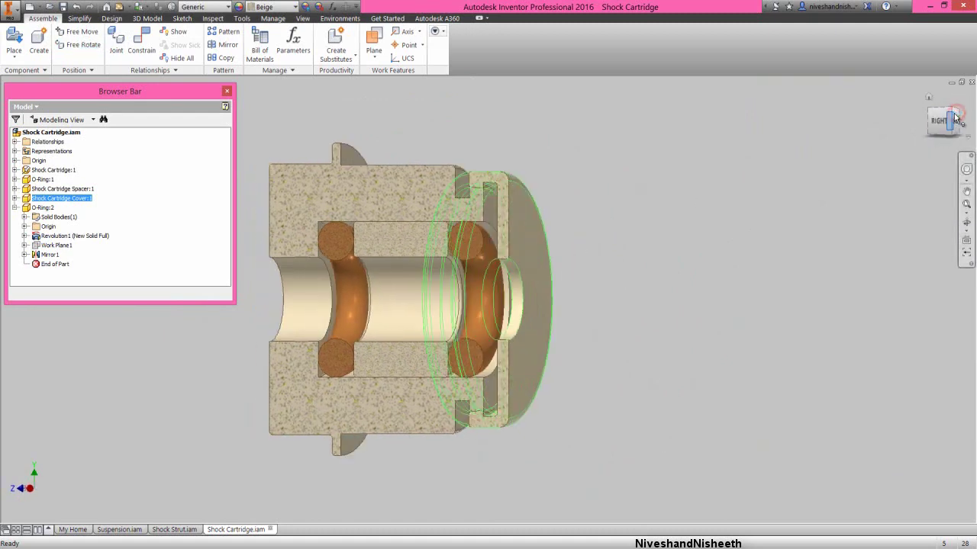
left_click(944, 111)
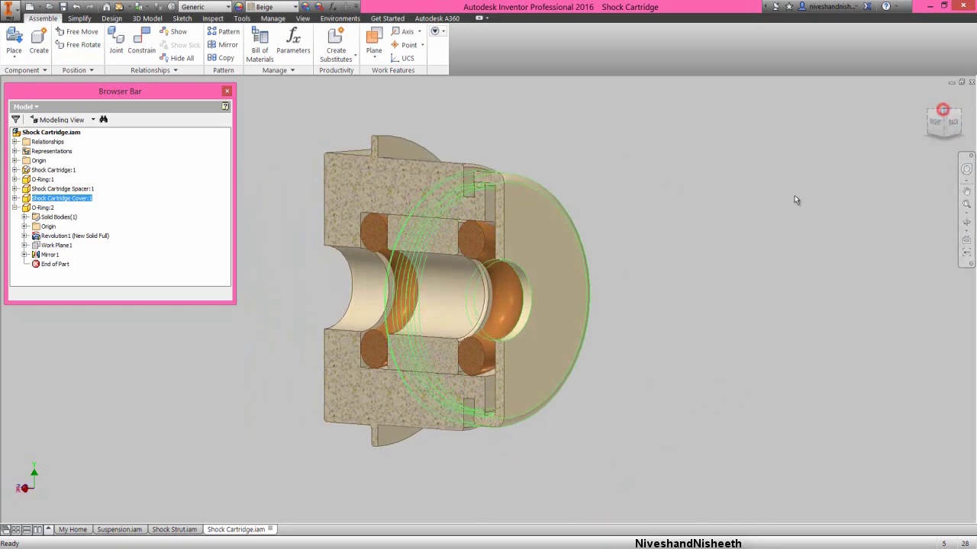
left_click_drag(534, 280, 687, 382)
left_click(681, 214)
right_click(680, 212)
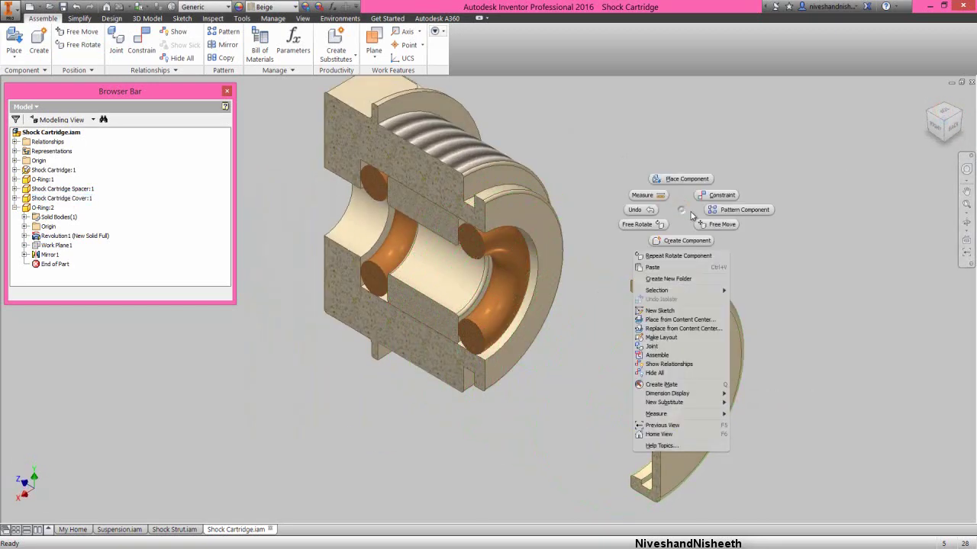
left_click(711, 197)
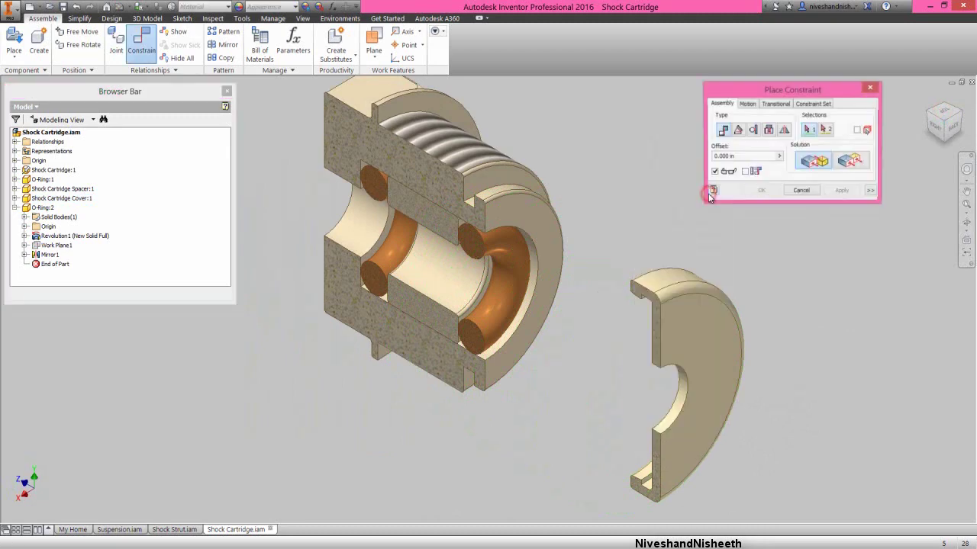
left_click(535, 215)
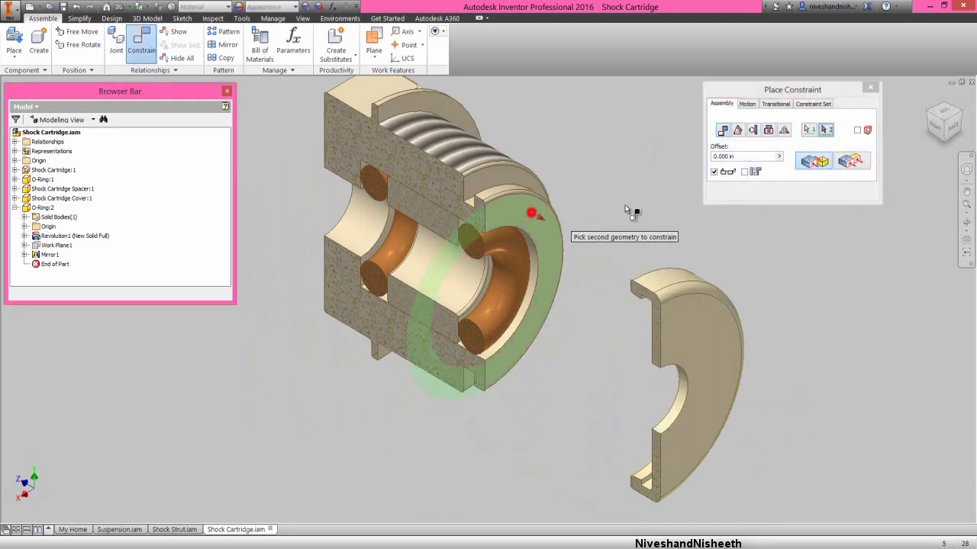
left_click(924, 113)
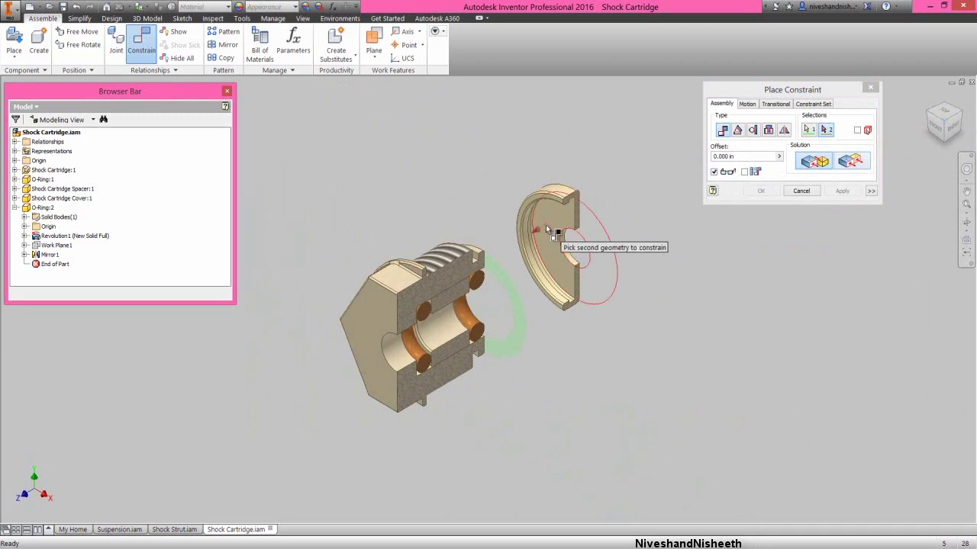
left_click(545, 225)
left_click(754, 190)
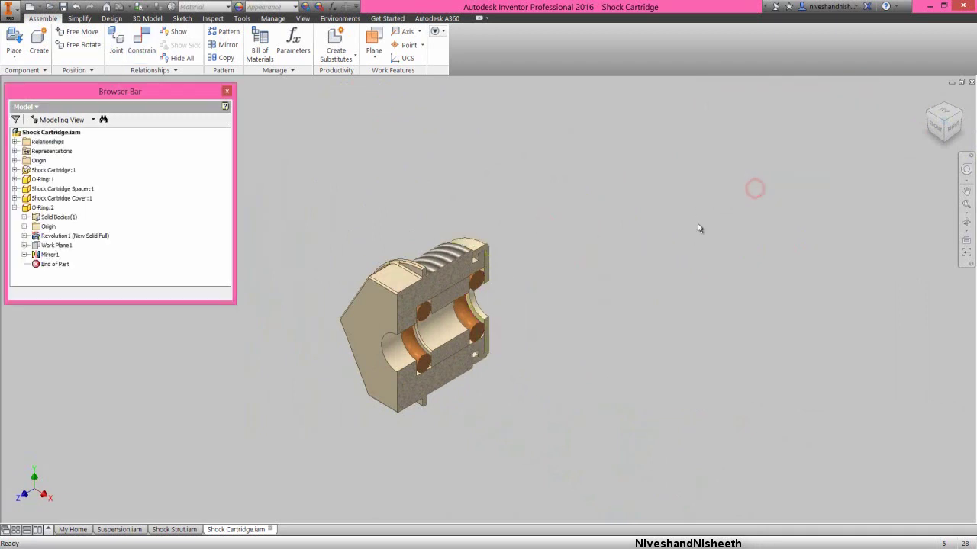
left_click(962, 113)
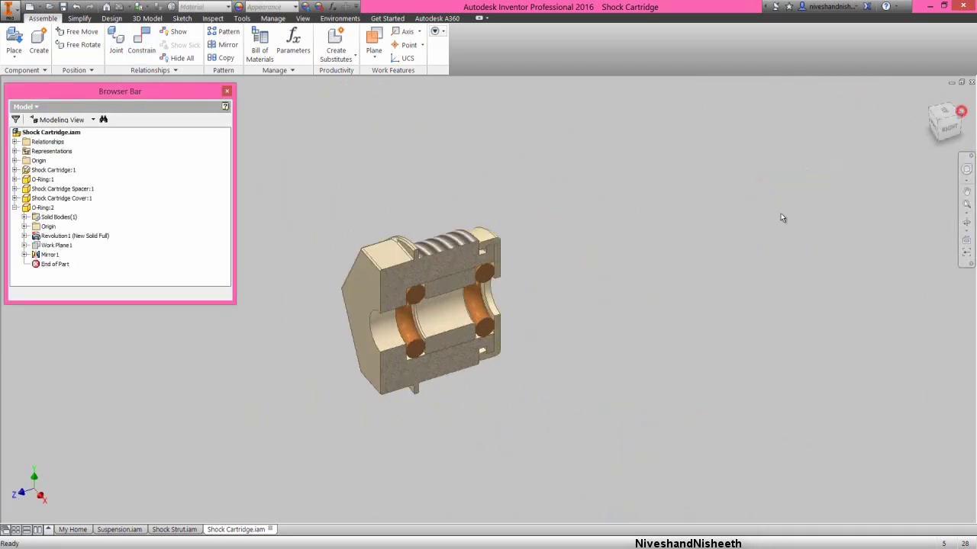
left_click(364, 177)
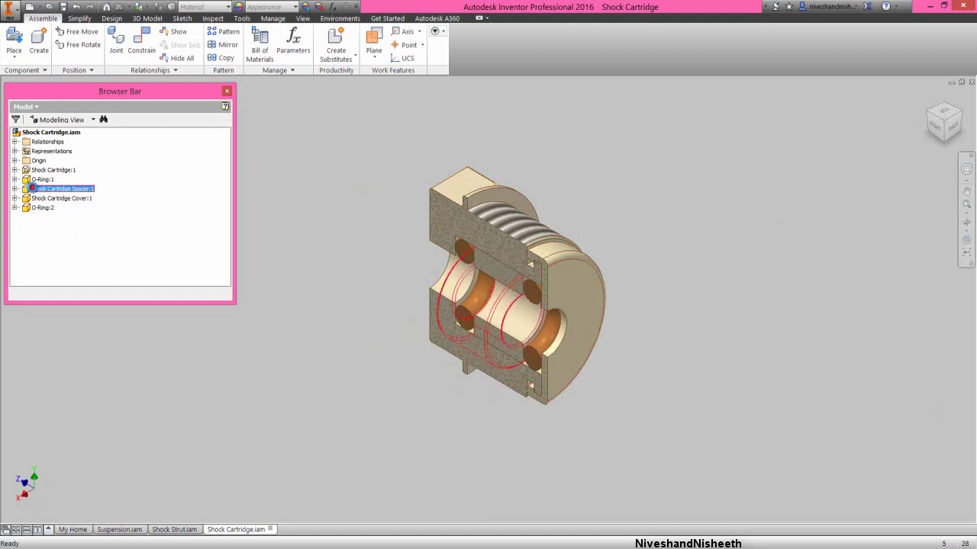
Step: Open the Shock Cartridge Spacer for in-place editing and apply the Brindle appearance from Favorites to it
double_click(32, 188)
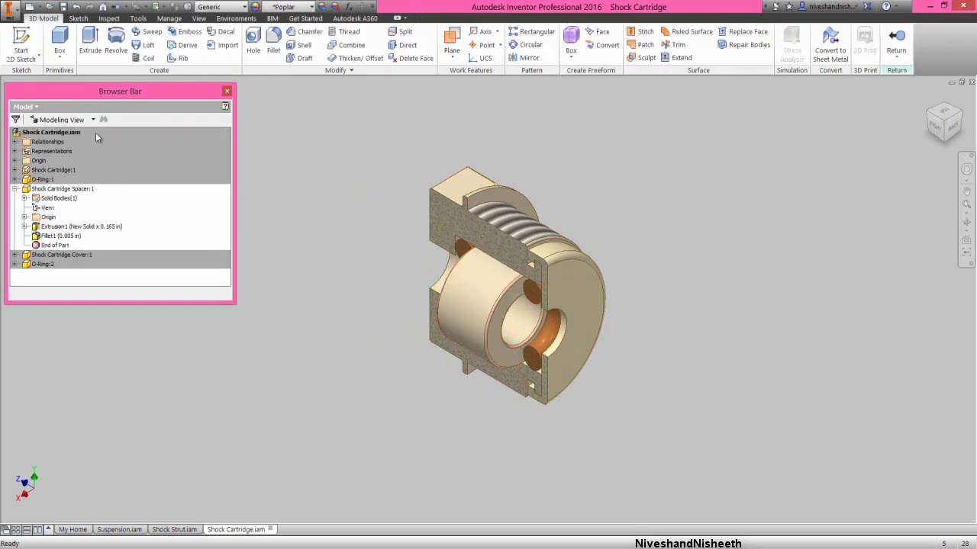
left_click(54, 187)
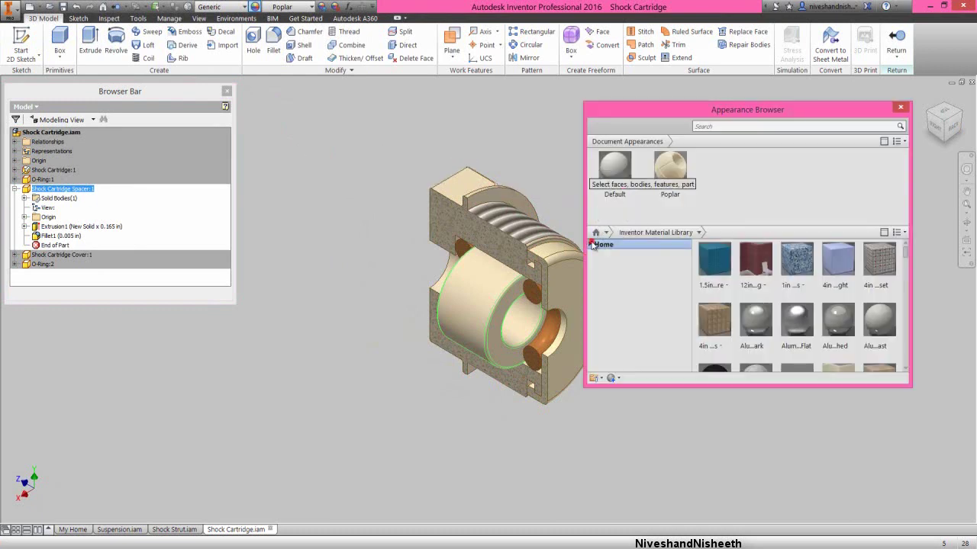
left_click(592, 245)
left_click(606, 255)
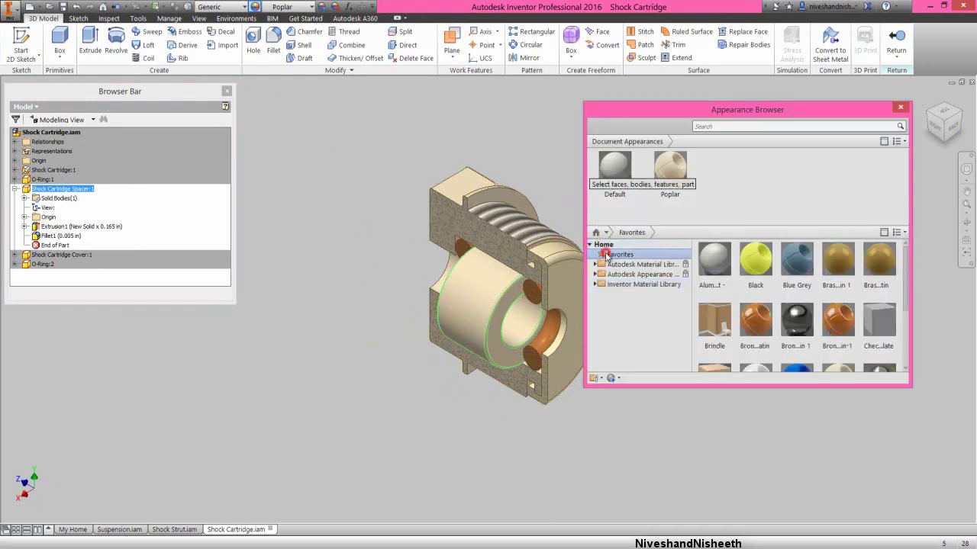
left_click(709, 356)
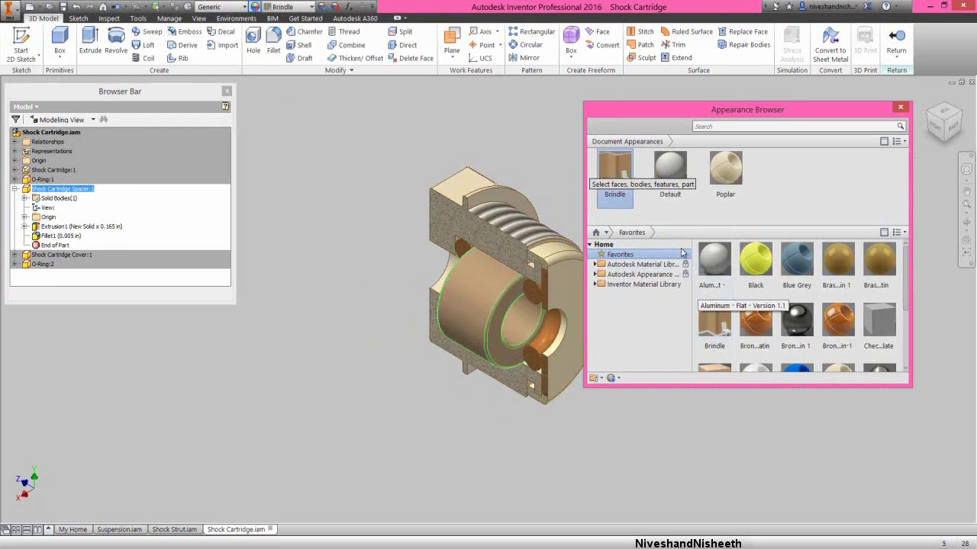
Step: Finish editing the Shock Cartridge Spacer, return to the Shock Cartridge assembly and collapse its expanded browser tree
left_click(901, 109)
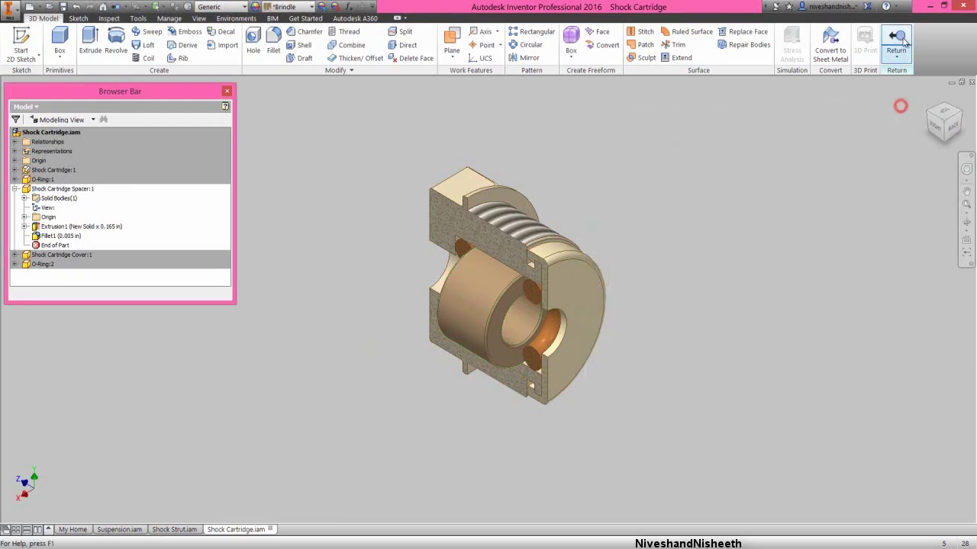
left_click(896, 42)
left_click(346, 257)
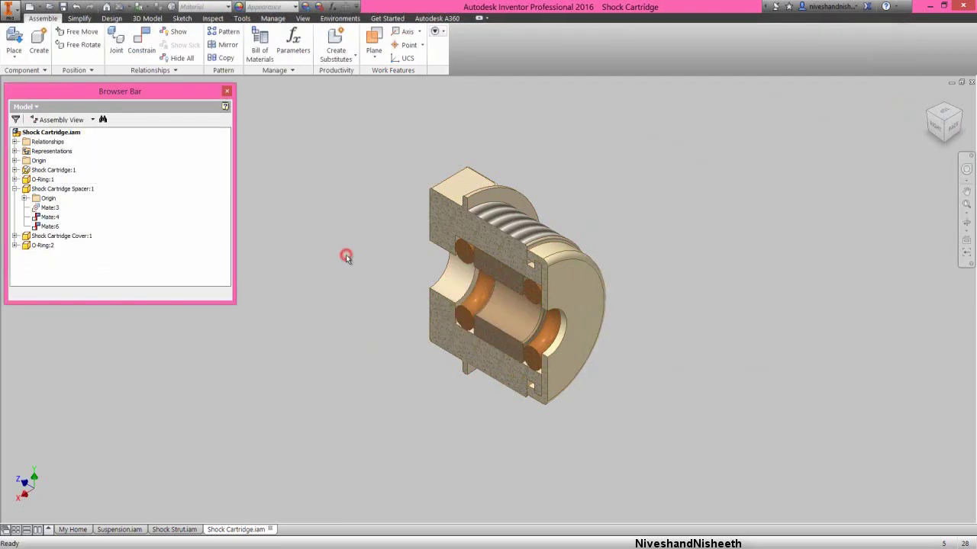
right_click(132, 238)
left_click(155, 443)
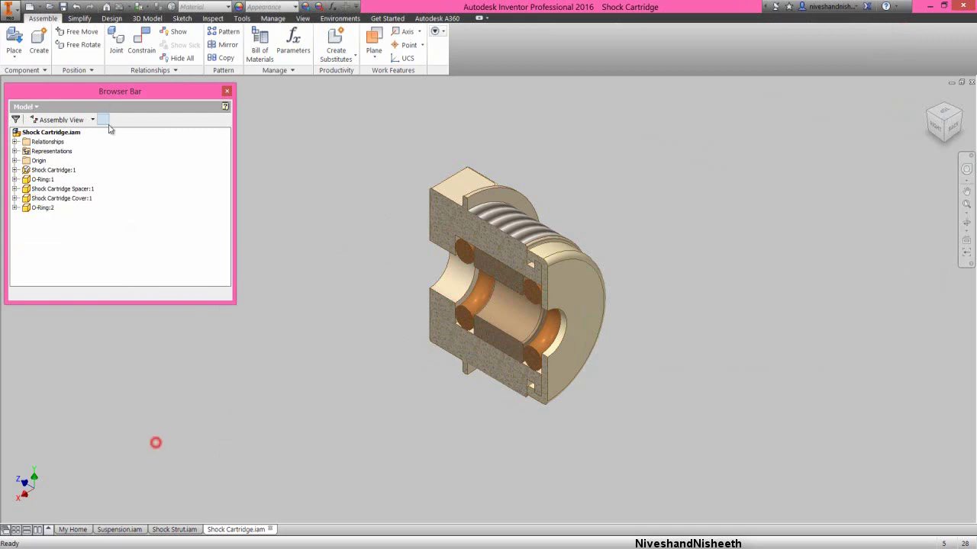
Step: Save the Shock Cartridge assembly together with all its changed dependents
left_click(63, 6)
left_click(542, 340)
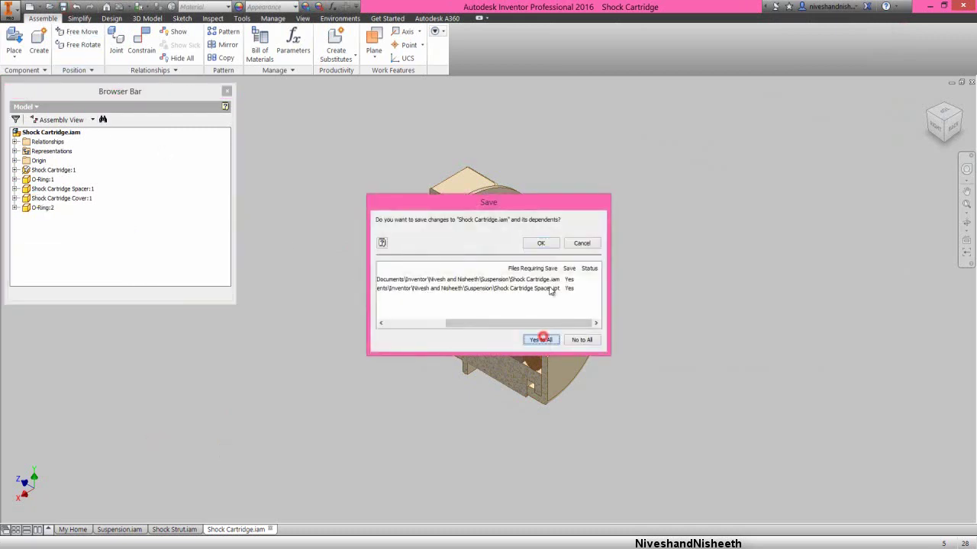
left_click(543, 245)
Step: End the half section view of the Shock Cartridge assembly
left_click(303, 18)
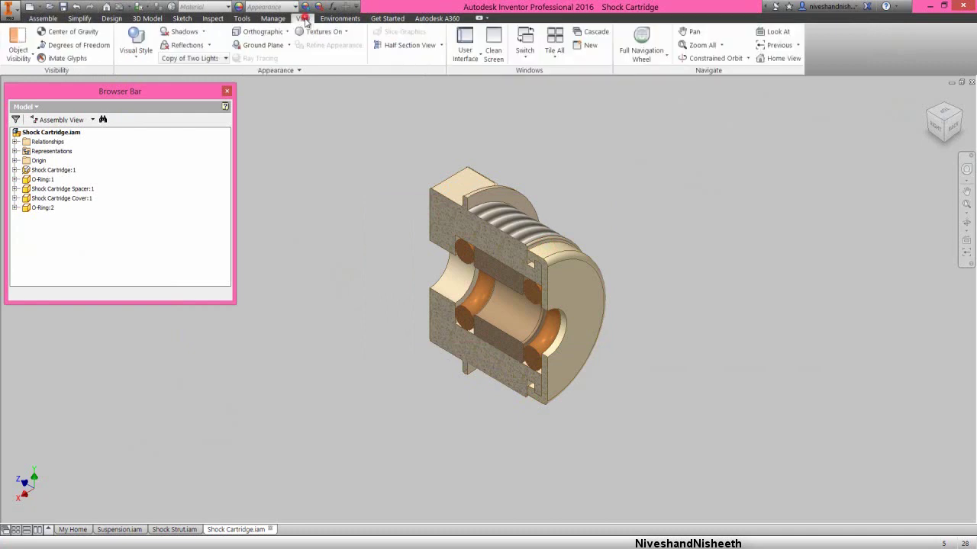
left_click(442, 46)
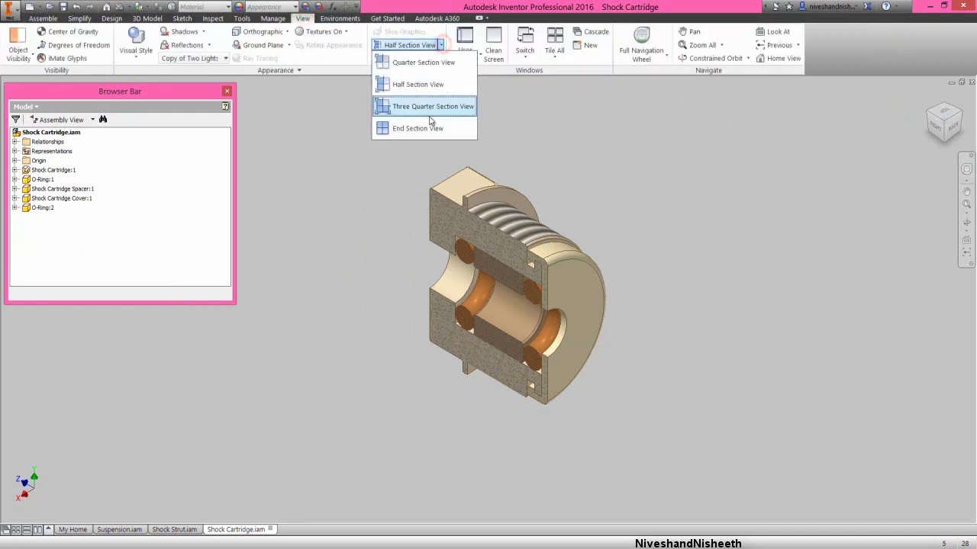
left_click(428, 125)
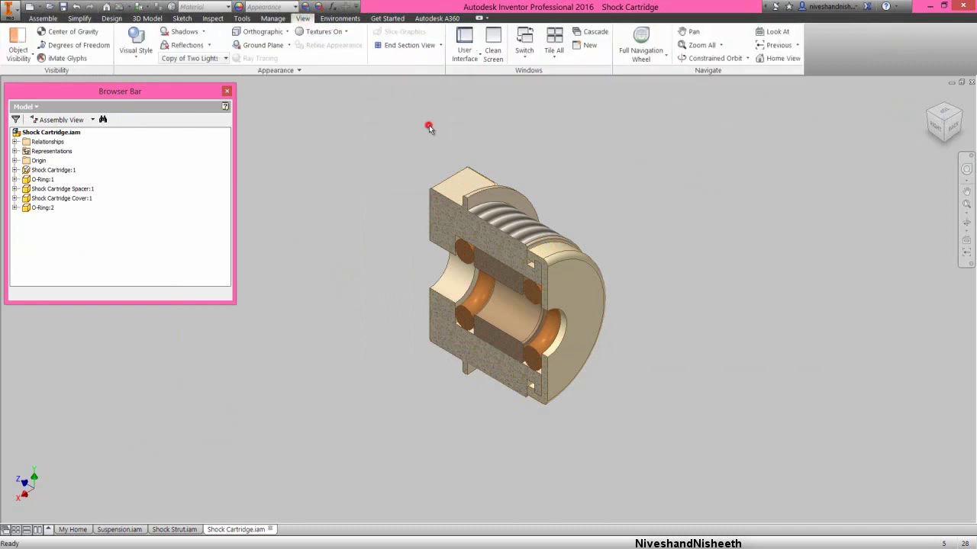
left_click(50, 19)
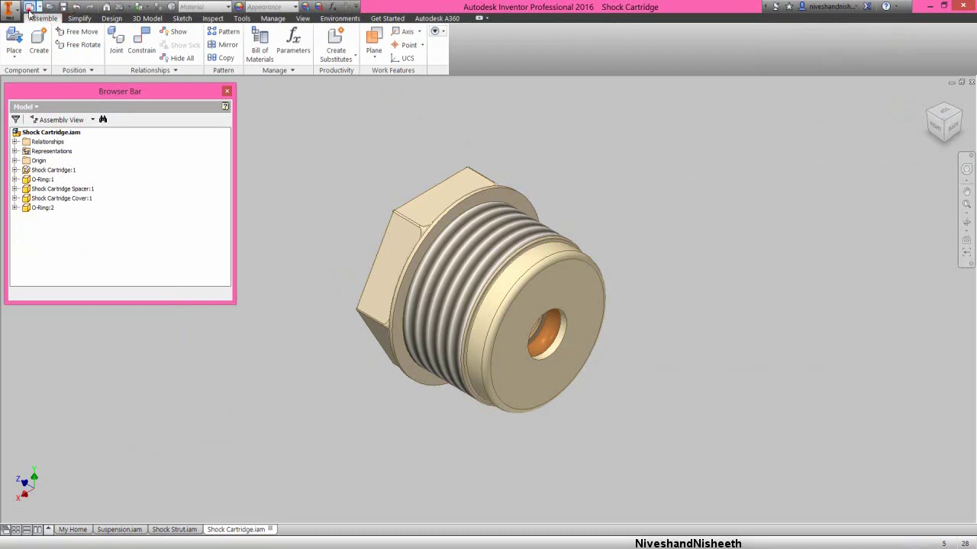
Step: Create a new assembly from the English Standard (in).iam template and place one Shock Body 1.3 Length grounded at the origin
left_click(29, 7)
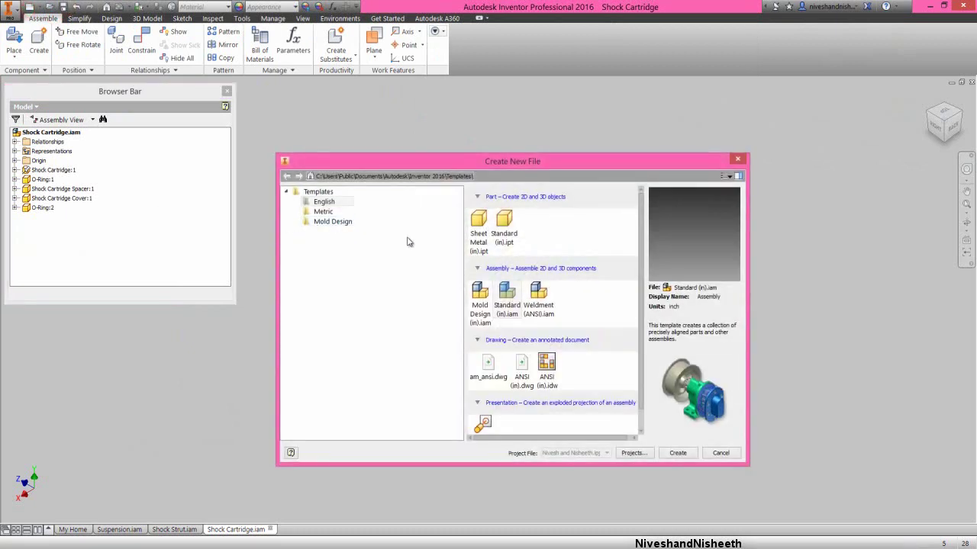
double_click(507, 296)
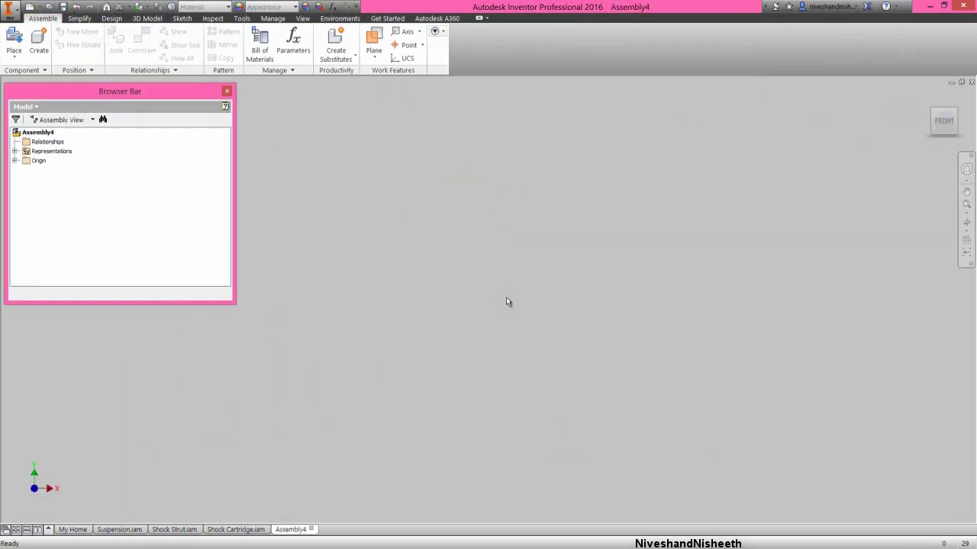
right_click(485, 296)
left_click(489, 263)
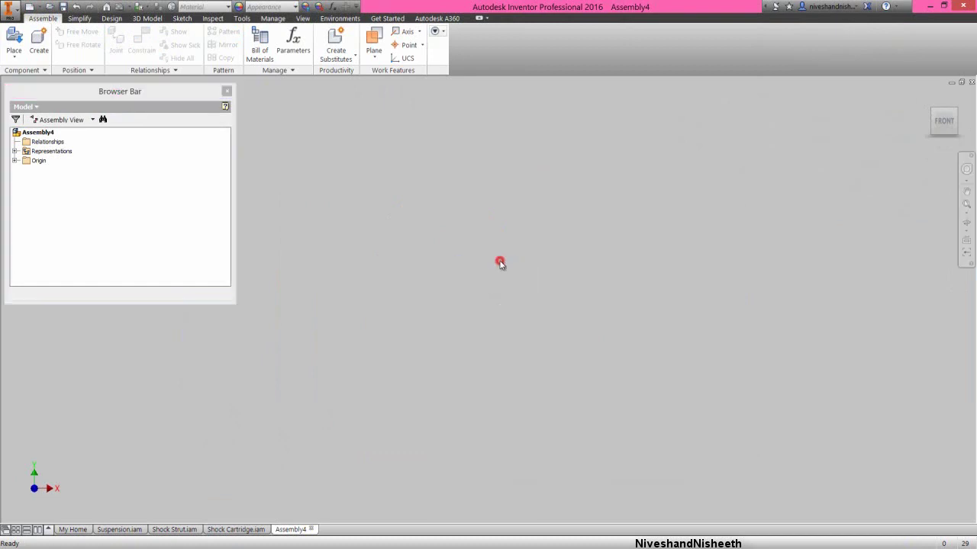
left_click_drag(689, 189, 636, 152)
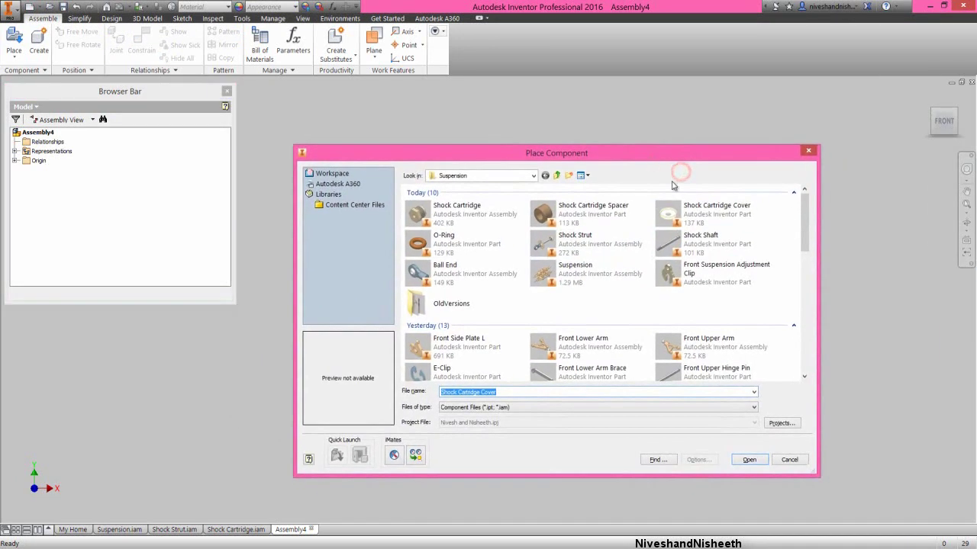
left_click_drag(805, 216, 810, 267)
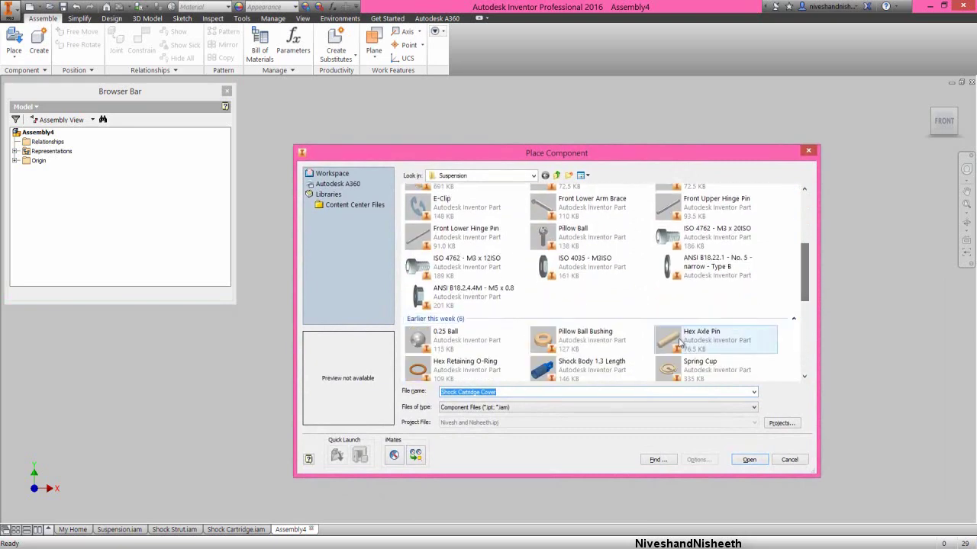
left_click(598, 374)
double_click(600, 375)
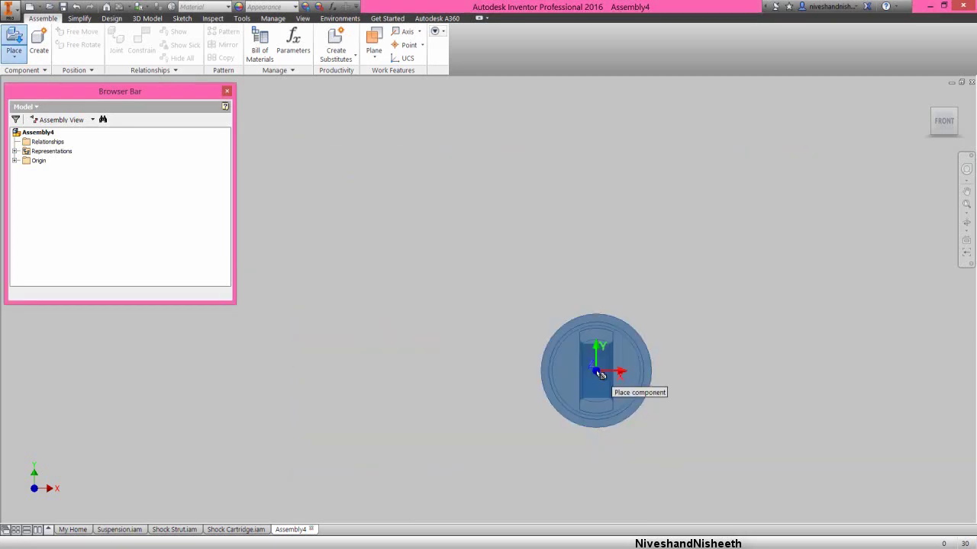
right_click(608, 241)
left_click(639, 256)
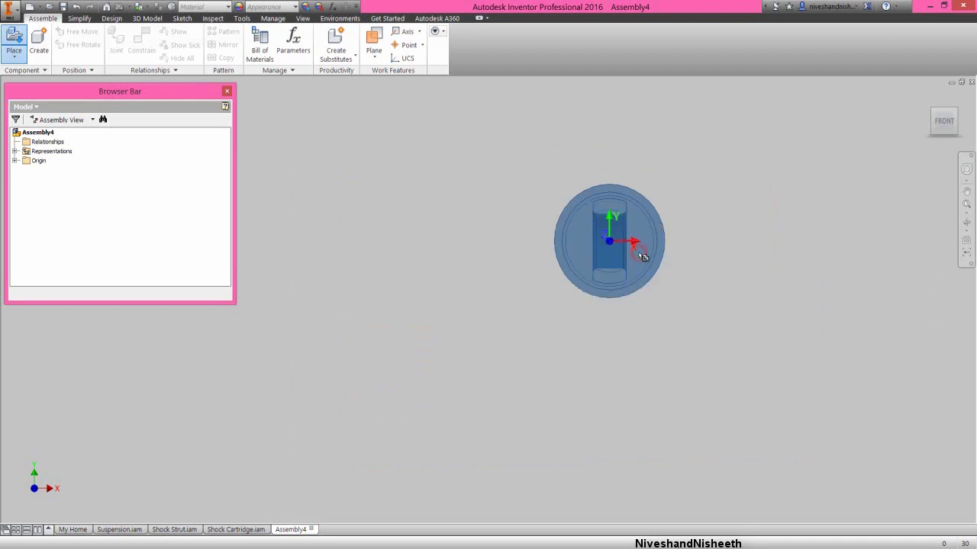
right_click(778, 280)
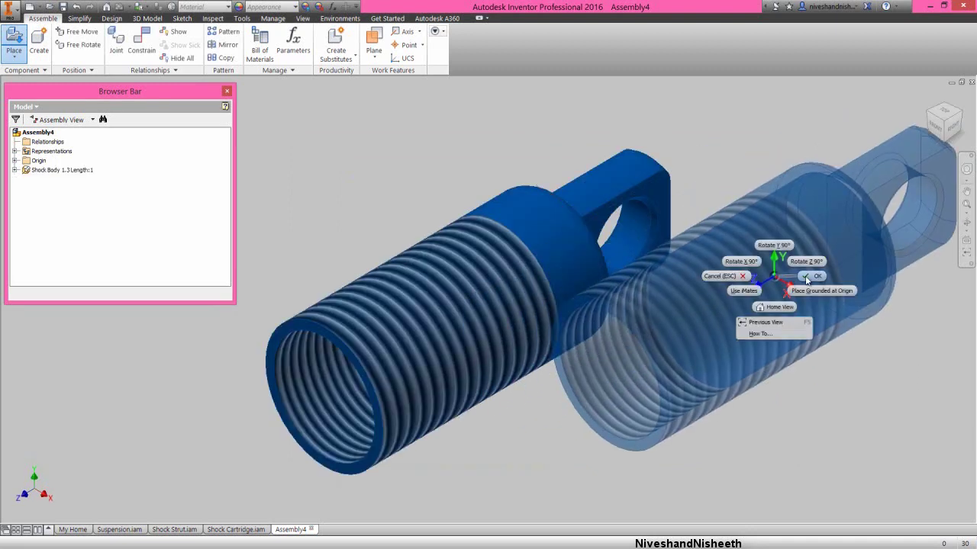
left_click(806, 274)
Step: Import the Favorite Color.styxml style file and make Copy of Two Lights-1 the active lighting style
left_click(305, 19)
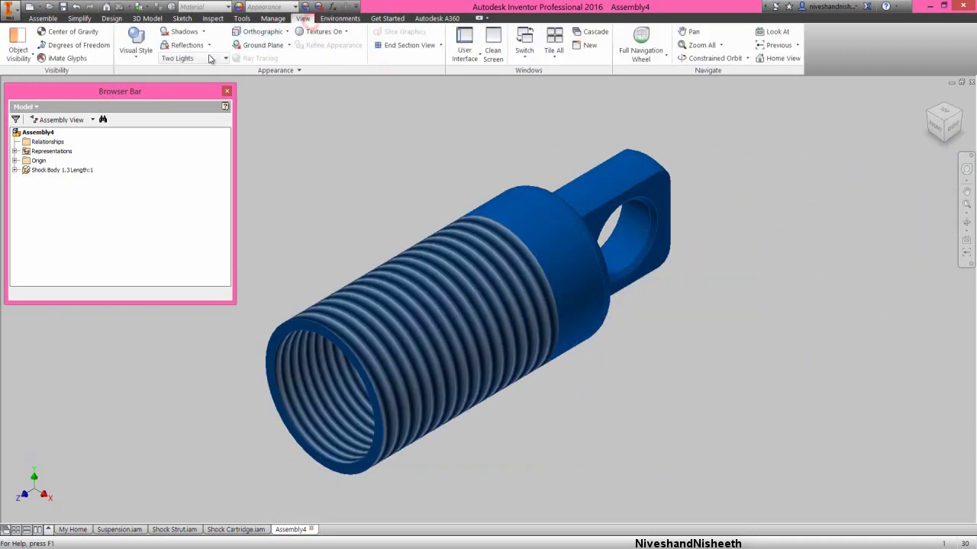
left_click(198, 59)
left_click(181, 327)
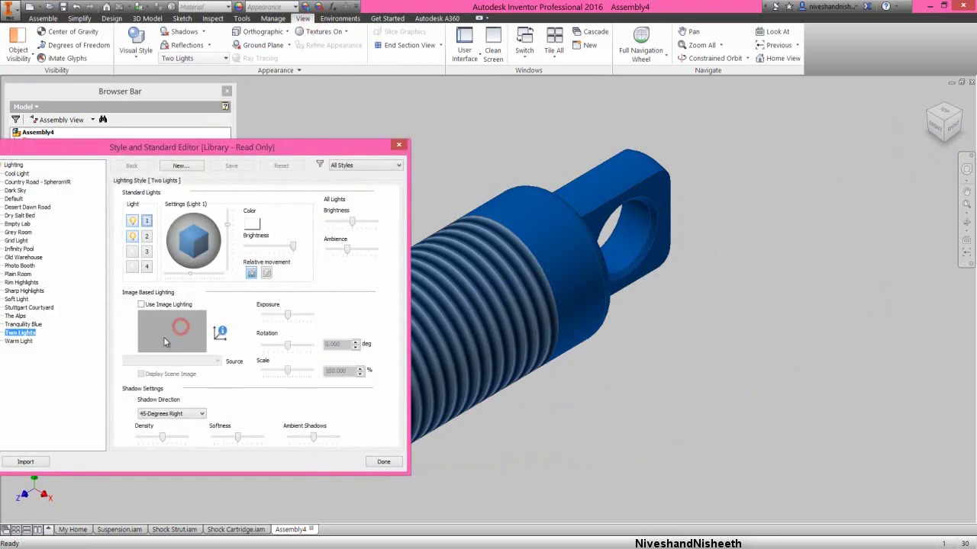
left_click(26, 462)
double_click(218, 260)
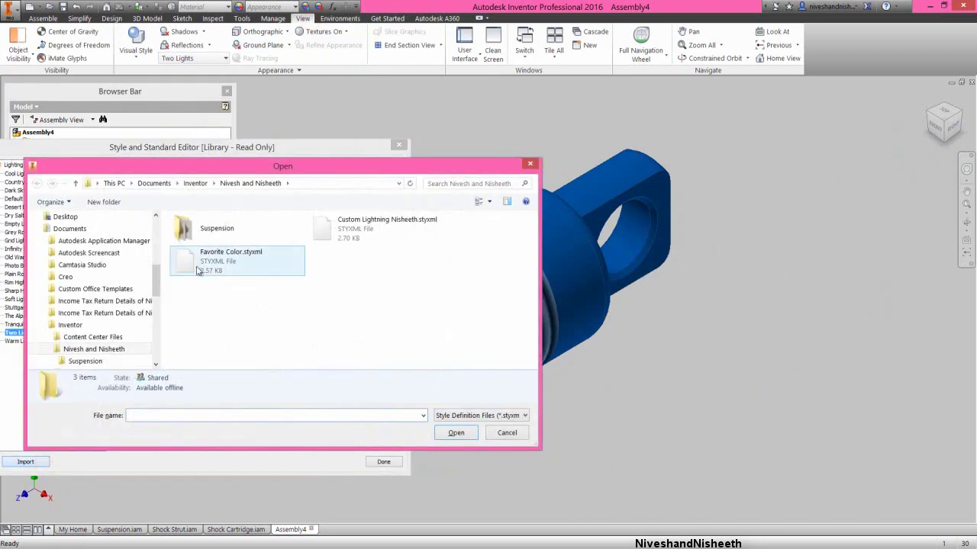
left_click(52, 182)
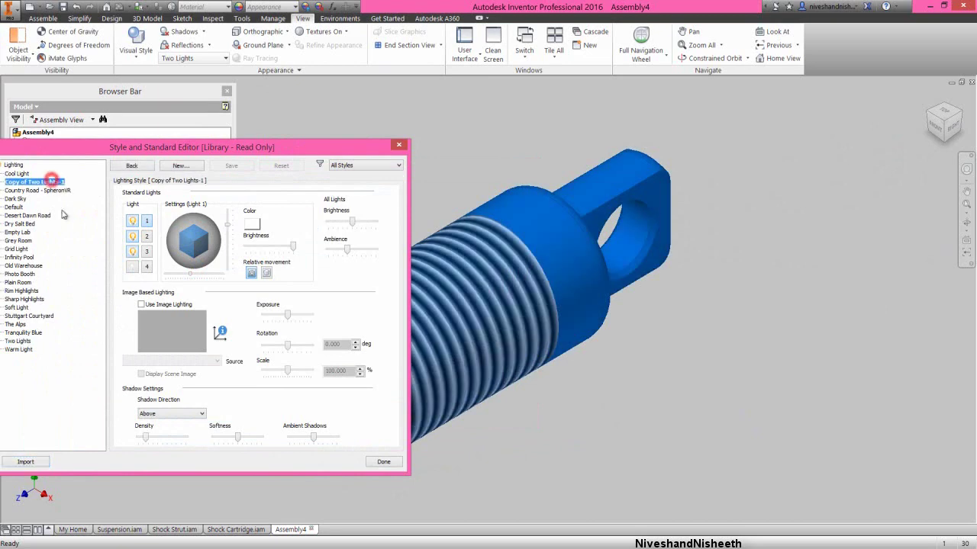
left_click(382, 462)
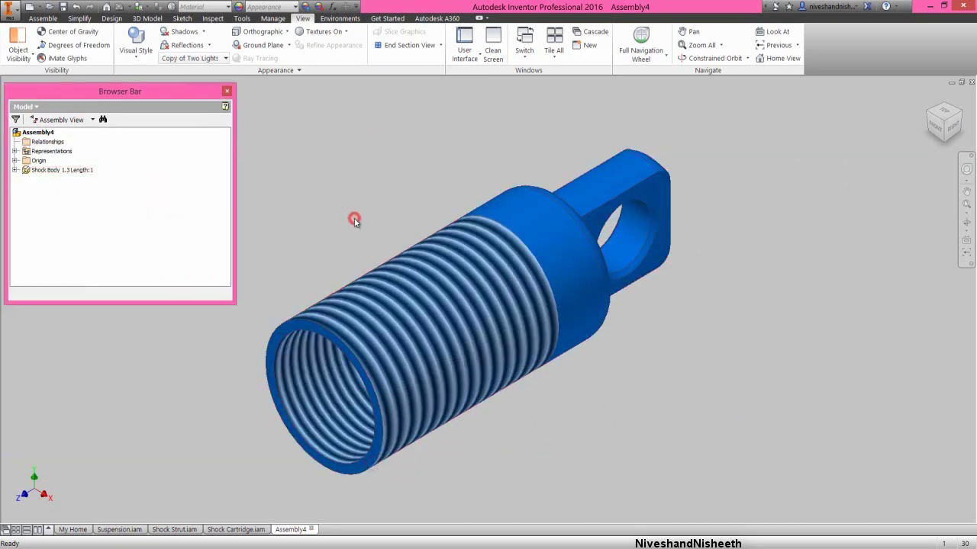
Step: Place one Shock Cartridge sub-assembly beside the Shock Body
right_click(354, 218)
left_click(357, 188)
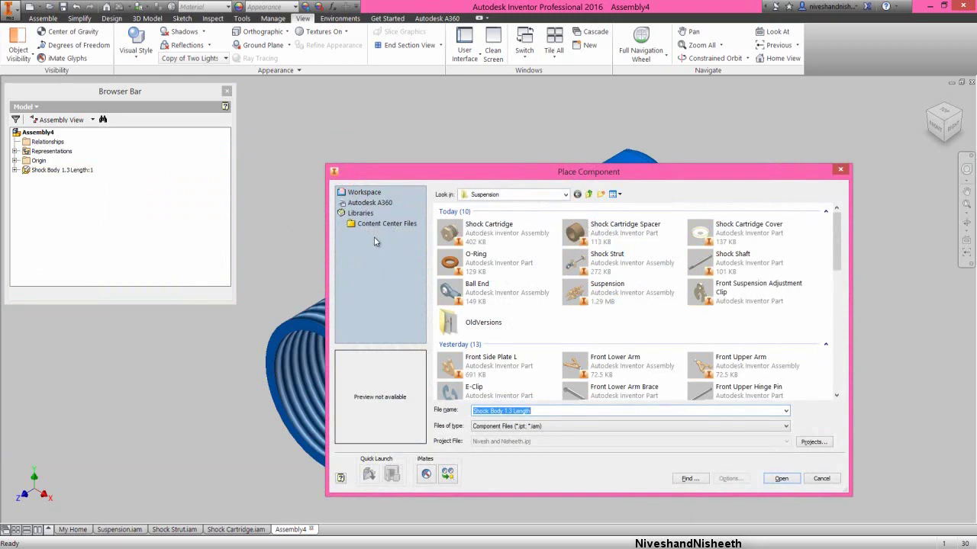
double_click(483, 229)
scroll(482, 229, "down", 3)
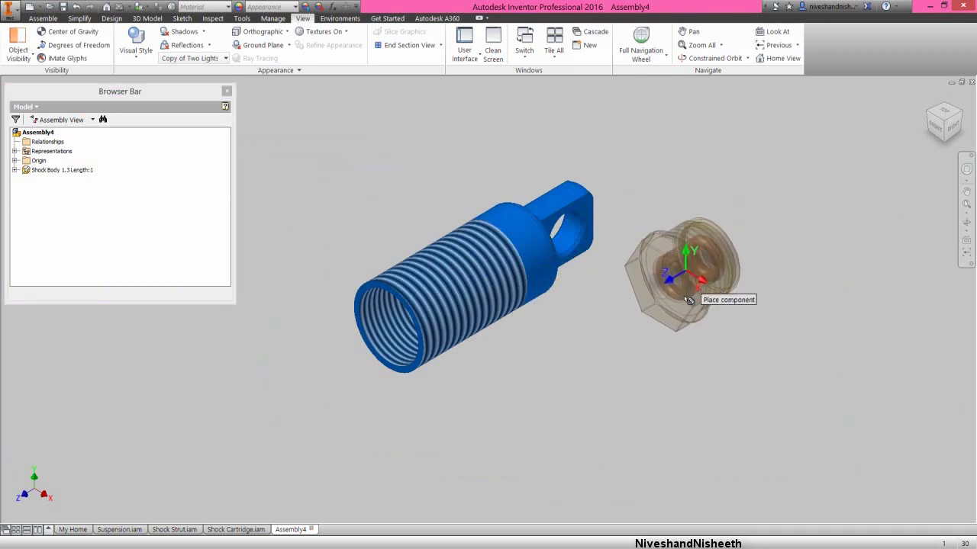
left_click(686, 319)
right_click(777, 232)
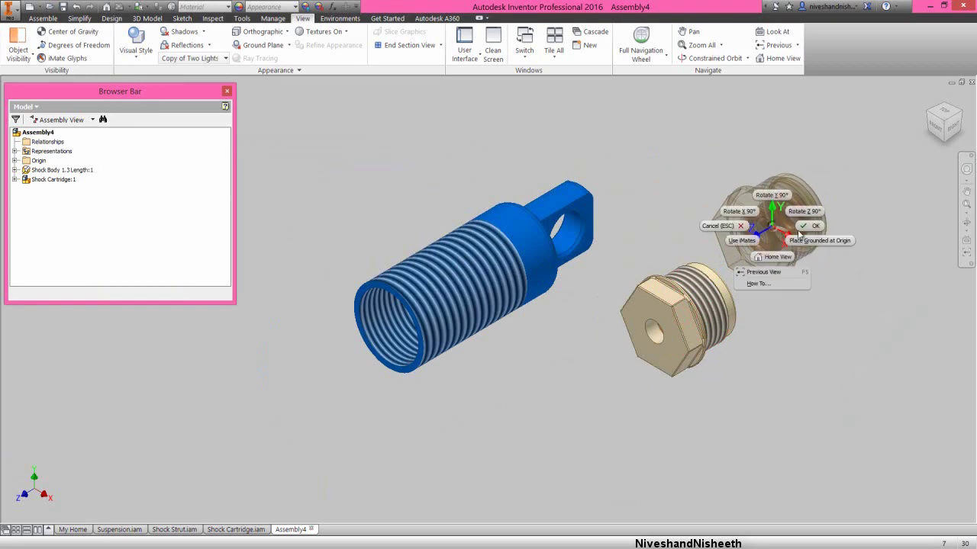
left_click(809, 230)
Step: Mate the Shock Cartridge's axis to the Shock Body's cylinder axis with 0.000 in offset
right_click(464, 166)
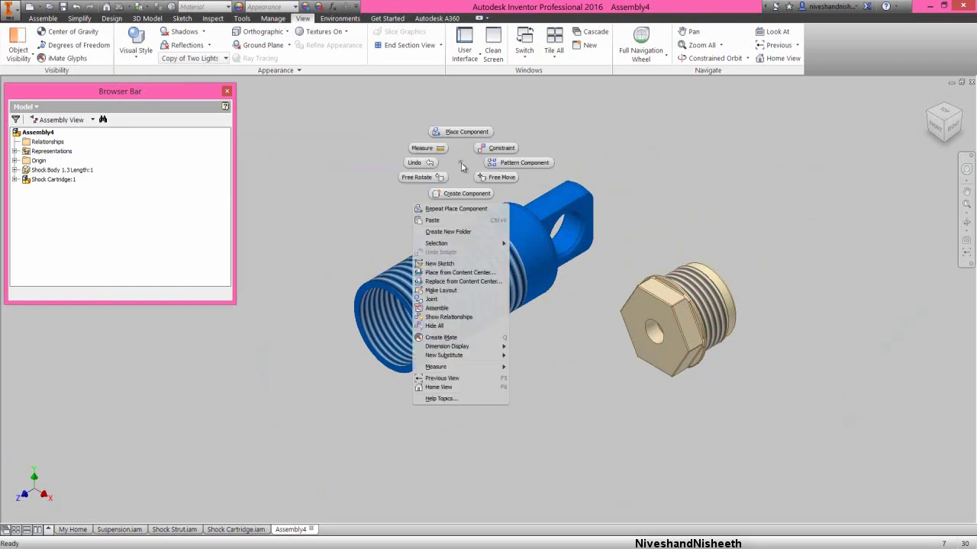
left_click(499, 146)
left_click(474, 255)
scroll(694, 245, "down", 5)
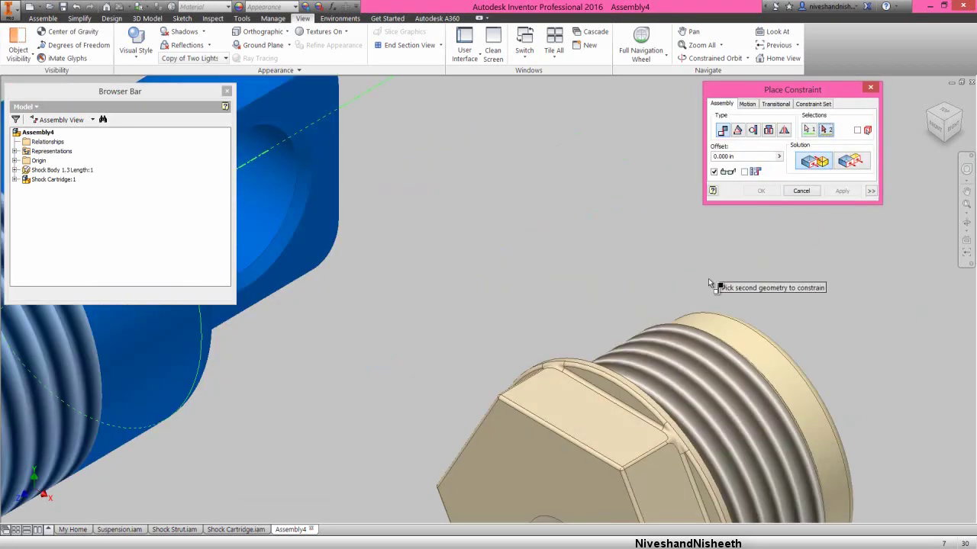
left_click(725, 328)
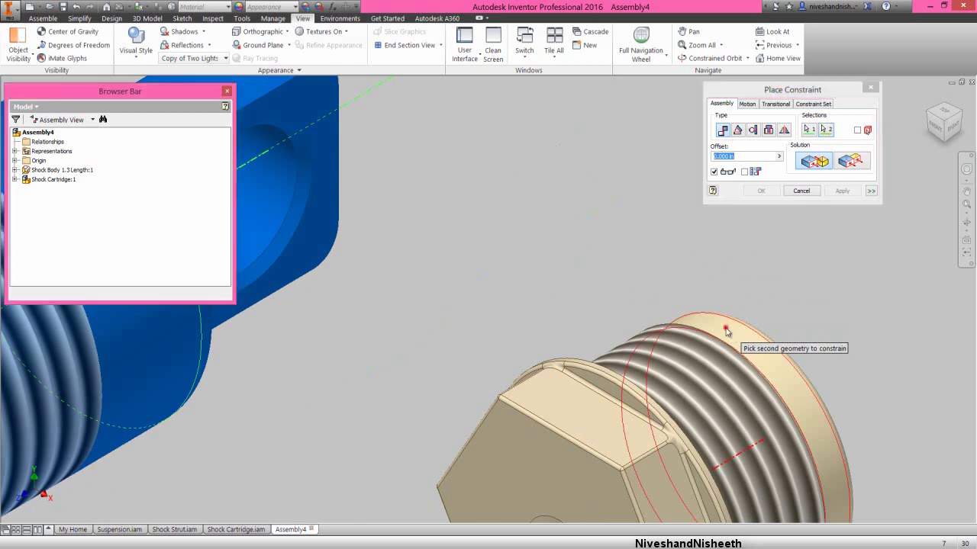
left_click(760, 190)
key("Home")
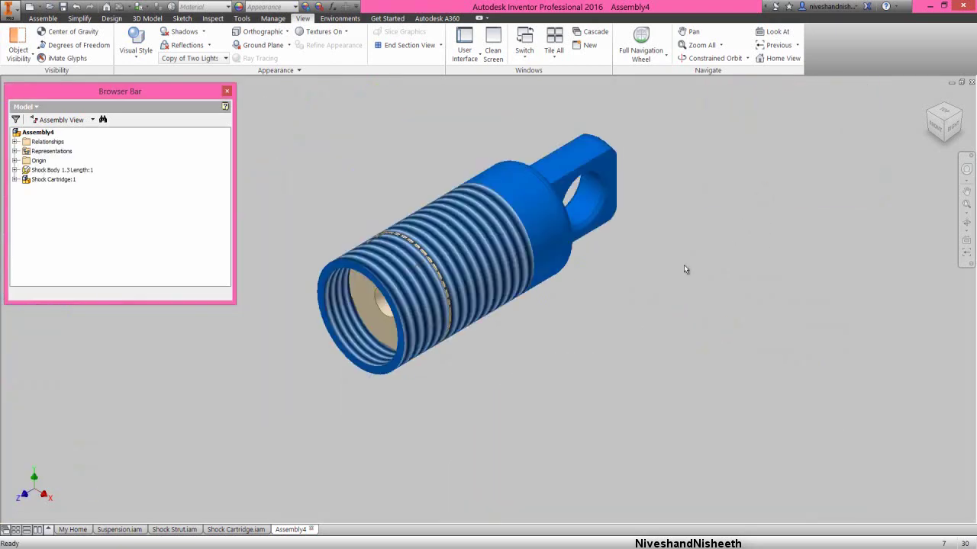
Step: Pull the Shock Cartridge out of the Shock Body and mate its flange's inner face to the body's open end face with 0.000 in offset
left_click_drag(389, 317, 239, 428)
right_click(302, 221)
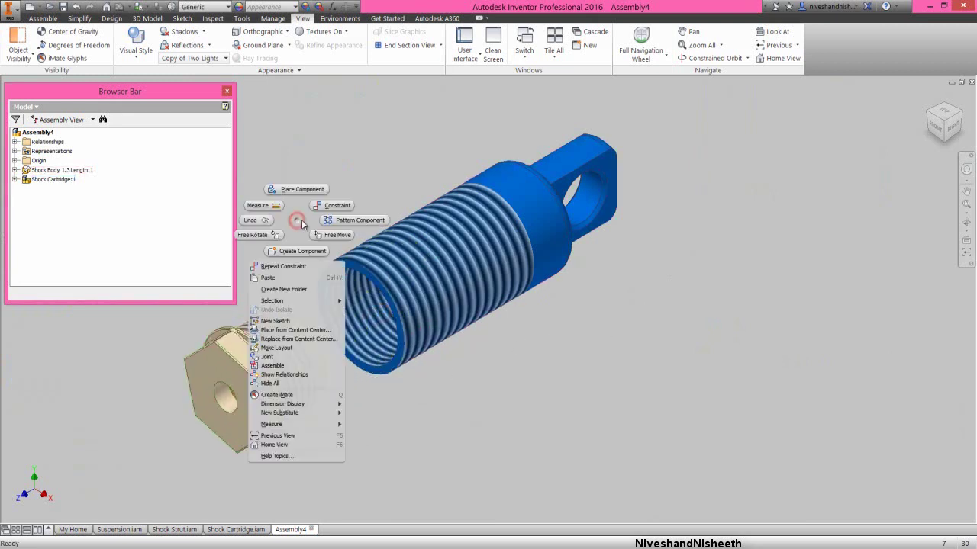
left_click(325, 208)
scroll(328, 252, "down", 3)
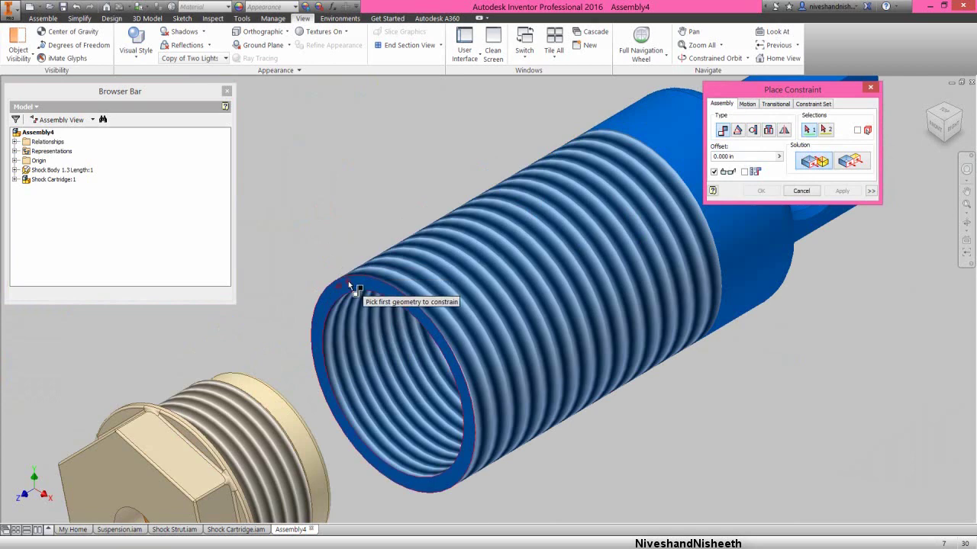
left_click(347, 281)
left_click(952, 111)
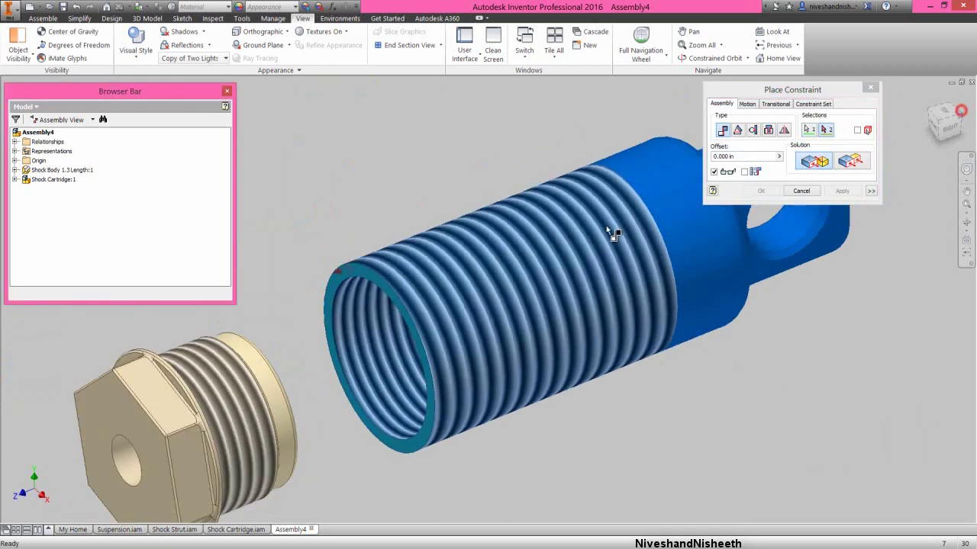
scroll(391, 200, "down", 2)
left_click(387, 197)
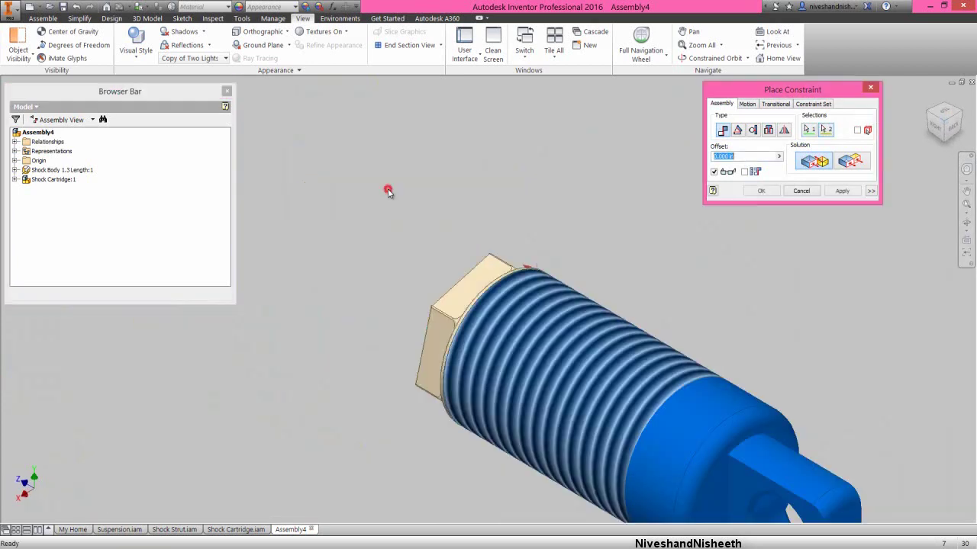
left_click(840, 190)
Step: Add a Directed Angle constraint of 0.00 deg between the Shock Body's flat eye face and a hexagonal side face of the Shock Cartridge
left_click(940, 110)
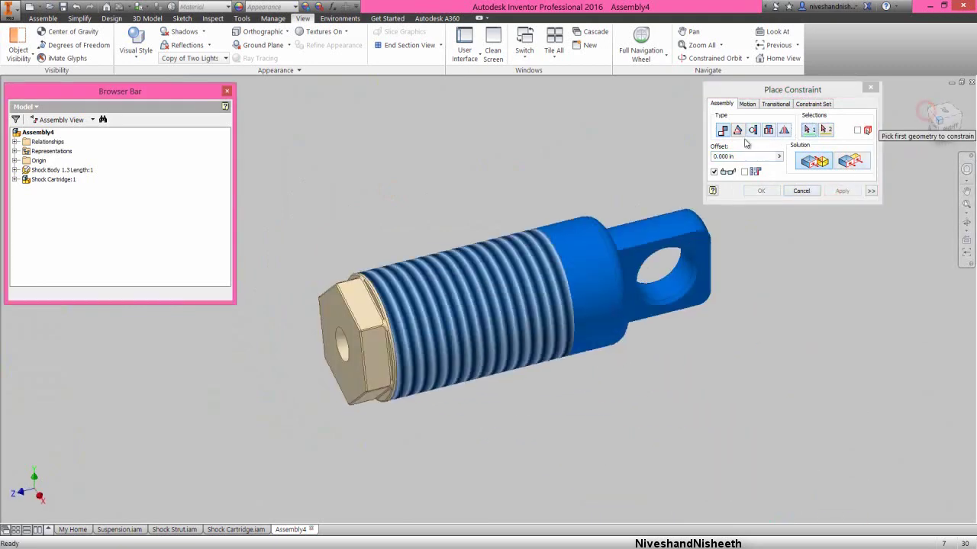
left_click(738, 131)
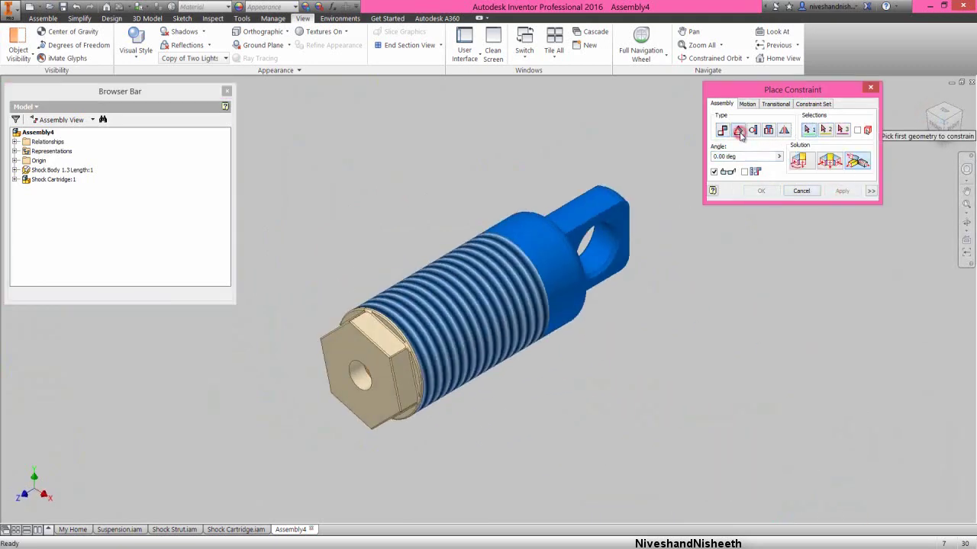
left_click(618, 222)
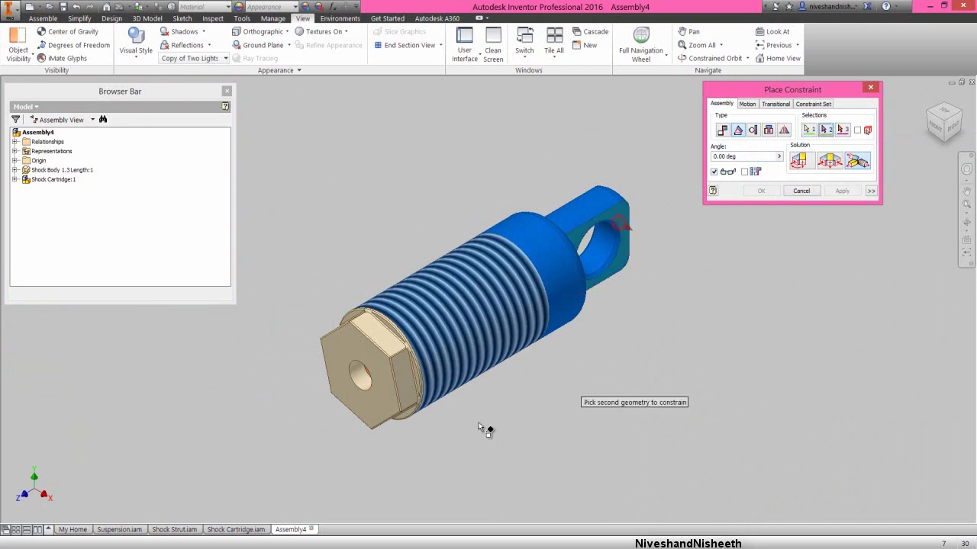
left_click(404, 388)
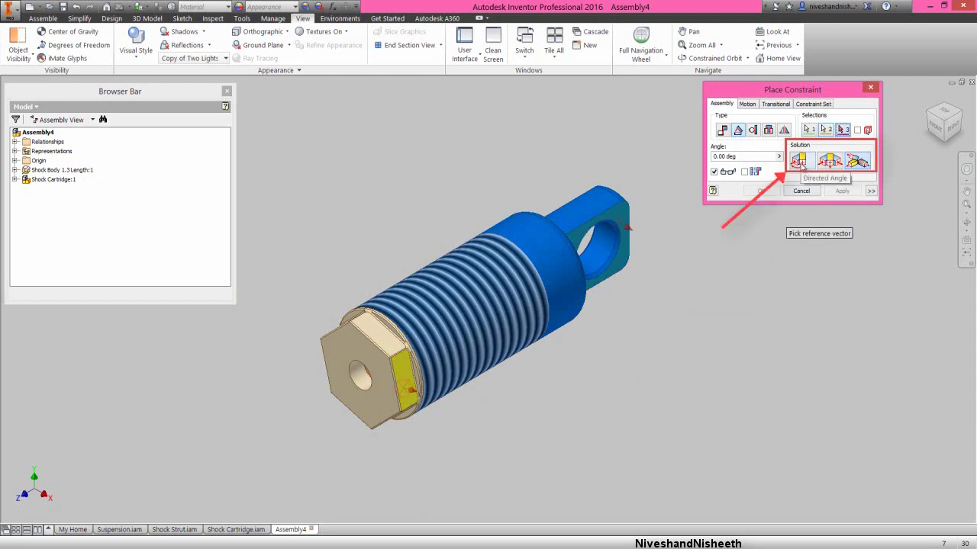
left_click(797, 160)
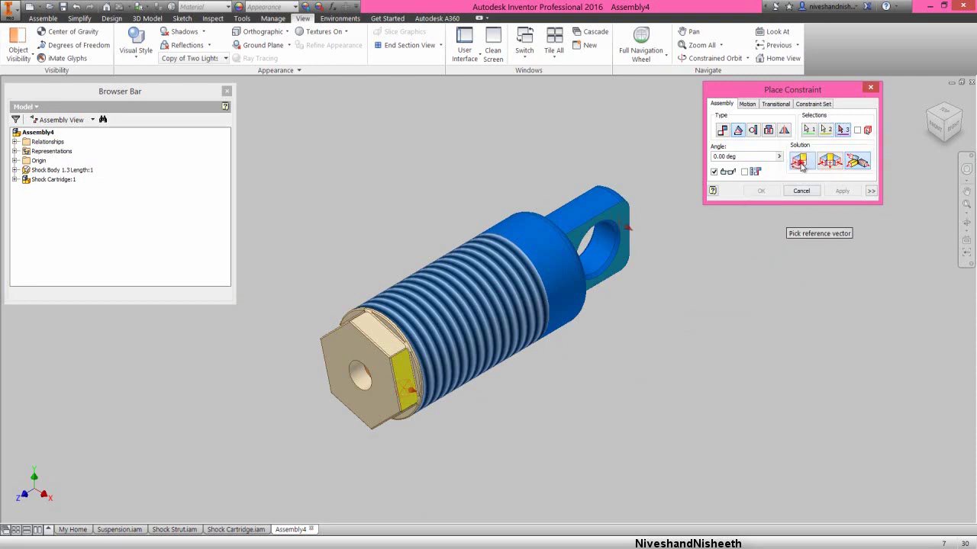
left_click(842, 191)
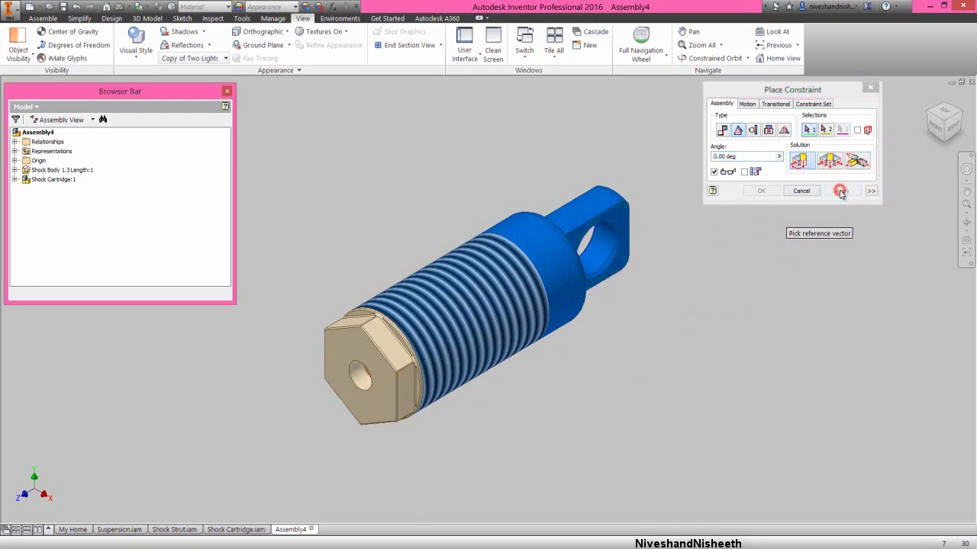
left_click(800, 192)
Step: Save the assembly in the Suspension folder as Shock Body
left_click(63, 6)
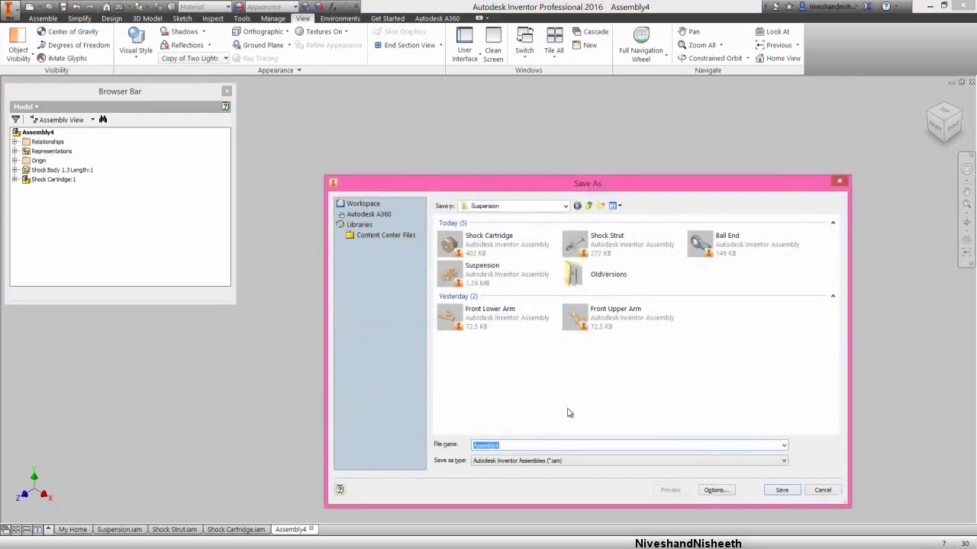
type("Shock")
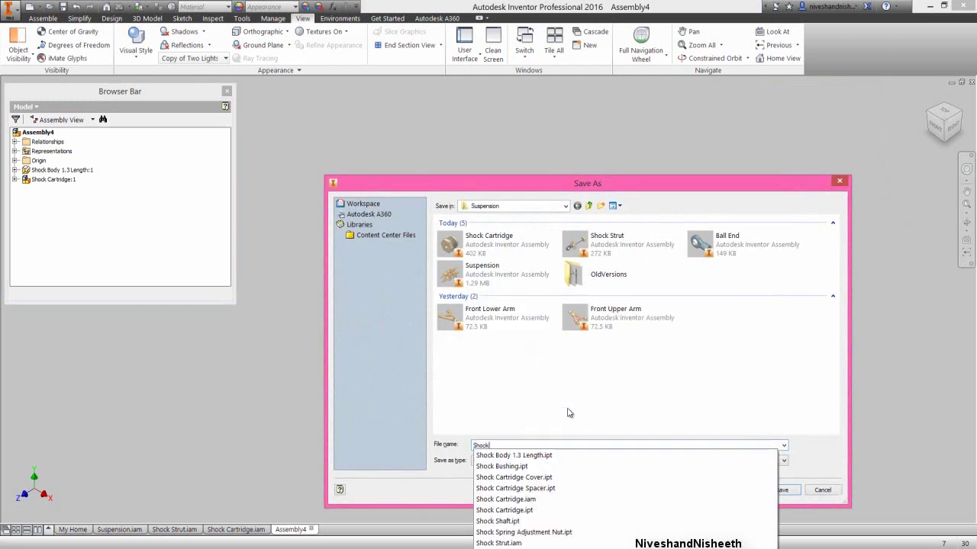
type(" Body")
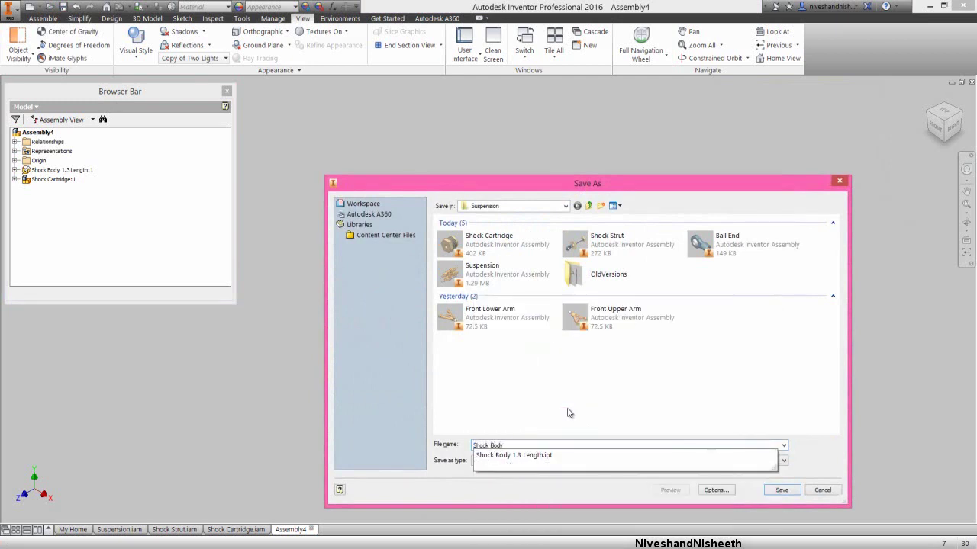
left_click(795, 490)
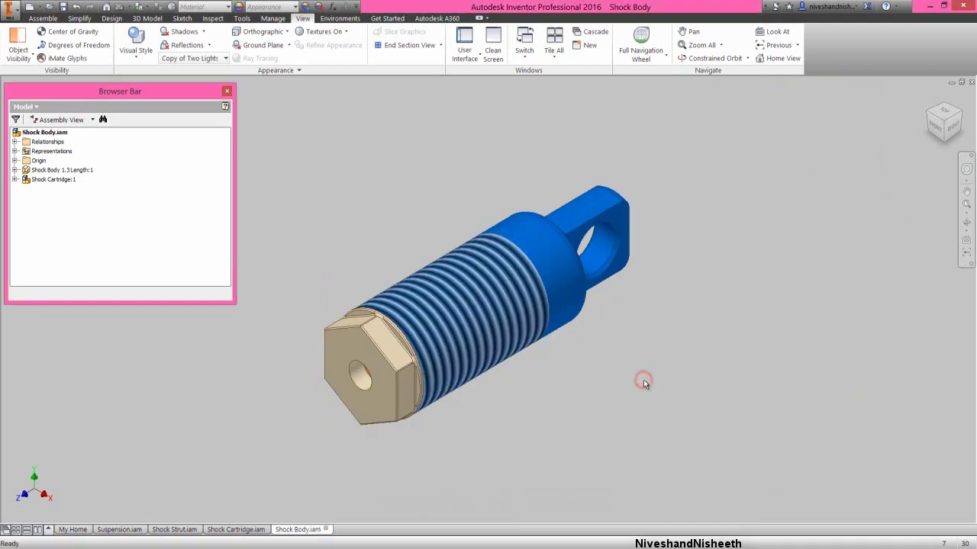
left_click(641, 352)
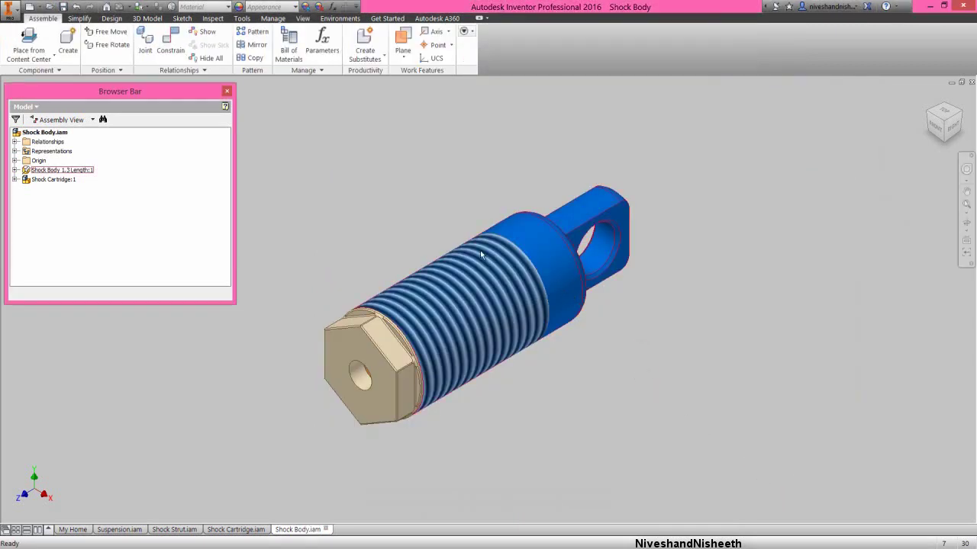
Step: Create a new assembly from the English Standard (in).iam template
left_click(29, 7)
left_click(321, 202)
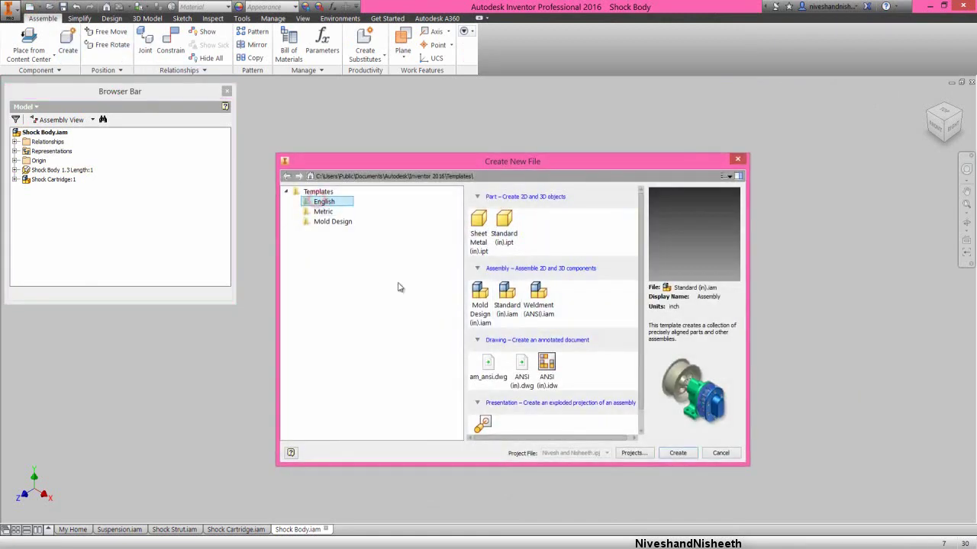
double_click(509, 304)
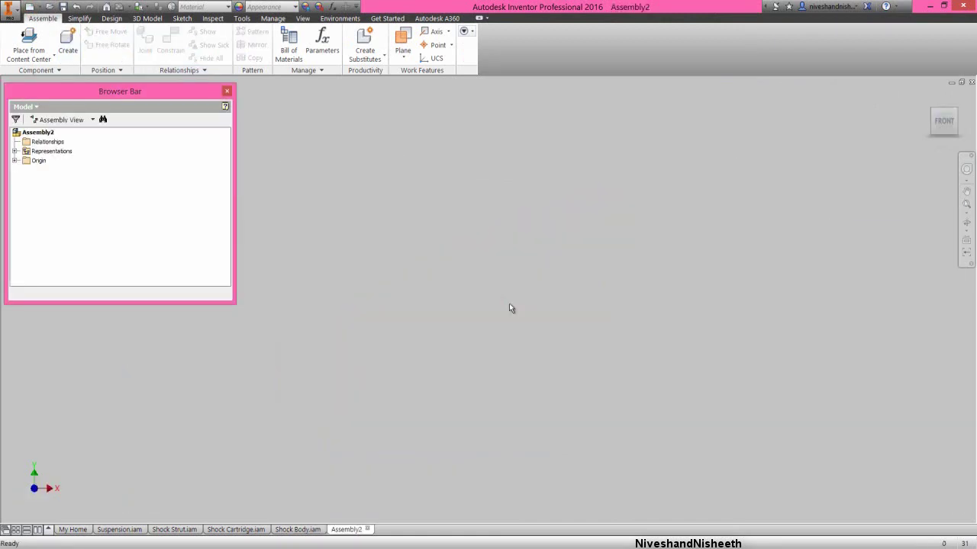
Step: Place one Shock Spring Adjustment Nut from the Suspension folder, grounded at the origin
right_click(510, 307)
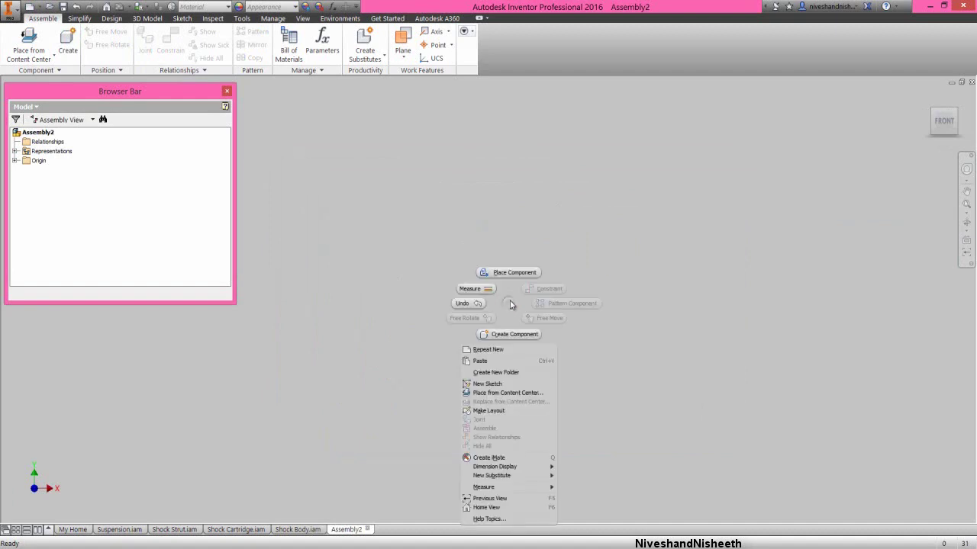
left_click(516, 273)
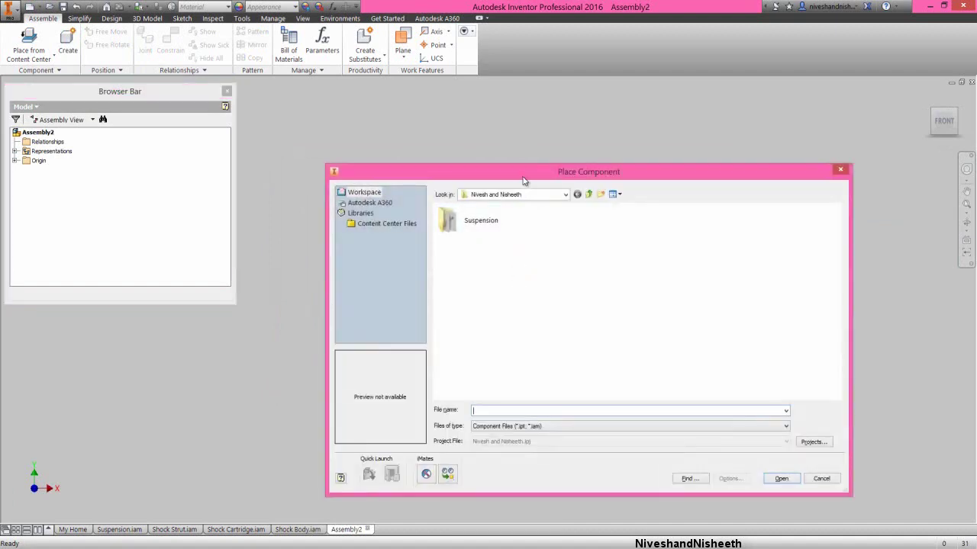
left_click_drag(526, 175, 503, 157)
double_click(466, 201)
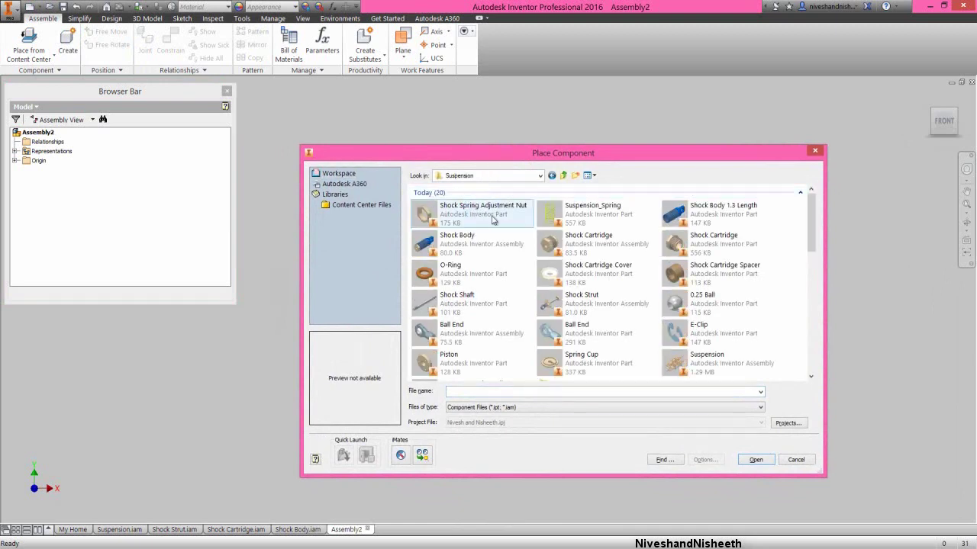
double_click(492, 220)
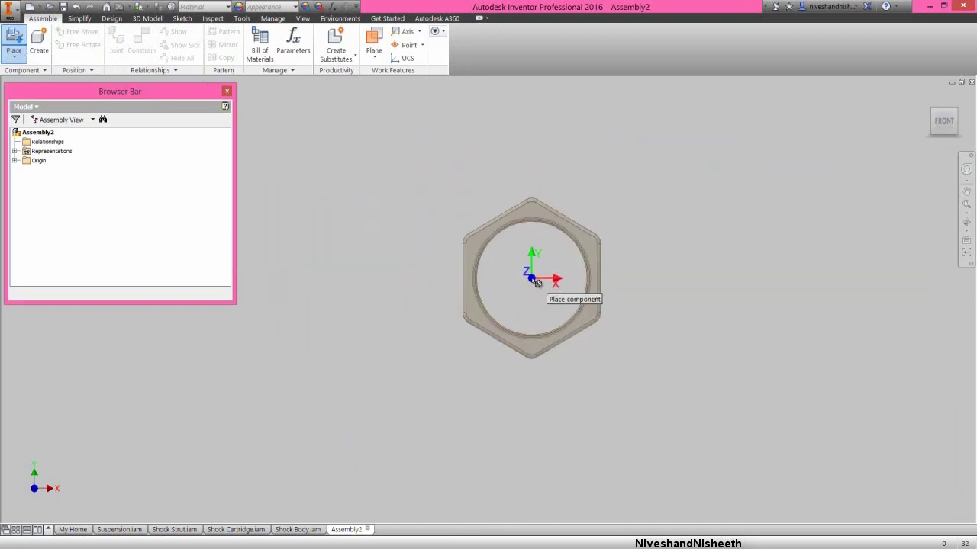
right_click(534, 282)
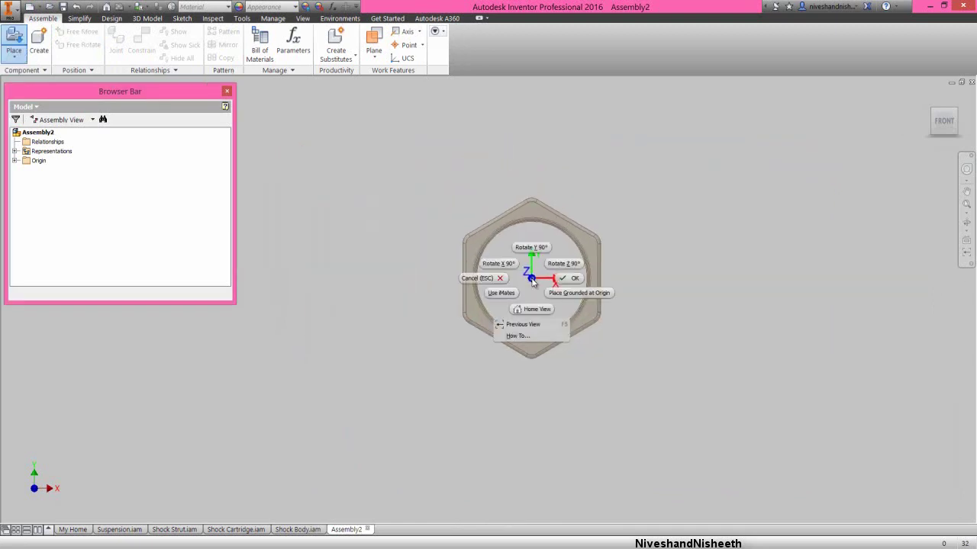
left_click(592, 293)
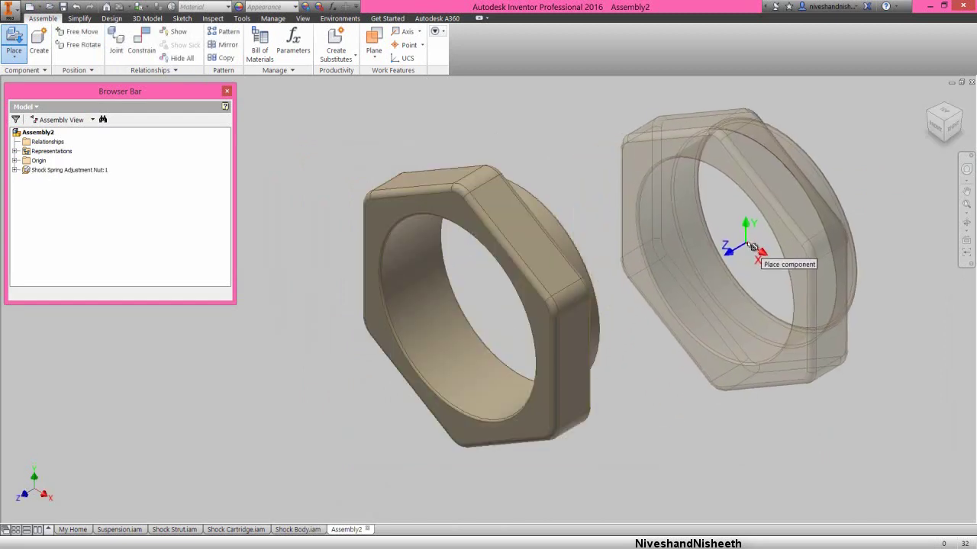
right_click(744, 244)
left_click(786, 241)
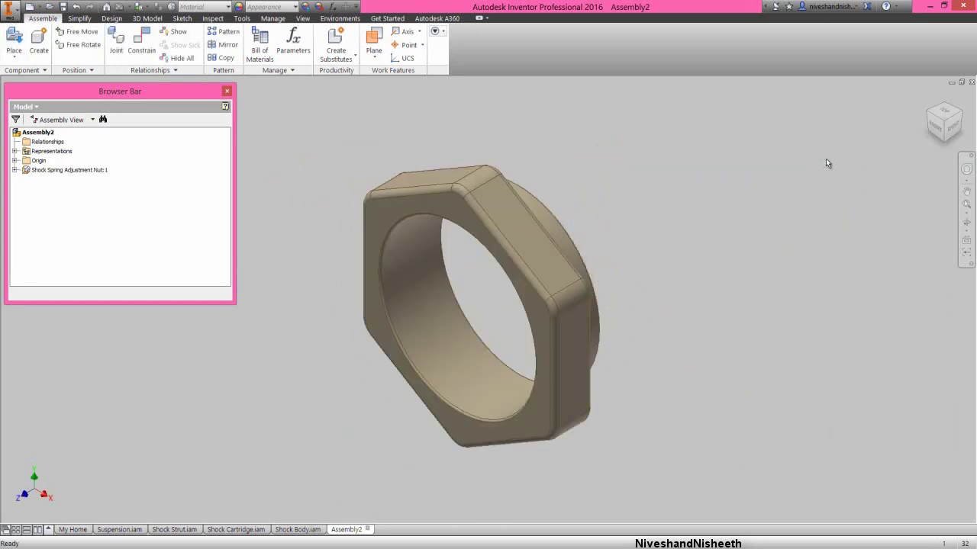
Step: Set an isometric view showing the nut's round collar between the back and left sides as the home view, using Fit to View
left_click(944, 109)
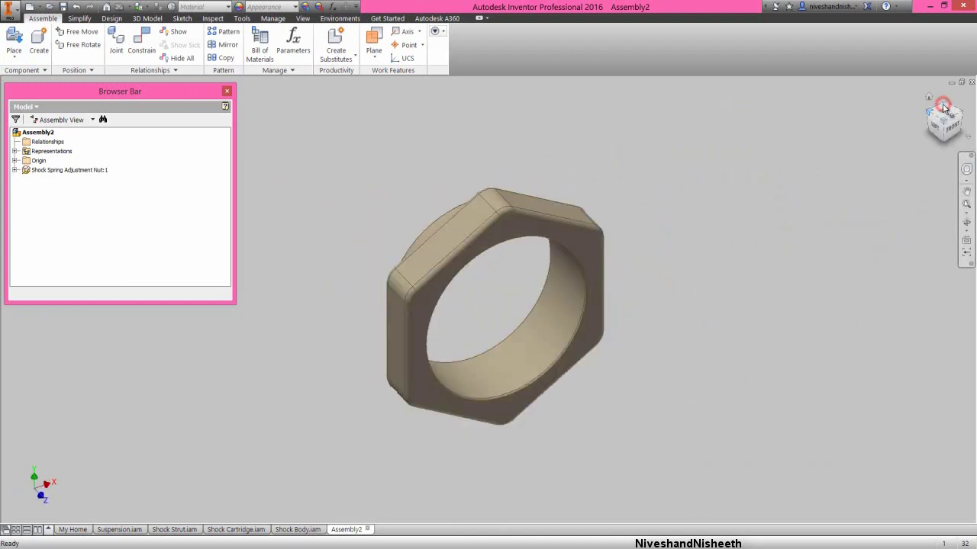
left_click(965, 204)
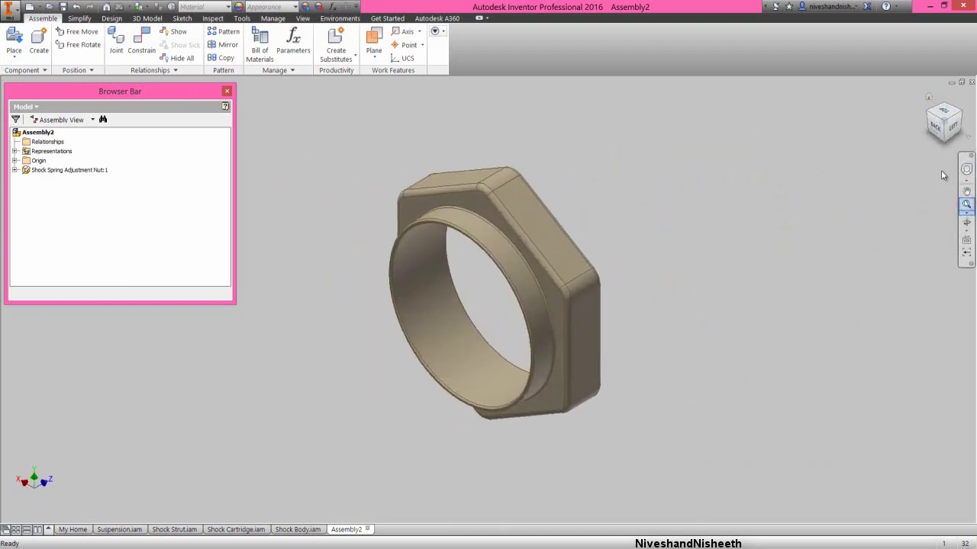
right_click(927, 99)
mouse_move(919, 175)
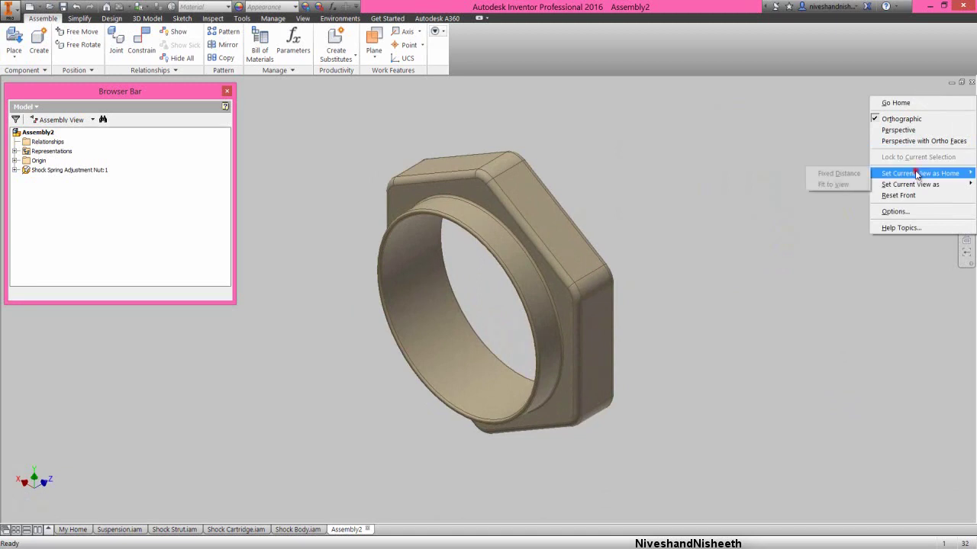
left_click(860, 173)
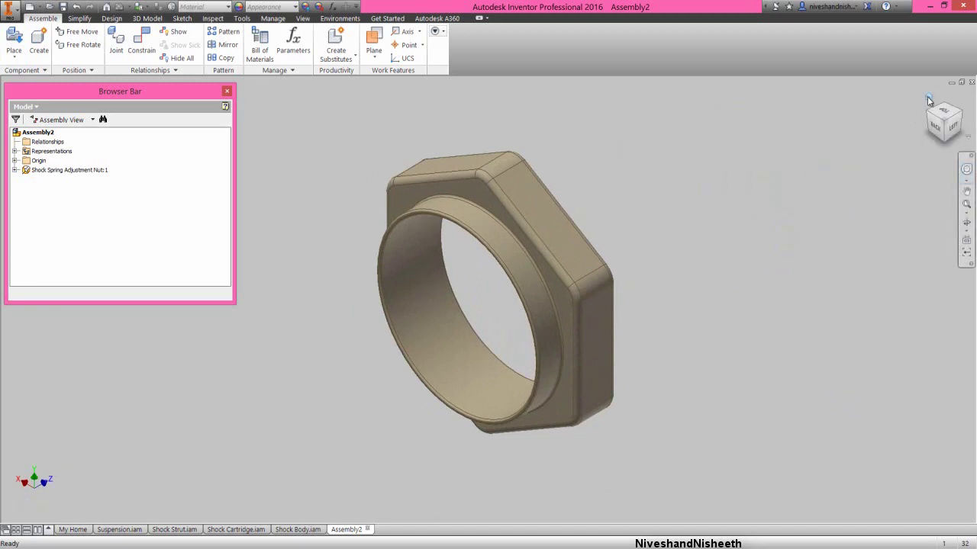
right_click(928, 100)
mouse_move(877, 175)
left_click(856, 188)
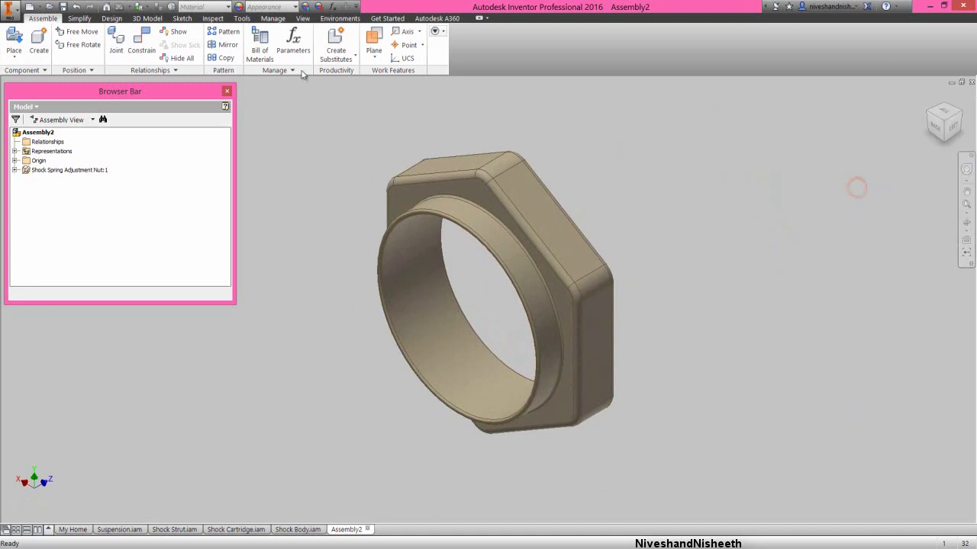
Step: Import the Favorite Color.styxml style file into this assembly and activate the Copy of Two Lights-1 lighting style
left_click(303, 19)
left_click(218, 58)
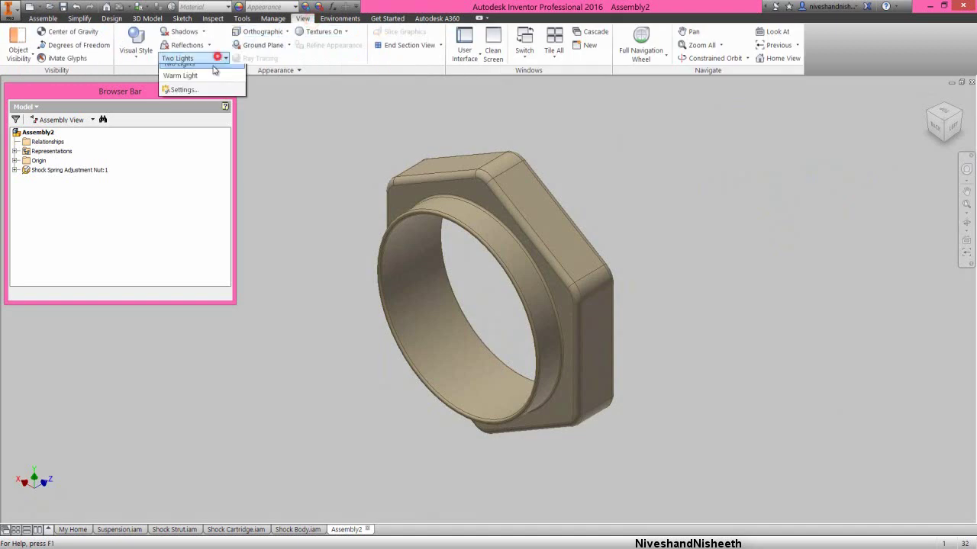
left_click(191, 328)
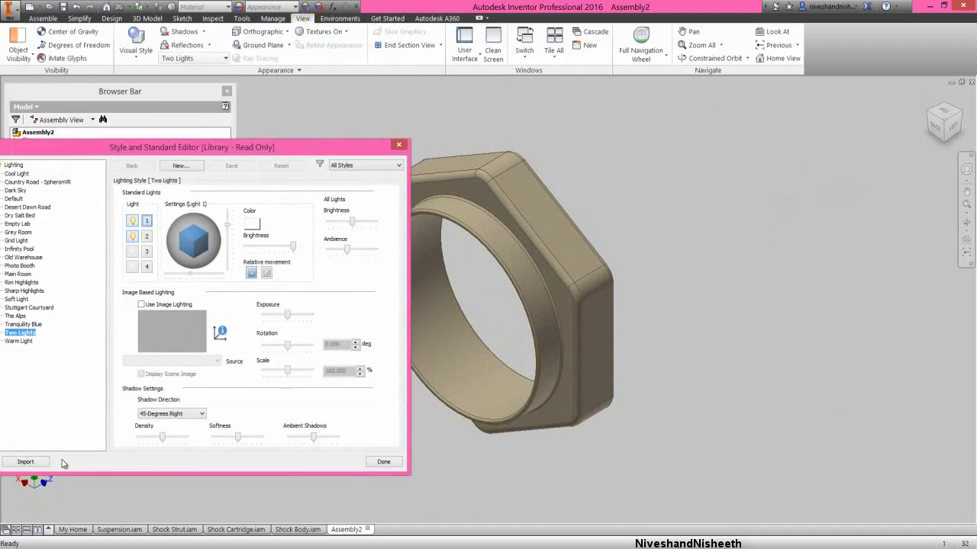
left_click(25, 462)
double_click(219, 268)
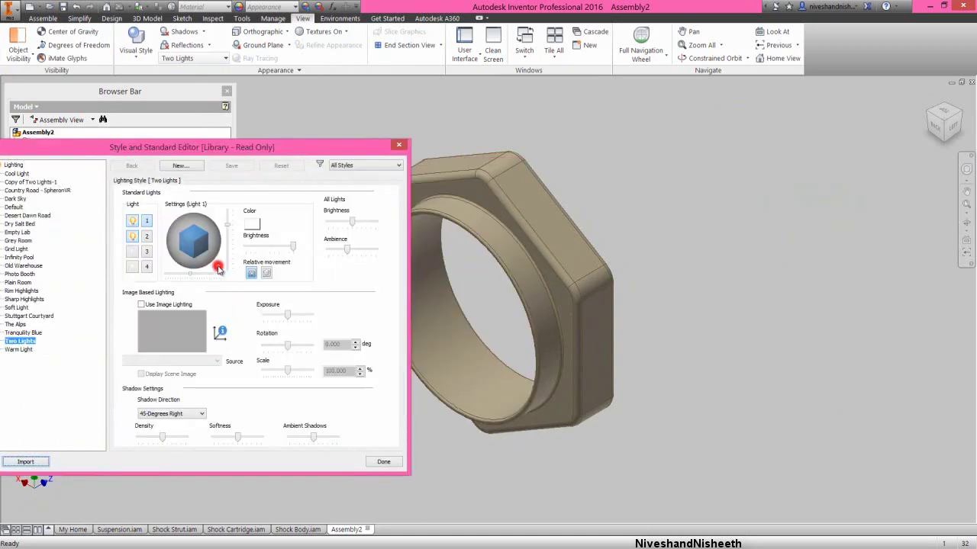
left_click(49, 182)
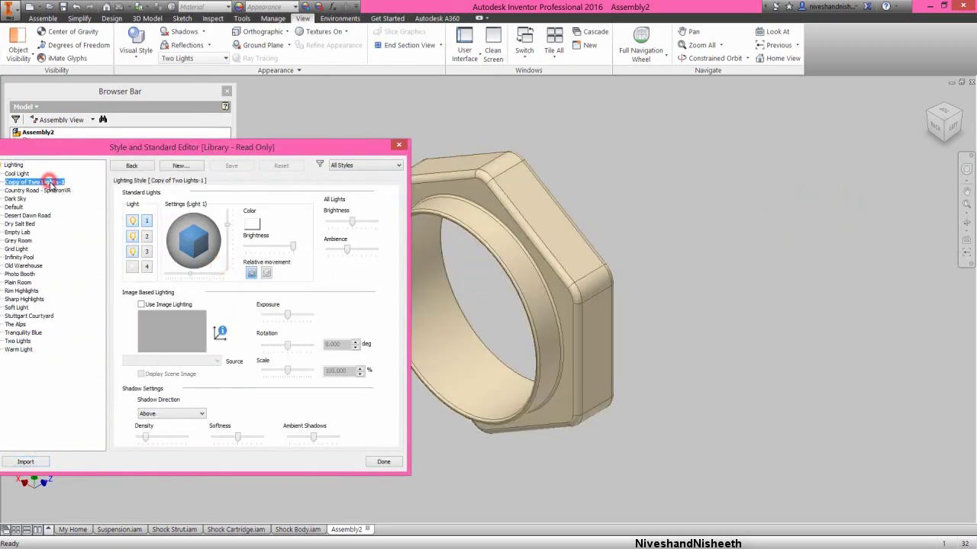
left_click(383, 463)
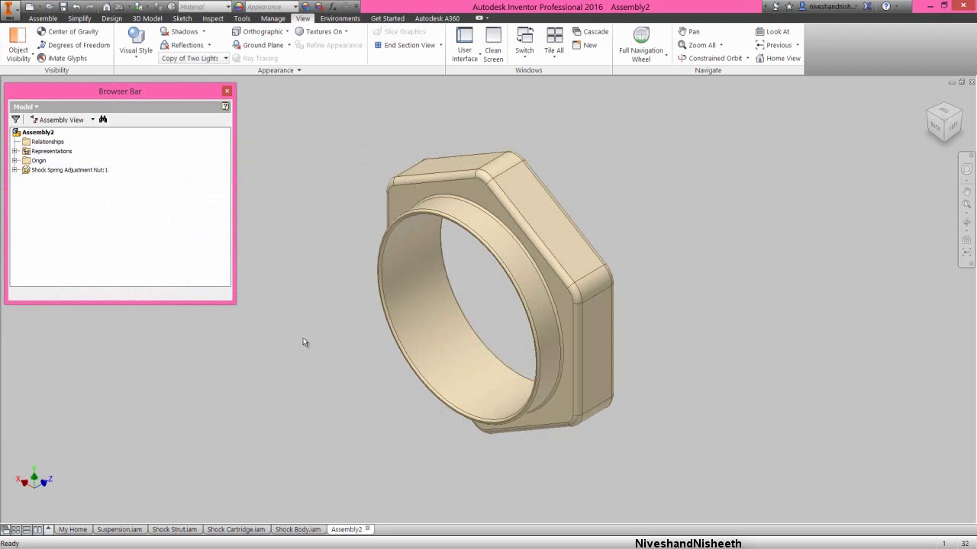
left_click(310, 283)
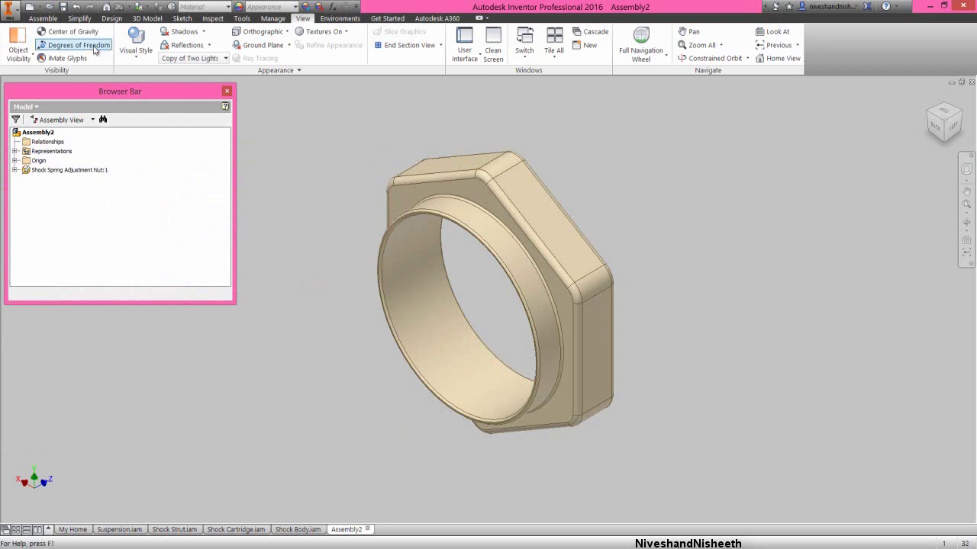
Step: Save the new assembly in the Suspension folder as Shock Absorber
left_click(61, 7)
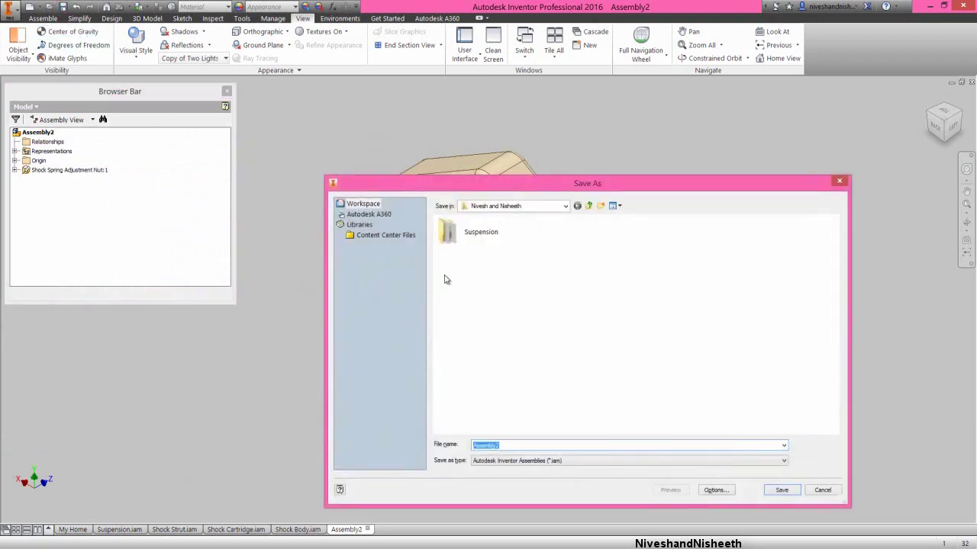
double_click(467, 237)
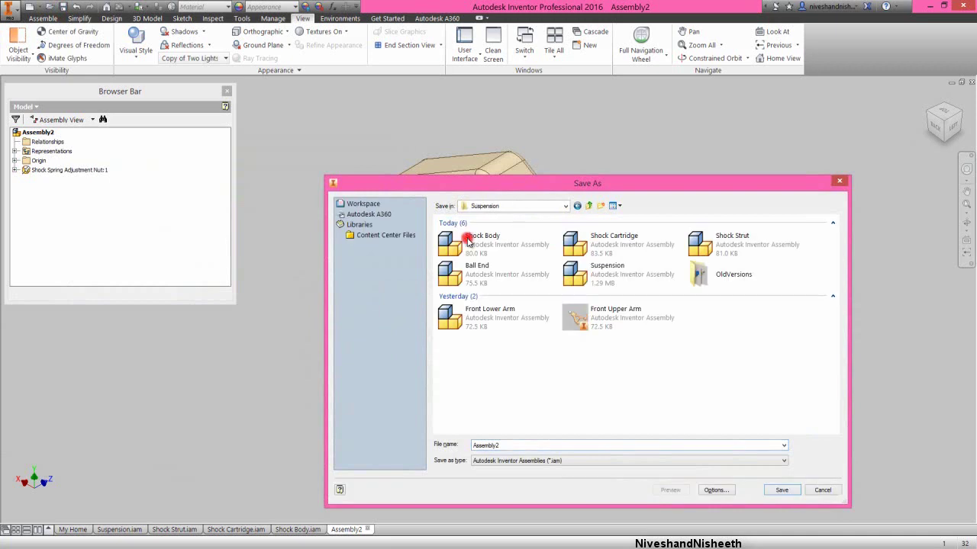
double_click(520, 445)
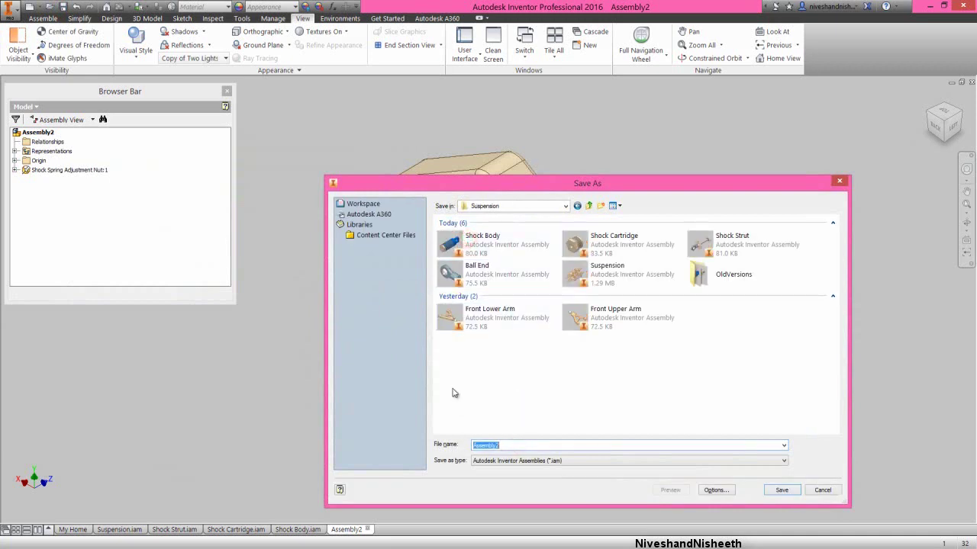
type("Sho")
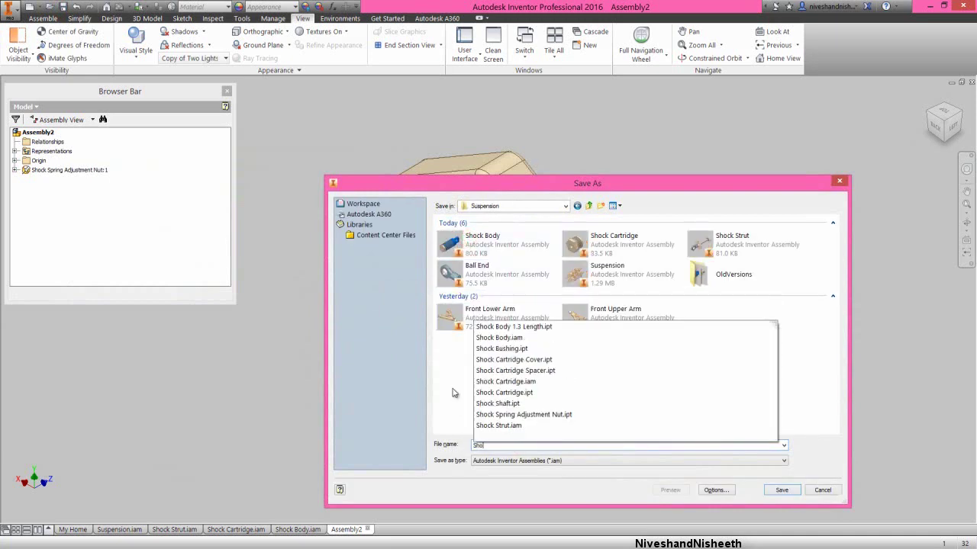
type("ck Absorber")
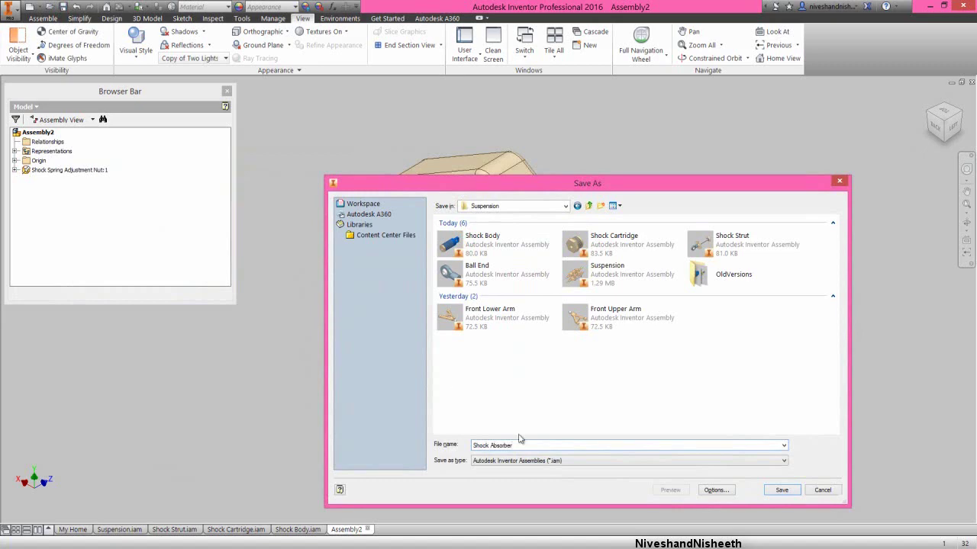
left_click(773, 491)
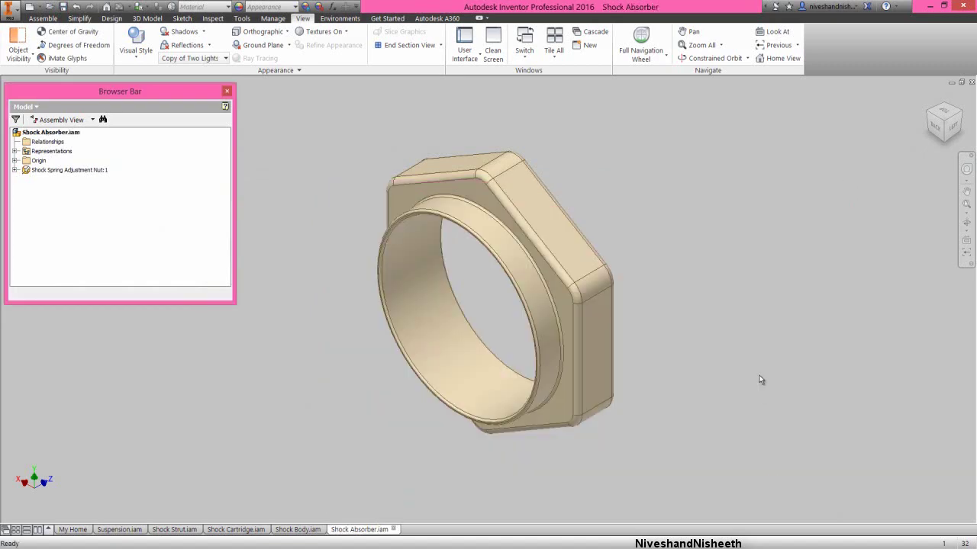
Step: Place one Suspension_Spring part from the Suspension folder beside the adjustment nut
right_click(760, 375)
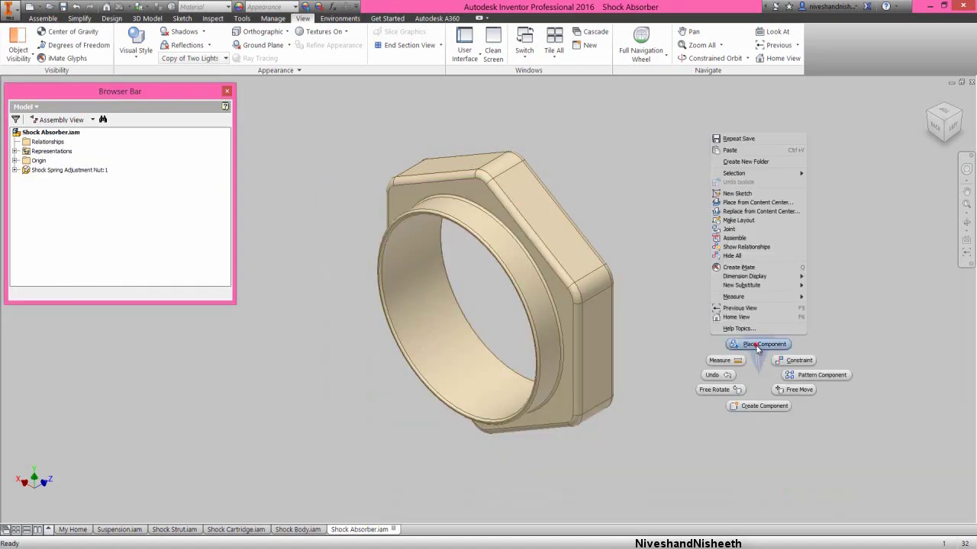
left_click(757, 345)
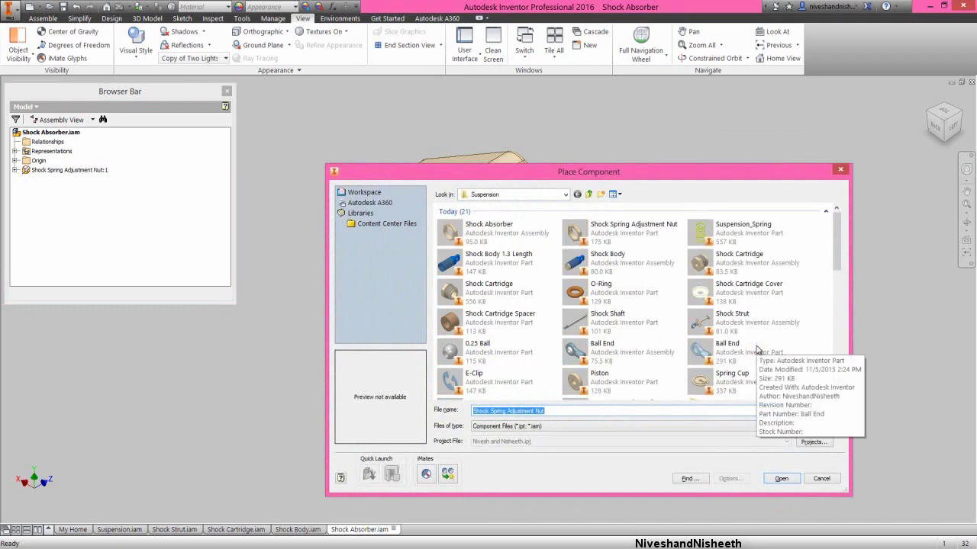
left_click(729, 231)
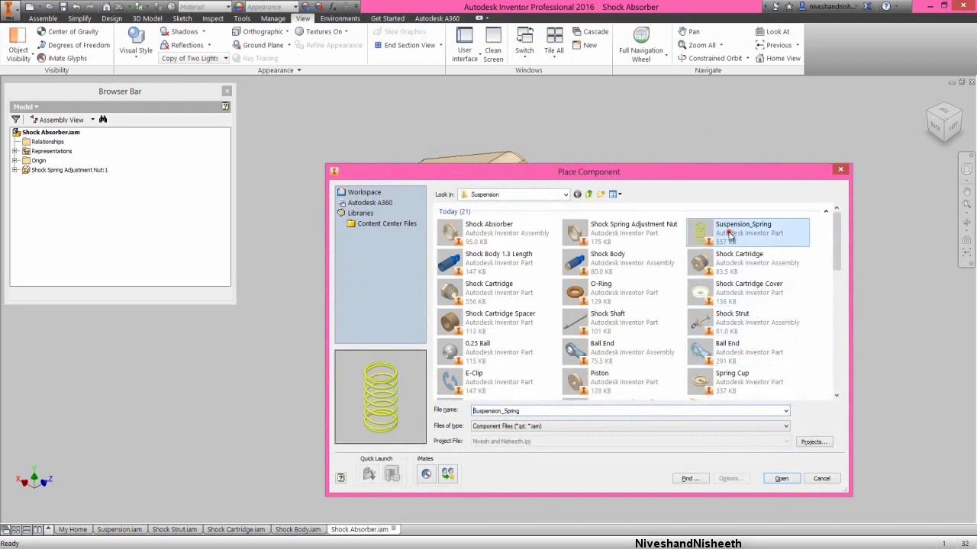
left_click(781, 478)
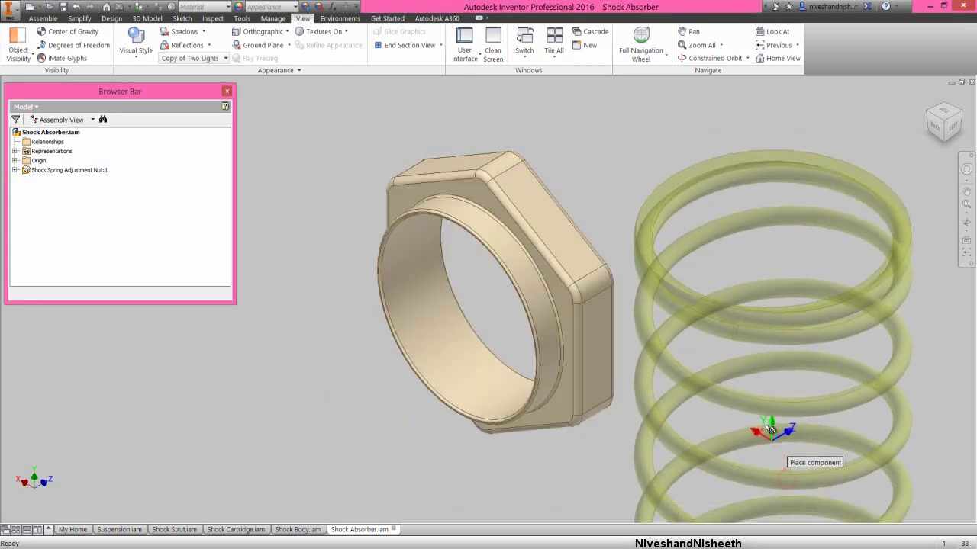
left_click(427, 306)
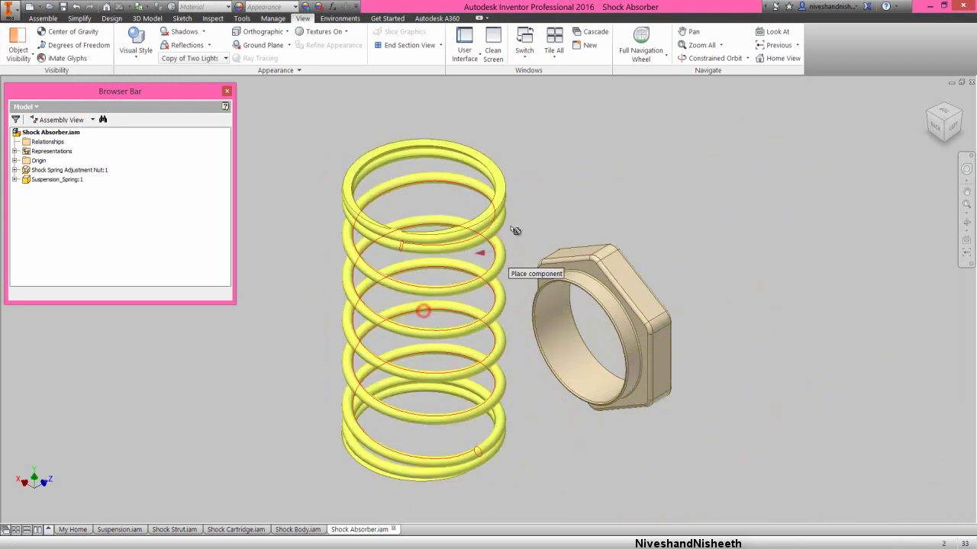
right_click(550, 187)
left_click(577, 189)
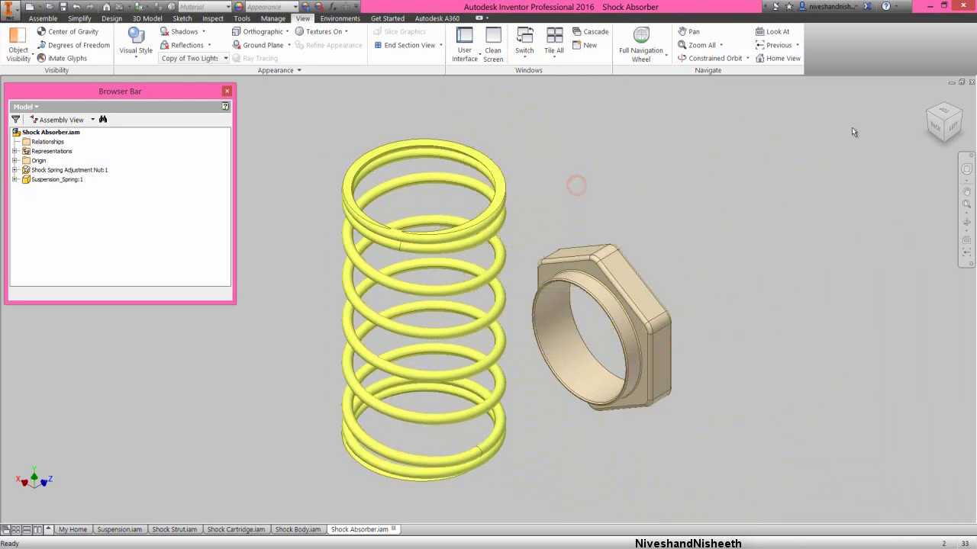
Step: Free-rotate the upright spring a quarter turn in the Left view to align roughly with the nut's axis, and move it clear of the nut's collar side
left_click(960, 131)
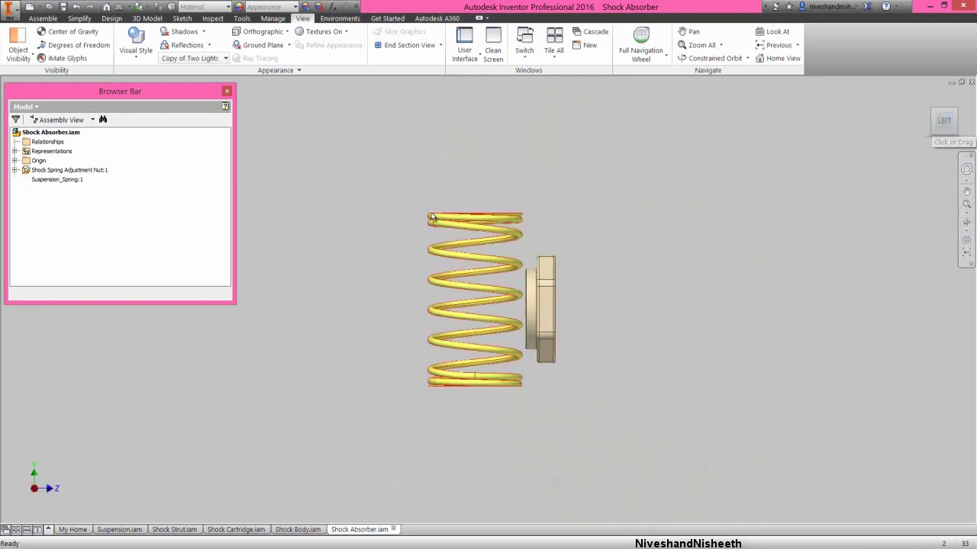
left_click(437, 219)
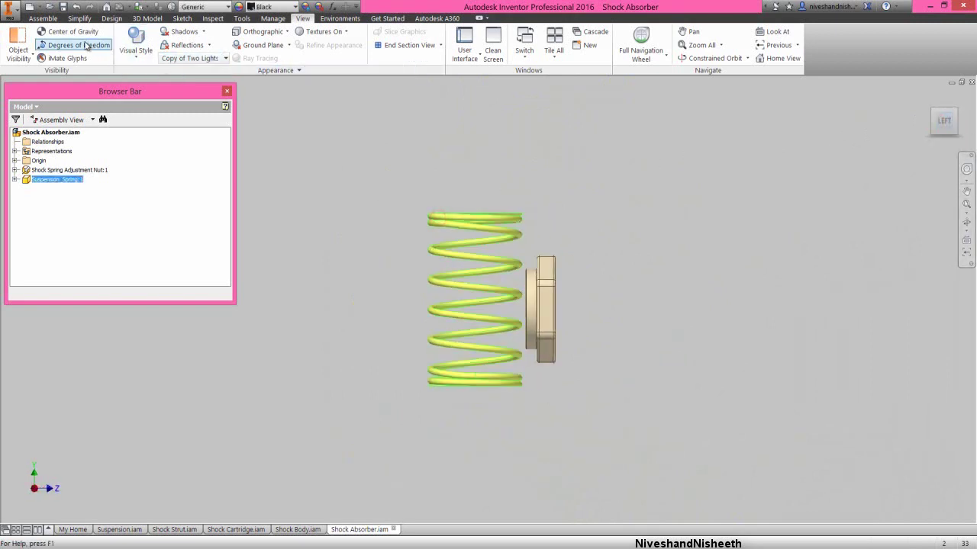
left_click(45, 19)
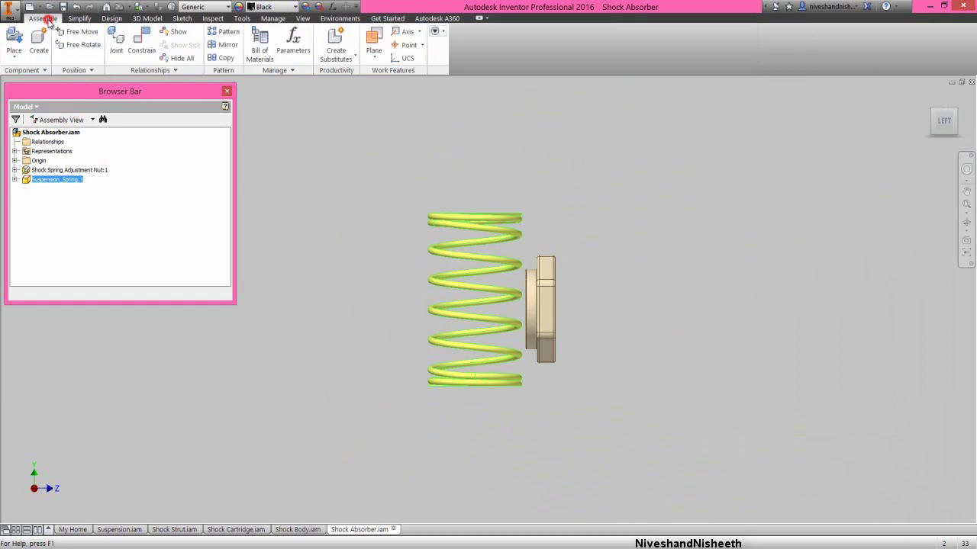
left_click(79, 44)
left_click_drag(428, 170, 350, 343)
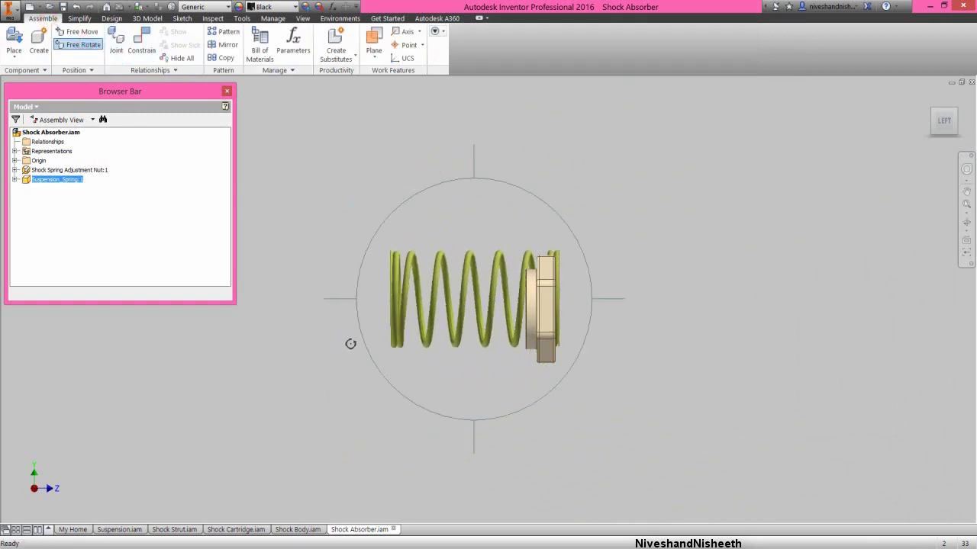
right_click(448, 203)
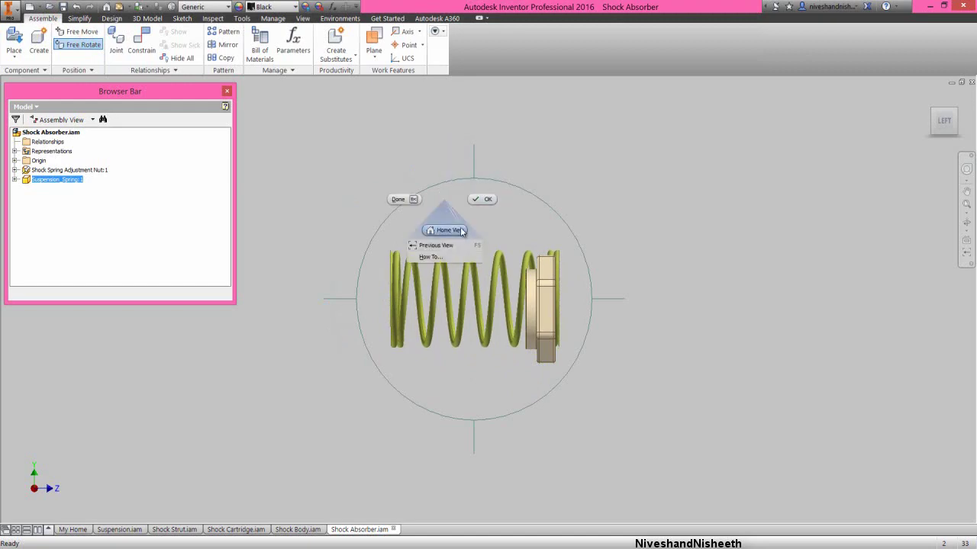
left_click(459, 231)
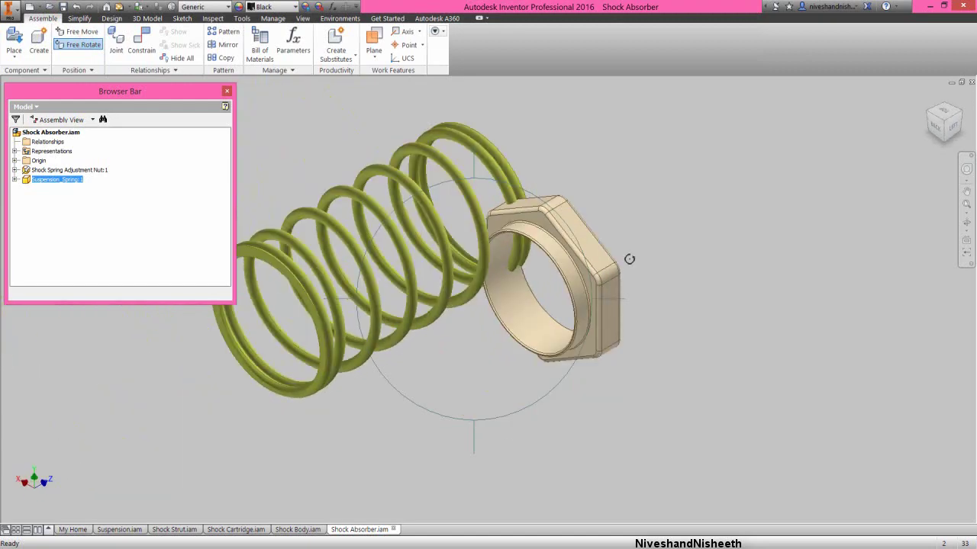
scroll(522, 241, "up", 3)
right_click(485, 248)
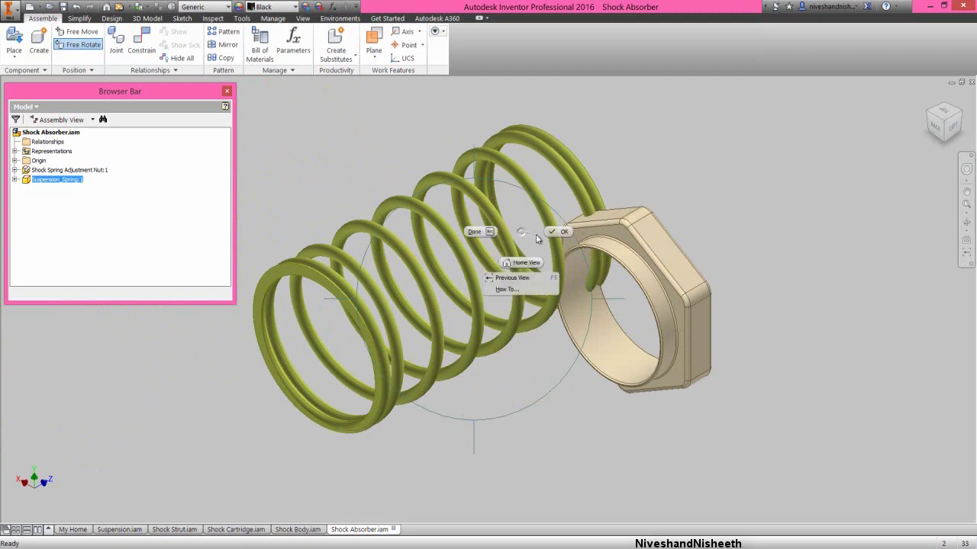
left_click(543, 195)
left_click_drag(544, 233, 414, 285)
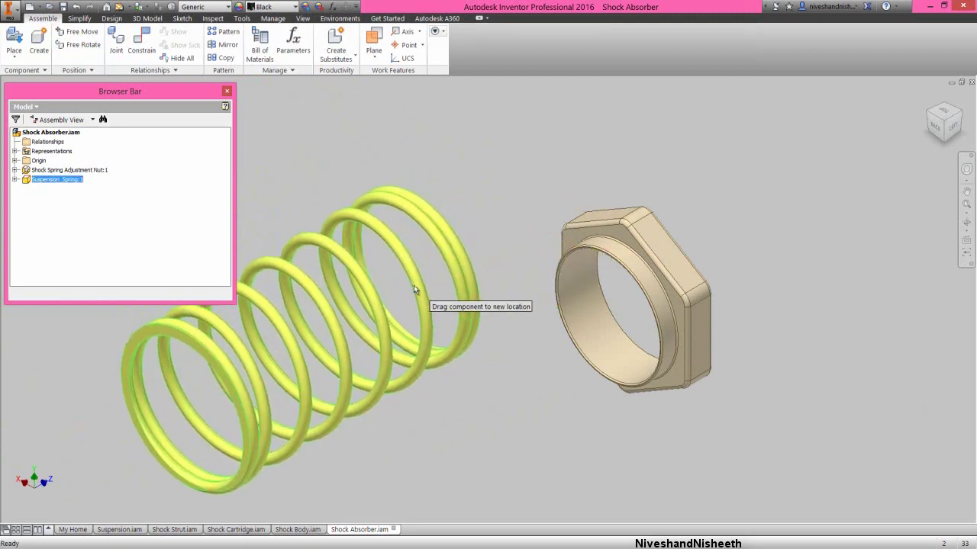
Step: Mate the axis of the nut's bore with the spring's origin Y Axis at 0.000 in offset
right_click(501, 191)
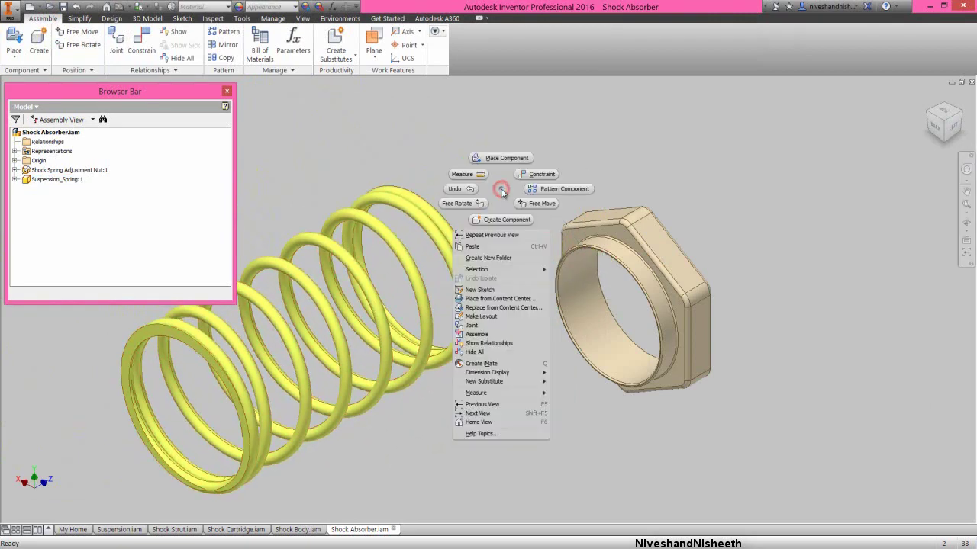
left_click(528, 176)
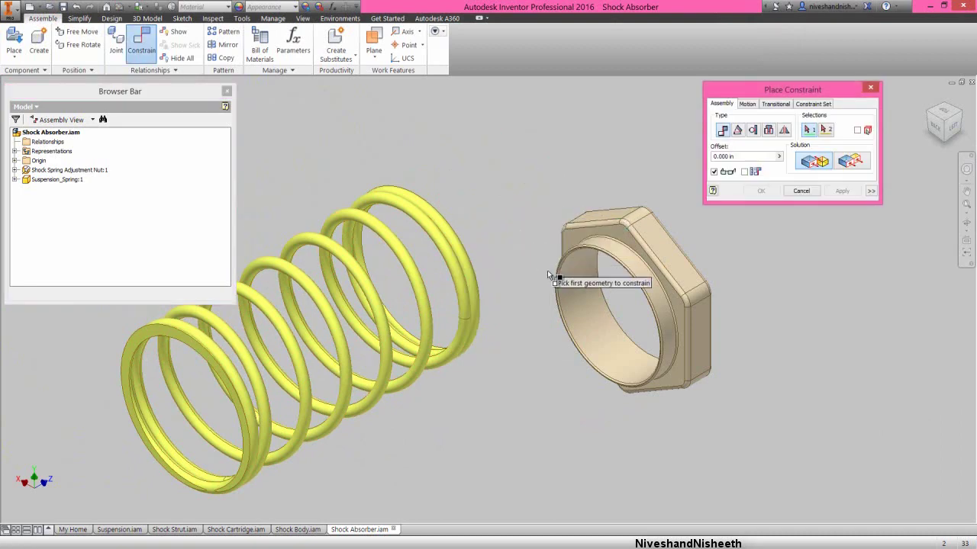
left_click(580, 297)
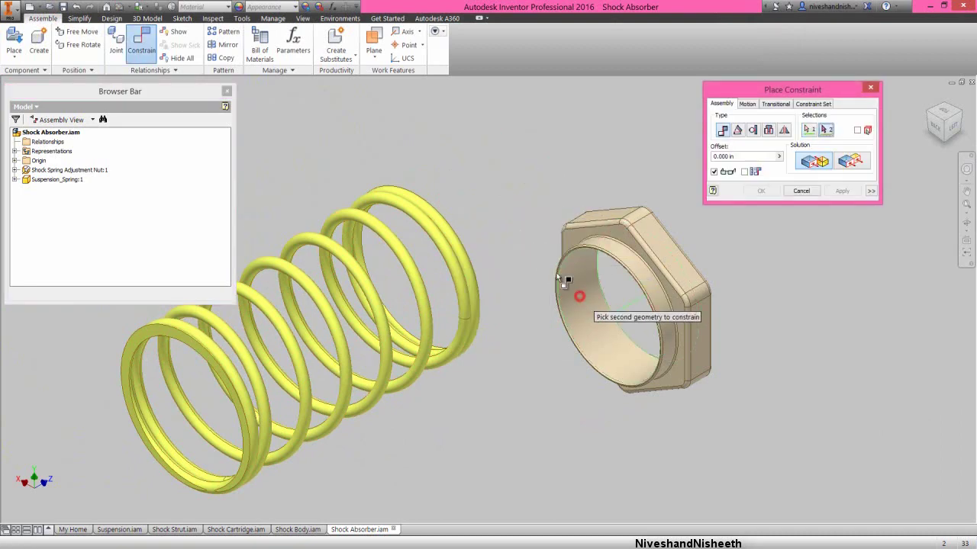
left_click(15, 180)
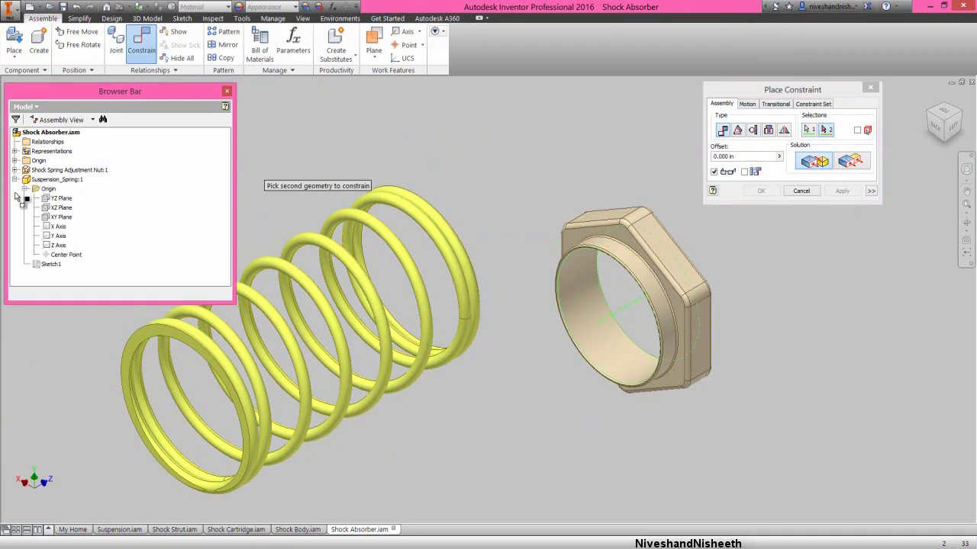
left_click(55, 237)
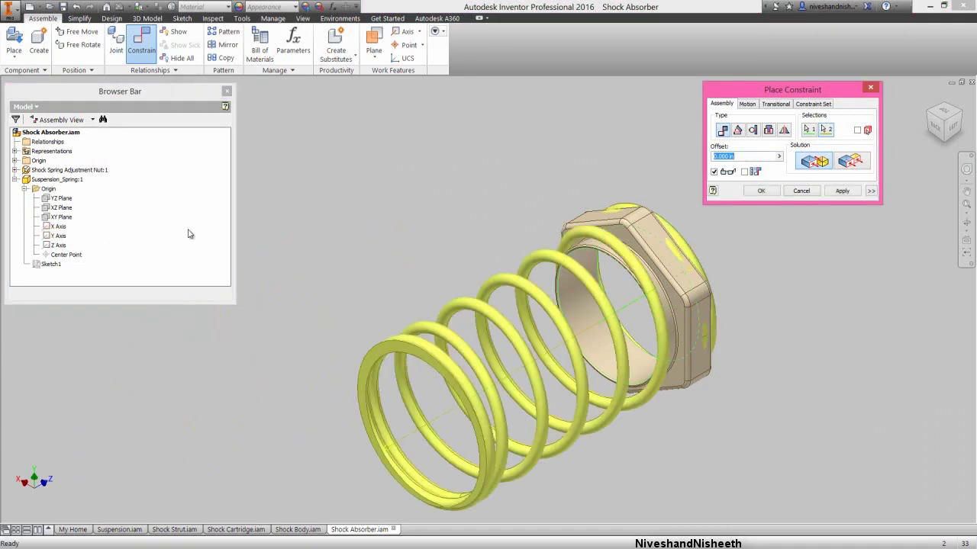
left_click(842, 191)
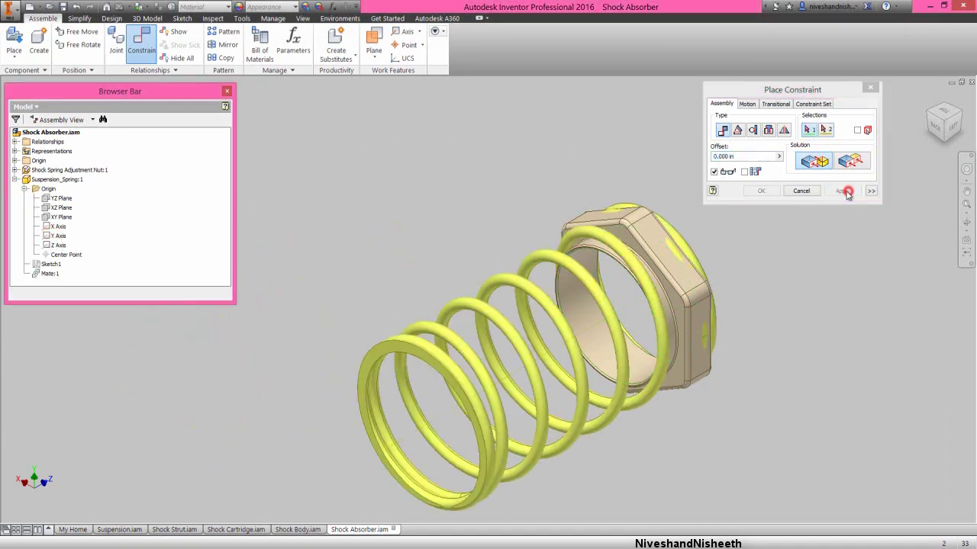
left_click(801, 191)
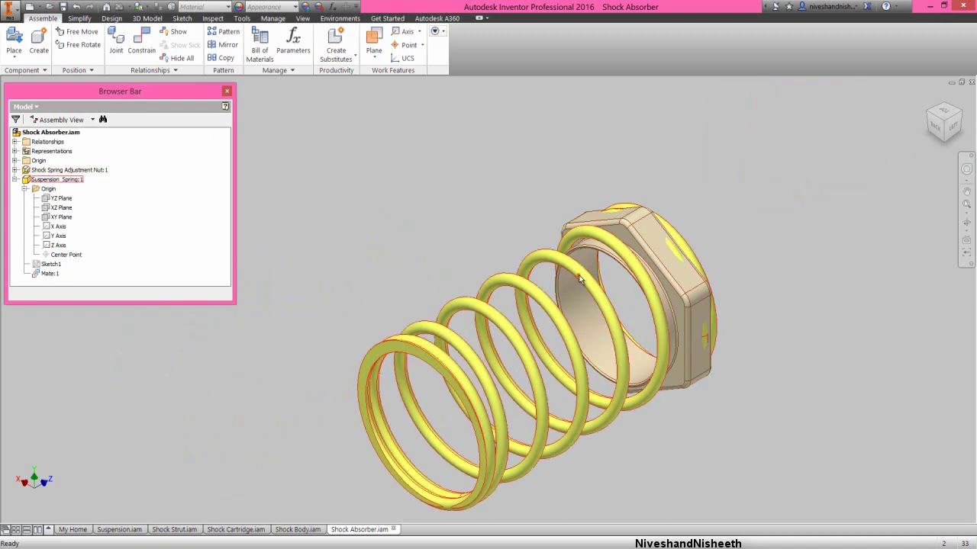
Step: Slide the suspension spring away from the adjustment nut and collapse the whole browser tree
left_click_drag(579, 281, 479, 329)
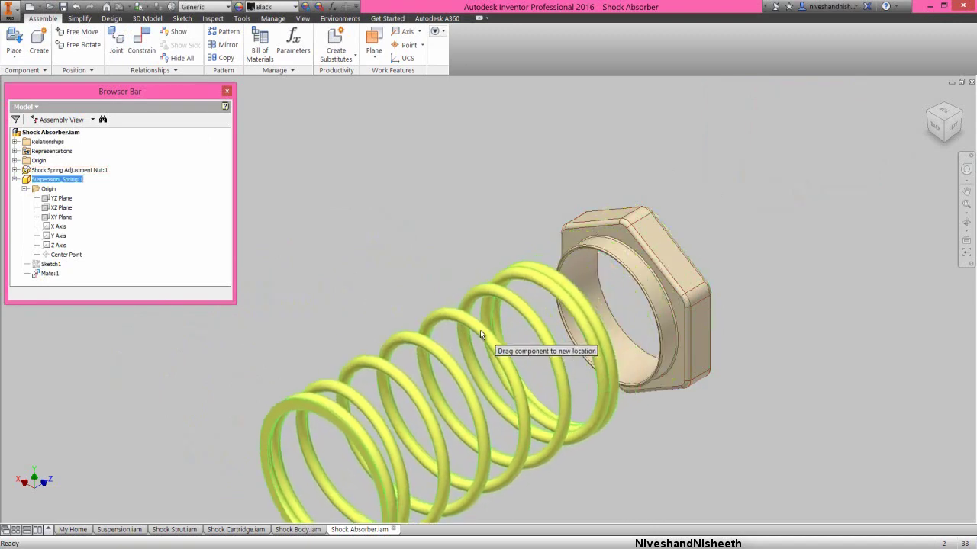
left_click(473, 205)
left_click(967, 204)
left_click_drag(397, 198, 393, 171)
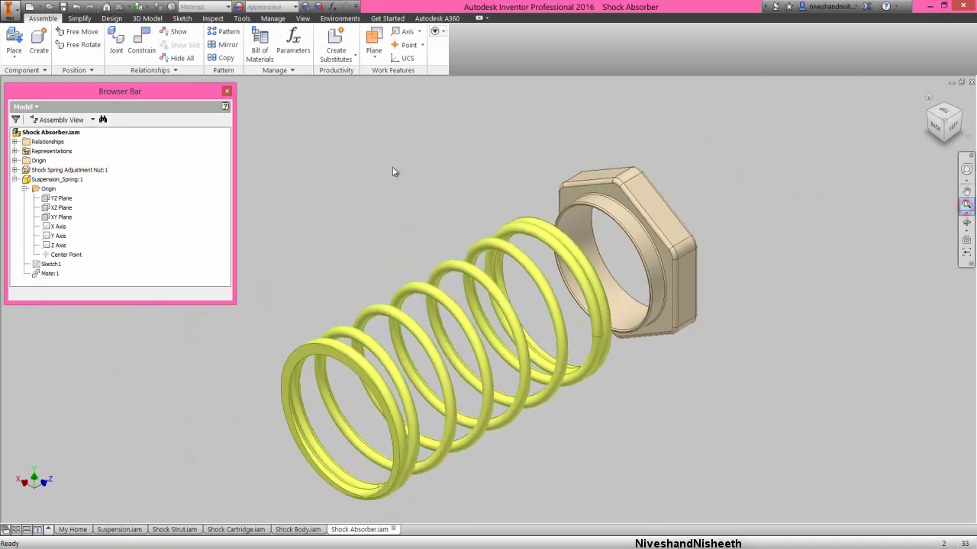
right_click(166, 170)
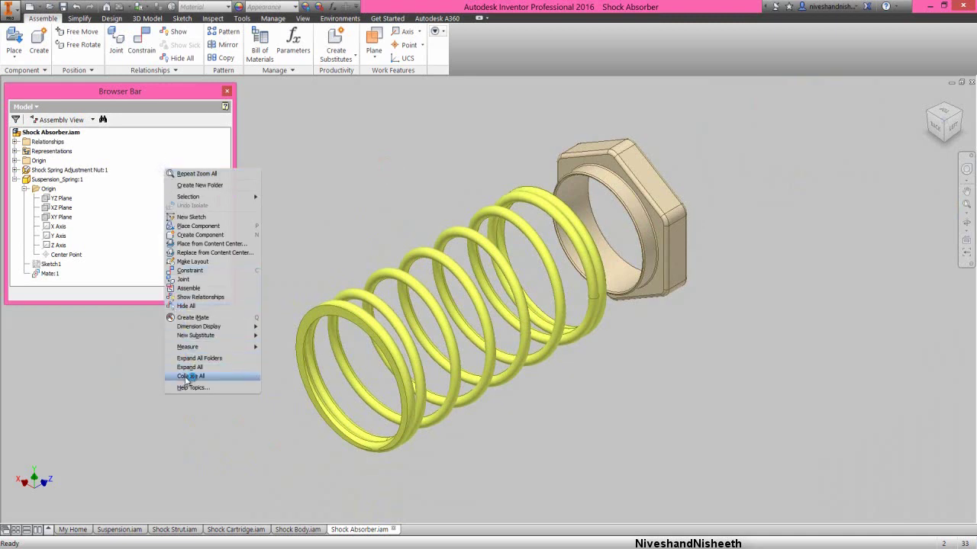
left_click(186, 377)
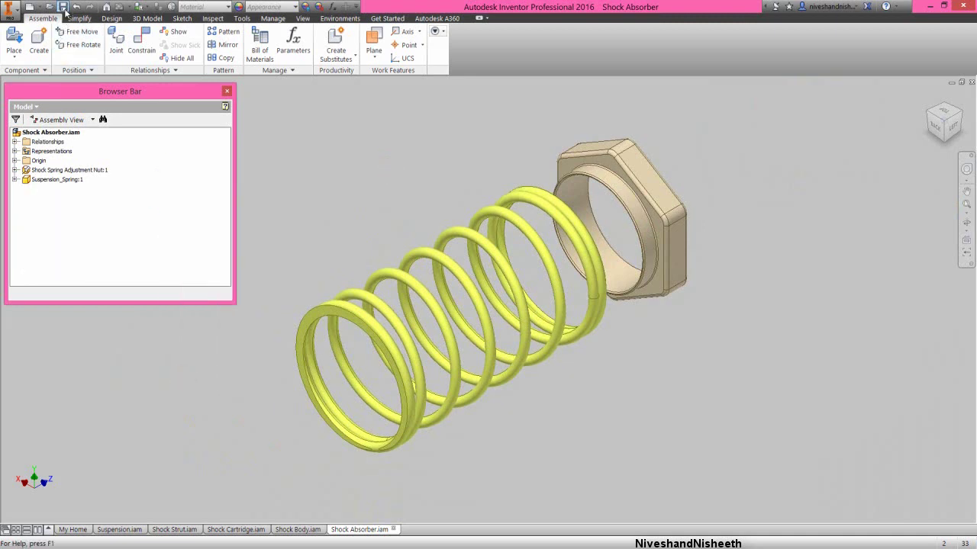
Step: Place one instance of the Shock Body assembly in free space beside the nut and spring
right_click(337, 156)
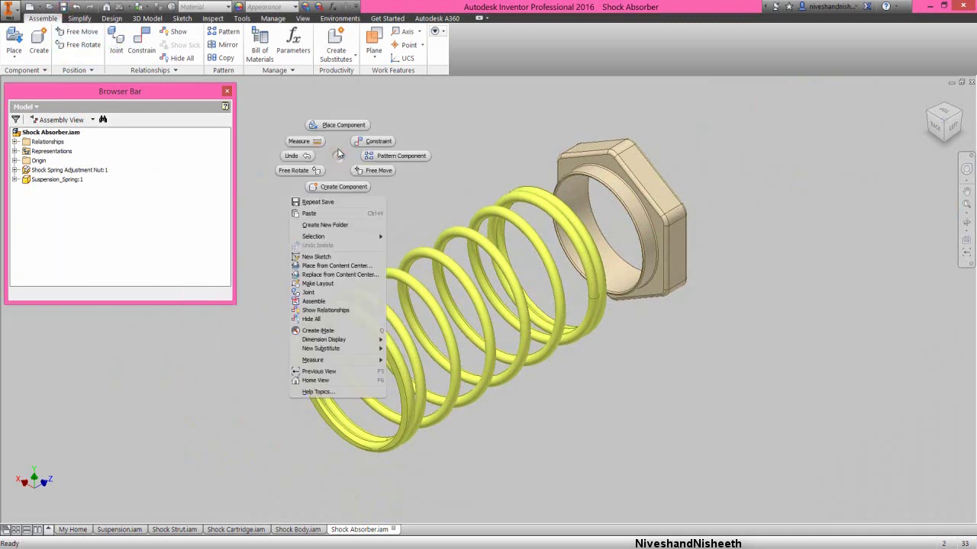
left_click(339, 128)
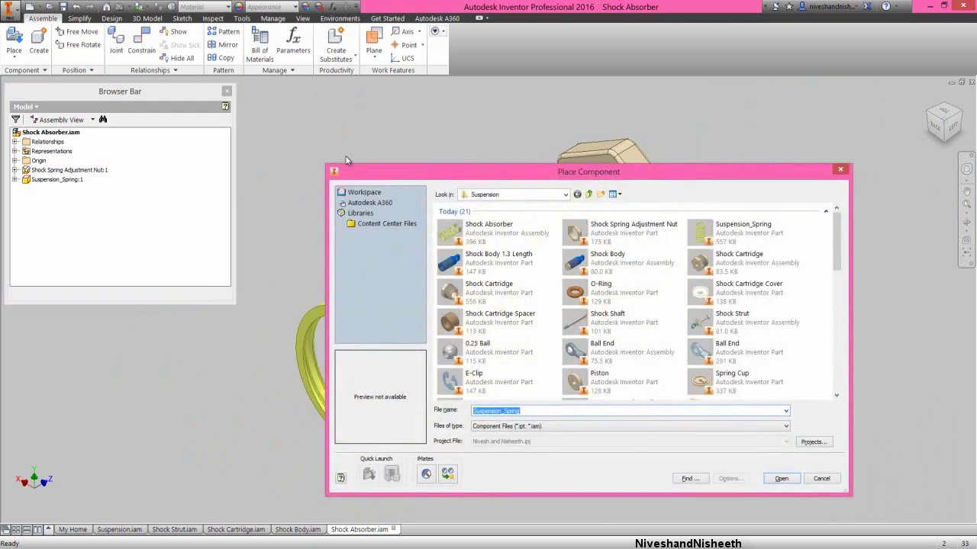
double_click(577, 263)
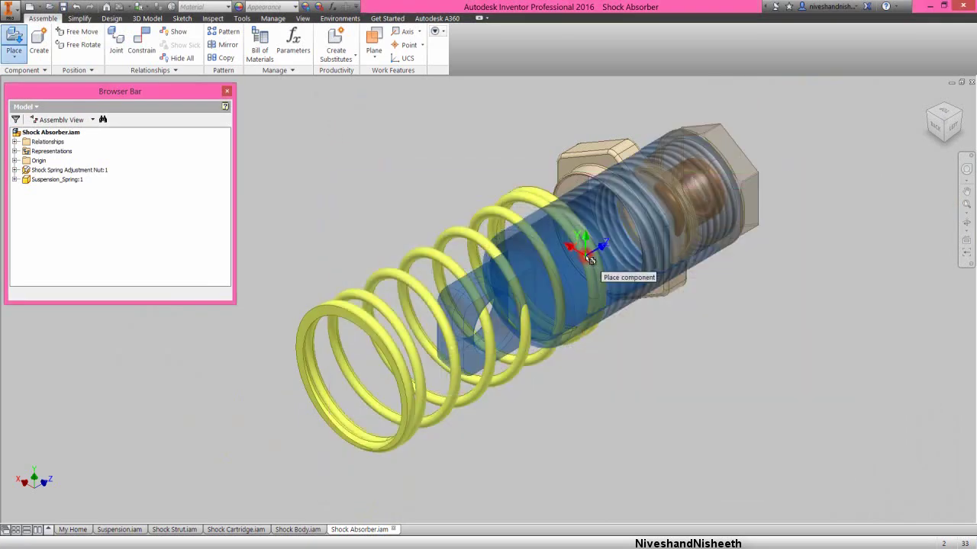
left_click(752, 385)
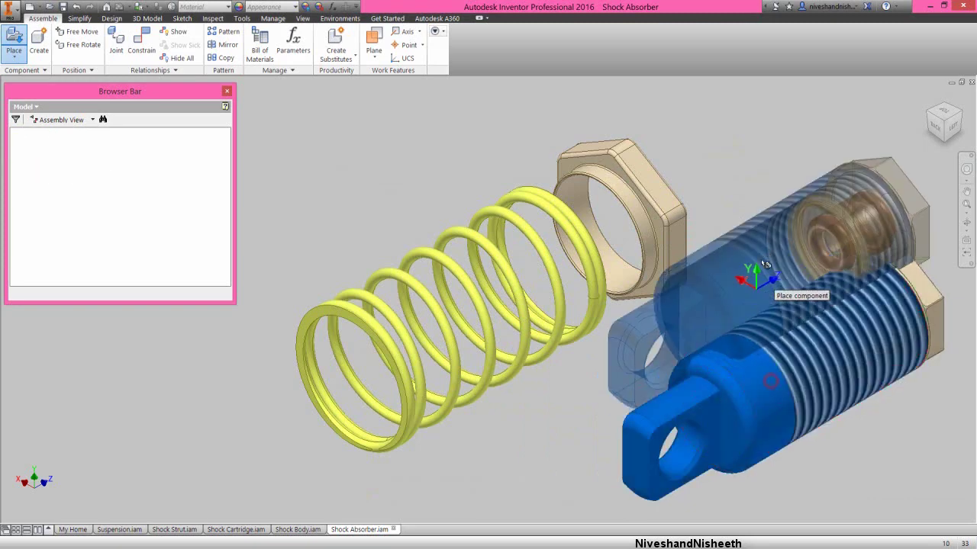
right_click(766, 237)
left_click(789, 233)
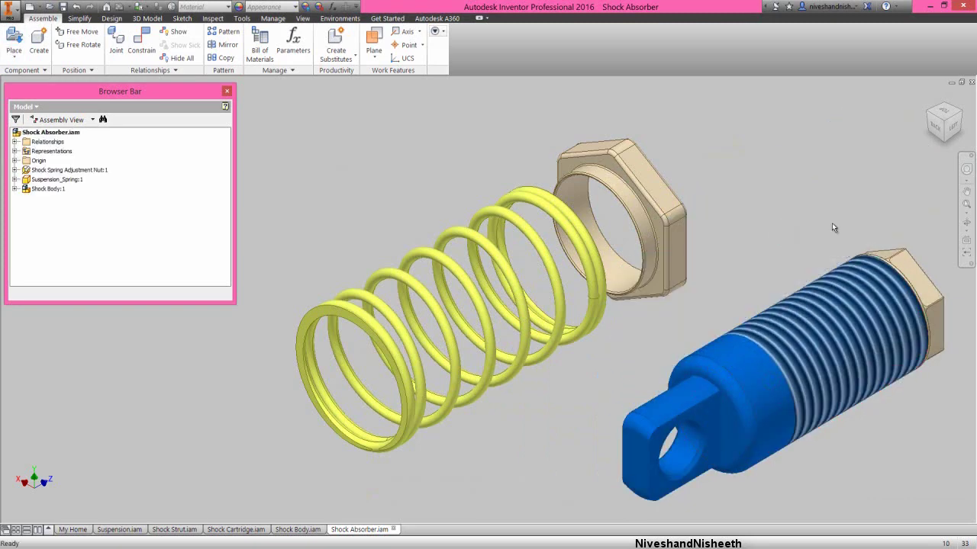
Step: Free-rotate the shock body end for end so its hex end points toward the spring, and move it just below the adjustment nut
left_click(953, 124)
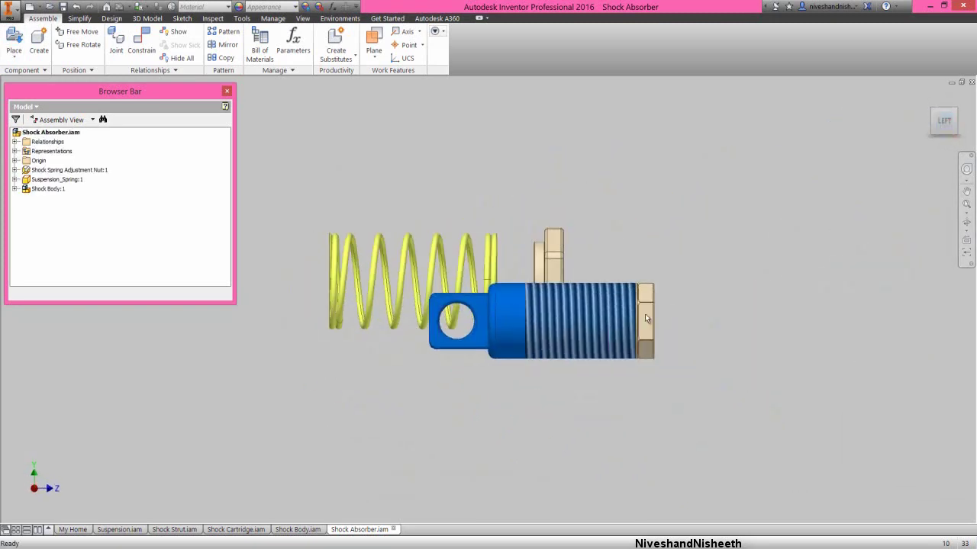
left_click(607, 326)
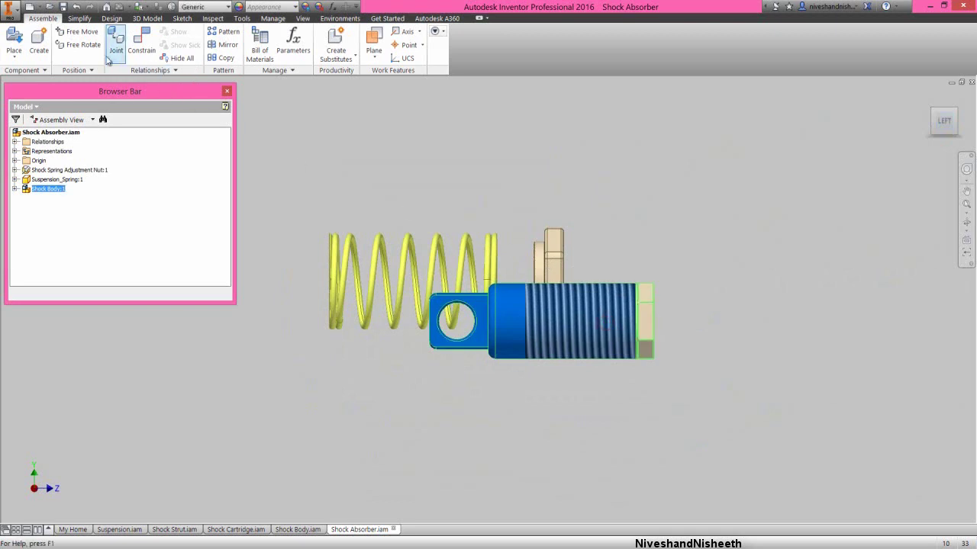
left_click(84, 44)
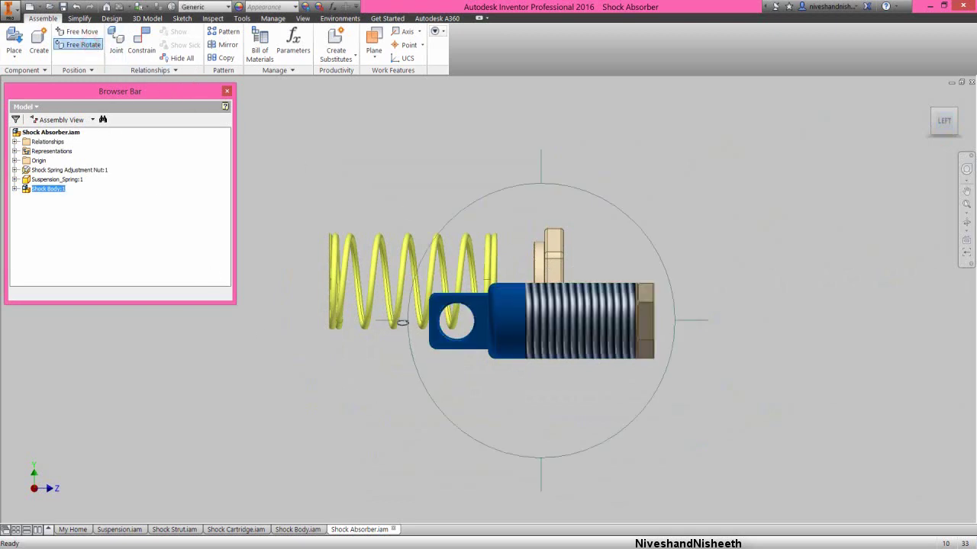
left_click_drag(405, 322, 526, 281)
right_click(526, 281)
left_click(613, 244)
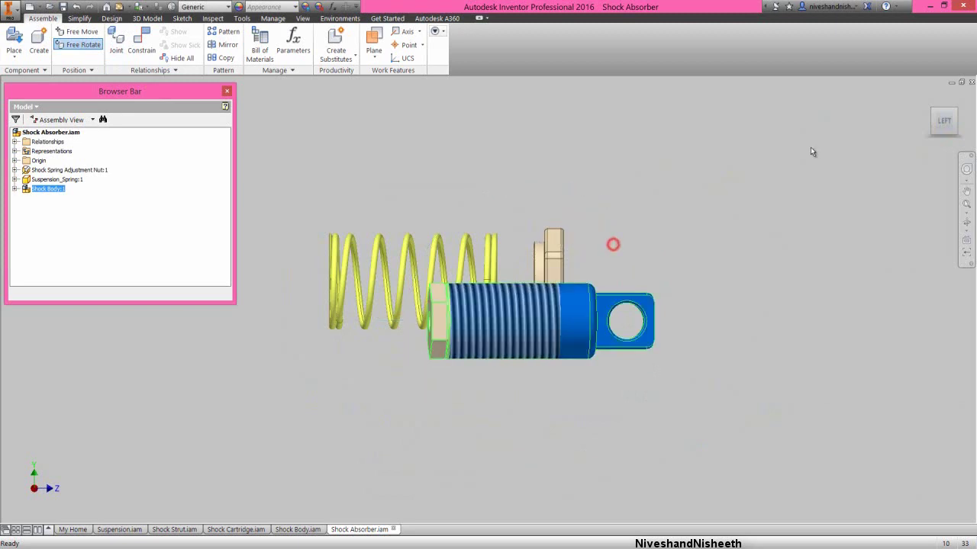
left_click(955, 112)
left_click_drag(521, 309, 752, 324)
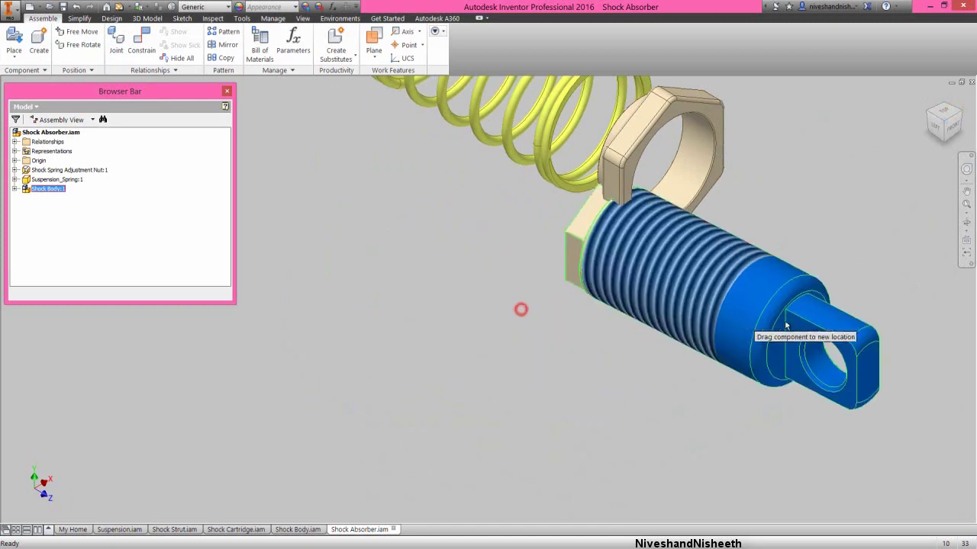
left_click(810, 206)
Step: Mate the axis of the adjustment nut's bore with the shock body's axis at 0.000 in offset
right_click(813, 200)
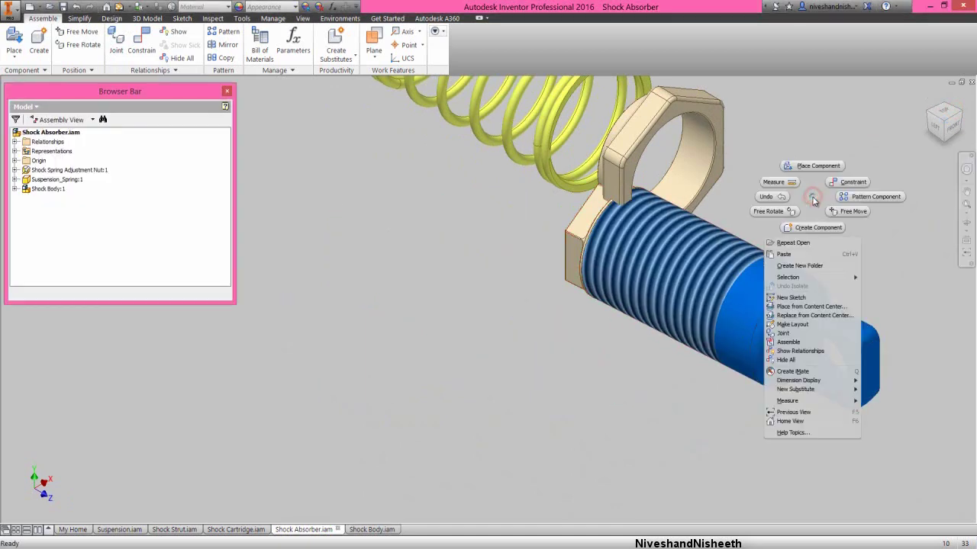
left_click(841, 183)
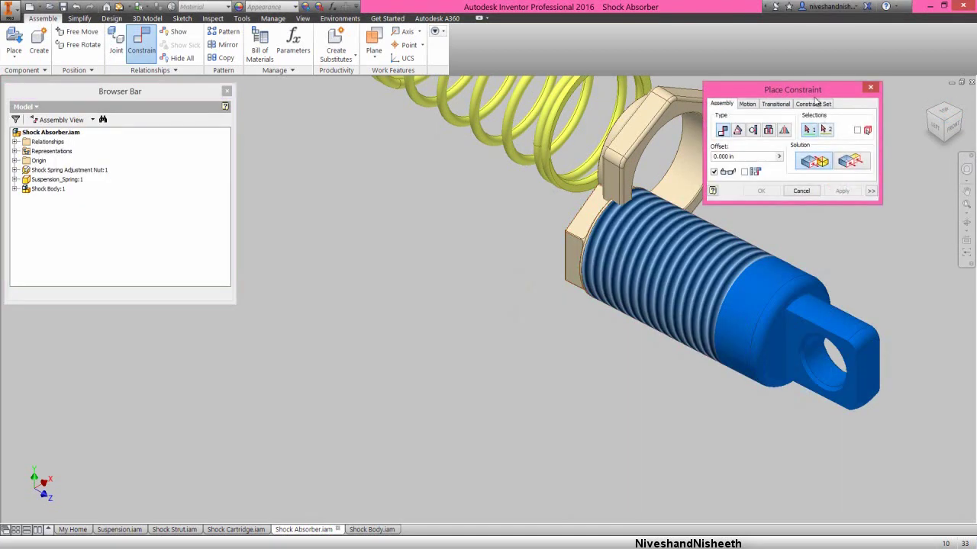
left_click_drag(812, 92, 398, 205)
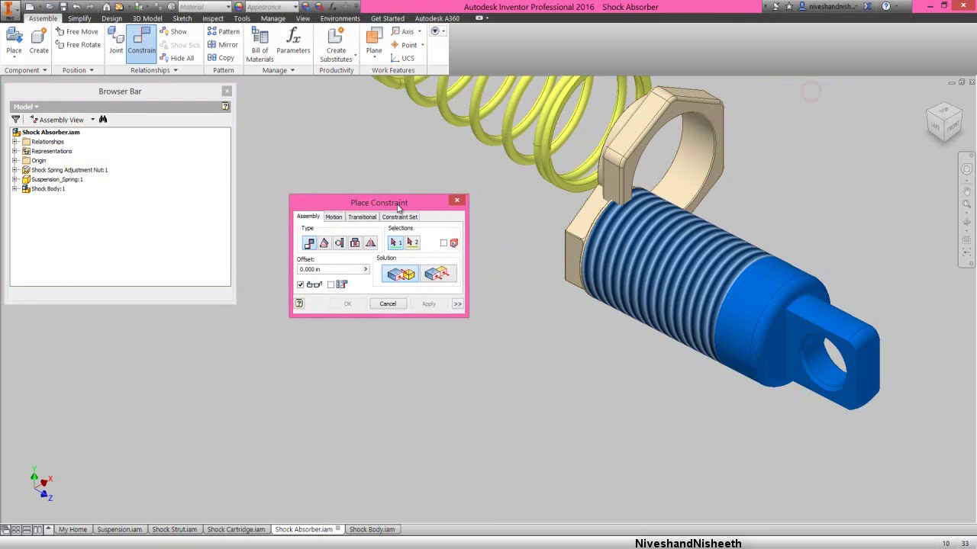
left_click(684, 183)
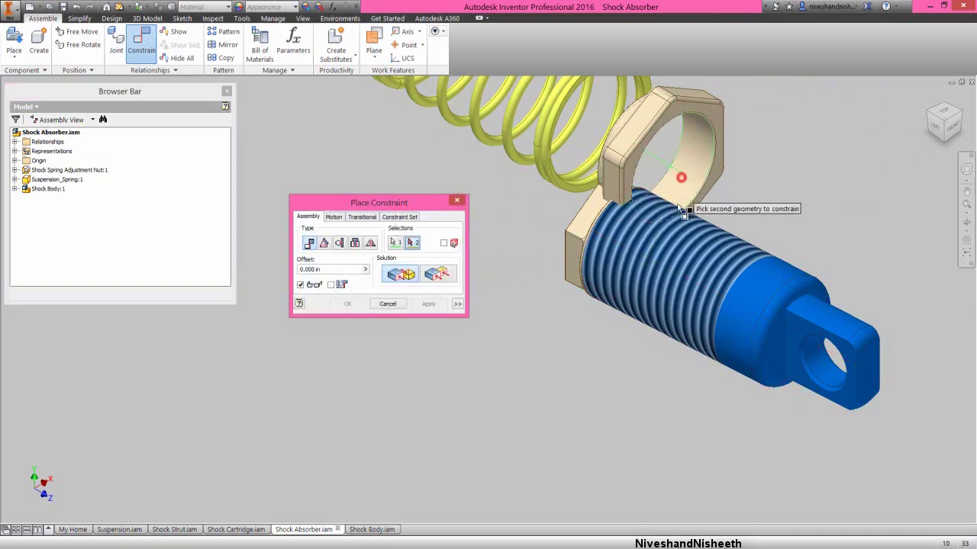
left_click(684, 260)
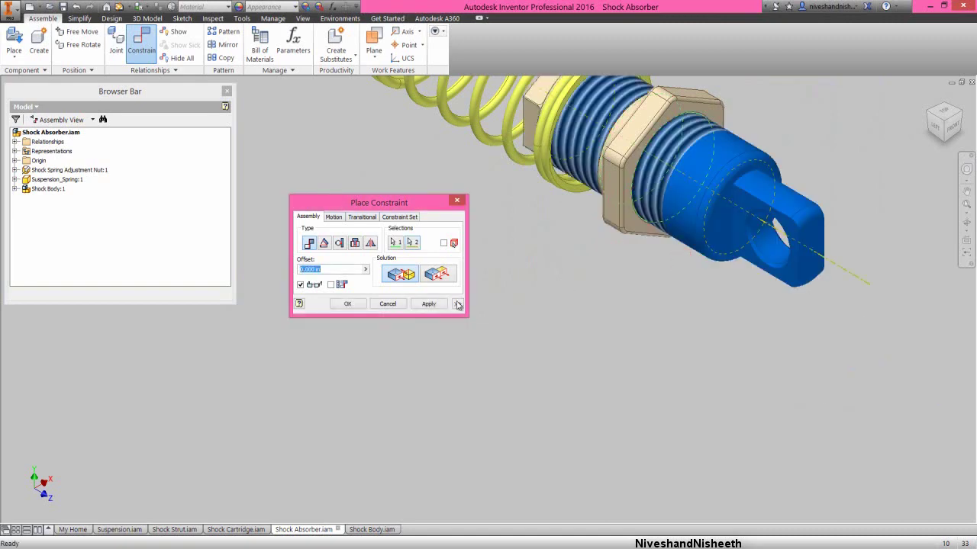
left_click(429, 304)
left_click(393, 303)
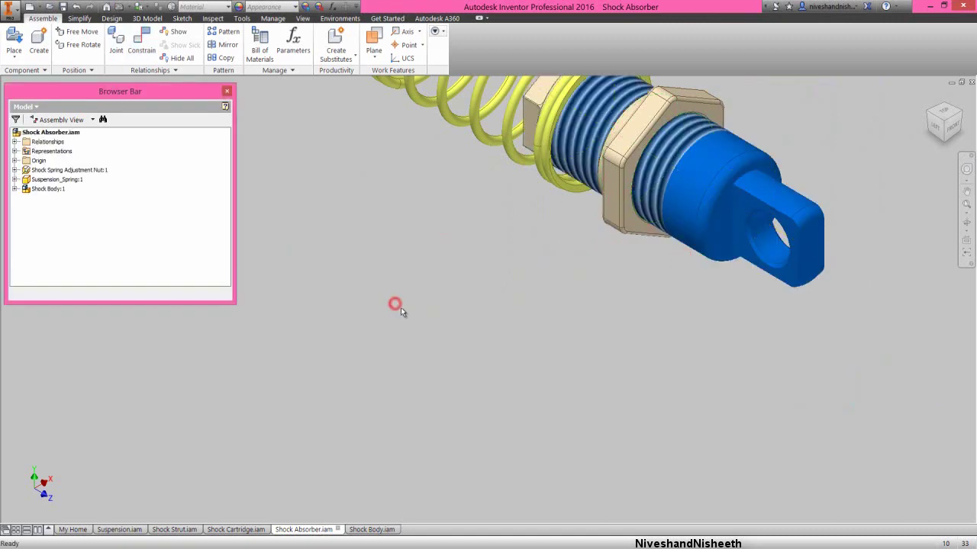
Step: Add a flush constraint between the shock body's round end face beside the lug and the nut's outer hex face, offset -.4003 in
left_click(965, 204)
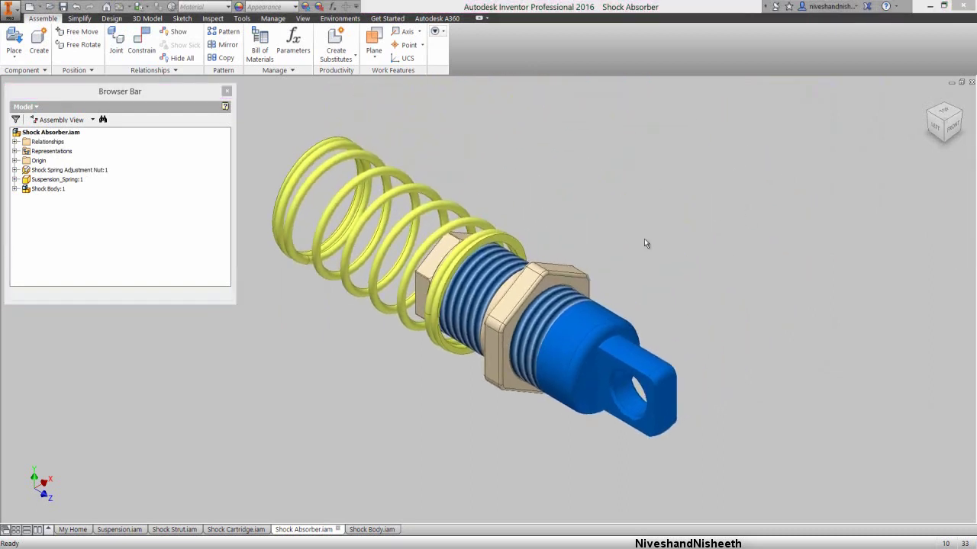
right_click(644, 239)
left_click(664, 226)
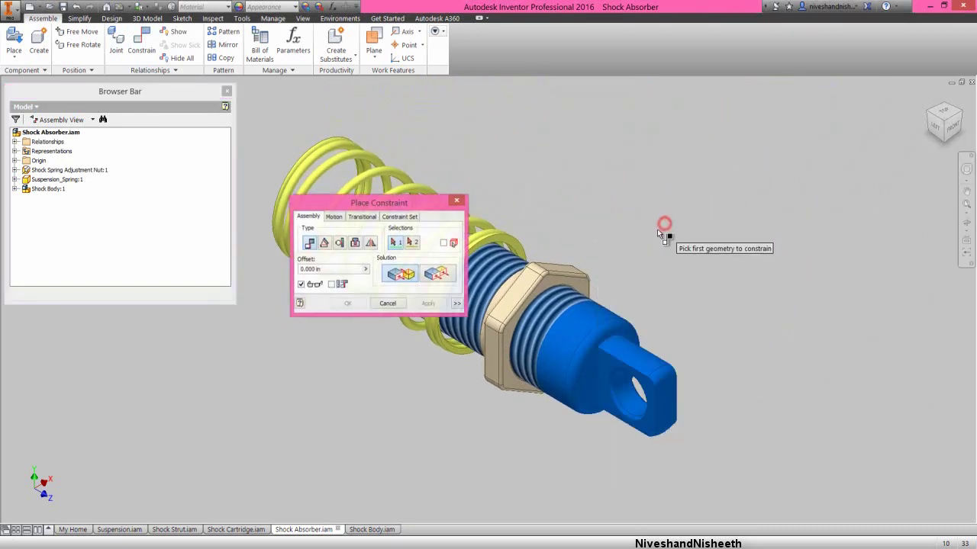
left_click_drag(435, 199, 756, 116)
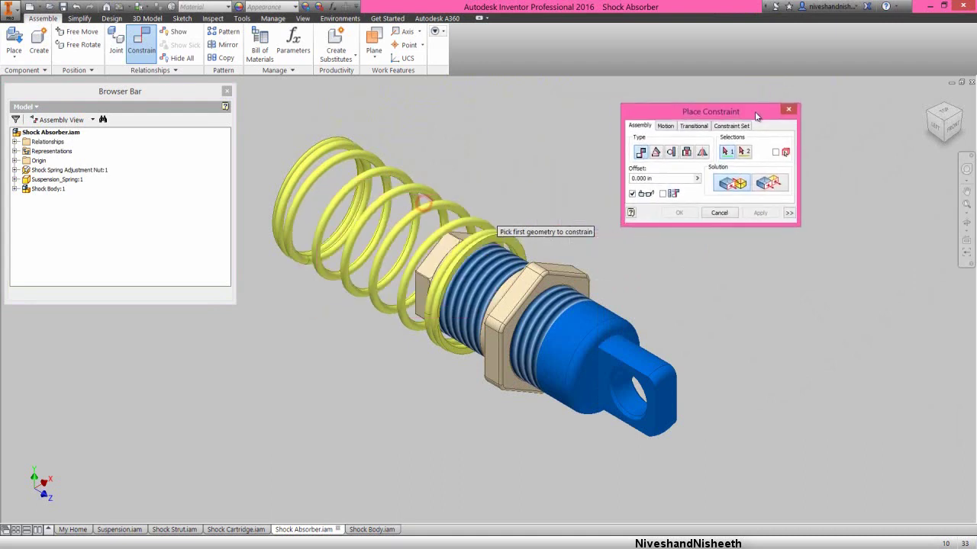
left_click(769, 185)
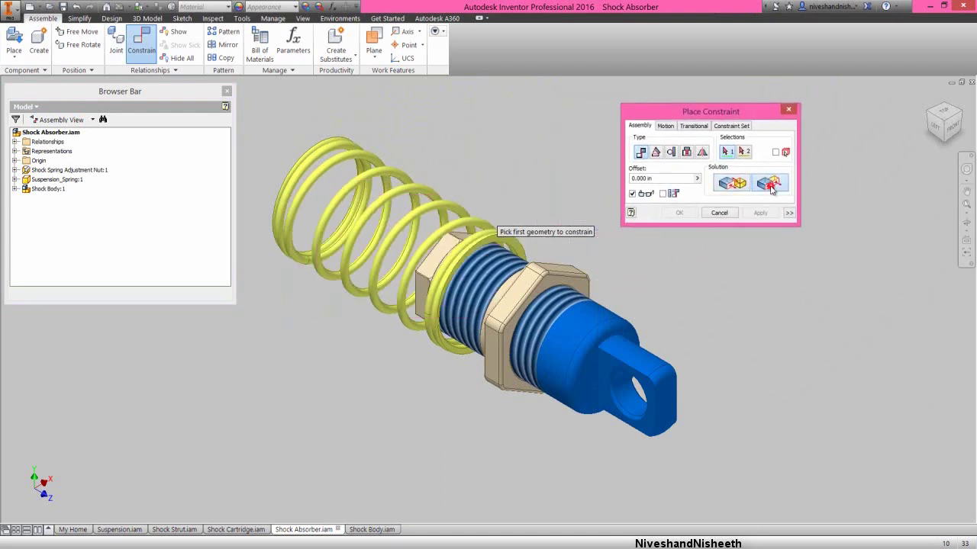
left_click(593, 374)
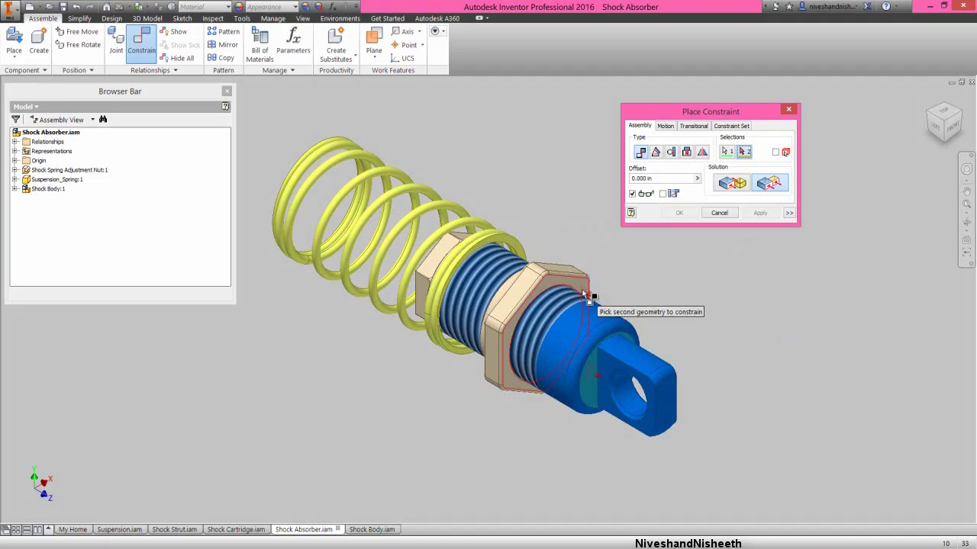
left_click(582, 292)
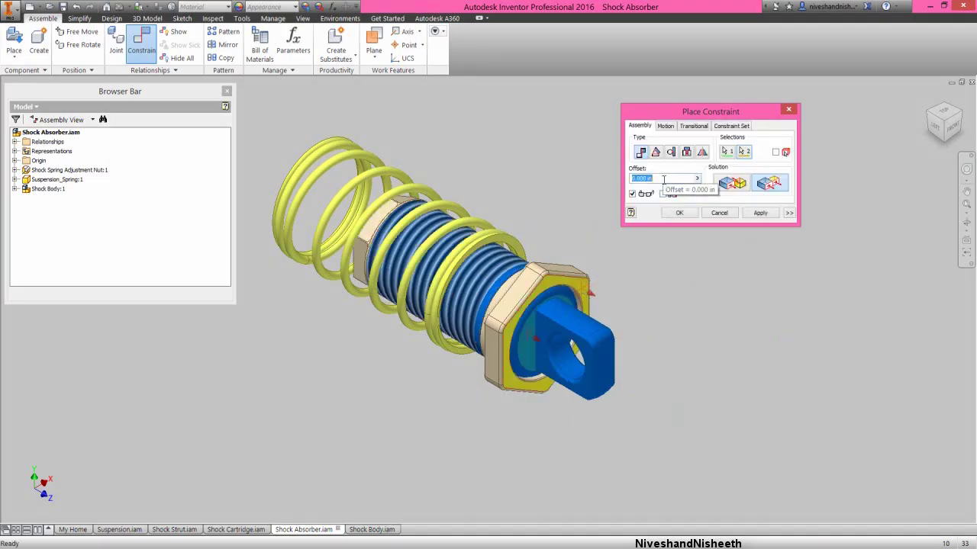
type("1")
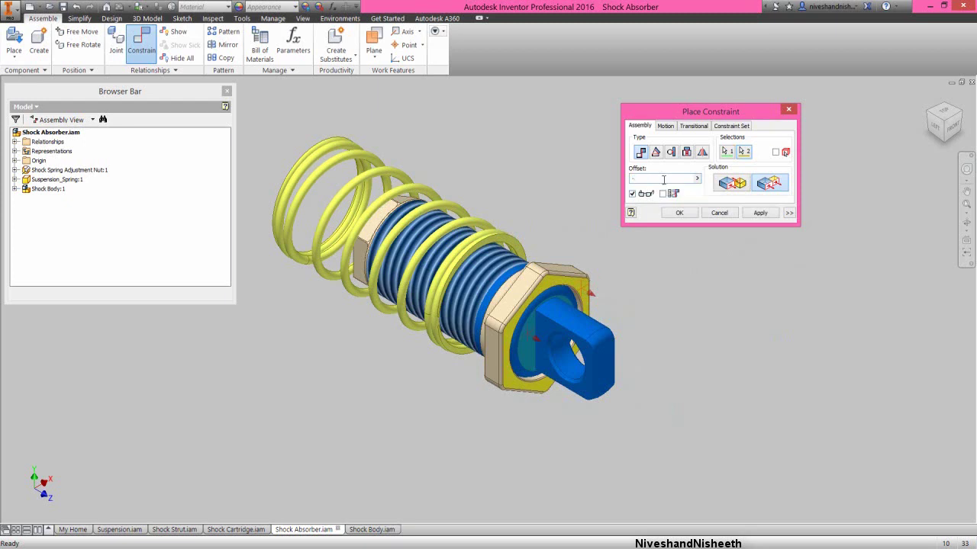
type("4003")
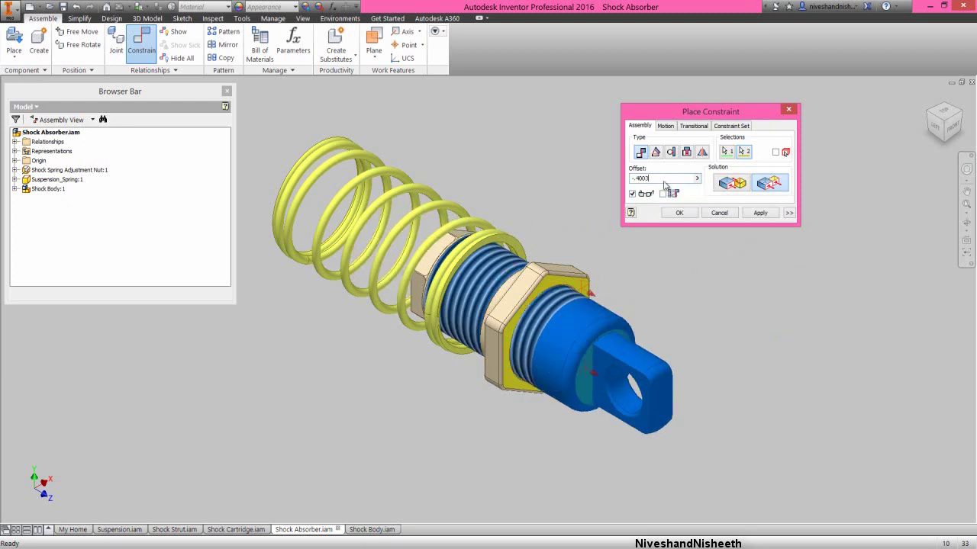
left_click(679, 214)
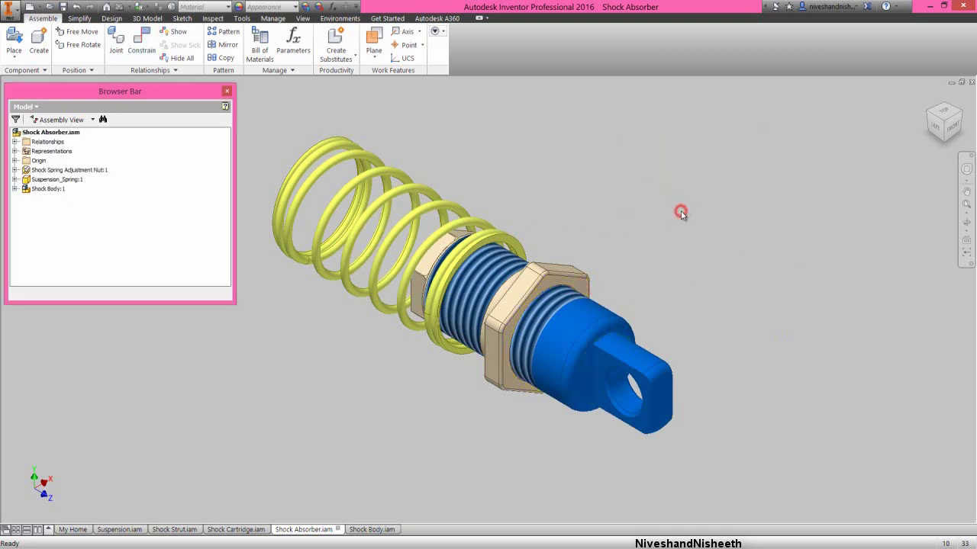
Step: Add a directed angle constraint of 0.00 deg between the flat side of the shock body's lug and a side face of the nut
right_click(682, 214)
left_click(700, 202)
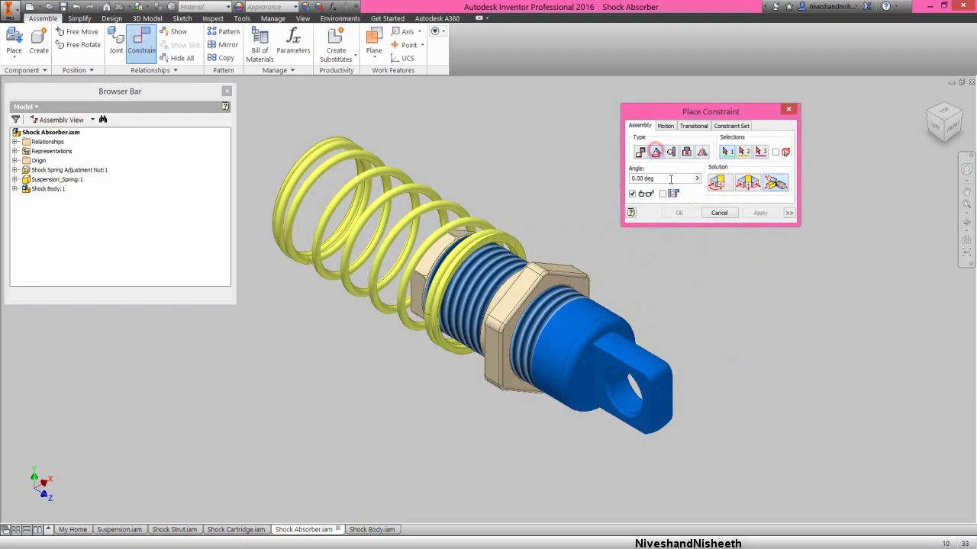
left_click(715, 182)
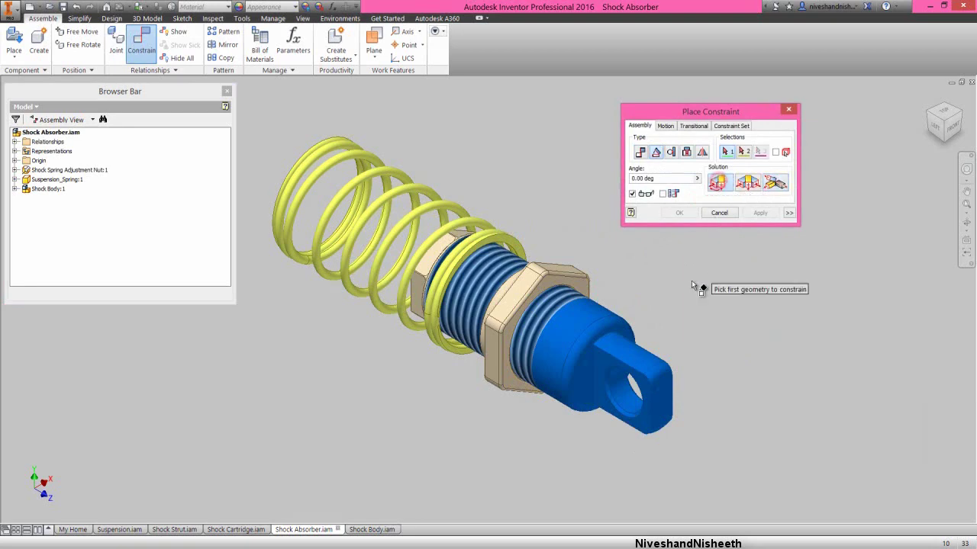
left_click(599, 354)
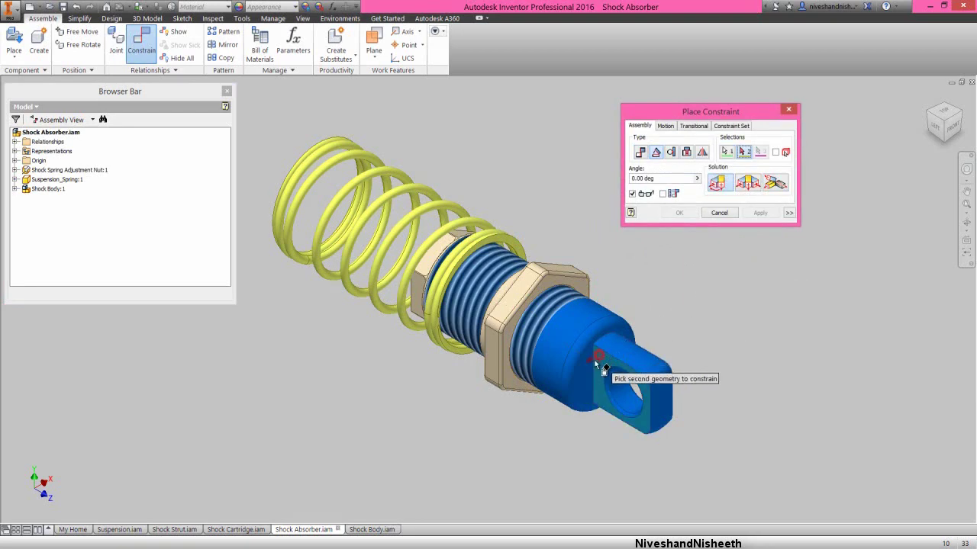
left_click(490, 356)
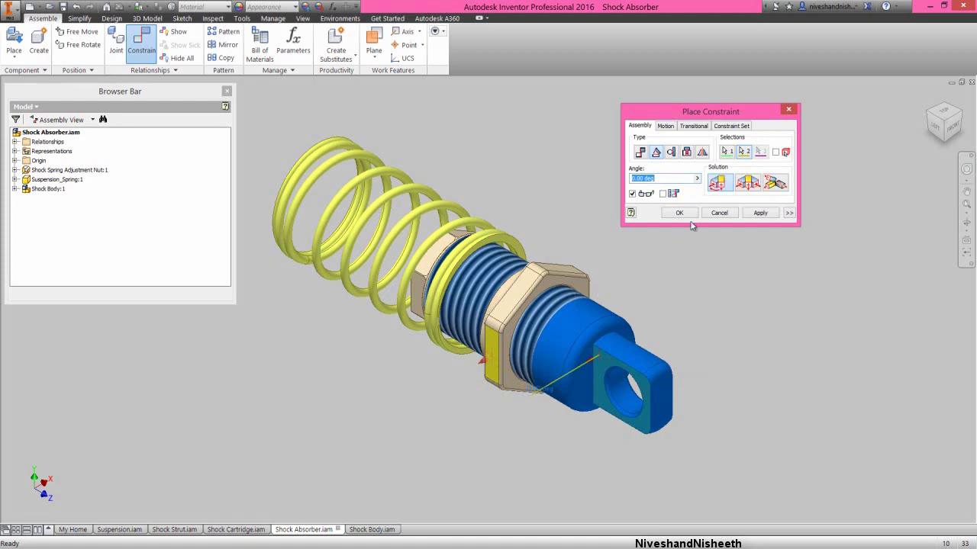
left_click(687, 214)
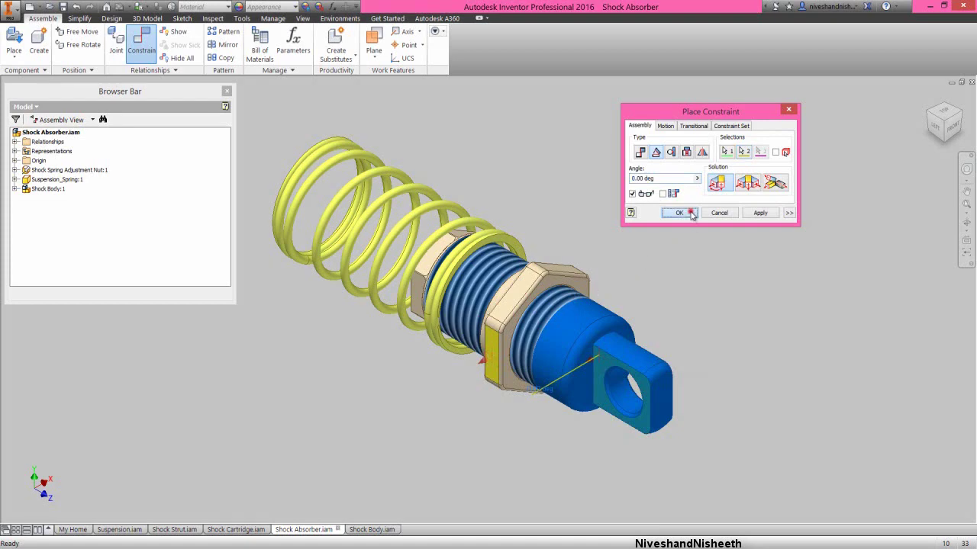
left_click(928, 112)
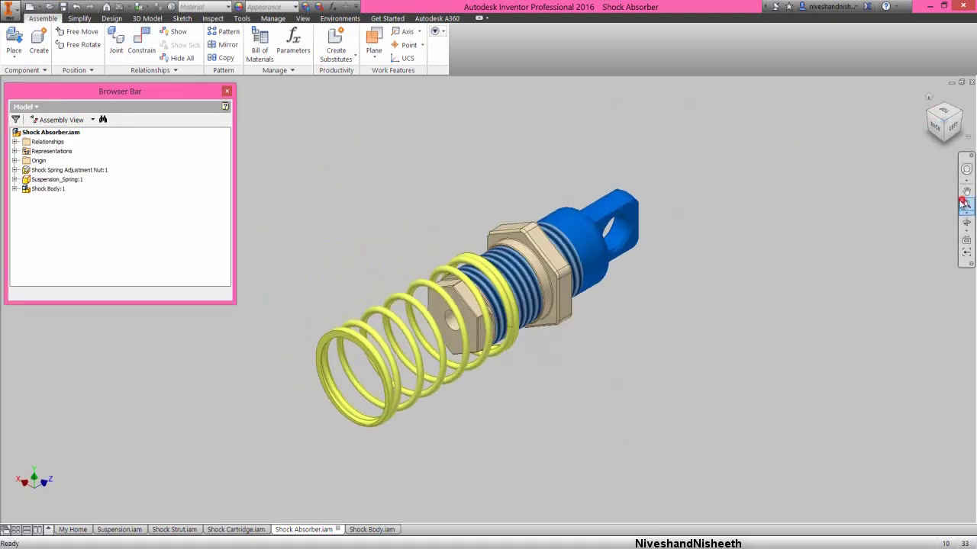
Step: Save the Shock Absorber assembly together with all its dependent files, including Shock Body.iam
left_click(964, 202)
left_click(366, 161)
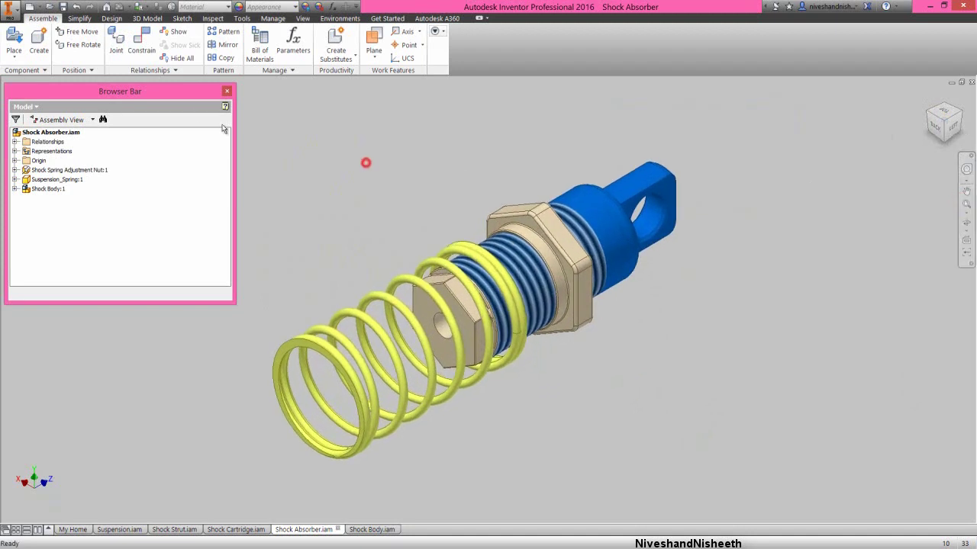
left_click(64, 7)
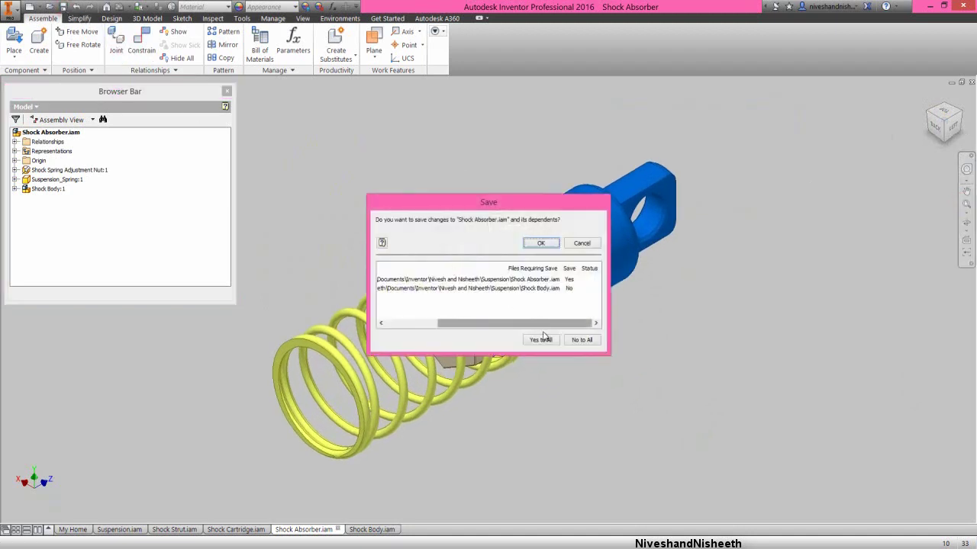
left_click(541, 339)
left_click(541, 242)
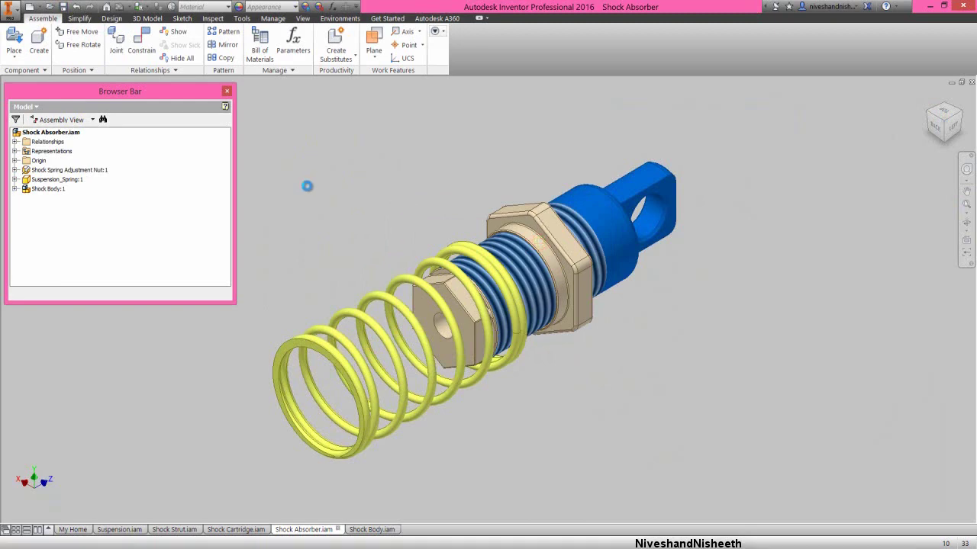
Step: Place one Shock Strut assembly in the open space beside the shock body and spring
right_click(306, 186)
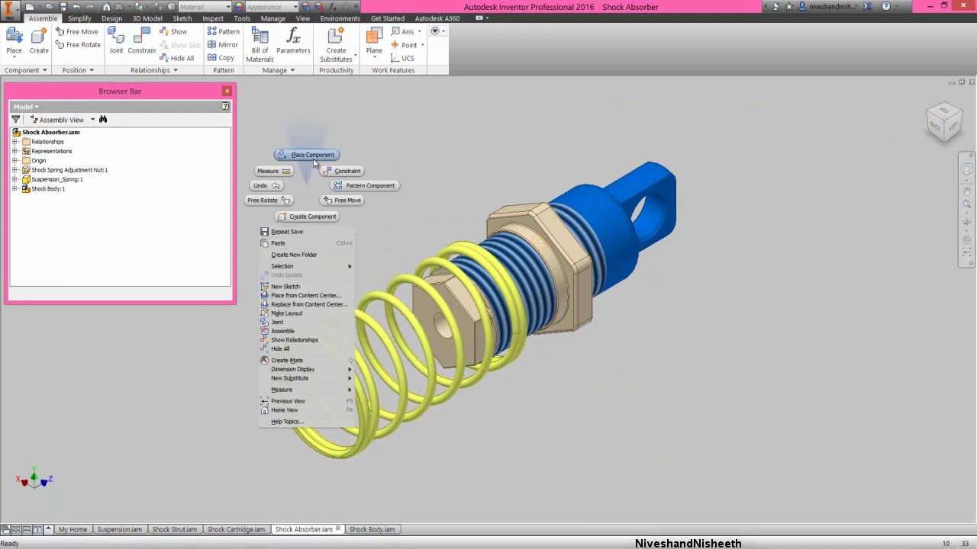
left_click(312, 156)
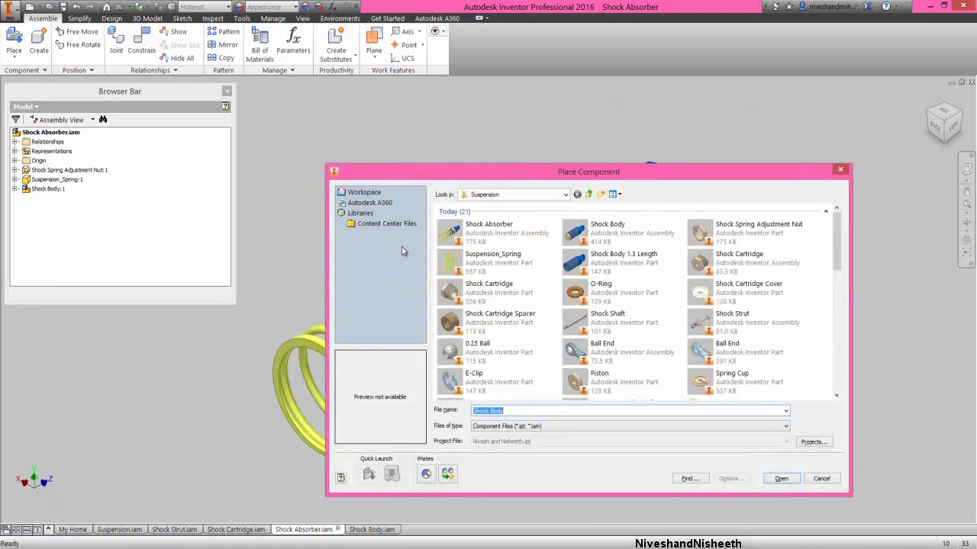
left_click(711, 318)
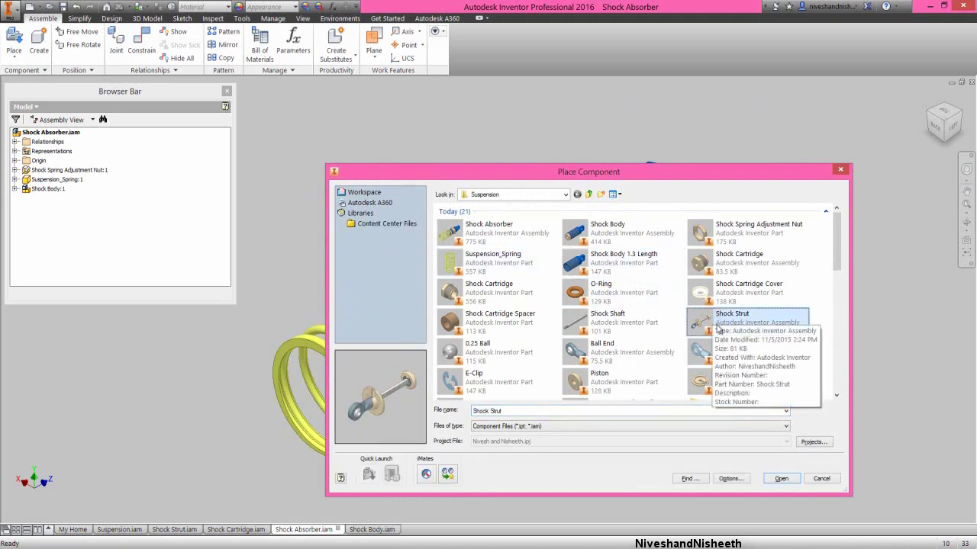
left_click(781, 478)
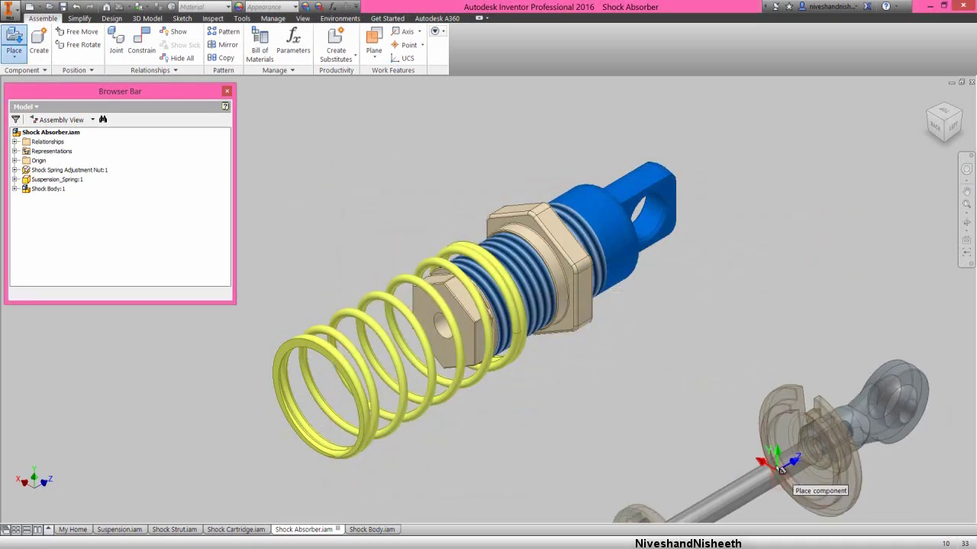
left_click(676, 343)
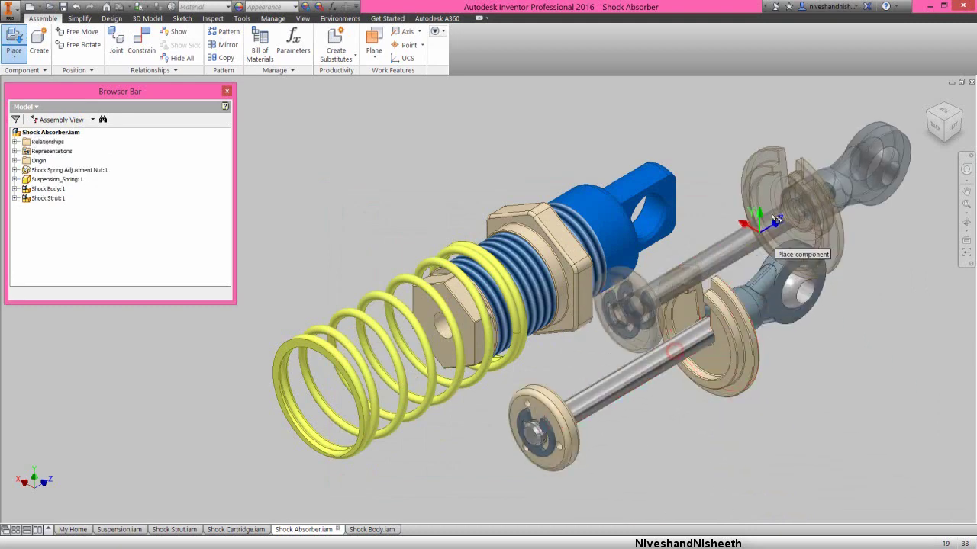
right_click(783, 185)
left_click(817, 186)
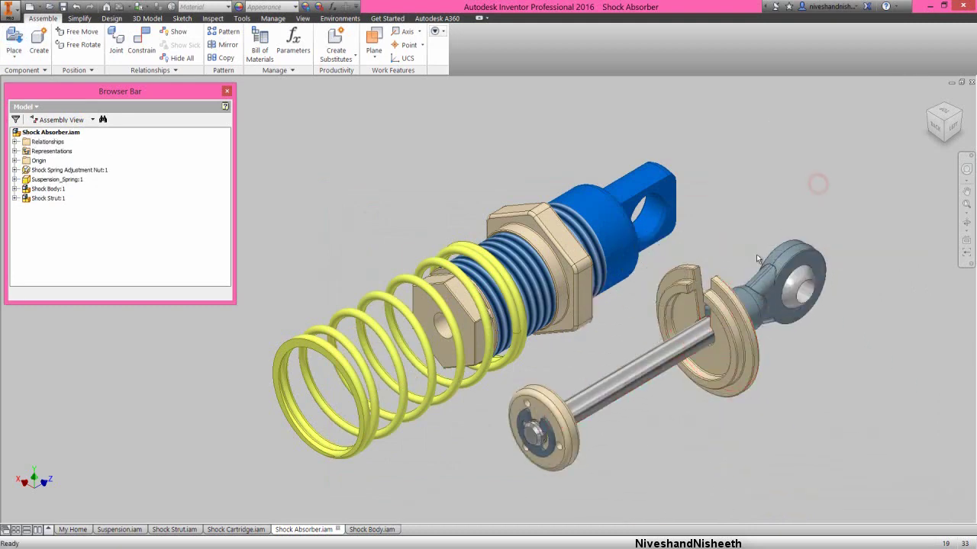
Step: Free-rotate the shock strut end for end in the left view so its piston end faces the shock body's lug end
left_click(48, 198)
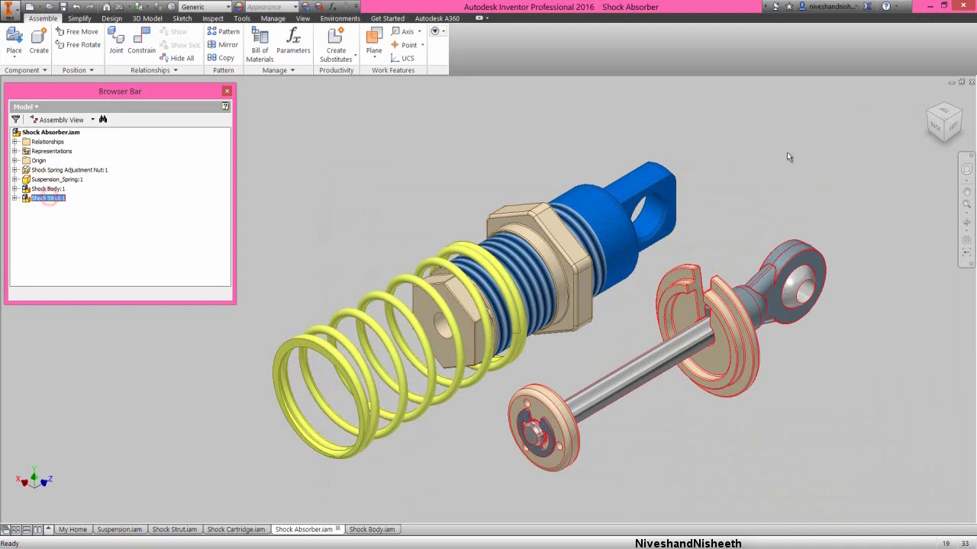
left_click(943, 134)
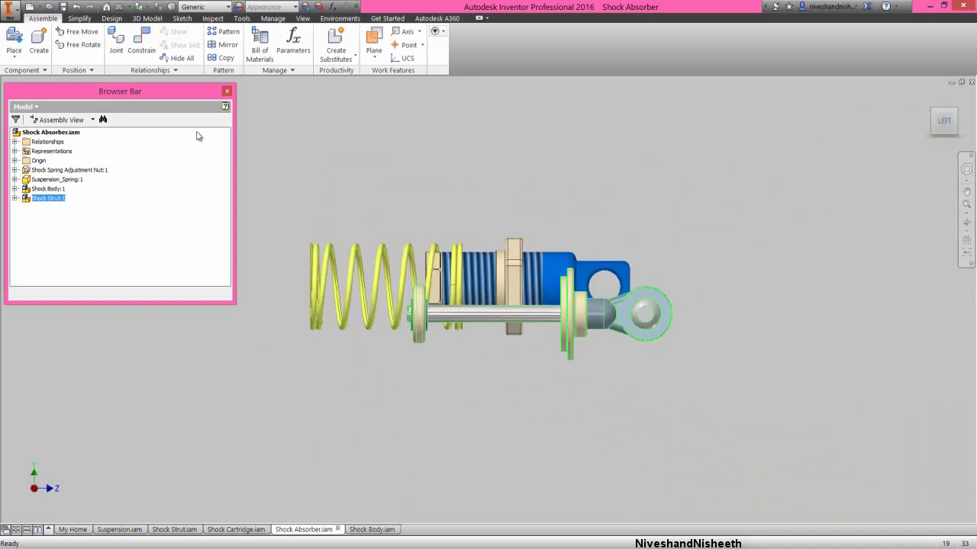
left_click(82, 44)
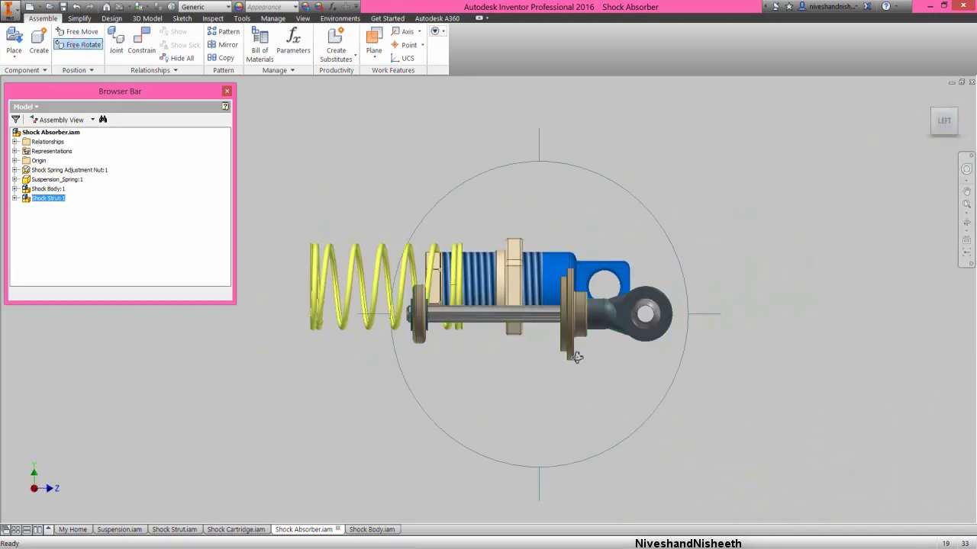
left_click_drag(702, 313, 608, 345)
right_click(584, 223)
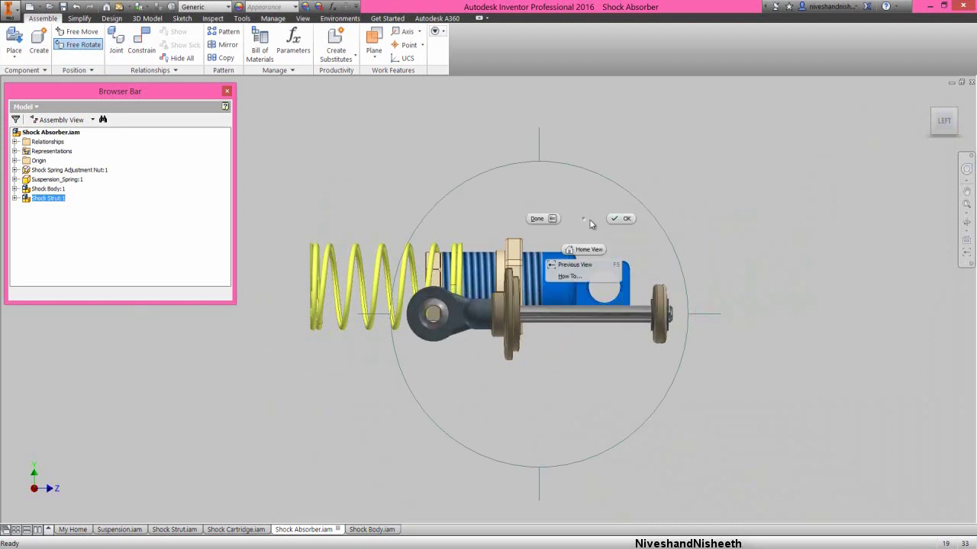
left_click(614, 223)
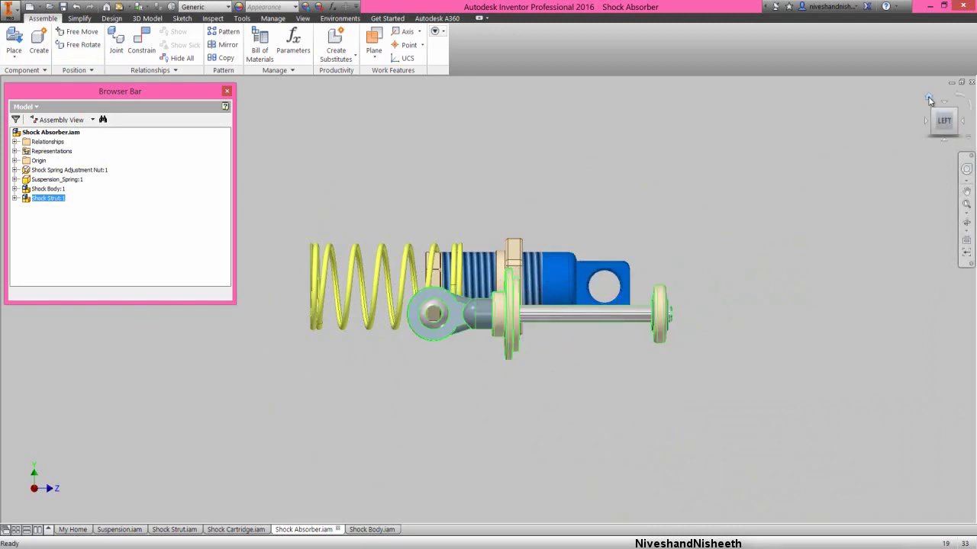
left_click_drag(927, 97, 888, 140)
left_click(787, 202)
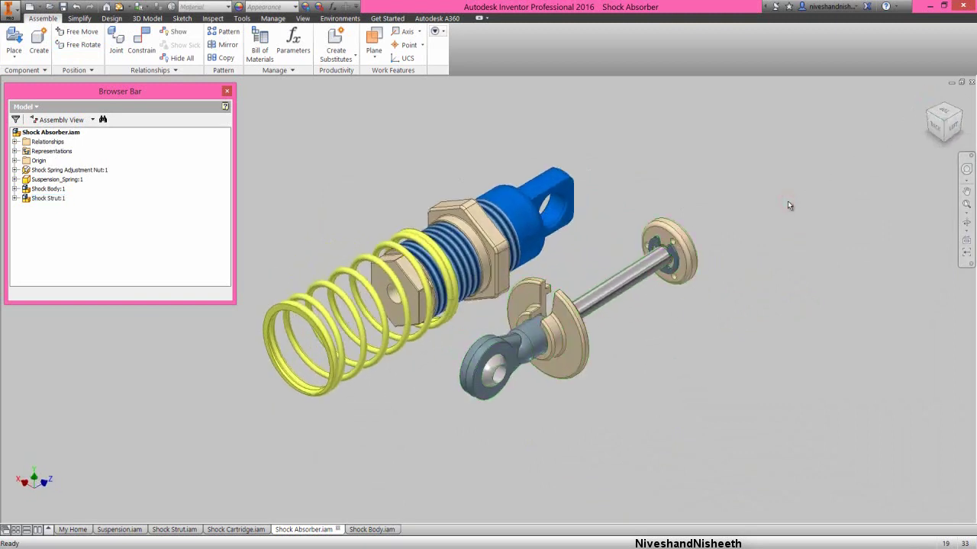
Step: Mate the strut shaft's axis with the shock body's axis at 0.000 in offset, and slide the strut out past the spring's free end
right_click(788, 200)
left_click(828, 201)
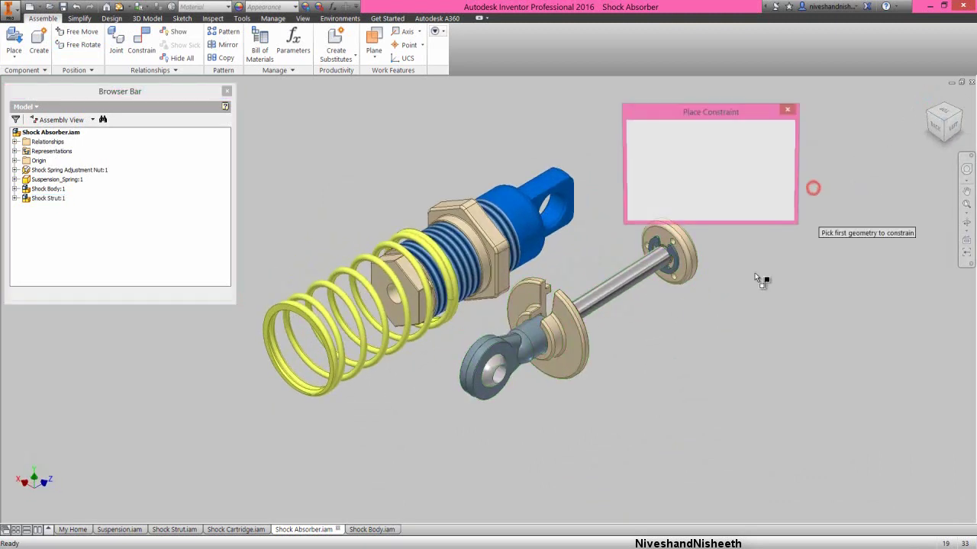
left_click(626, 287)
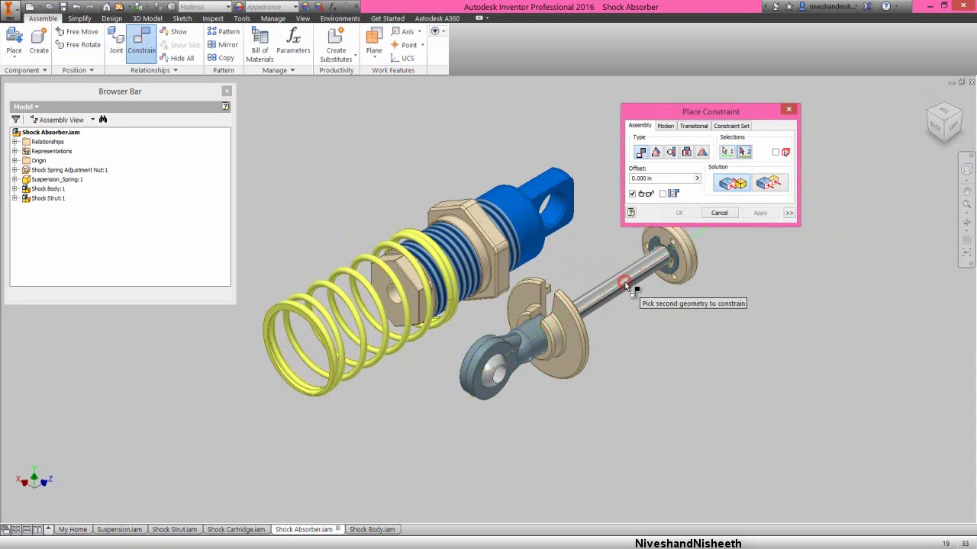
left_click(533, 243)
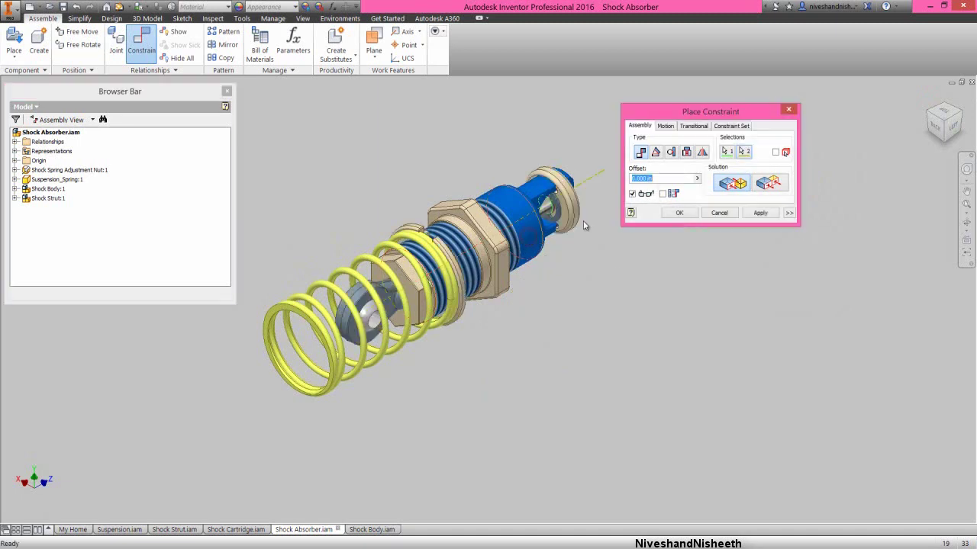
left_click(679, 213)
left_click_drag(343, 319, 240, 324)
left_click(243, 319)
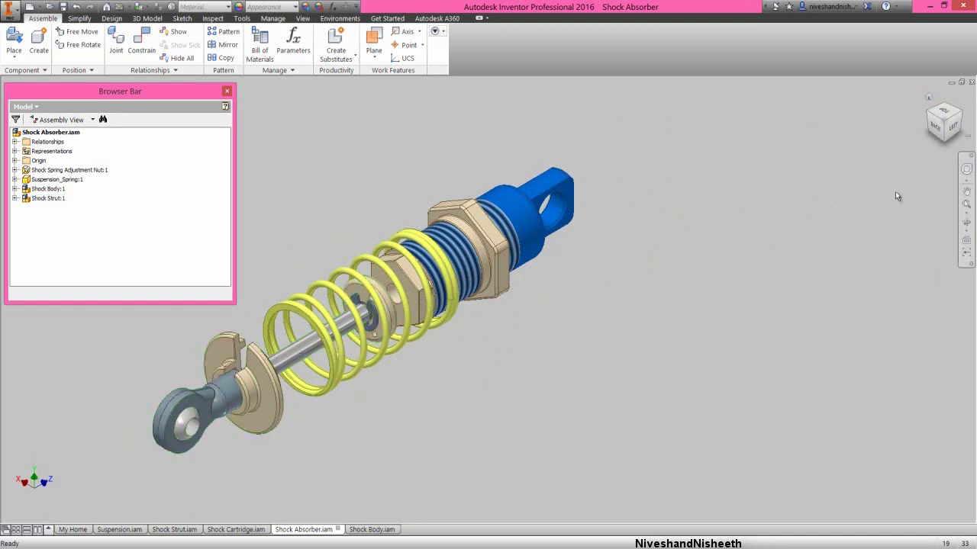
Step: Mate the spring's flat free end face with the recessed inner face of the strut's spring cup at 0.000 in offset
left_click(966, 206)
left_click_drag(165, 256, 294, 244)
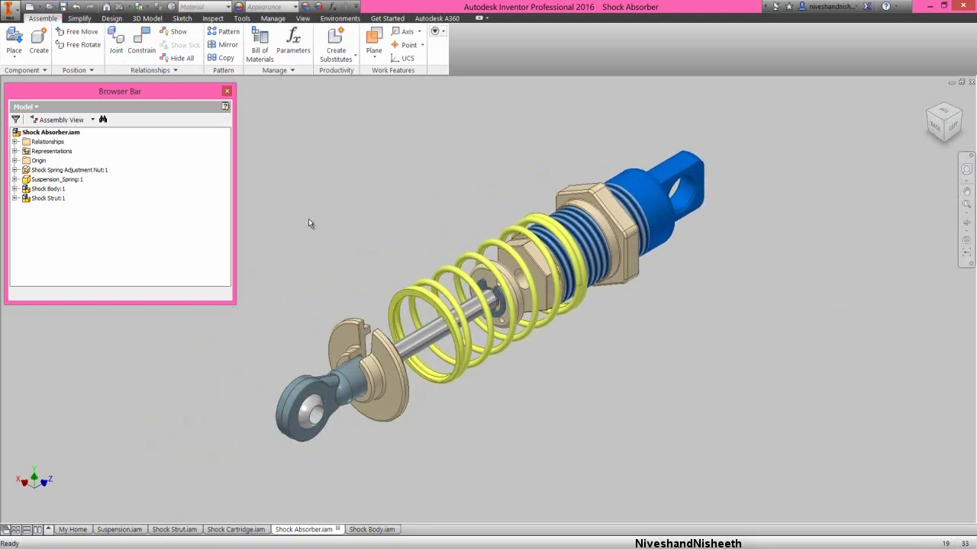
right_click(346, 247)
left_click(369, 232)
scroll(393, 290, "down", 2)
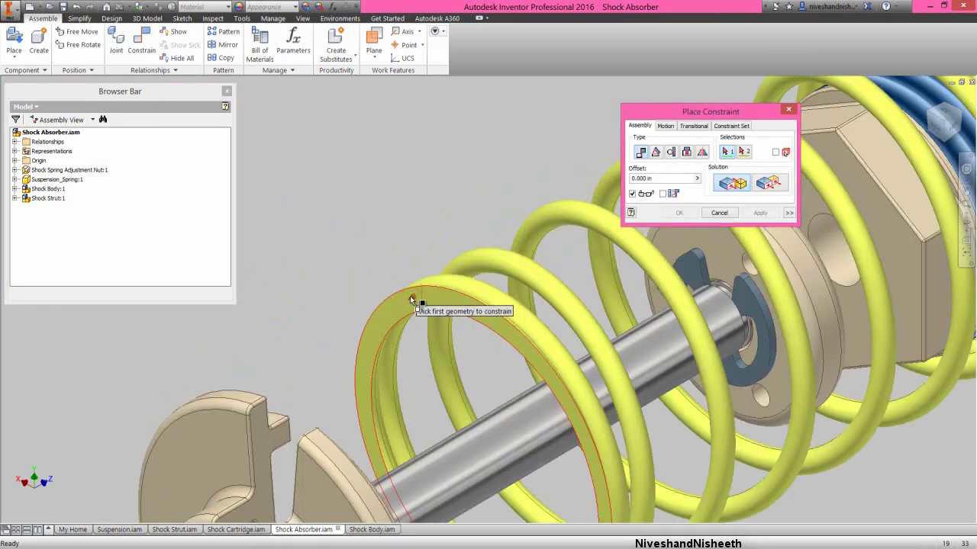
scroll(410, 296, "down", 2)
left_click(415, 301)
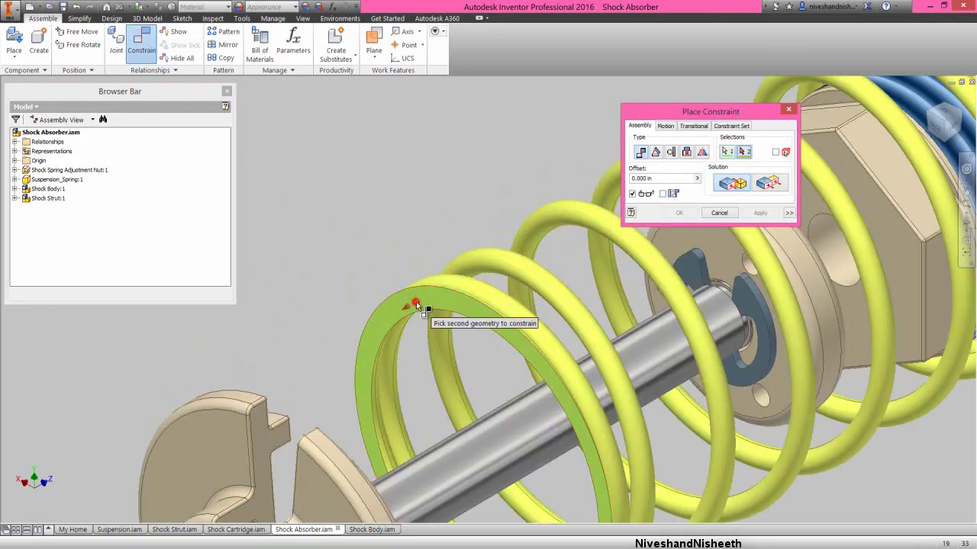
left_click(928, 96)
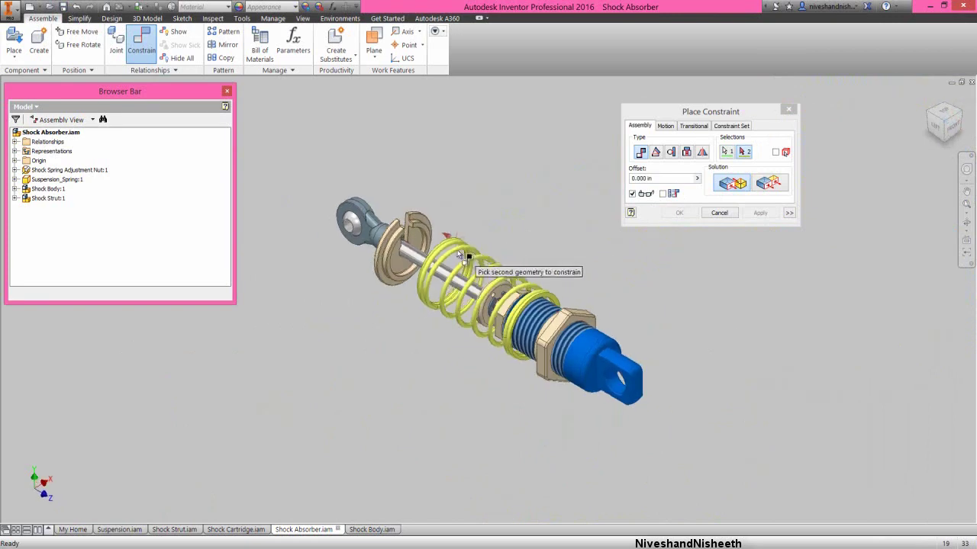
scroll(417, 229, "down", 3)
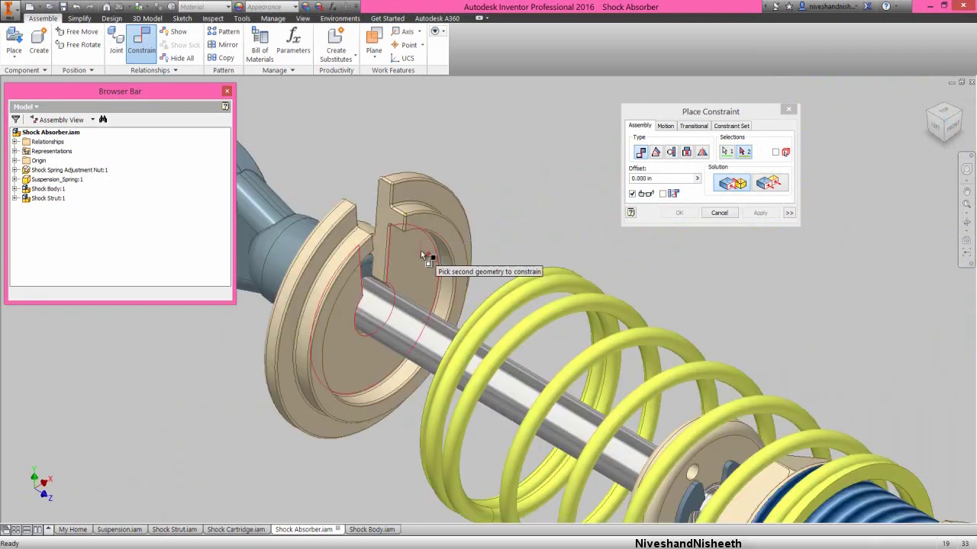
mouse_move(422, 254)
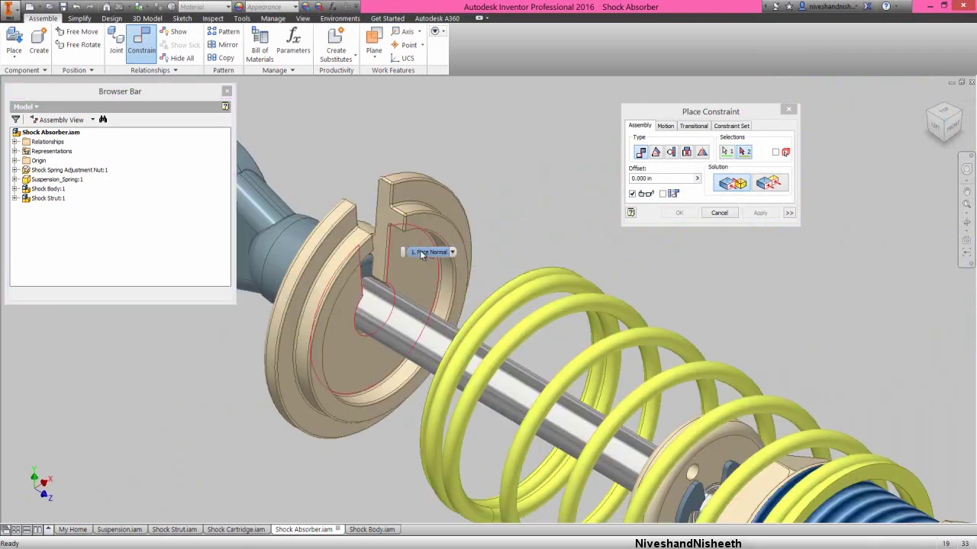
left_click(421, 253)
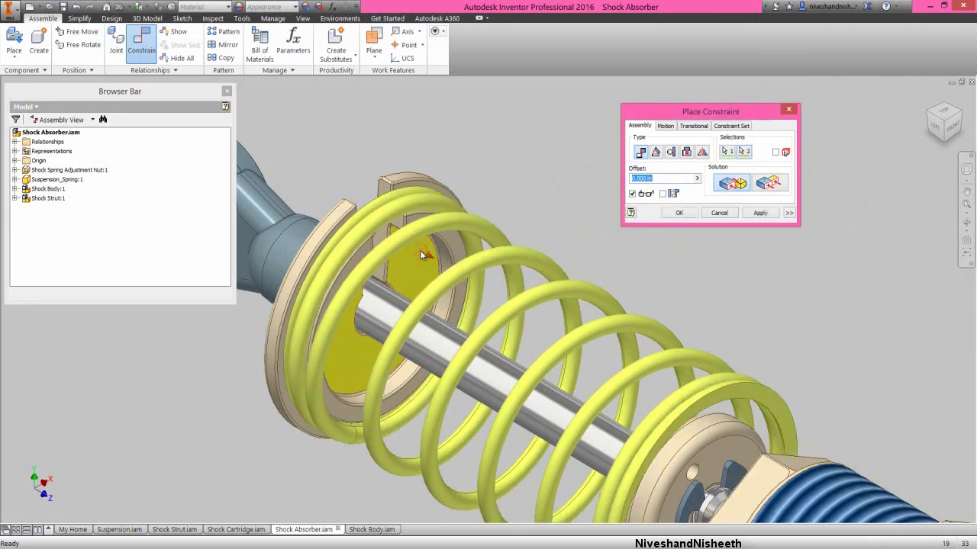
left_click(679, 213)
Step: Add a directed angle constraint of 0.00 deg between the flat face of the strut's ball end and a side face of the shock body's hex end
left_click(937, 124)
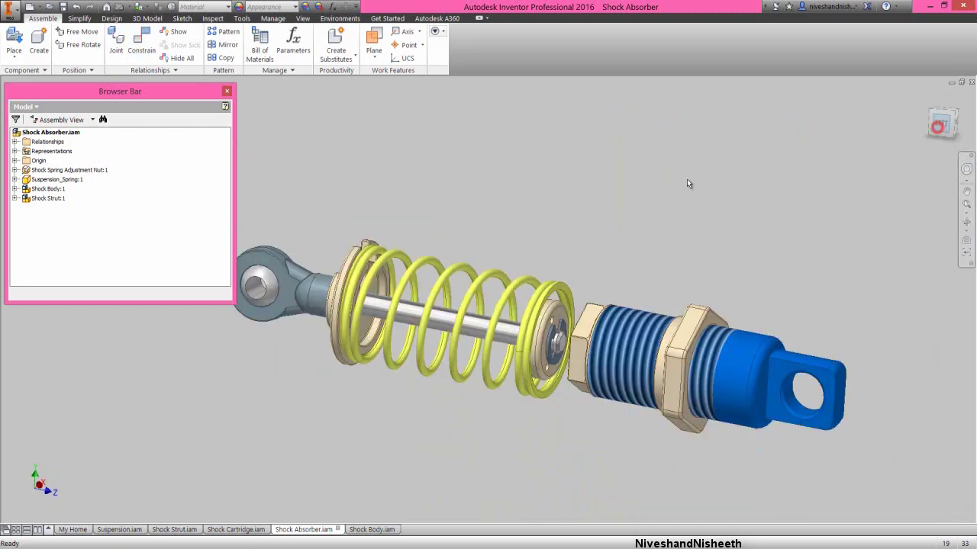
scroll(343, 304, "down", 5)
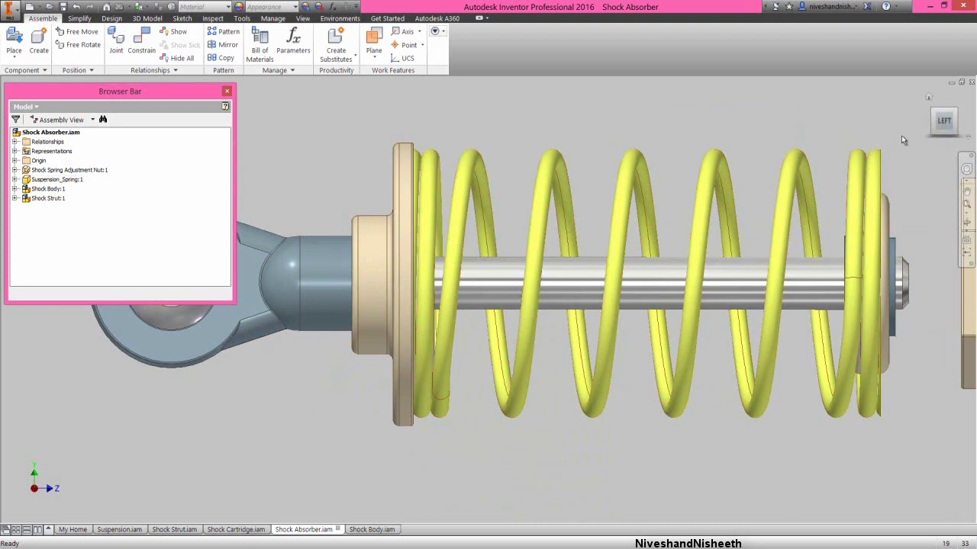
left_click(932, 96)
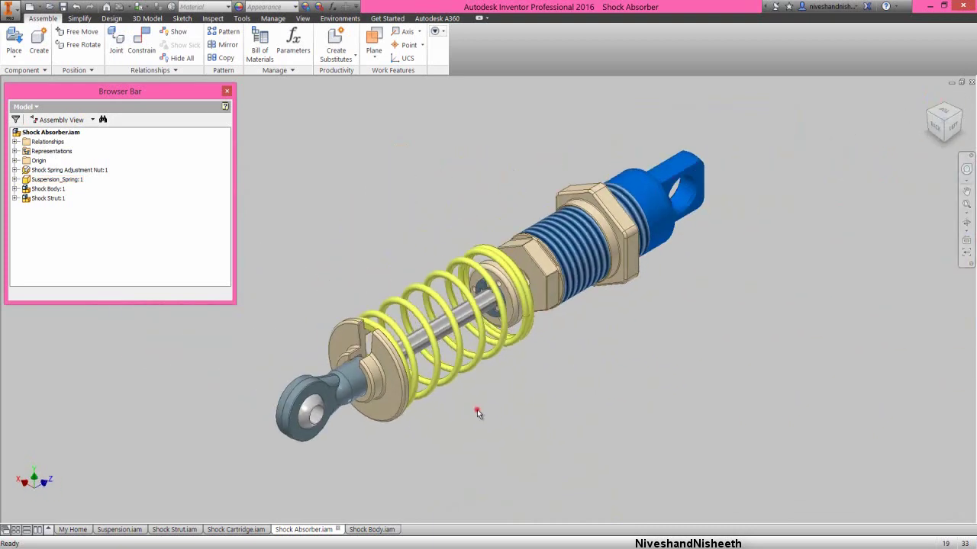
right_click(477, 409)
left_click(510, 395)
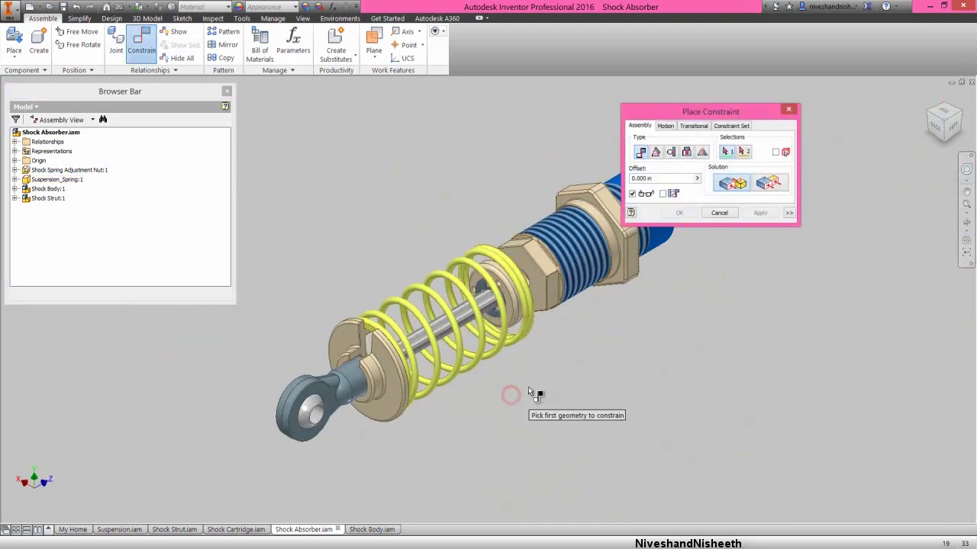
left_click(656, 152)
left_click(717, 183)
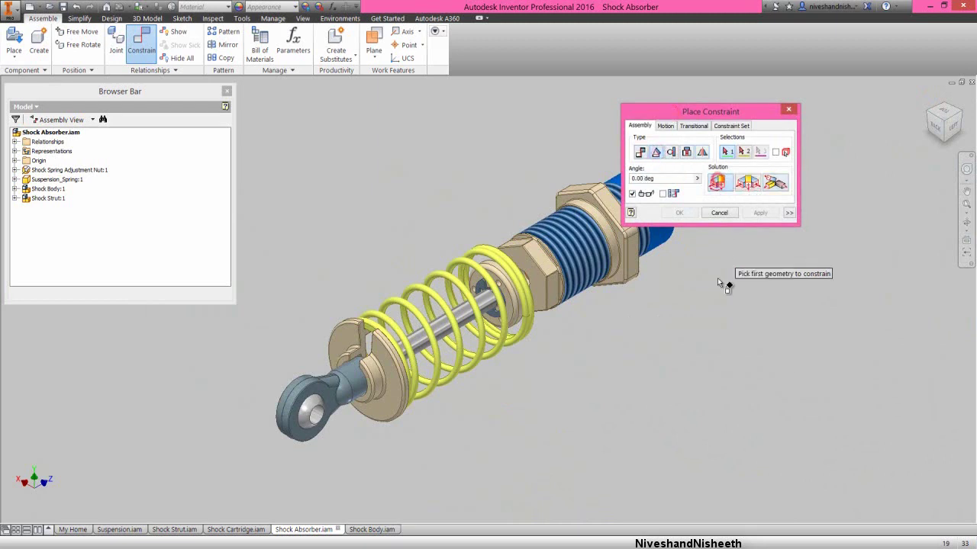
scroll(347, 425, "up", 3)
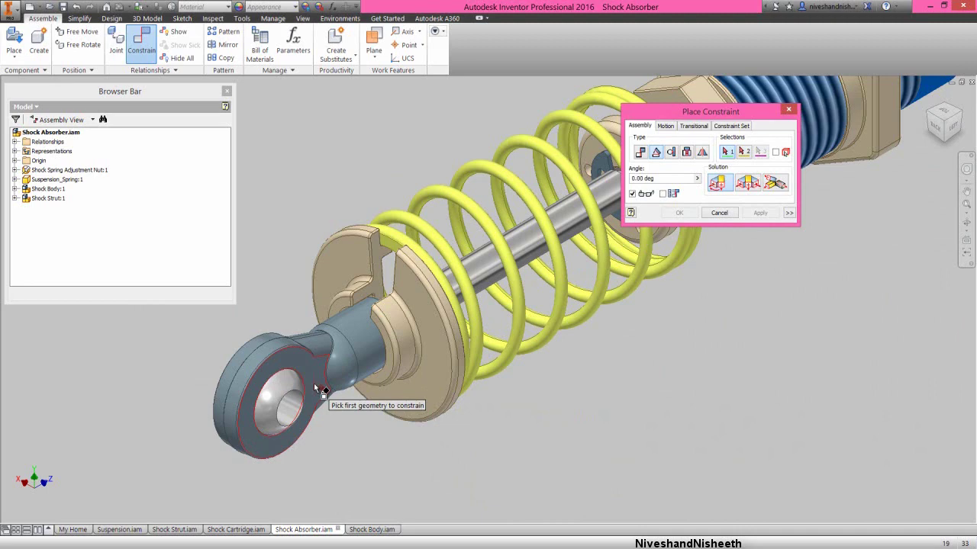
left_click(317, 389)
scroll(345, 440, "down", 4)
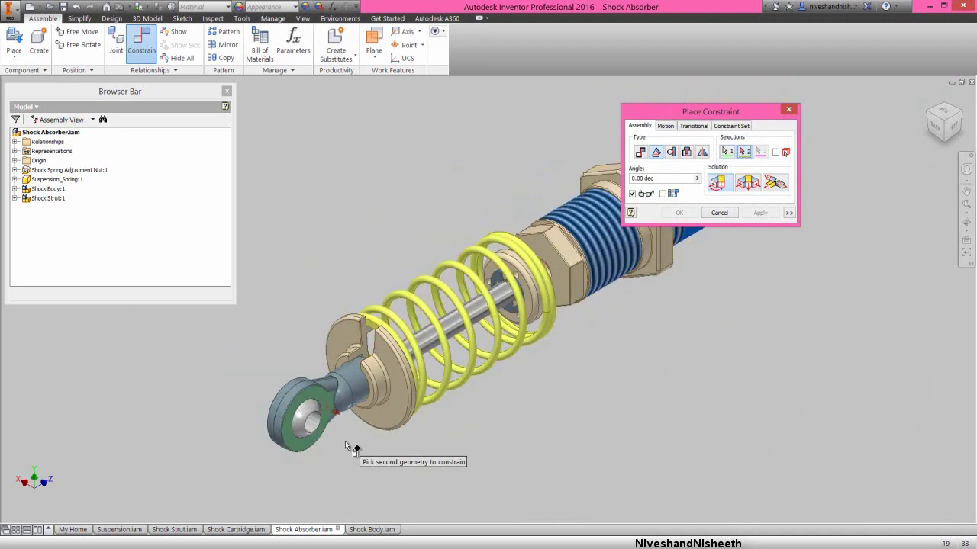
left_click(576, 289)
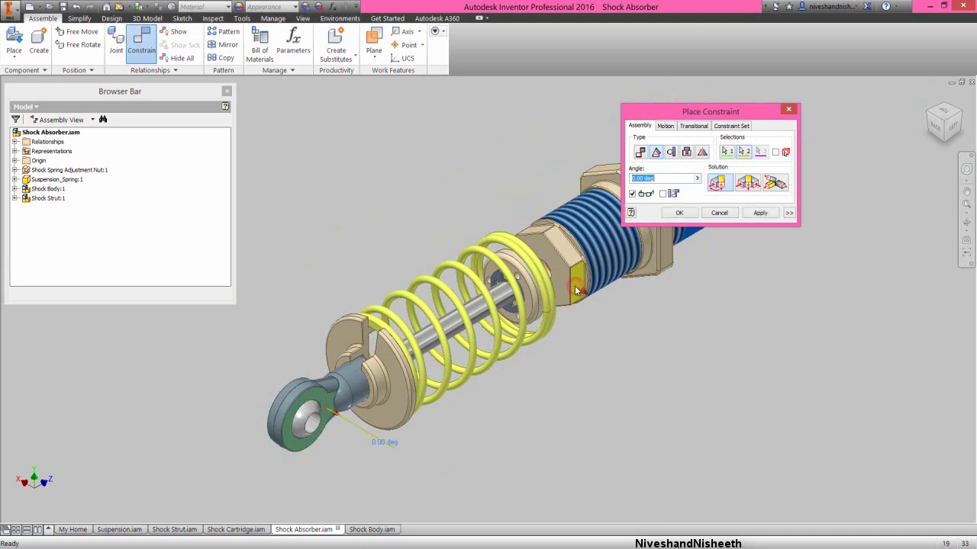
left_click(678, 212)
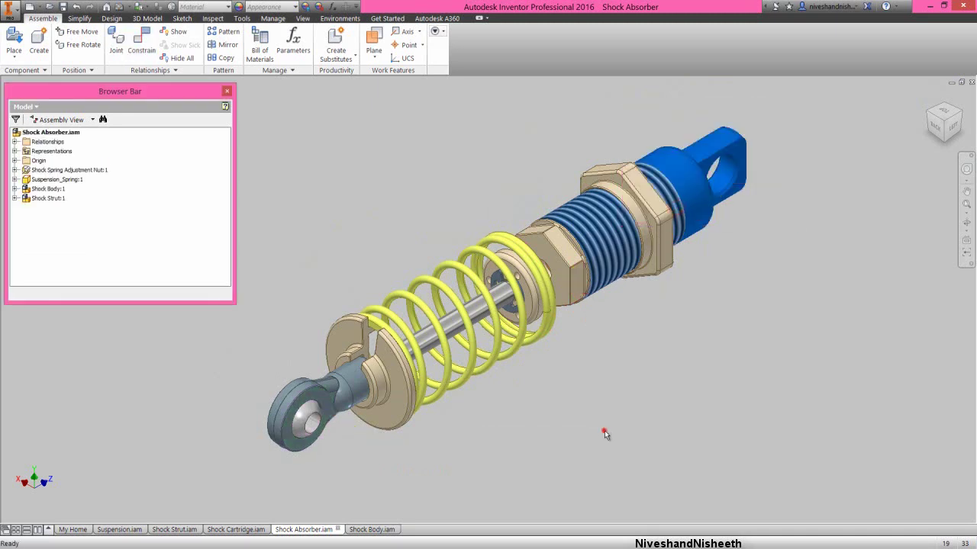
Step: Create a half section view of the shock absorber along the assembly's YZ origin plane at 0.000 in offset
left_click(329, 203)
left_click(461, 199)
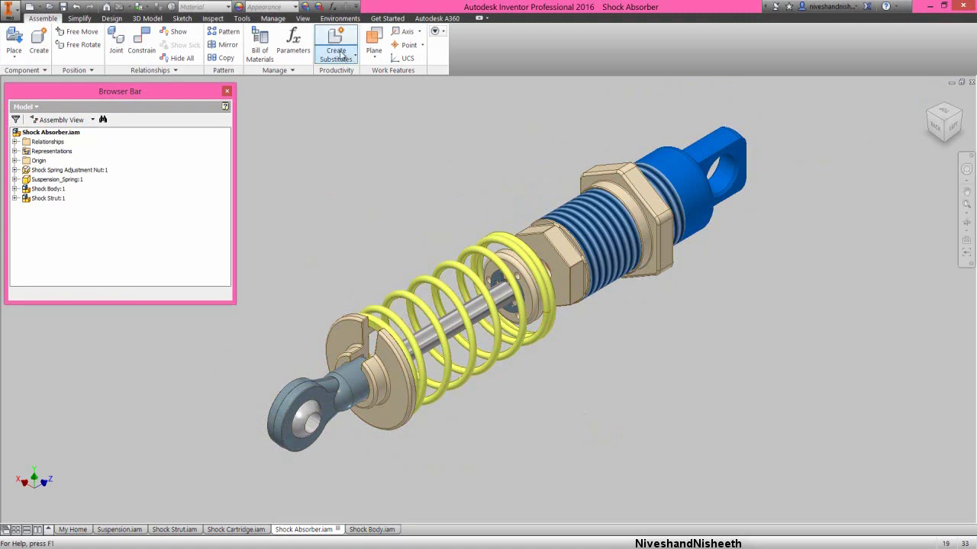
left_click(303, 18)
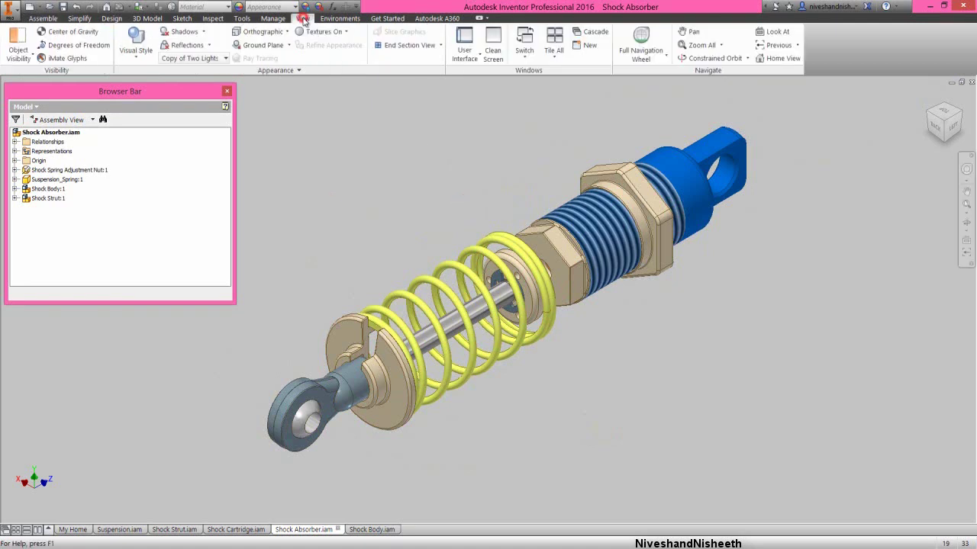
left_click(441, 45)
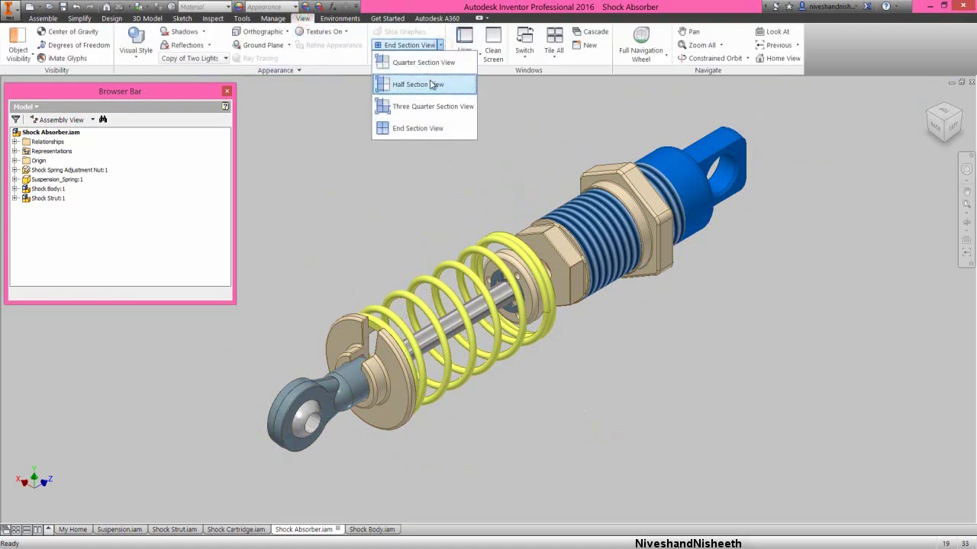
left_click(429, 80)
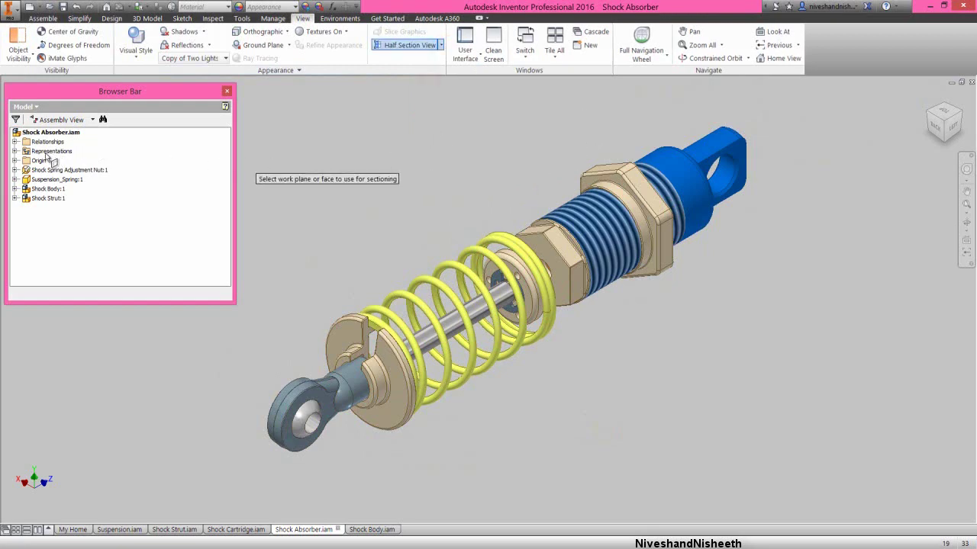
left_click(16, 160)
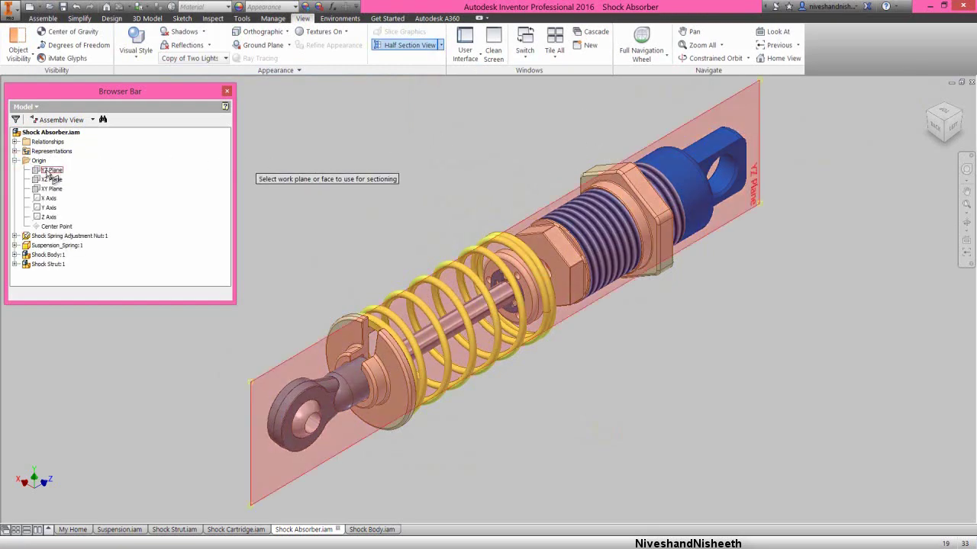
left_click(48, 170)
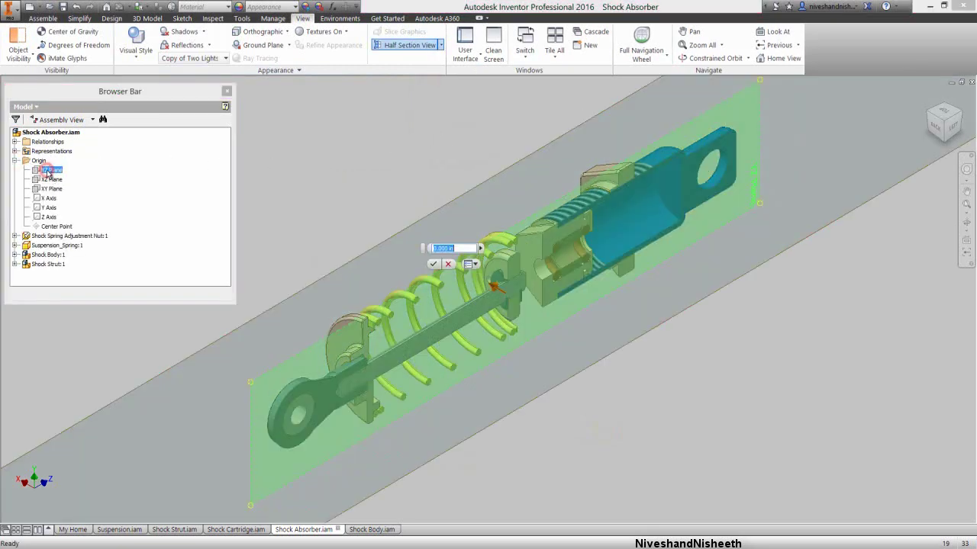
left_click(432, 264)
mouse_move(395, 205)
right_mouse_down()
mouse_move(240, 192)
mouse_move(190, 176)
right_mouse_up()
left_click(211, 384)
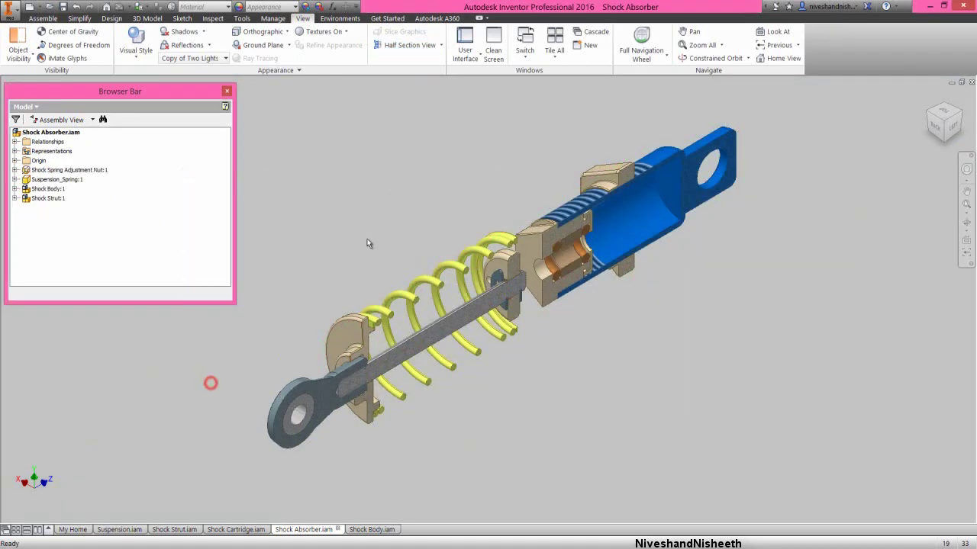
left_click(366, 240)
Step: Slide the shock strut along its axis into the shock body so its piston sits inside the blue cylinder
left_click(47, 18)
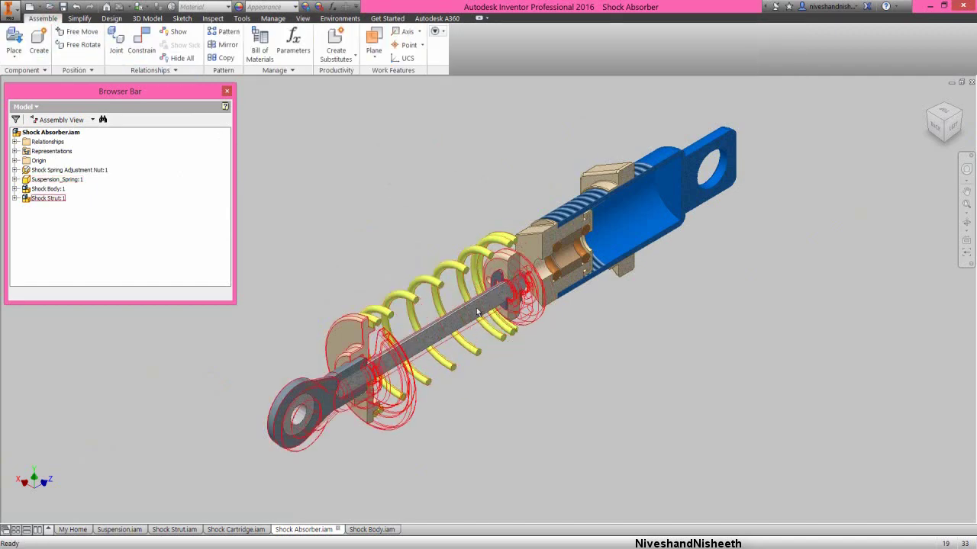
left_click_drag(477, 311, 584, 241)
left_click(466, 171)
scroll(588, 197, "up", 4)
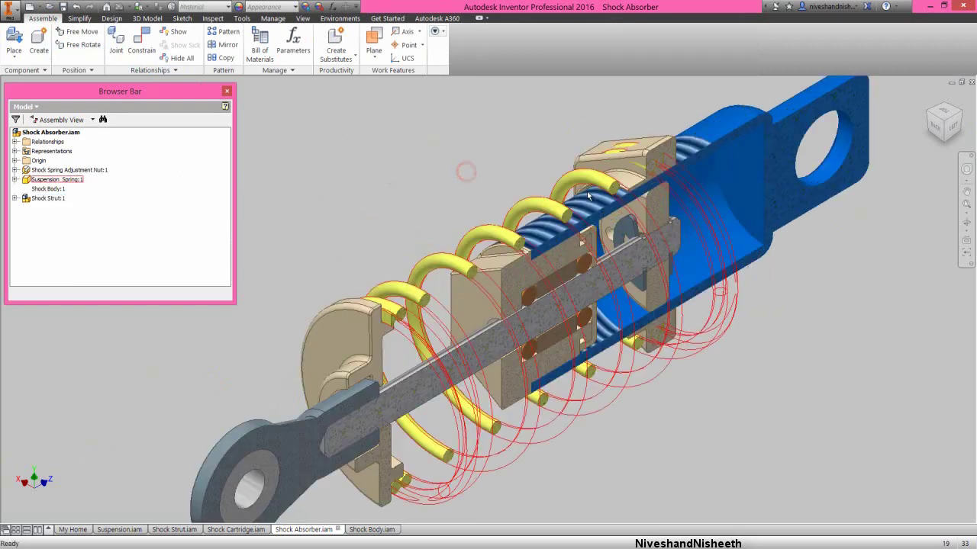
Step: Create a new positional representation in the assembly and rename it Open
left_click(15, 152)
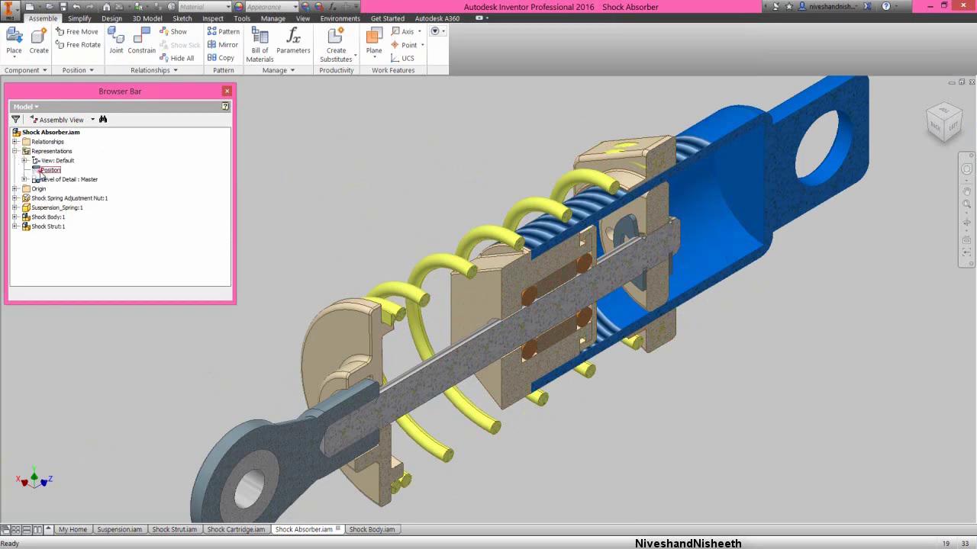
right_click(43, 170)
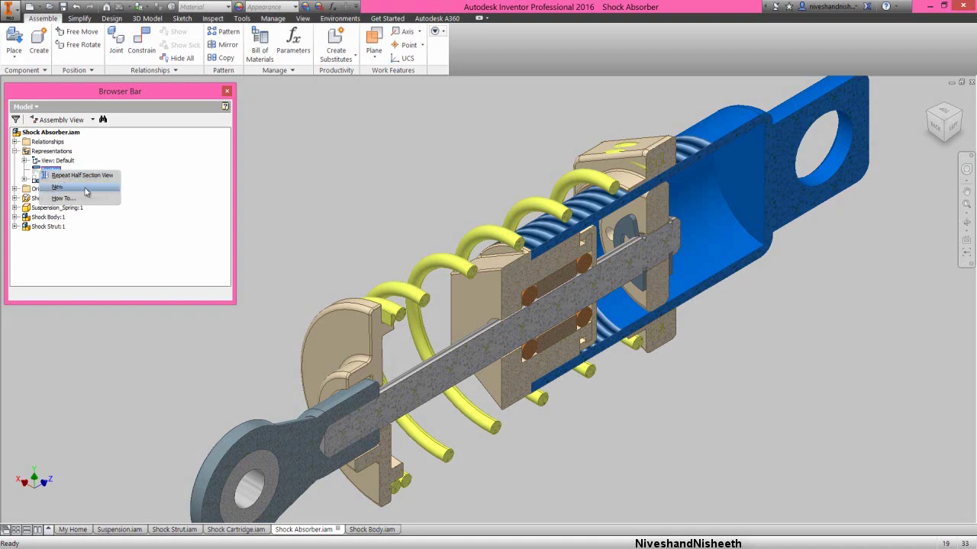
left_click(58, 186)
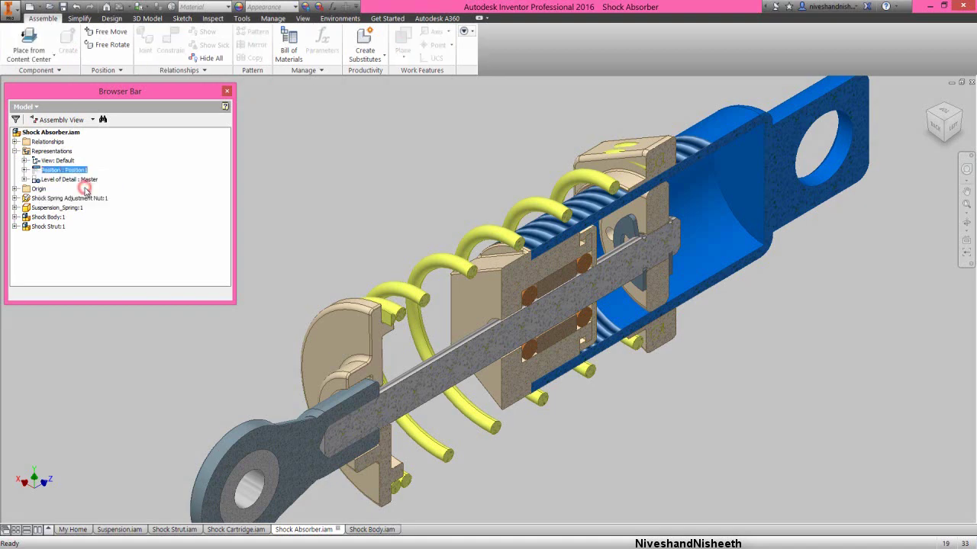
left_click(25, 169)
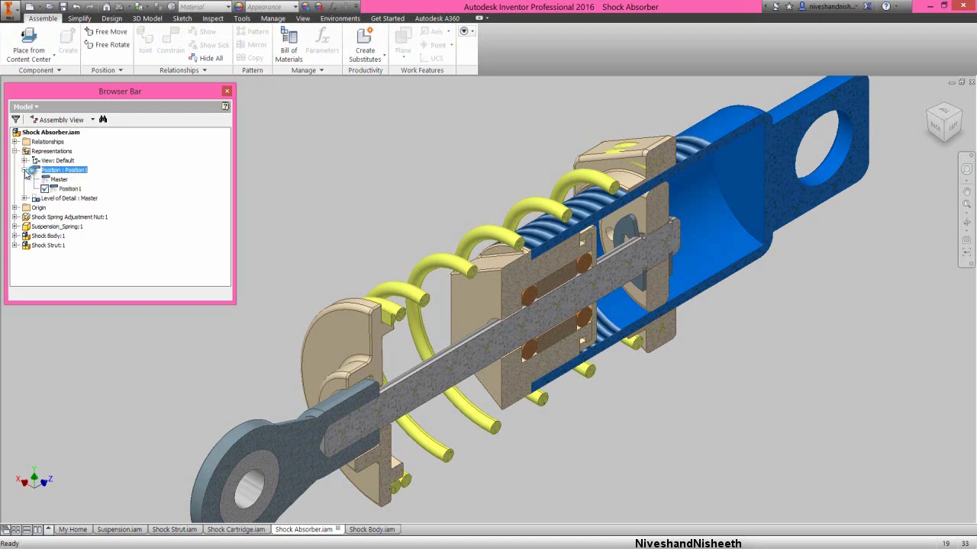
left_click(70, 189)
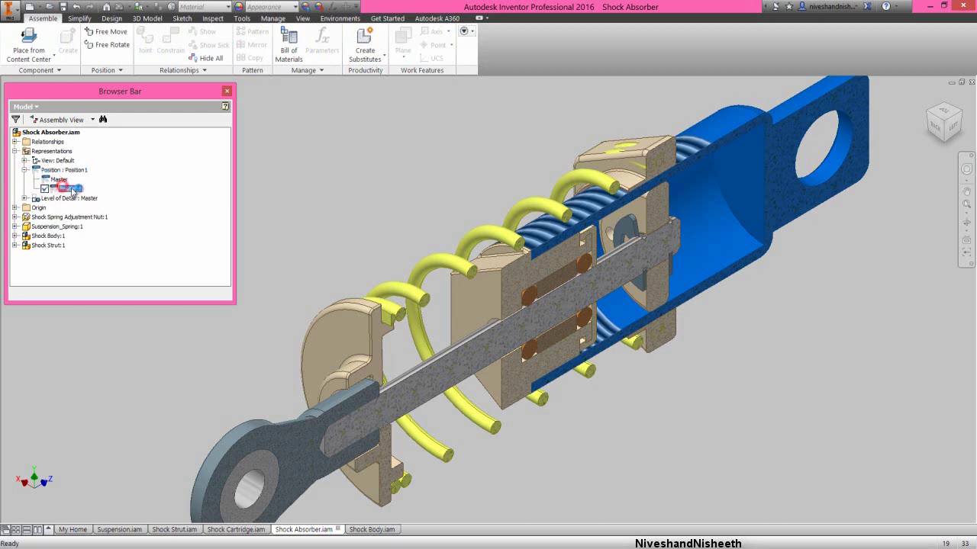
left_click(70, 189)
type("C")
type("pen")
key("Return")
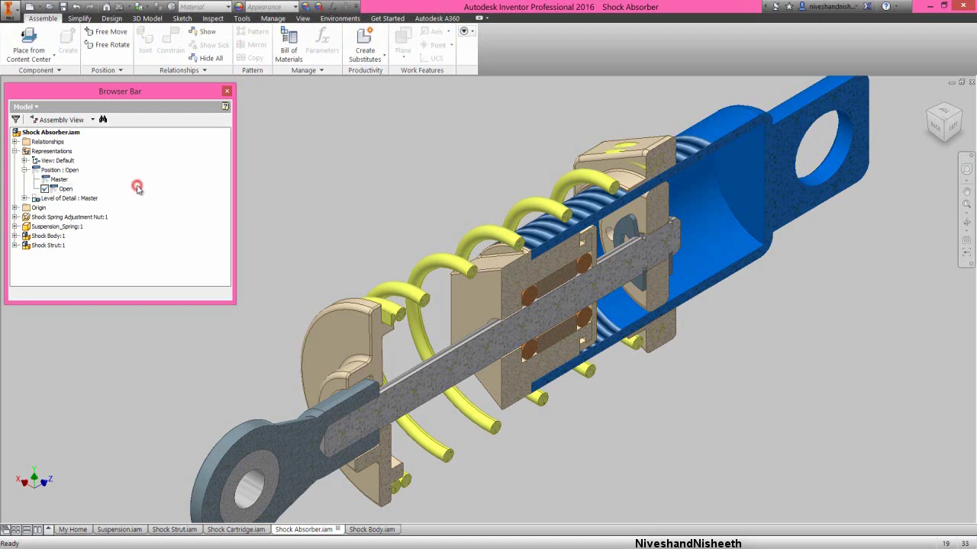
Step: Activate the Master position and mate the outer E-clip's face with the shock body cartridge's inner end face at 0.000 in offset
double_click(46, 182)
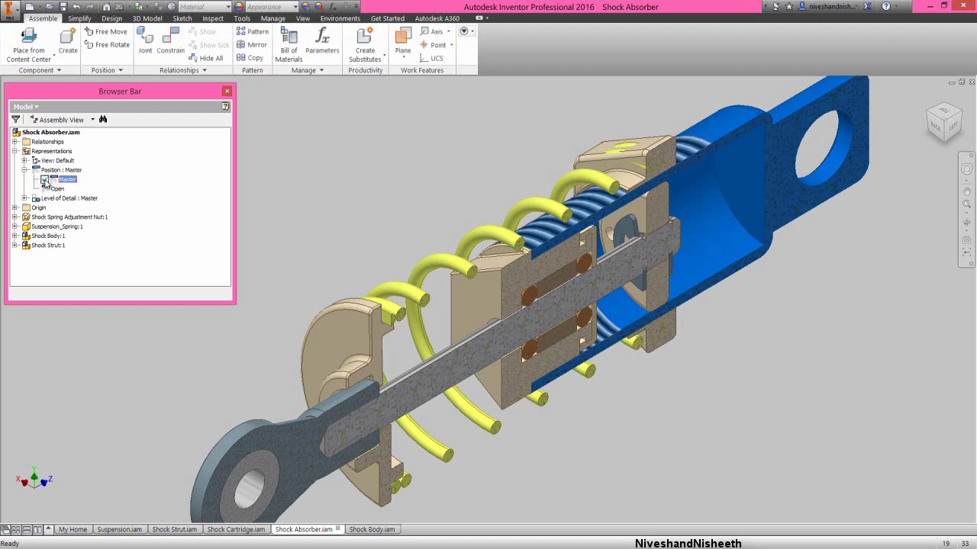
right_click(274, 141)
left_click(299, 126)
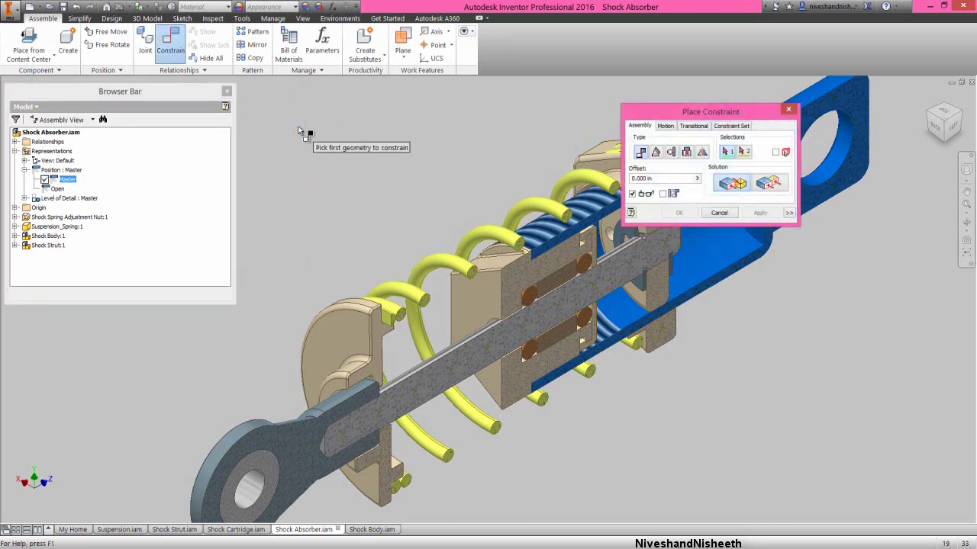
left_click_drag(651, 116, 636, 122)
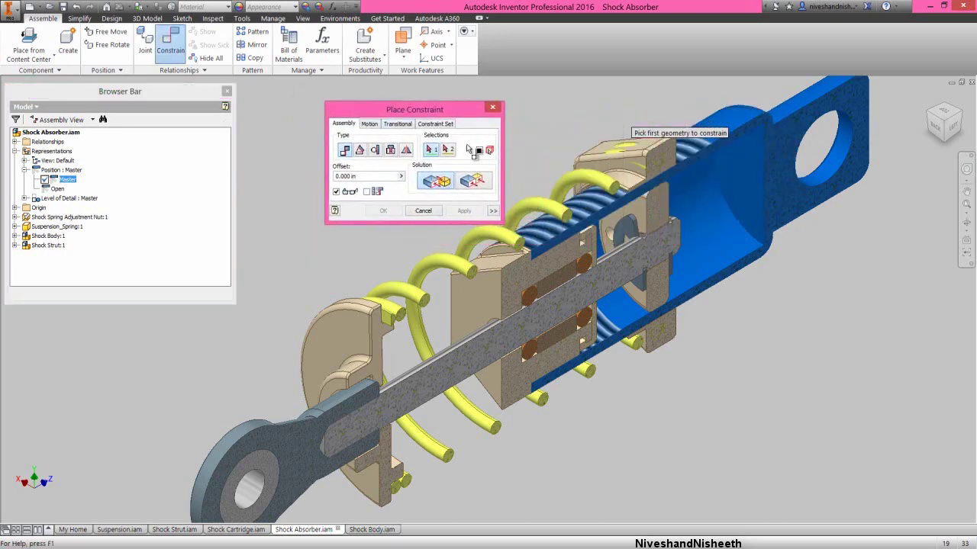
scroll(619, 227, "down", 3)
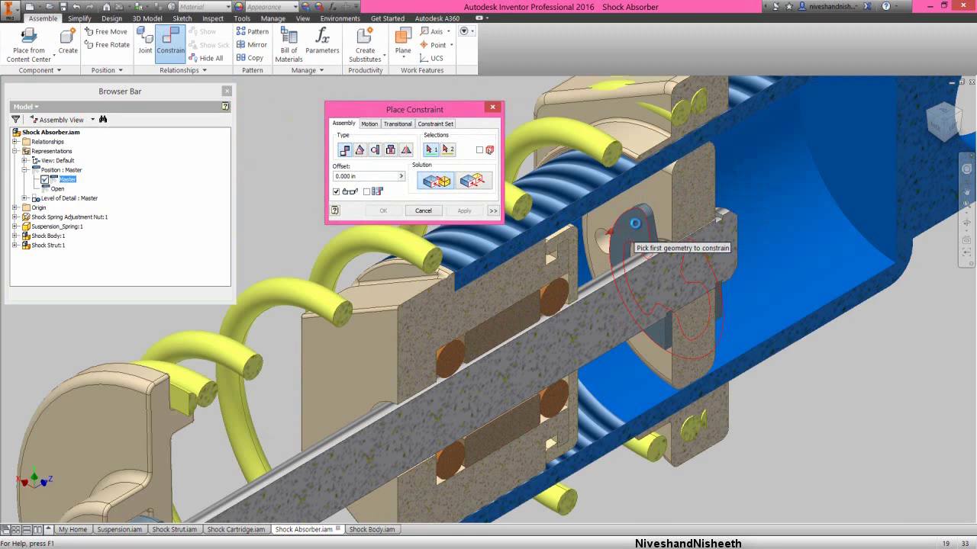
scroll(626, 226, "down", 2)
left_click(640, 229)
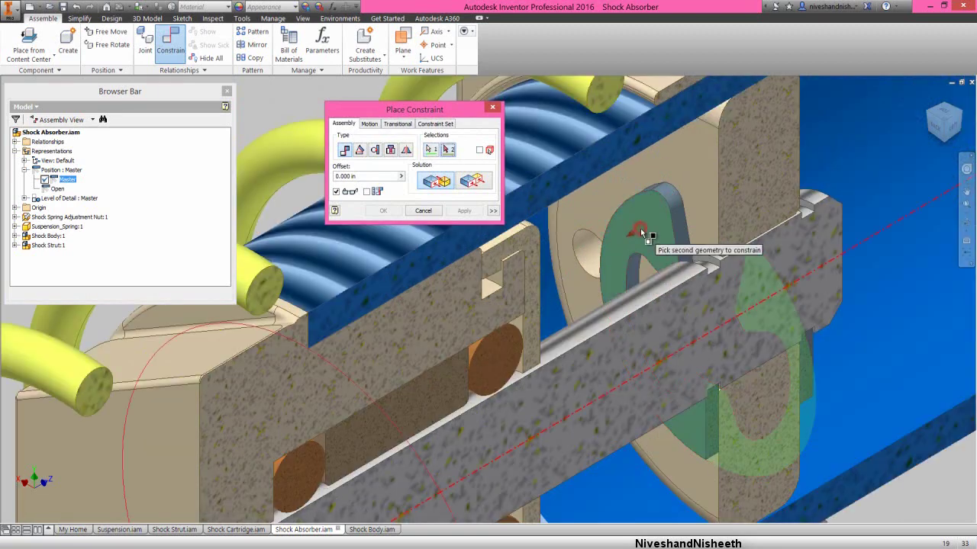
left_click_drag(459, 111, 312, 91)
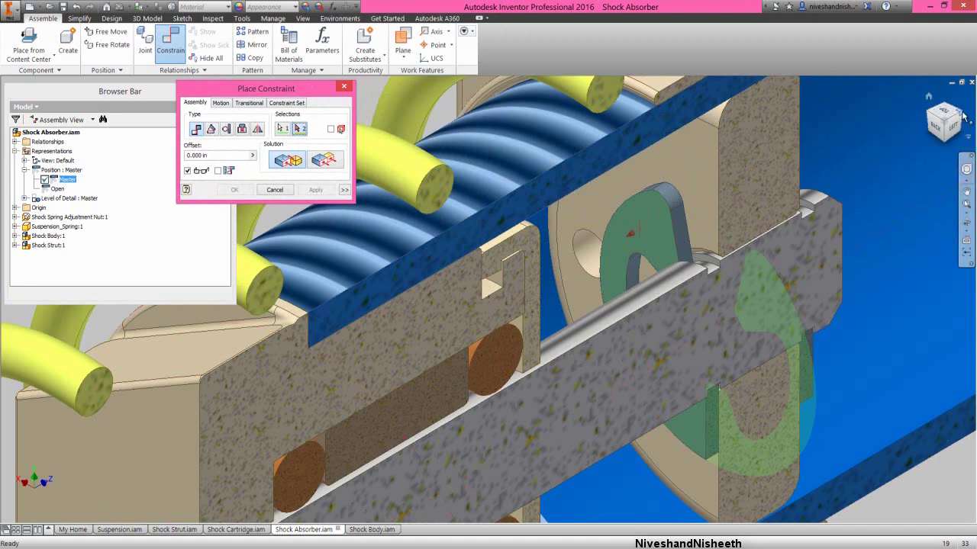
left_click(928, 96)
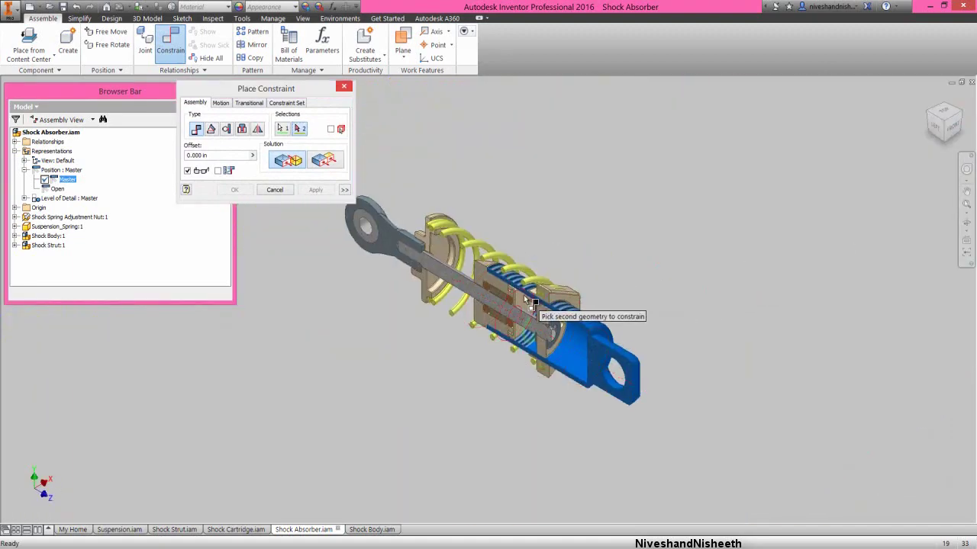
scroll(534, 315, "down", 5)
scroll(506, 312, "down", 3)
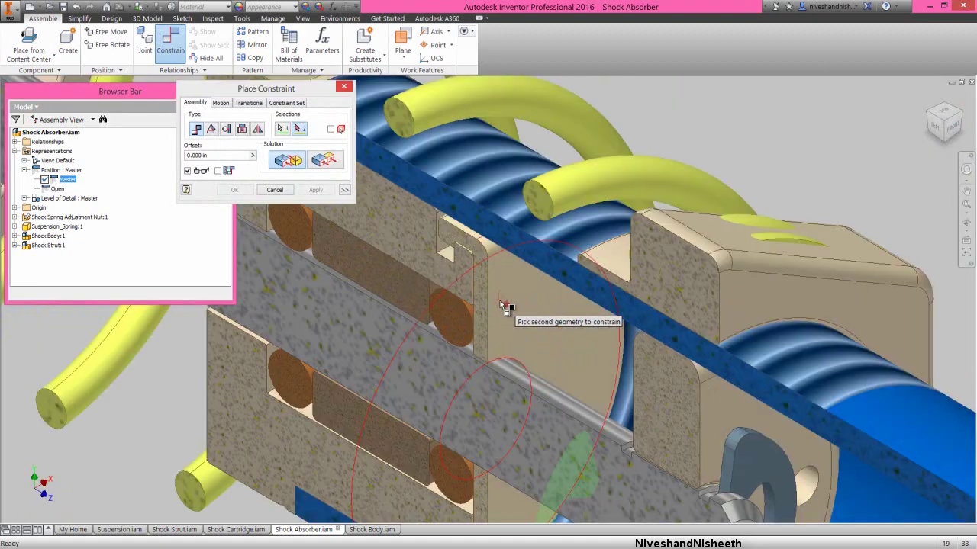
left_click(500, 304)
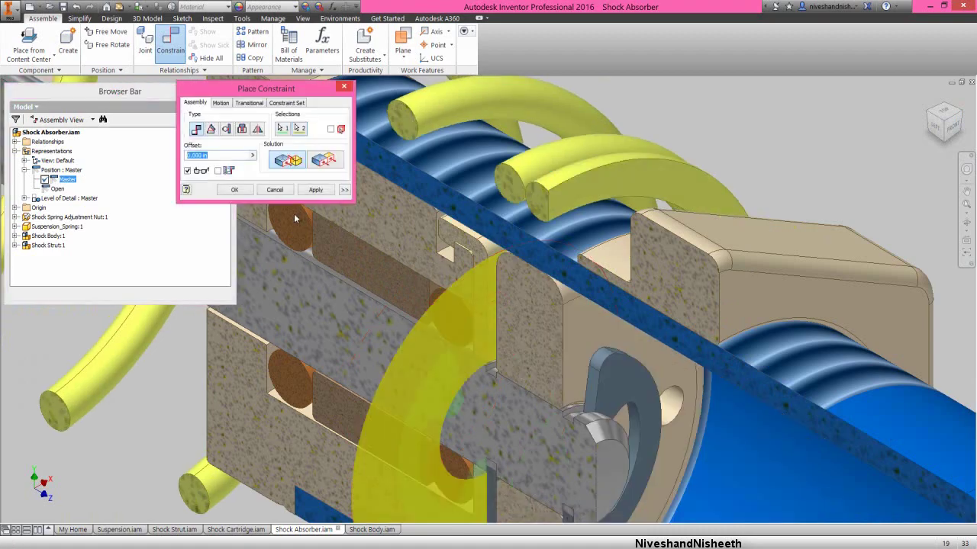
left_click(235, 190)
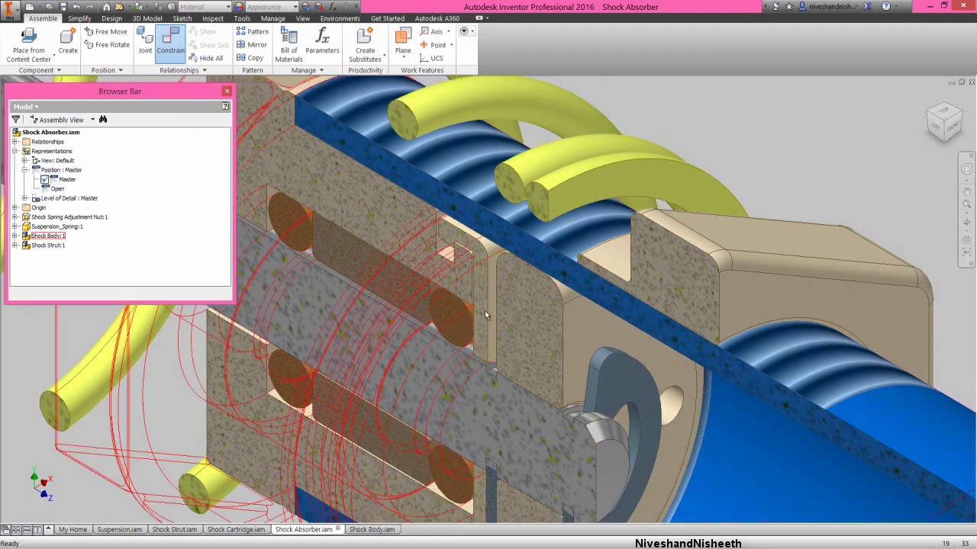
Step: Rename the new E-clip mate constraint under the shock strut as Mate OPEN
scroll(484, 311, "up", 5)
left_click(563, 224)
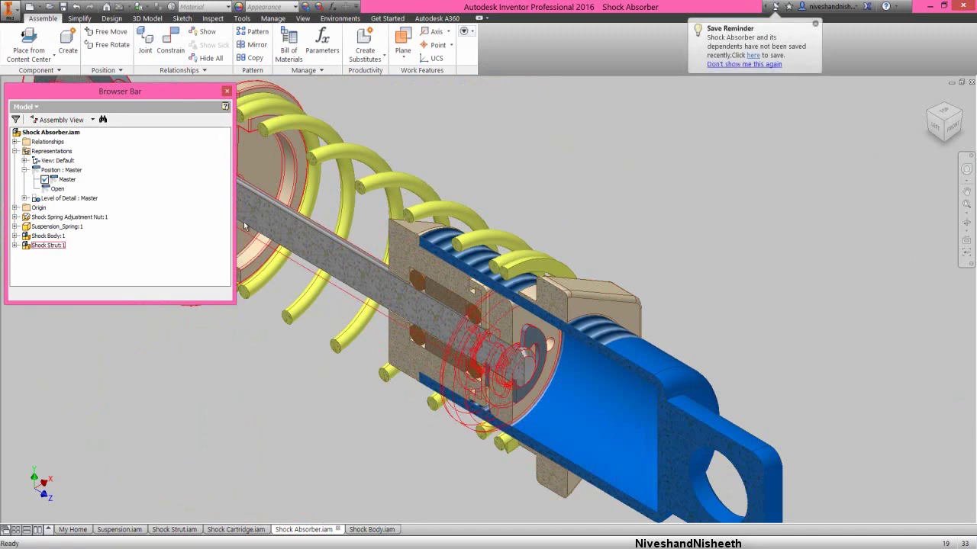
left_click(15, 245)
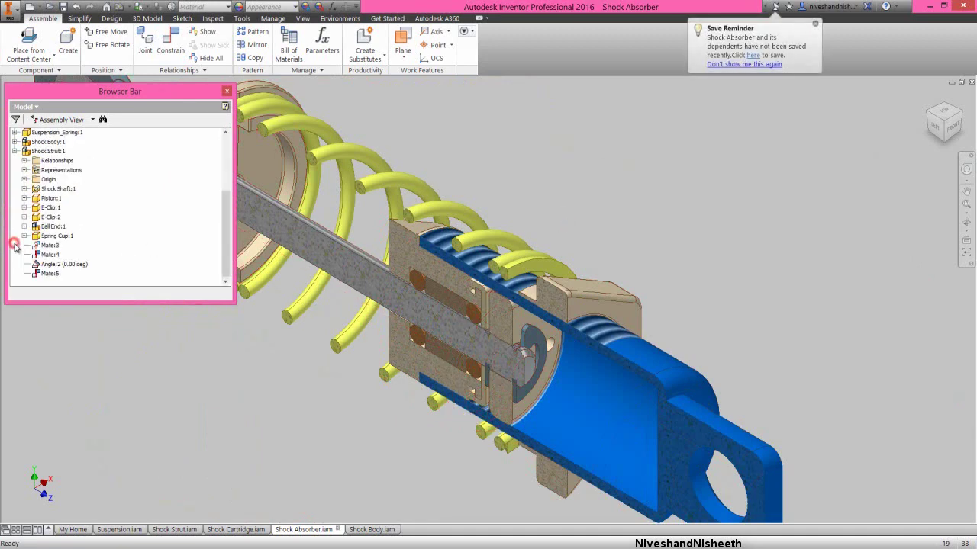
double_click(51, 273)
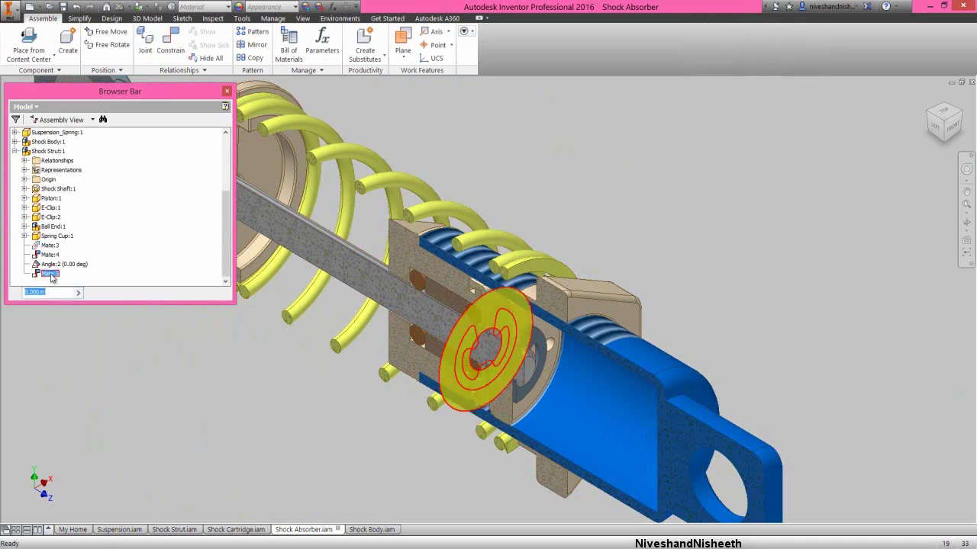
type("0")
key("Return")
key("BackSpace")
type("OPEN")
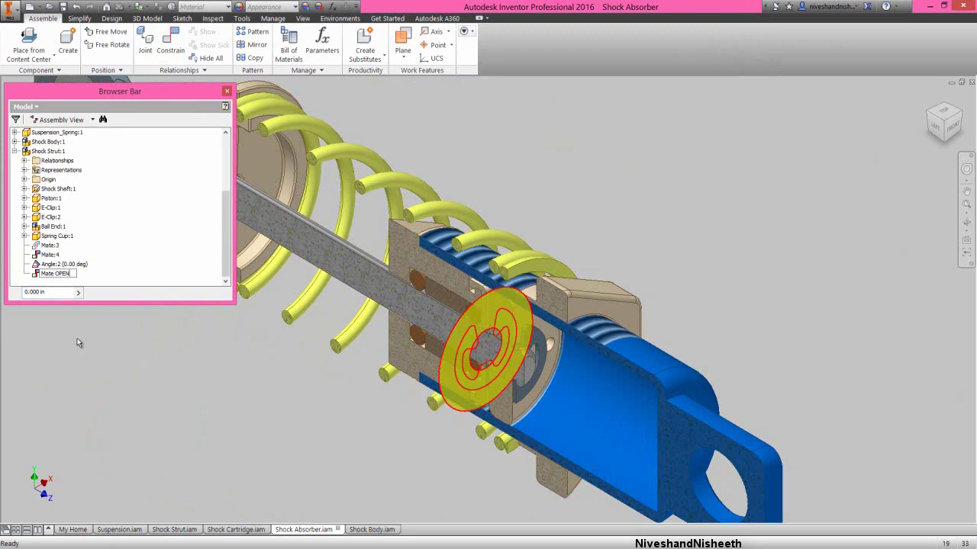
key("Return")
left_click(77, 338)
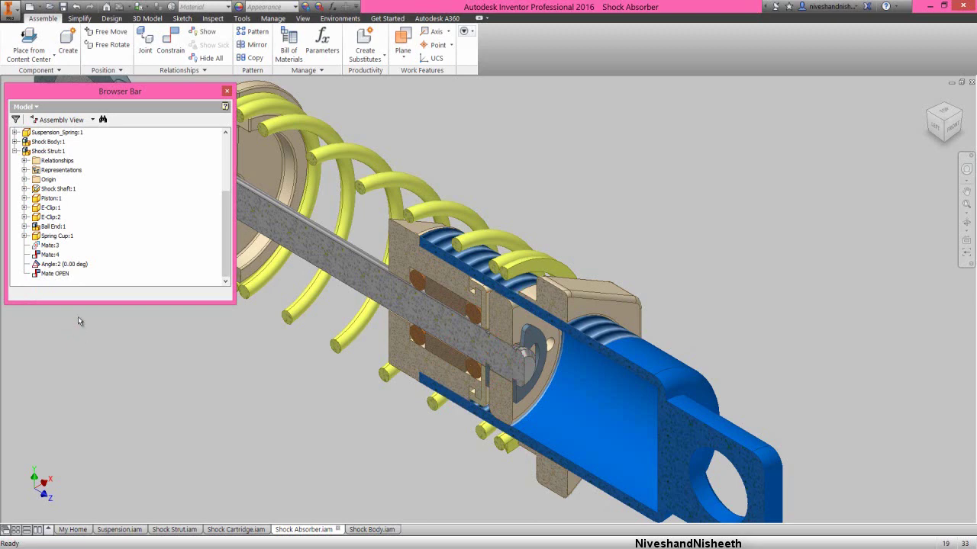
Step: Suppress the Mate OPEN constraint in the Master position
left_click(54, 274)
right_click(53, 274)
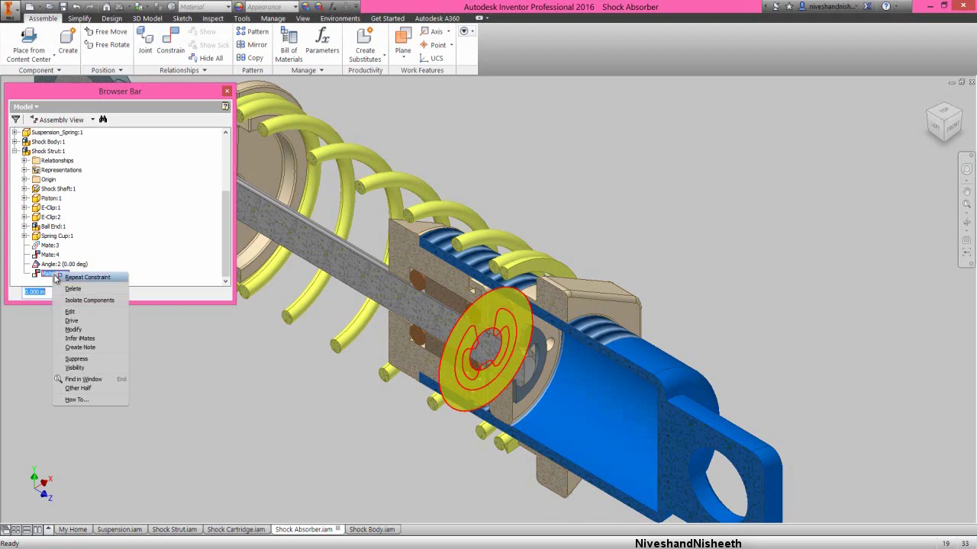
left_click(109, 360)
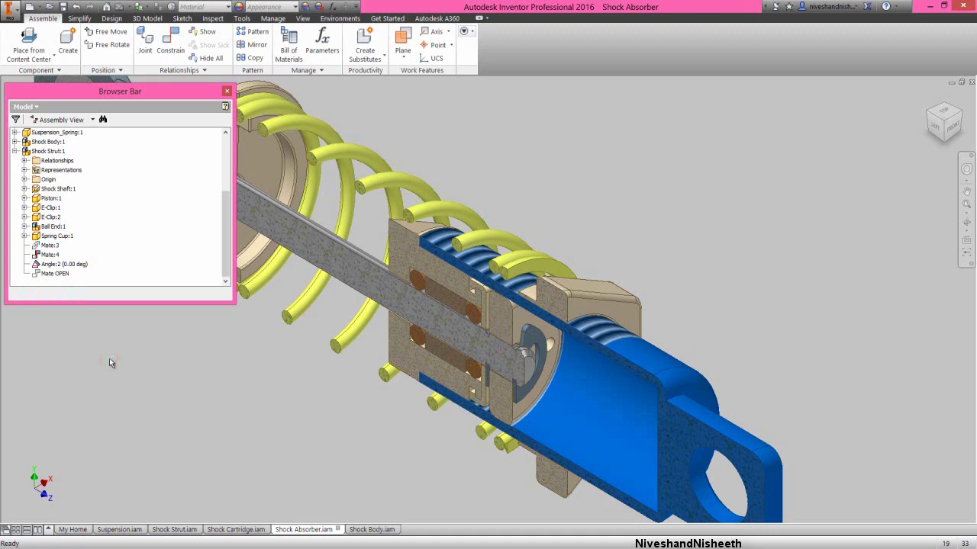
Step: Activate the Open position and override the suppression of the shock strut's Mate OPEN constraint to Enable
left_click(15, 151)
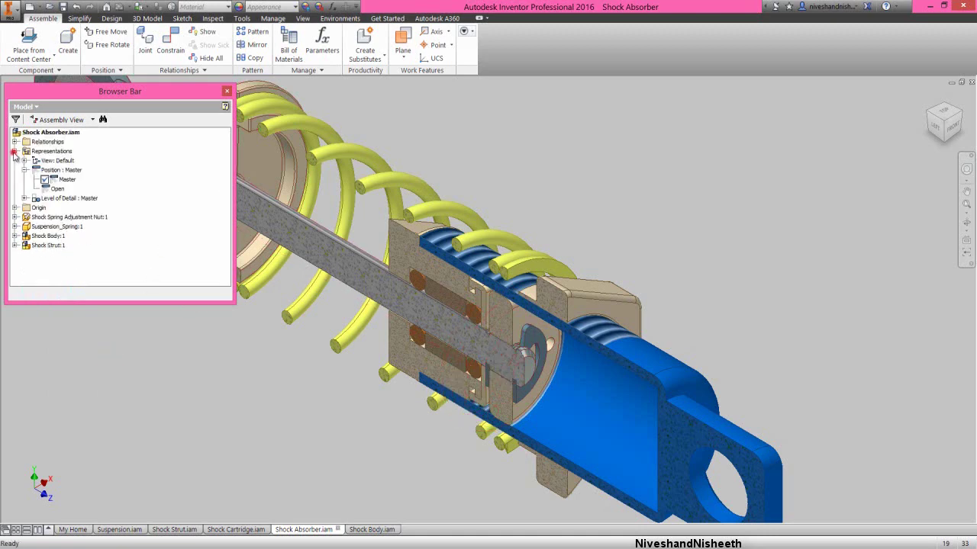
left_click(50, 189)
double_click(50, 189)
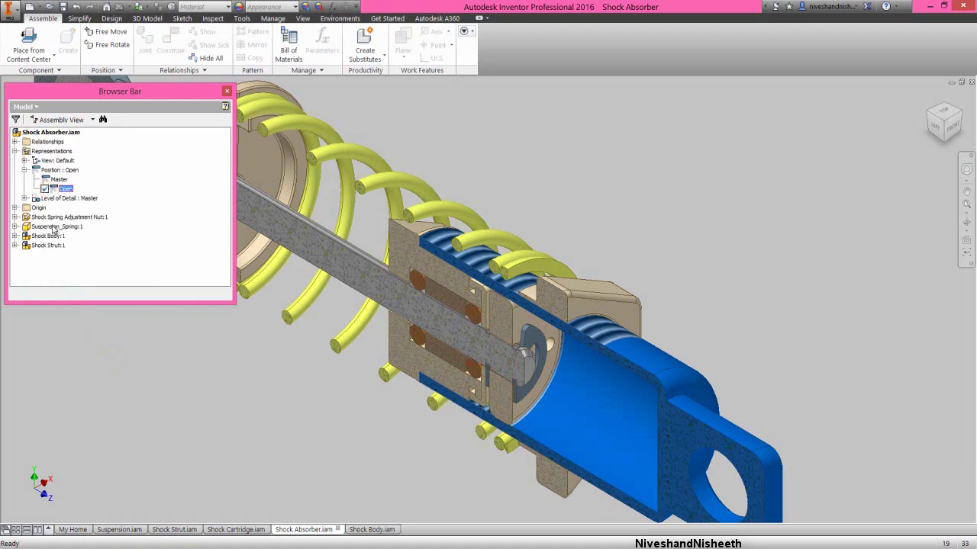
left_click(15, 245)
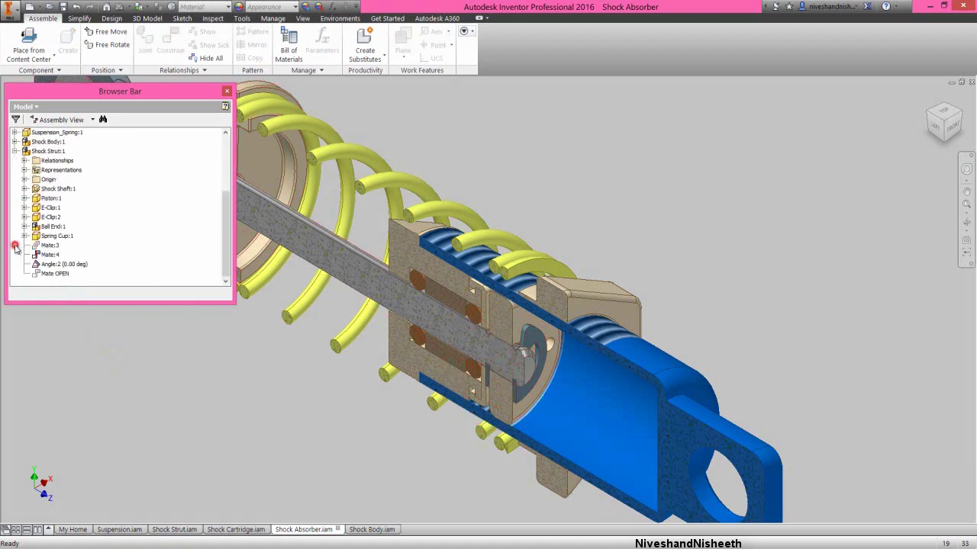
right_click(51, 276)
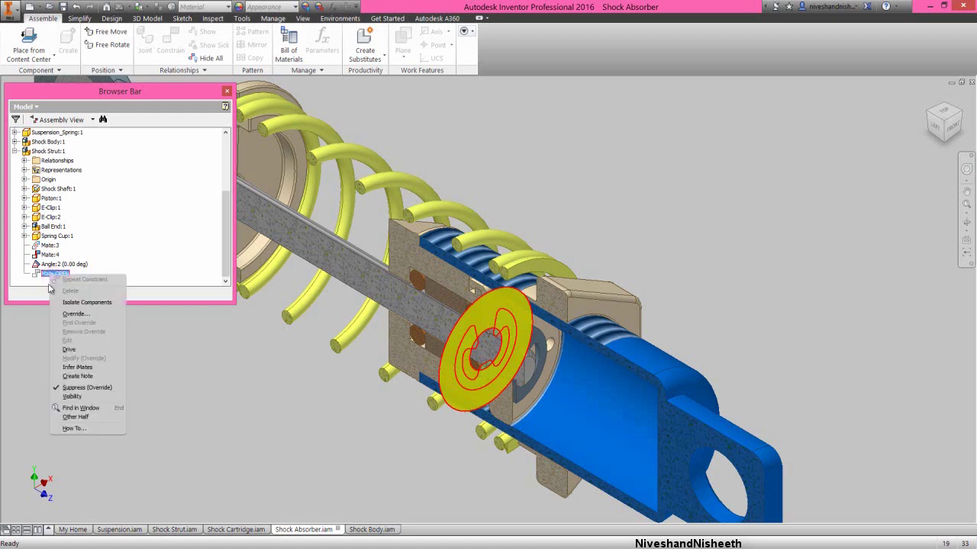
left_click(76, 314)
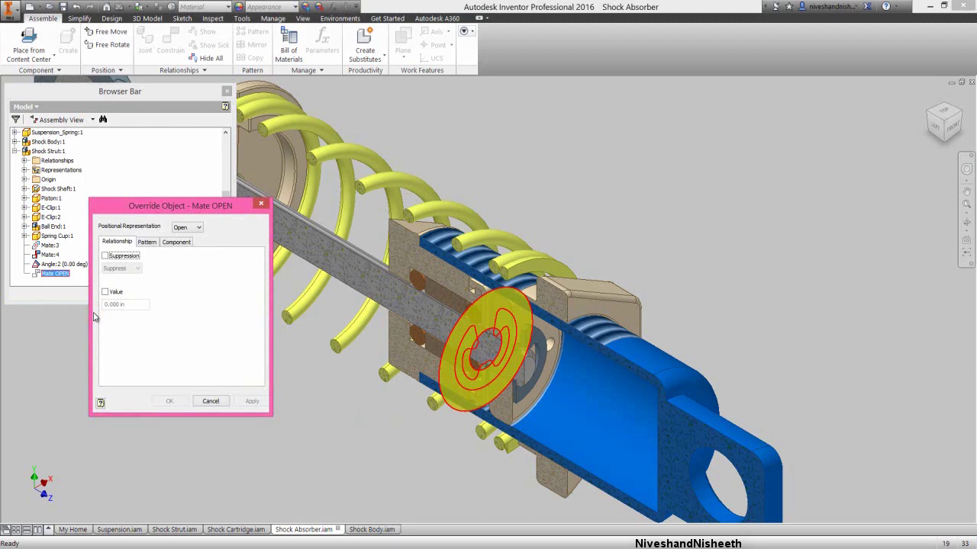
left_click(105, 257)
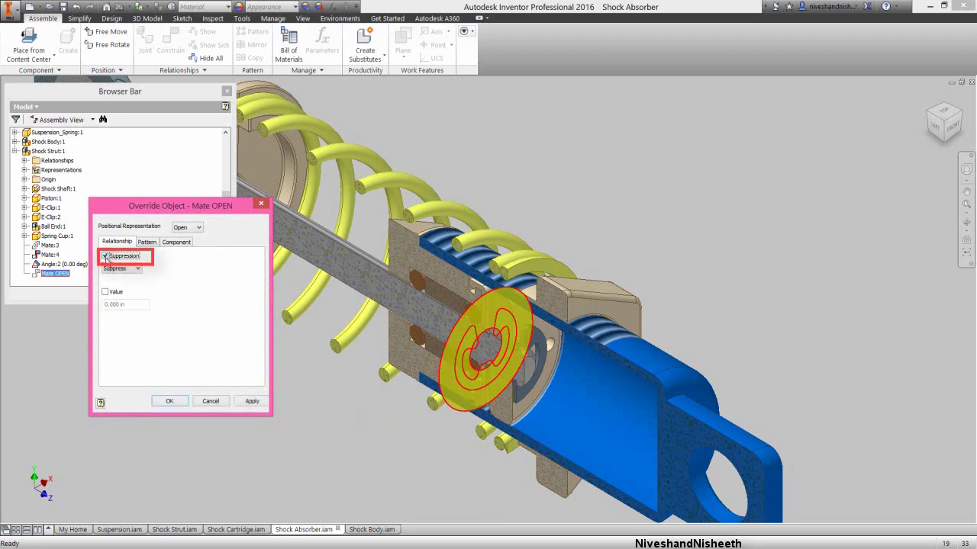
left_click(137, 271)
left_click(132, 284)
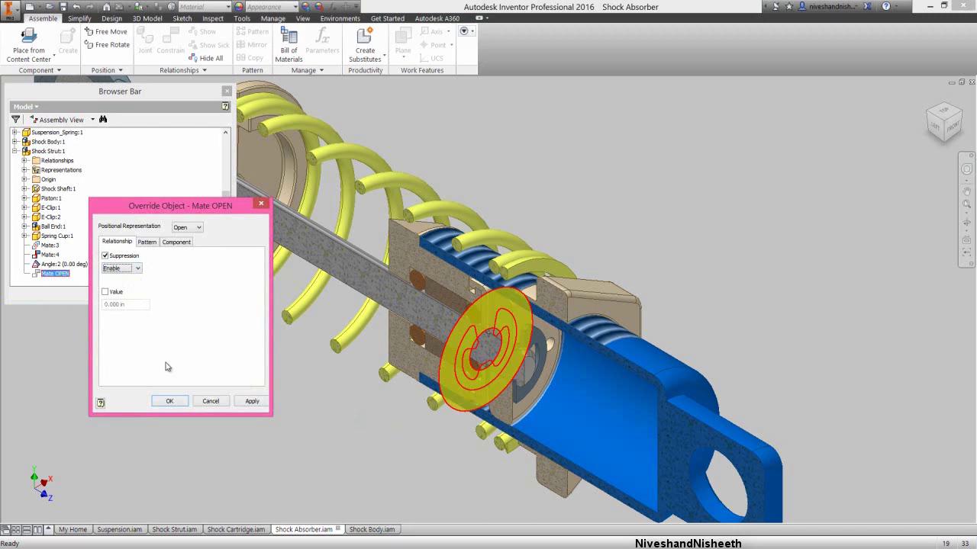
left_click(170, 401)
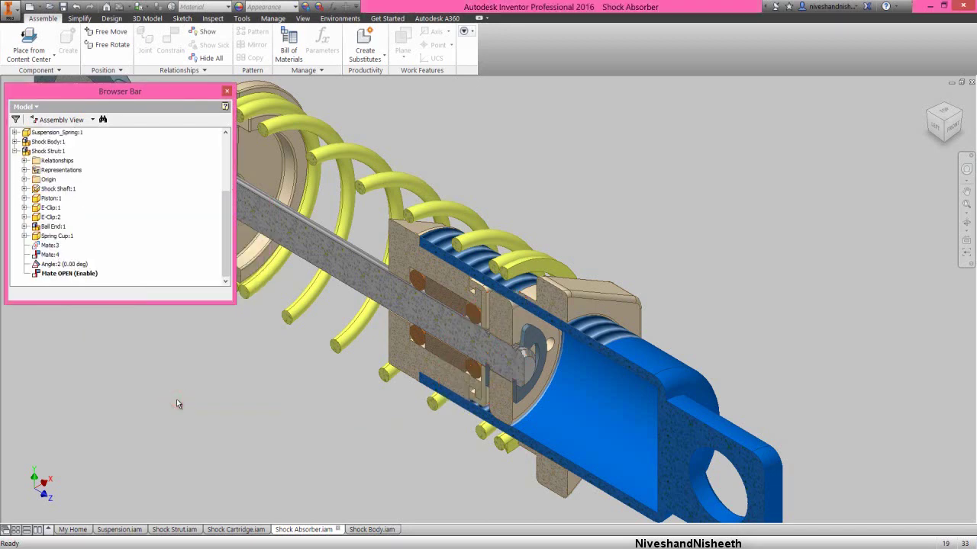
Step: Save the Shock Absorber as its Master assembly and make Master the active position
left_click(63, 7)
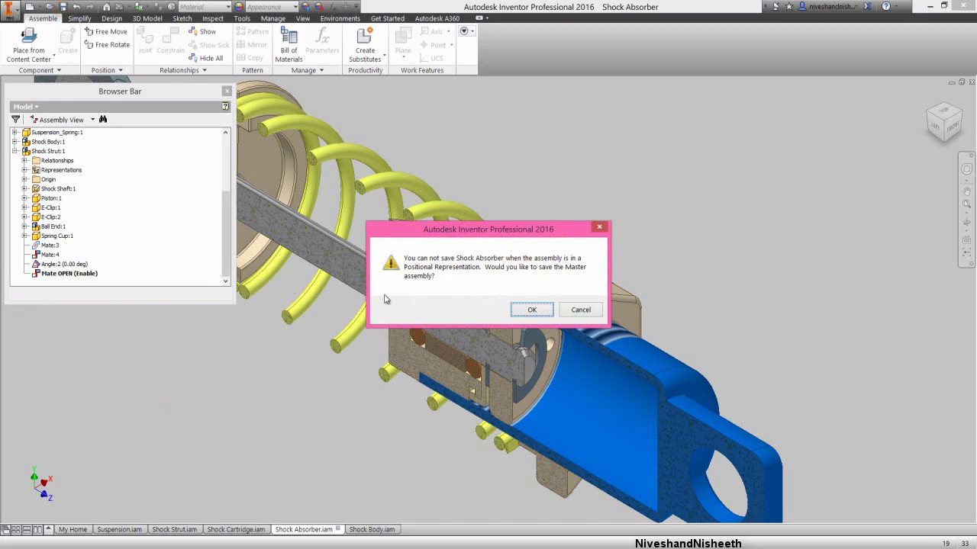
left_click(534, 309)
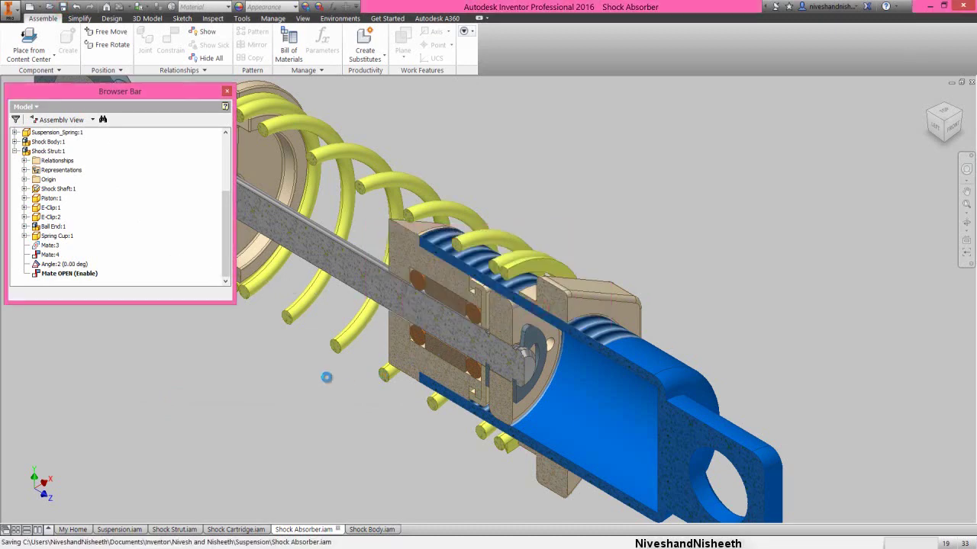
left_click(15, 151)
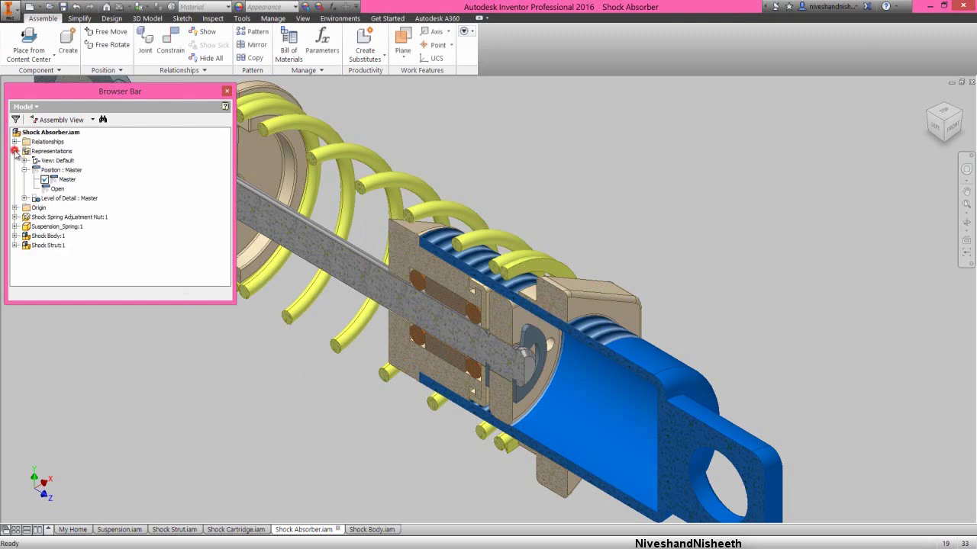
double_click(59, 180)
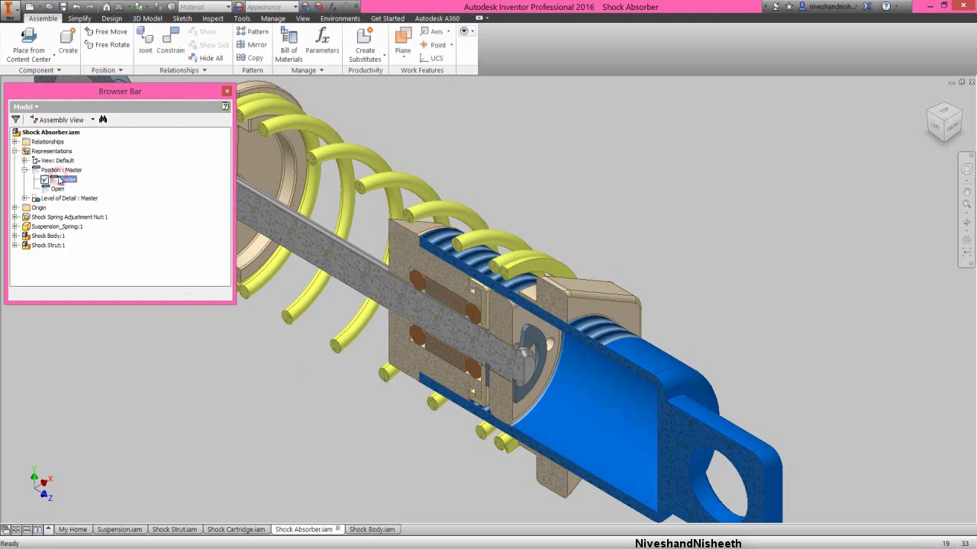
key("Return")
Step: Create another positional representation in the assembly and rename it Closed
left_click(58, 170)
right_click(58, 169)
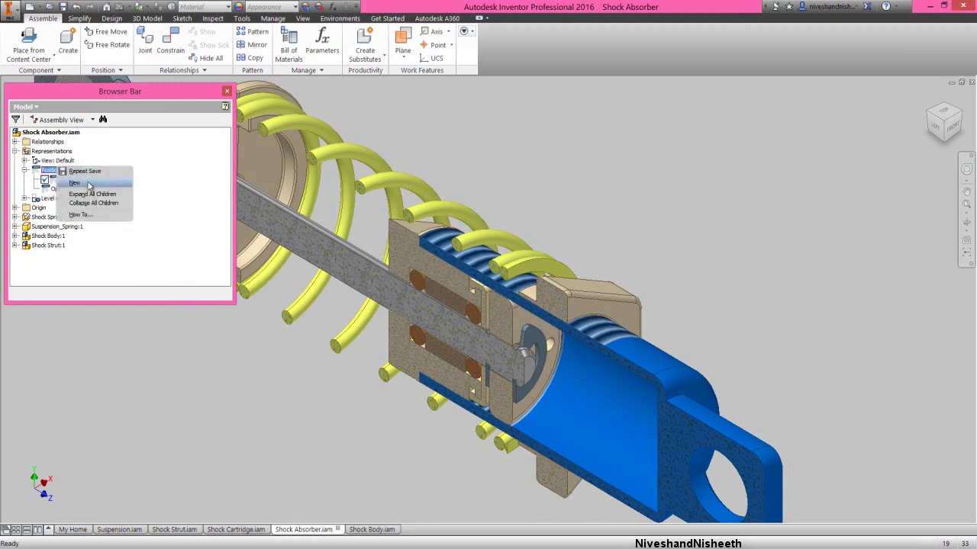
left_click(74, 183)
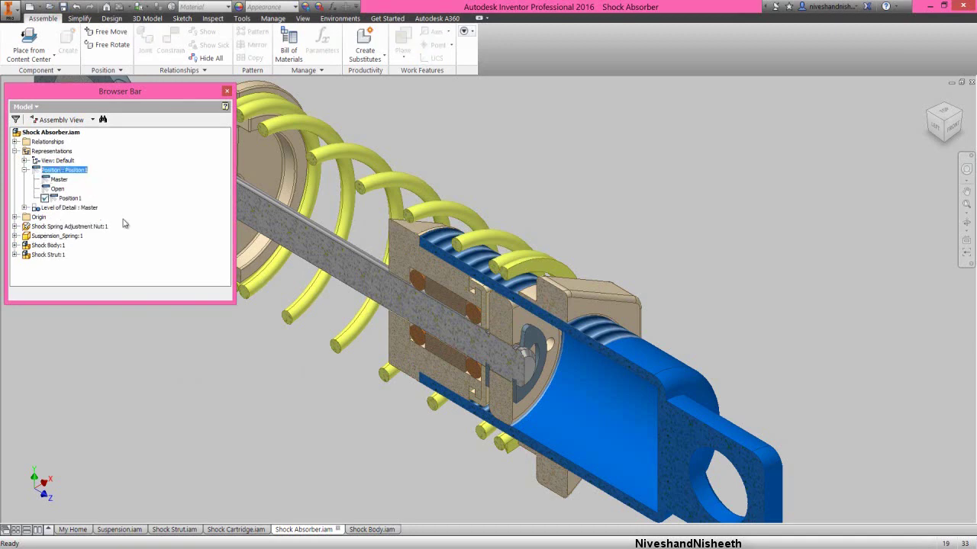
left_click(74, 198)
double_click(70, 198)
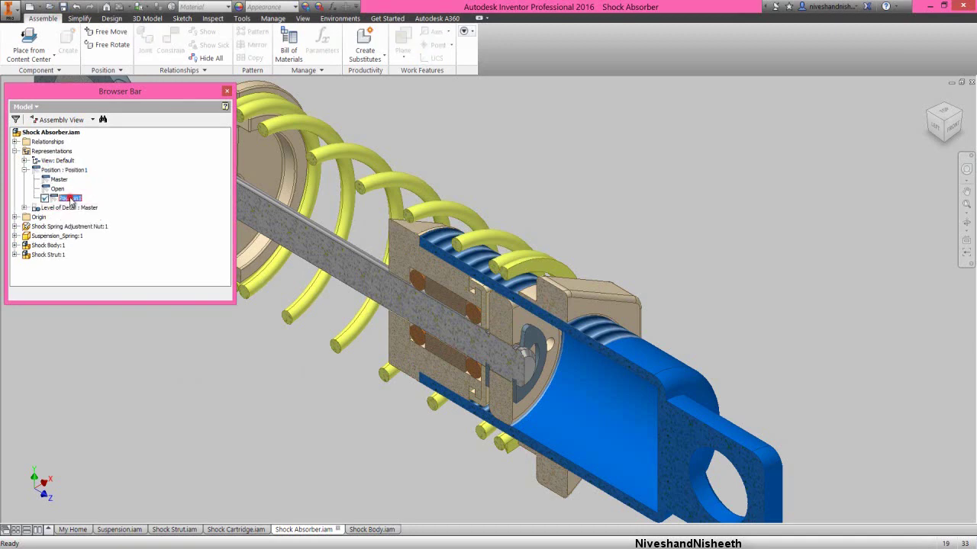
type("Closed")
key("Return")
left_click(65, 343)
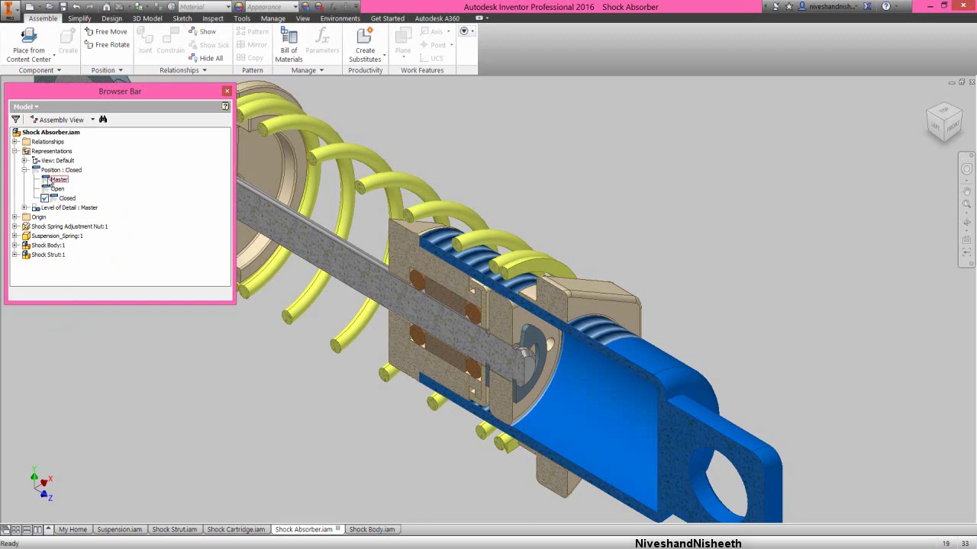
Step: Activate the Master position and mate the shock shaft's end face with the inner face of the shock body's closed end at 0.000 in offset
scroll(47, 177, "down", 2)
scroll(46, 177, "up", 3)
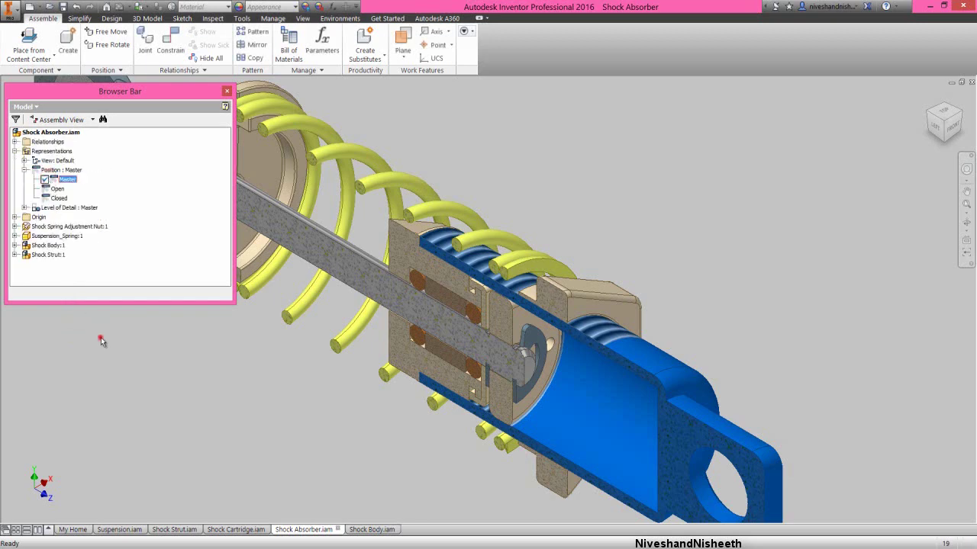
right_click(216, 353)
left_click(242, 341)
scroll(525, 402, "up", 3)
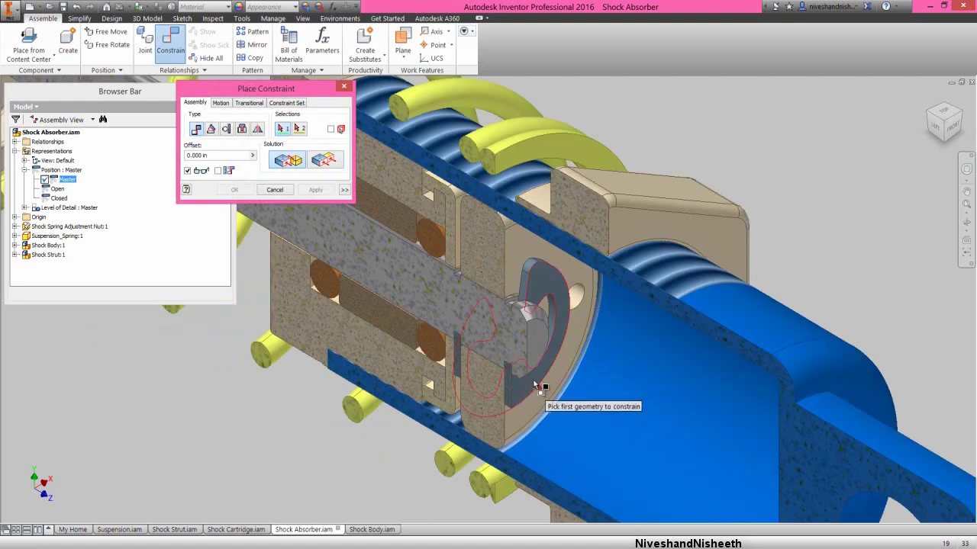
left_click(534, 349)
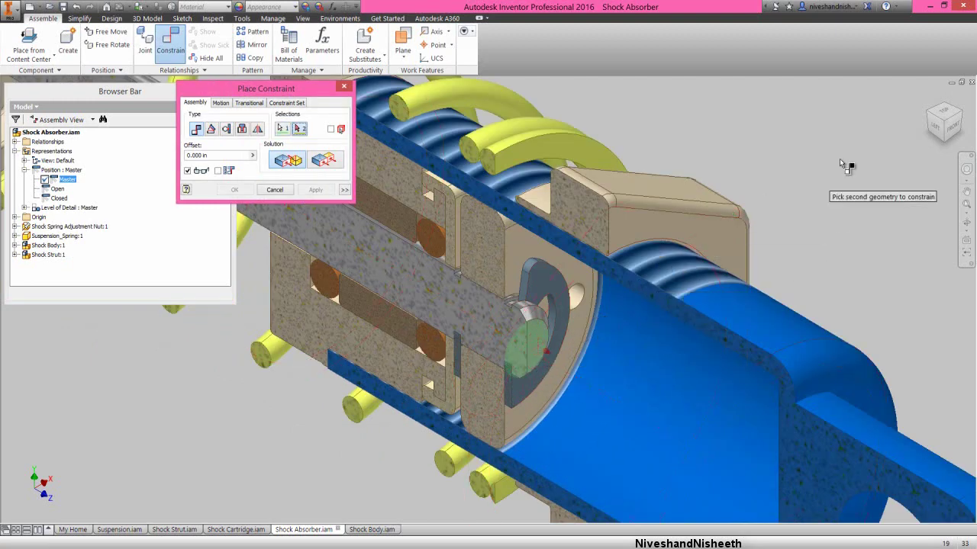
left_click(928, 98)
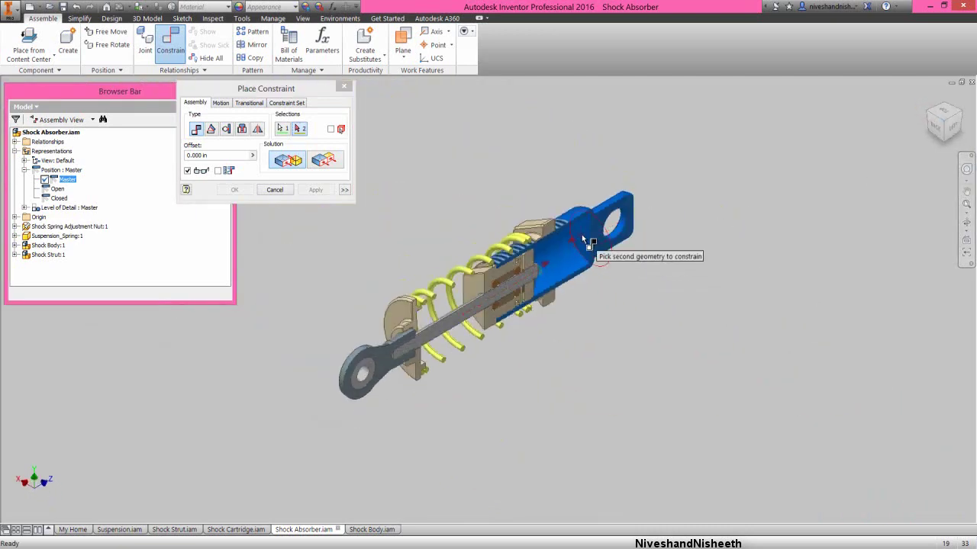
scroll(582, 238, "up", 2)
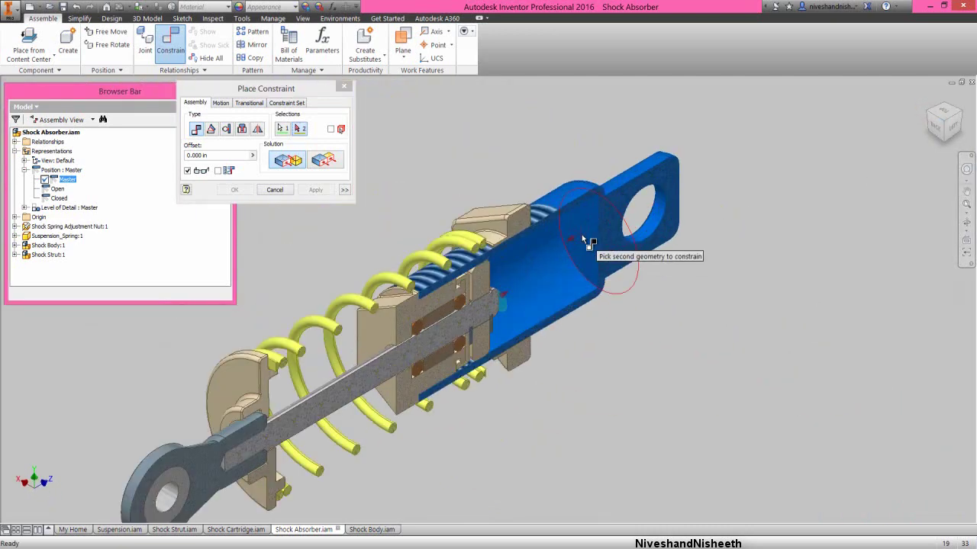
left_click(582, 238)
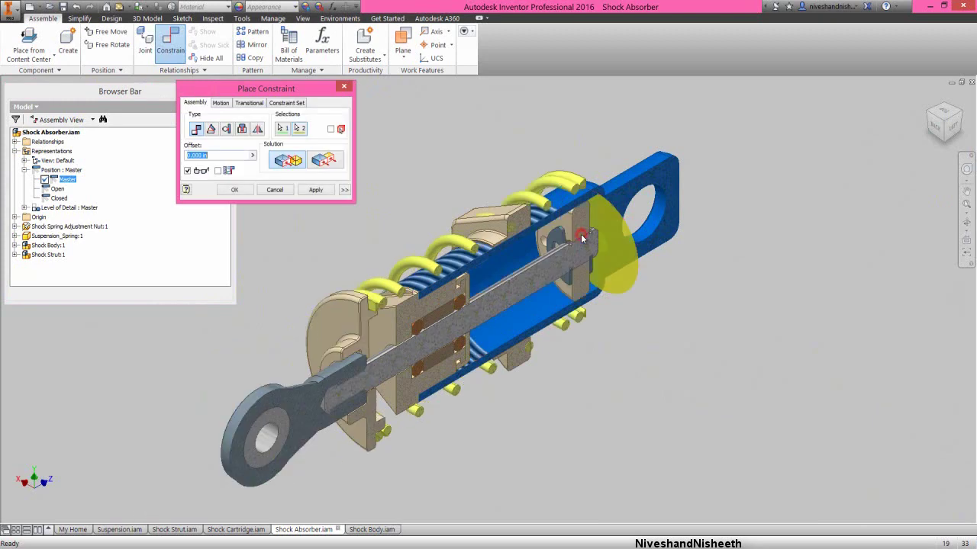
left_click(309, 189)
left_click(275, 189)
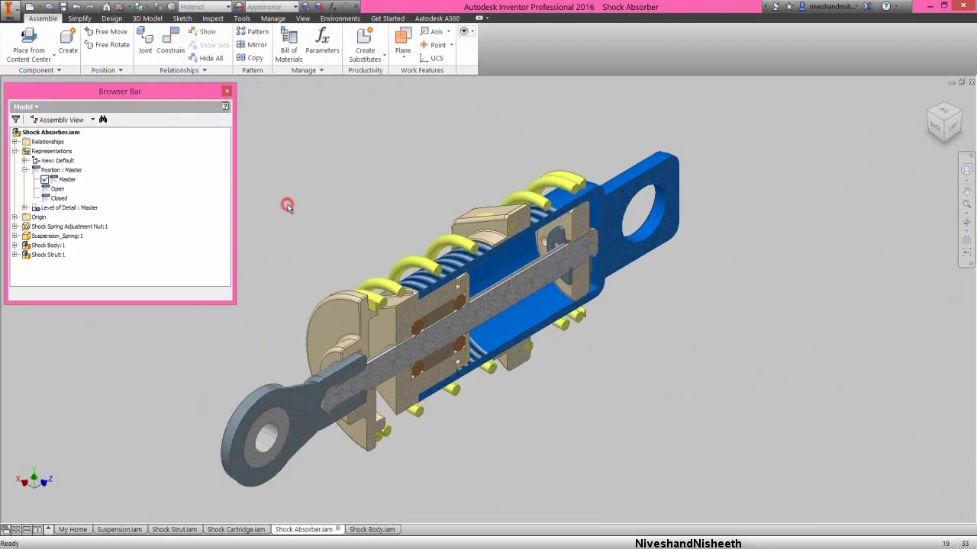
Step: Rename the new shaft-end mate under the shock strut as Mate CLOSE and suppress it in the Master position
left_click(14, 255)
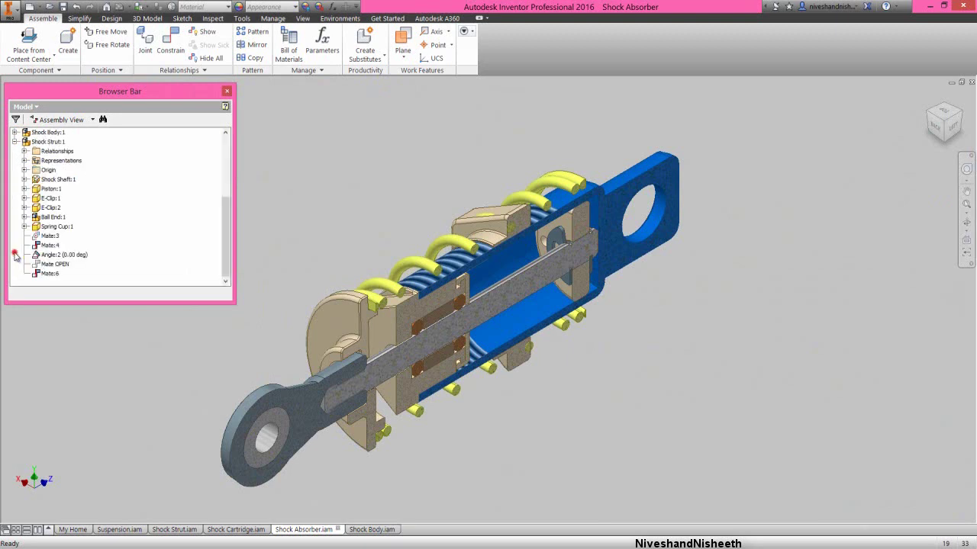
left_click(49, 273)
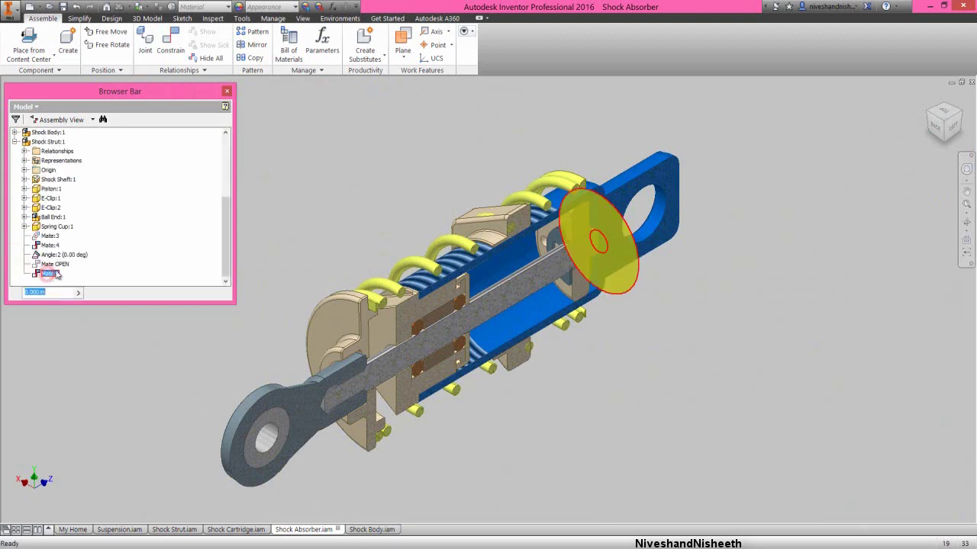
left_click(65, 278)
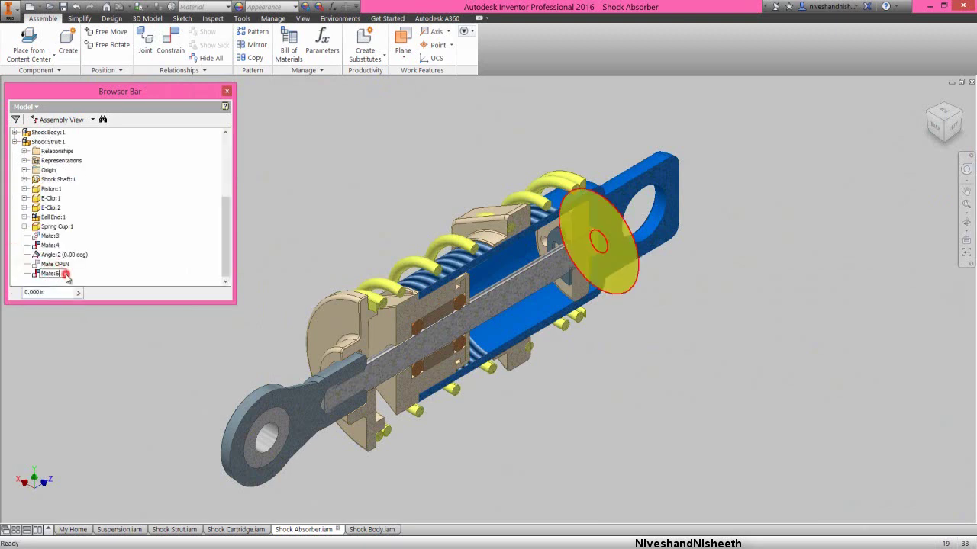
key("BackSpace")
key("Return")
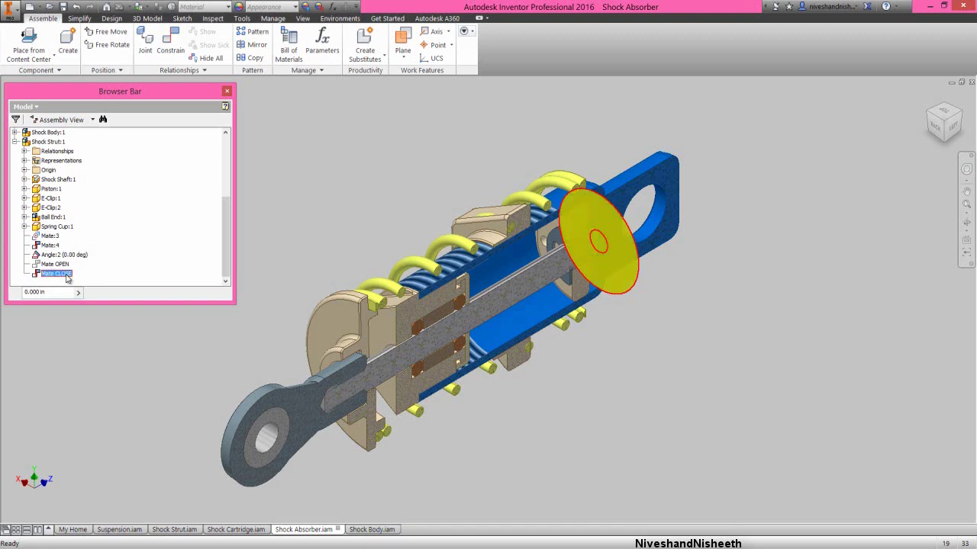
right_click(67, 276)
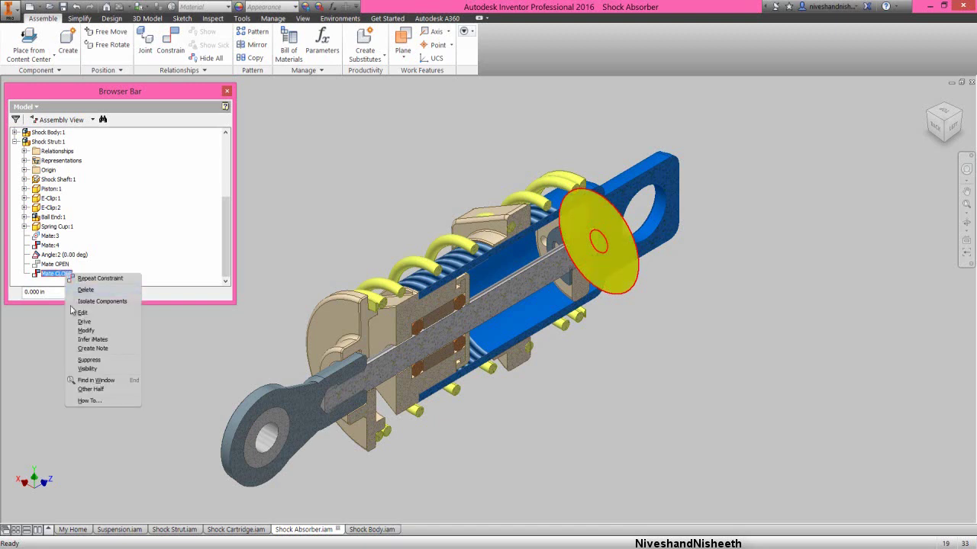
left_click(114, 360)
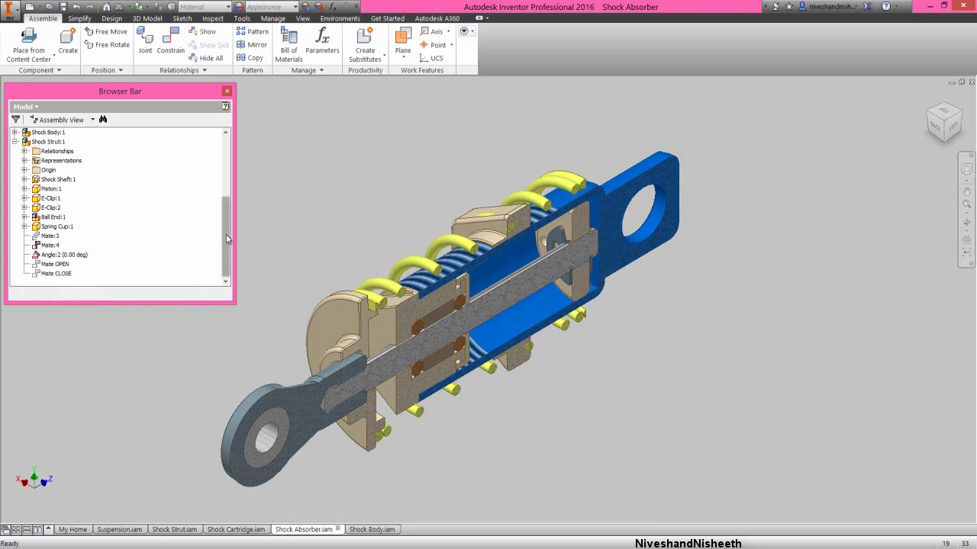
Step: Activate the Closed position and override the suppression of Mate CLOSE under the shock strut to Enable
left_click_drag(227, 239, 246, 164)
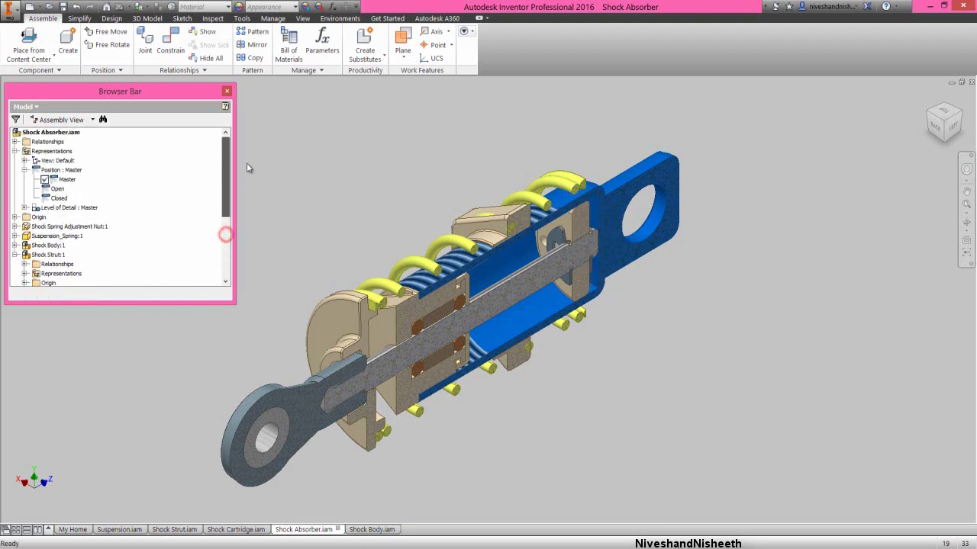
right_click(44, 198)
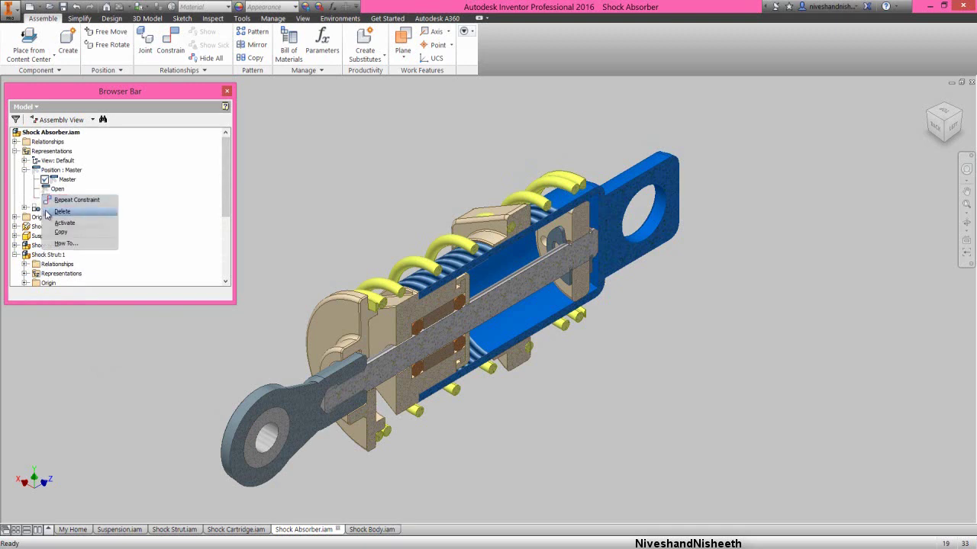
left_click(91, 223)
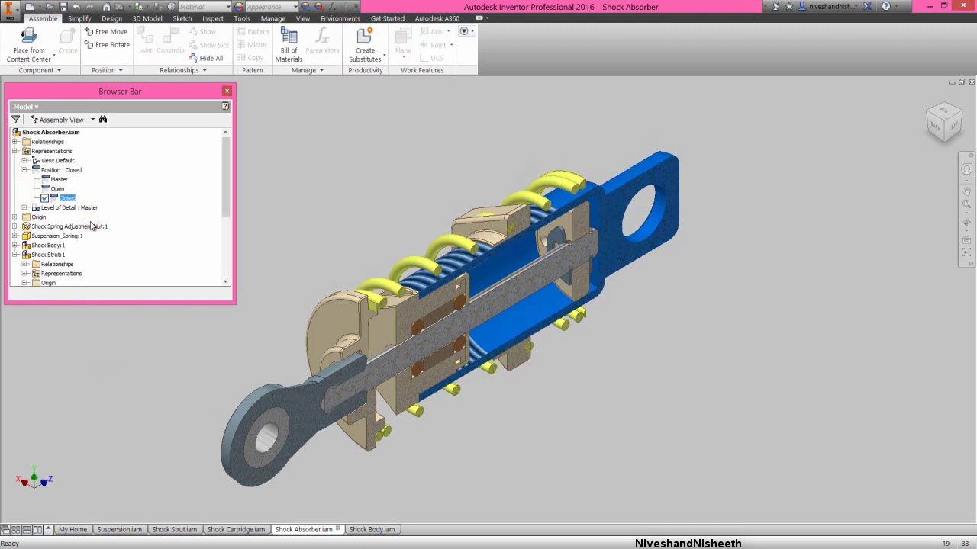
left_click_drag(224, 180, 224, 256)
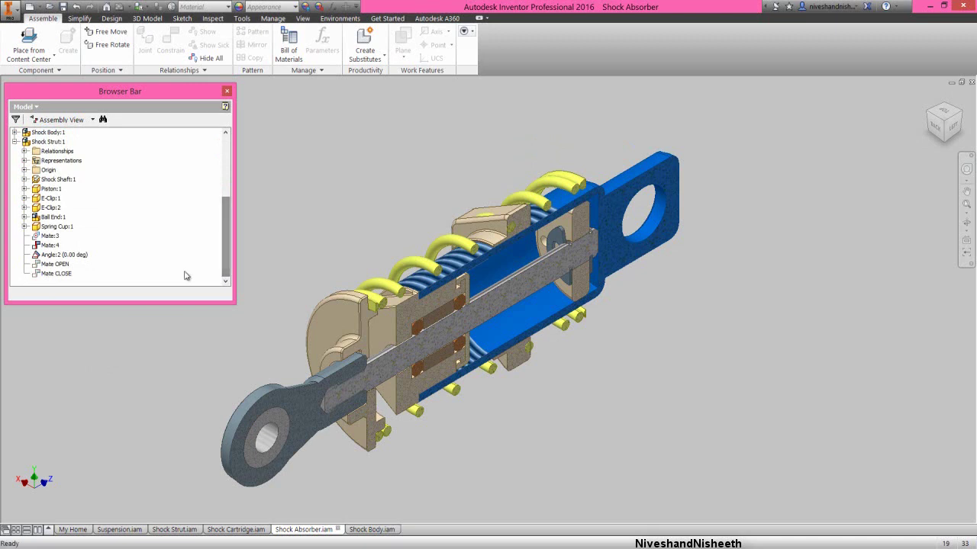
right_click(50, 273)
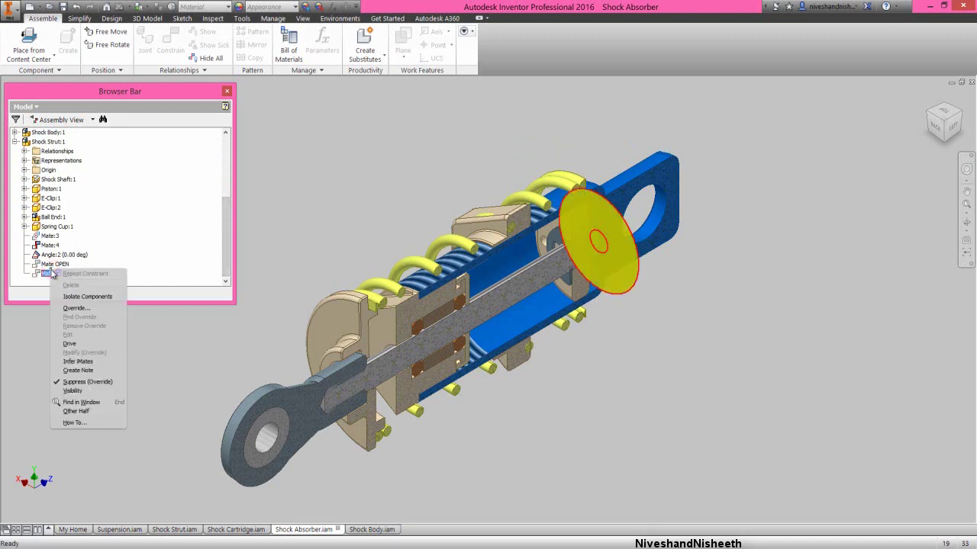
left_click(96, 309)
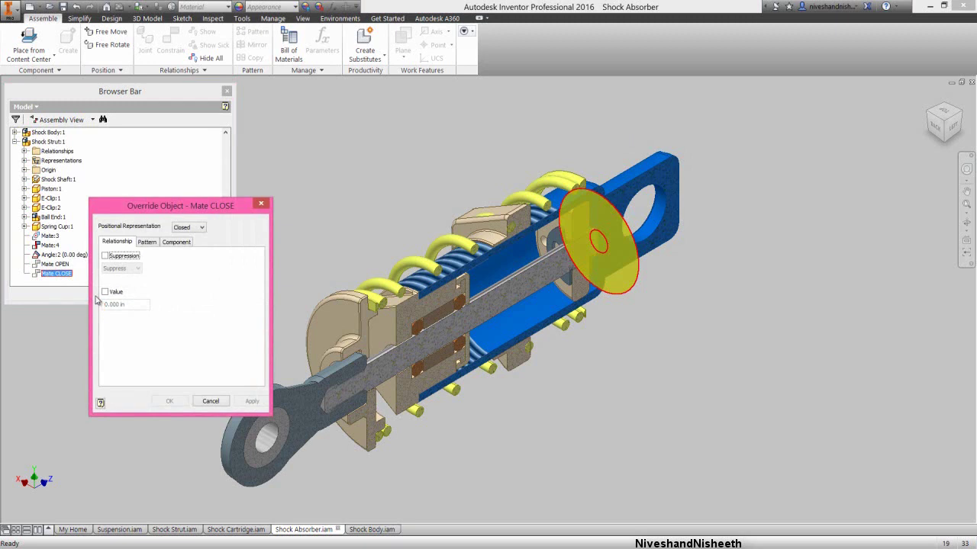
left_click(105, 259)
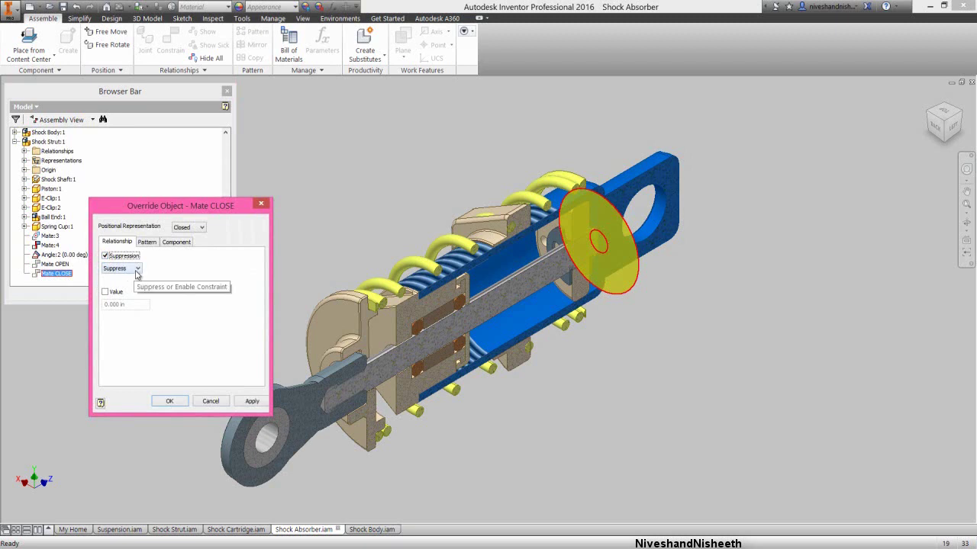
left_click(137, 270)
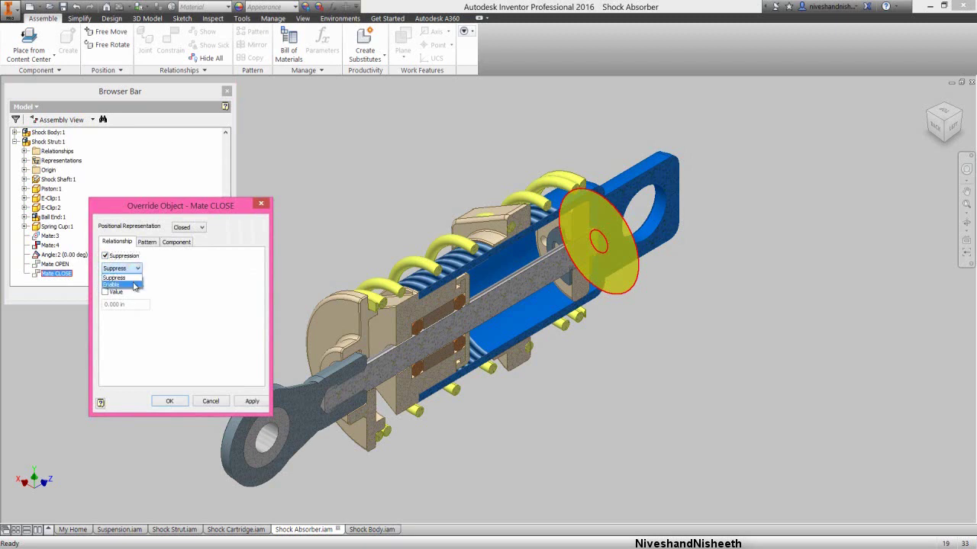
left_click(134, 284)
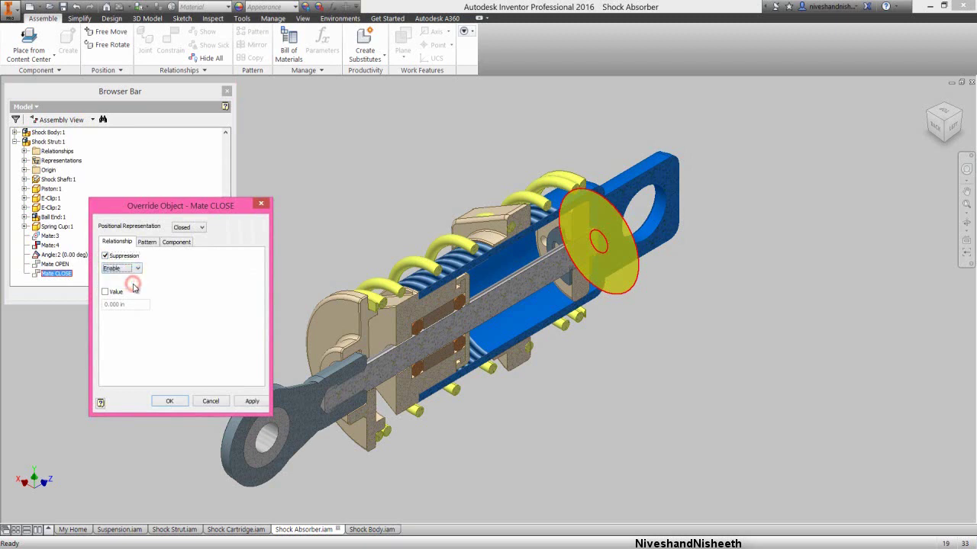
left_click(172, 401)
left_click(159, 367)
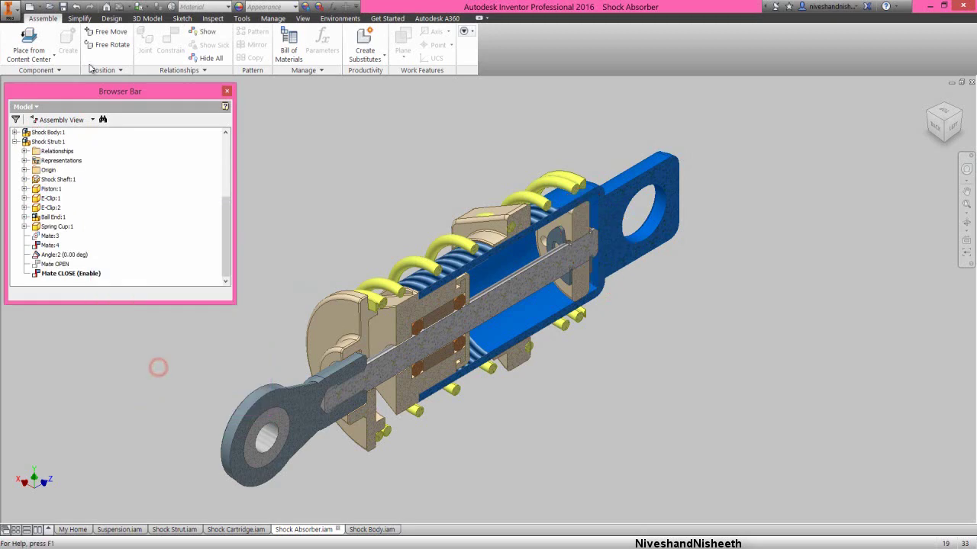
Step: Save the Shock Absorber as its Master assembly and collapse the whole model tree
left_click(62, 6)
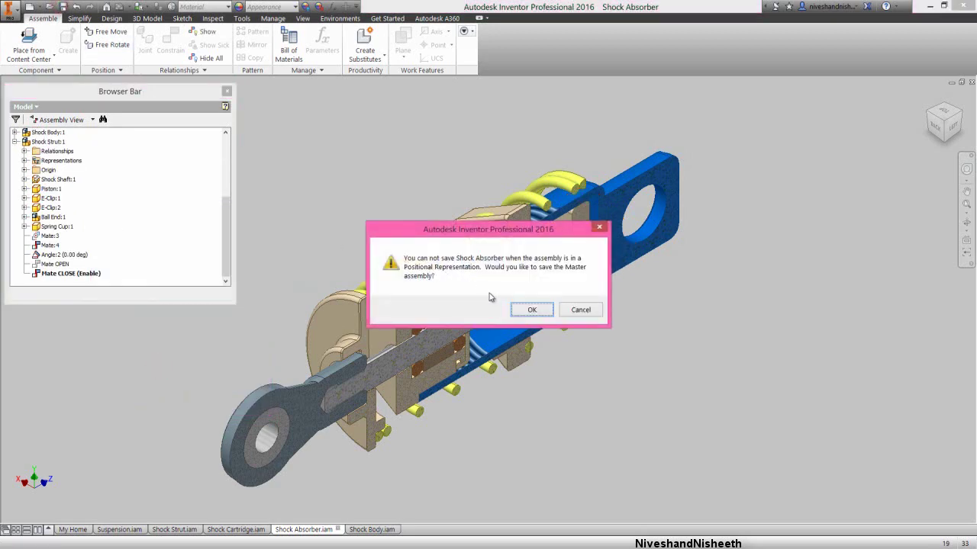
left_click(522, 308)
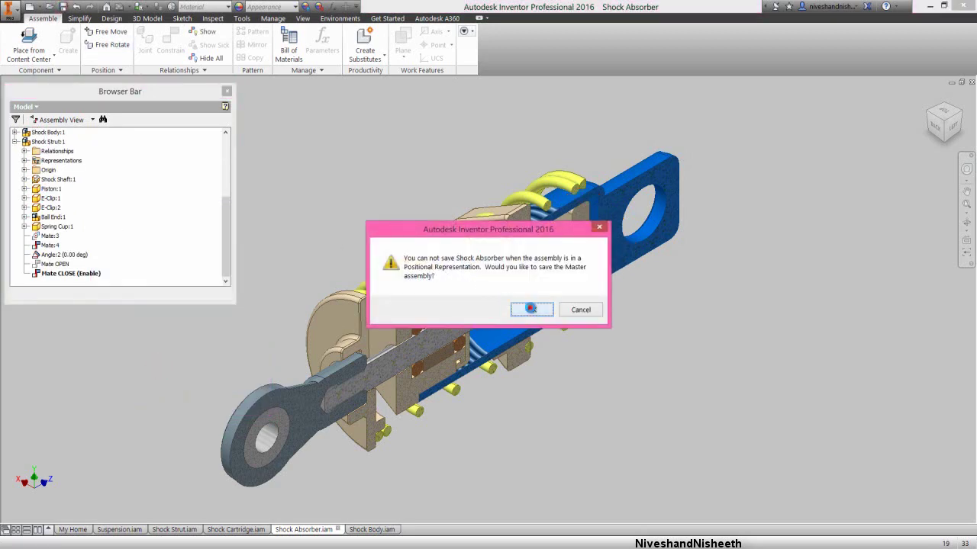
left_click(303, 211)
right_click(182, 212)
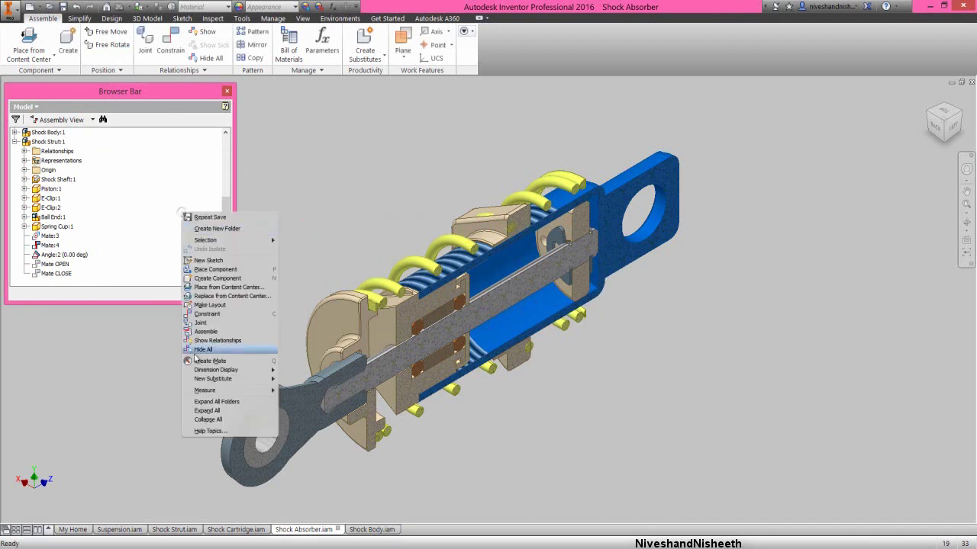
left_click(210, 420)
left_click(292, 222)
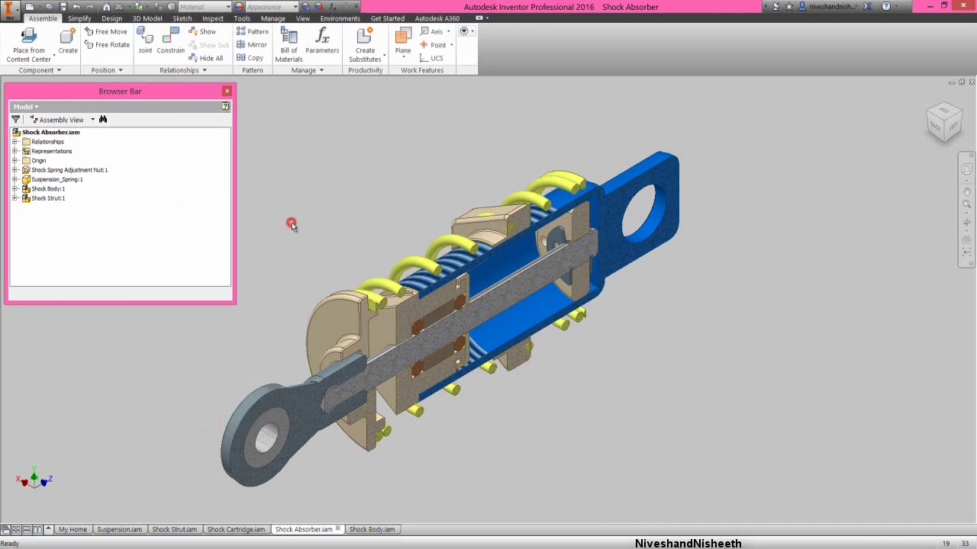
left_click(323, 192)
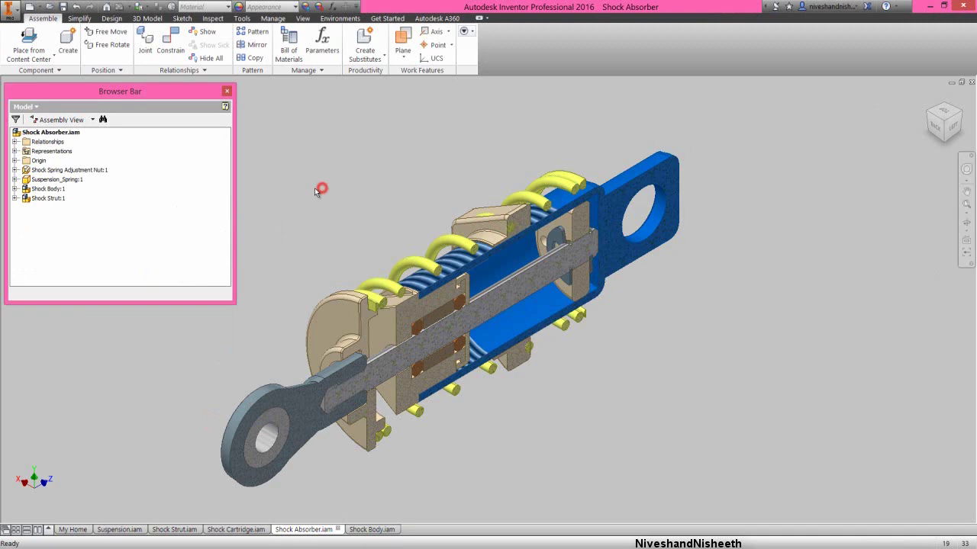
Step: Create another positional representation in the assembly and rename it Middle
left_click(15, 151)
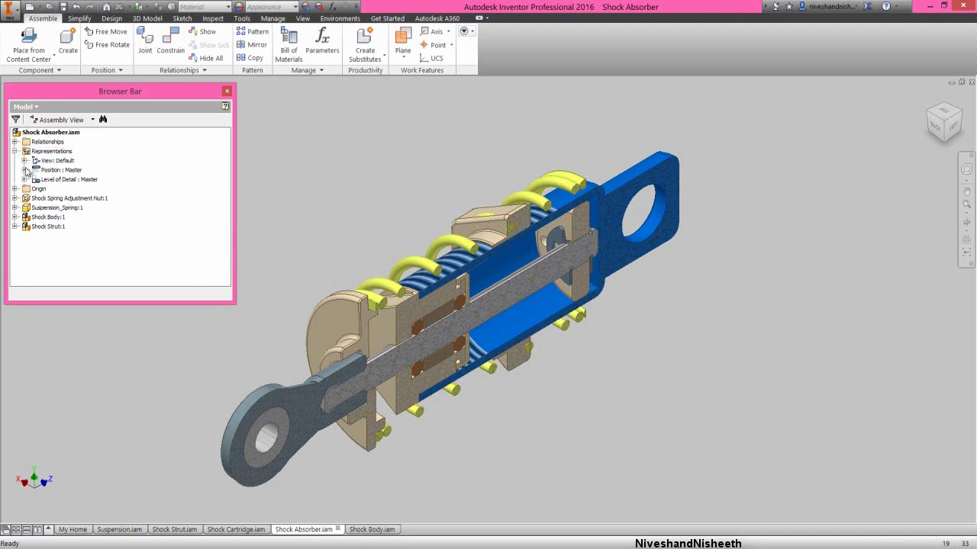
left_click(25, 169)
right_click(51, 172)
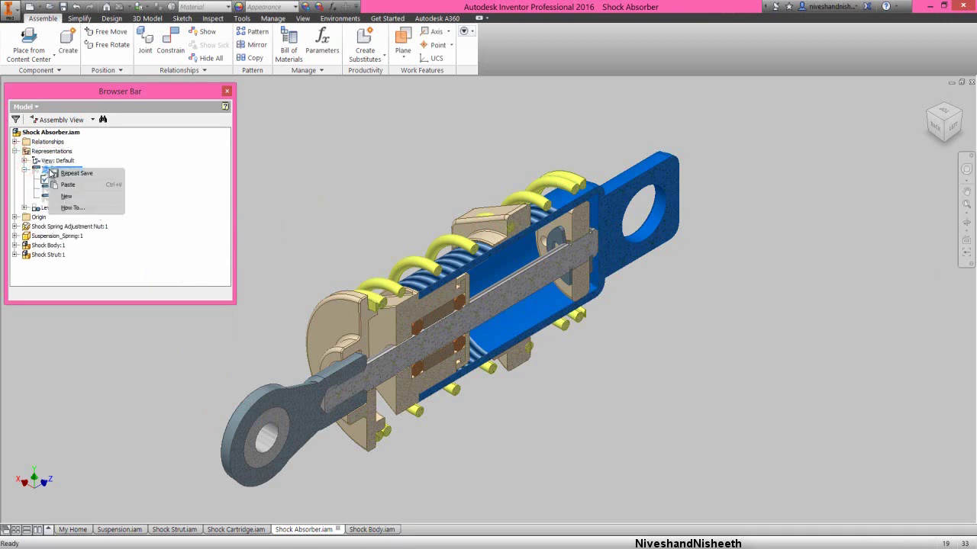
left_click(89, 197)
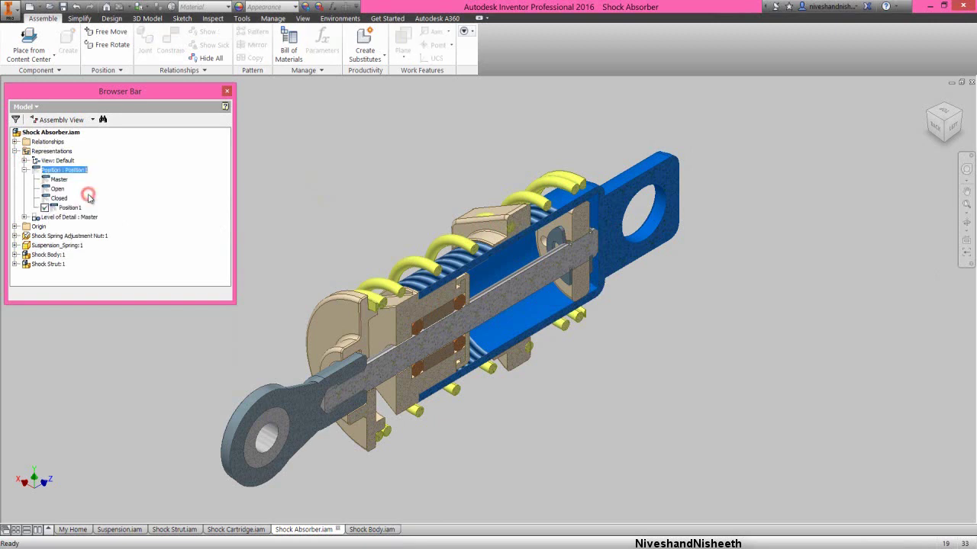
left_click(70, 207)
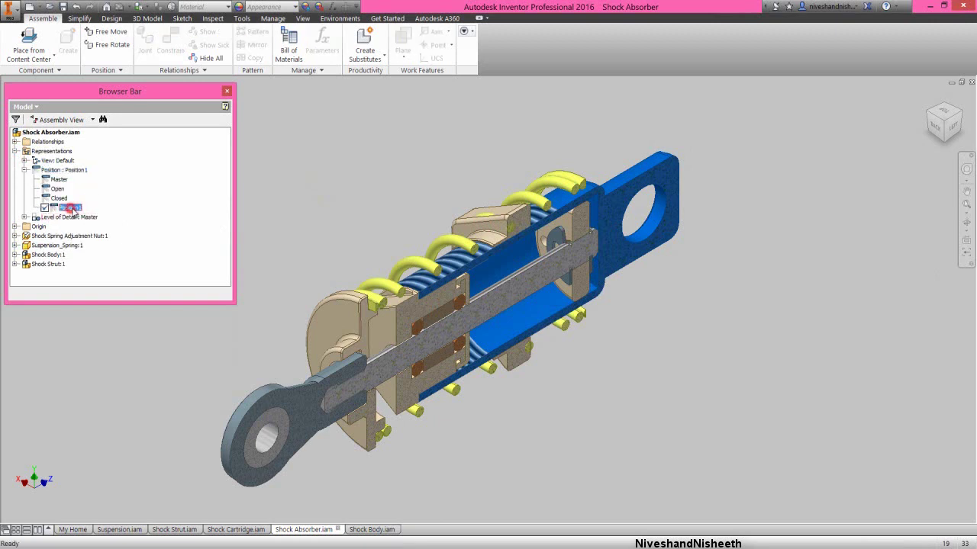
left_click(72, 209)
type("Middle")
key("Return")
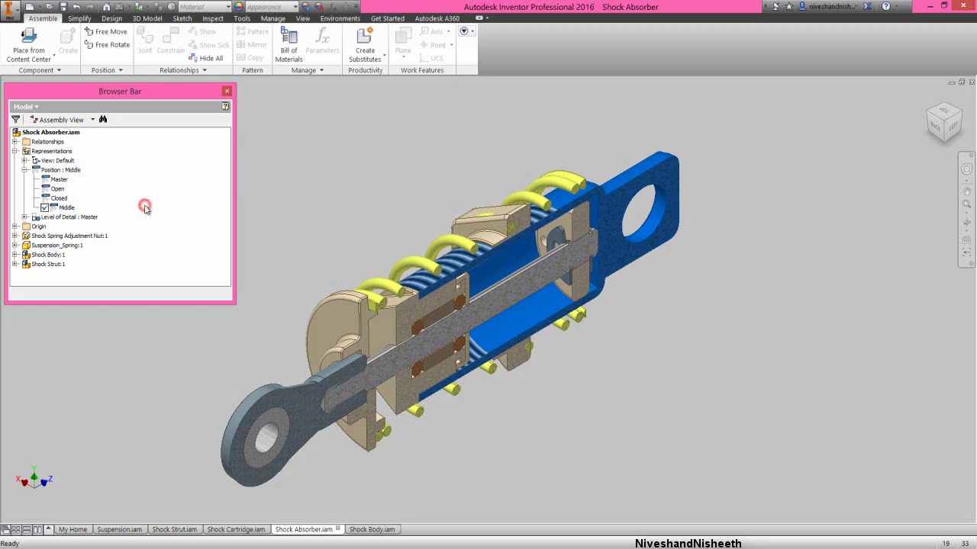
Step: Activate the Master position and pull the shock strut outward so the spring separates from the adjustment nut
left_click(48, 178)
double_click(47, 177)
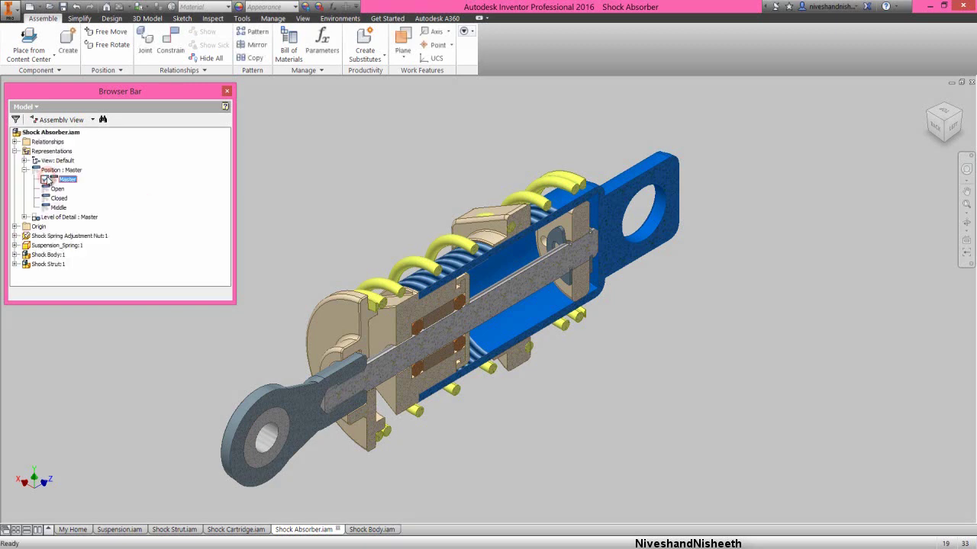
left_click(341, 212)
left_click_drag(424, 270, 272, 399)
left_click(306, 229)
Step: Mate the spring-side face of the shock spring adjustment nut with the flat end face of the suspension spring at 0.000 in offset
right_click(348, 181)
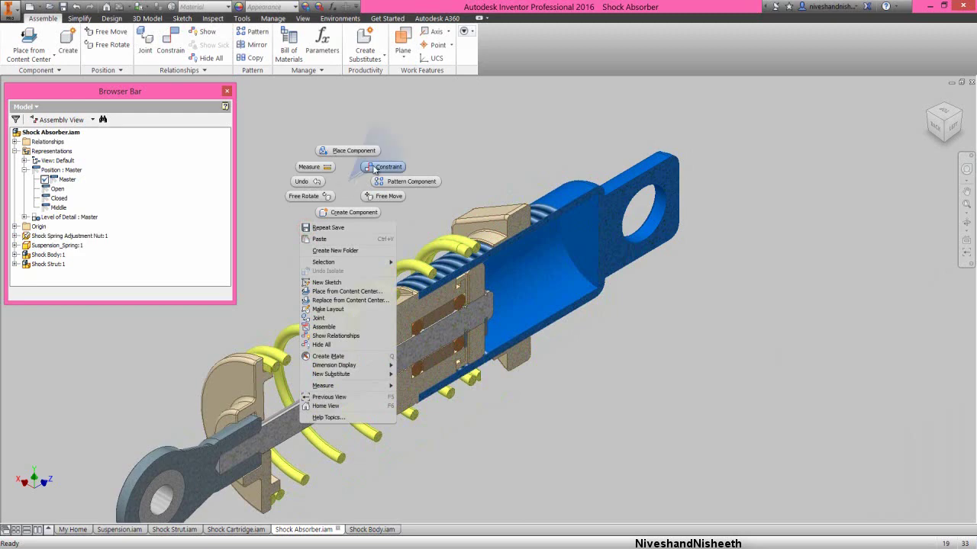
left_click(373, 166)
scroll(517, 222, "down", 3)
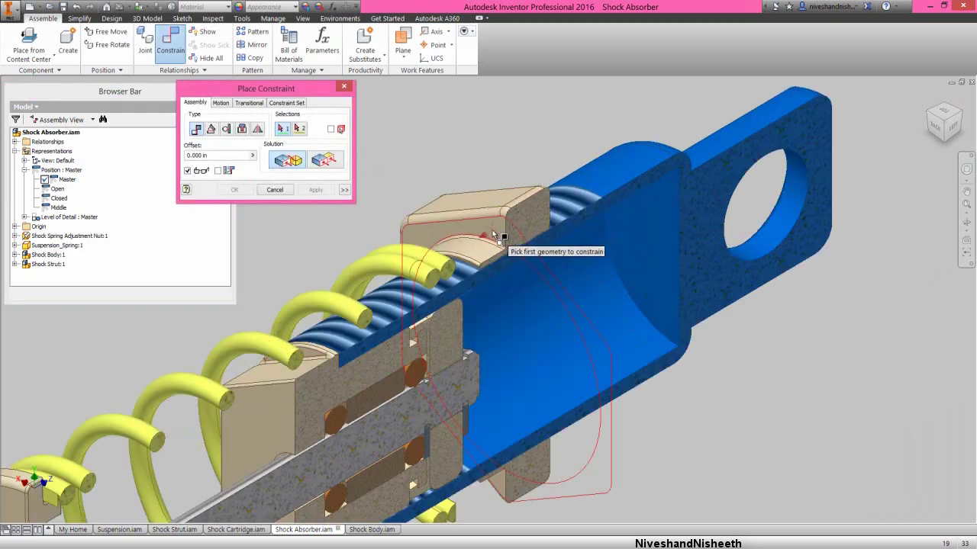
left_click(490, 229)
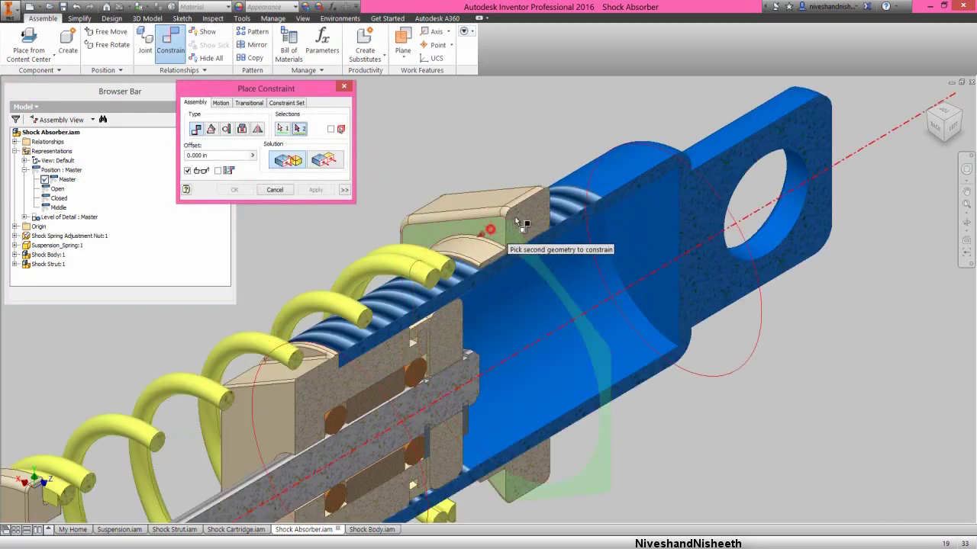
left_click(963, 119)
scroll(576, 287, "down", 5)
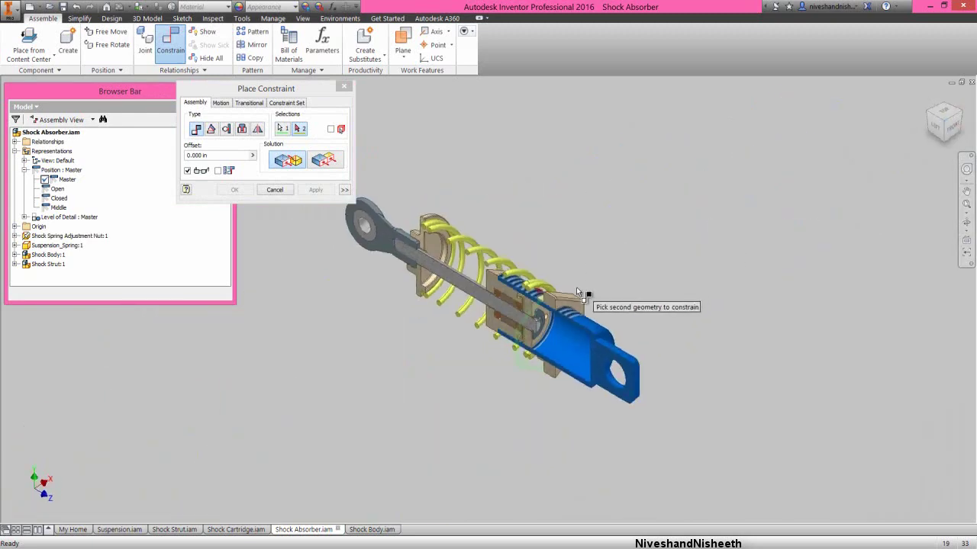
left_click(543, 284)
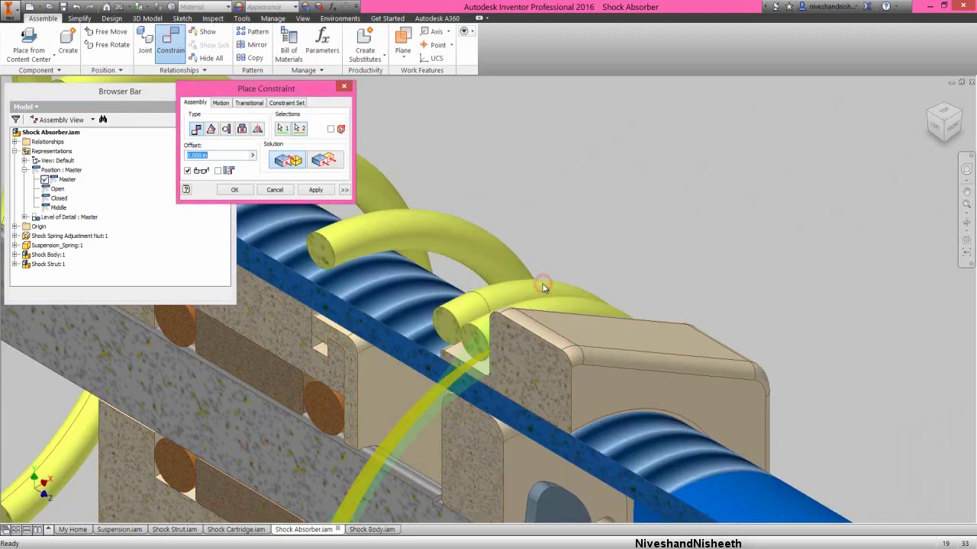
left_click(246, 191)
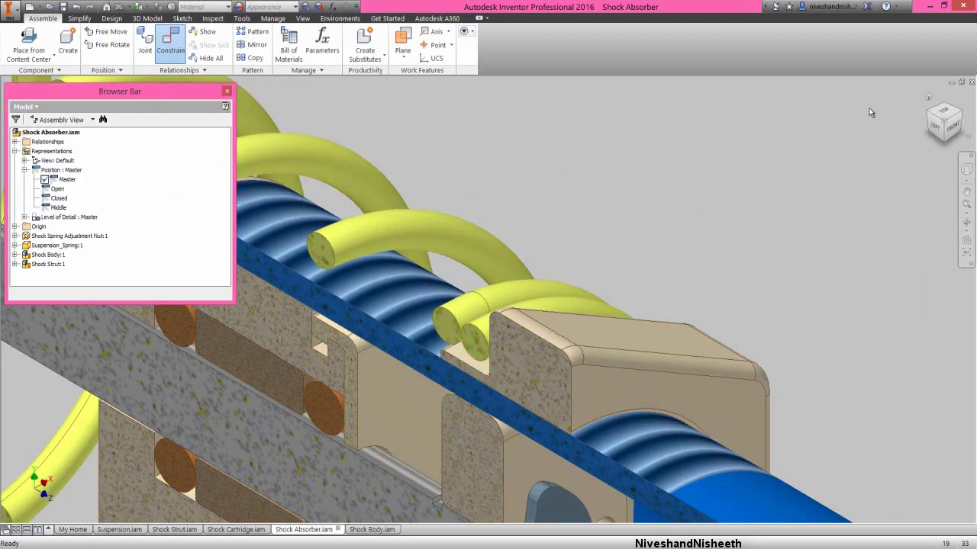
Step: Rename the new spring mate under the Shock Spring Adjustment Nut as Mate MID and suppress it in the Master position
left_click(927, 114)
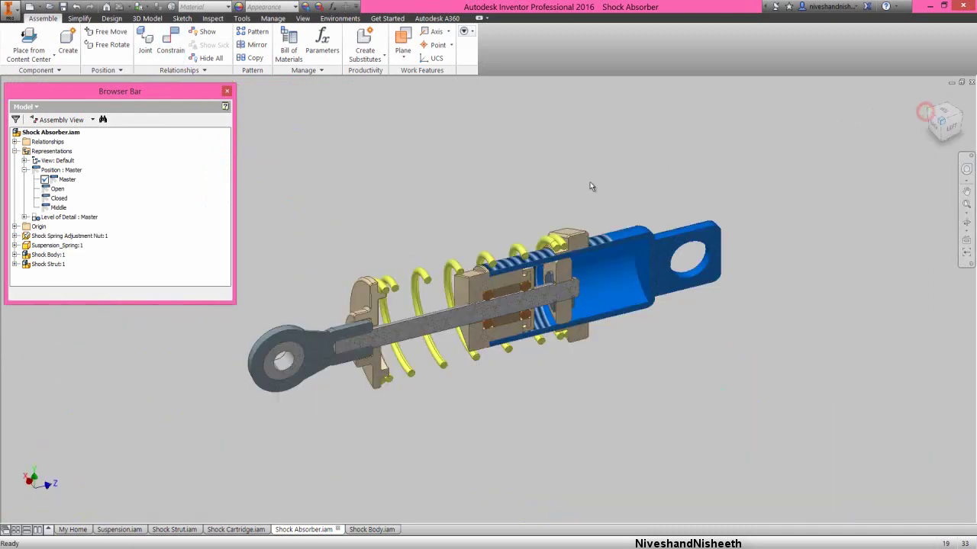
left_click(480, 175)
scroll(509, 257, "up", 5)
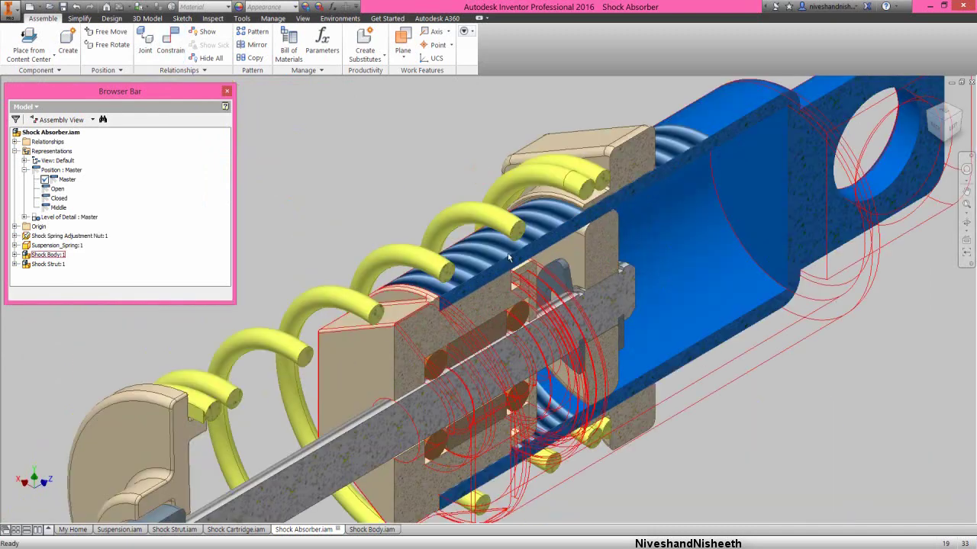
left_click(377, 192)
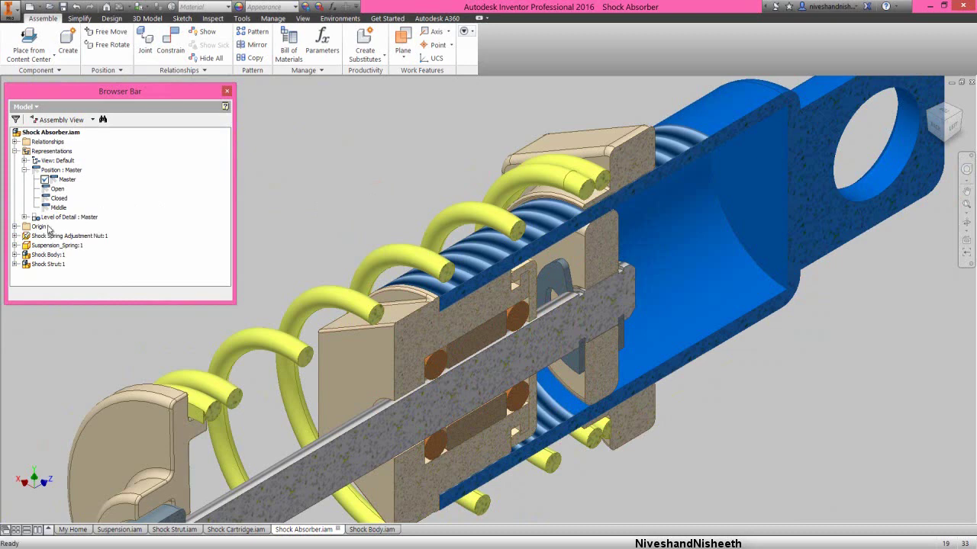
left_click(15, 236)
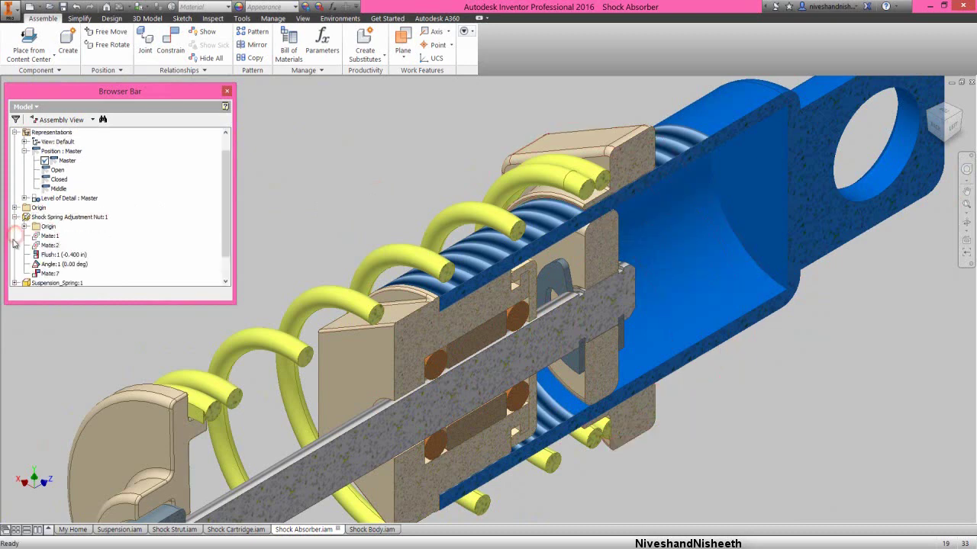
left_click(49, 274)
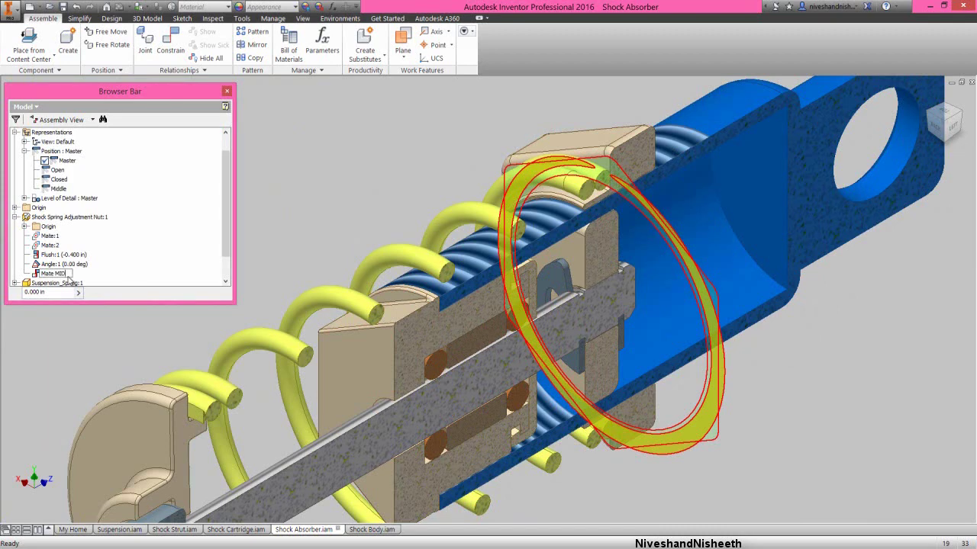
key("ctrl+a")
left_click(119, 271)
left_click(53, 275)
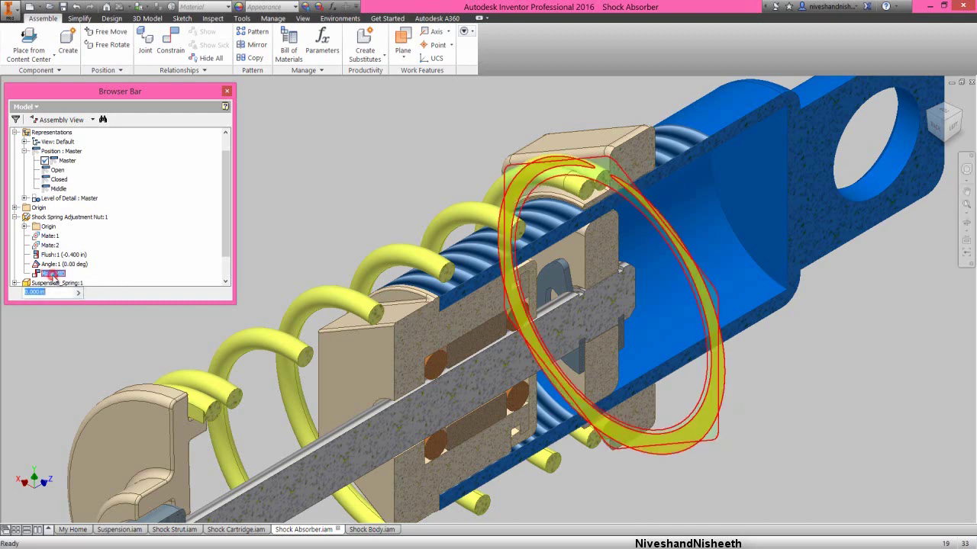
right_click(54, 274)
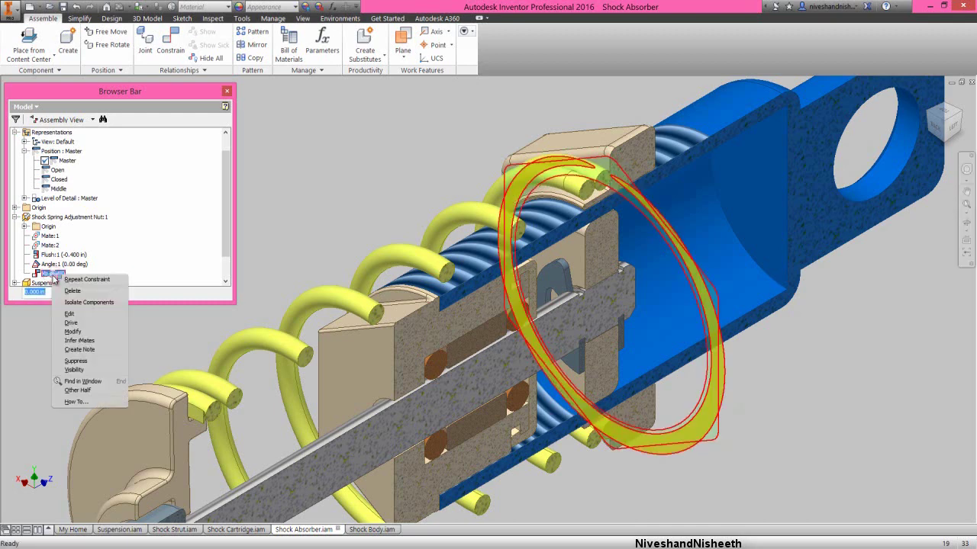
left_click(77, 361)
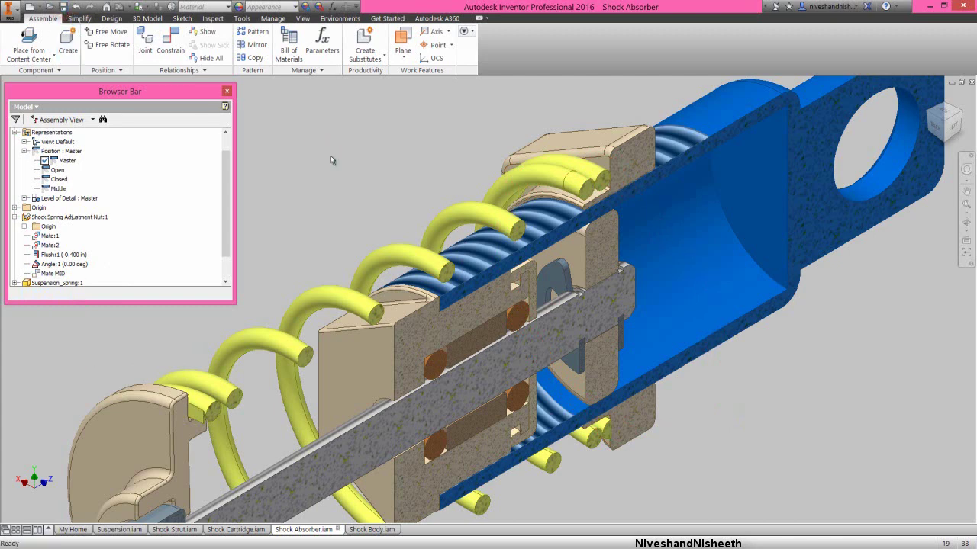
Step: Activate the Middle position and override Mate MID's suppression in it to Enable
double_click(58, 189)
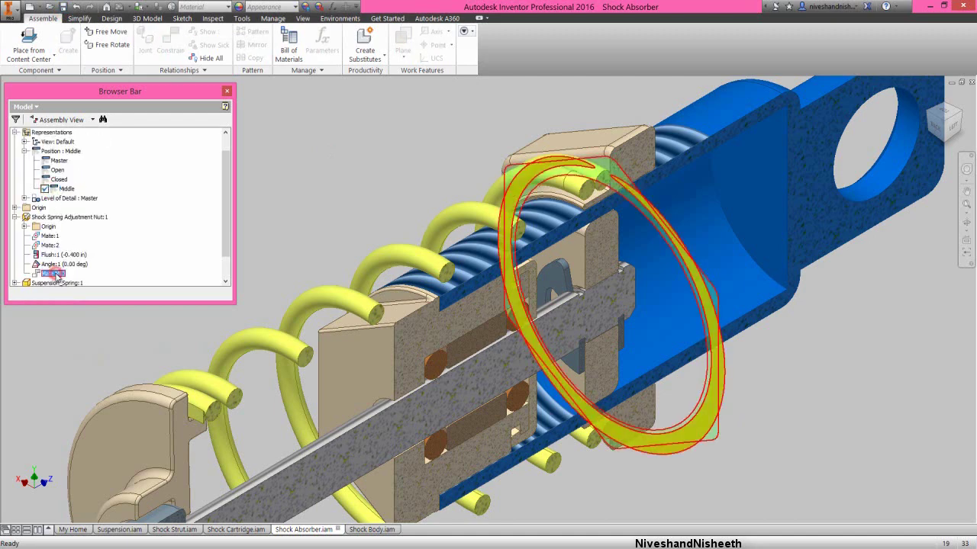
right_click(53, 273)
left_click(108, 311)
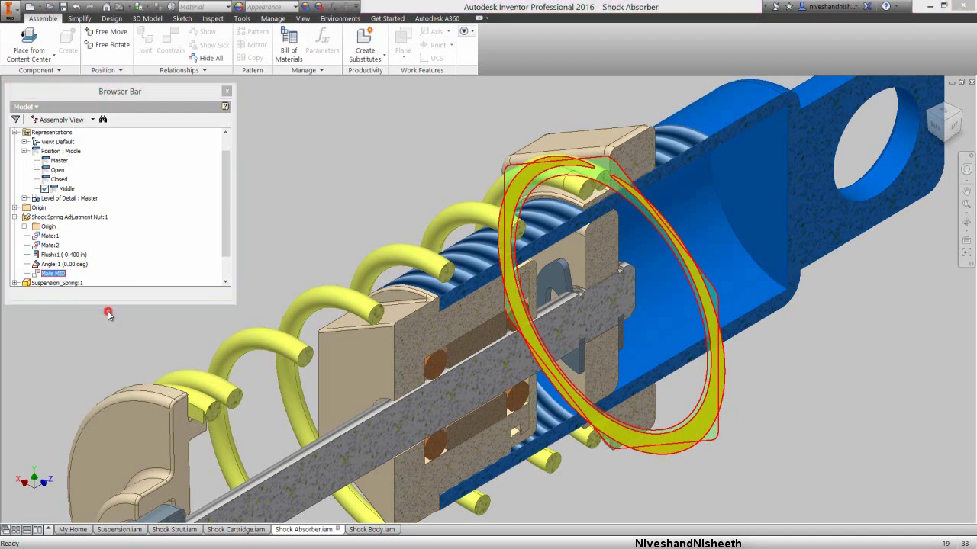
left_click(105, 256)
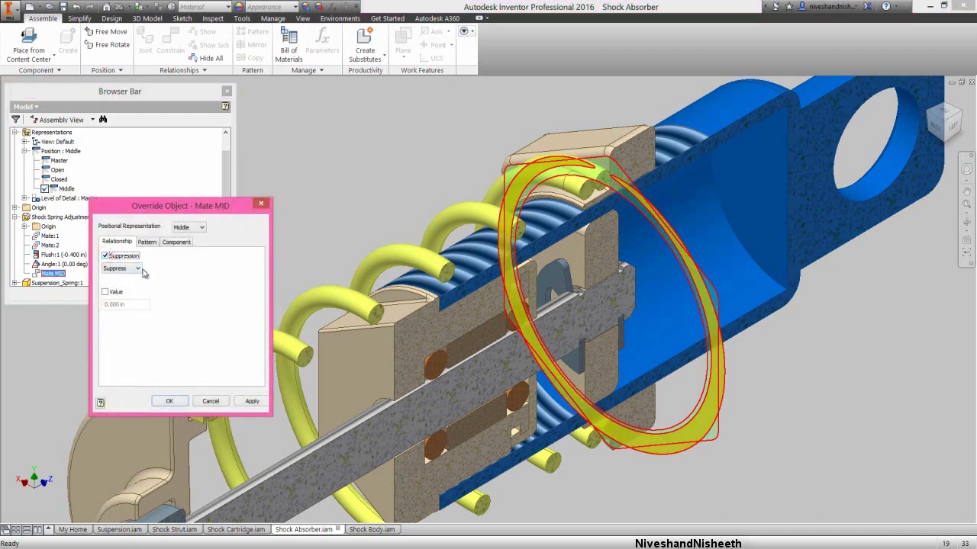
left_click(139, 269)
left_click(121, 287)
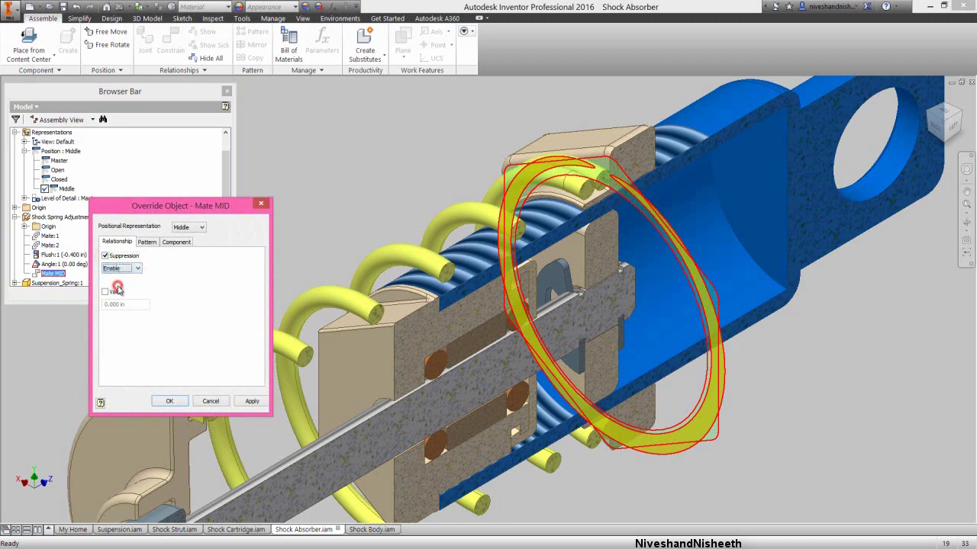
left_click(169, 401)
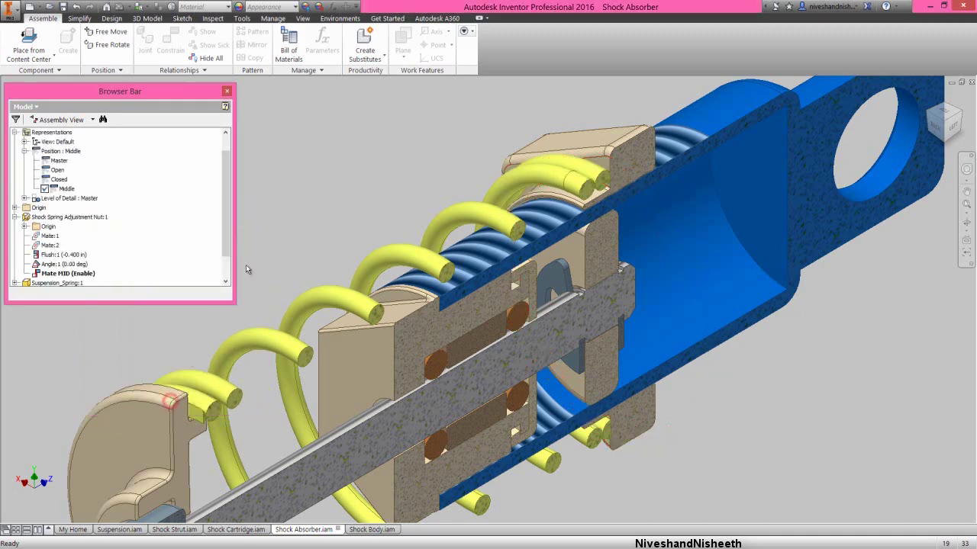
Step: Save the Master version of the Shock Absorber assembly and collapse the whole model tree
left_click(63, 6)
left_click(529, 309)
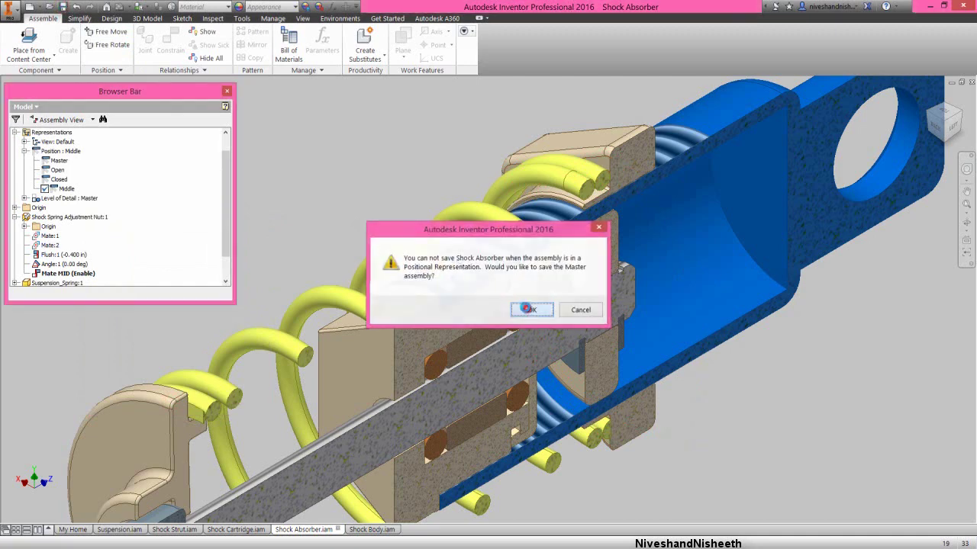
right_click(196, 200)
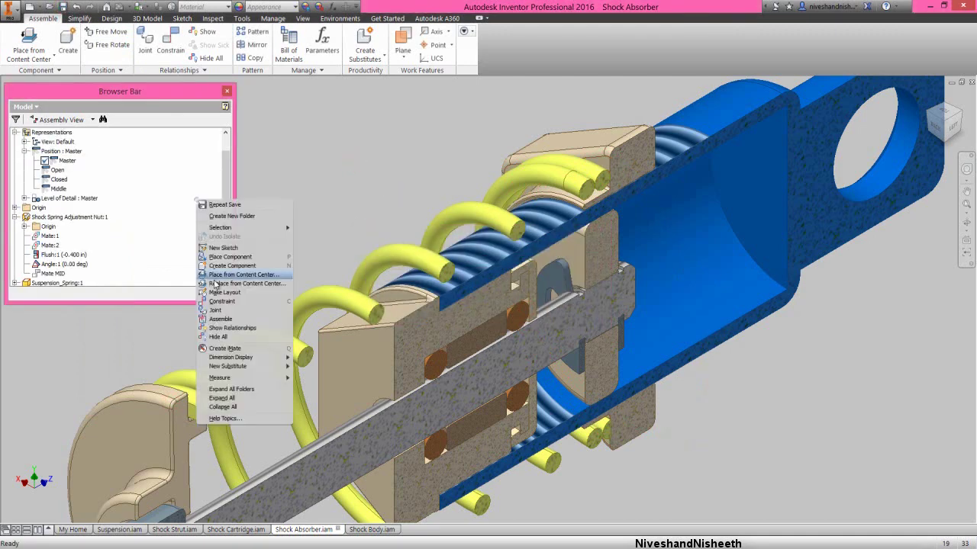
left_click(229, 407)
scroll(422, 103, "up", 2)
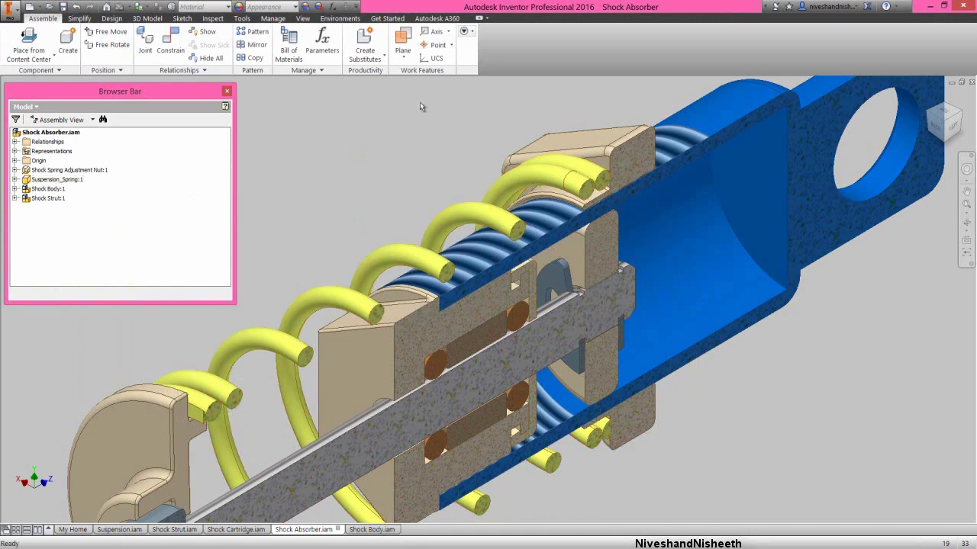
Step: Return to the home view and end the half section view of the shock absorber
scroll(476, 165, "down", 2)
key("Home")
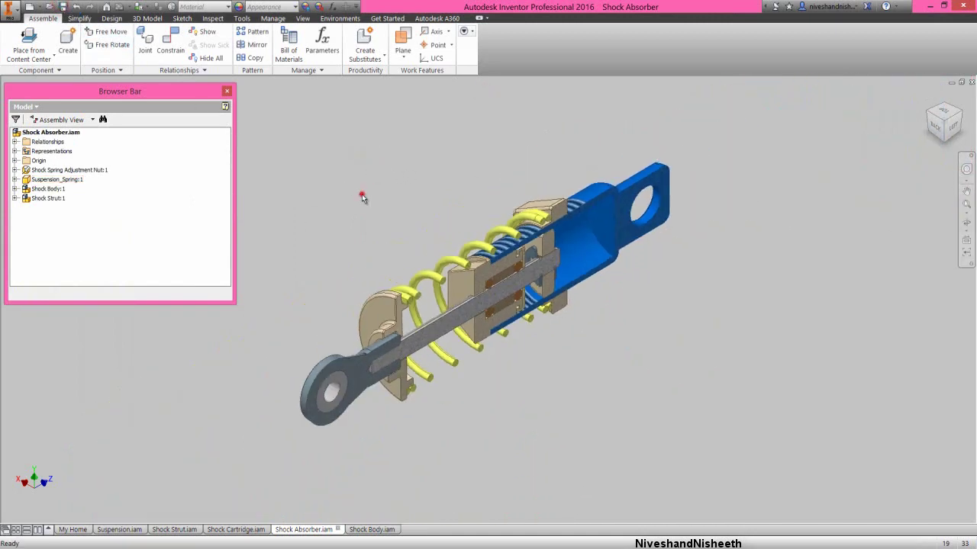
left_click(302, 18)
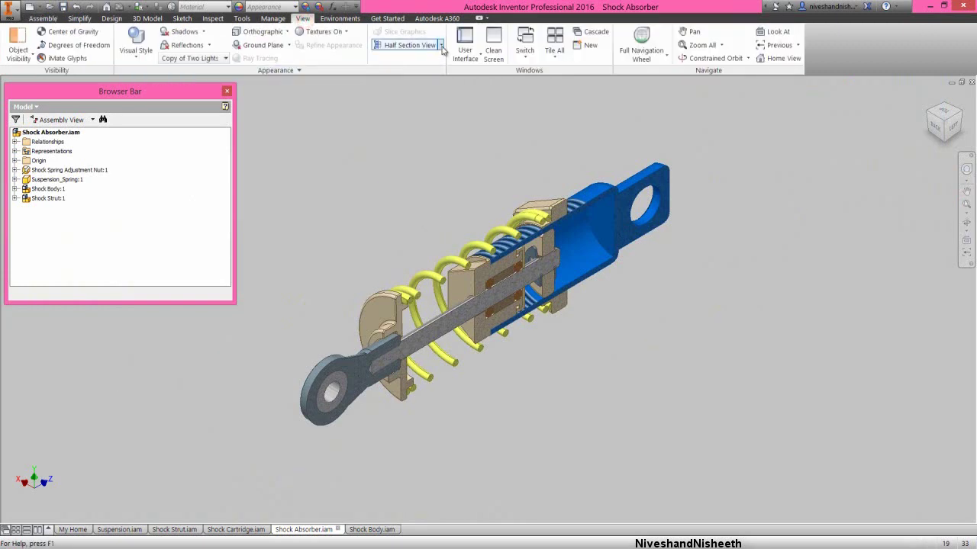
left_click(441, 46)
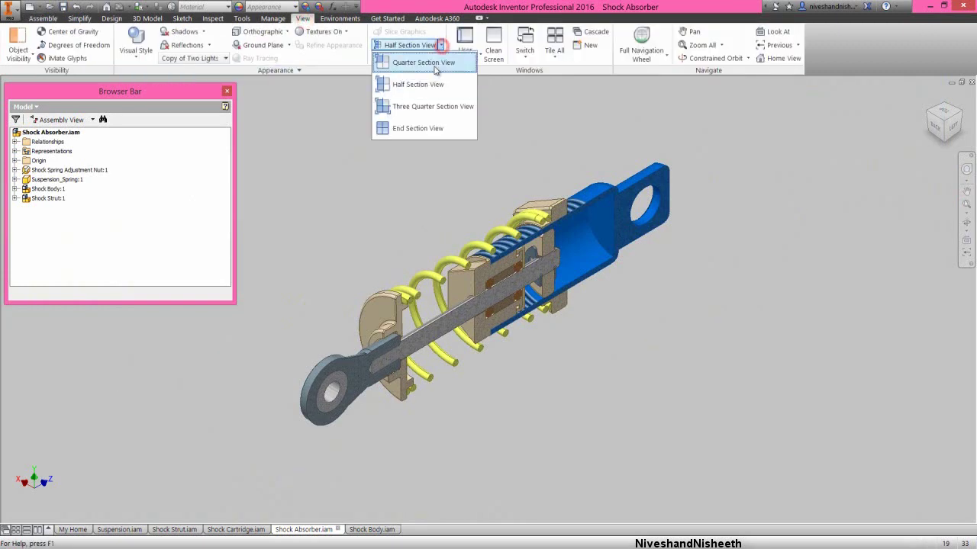
left_click(417, 130)
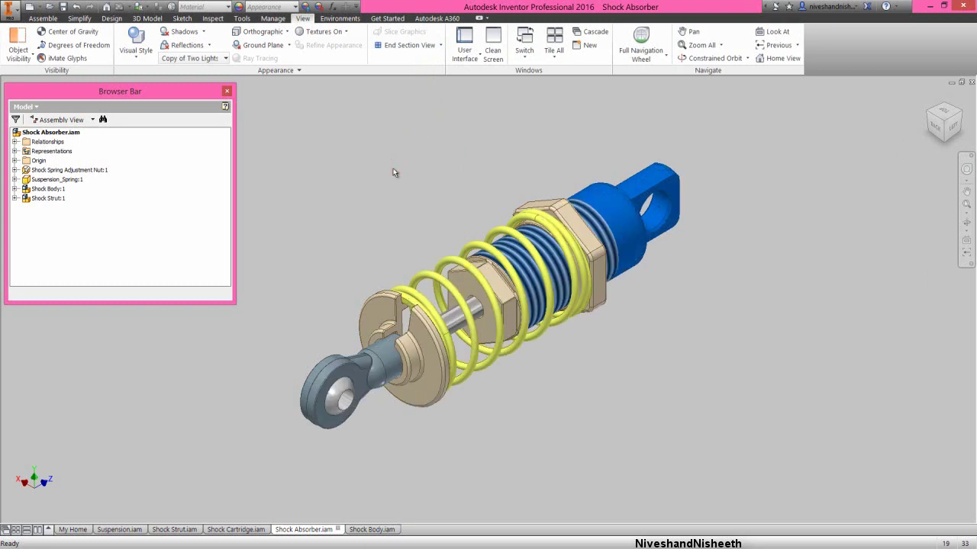
left_click(42, 17)
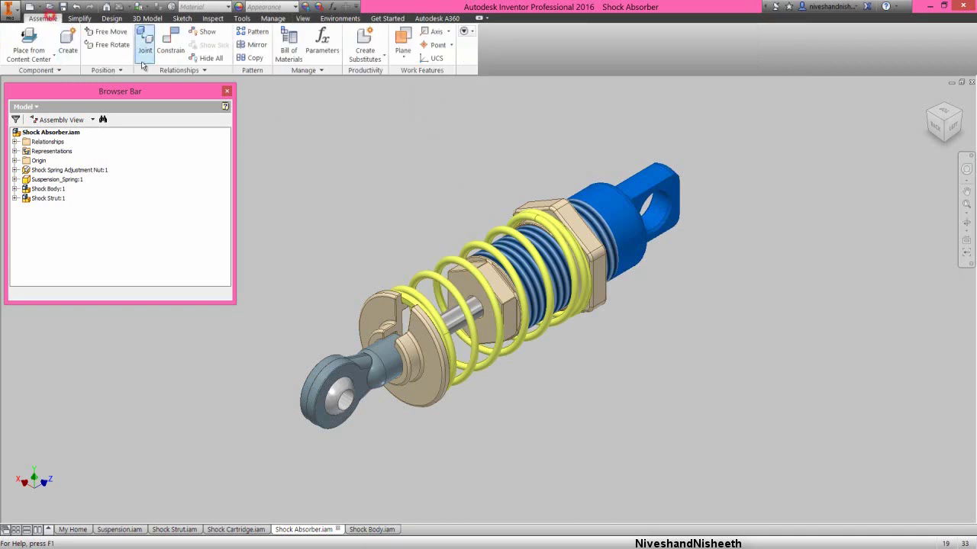
Step: Activate the Open positional representation from the assembly's Representations to check the extended strut
key("F2")
right_click(779, 230)
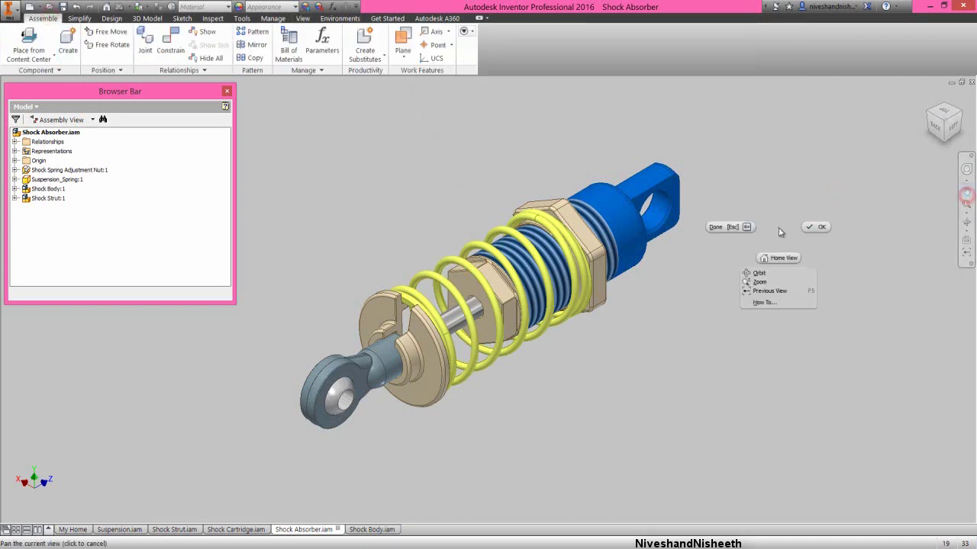
left_click(787, 280)
left_click_drag(787, 277, 797, 291)
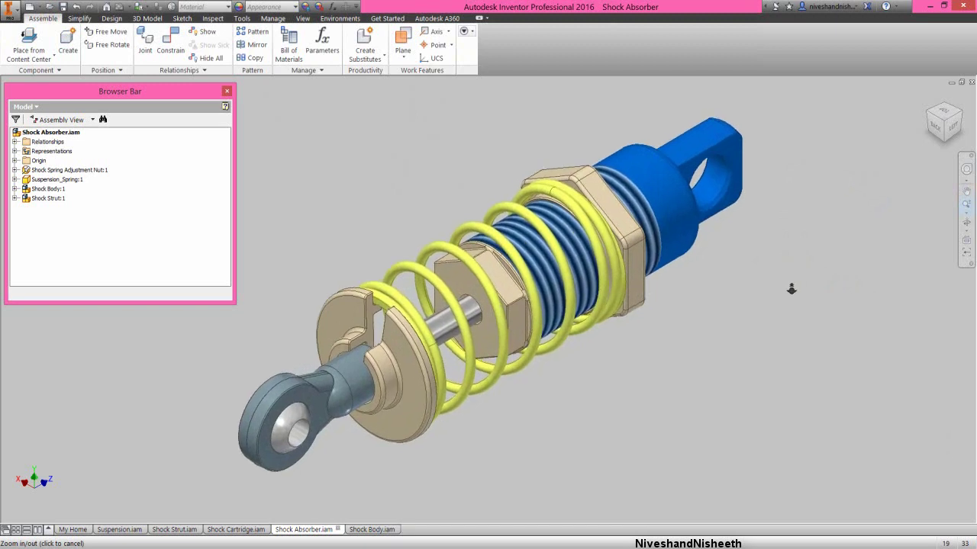
right_click(632, 229)
left_click(586, 225)
left_click(15, 151)
left_click(37, 169)
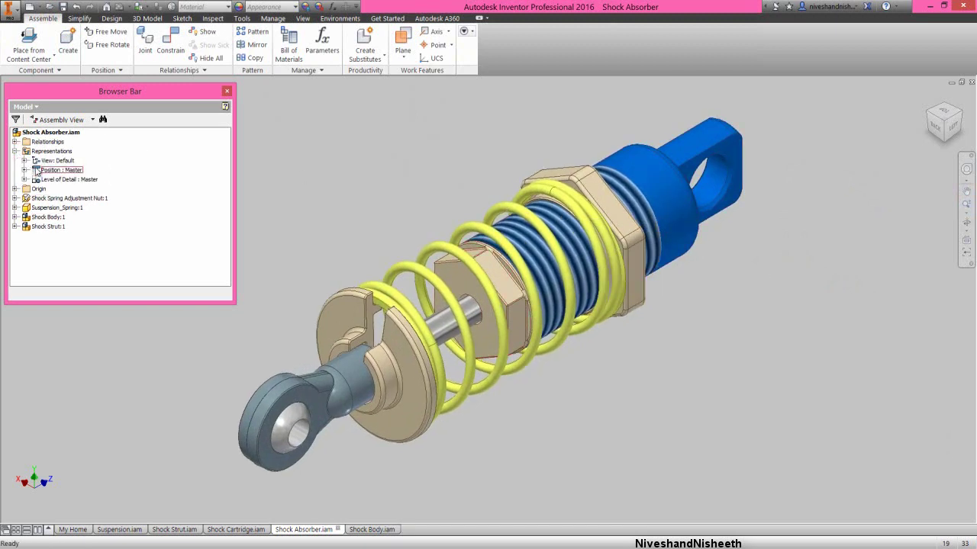
left_click(25, 170)
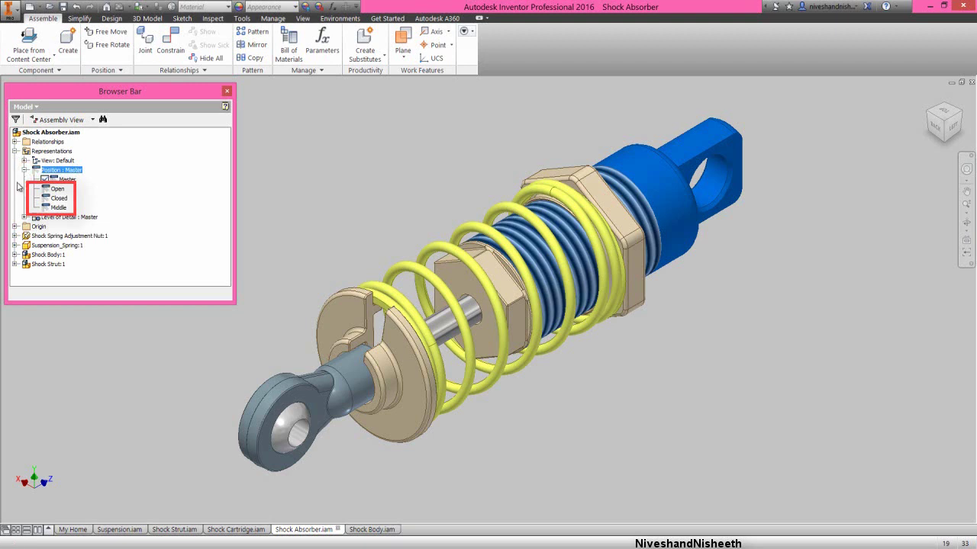
left_click(58, 189)
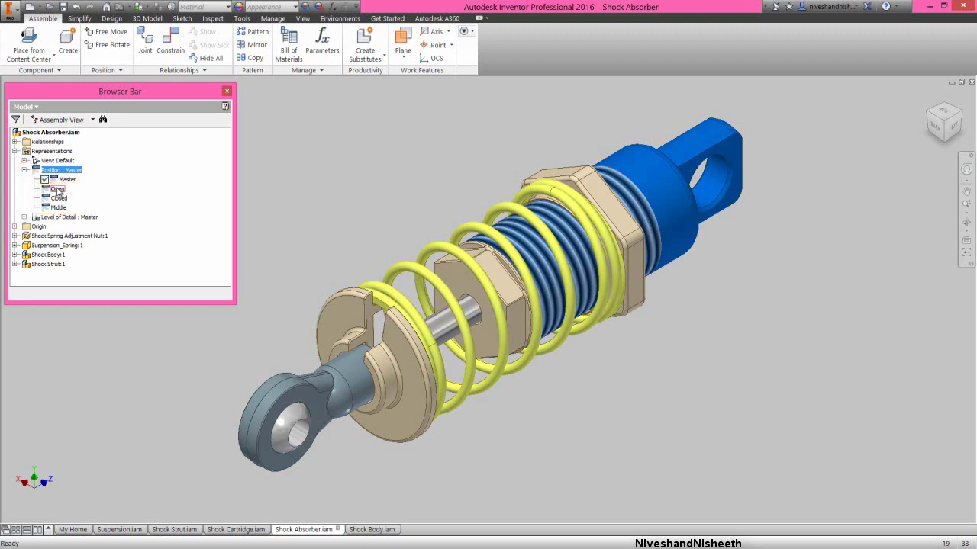
right_click(58, 190)
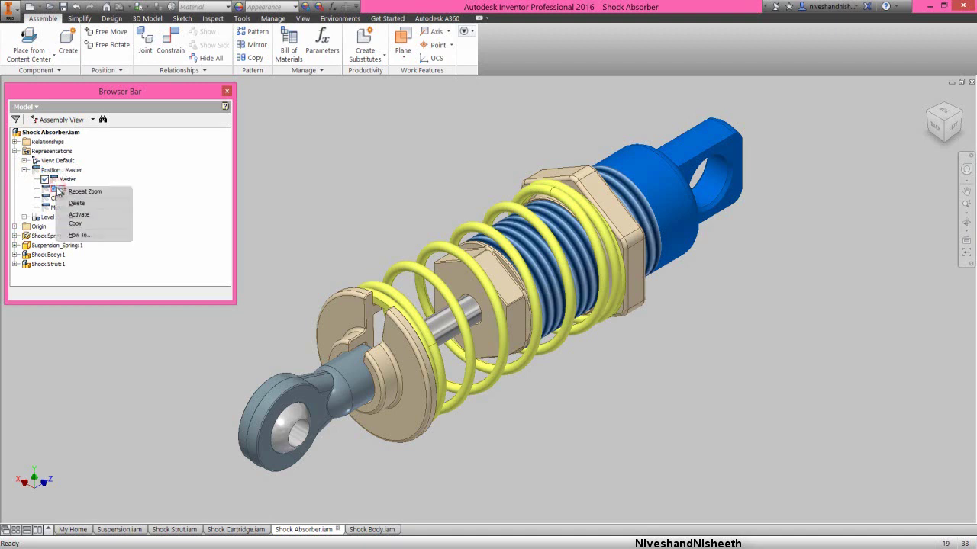
left_click(103, 217)
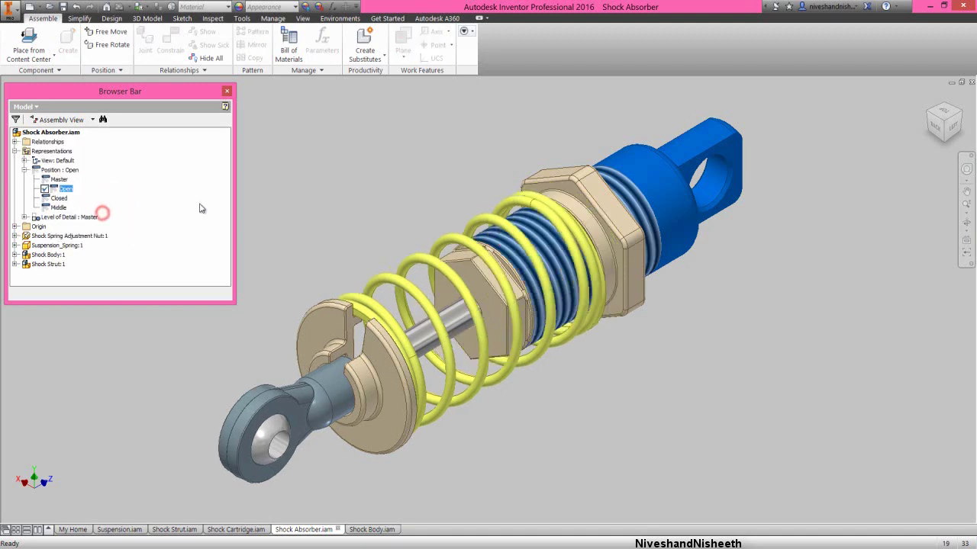
Step: Activate the Closed and Middle positional representations in turn to check the strut's travel
left_click(284, 211)
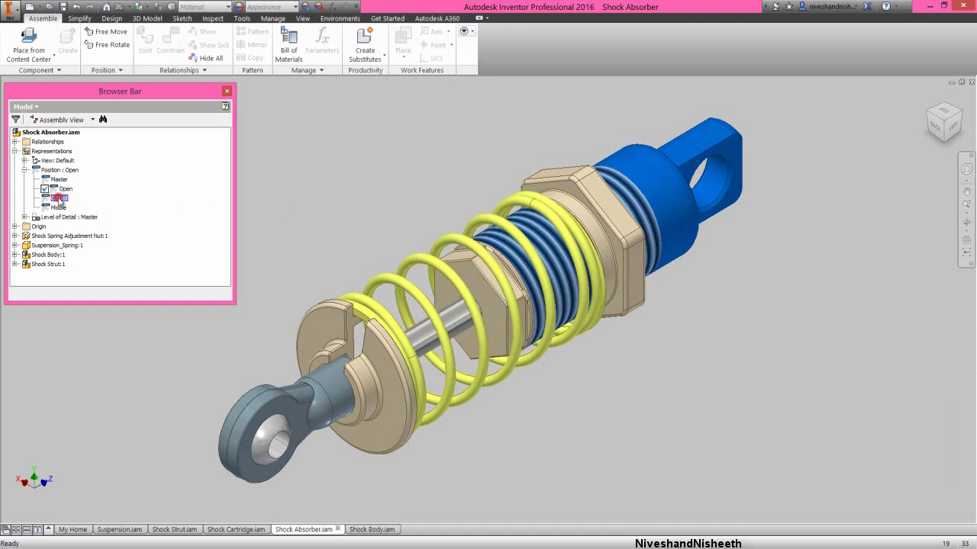
right_click(60, 200)
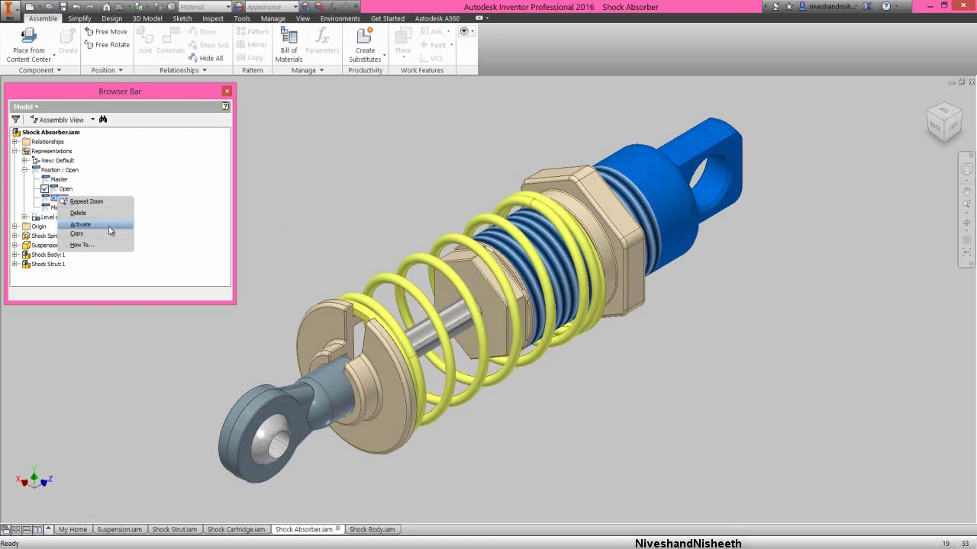
left_click(80, 224)
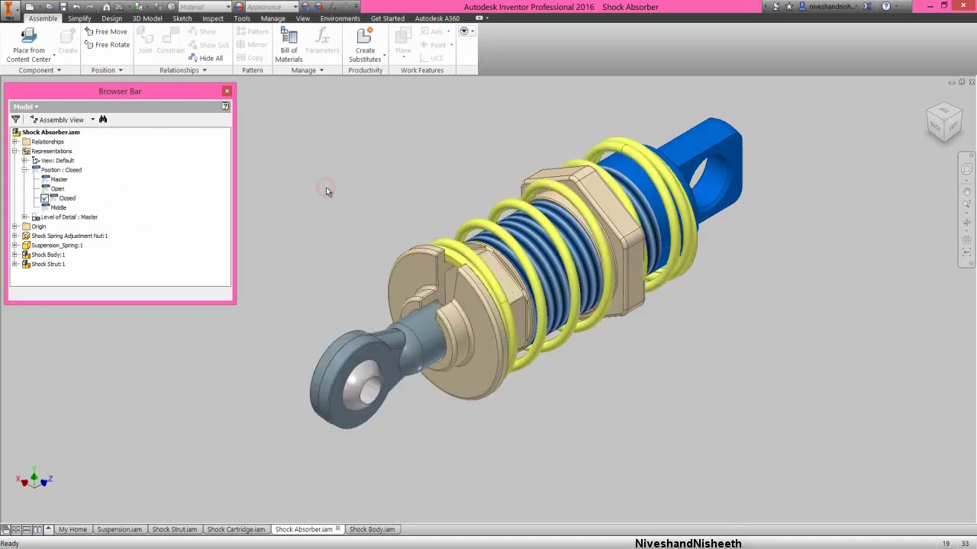
right_click(49, 206)
left_click(104, 232)
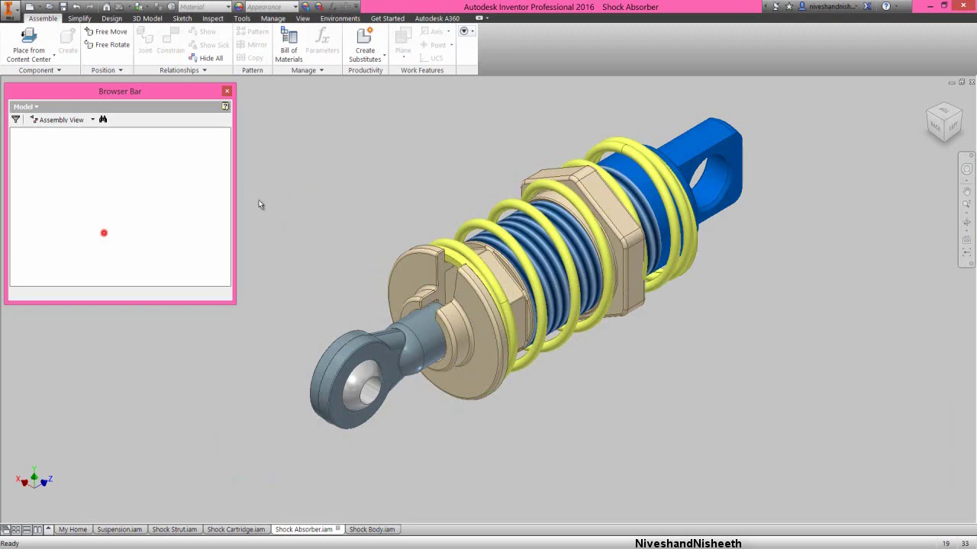
left_click(280, 192)
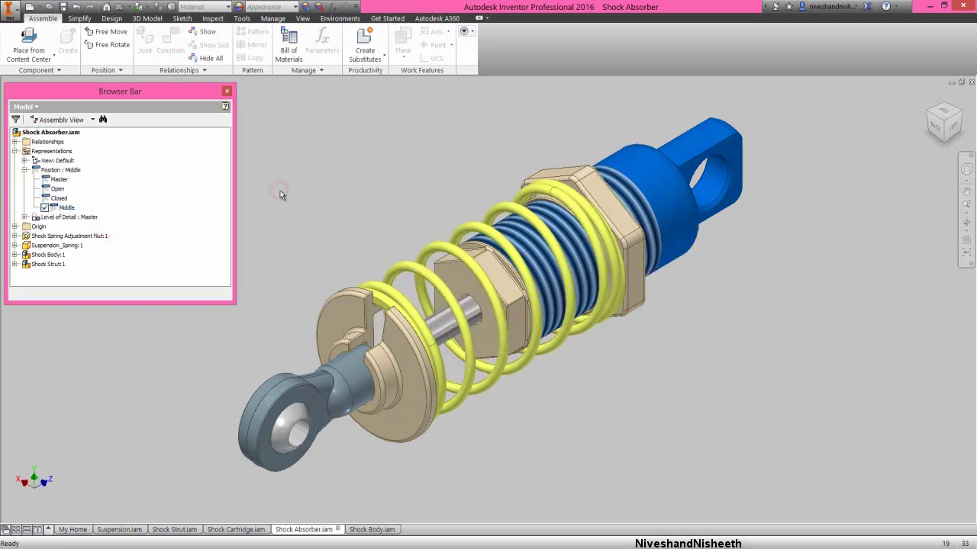
Step: Reactivate the Master position and collapse the Representations folder in the model tree
right_click(55, 182)
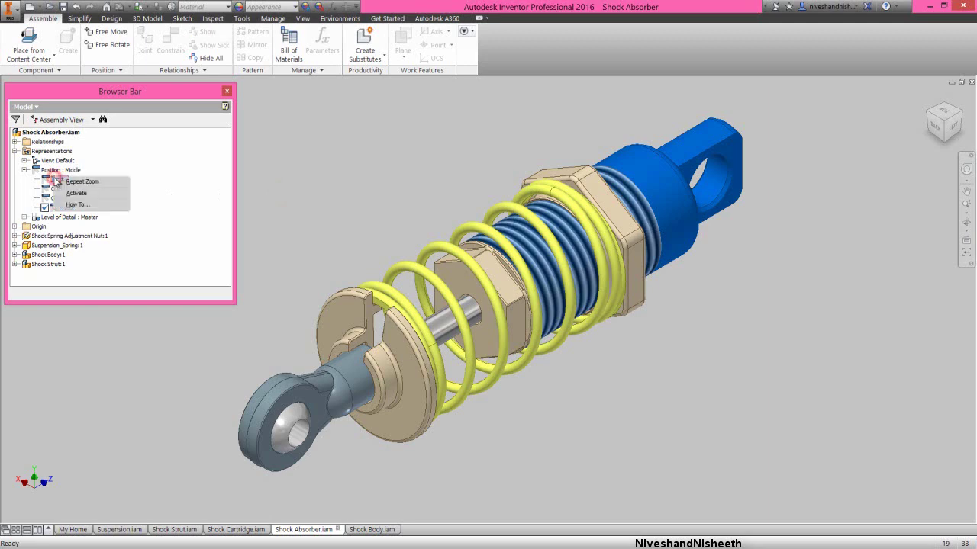
left_click(91, 196)
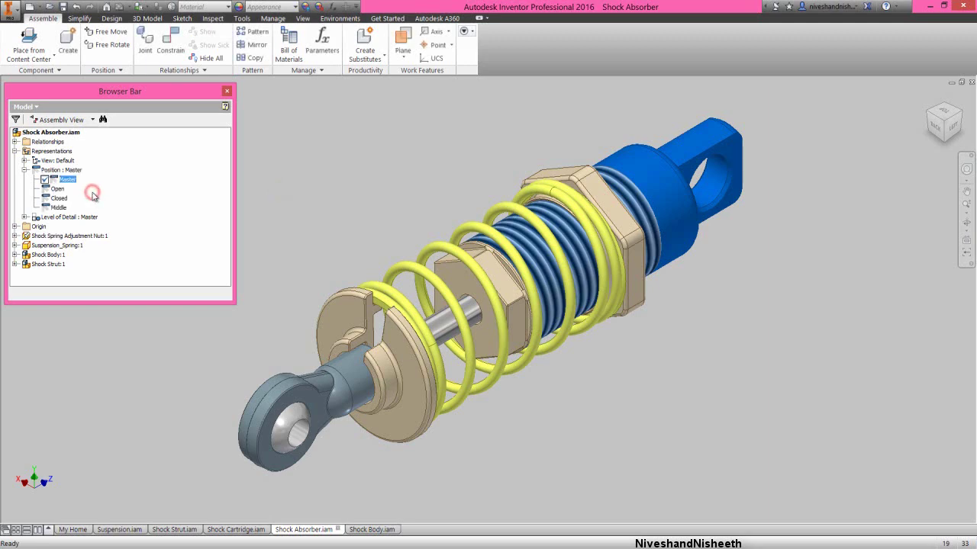
left_click(24, 171)
left_click(14, 152)
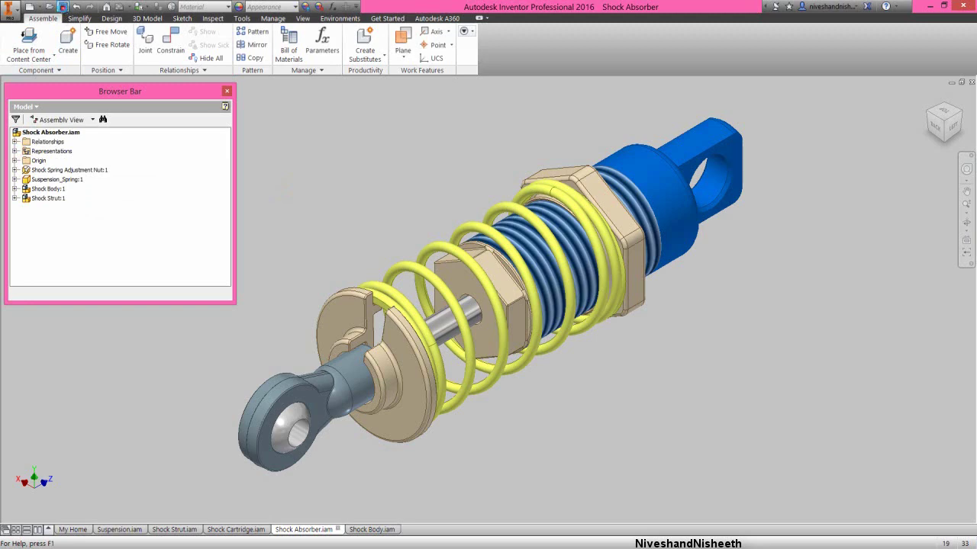
left_click(311, 186)
Step: Pull the shock strut outward in the Master position and save the Shock Absorber assembly
left_click_drag(319, 397, 292, 430)
left_click(286, 288)
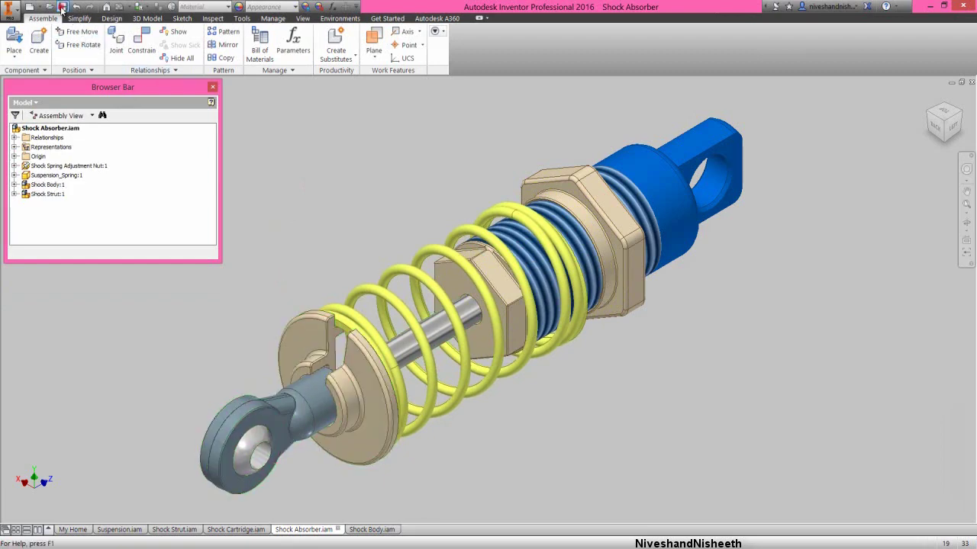
left_click(268, 256)
Step: Close the Shock Absorber, Shock Body, Shock Cartridge and Shock Strut assemblies to return to the Suspension assembly
left_click(970, 83)
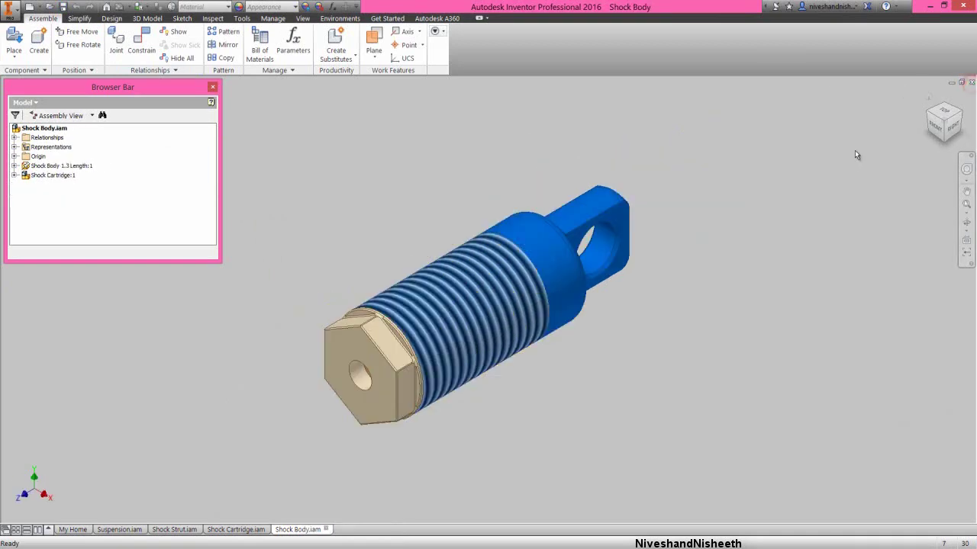
left_click(970, 83)
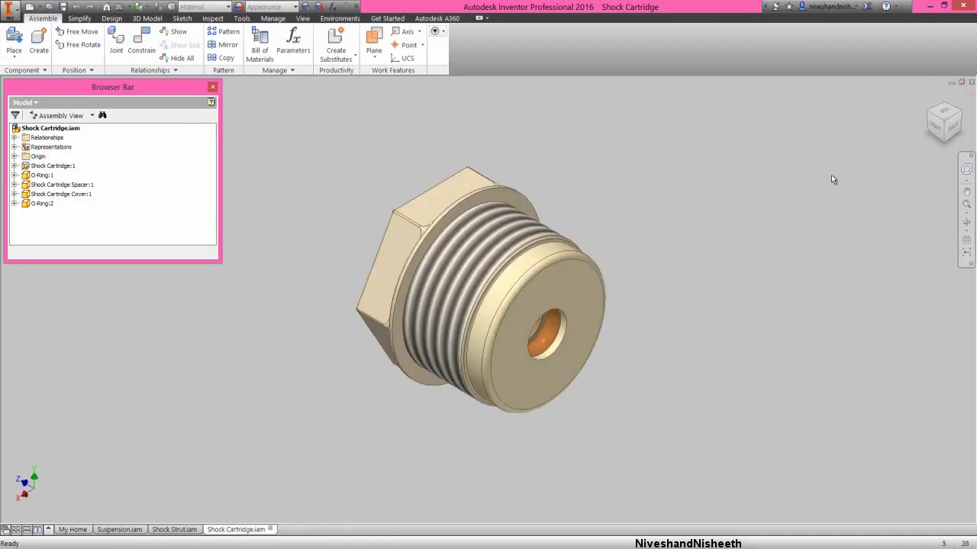
left_click(971, 82)
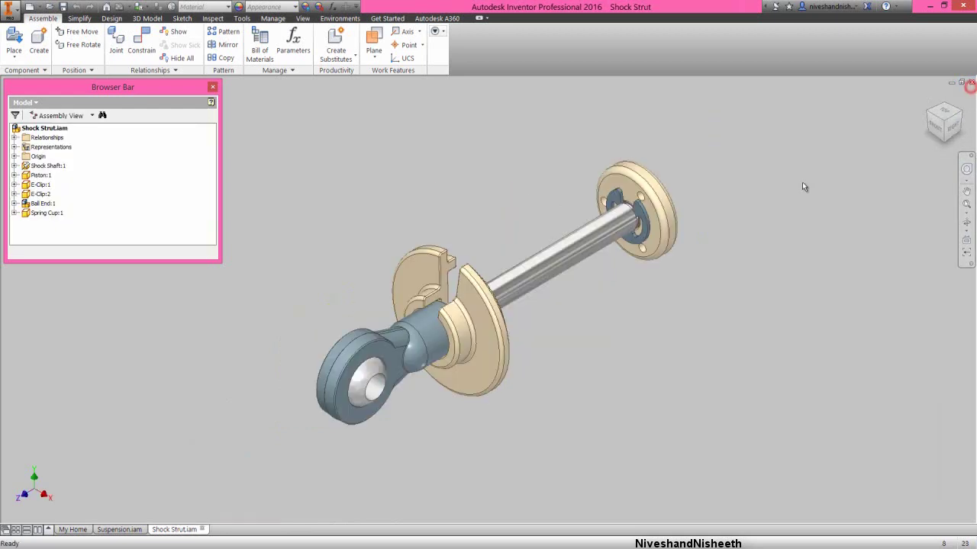
left_click(970, 82)
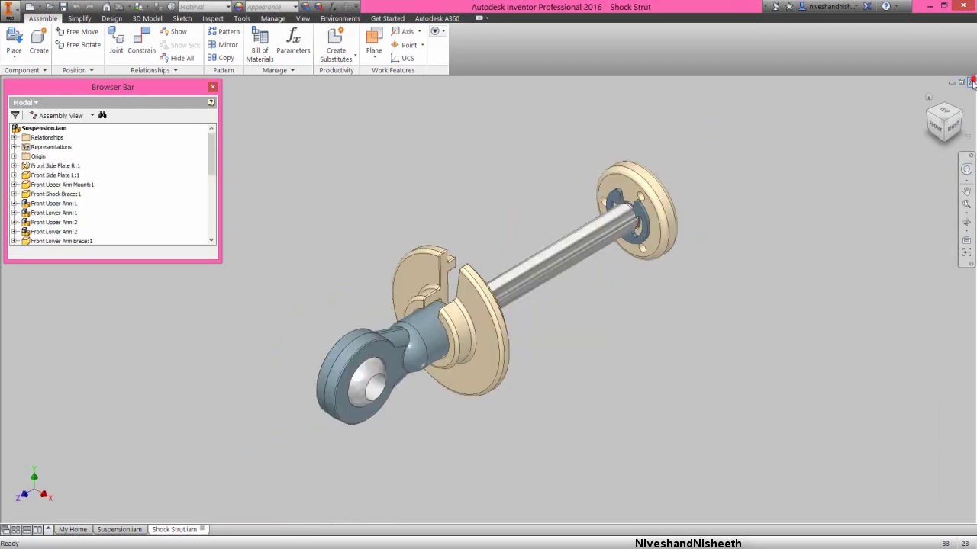
Step: Place one instance of the Shock Absorber assembly from the Suspension folder beside the suspension arms
right_click(756, 196)
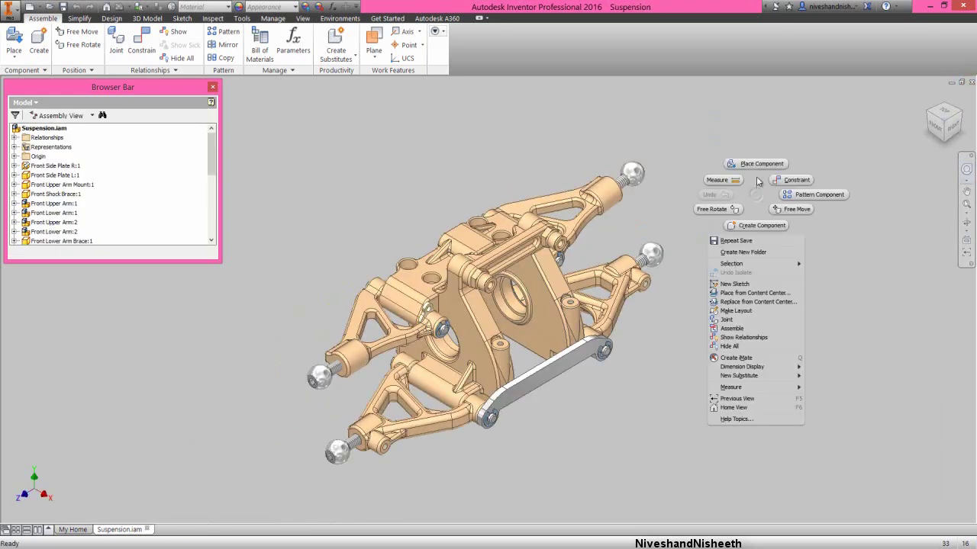
left_click(757, 166)
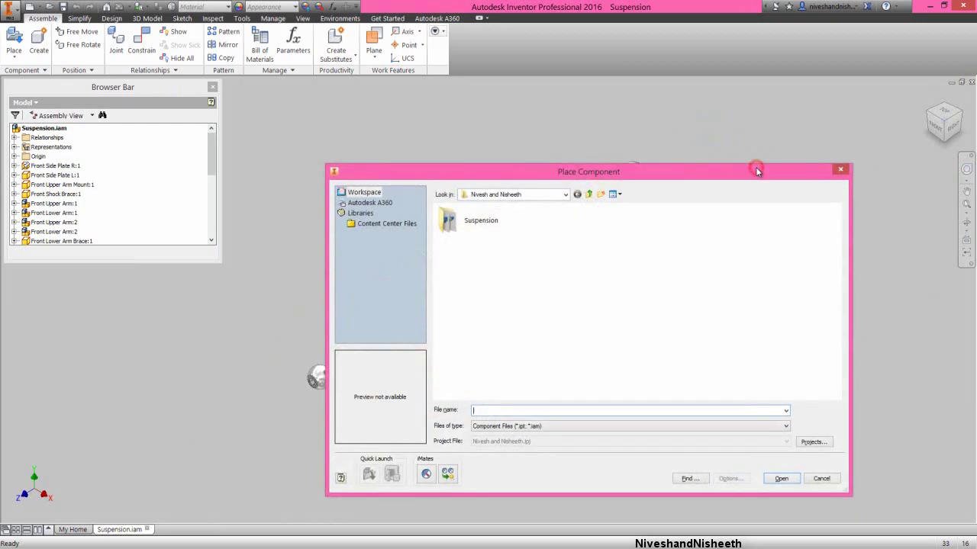
double_click(482, 225)
double_click(492, 233)
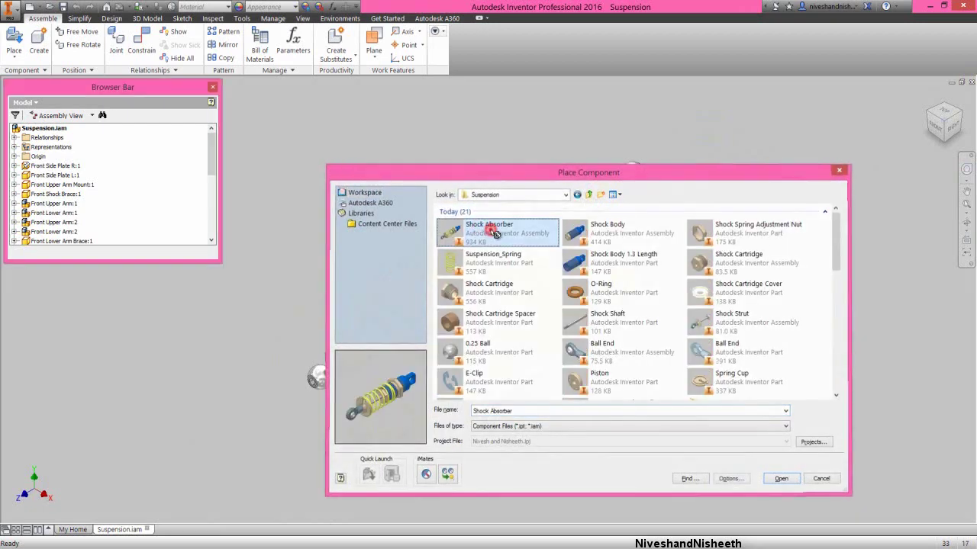
left_click(772, 365)
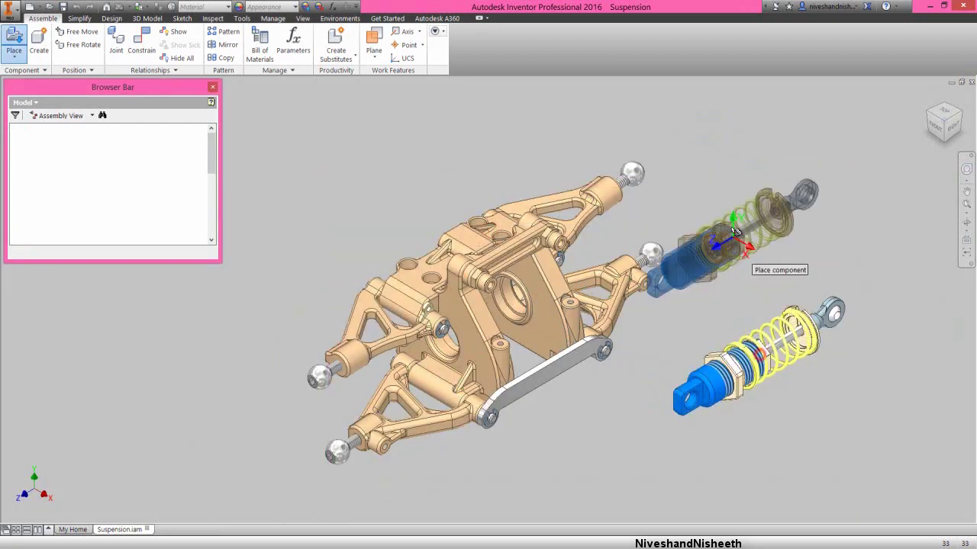
right_click(729, 221)
left_click(759, 219)
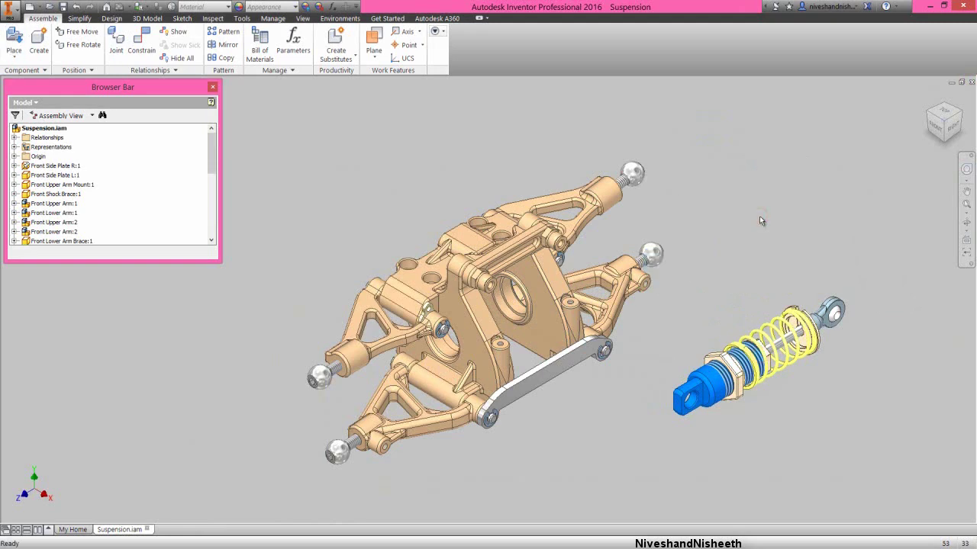
Step: Free-rotate the shock absorber in the Right view so its blue body points diagonally upward and its ball end downward
left_click(952, 130)
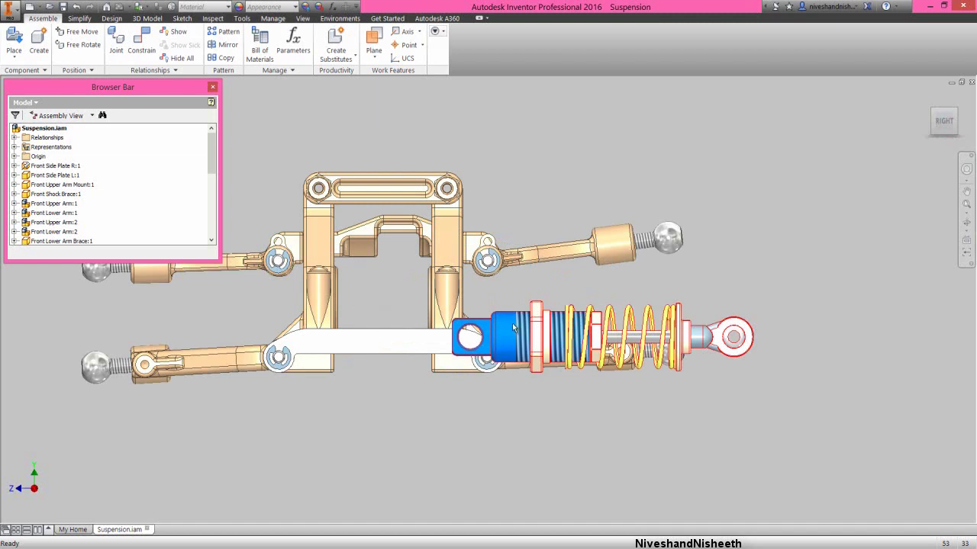
left_click(513, 328)
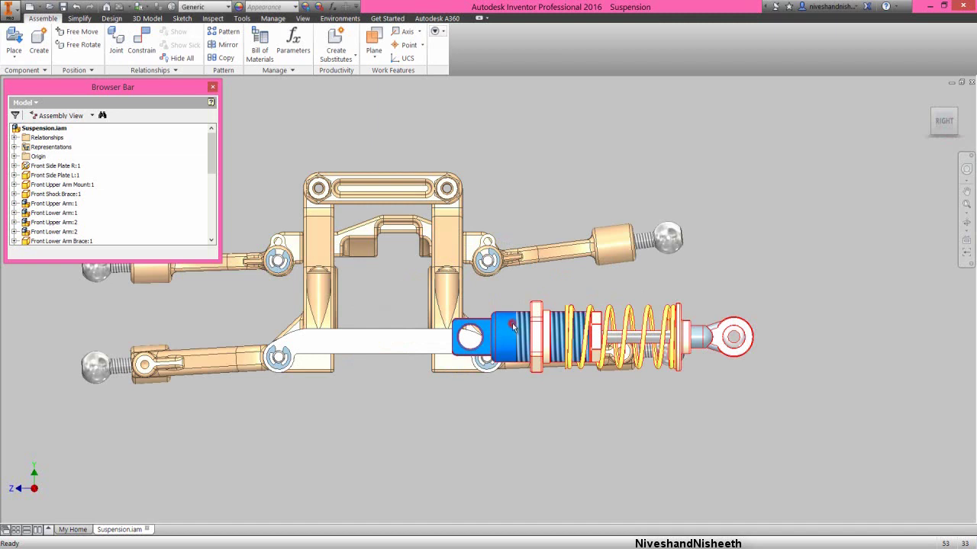
left_click(85, 45)
left_click_drag(512, 181, 800, 418)
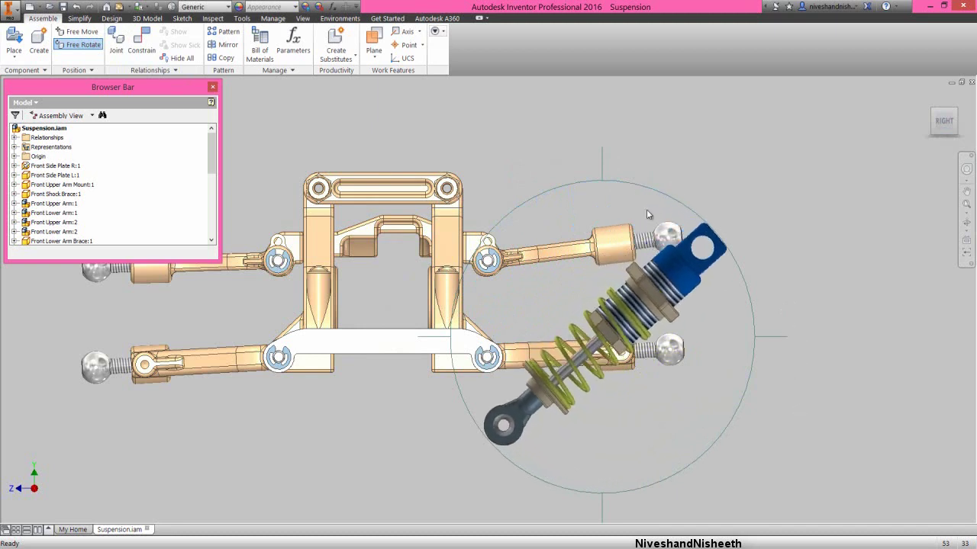
key("Escape")
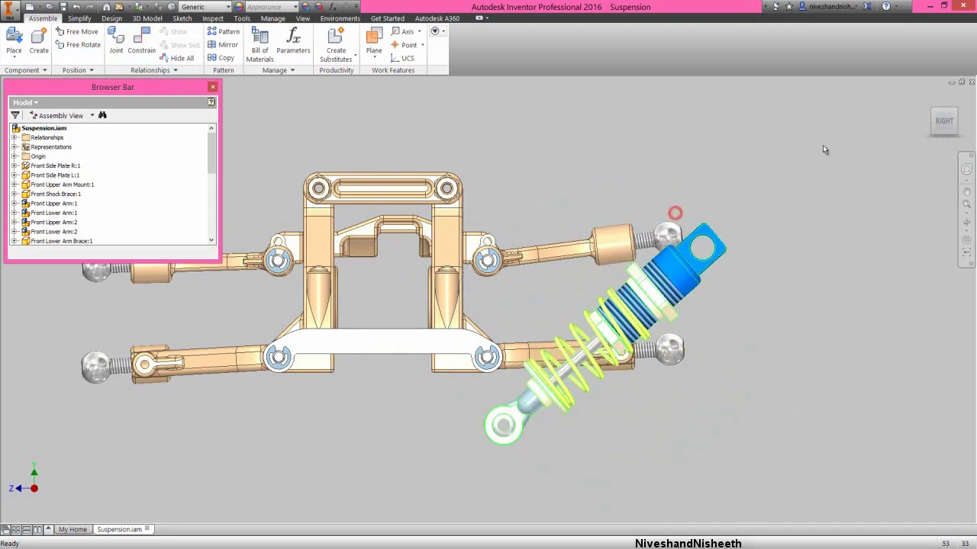
Step: Mate the flat side face of the blue shock body's eye to the shoulder face of the front shock bushing at 0.000 in offset
left_click(933, 113)
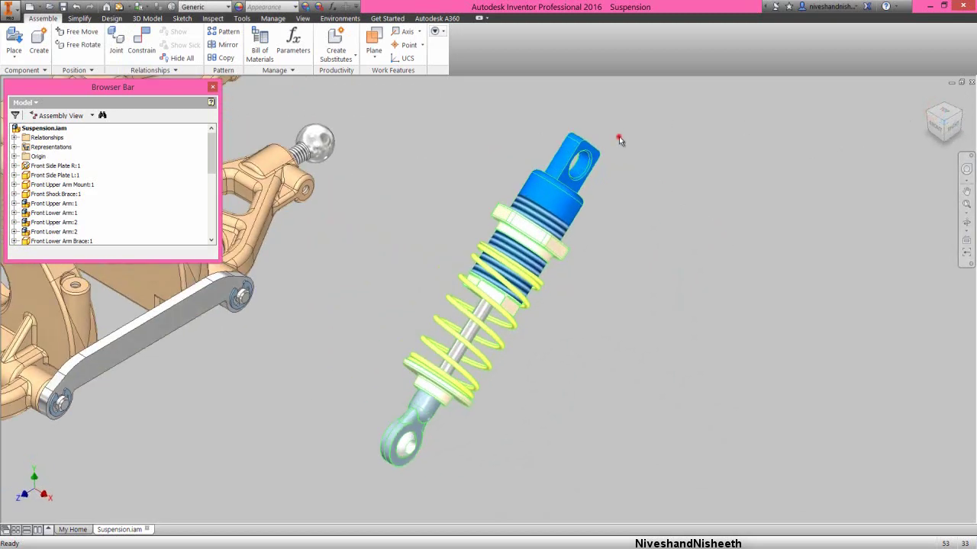
right_click(619, 139)
left_click(650, 121)
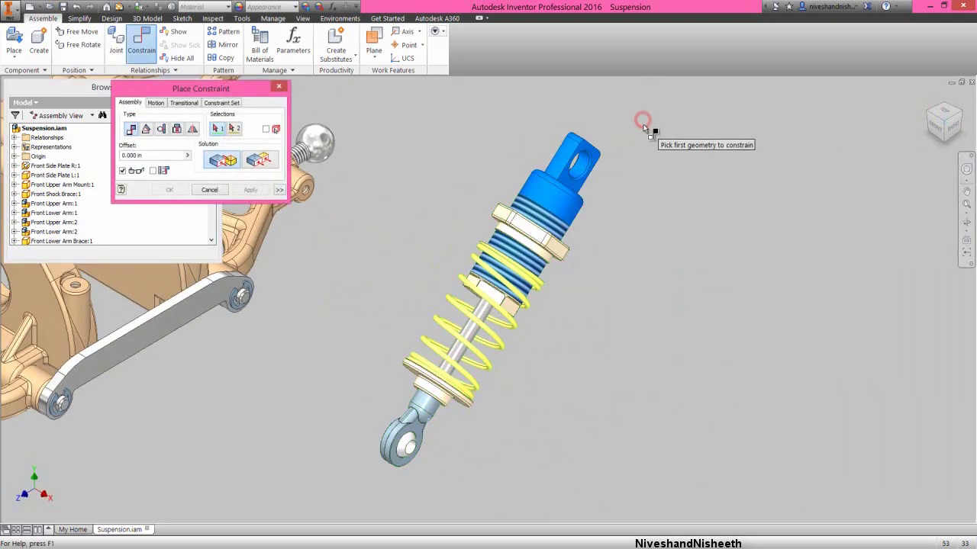
left_click(926, 113)
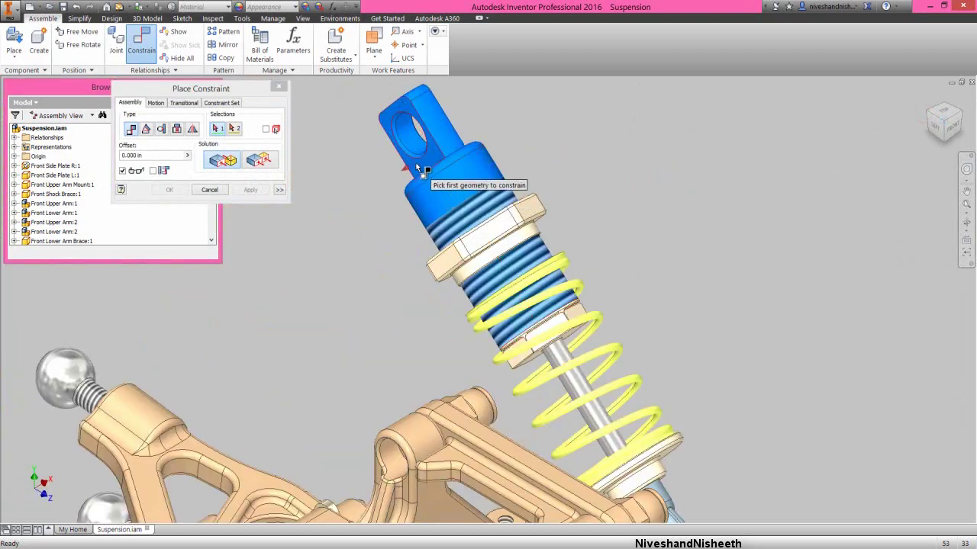
left_click(418, 171)
left_click(963, 113)
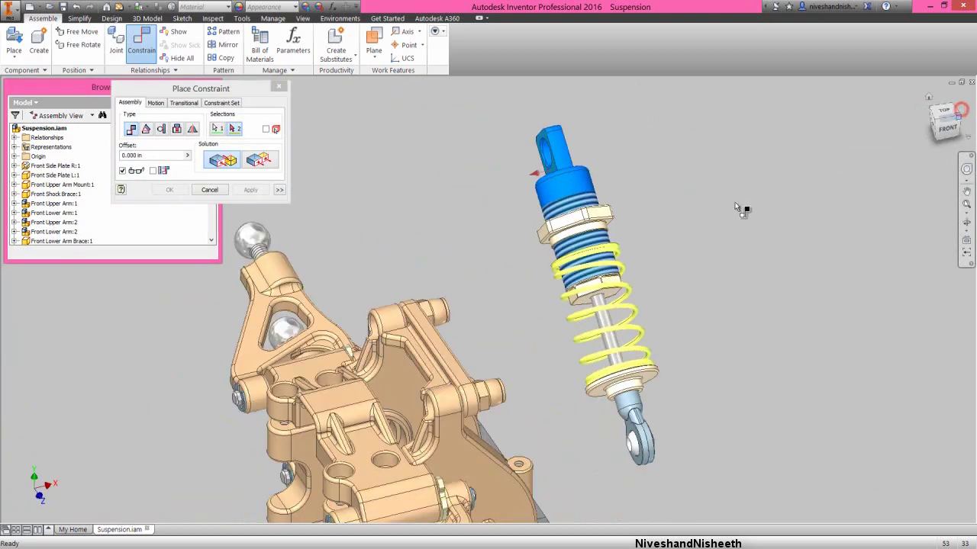
scroll(432, 238, "up", 5)
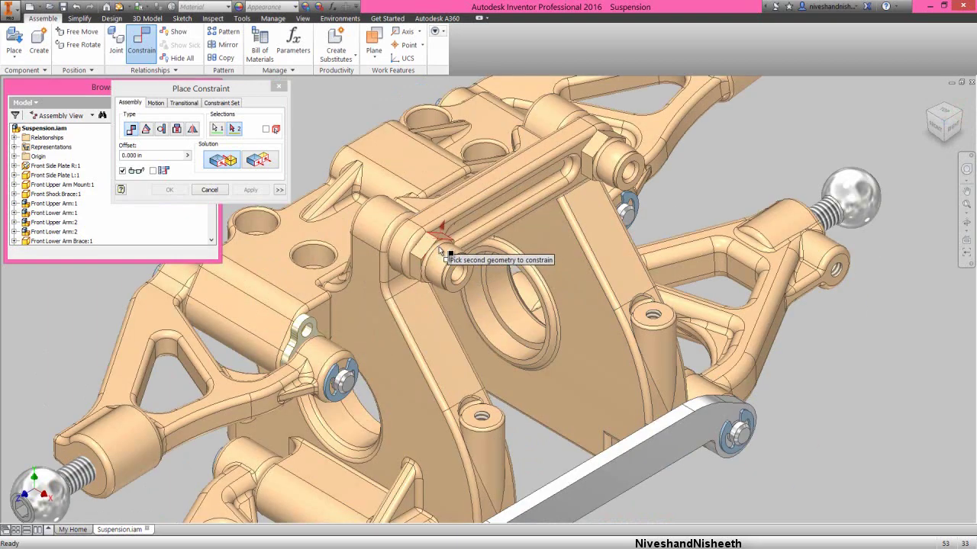
scroll(440, 249, "up", 5)
left_click(447, 219)
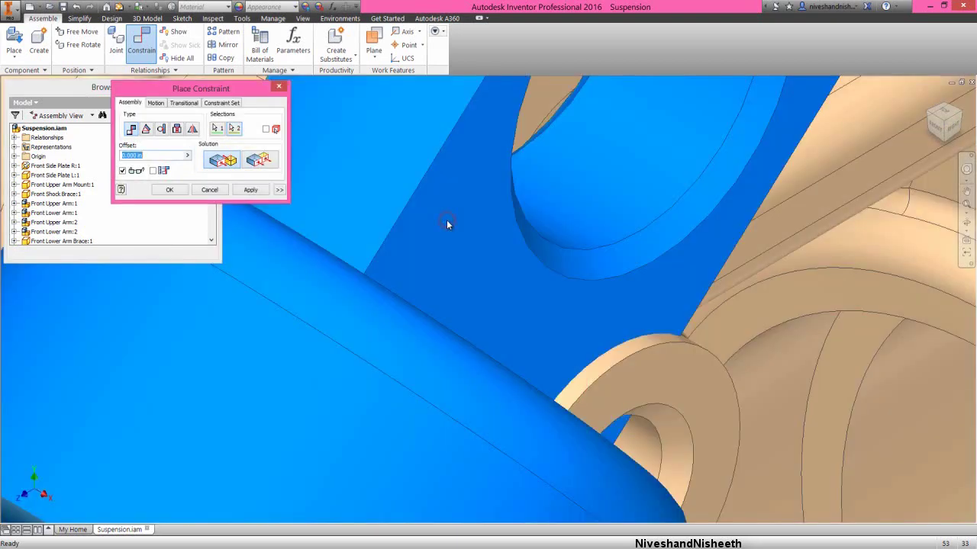
left_click(252, 190)
Step: Mate the axis of the shock body's eye hole to the shock bushing's axis at 0.000 in offset
scroll(458, 290, "down", 10)
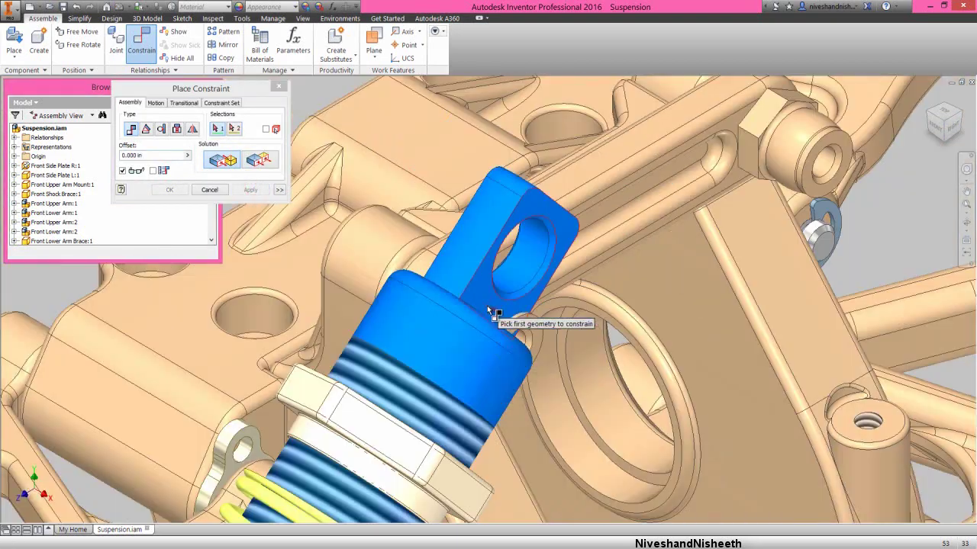
left_click(528, 262)
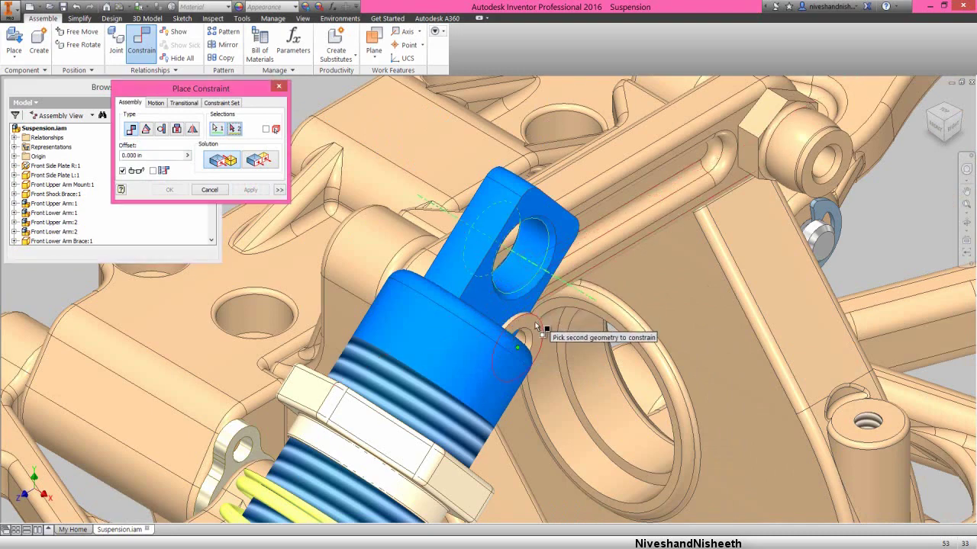
scroll(527, 332, "up", 5)
left_click(483, 388)
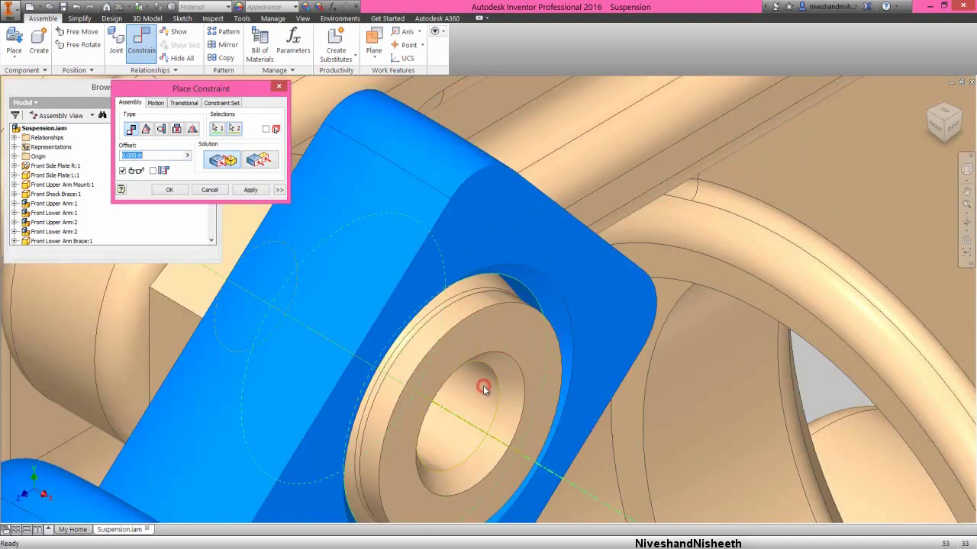
left_click(251, 190)
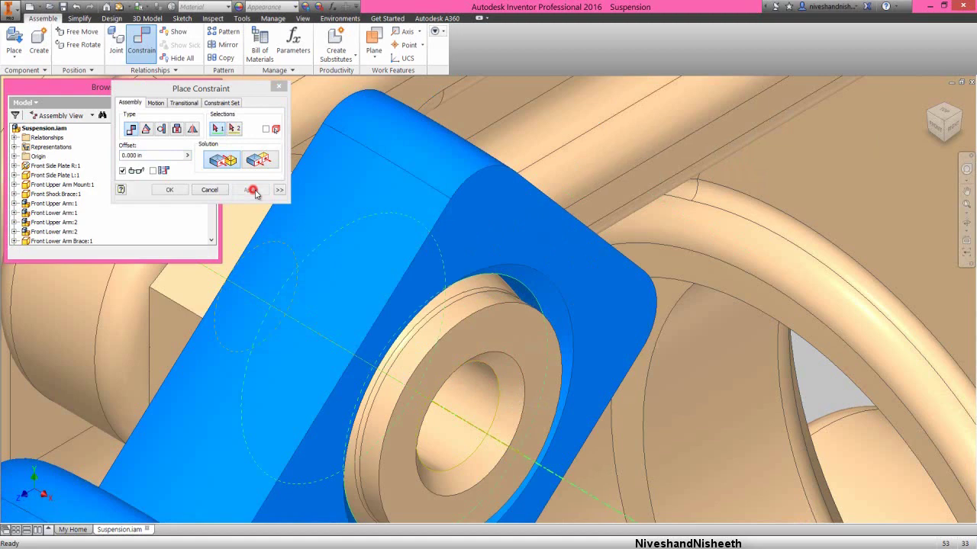
left_click(211, 191)
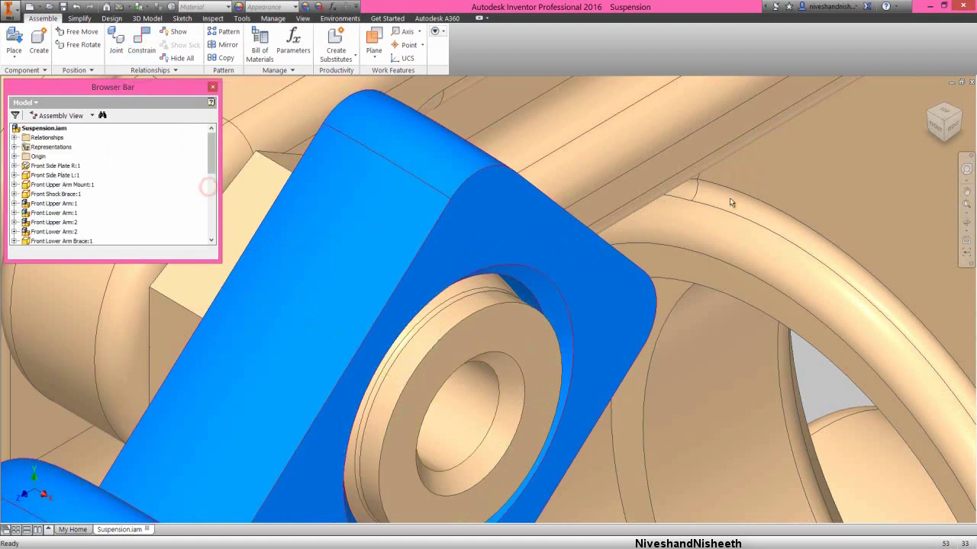
Step: Try moving the shock absorber's ball end in the Right view to test how the mounted shock moves
left_click(953, 129)
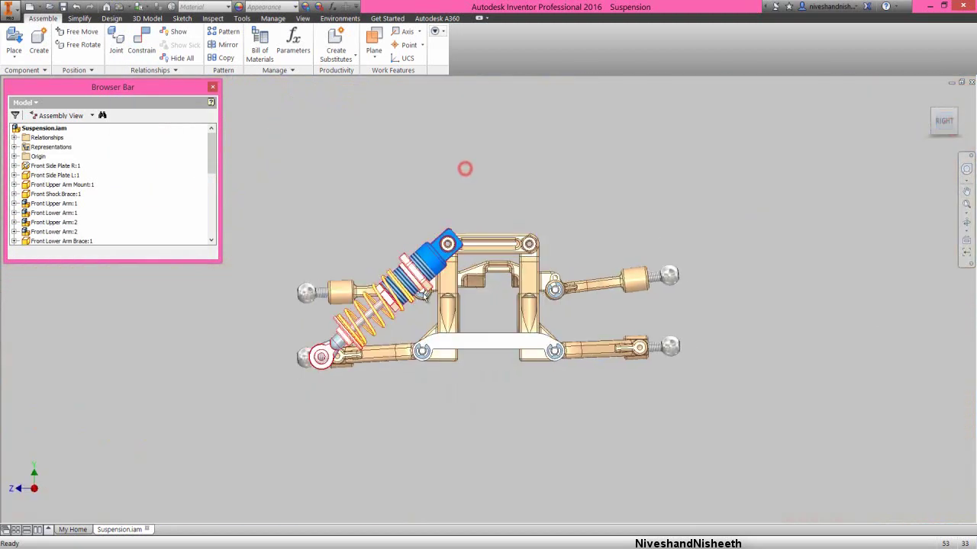
scroll(372, 320, "up", 3)
left_click_drag(306, 368, 231, 347)
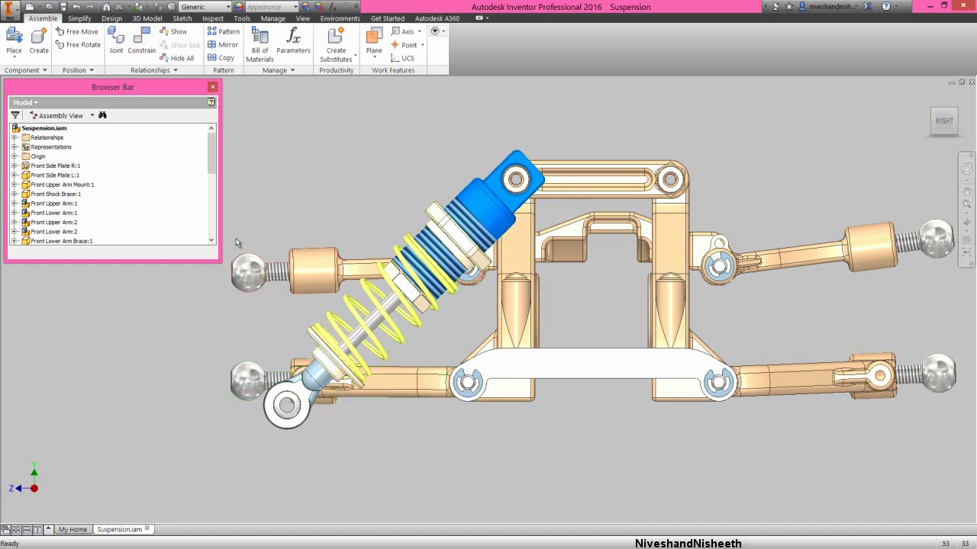
Step: Set the positional representation of Shock Absorber:1 to Middle
left_click_drag(212, 149, 216, 237)
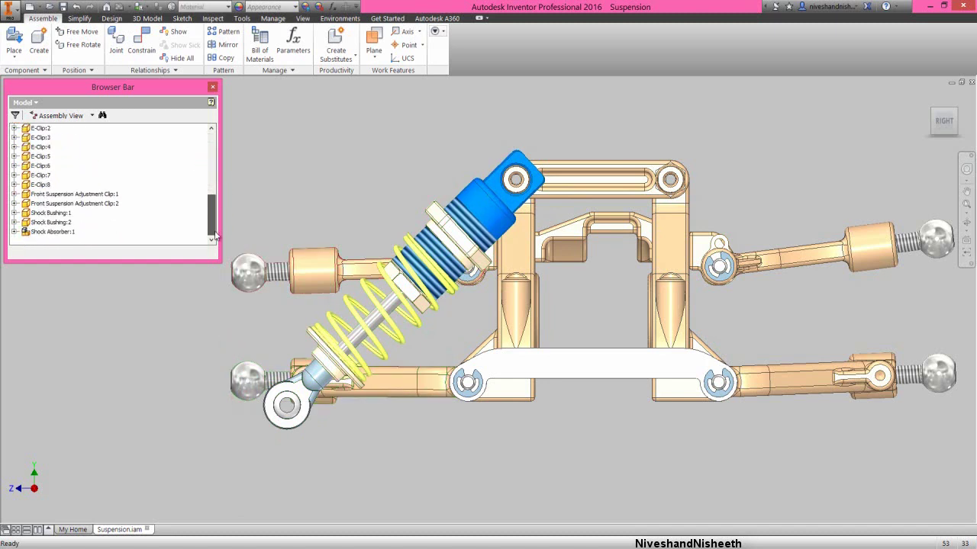
left_click(213, 230)
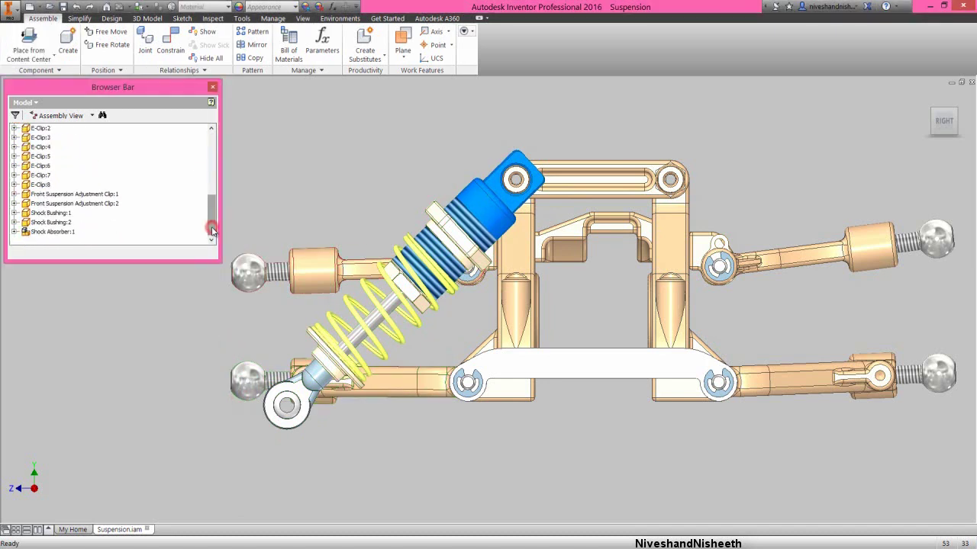
left_click(50, 232)
right_click(49, 234)
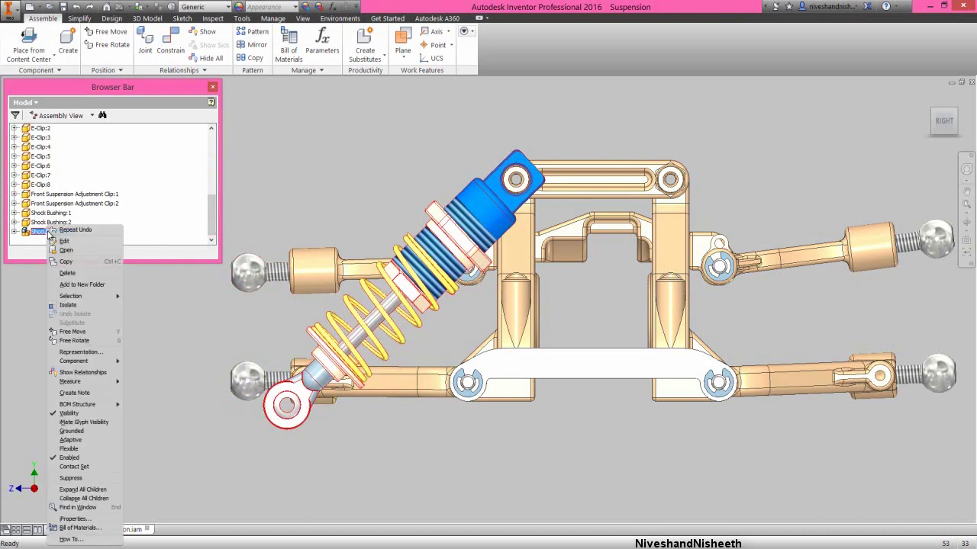
left_click(80, 351)
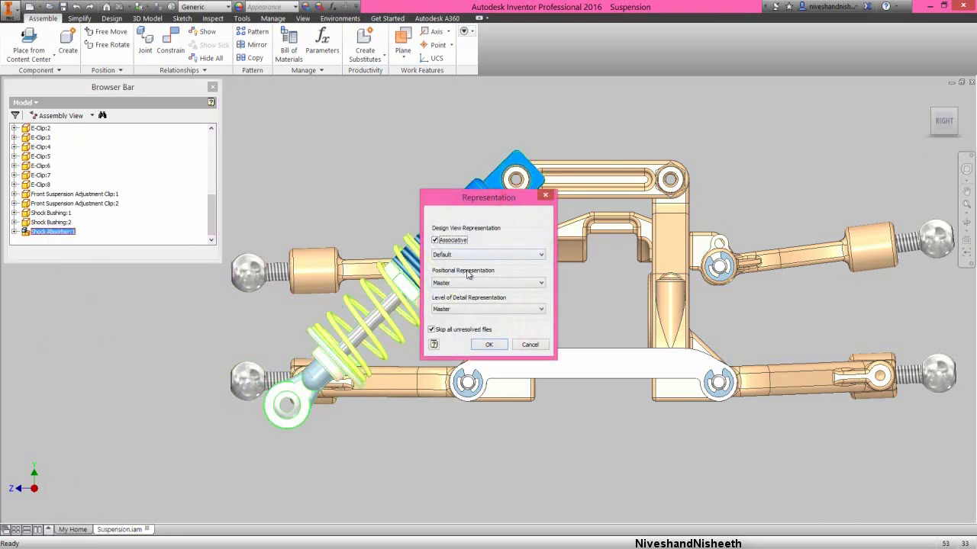
left_click(541, 284)
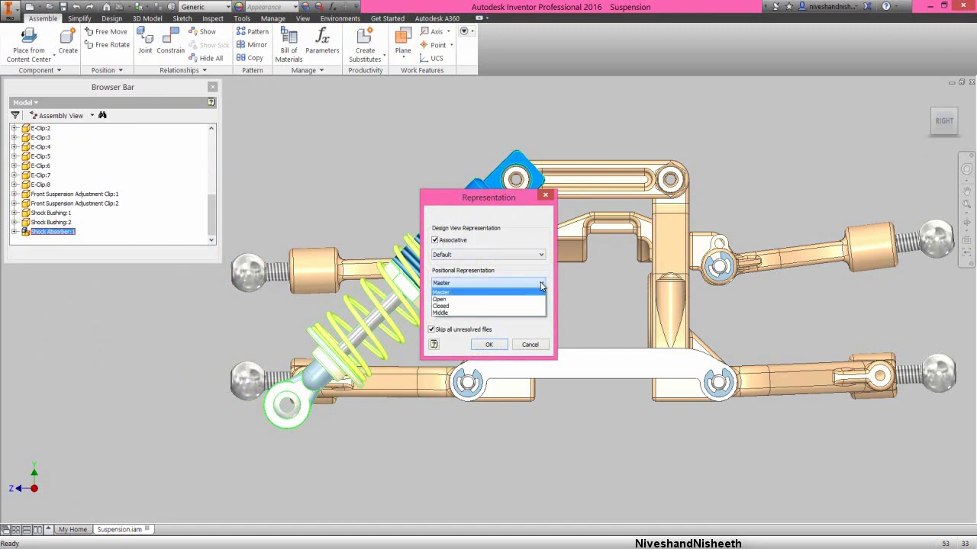
left_click(453, 313)
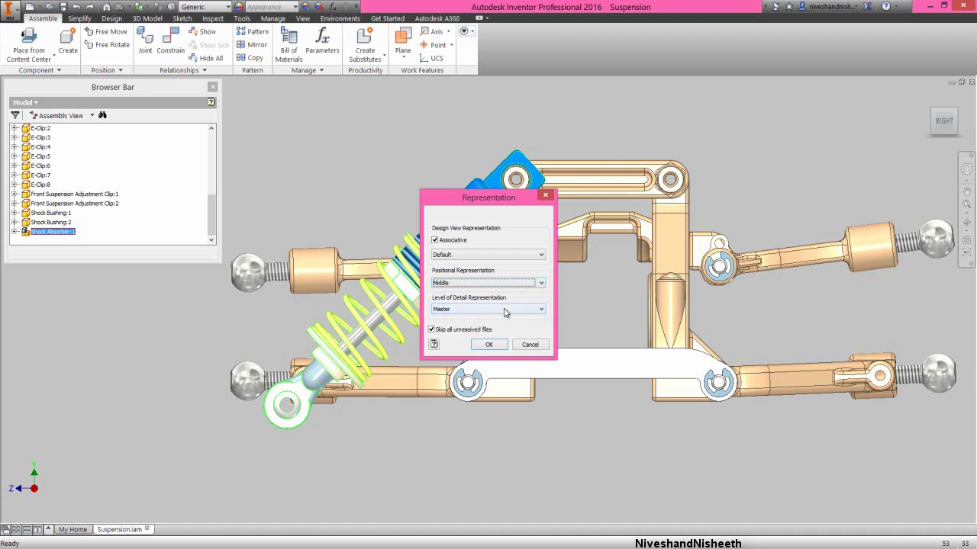
left_click_drag(509, 200, 656, 242)
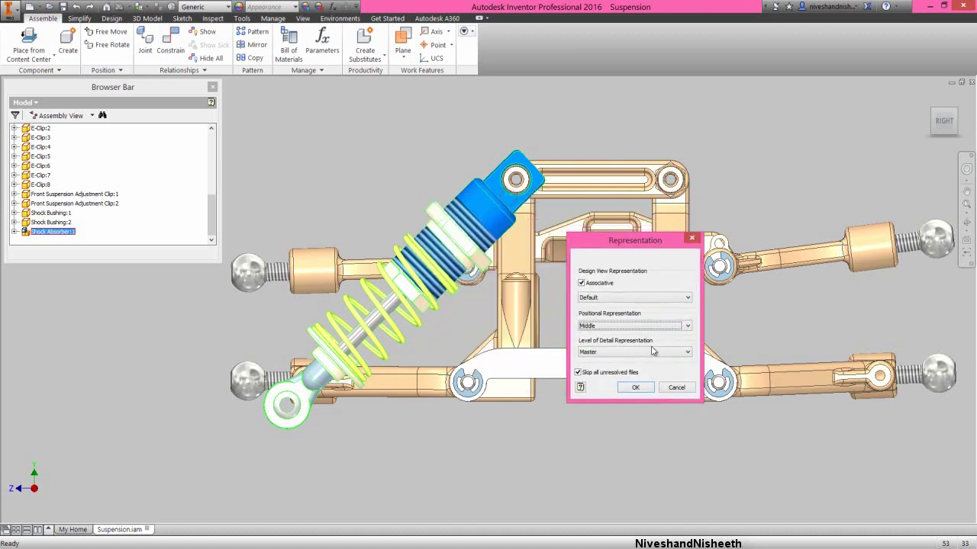
left_click(639, 389)
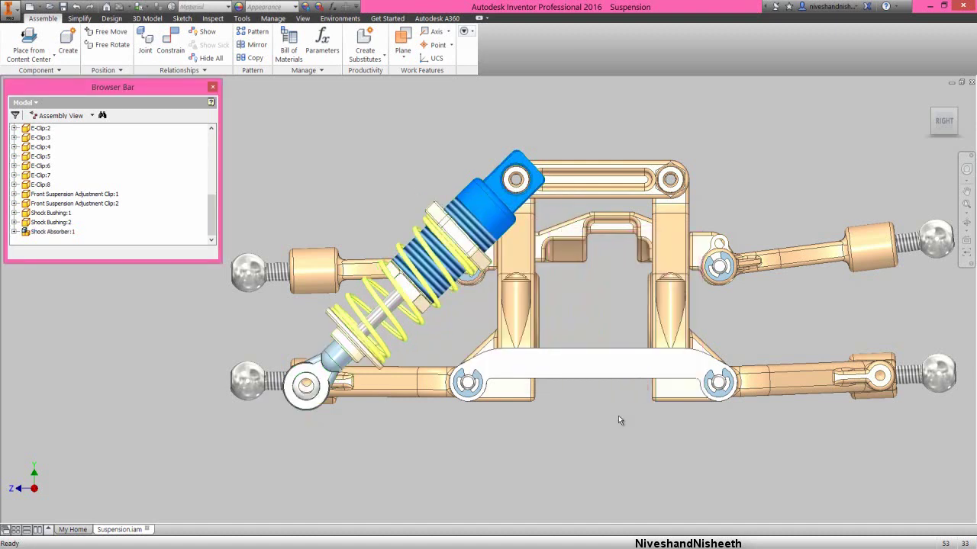
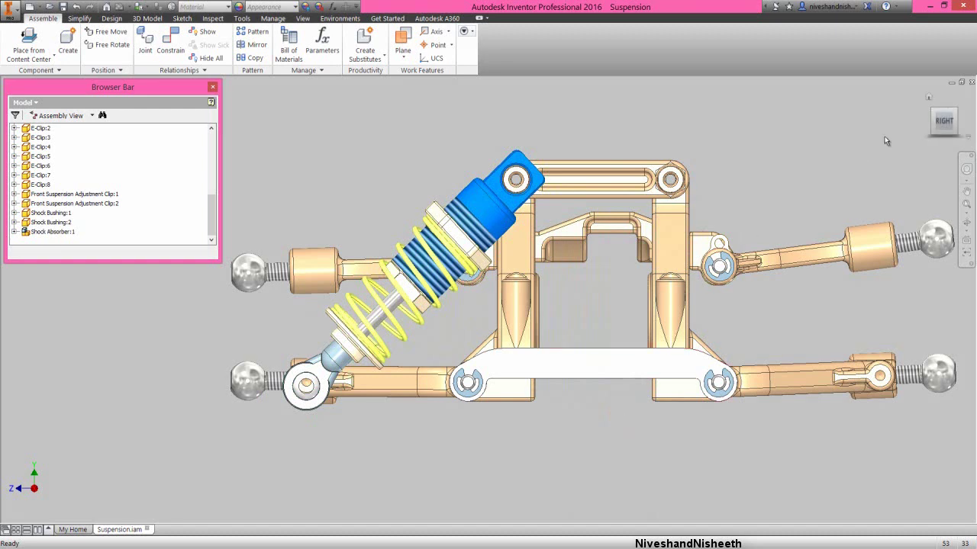
Step: Paste a copy of Shock Absorber:1 into the empty space beside the suspension assembly
left_click(933, 112)
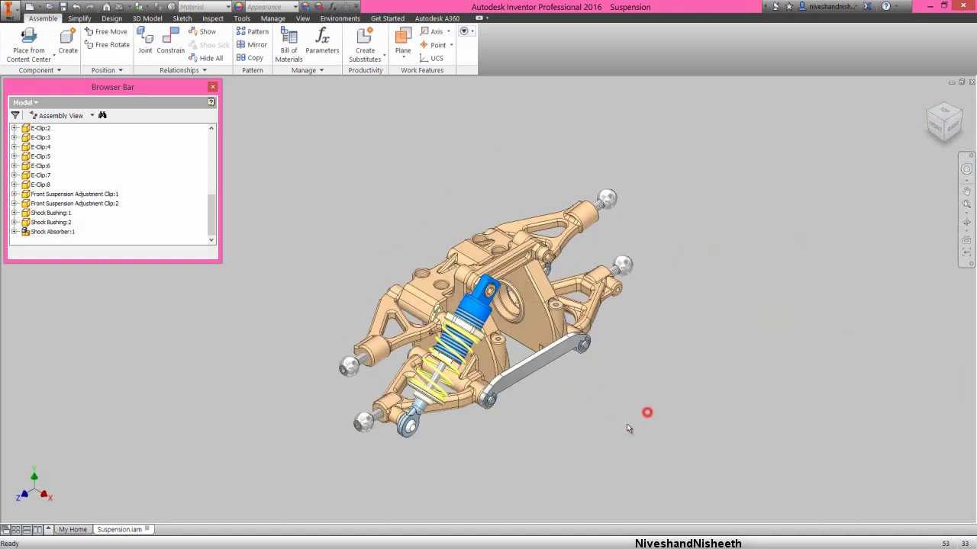
left_click(32, 233)
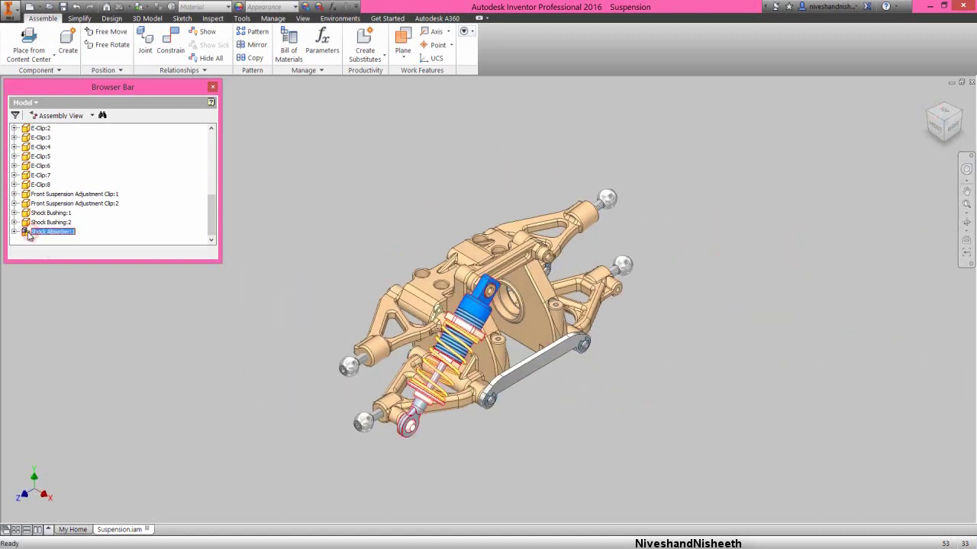
key("ctrl+v")
left_click(694, 233)
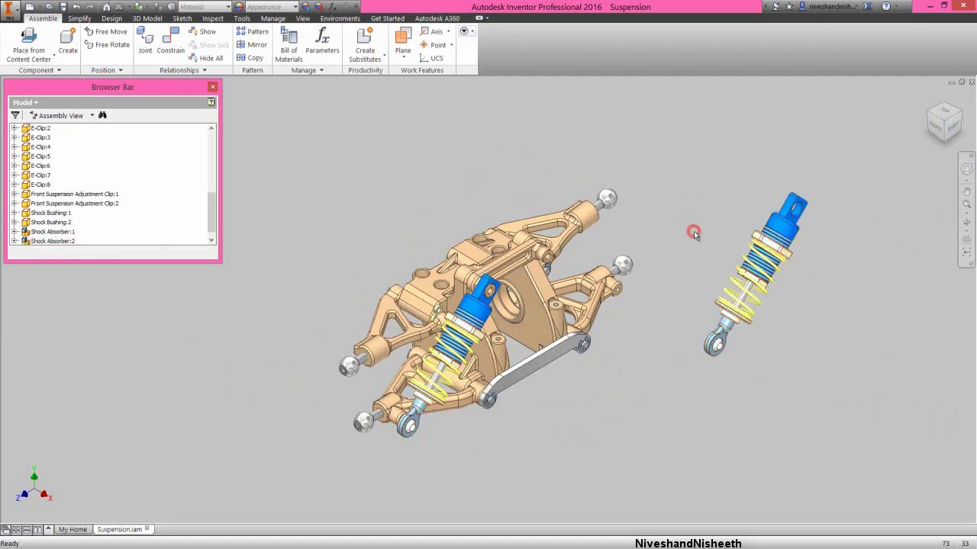
left_click(955, 130)
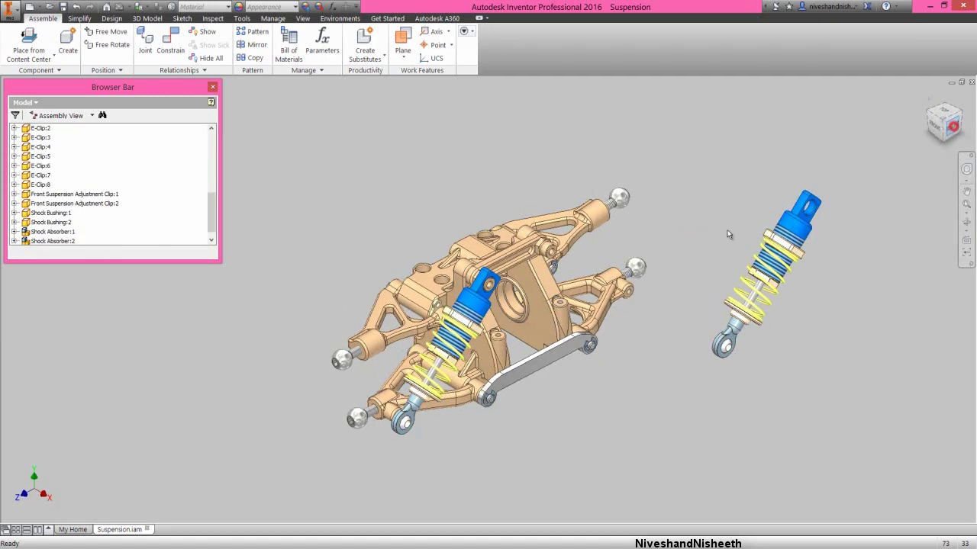
Step: Free-rotate Shock Absorber:2 in the Right view until it slants opposite to Shock Absorber:1, with its eye end nearest the suspension
scroll(415, 259, "down", 4)
left_click(809, 260)
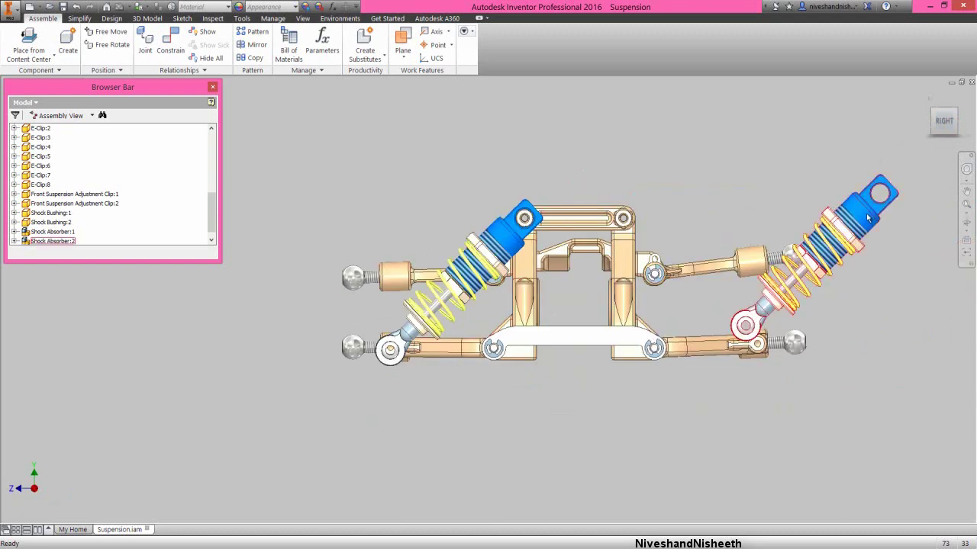
left_click(90, 47)
left_click_drag(716, 119, 709, 373)
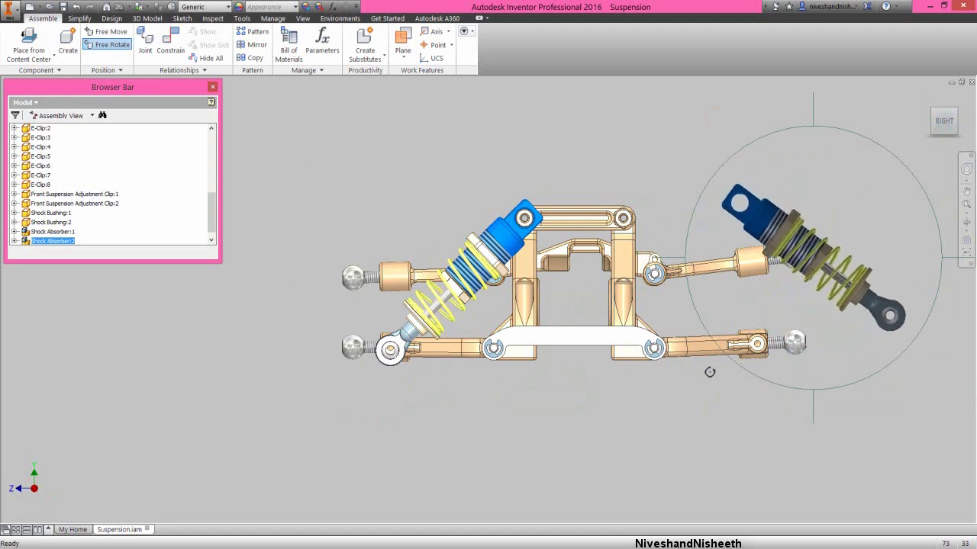
right_click(682, 150)
left_click(709, 151)
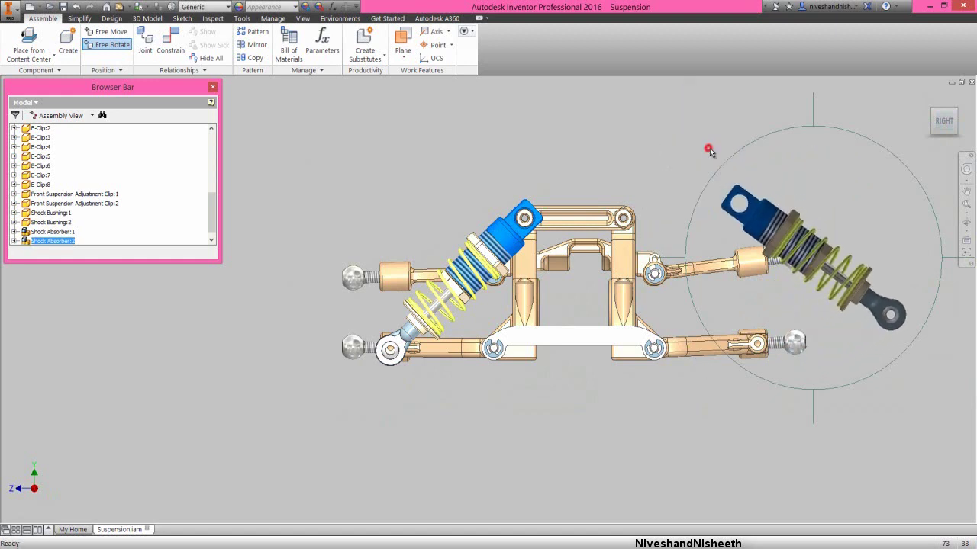
Step: Mate the flat side face of Shock Absorber:2's eye to the hex face of the free shock bushing at 0.000 in offset
left_click(960, 113)
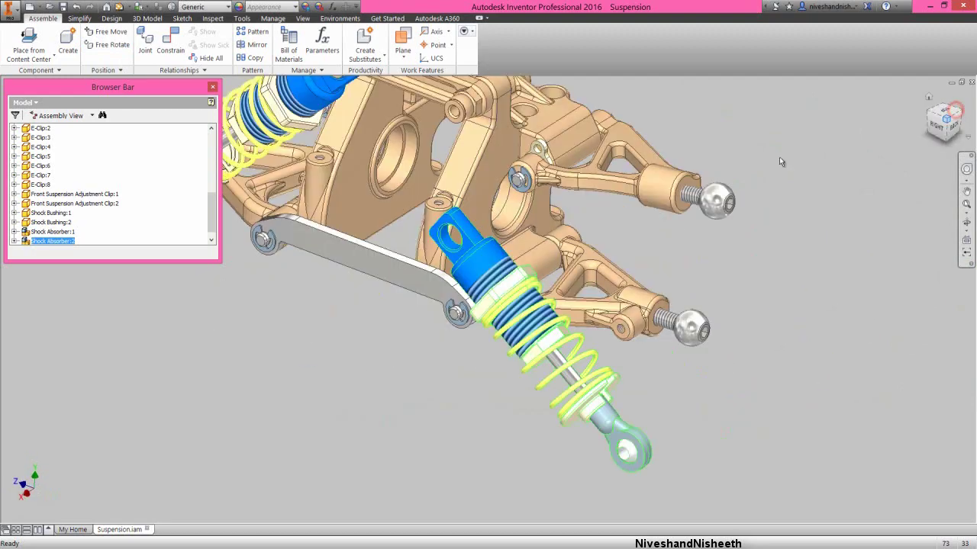
left_click(710, 379)
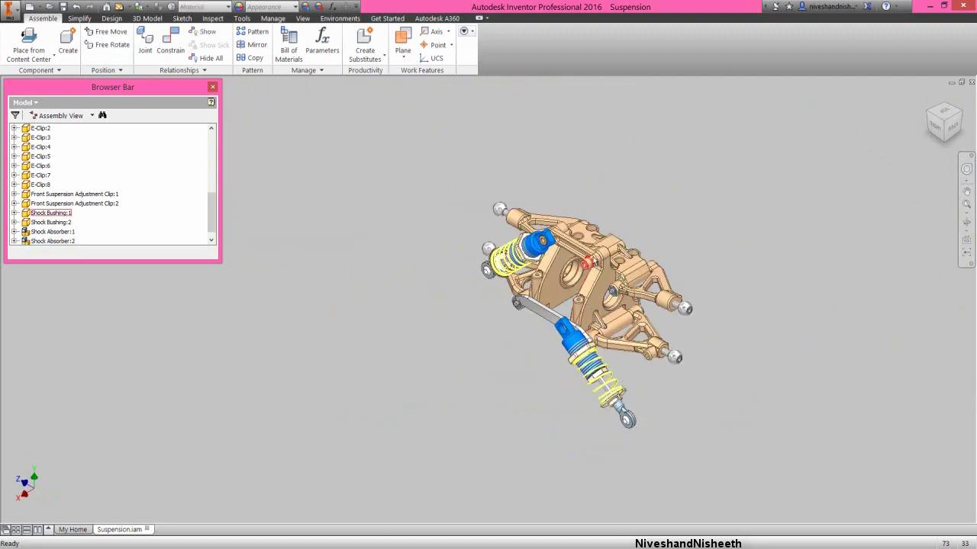
key("End")
left_click(460, 254)
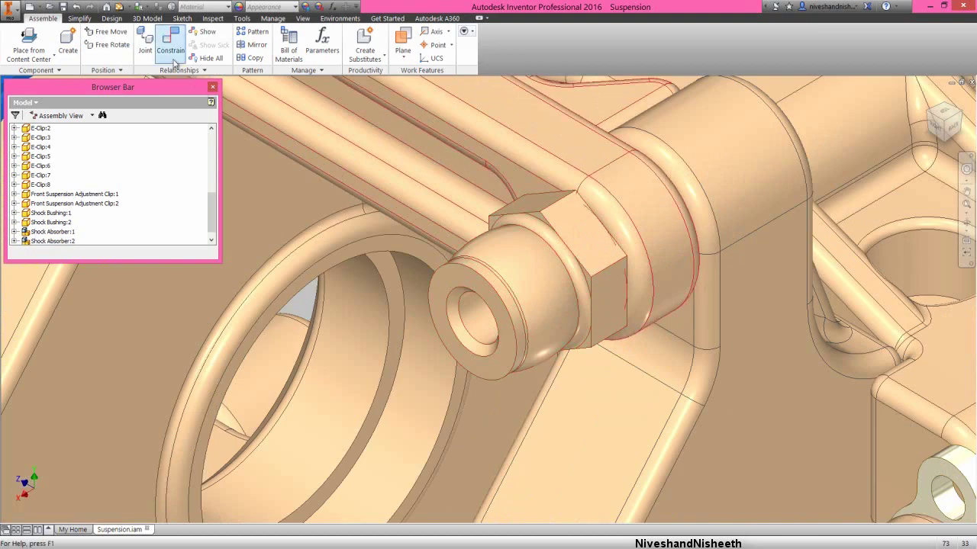
left_click(168, 48)
scroll(543, 220, "up", 3)
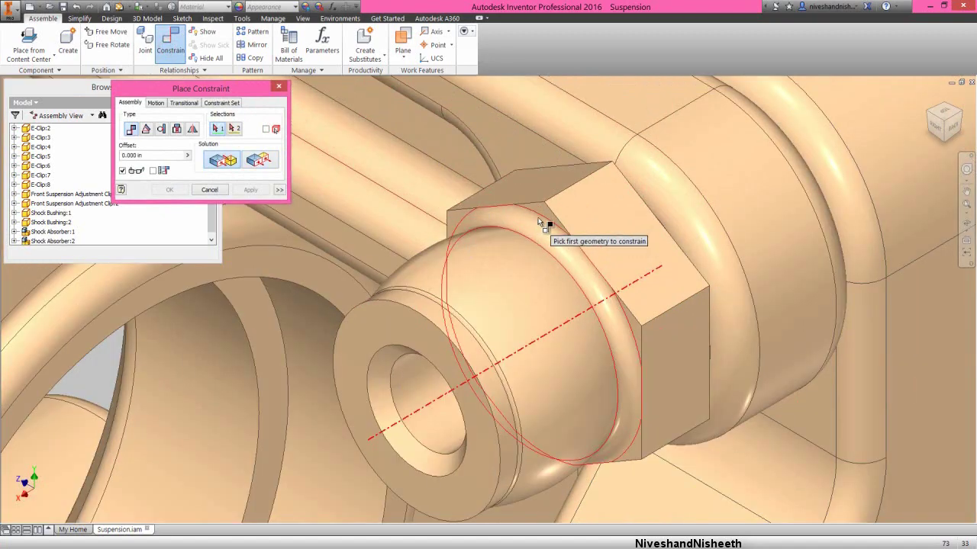
left_click(543, 218)
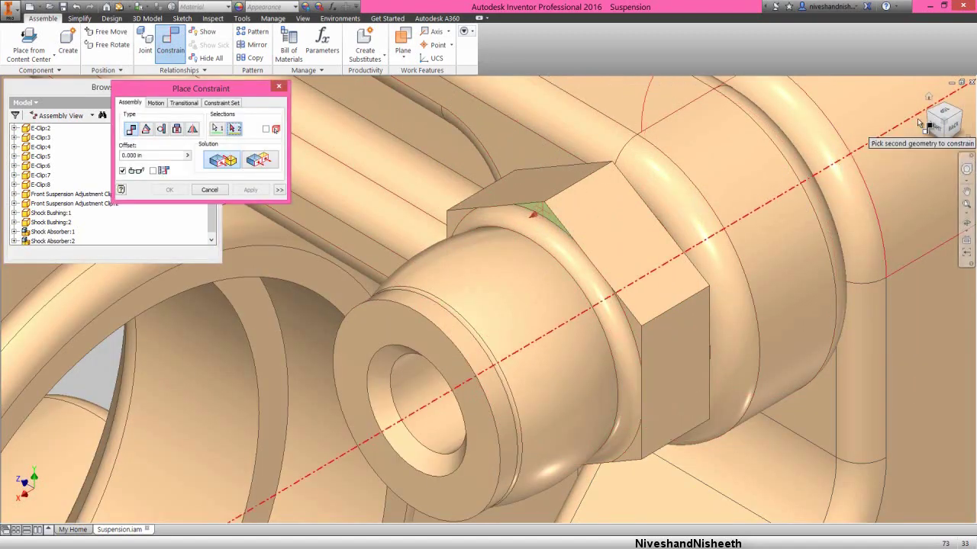
left_click(955, 116)
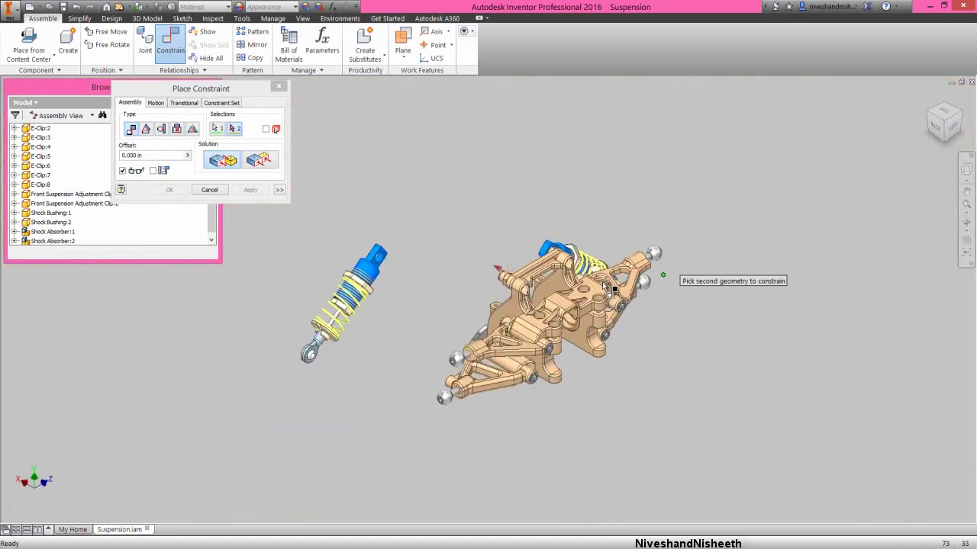
scroll(388, 258, "up", 4)
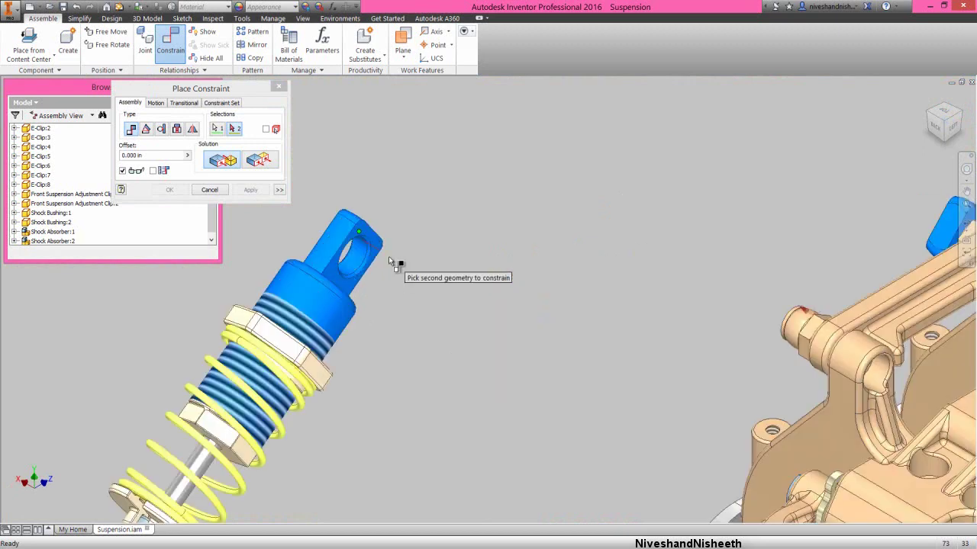
left_click(357, 227)
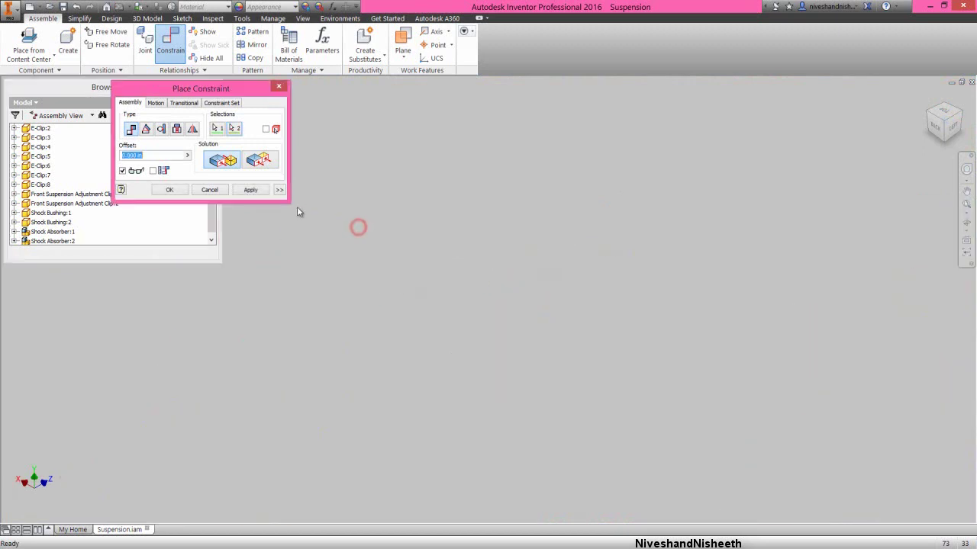
left_click(253, 190)
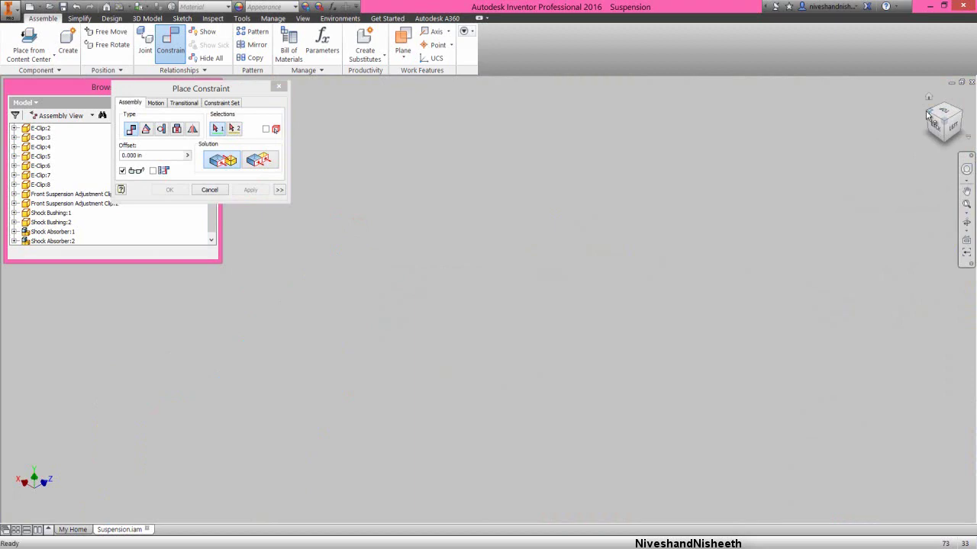
Step: Mate the axis of Shock Absorber:2's eye hole to the shock bushing's axis at 0.000 in offset and finish constraining
left_click(926, 111)
scroll(496, 305, "up", 5)
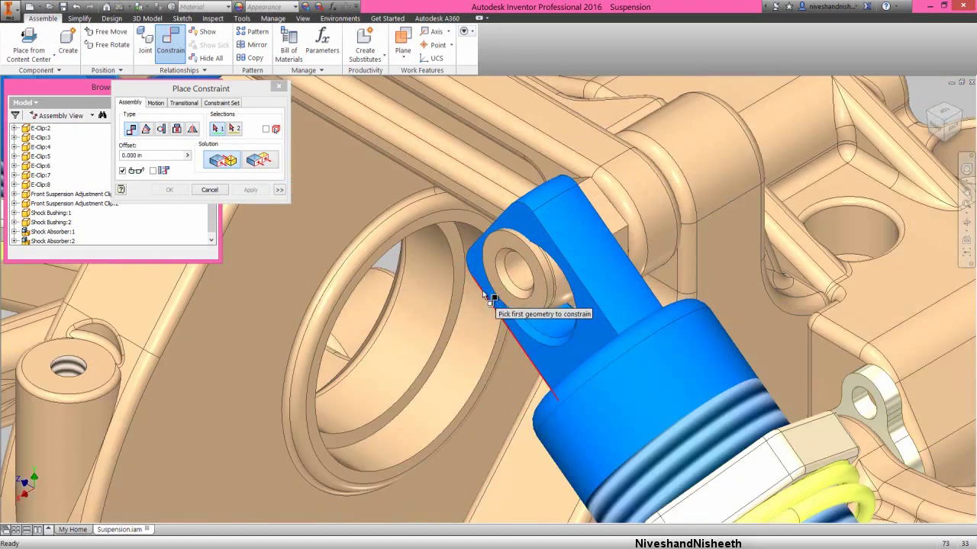
left_click(551, 324)
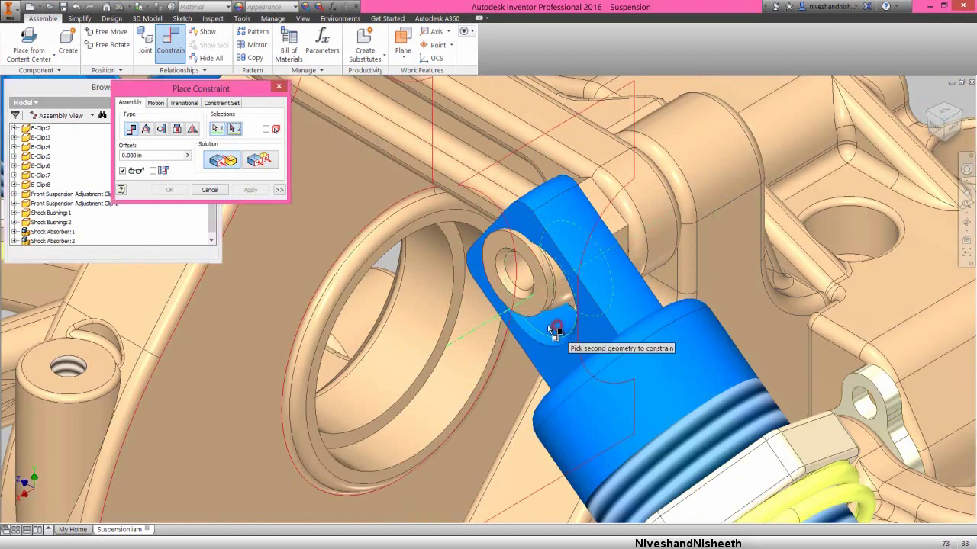
left_click(523, 275)
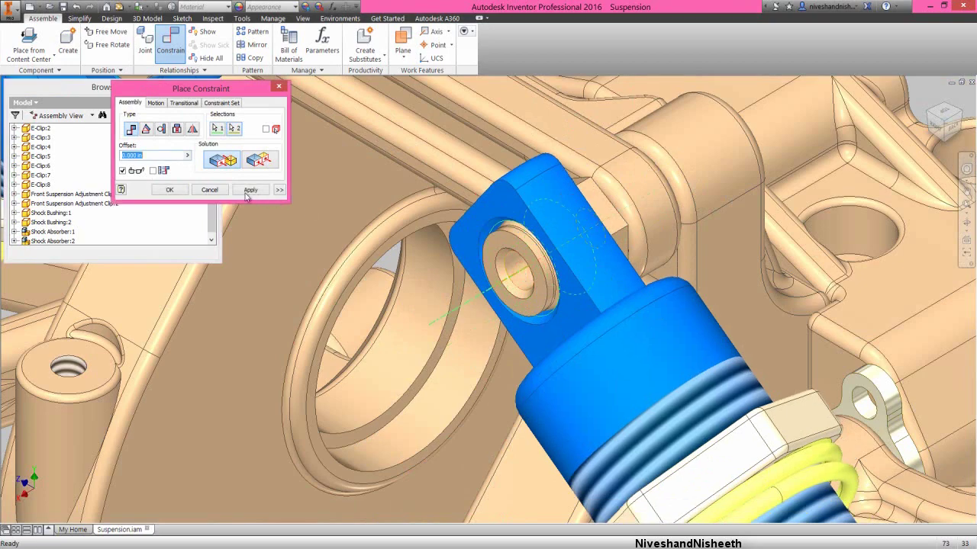
left_click(170, 190)
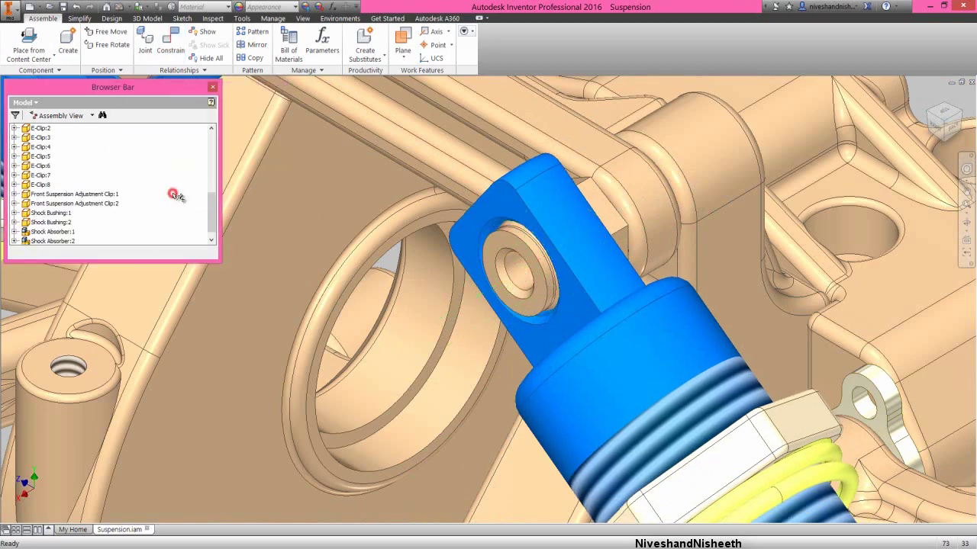
Step: Swing Shock Absorber:2's ball end in the Right view over the lower arm's mounting hole and adjust the lower arm to match
left_click(920, 145)
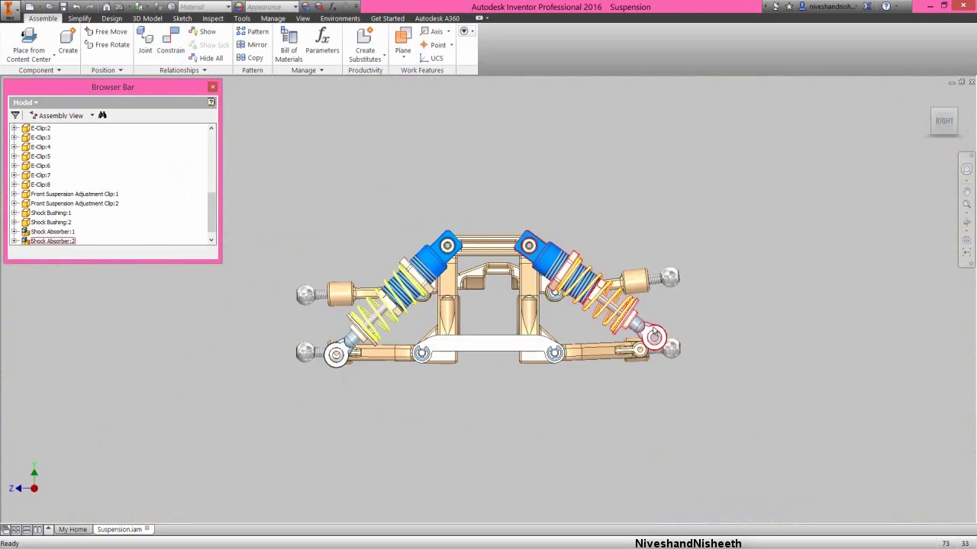
scroll(651, 338, "up", 5)
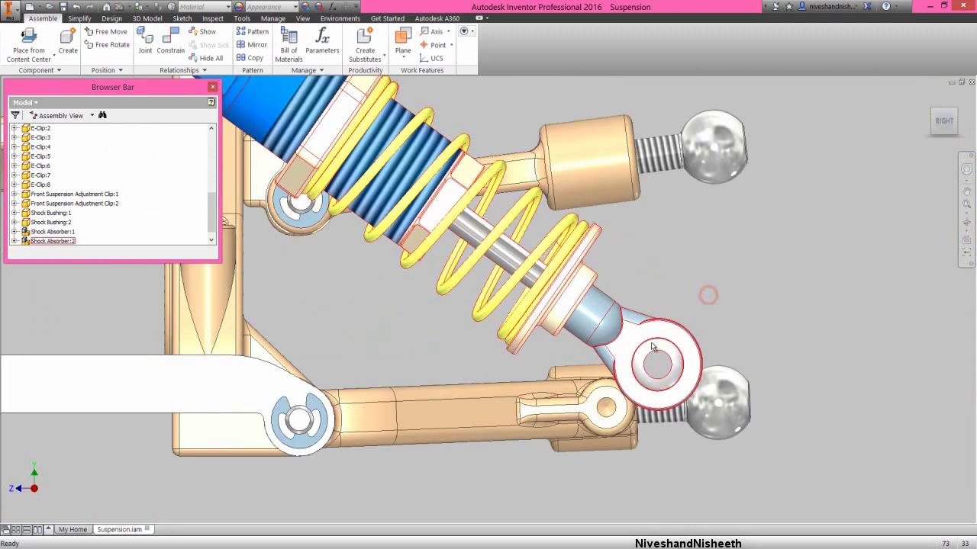
left_click_drag(653, 353, 603, 398)
left_click_drag(715, 408, 719, 420)
left_click(746, 305)
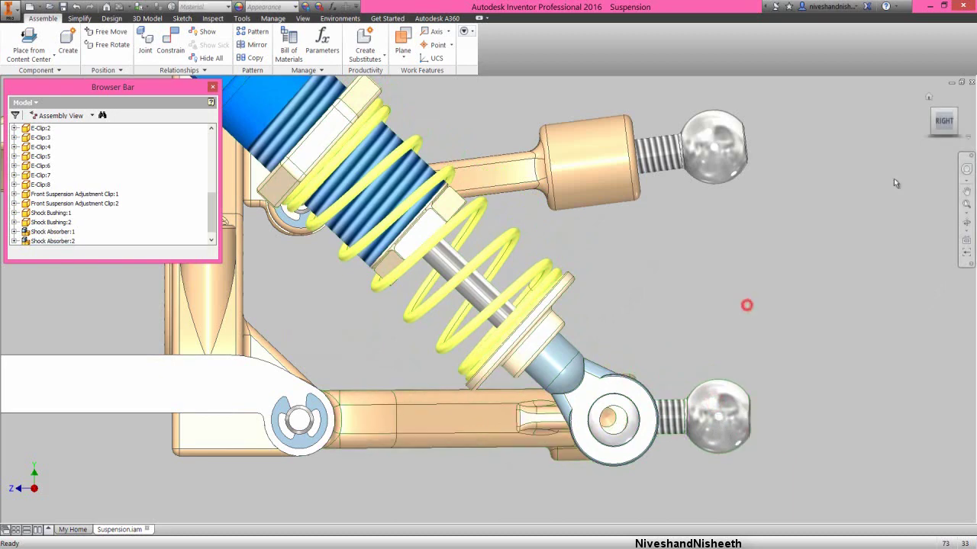
left_click(966, 204)
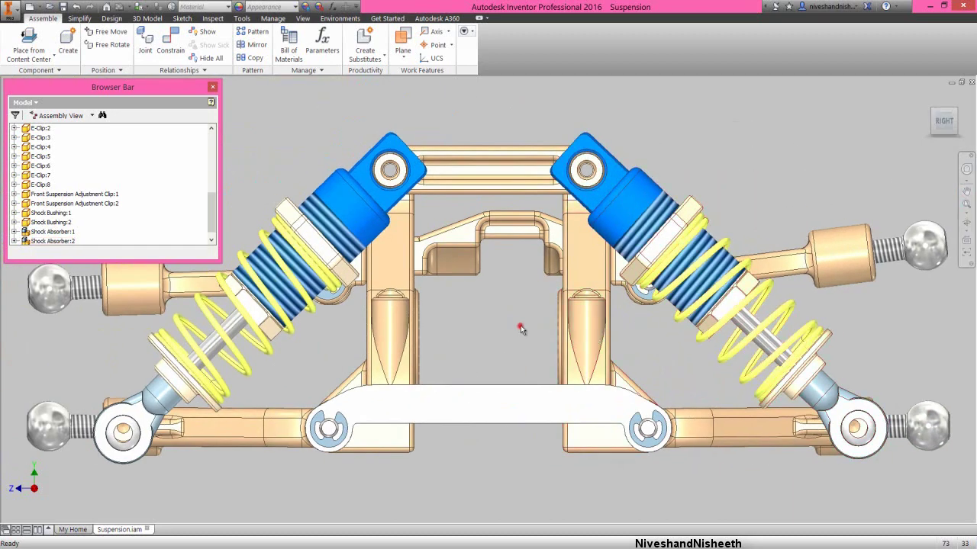
Step: Save Suspension.iam together with all its changed dependent files from the Home view
left_click(929, 98)
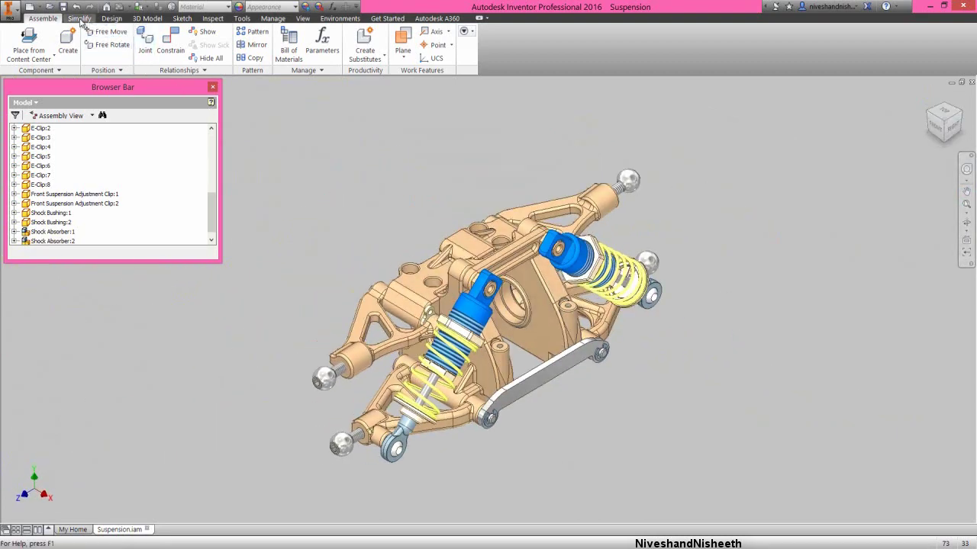
left_click(64, 6)
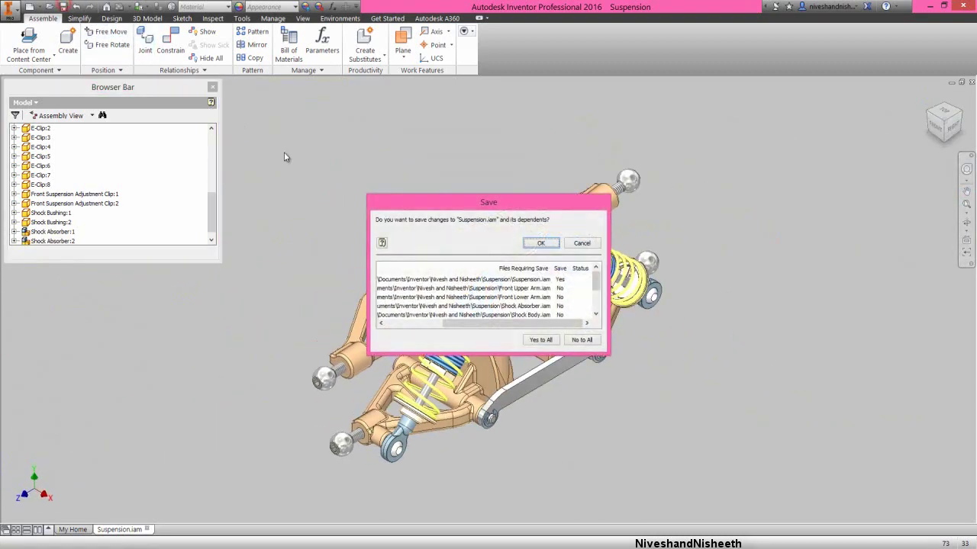
left_click(540, 339)
left_click(541, 243)
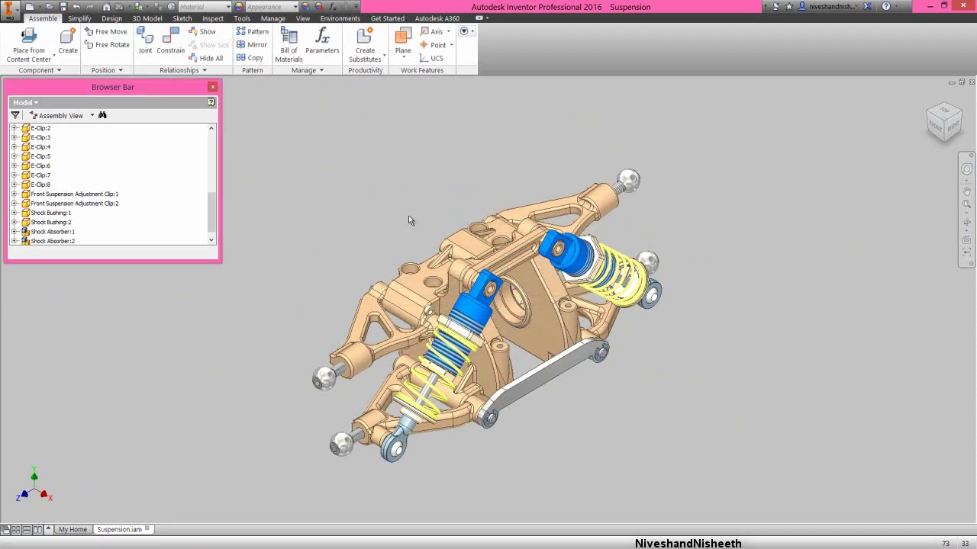
left_click(408, 218)
left_click(424, 221)
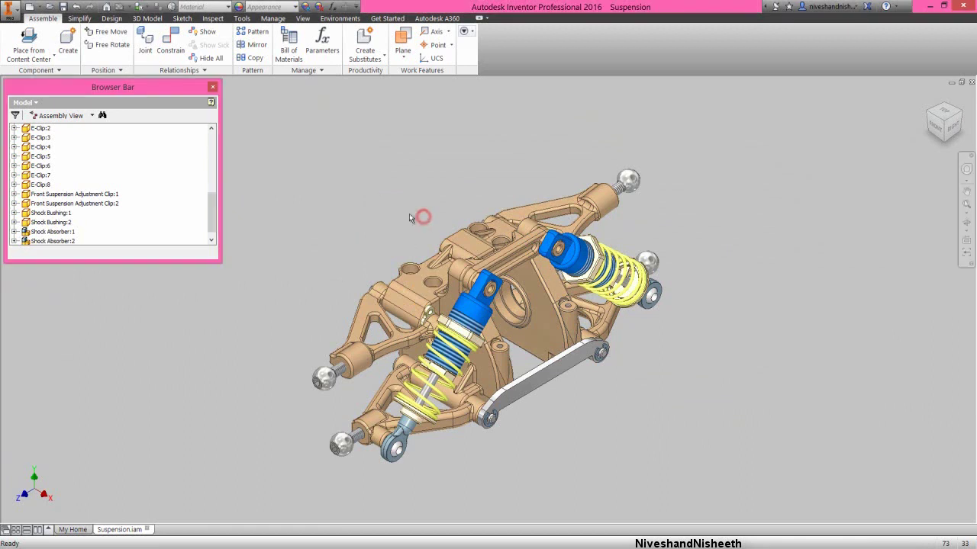
Step: Create a new assembly from the English Standard (in).iam template
left_click(29, 7)
left_click(322, 202)
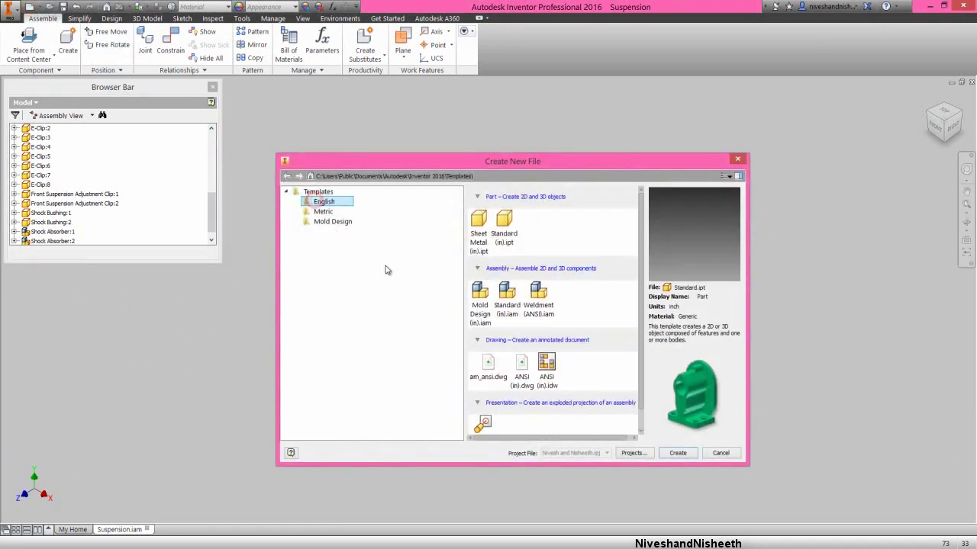
double_click(504, 297)
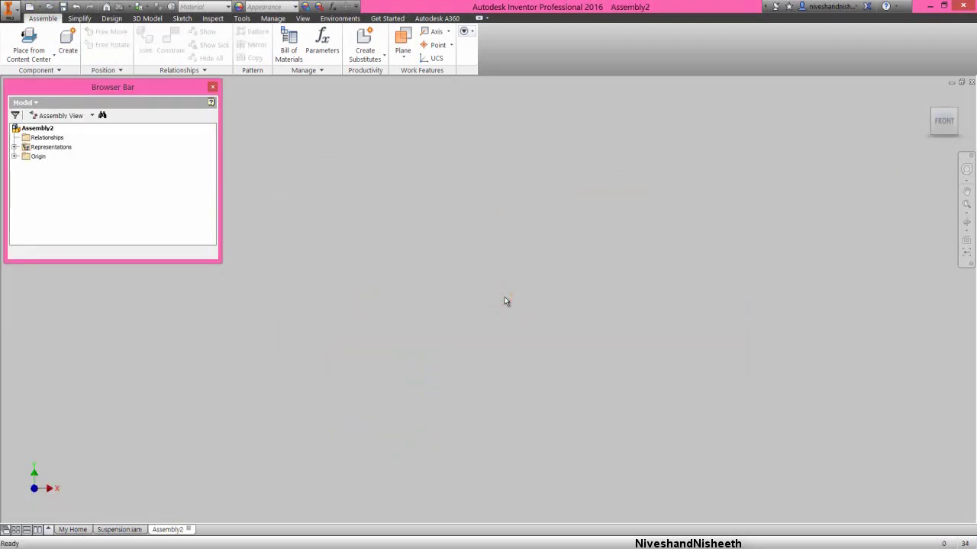
Step: Place one Front Hub Carrier L part grounded at the origin of the new assembly
right_click(504, 297)
left_click(507, 265)
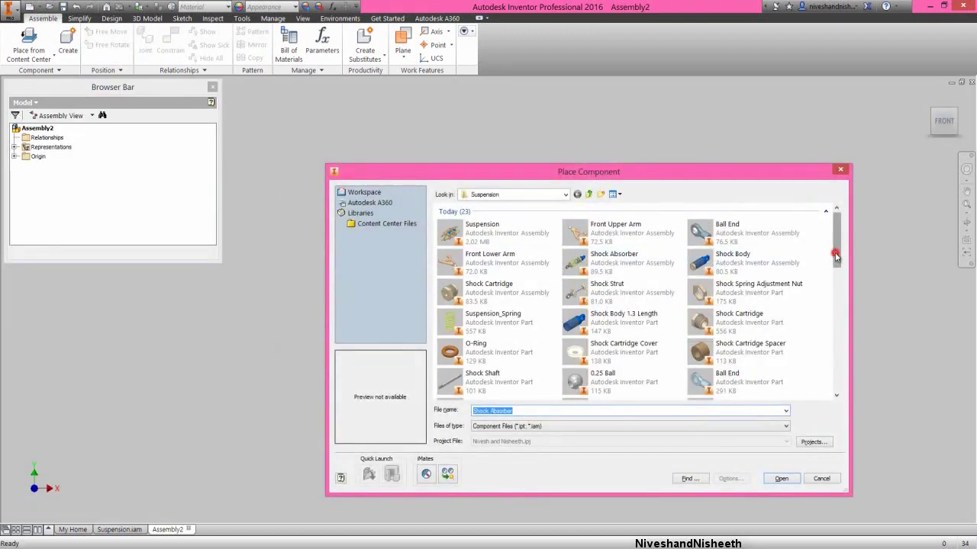
left_click_drag(835, 256, 835, 392)
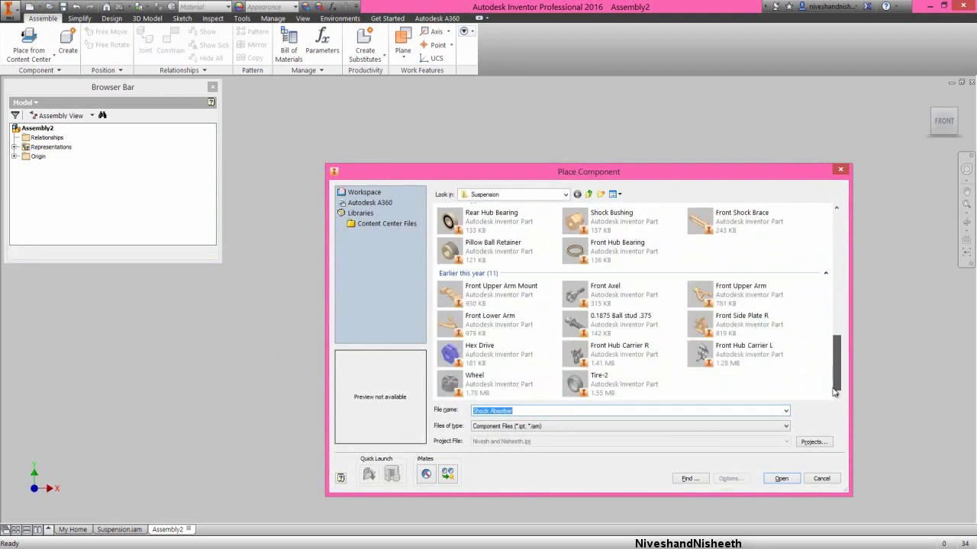
left_click(721, 355)
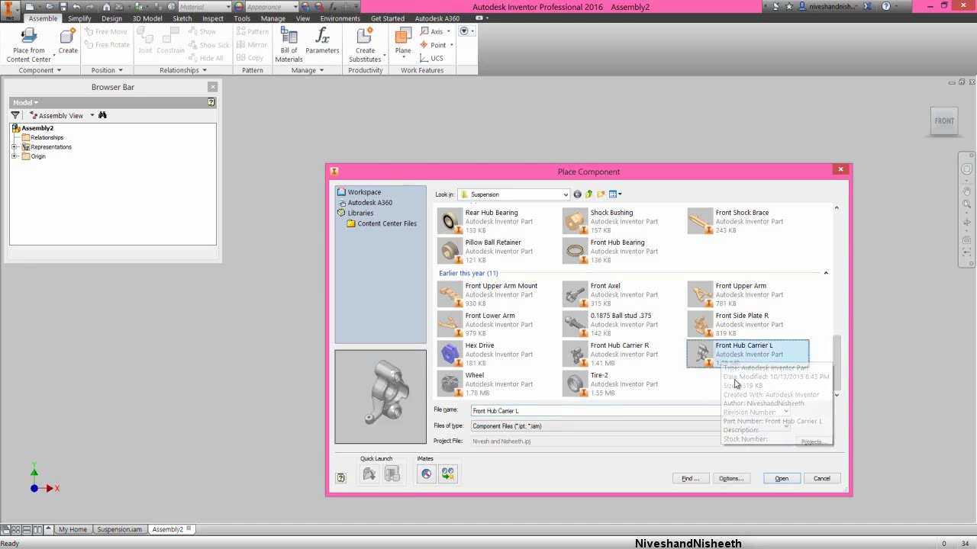
left_click(781, 480)
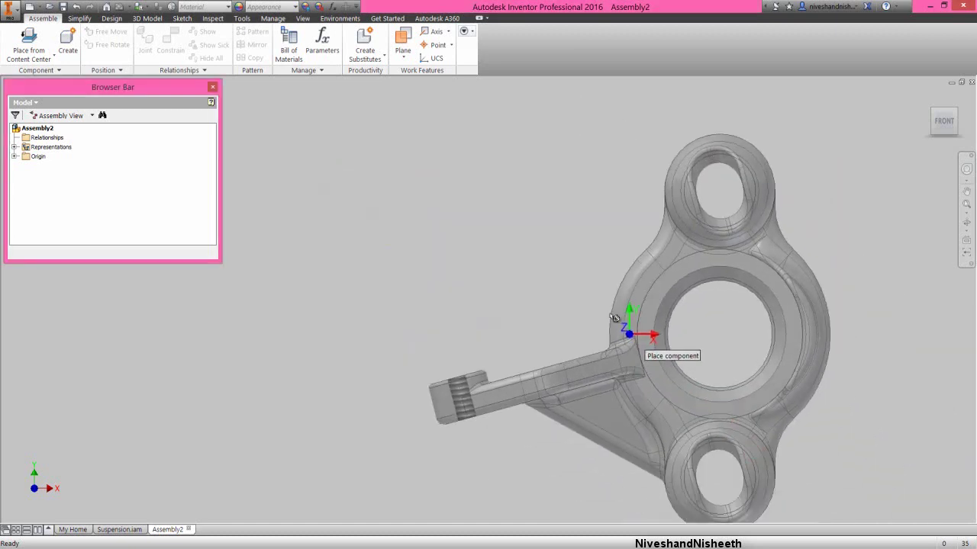
right_click(536, 264)
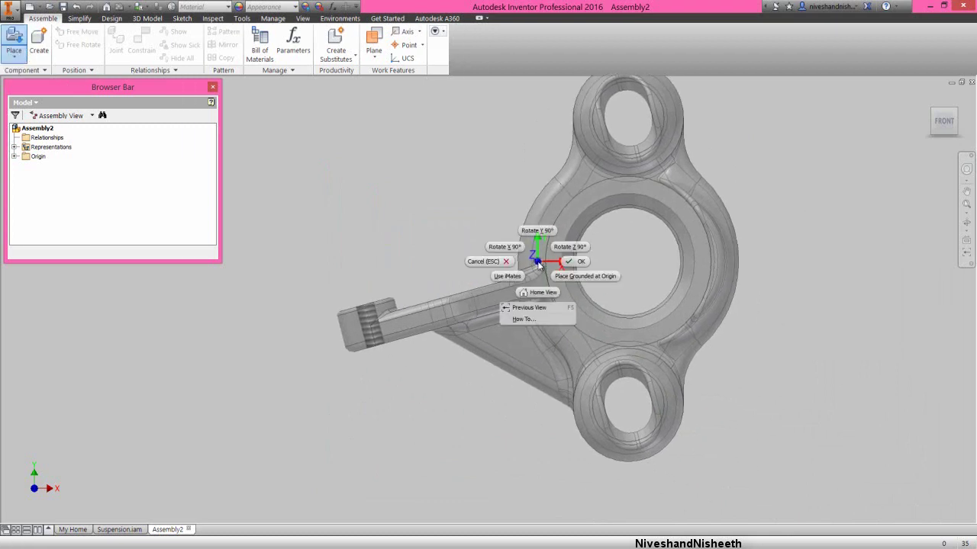
left_click(589, 277)
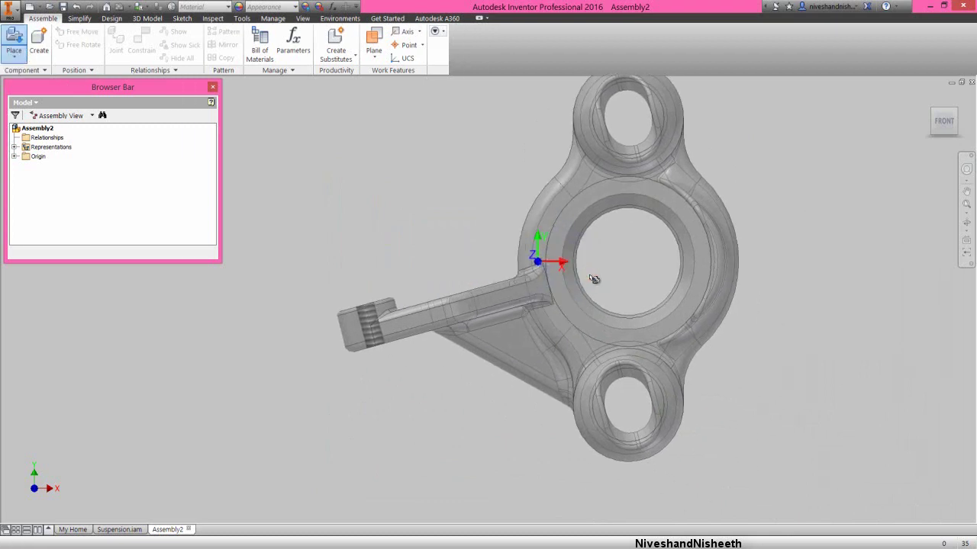
right_click(679, 233)
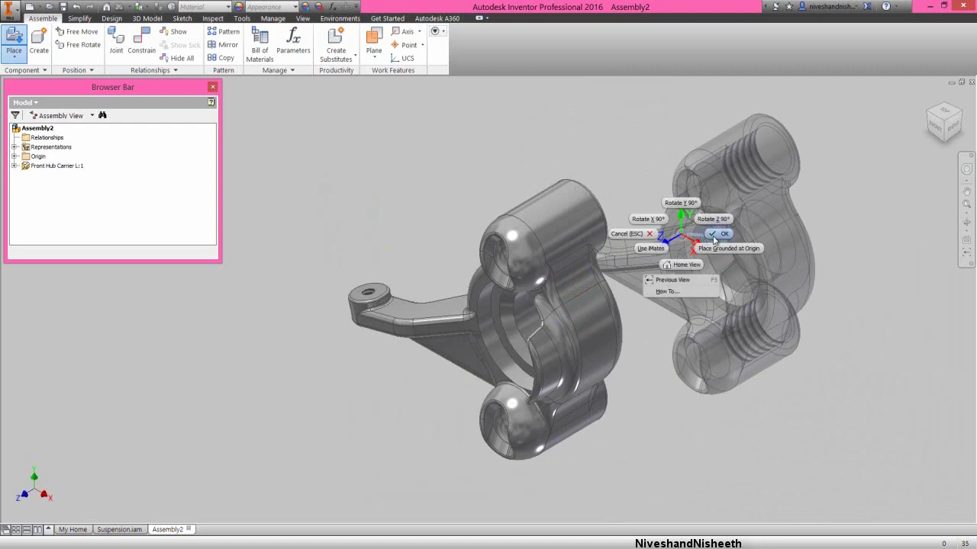
left_click(717, 234)
Step: Import the lighting style file Favorite Color.styxml and make the Copy of Two Lights-1 lighting style active
left_click(302, 17)
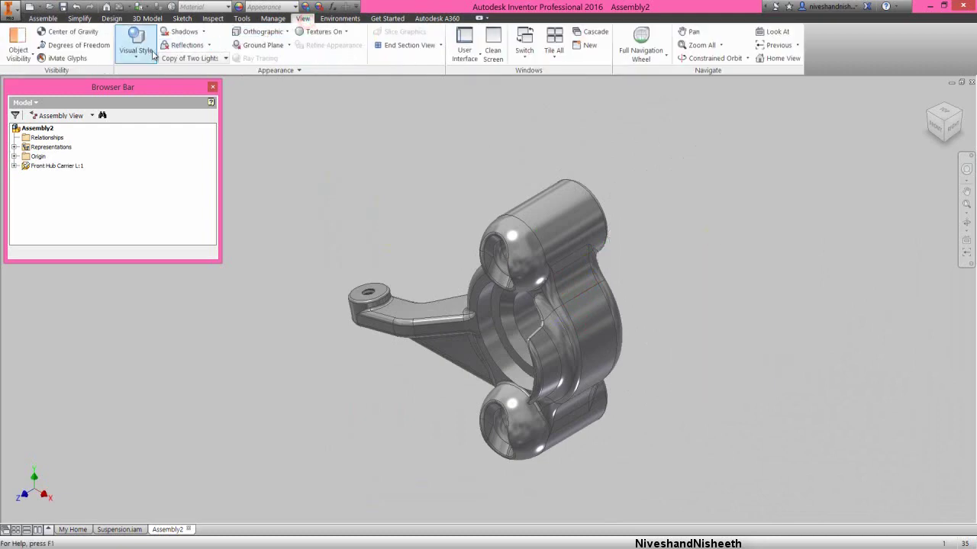
left_click(195, 58)
left_click(189, 327)
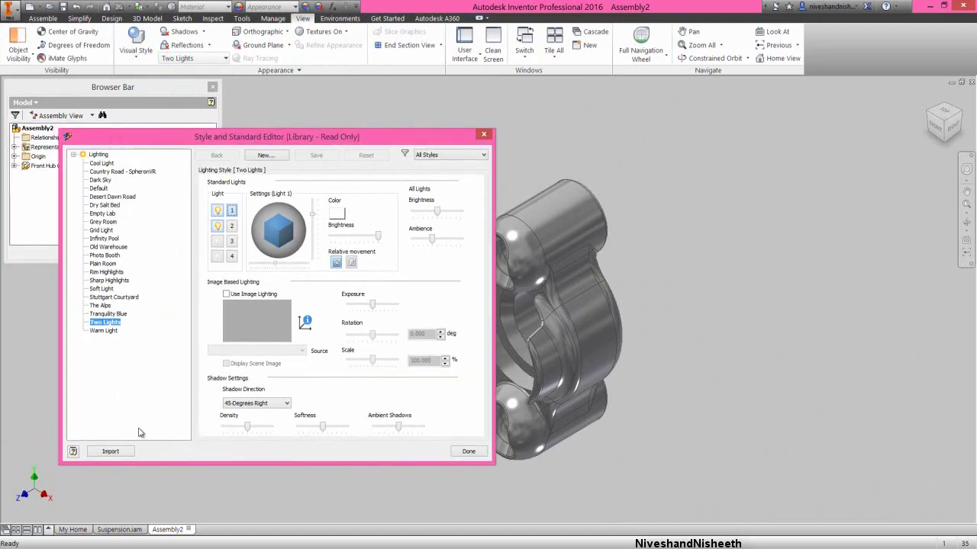
left_click(124, 451)
double_click(309, 252)
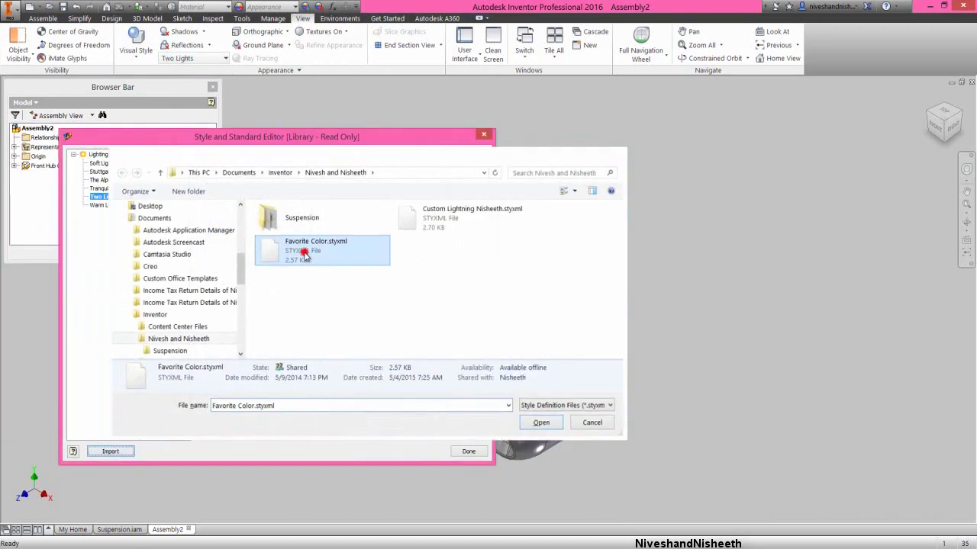
left_click(120, 172)
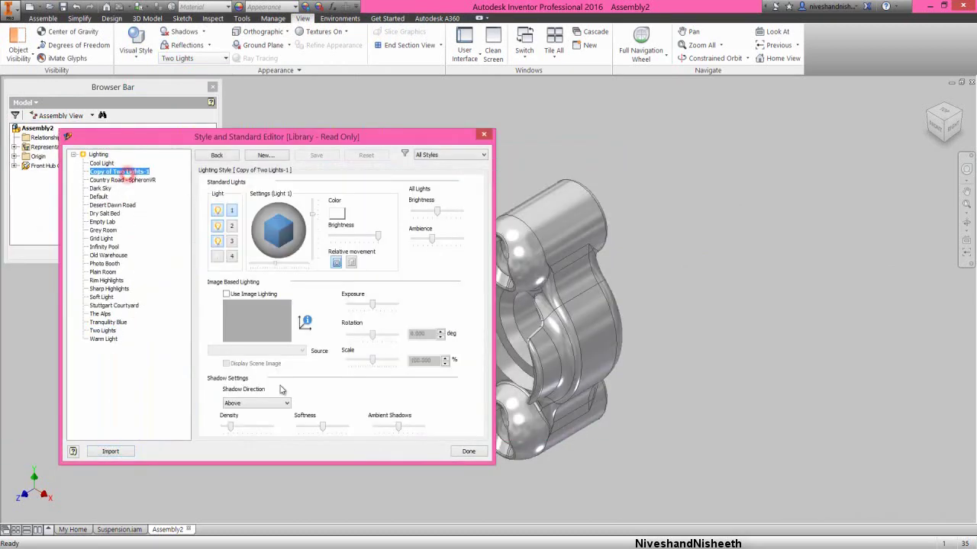
left_click(468, 451)
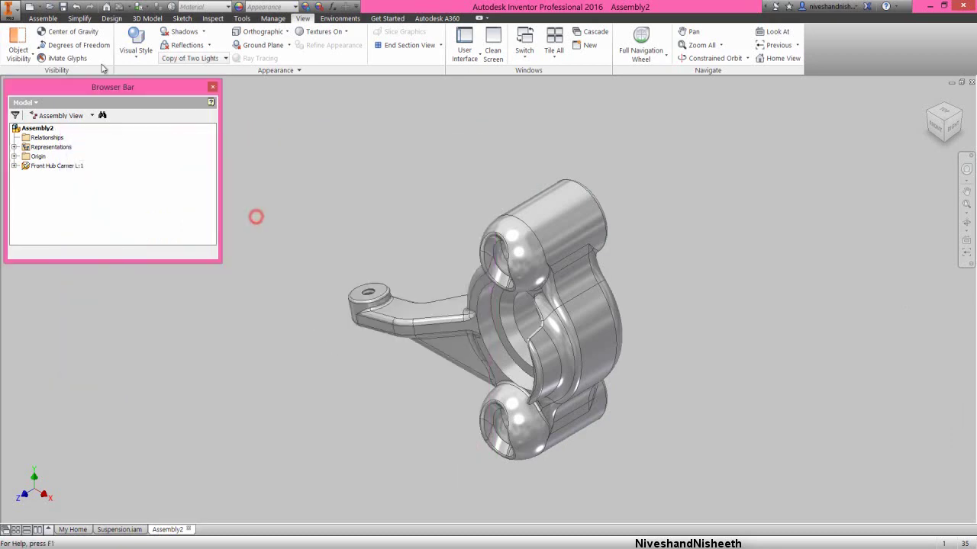
Step: Place one Pillow Ball Bushing and one Pillow Ball Retainer beside the hub carrier and move the retainer clear of the bushing
left_click(43, 19)
left_click(14, 42)
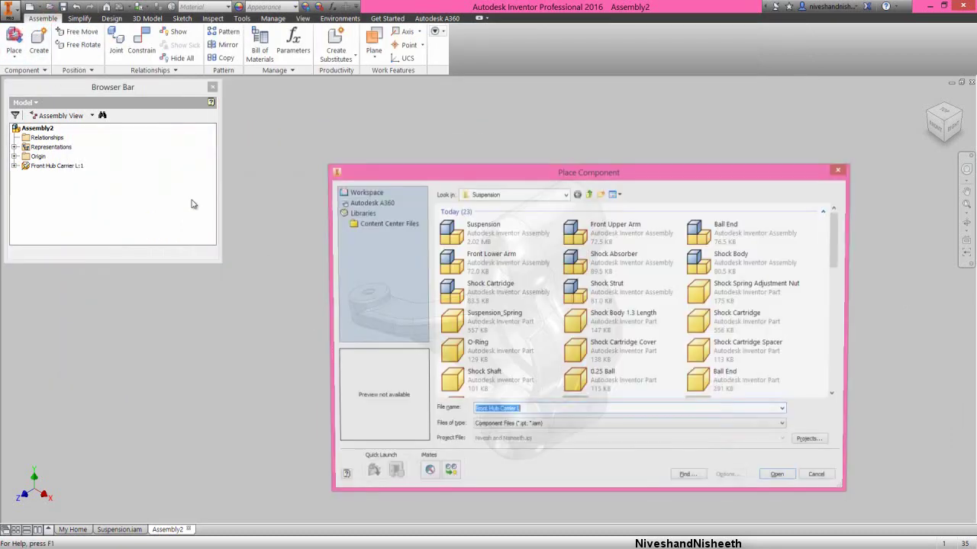
left_click(786, 297)
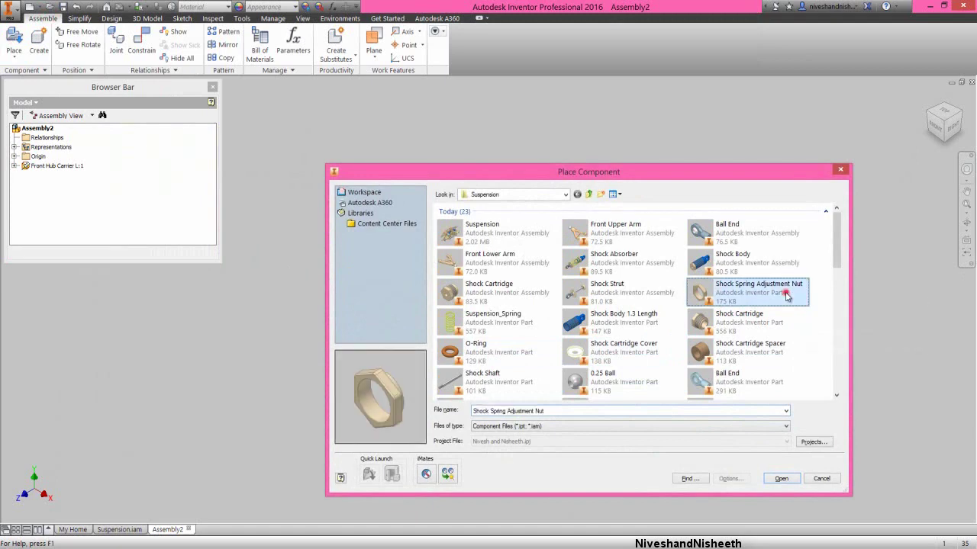
type("pil")
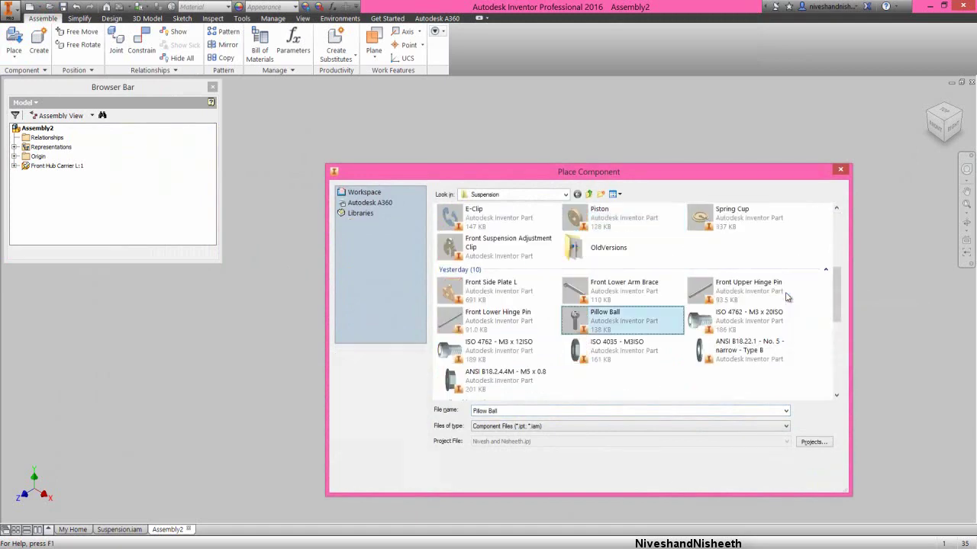
type("low ball b")
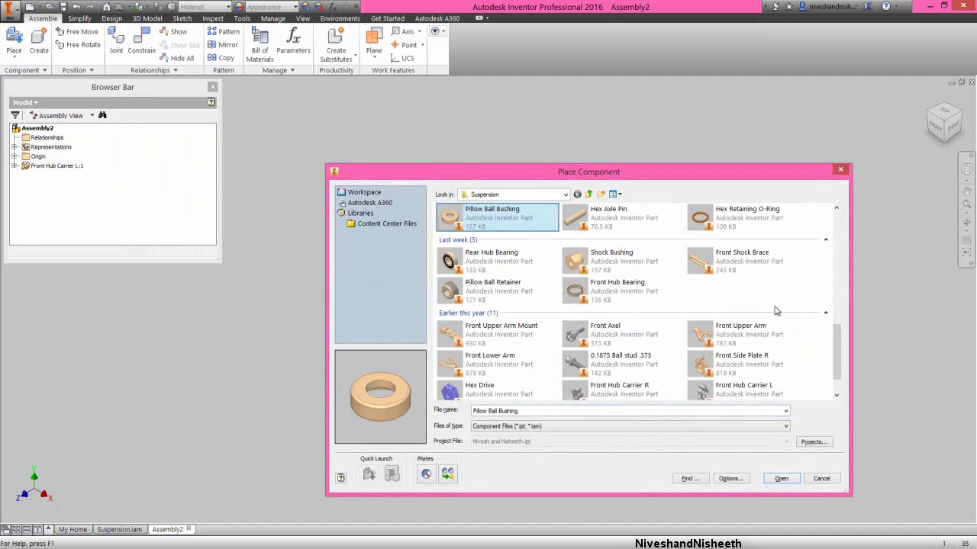
left_click(507, 285, "ctrl")
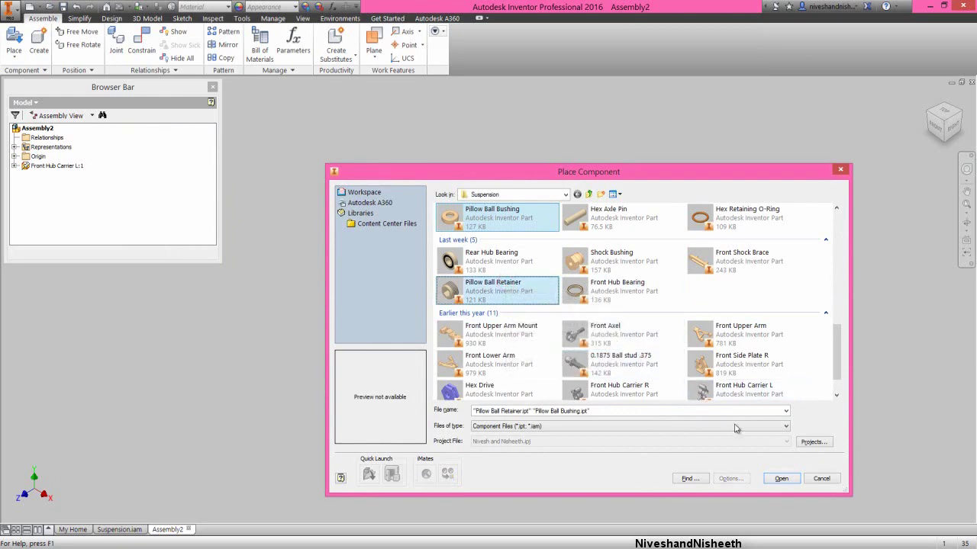
left_click(780, 480)
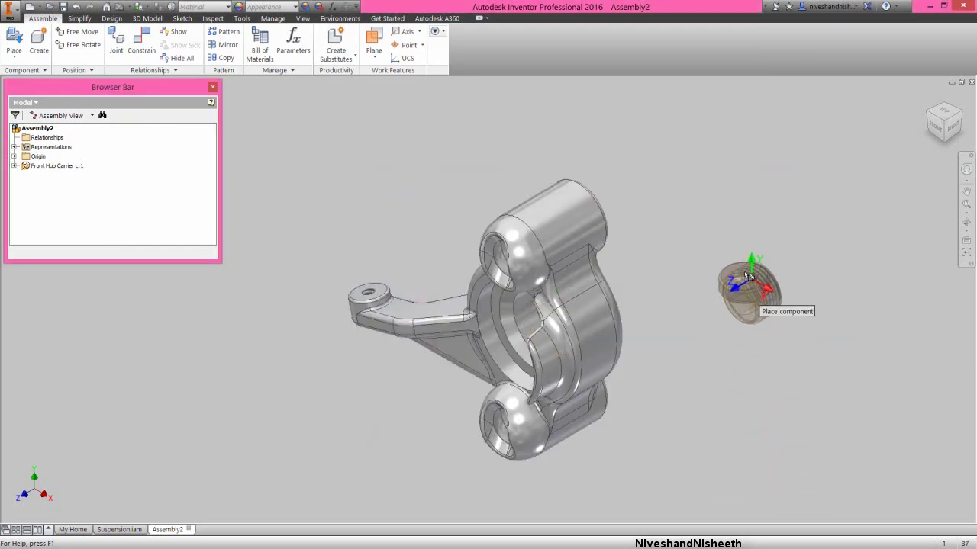
left_click(766, 260)
right_click(817, 209)
left_click(853, 205)
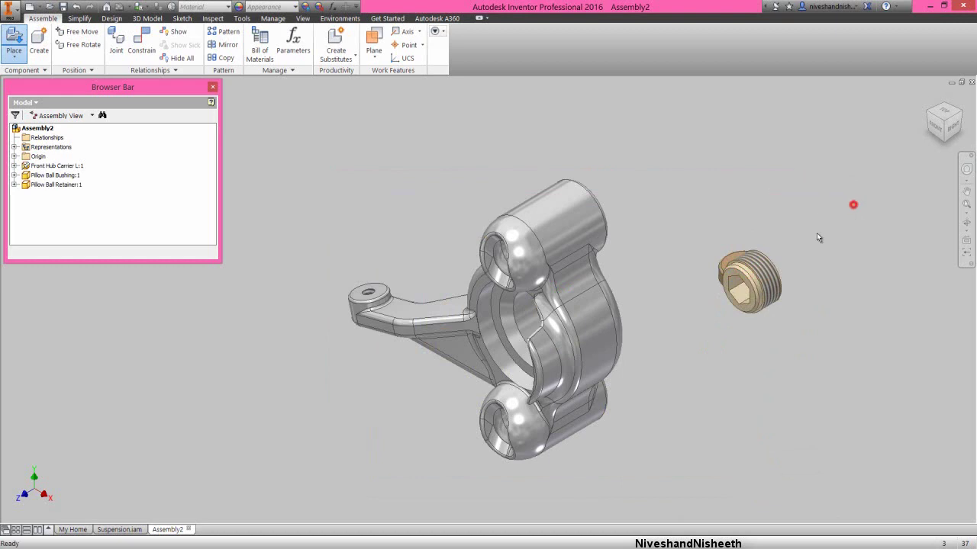
left_click_drag(766, 279, 741, 345)
left_click(814, 312)
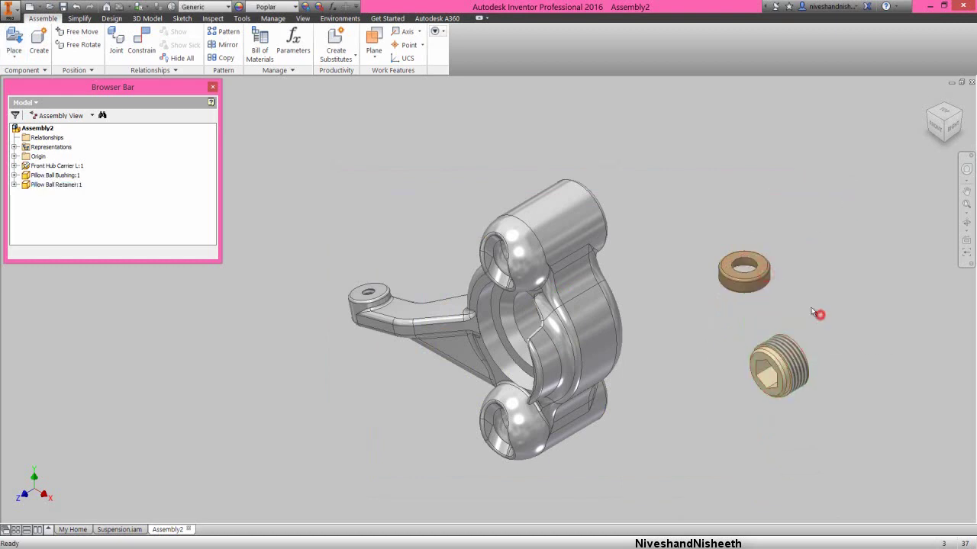
Step: Mate the bushing's flat ring face to the Pillow Ball Retainer's hex-socket end face with 0.000 in offset
scroll(809, 309, "up", 3)
right_click(807, 305)
left_click(825, 286)
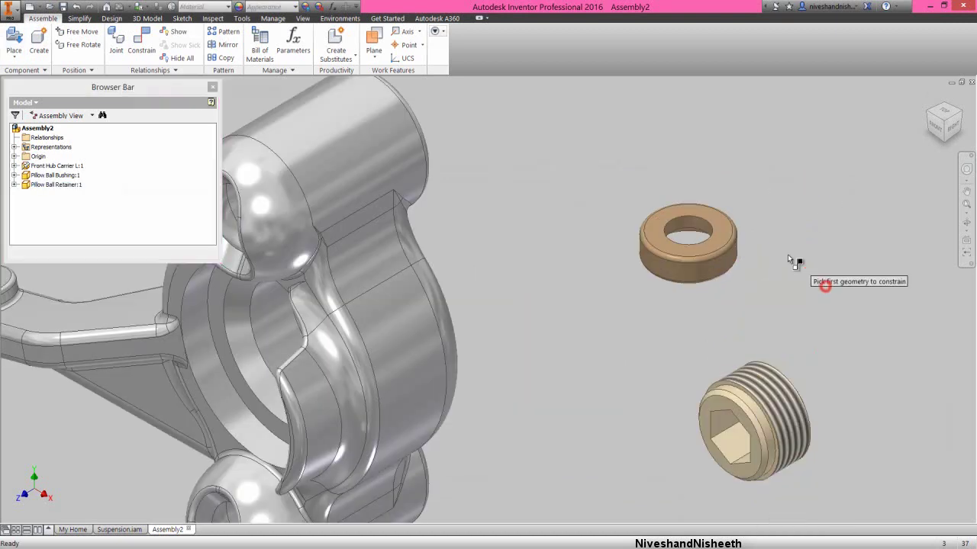
left_click(722, 224)
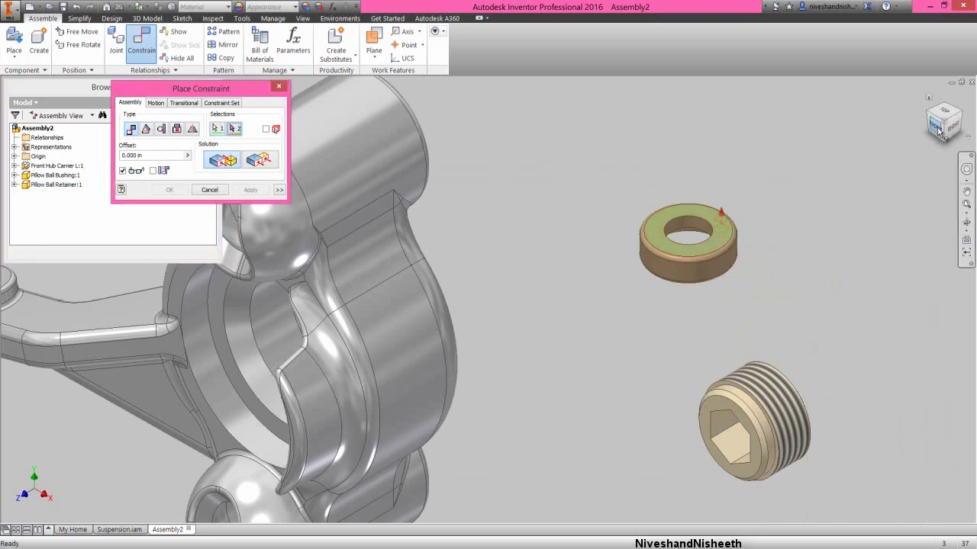
left_click(960, 115)
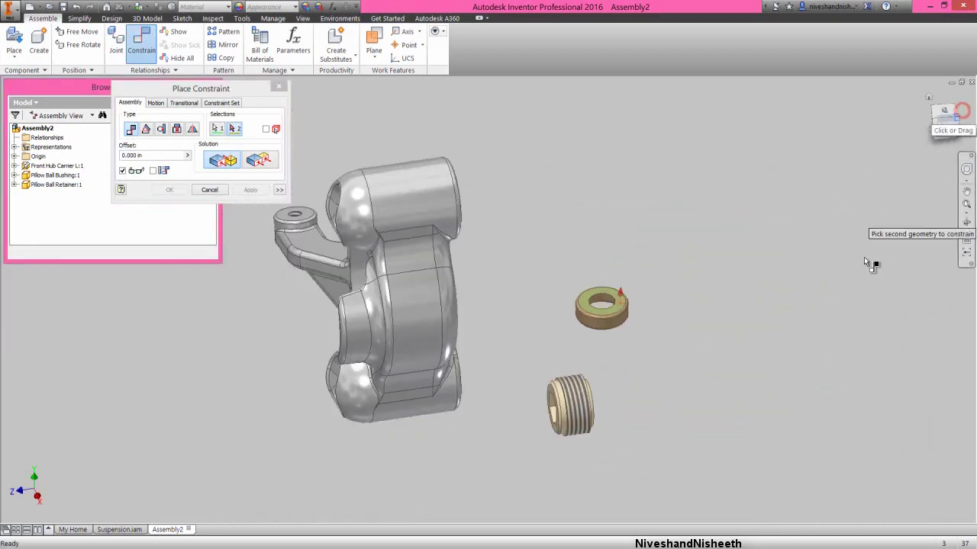
scroll(457, 363, "up", 3)
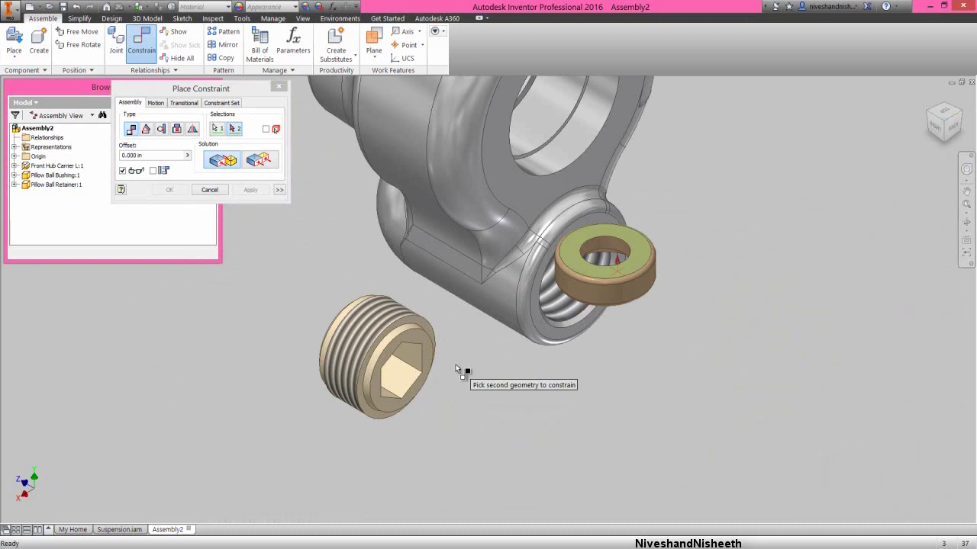
left_click(925, 113)
scroll(591, 355, "up", 3)
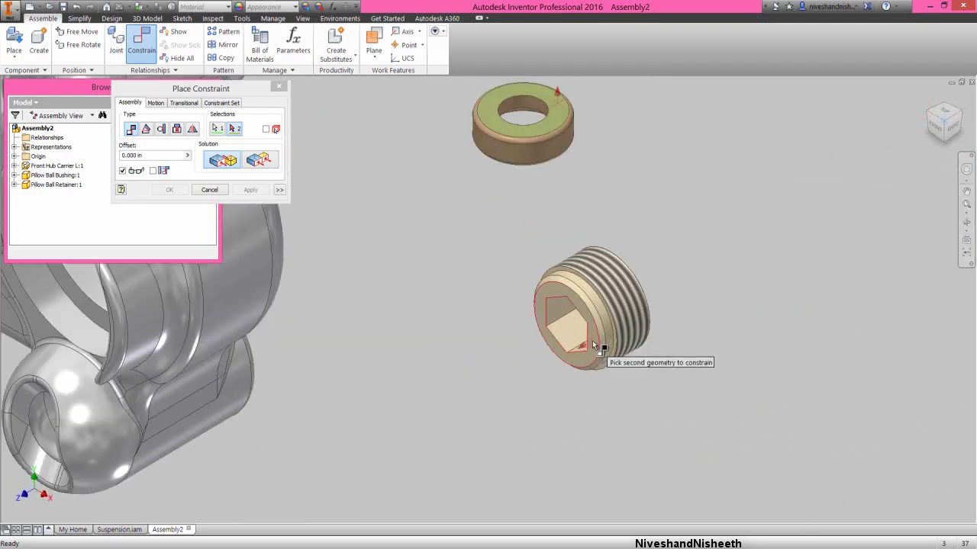
left_click(593, 341)
left_click(250, 190)
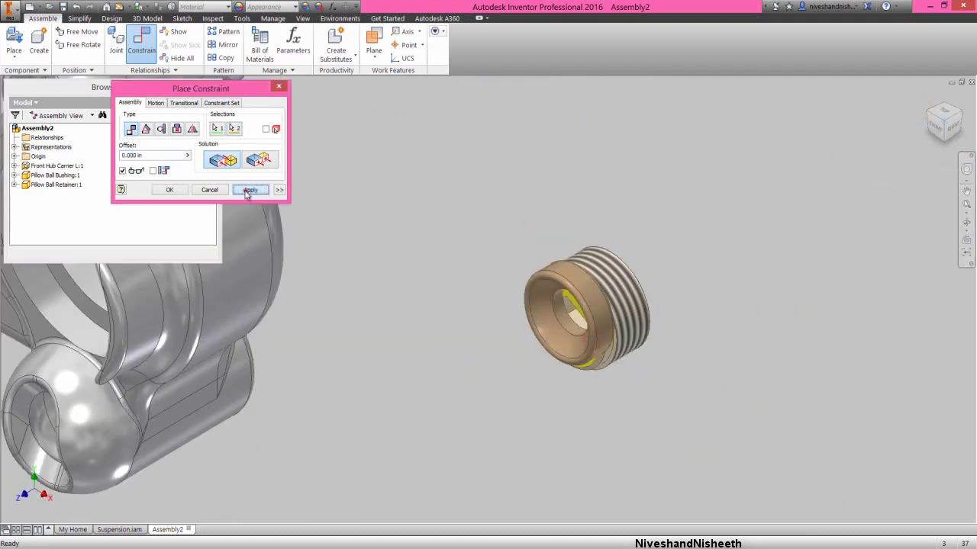
Step: Mate the Pillow Ball Bushing's axis to the Pillow Ball Retainer's axis and check the fit from the Right view
left_click(563, 273)
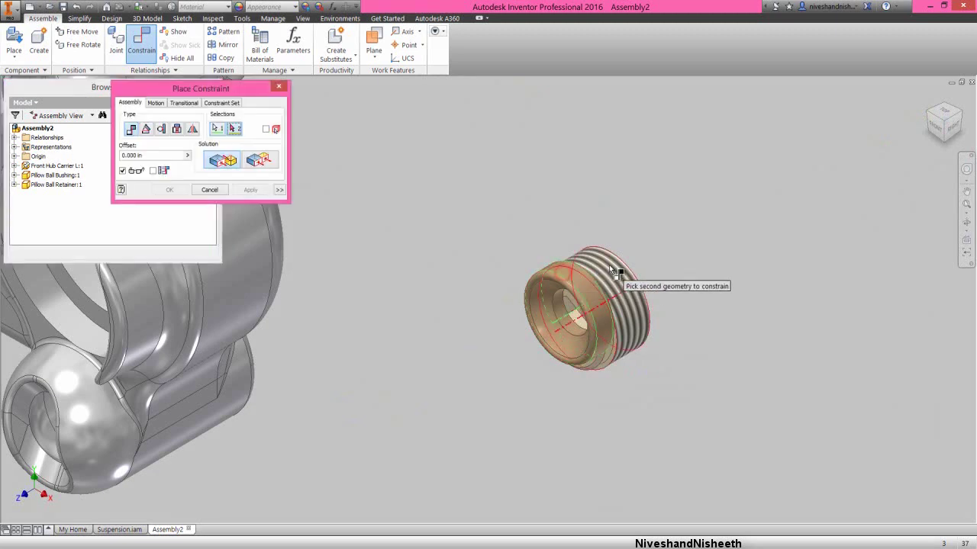
left_click(610, 266)
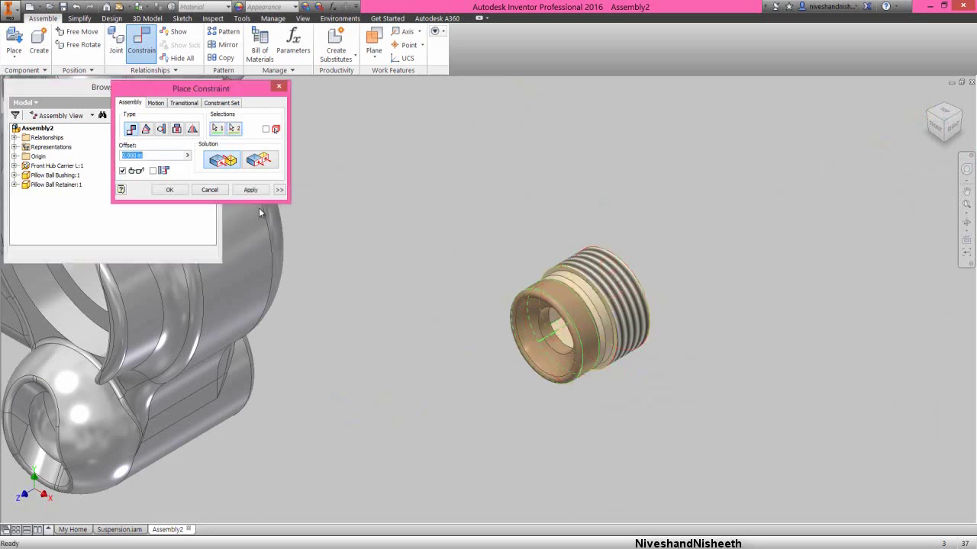
left_click(250, 190)
left_click(207, 190)
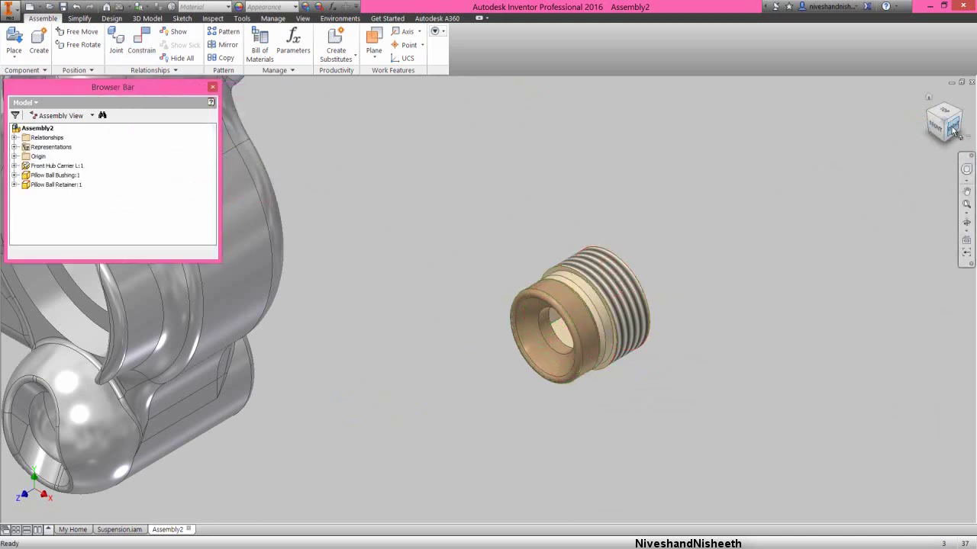
left_click(952, 128)
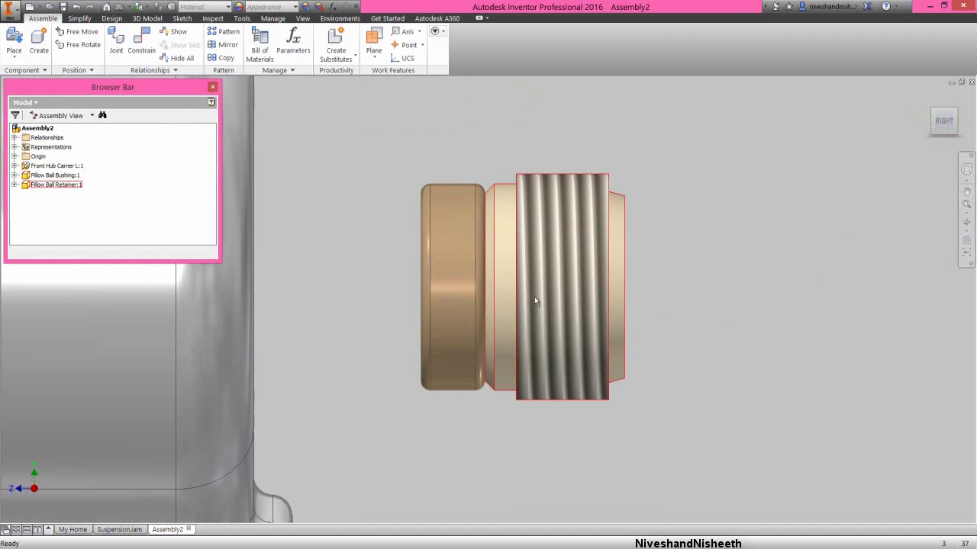
left_click(873, 174)
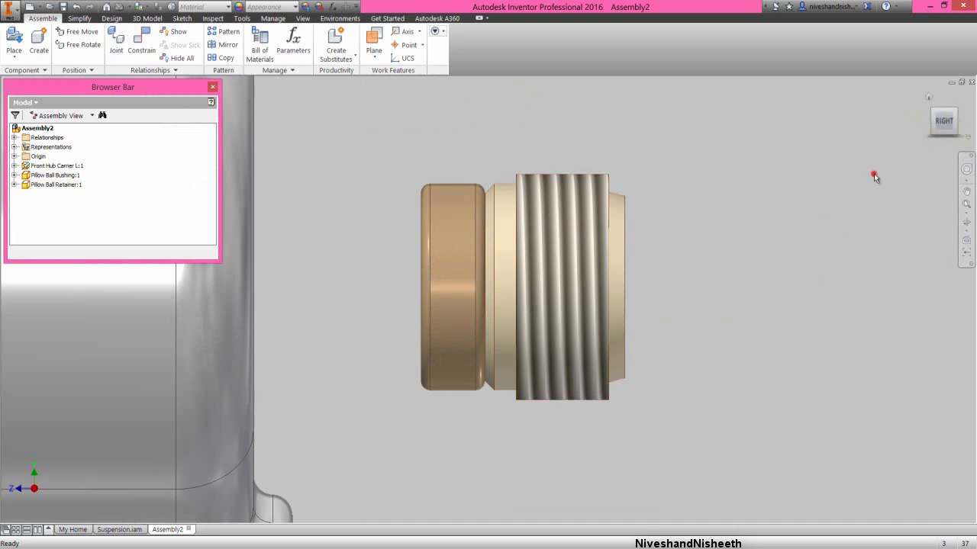
Step: Mate the Pillow Ball Retainer's axis to the axis of the hub carrier's upper cylindrical boss with 0.000 in offset
left_click(932, 112)
scroll(537, 317, "down", 3)
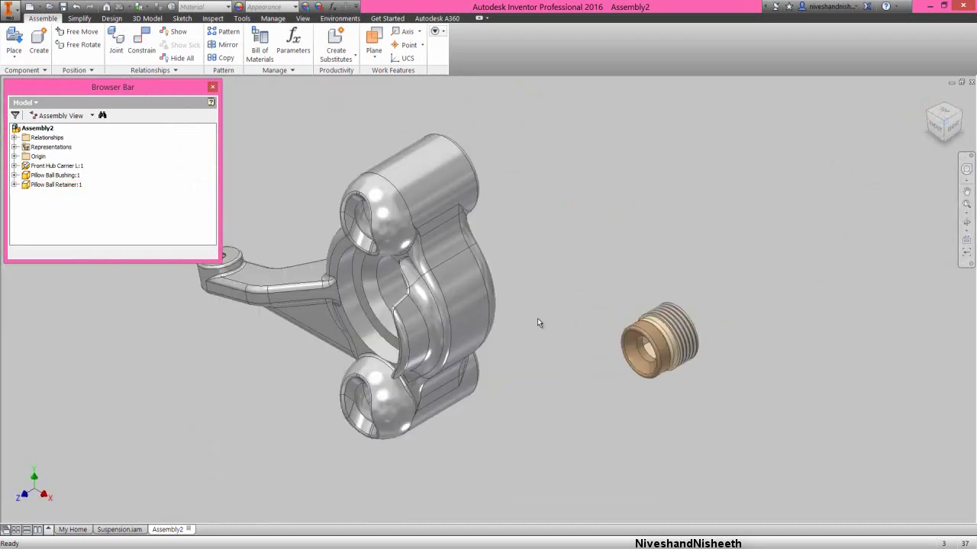
right_click(537, 318)
left_click(563, 302)
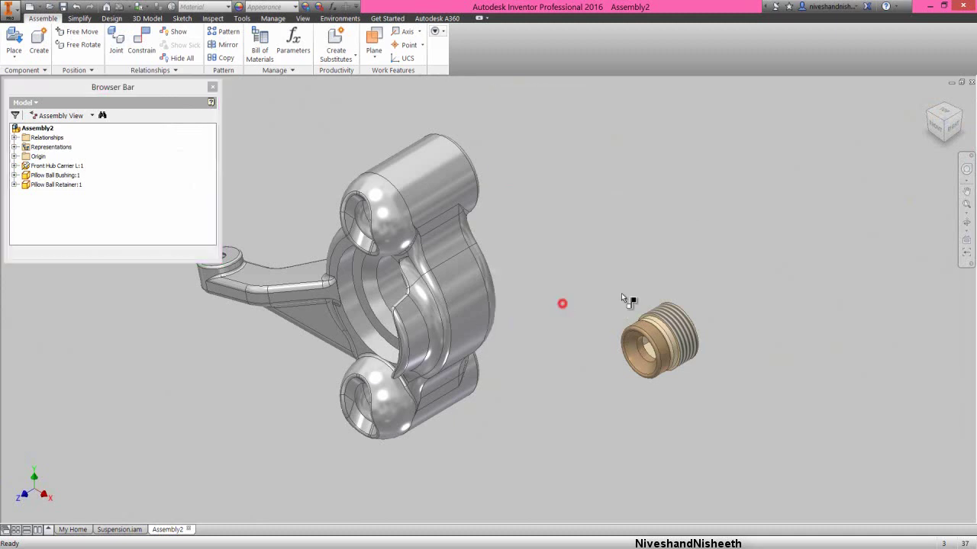
left_click(677, 323)
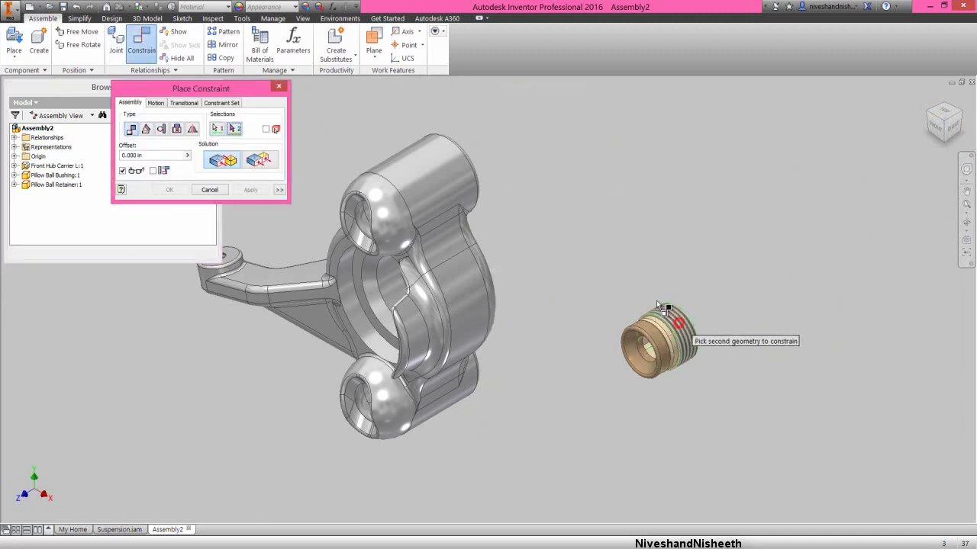
left_click(434, 190)
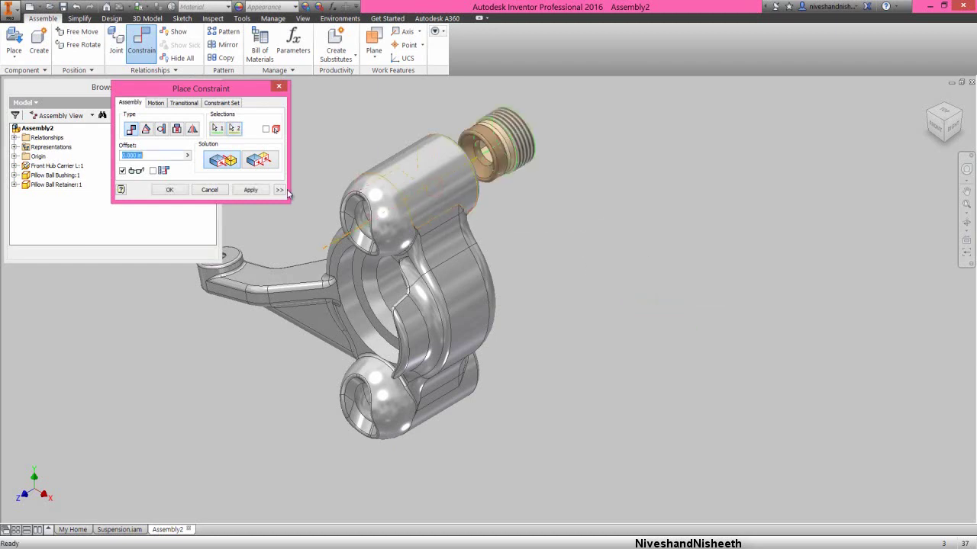
left_click(251, 189)
Step: Mate the bushing's concave seat to the hub carrier's upper spherical end with 0.000 in offset
scroll(458, 137, "down", 5)
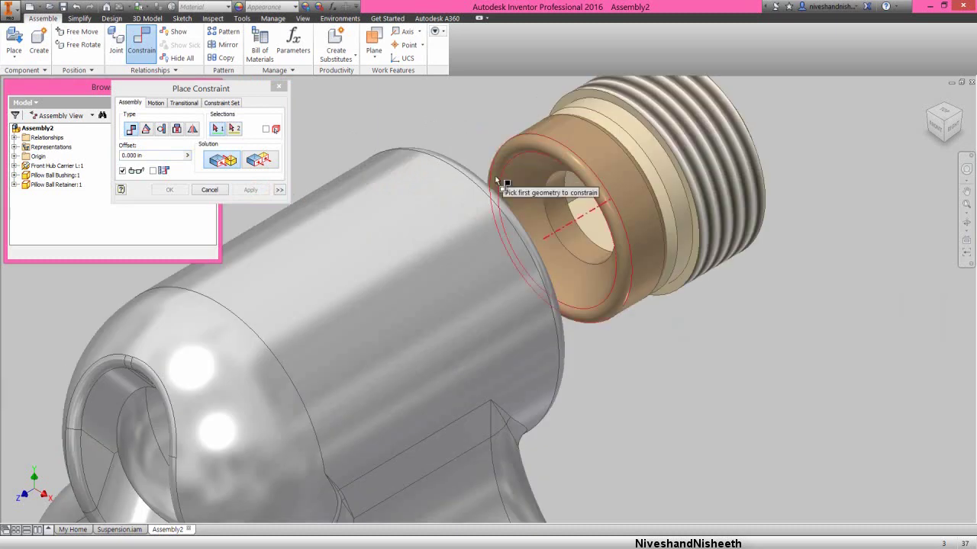
left_click(521, 196)
scroll(500, 212, "up", 2)
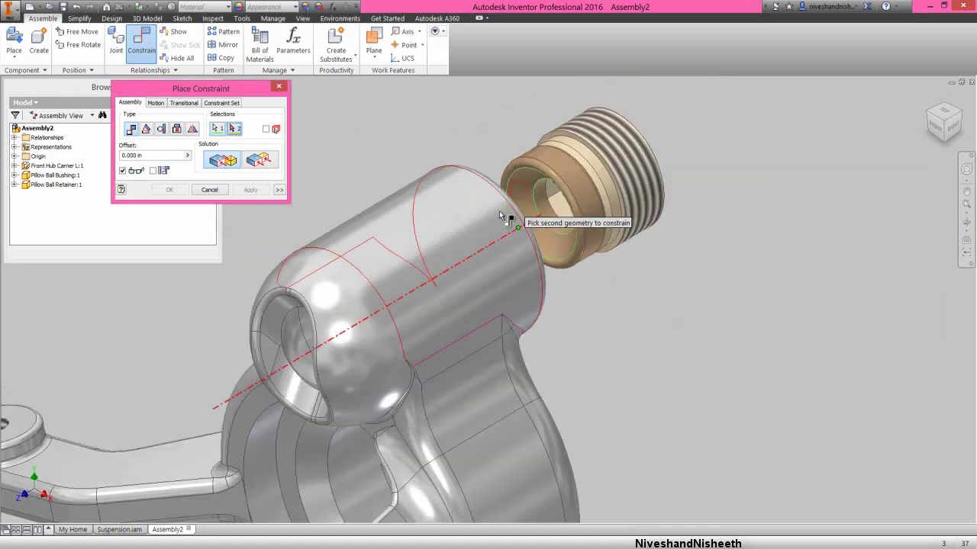
left_click(342, 335)
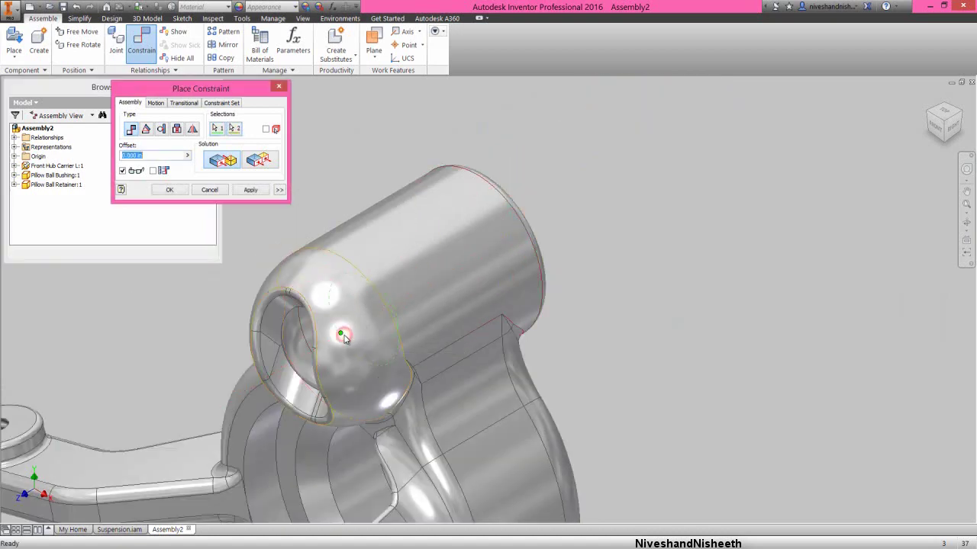
left_click(169, 190)
left_click(757, 289)
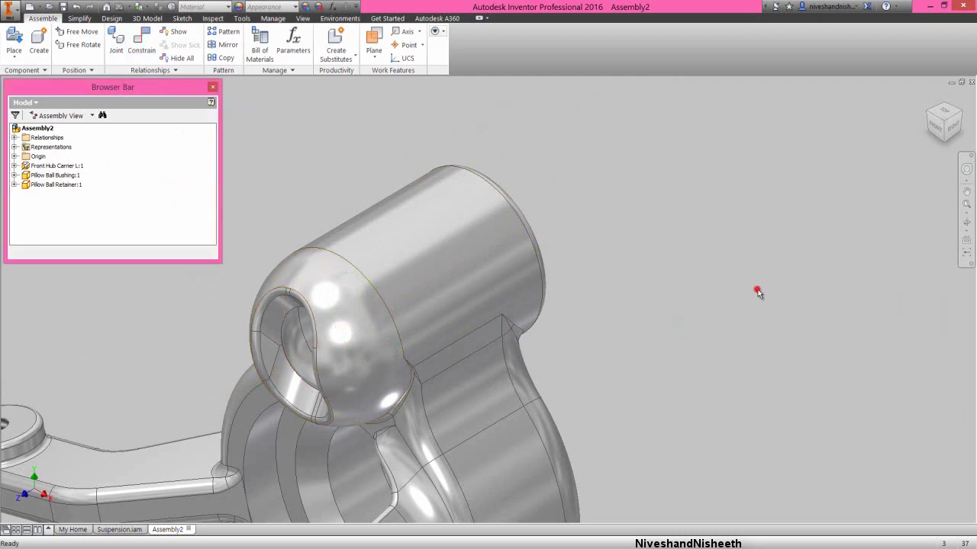
Step: Inspect the seated retainer inside the hub carrier's upper boss from the back and return to the home view
left_click(965, 206)
left_click(366, 178)
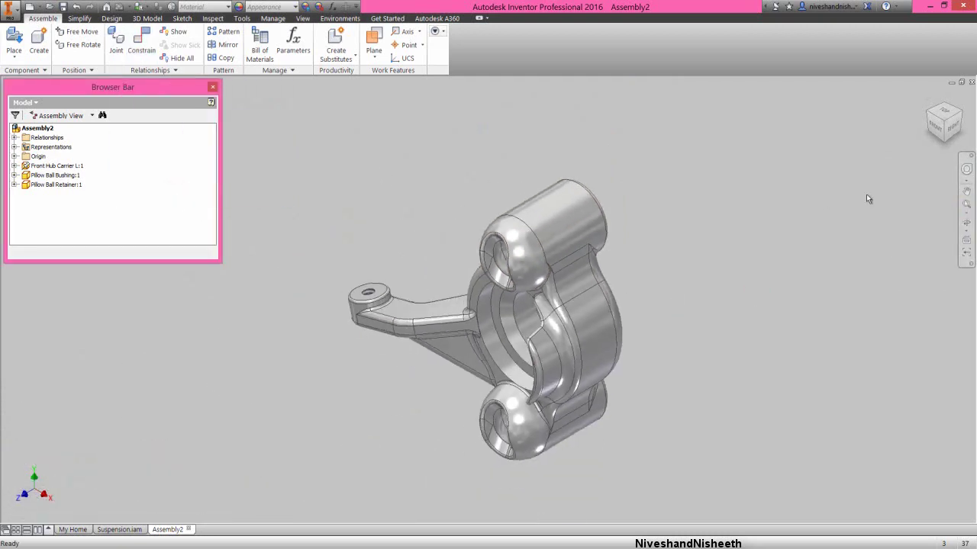
left_click(966, 222)
scroll(565, 253, "up", 4)
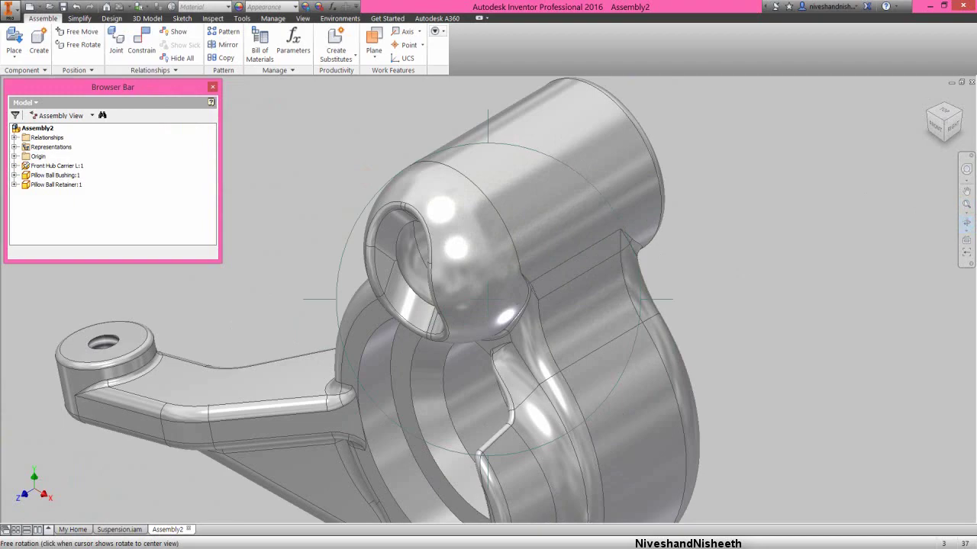
left_click_drag(548, 343, 296, 281)
right_click(382, 263)
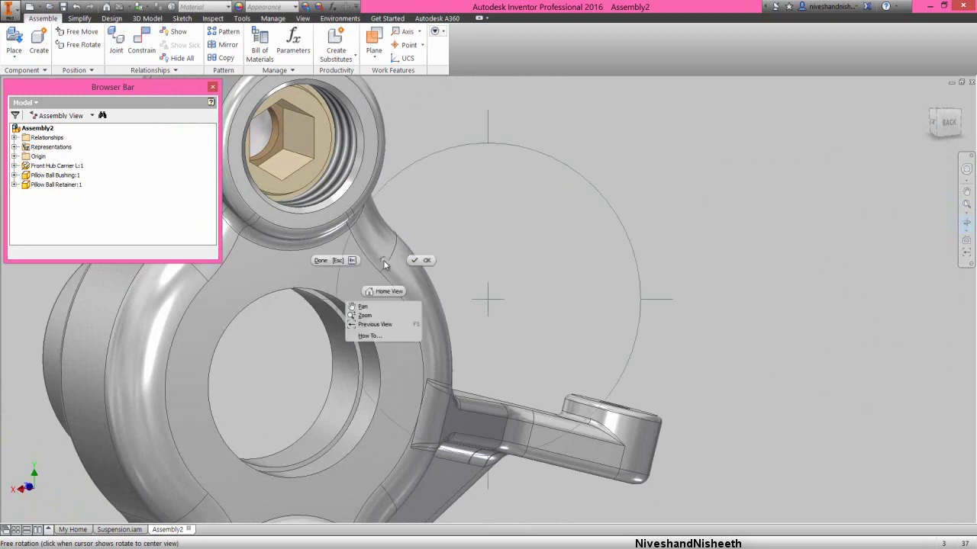
left_click(382, 285)
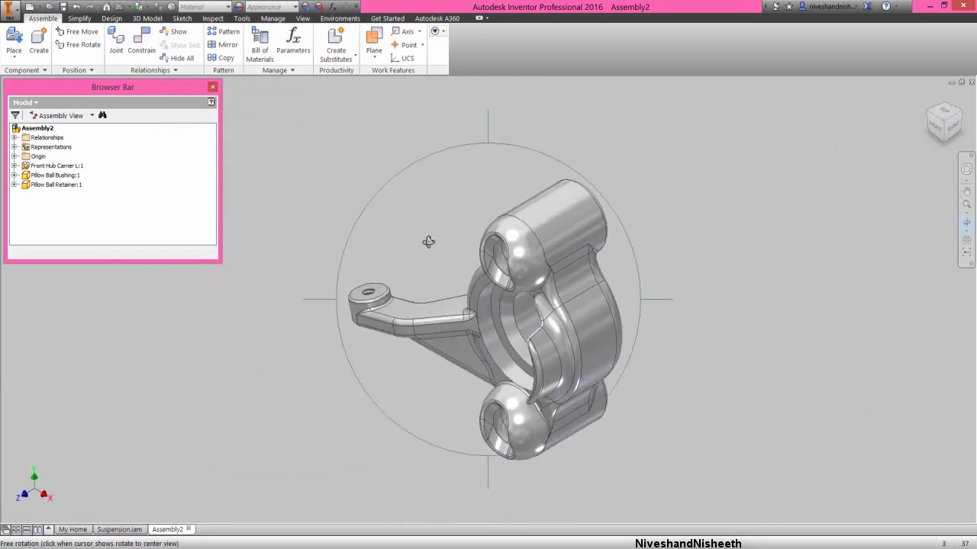
right_click(456, 240)
left_click(351, 236)
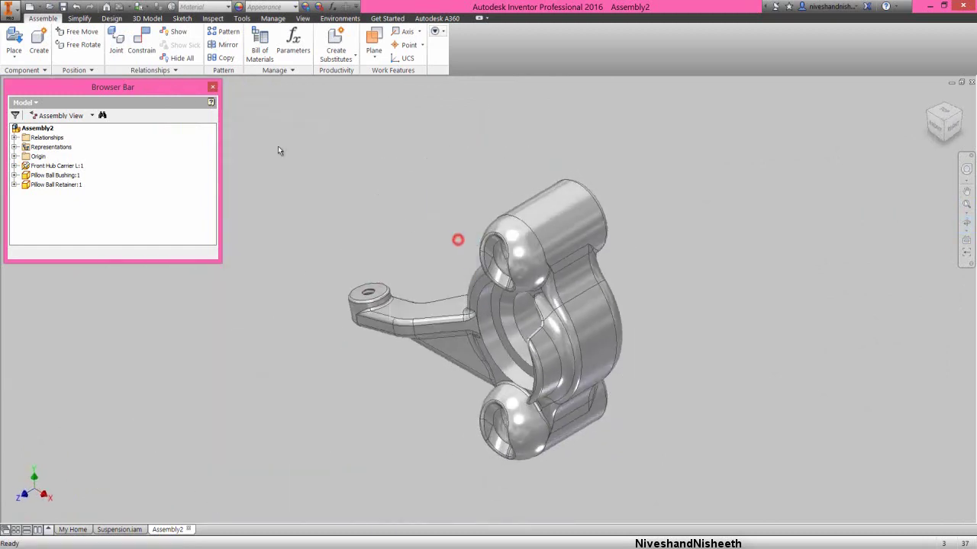
Step: Save the assembly as Front Hub Carrier L in the Suspension folder
left_click(63, 8)
left_click(481, 238)
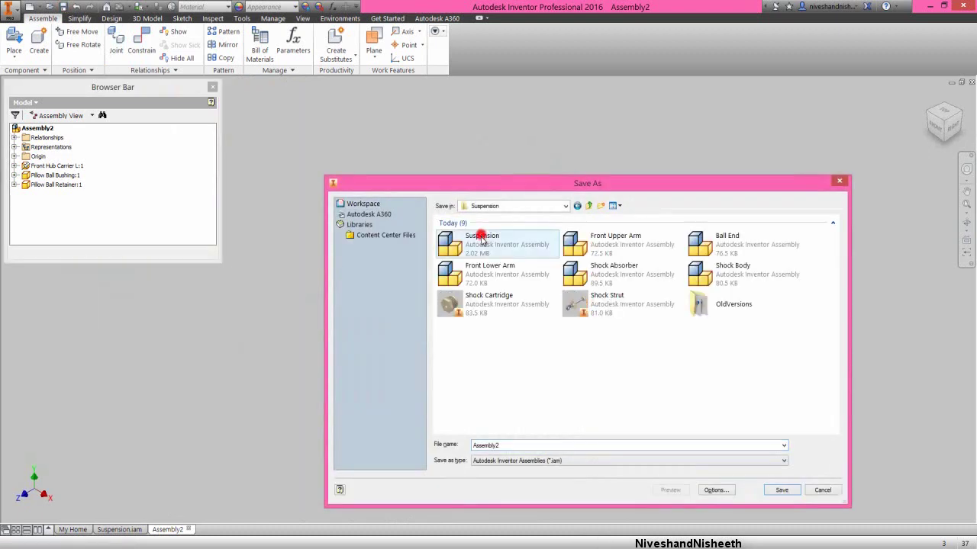
left_click_drag(518, 186, 456, 154)
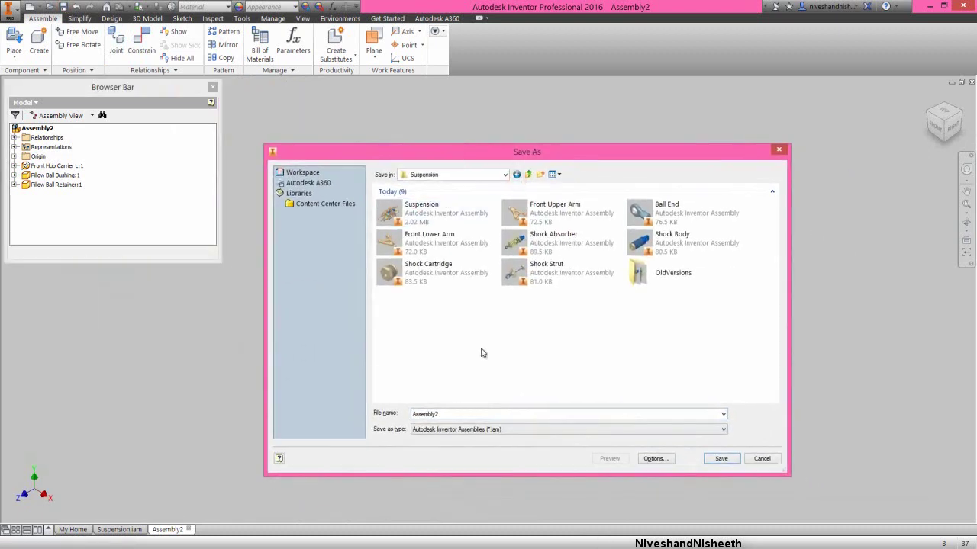
double_click(457, 412)
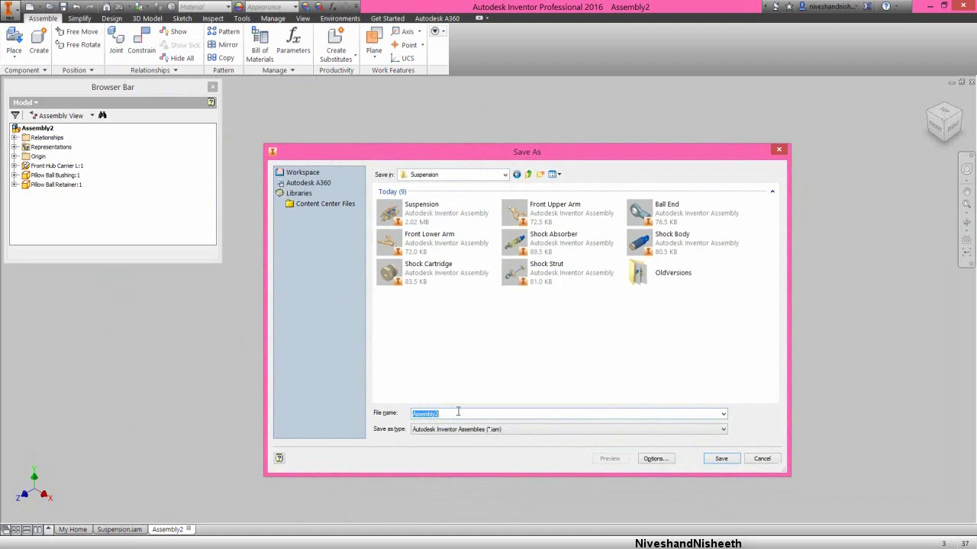
type("Front")
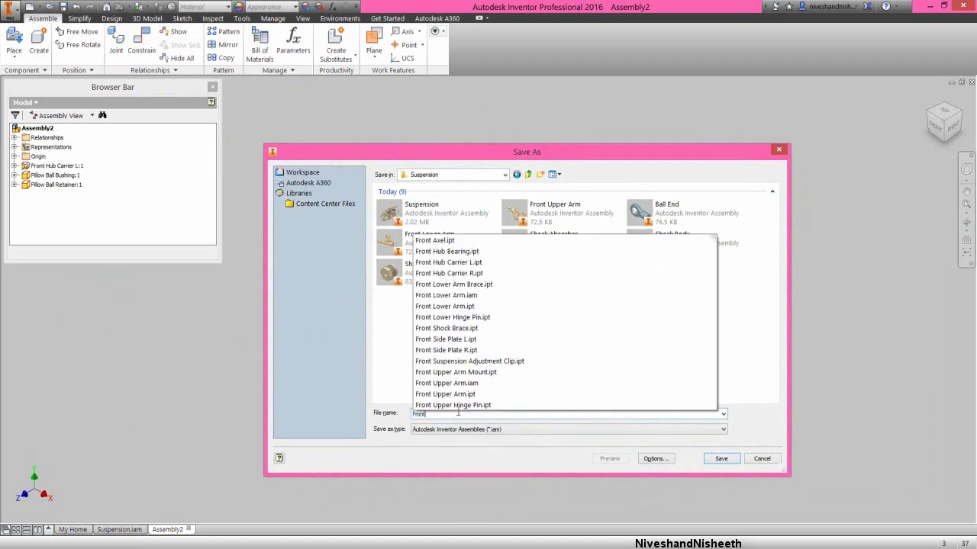
type(" Hub")
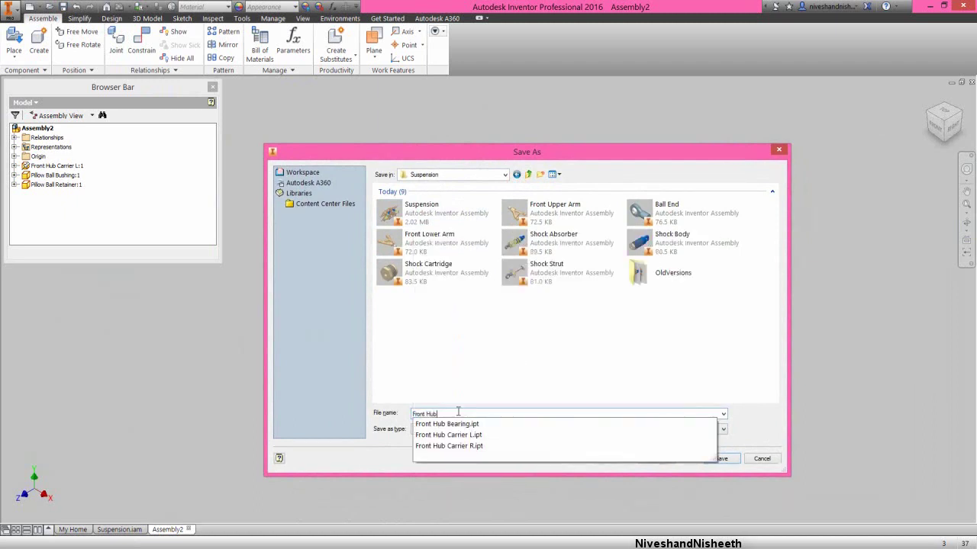
type(" Carrier")
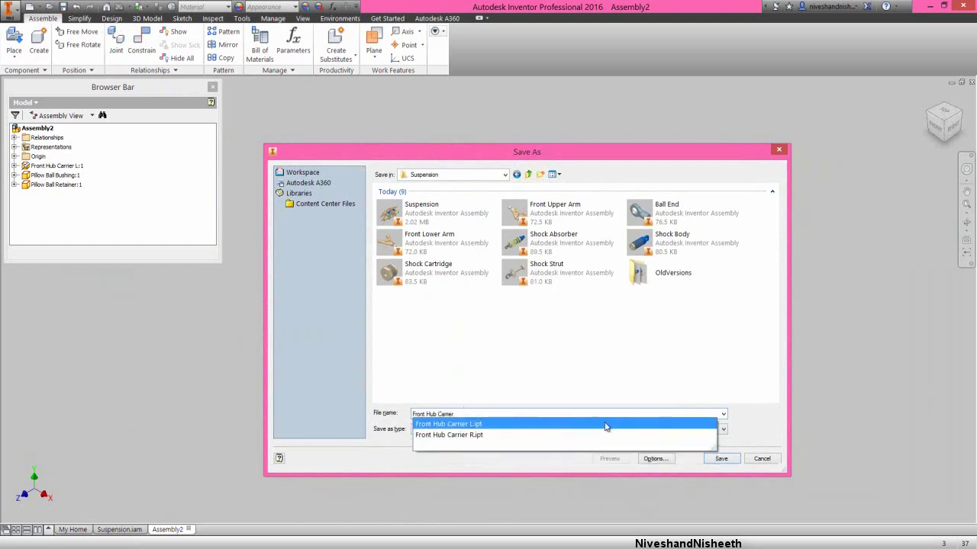
left_click(458, 412)
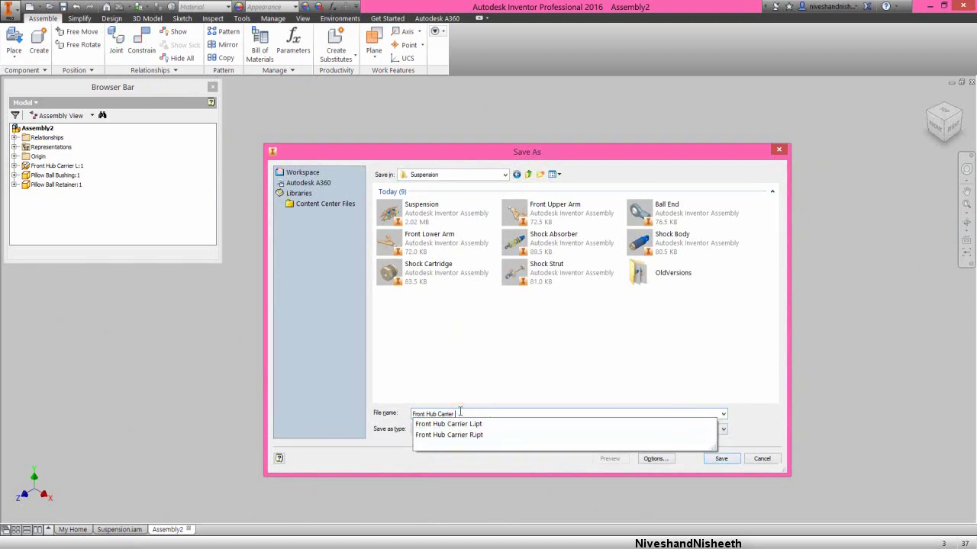
type("L")
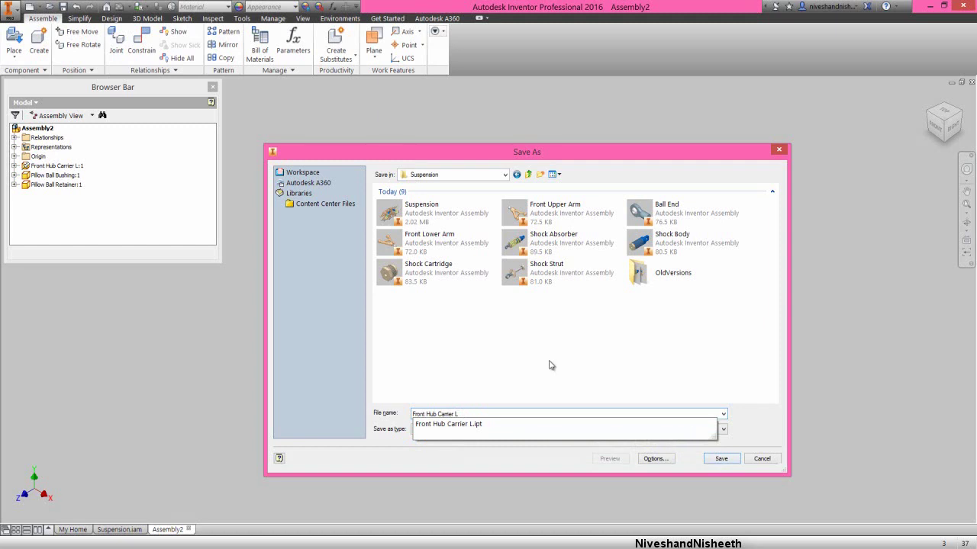
left_click(720, 459)
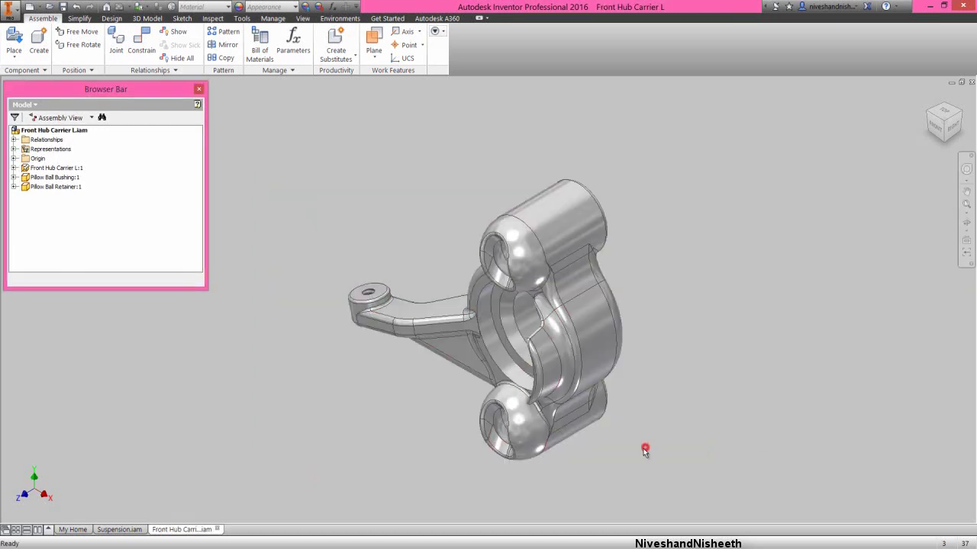
Step: Add a second Pillow Ball Retainer and a second Pillow Ball Bushing in the empty space beside the hub carrier
left_click_drag(79, 184, 698, 298)
left_click(382, 224)
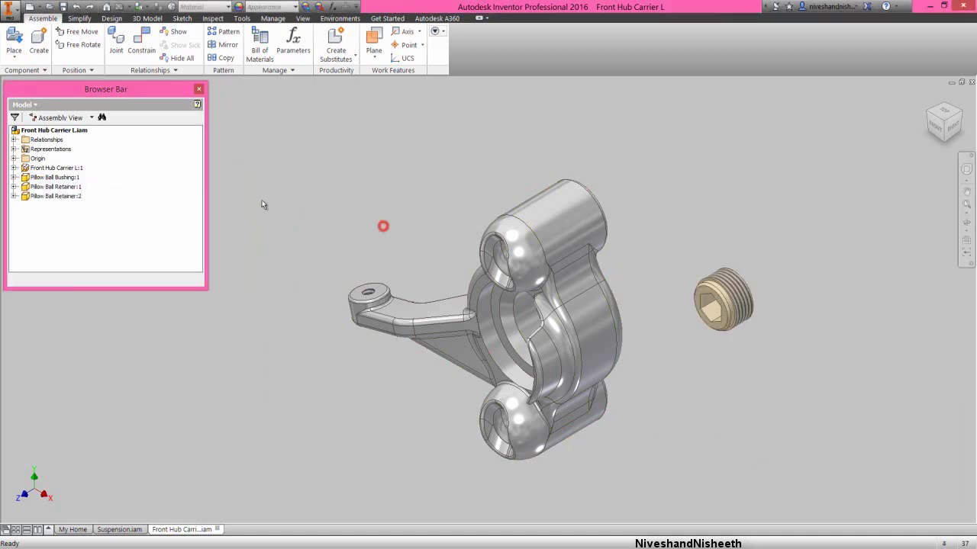
left_click(67, 176)
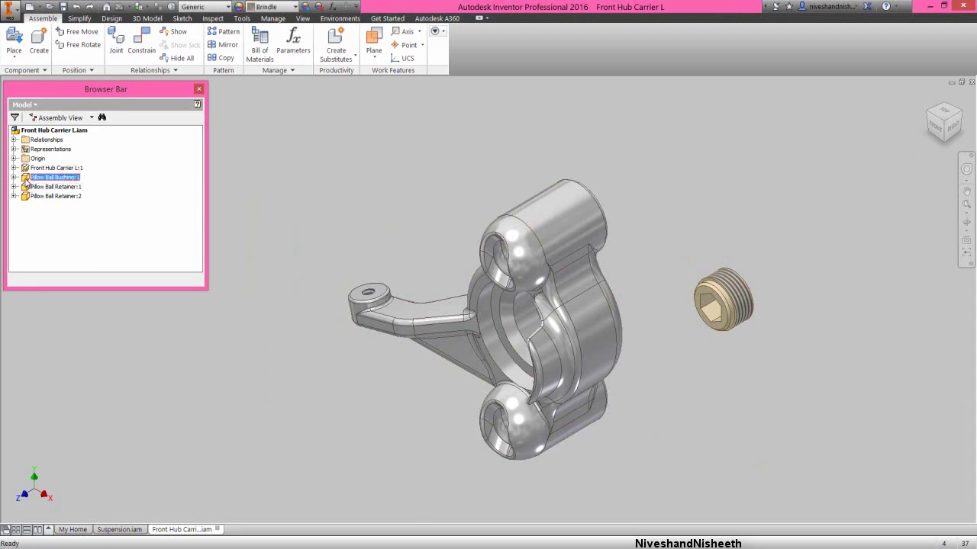
left_click_drag(29, 176, 506, 284)
left_click_drag(747, 391, 750, 388)
scroll(777, 376, "down", 3)
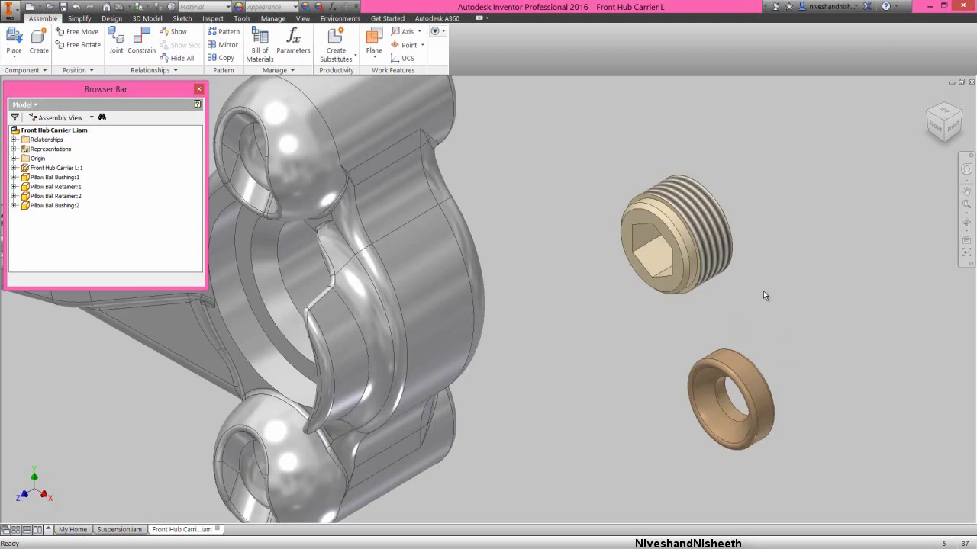
Step: Mate the axes of the second Pillow Ball Retainer and second Pillow Ball Bushing, and slide the retainer out behind the bushing
right_click(763, 286)
left_click(721, 271)
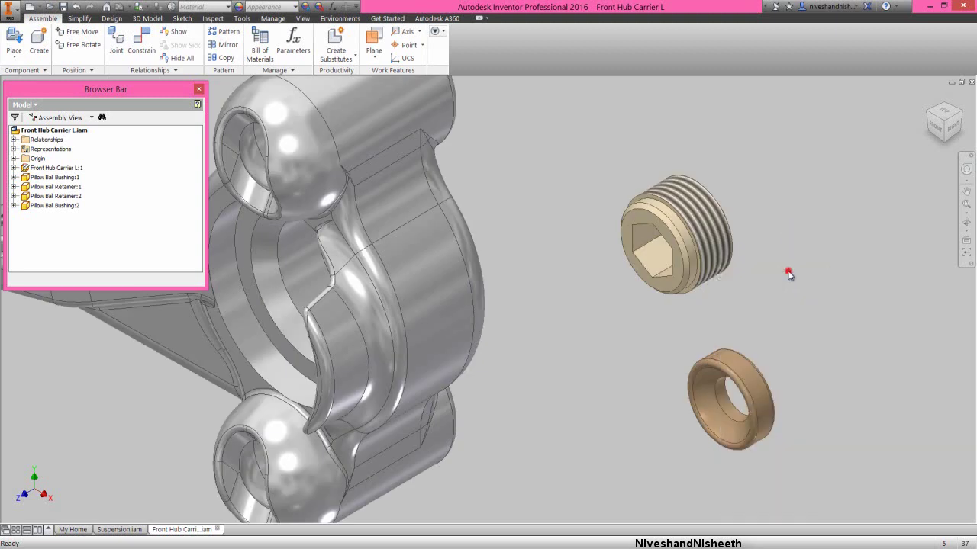
left_click(712, 234)
left_click(752, 386)
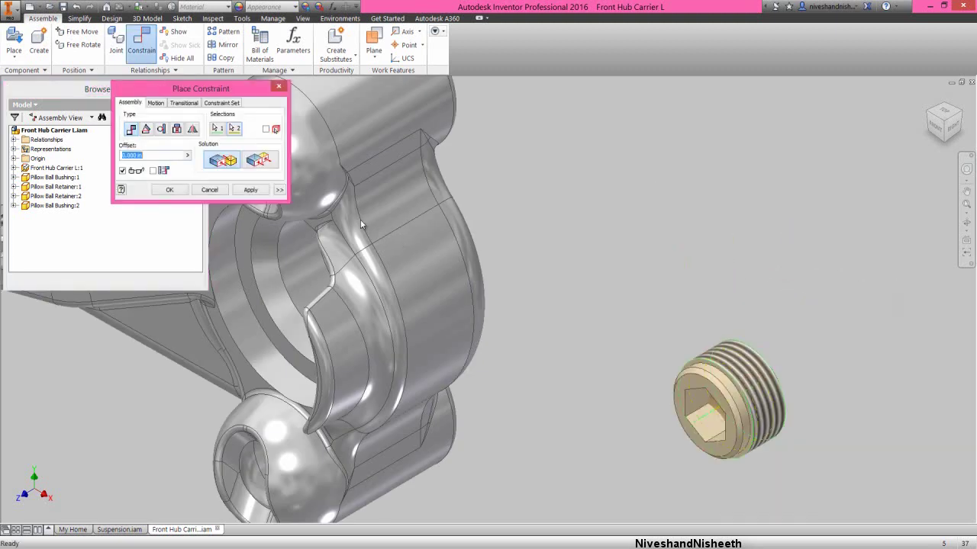
left_click(169, 189)
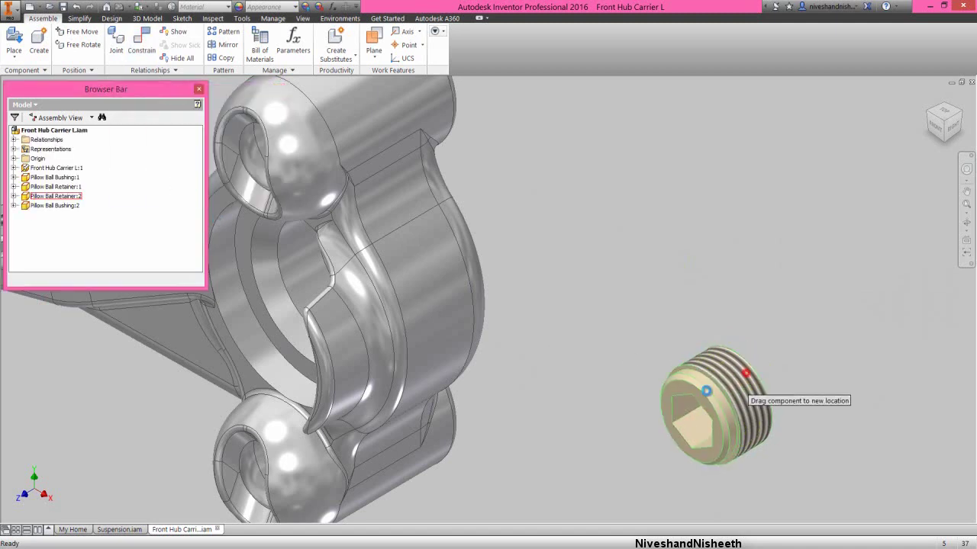
left_click_drag(704, 388, 828, 344)
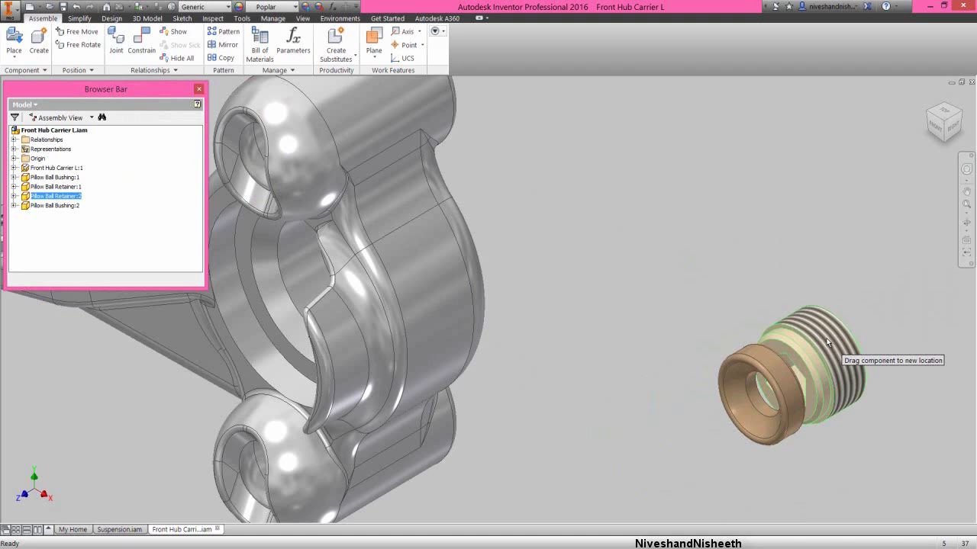
left_click_drag(827, 344, 828, 335)
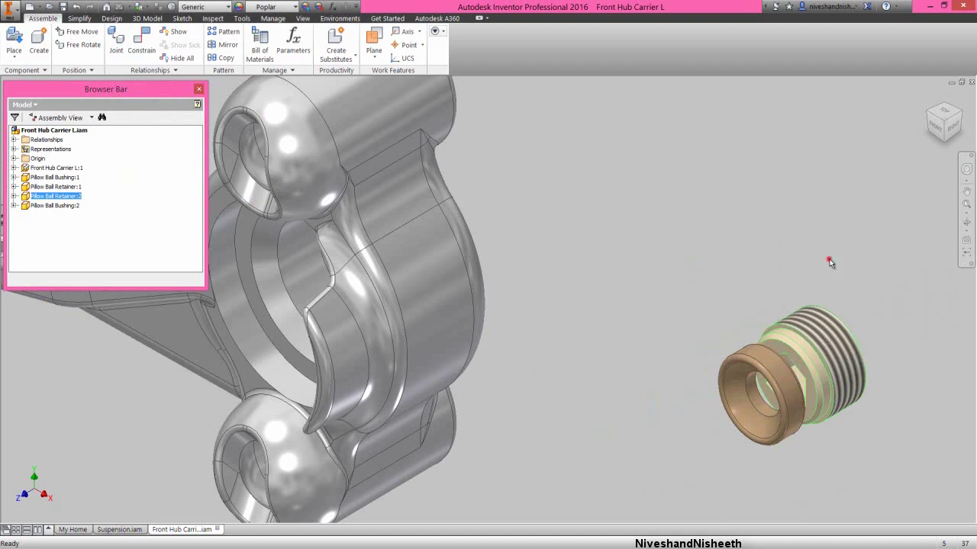
Step: Mate the second retainer's end face to the second bushing's flat ring face with 0.000 in offset and check the fit from the Right view
scroll(829, 262, "up", 5)
right_click(594, 230)
left_click(630, 215)
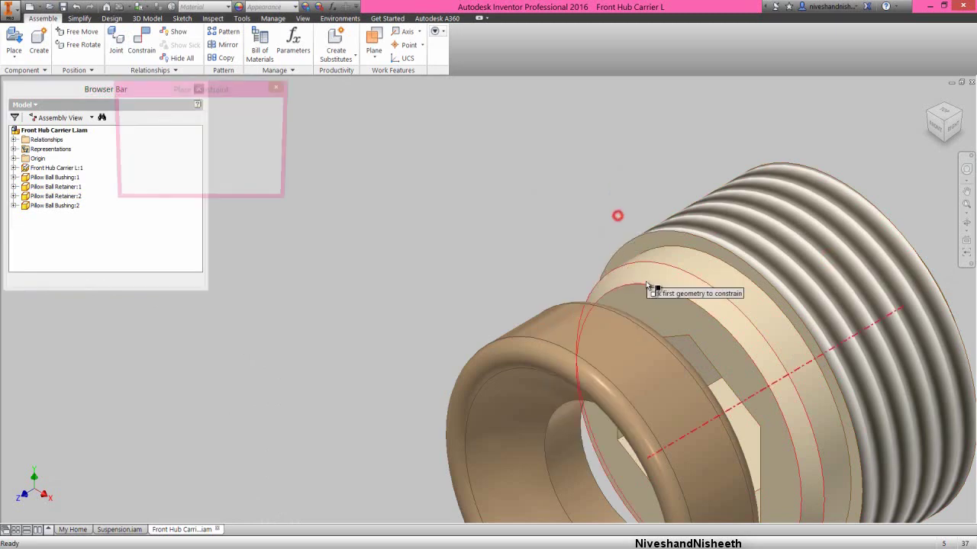
left_click(655, 306)
left_click(928, 96)
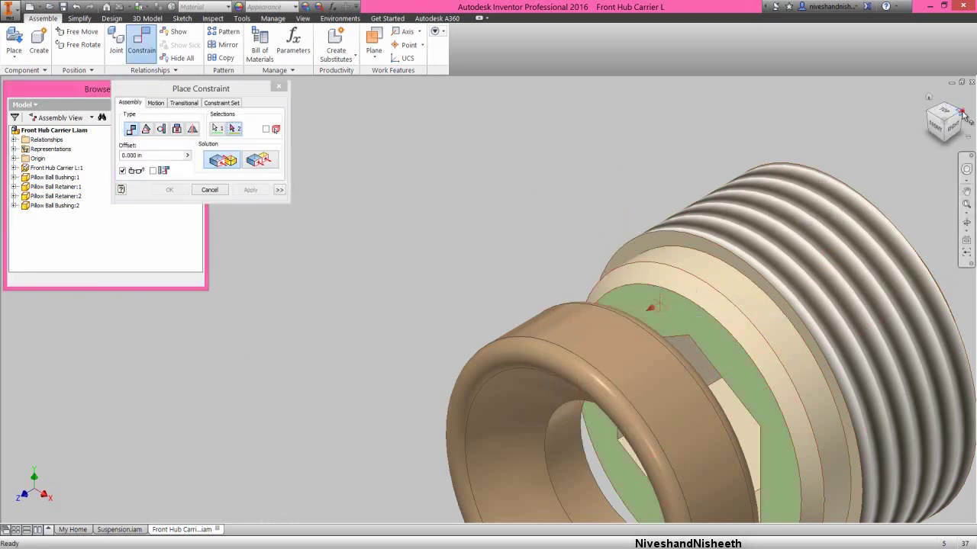
scroll(461, 393, "up", 5)
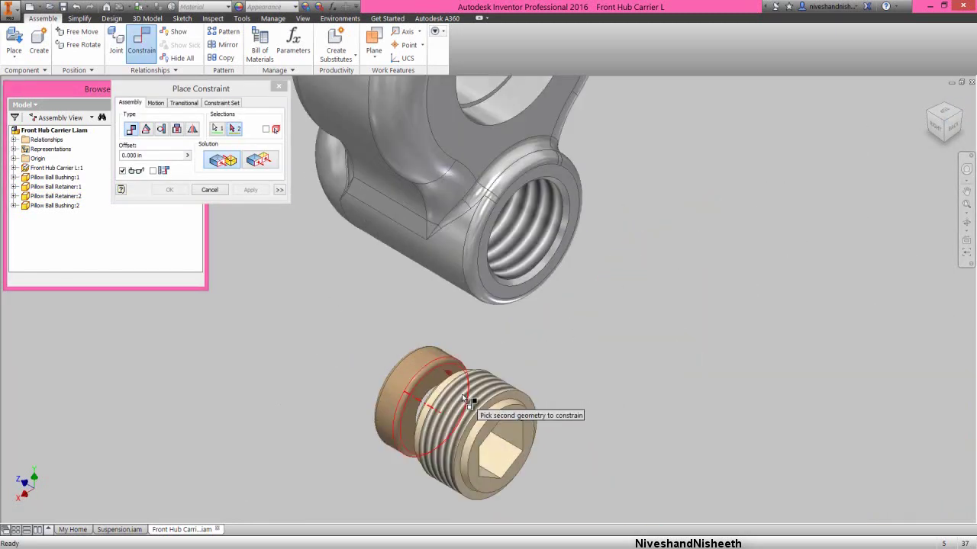
left_click(424, 356)
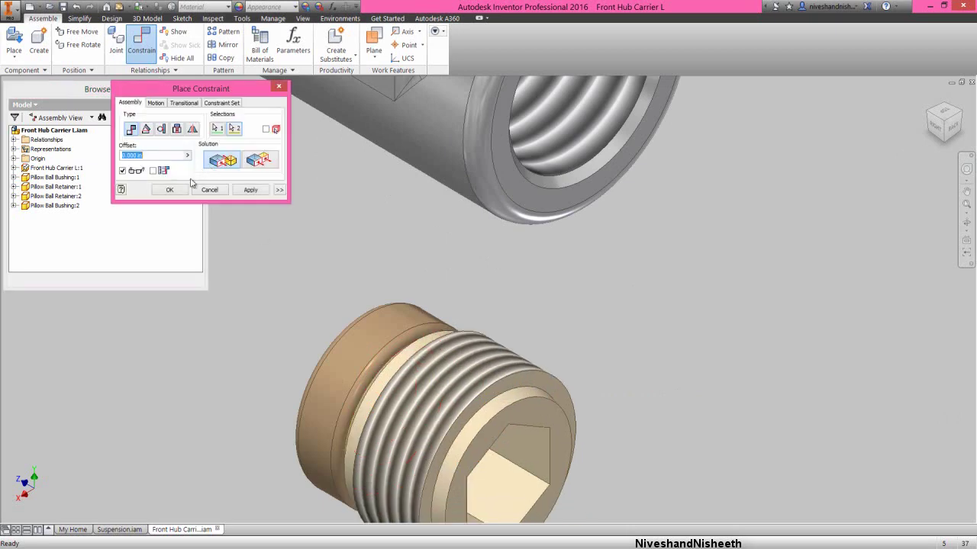
left_click(170, 190)
left_click(937, 135)
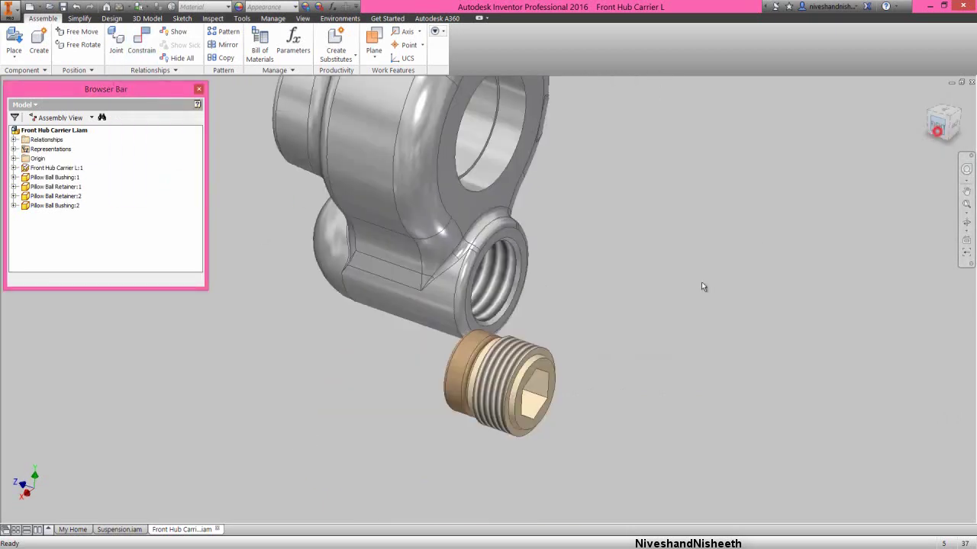
scroll(551, 335, "up", 5)
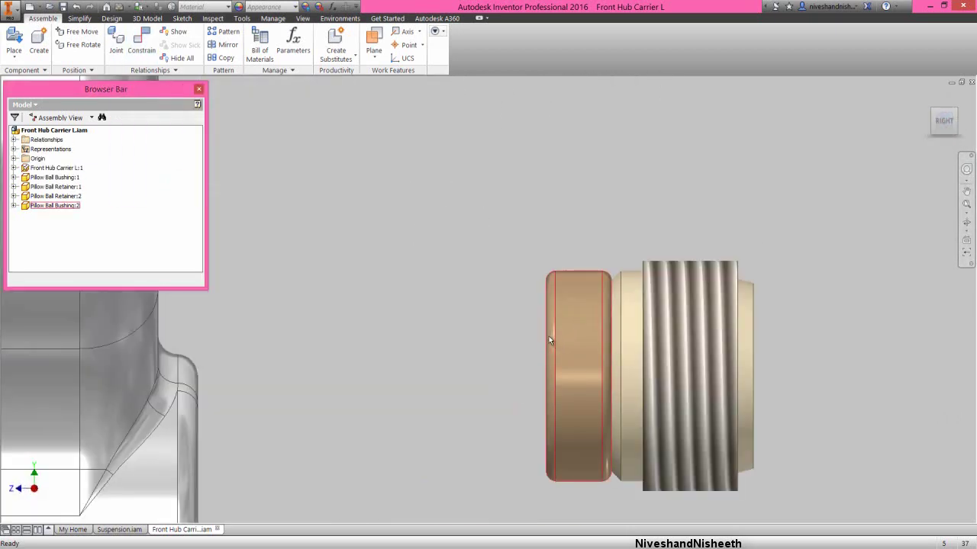
scroll(671, 296, "down", 5)
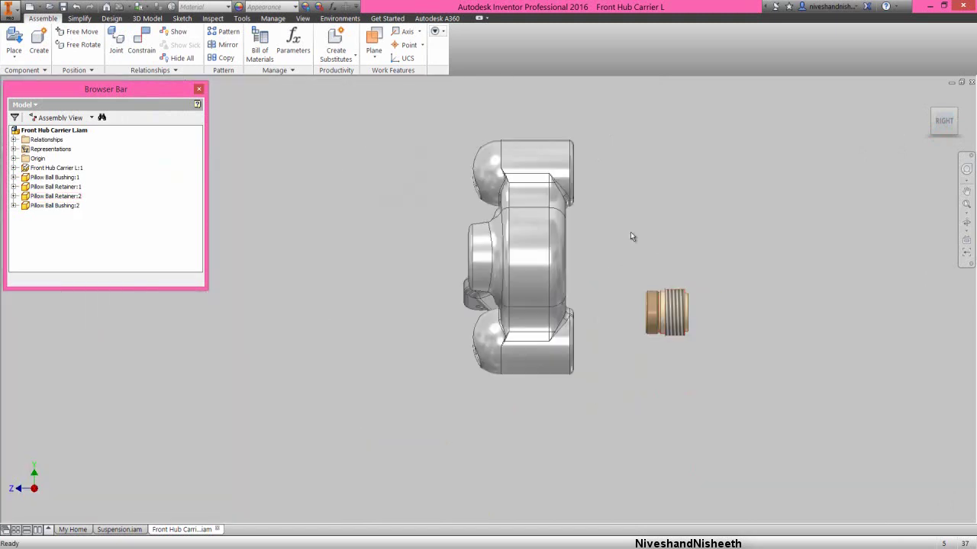
Step: Mate the second bushing's concave seat to the hub carrier's lower spherical end with 0.000 in offset
right_click(613, 213)
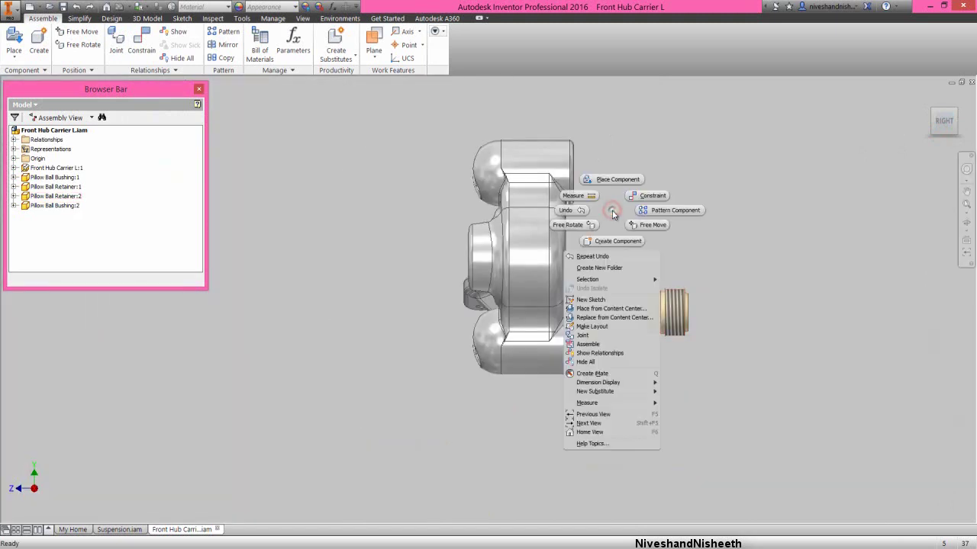
left_click(648, 196)
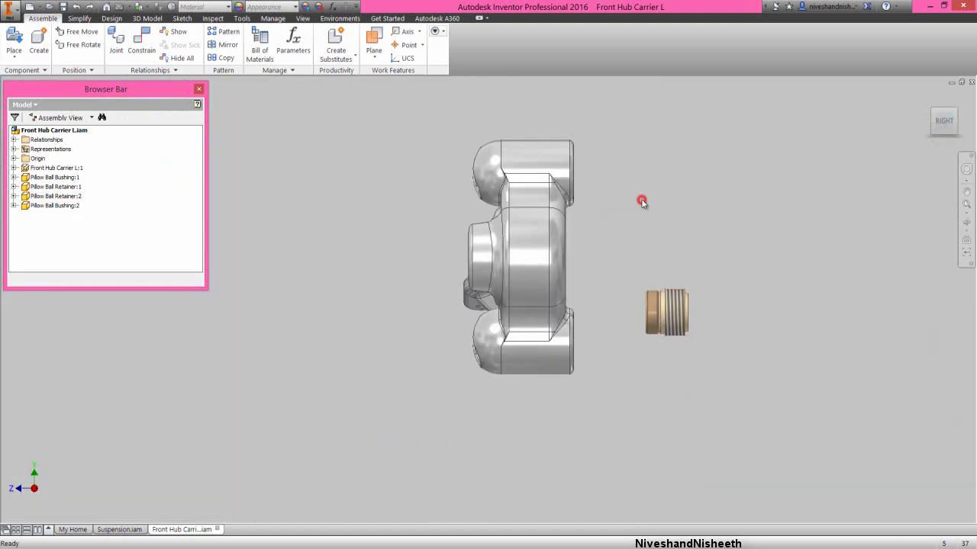
left_click(921, 132)
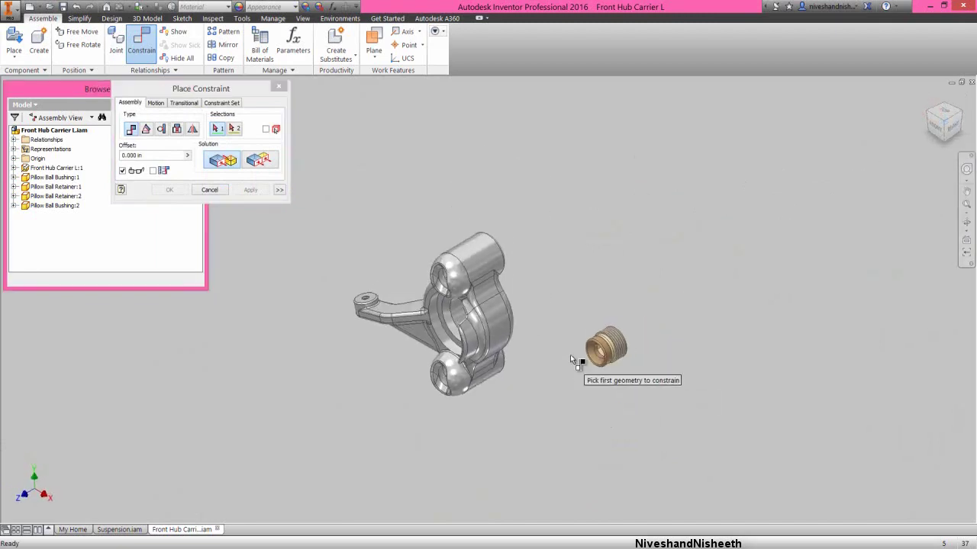
scroll(570, 355, "up", 5)
left_click(701, 360)
scroll(718, 347, "down", 5)
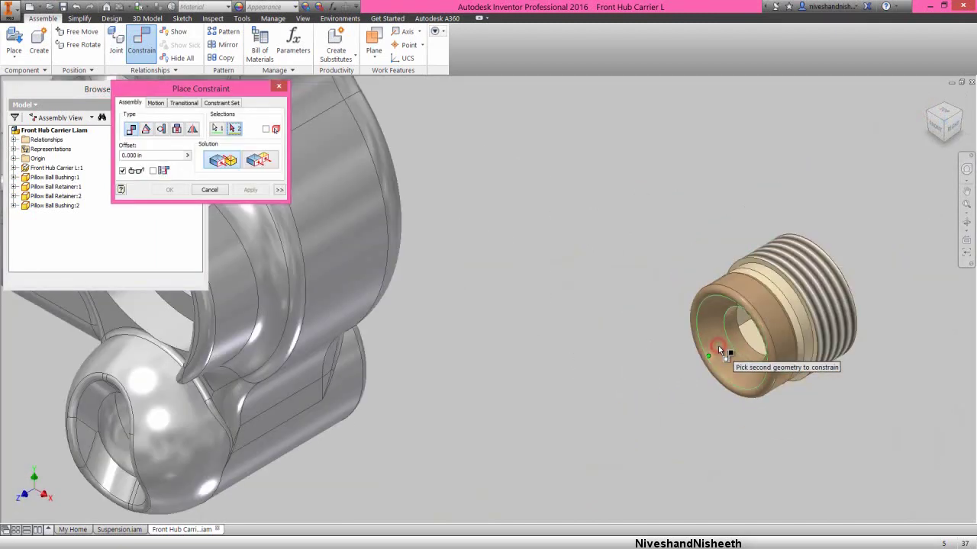
left_click(413, 406)
scroll(409, 415, "up", 3)
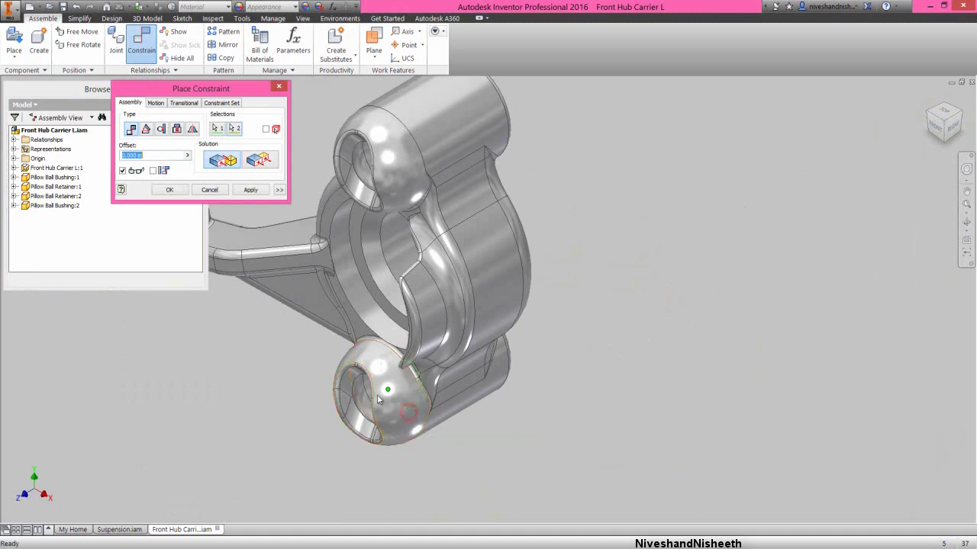
left_click(170, 189)
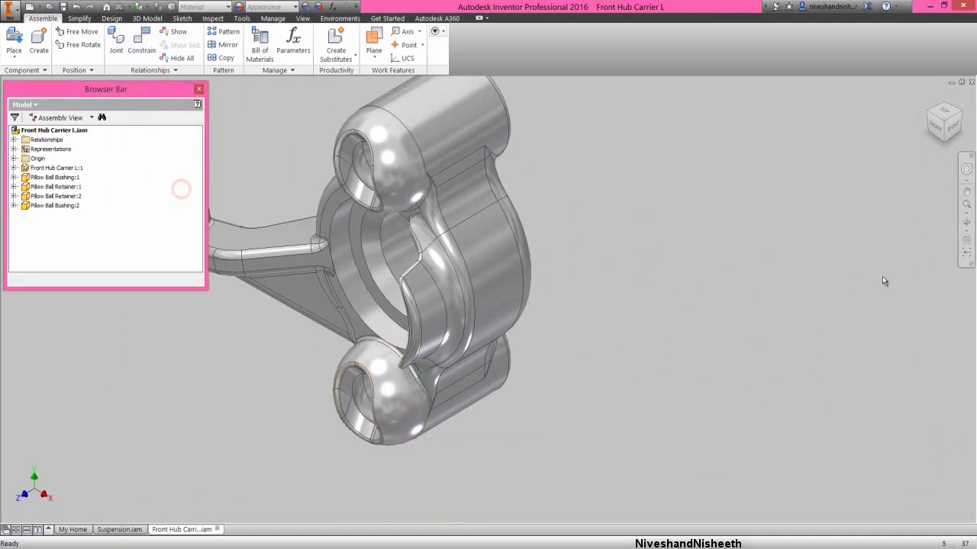
Step: Inspect the bushing and retainer fit from the threaded rear side of the hub carrier, and return to the Home view
left_click(967, 219)
left_click_drag(473, 358, 276, 365)
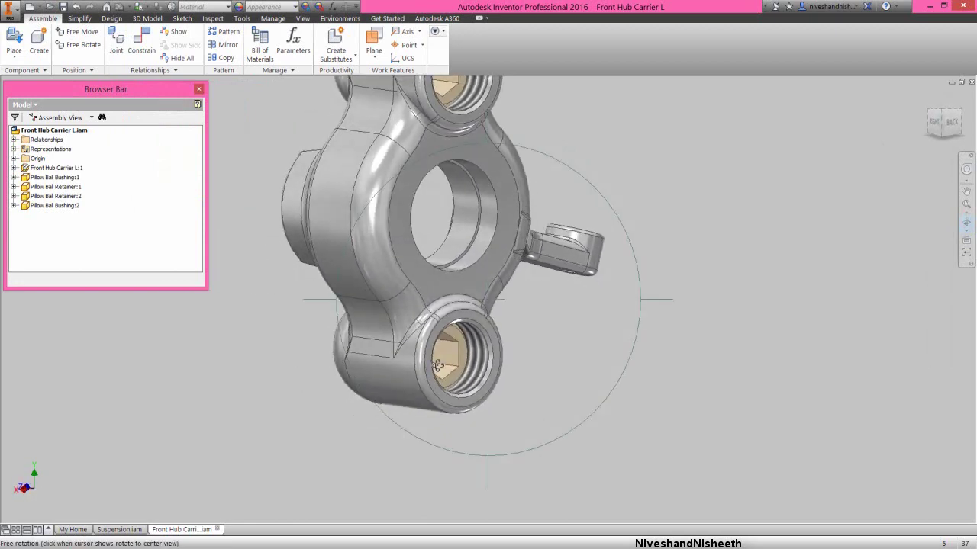
right_click(461, 357)
key("Escape")
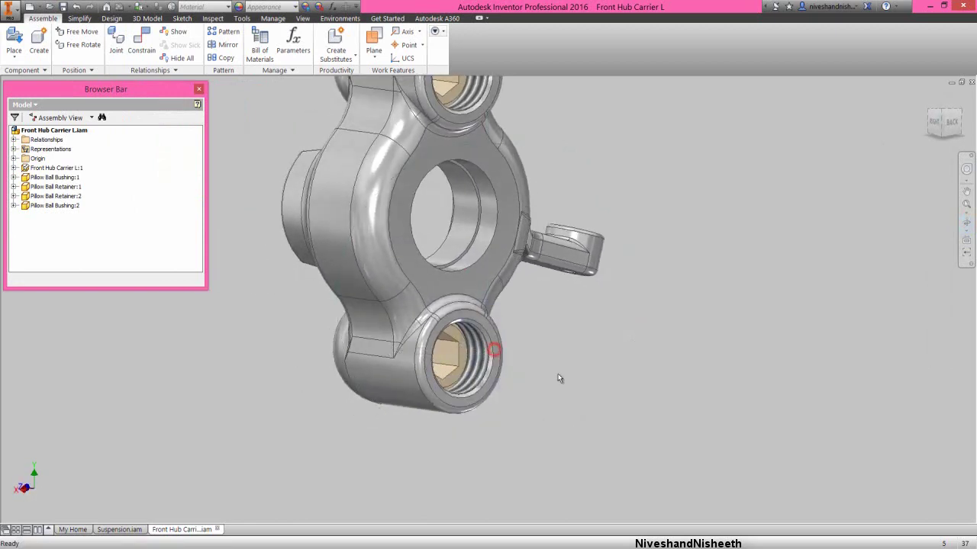
right_click(526, 385)
left_click(500, 328)
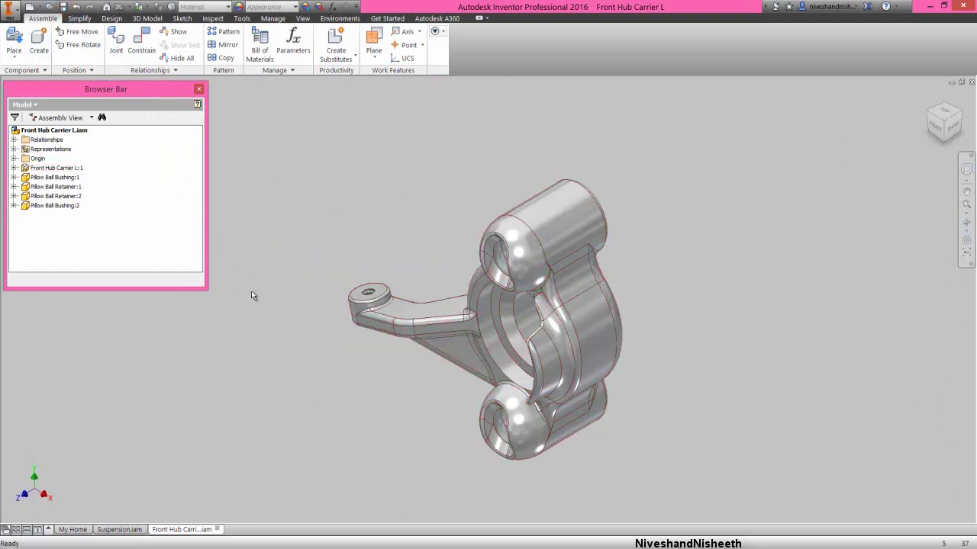
Step: Place one Rear Hub Bearing from the Suspension folder in the empty space beside the hub carrier
right_click(322, 257)
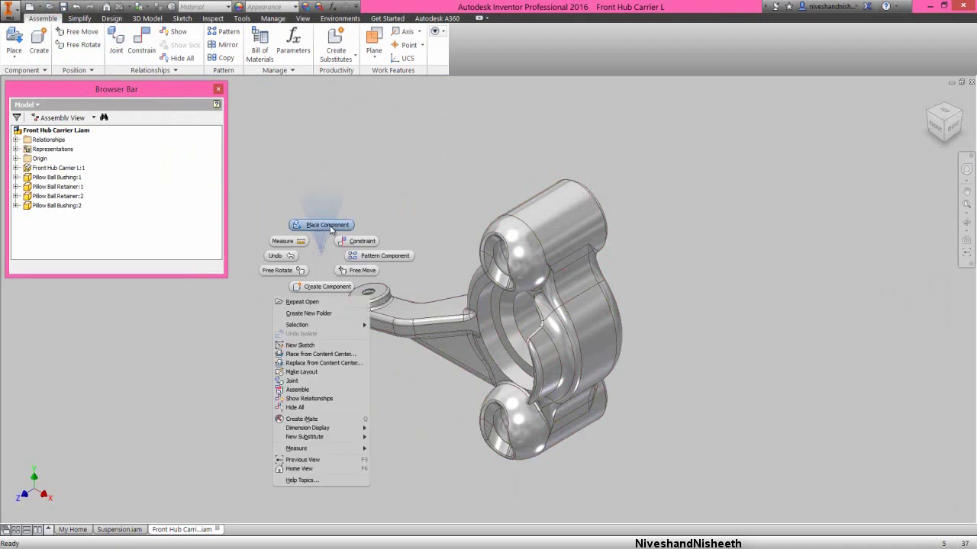
left_click(327, 225)
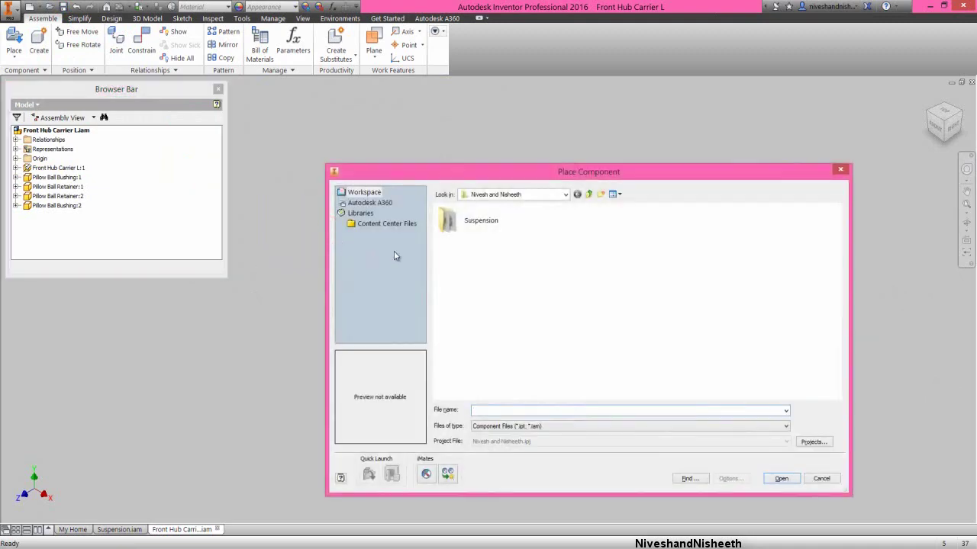
double_click(468, 222)
left_click_drag(511, 179, 451, 171)
left_click(551, 220)
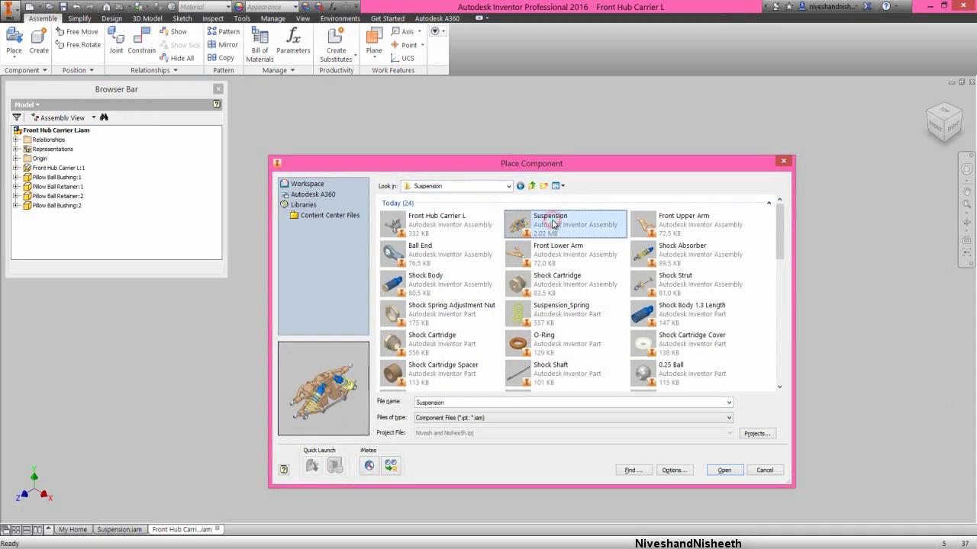
scroll(553, 223, "down", 10)
left_click(496, 220)
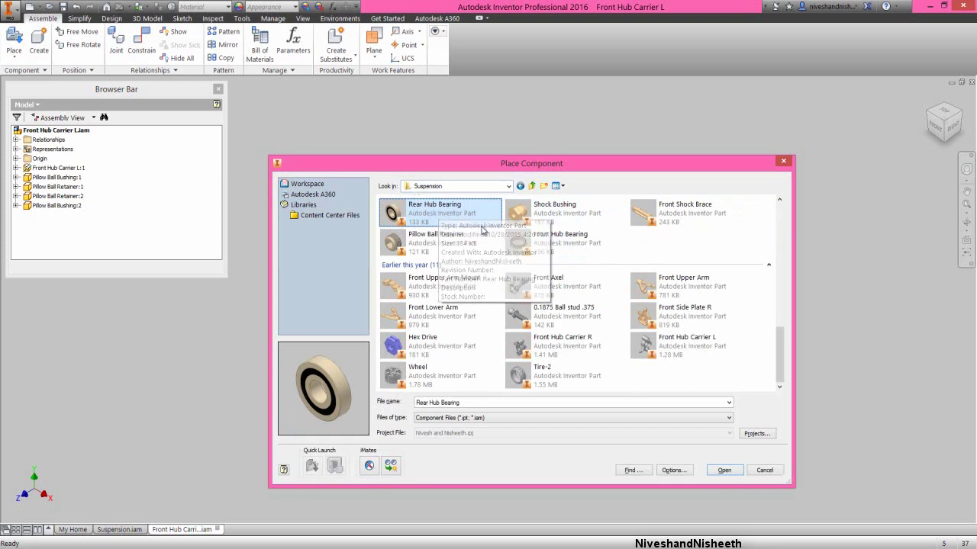
left_click(723, 470)
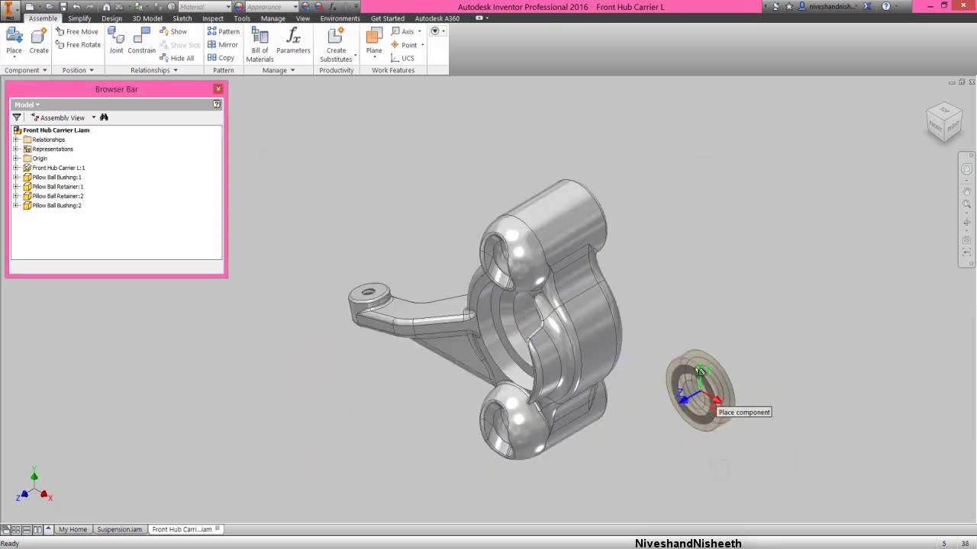
left_click(700, 302)
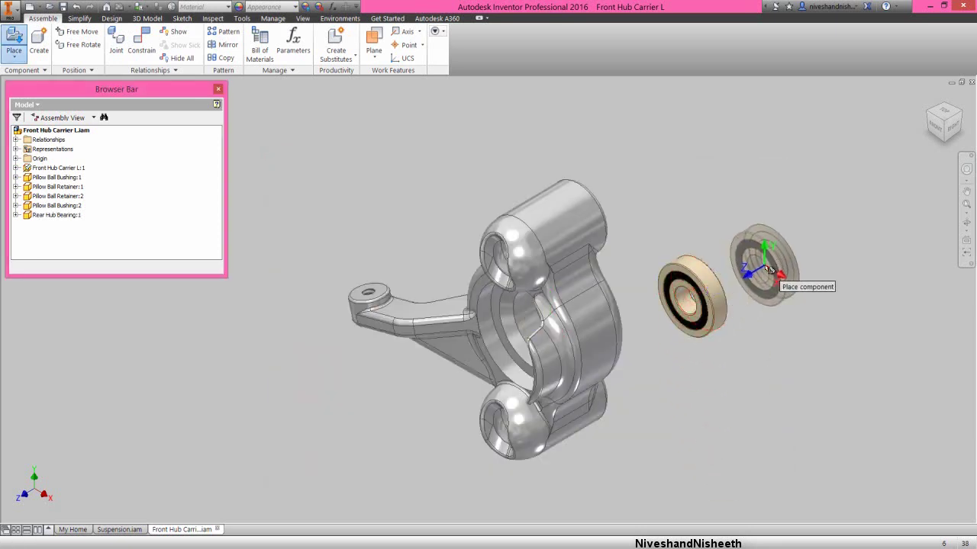
right_click(738, 279)
left_click(798, 271)
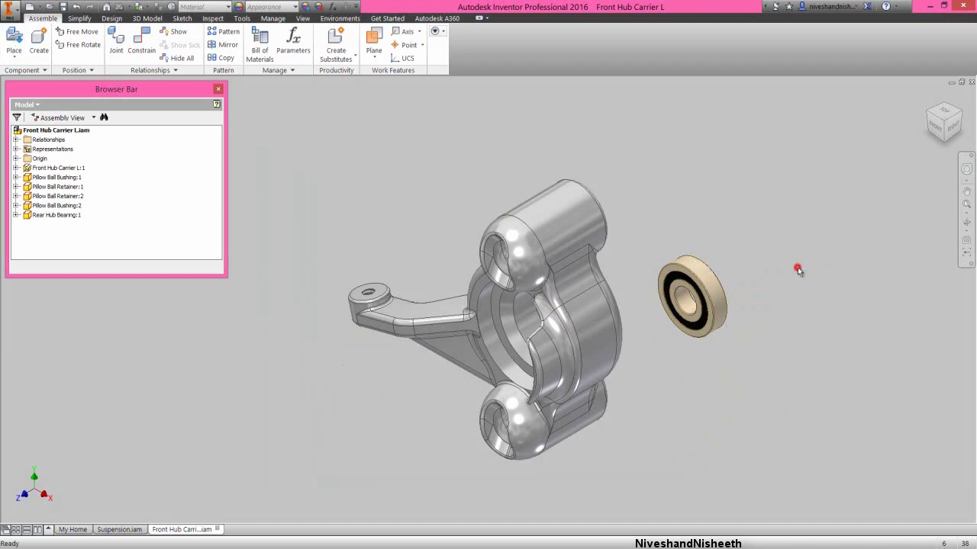
Step: Add an Insert constraint with 0.000 in offset between the Rear Hub Bearing's outer circular edge and the inner shoulder edge of the carrier's central bore
left_click(638, 272)
left_click(647, 237)
right_click(649, 237)
left_click(670, 225)
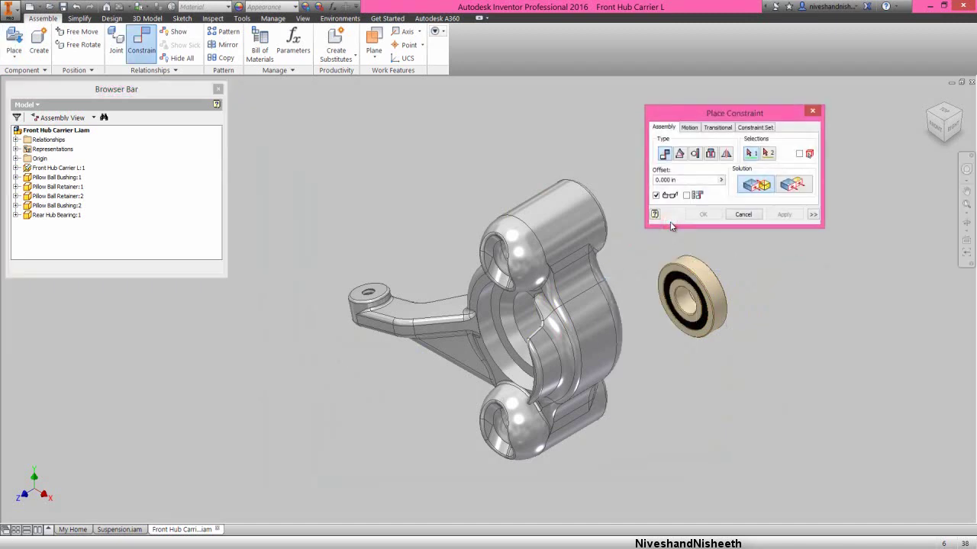
left_click(711, 154)
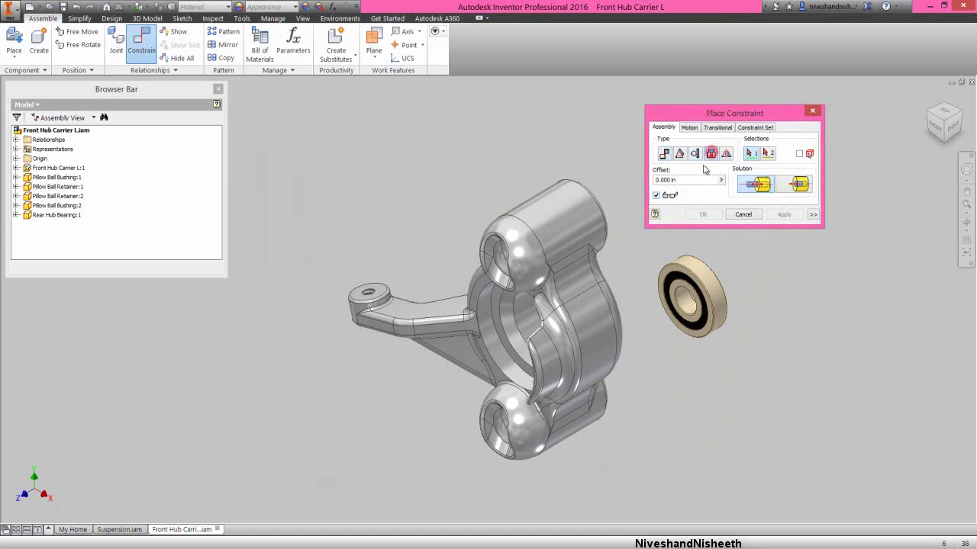
scroll(671, 257, "up", 5)
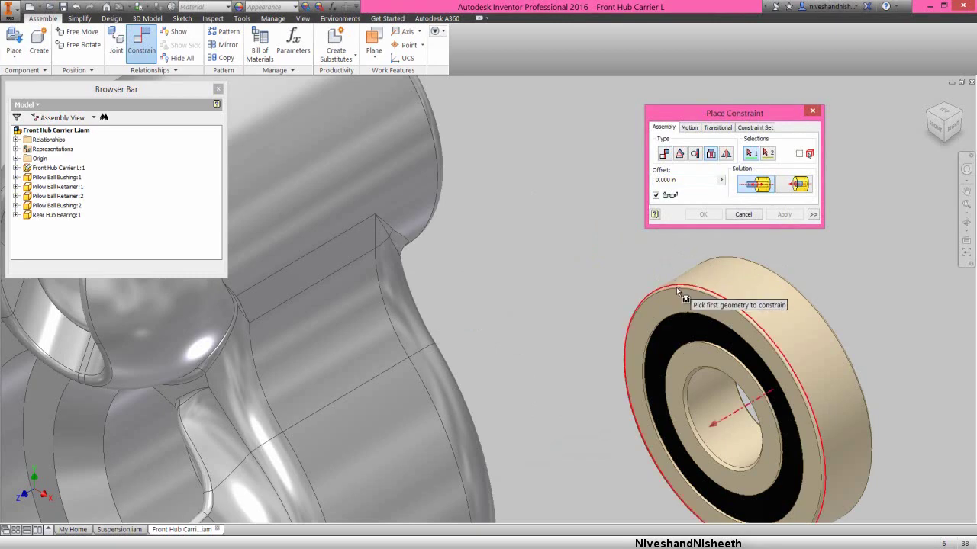
left_click(677, 289)
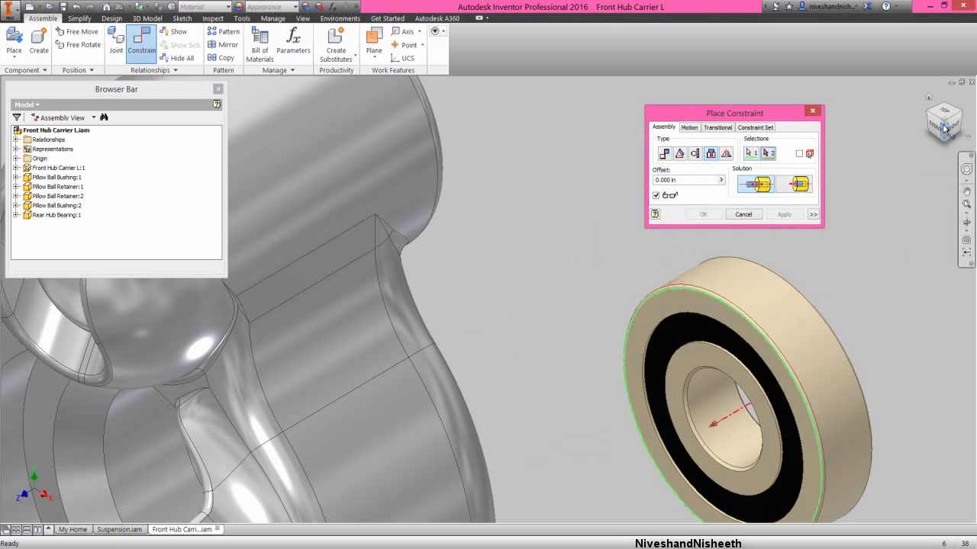
left_click(928, 97)
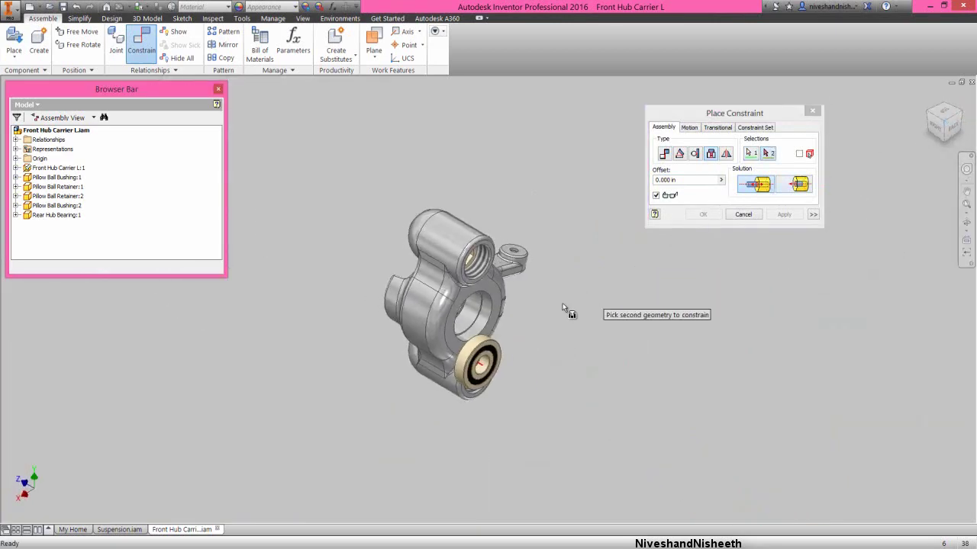
scroll(488, 326, "up", 5)
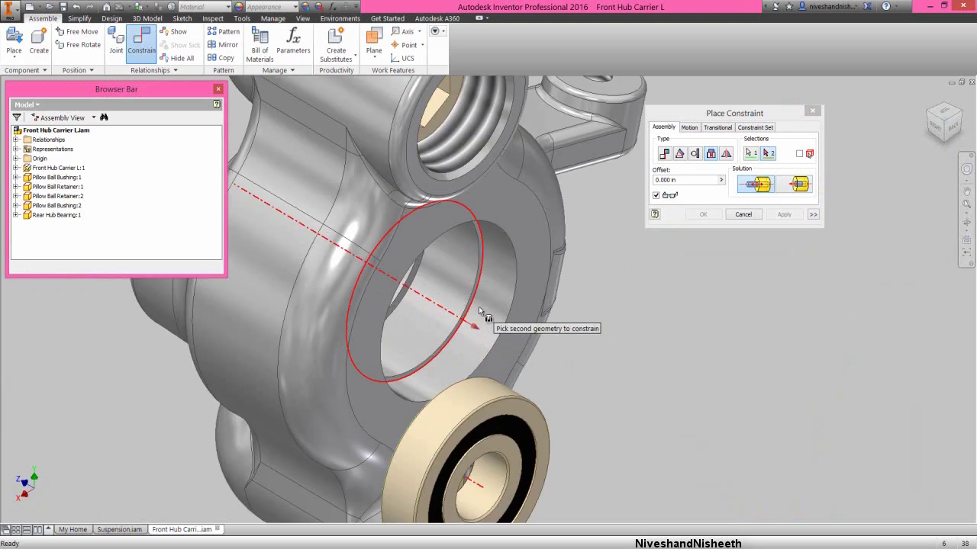
left_click(474, 296)
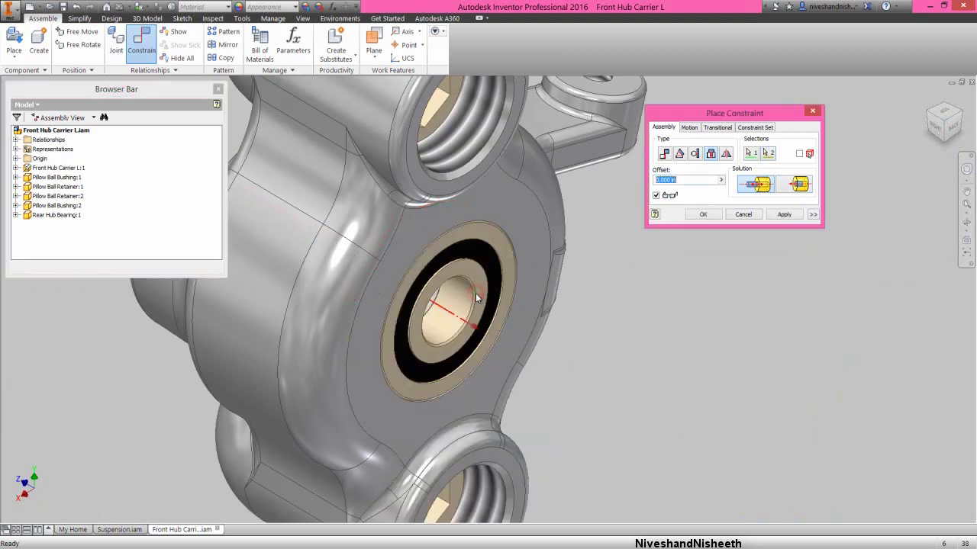
left_click(704, 215)
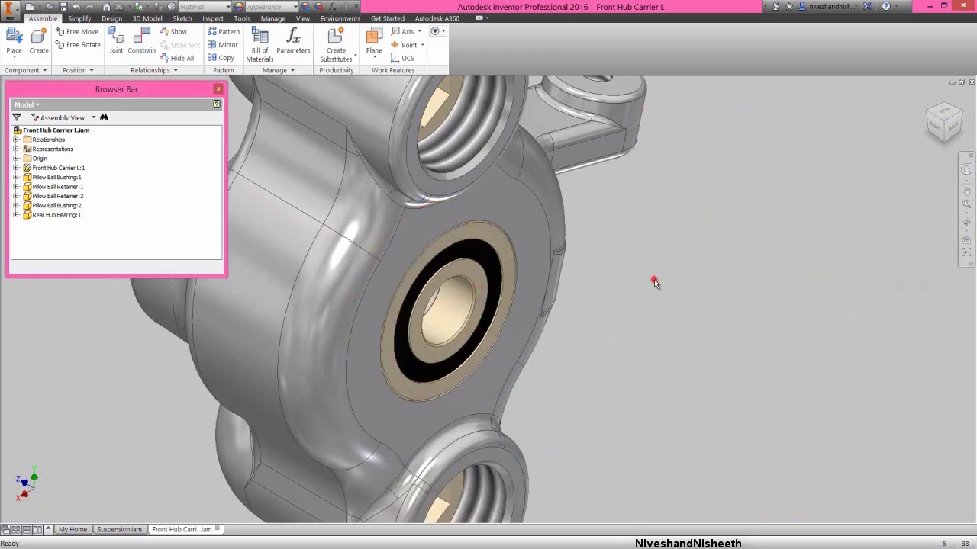
Step: Place one Front Axel part from the Suspension folder in the empty space beside the hub carrier in the Home view
left_click(625, 268)
right_click(631, 264)
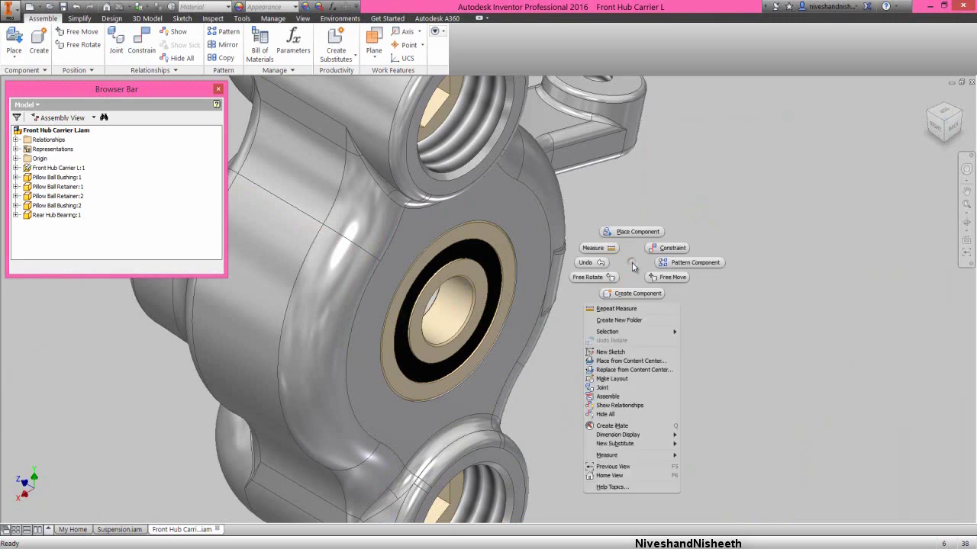
left_click(630, 477)
right_click(352, 211)
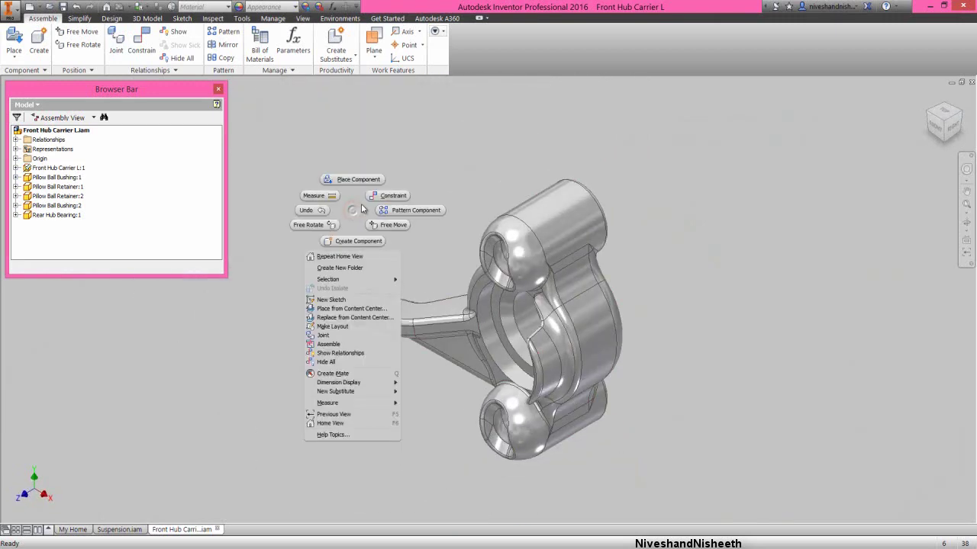
left_click(354, 180)
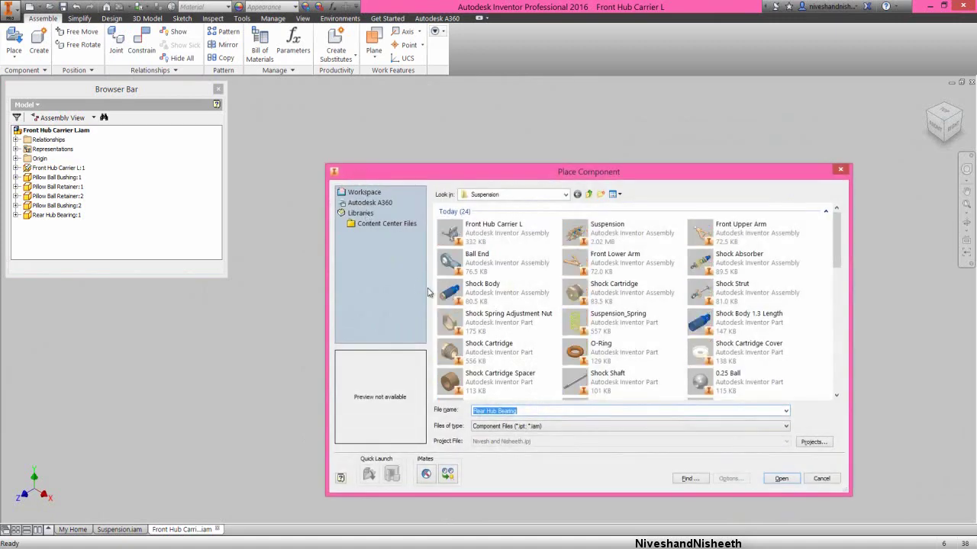
left_click_drag(835, 229, 834, 353)
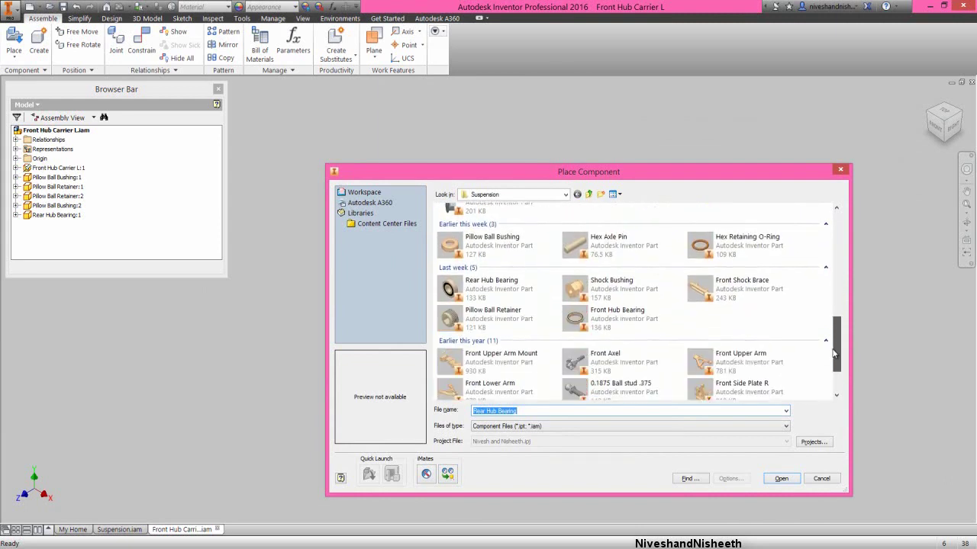
left_click(594, 359)
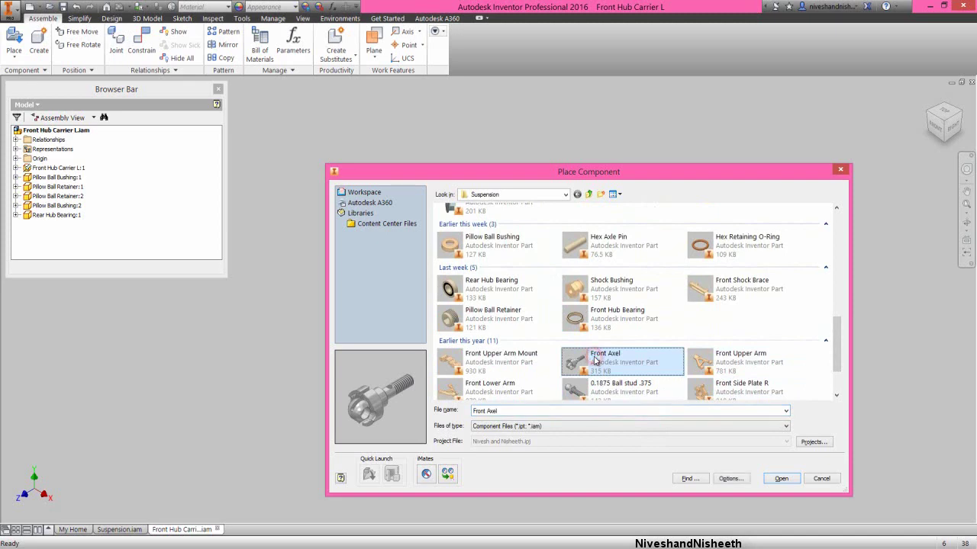
left_click(776, 479)
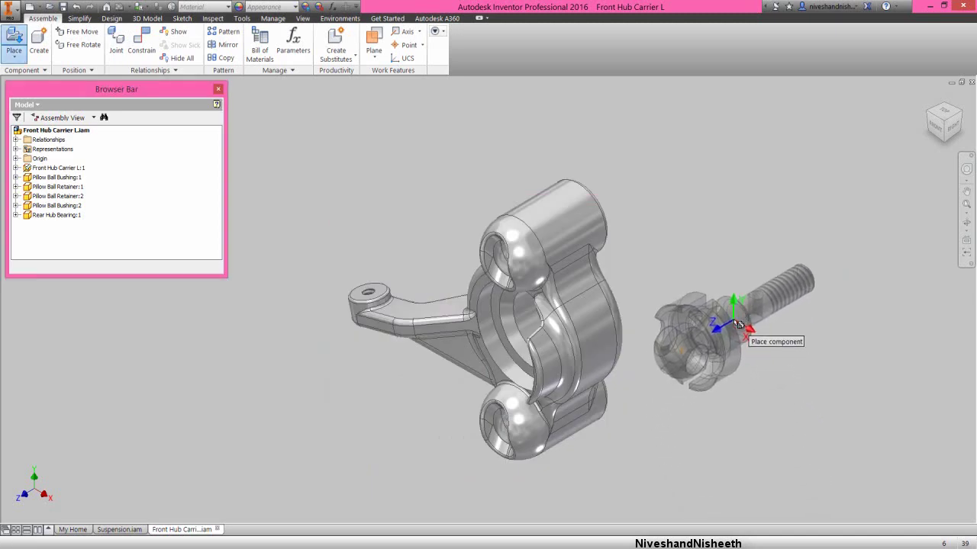
left_click(733, 320)
right_click(680, 220)
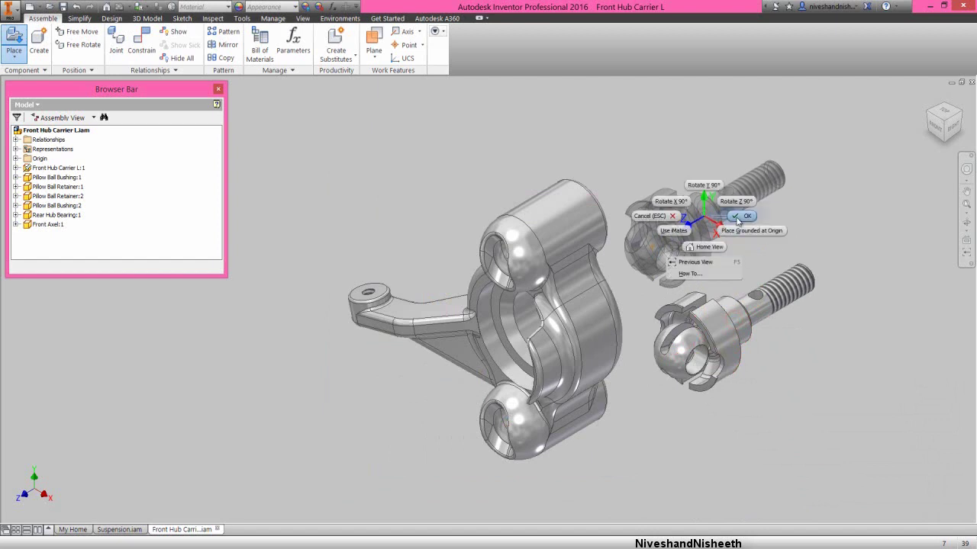
left_click(736, 217)
left_click(714, 238)
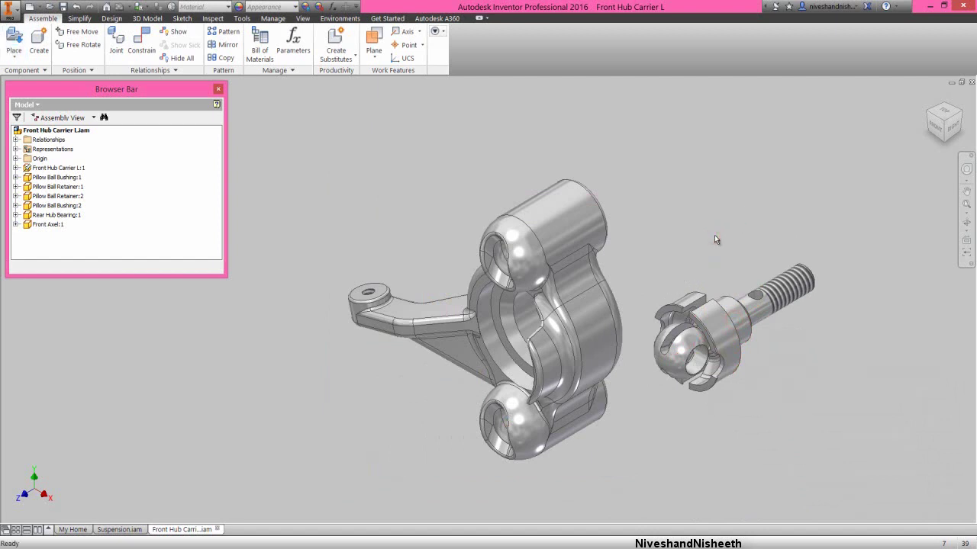
Step: Mate the Front Axel's shaft axis to the axis of the hub carrier's central bore with 0.000 in offset
left_click(677, 245)
right_click(677, 244)
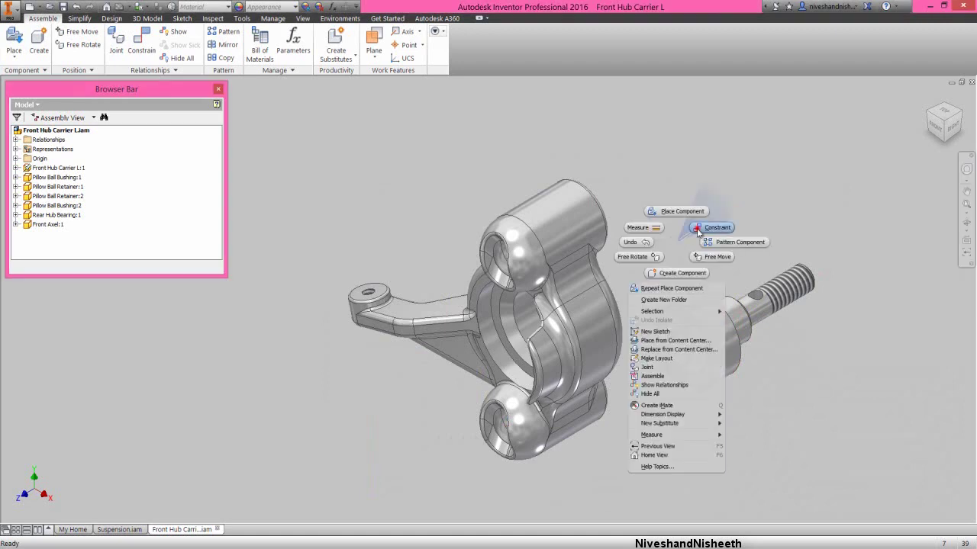
left_click(699, 229)
left_click(709, 289)
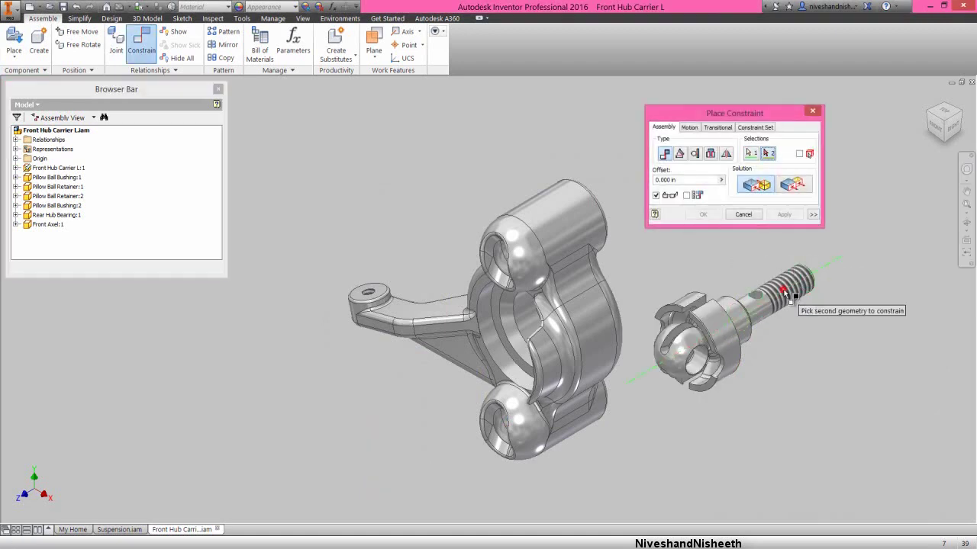
left_click(527, 319)
left_click(704, 213)
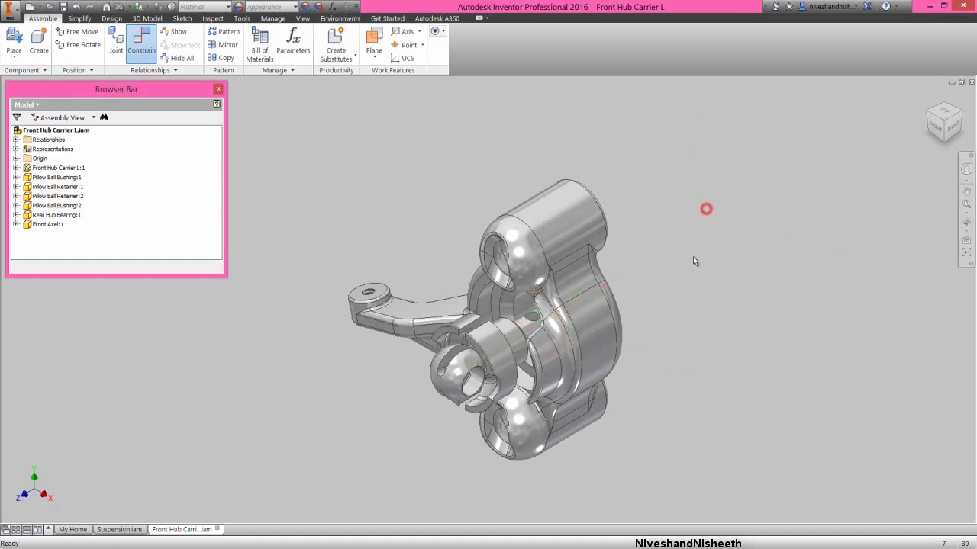
Step: Place one Front Hub Bearing from the Suspension folder in the empty space in front of the axle and steering arm
right_click(372, 188)
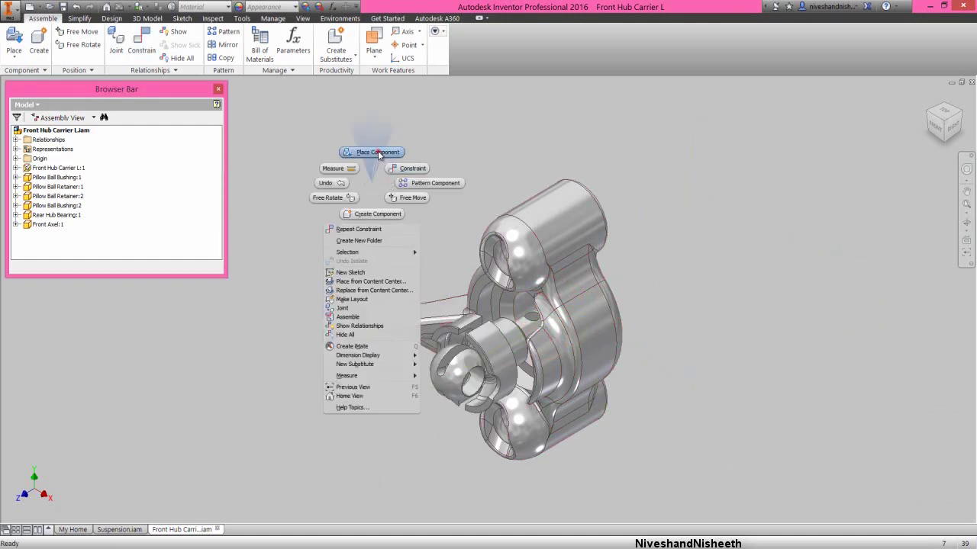
left_click(377, 151)
scroll(509, 275, "down", 3)
left_click(717, 220)
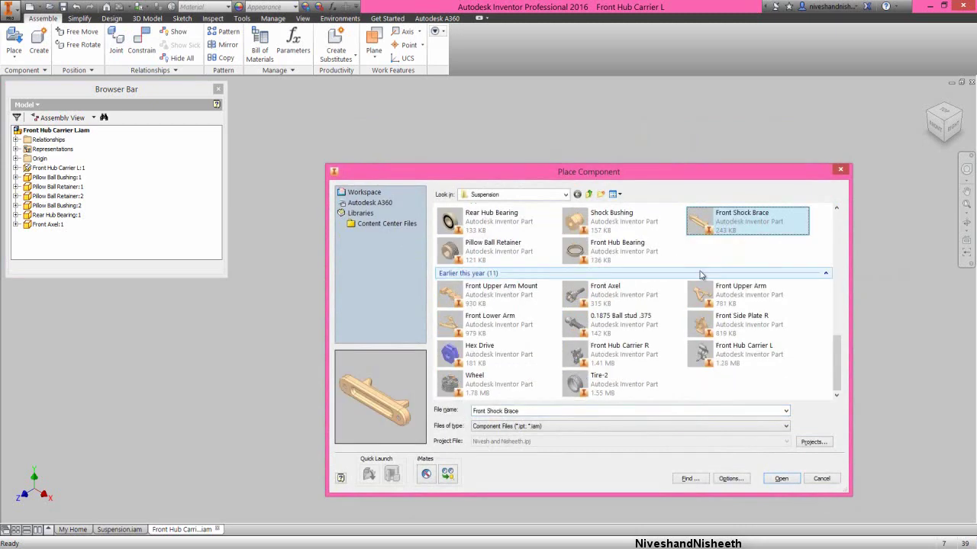
left_click(610, 258)
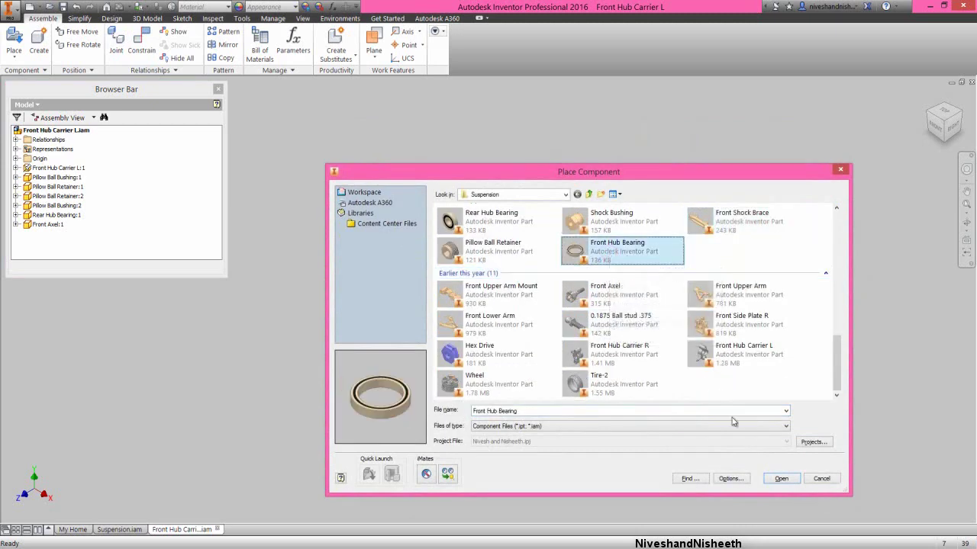
left_click(780, 478)
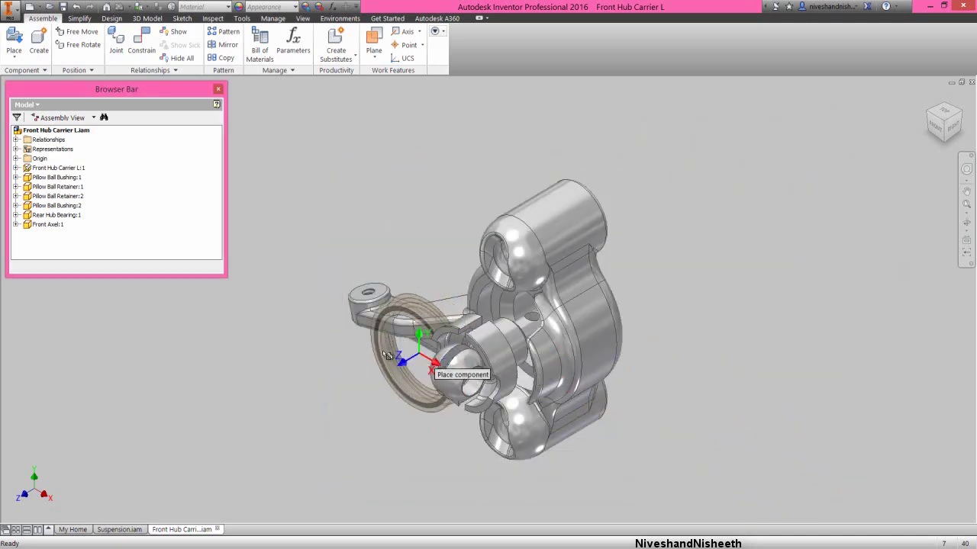
left_click(304, 351)
right_click(310, 216)
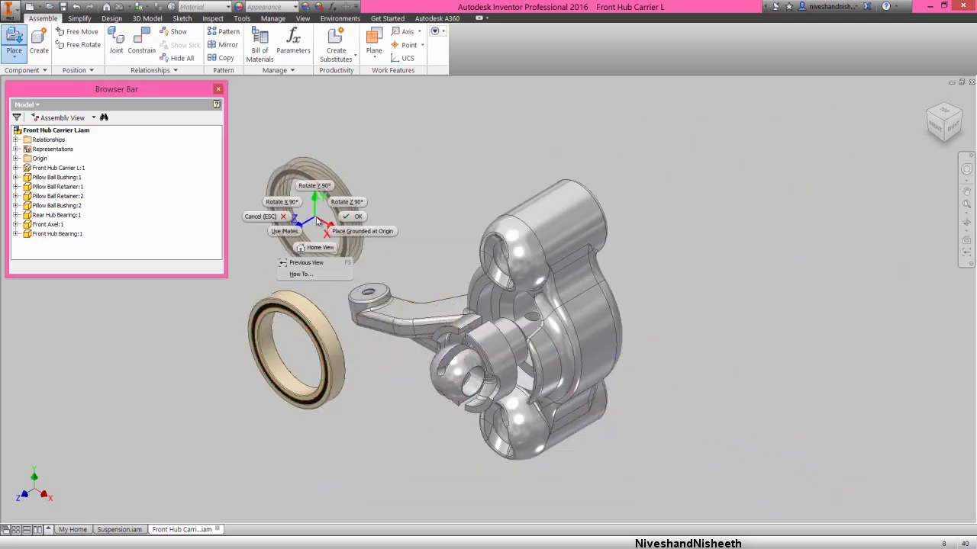
left_click(347, 218)
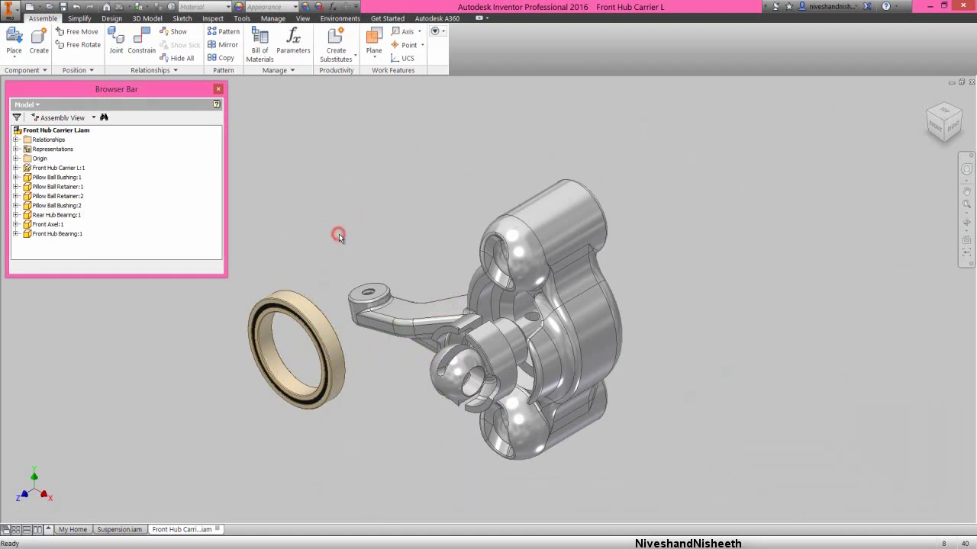
Step: Slide the Front Axel out of the carrier and Insert-constrain the Front Hub Bearing's rear outer edge to the bore's front shoulder edge at 0.000 in offset
left_click(385, 210)
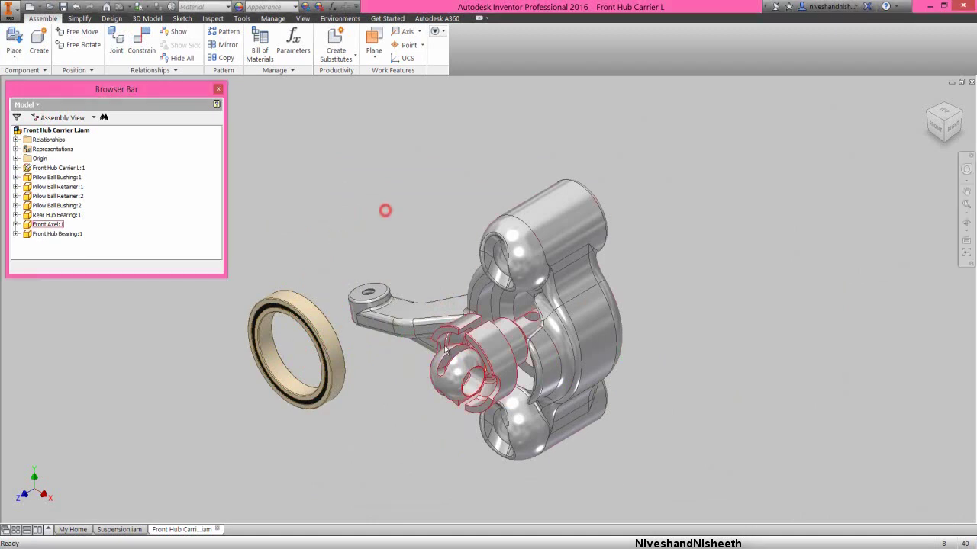
left_click_drag(467, 370, 239, 455)
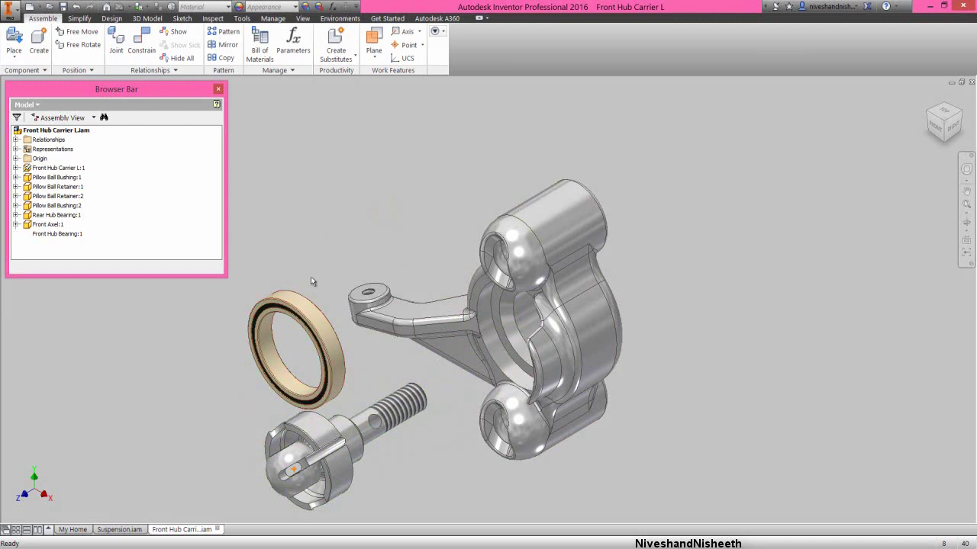
right_click(370, 180)
left_click(396, 158)
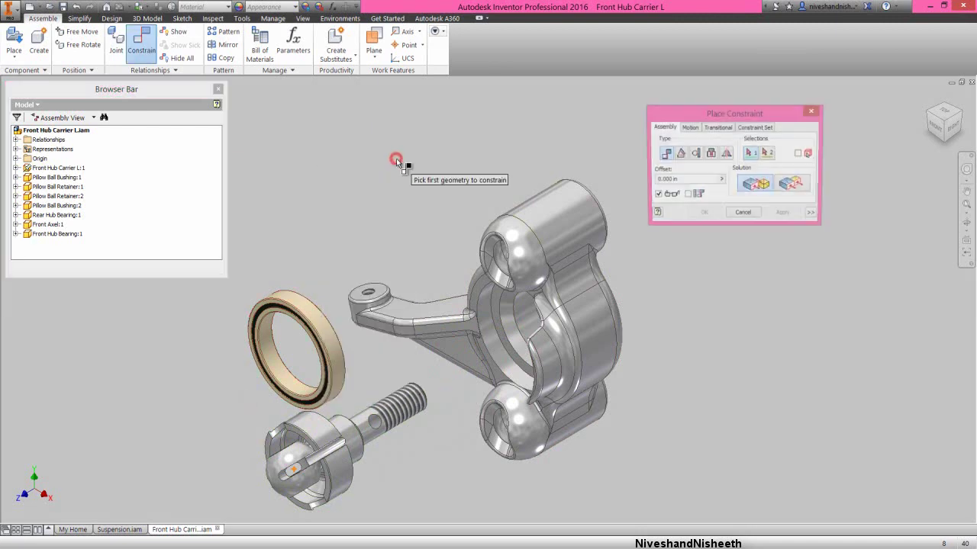
left_click(712, 154)
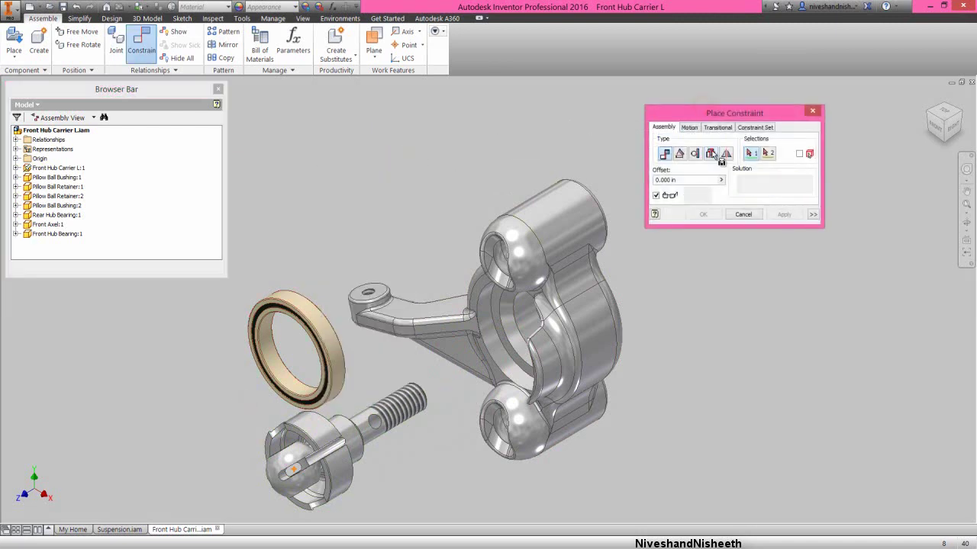
left_click(962, 114)
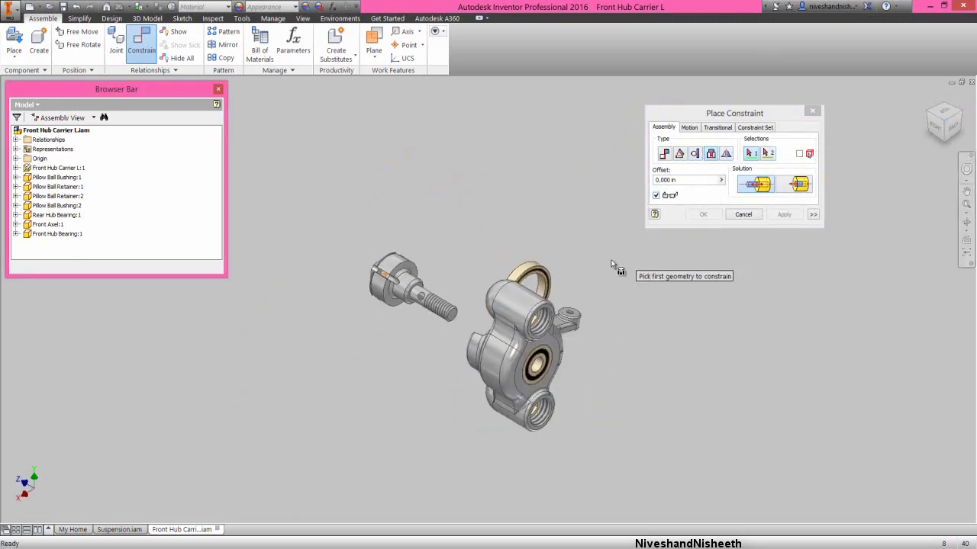
scroll(566, 282, "down", 4)
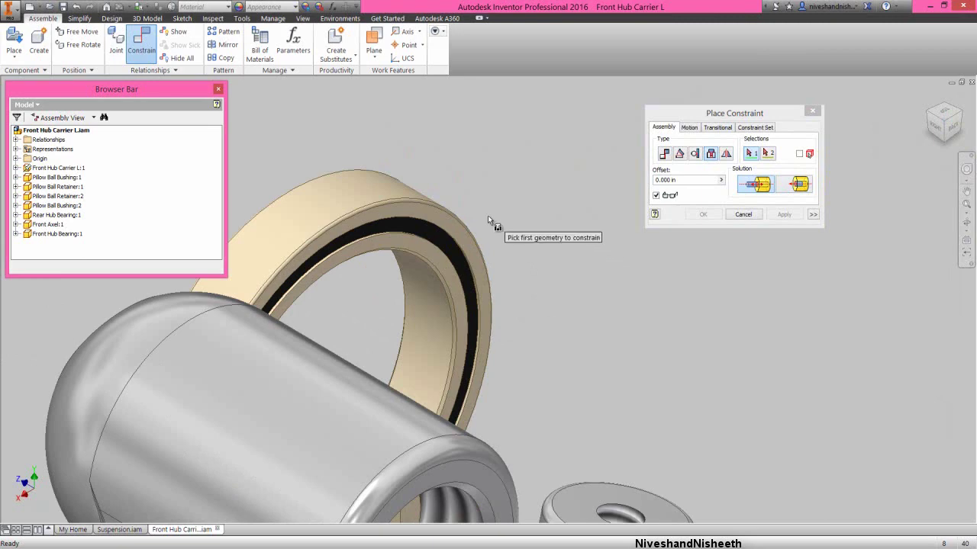
left_click(438, 234)
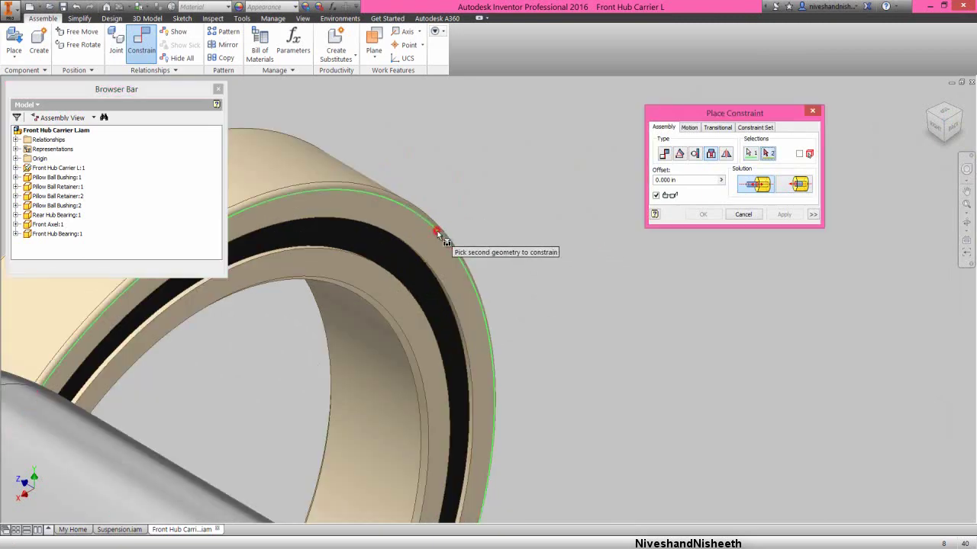
left_click(929, 106)
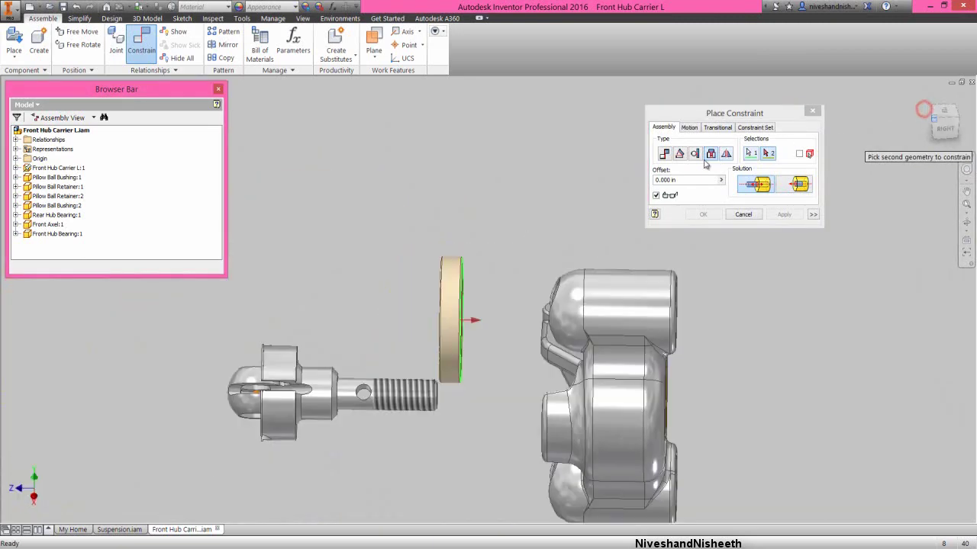
scroll(568, 262, "down", 5)
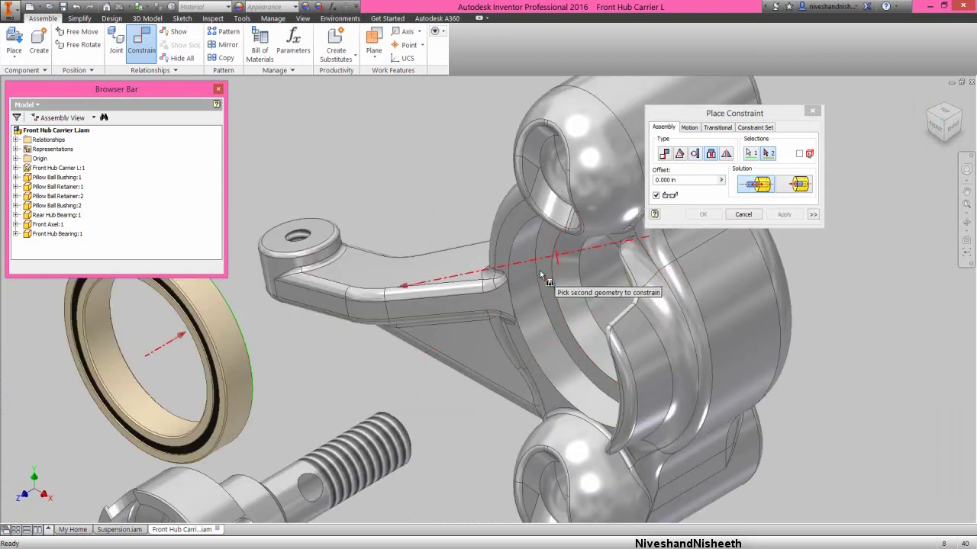
left_click(537, 275)
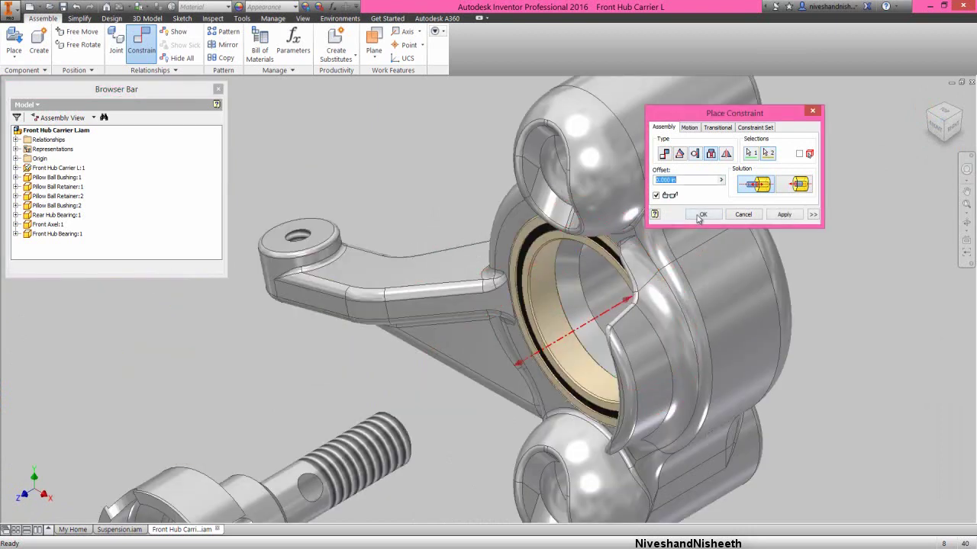
left_click(700, 215)
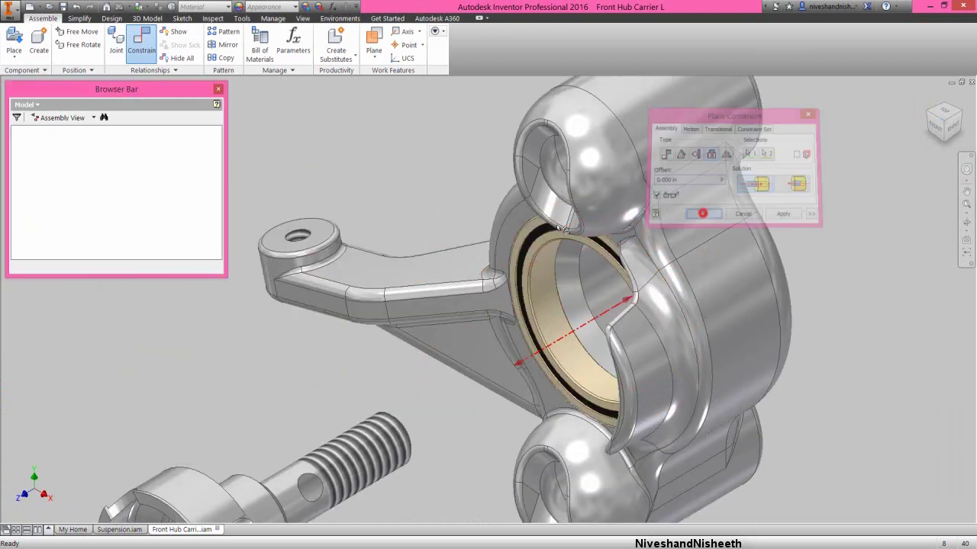
Step: Mate the exposed outer ring face of the Front Hub Bearing to the Front Axel with 0.000 in offset
right_click(463, 205)
left_click(486, 192)
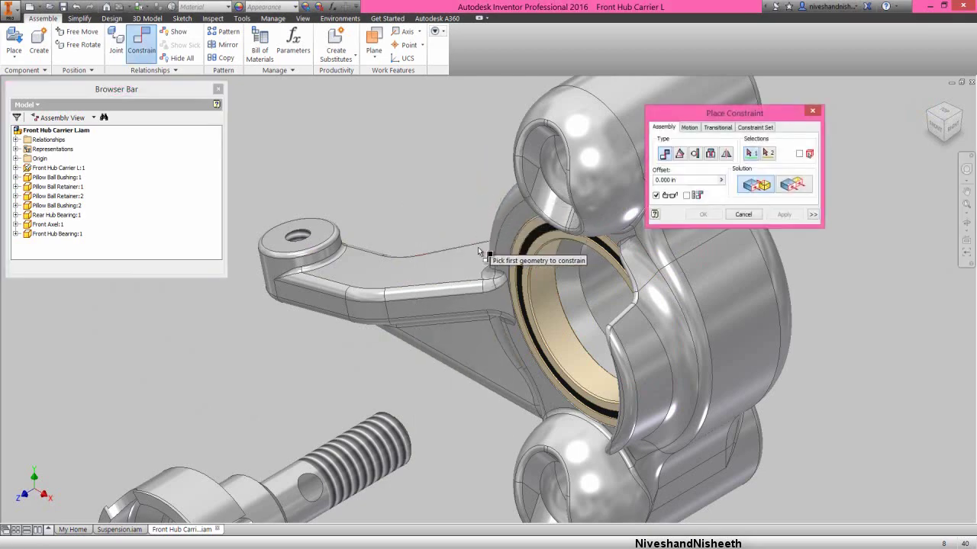
scroll(507, 262, "up", 4)
left_click(519, 266)
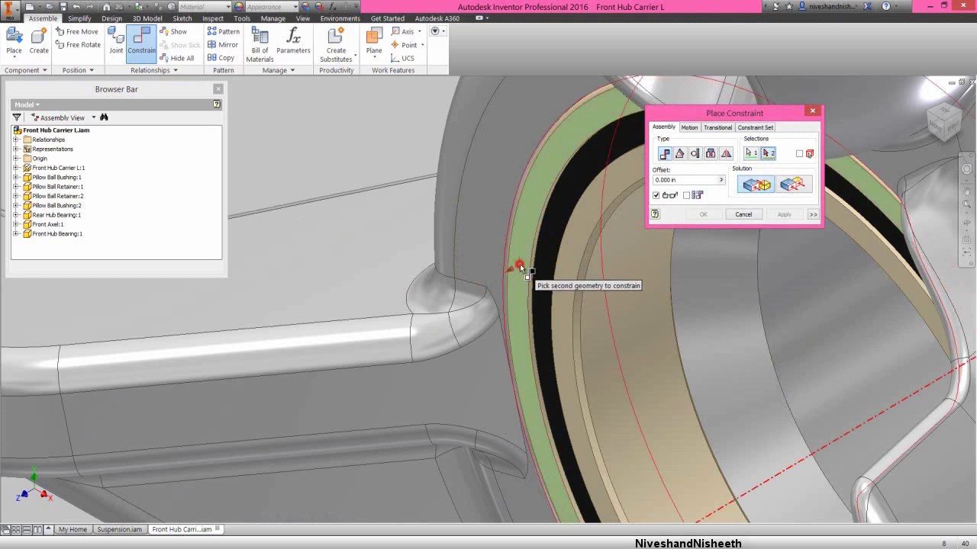
scroll(520, 264, "down", 5)
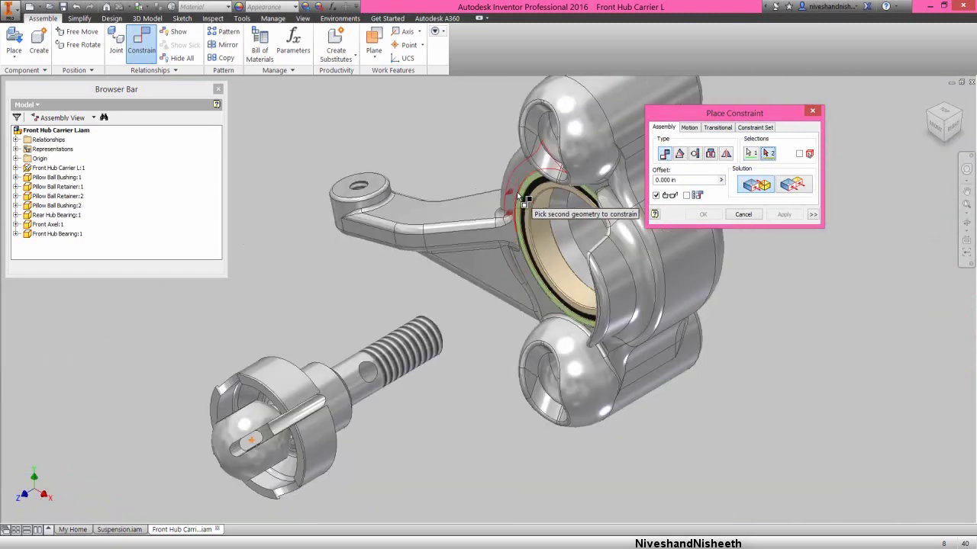
left_click(963, 120)
scroll(398, 260, "up", 4)
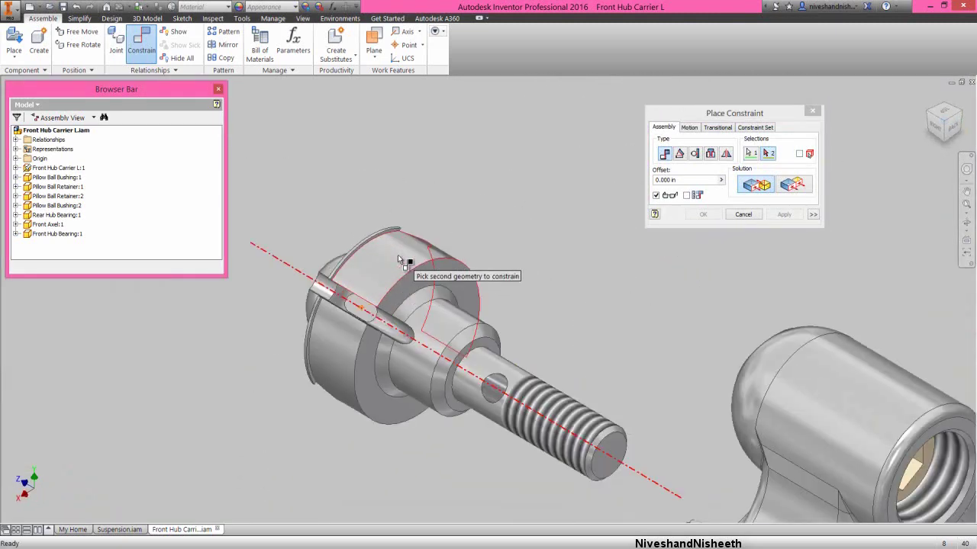
Step: Complete the 0.000 in mate constraint using the front axle's flange shoulder face to seat the axle in the hub
scroll(399, 261, "up", 3)
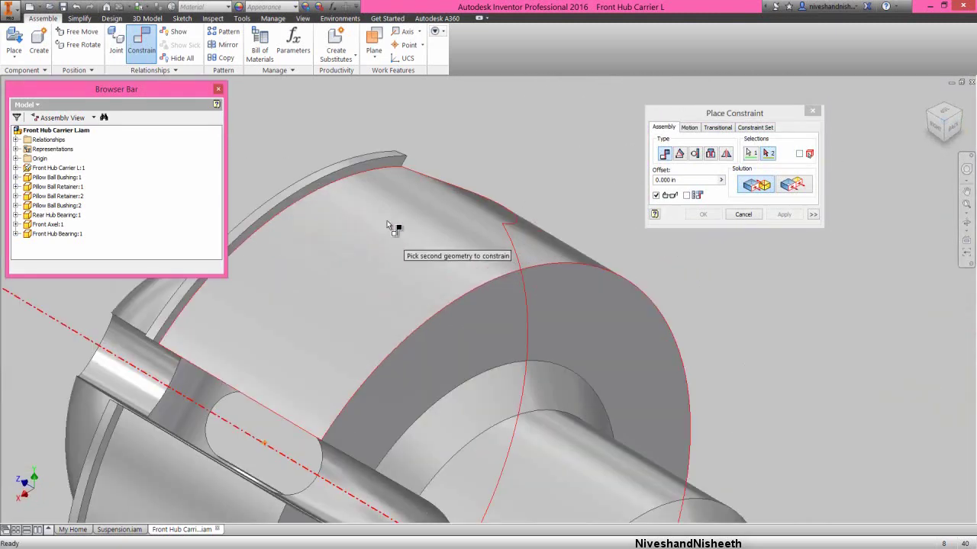
left_click(376, 168)
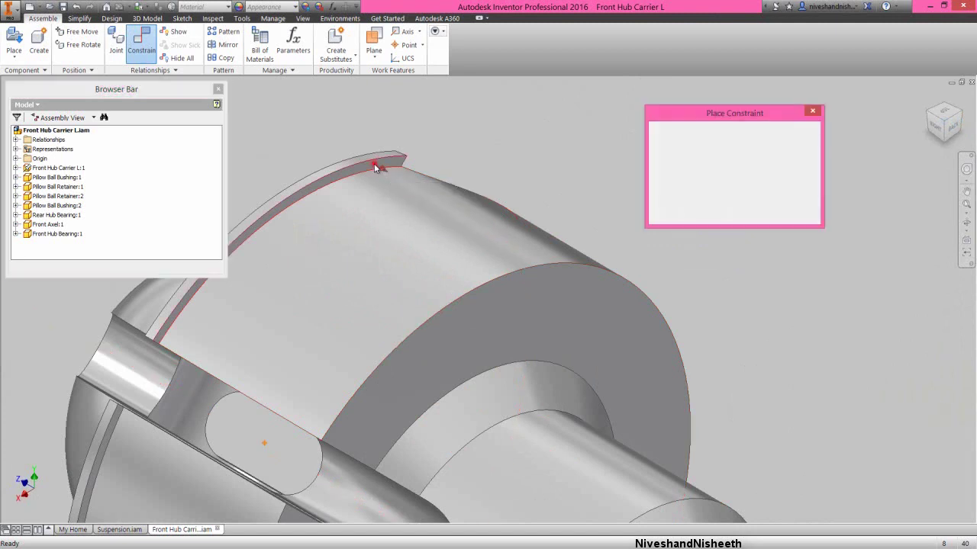
left_click(703, 216)
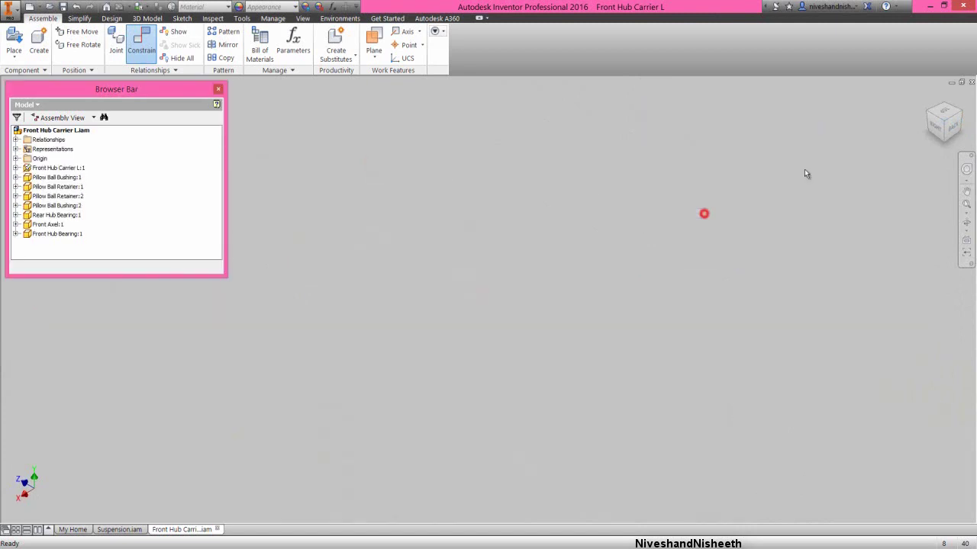
left_click(928, 99)
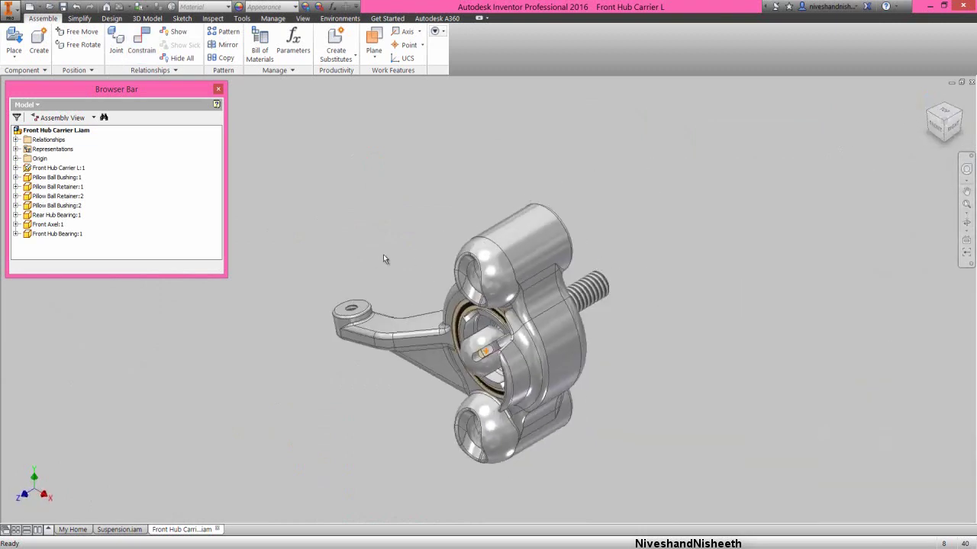
Step: Turn the front axle inside the hub carrier to test its rotation, and deselect it
scroll(489, 334, "up", 4)
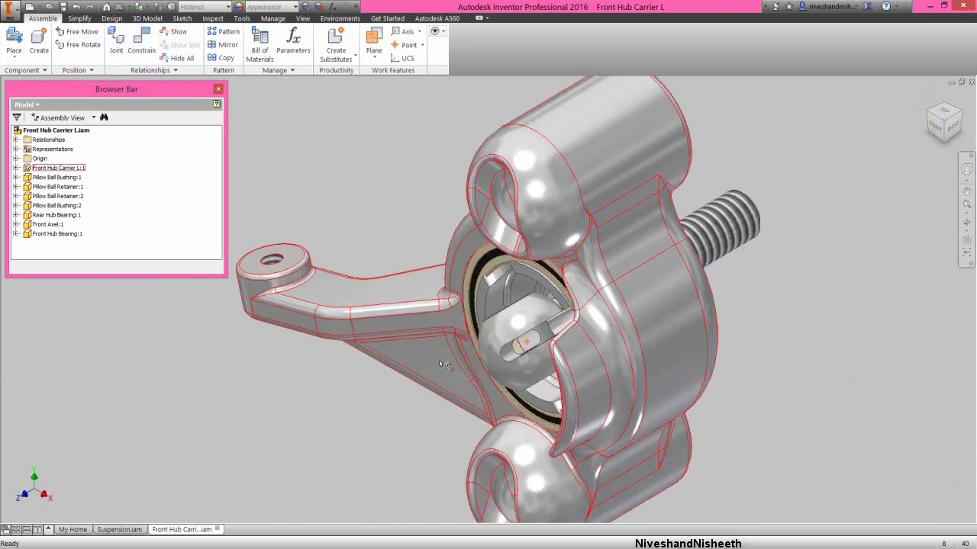
left_click(489, 334)
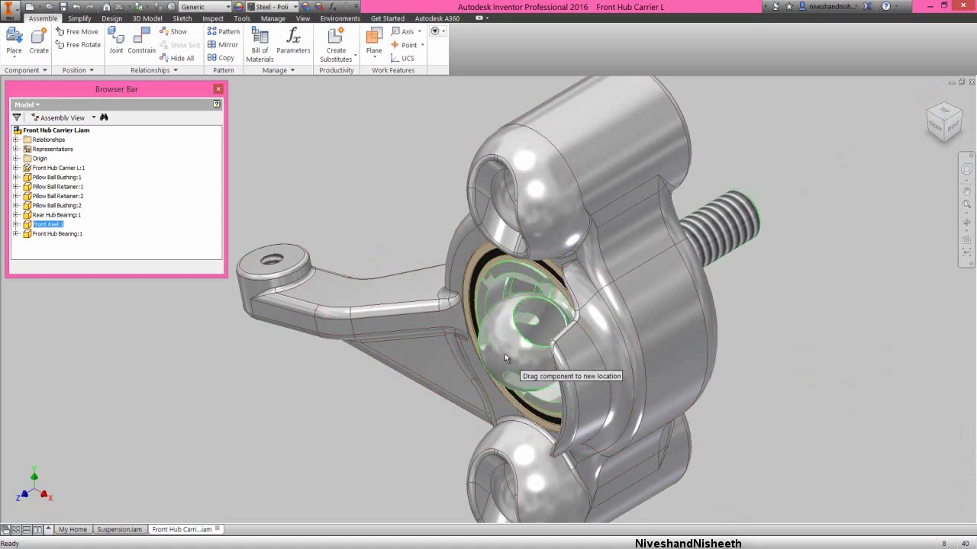
left_click(337, 209)
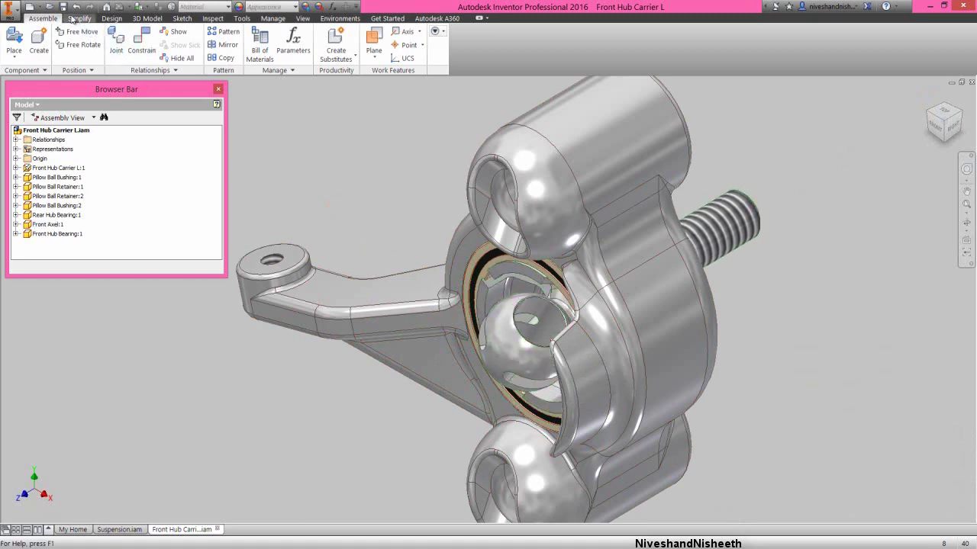
left_click(967, 207)
left_click(373, 206)
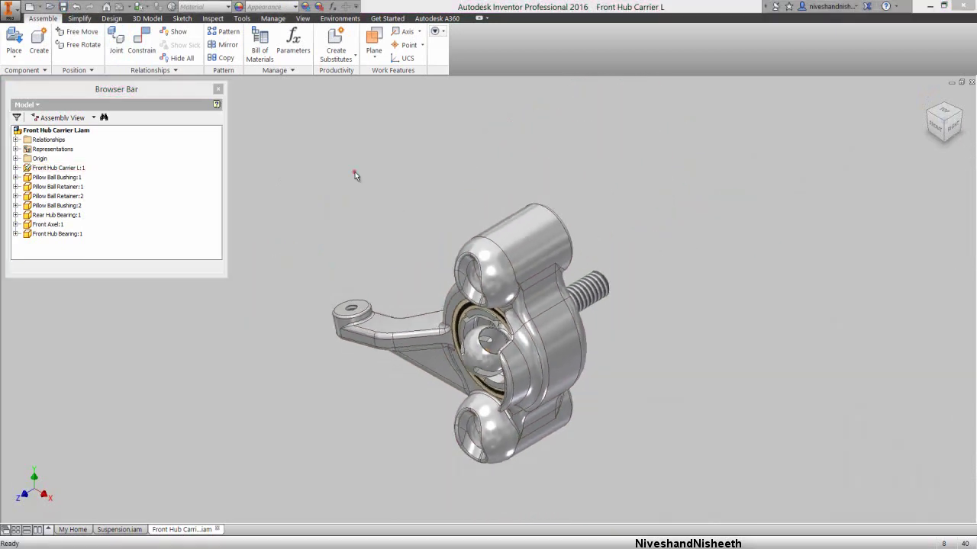
Step: Place one 0.1875 Ball stud .375 from the Suspension folder beside the hub carrier's arm
right_click(355, 175)
left_click(353, 140)
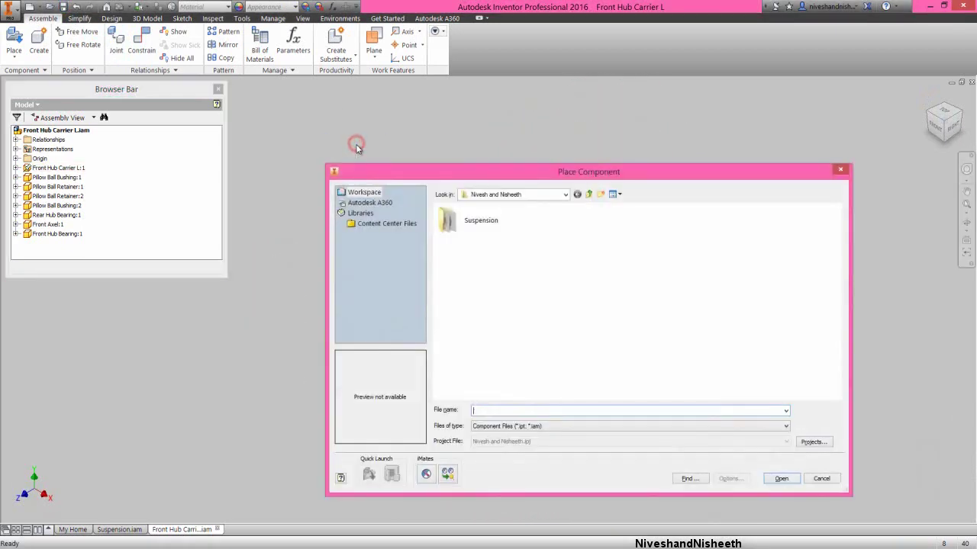
double_click(453, 221)
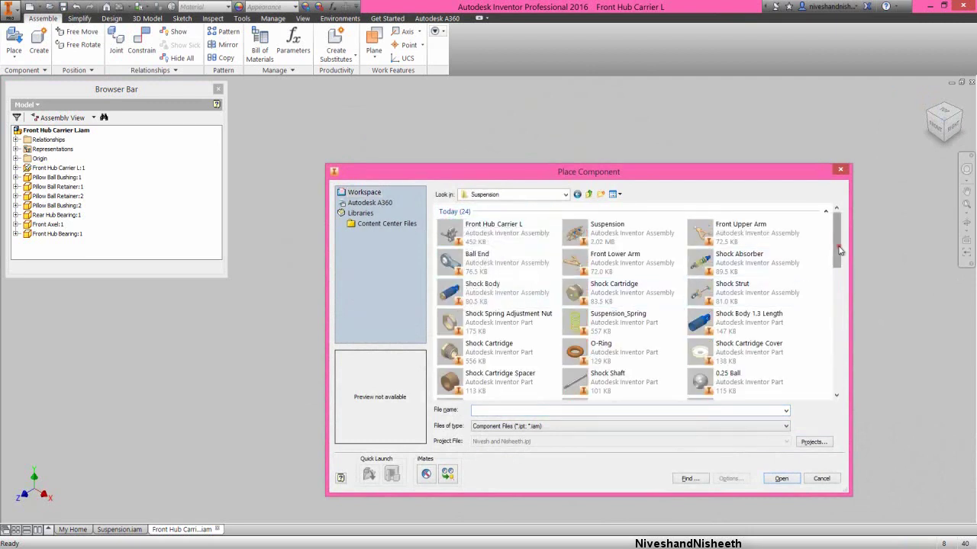
left_click_drag(839, 250, 842, 379)
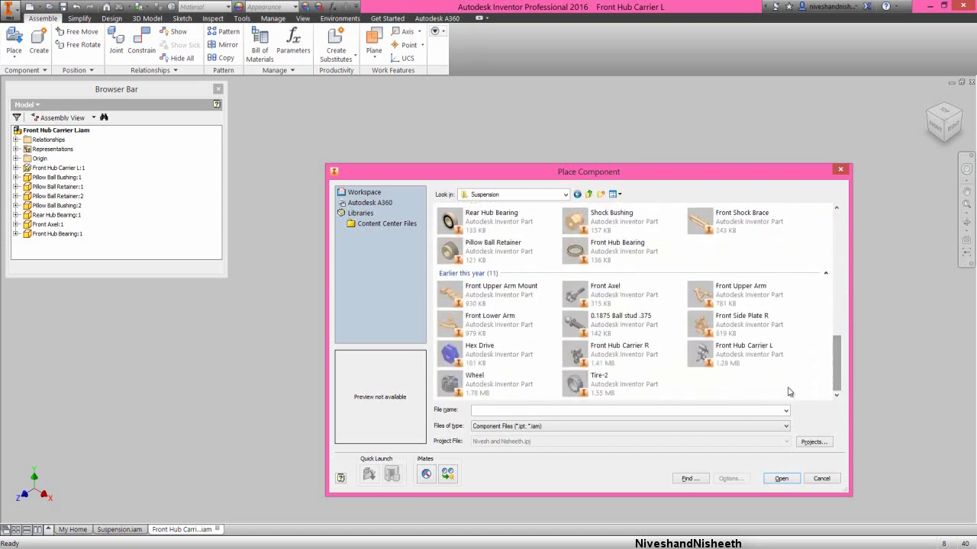
double_click(604, 323)
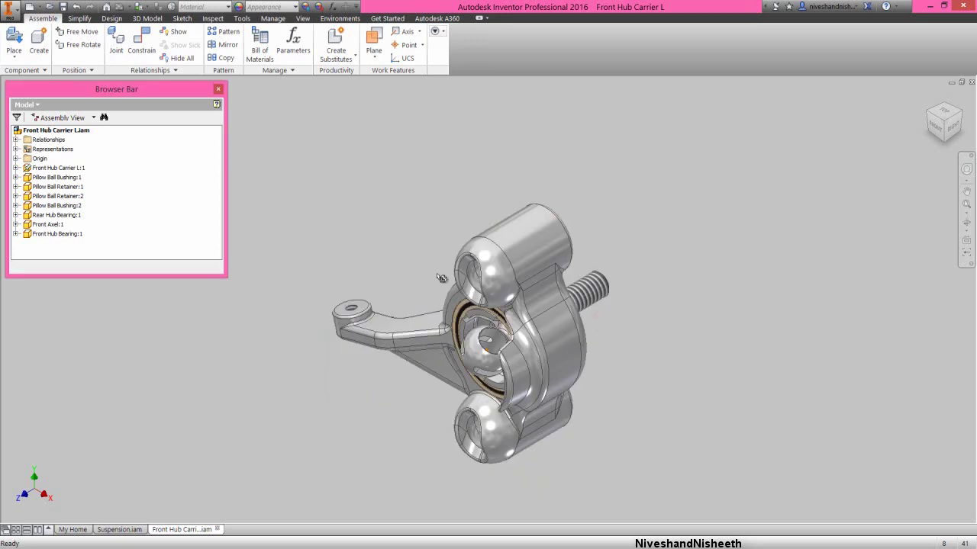
left_click(318, 250)
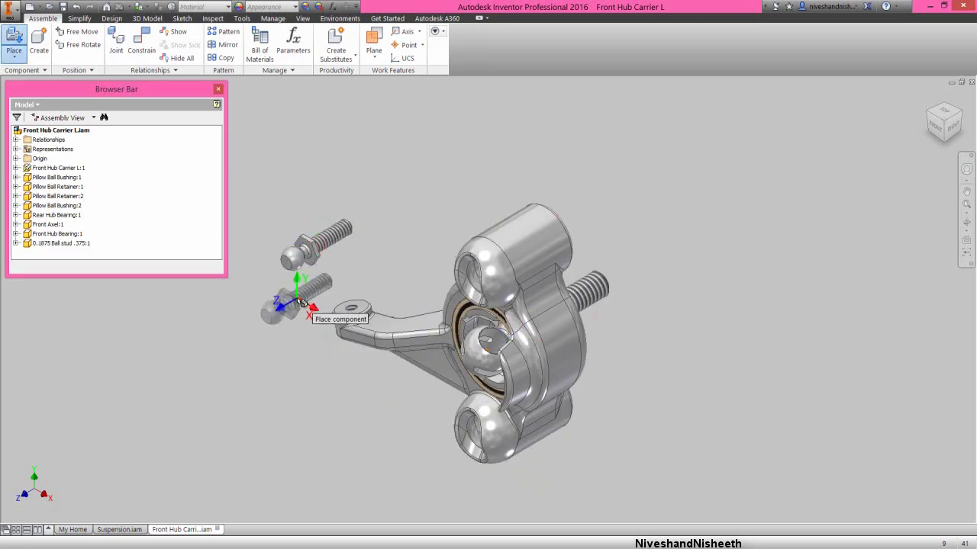
right_click(302, 303)
Step: Add an Insert constraint with 0.000 in offset between the carrier arm's top hole edge and the circular edge under the ball stud's hex
scroll(321, 273, "down", 3)
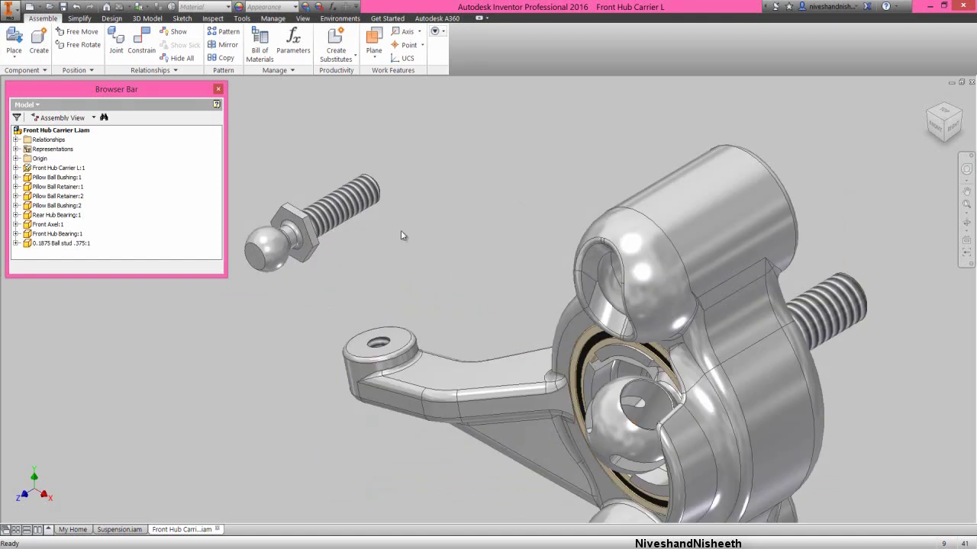
right_click(402, 227)
left_click(424, 220)
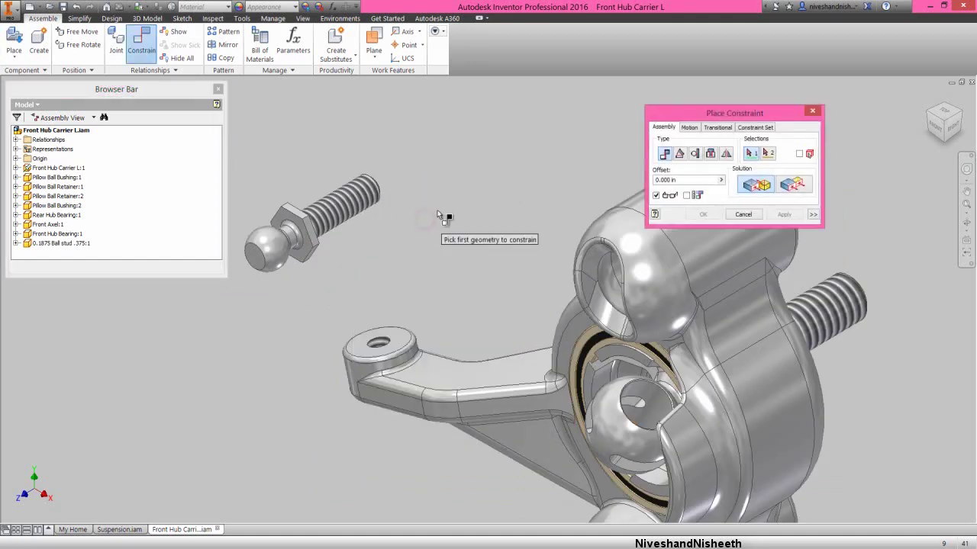
left_click_drag(683, 117, 575, 107)
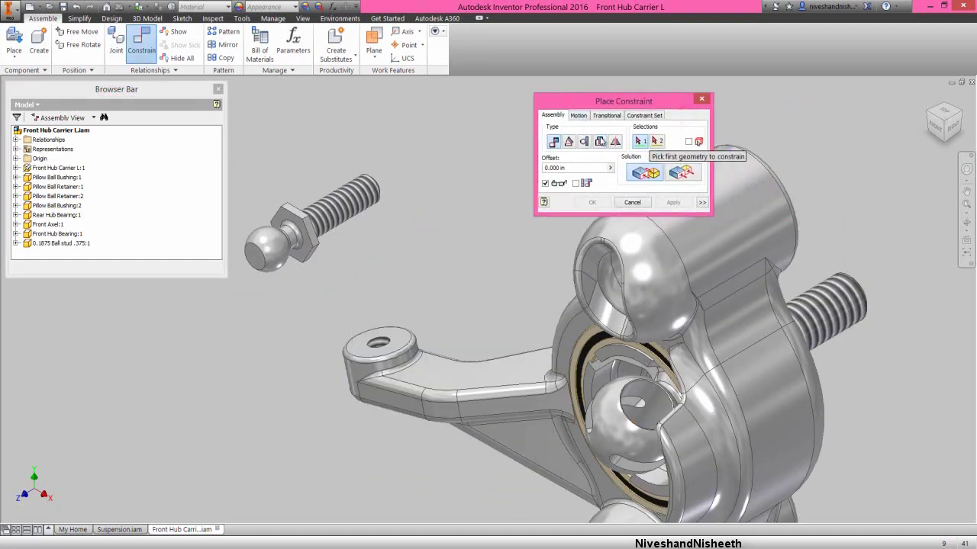
left_click(600, 142)
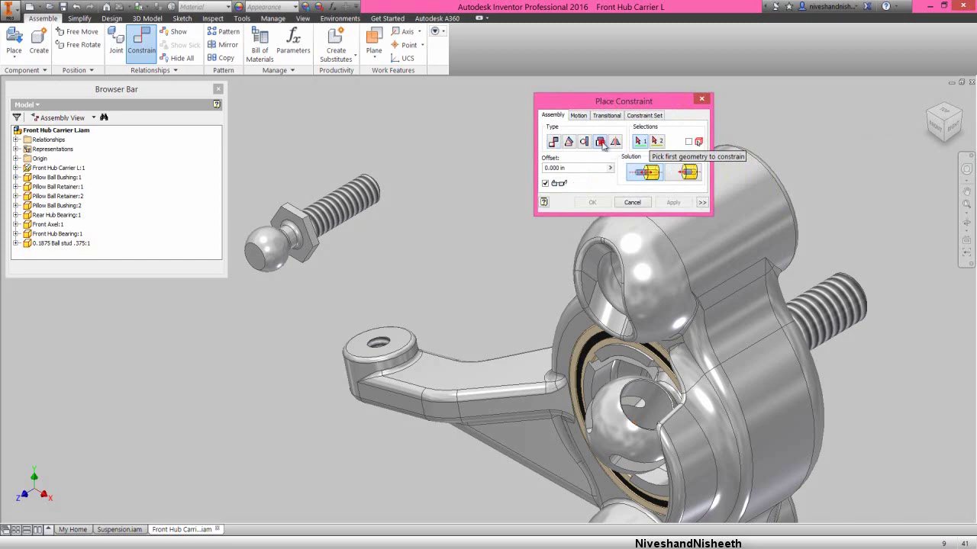
left_click(387, 341)
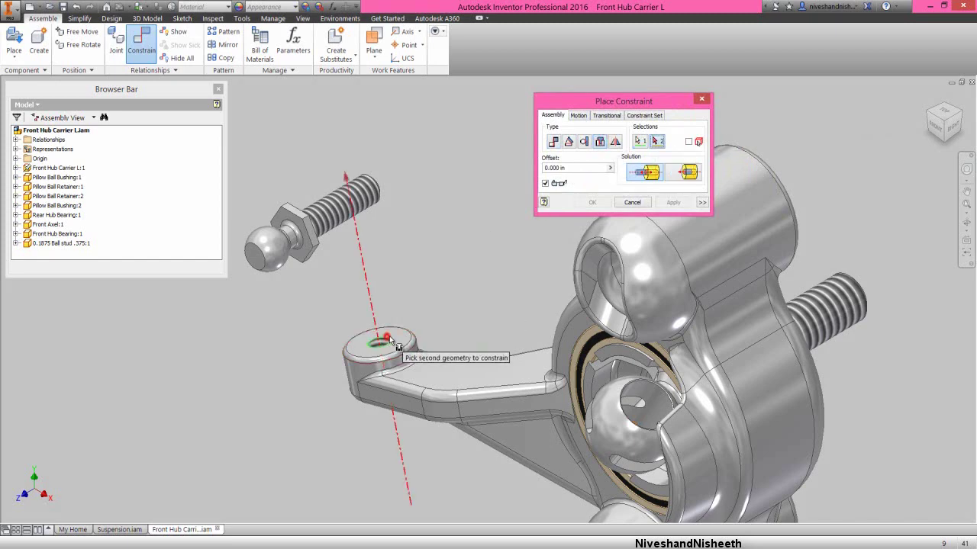
left_click(963, 114)
scroll(519, 215, "up", 4)
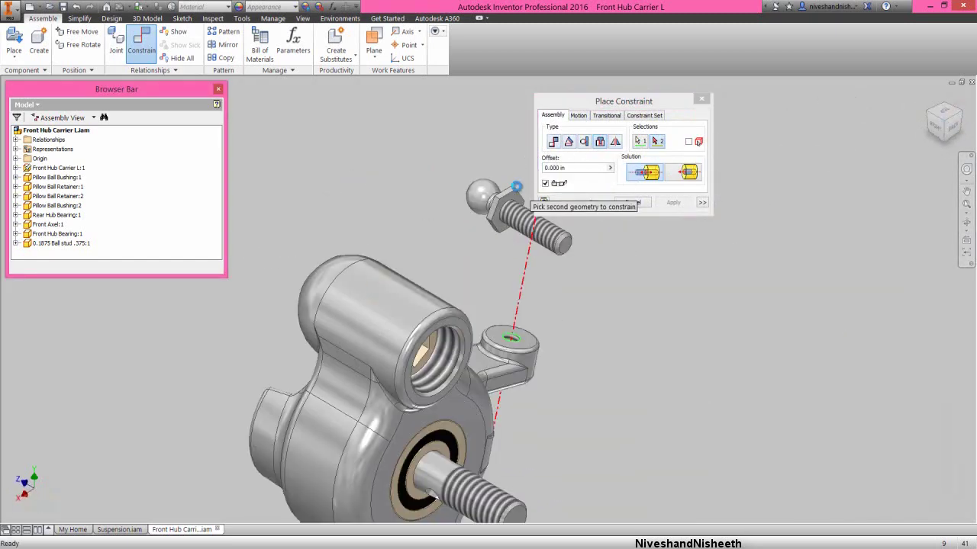
left_click(507, 214)
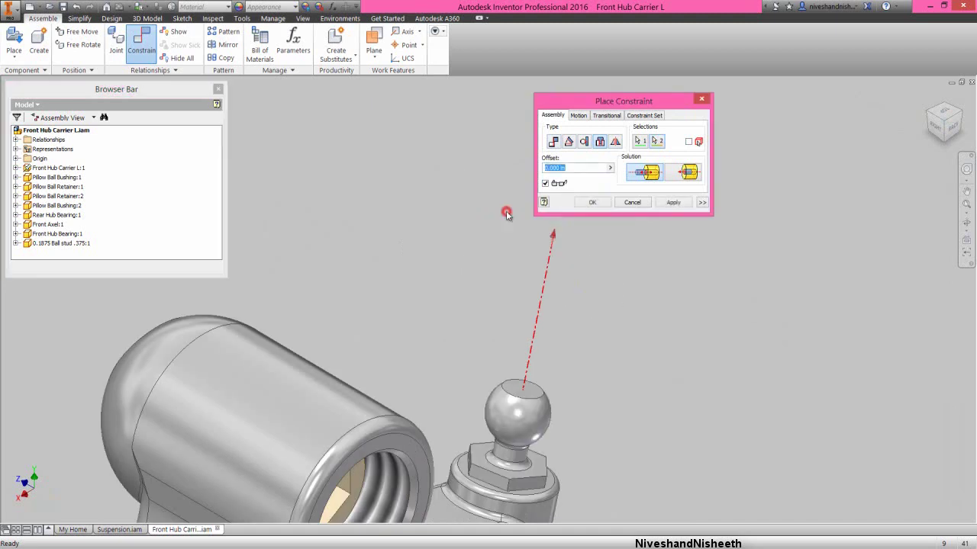
left_click(588, 202)
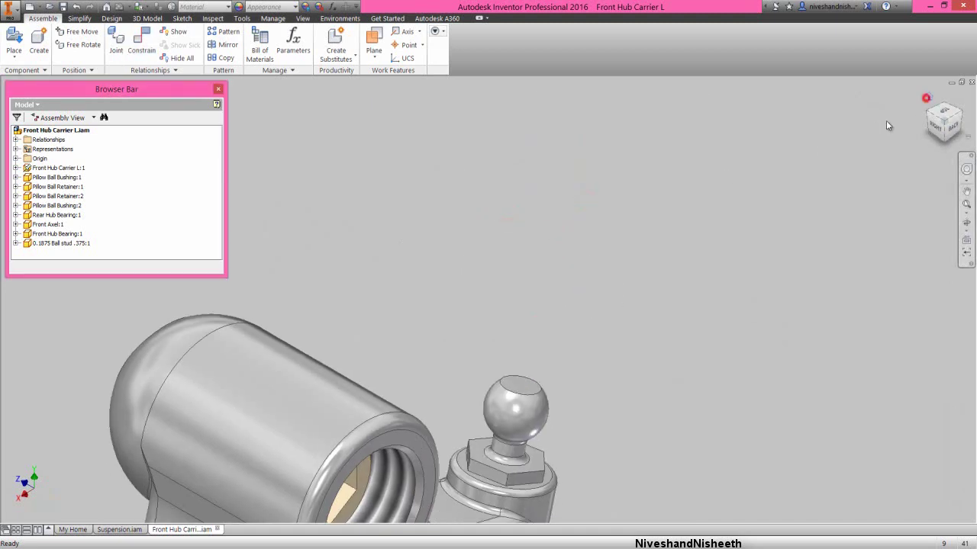
Step: Turn the ball stud in the carrier arm's hole to test its rotation, and deselect it
left_click(925, 97)
scroll(335, 293, "up", 3)
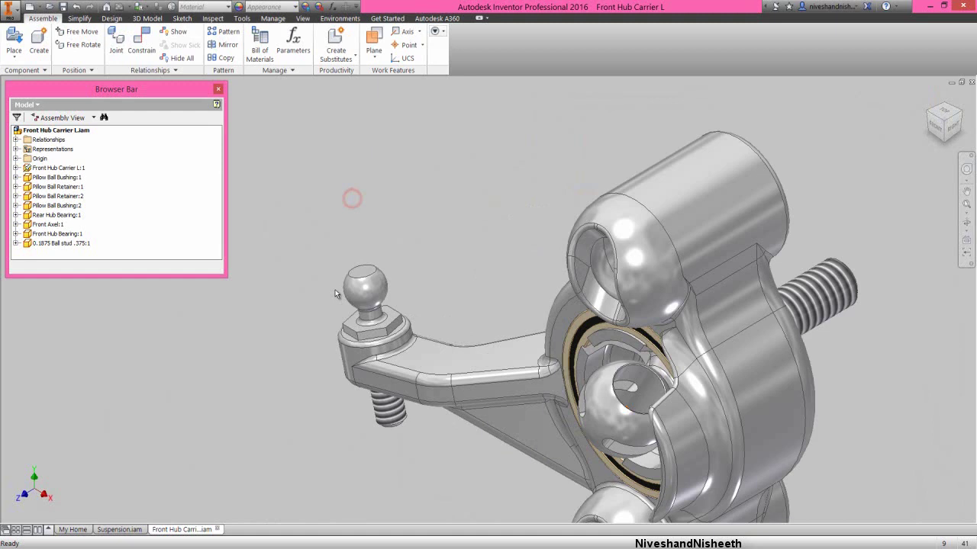
left_click(373, 330)
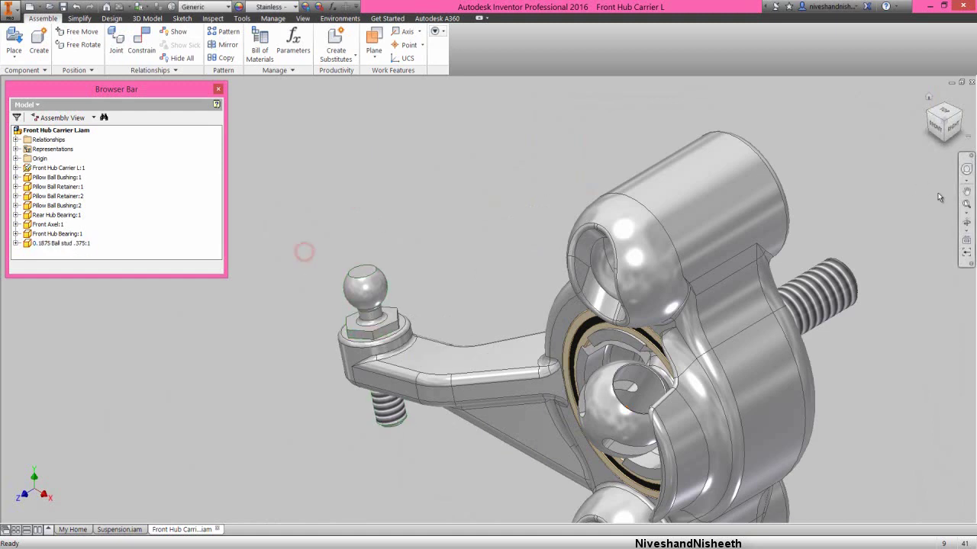
left_click(966, 204)
left_click(315, 159)
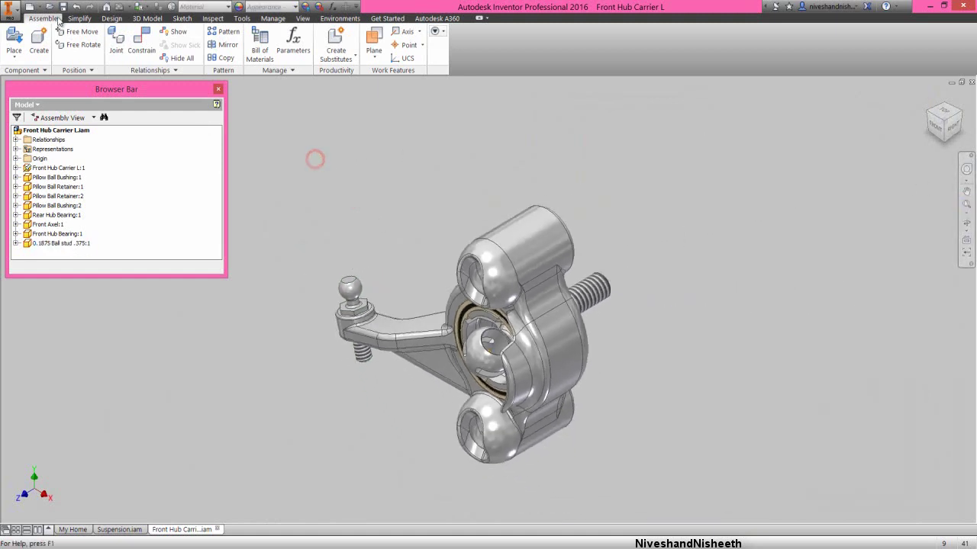
left_click(332, 209)
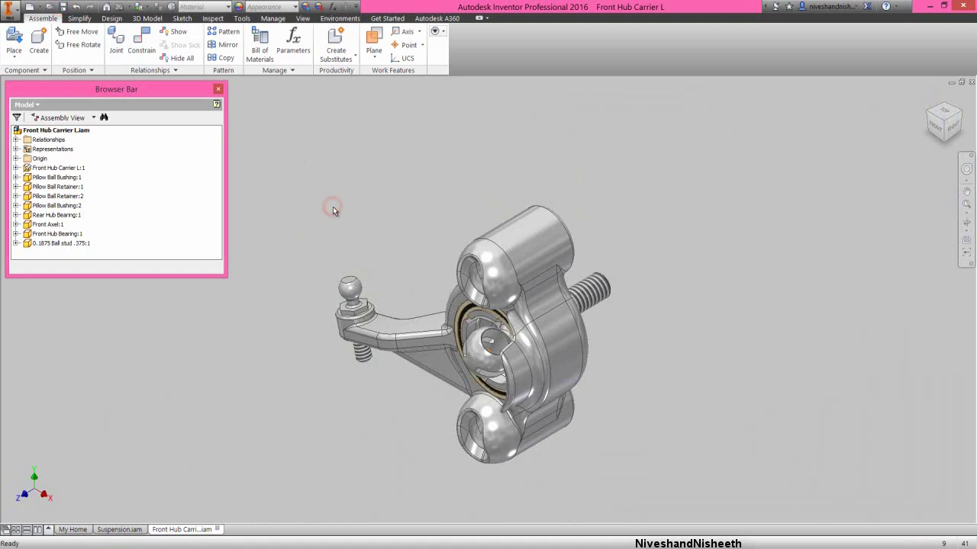
left_click(371, 212)
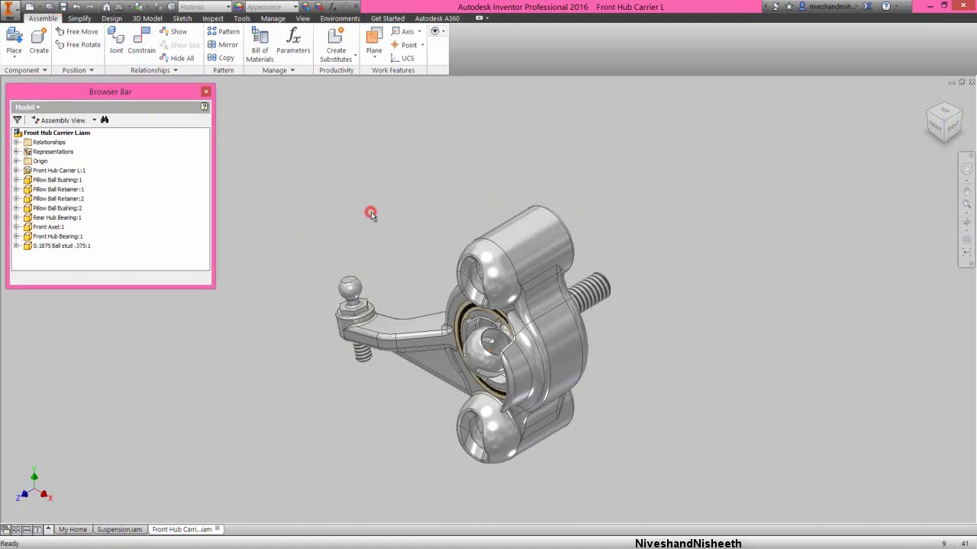
Step: Create a new assembly from the English Standard (in).iam template
left_click(29, 8)
left_click(324, 202)
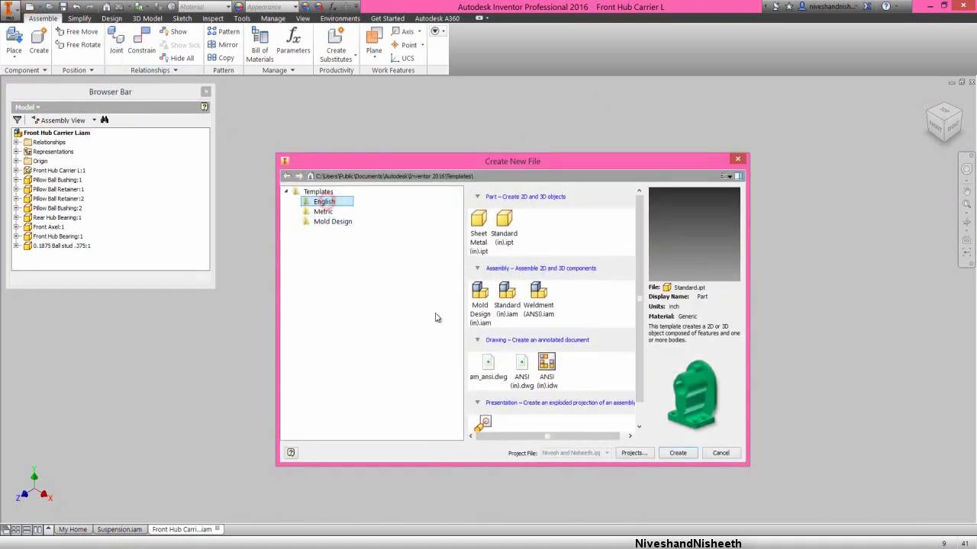
double_click(507, 301)
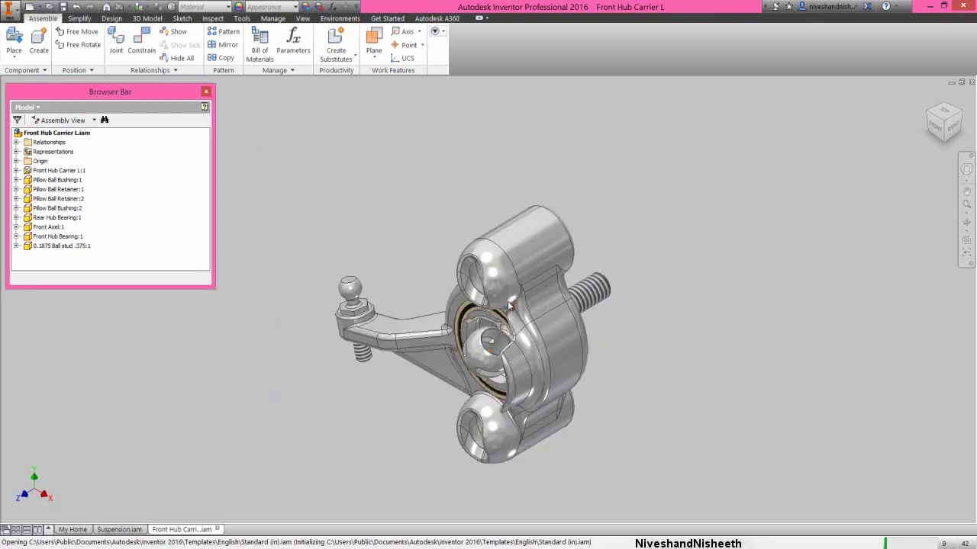
Step: Place the Hex Drive part from the Suspension folder in the new assembly, grounded at the origin
right_click(508, 301)
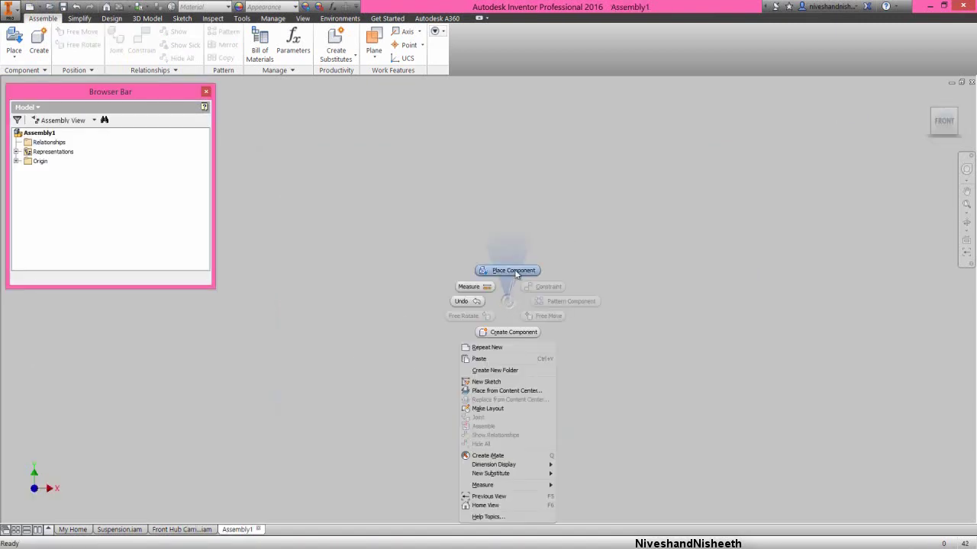
left_click(514, 271)
left_click(486, 224)
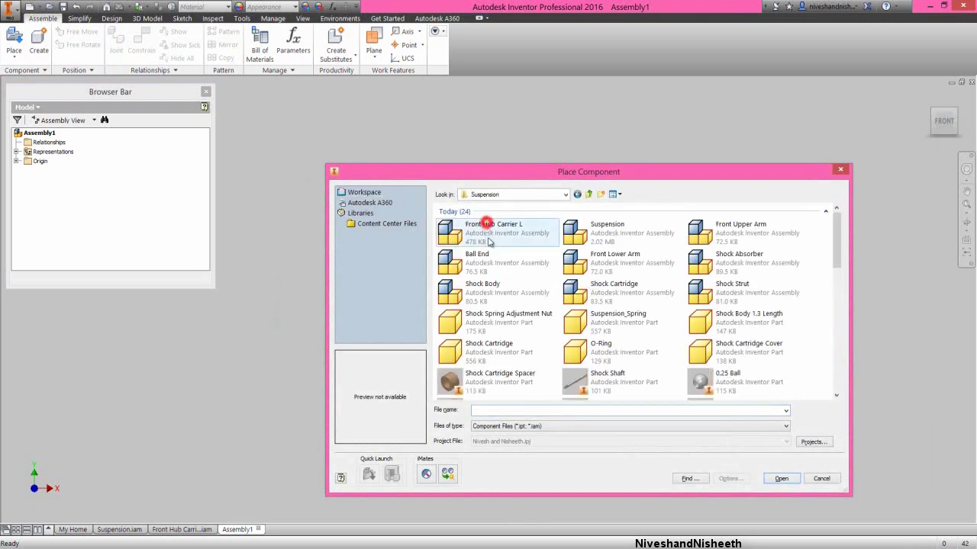
left_click(512, 229)
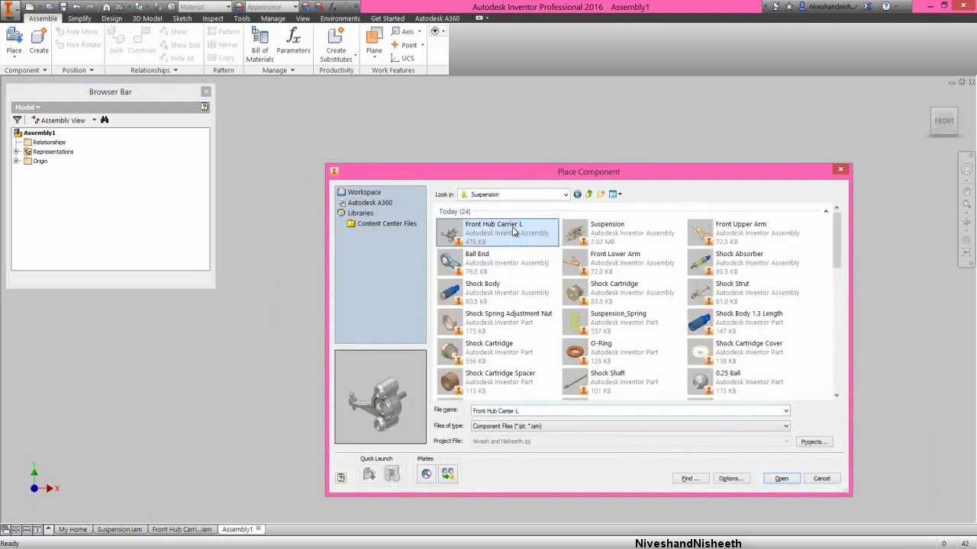
scroll(591, 252, "down", 5)
left_click(610, 214)
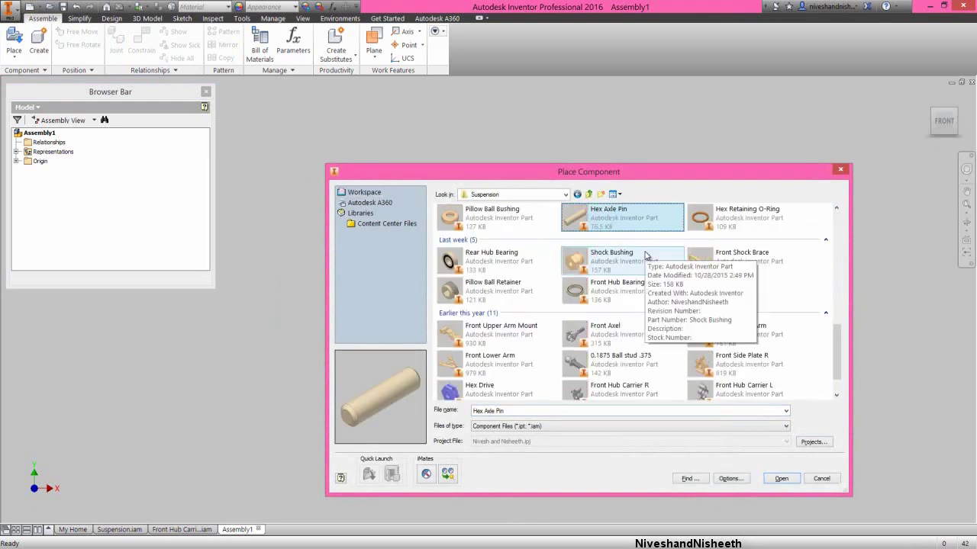
left_click(508, 389)
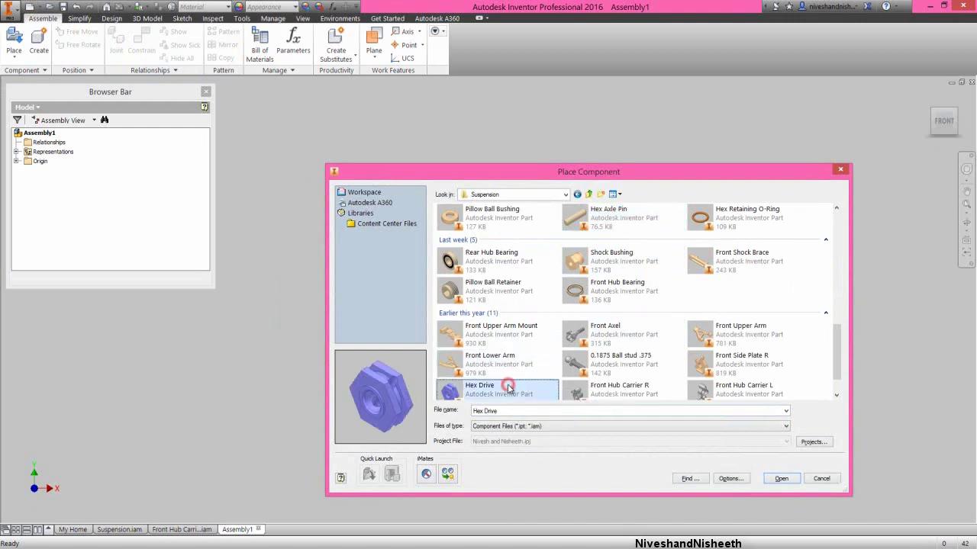
left_click(778, 478)
right_click(580, 267)
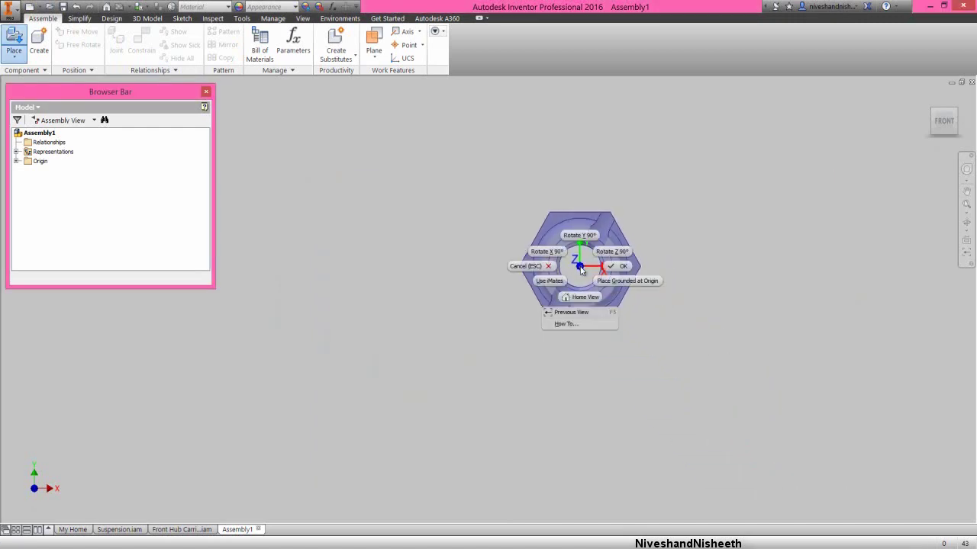
left_click(618, 283)
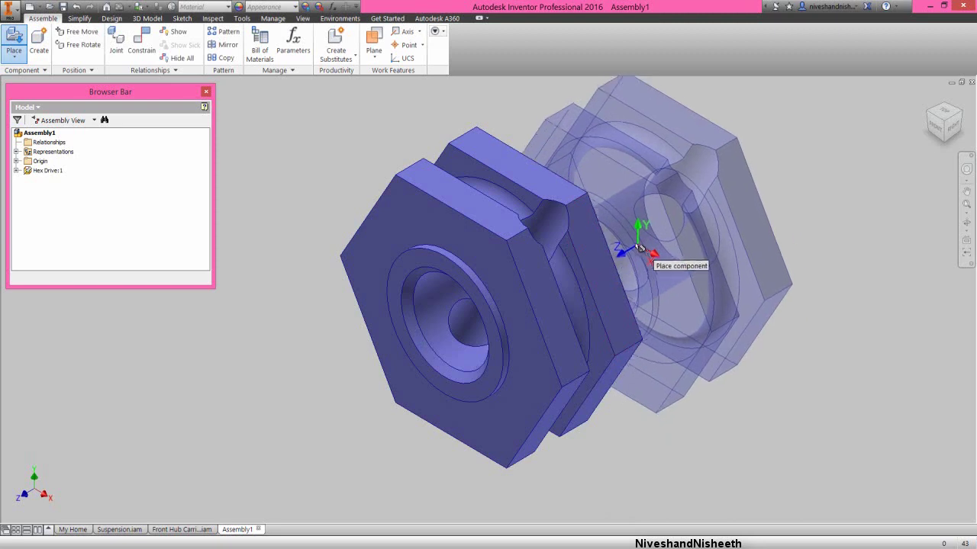
Step: Finish placing the Hex Drive with a single instance
right_click(675, 240)
left_click(713, 235)
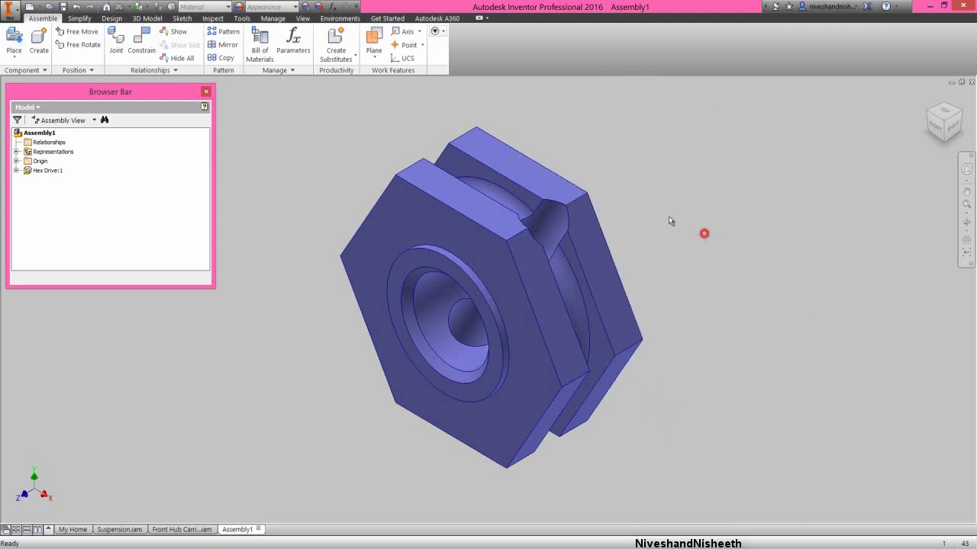
Step: Import the lighting style from Favorite Color.styxml and make Copy of Two Lights-1 the active lighting style
left_click(302, 17)
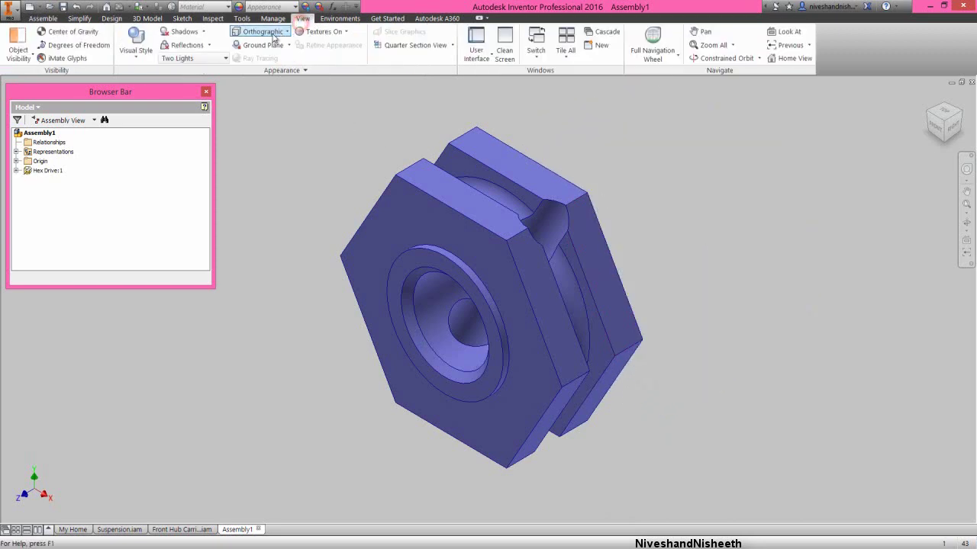
left_click(213, 59)
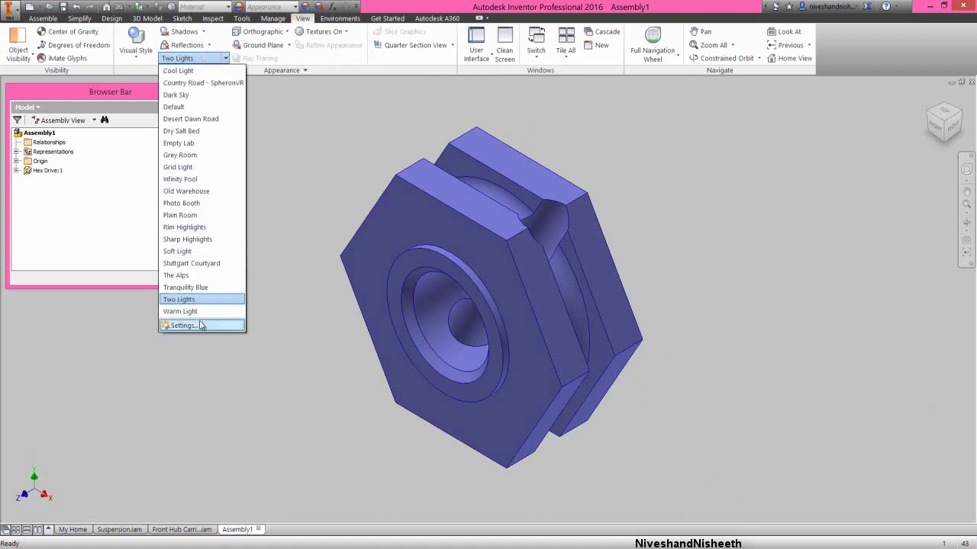
left_click(200, 325)
left_click(130, 452)
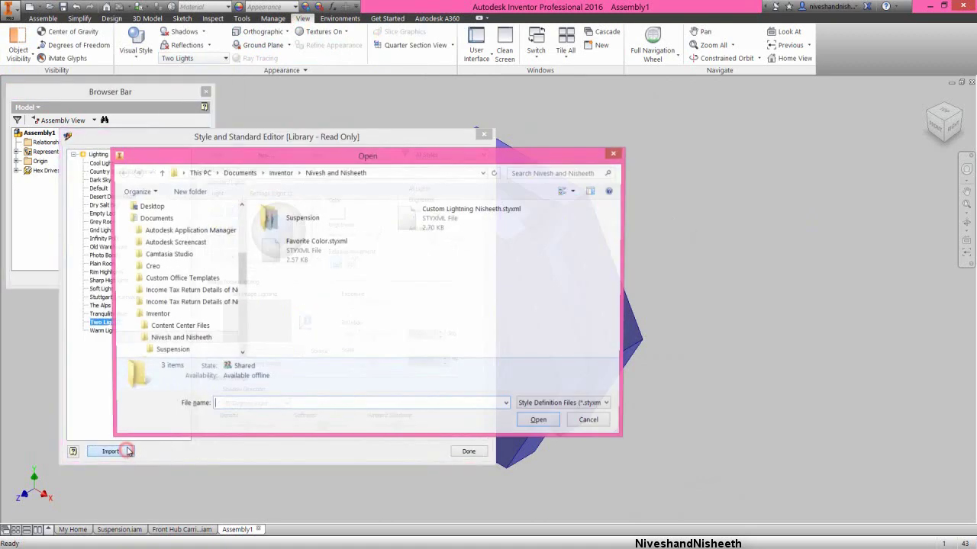
left_click(323, 259)
double_click(323, 259)
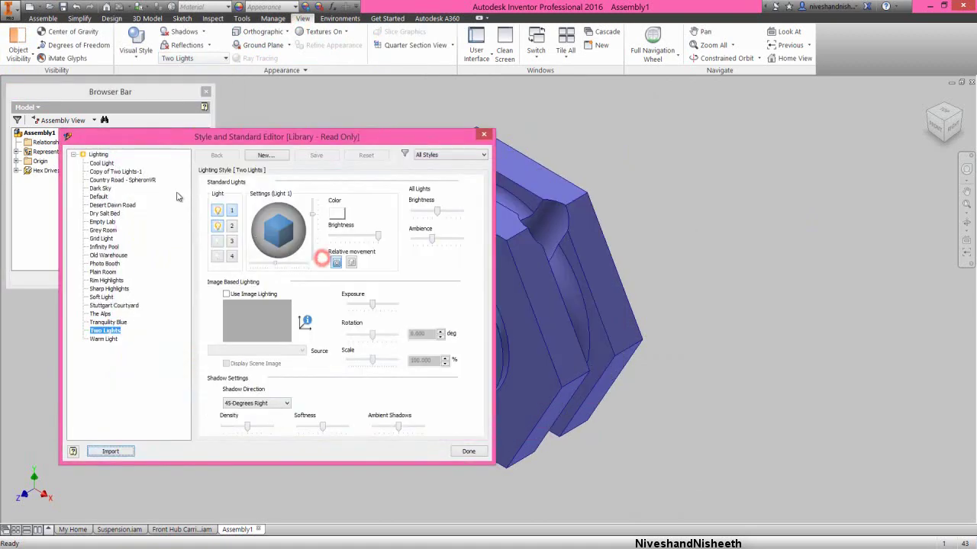
left_click(135, 171)
left_click(483, 135)
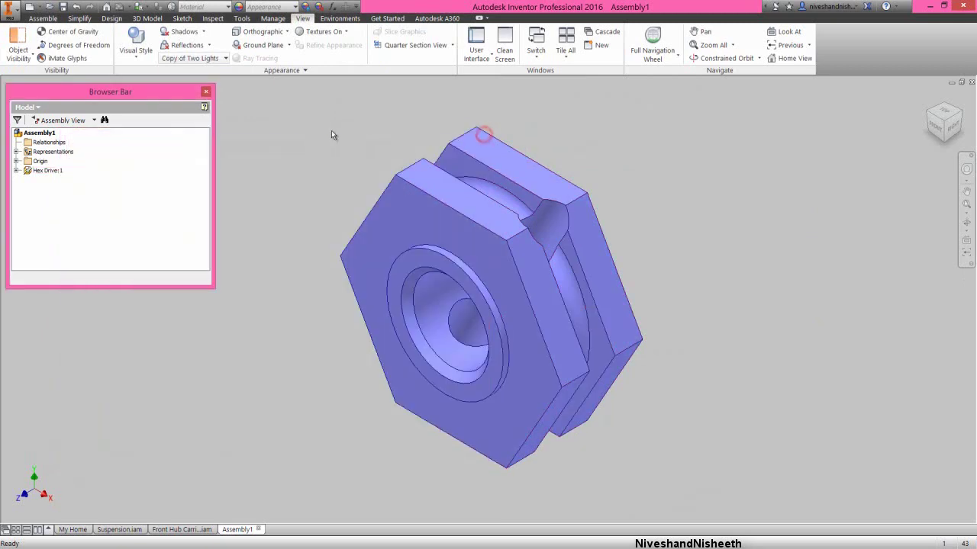
Step: Place one Hex Axle Pin from the Suspension folder beside the Hex Drive
left_click(43, 18)
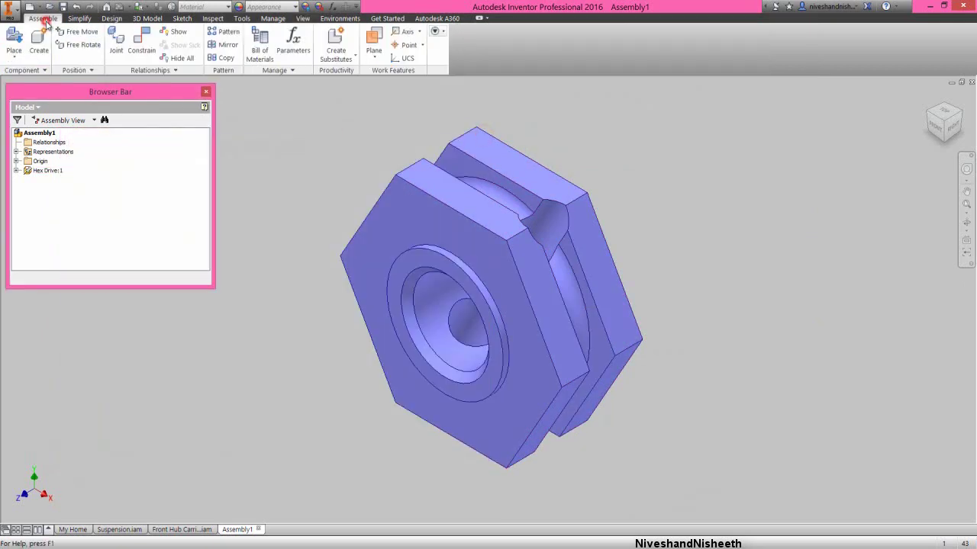
left_click(13, 42)
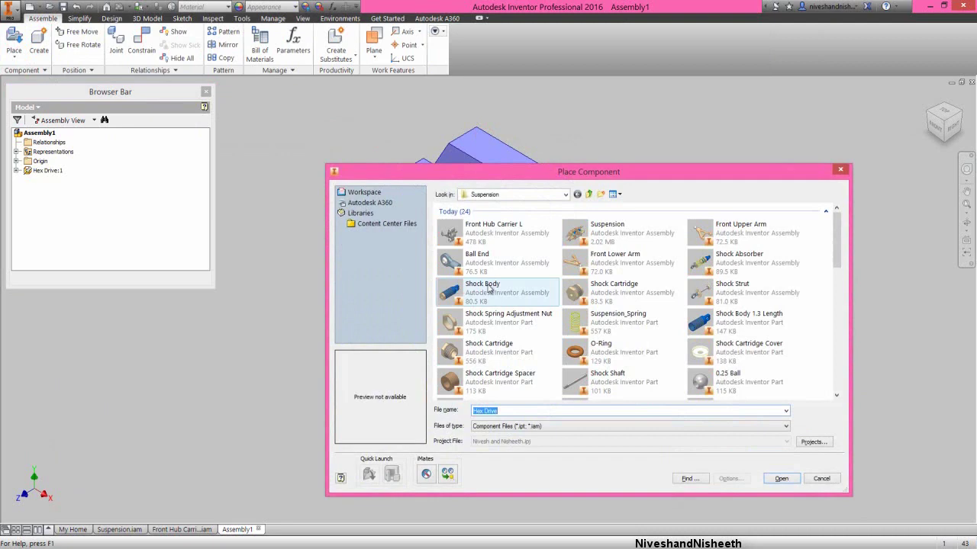
left_click(632, 239)
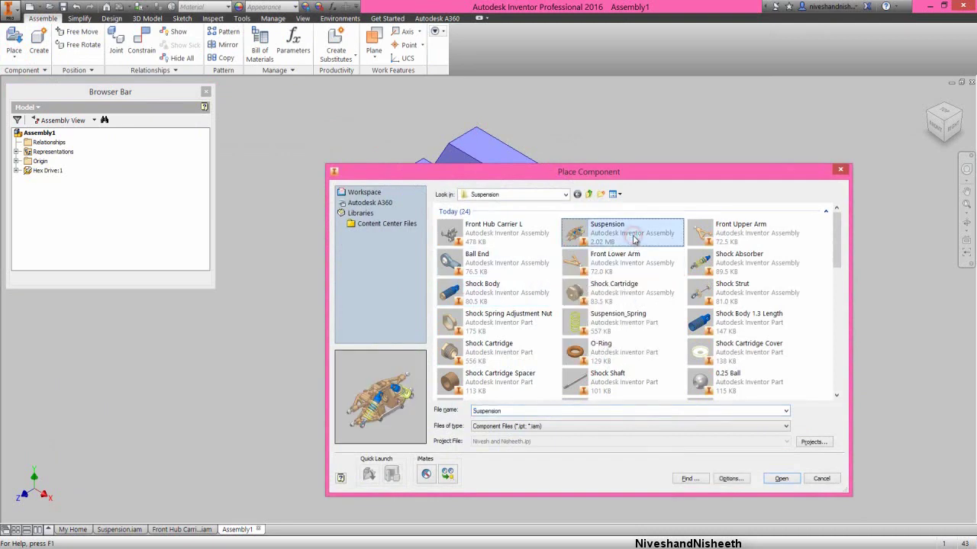
scroll(632, 239, "down", 5)
left_click(626, 219)
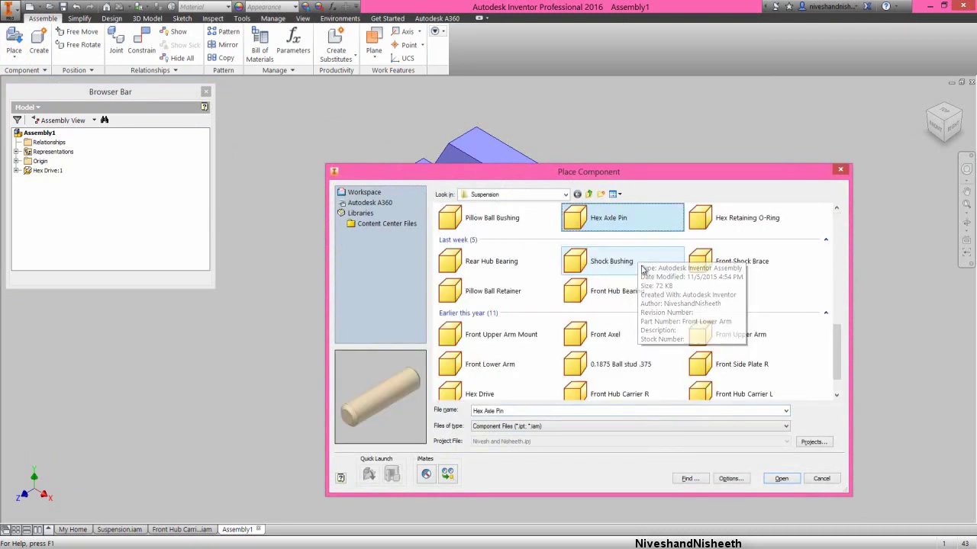
double_click(586, 222)
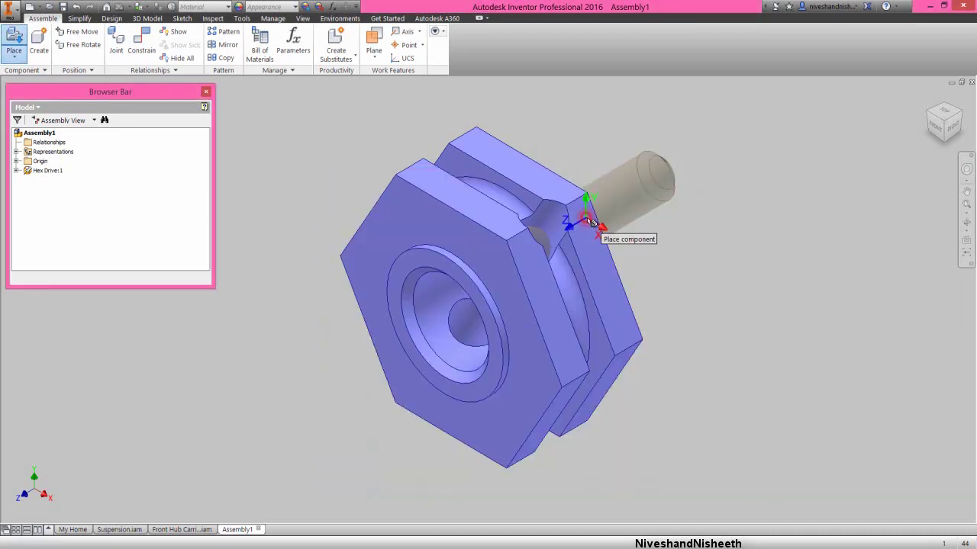
left_click(824, 329)
right_click(735, 243)
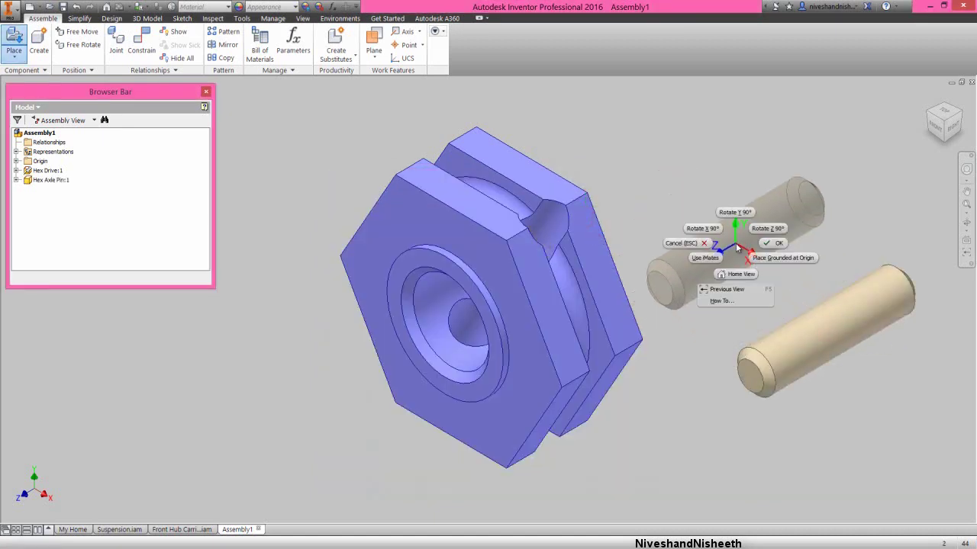
left_click(769, 246)
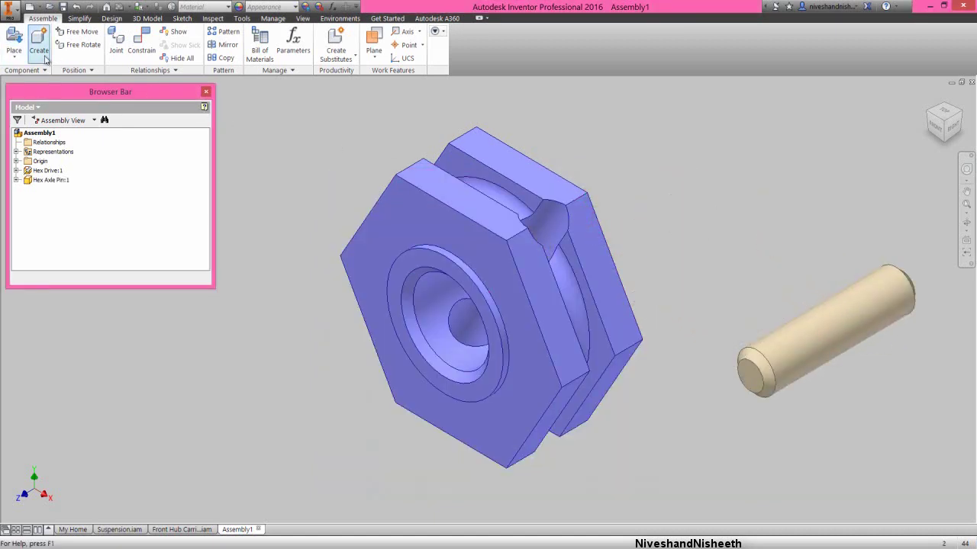
Step: Place one Hex Retaining O-Ring from the Suspension folder beside the Hex Drive, above the axle pin
left_click(15, 38)
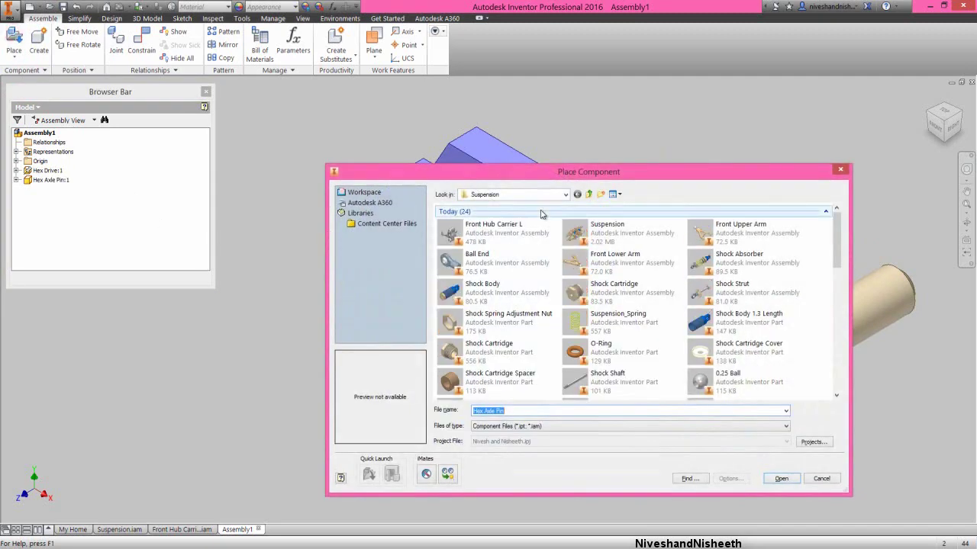
left_click(574, 228)
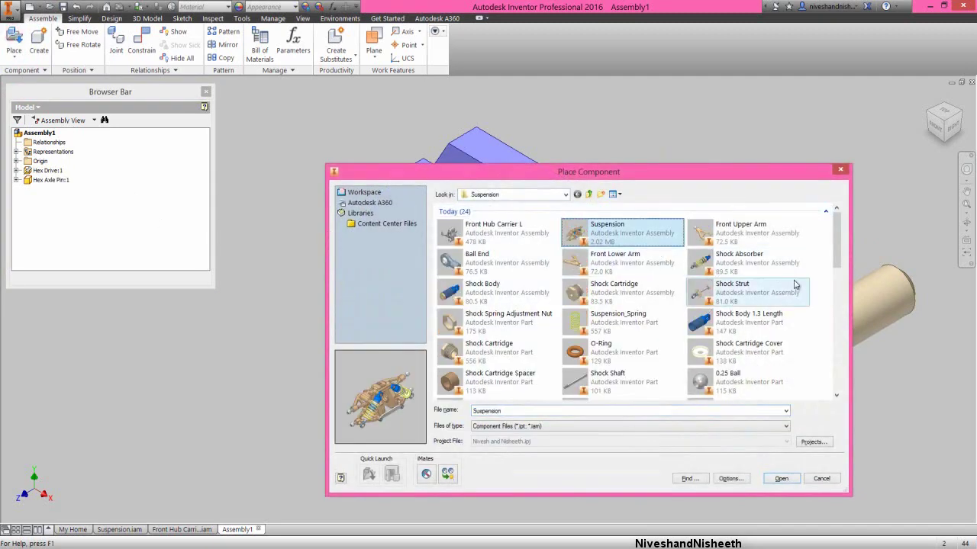
scroll(747, 229, "down", 5)
left_click(748, 218)
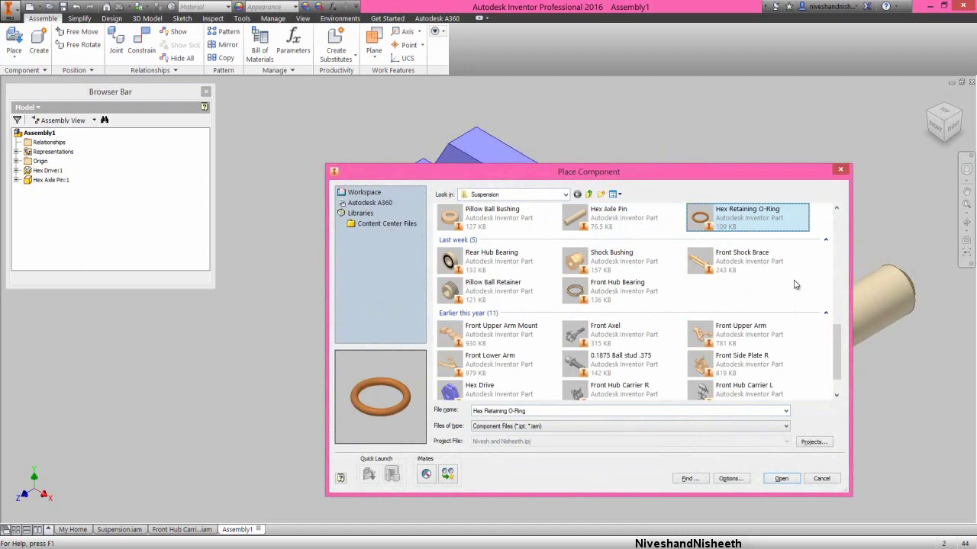
double_click(717, 219)
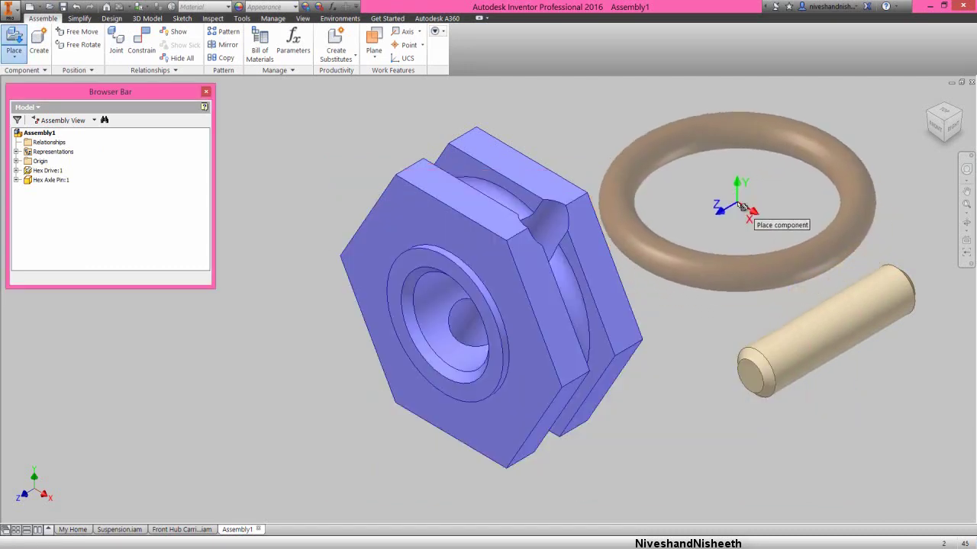
left_click(742, 206)
right_click(309, 193)
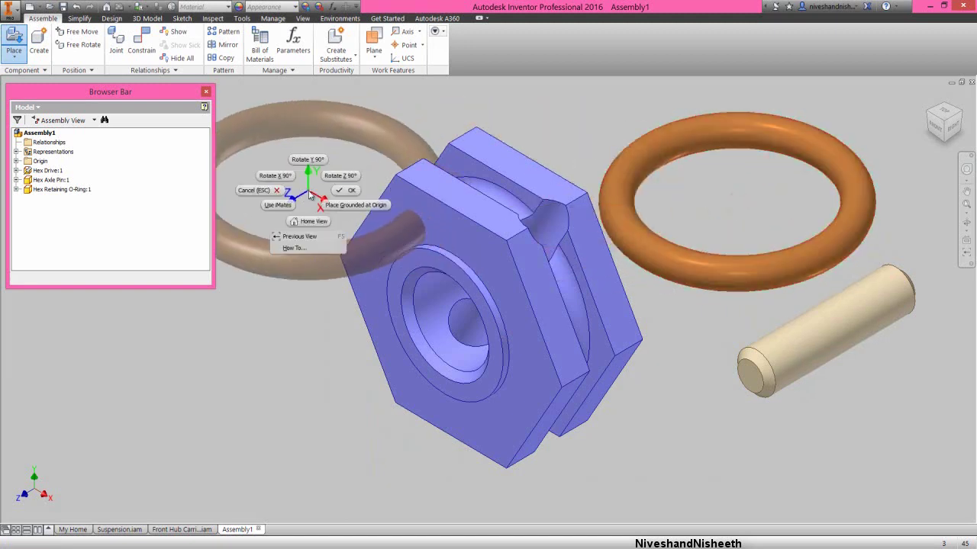
left_click(338, 191)
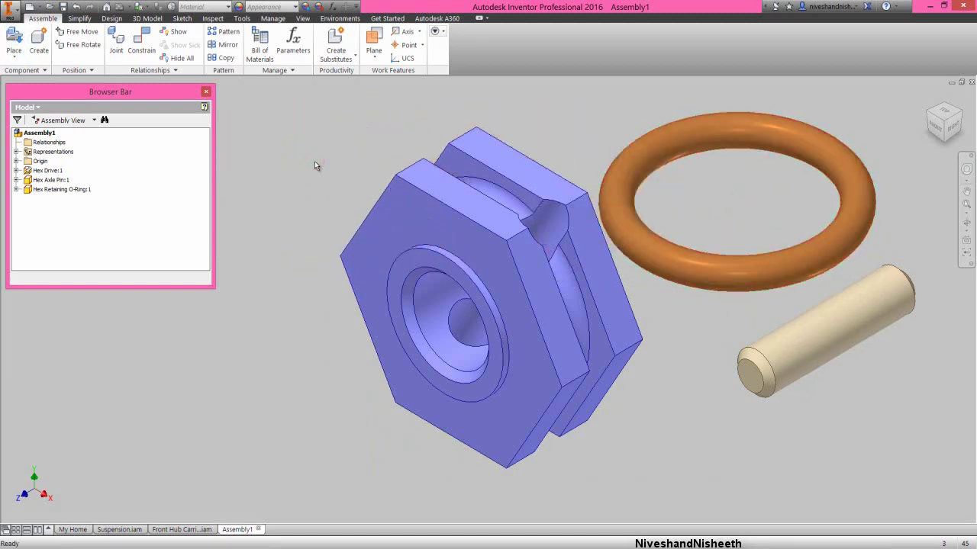
Step: Add a Mate constraint with 0.000 in offset between the Hex Axle Pin's axis and the Hex Drive's cross-hole axis
right_click(314, 161)
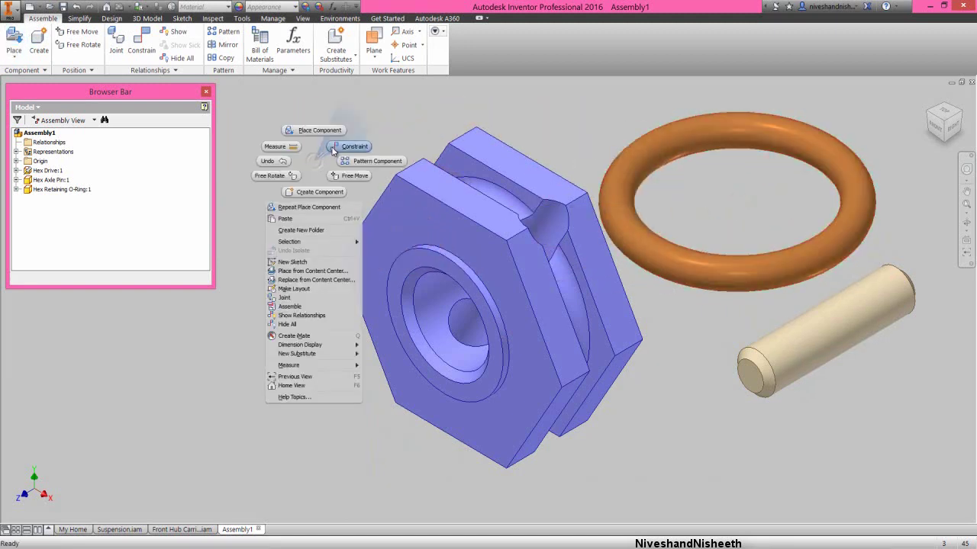
left_click(331, 148)
left_click_drag(581, 102, 182, 99)
left_click(495, 330)
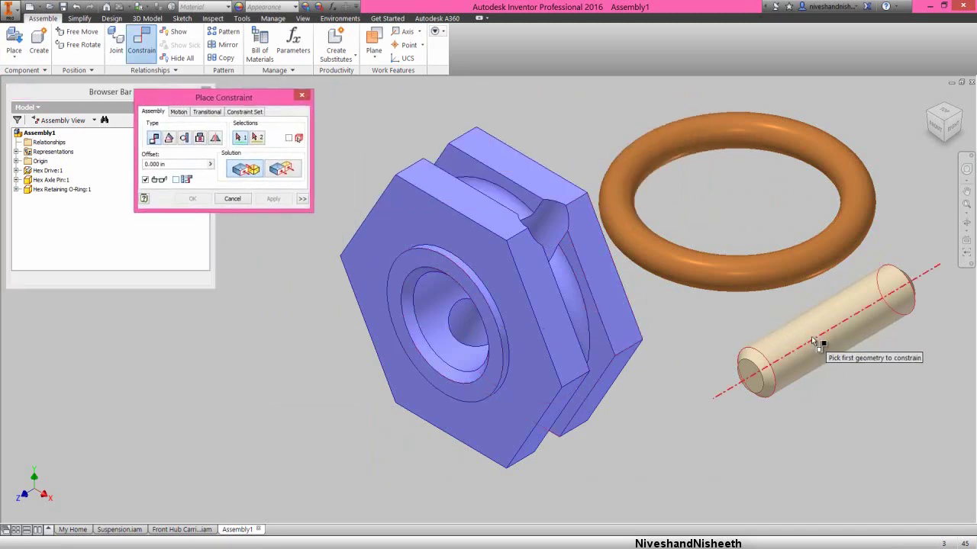
left_click(811, 336)
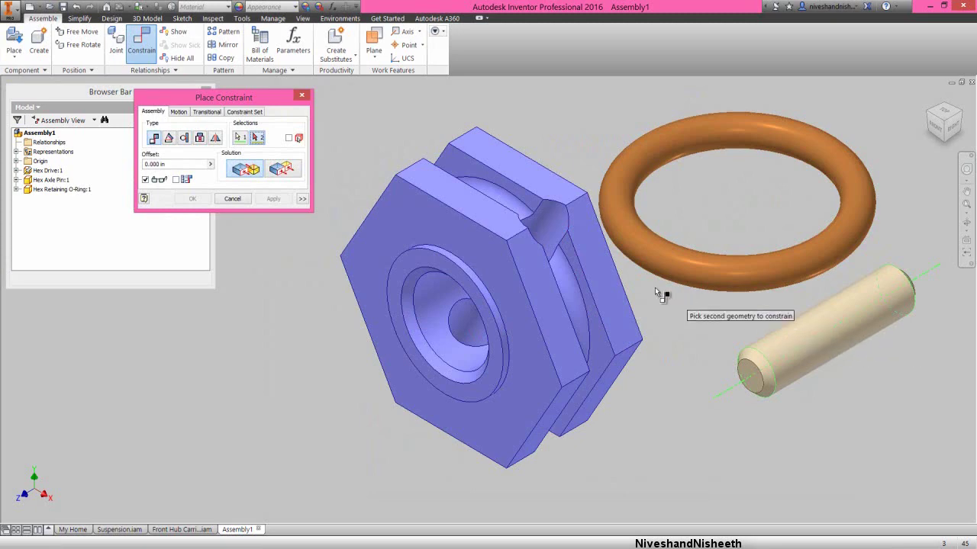
left_click(547, 237)
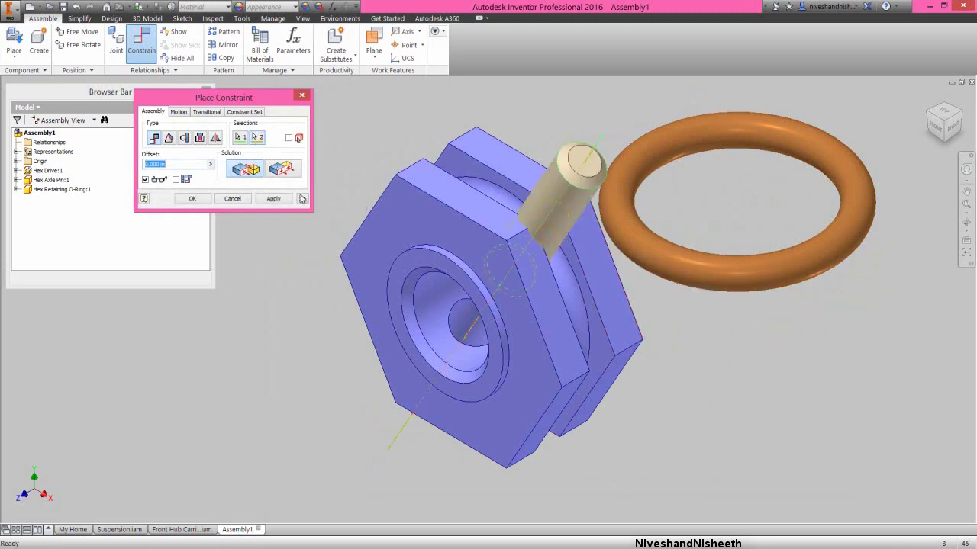
left_click(277, 200)
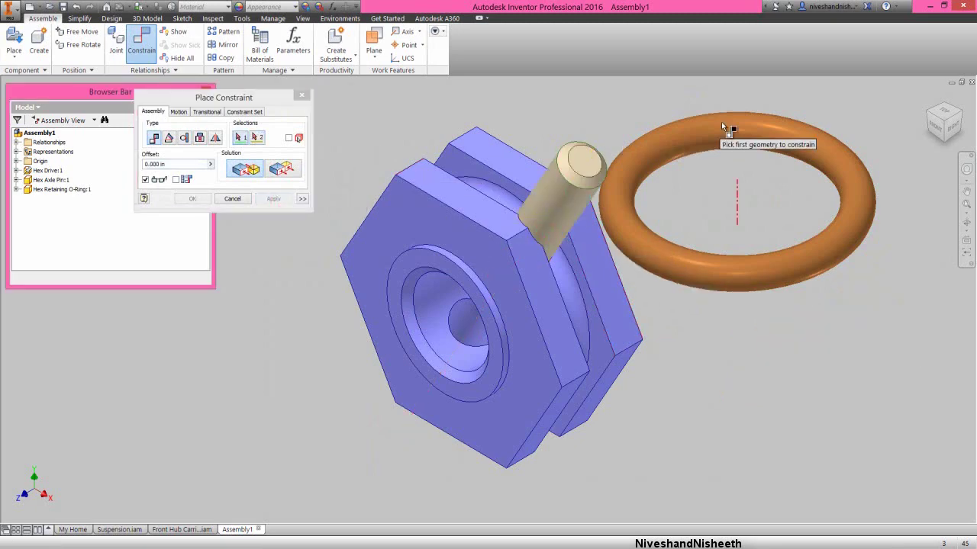
Step: Mate the Hex Axle Pin's origin Center Point to the axis of the Hex Drive's central bore with 0.000 in offset
left_click(940, 128)
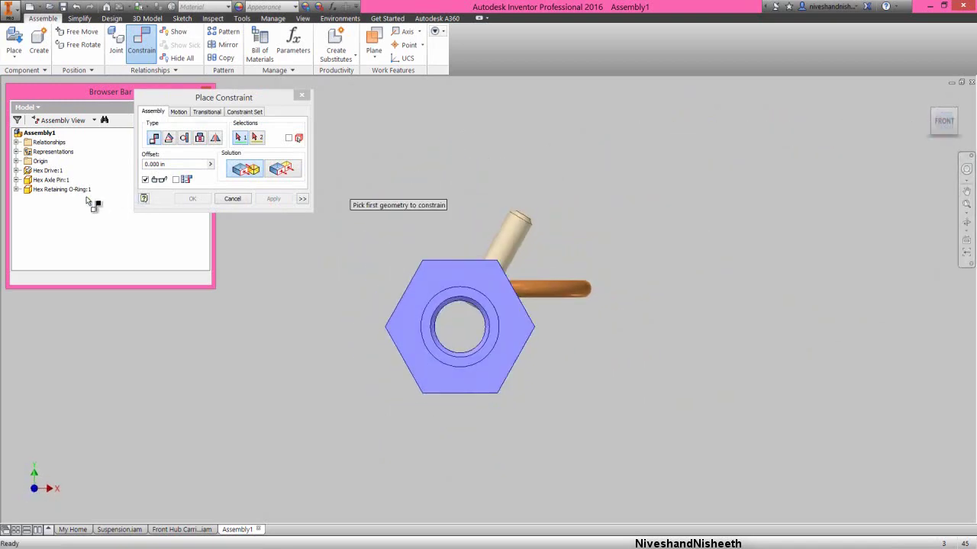
left_click(17, 180)
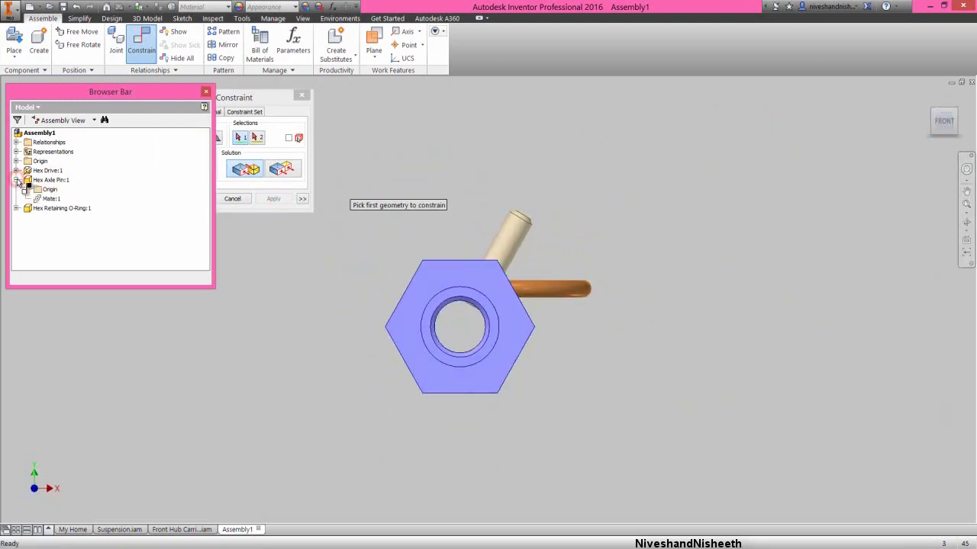
left_click(26, 190)
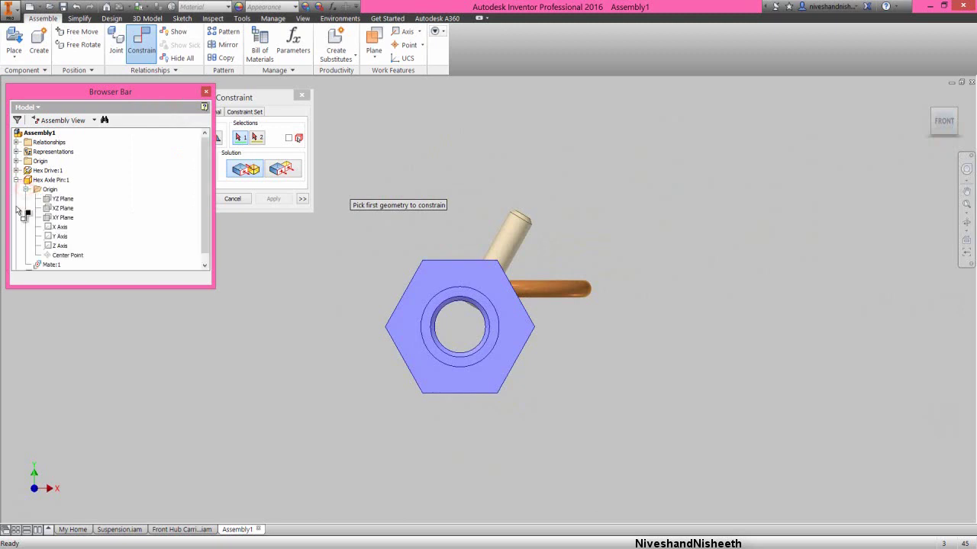
left_click(61, 255)
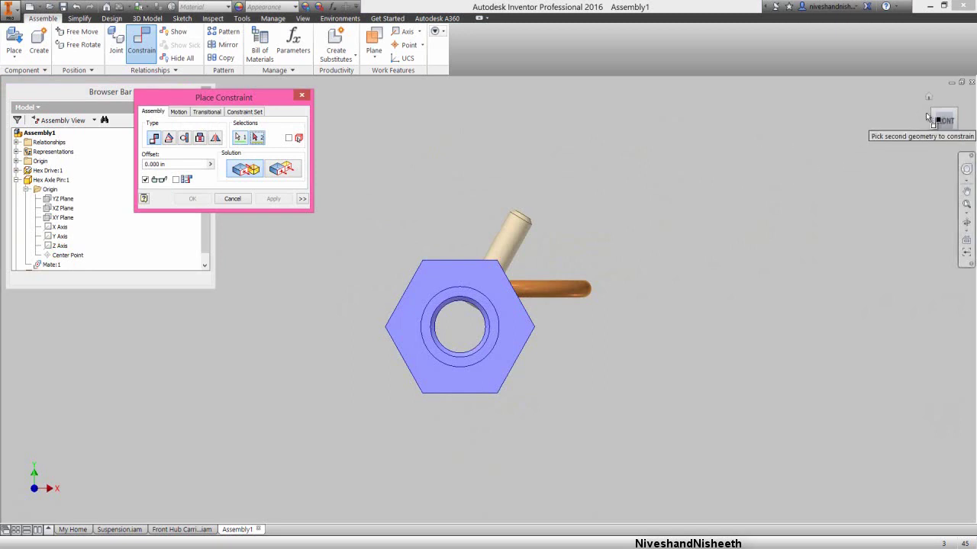
left_click(956, 116)
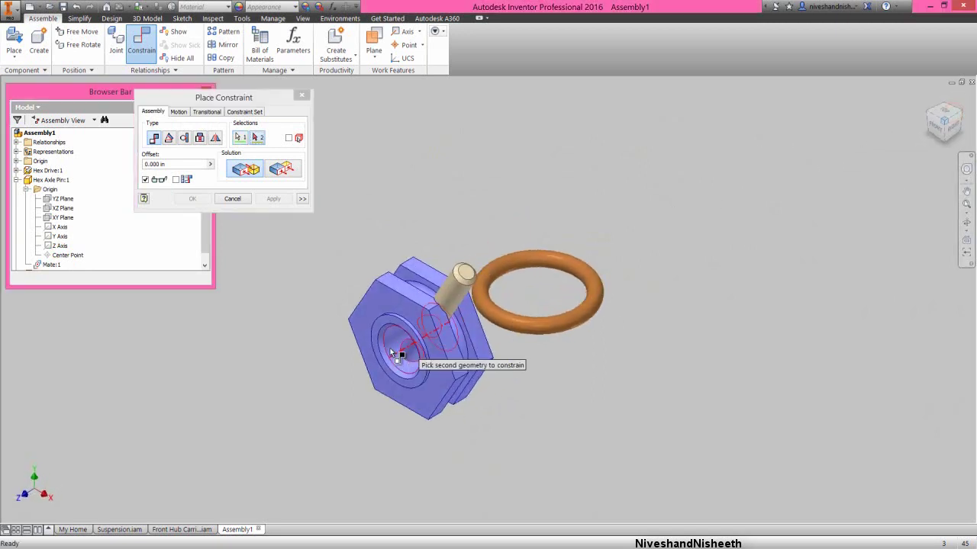
left_click(390, 347)
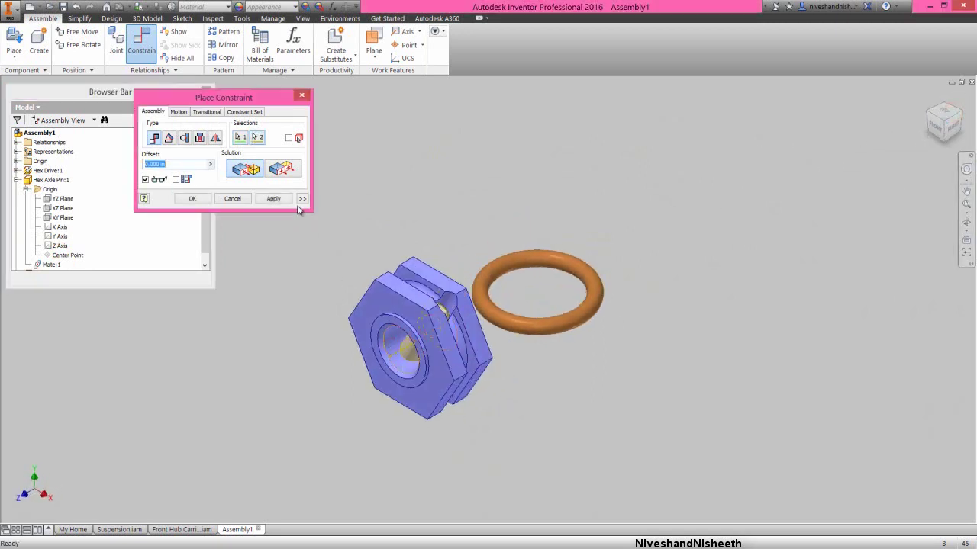
left_click(274, 198)
Step: Mate the Hex Retaining O-Ring's center axis to the Hex Drive's central bore axis with 0.000 in offset
right_click(156, 243)
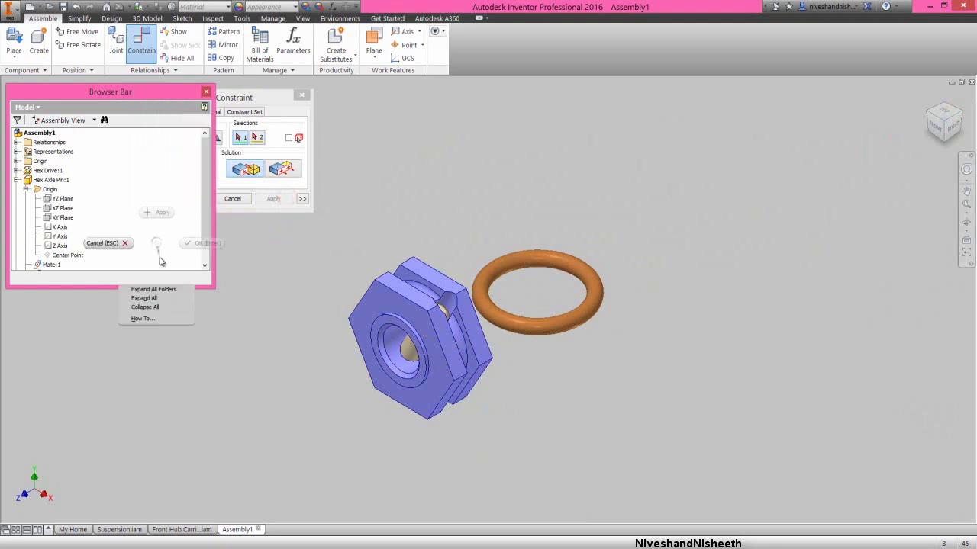
left_click(145, 308)
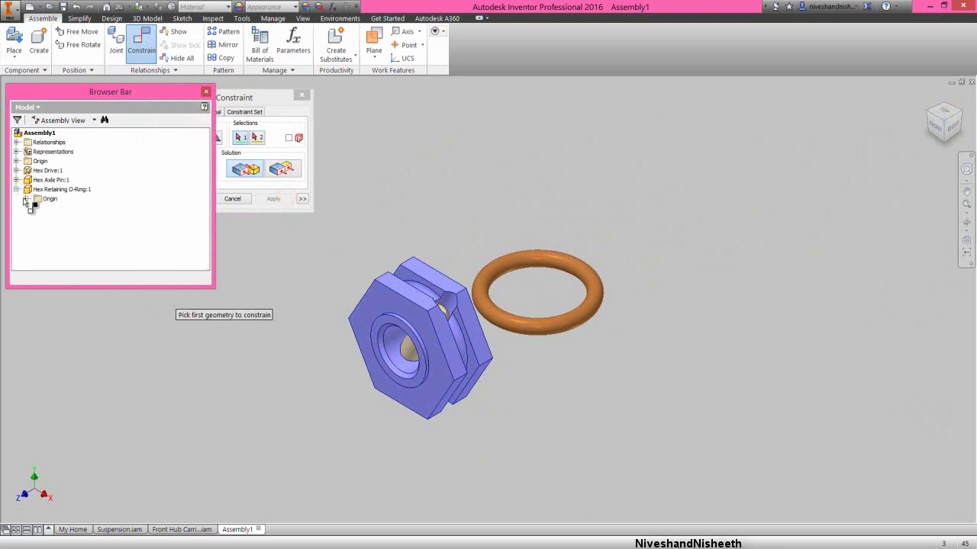
left_click(25, 199)
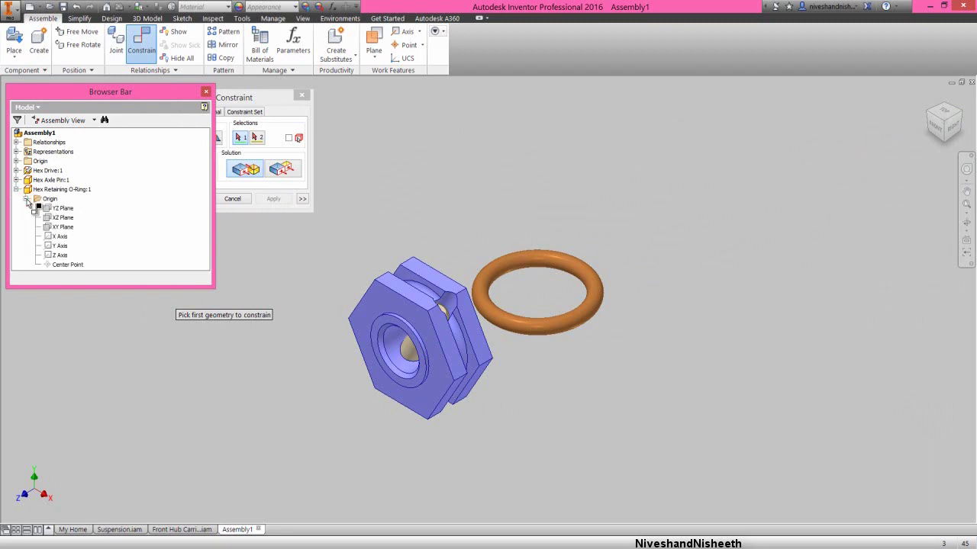
left_click(60, 254)
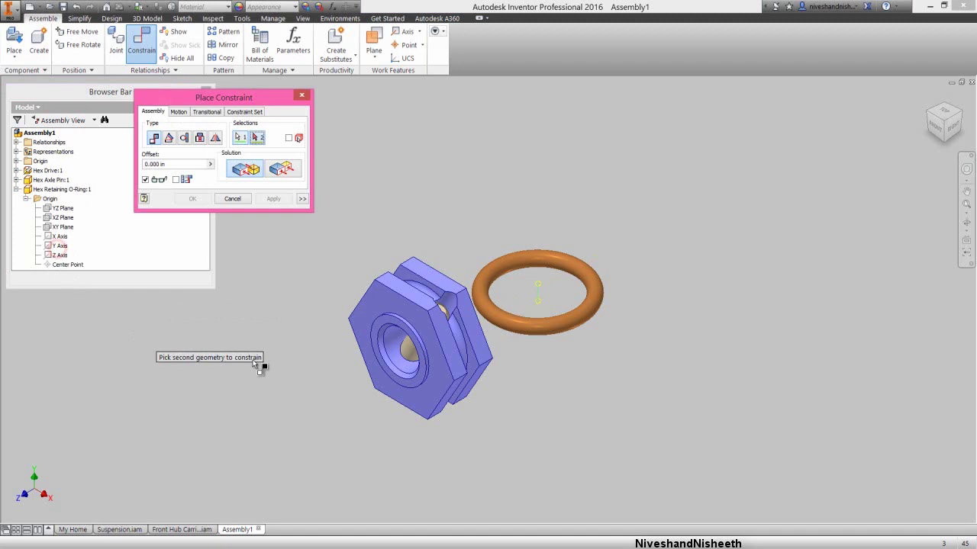
scroll(353, 362, "up", 3)
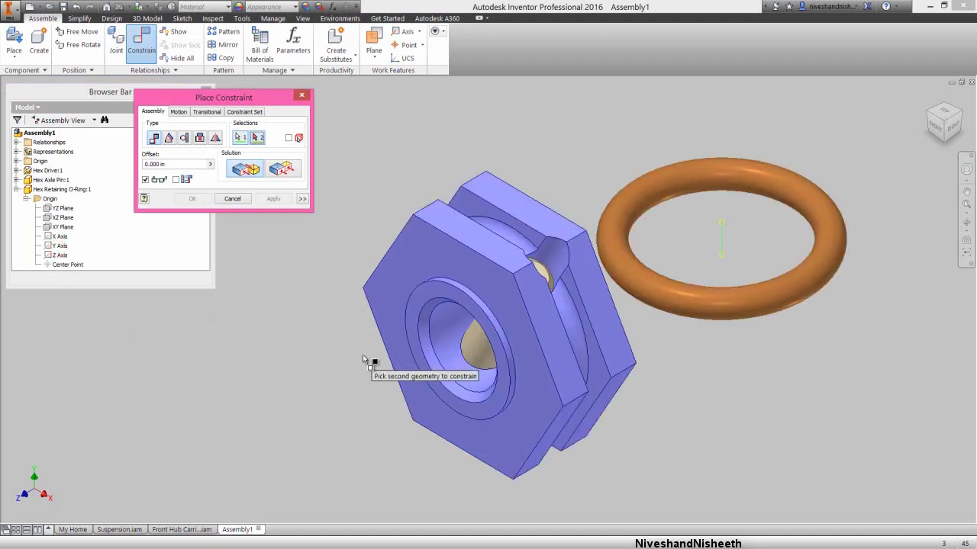
left_click(441, 338)
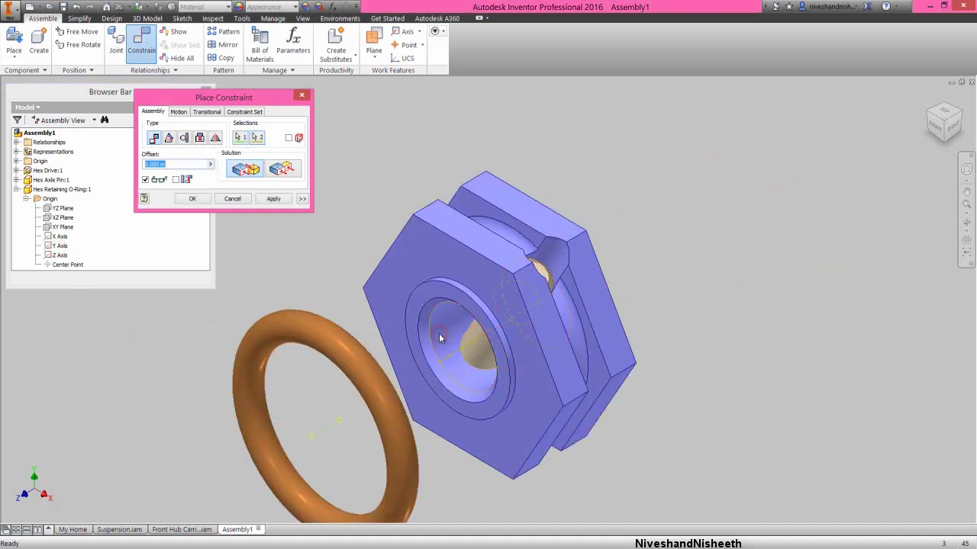
left_click(279, 200)
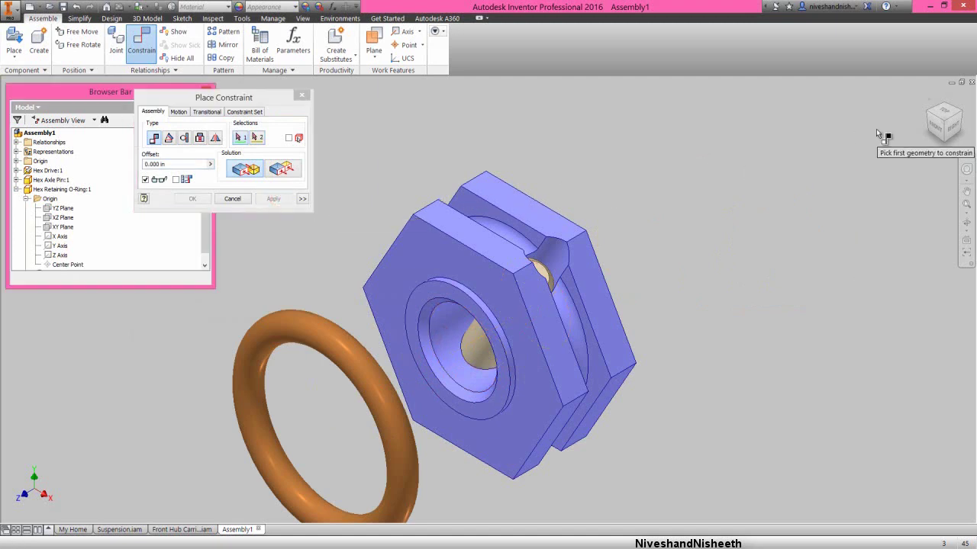
Step: Mate the Hex Retaining O-Ring's XZ Plane to the Hex Drive's XY Plane with 0.000 in offset, and collapse the model tree
left_click(951, 129)
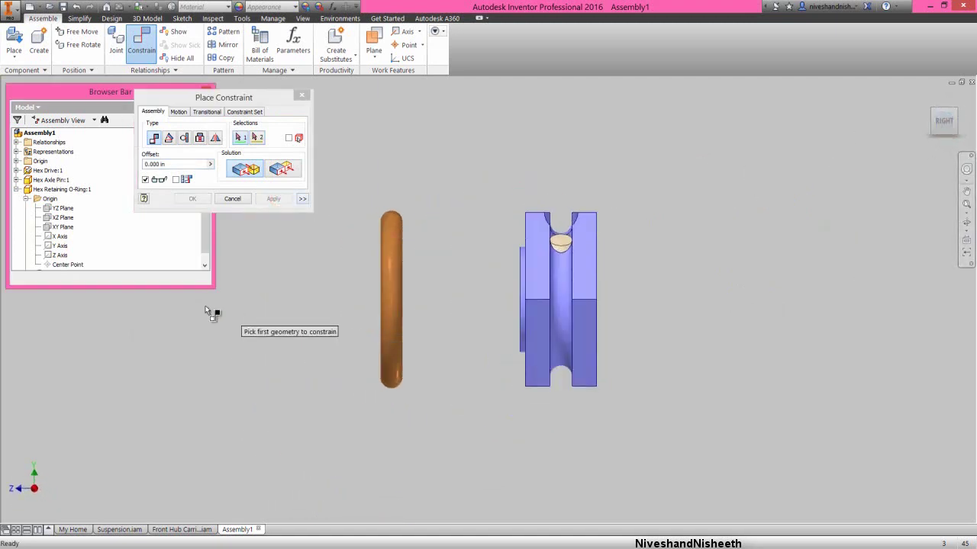
left_click(67, 220)
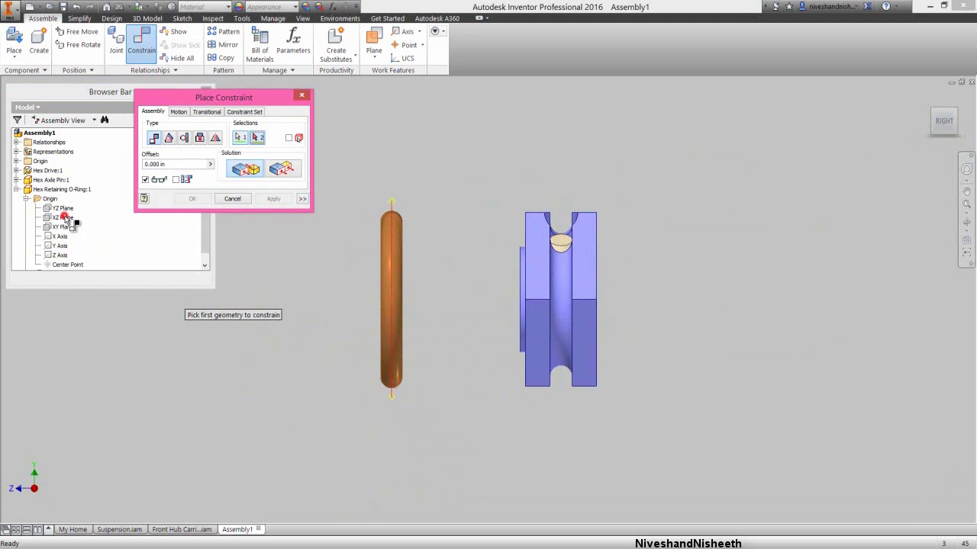
left_click(16, 190)
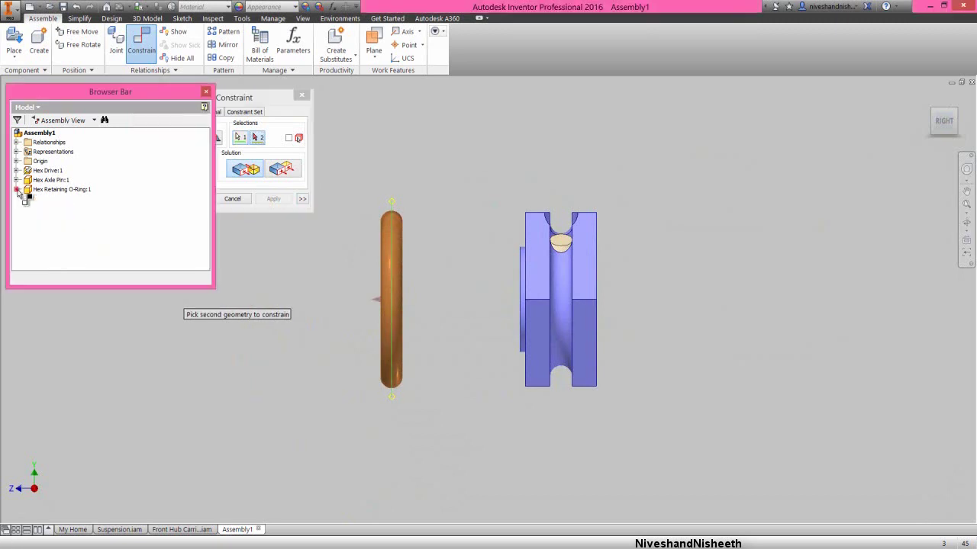
left_click(17, 170)
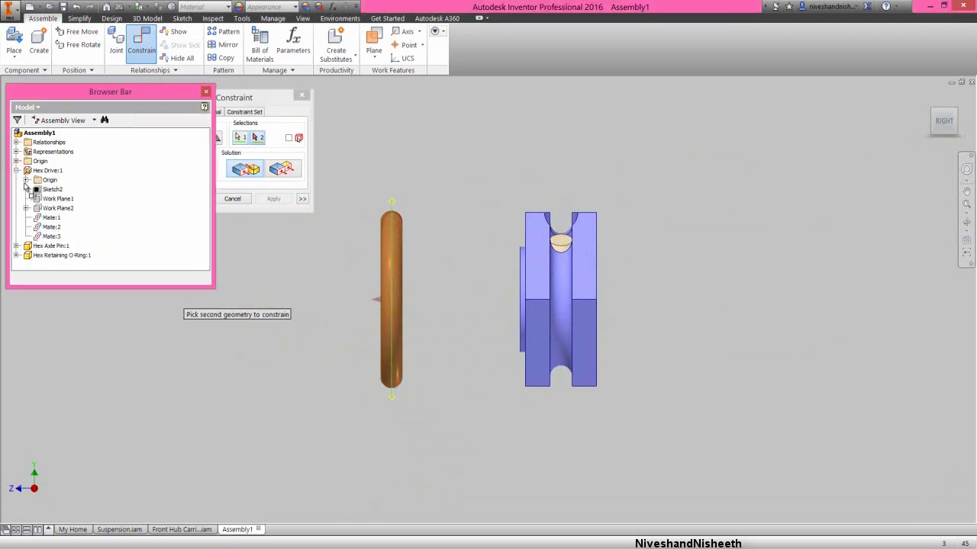
left_click(27, 180)
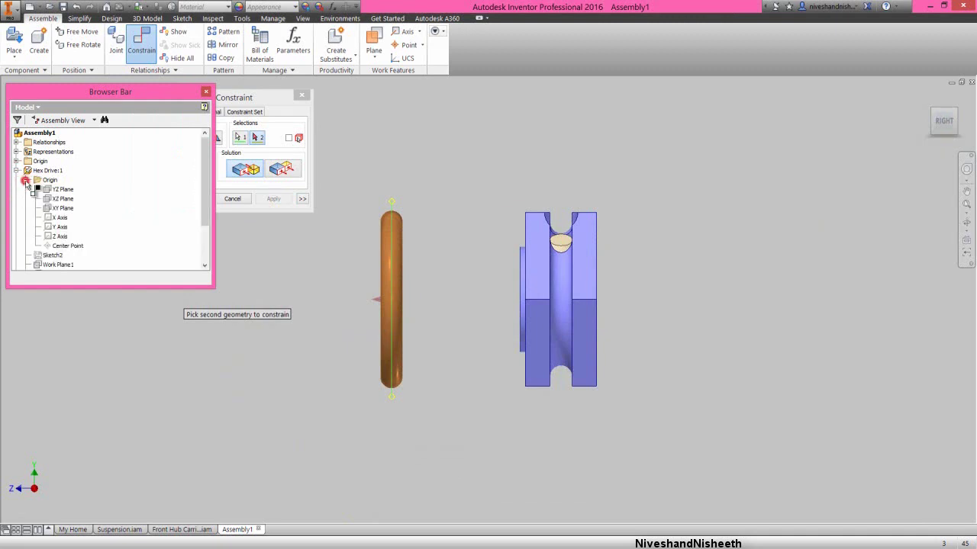
left_click(62, 209)
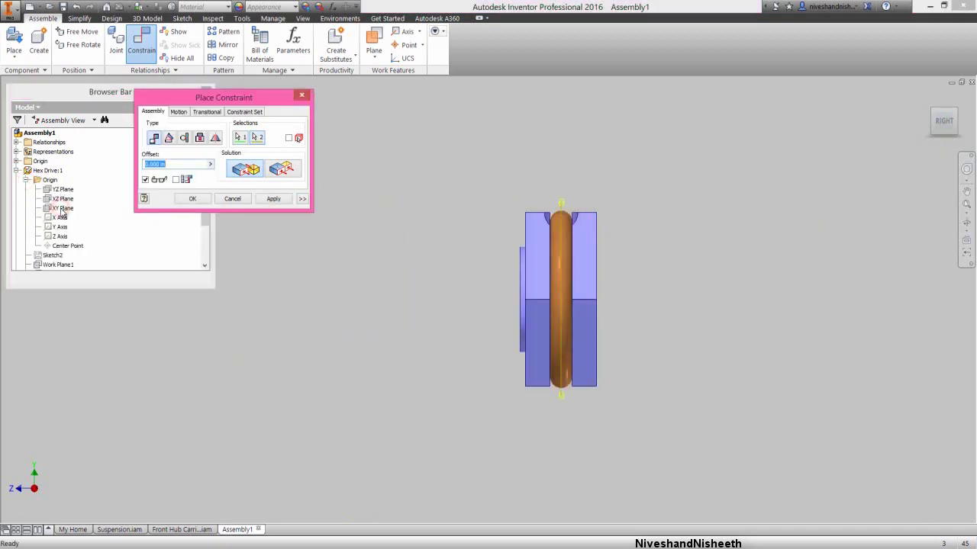
left_click(194, 198)
right_click(161, 212)
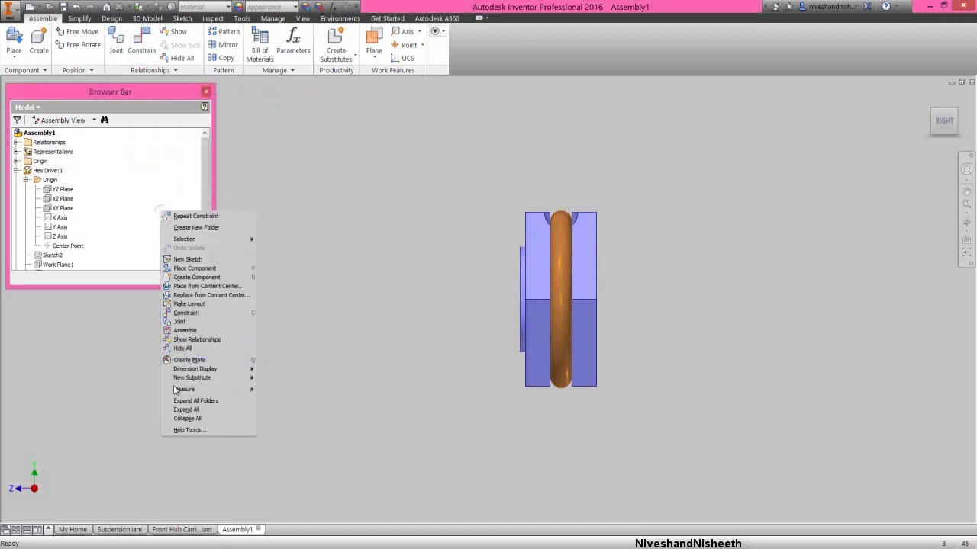
left_click(187, 420)
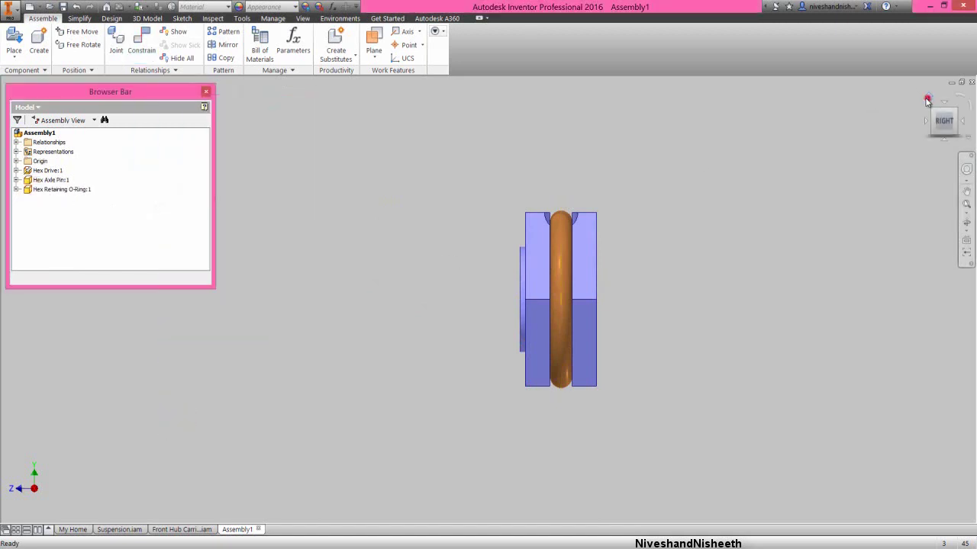
Step: Save the assembly as Rear Hex Hub in the Suspension folder and close it
left_click(927, 100)
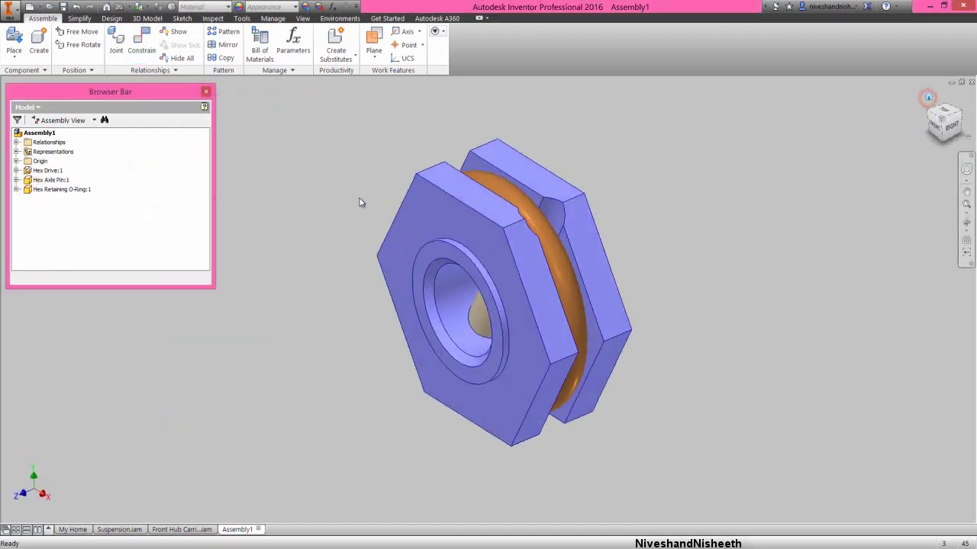
left_click(64, 6)
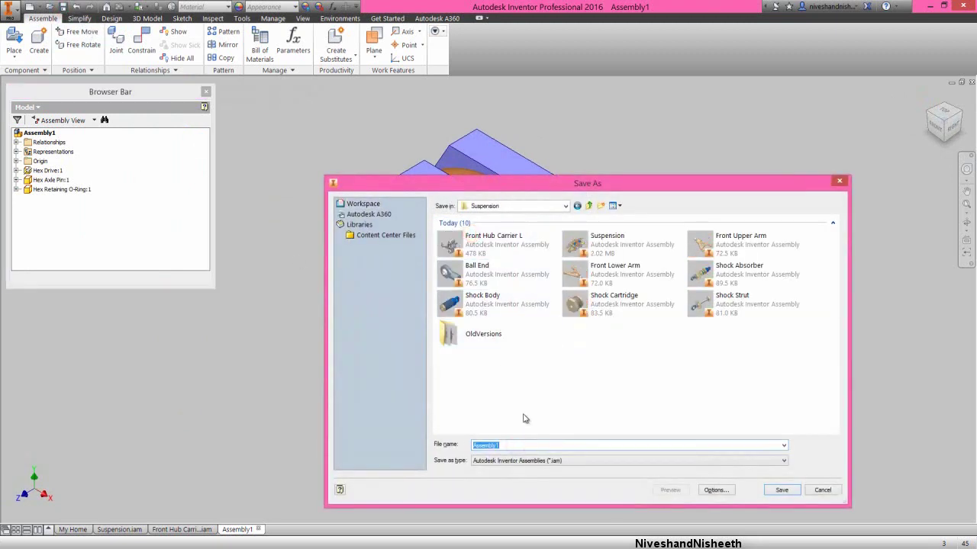
type("Re")
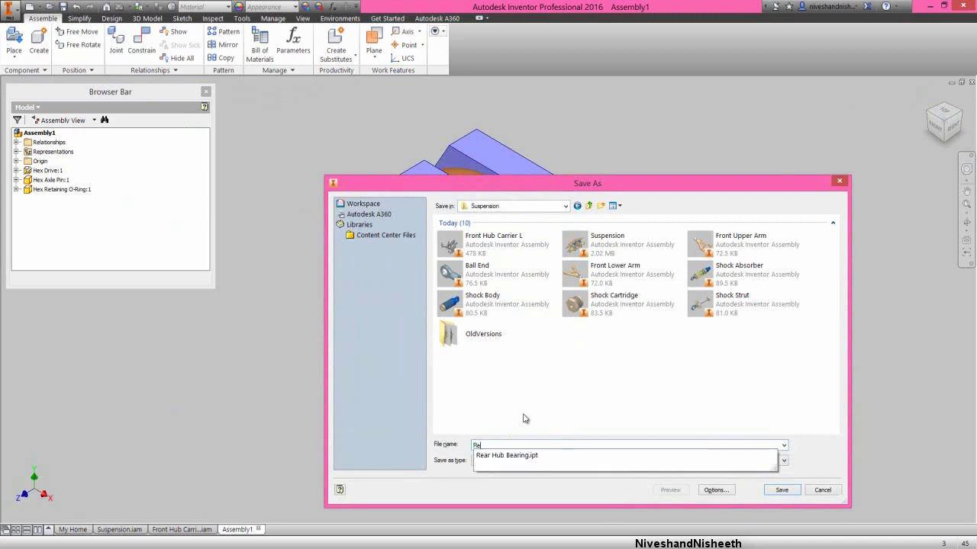
type("ar Hex Hub")
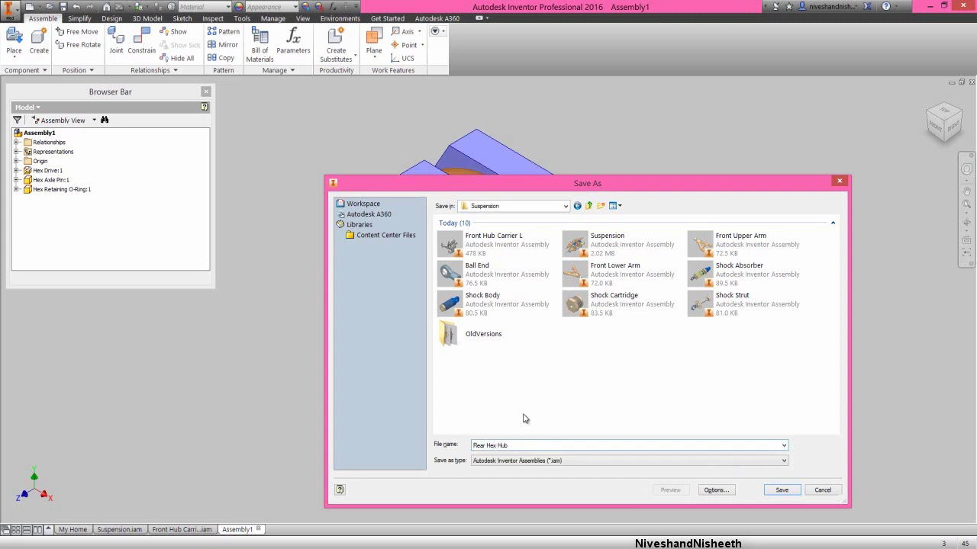
left_click(785, 491)
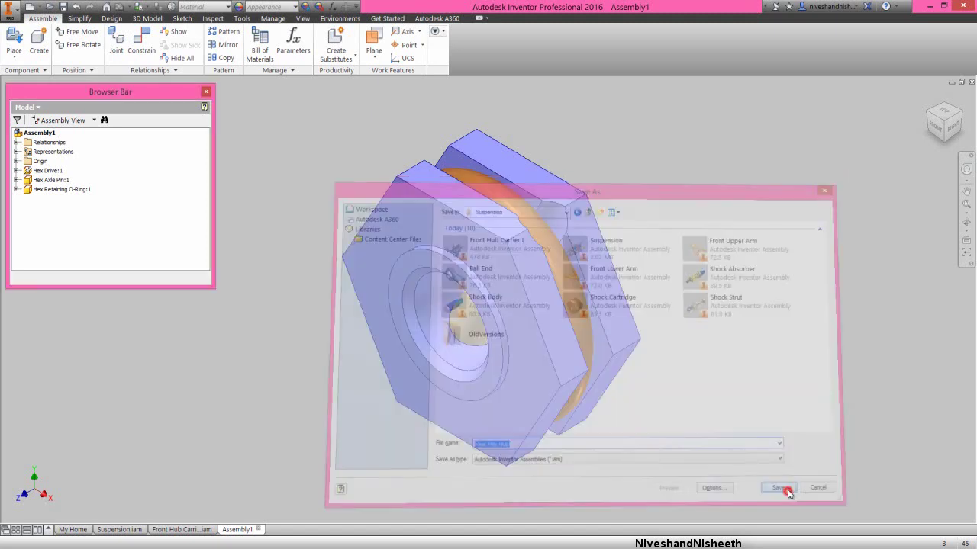
left_click(752, 279)
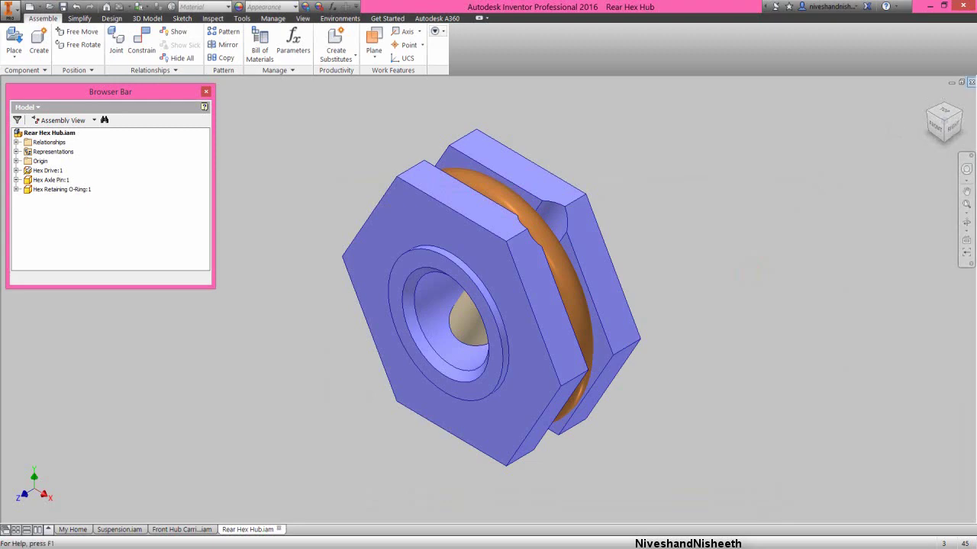
left_click(971, 83)
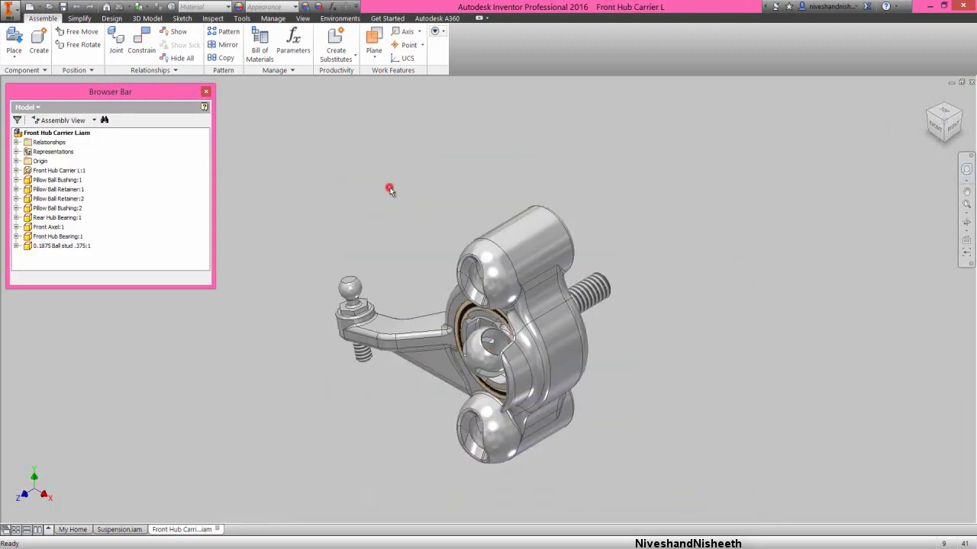
Step: Place one Rear Hex Hub assembly in Front Hub Carrier L, beside the threaded end of the front axle
right_click(389, 189)
left_click(394, 158)
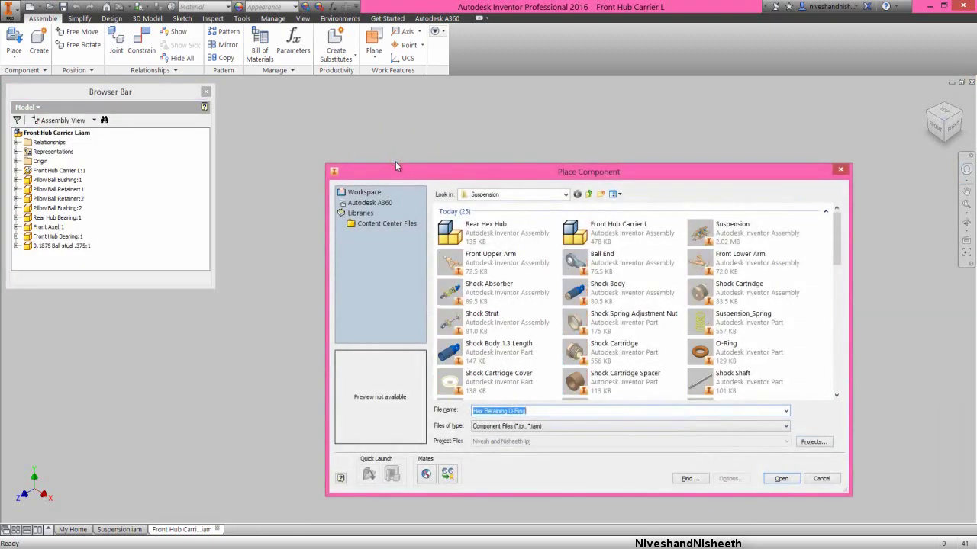
double_click(455, 232)
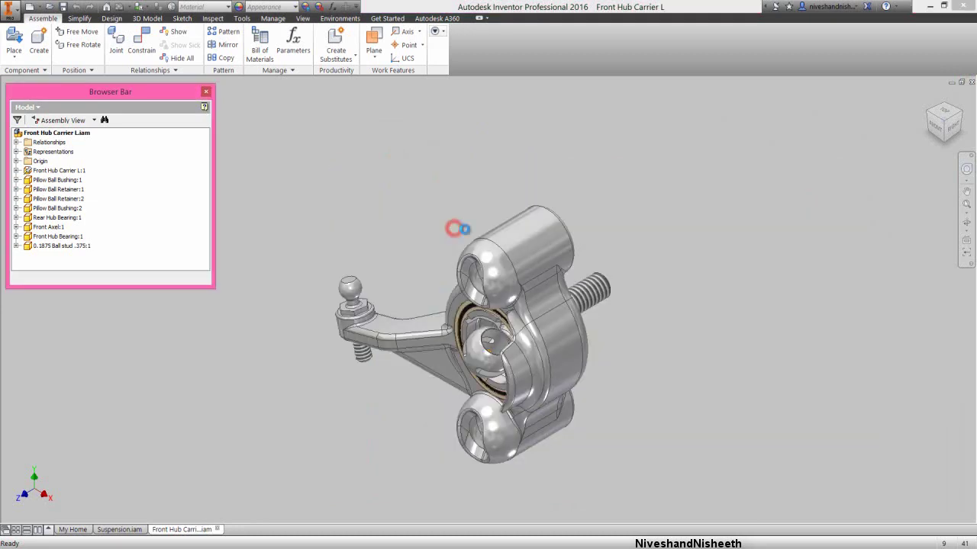
left_click(696, 294)
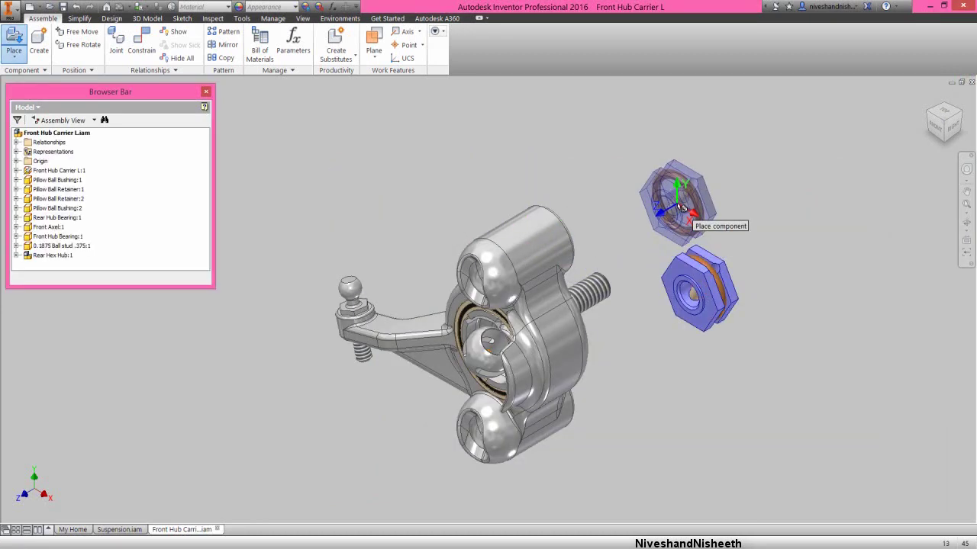
right_click(682, 207)
left_click(715, 209)
Step: Mate the Rear Hex Hub's central bore axis to the front axle's threaded shaft axis with 0.000 in offset
right_click(715, 209)
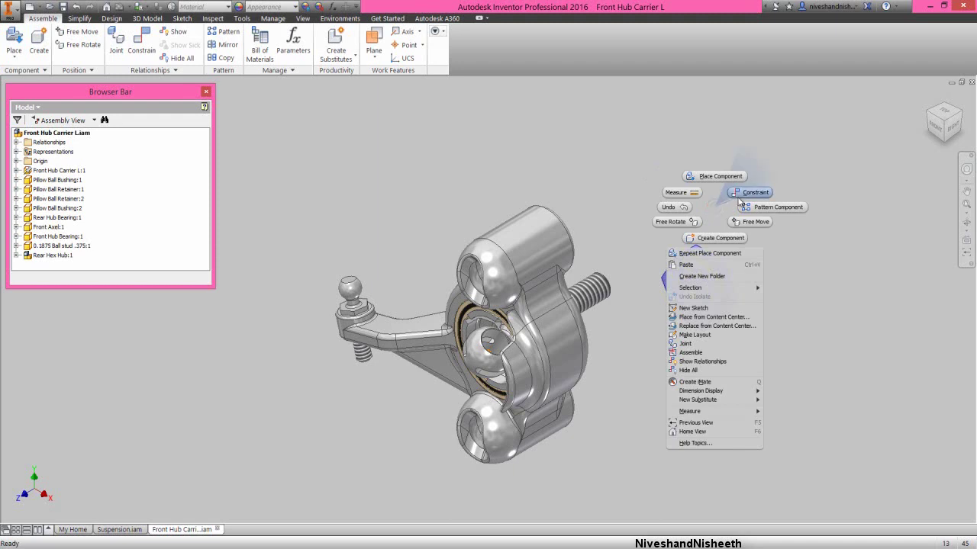
left_click(740, 194)
scroll(649, 259, "down", 4)
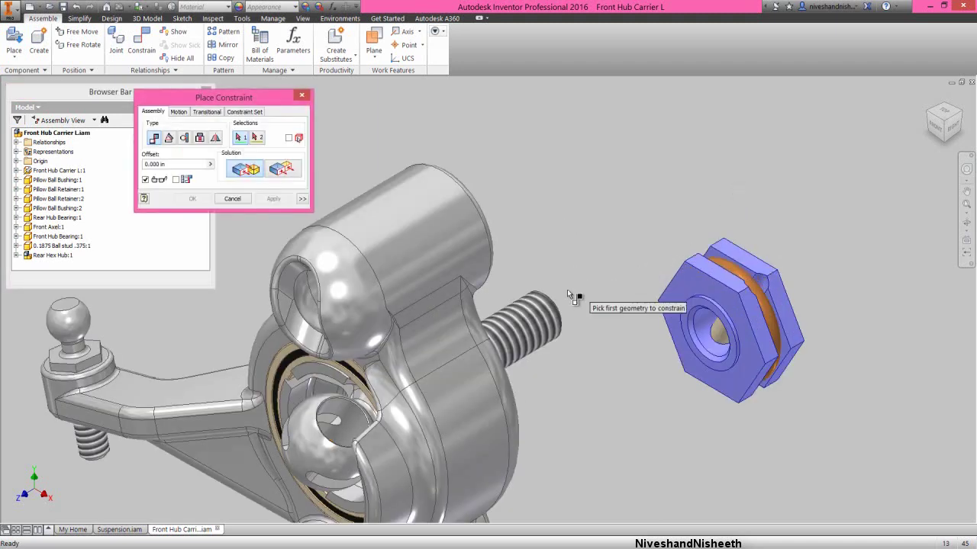
left_click(539, 320)
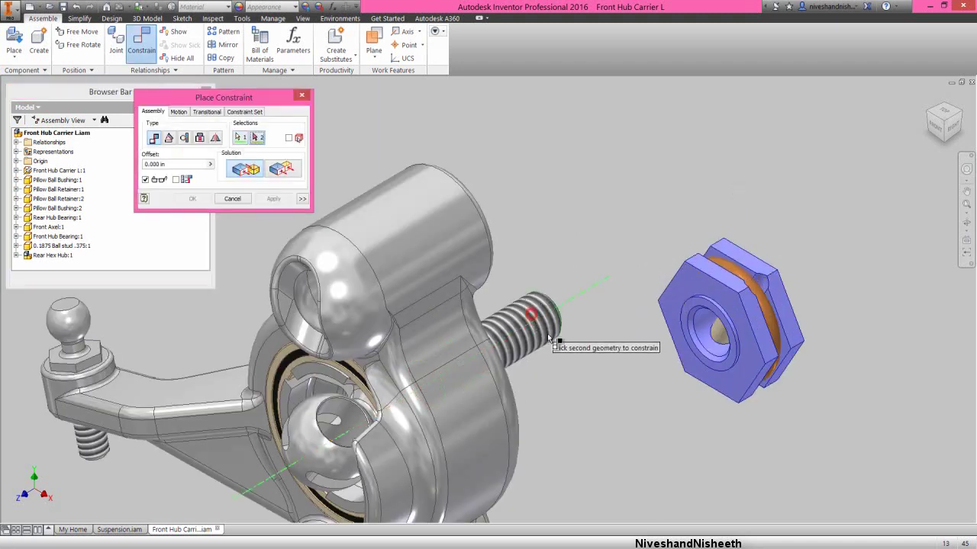
left_click(704, 328)
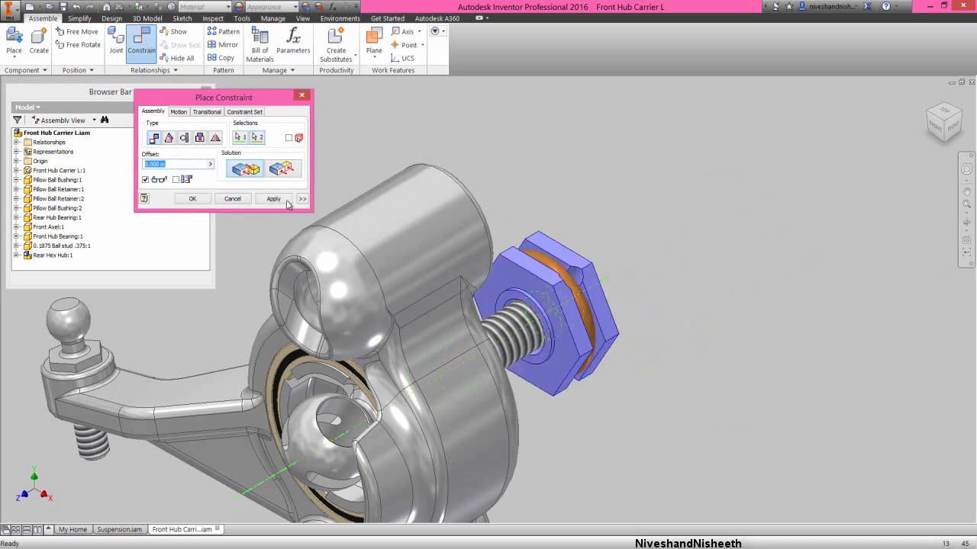
left_click(276, 200)
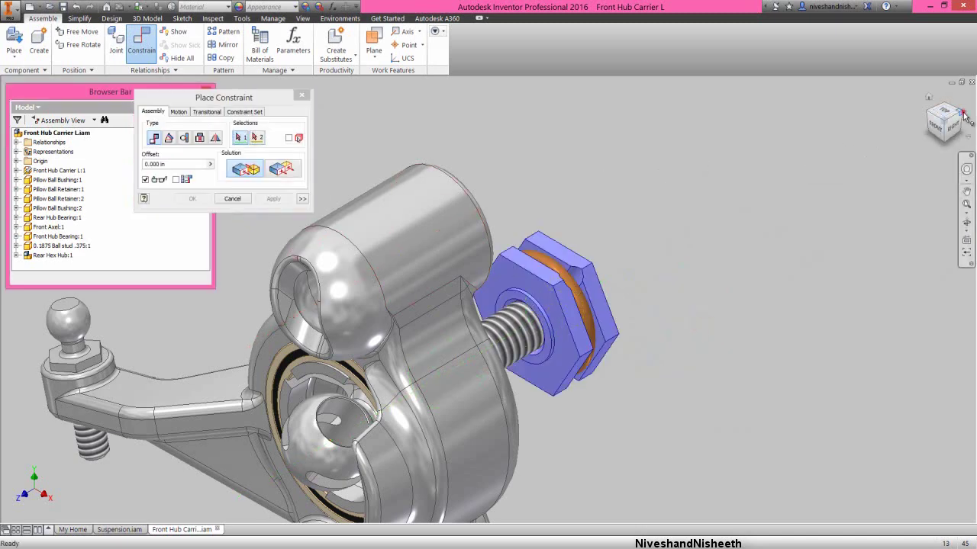
Step: Mate the Rear Hex Hub's axle pin axis to the front axle's cross-hole axis with 0.000 in offset, and test the hub's rotation
left_click(963, 114)
scroll(503, 323, "up", 5)
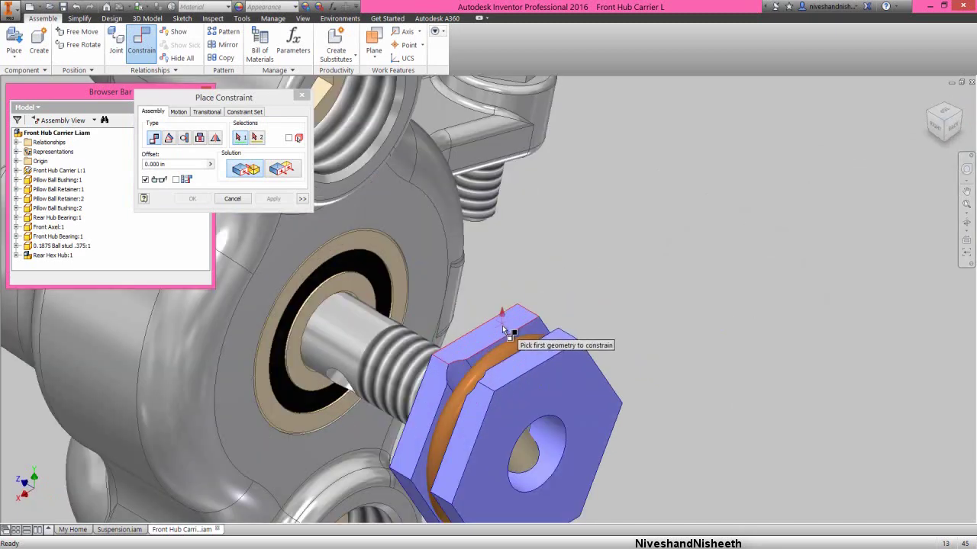
left_click(526, 458)
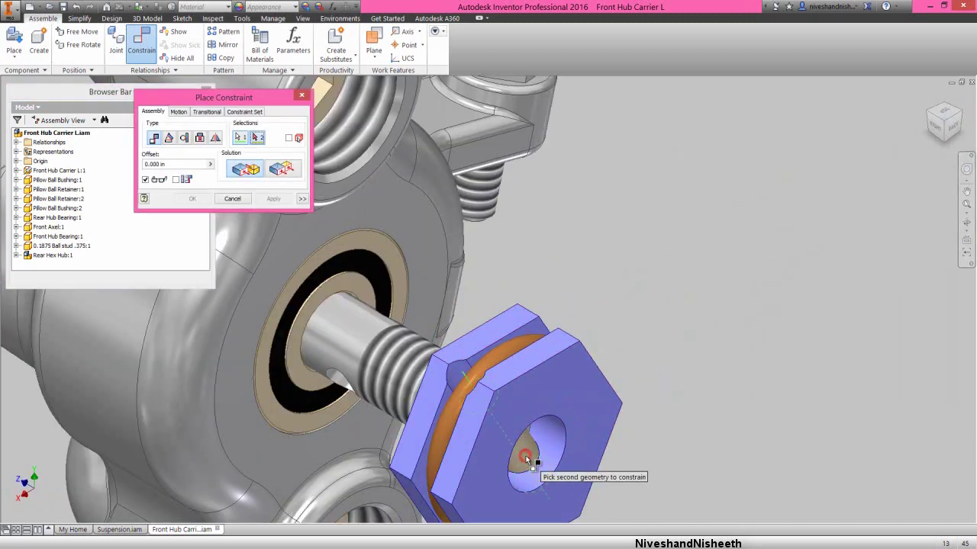
left_click(336, 379)
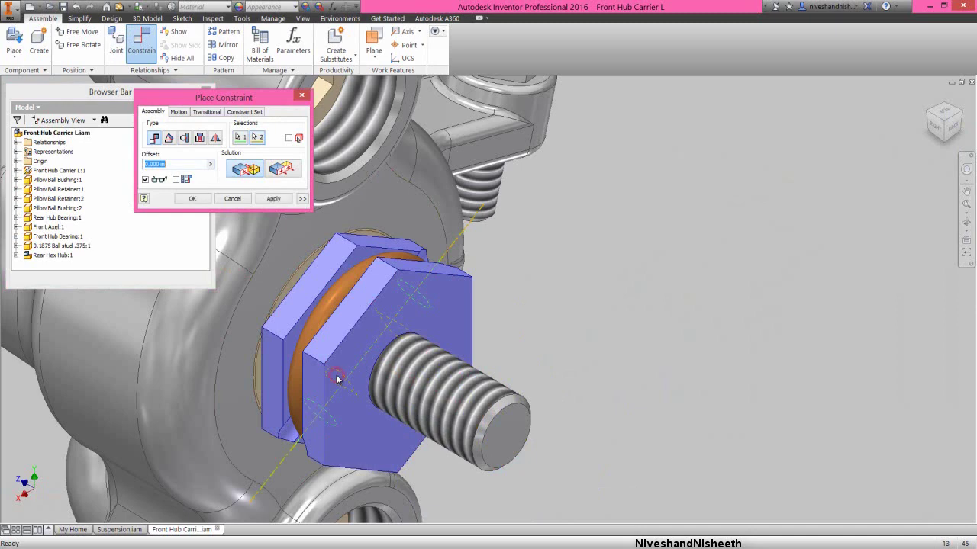
left_click(205, 203)
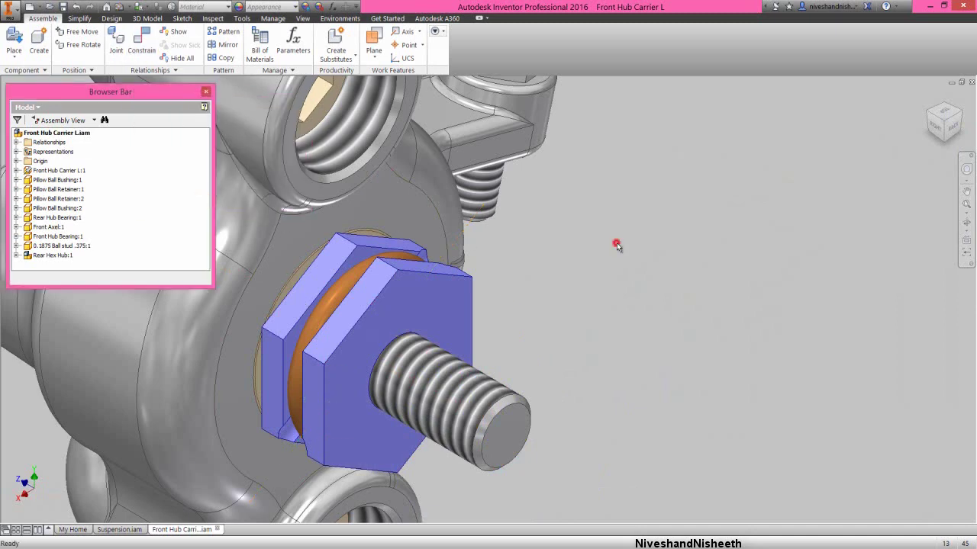
mouse_move(443, 298)
left_mouse_down()
mouse_move(470, 354)
mouse_move(437, 314)
left_mouse_up()
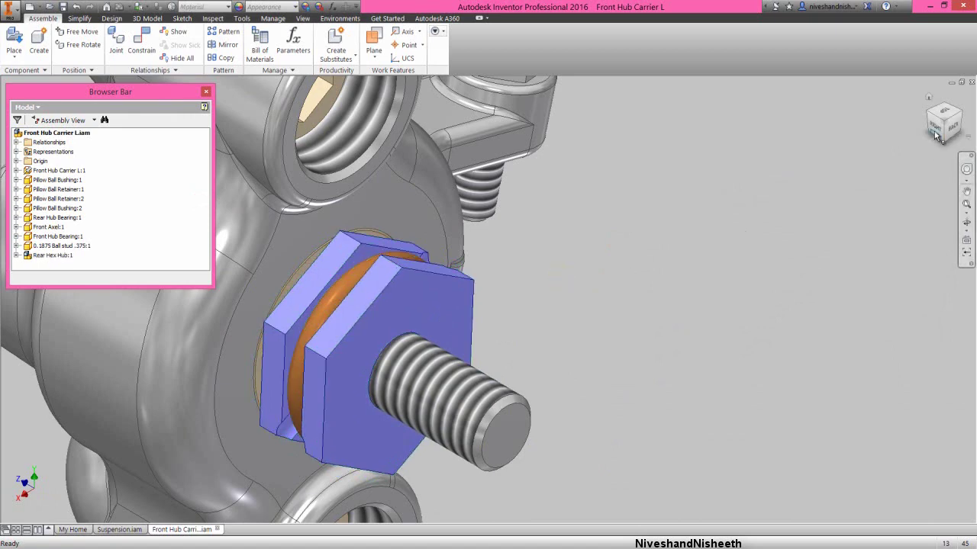
left_click(935, 133)
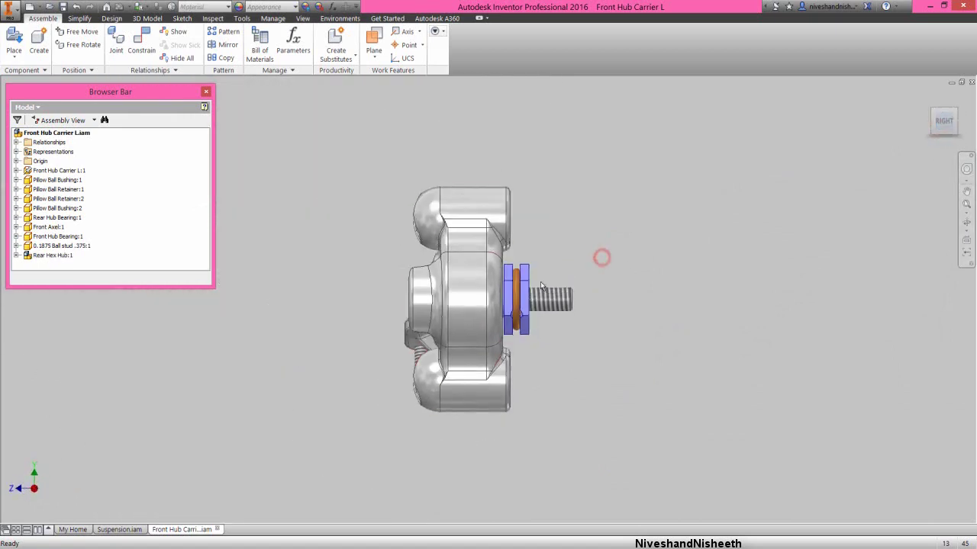
scroll(541, 286, "down", 5)
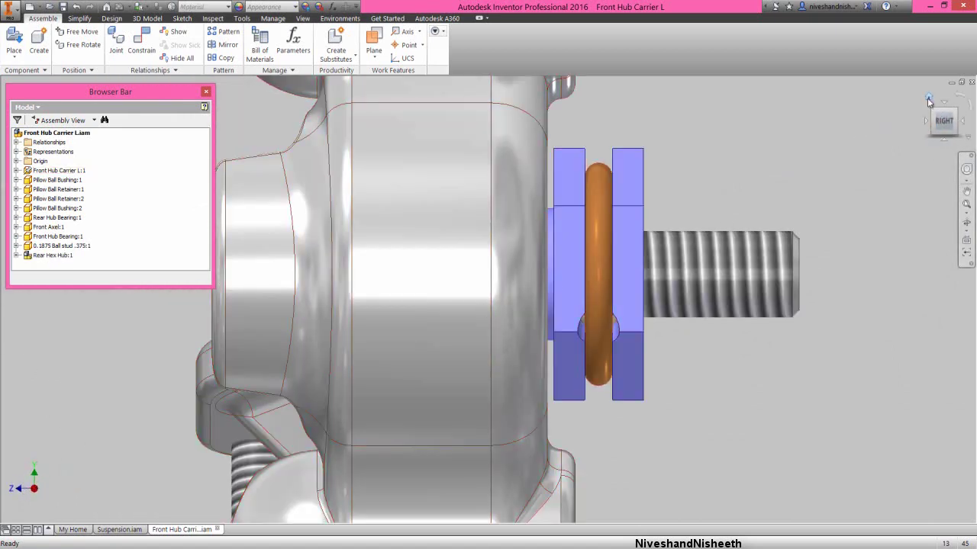
left_click(928, 99)
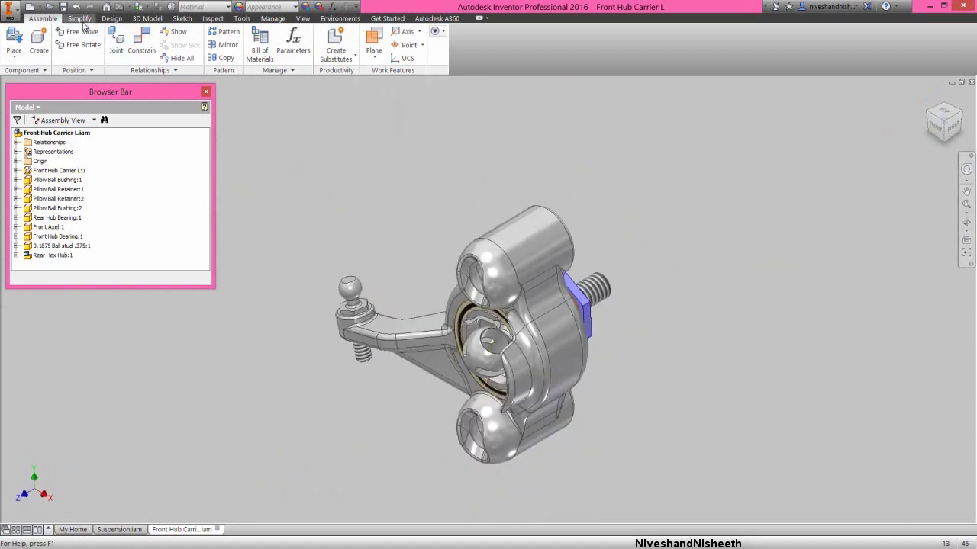
left_click(257, 224)
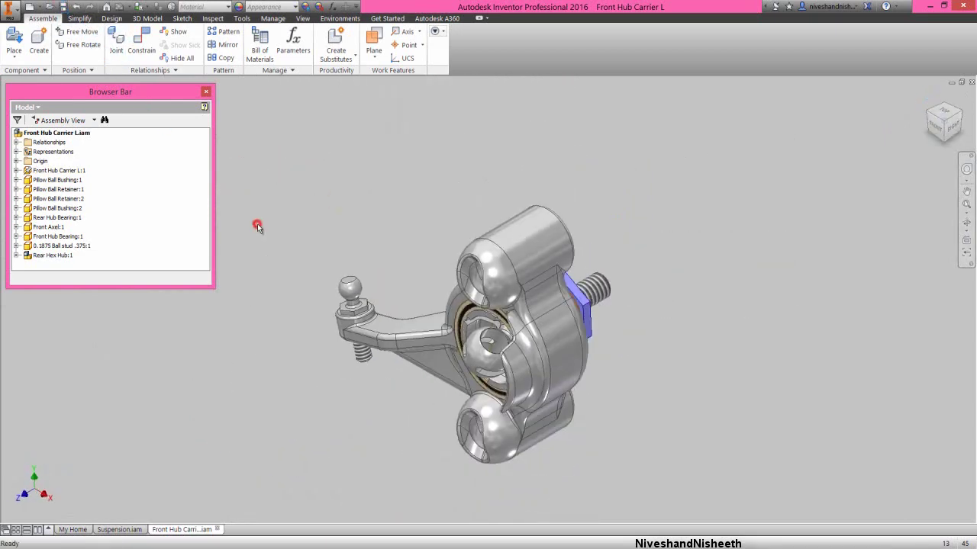
Step: Create a new assembly from the English Standard (in).iam template
left_click(29, 9)
left_click(322, 201)
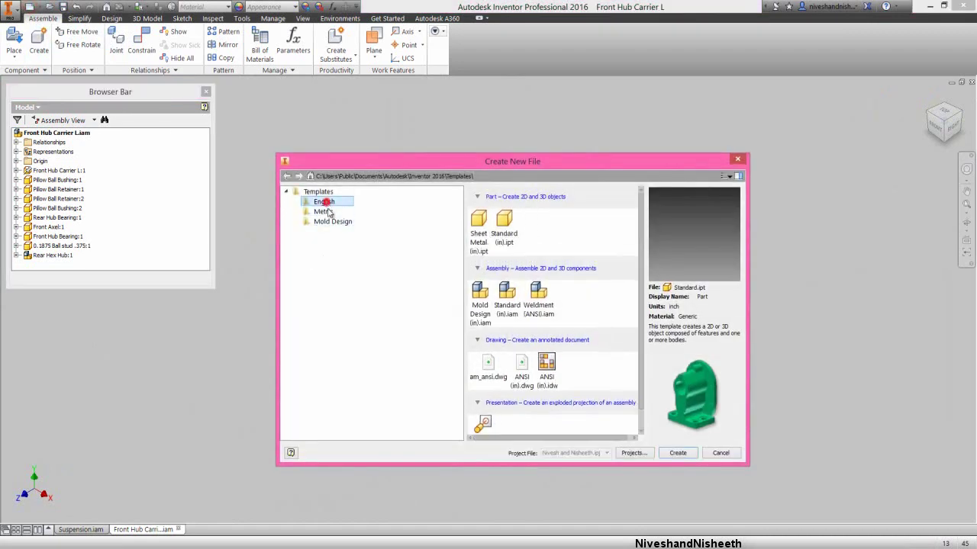
double_click(507, 296)
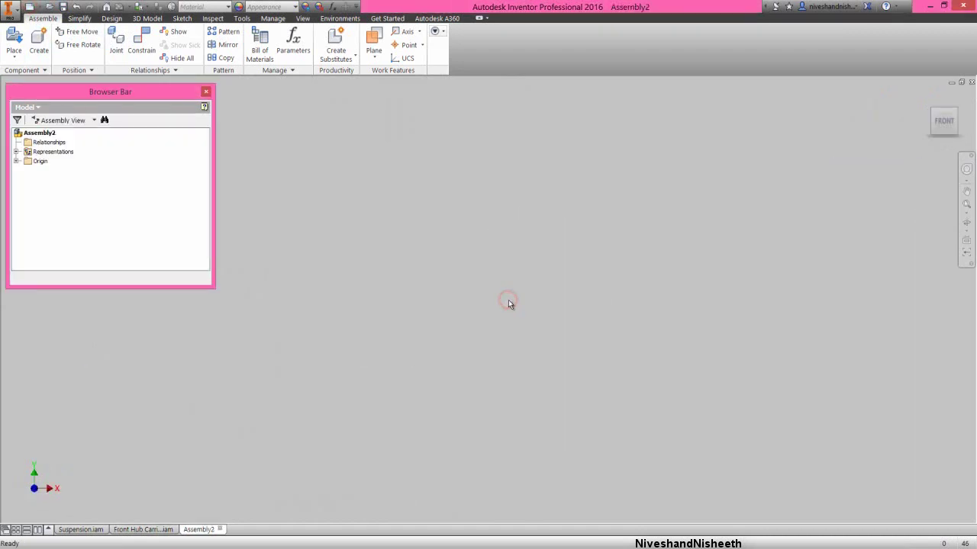
Step: Place one Wheel part from the Suspension folder, grounded at the new assembly's origin
right_click(534, 242)
left_click(523, 203)
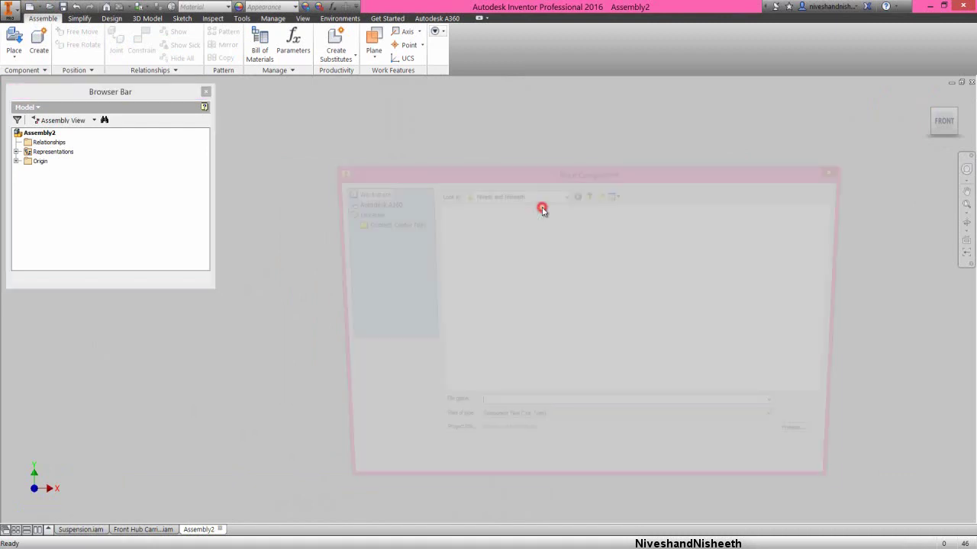
double_click(496, 221)
left_click(492, 211)
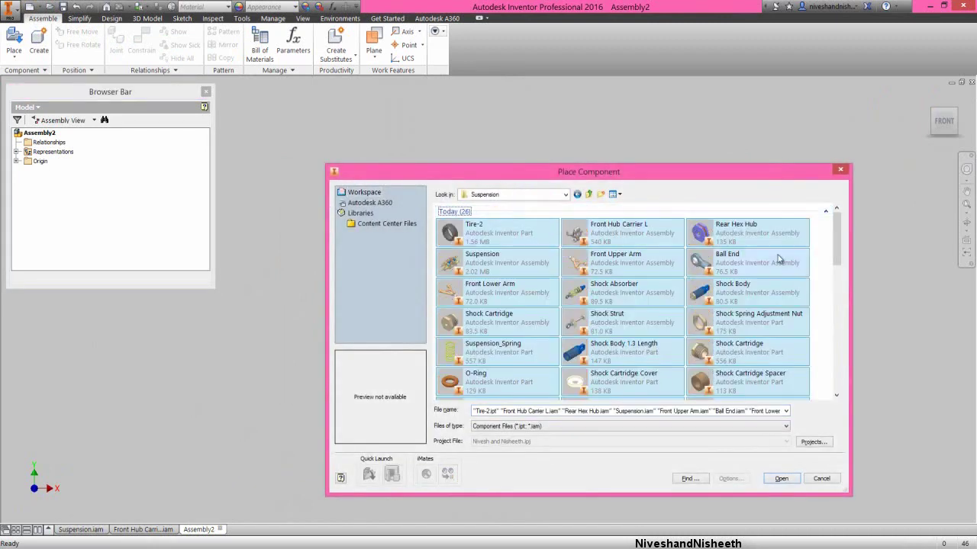
left_click(825, 267)
left_click(697, 226)
scroll(625, 321, "down", 8)
left_click(492, 381)
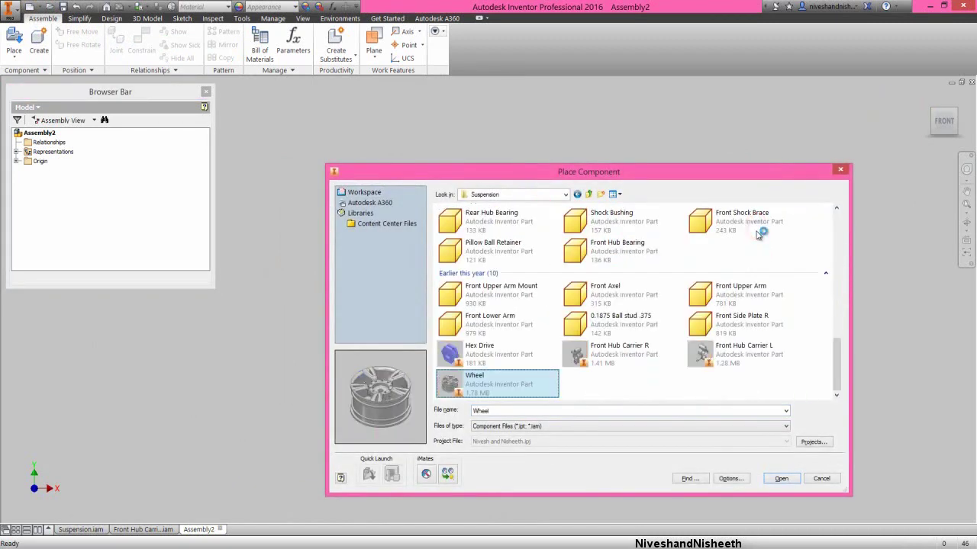
left_click(460, 382)
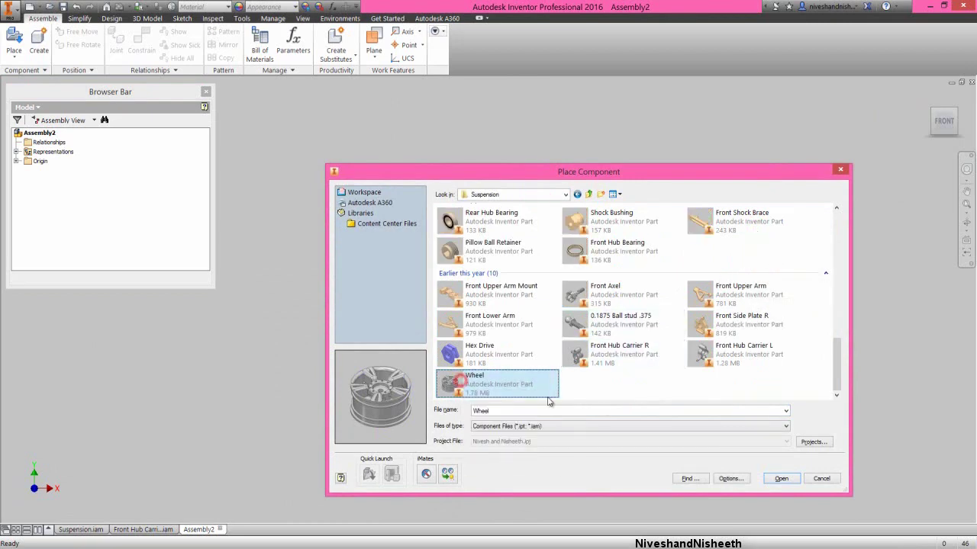
left_click(772, 478)
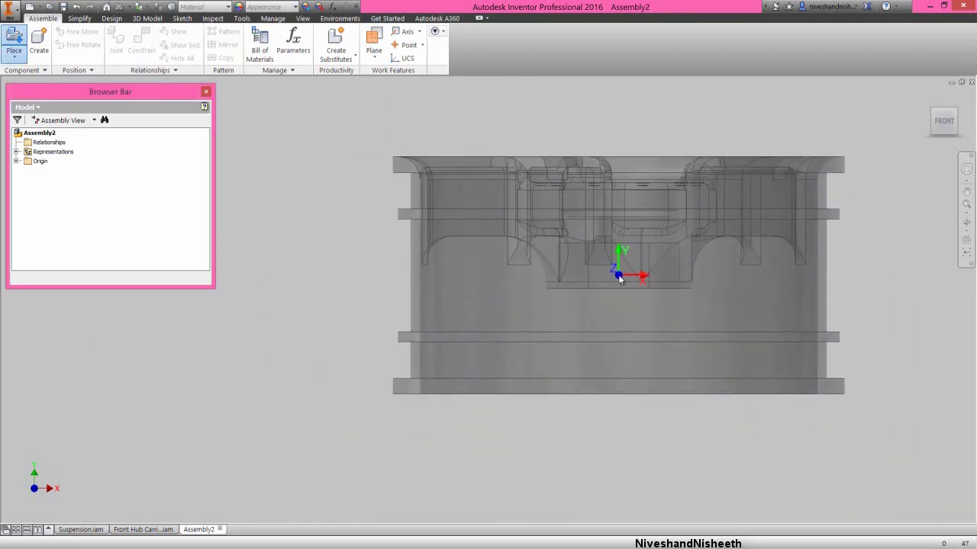
right_click(618, 275)
left_click(661, 290)
right_click(708, 241)
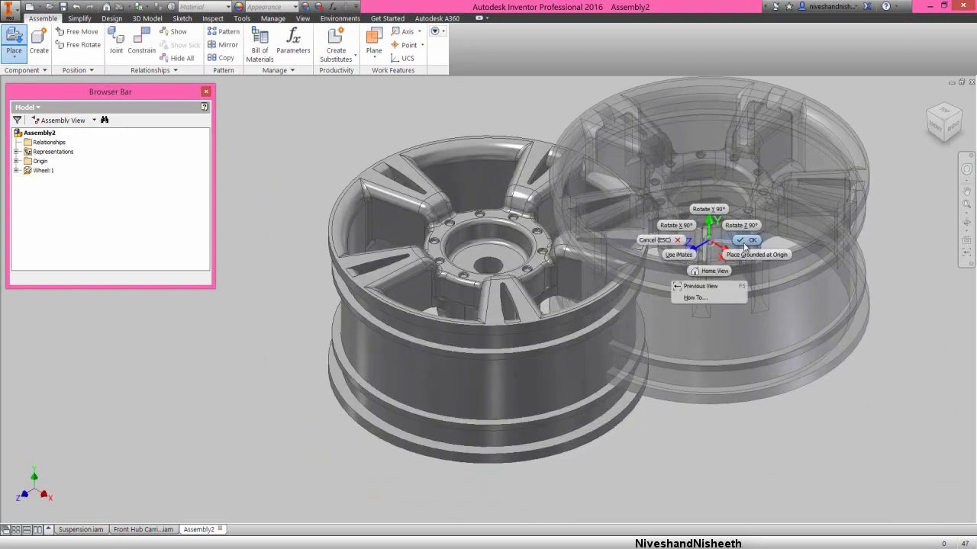
left_click(745, 243)
Step: Set an isometric view of the upright wheel showing its spoked face as the home view, using Fit to View
left_click(951, 116)
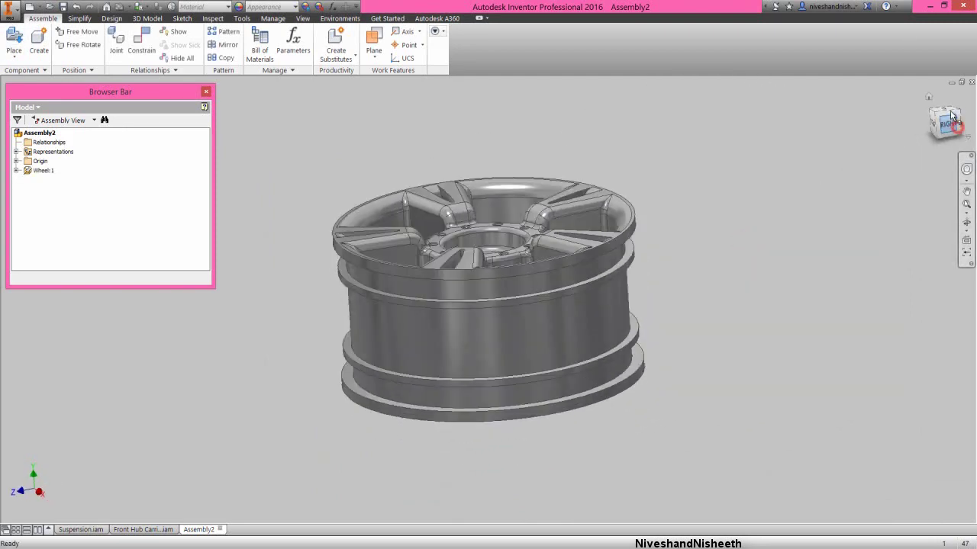
left_click(947, 104)
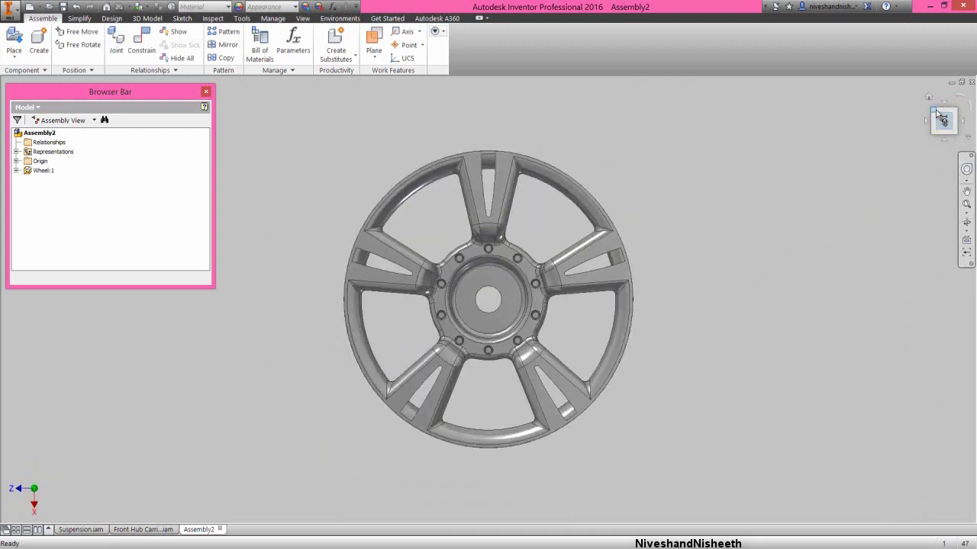
left_click(934, 111)
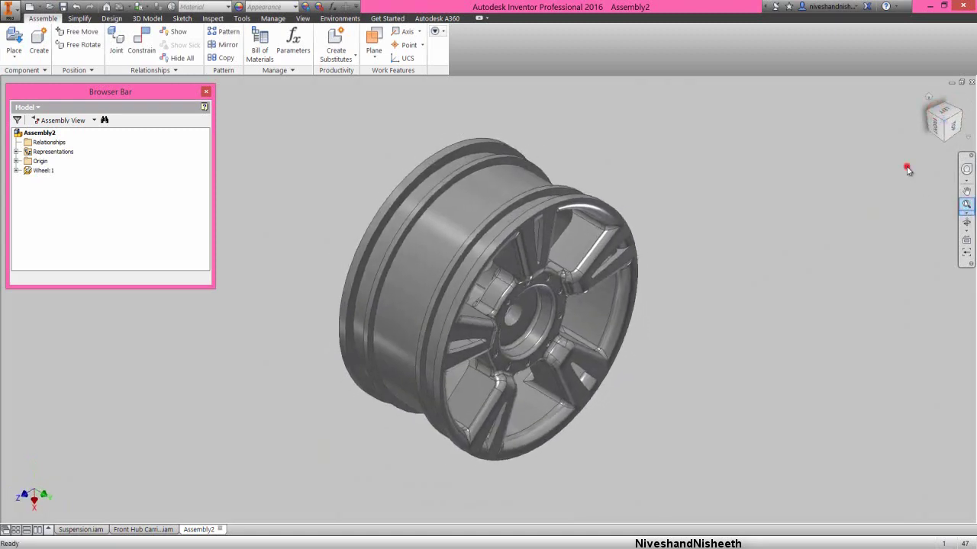
right_click(930, 100)
mouse_move(902, 174)
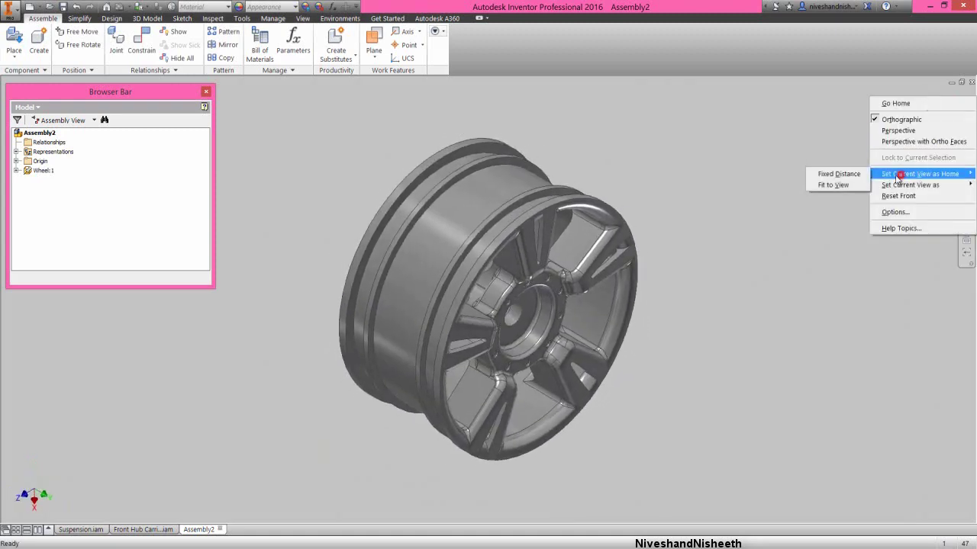
left_click(851, 177)
right_click(930, 94)
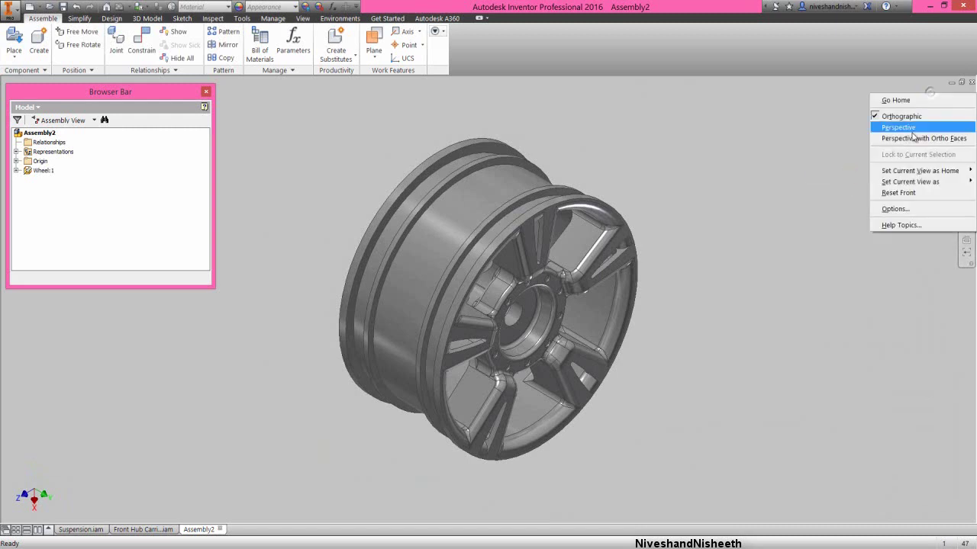
mouse_move(899, 171)
left_click(857, 182)
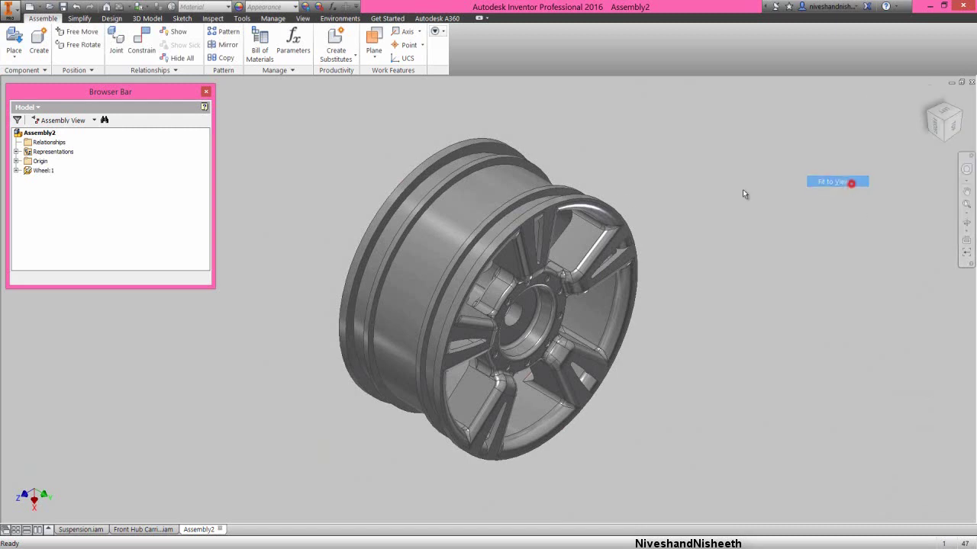
Step: Import the lighting style file Favorite Color.styxml and make Copy of Two Lights-1 the active lighting style
left_click(302, 18)
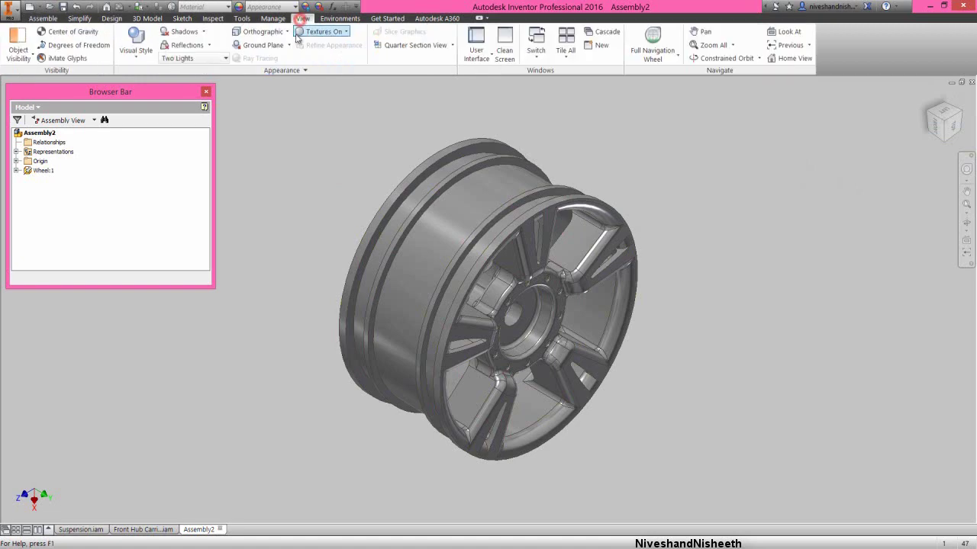
left_click(197, 58)
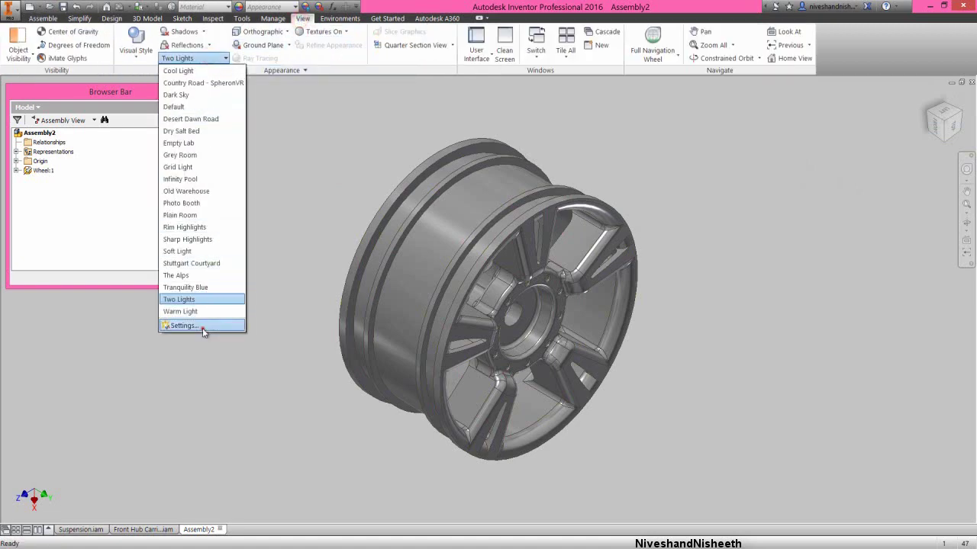
left_click(203, 326)
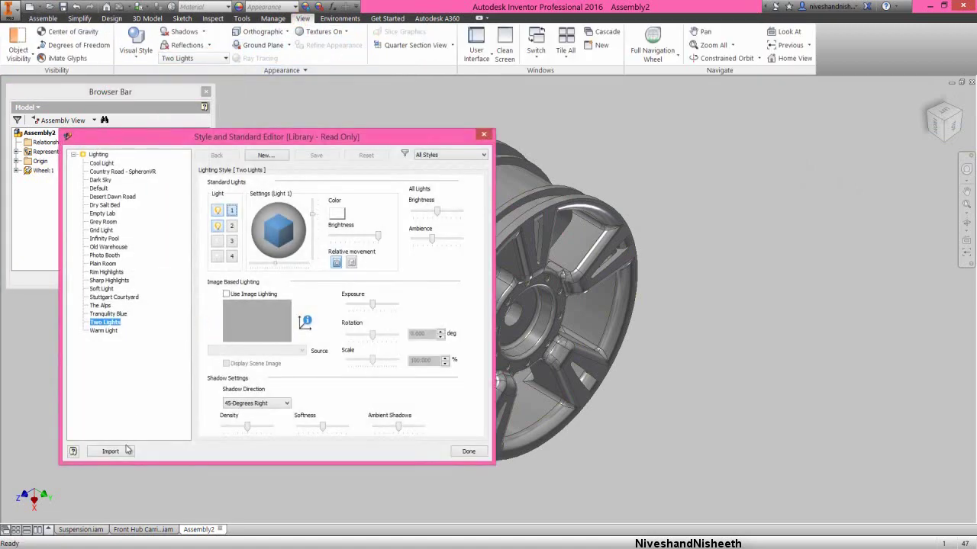
left_click(125, 450)
left_click(304, 256)
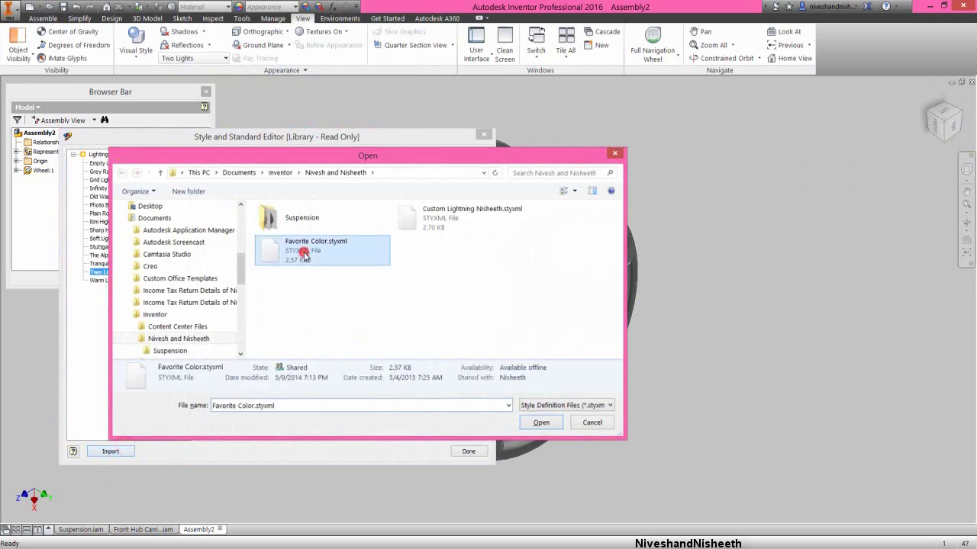
left_click(304, 256)
left_click(116, 172)
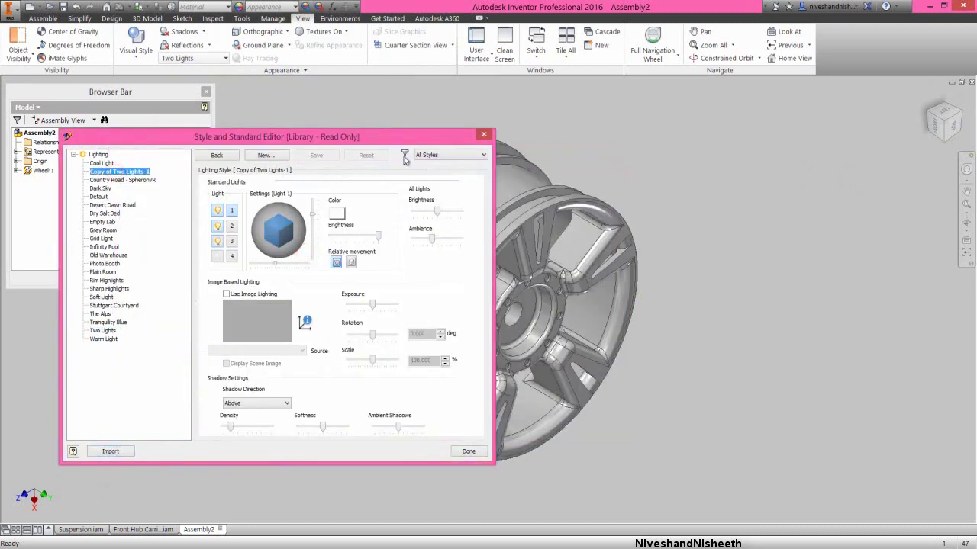
left_click(482, 136)
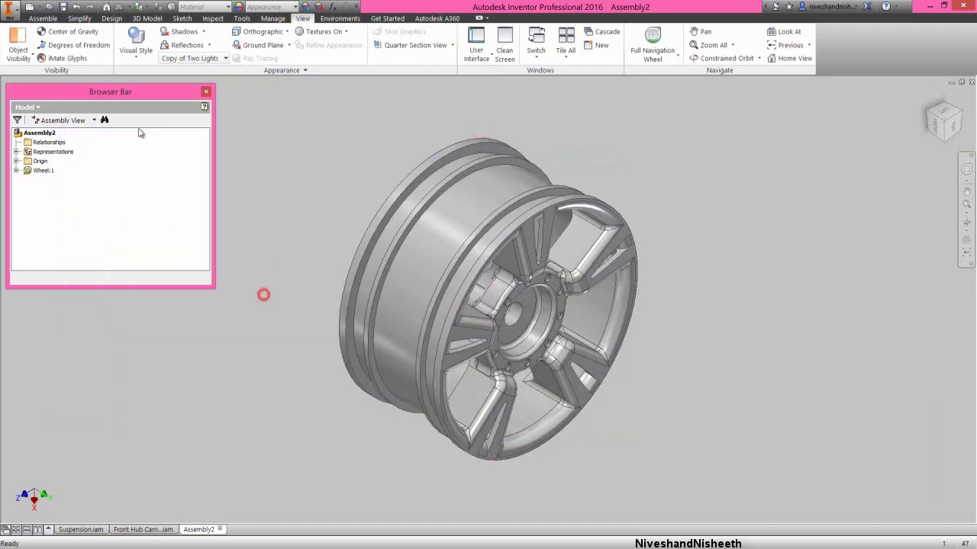
Step: Place one Tire-2 part from the Suspension folder in the assembly, beside the wheel
left_click(42, 17)
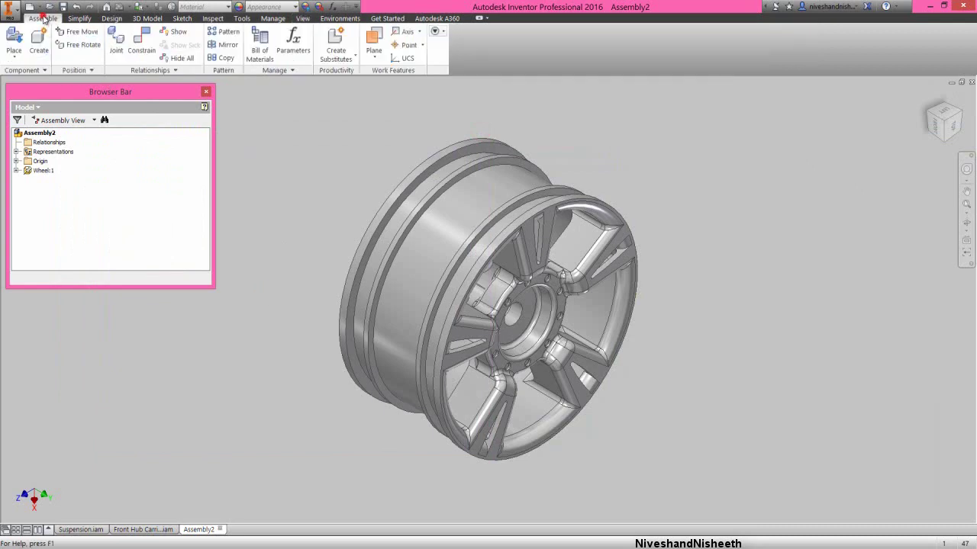
right_click(289, 265)
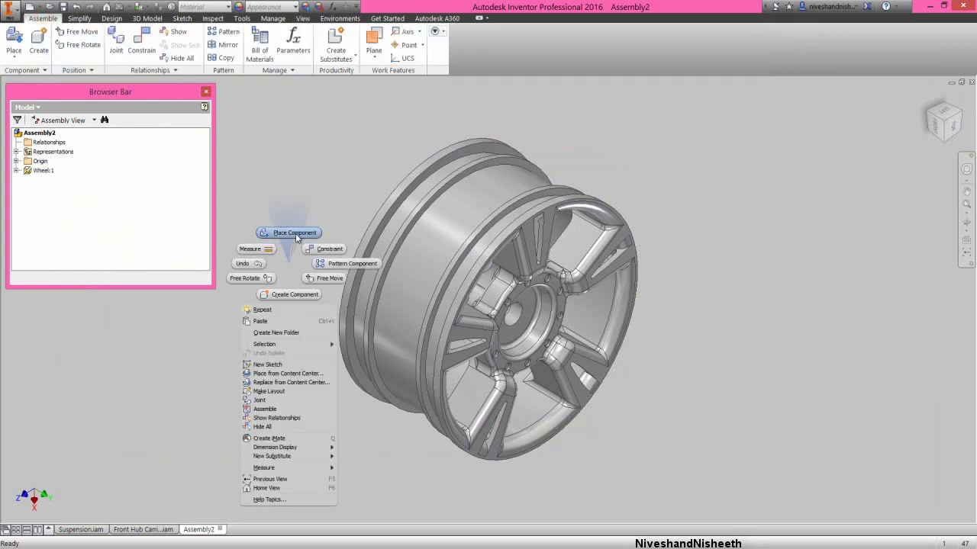
left_click(295, 233)
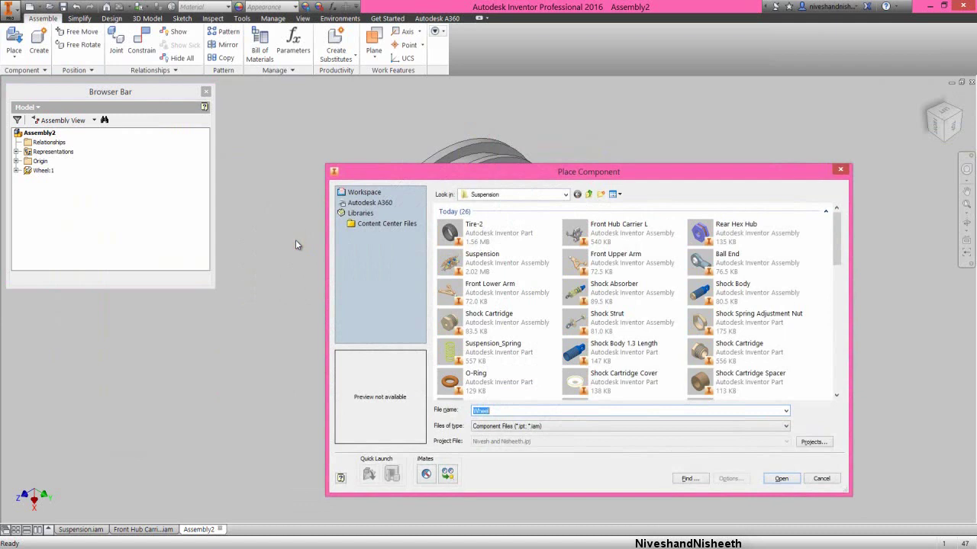
left_click(735, 233)
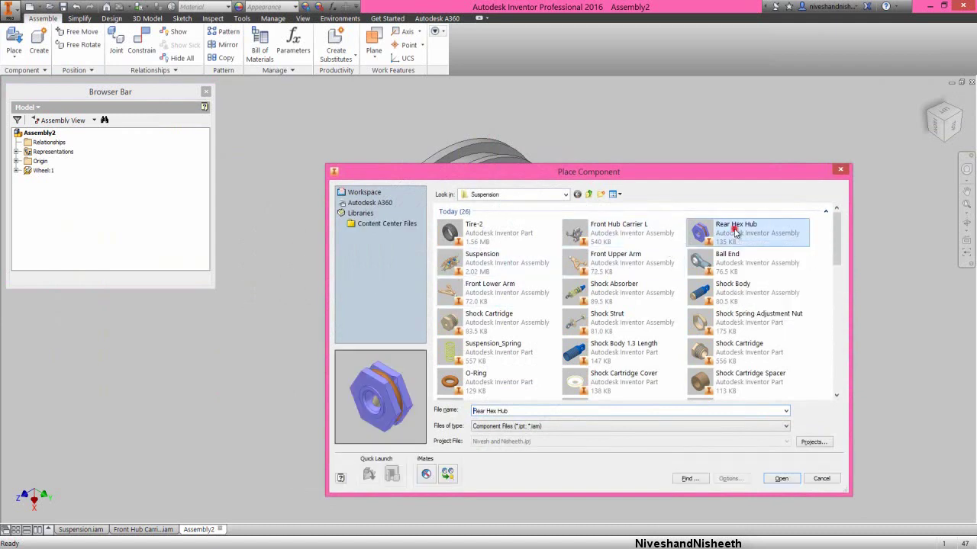
left_click(464, 235)
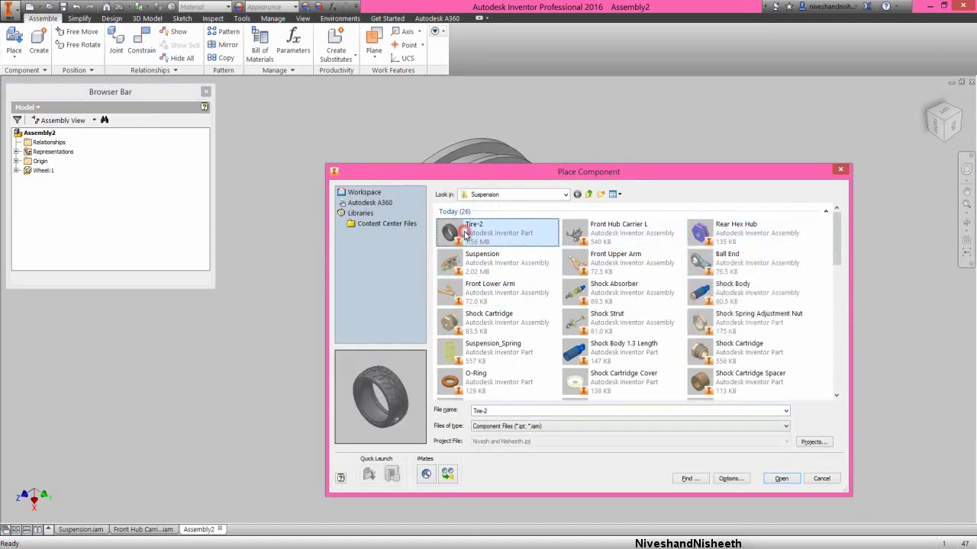
left_click(775, 478)
scroll(676, 399, "down", 3)
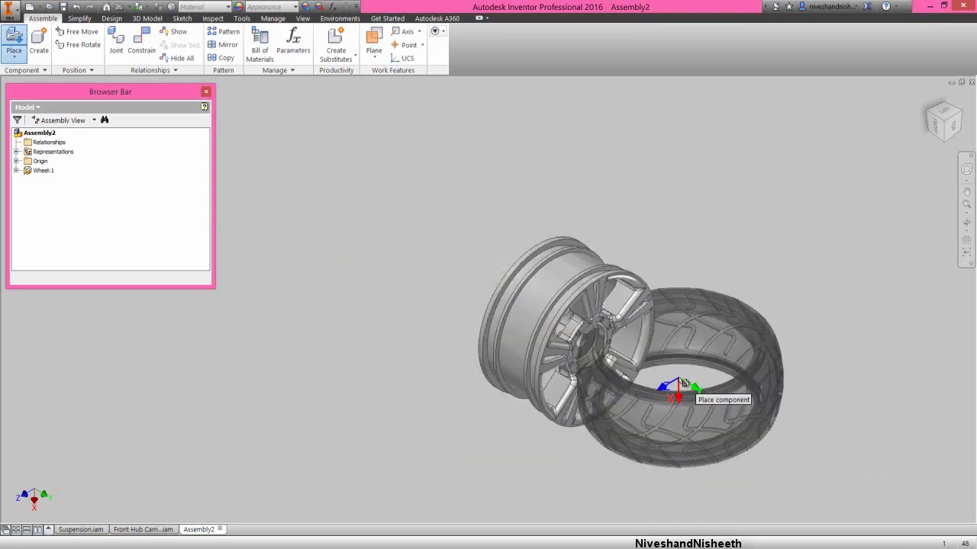
left_click(772, 295)
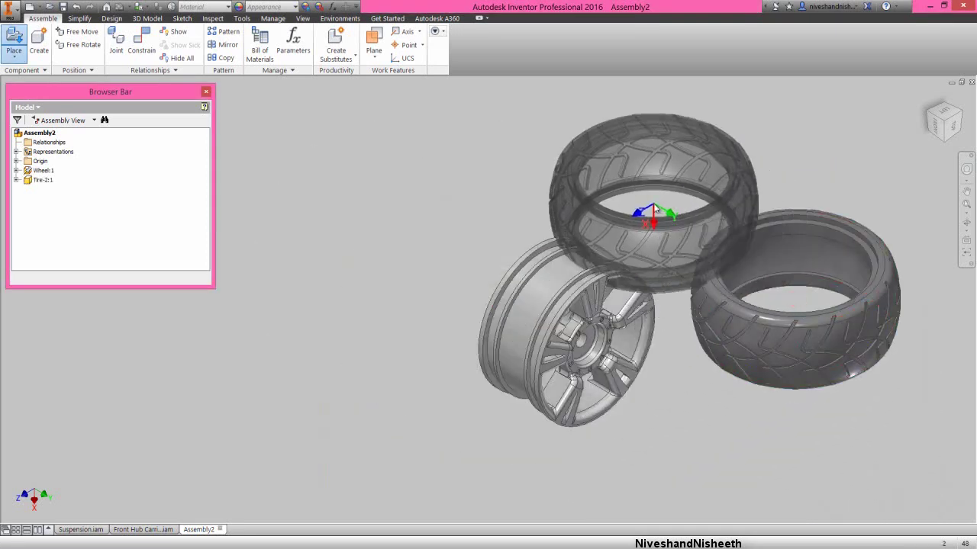
right_click(653, 203)
left_click(686, 205)
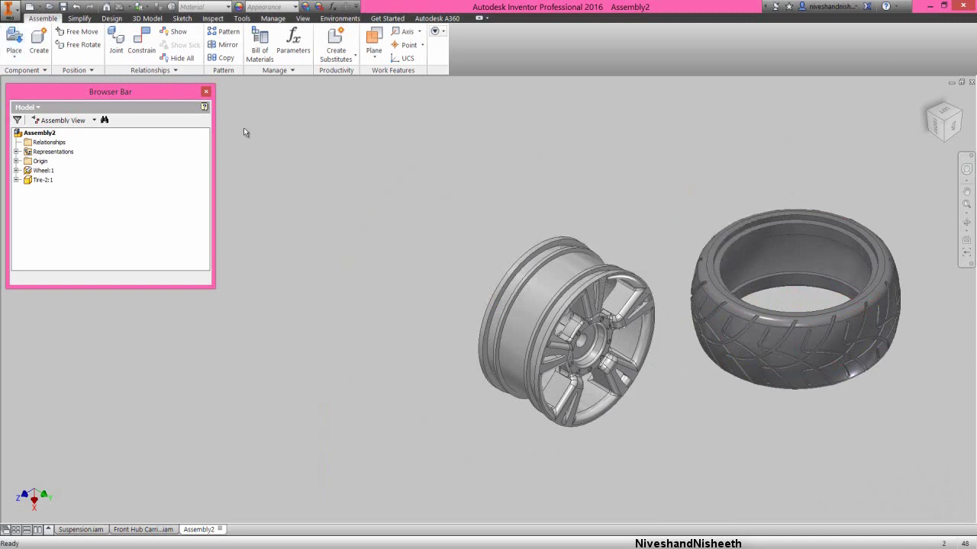
Step: Free-rotate Tire-2 from lying flat to standing upright beside the wheel
left_click(79, 45)
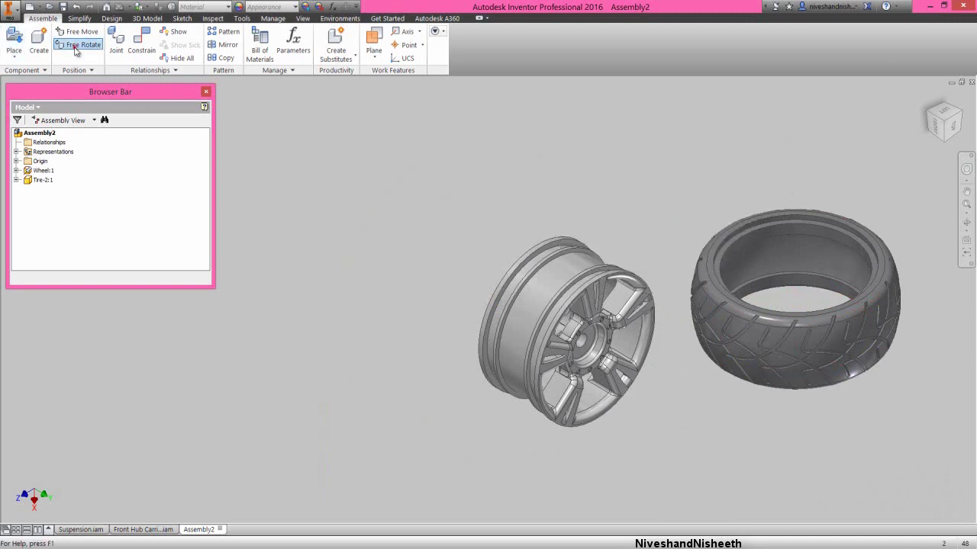
left_click(755, 348)
mouse_move(786, 439)
left_mouse_down()
mouse_move(768, 390)
mouse_move(785, 424)
left_mouse_up()
scroll(784, 425, "down", 5)
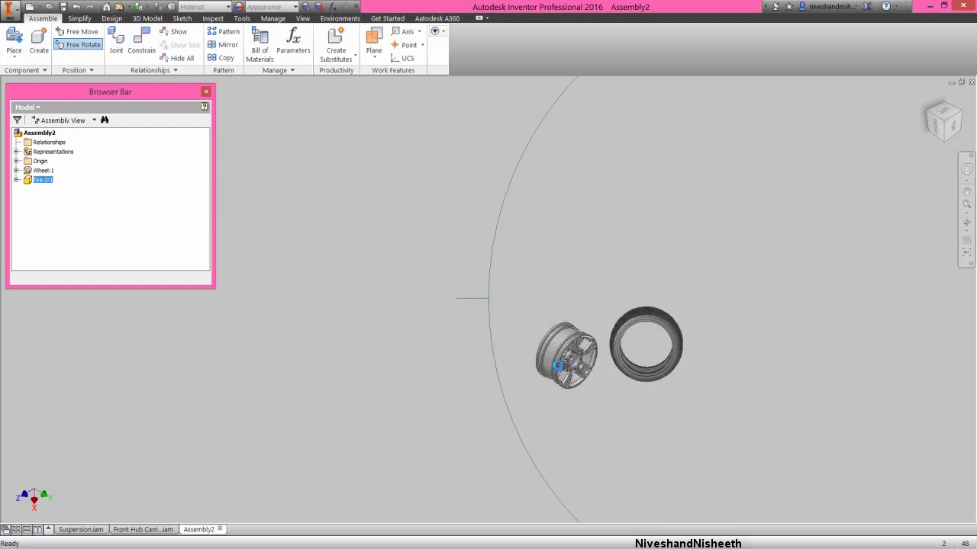
scroll(603, 358, "up", 6)
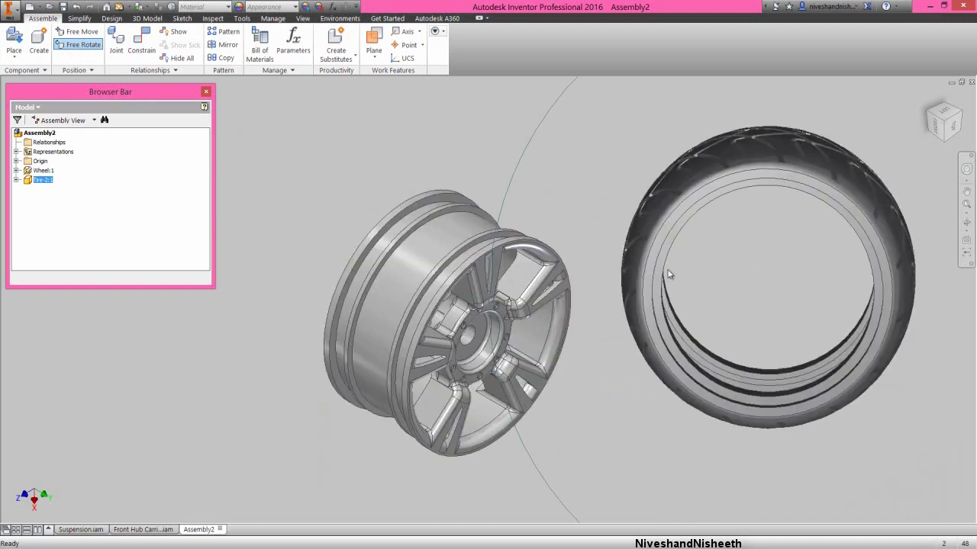
right_click(668, 274)
left_click(699, 274)
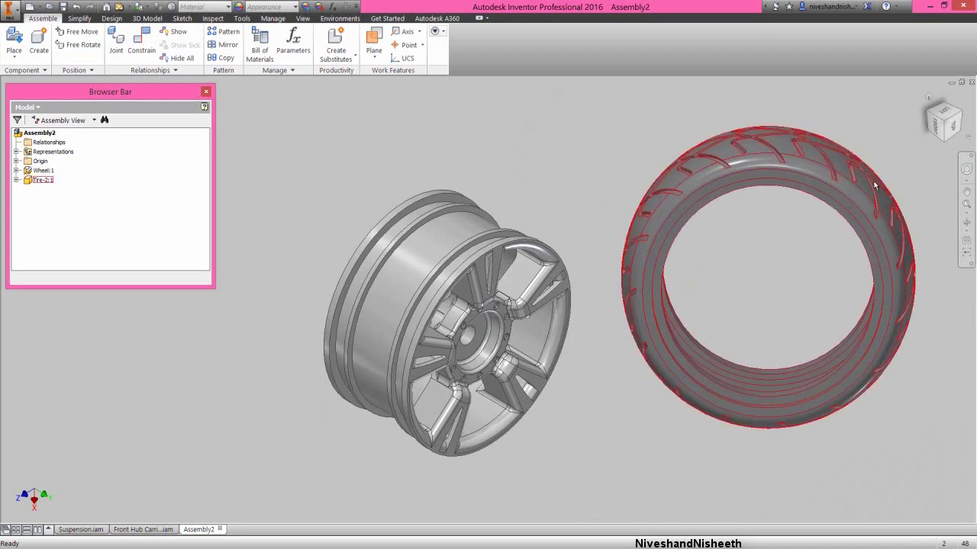
Step: Free-rotate Tire-2 in the top view until its axis runs roughly crosswise to the wheel's, and return to the home view
left_click(951, 128)
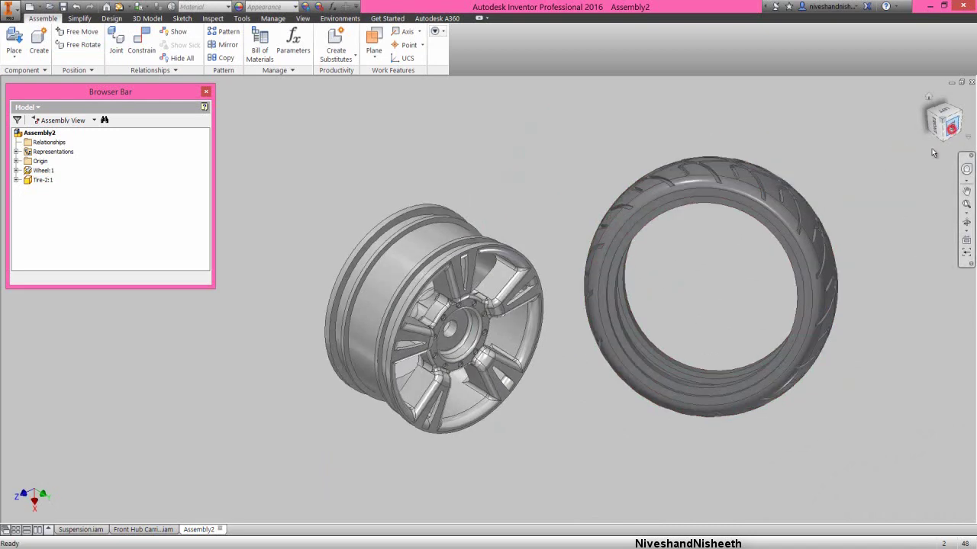
scroll(522, 331, "up", 3)
left_click(509, 306)
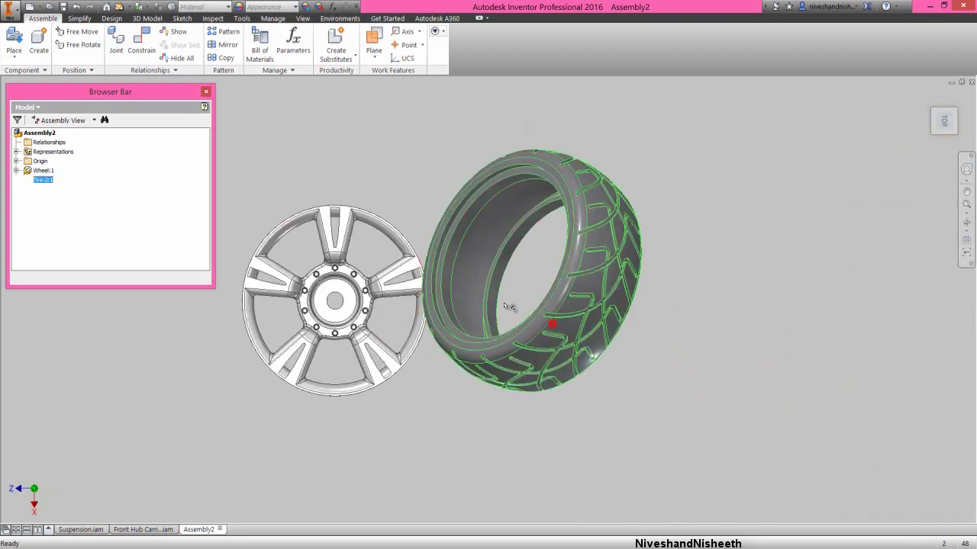
left_click(83, 45)
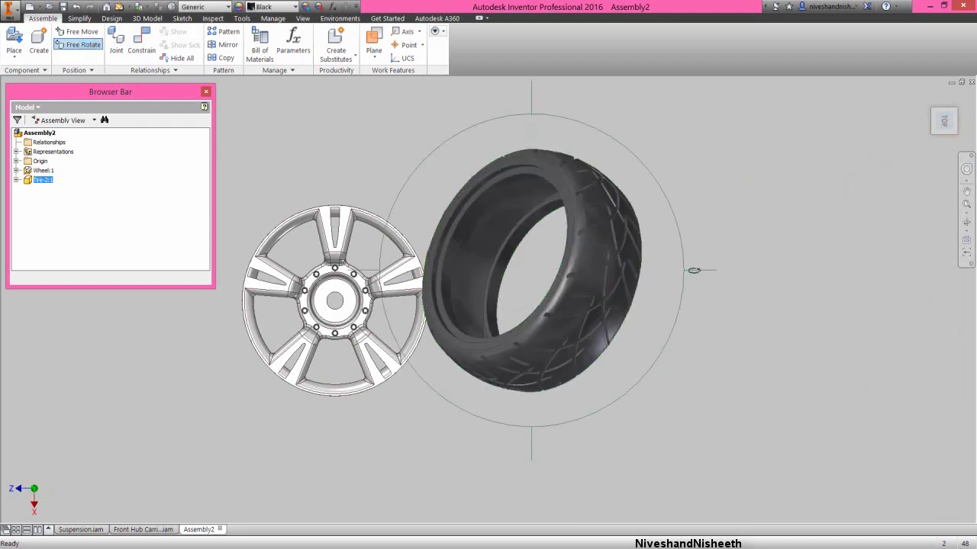
mouse_move(693, 272)
left_mouse_down()
mouse_move(679, 275)
mouse_move(691, 266)
left_mouse_up()
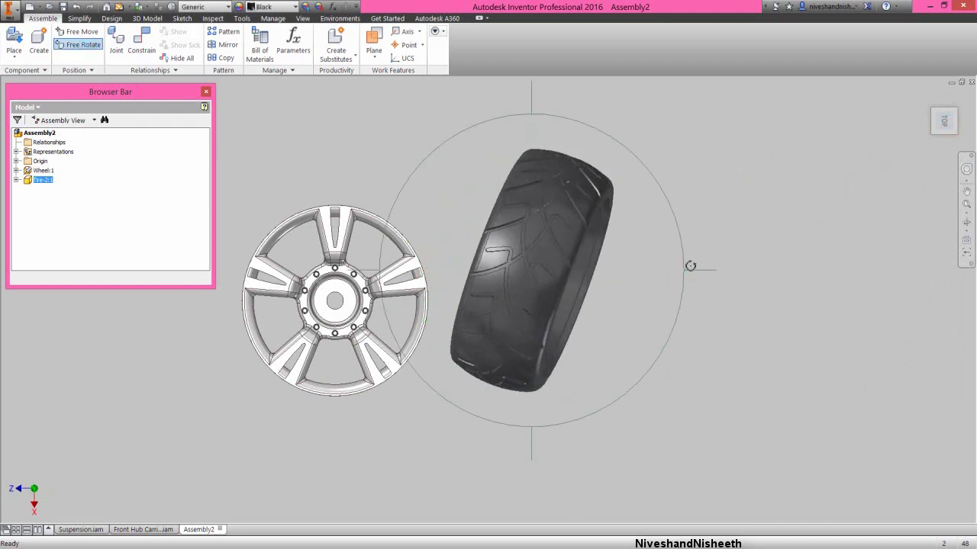
left_click_drag(727, 233, 696, 189)
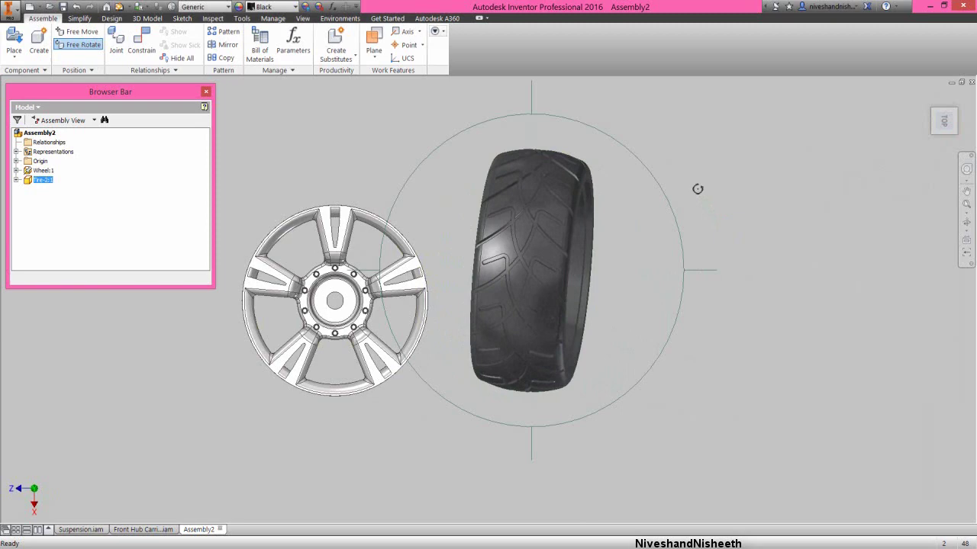
right_click(599, 213)
left_click(622, 212)
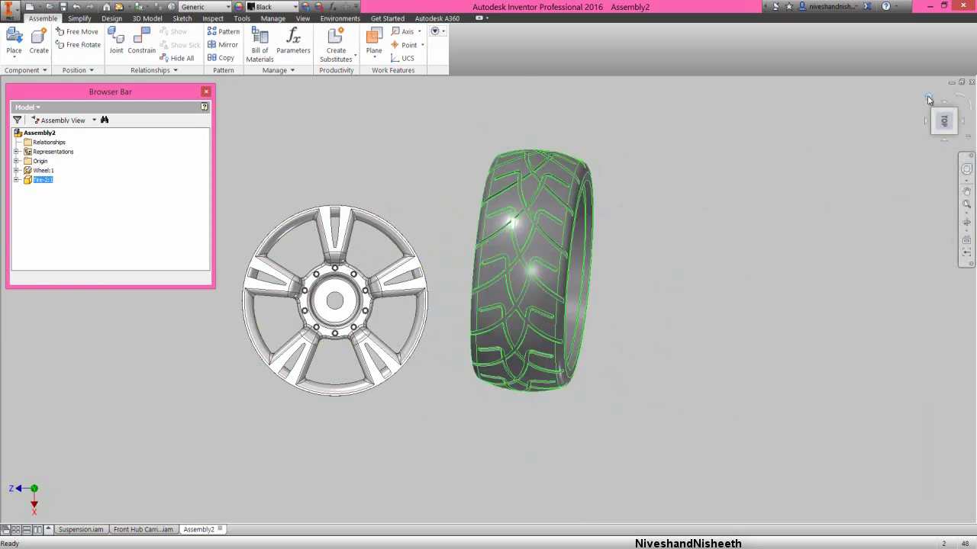
left_click(928, 100)
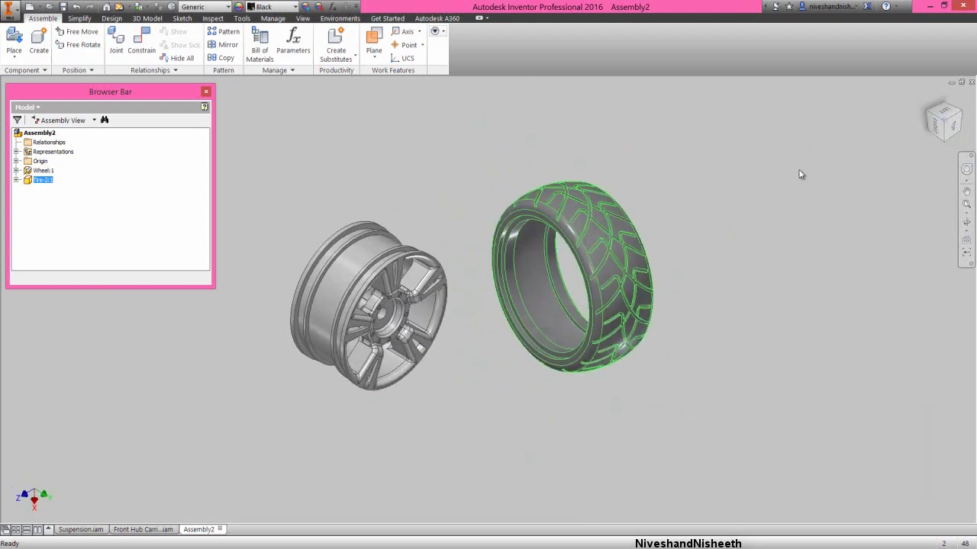
left_click(799, 173)
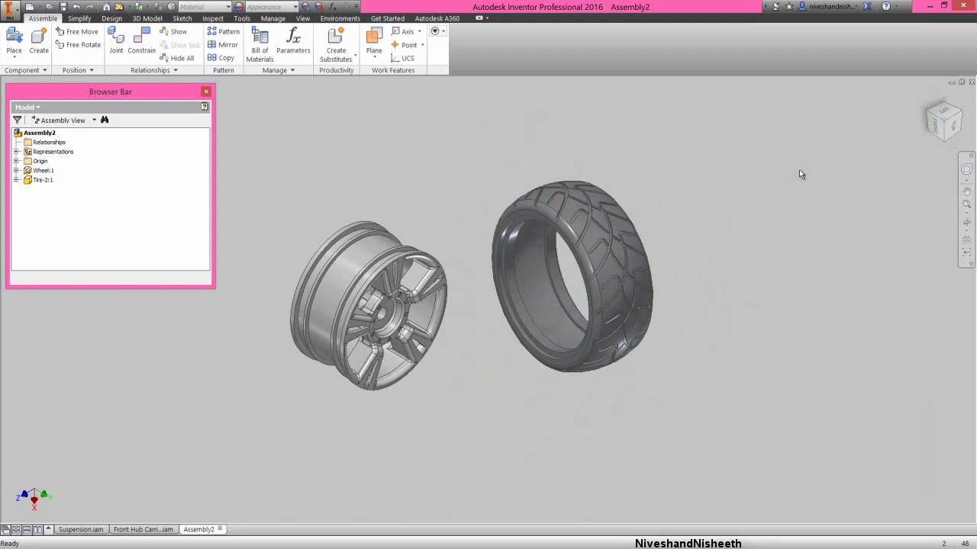
Step: Add an opposed Insert constraint with 0.000 in offset between Tire-2's inner bead edge and the wheel's rear rim edge
right_click(799, 174)
left_click(821, 157)
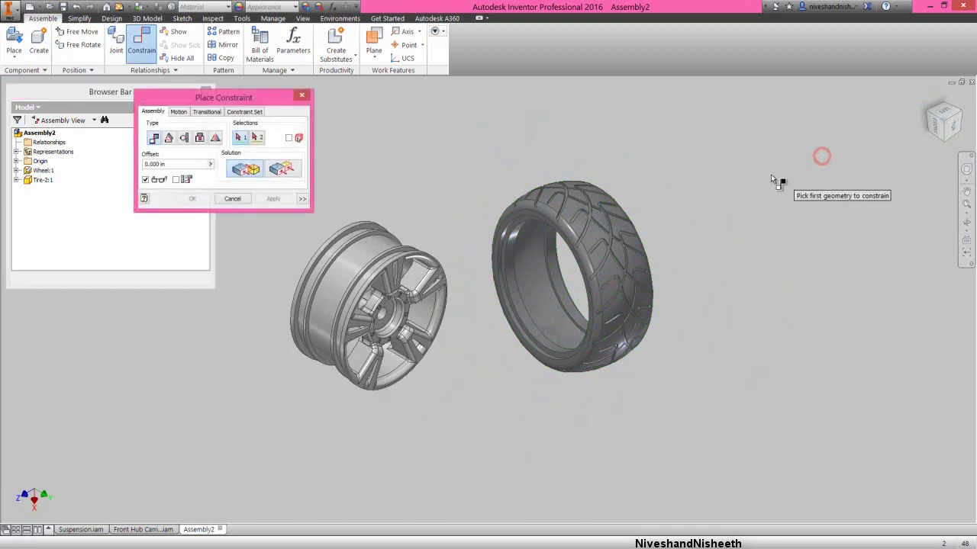
left_click_drag(264, 103, 798, 120)
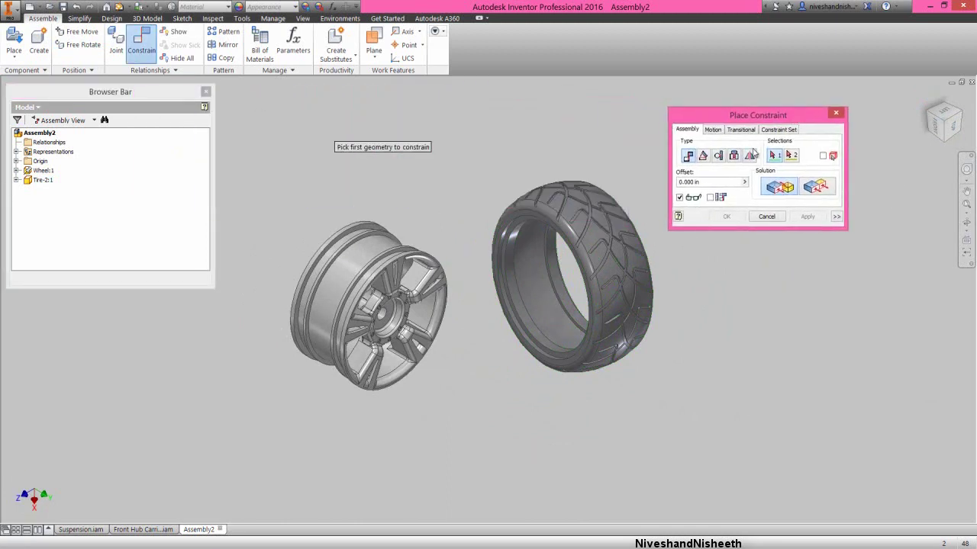
left_click(734, 157)
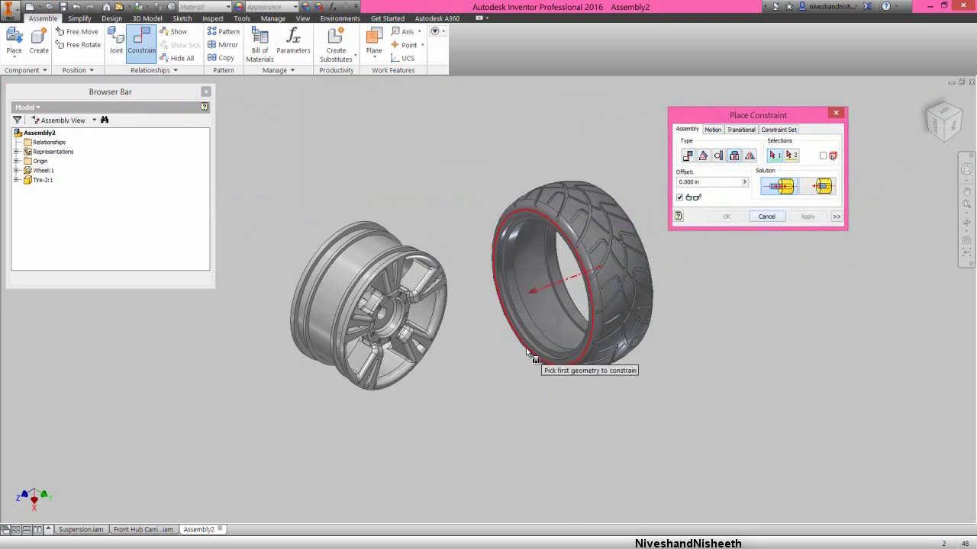
scroll(534, 351, "up", 5)
scroll(538, 348, "up", 2)
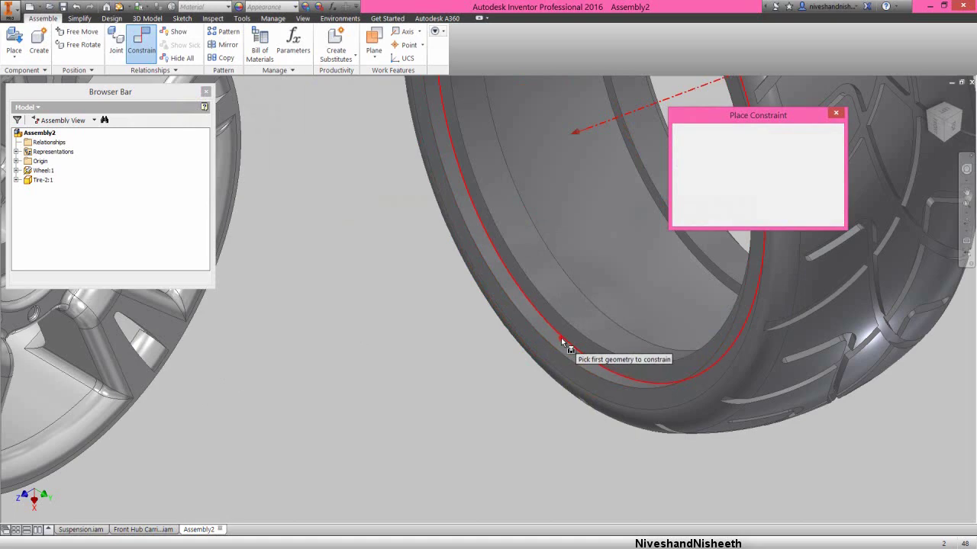
left_click(563, 341)
scroll(562, 341, "down", 5)
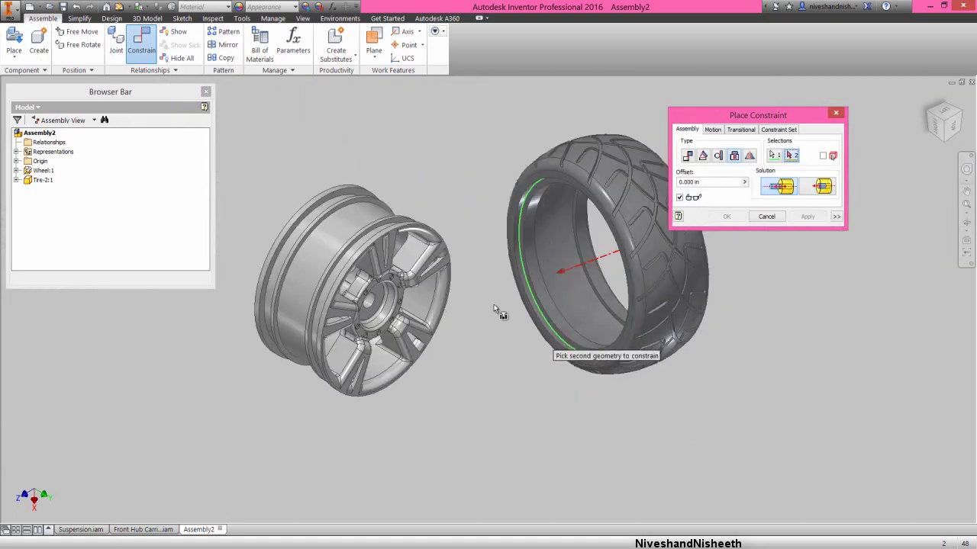
left_click(291, 232)
left_click(727, 216)
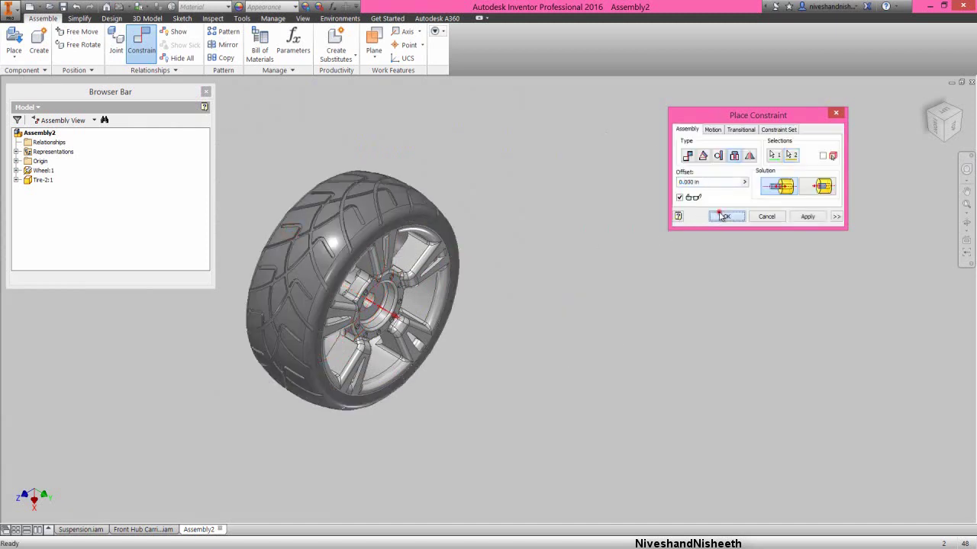
left_click(929, 99)
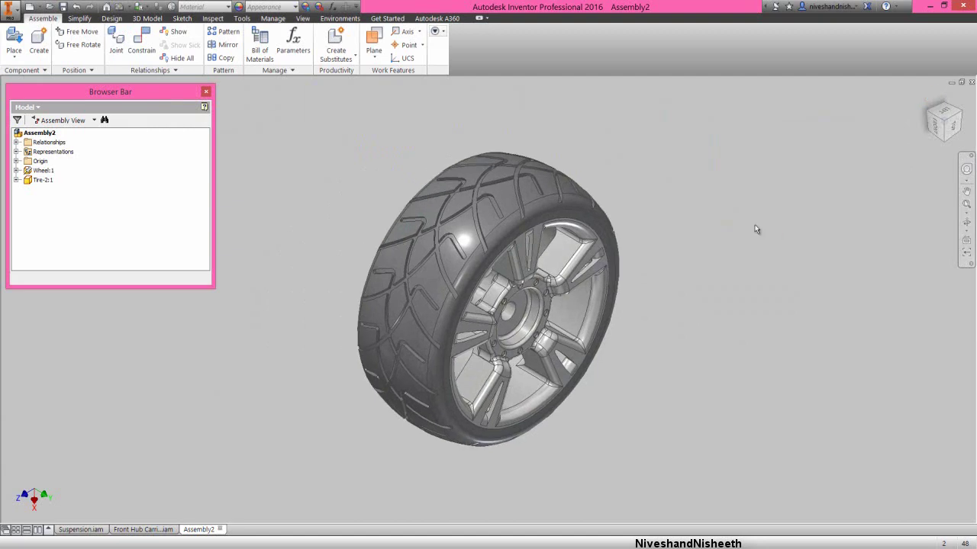
Step: Mate Tire-2's XY Plane to the wheel's XY Plane with 0.000 in offset, and collapse the whole model tree
left_click(576, 208)
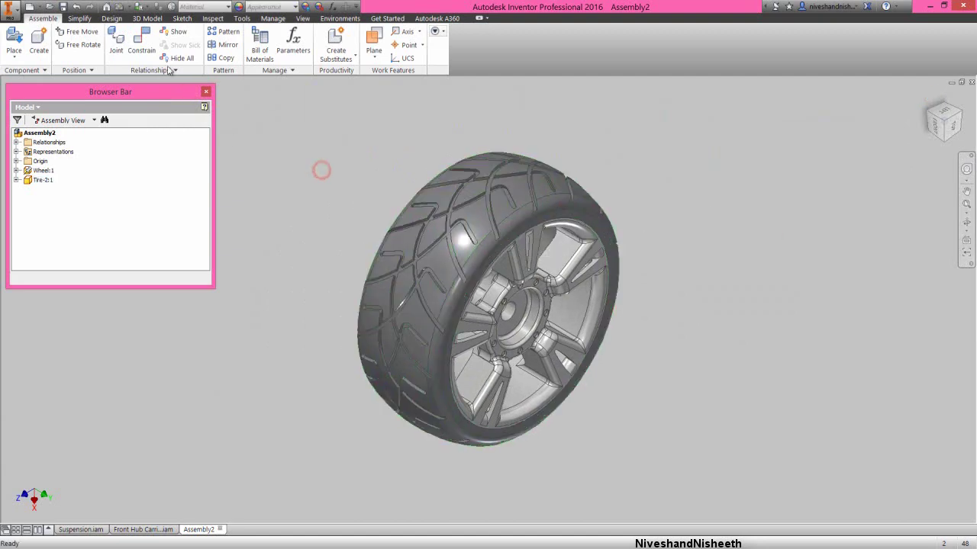
left_click(141, 39)
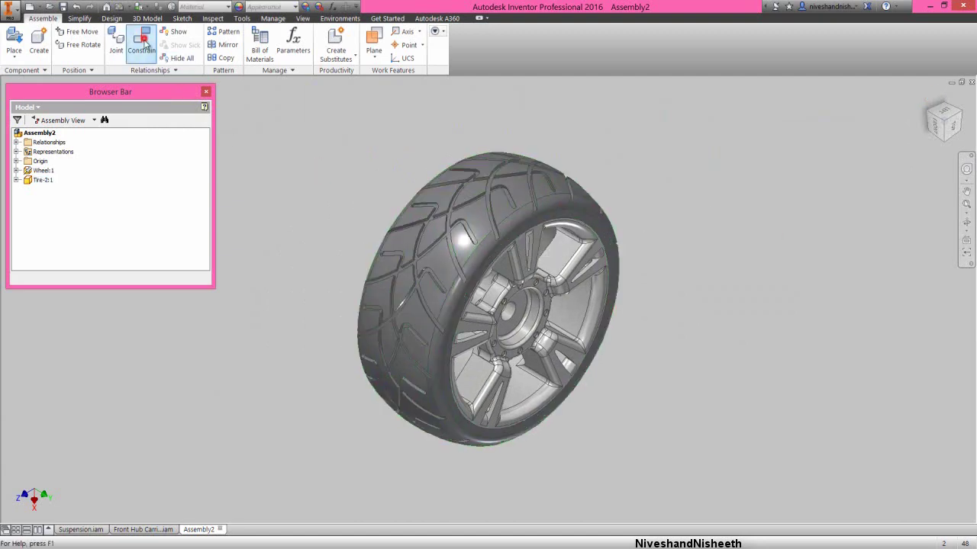
left_click(17, 181)
left_click(26, 190)
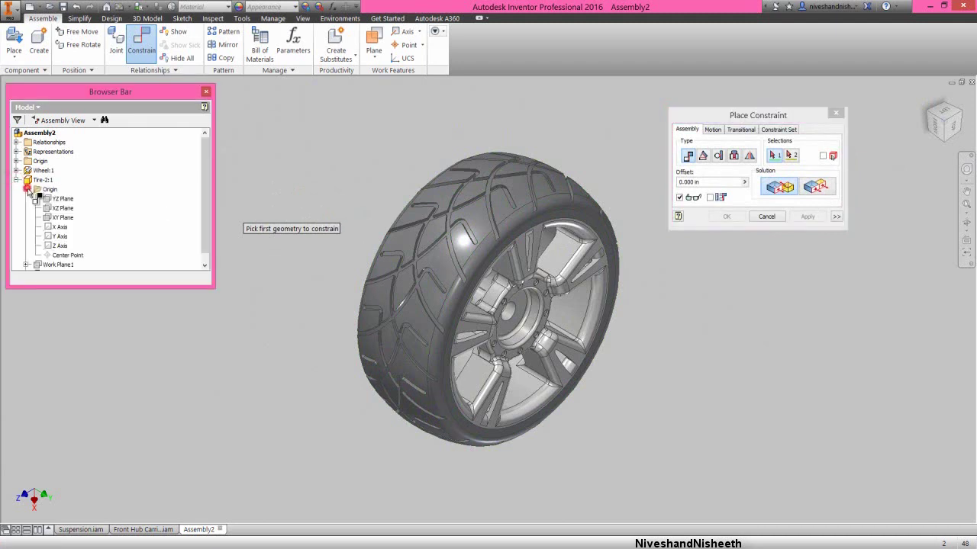
left_click(68, 219)
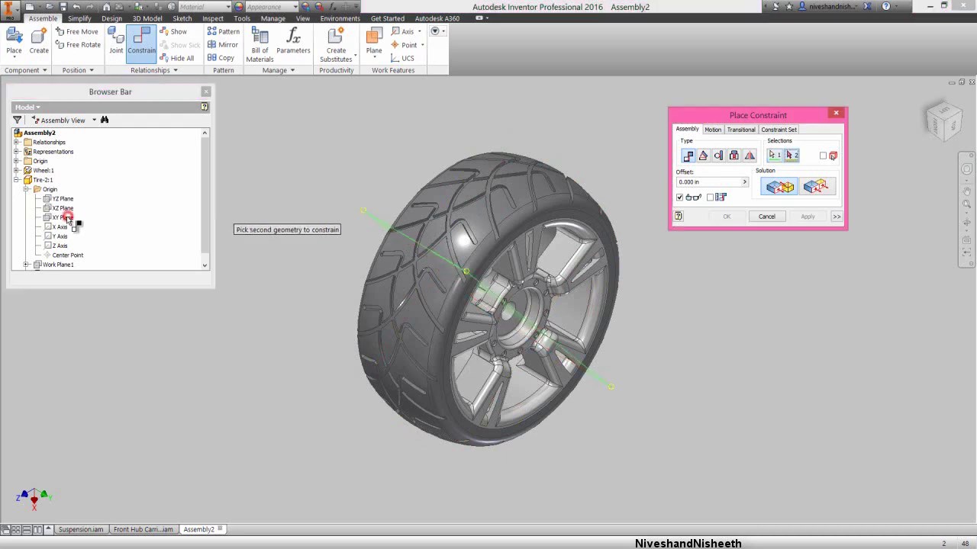
left_click(17, 171)
left_click(26, 180)
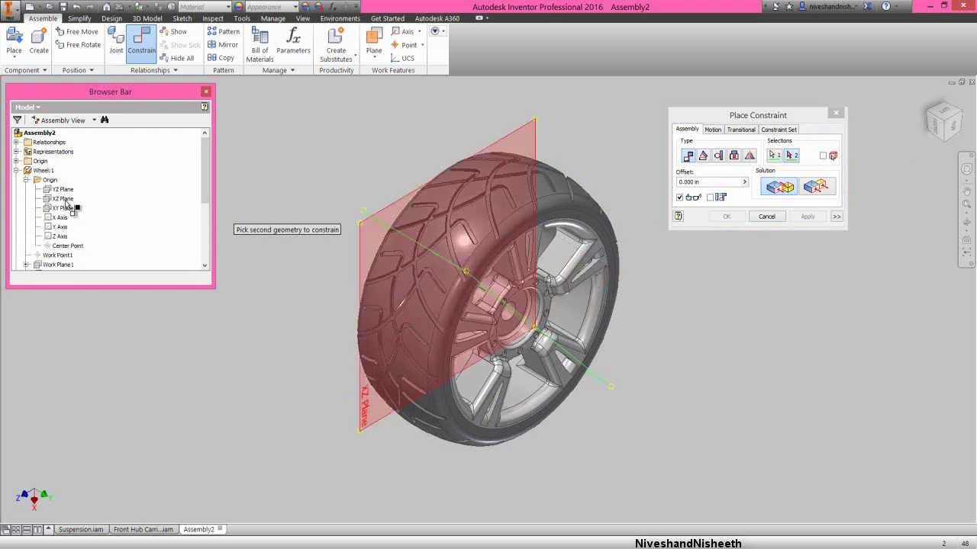
left_click(64, 208)
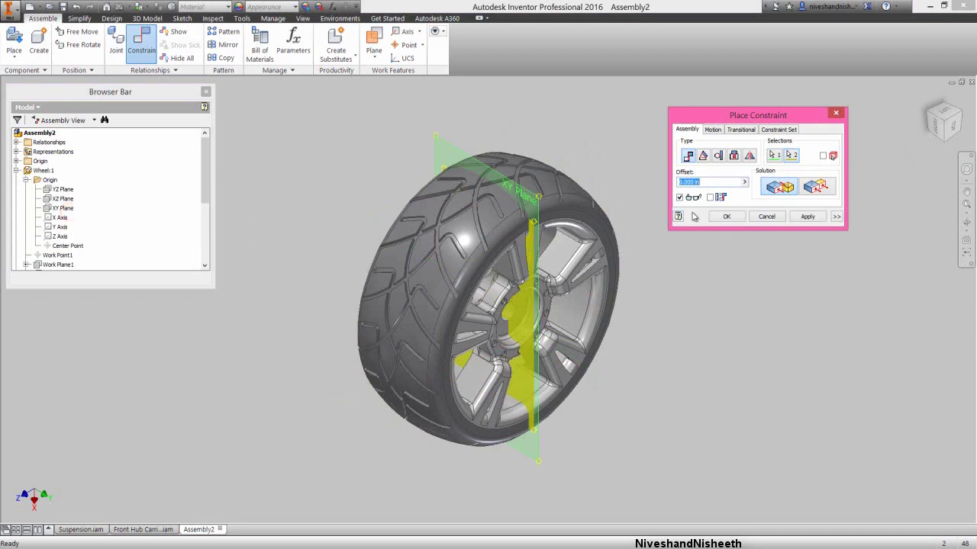
left_click(724, 216)
right_click(152, 196)
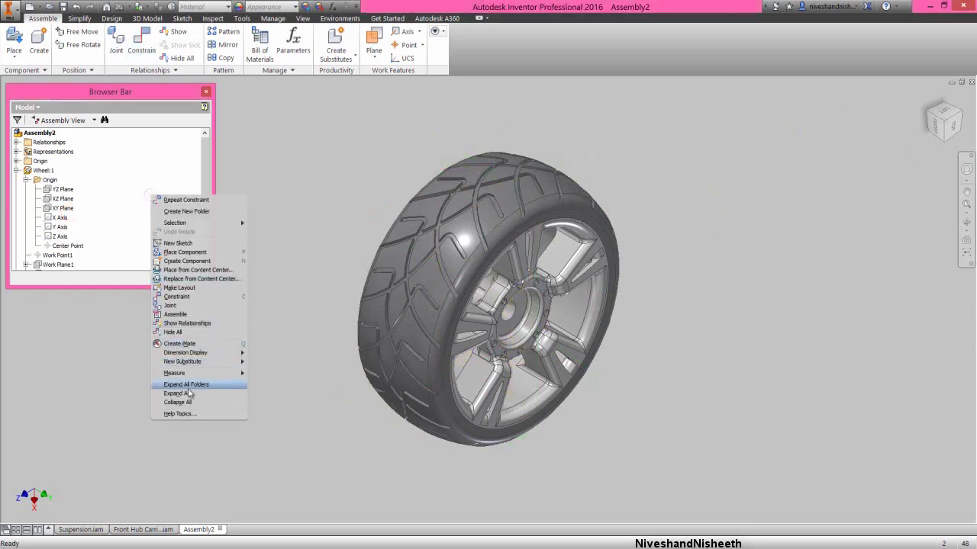
left_click(184, 402)
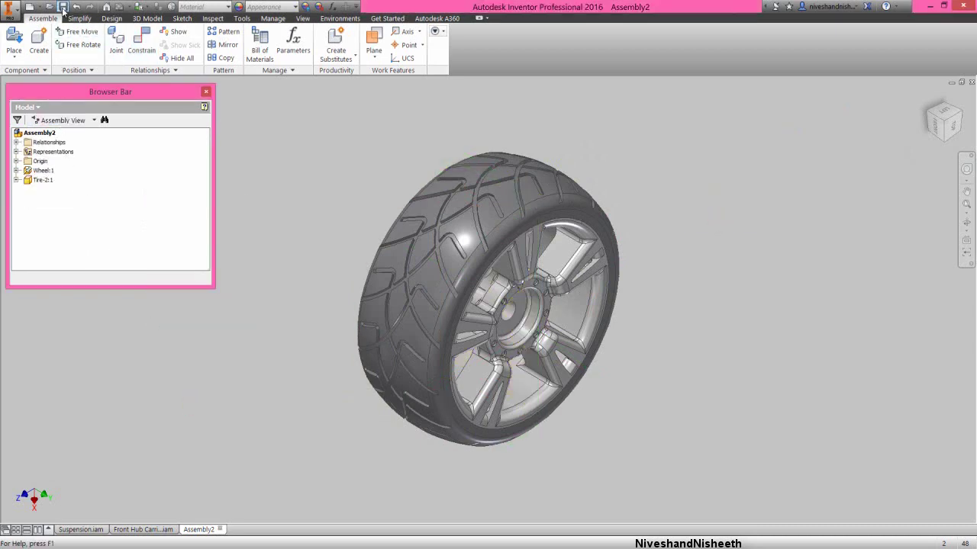
Step: Save the assembly as Wheel in the Suspension folder
left_click(63, 9)
double_click(482, 236)
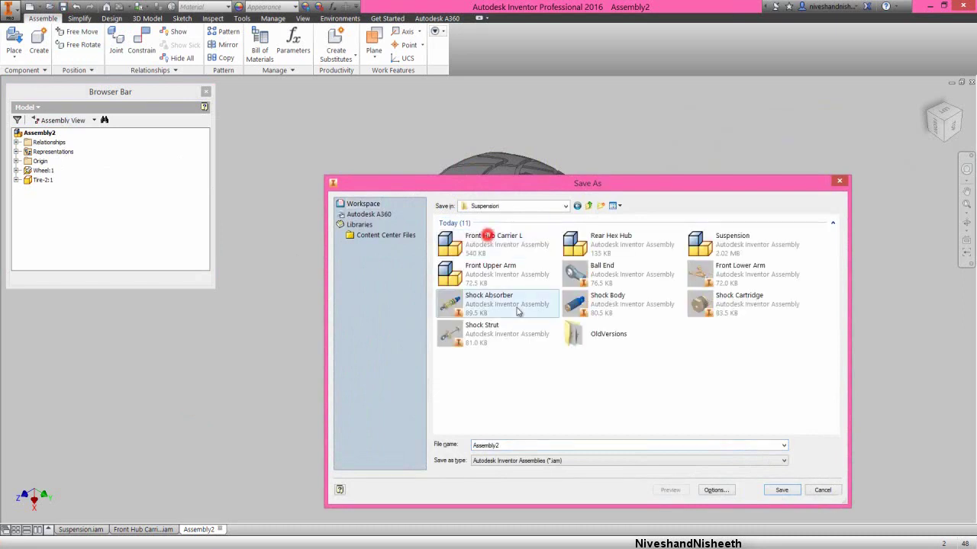
double_click(542, 447)
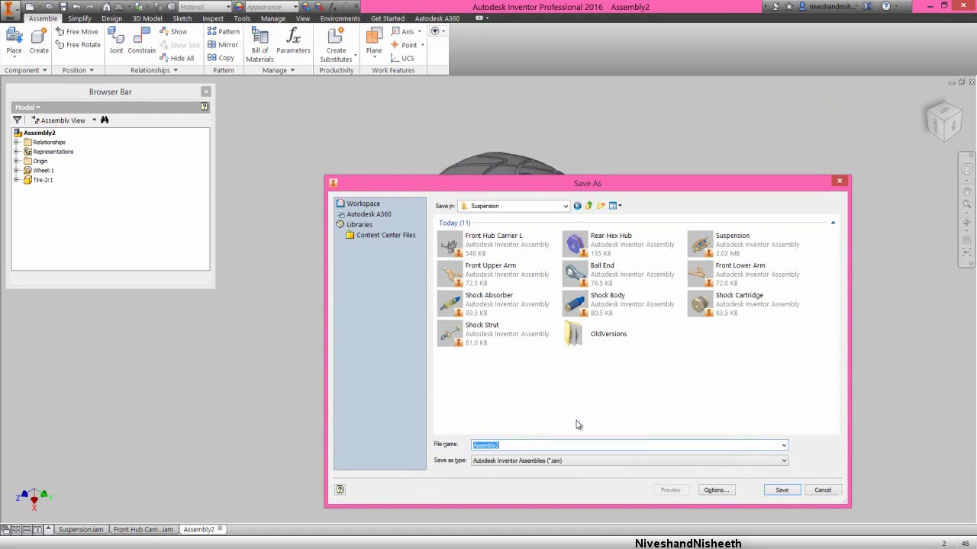
type("W")
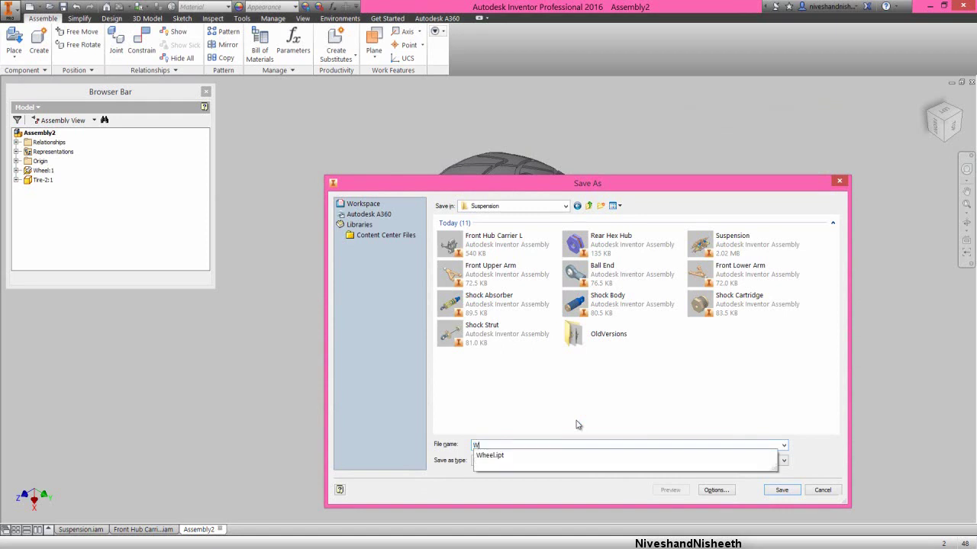
type("heel")
left_click(794, 490)
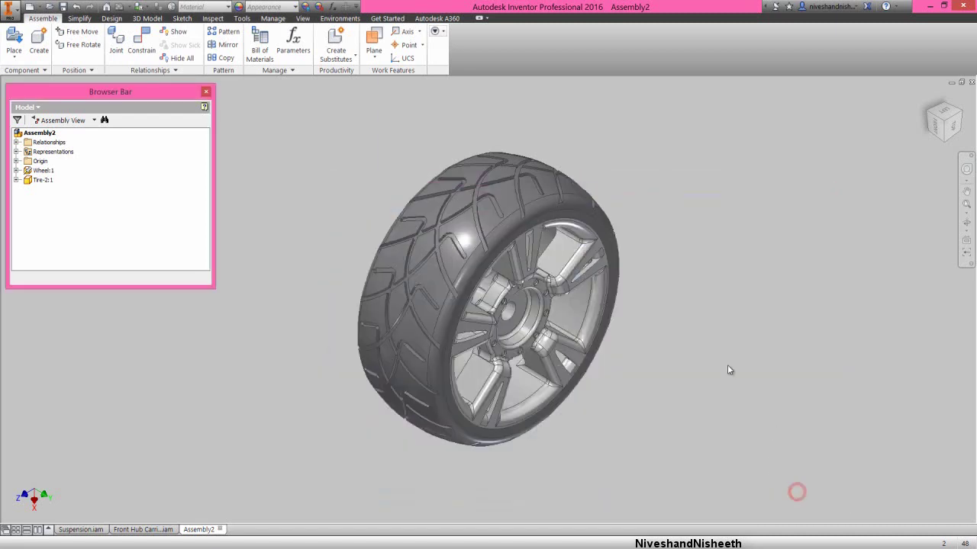
Step: Close the Wheel assembly and return to Front Hub Carrier L
left_click(504, 219)
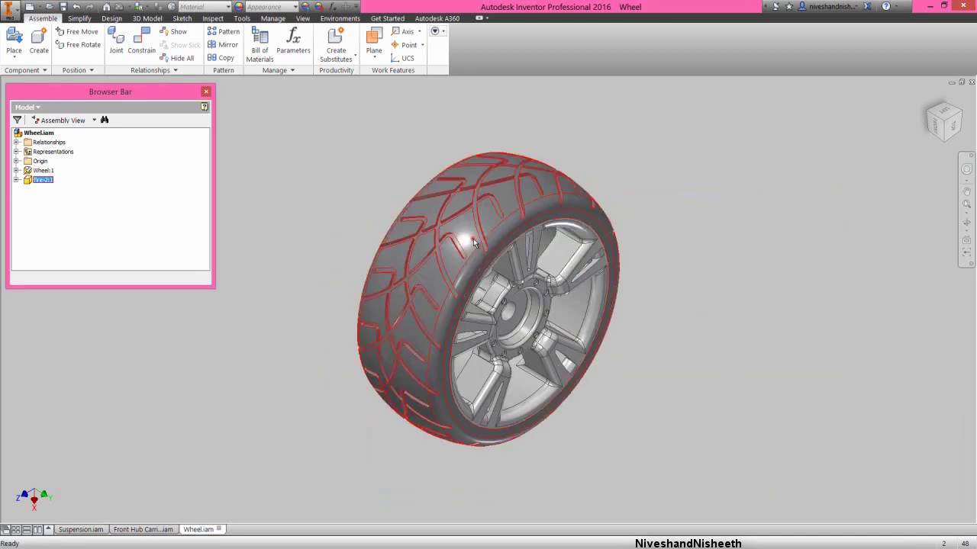
left_click(650, 228)
left_click(640, 219)
left_click(971, 82)
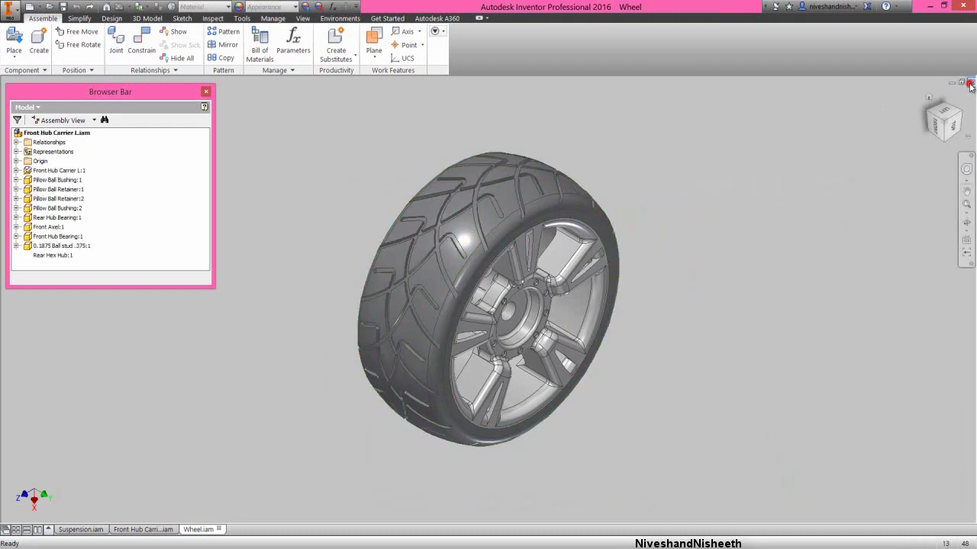
Step: Start placing a component from the Suspension folder and rename the Wheel assembly file as Wheel L
right_click(435, 187)
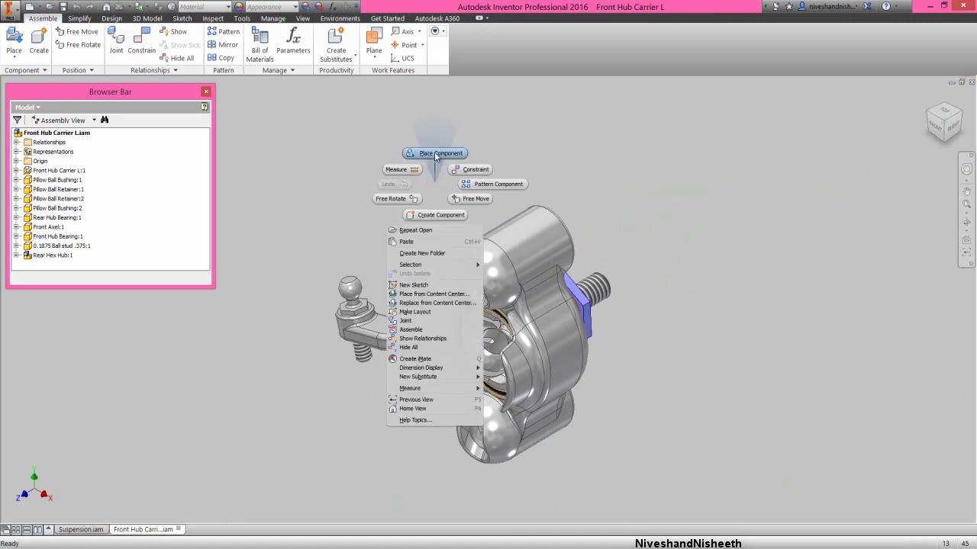
left_click(431, 155)
left_click(610, 229)
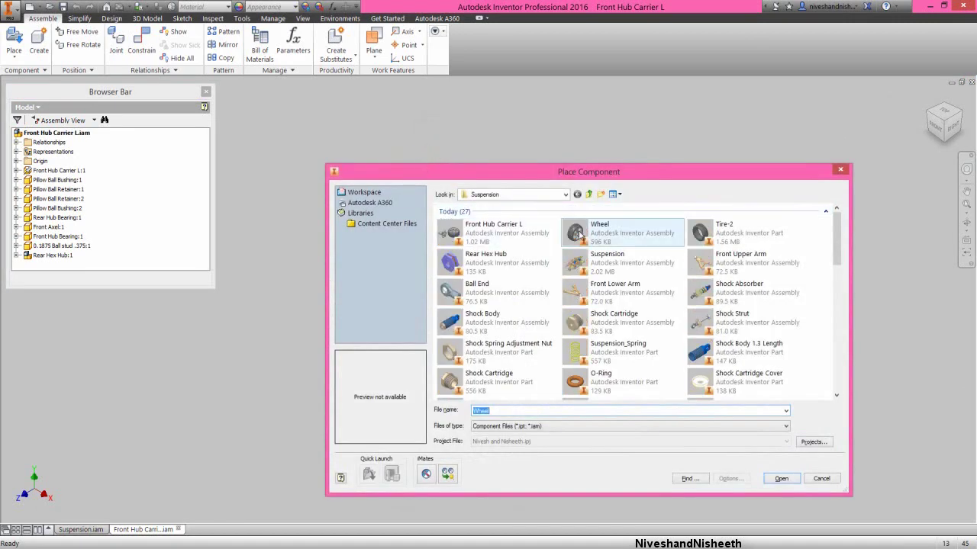
left_click(608, 227)
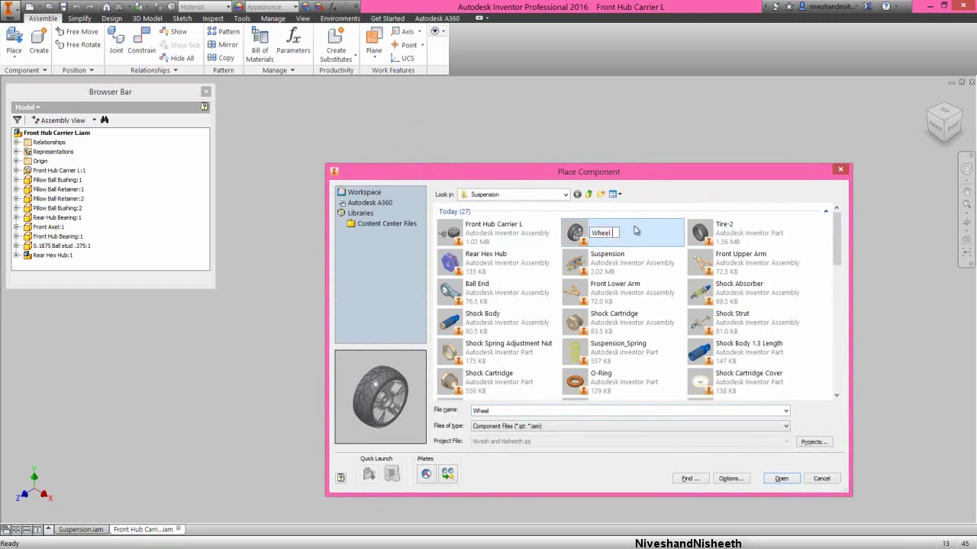
type("L")
key("Return")
Step: Place one instance of the Wheel L assembly in open space beside the hub carrier
double_click(614, 243)
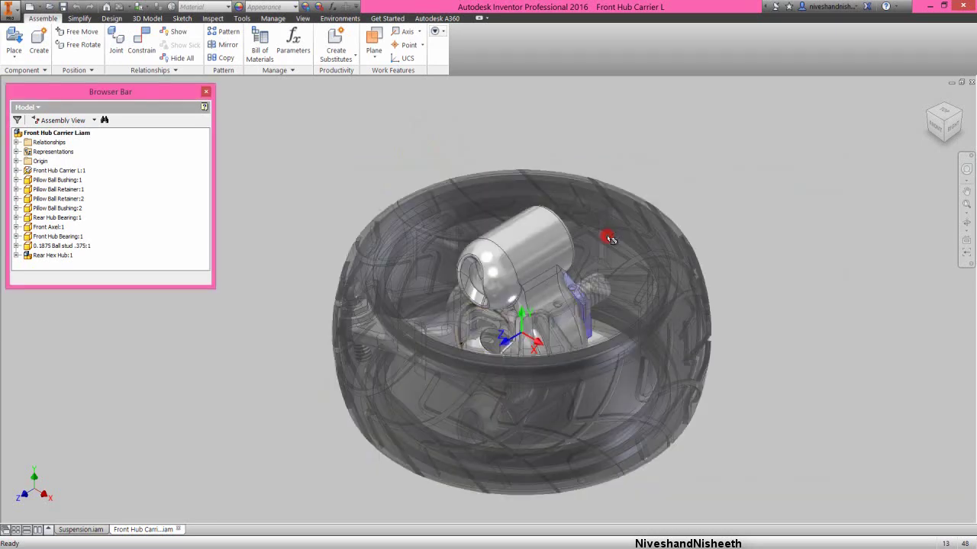
scroll(607, 294, "down", 3)
left_click(752, 243)
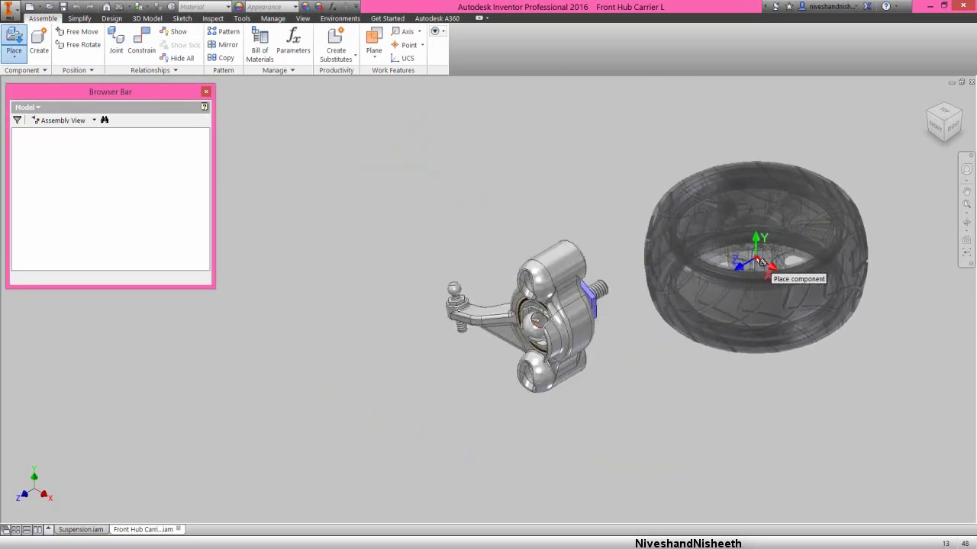
right_click(616, 186)
left_click(641, 189)
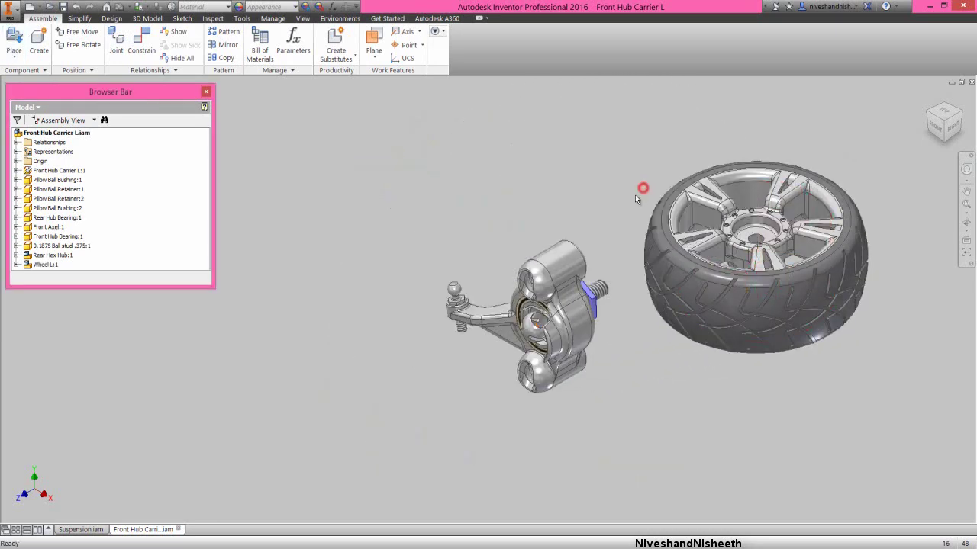
Step: Mate the threaded axle's axis to the wheel's centre axis with 0.000 in offset
right_click(602, 185)
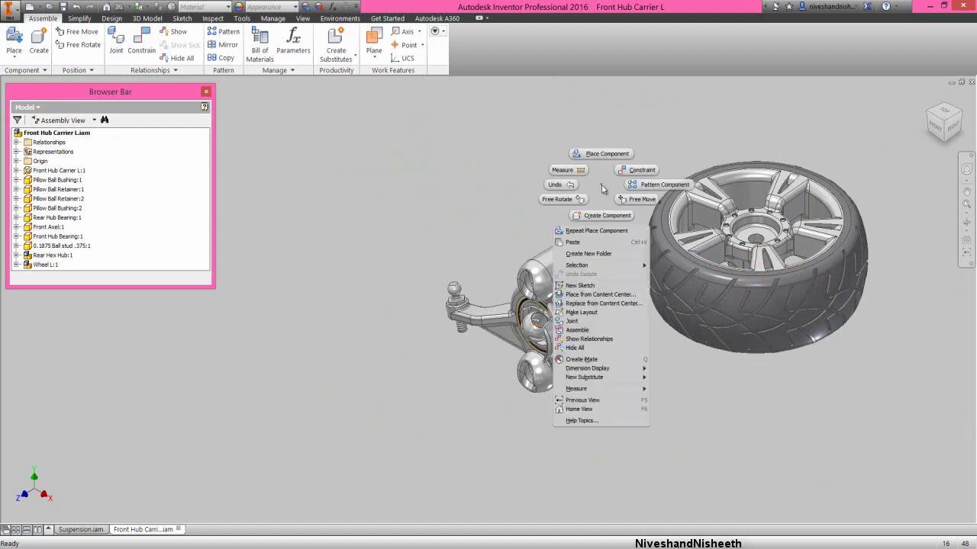
left_click(629, 173)
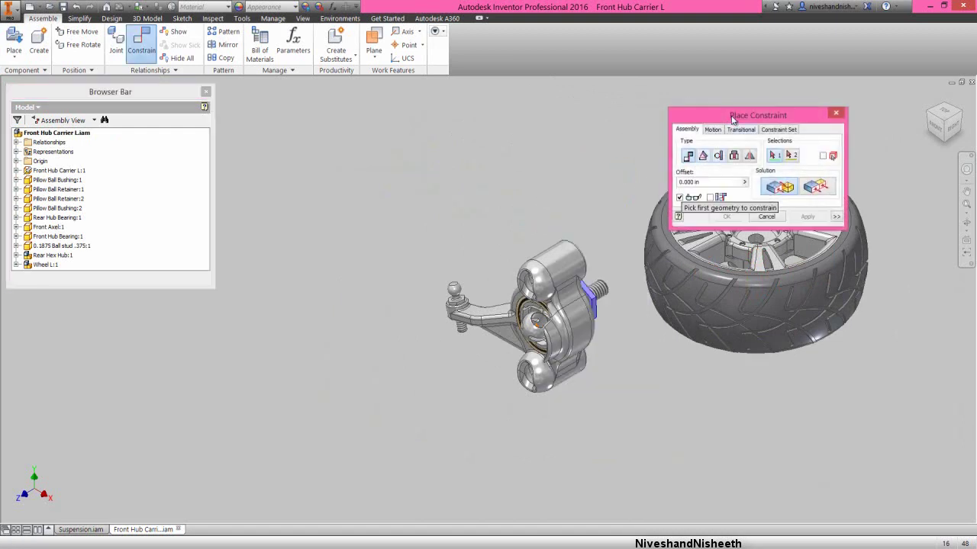
left_click_drag(732, 118, 457, 99)
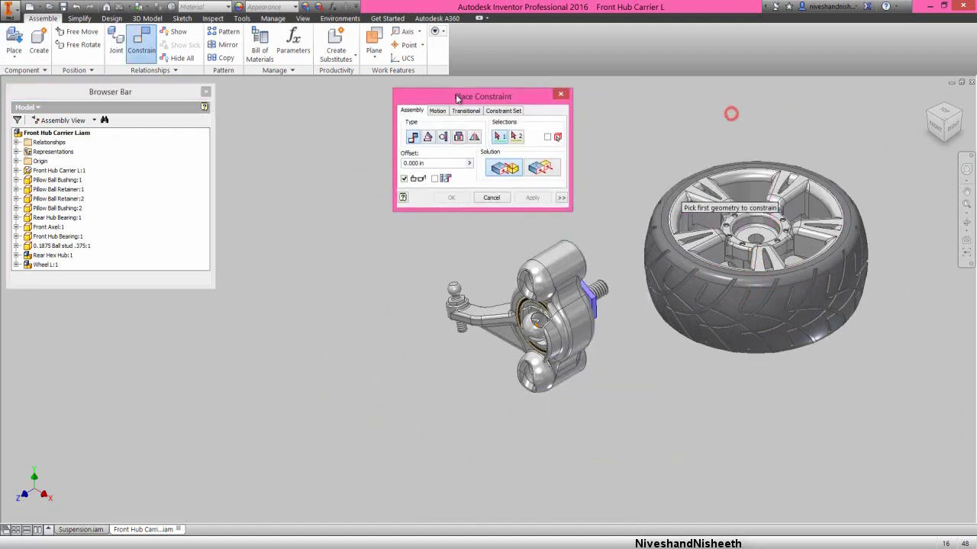
left_click(602, 289)
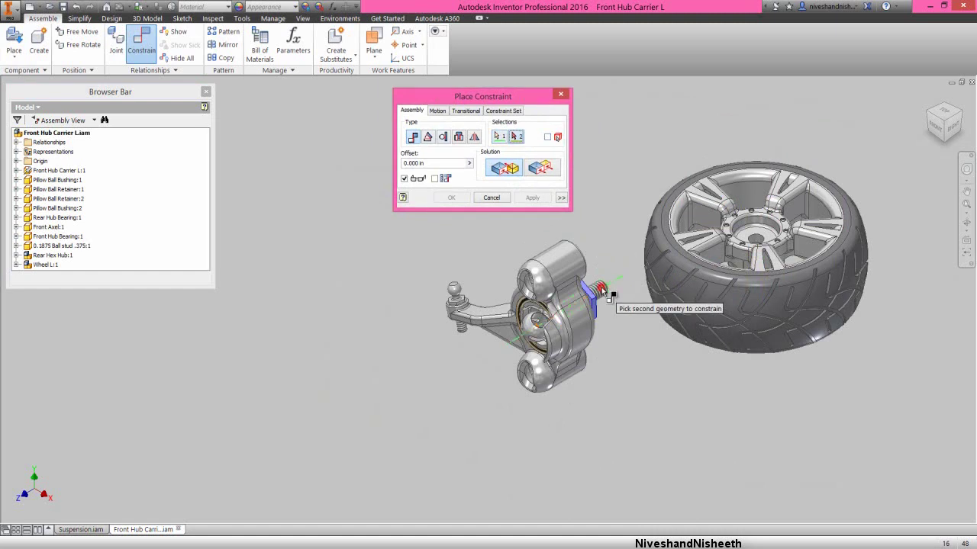
scroll(730, 235, "up", 3)
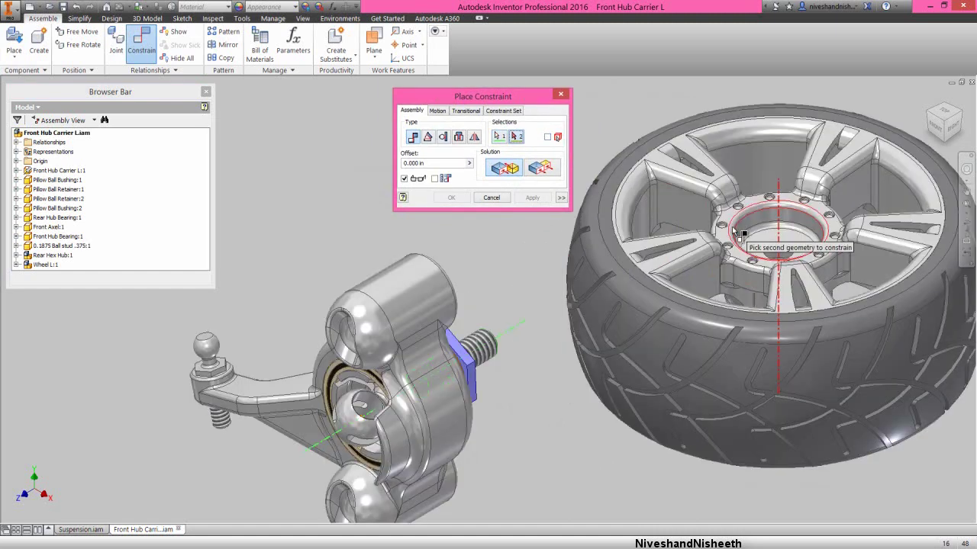
left_click(778, 254)
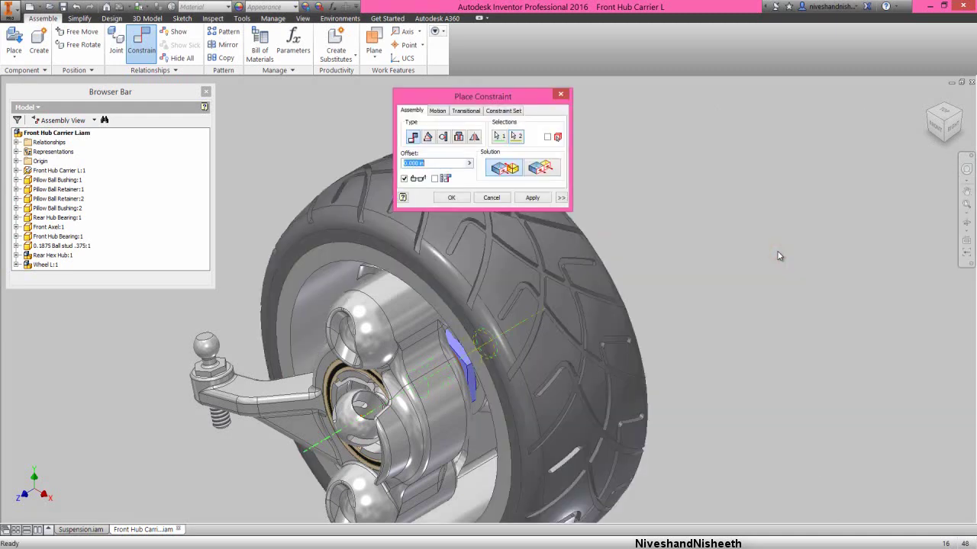
left_click(532, 197)
key("Escape")
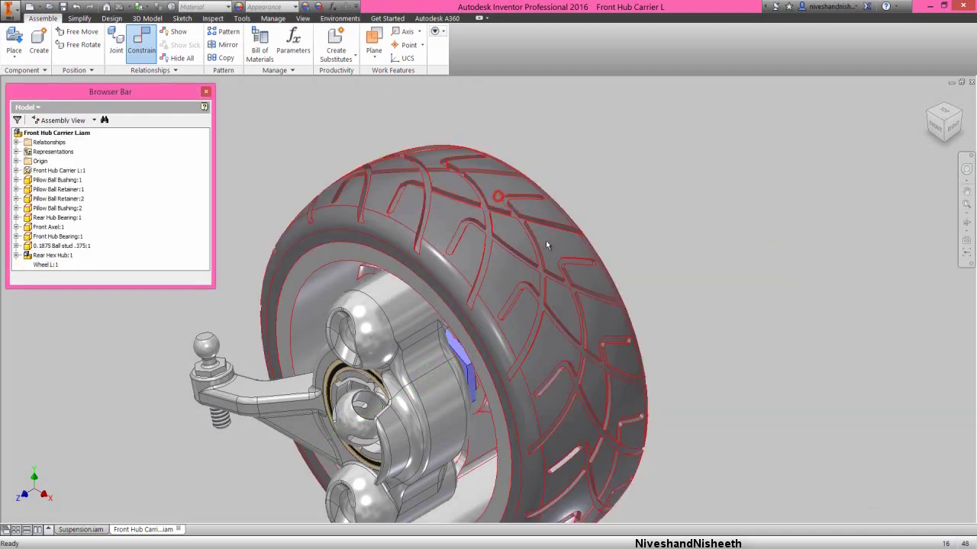
Step: Slide the wheel outward along the axle until its hex pocket is clear of the hub carrier
scroll(546, 240, "down", 3)
left_click(525, 286)
scroll(603, 257, "up", 1)
left_click_drag(602, 257, 636, 235)
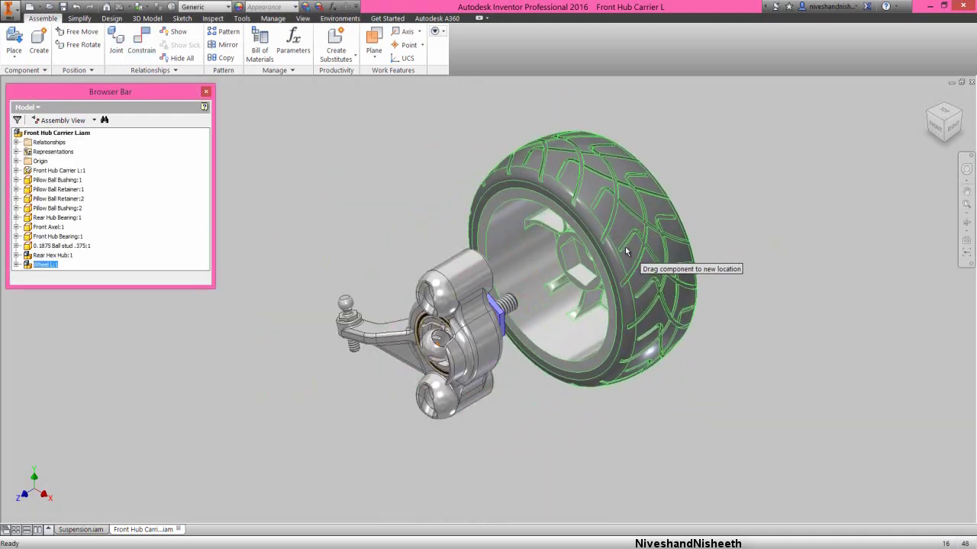
left_click(755, 230)
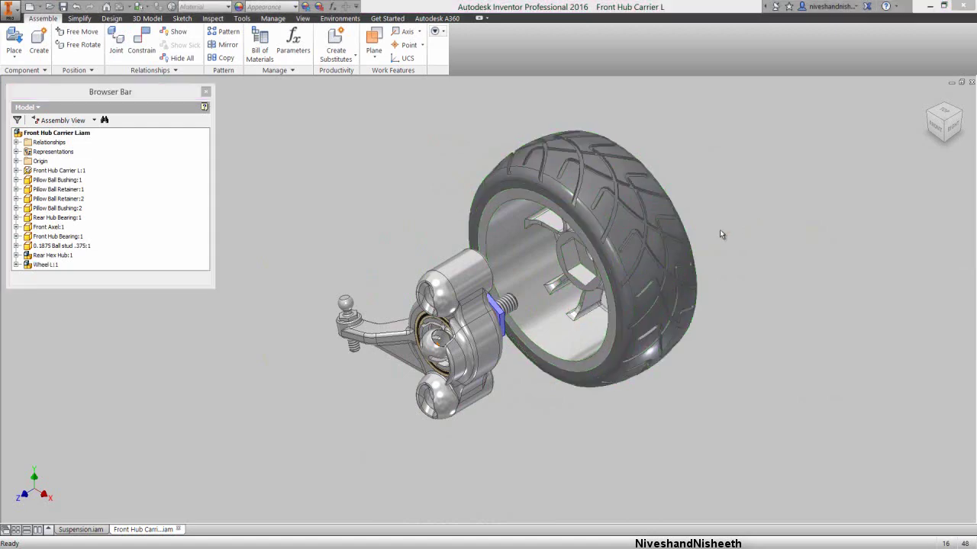
Step: Mate a side flat of the Rear Hex Hub to a side face of the wheel's hex pocket with 0.000 in offset
right_click(721, 231)
left_click(748, 217)
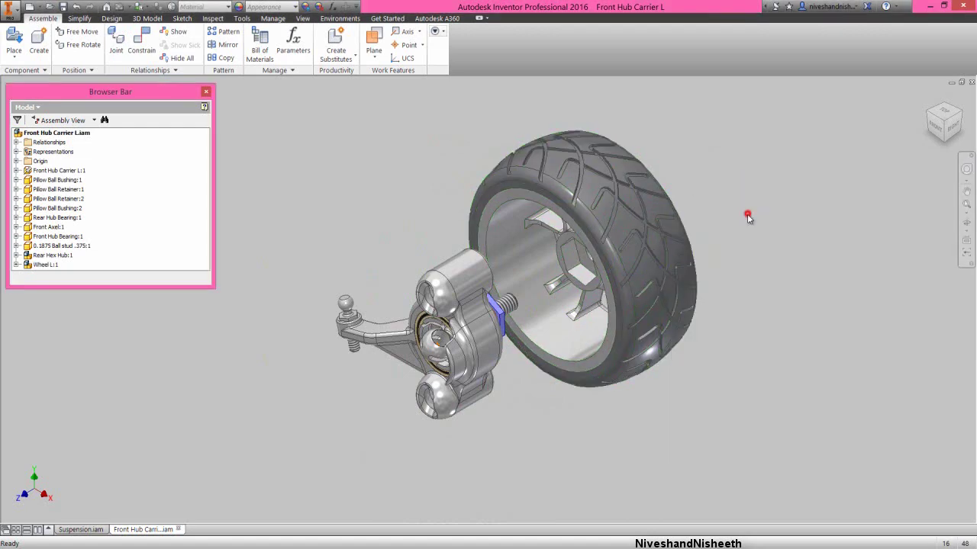
scroll(513, 320, "down", 3)
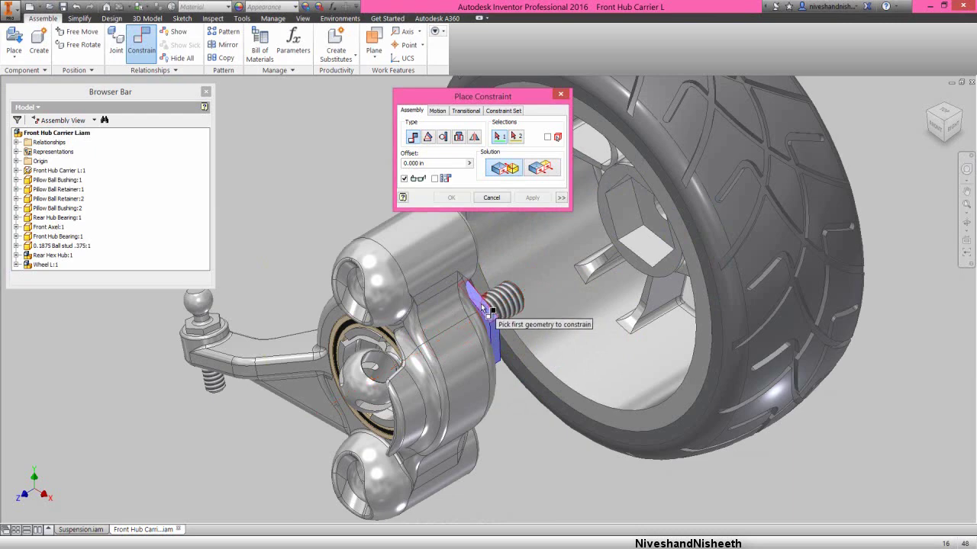
left_click(482, 307)
scroll(492, 316, "up", 3)
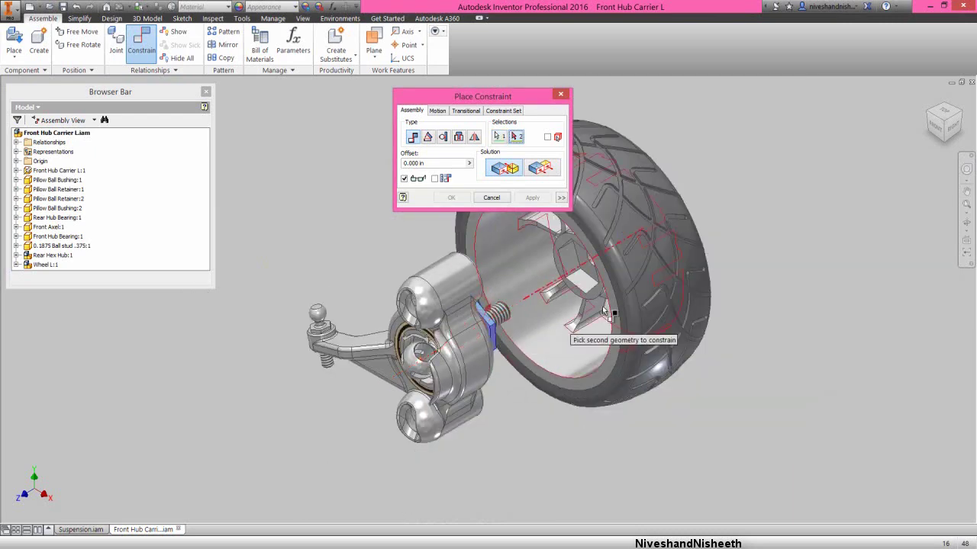
left_click(965, 224)
left_click_drag(520, 307, 488, 305)
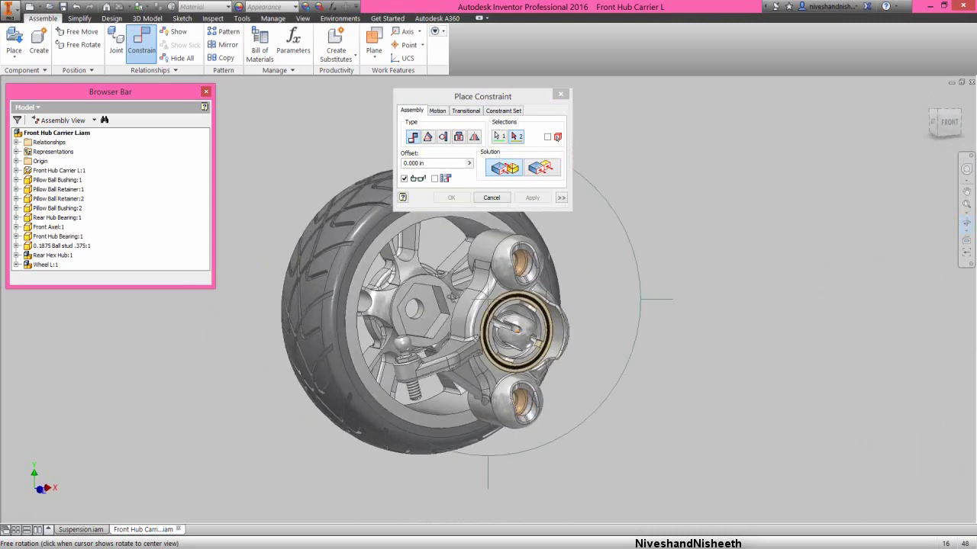
scroll(488, 305, "down", 2)
right_click(412, 337)
left_click(427, 342)
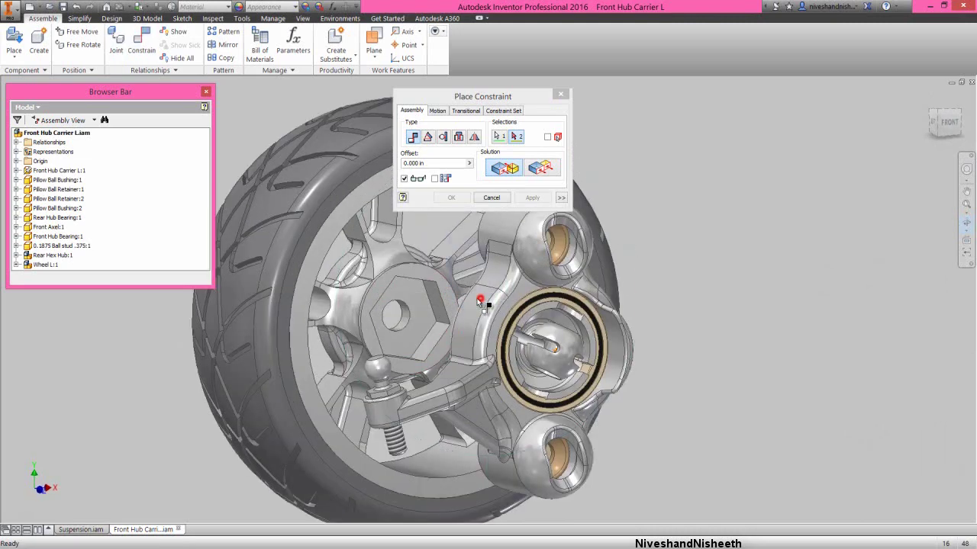
left_click(432, 304)
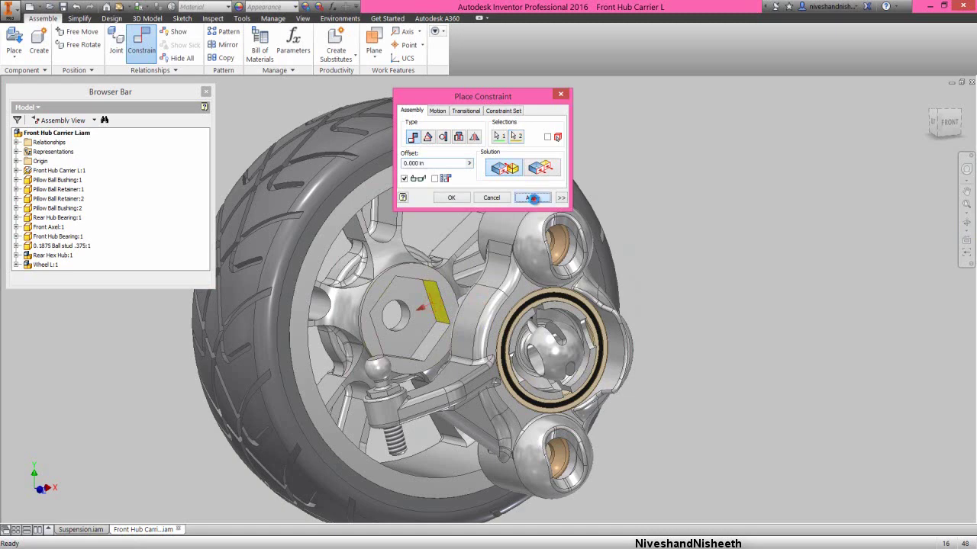
left_click(532, 197)
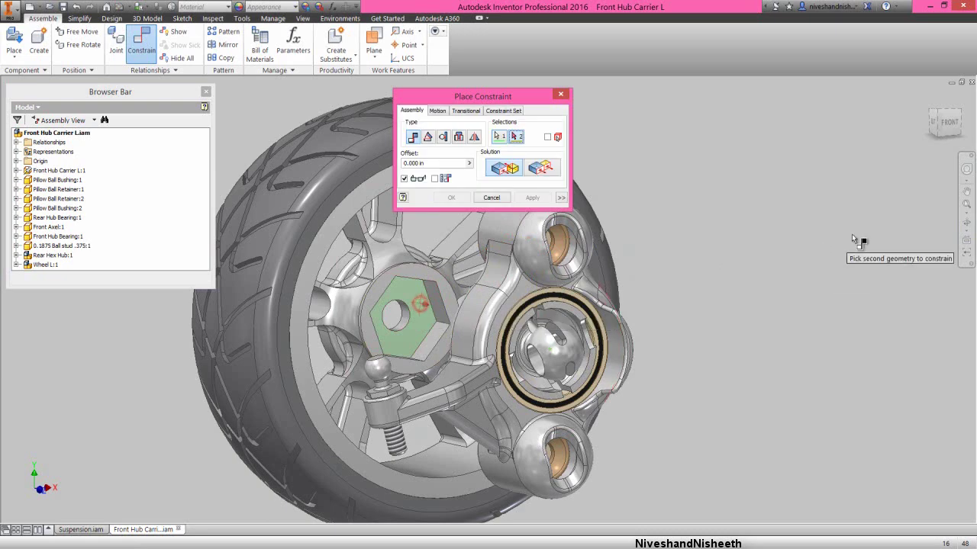
Step: Mate the floor of the wheel's hex pocket to the outer face of the Rear Hex Hub with 0.000 in offset
left_click(966, 222)
left_click_drag(529, 306, 610, 334)
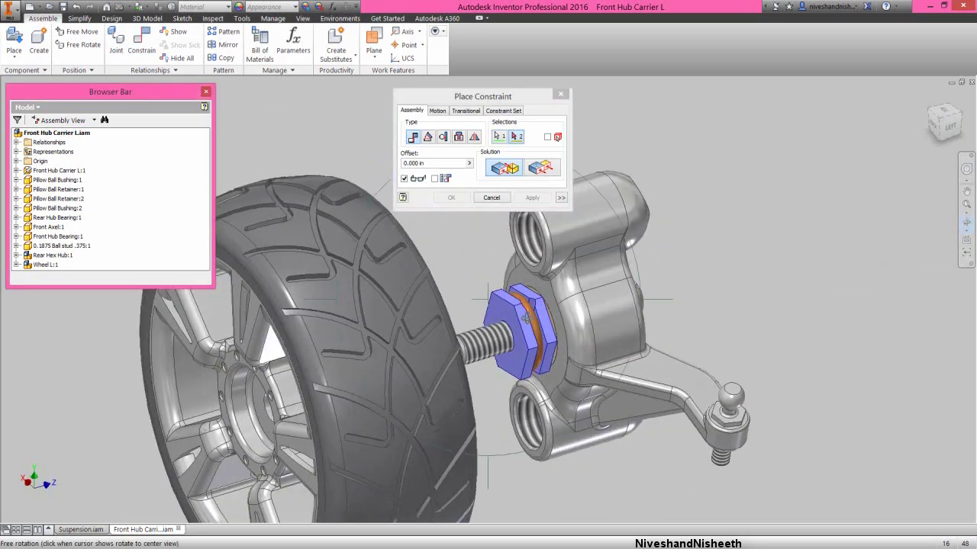
scroll(511, 317, "down", 5)
right_click(512, 321)
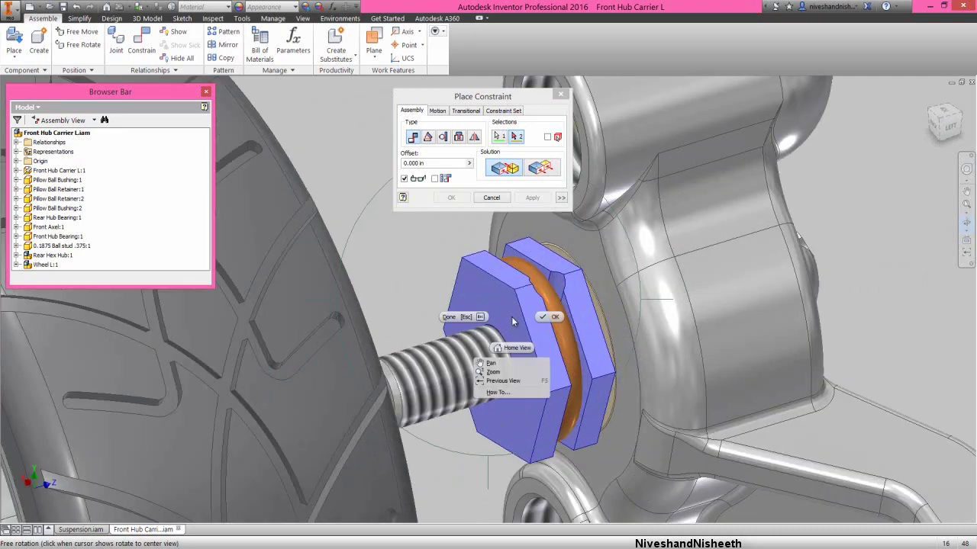
left_click(551, 317)
key("F5")
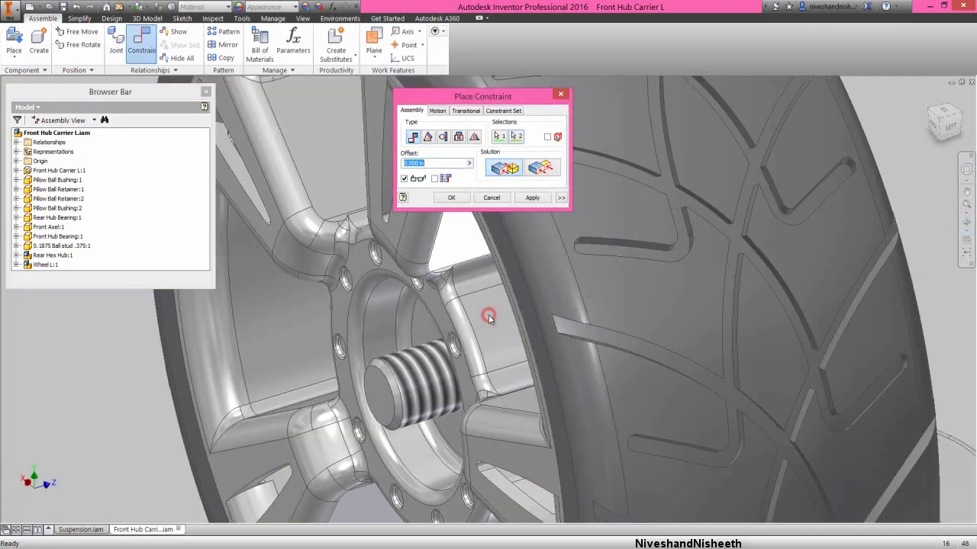
left_click(461, 199)
left_click(928, 97)
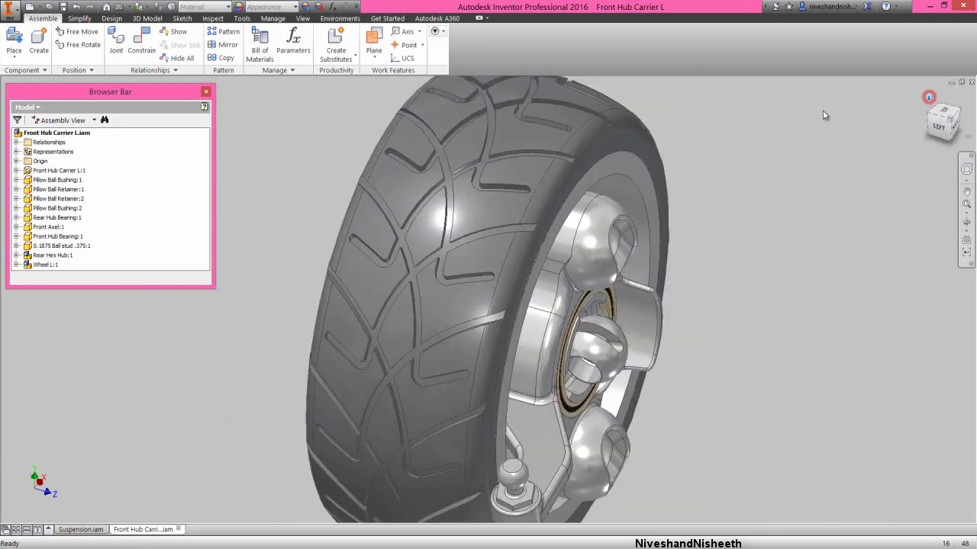
left_click(714, 168)
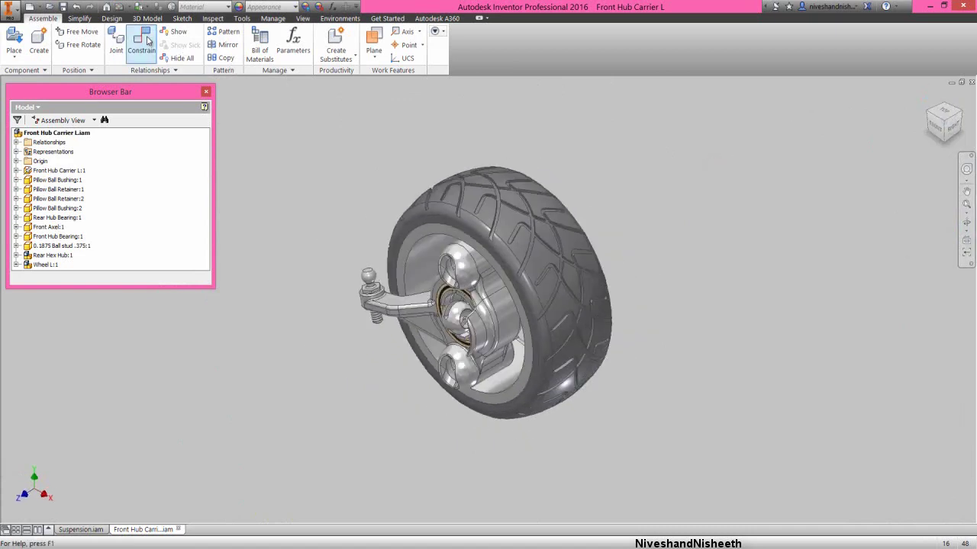
left_click(319, 239)
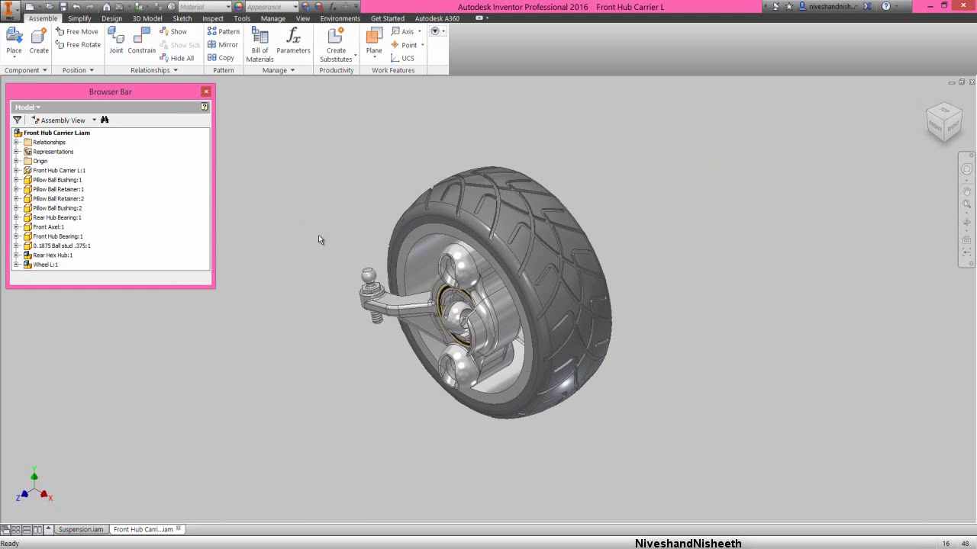
left_click(362, 236)
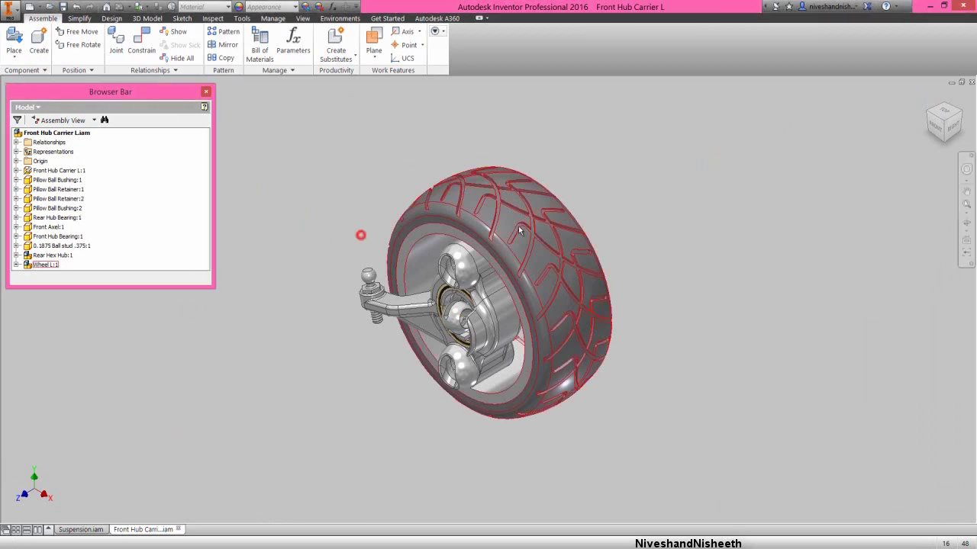
Step: Place one ANSI B18.2.4.4M - M5 x 0.8 flange nut from the Suspension folder beside the wheel's outer face
left_click(959, 113)
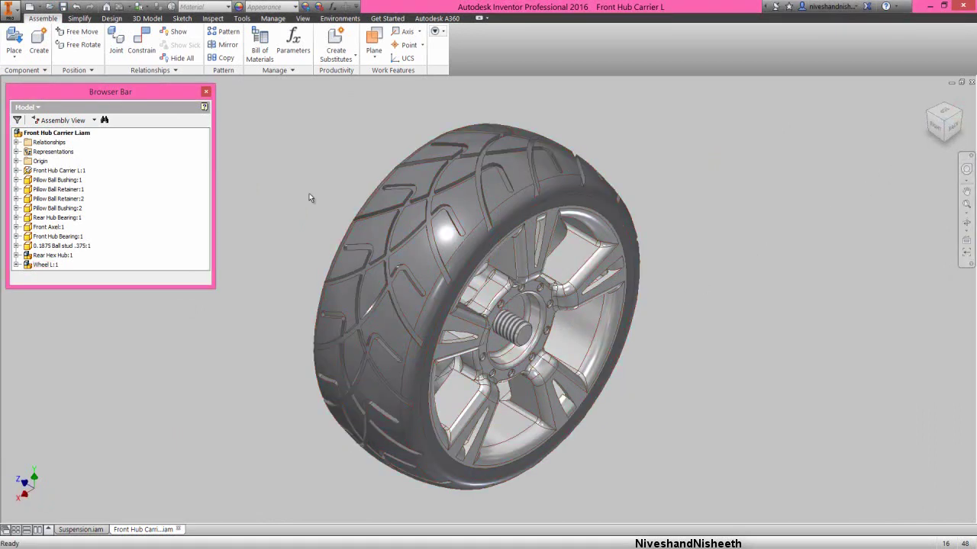
right_click(260, 152)
left_click(266, 118)
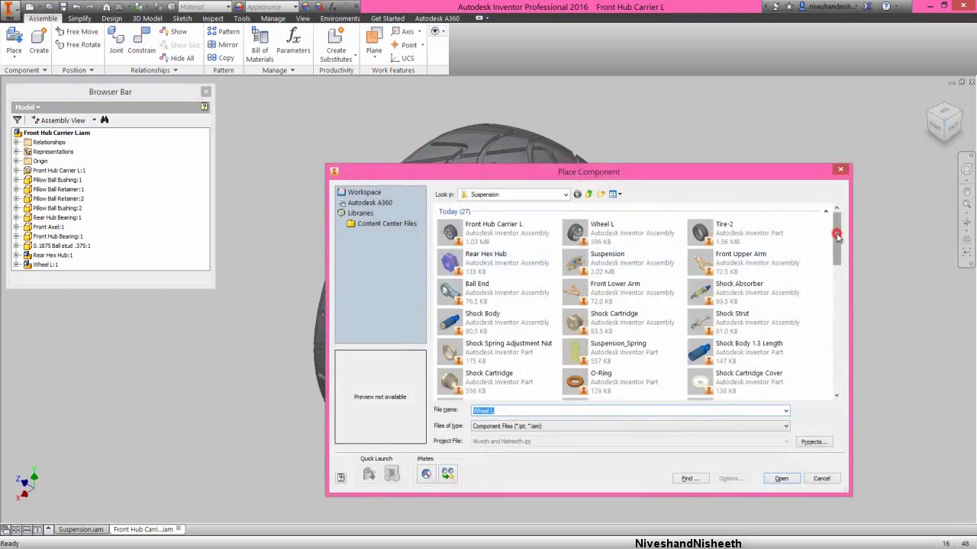
left_click_drag(837, 238, 835, 297)
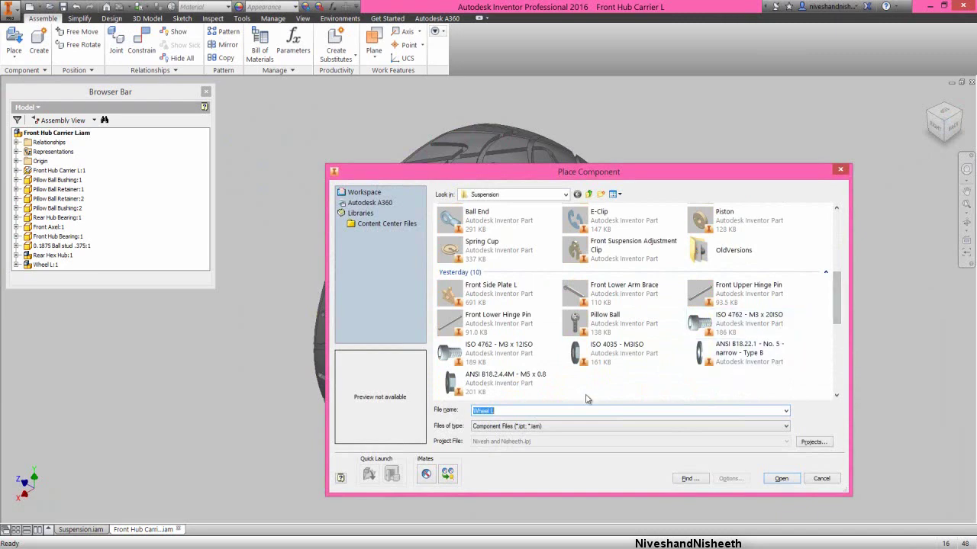
left_click(518, 385)
double_click(518, 385)
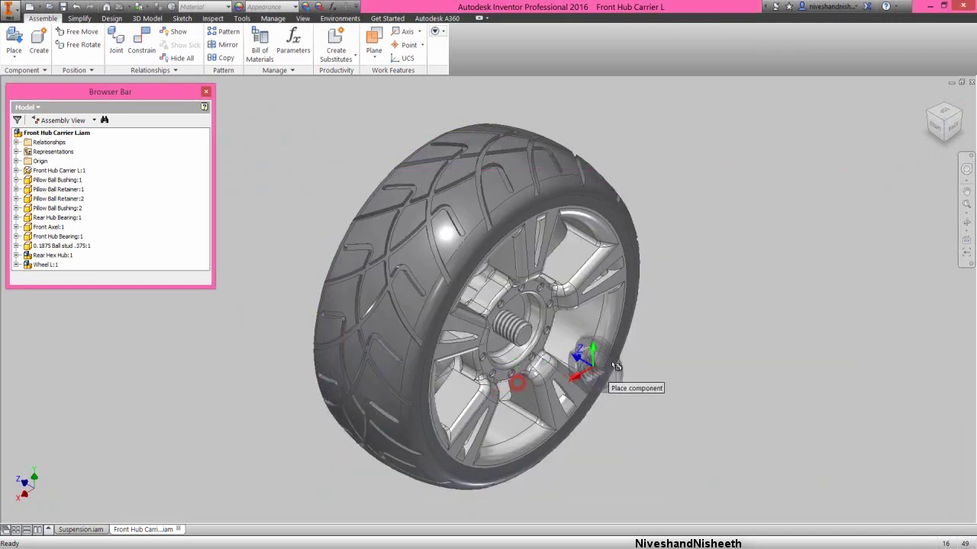
left_click(750, 334)
right_click(802, 245)
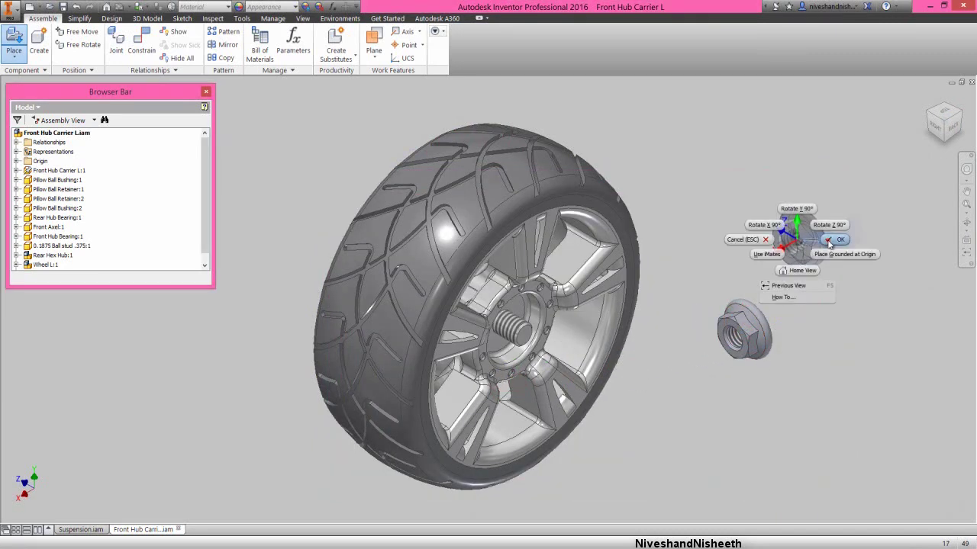
left_click(829, 239)
scroll(699, 341, "down", 3)
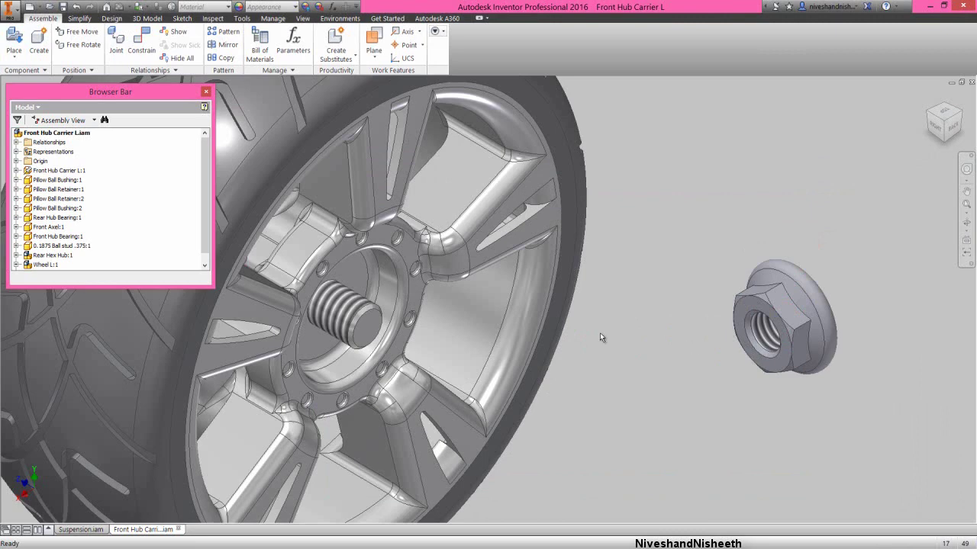
Step: Mate the flange nut's axis to the Front Axel's axis with 0.000 in offset
left_click(352, 312)
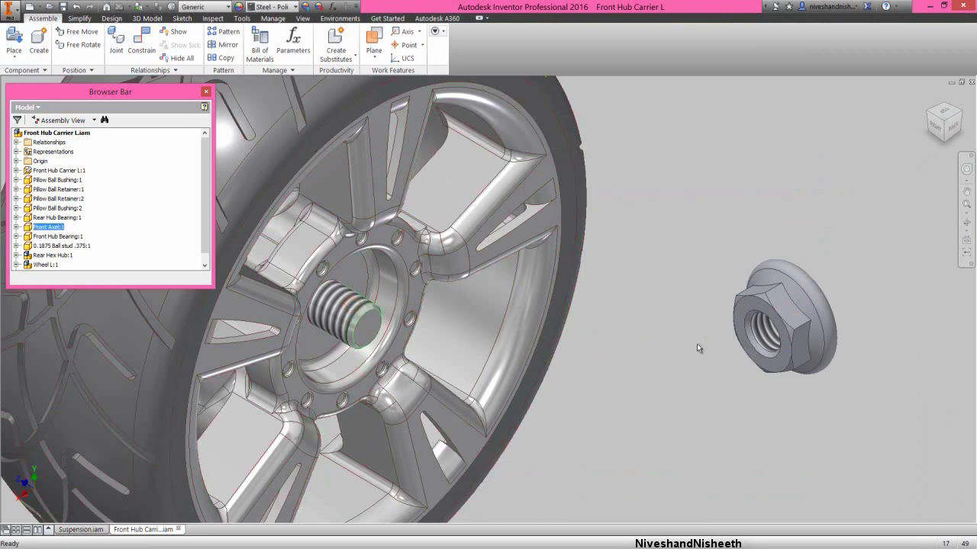
right_click(640, 320)
left_click(672, 300)
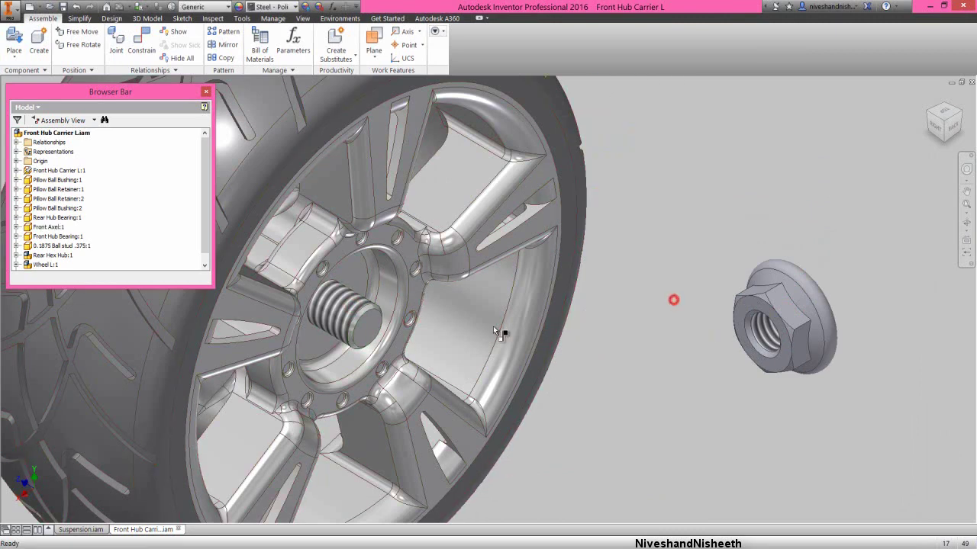
left_click(356, 309)
left_click(759, 331)
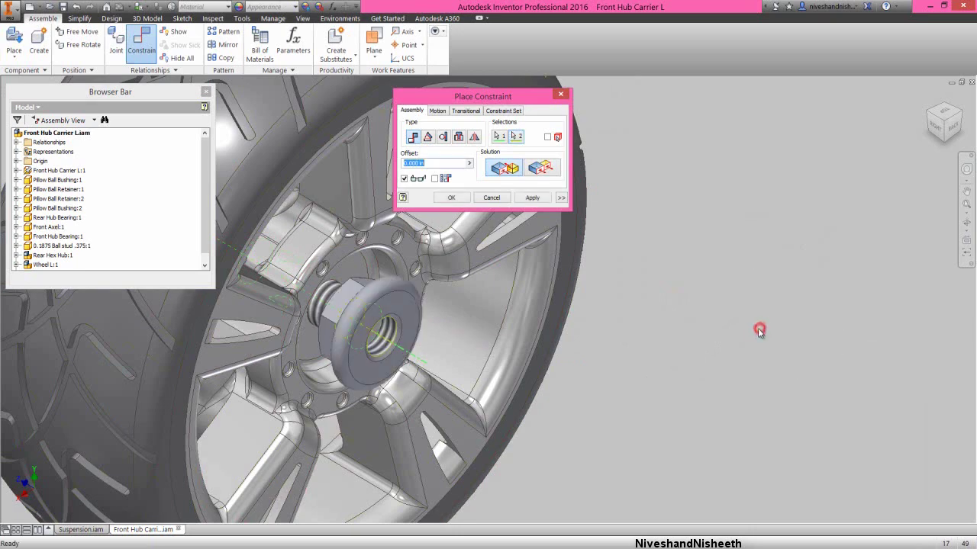
left_click(532, 198)
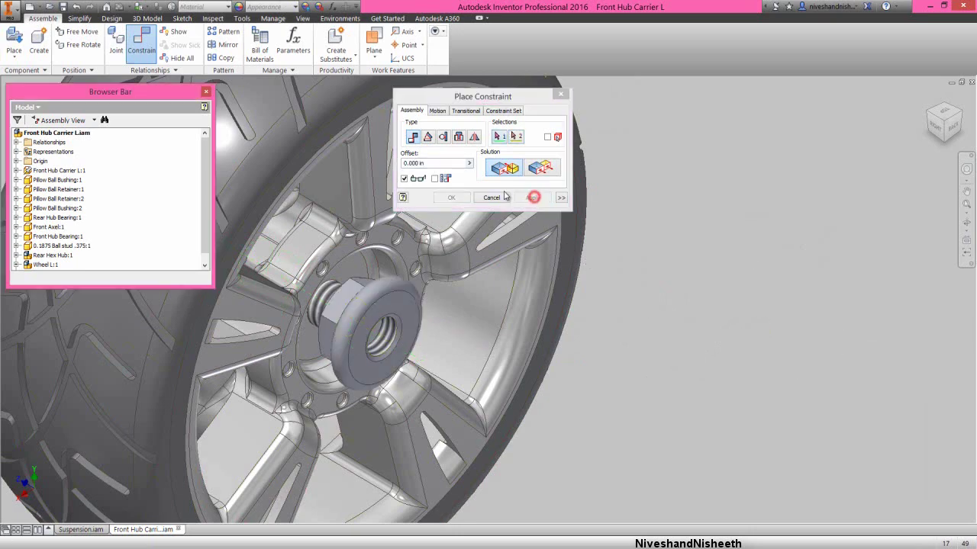
left_click(491, 197)
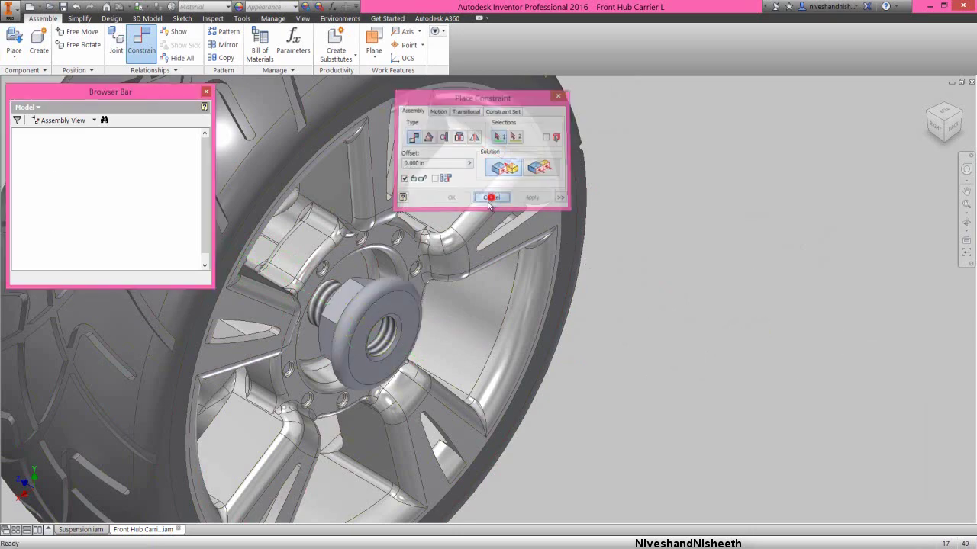
Step: Free-rotate the flange nut on the axle so its flange side faces the wheel
left_click(370, 304)
left_click(85, 45)
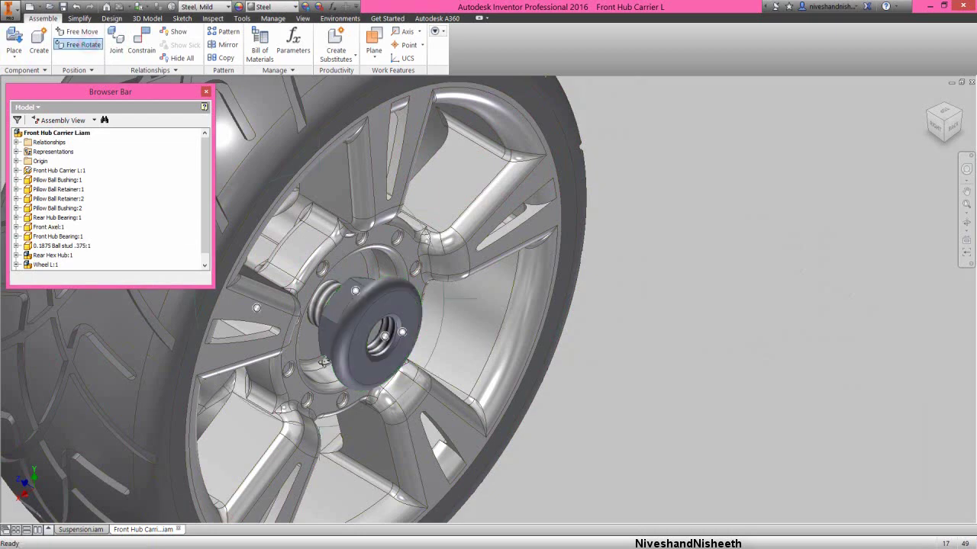
left_click_drag(324, 361, 290, 339)
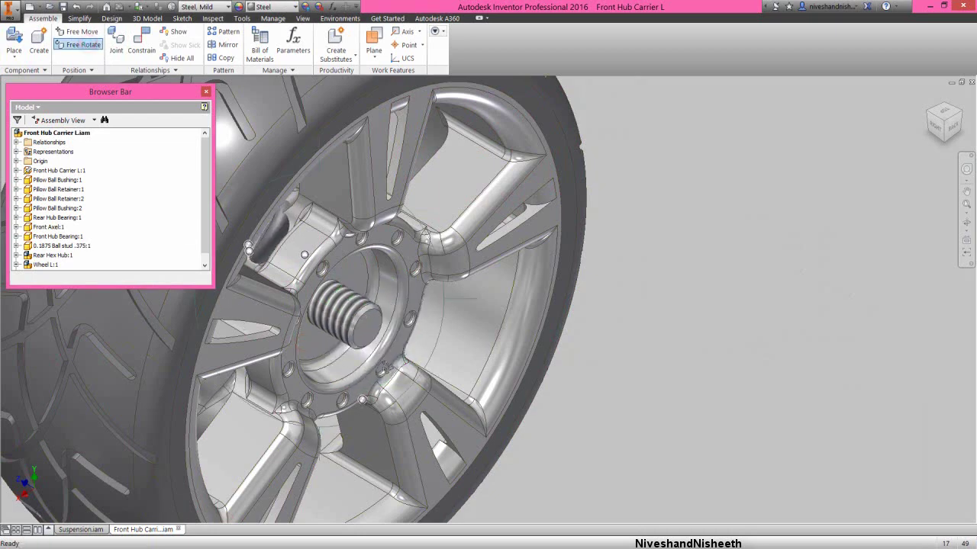
left_click_drag(389, 370, 347, 353)
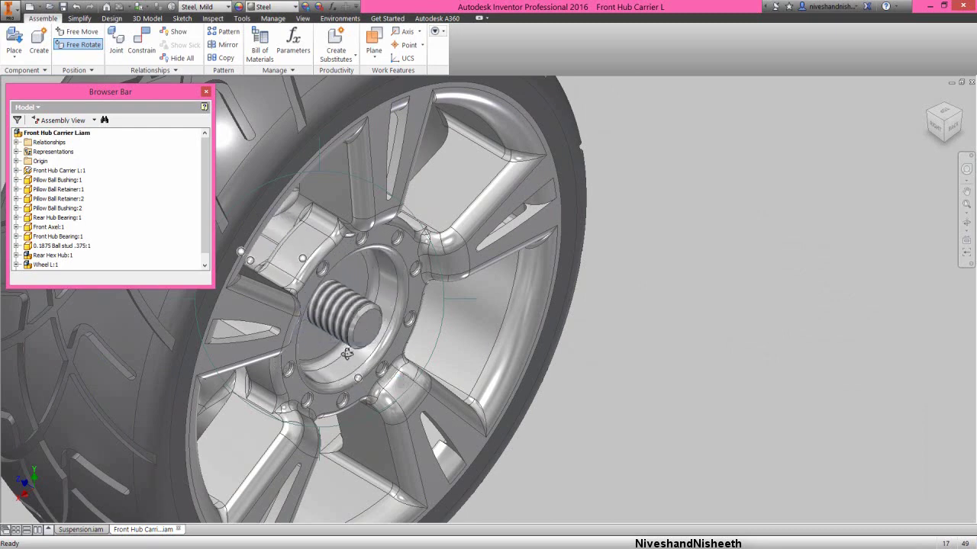
right_click(320, 286)
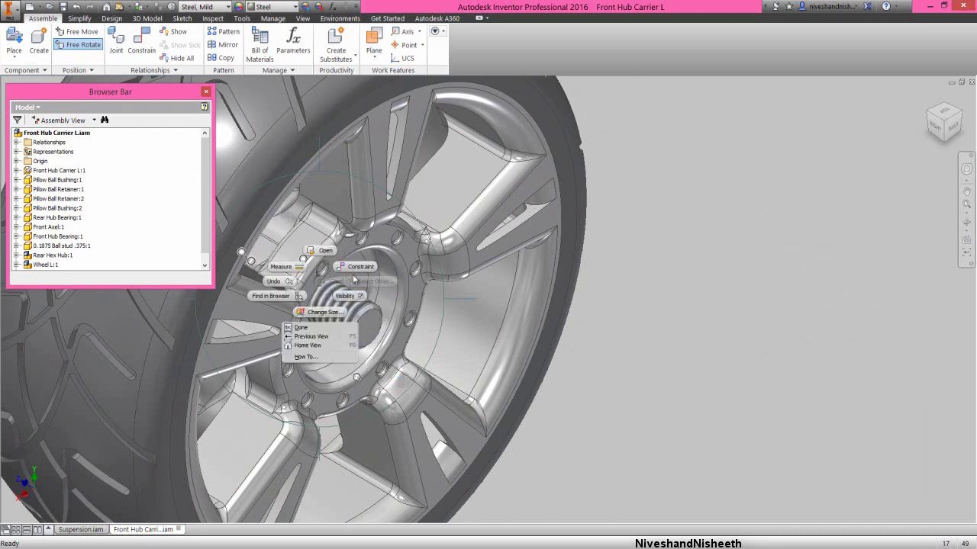
left_click(605, 329)
key("F6")
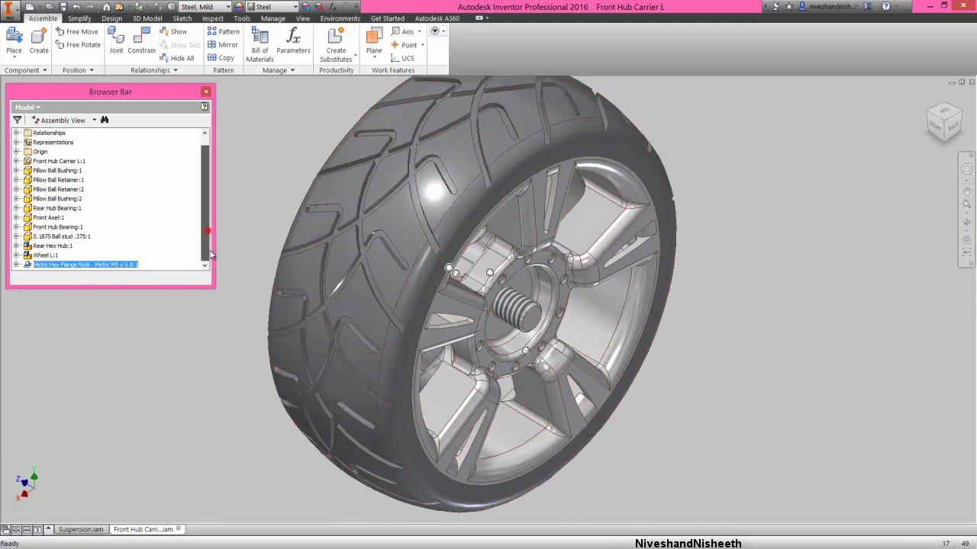
Step: Hide Wheel L by removing its design view associativity, and pull the flange nut outward off the axle's threaded end
left_click(130, 315)
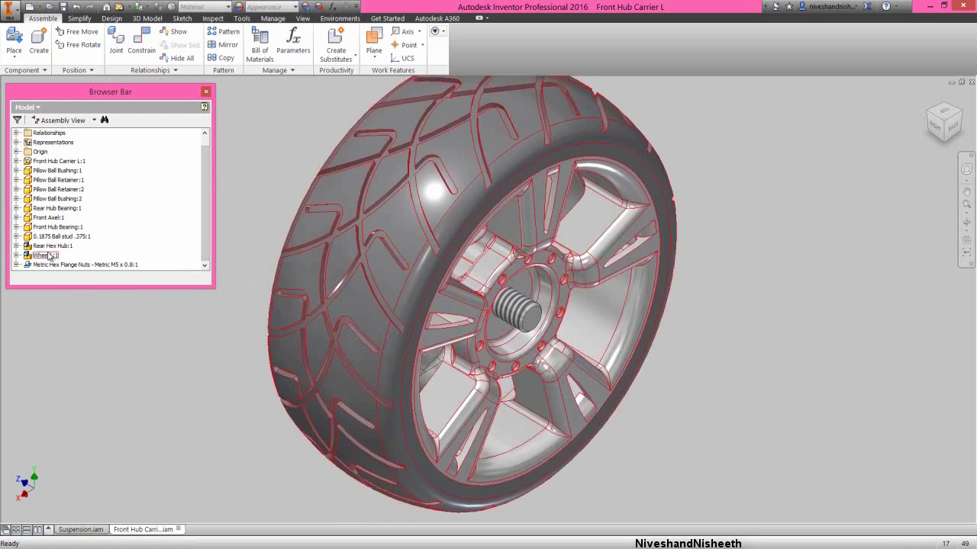
right_click(32, 258)
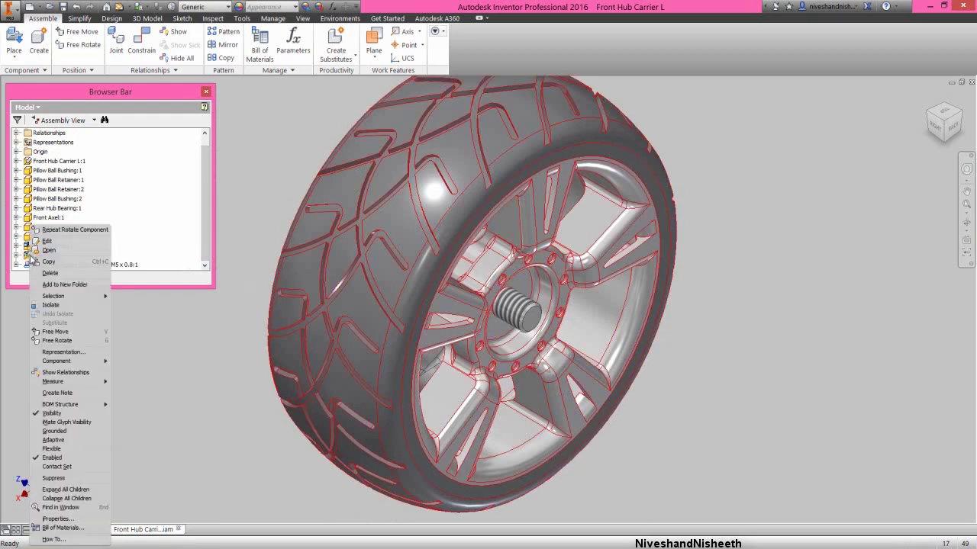
left_click(61, 415)
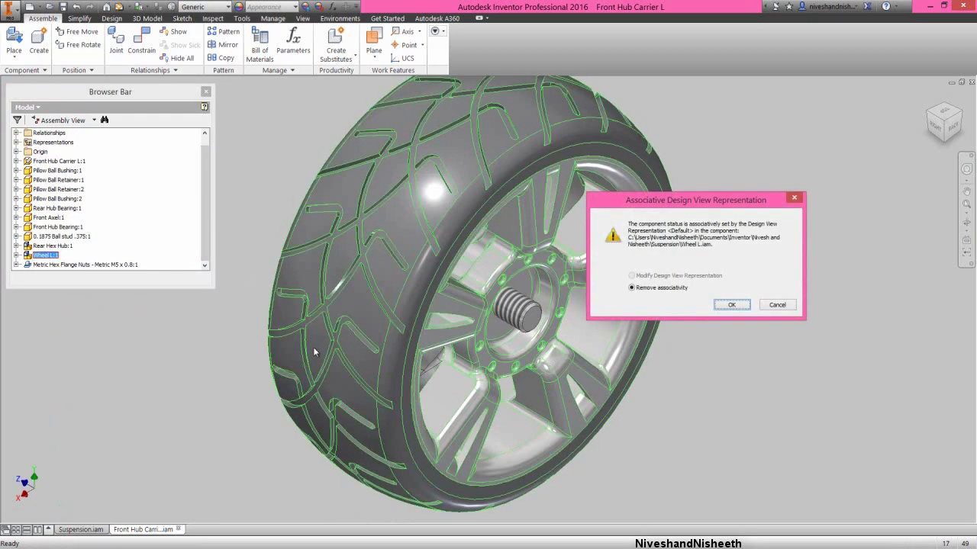
left_click(717, 305)
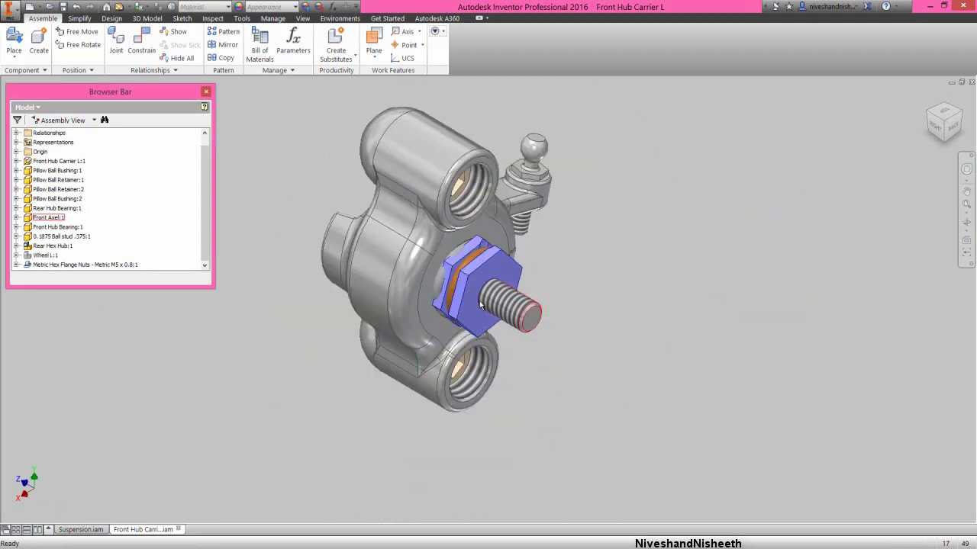
left_click_drag(539, 335, 599, 372)
left_click(606, 262)
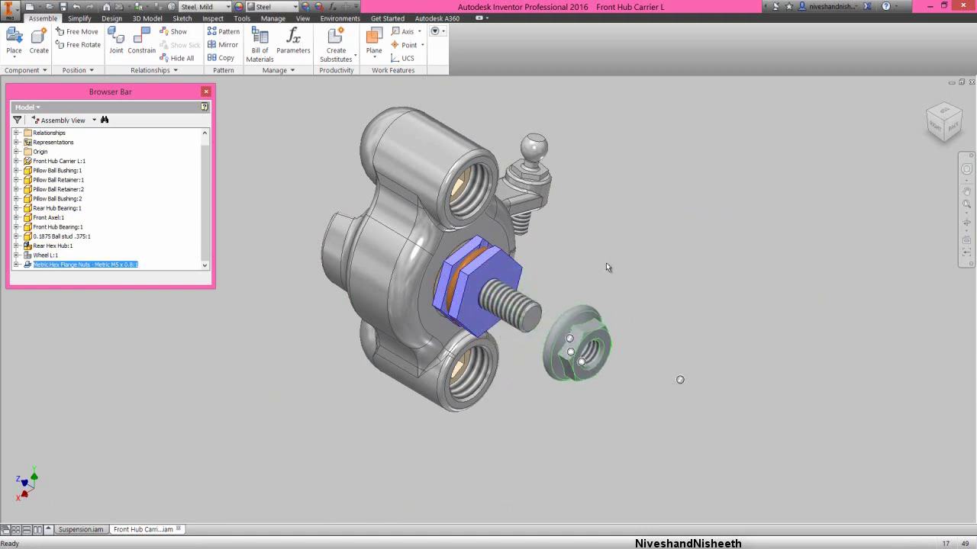
Step: Make Wheel L visible again and slide the flange nut farther out along the axle, clear of the wheel
right_click(45, 259)
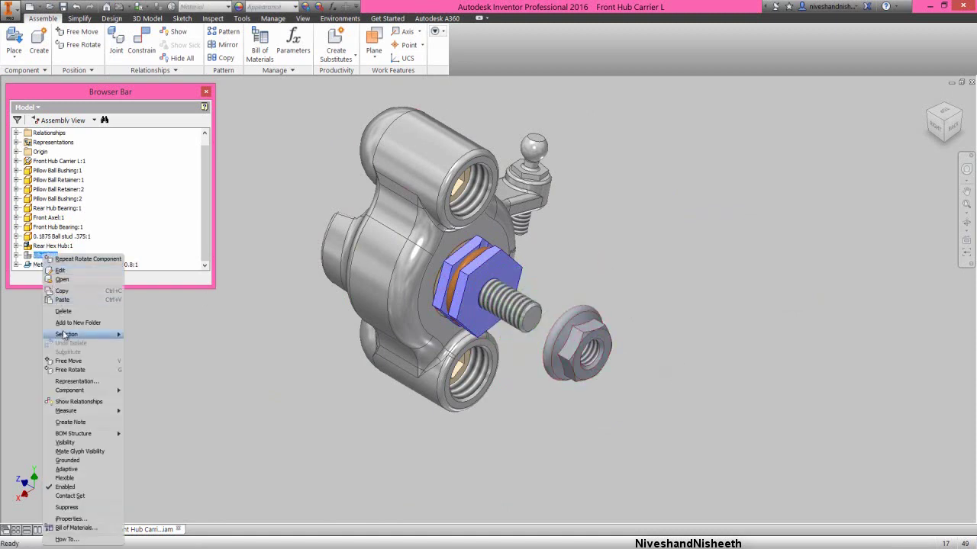
left_click(82, 444)
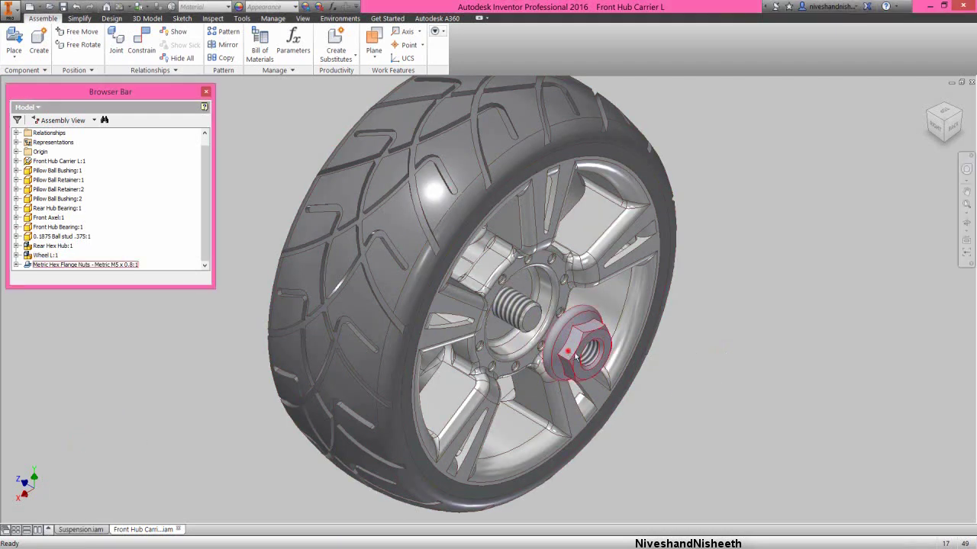
left_click_drag(581, 348, 773, 425)
Step: Mate the flange nut's flange face to the floor of the wheel's central recess with 0.000 in offset
right_click(756, 309)
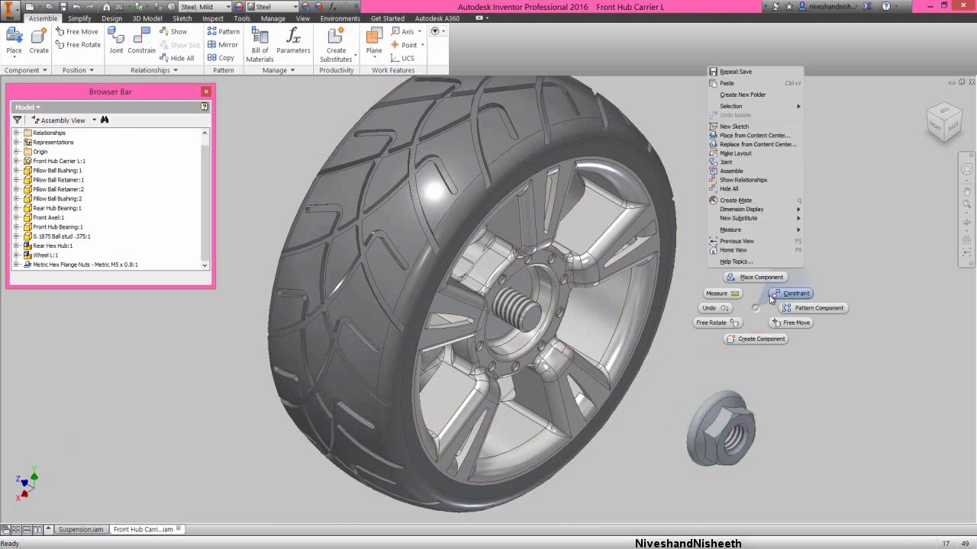
left_click(777, 296)
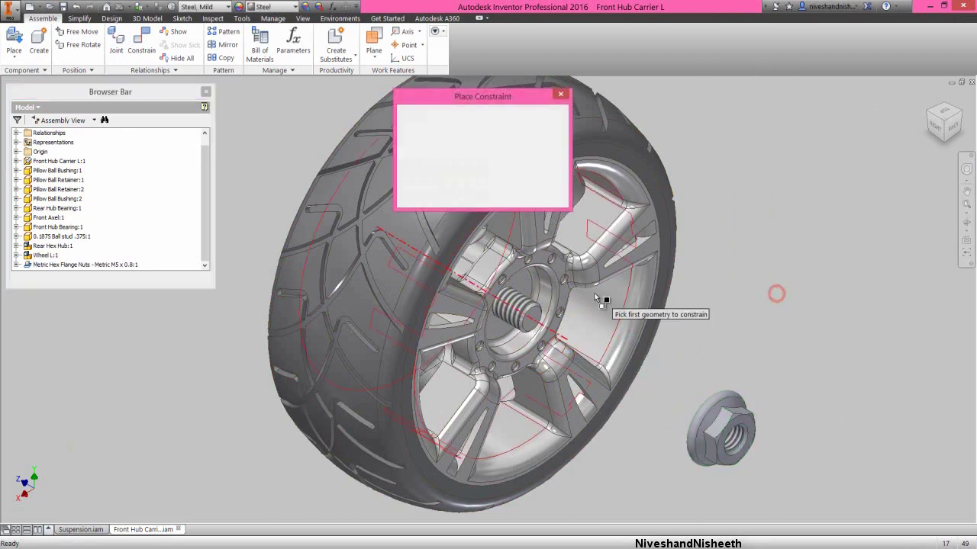
left_click(525, 292)
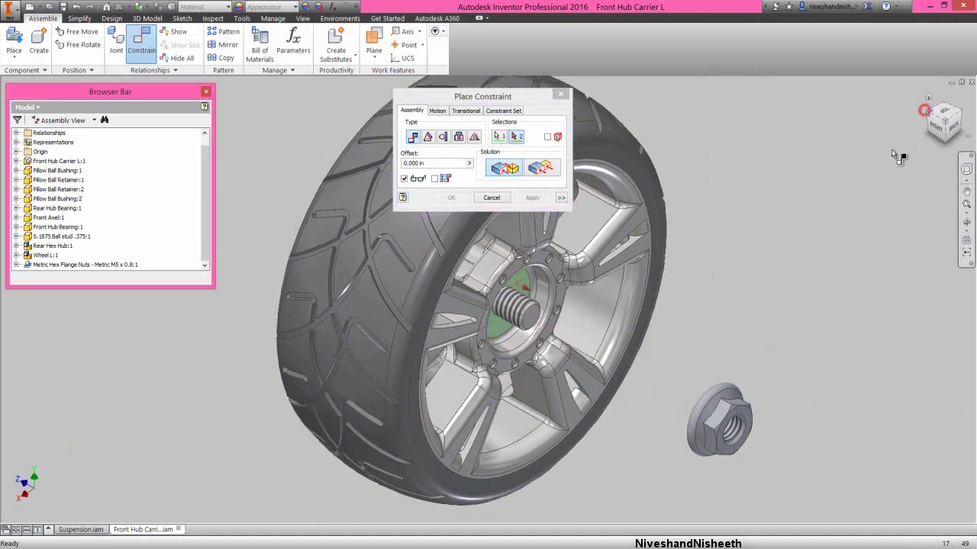
scroll(658, 268, "down", 3)
scroll(537, 259, "up", 6)
left_click(559, 260)
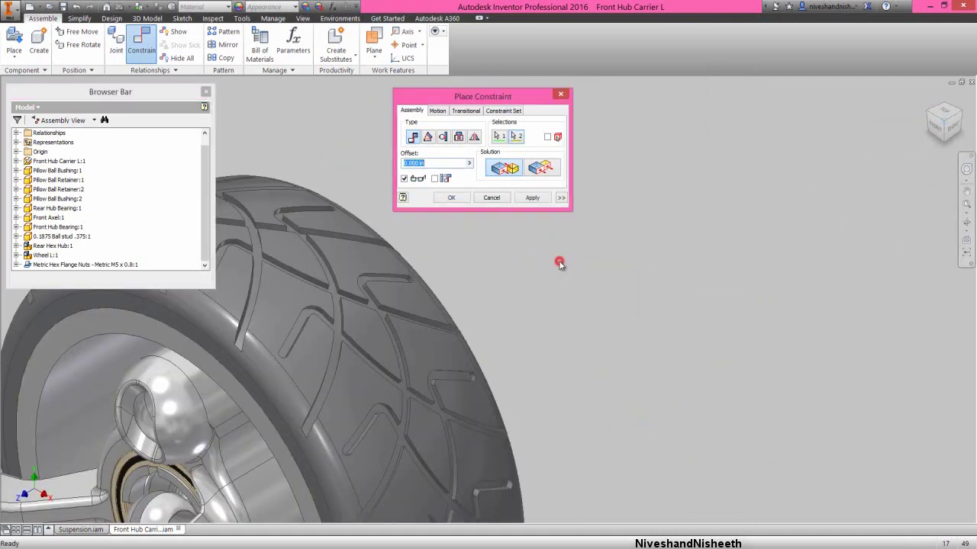
left_click(452, 197)
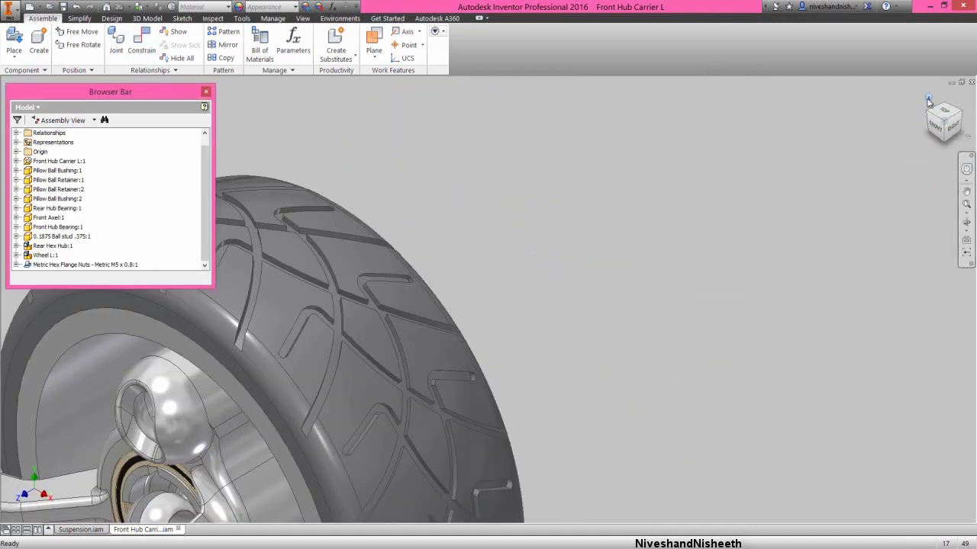
Step: Save the Front Hub Carrier L assembly and check the seated nut from the wheel's outer side
left_click(925, 98)
left_click(859, 143)
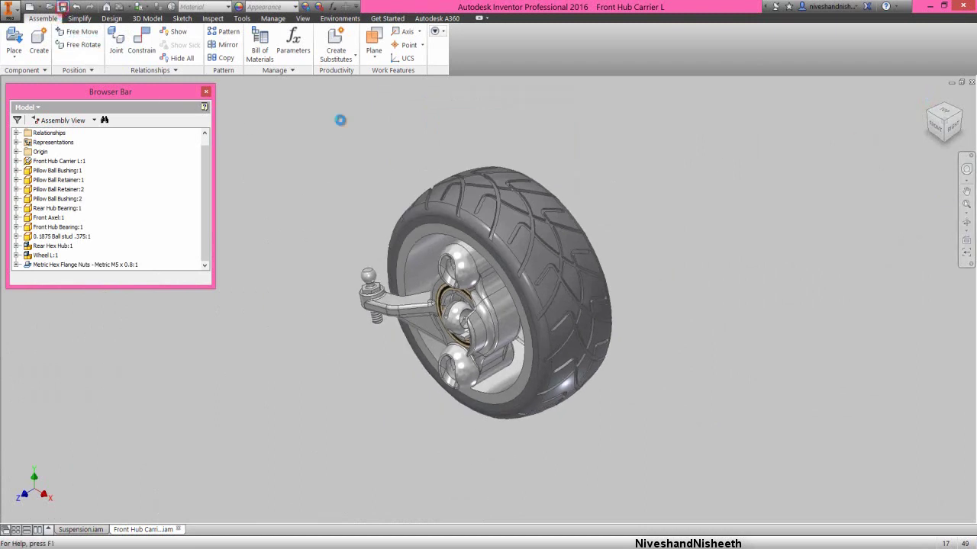
left_click(963, 115)
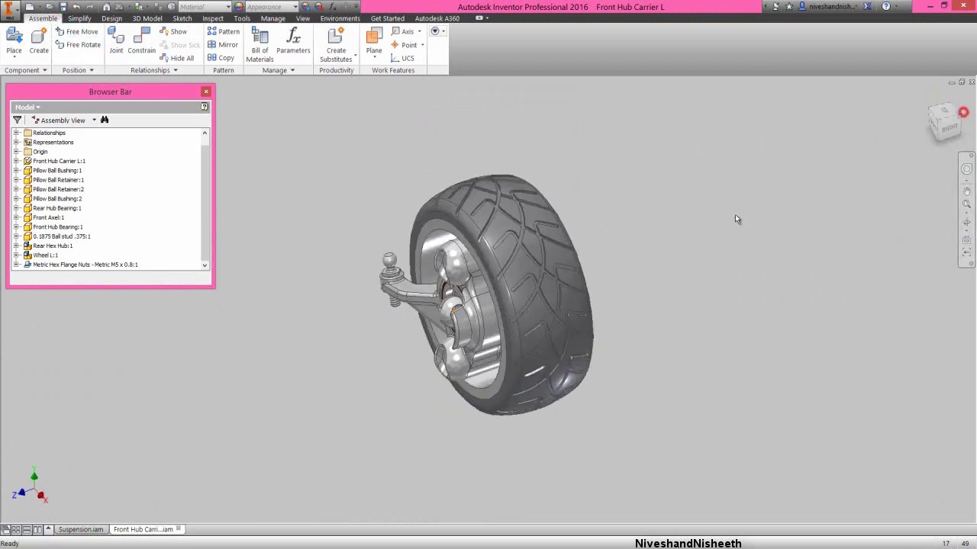
left_click(585, 303)
scroll(564, 309, "up", 2)
left_click(737, 260)
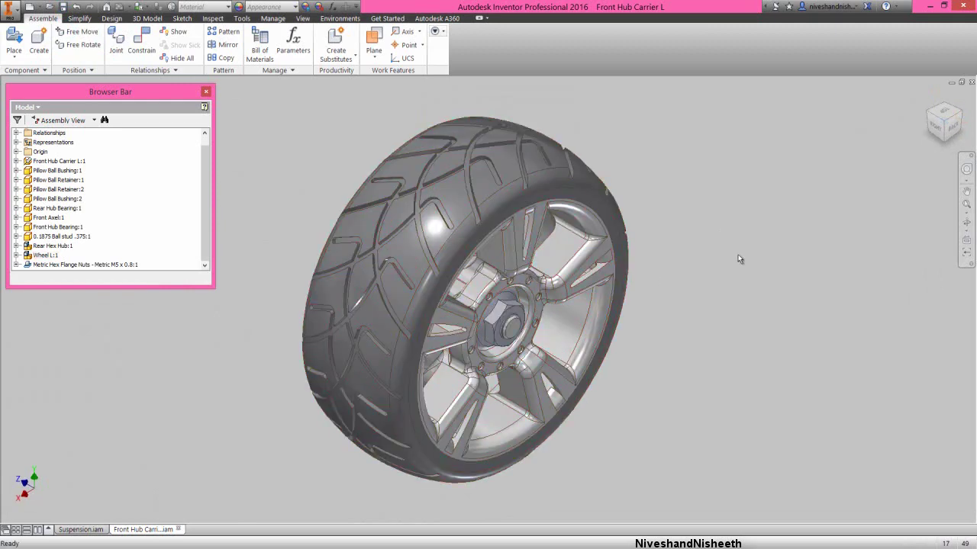
left_click(928, 103)
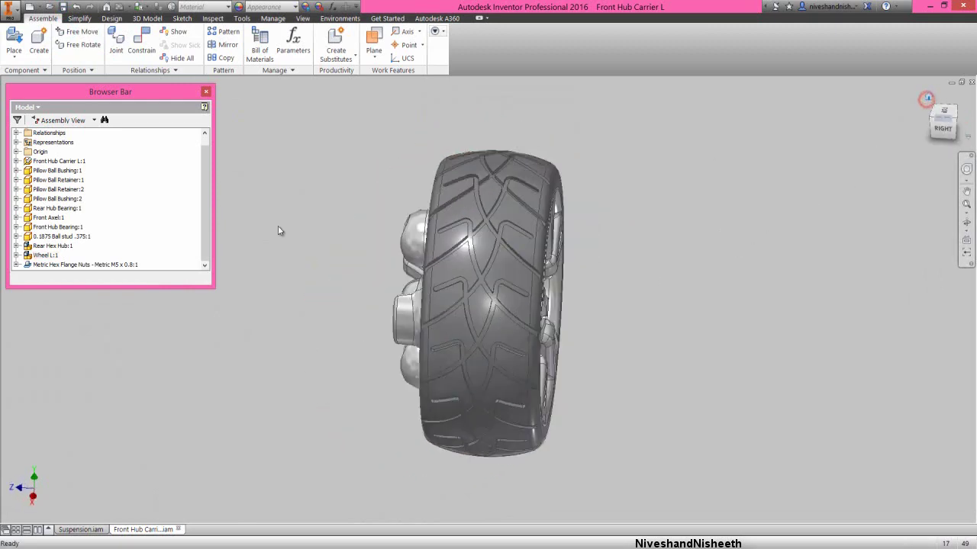
Step: Create a new assembly from the English Standard (in).iam template
left_click(29, 6)
left_click(322, 202)
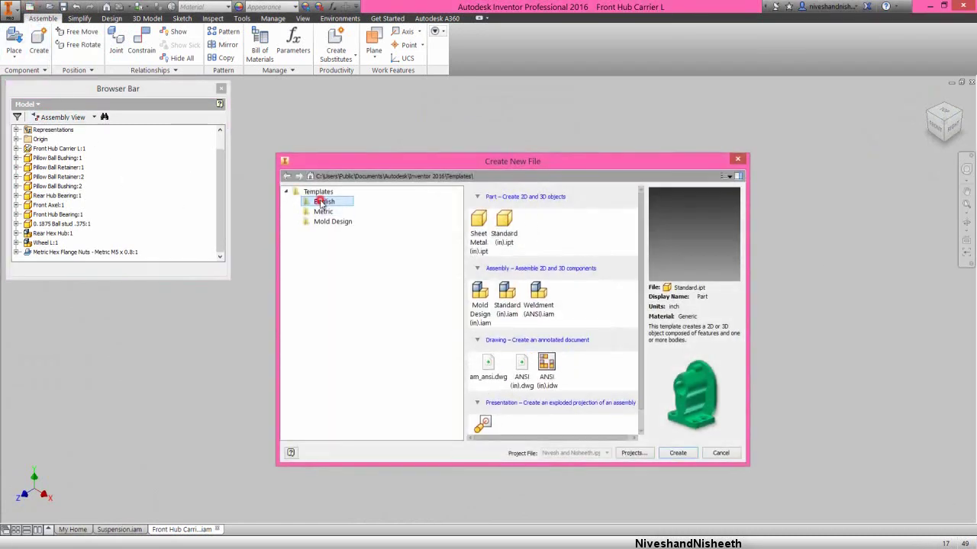
left_click(505, 296)
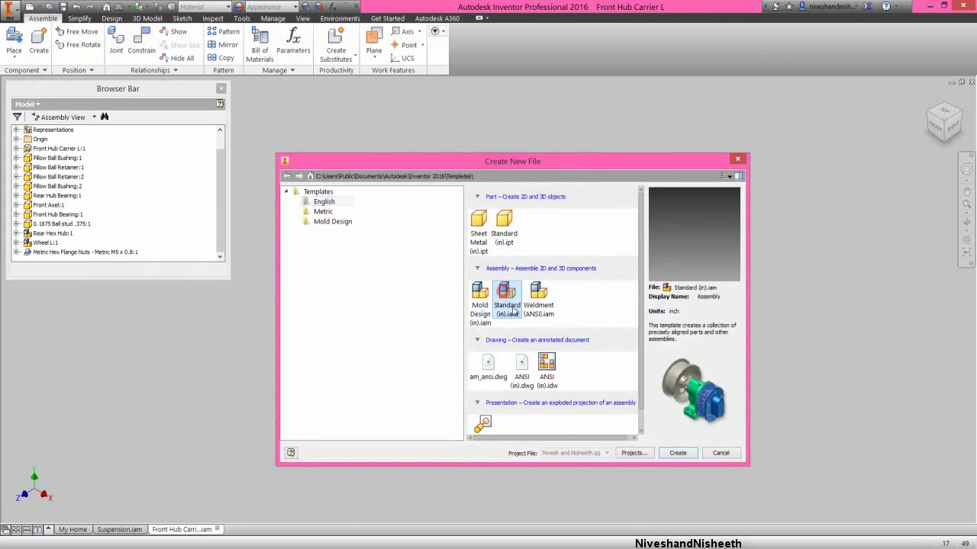
left_click(678, 453)
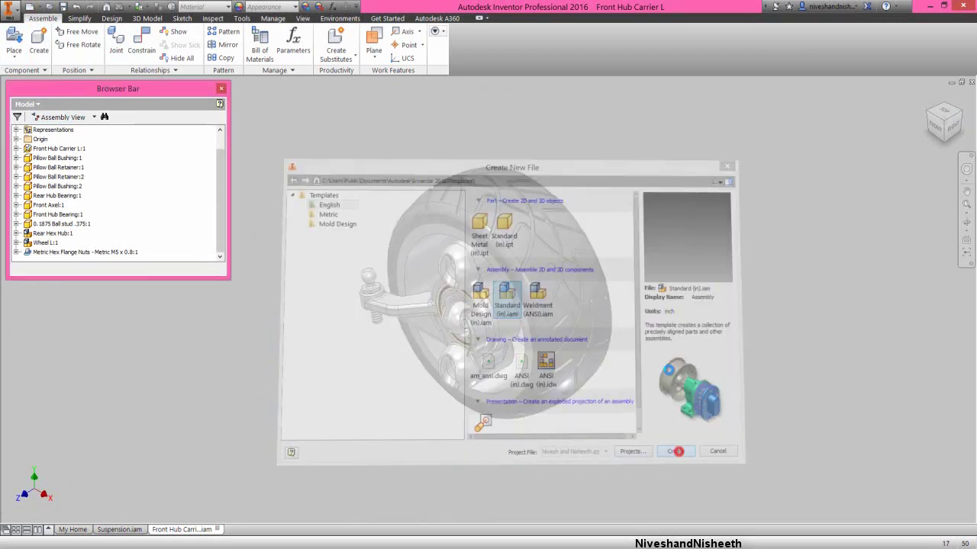
Step: Place one instance of the Front Hub Carrier R part from the Suspension folder, grounded at the origin
right_click(641, 313)
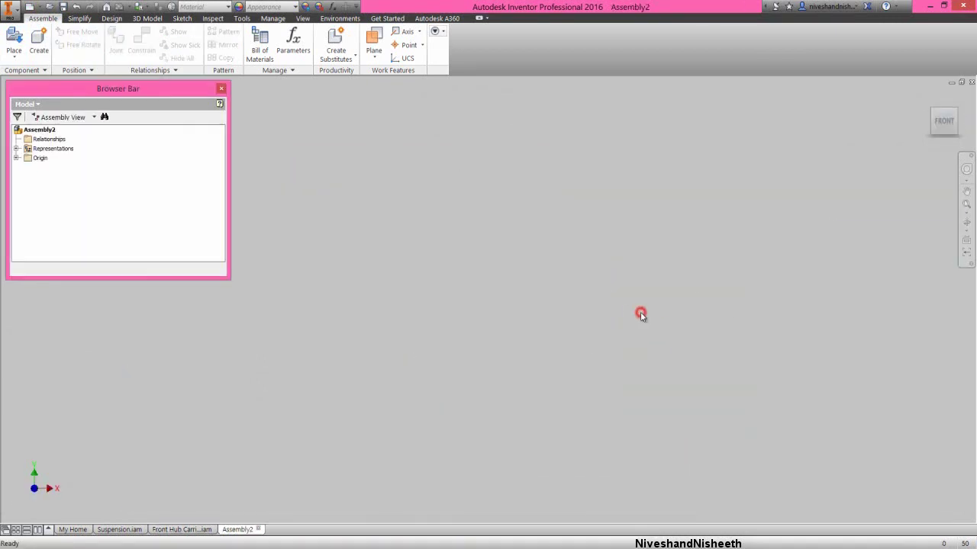
left_click(649, 281)
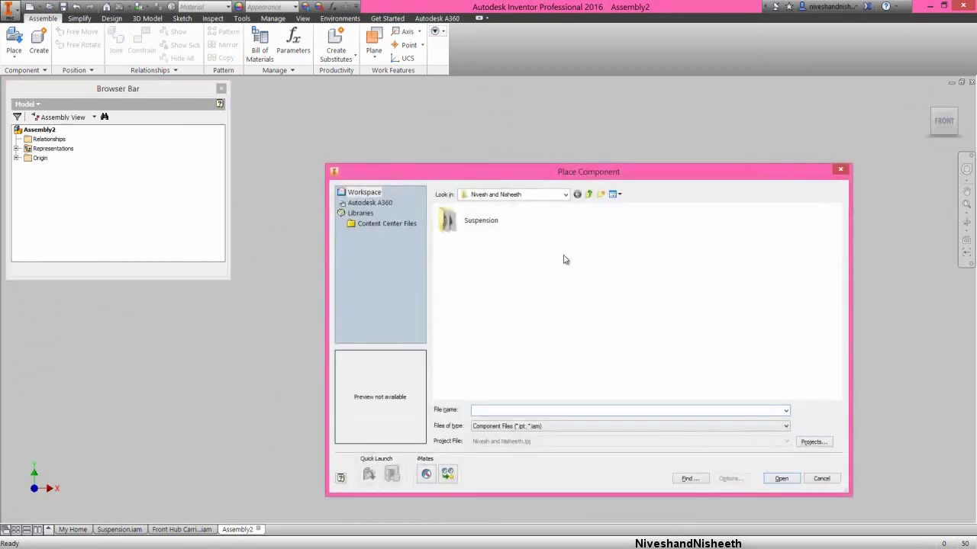
double_click(485, 223)
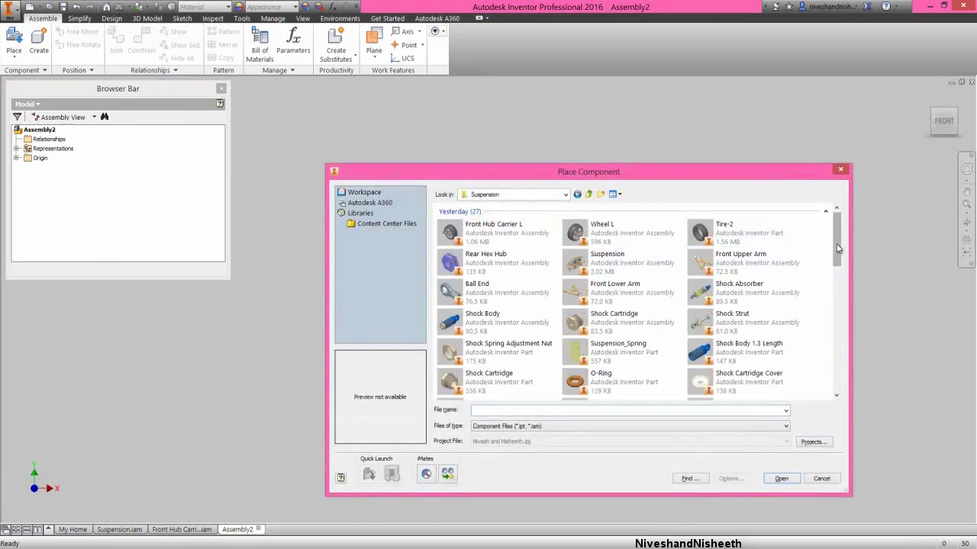
left_click_drag(837, 248, 837, 382)
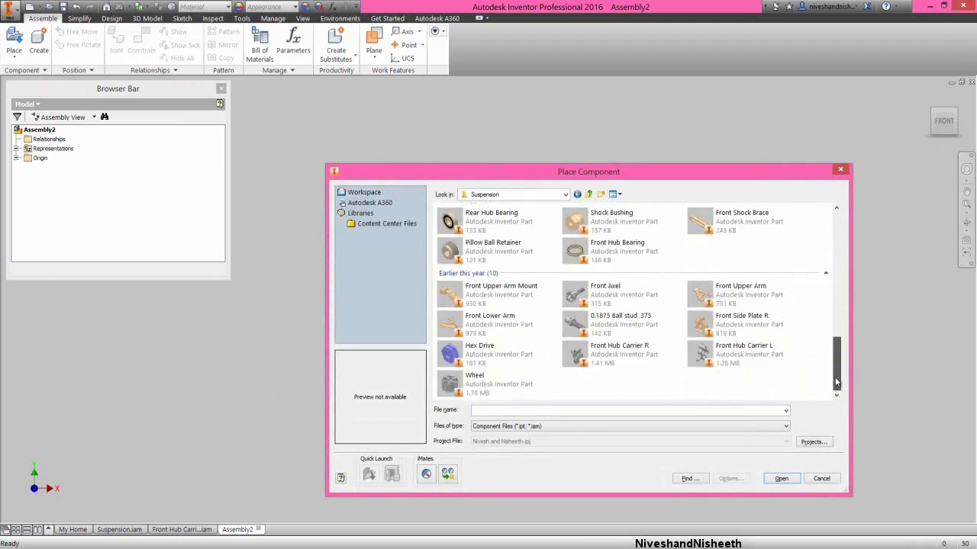
left_click(614, 360)
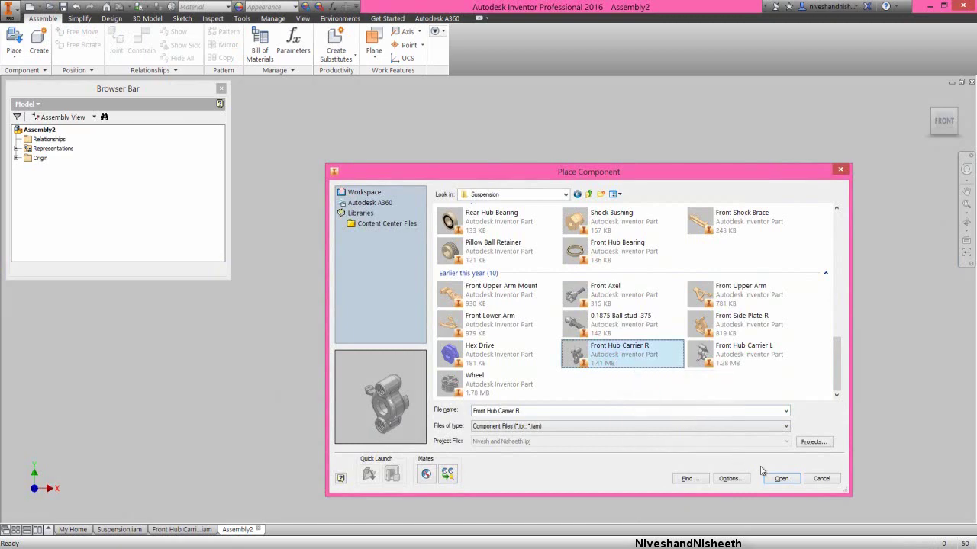
left_click(781, 479)
right_click(597, 256)
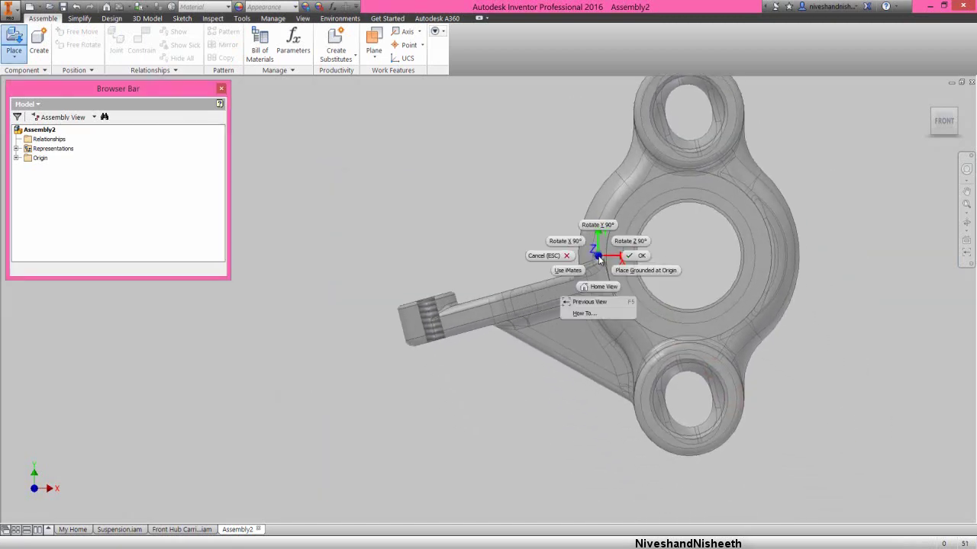
left_click(650, 271)
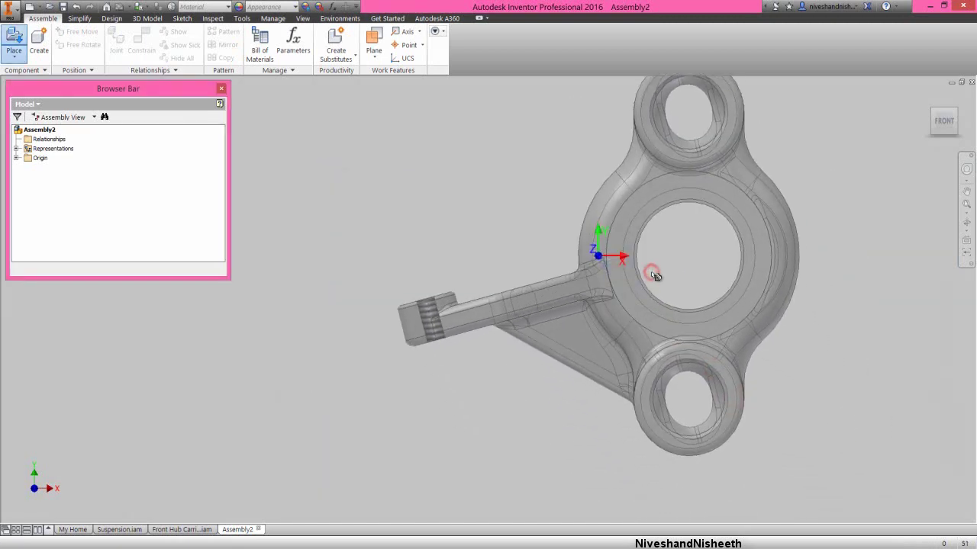
right_click(692, 213)
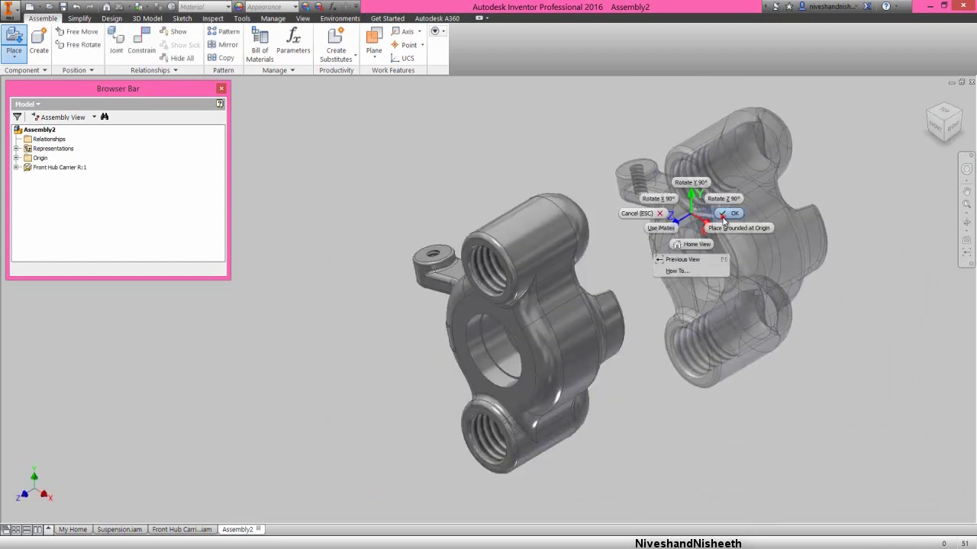
left_click(728, 213)
Step: Import the Copy of Two Lights-1 lighting style and make it the active lighting for the assembly
left_click(962, 115)
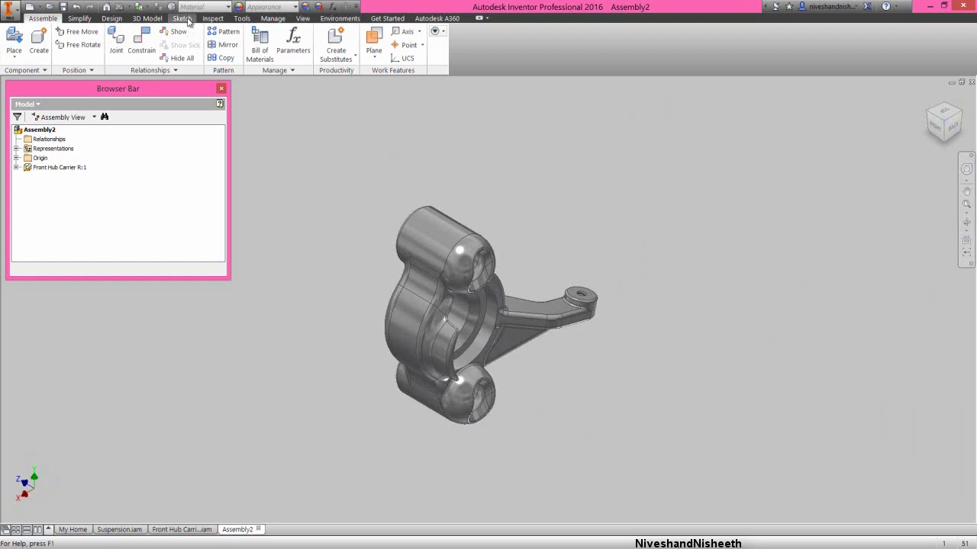
left_click(302, 19)
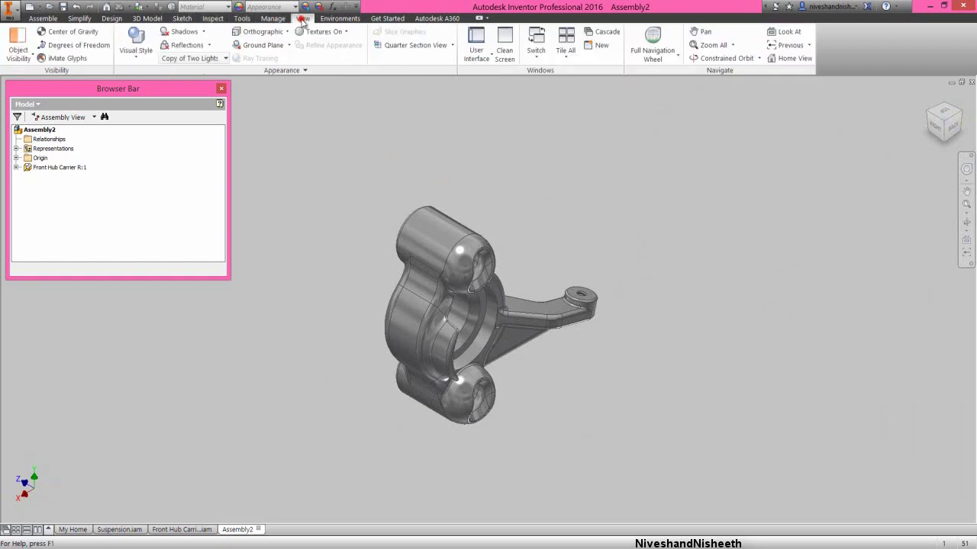
left_click(192, 58)
left_click(207, 329)
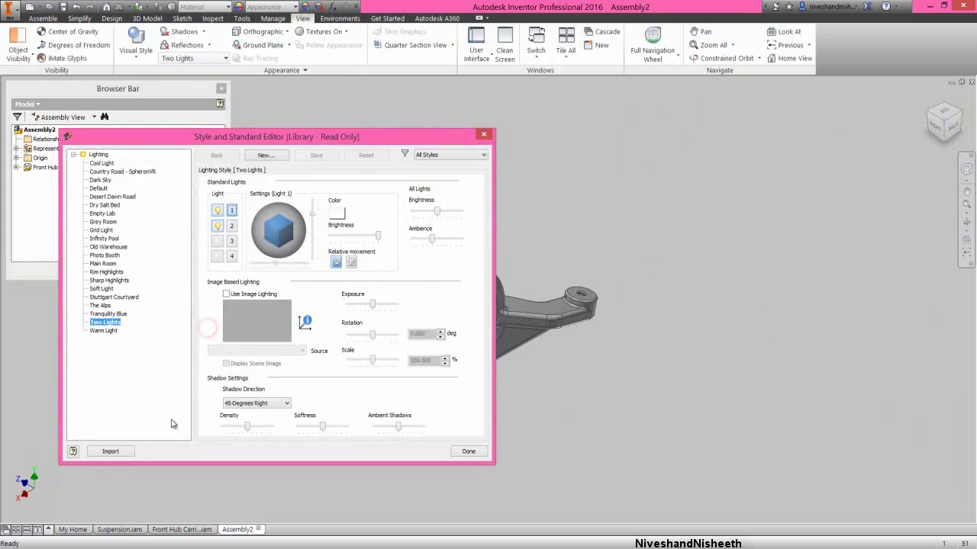
left_click(125, 451)
double_click(312, 251)
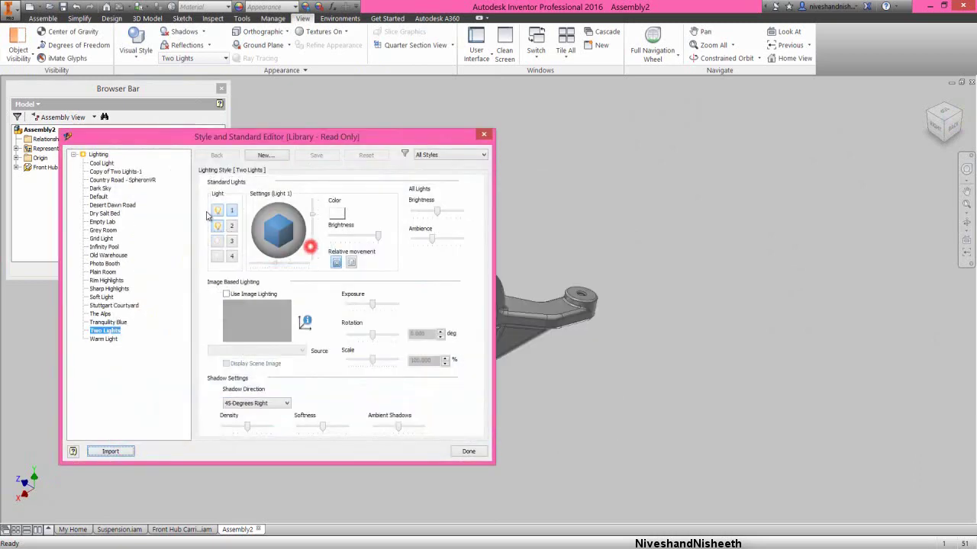
left_click(136, 171)
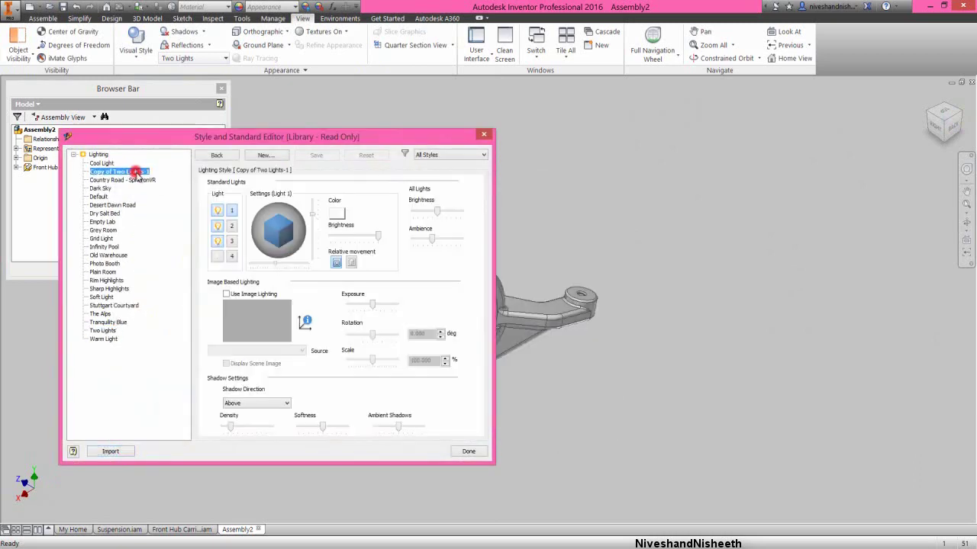
left_click(469, 451)
left_click_drag(965, 204, 286, 220)
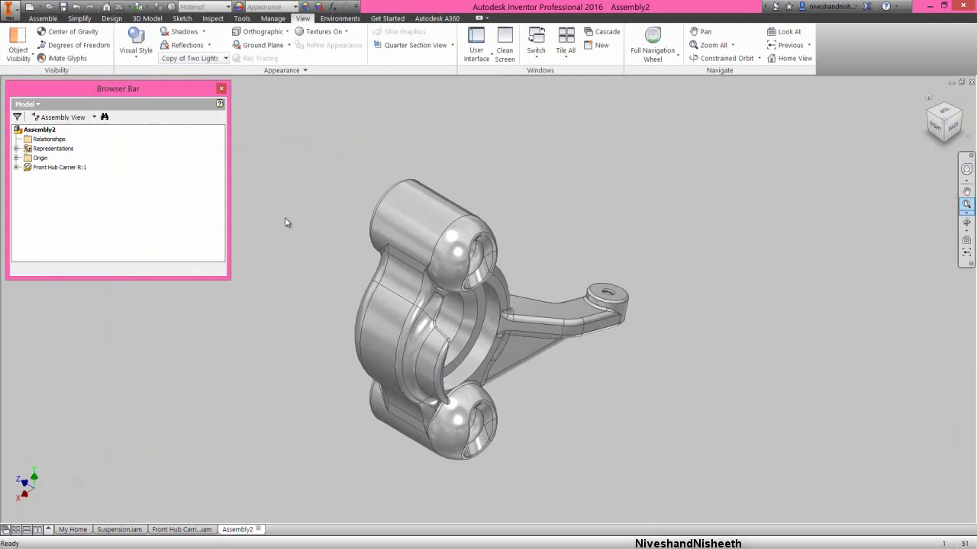
Step: Load the Pillow Ball Bushing and Pillow Ball Retainer parts together for placement in the assembly
left_click(43, 18)
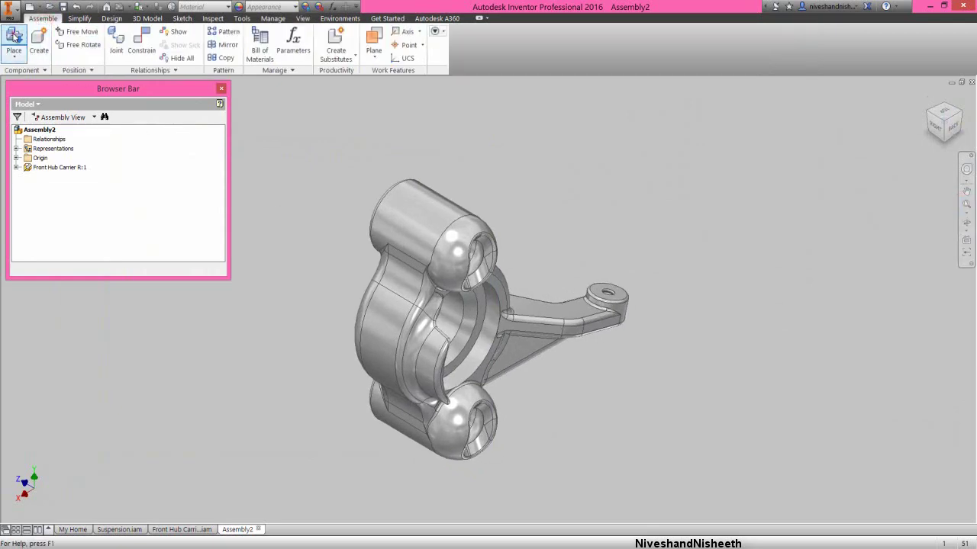
left_click(14, 42)
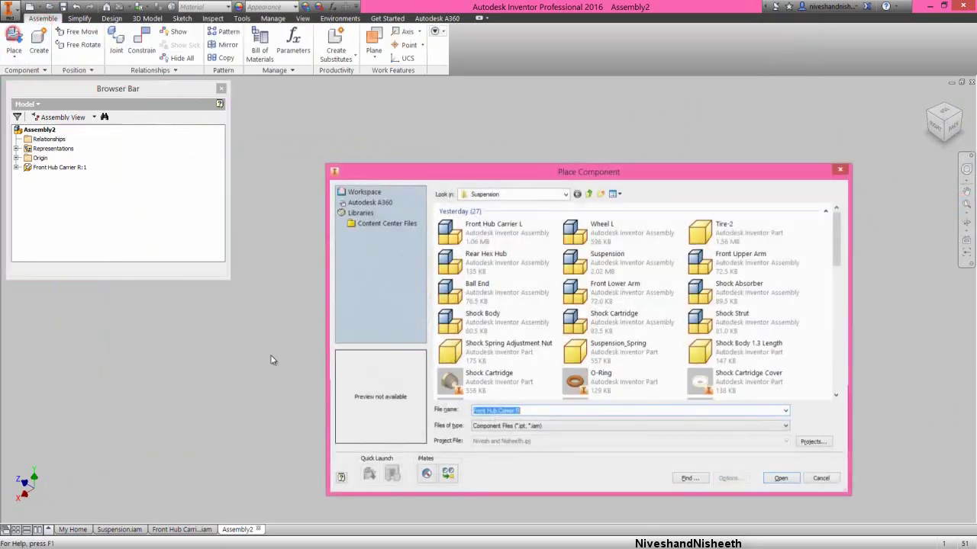
left_click(731, 233)
scroll(731, 233, "down", 5)
left_click(729, 221)
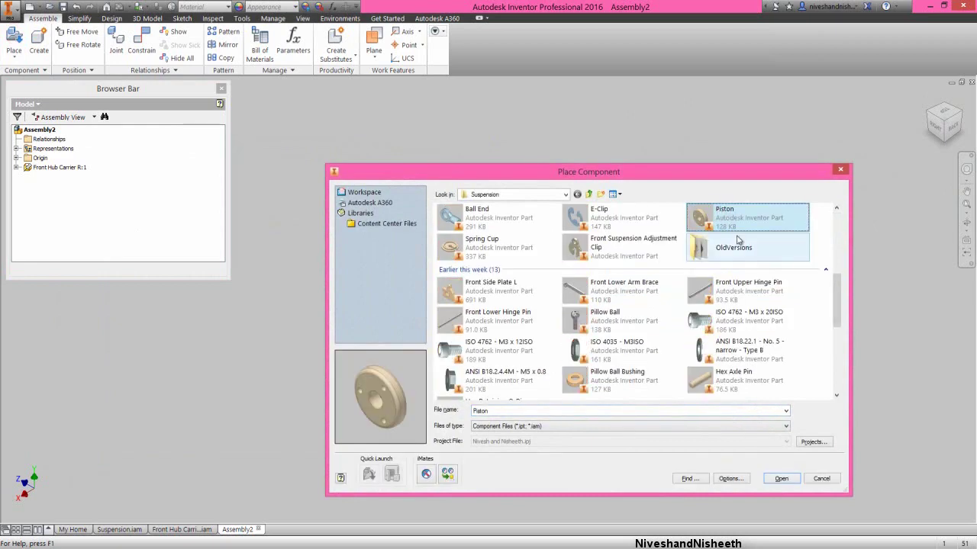
key("p")
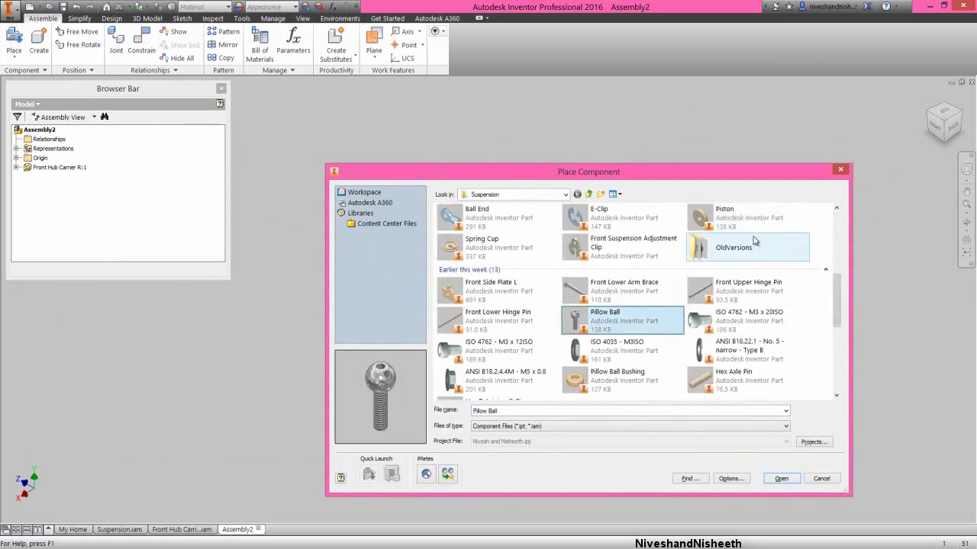
key("p")
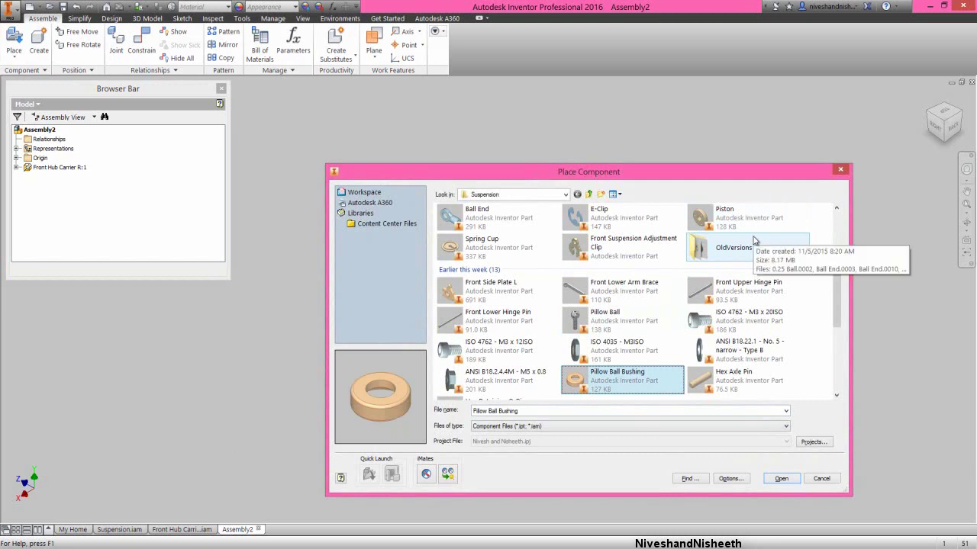
left_click_drag(838, 312, 838, 374)
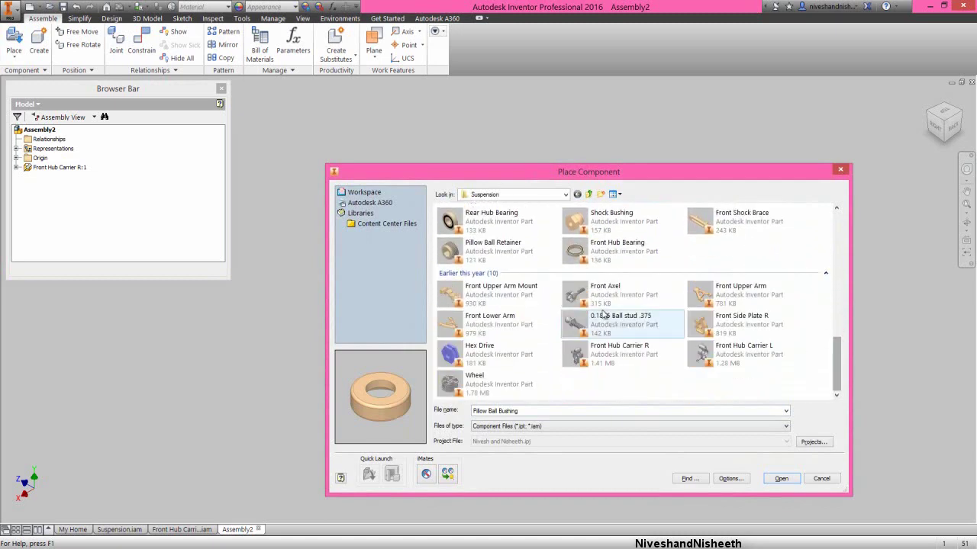
left_click(523, 256, "ctrl")
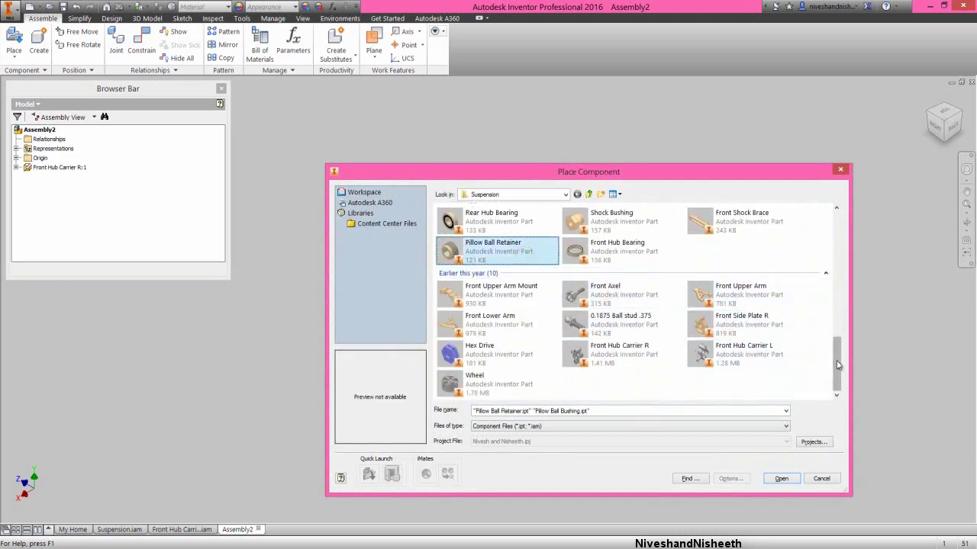
left_click_drag(837, 365, 837, 333)
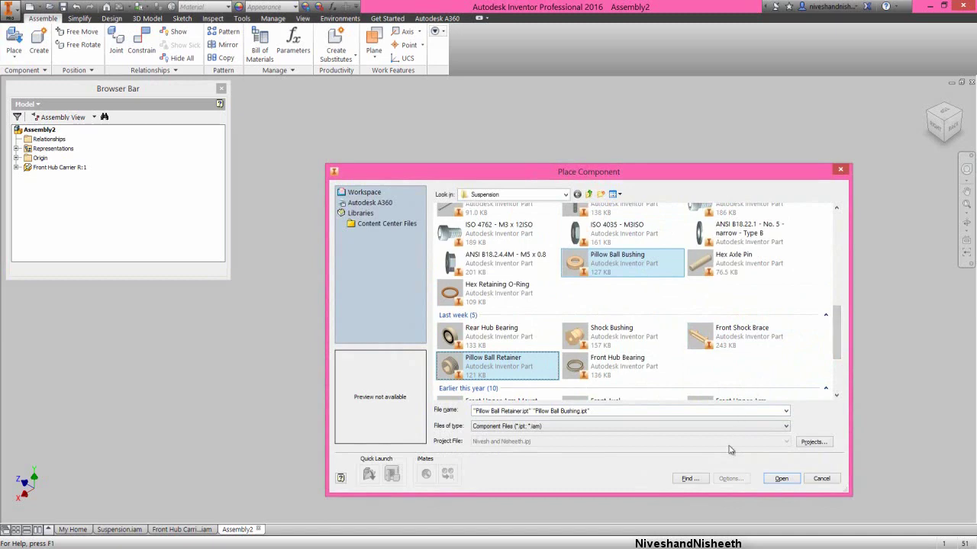
left_click(782, 479)
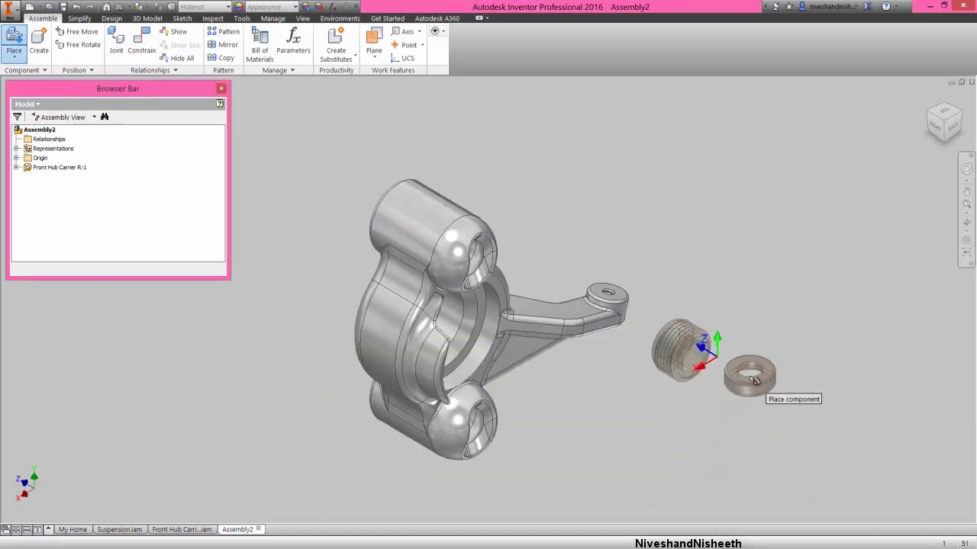
Step: Place two copies of the bushing and retainer pair in the open space beyond the carrier's steering arm
left_click(763, 368)
left_click(801, 251)
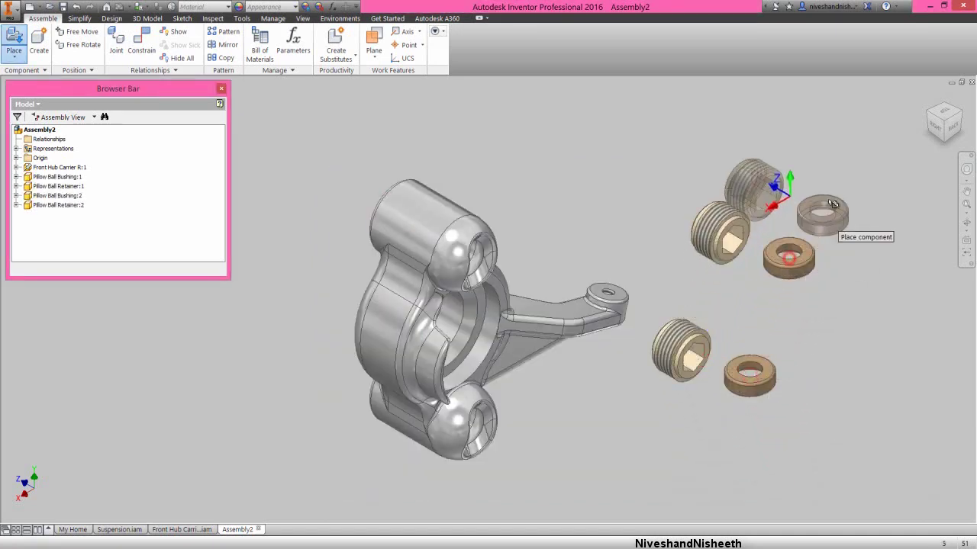
right_click(840, 182)
left_click(865, 180)
Step: Mate the axis of the upper pillow ball retainer to the axis of the upper bushing with 0.000 in offset
right_click(780, 192)
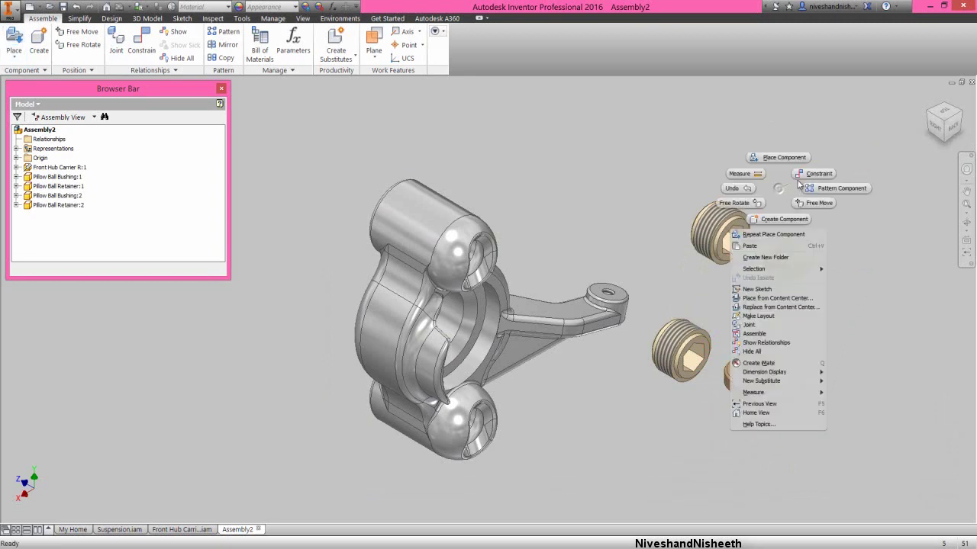
left_click(801, 178)
left_click(726, 220)
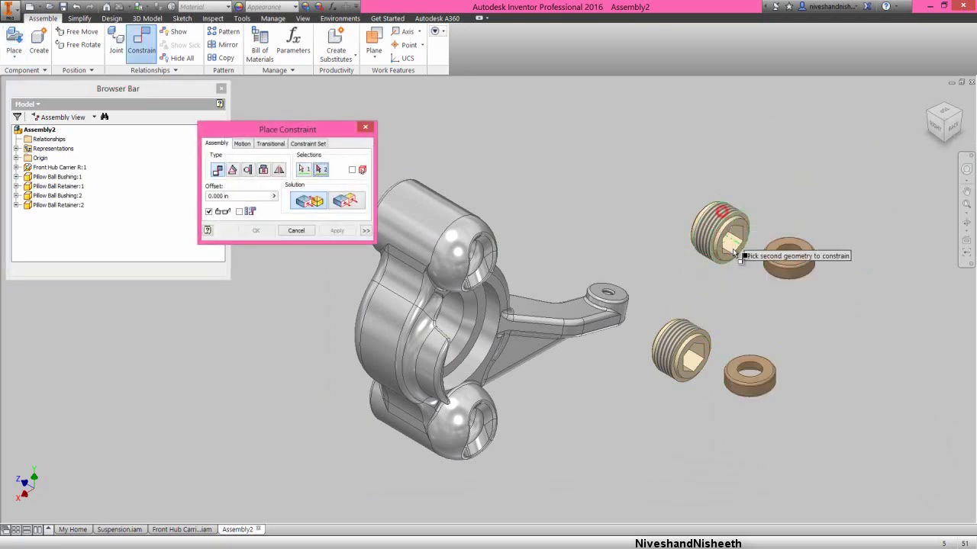
left_click(773, 270)
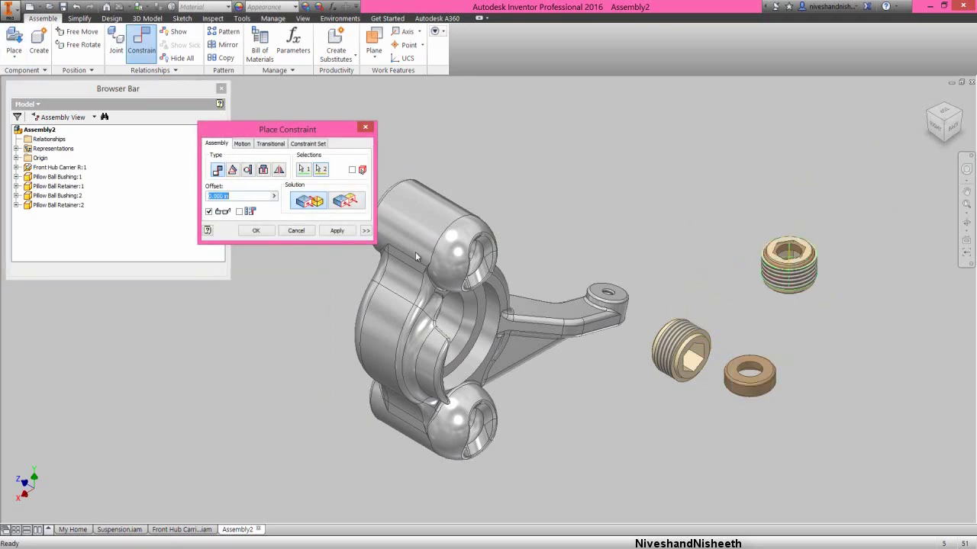
left_click(345, 233)
Step: Mate the axis of the lower pillow ball retainer to the axis of the lower bushing with 0.000 in offset
left_click(657, 370)
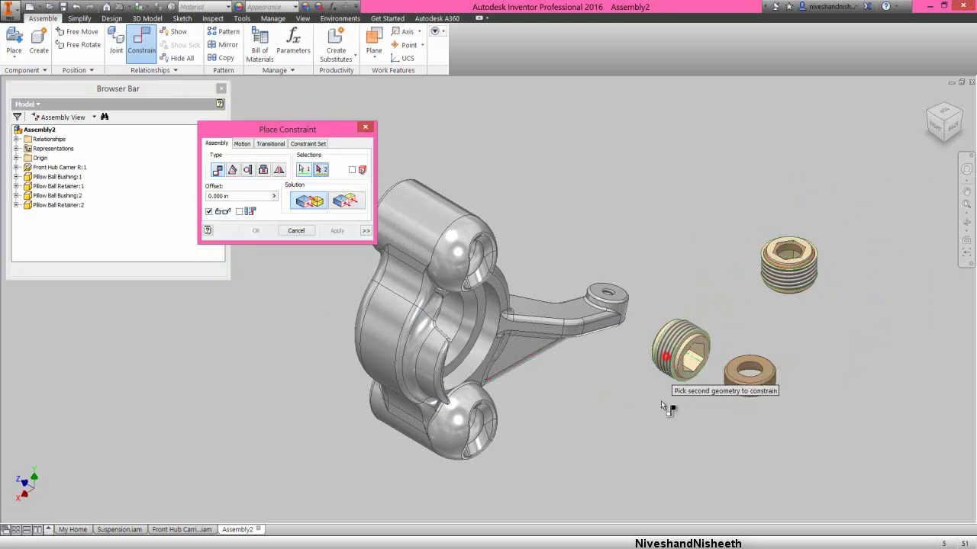
left_click(737, 392)
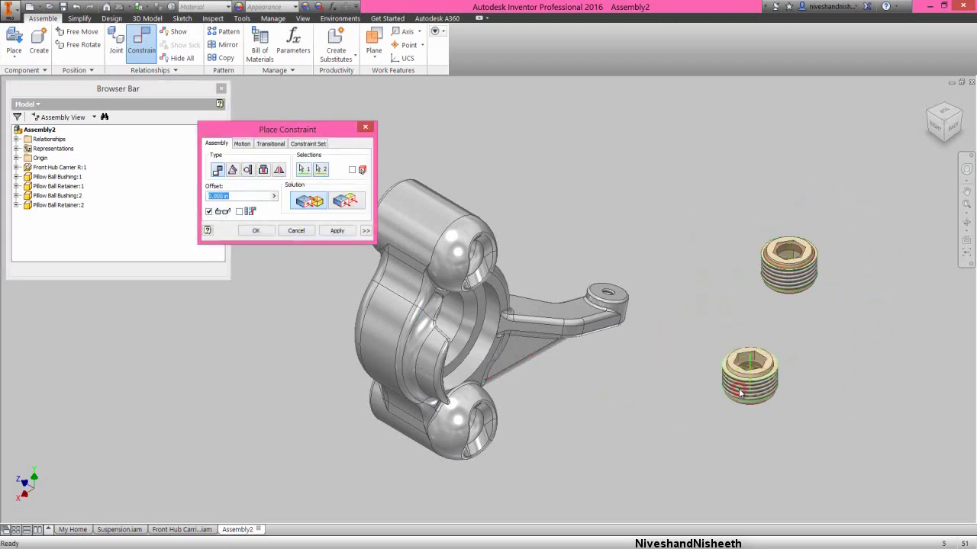
left_click(331, 232)
left_click(296, 231)
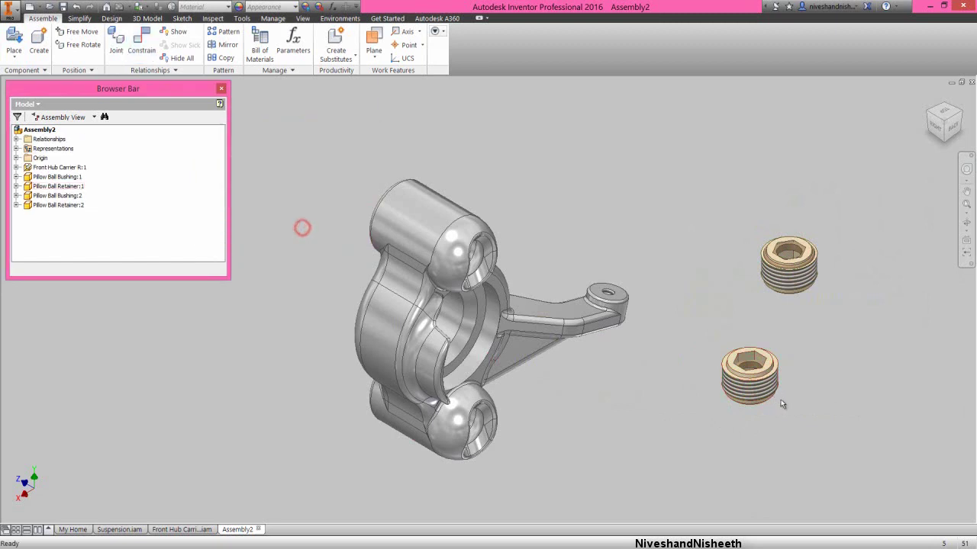
Step: Separate both bushings from their retainers and mate the lower retainer's flat top face to the lower bushing's bottom face with 0.000 in offset
left_click_drag(756, 380, 691, 309)
left_click_drag(825, 287, 746, 190)
right_click(676, 220)
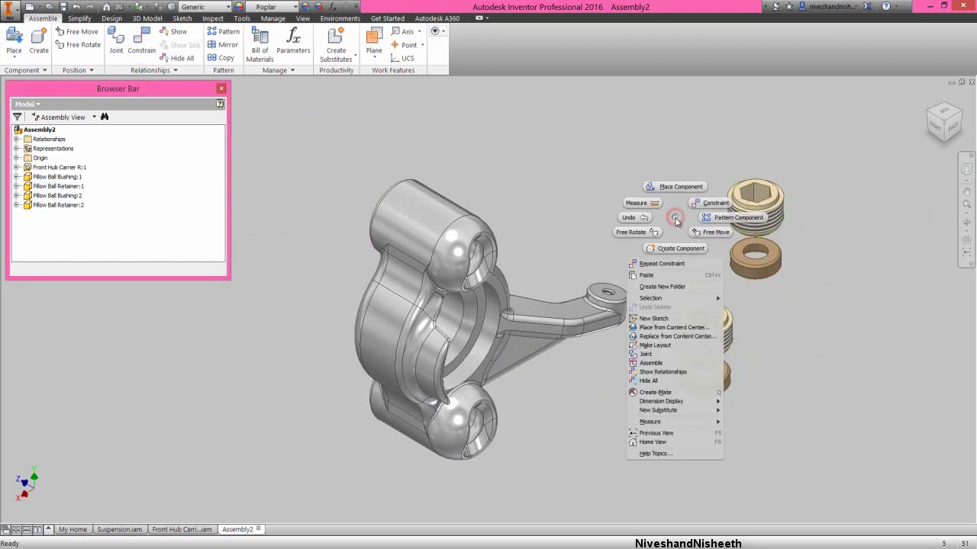
left_click(693, 204)
scroll(729, 305, "up", 3)
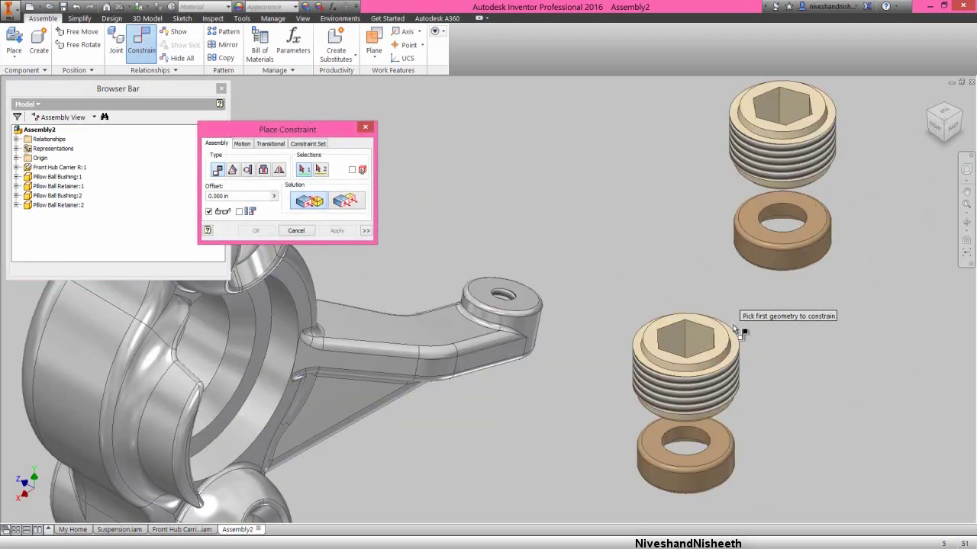
left_click(719, 441)
left_click(966, 222)
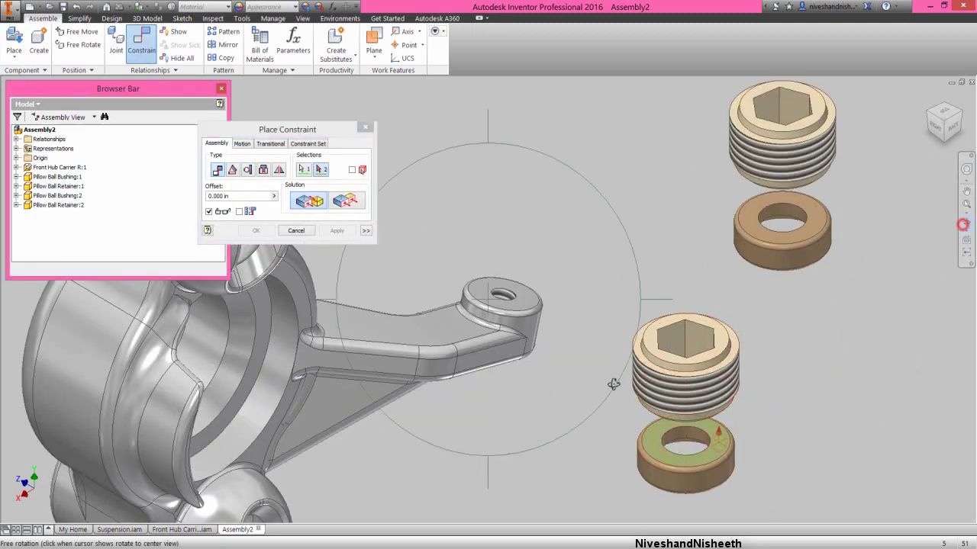
left_click_drag(612, 384, 528, 327)
right_click(568, 315)
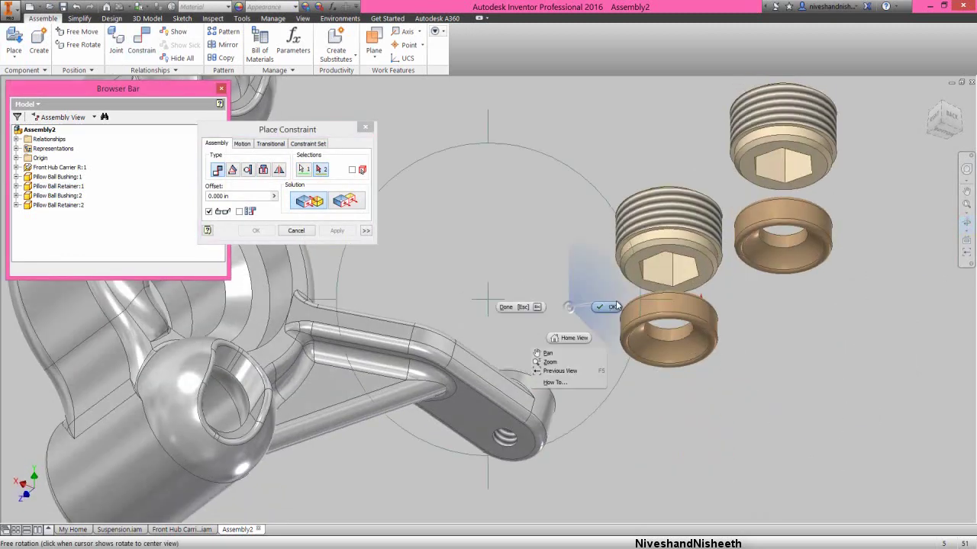
left_click(545, 283)
left_click(634, 276)
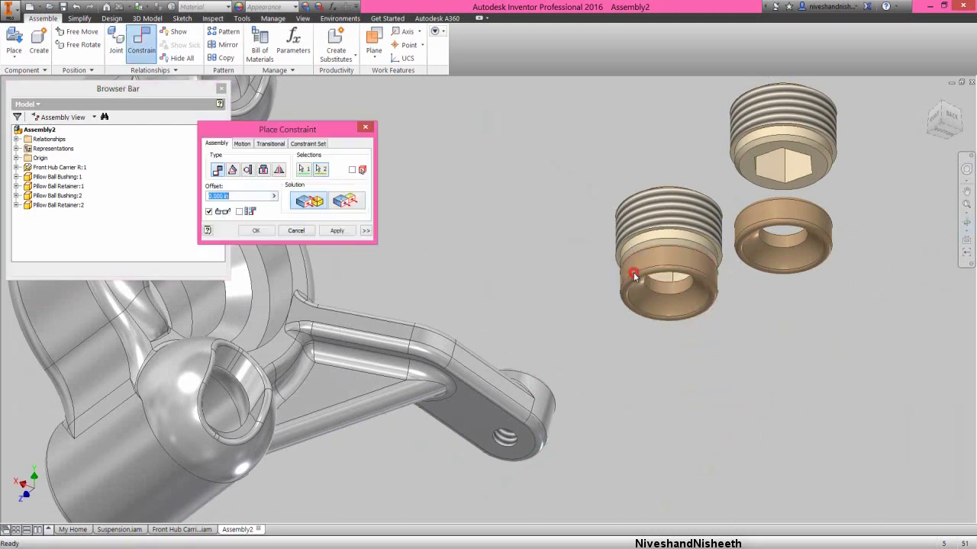
left_click(341, 232)
Step: Mate the upper bushing's flat bottom face to the upper retainer's top face with 0.000 in offset
left_click(746, 165)
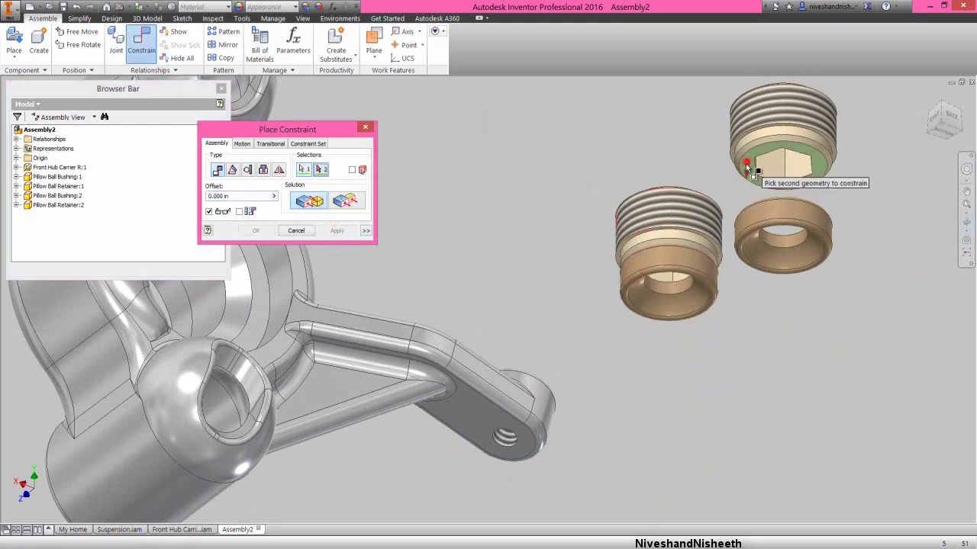
left_click(965, 171)
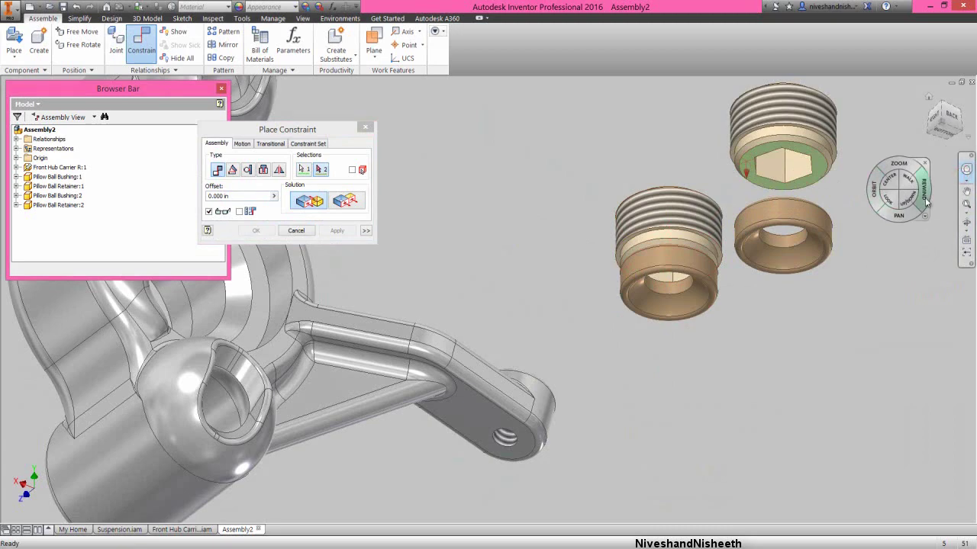
left_click_drag(895, 191, 887, 214)
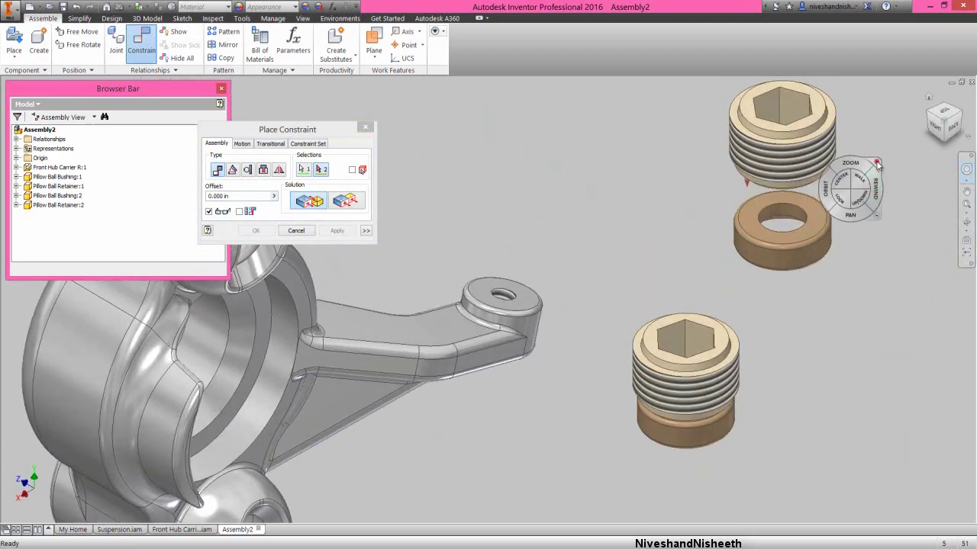
left_click(878, 164)
left_click(813, 222)
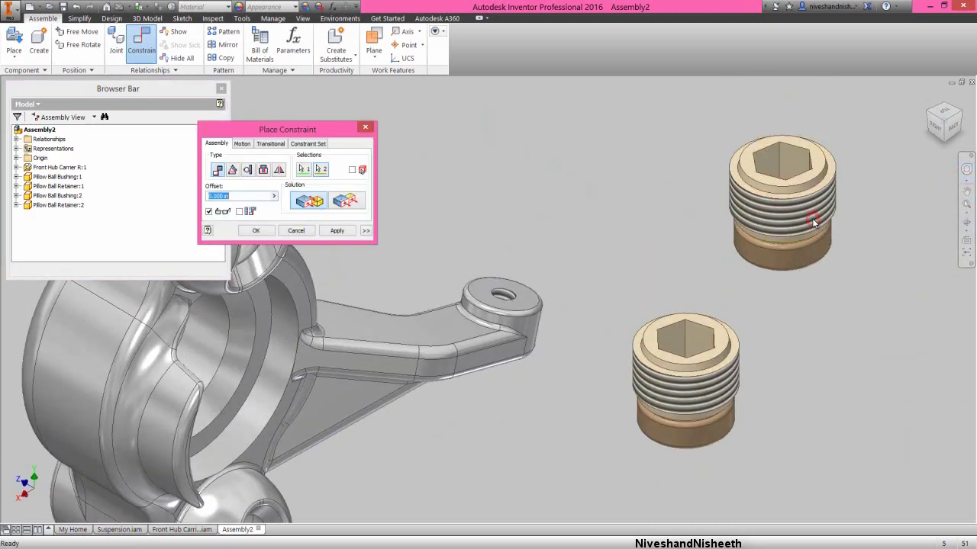
left_click(336, 231)
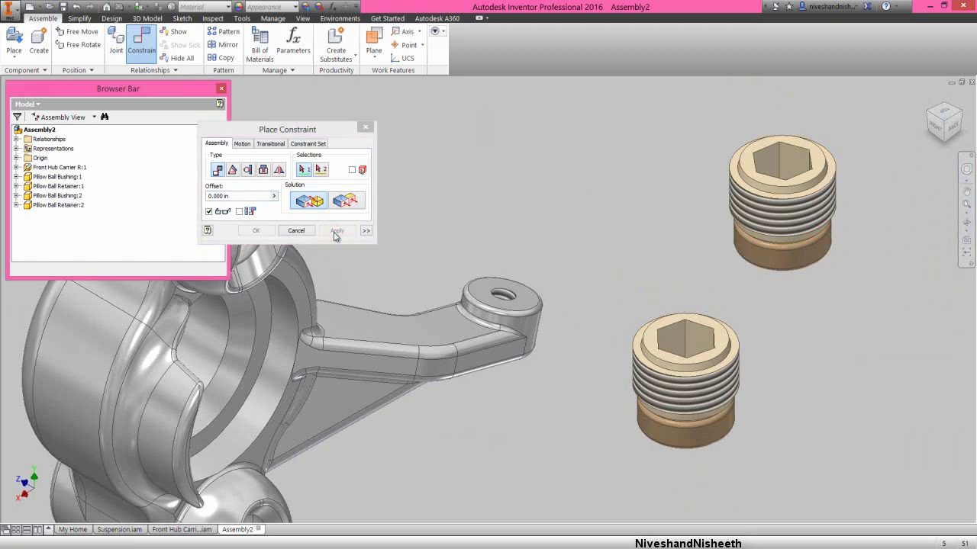
left_click(296, 230)
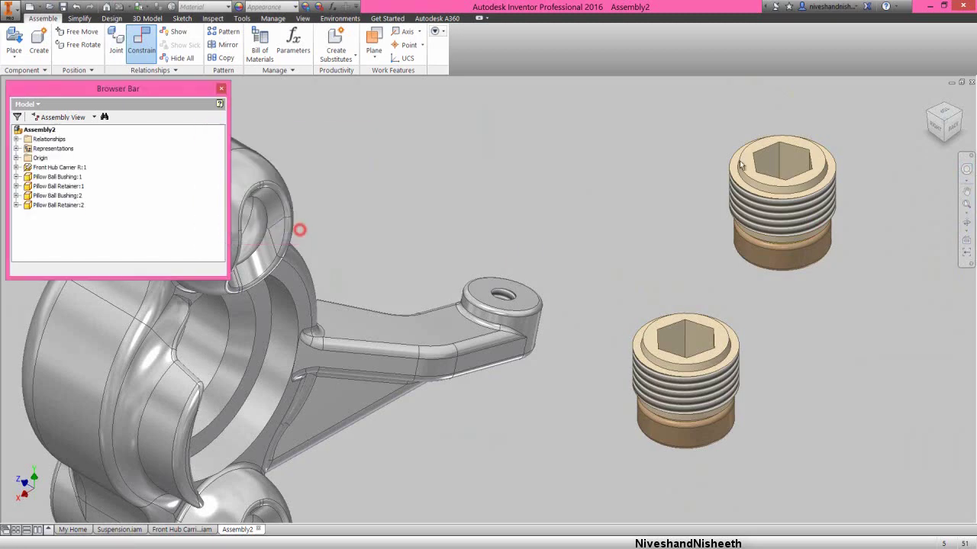
Step: In the right-side view, free-rotate the lower bushing and retainer pair so its axis is horizontal with the threaded end facing the carrier
left_click(950, 128)
scroll(548, 287, "down", 3)
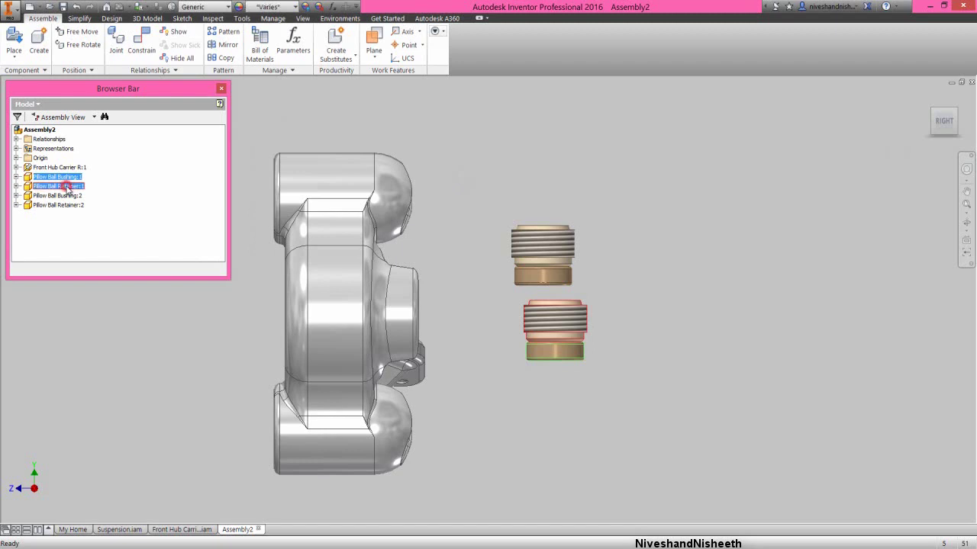
left_click(85, 46)
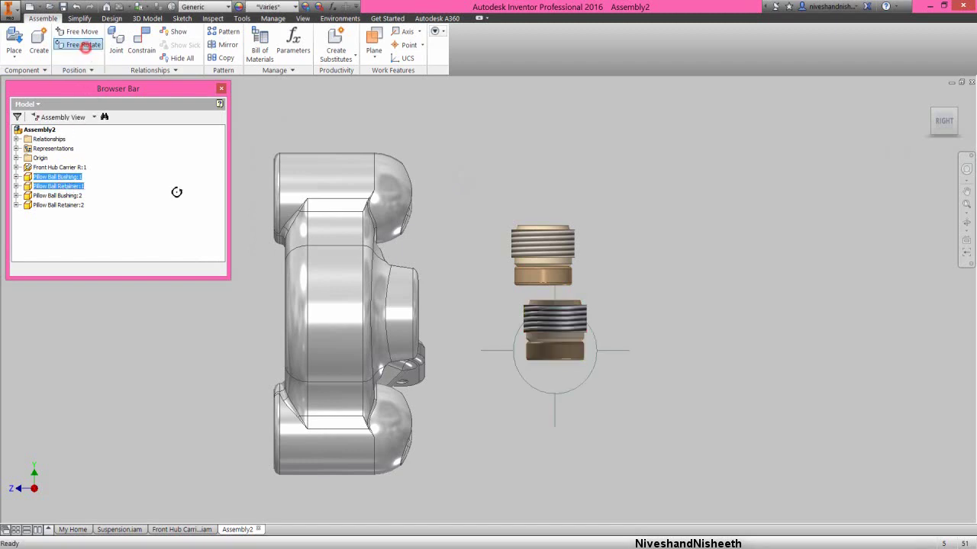
left_click_drag(495, 324, 529, 411)
right_click(545, 359)
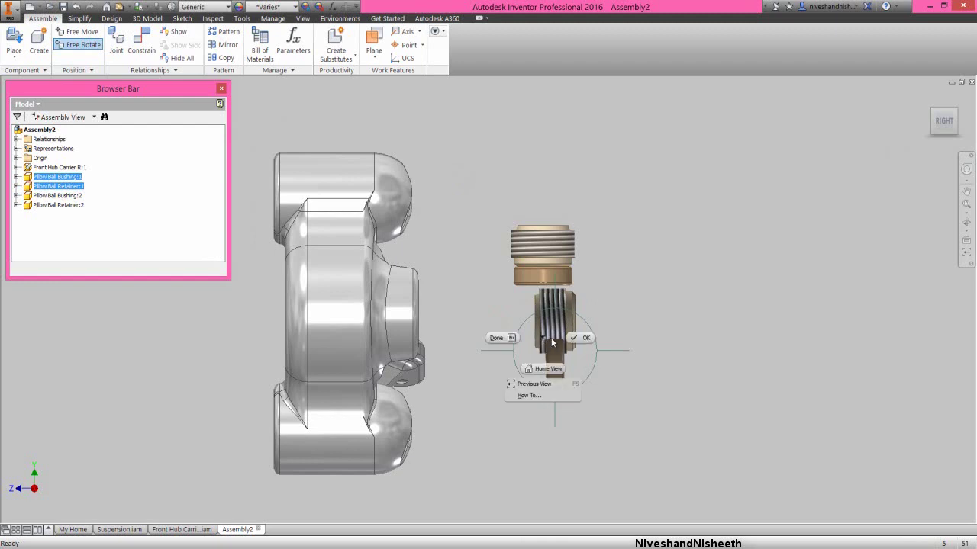
left_click(563, 338)
left_click_drag(579, 372, 566, 373)
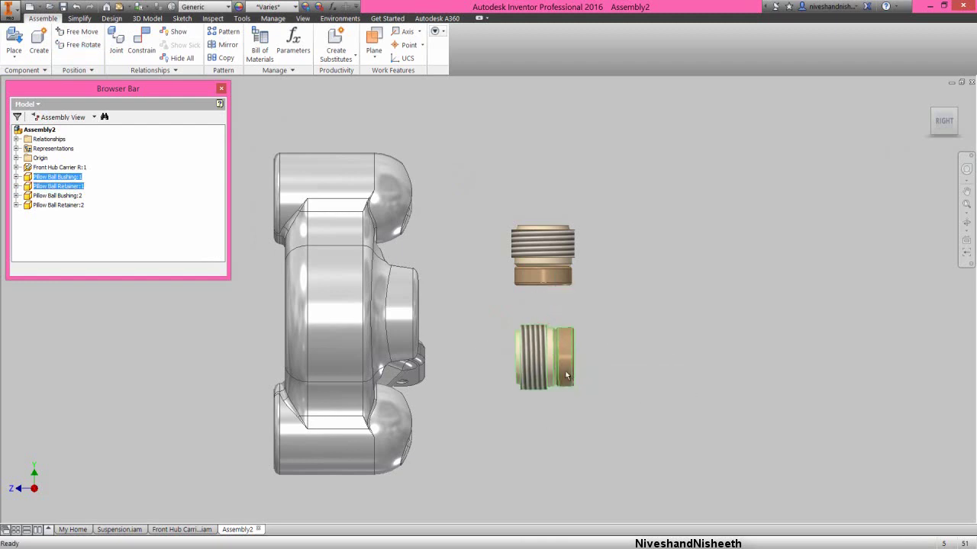
left_click(473, 258)
Step: Free-rotate the upper bushing and retainer pair to lie horizontally, with its threaded end facing the carrier
left_click(73, 197)
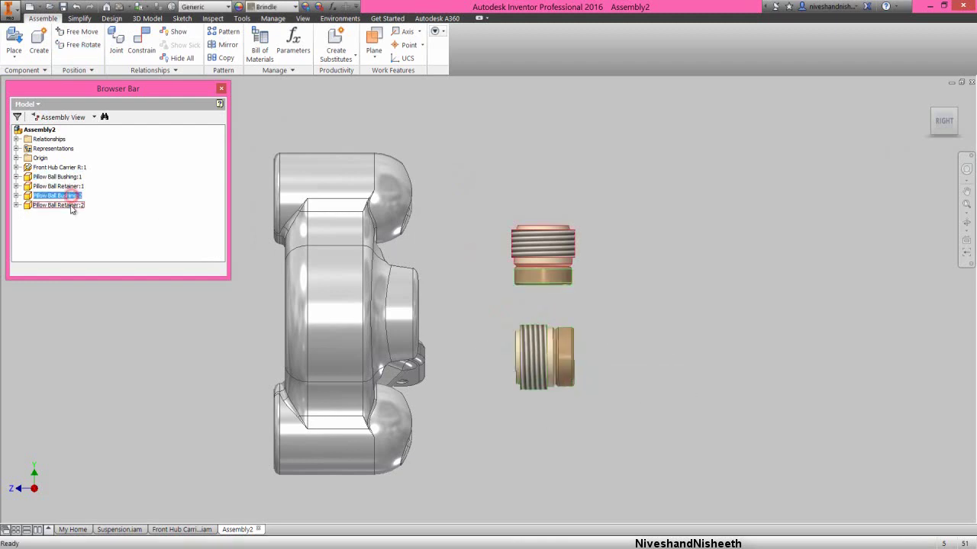
left_click(91, 46)
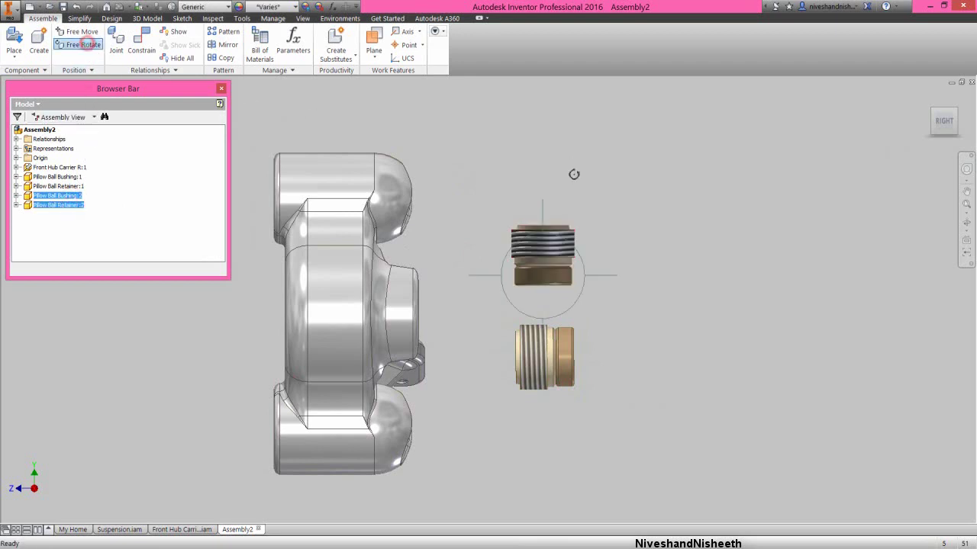
left_click_drag(565, 208, 495, 259)
key("Escape")
right_click(505, 244)
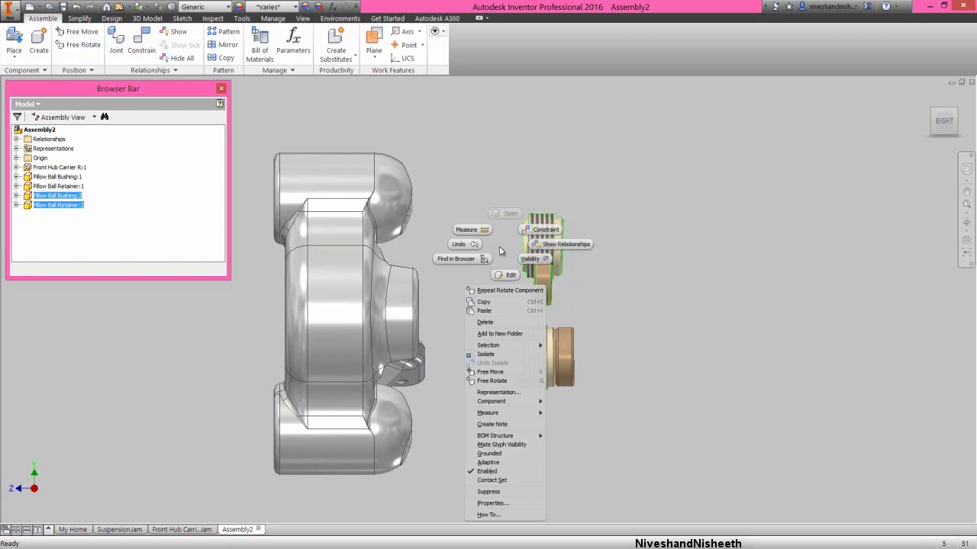
key("Escape")
key("Escape")
left_click(534, 243)
left_click(637, 192)
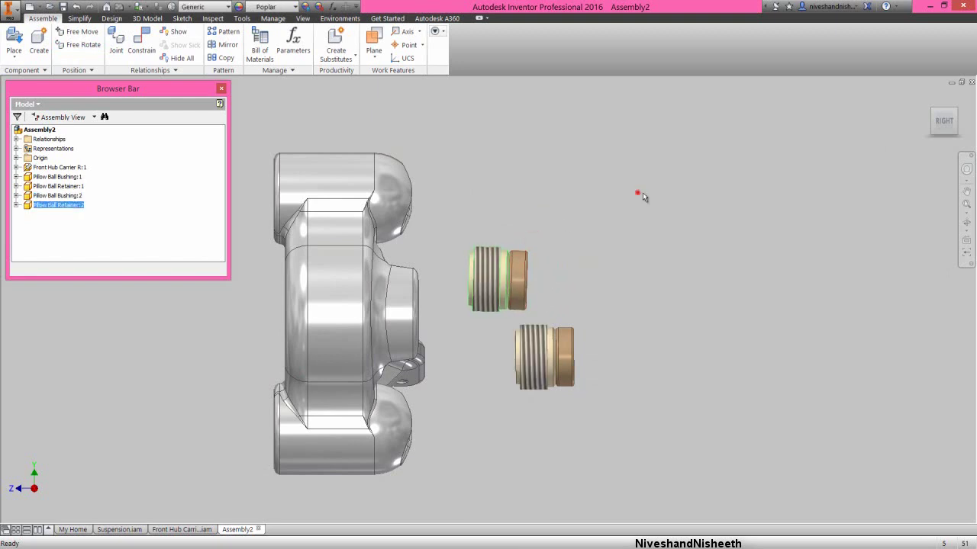
Step: Mate the upper bushing's axis to the axis of the carrier's upper cylindrical boss with 0.000 in offset
left_click(958, 114)
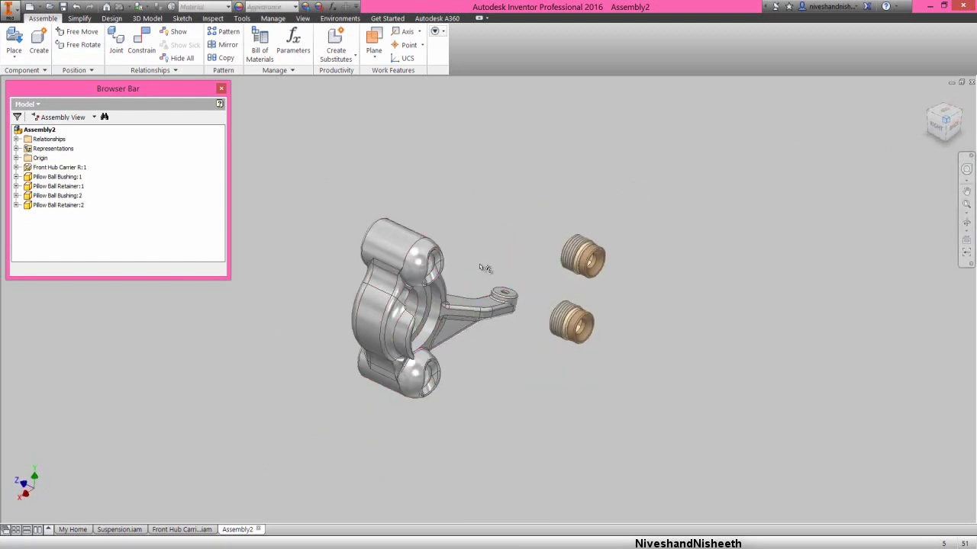
right_click(484, 223)
left_click(513, 209)
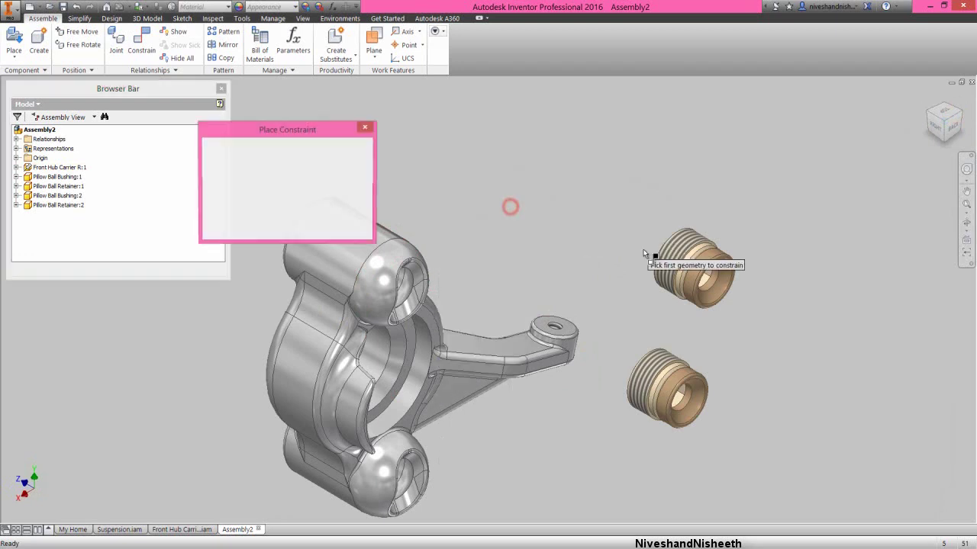
left_click(668, 267)
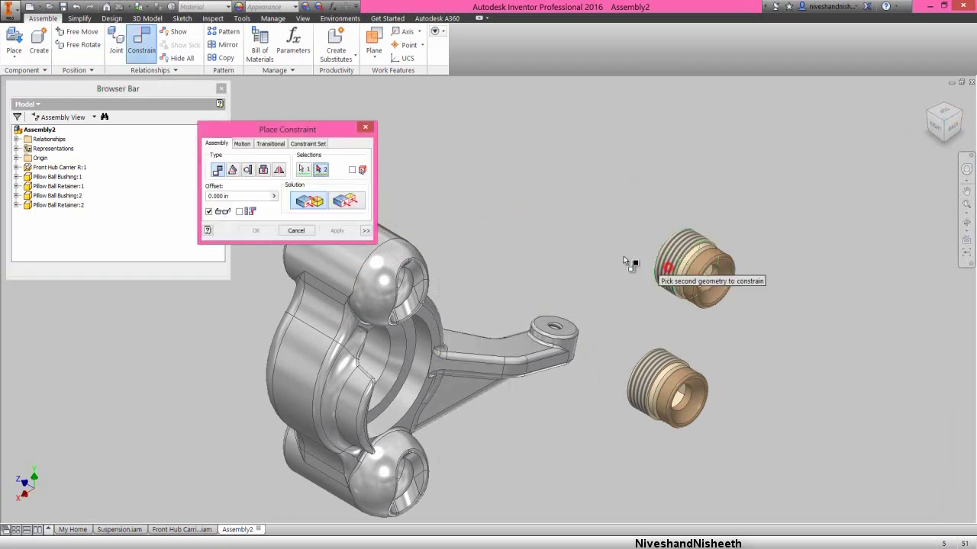
left_click(338, 269)
left_click(338, 231)
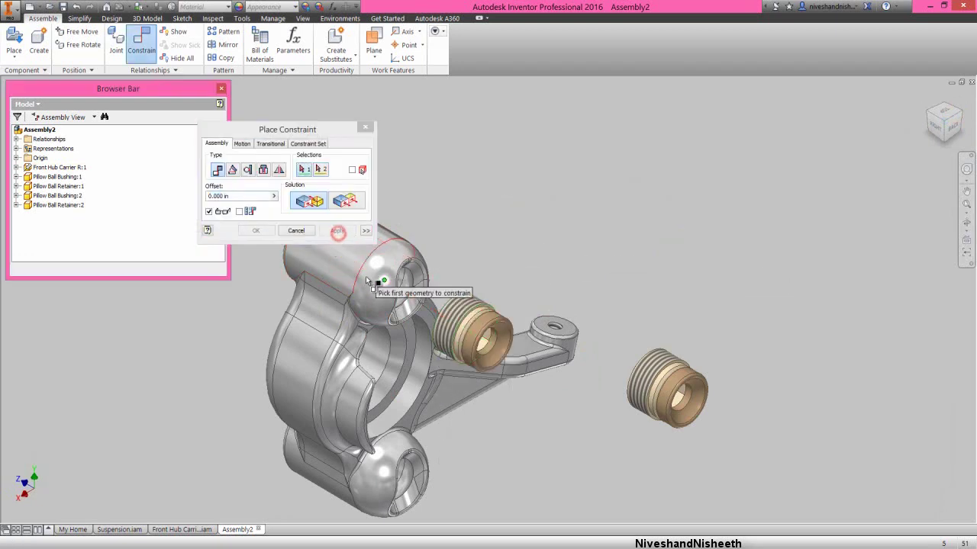
Step: Mate the spherical end of the carrier's upper boss to the upper retainer's inner seat with 0.000 in offset
left_click(381, 293)
scroll(458, 345, "up", 3)
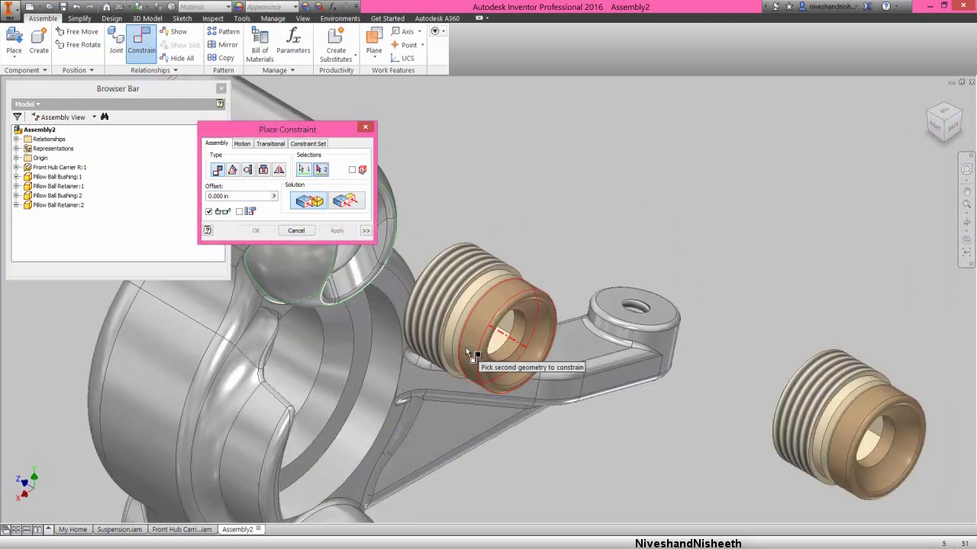
left_click(521, 362)
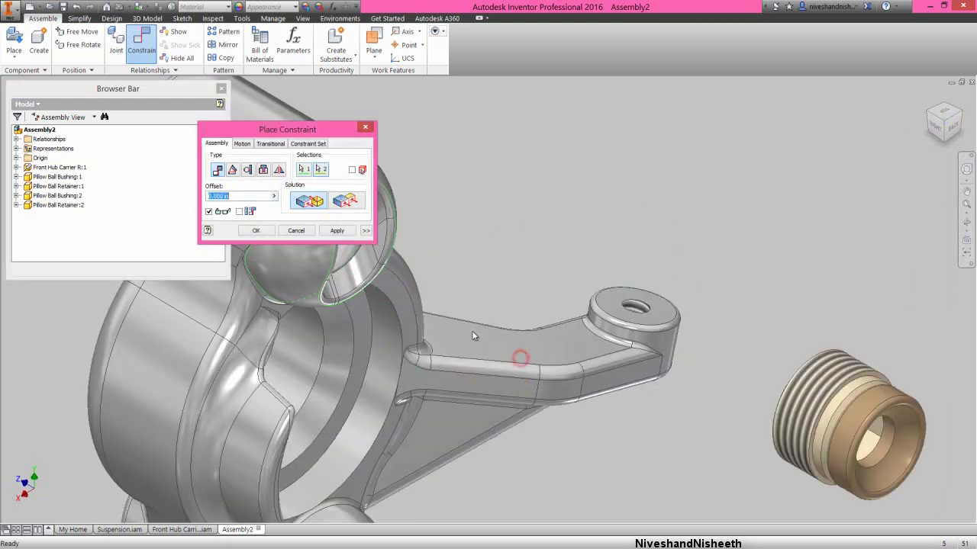
left_click(347, 233)
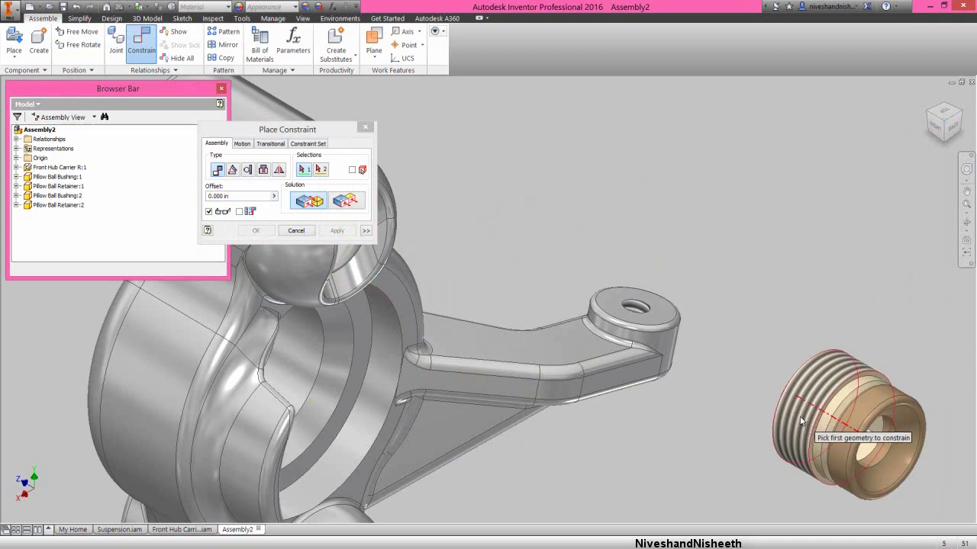
Step: Mate the remaining bushing's axis to the axis of the carrier's lower cylindrical boss with 0.000 in offset
left_click(795, 420)
scroll(754, 315, "down", 2)
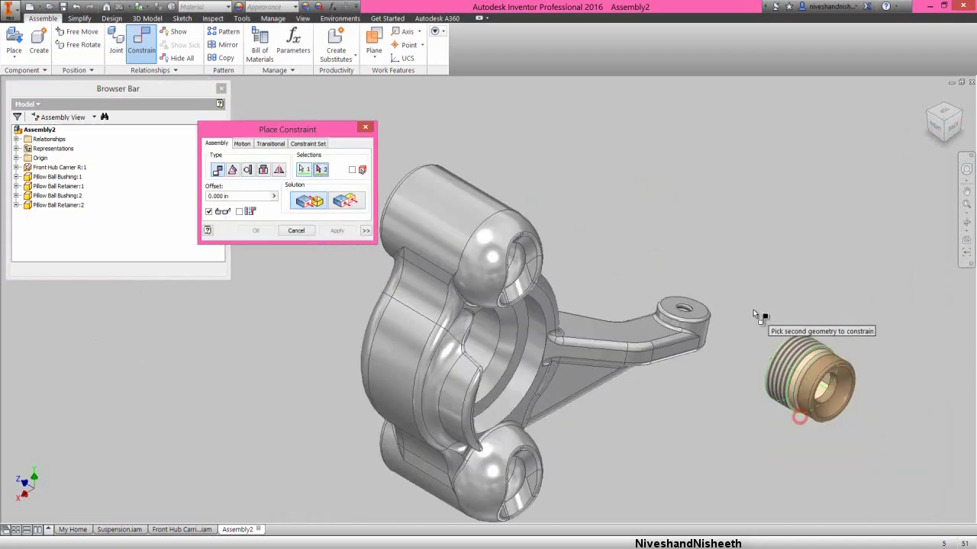
left_click(435, 491)
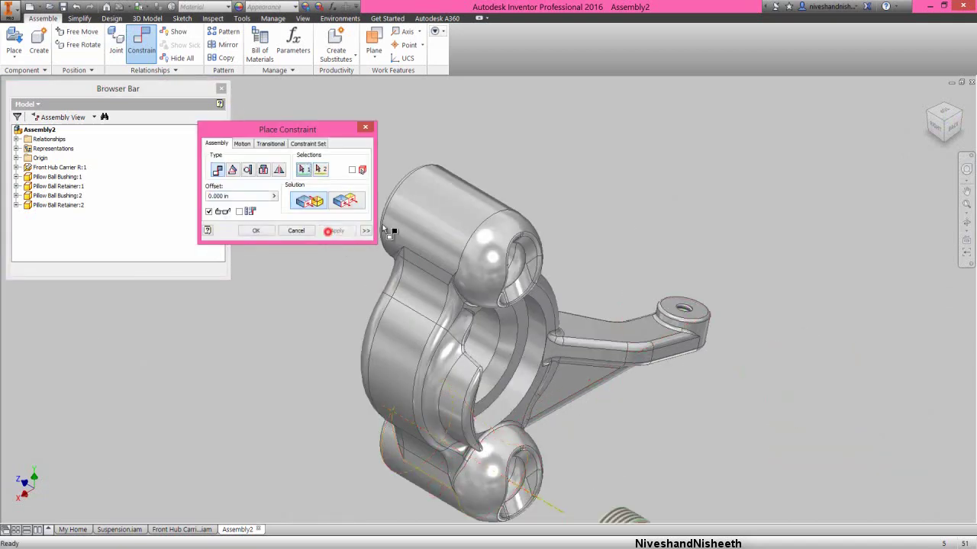
Step: Mate the spherical end of the carrier's lower boss to the remaining retainer's inner seat with 0.000 in offset
scroll(577, 305, "down", 2)
scroll(529, 370, "up", 3)
left_click(483, 377)
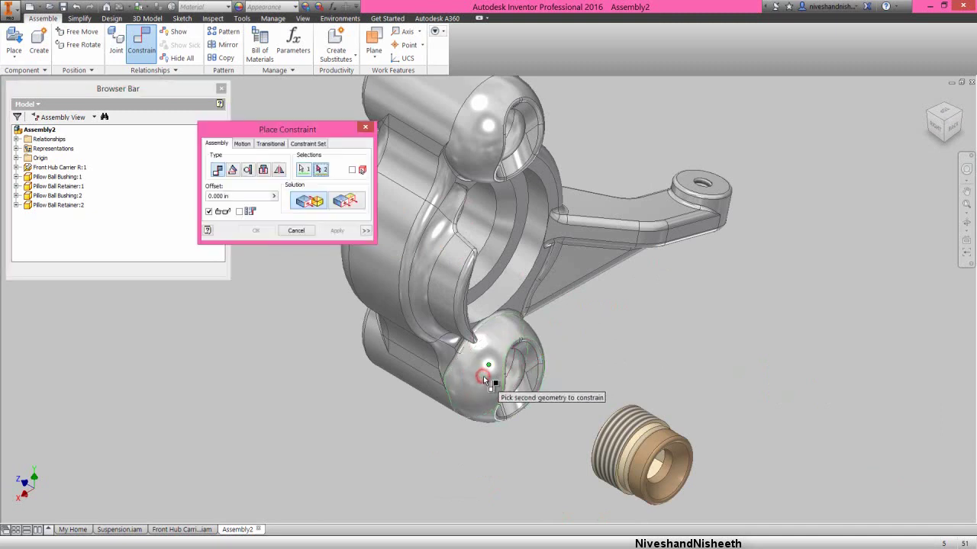
left_click(672, 484)
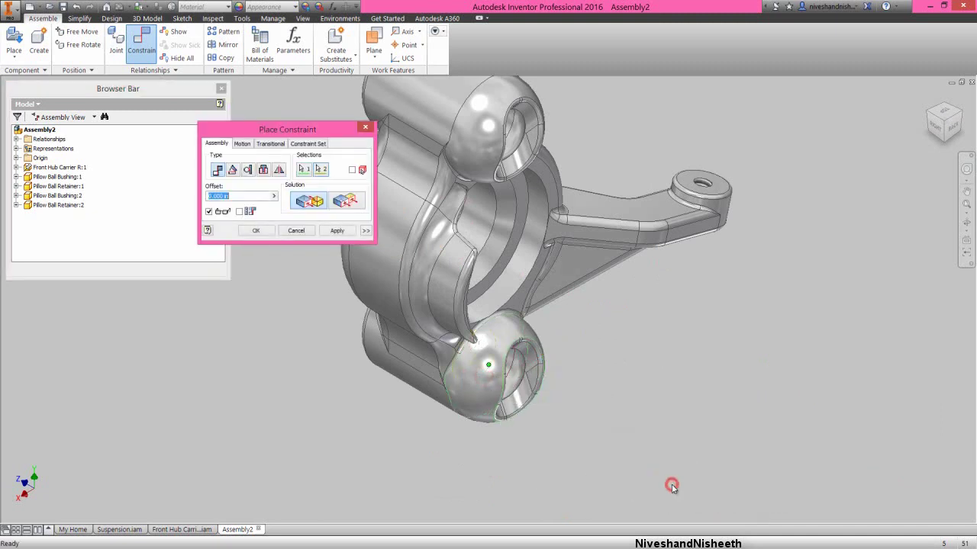
left_click(258, 230)
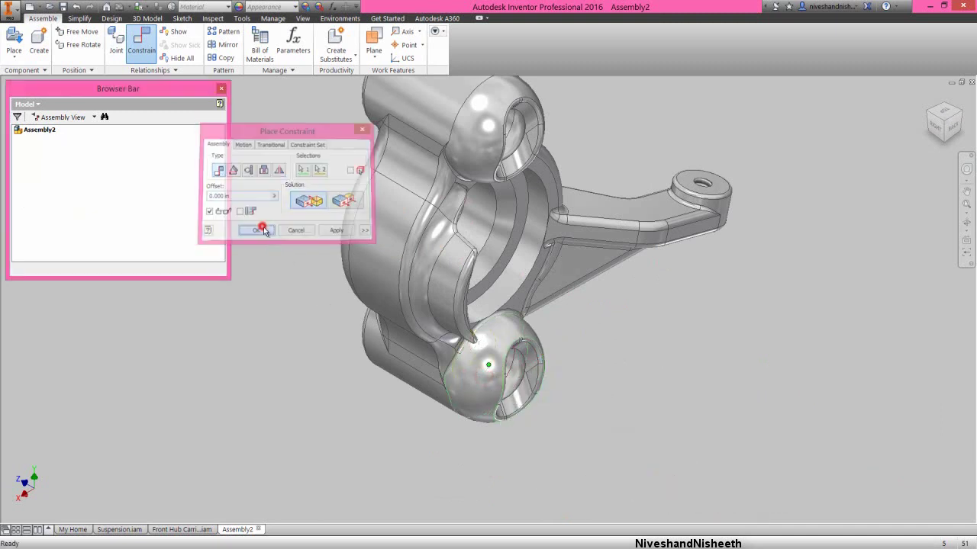
left_click(763, 300)
left_click(965, 205)
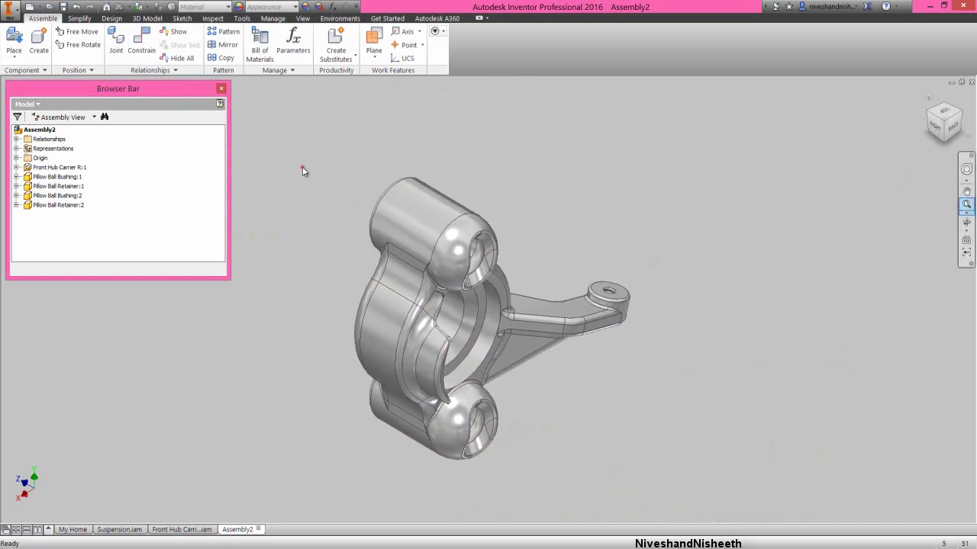
left_click(302, 168)
Step: Save the assembly as Front Hub Carrier R in the Suspension folder, including all its dependent files
left_click(73, 9)
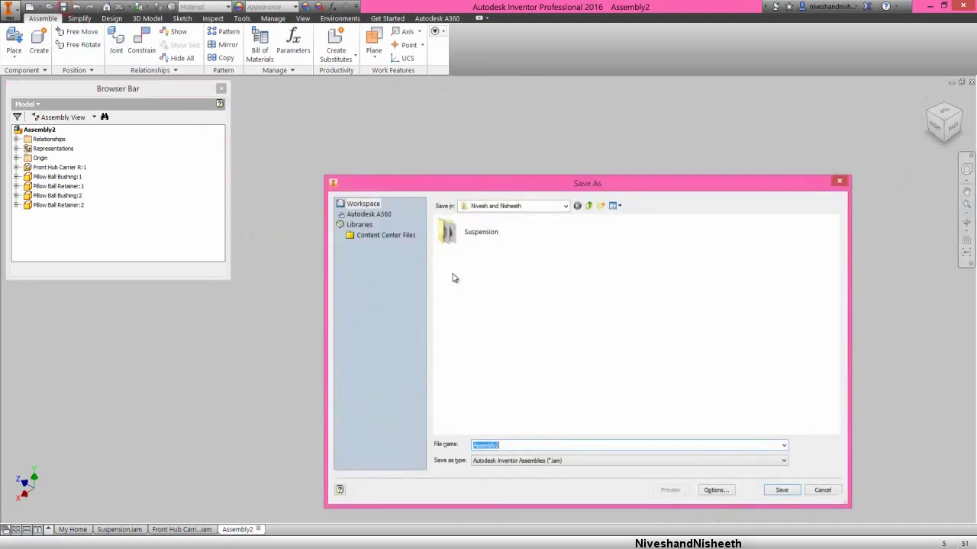
double_click(469, 236)
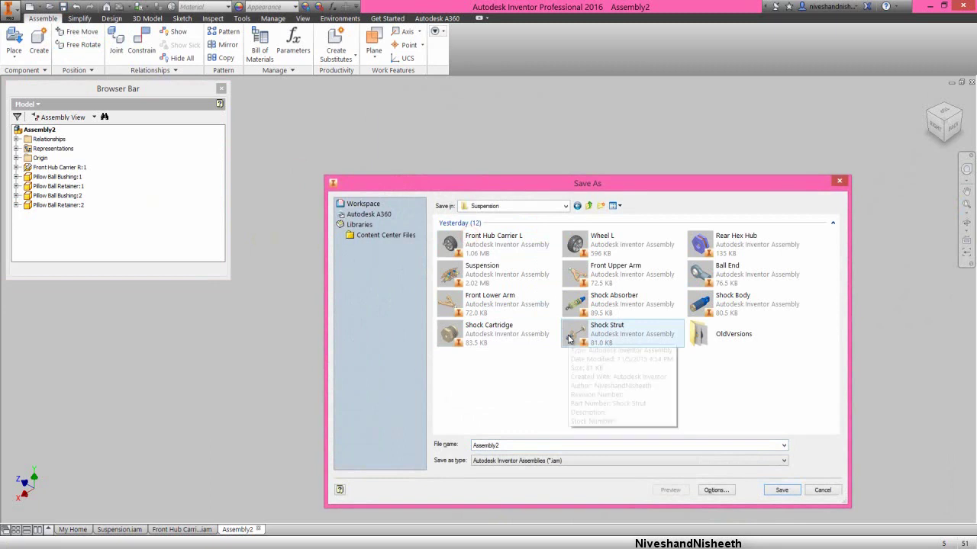
left_click(508, 244)
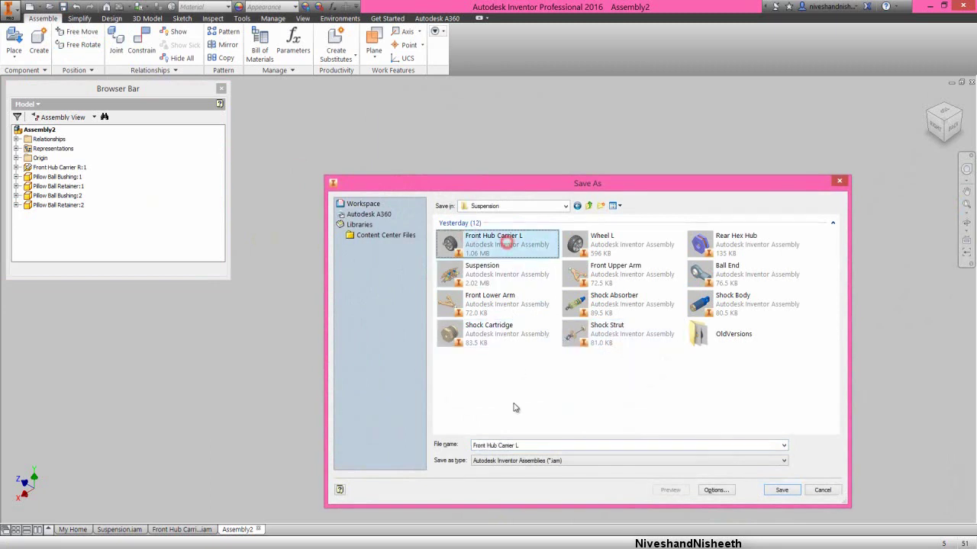
left_click(520, 446)
key("BackSpace")
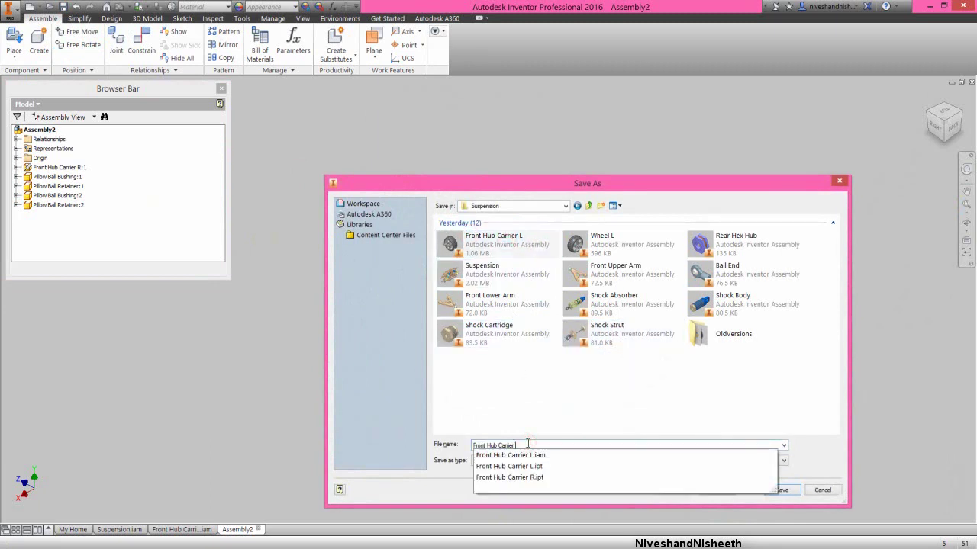
type("R")
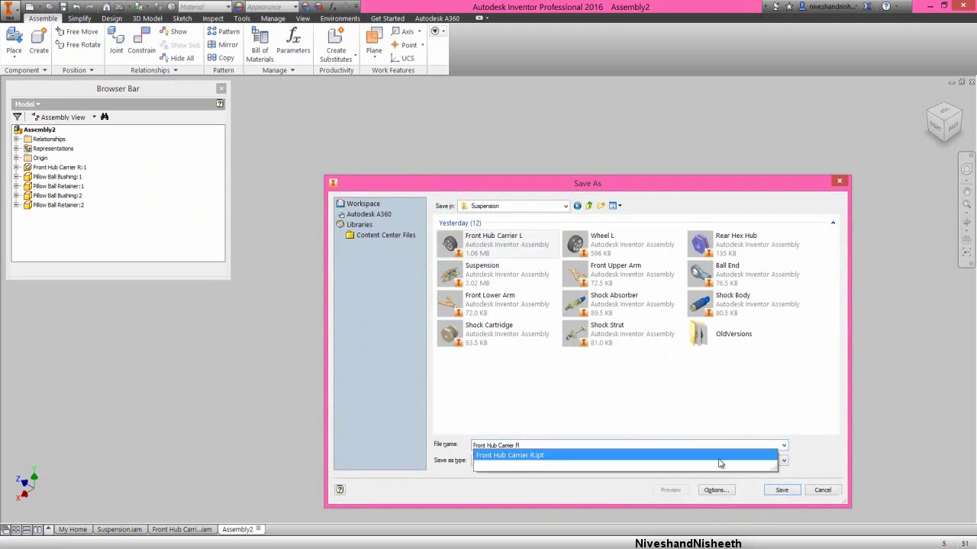
left_click(782, 491)
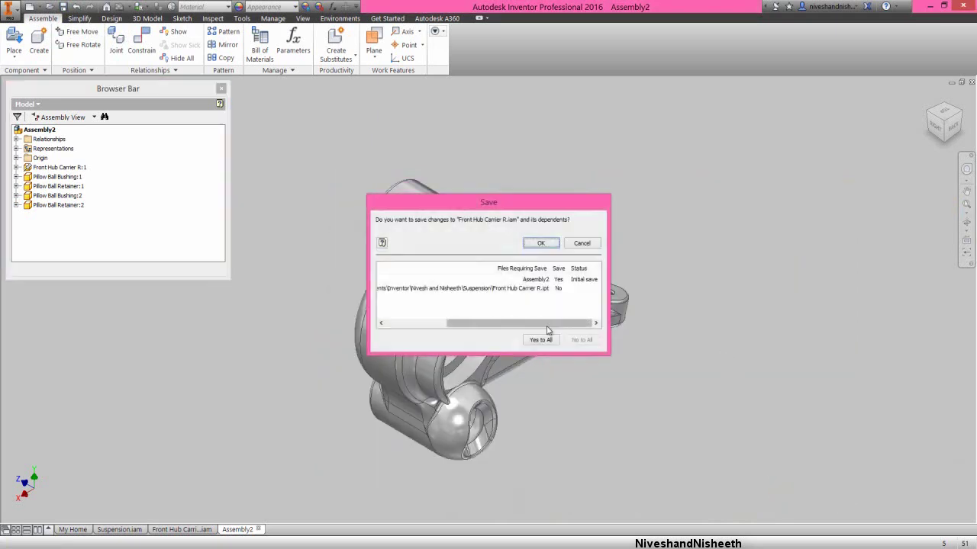
left_click(547, 340)
left_click(542, 244)
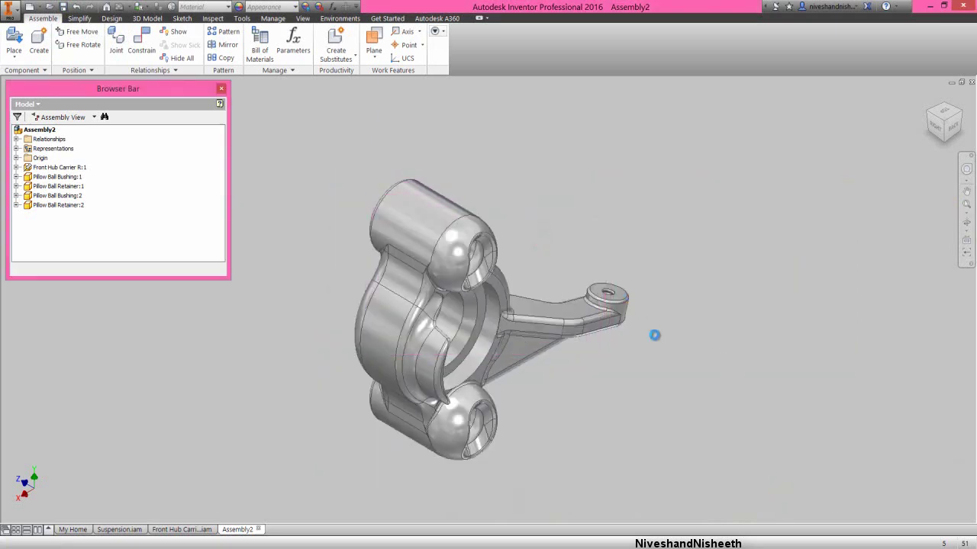
Step: Place one Rear Hub Bearing part from the Suspension folder beside the carrier
right_click(625, 368)
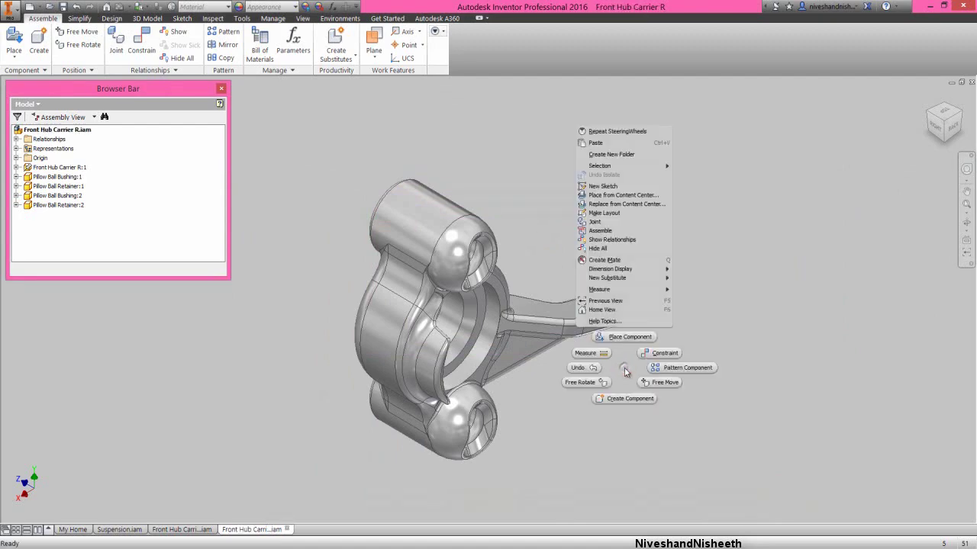
left_click(631, 338)
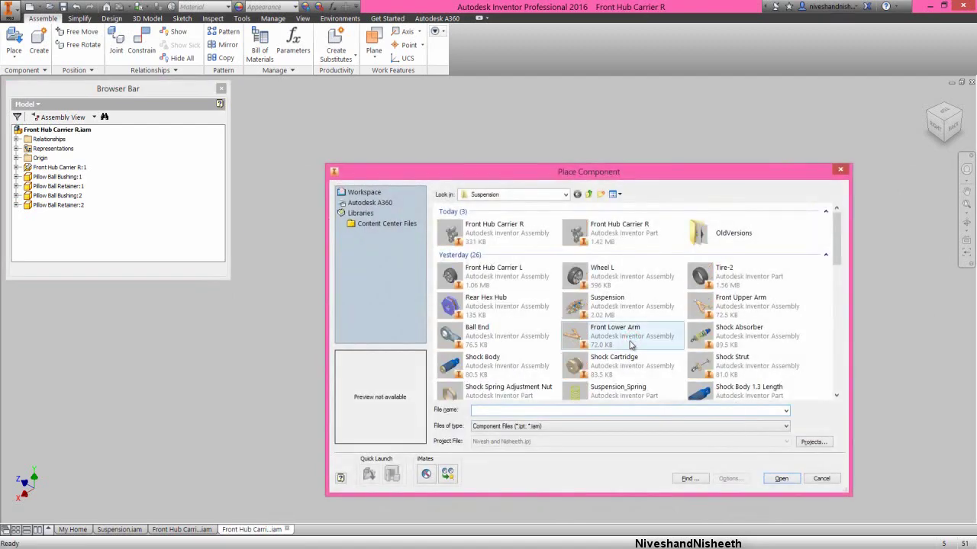
left_click(638, 241)
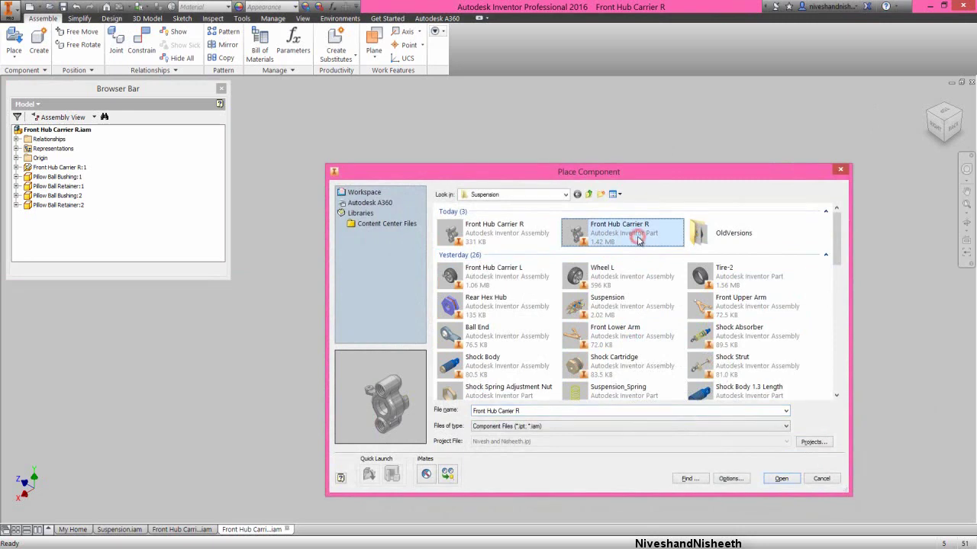
type("rear hub")
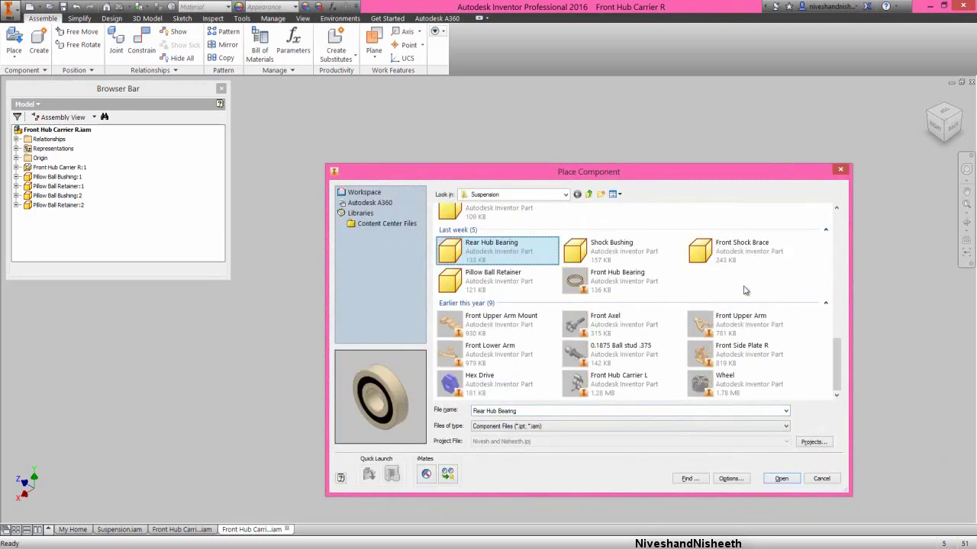
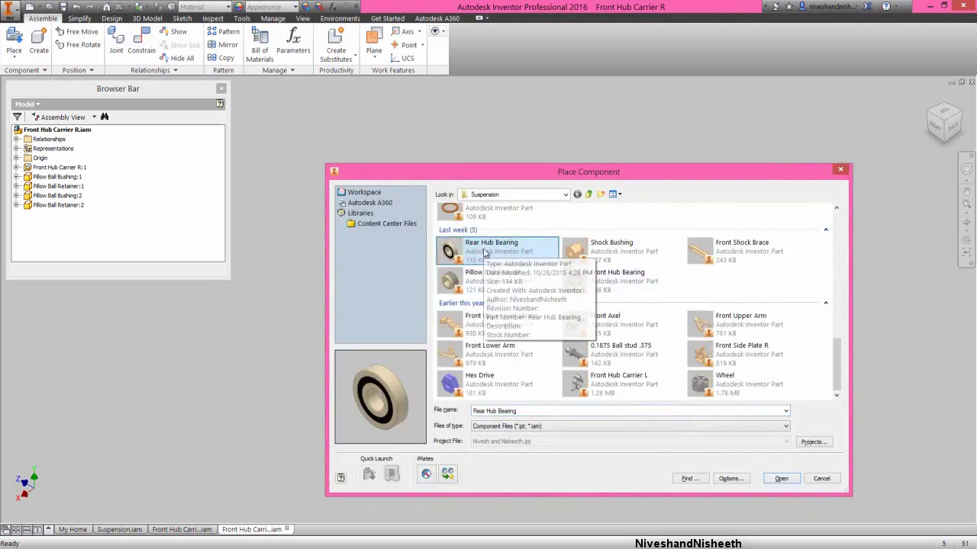
left_click(780, 478)
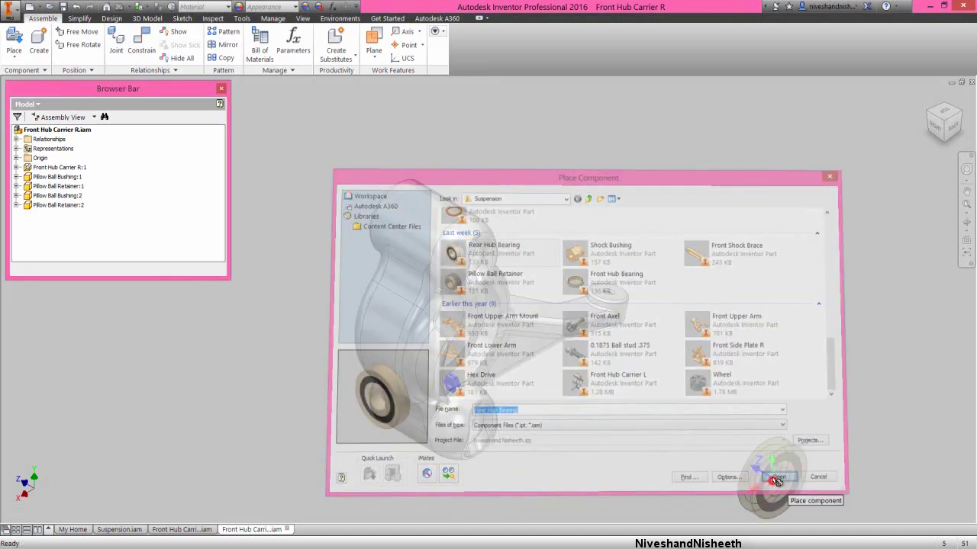
left_click(693, 418)
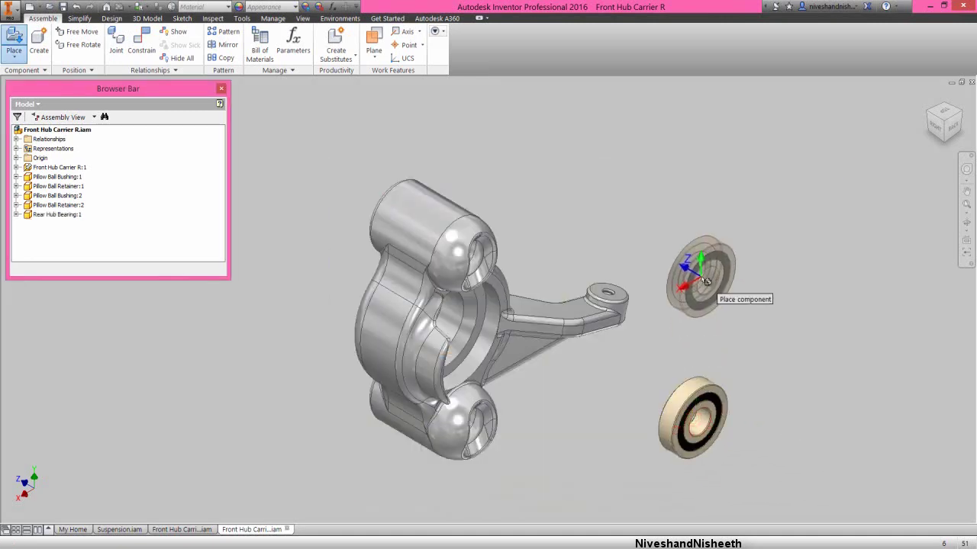
right_click(728, 280)
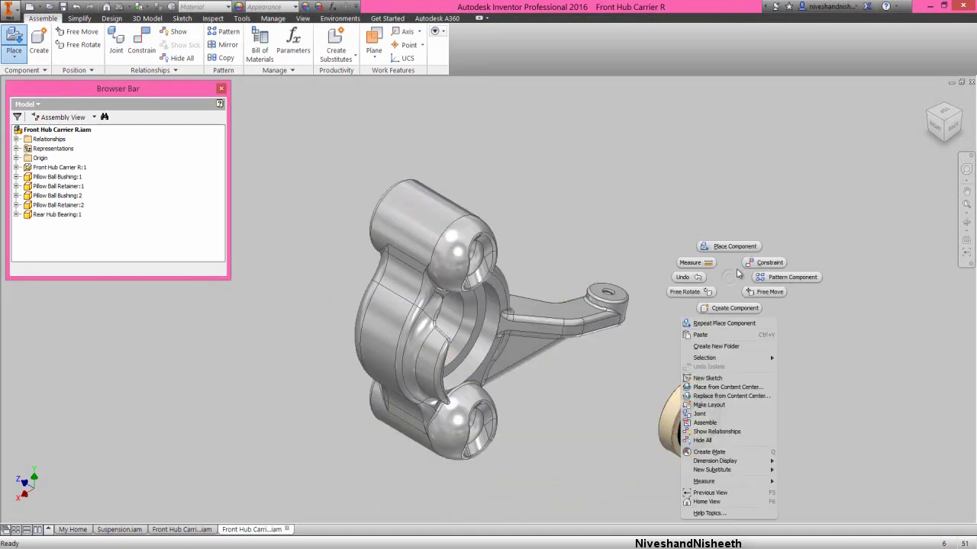
Step: Insert-constrain the rear hub bearing's outer circular edge to the inner shoulder edge of the carrier's bearing bore with 0.000 in offset
left_click(748, 265)
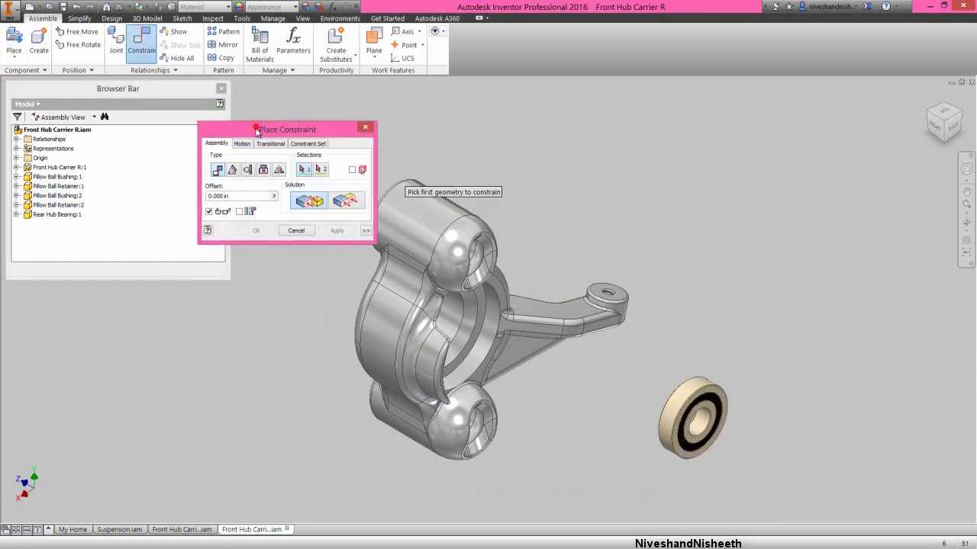
left_click(264, 169)
scroll(643, 417, "up", 5)
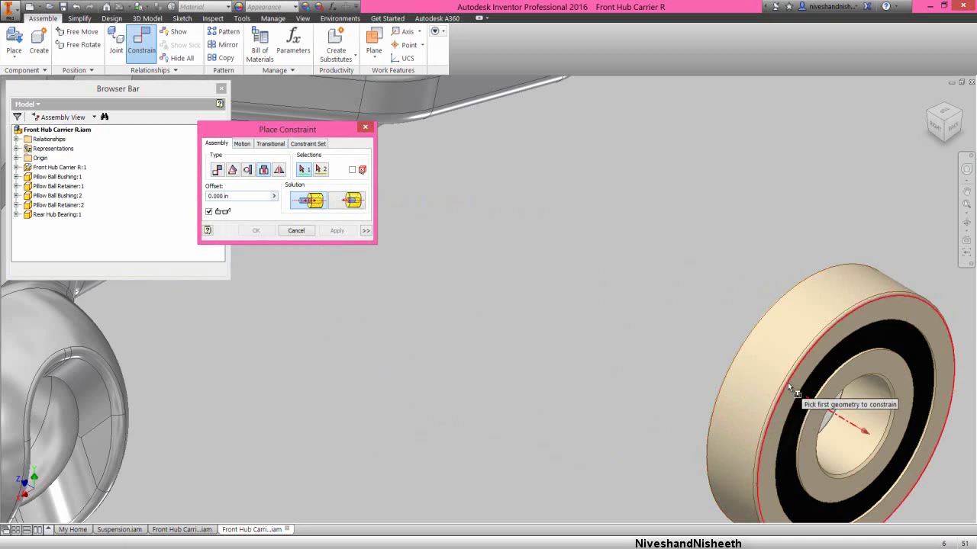
left_click(789, 386)
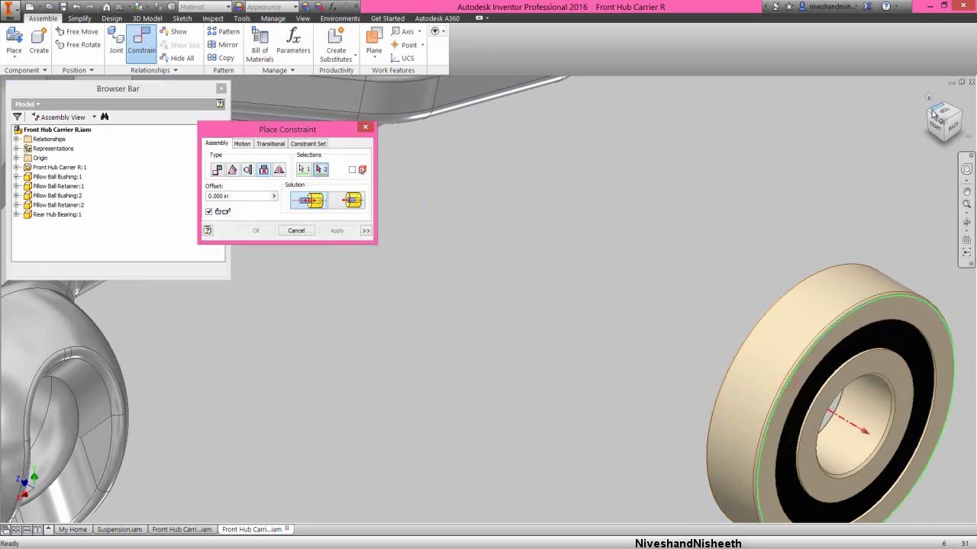
scroll(657, 228, "down", 5)
scroll(454, 359, "up", 8)
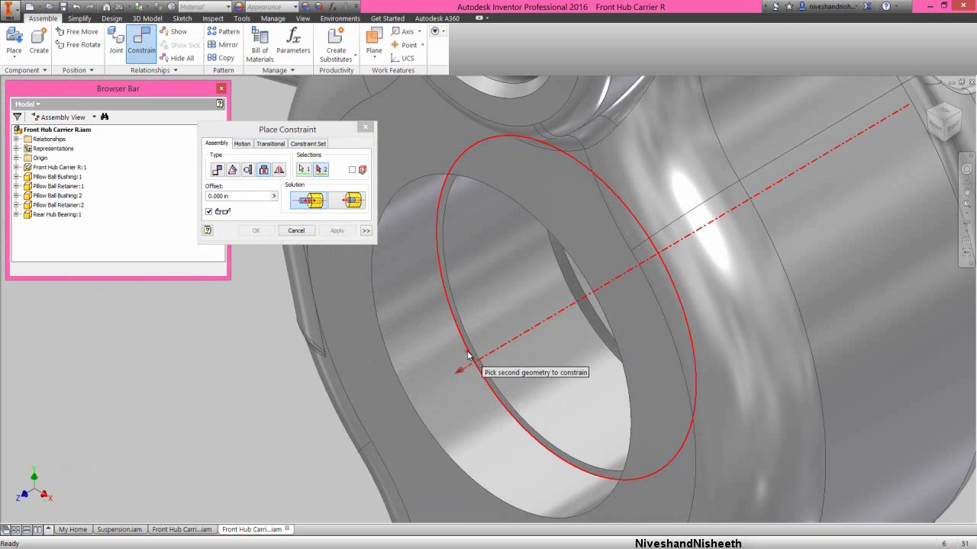
left_click(469, 355)
left_click(257, 231)
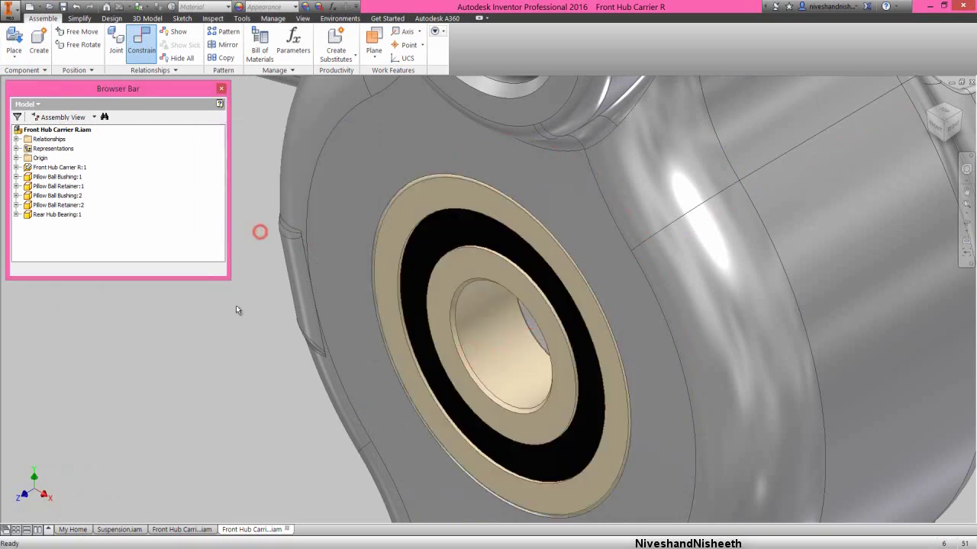
Step: Return to the isometric view facing the right and back sides and set it as the home view
left_click(962, 119)
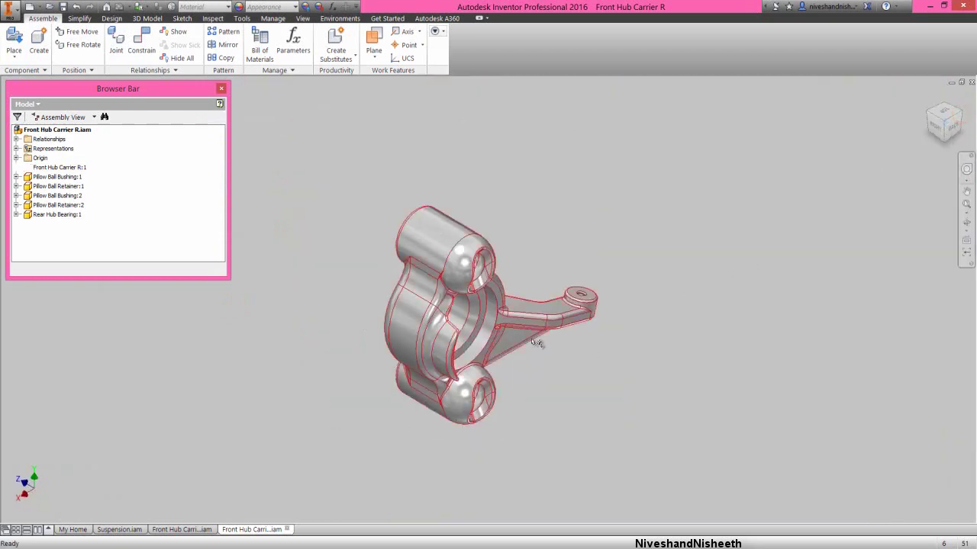
right_click(931, 106)
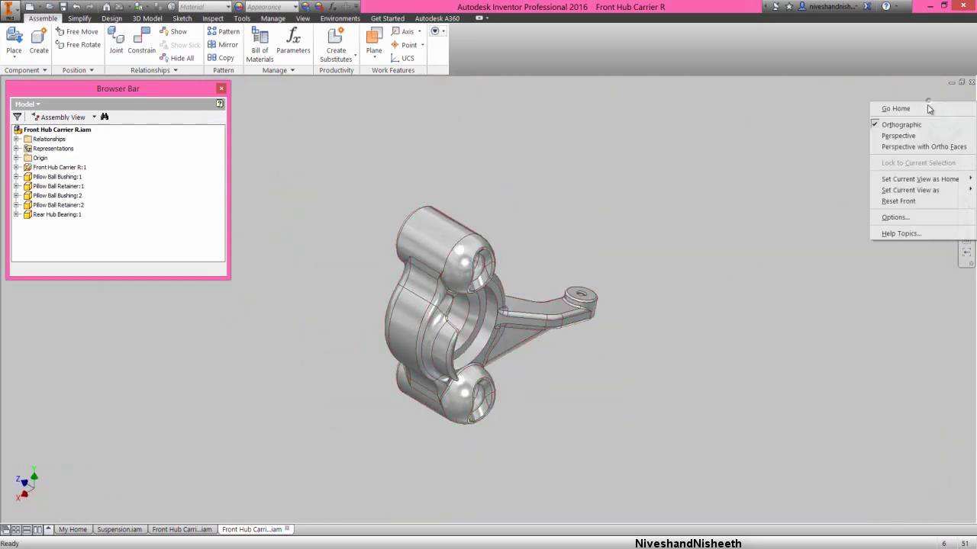
mouse_move(907, 180)
left_click(843, 190)
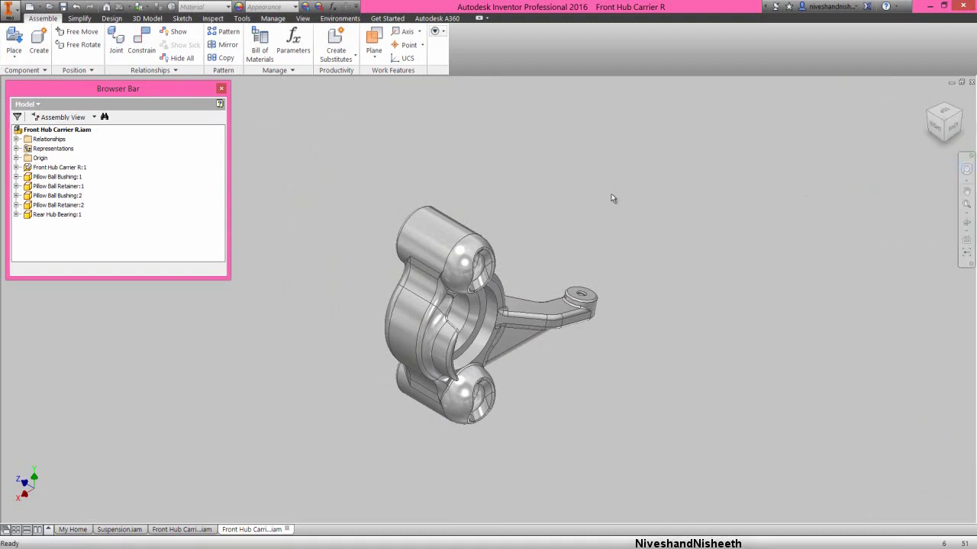
Step: Place one Front Axel part from the Suspension folder beside the carrier
right_click(611, 193)
left_click(618, 164)
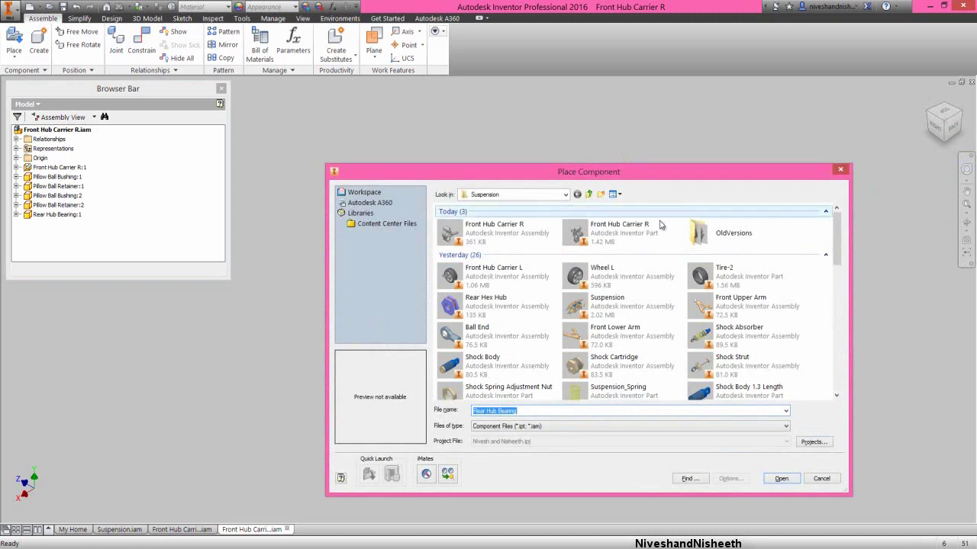
left_click_drag(840, 252, 834, 323)
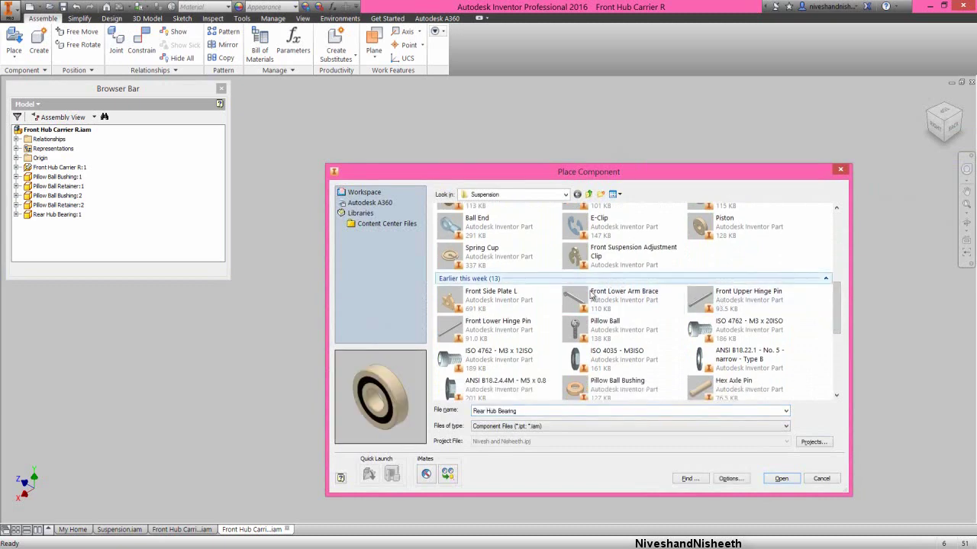
left_click(743, 299)
key("f")
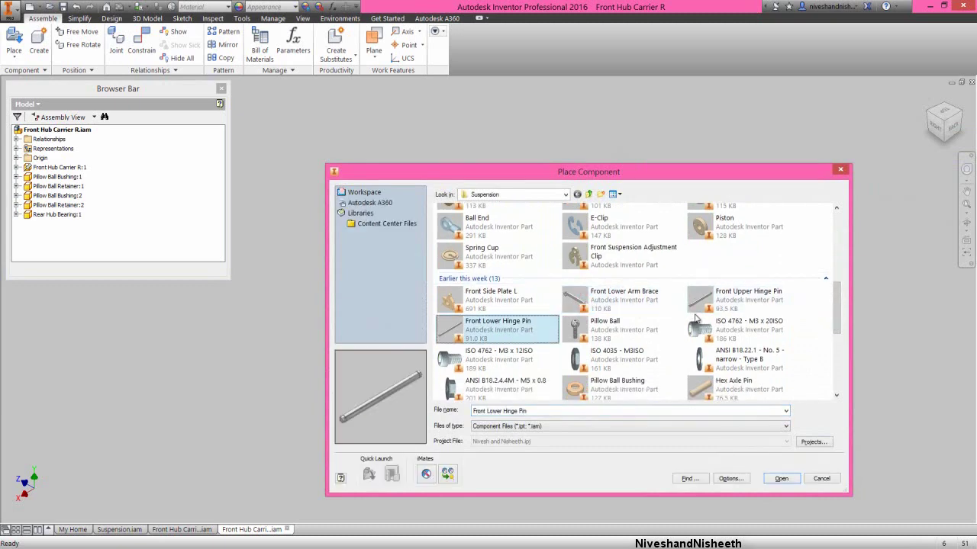
key("f")
key("f")
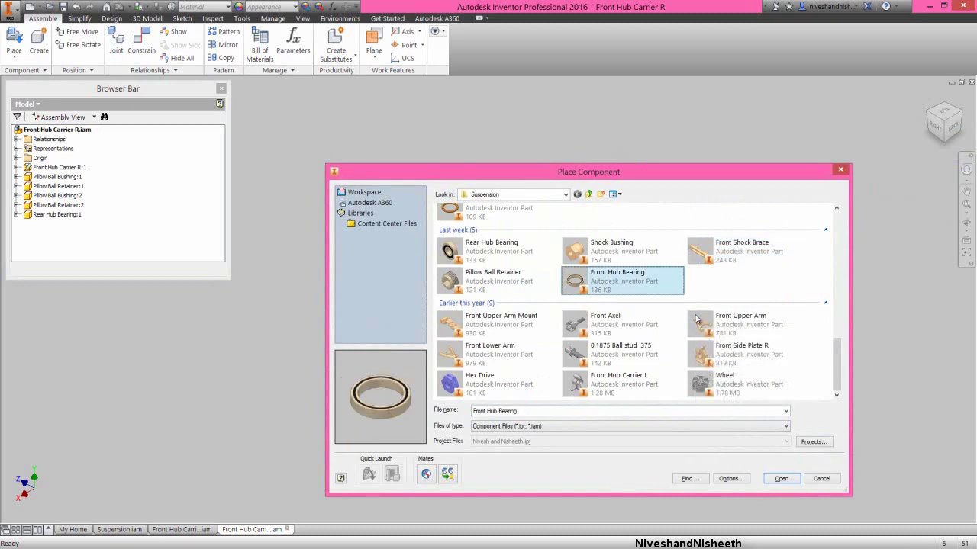
left_click(613, 319)
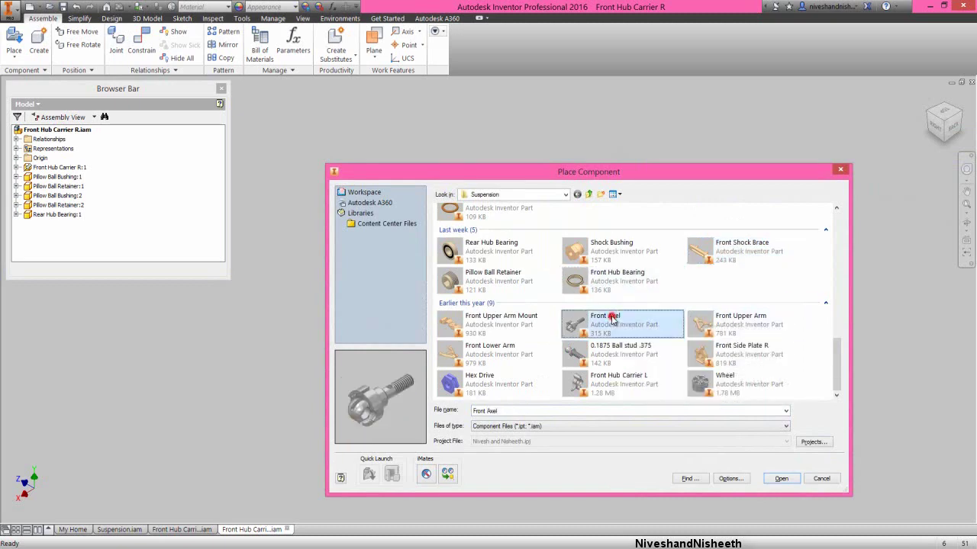
left_click(782, 478)
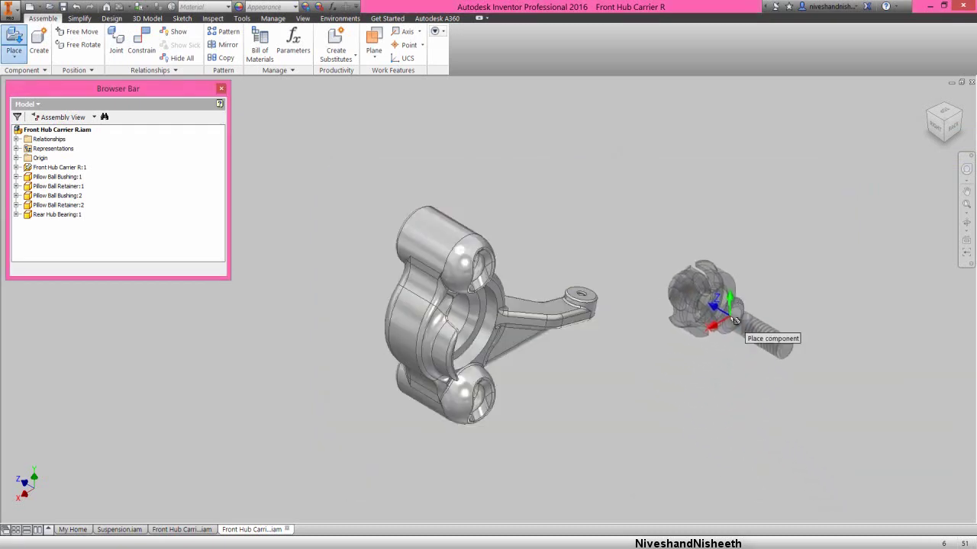
left_click(734, 320)
right_click(768, 235)
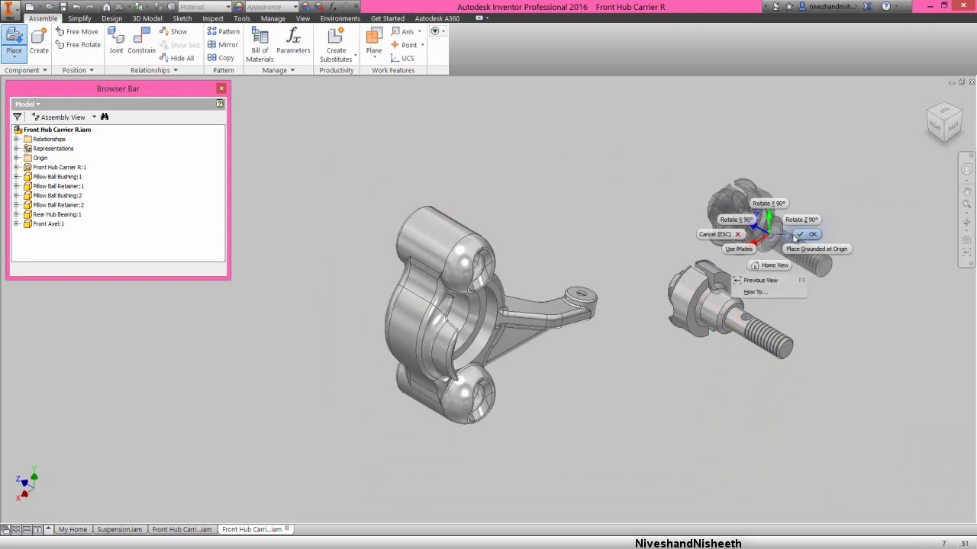
left_click(795, 237)
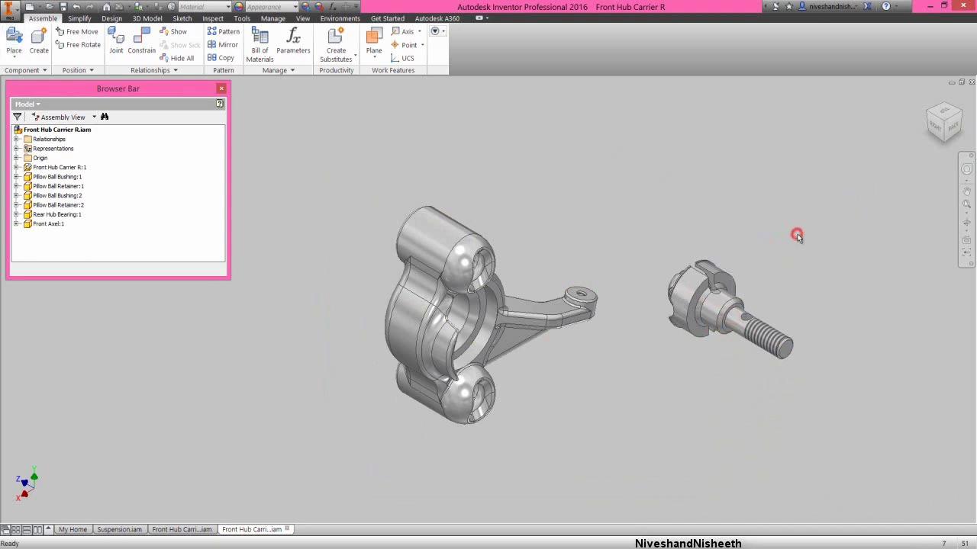
Step: Free-rotate the Front Axel about 180° in the right-side view so its threaded end points toward the carrier
left_click(935, 129)
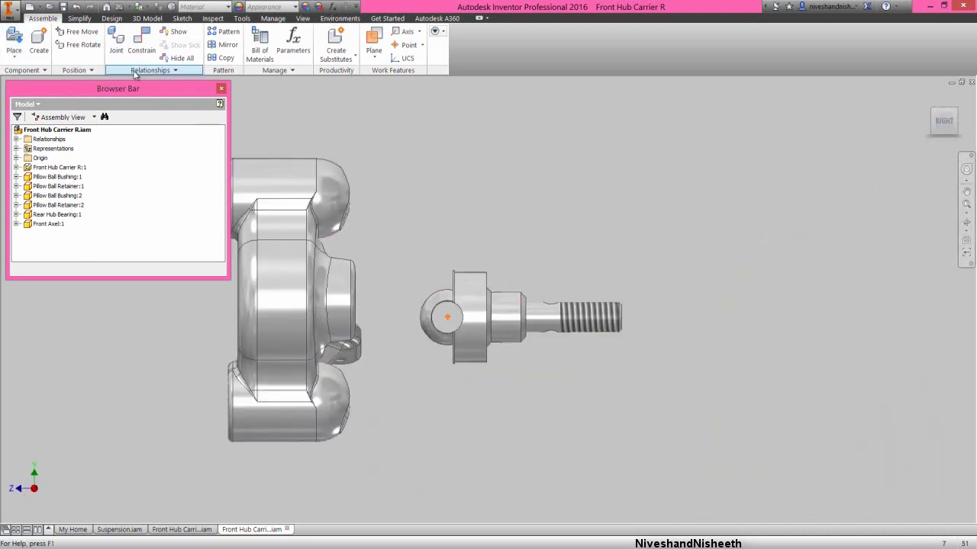
left_click(473, 309)
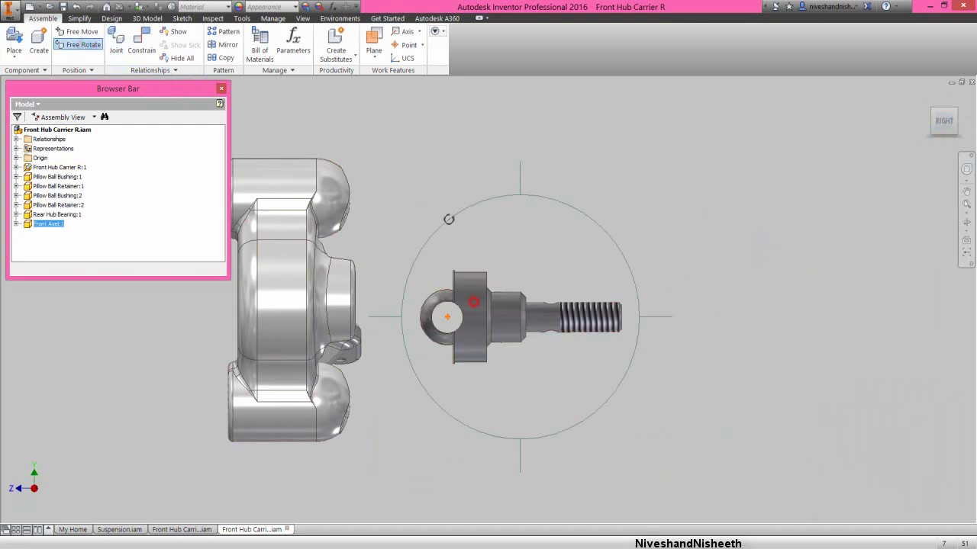
left_click_drag(426, 180, 599, 478)
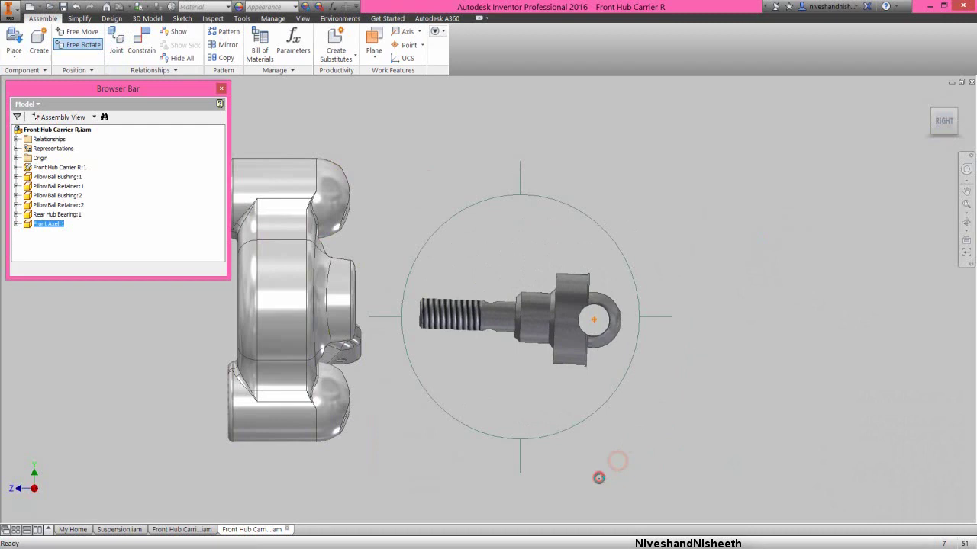
right_click(504, 246)
left_click(534, 243)
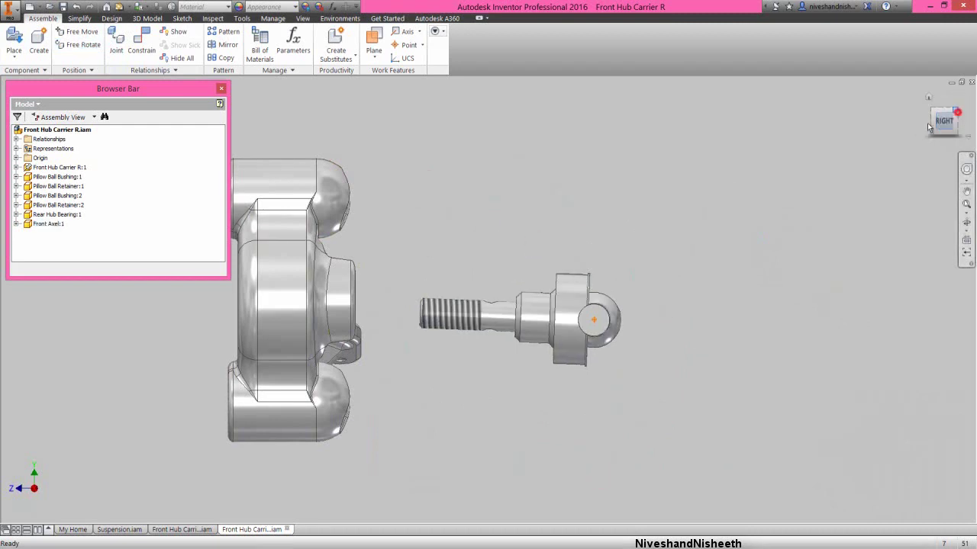
Step: Mate the Front Axel's axis to the carrier's bearing bore axis, and slide the axle along it until its threaded end clears the bore
left_click(929, 128)
right_click(500, 174)
left_click(533, 165)
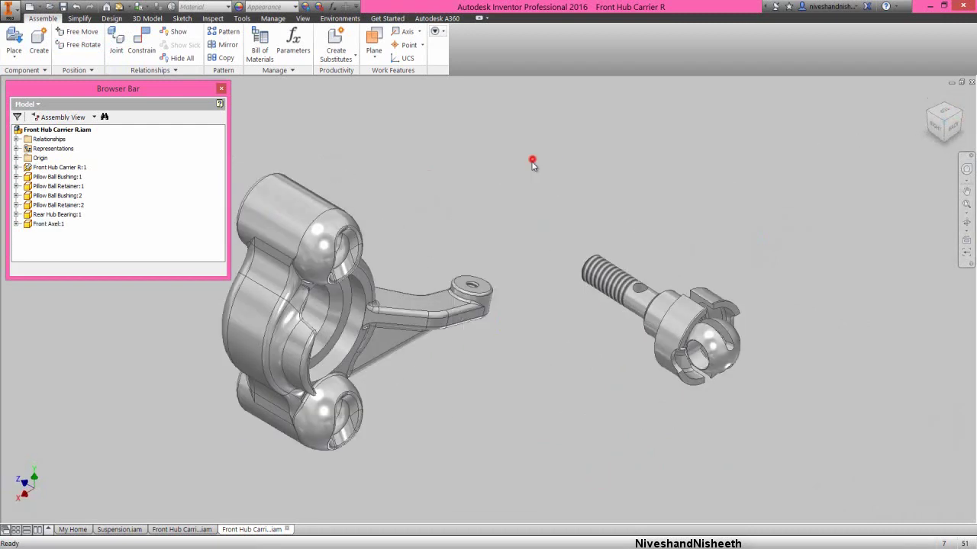
left_click(640, 366)
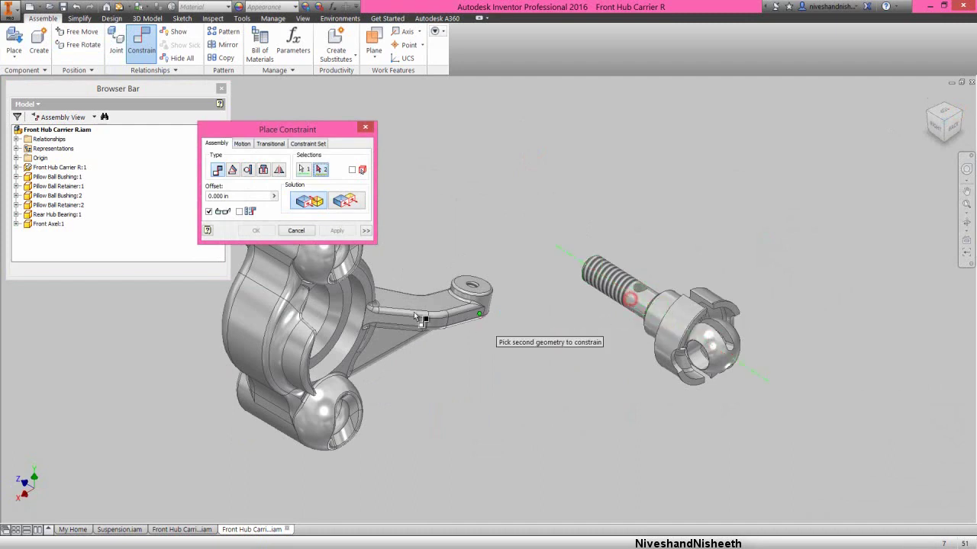
left_click(333, 306)
left_click(264, 232)
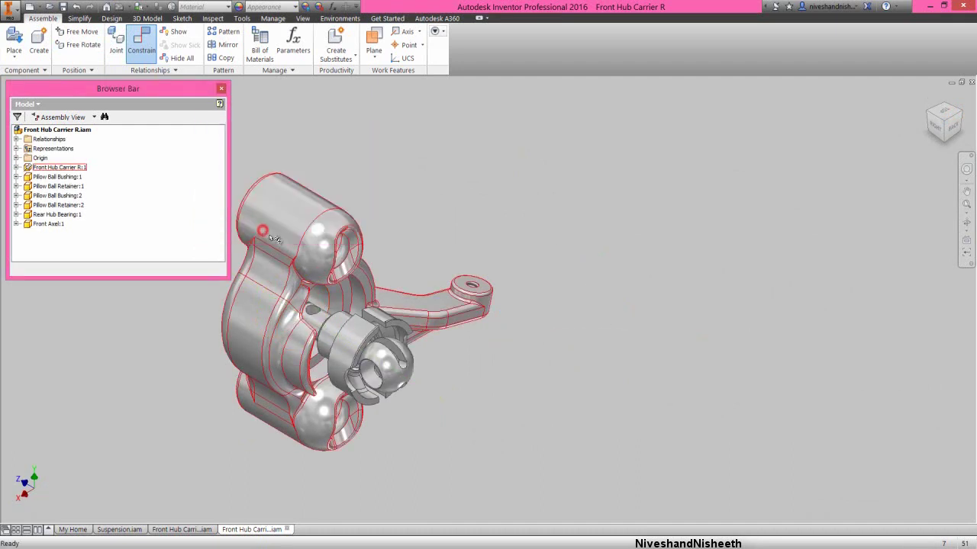
left_click(966, 207)
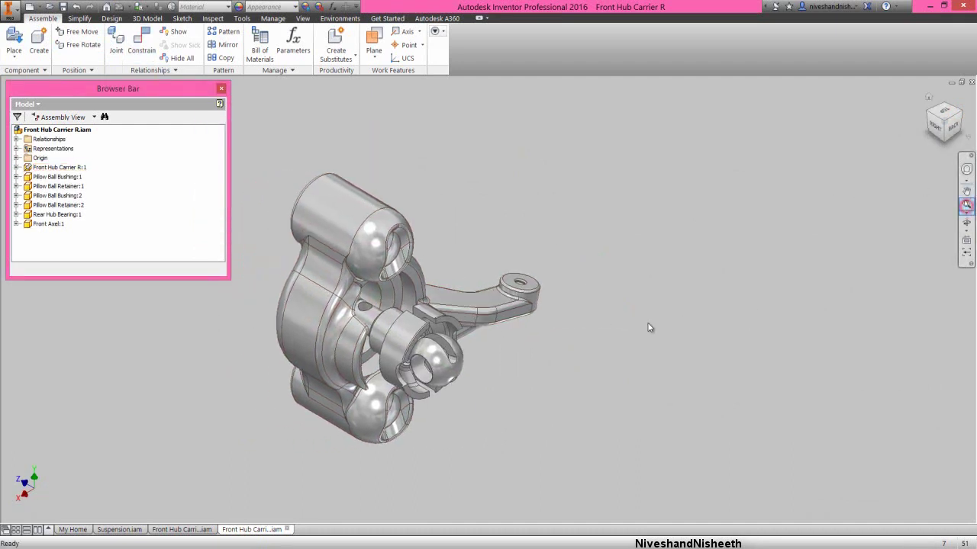
left_click_drag(475, 336, 586, 393)
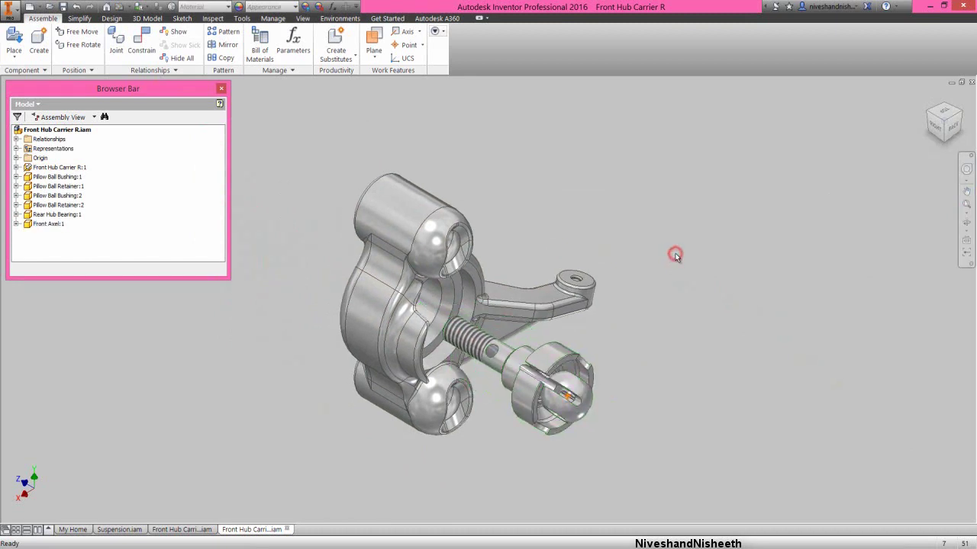
Step: Place one Front Hub Bearing part from the Suspension folder beside the carrier and axle
right_click(611, 268)
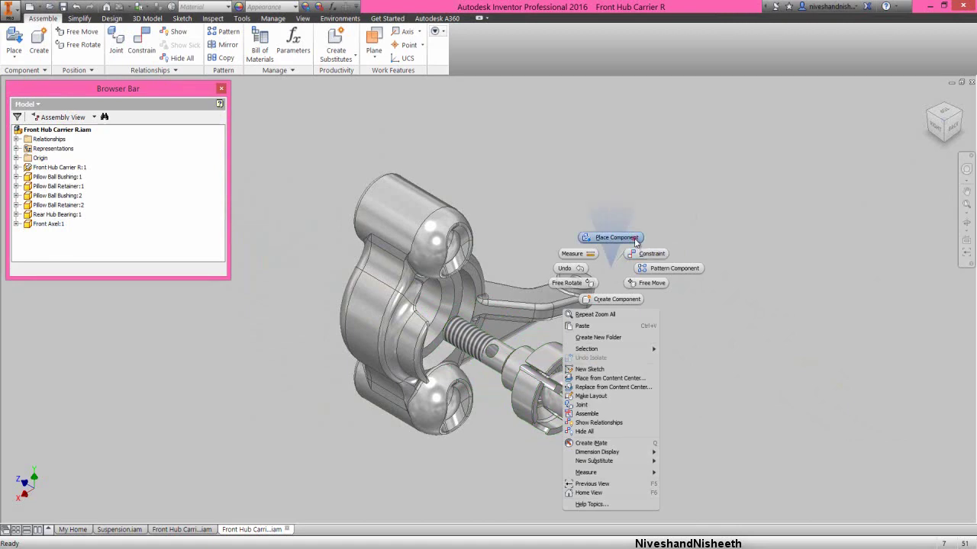
left_click(615, 238)
left_click(534, 236)
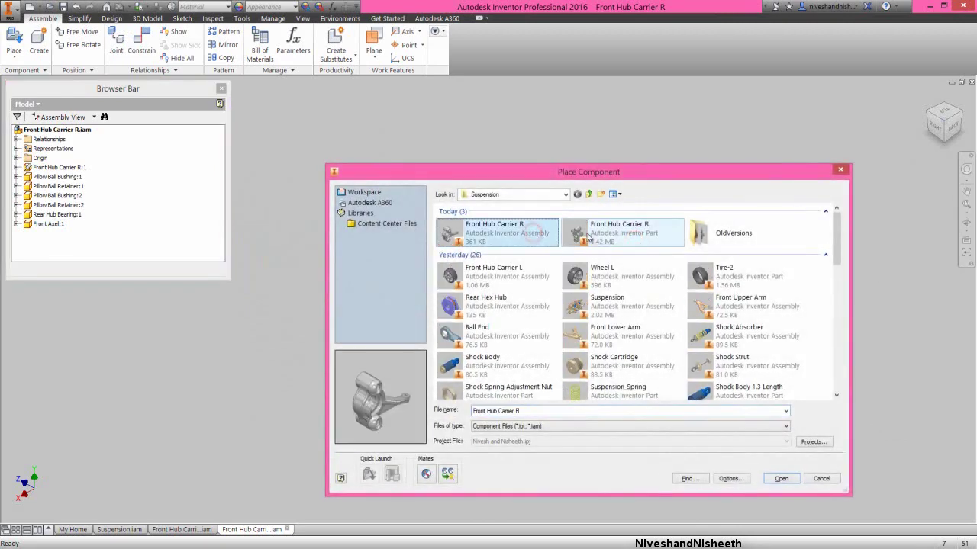
key("Down")
key("f")
key("f")
key("f")
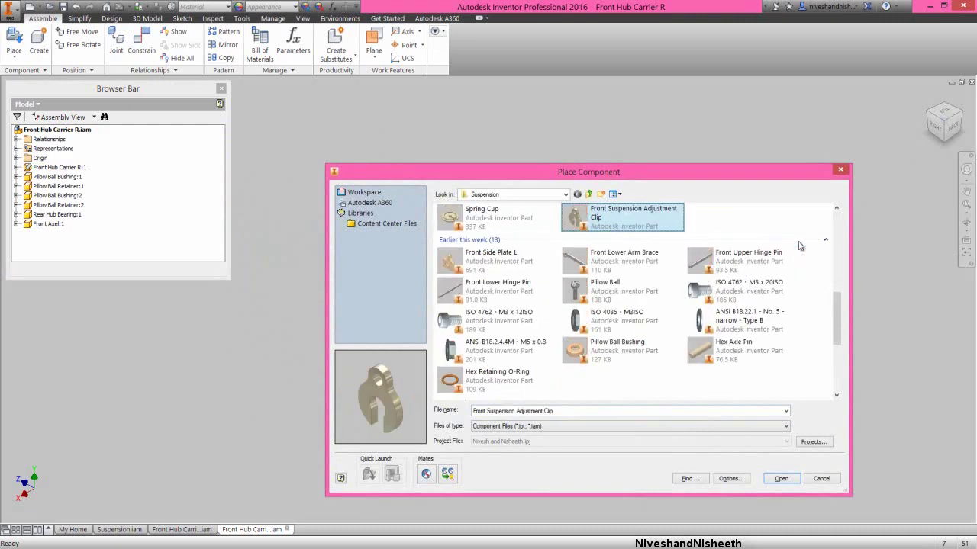
key("f")
key("f")
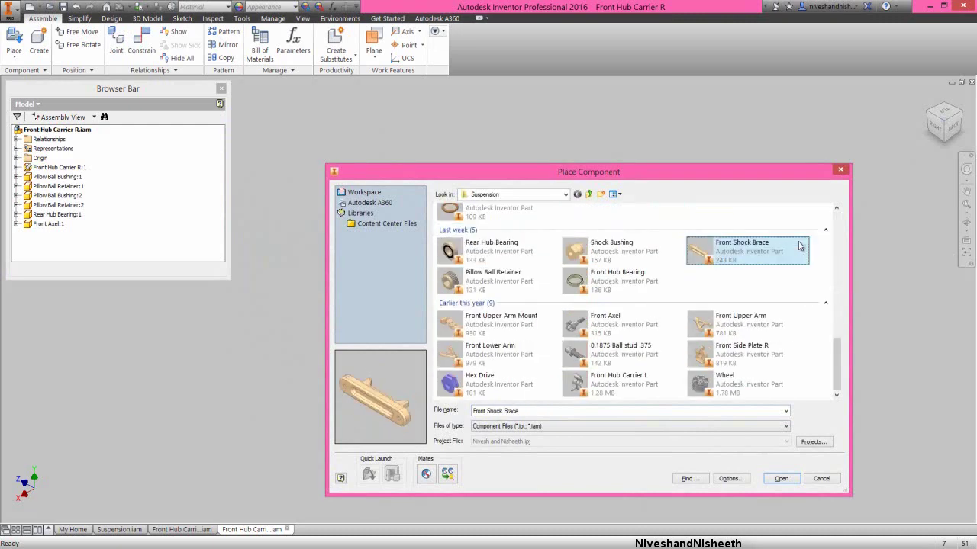
left_click(596, 276)
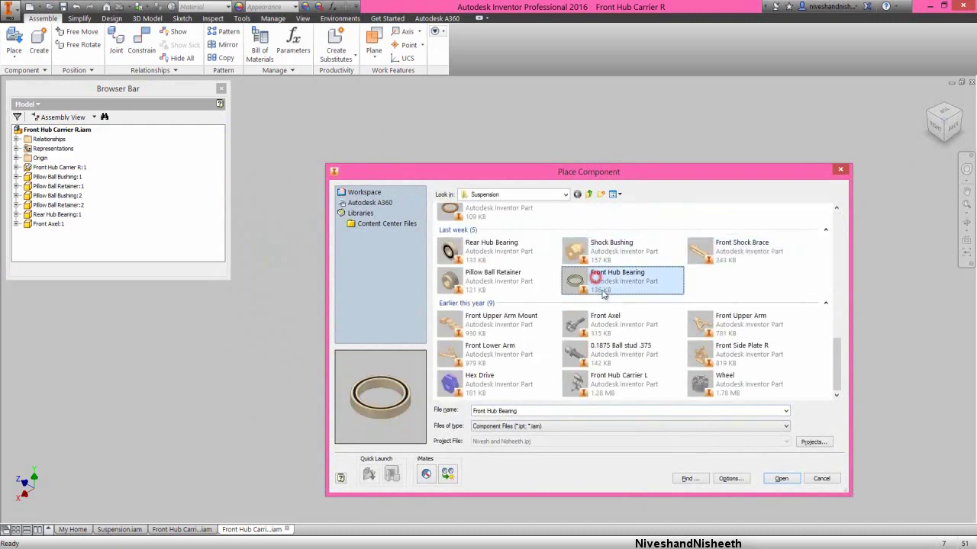
left_click(780, 479)
left_click(721, 347)
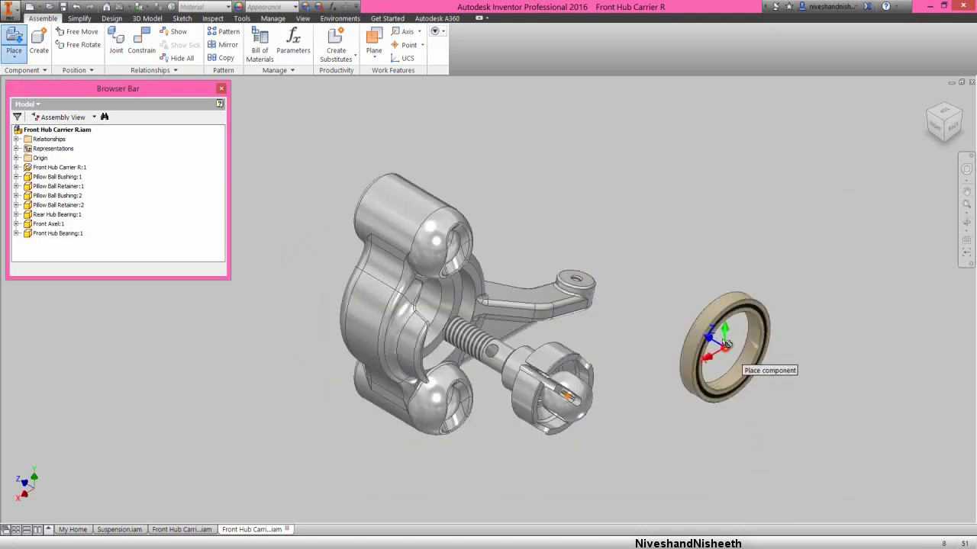
right_click(694, 222)
left_click(722, 219)
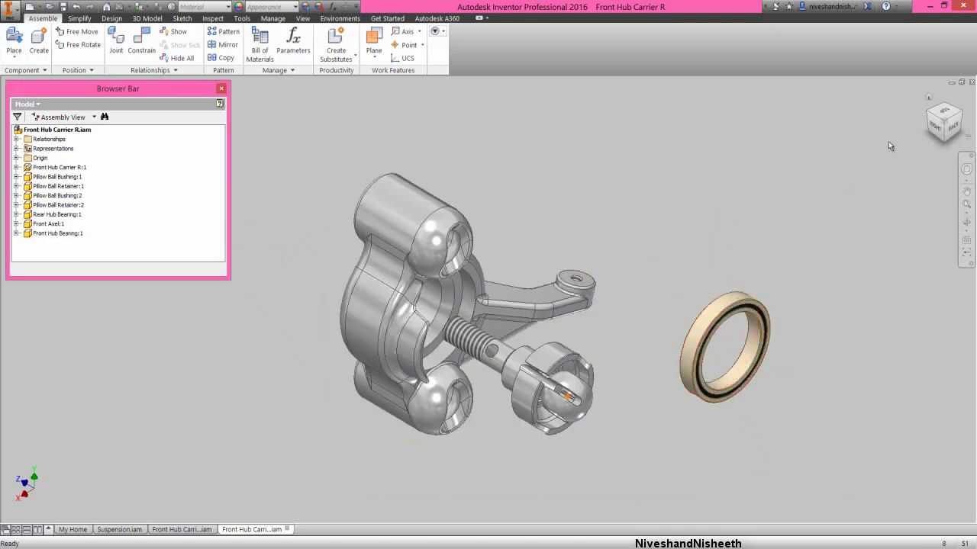
Step: Insert-constrain the front hub bearing's outer circular edge to the shoulder edge in the carrier's large bore with 0.000 in offset
left_click(963, 112)
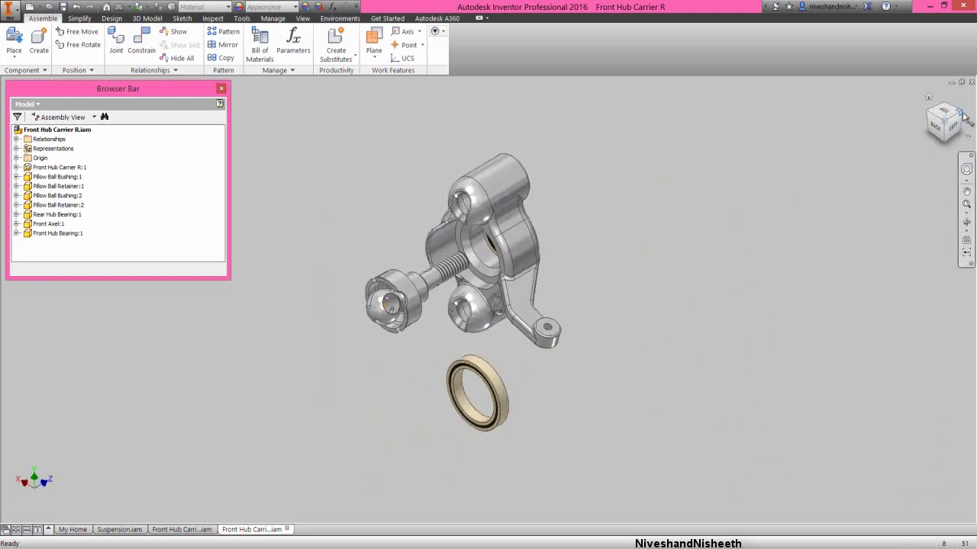
left_click(964, 119)
scroll(397, 351, "up", 3)
right_click(421, 264)
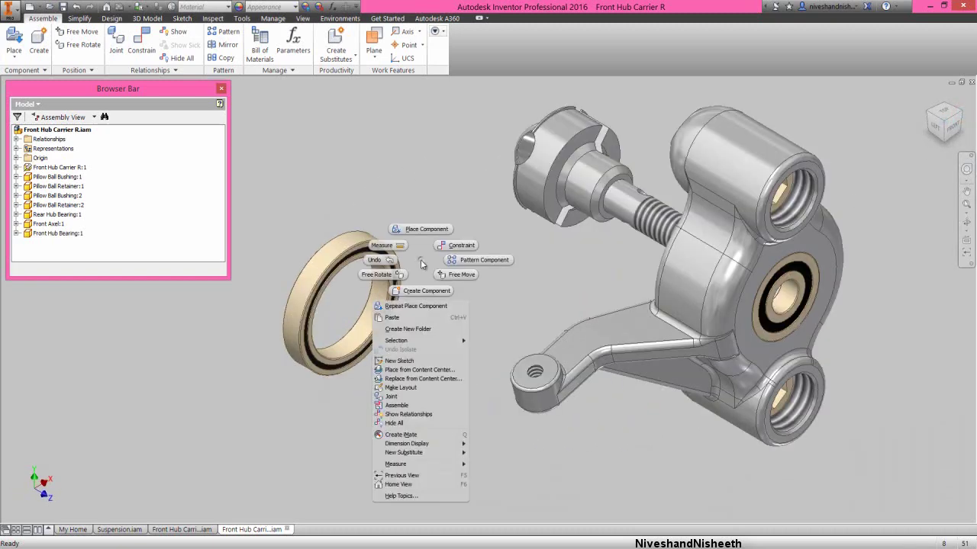
left_click(442, 249)
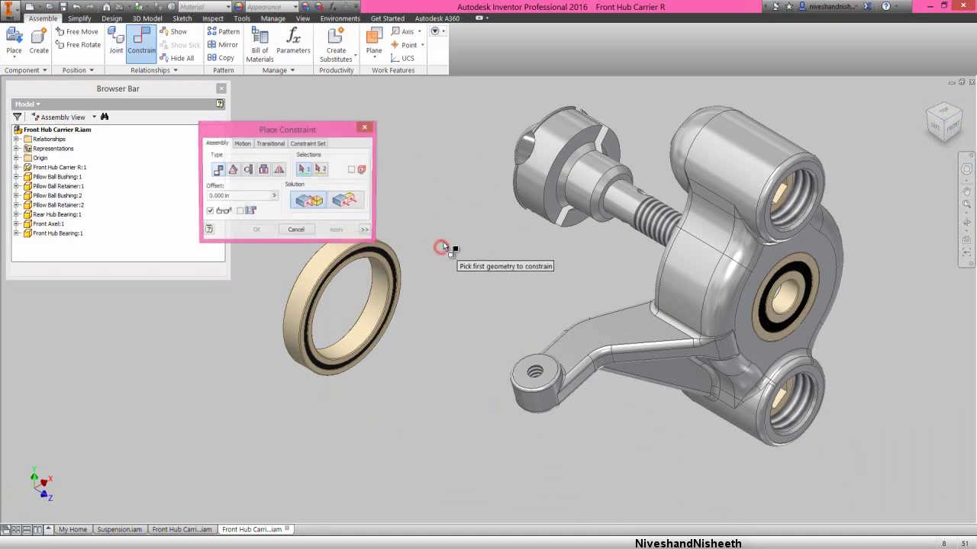
left_click(263, 169)
scroll(312, 269, "up", 5)
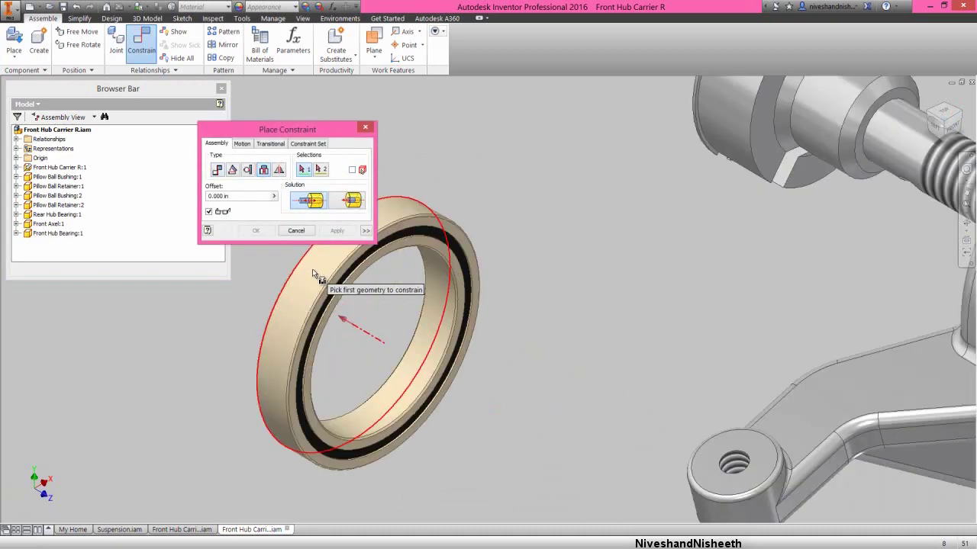
left_click(333, 305)
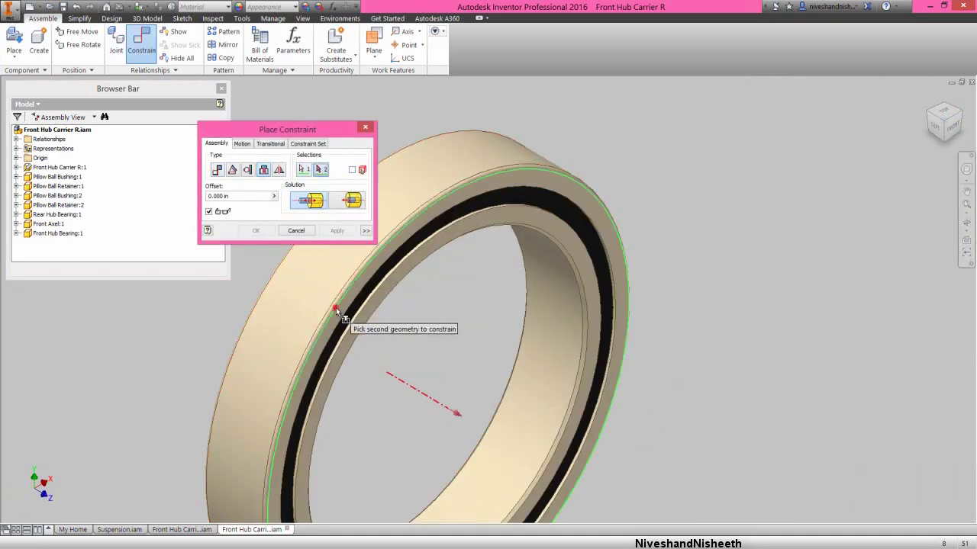
left_click(927, 107)
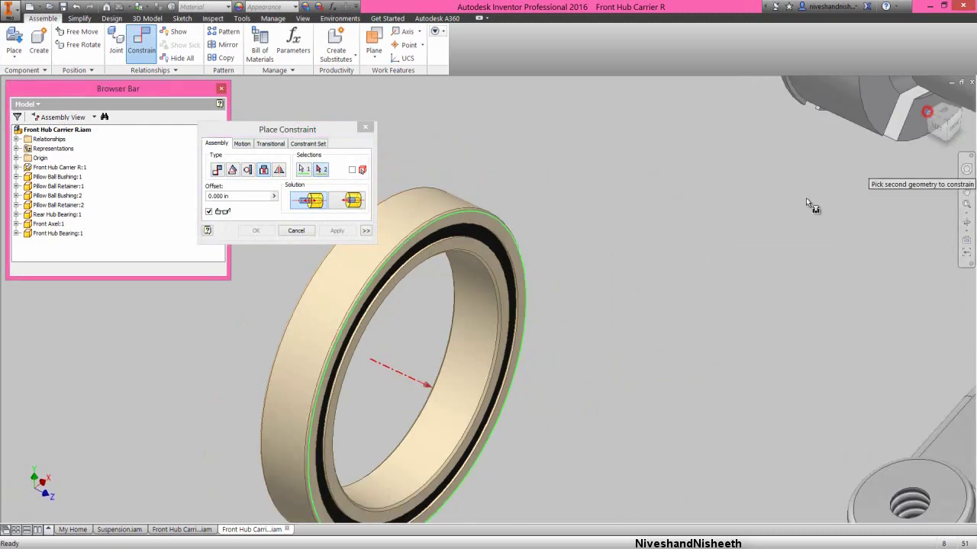
scroll(466, 270, "up", 3)
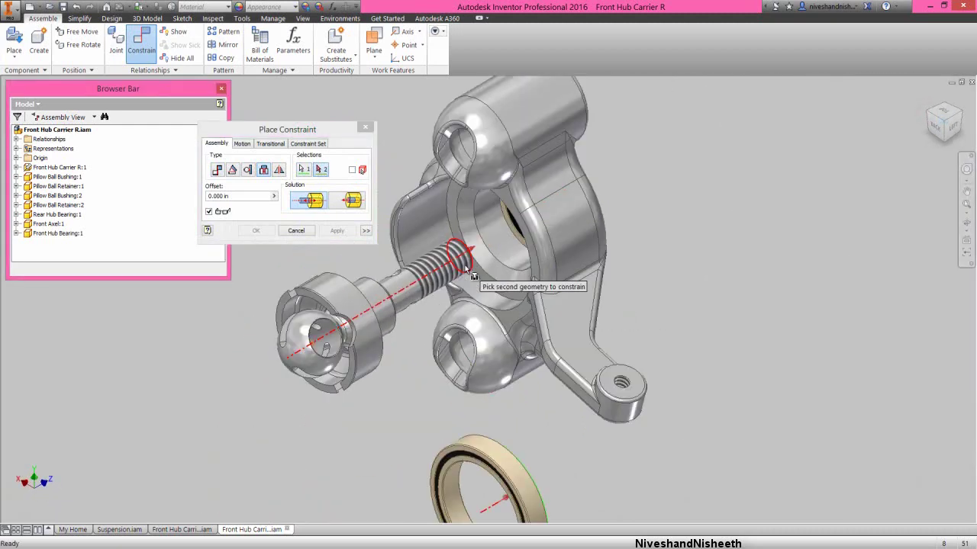
scroll(467, 271, "up", 2)
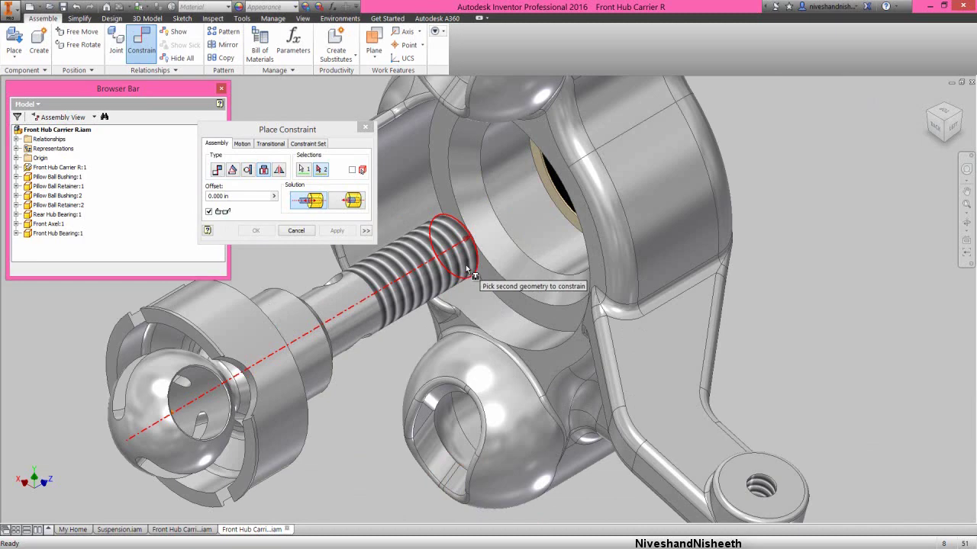
left_click(492, 298)
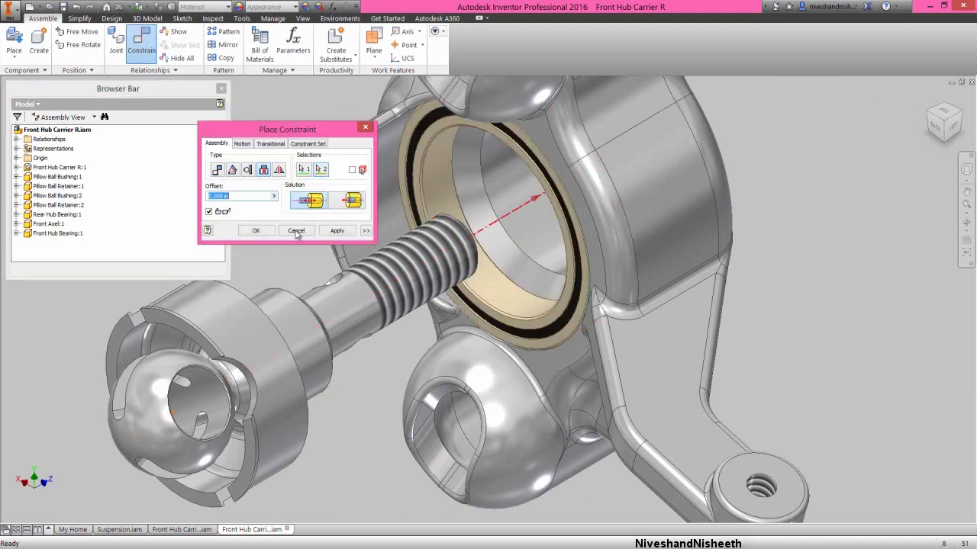
left_click(265, 228)
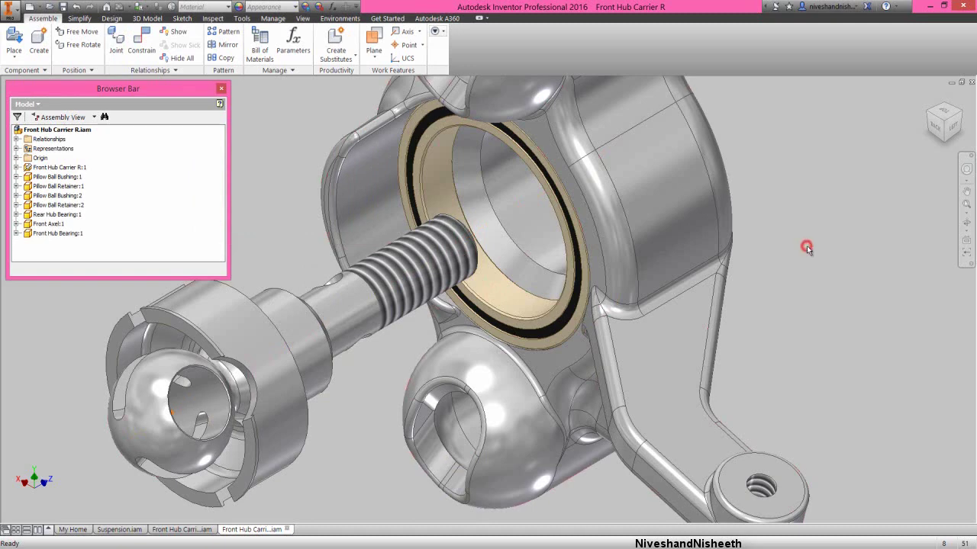
Step: Mate the front hub bearing's outer ring face to the thin lip face on the Front Axel's cup with 0.000 in offset
right_click(748, 191)
left_click(751, 163)
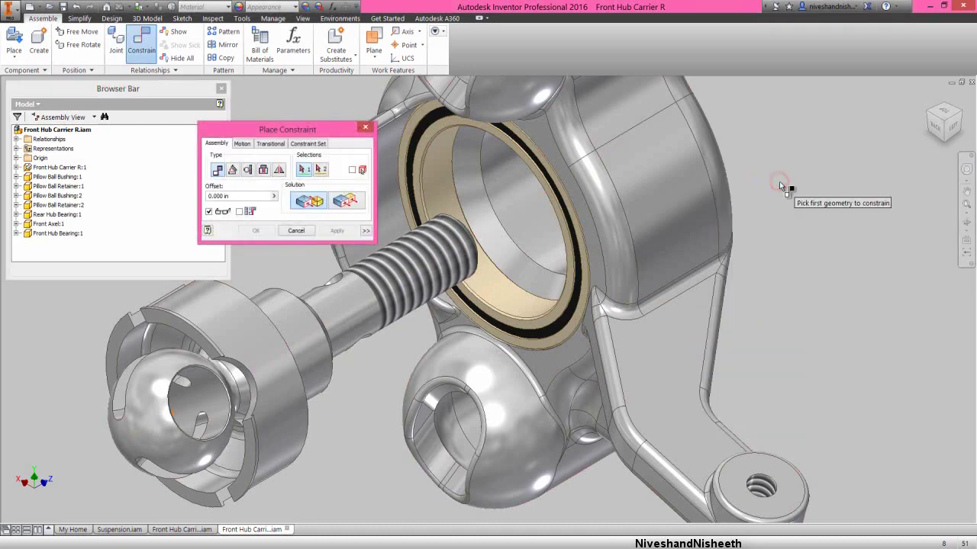
scroll(589, 267, "down", 3)
left_click(582, 271)
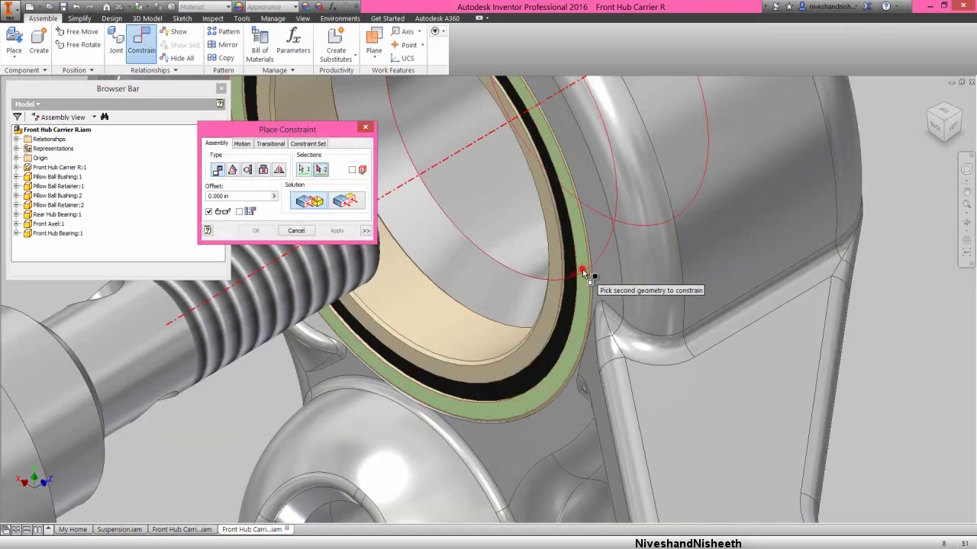
left_click(960, 115)
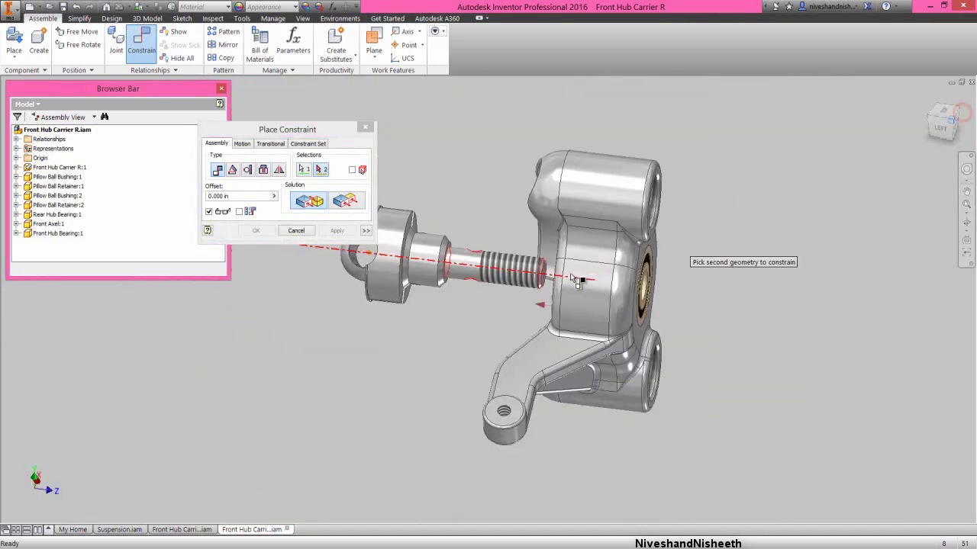
scroll(476, 222, "down", 6)
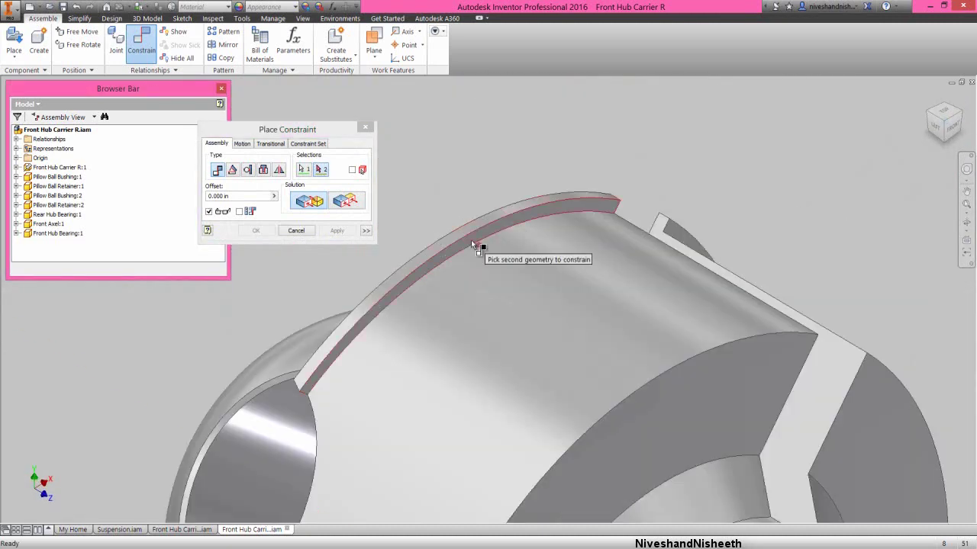
left_click(470, 239)
left_click(258, 230)
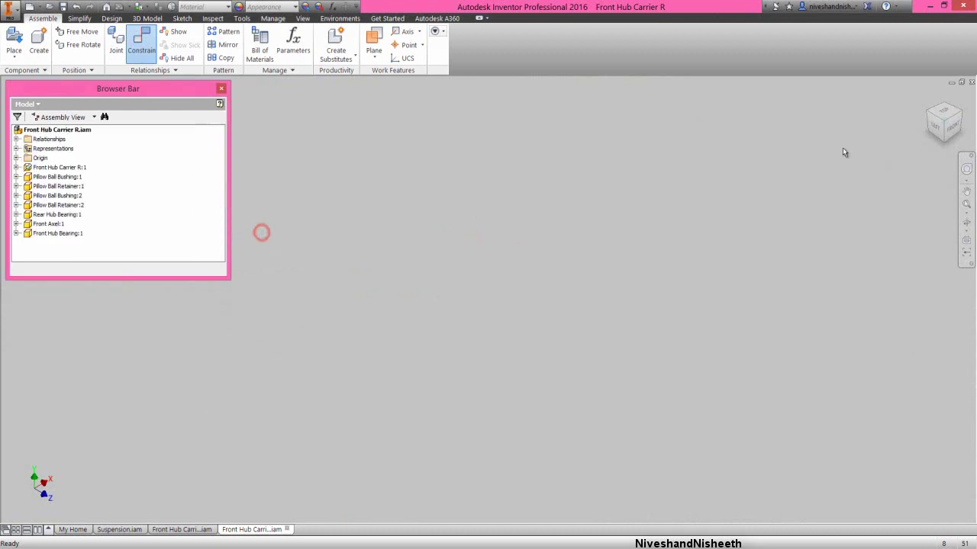
left_click(929, 100)
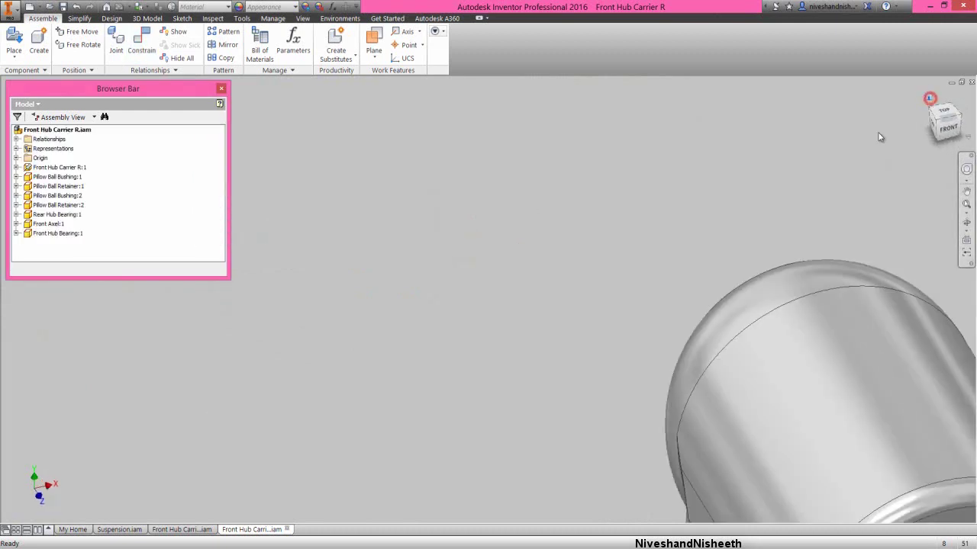
scroll(506, 355, "up", 4)
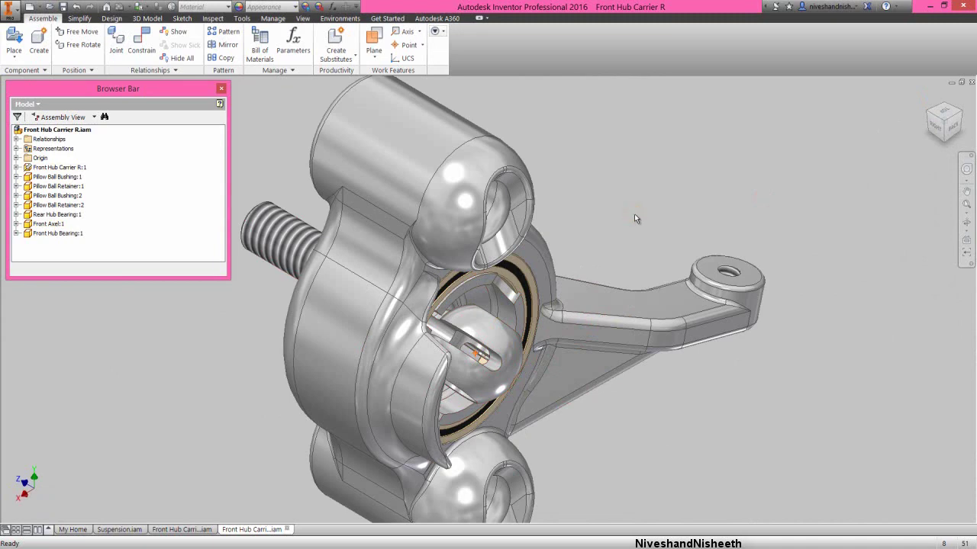
Step: Place one 0.1875 Ball stud .375 part from the Suspension folder above the carrier's steering arm
right_click(671, 200)
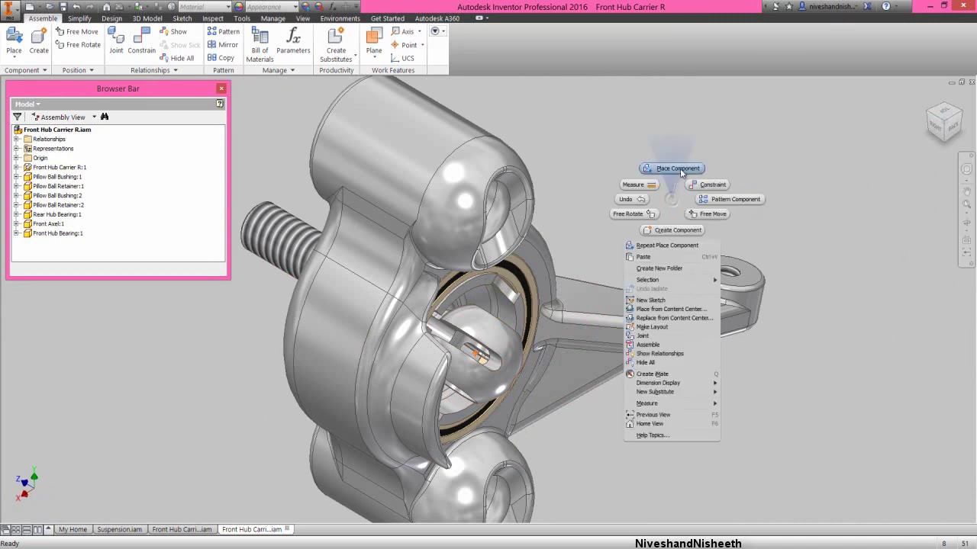
left_click(678, 169)
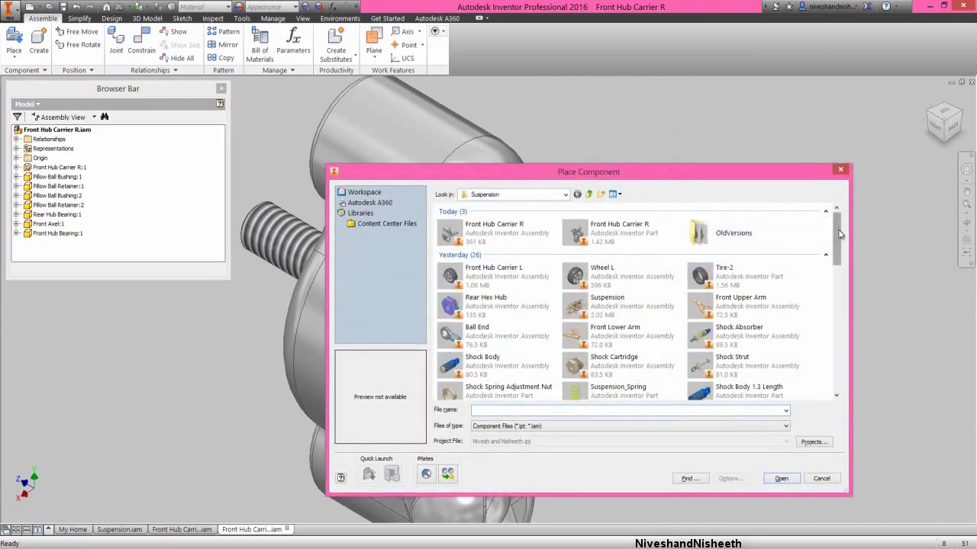
scroll(840, 237, "down", 1)
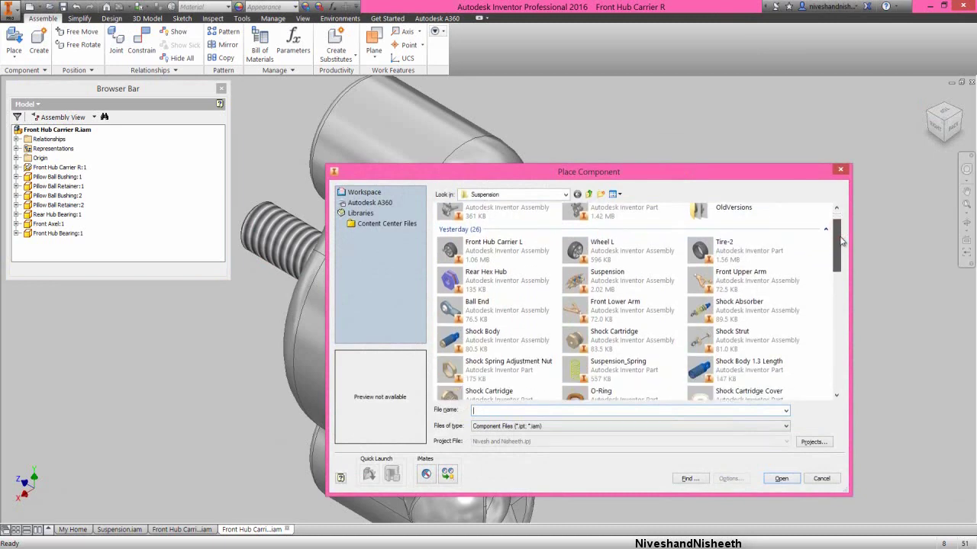
left_click_drag(841, 241, 844, 297)
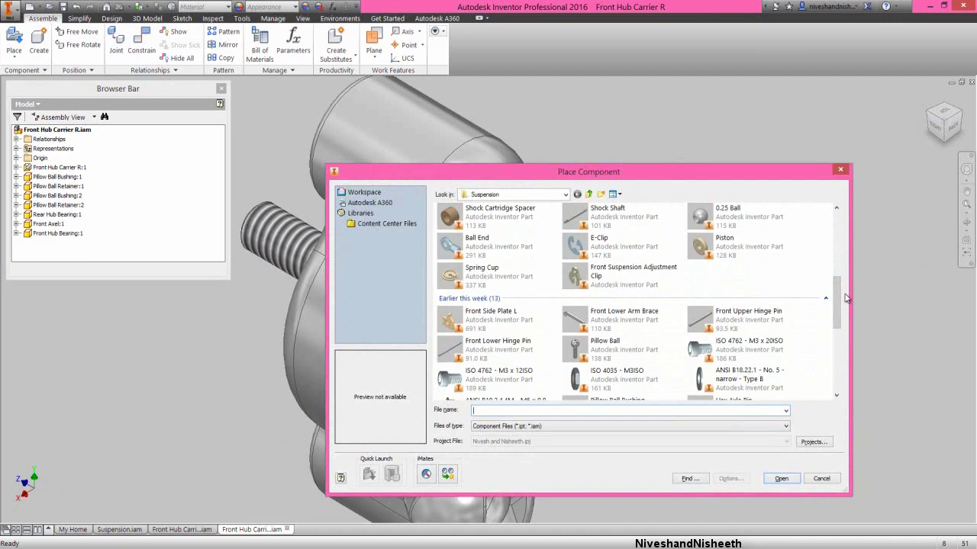
left_click_drag(839, 300, 830, 366)
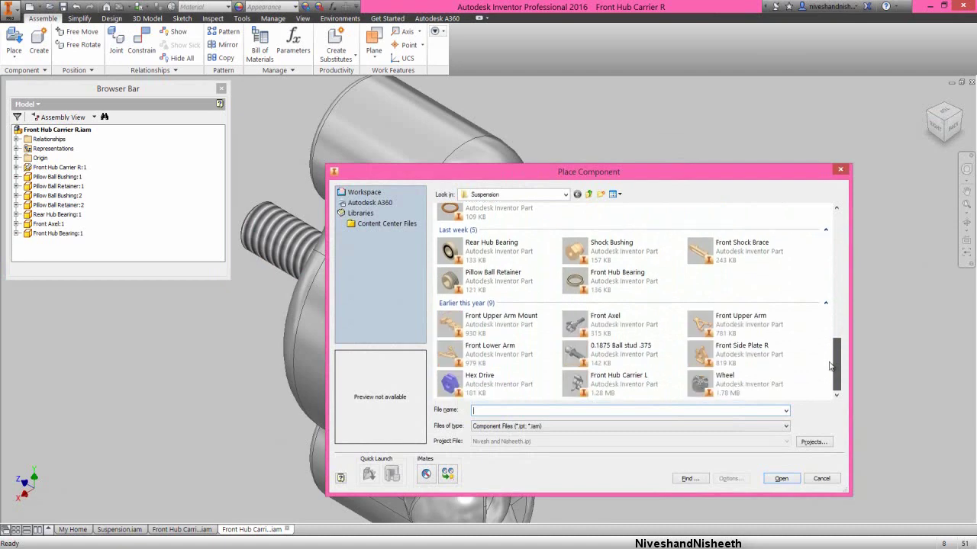
double_click(607, 352)
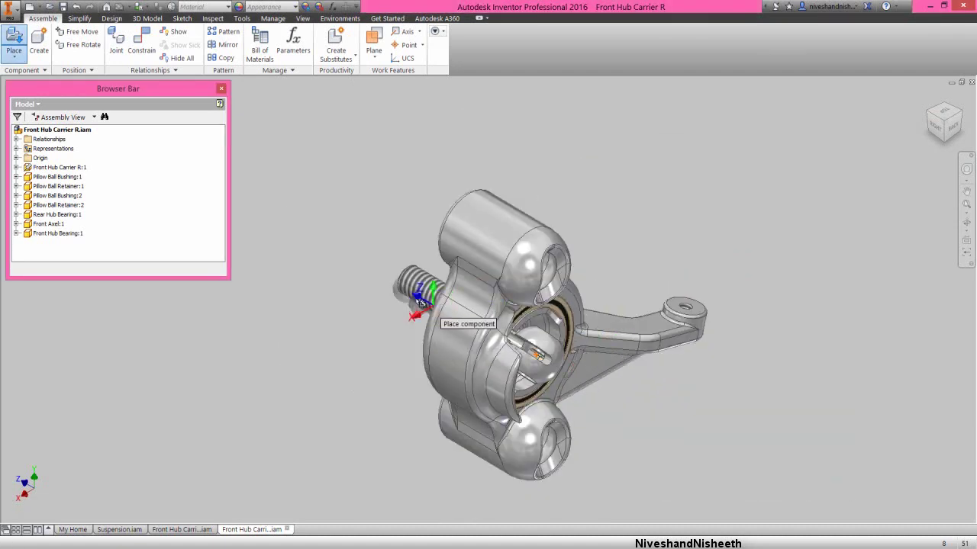
left_click(631, 214)
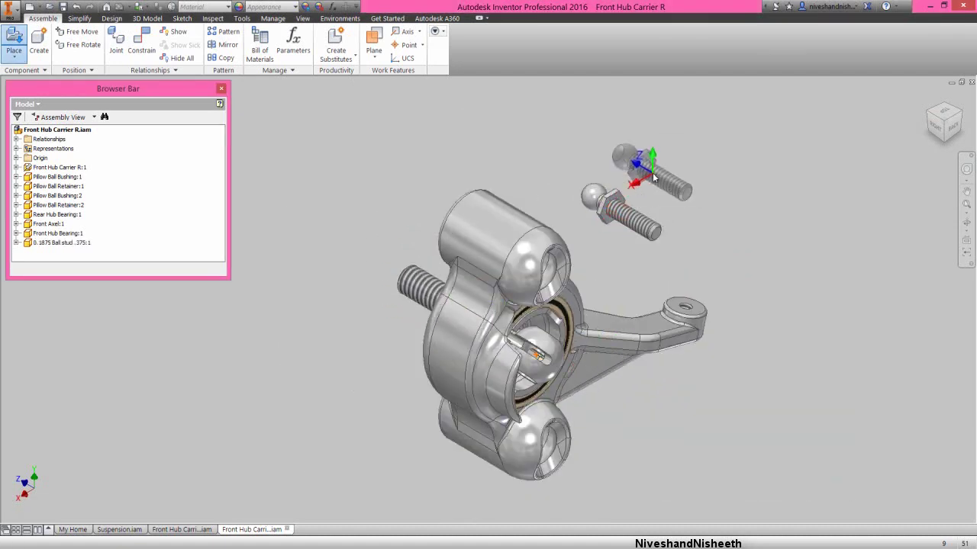
right_click(653, 177)
left_click(678, 181)
Step: Insert-constrain the ball stud's circular edge beneath its hex flange to the upper hole edge on the steering arm with 0.000 in offset
right_click(676, 191)
left_click(701, 166)
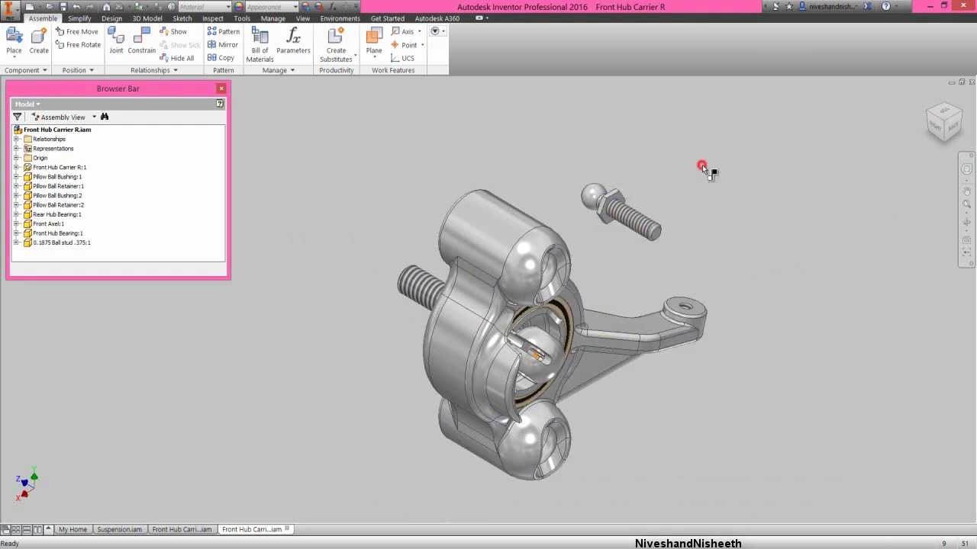
key("c")
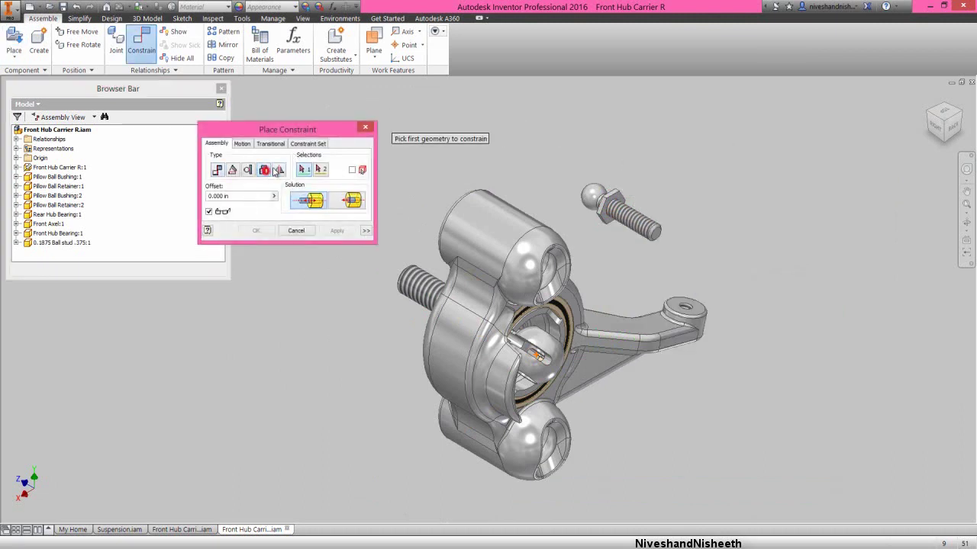
scroll(622, 215, "down", 3)
left_click(607, 207)
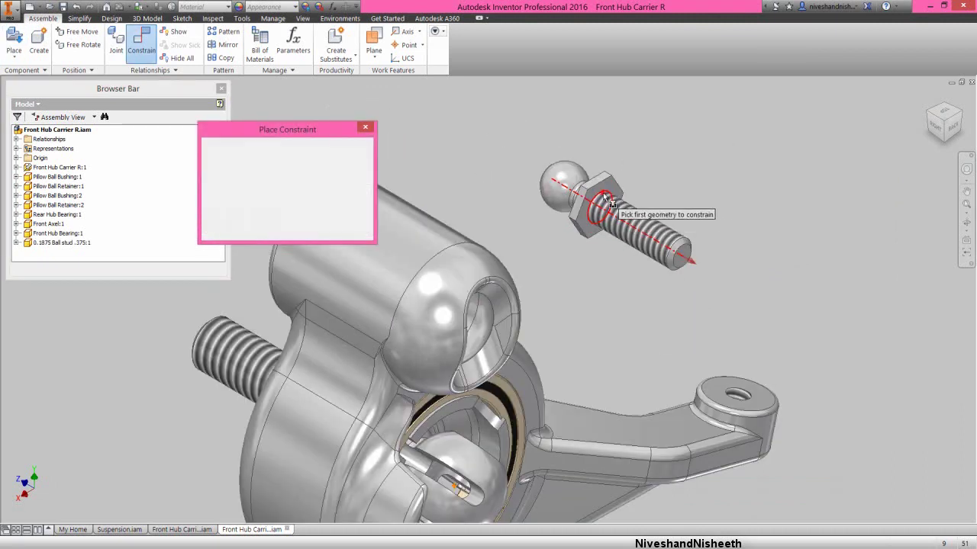
left_click(736, 393)
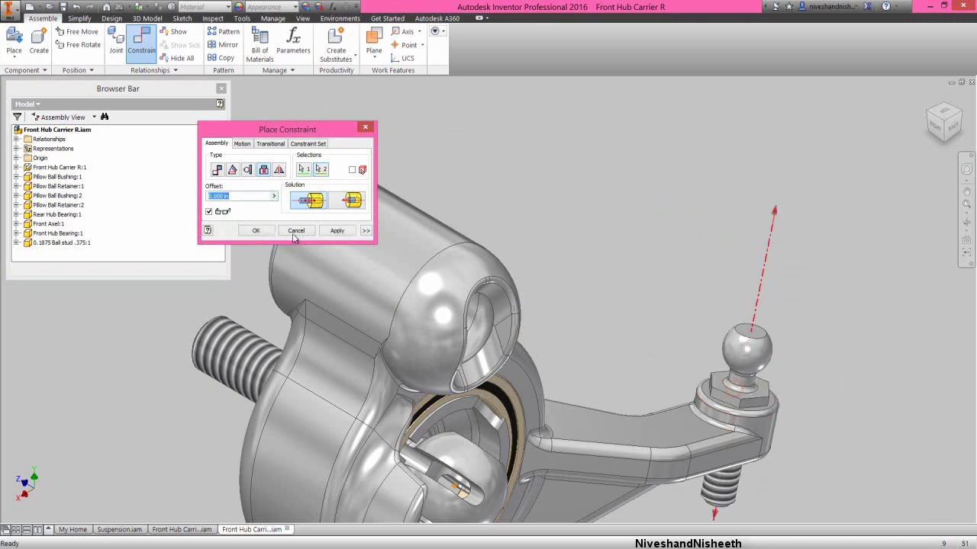
left_click(265, 230)
scroll(621, 172, "up", 4)
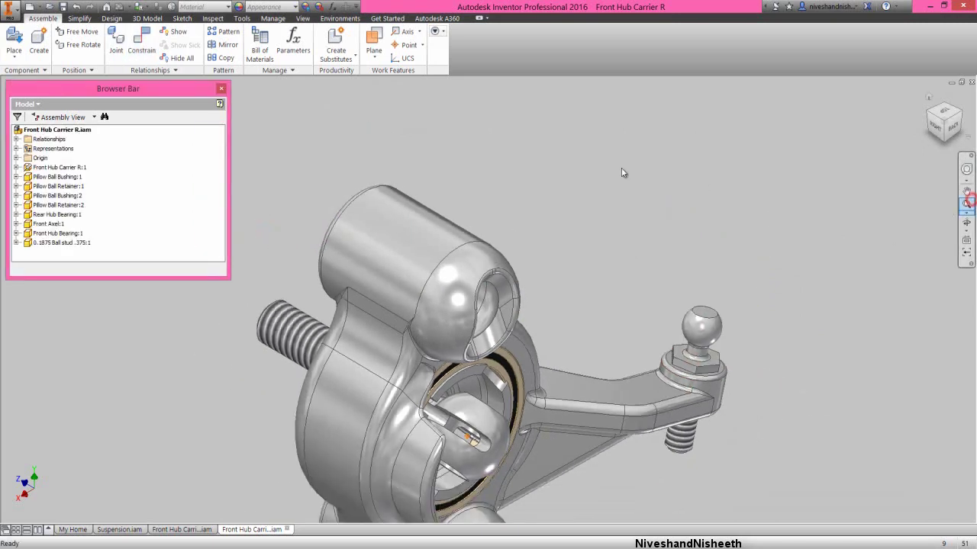
Step: Place one Rear Hex Hub assembly from the Suspension folder and move it clear of the axle's threaded end
right_click(575, 211)
left_click(581, 181)
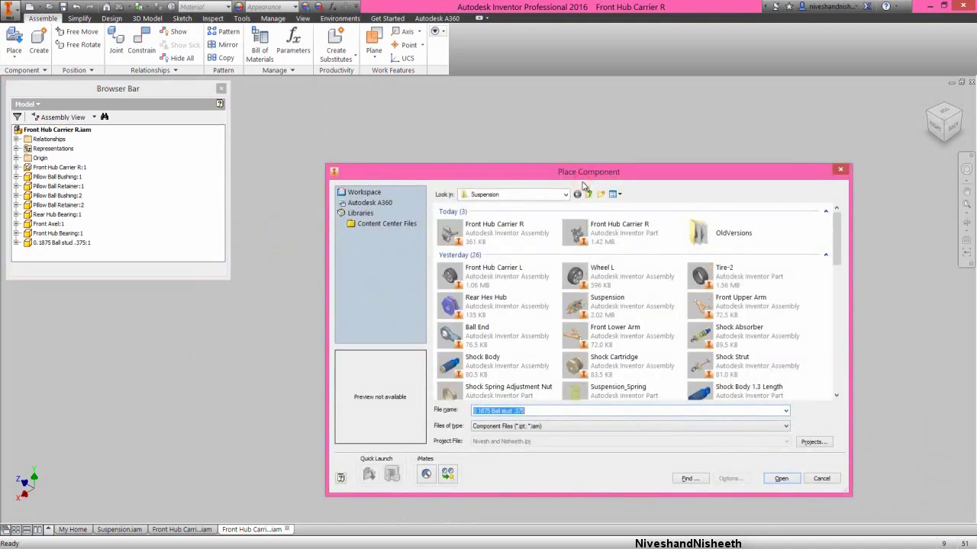
double_click(488, 301)
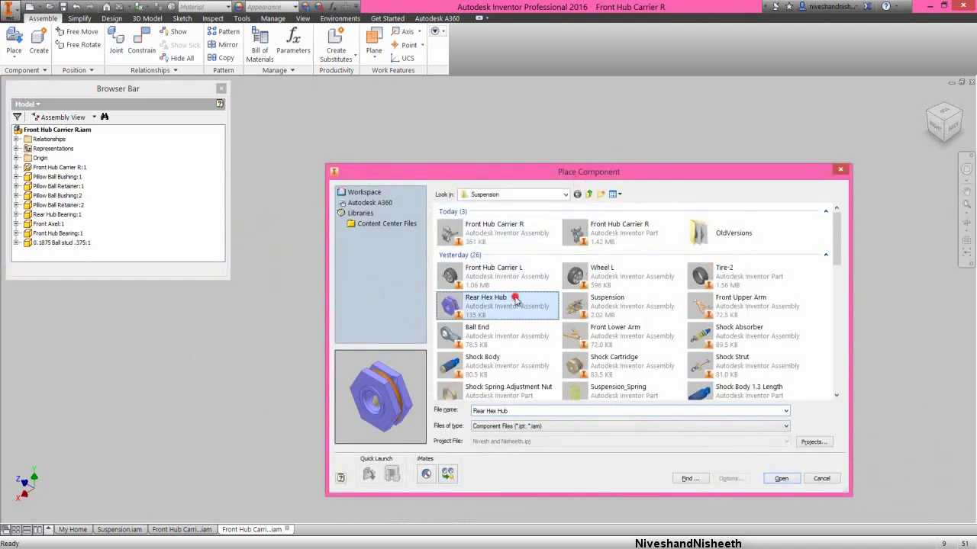
left_click(326, 208)
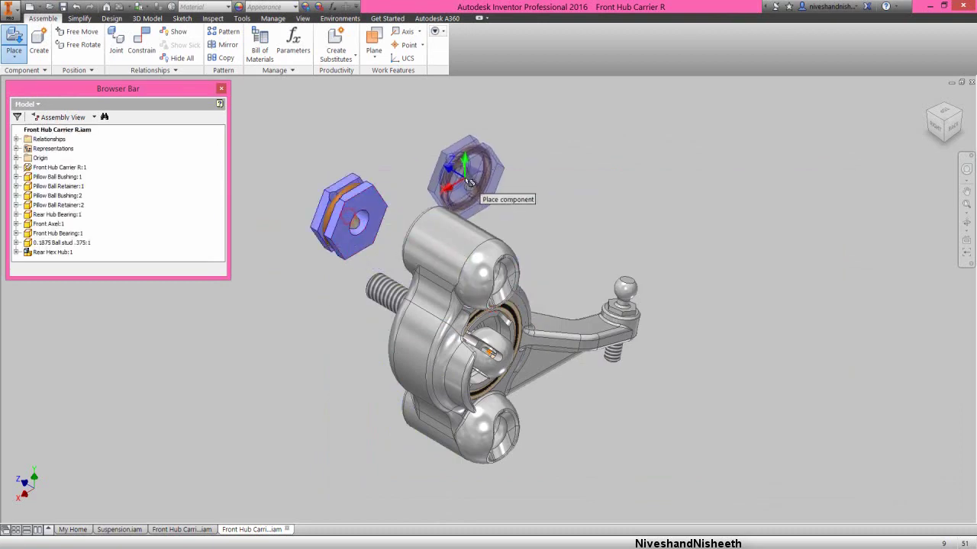
right_click(468, 175)
left_click(496, 183)
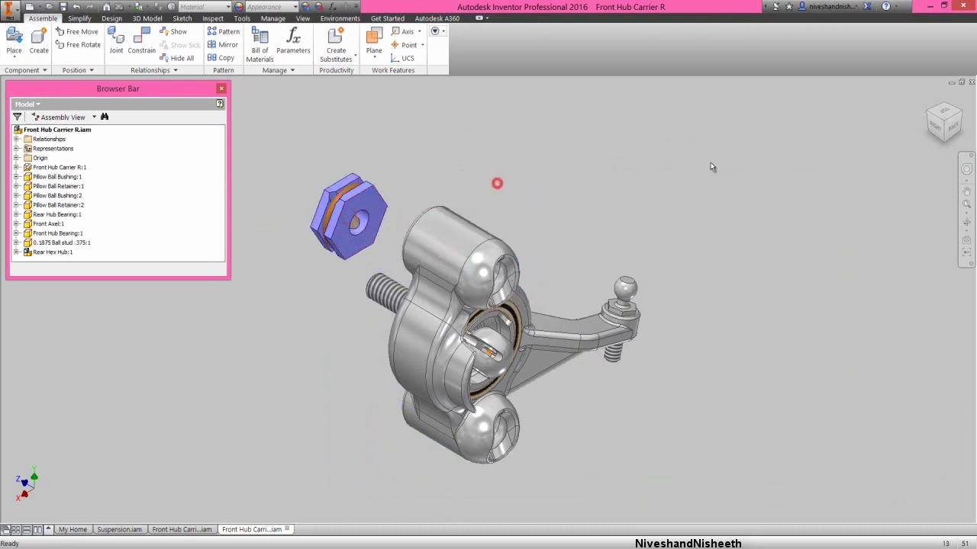
left_click(925, 115)
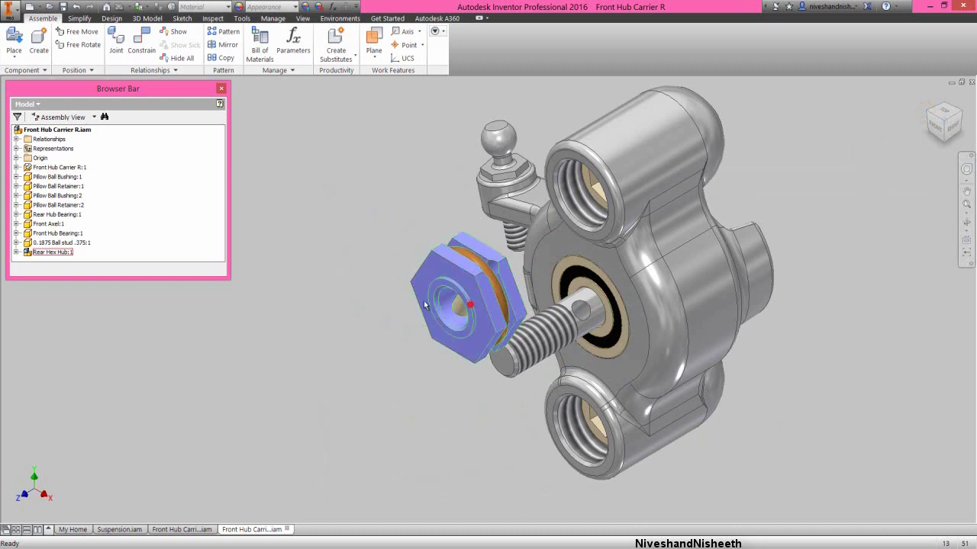
left_click_drag(425, 305, 336, 309)
left_click(389, 199)
Step: Mate the Front Axel's long axis to the Rear Hex Hub's bore axis with 0.000 in offset
right_click(389, 200)
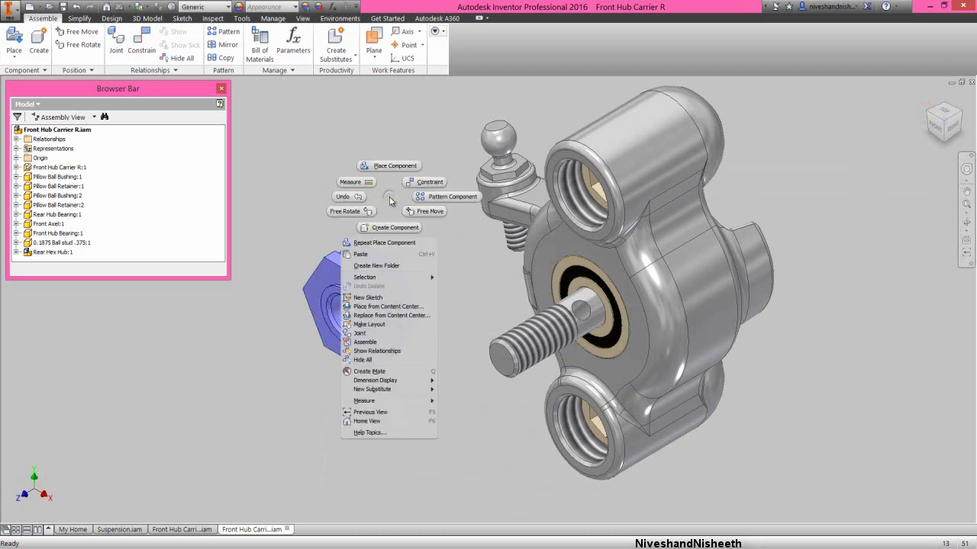
left_click(412, 185)
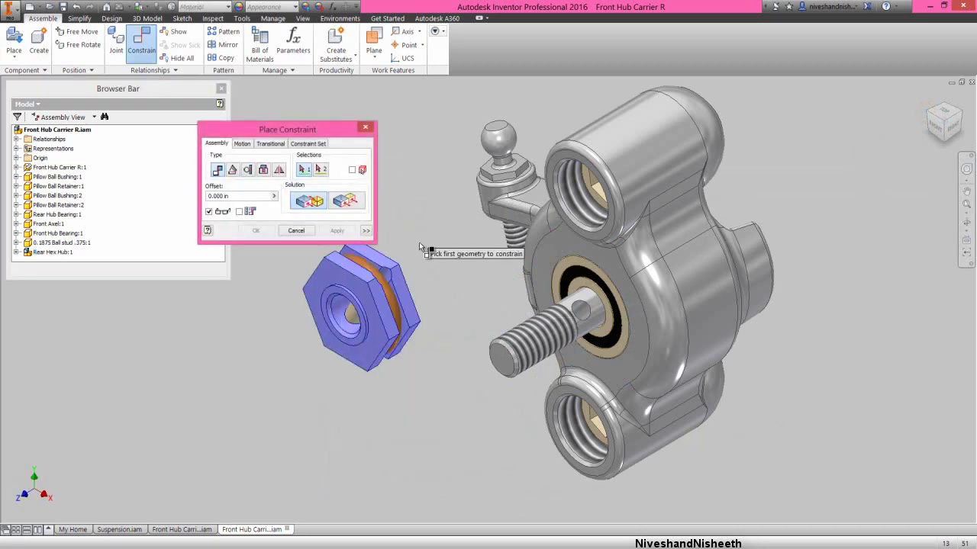
left_click(588, 328)
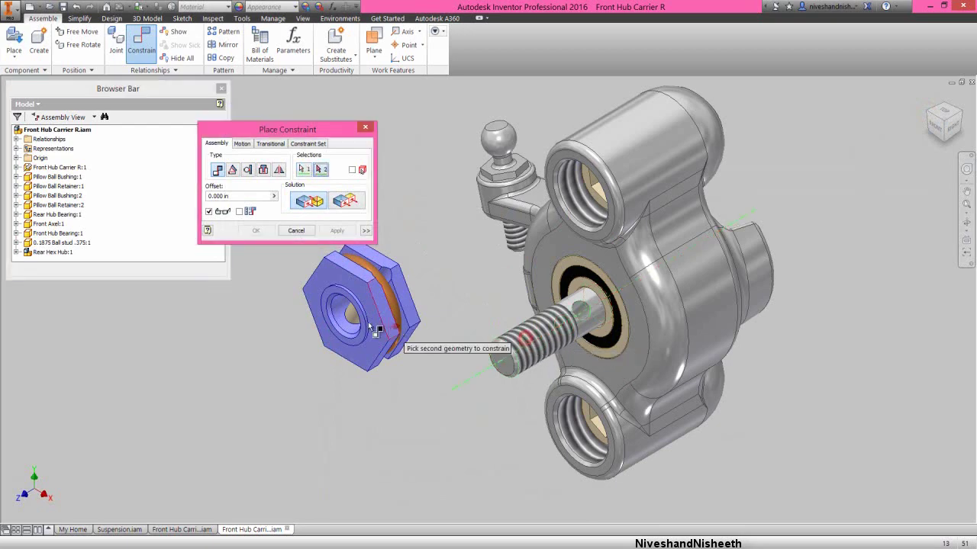
scroll(341, 324, "up", 2)
left_click(330, 330)
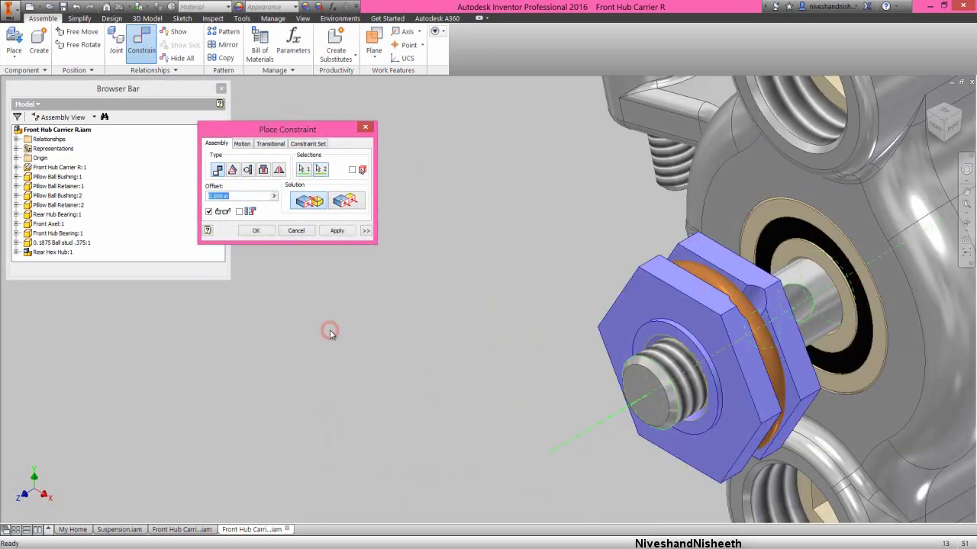
left_click(332, 229)
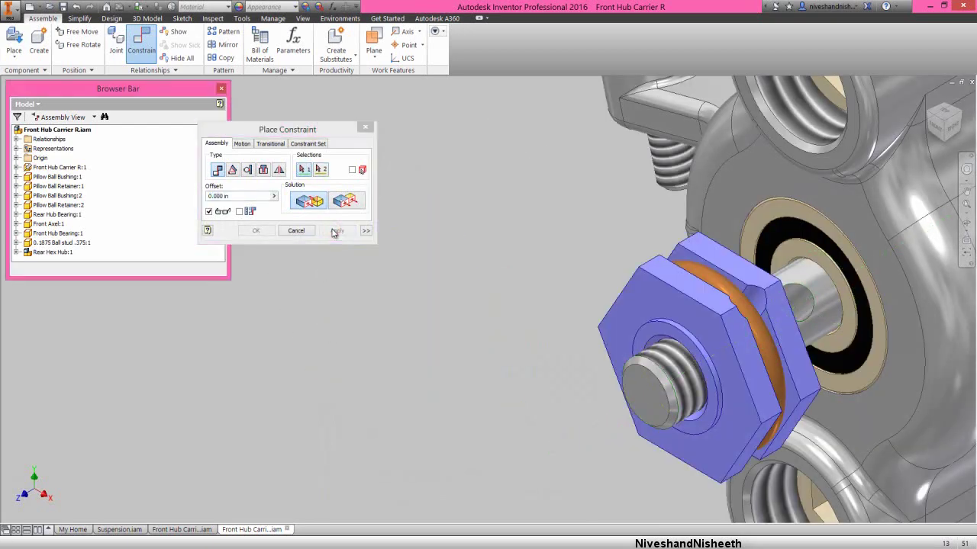
left_click(296, 230)
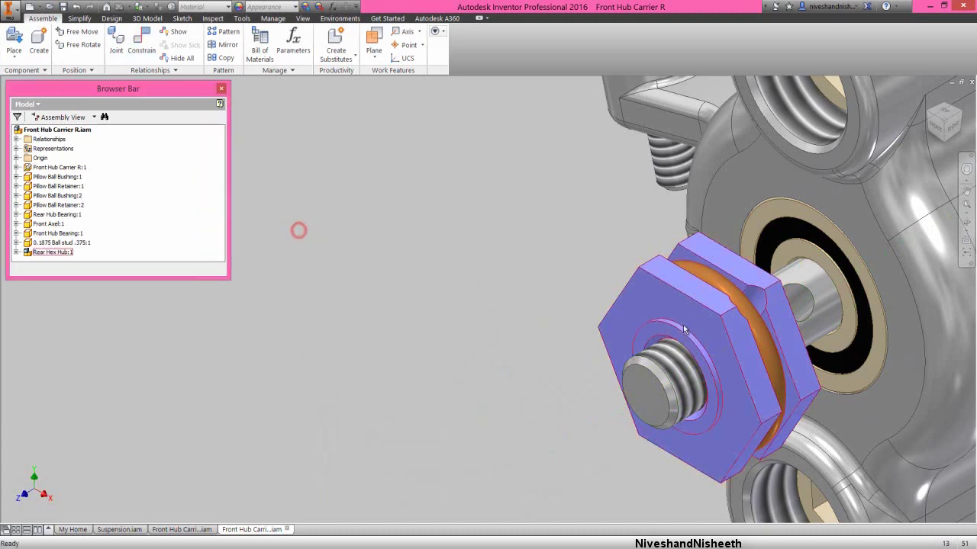
Step: Slide the hex hub off the axle's end and mate the axis of its cross pin to the axle's cross-hole axis with 0.000 in offset
left_click_drag(687, 330, 440, 279)
left_click(438, 275)
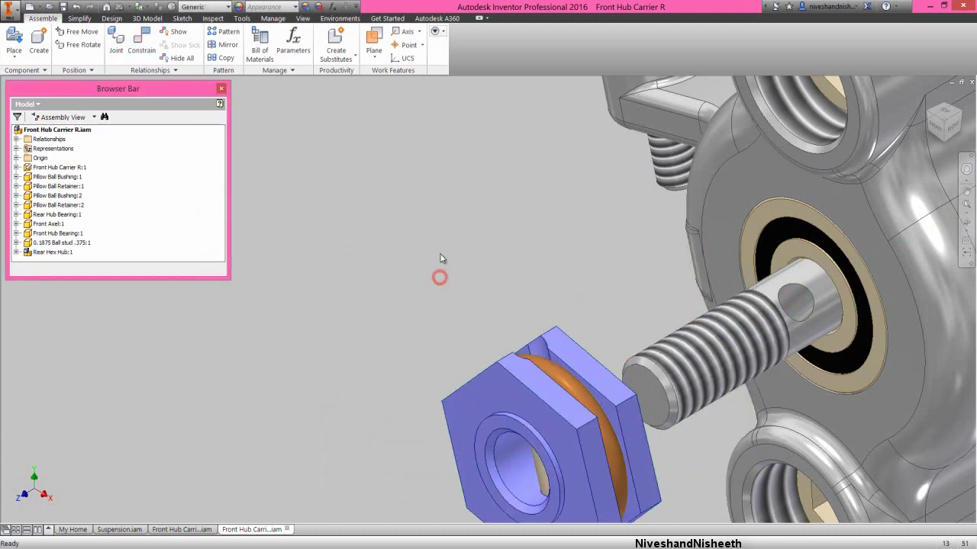
right_click(440, 254)
left_click(462, 238)
scroll(463, 347, "down", 3)
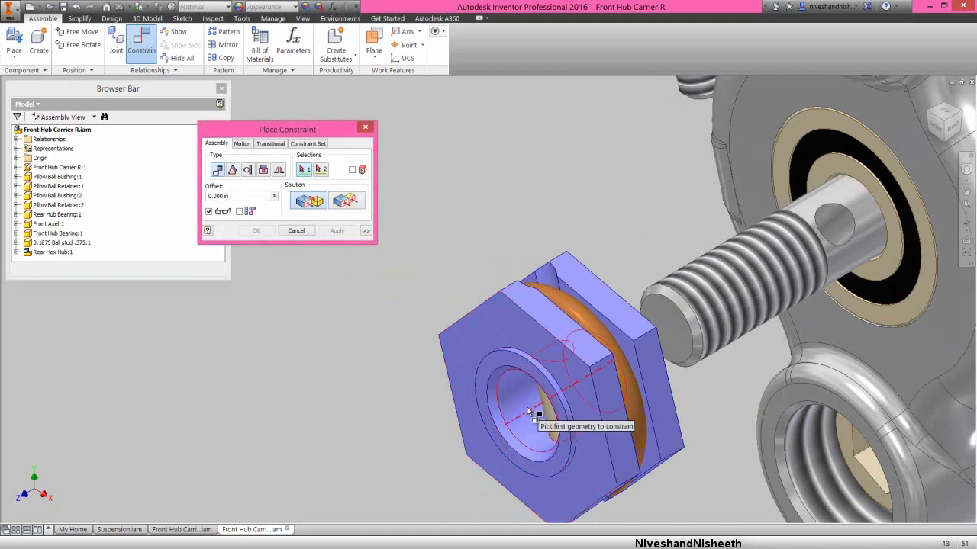
left_click(832, 227)
left_click(256, 230)
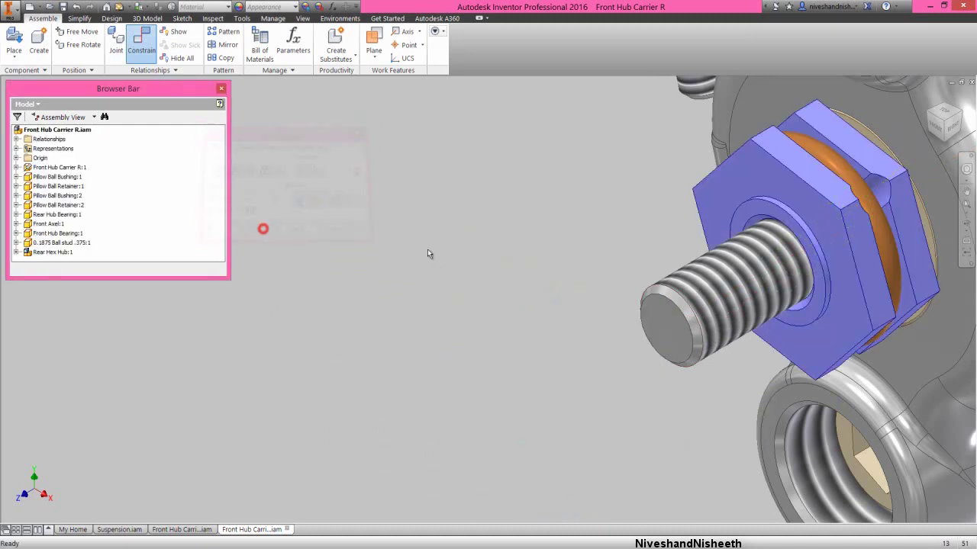
Step: Test whether the Rear Hex Hub can still be pulled along the axle
scroll(469, 241, "up", 4)
scroll(474, 240, "down", 4)
left_click_drag(592, 238, 437, 201)
left_click(437, 199)
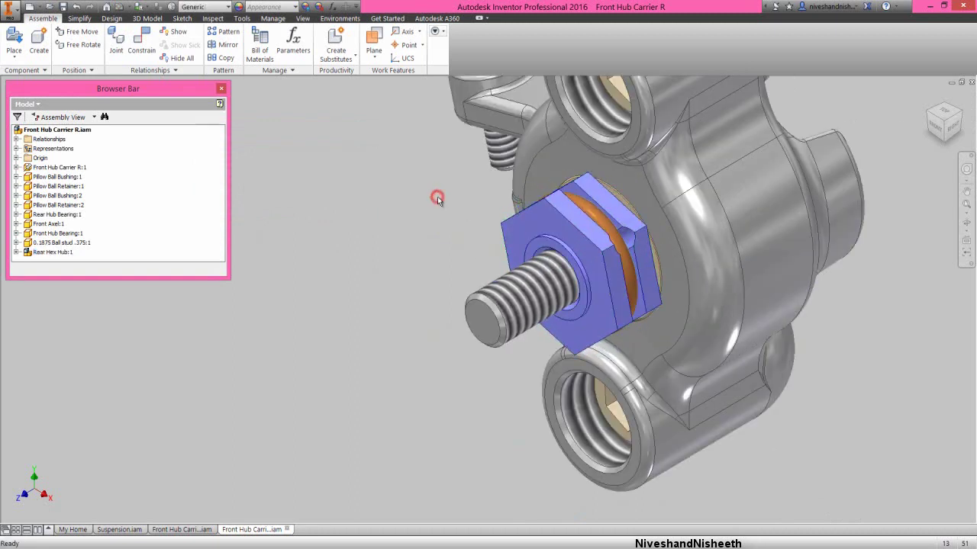
left_click(425, 229)
Step: Open the Wheel L assembly from the Suspension folder
left_click(49, 8)
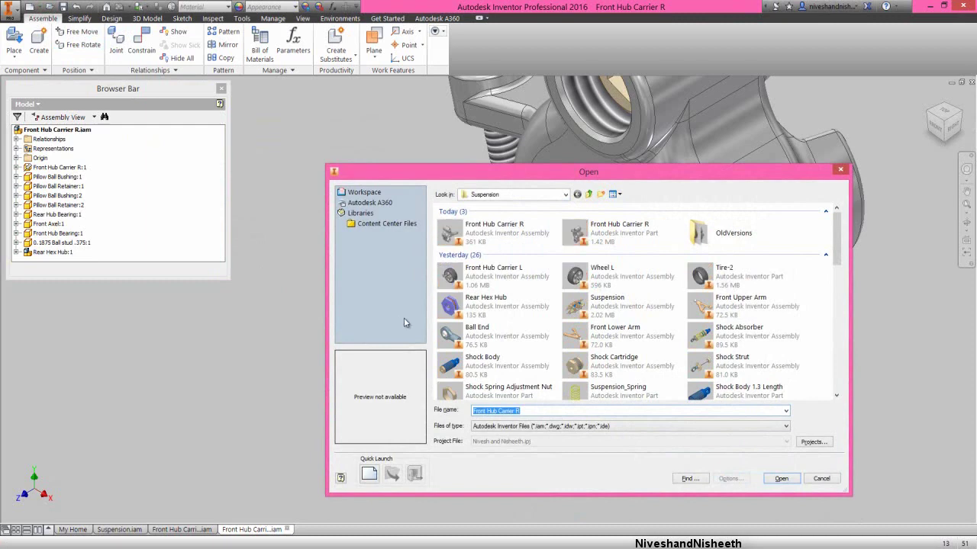
left_click(597, 275)
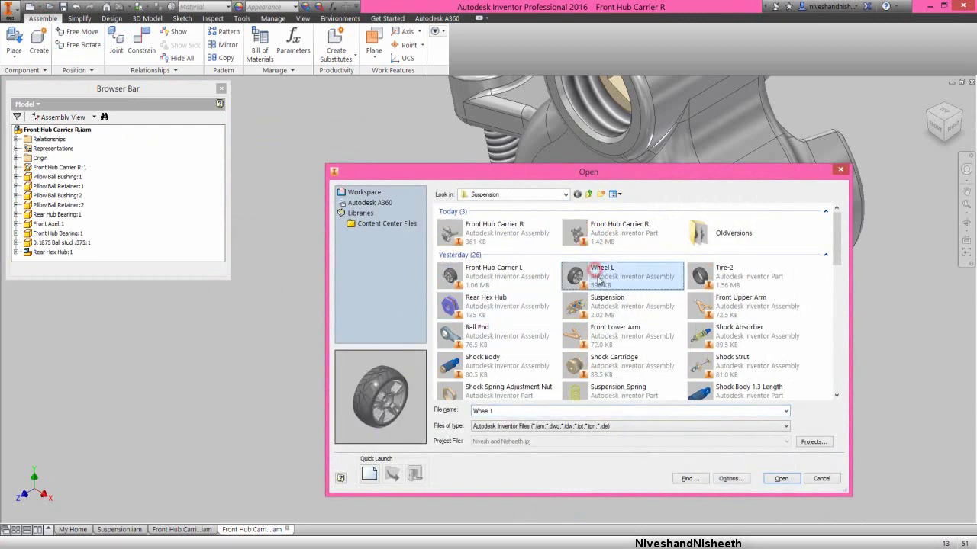
left_click(790, 481)
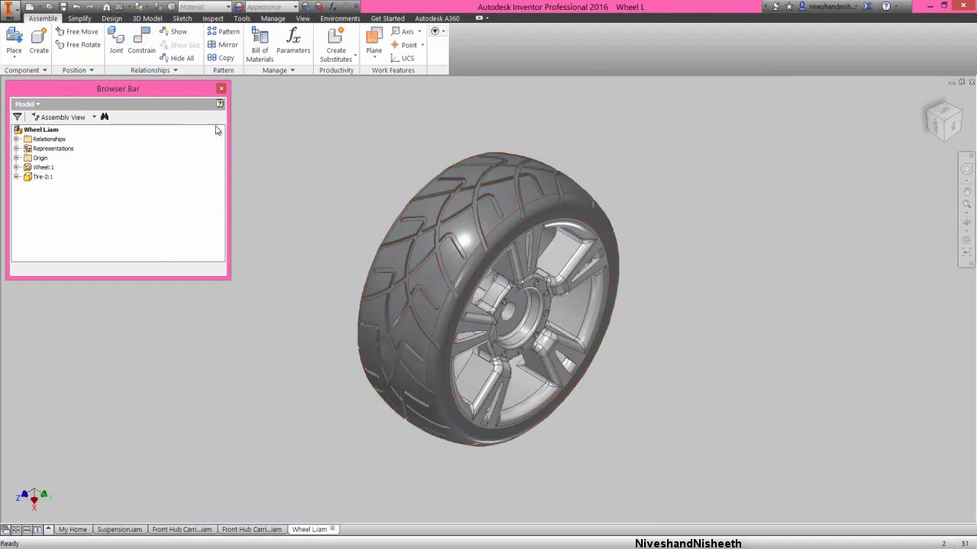